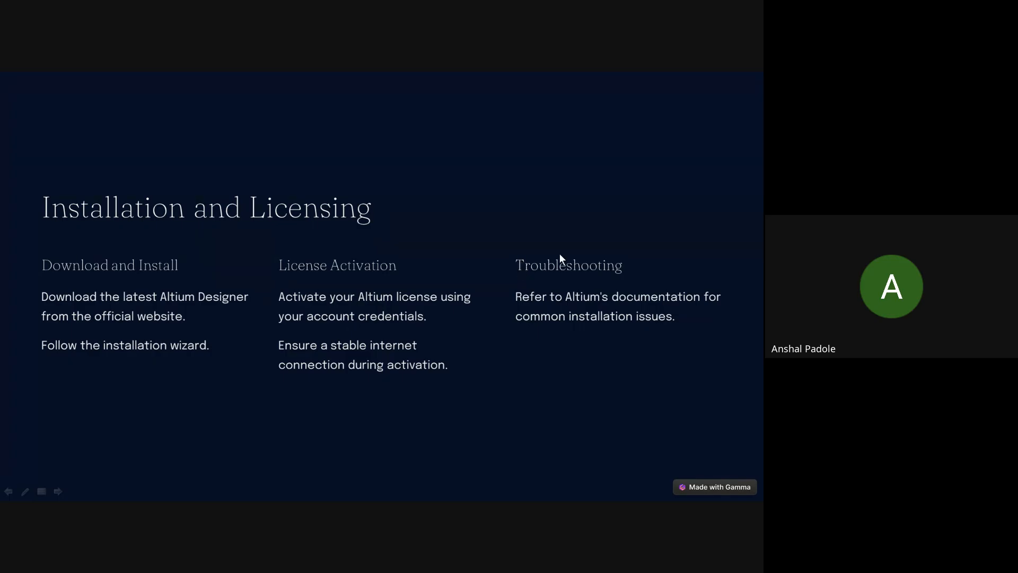
# - Advance the slide show to the Download slide and switch over to the Chrome window
pyautogui.press('Right')
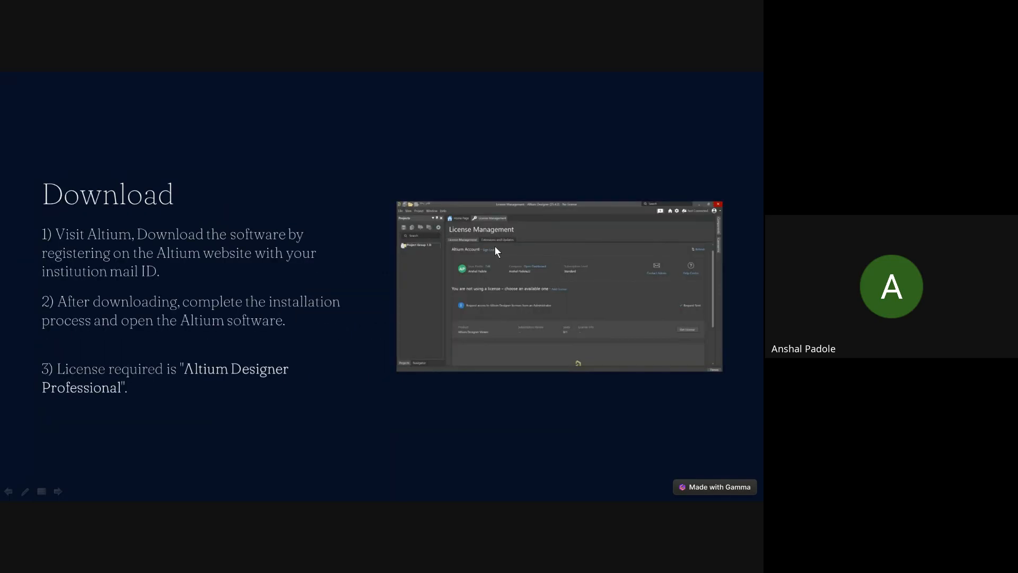
pyautogui.hotkey('alt', 'Tab')
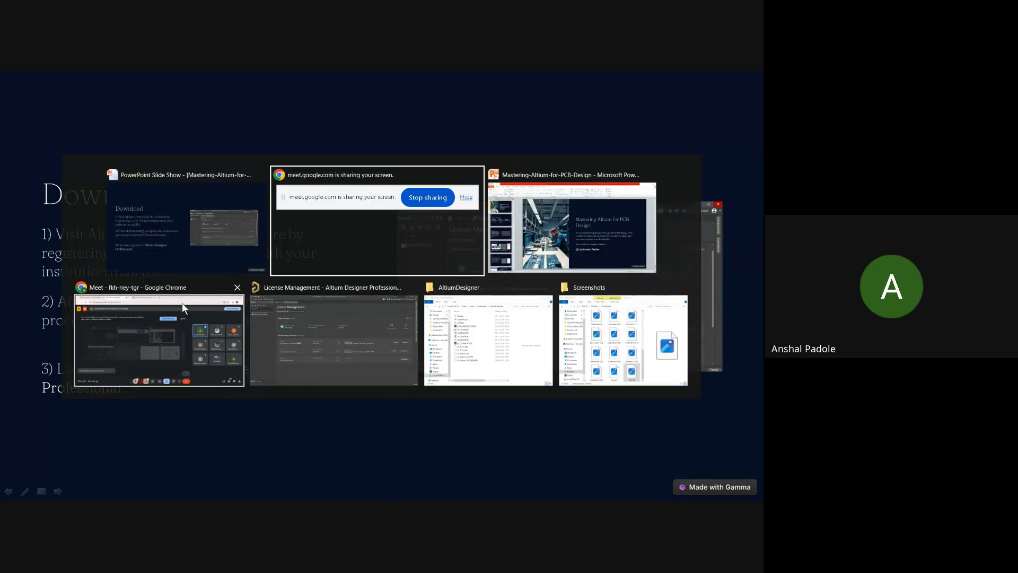
pyautogui.click(314, 314)
pyautogui.hotkey('alt', 'Tab')
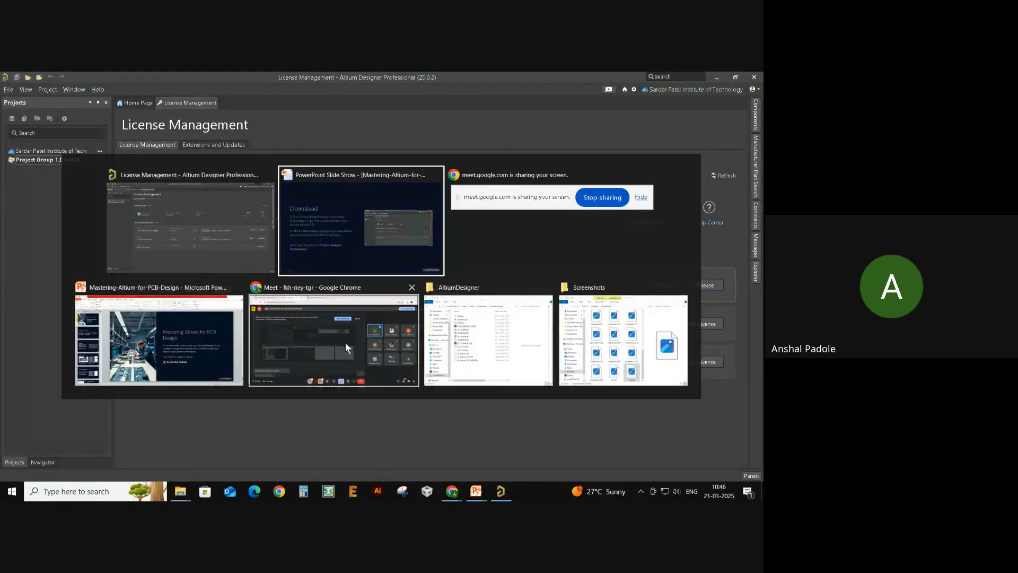
pyautogui.click(317, 368)
# - Search Google for 'altium designer' in a new tab and open the sponsored Altium result
pyautogui.hotkey('ctrl', 't')
pyautogui.click(386, 103)
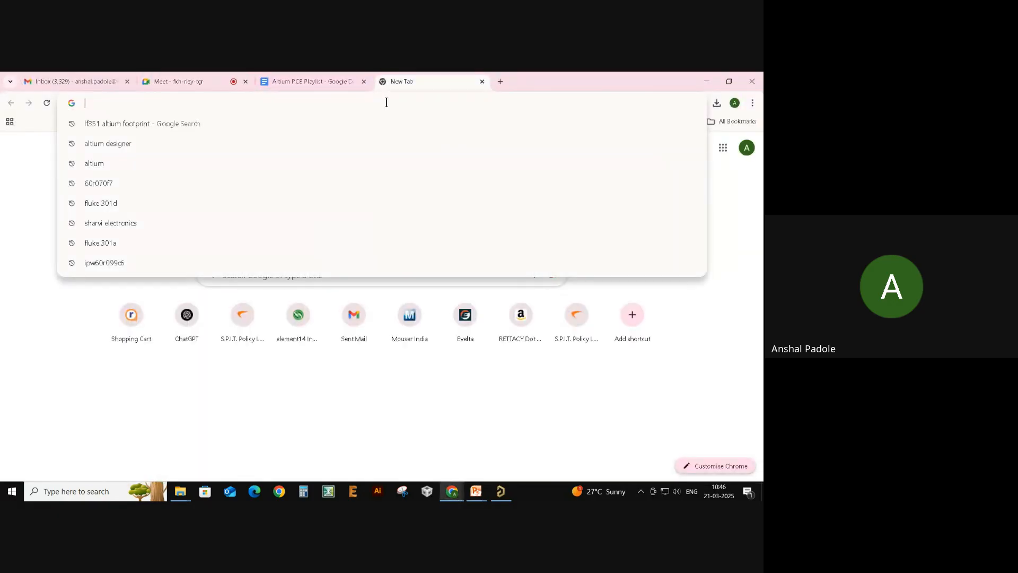
pyautogui.write('al')
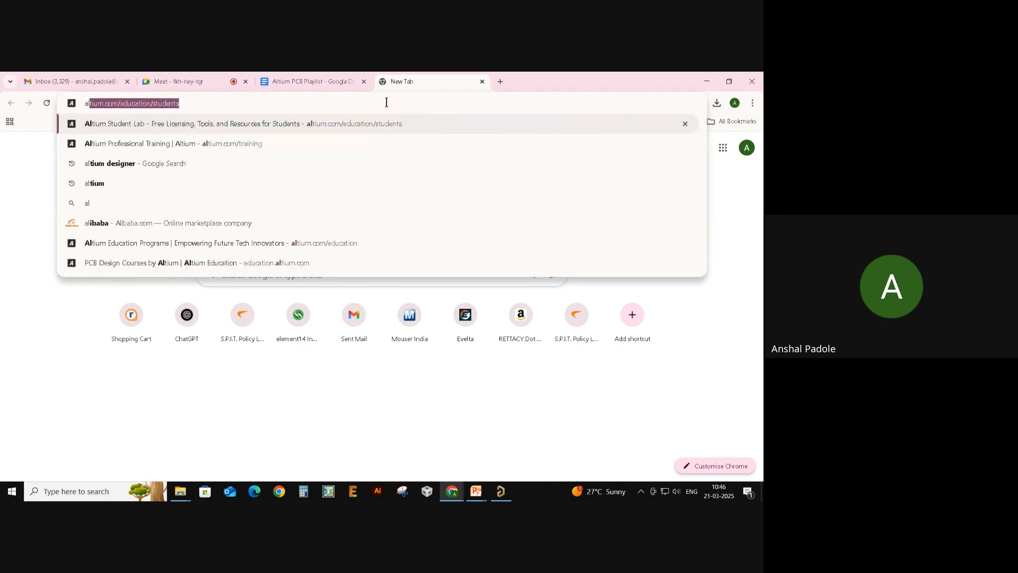
pyautogui.write('tium des')
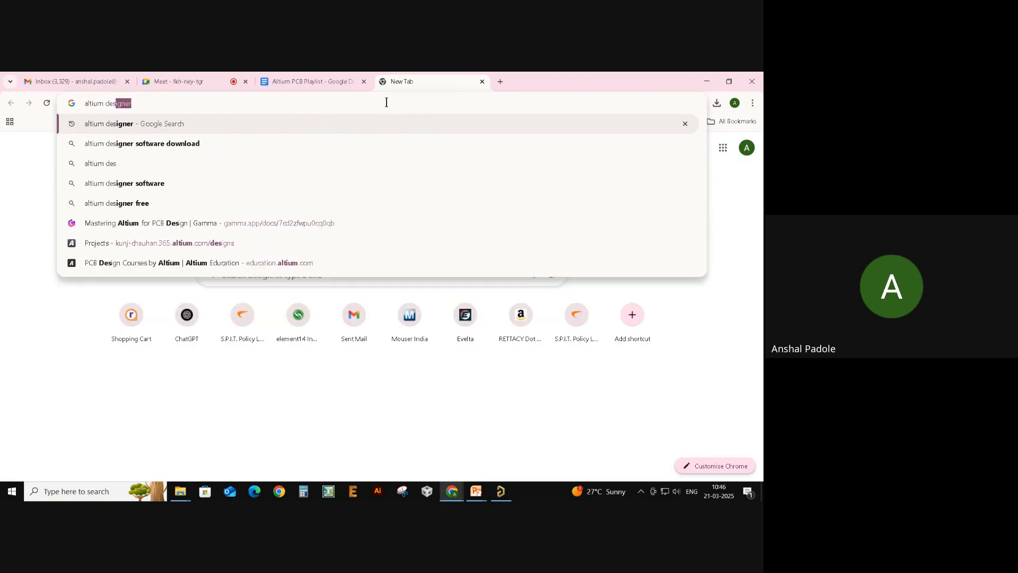
pyautogui.press('Return')
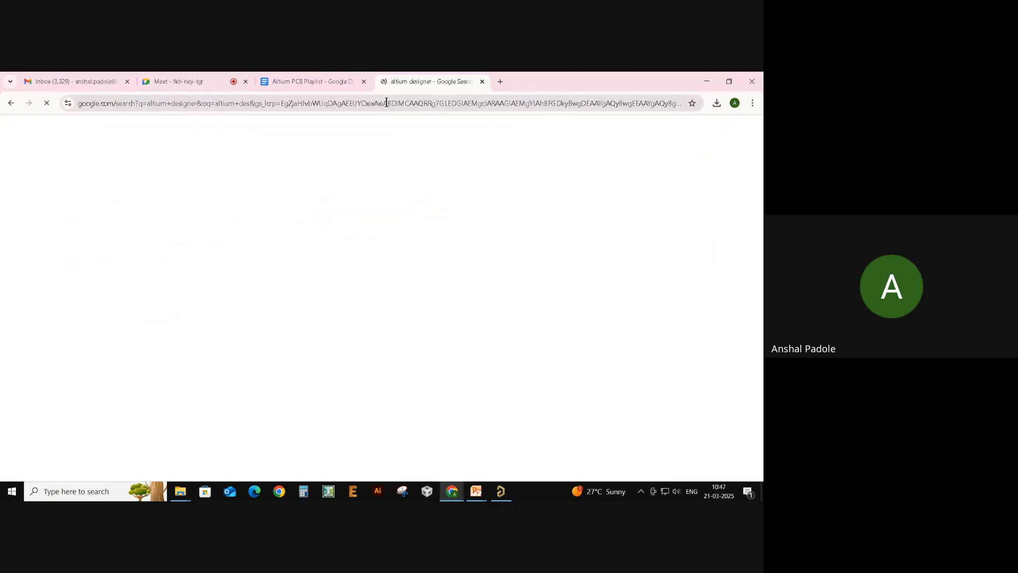
pyautogui.scroll(-1, 365, 202)
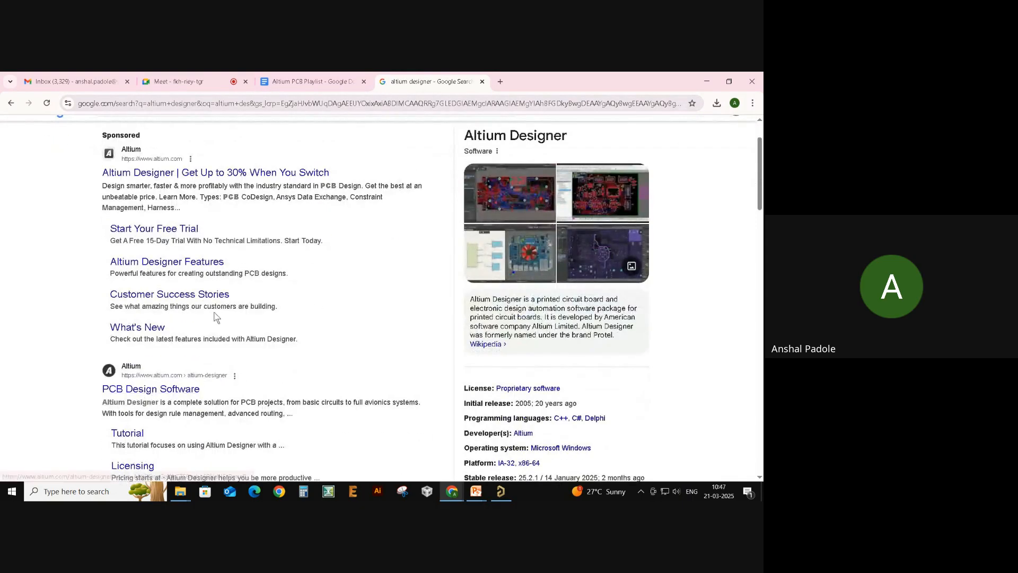
pyautogui.scroll(1, 240, 379)
pyautogui.click(210, 244)
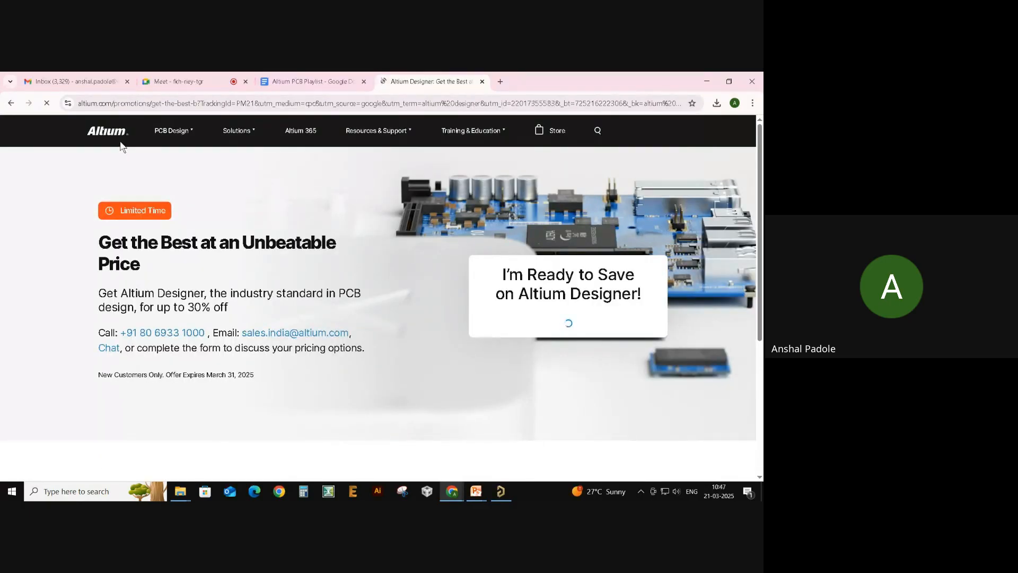
# - Go to Altium's Downloads page from the Resources & Support menu
pyautogui.scroll(-4, 380, 306)
pyautogui.scroll(4, 381, 310)
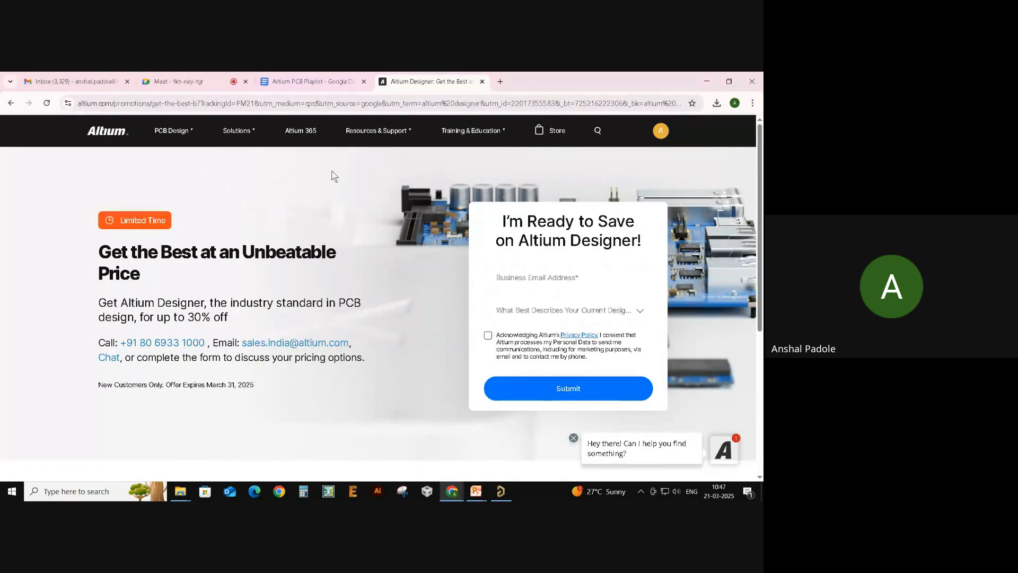
pyautogui.moveTo(182, 131)
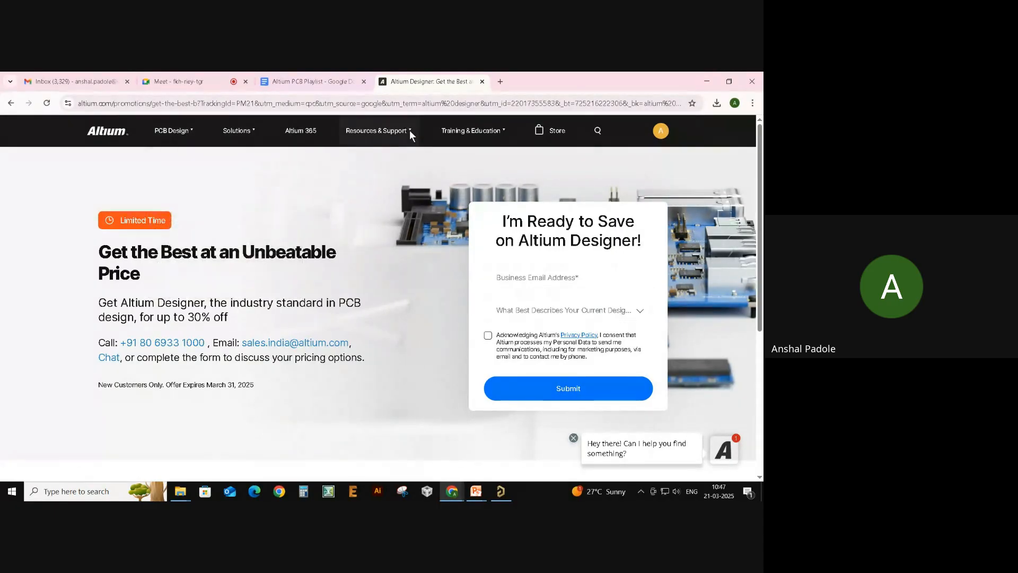
pyautogui.moveTo(409, 129)
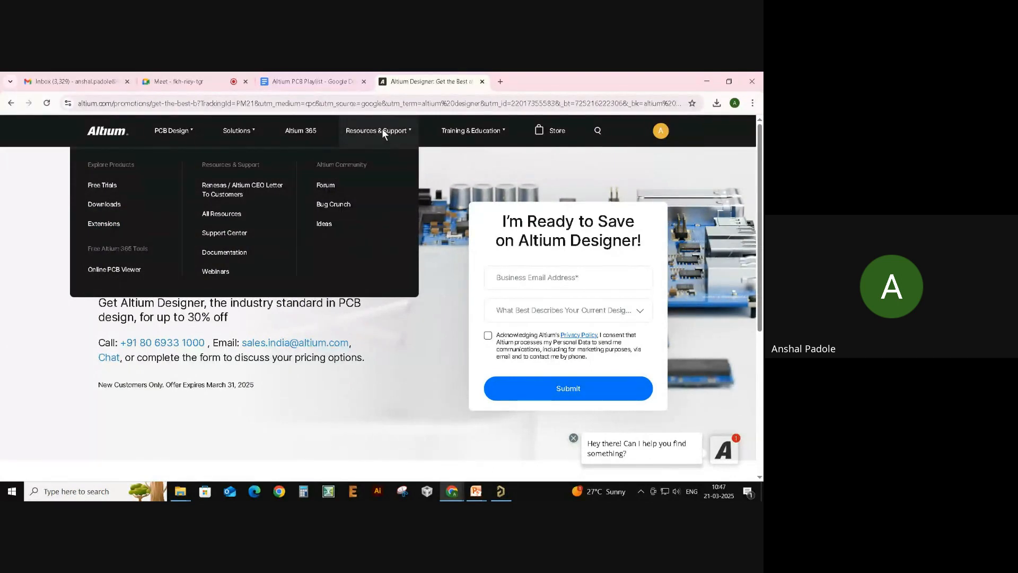
pyautogui.click(115, 208)
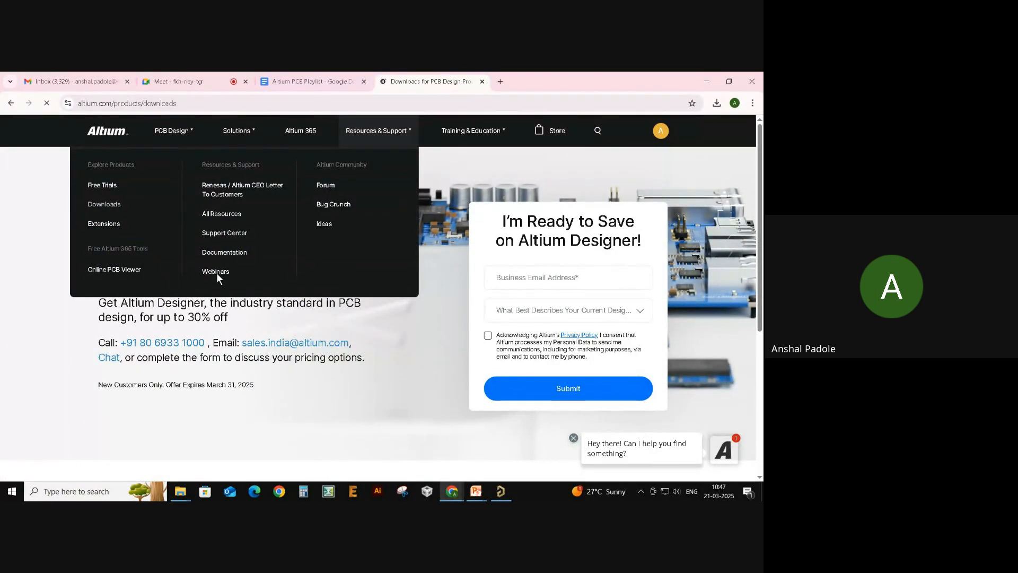
# - Scroll the downloads page and briefly highlight the ALTIUM DESIGNER heading and description text
pyautogui.scroll(-5, 225, 312)
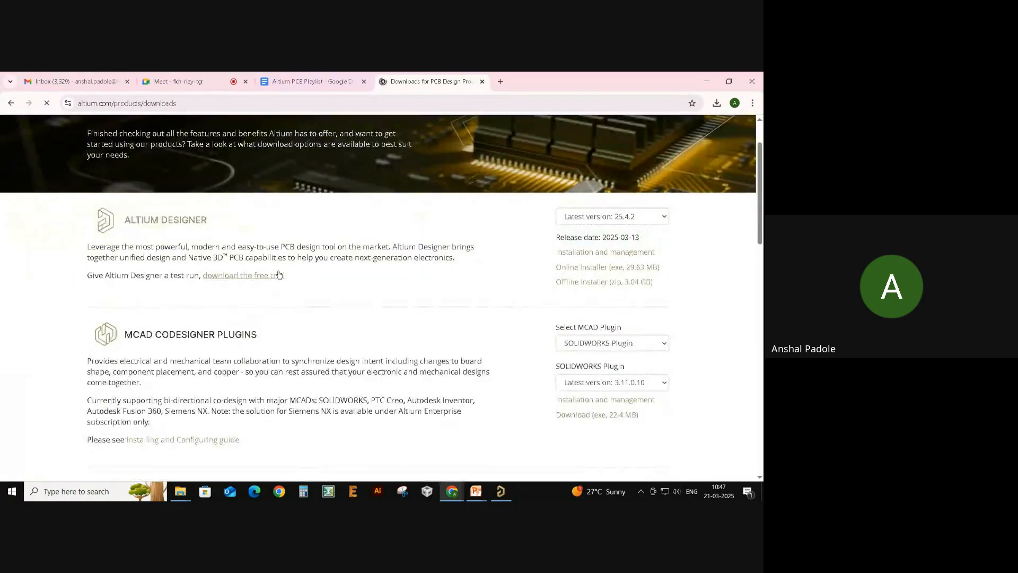
pyautogui.scroll(-4, 280, 268)
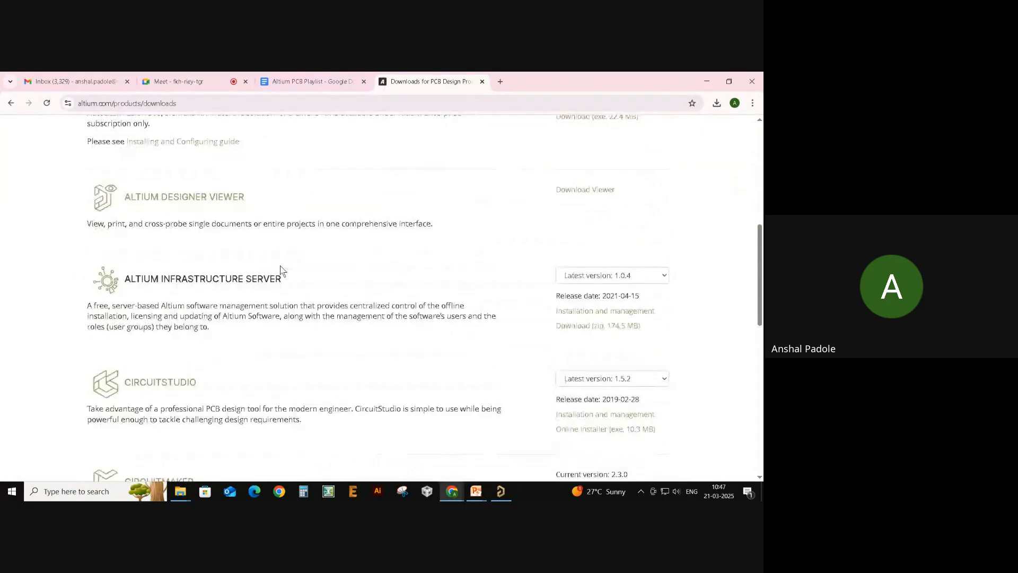
pyautogui.scroll(3, 223, 386)
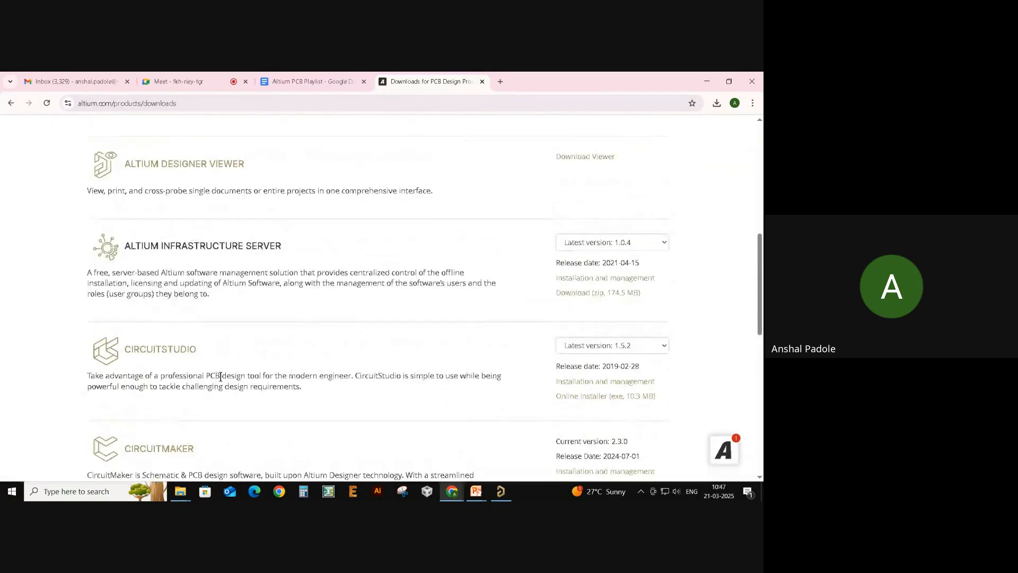
pyautogui.moveTo(325, 357); pyautogui.dragTo(182, 344)
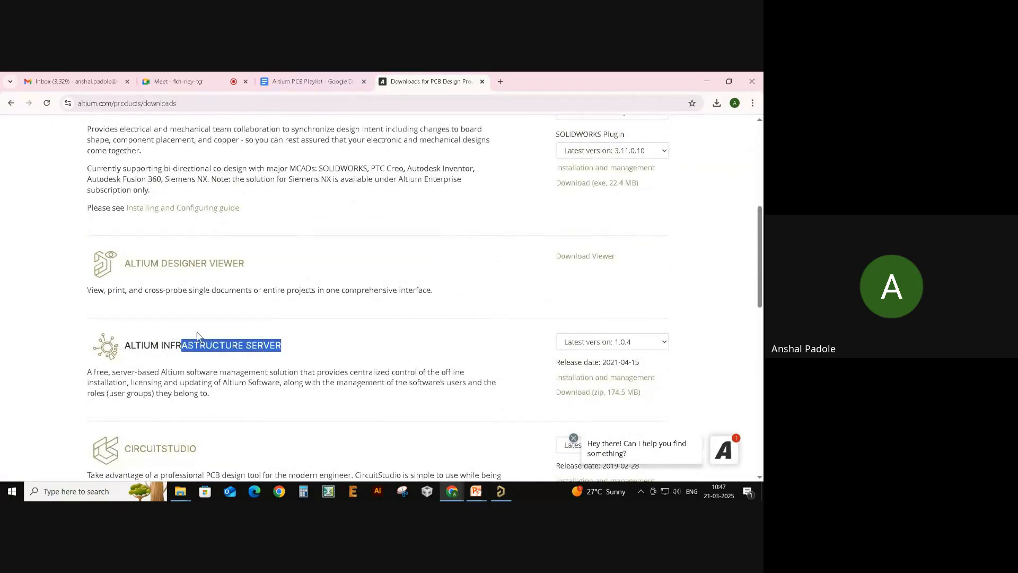
pyautogui.scroll(3, 323, 343)
pyautogui.scroll(3, 373, 289)
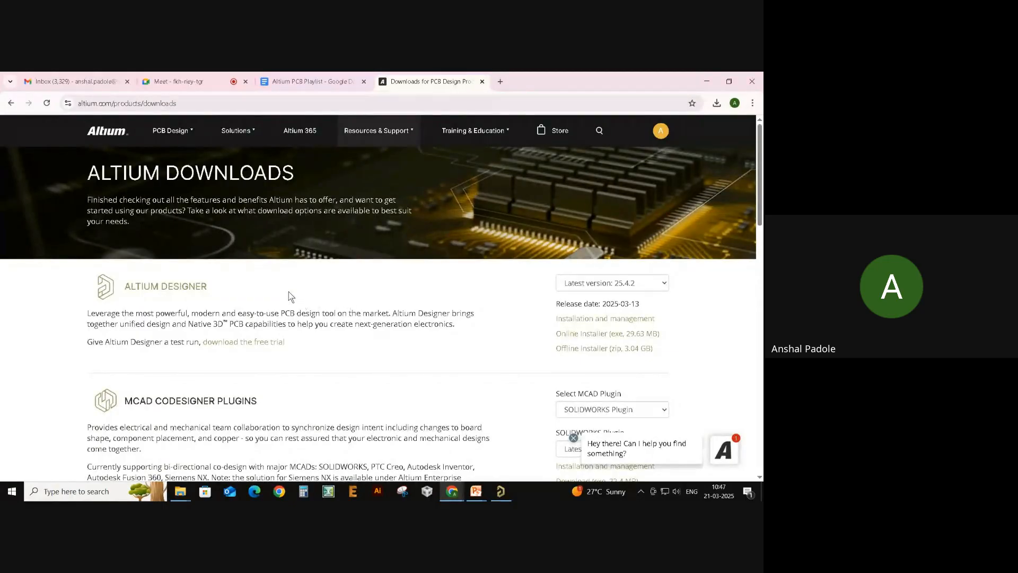
pyautogui.moveTo(236, 290); pyautogui.dragTo(103, 293)
pyautogui.moveTo(291, 306); pyautogui.dragTo(293, 305)
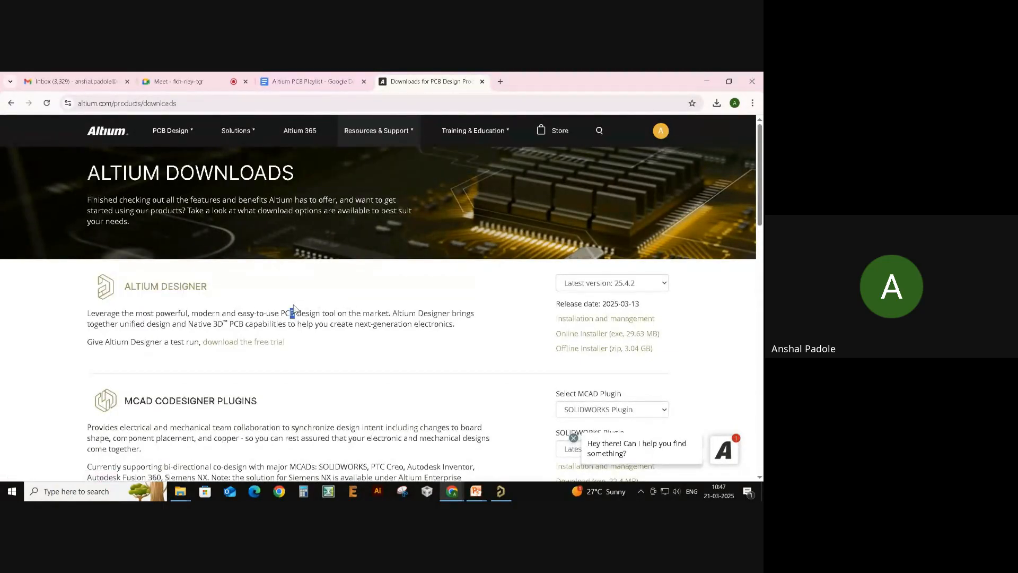
pyautogui.click(372, 317)
# - Download the Altium Designer 25.4.2 online installer, cancel the duplicate download, and return to the slide show
pyautogui.click(600, 340)
pyautogui.click(654, 338)
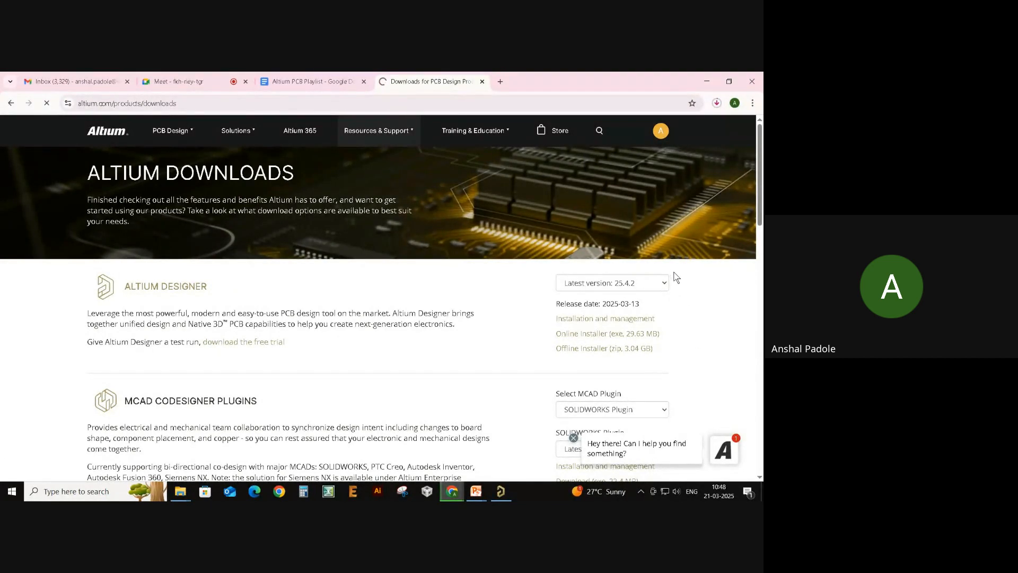
pyautogui.click(717, 103)
pyautogui.click(709, 177)
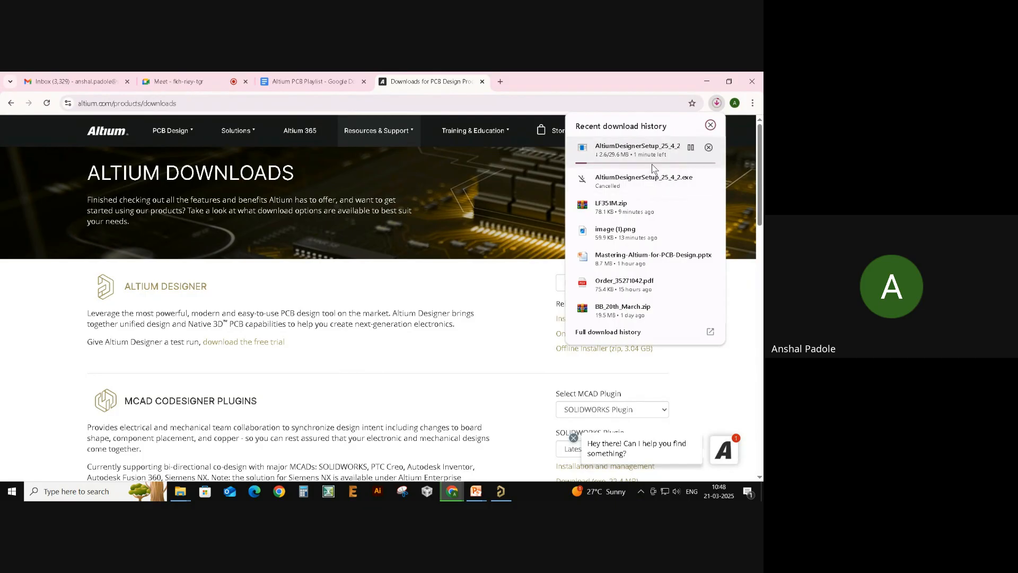
pyautogui.hotkey('alt', 'Tab')
pyautogui.click(542, 218)
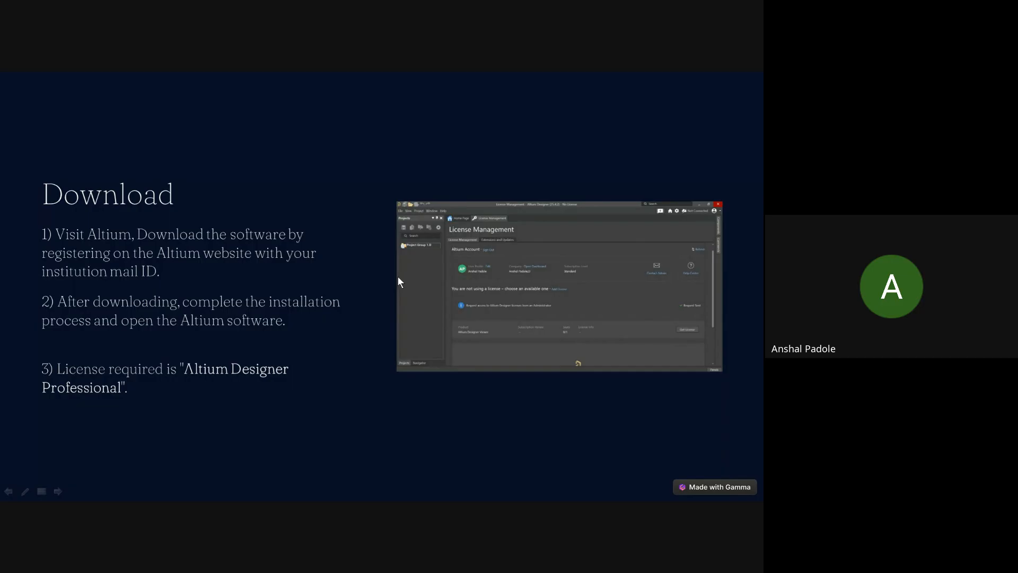
# - Show the License Activation slide, return to the Installation and Licensing slide, then switch to Chrome
pyautogui.click(349, 271)
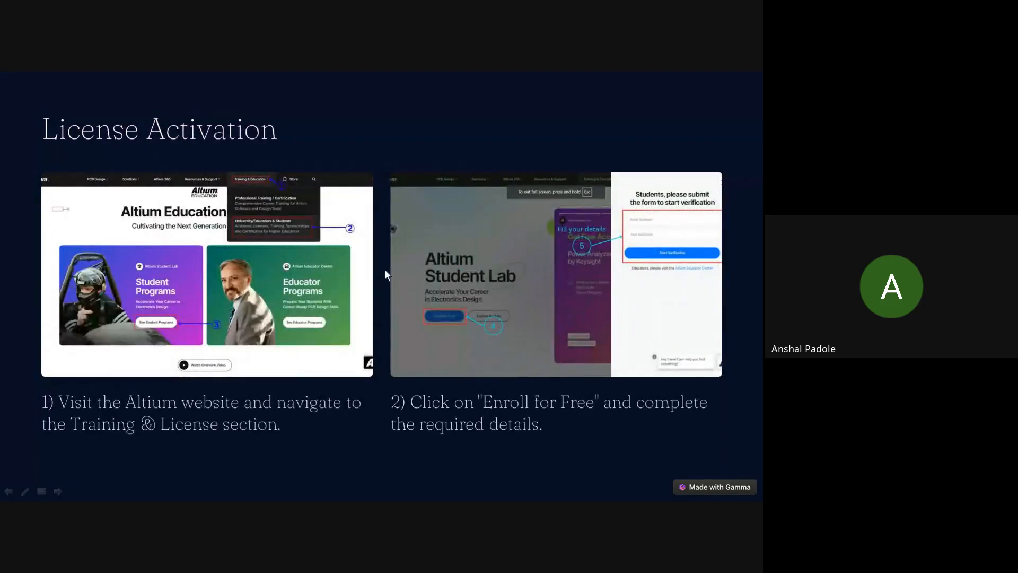
pyautogui.click(373, 295)
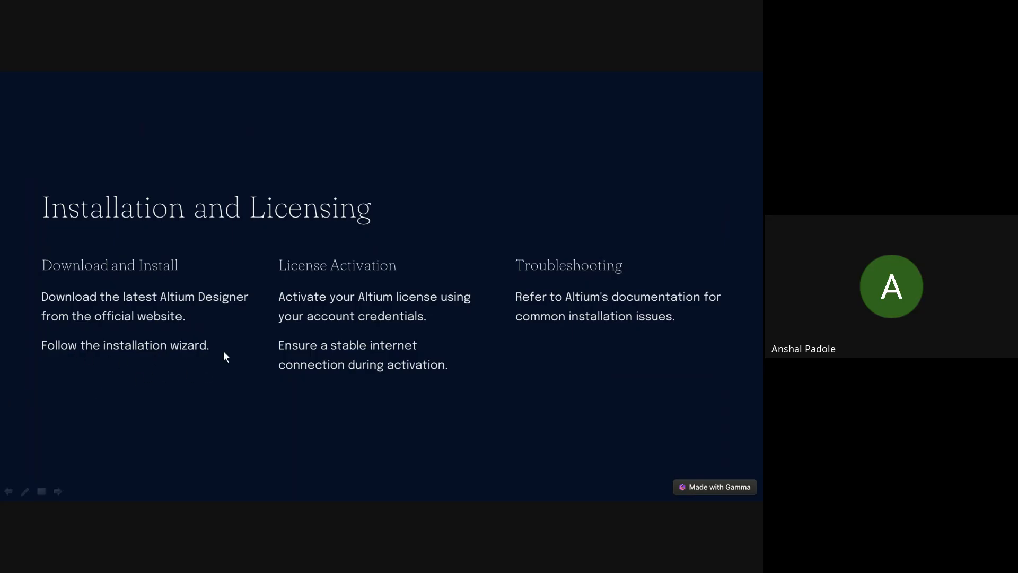
pyautogui.hotkey('alt', 'Tab')
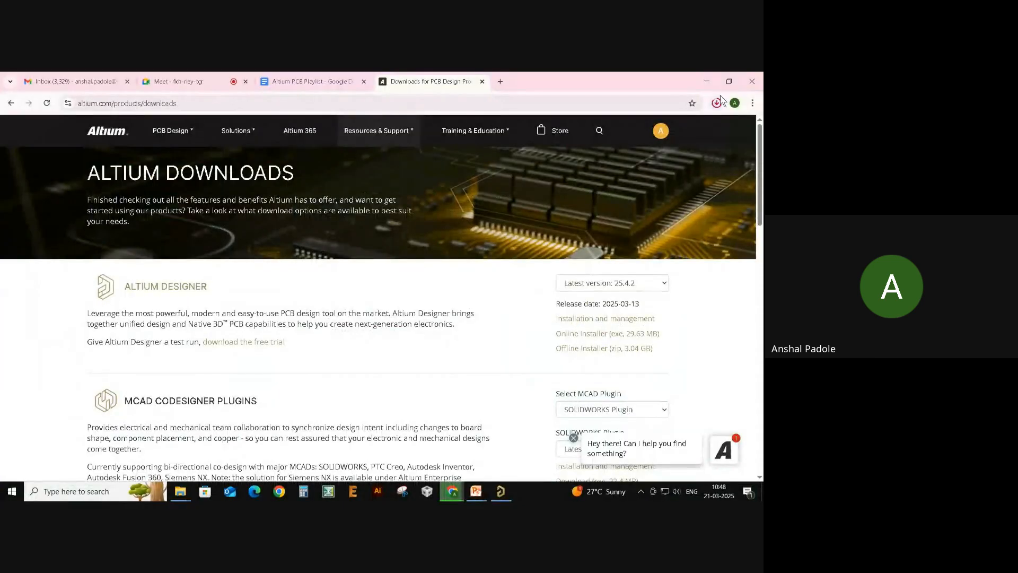
# - Open the finished 29.6 MB AltiumDesignerSetup_25_4_2 download to launch the installer
pyautogui.click(717, 102)
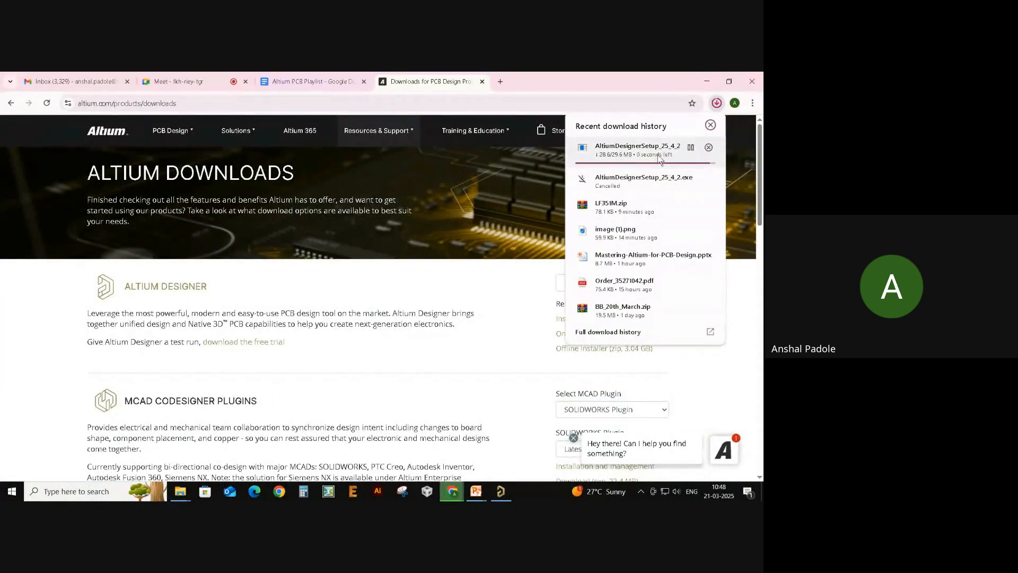
pyautogui.click(629, 153)
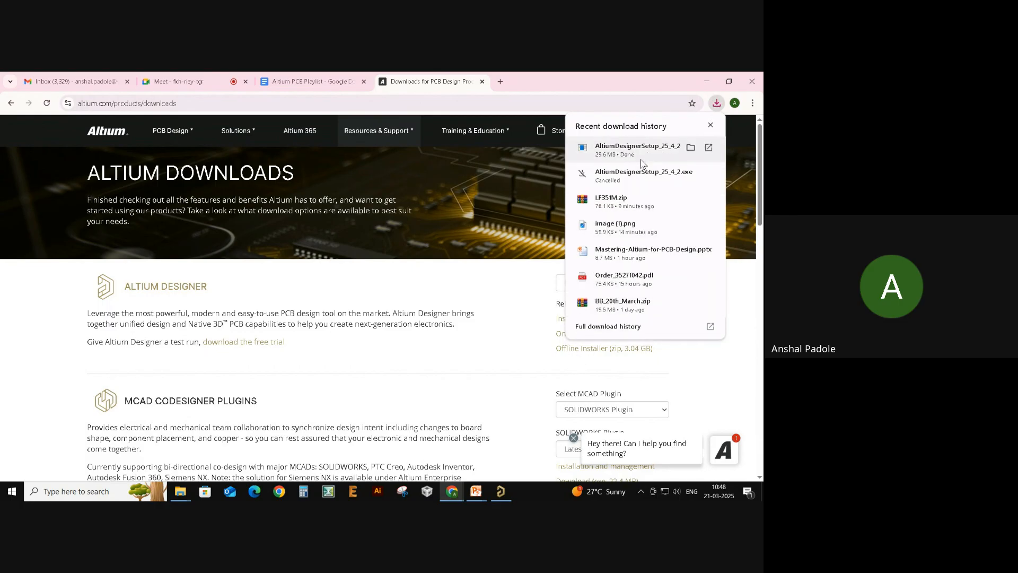
pyautogui.click(640, 156)
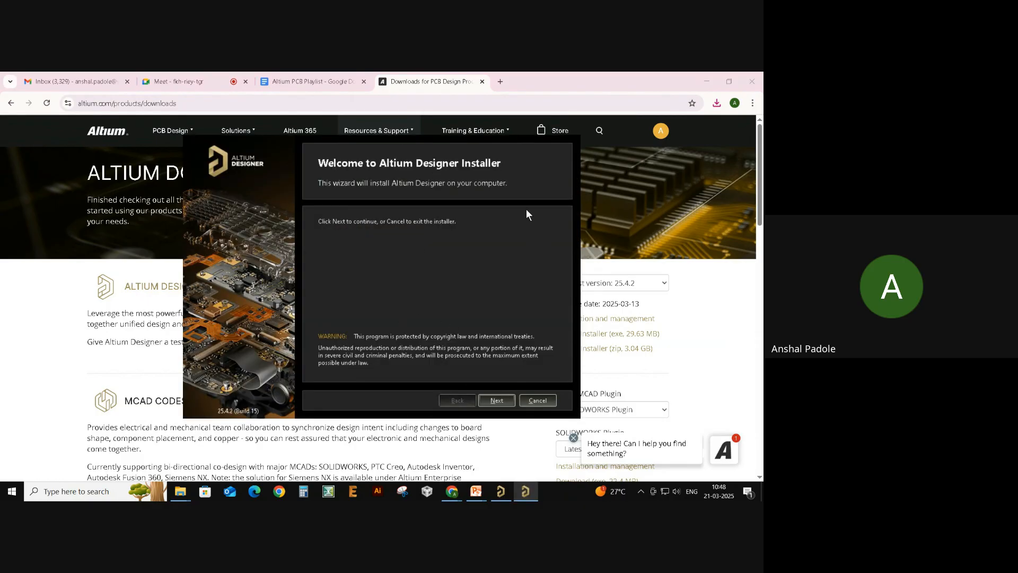
# - Accept the license agreement and choose New installation in the Altium Designer Installer
pyautogui.click(495, 399)
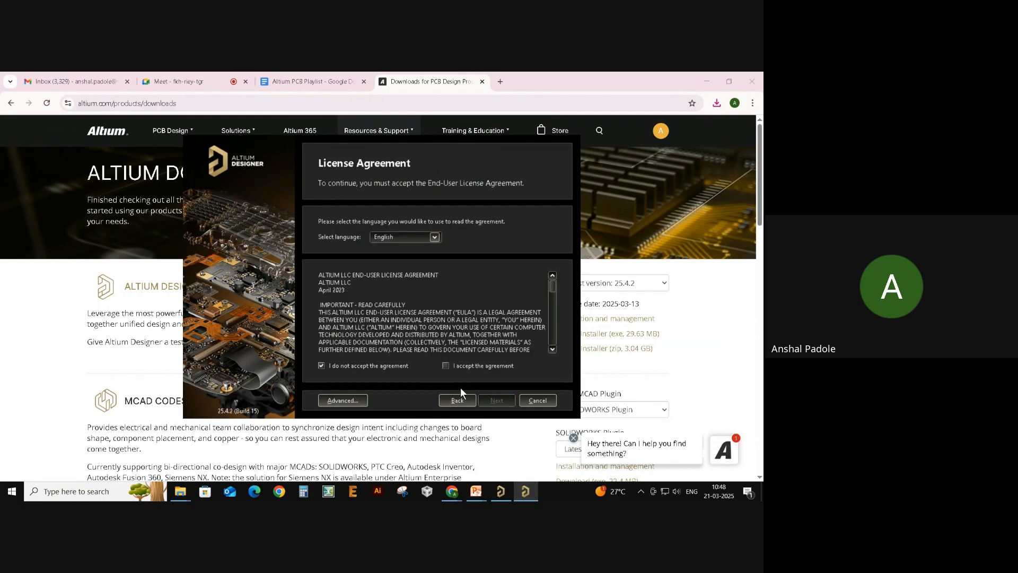
pyautogui.click(461, 368)
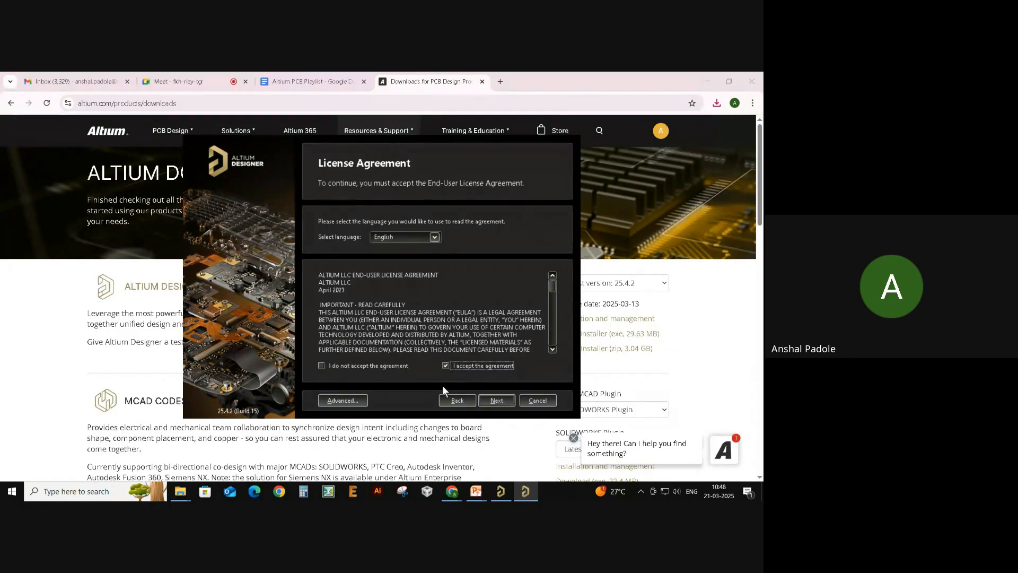
pyautogui.click(502, 400)
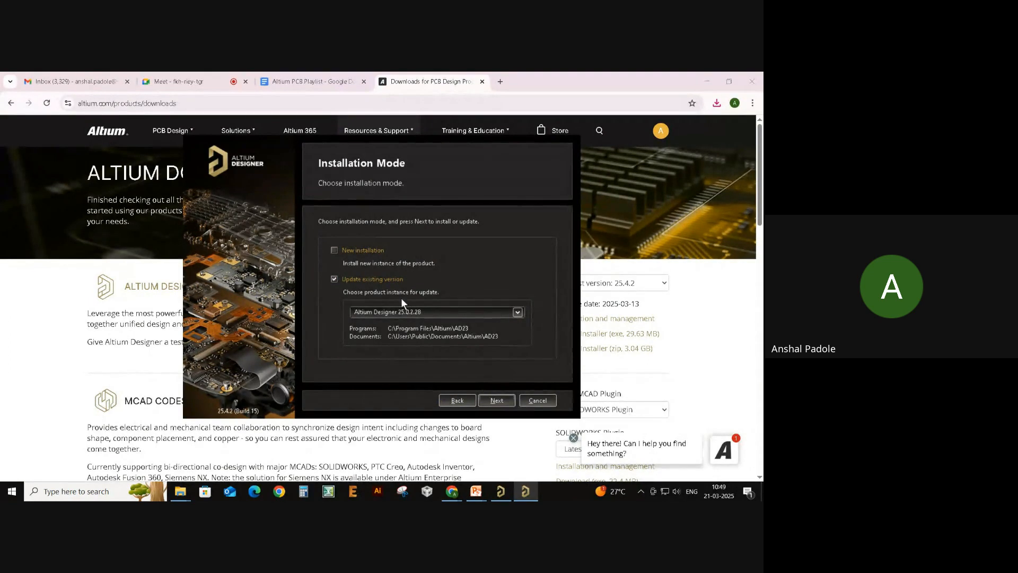
pyautogui.click(357, 251)
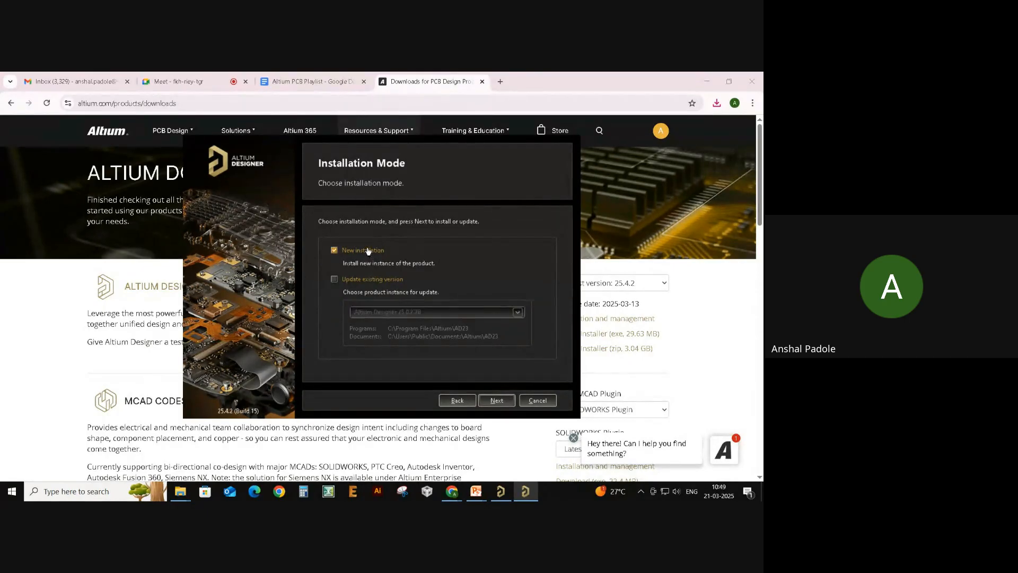
pyautogui.click(492, 400)
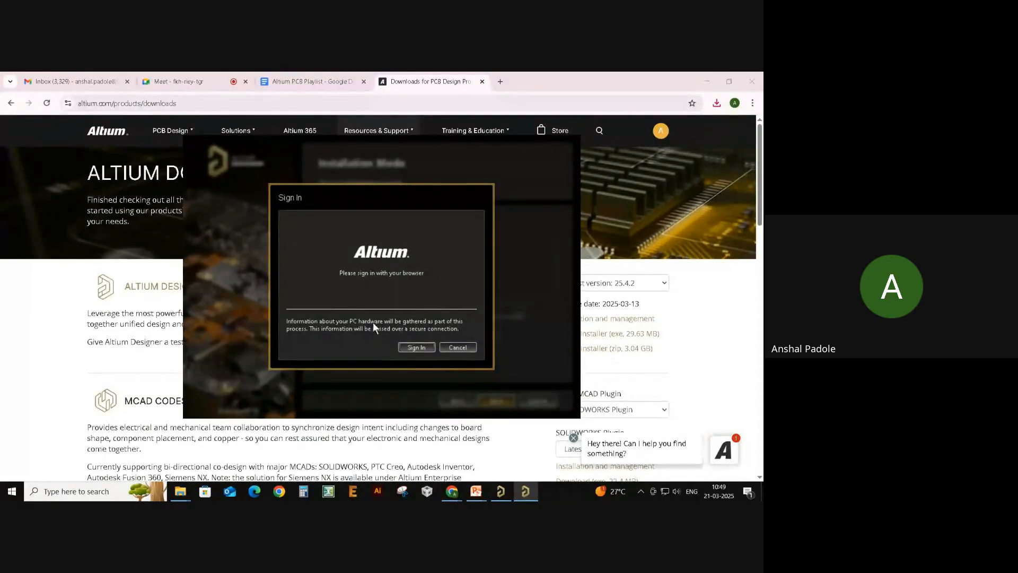
# - Sign in to the Altium account through the browser, close the authentication tab, and return to the installer
pyautogui.click(414, 348)
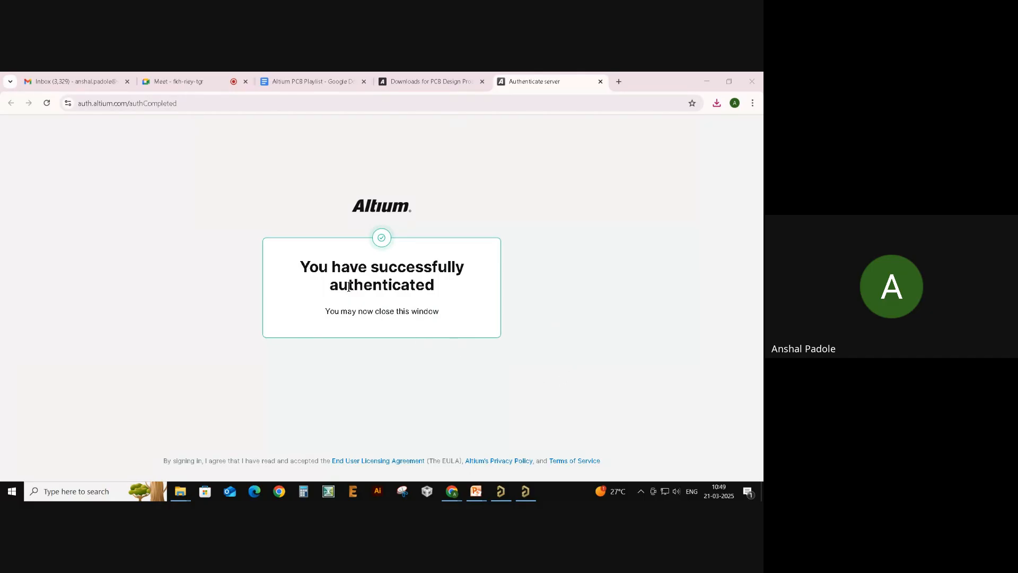
pyautogui.click(601, 81)
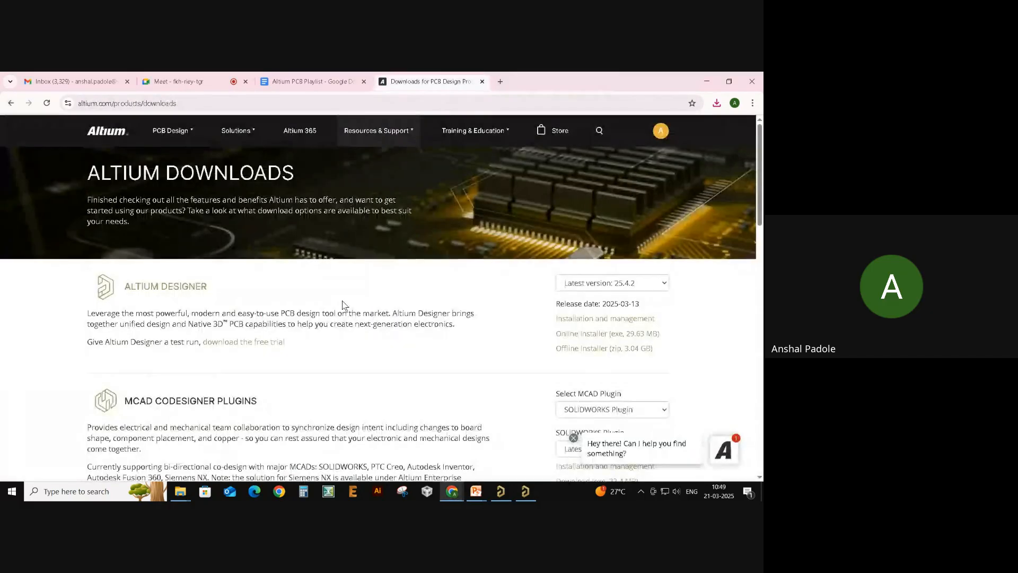
pyautogui.press('super+Tab')
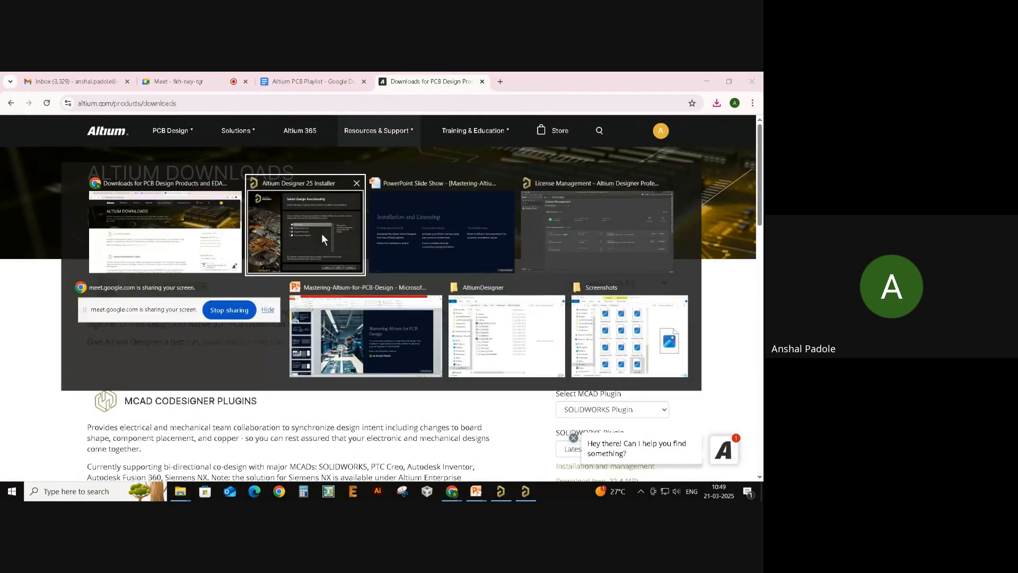
# - Expand and collapse Platform Extensions to review its sub-features
pyautogui.click(322, 234)
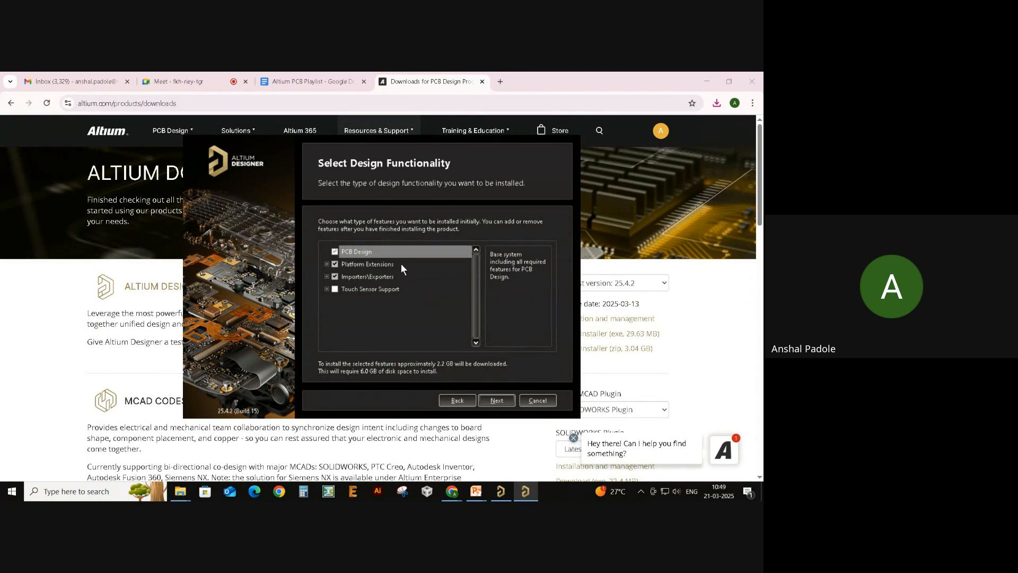
pyautogui.click(327, 264)
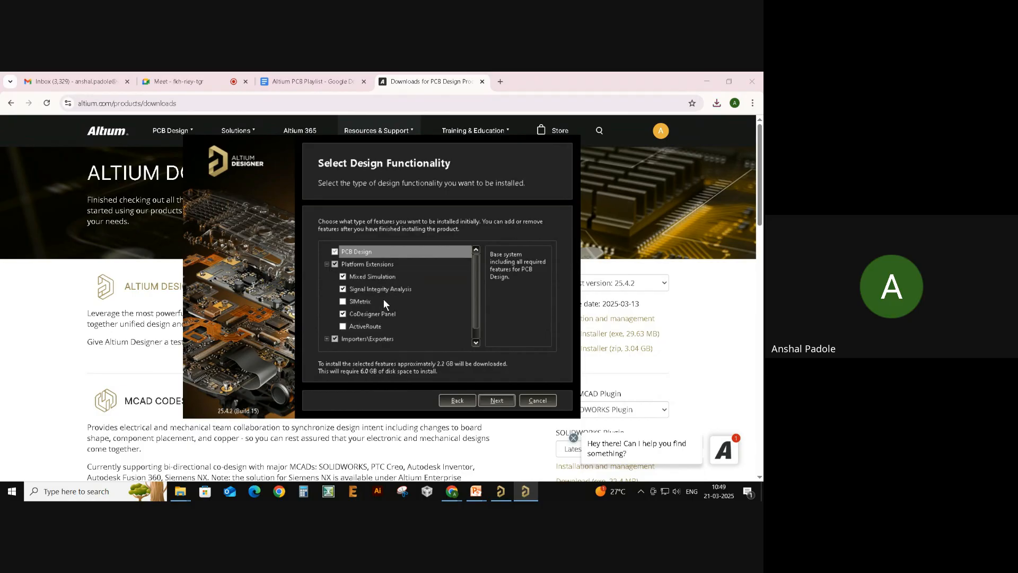
pyautogui.click(327, 264)
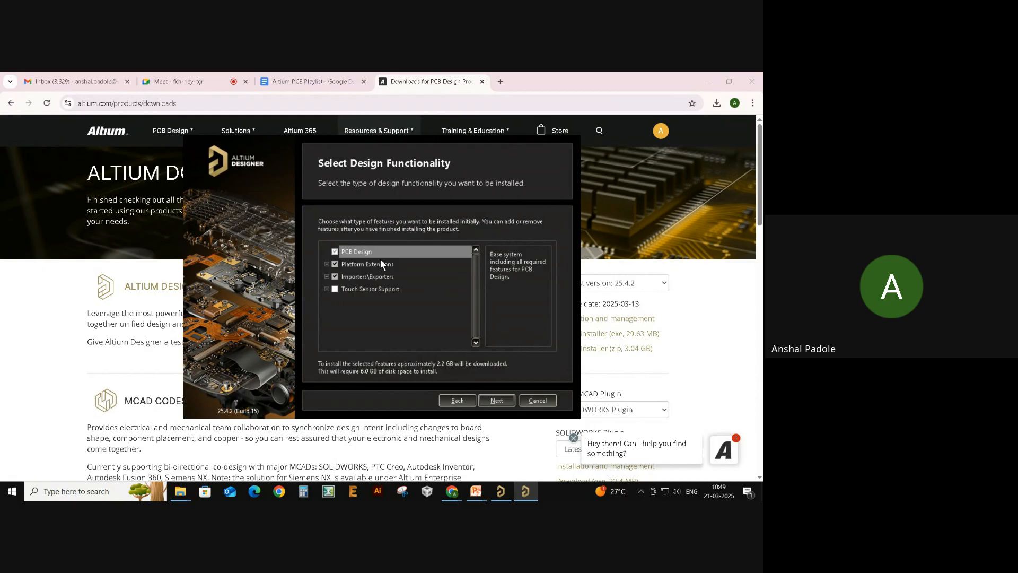
# - Review the Importers\Exporters sub-features by scrolling through the list, then collapse it
pyautogui.click(327, 276)
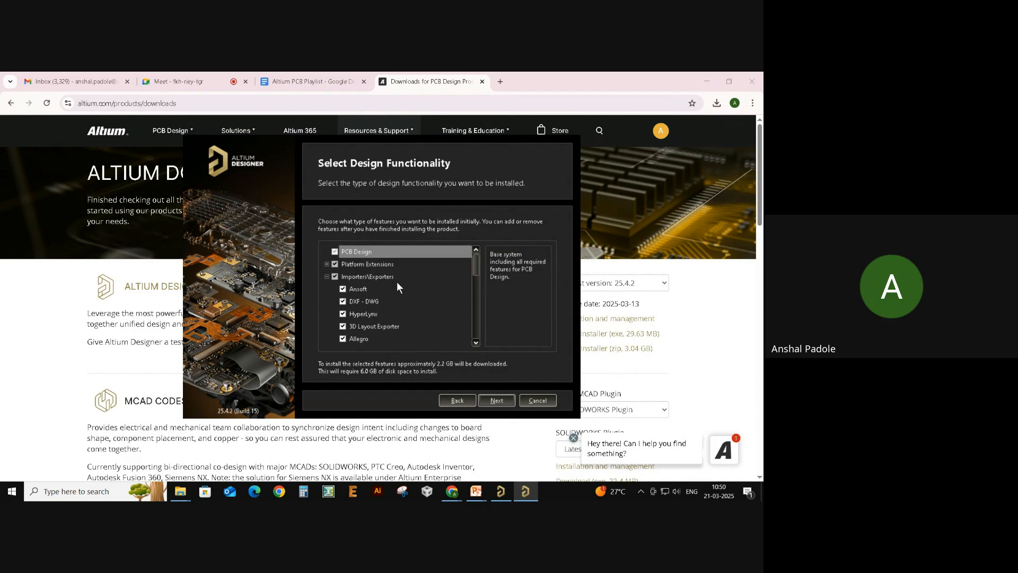
pyautogui.scroll(-1, 397, 284)
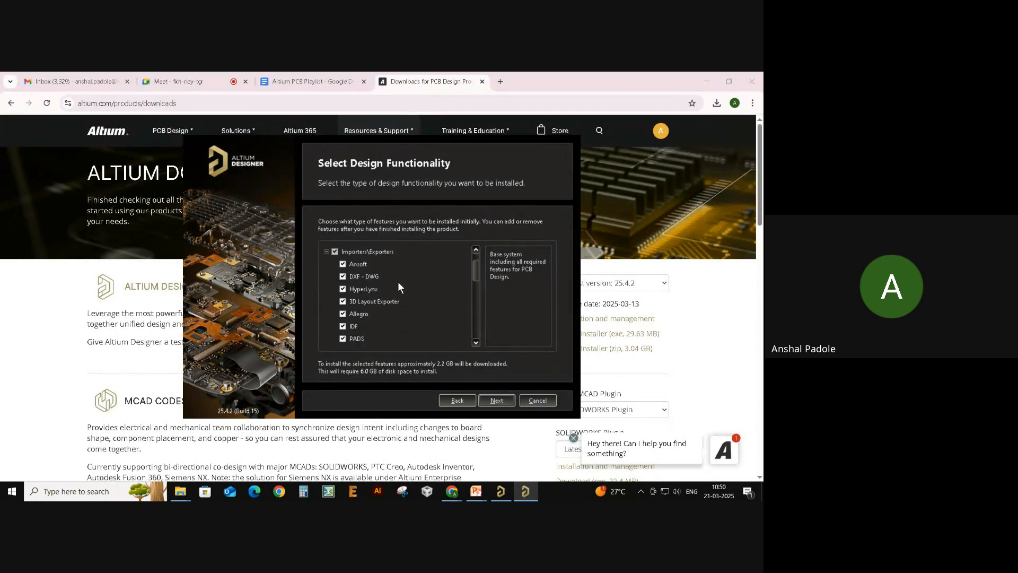
pyautogui.scroll(1, 397, 283)
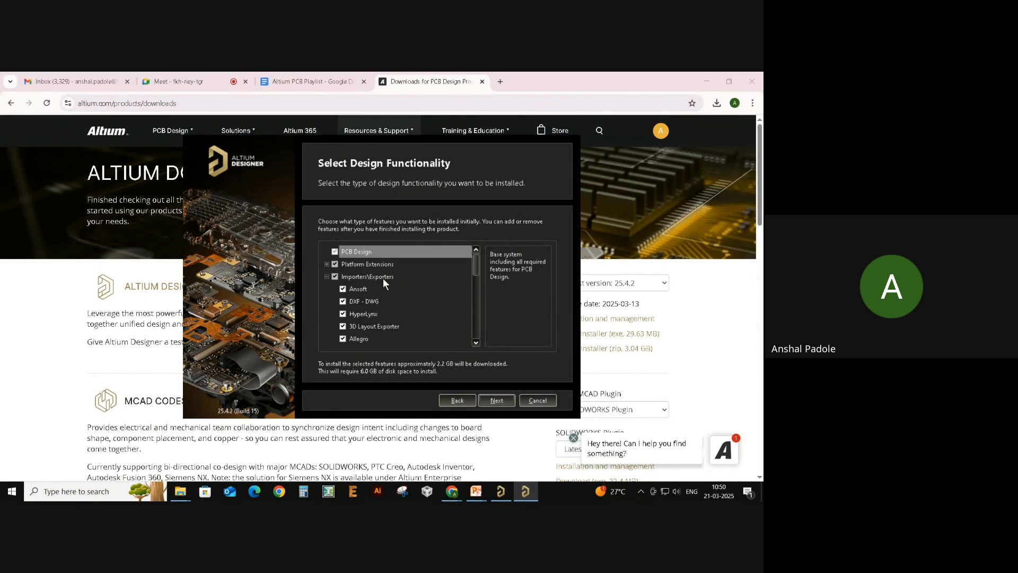
pyautogui.scroll(-2, 383, 286)
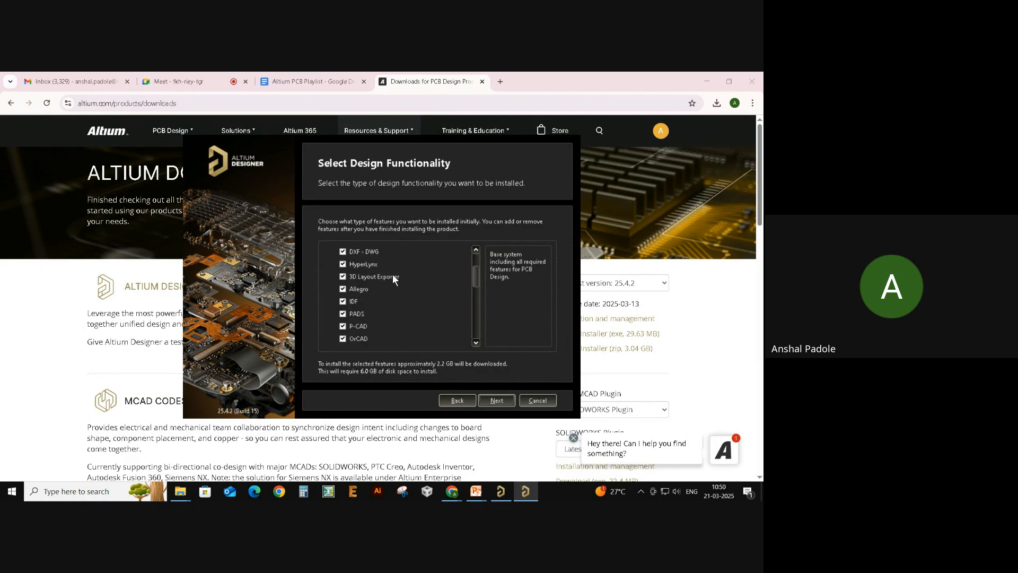
pyautogui.scroll(1, 393, 277)
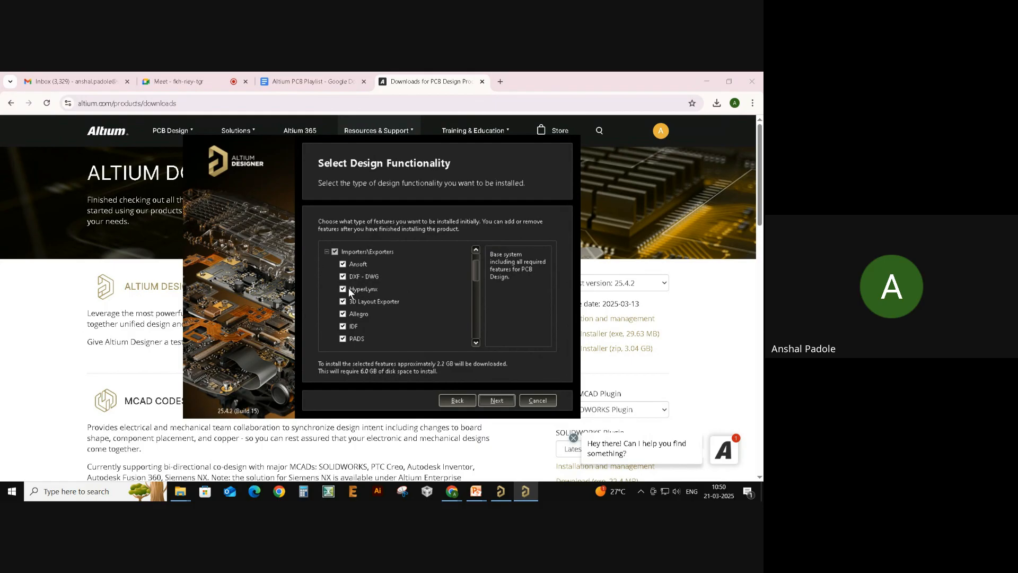
pyautogui.scroll(-3, 385, 278)
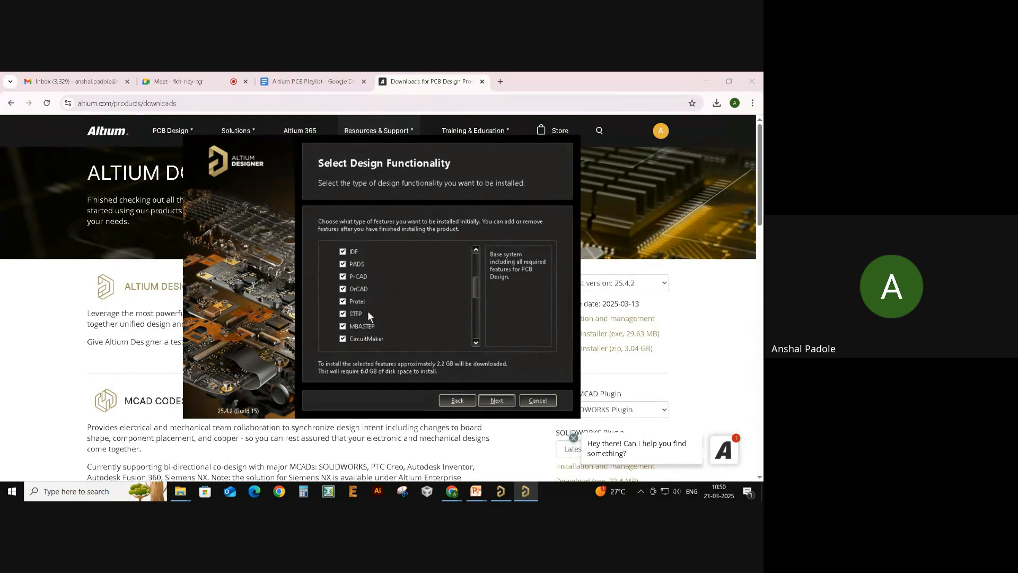
pyautogui.scroll(1, 371, 309)
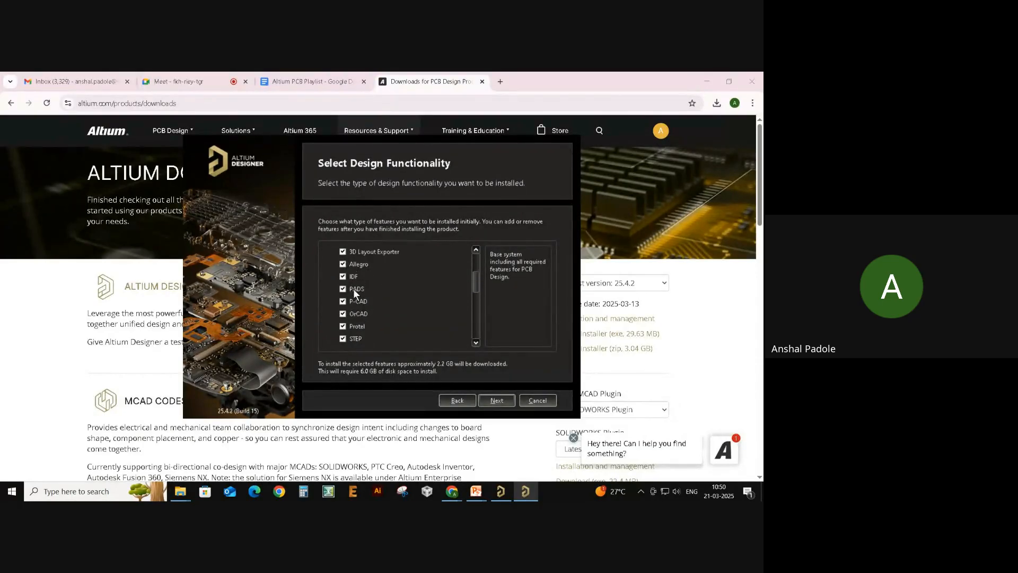
pyautogui.scroll(-5, 364, 302)
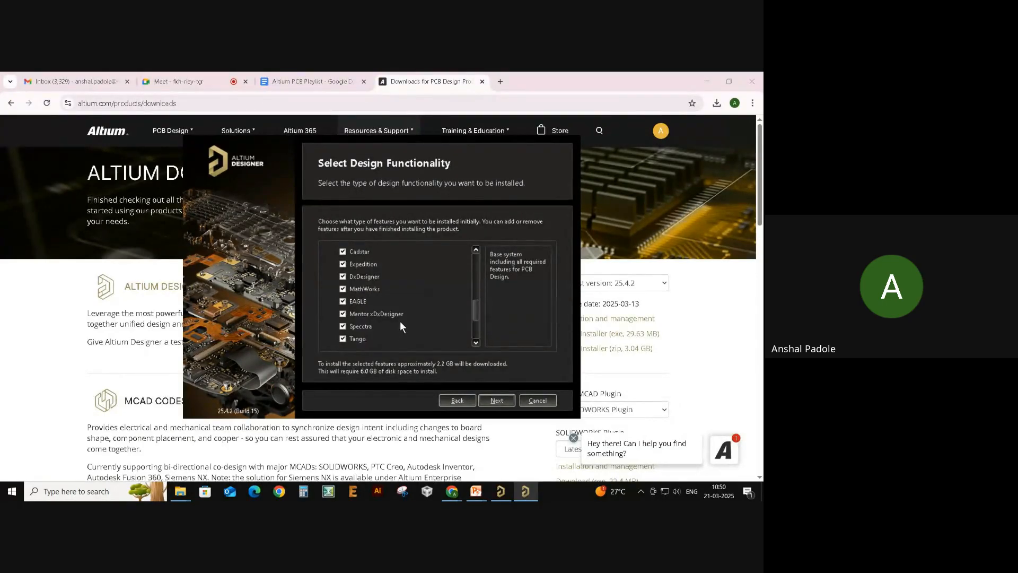
pyautogui.scroll(-3, 371, 302)
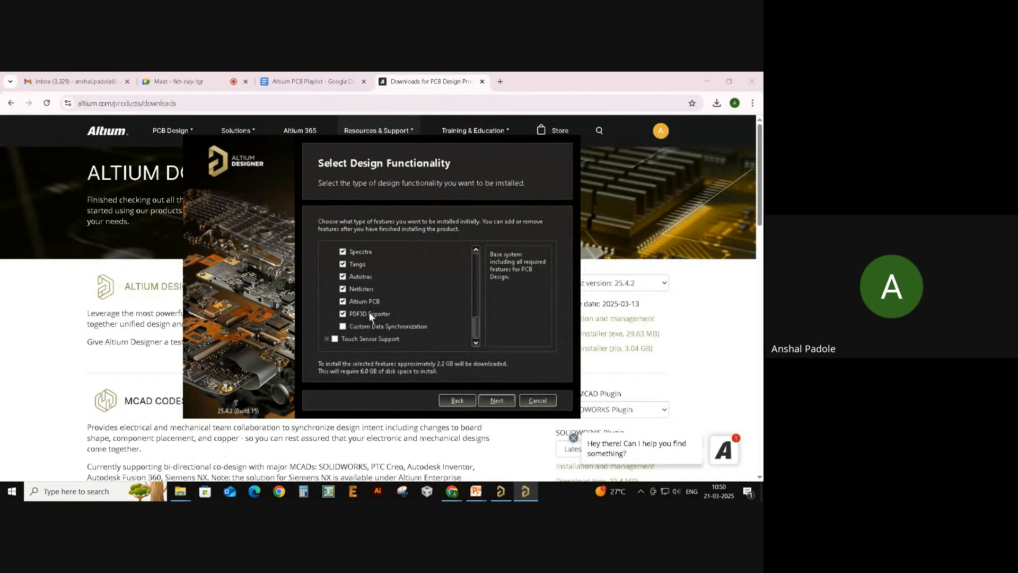
pyautogui.scroll(10, 369, 312)
pyautogui.click(326, 276)
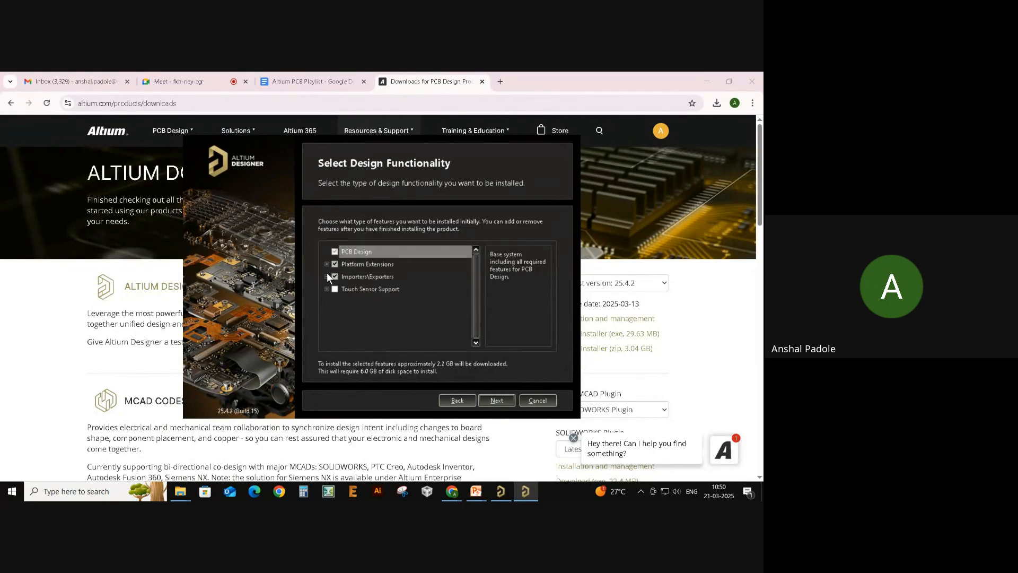
# - Keep the feature selection and default folders, and opt out of the customer experience program
pyautogui.click(498, 400)
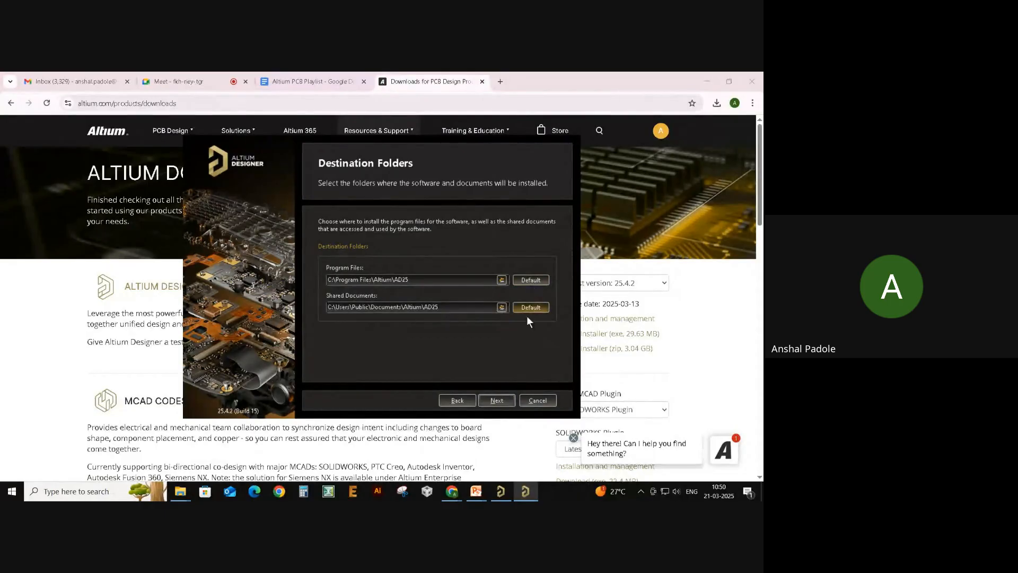
pyautogui.click(497, 400)
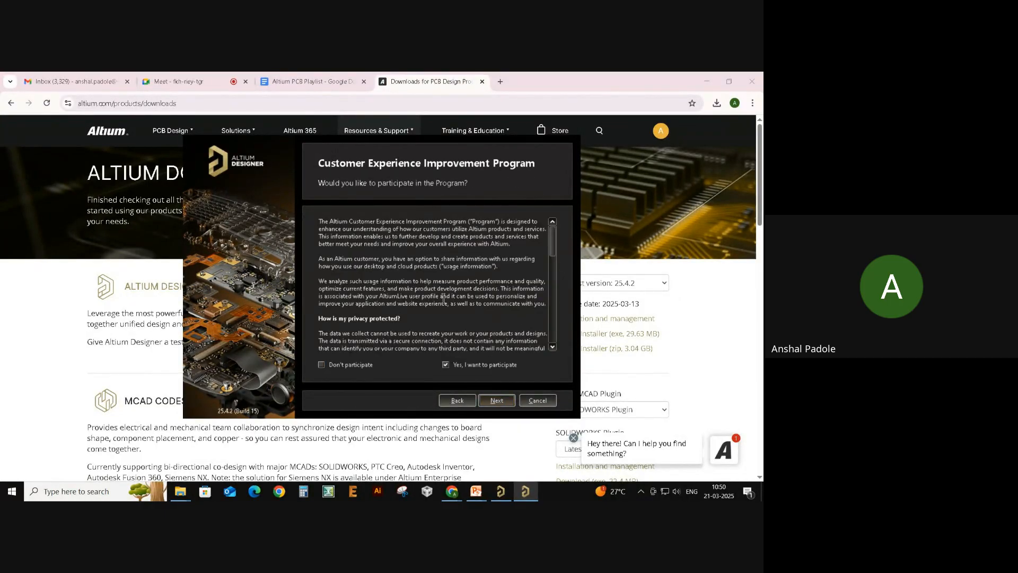
pyautogui.moveTo(552, 251)
pyautogui.mouseDown()
pyautogui.moveTo(554, 298)
pyautogui.moveTo(553, 251)
pyautogui.mouseUp()
pyautogui.click(479, 366)
pyautogui.click(369, 364)
pyautogui.click(493, 402)
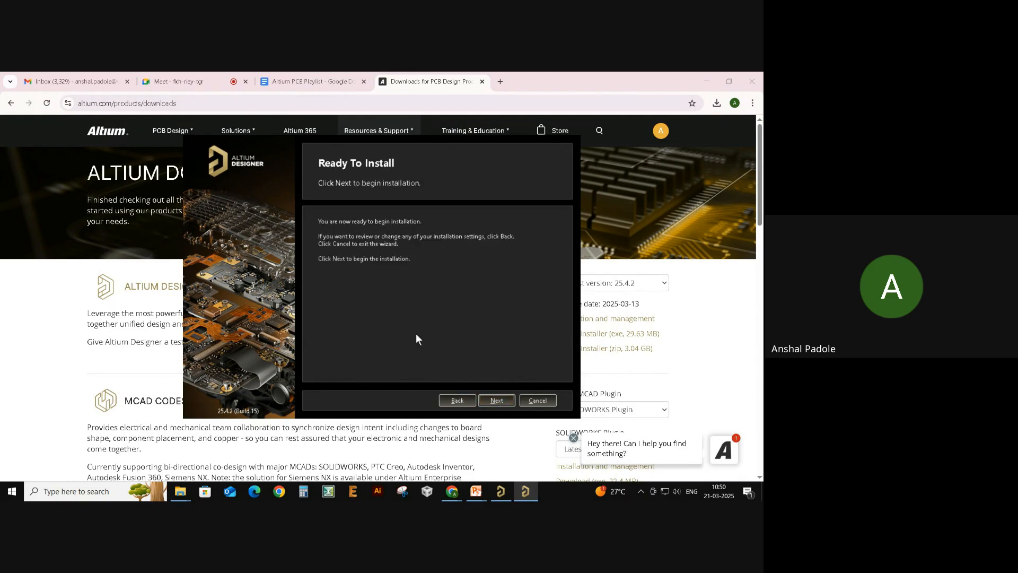
# - Start the Altium Designer installation, then cancel it and confirm with Yes
pyautogui.click(503, 403)
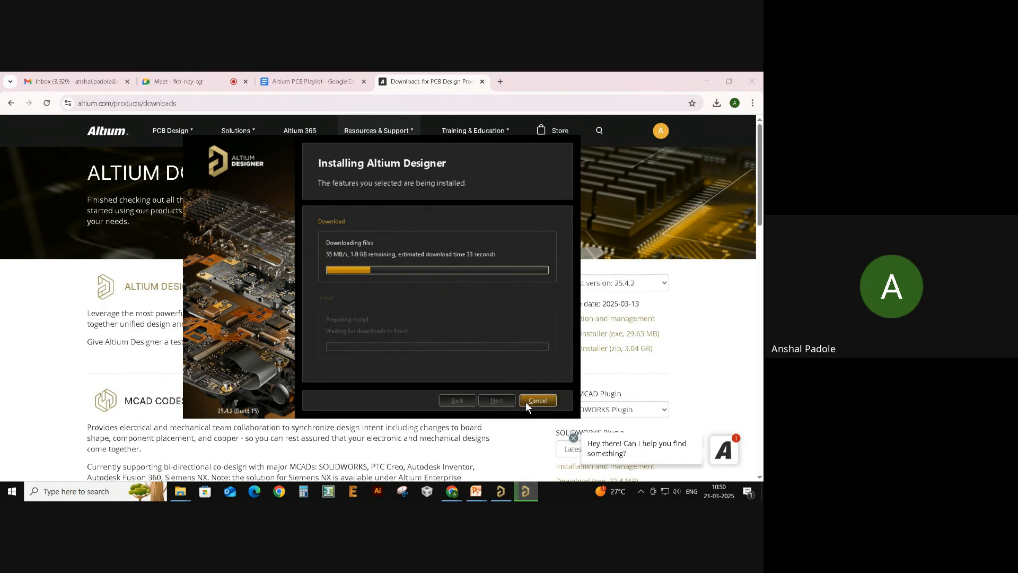
pyautogui.click(526, 402)
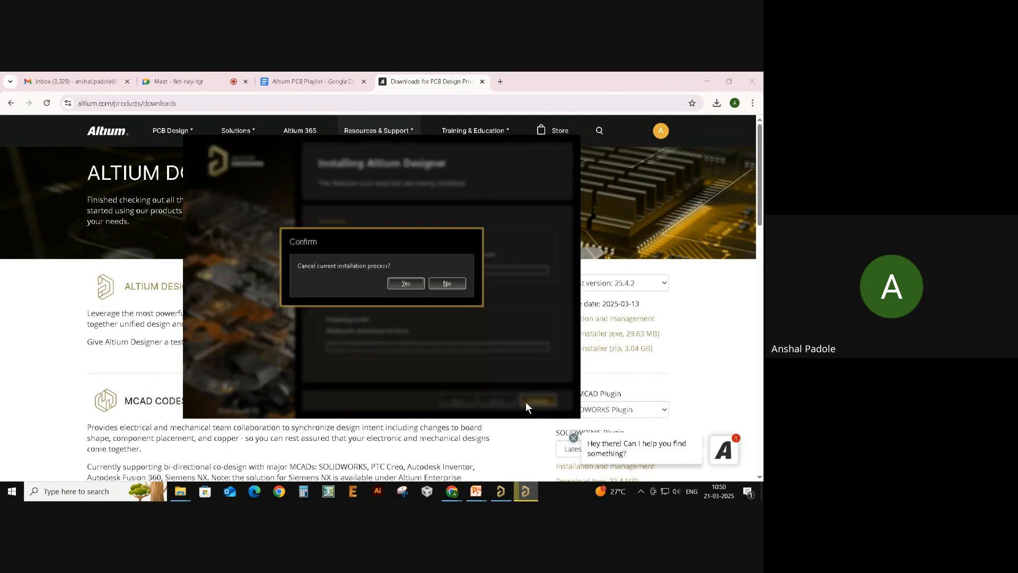
pyautogui.click(405, 283)
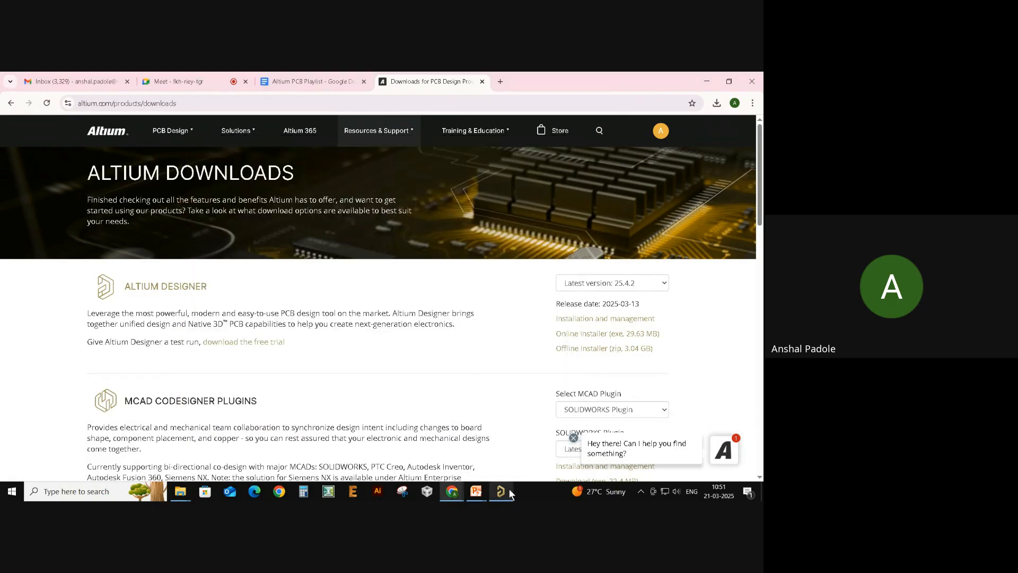
# - Glance at the slide show, then bring Altium's License Management window to the front
pyautogui.hotkey('alt', 'Tab')
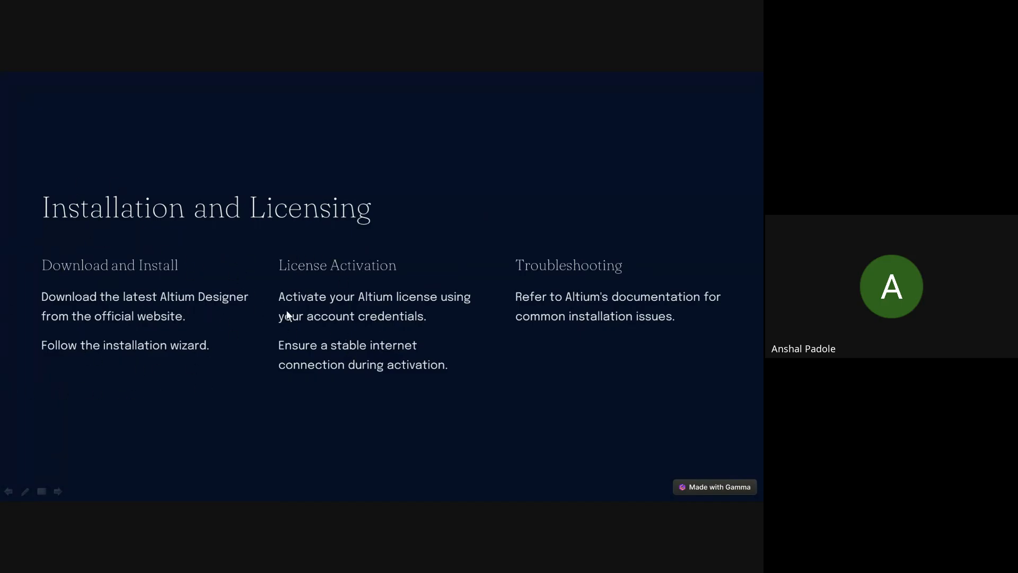
pyautogui.hotkey('alt', 'Tab')
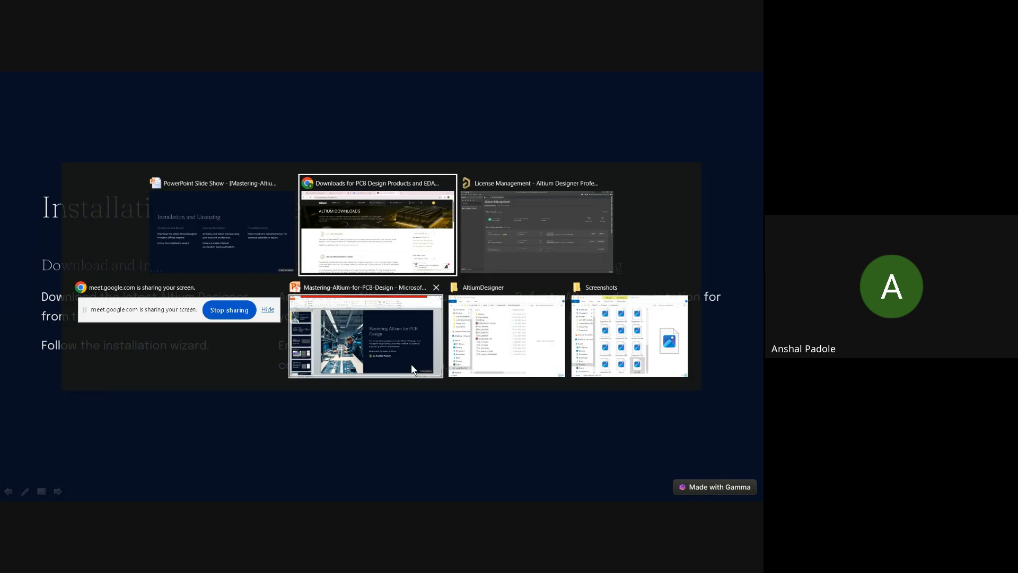
pyautogui.click(479, 238)
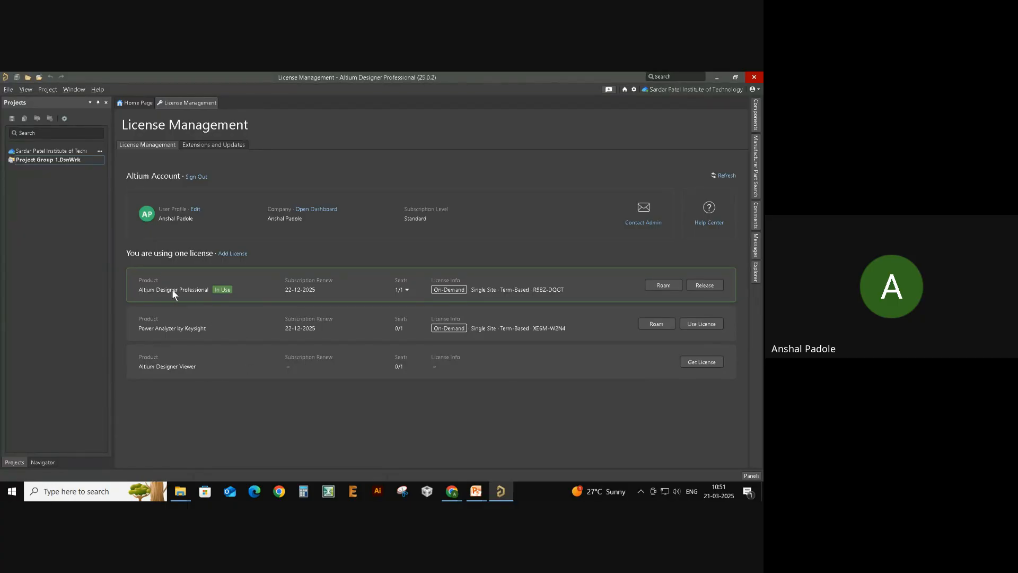
pyautogui.click(705, 286)
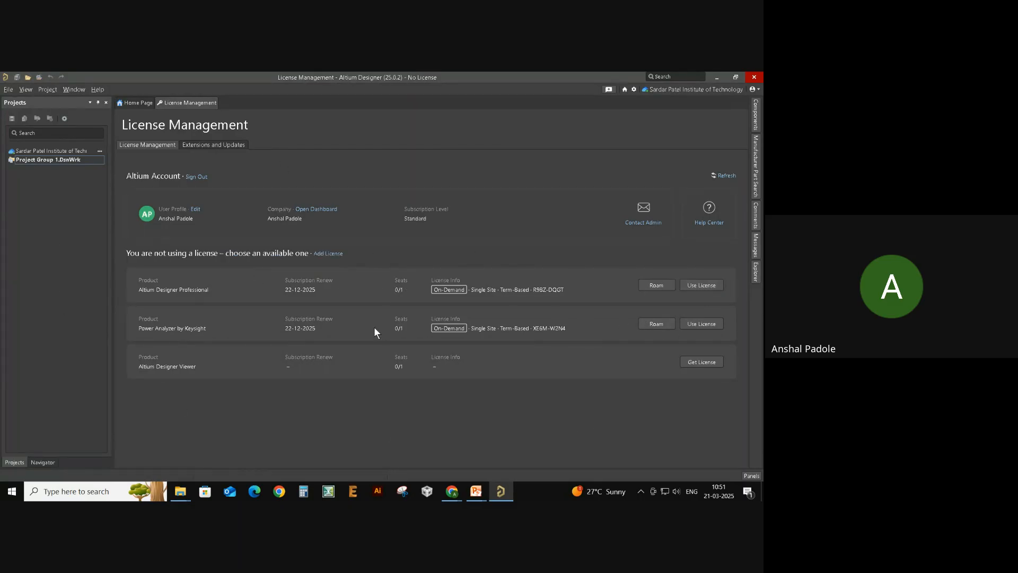
pyautogui.click(8, 90)
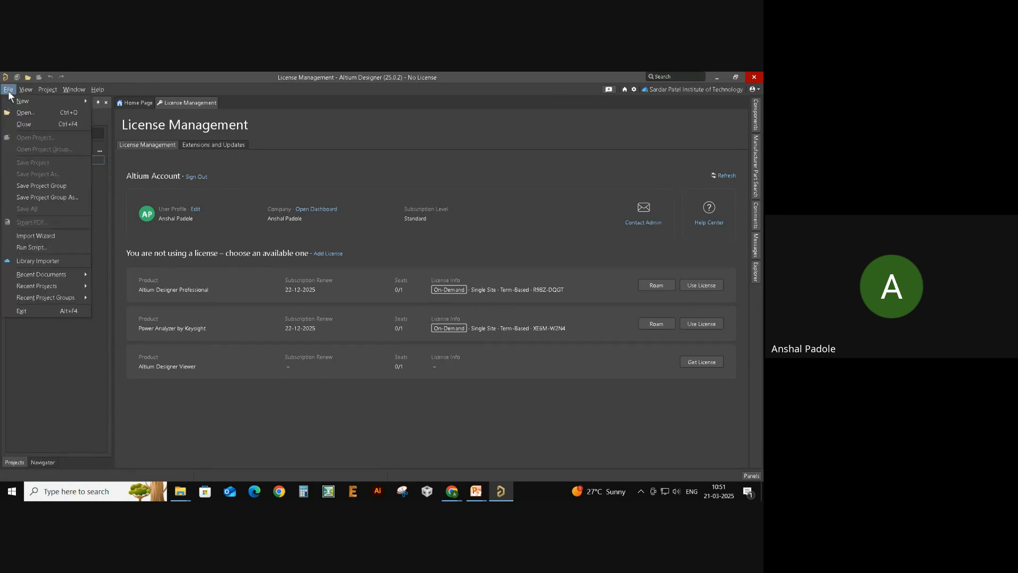
pyautogui.moveTo(17, 101)
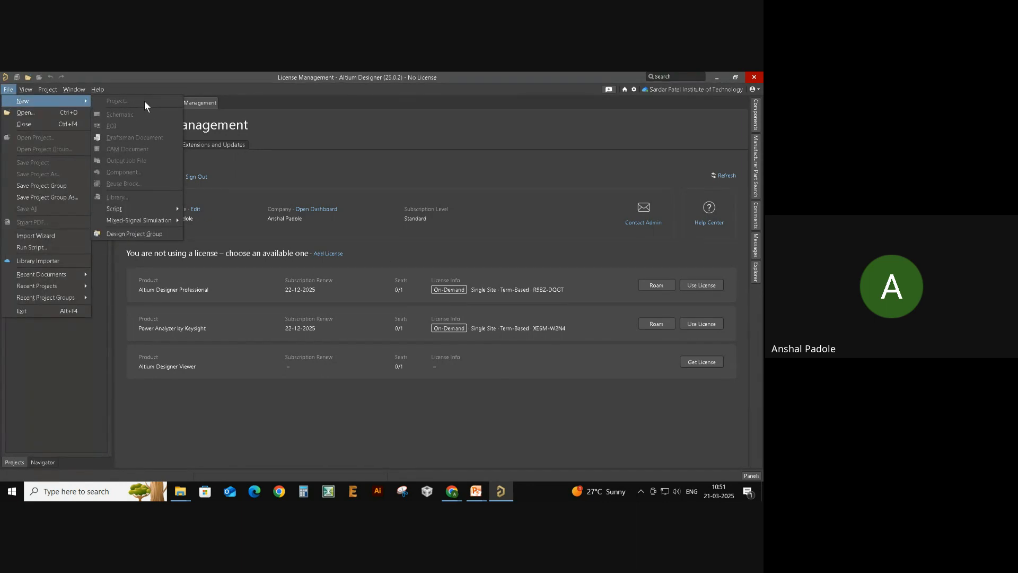
pyautogui.click(152, 233)
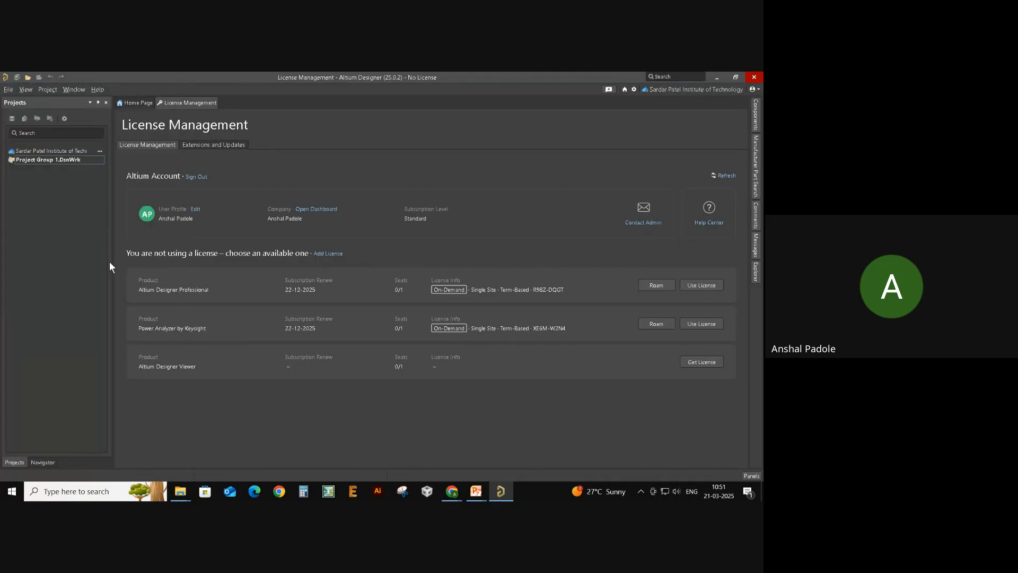
pyautogui.click(700, 286)
pyautogui.click(8, 89)
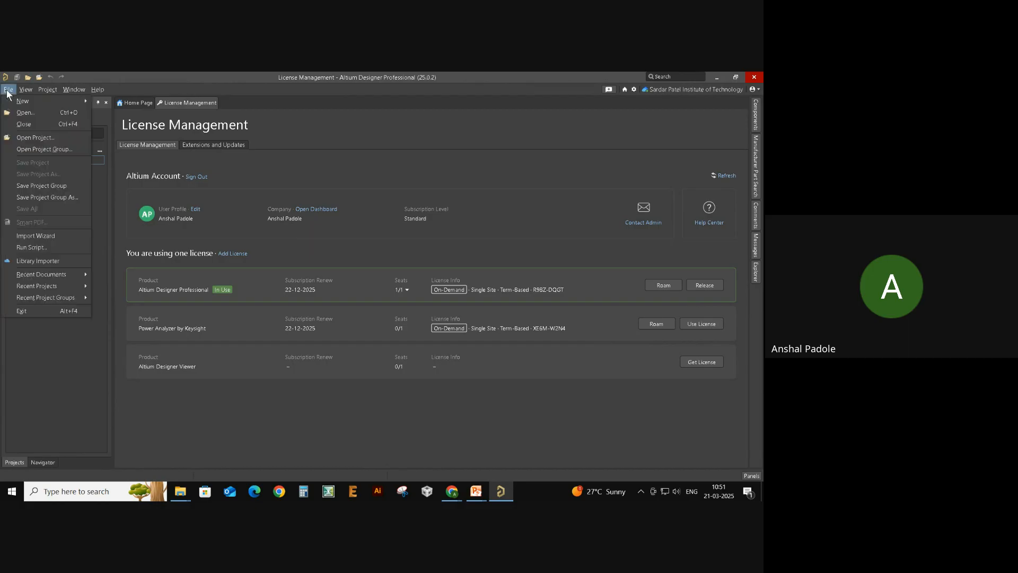
pyautogui.moveTo(64, 102)
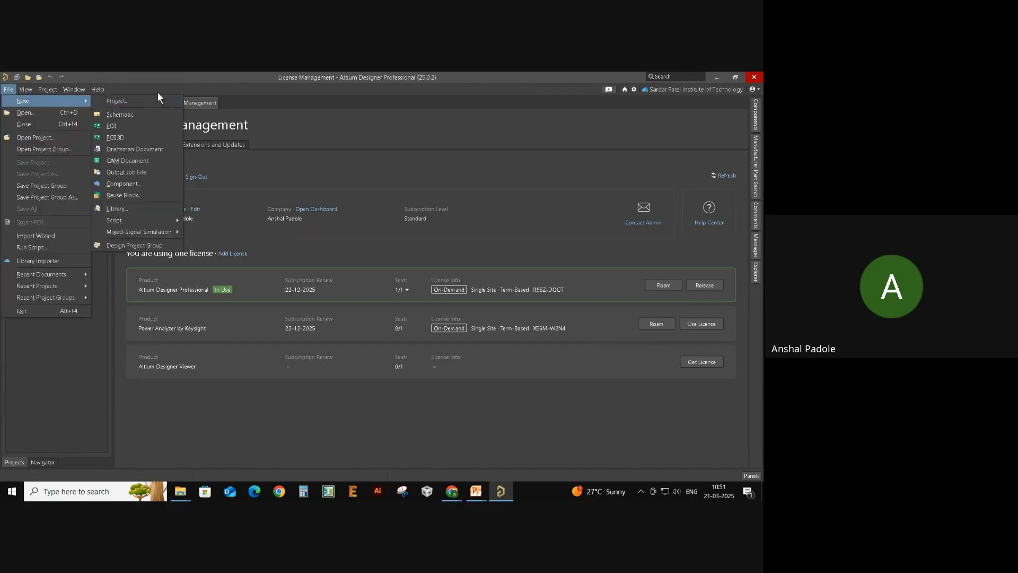
pyautogui.click(130, 101)
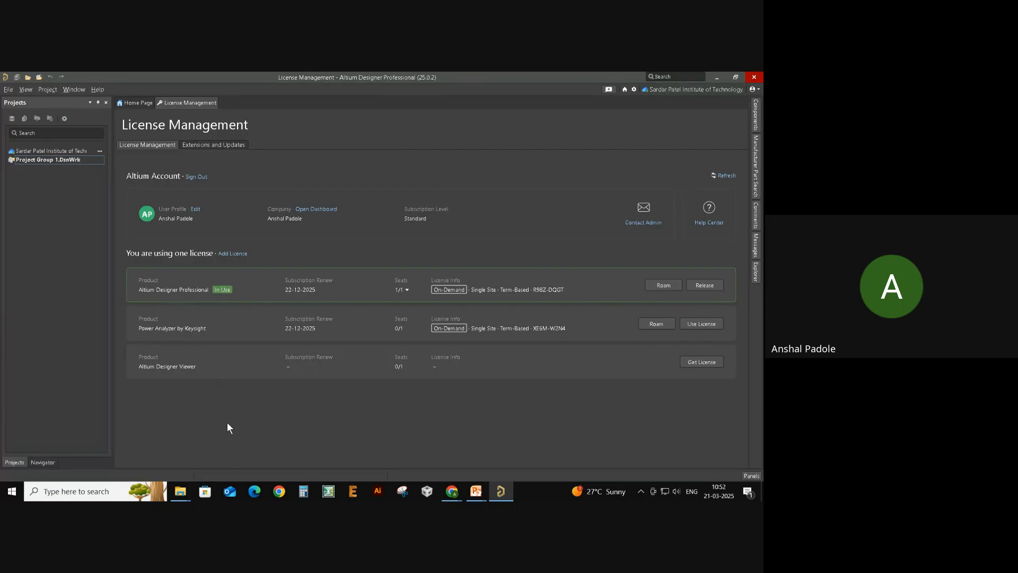
pyautogui.hotkey('alt', 'Tab')
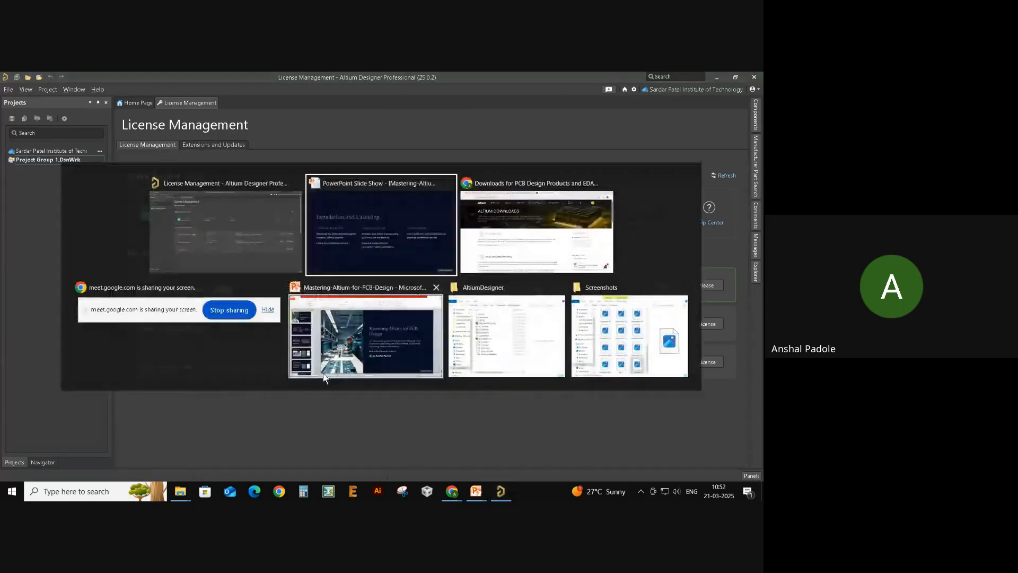
# - Advance the slide show to the License Activation slide, then return to the Altium downloads page
pyautogui.click(398, 243)
pyautogui.press('Right')
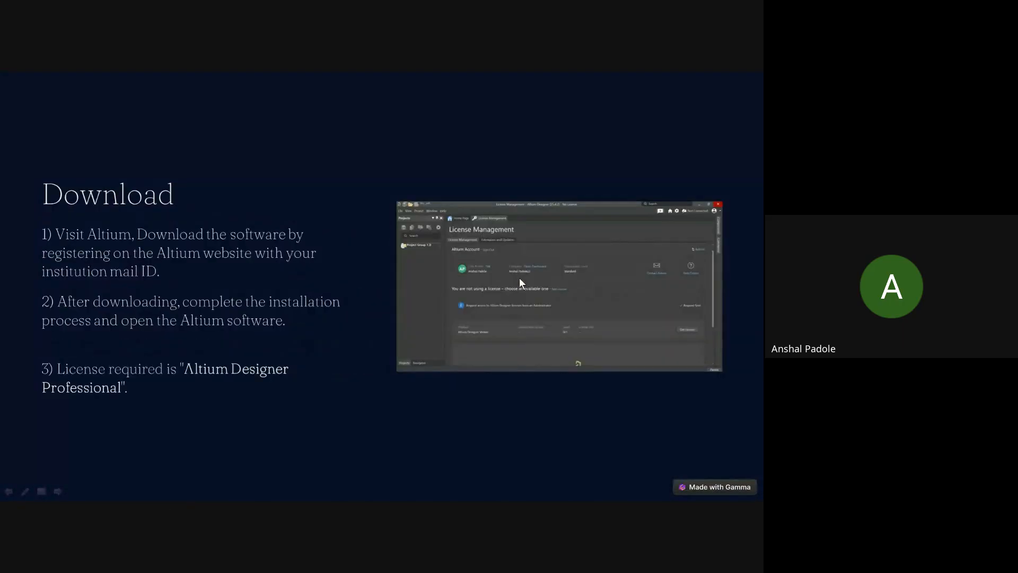
pyautogui.press('Right')
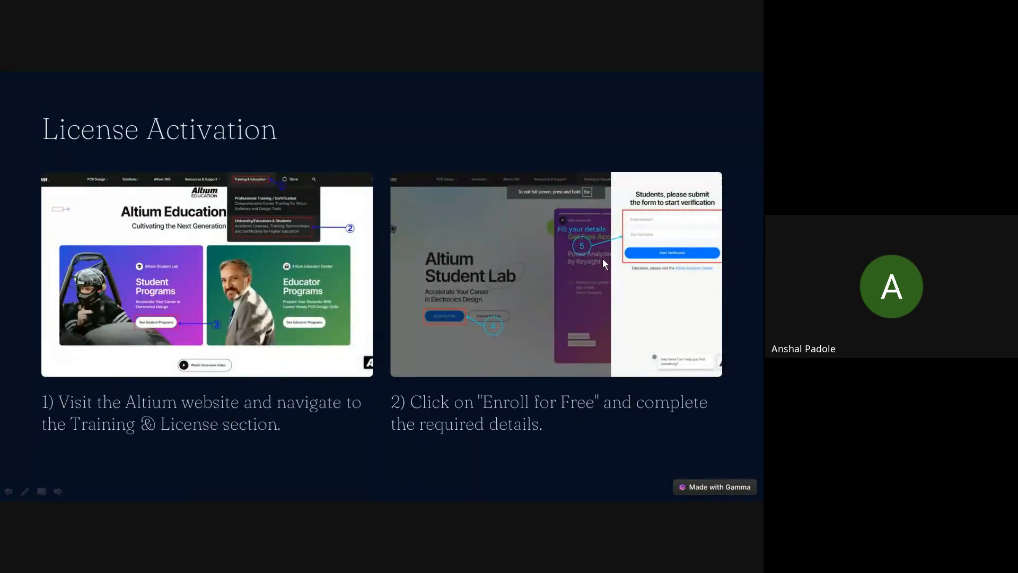
pyautogui.press('Right')
pyautogui.press('Left')
pyautogui.hotkey('alt', 'Tab')
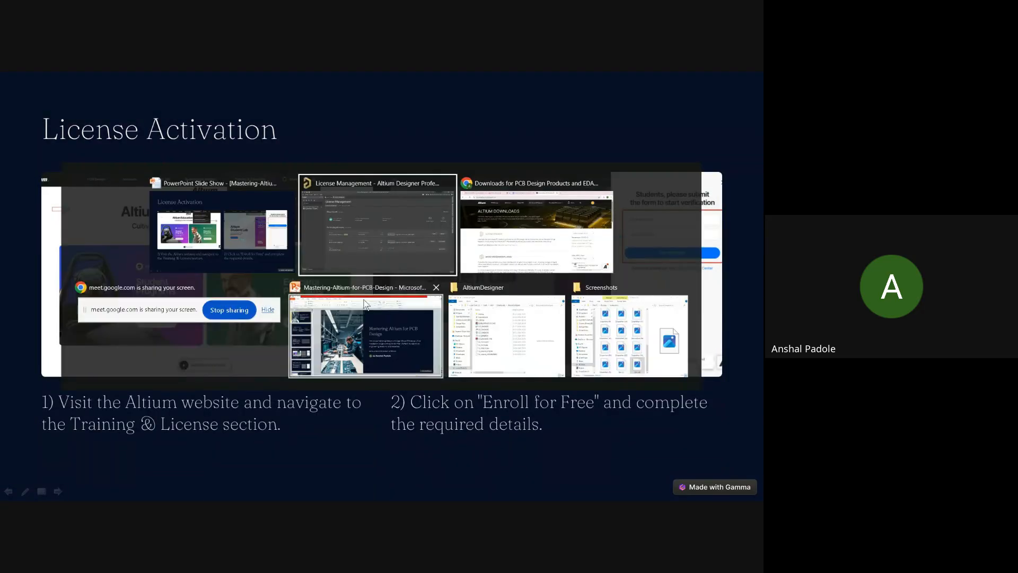
pyautogui.click(483, 238)
# - Open the University/Educators & Students page from the Training & Education menu
pyautogui.scroll(-3, 387, 345)
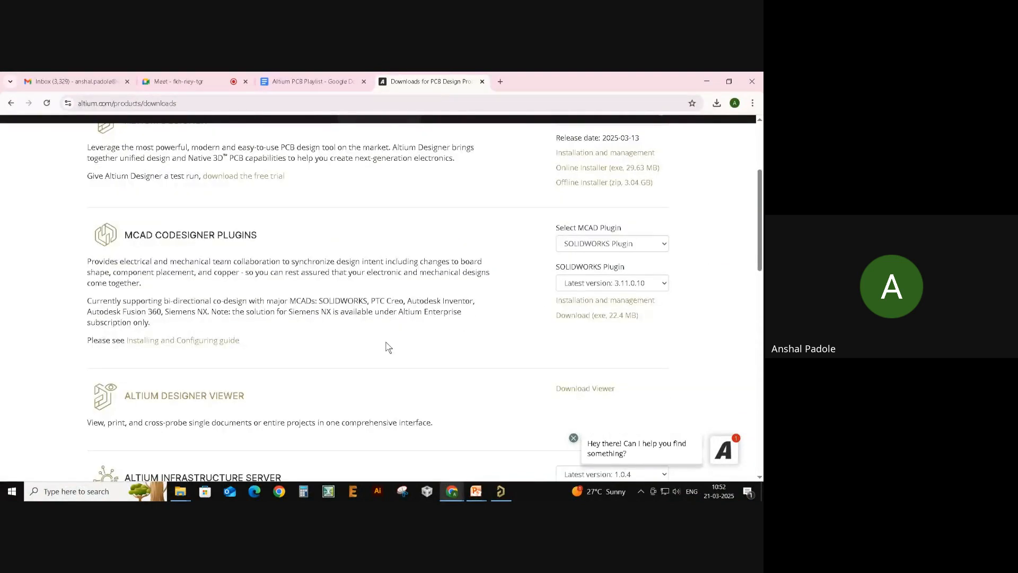
pyautogui.scroll(4, 371, 265)
pyautogui.moveTo(497, 133)
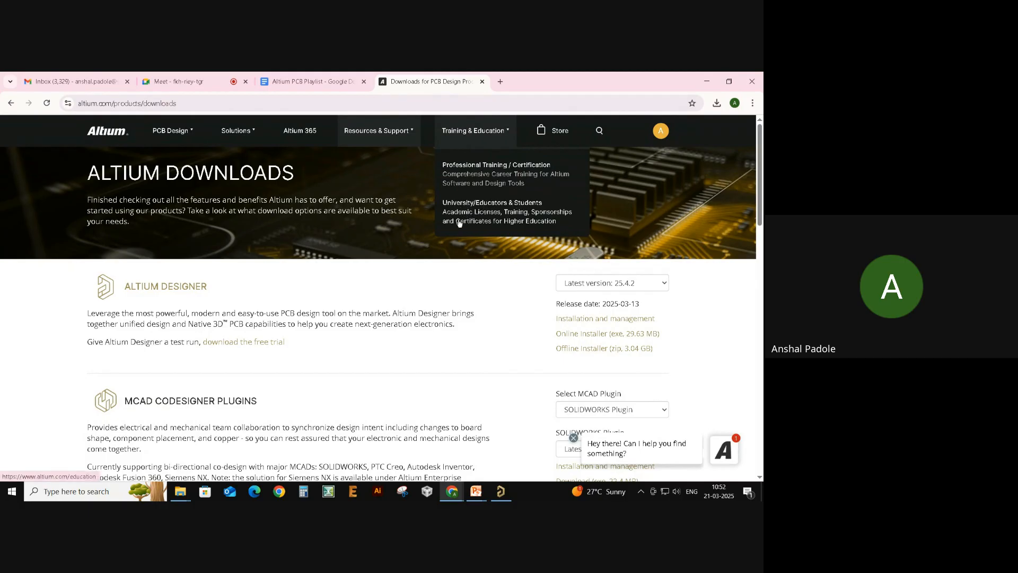
pyautogui.click(533, 222)
# - Go to See Student Programs to reach the Altium Student Lab page
pyautogui.scroll(-15, 498, 214)
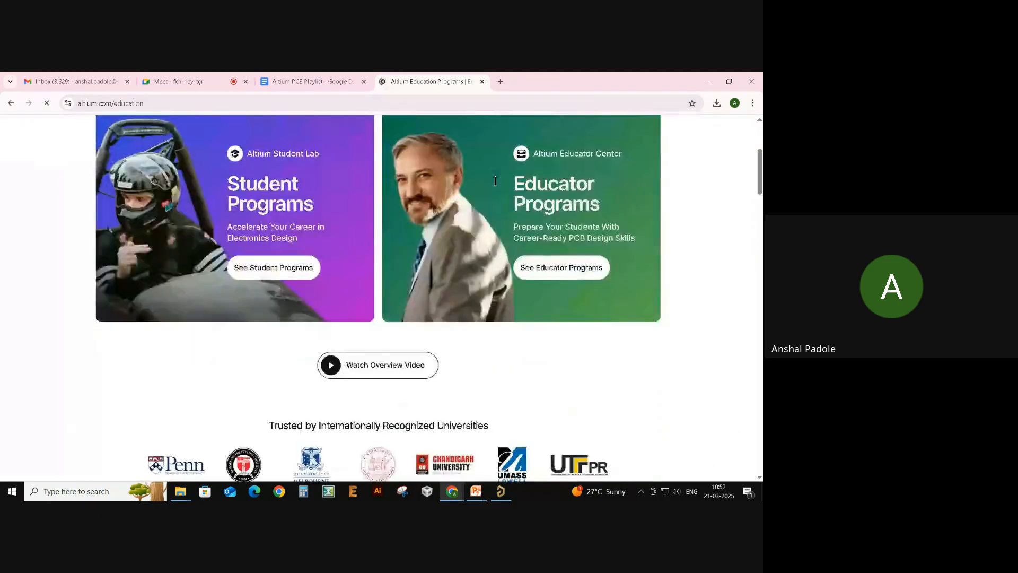
pyautogui.scroll(-5, 498, 214)
pyautogui.scroll(12, 520, 237)
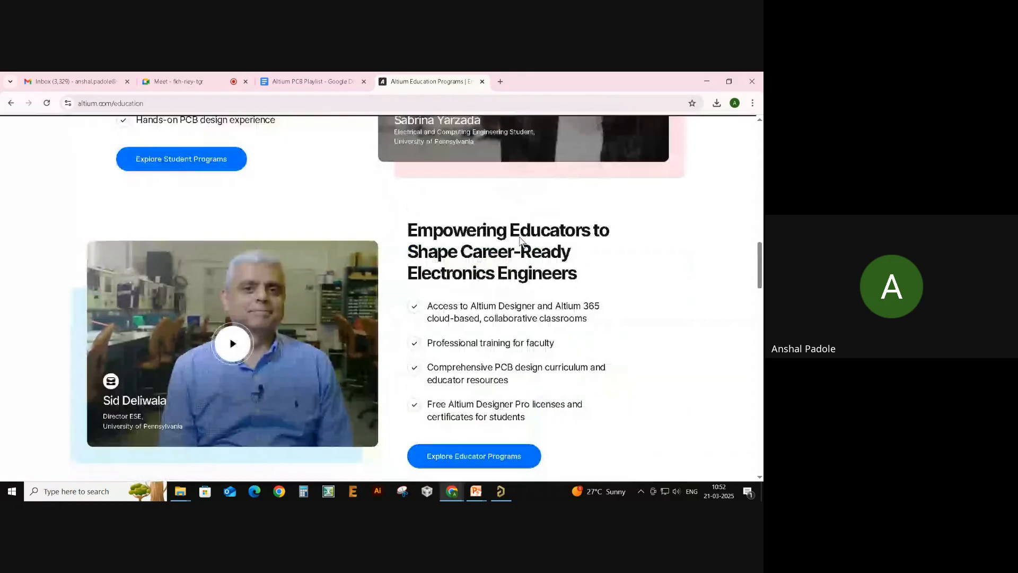
pyautogui.scroll(3, 528, 233)
pyautogui.scroll(-2, 256, 306)
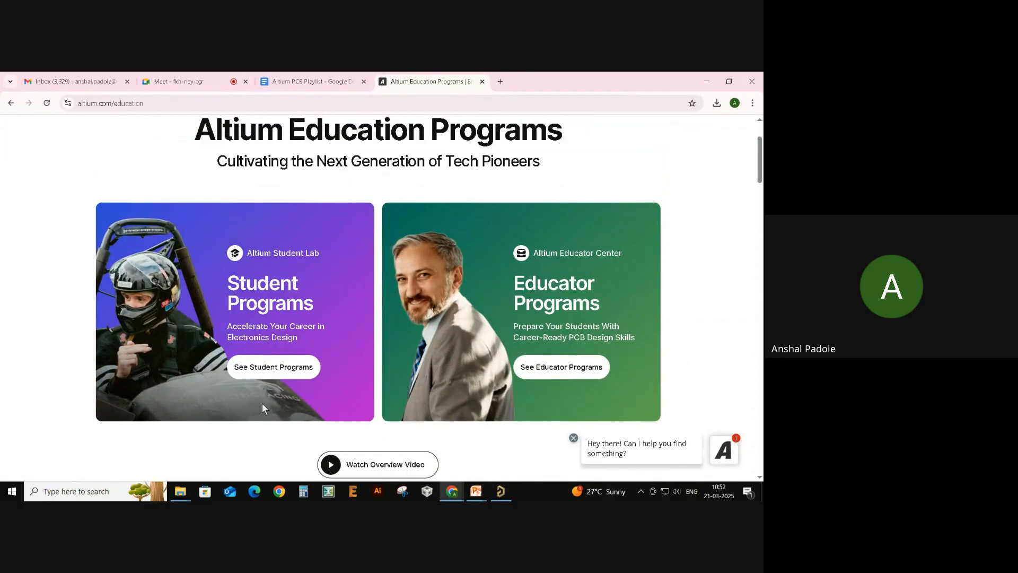
pyautogui.click(282, 370)
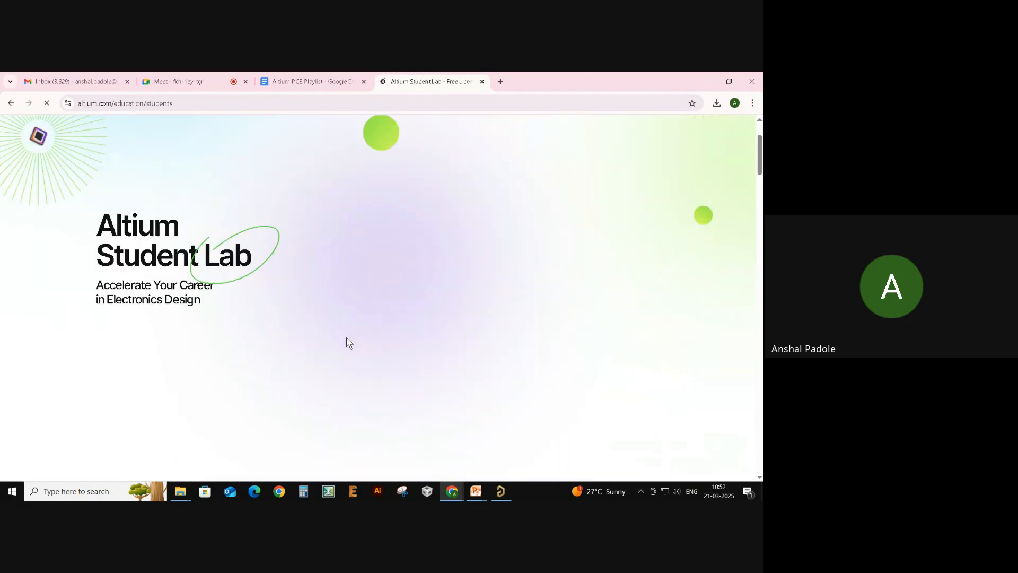
pyautogui.scroll(-3, 371, 241)
pyautogui.scroll(-3, 381, 229)
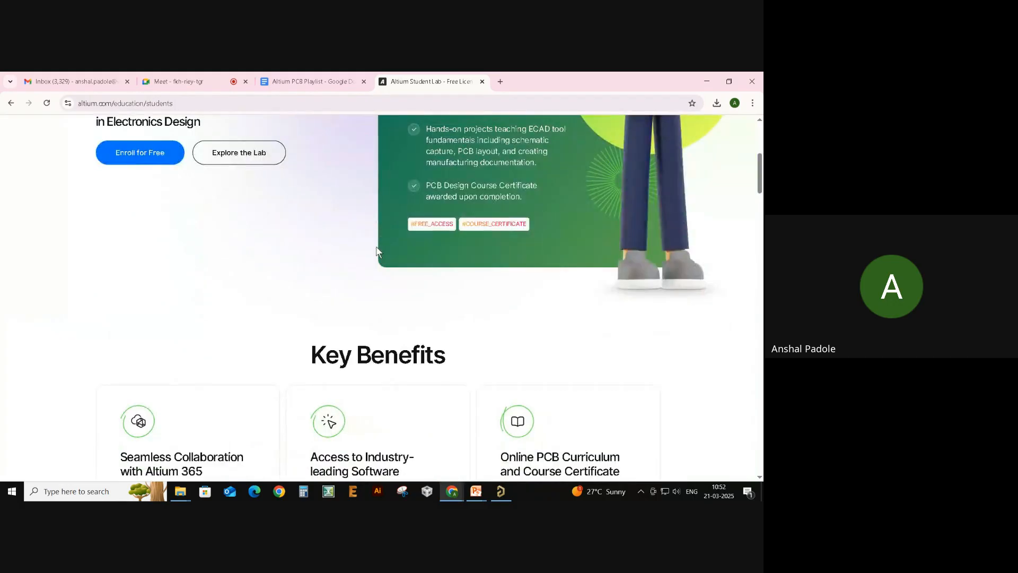
pyautogui.scroll(6, 297, 244)
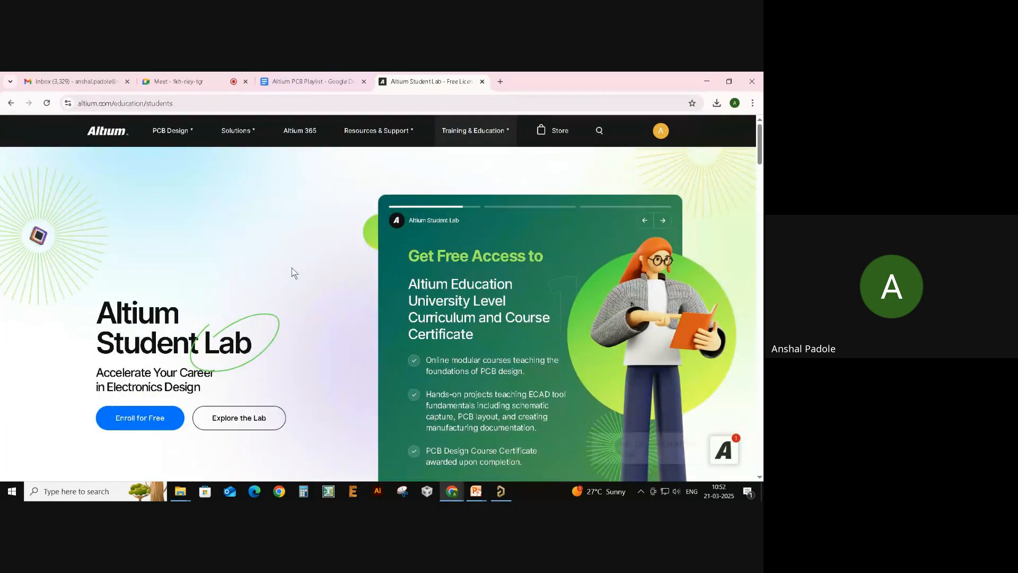
pyautogui.scroll(-1, 293, 265)
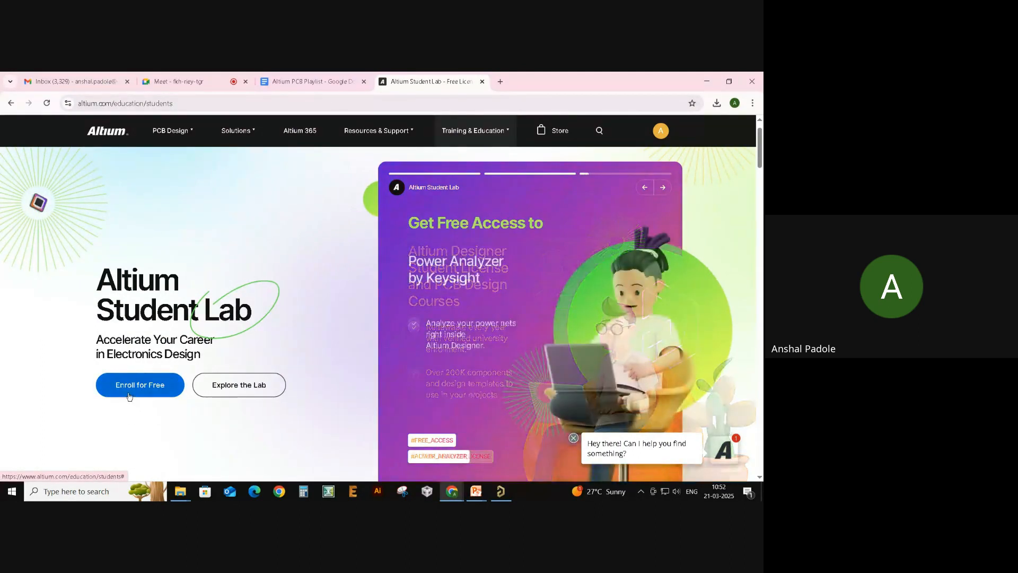
# - Enroll for Free in the Student Lab and highlight the thank-you confirmation message
pyautogui.click(157, 384)
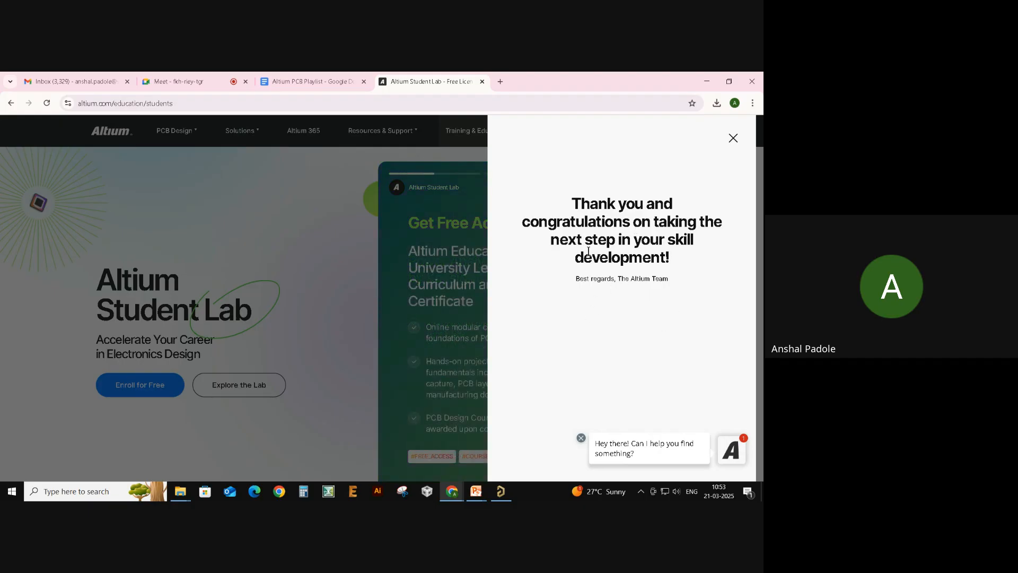
pyautogui.moveTo(568, 205); pyautogui.dragTo(669, 280)
pyautogui.click(684, 258)
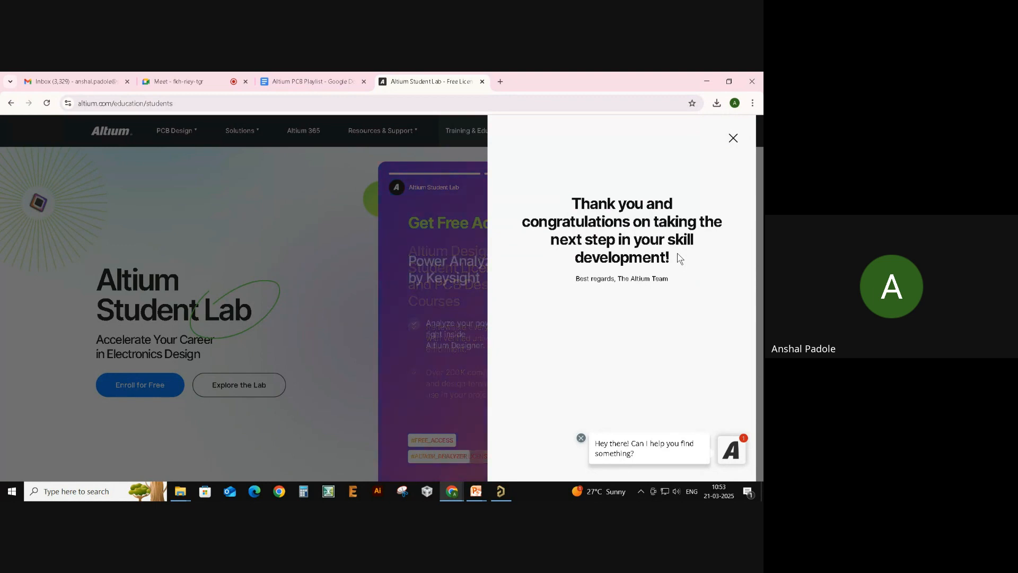
pyautogui.hotkey('alt', 'Tab')
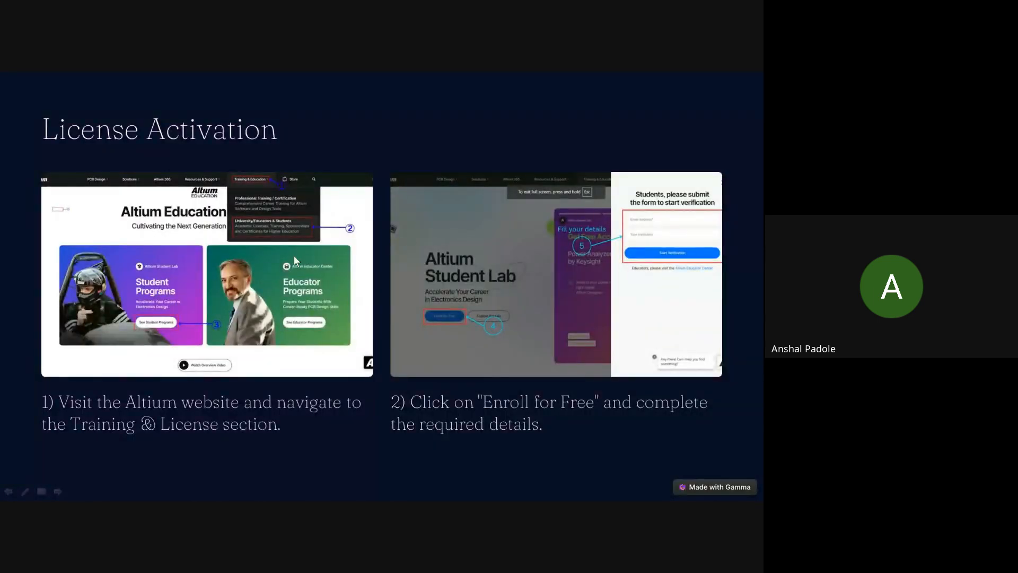
# - Advance the slide show through License Activation Cont... to Navigating the Altium Interface
pyautogui.scroll(-1, 313, 258)
pyautogui.scroll(2, 345, 301)
pyautogui.scroll(-1, 345, 301)
pyautogui.press('Right')
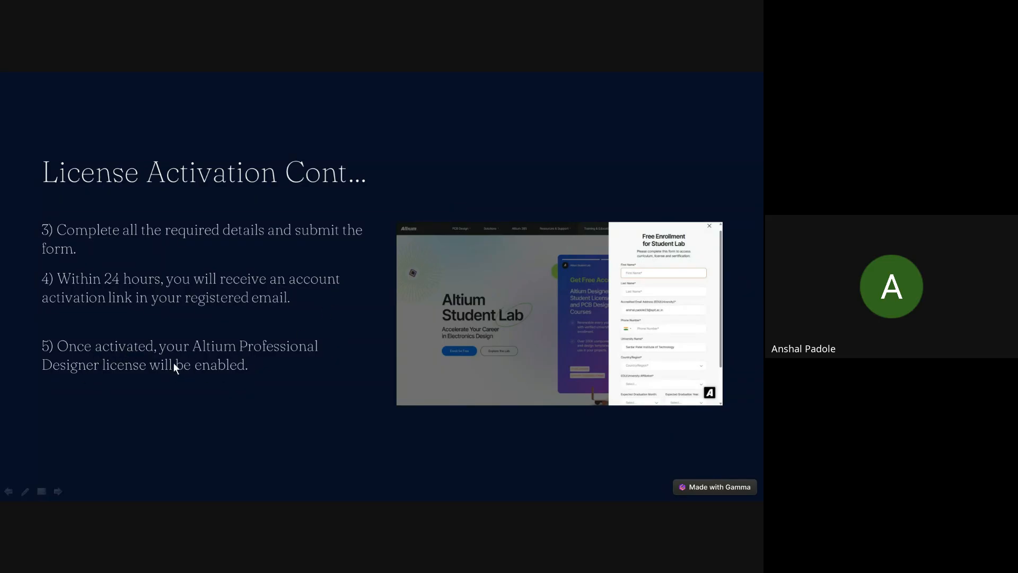
pyautogui.click(422, 320)
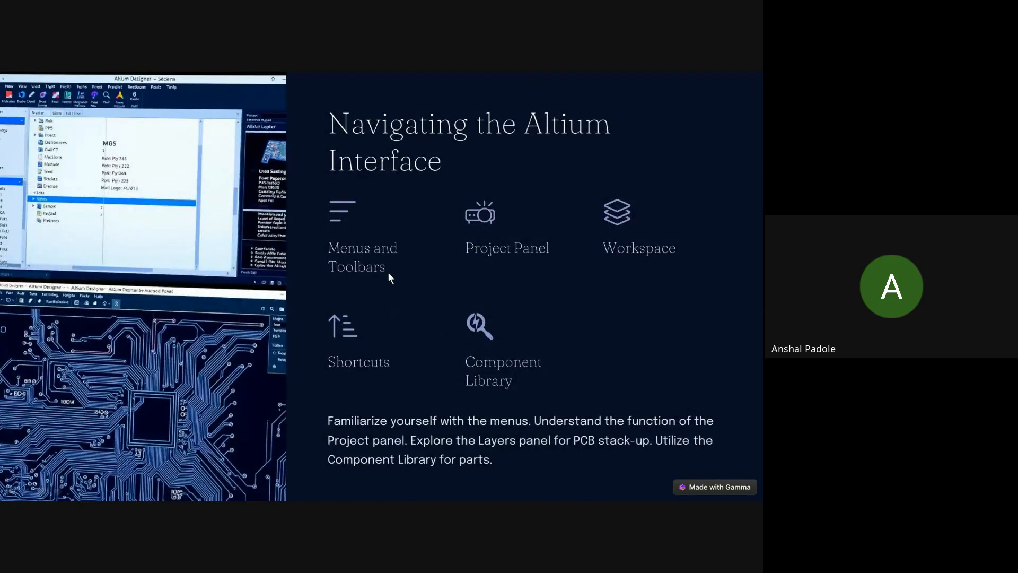
pyautogui.hotkey('alt', 'Tab')
# - Close the License Management page in Altium Designer from its tab's context menu
pyautogui.click(533, 235)
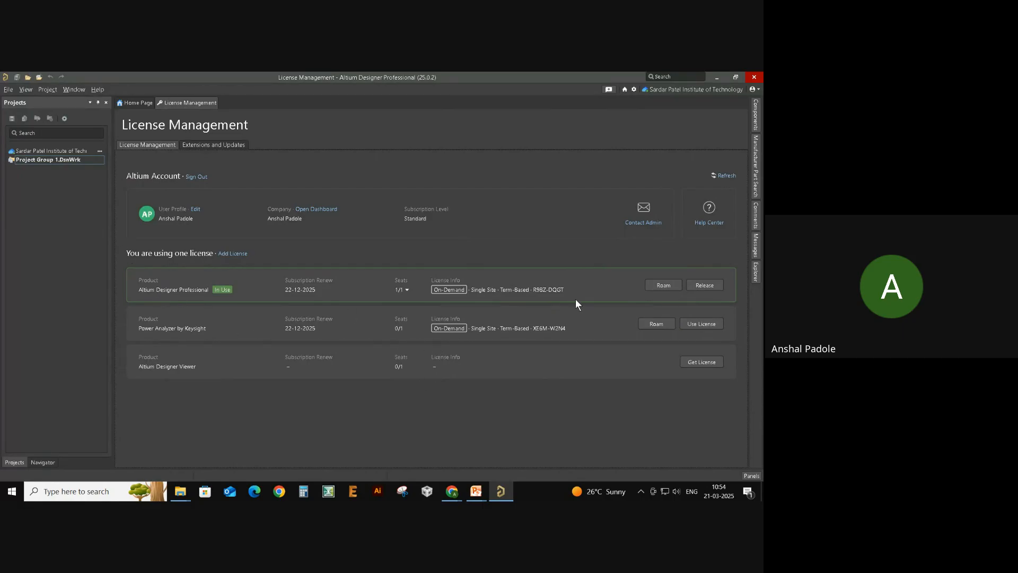
pyautogui.rightClick(198, 104)
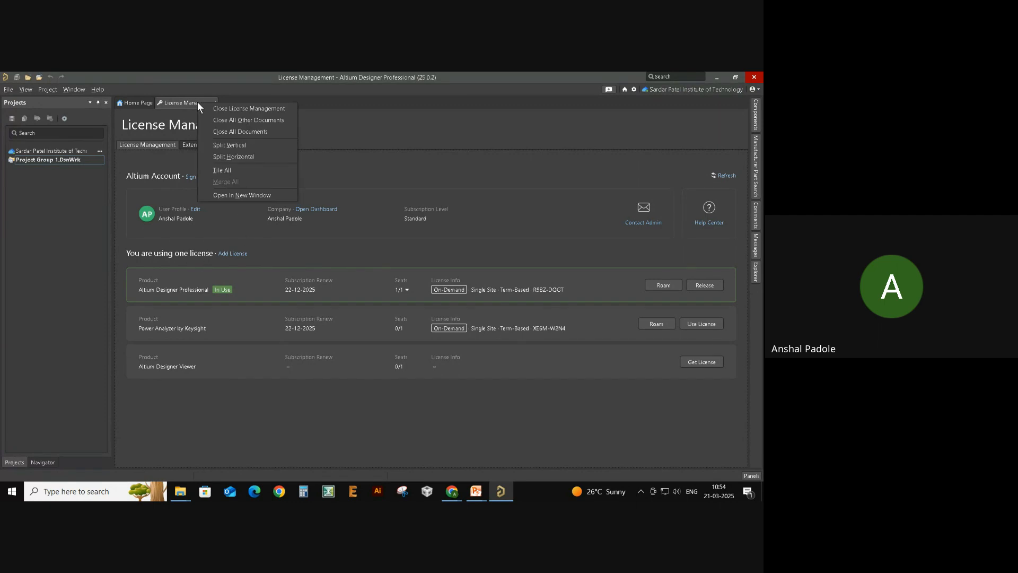
pyautogui.click(232, 108)
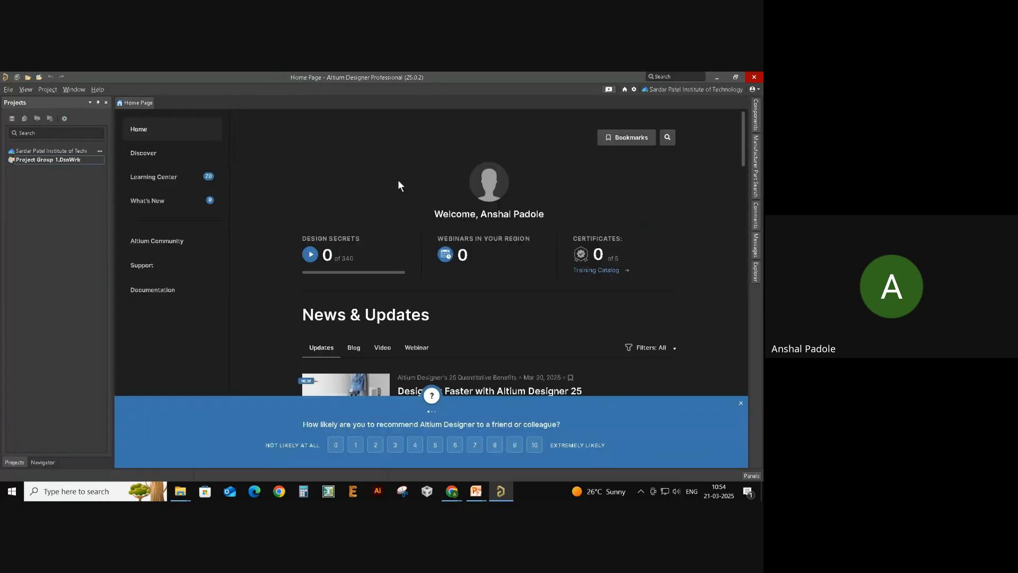
pyautogui.scroll(-3, 409, 207)
pyautogui.scroll(3, 417, 225)
# - Reopen License Management via the account menu's Licenses, then return to the Home Page
pyautogui.click(760, 90)
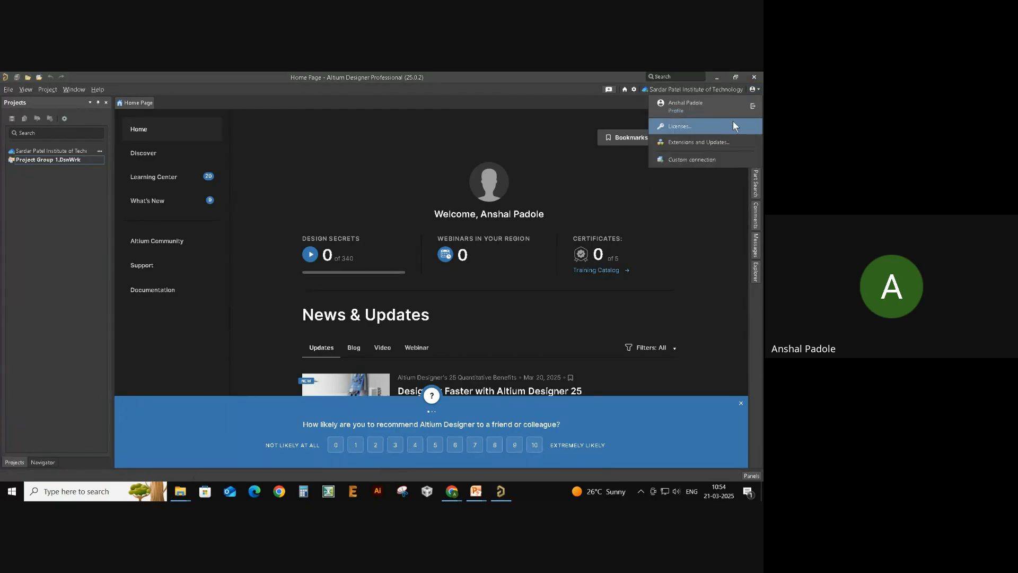
pyautogui.click(694, 129)
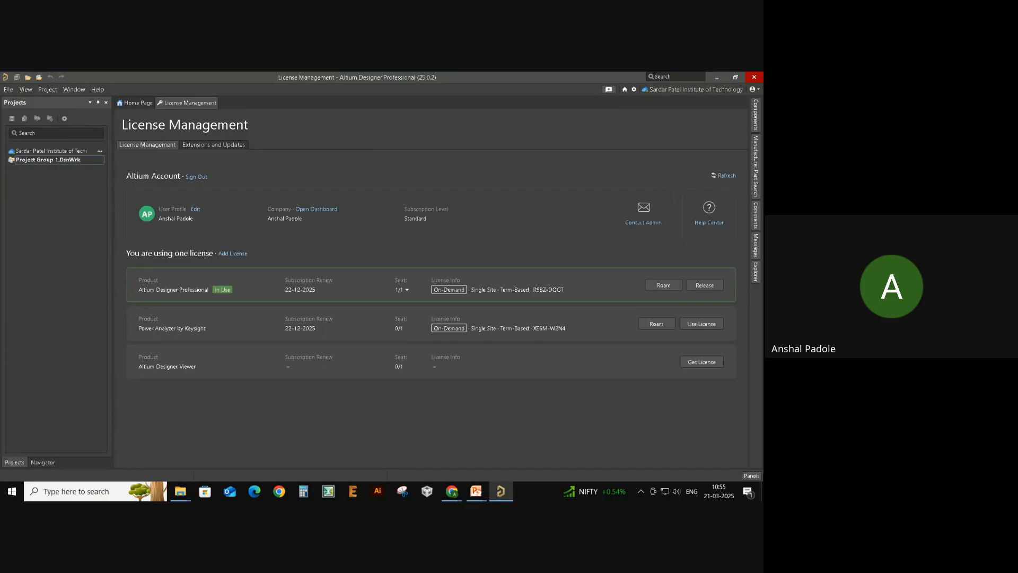
pyautogui.click(122, 104)
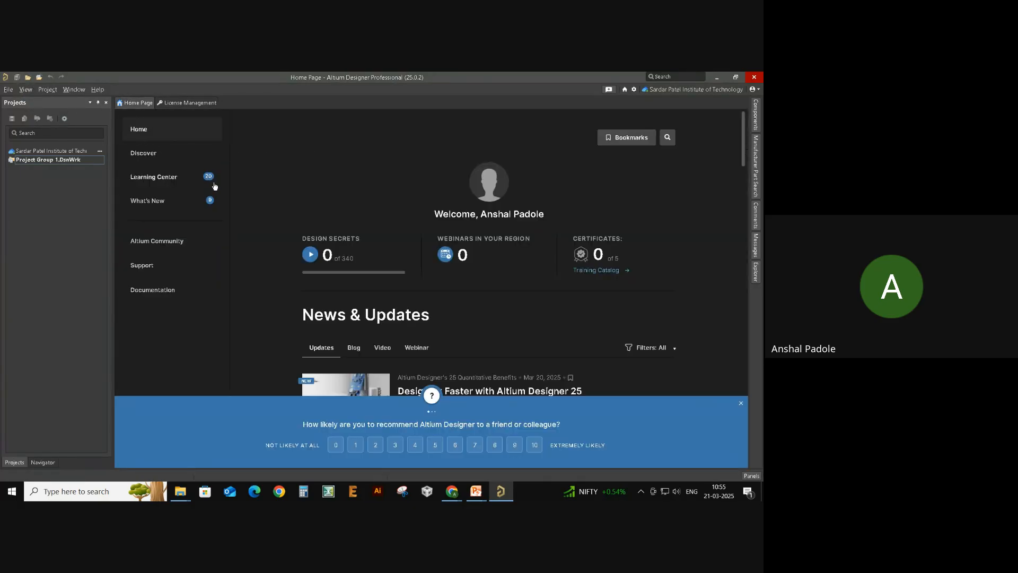
pyautogui.click(742, 406)
pyautogui.scroll(-2, 448, 315)
pyautogui.scroll(1, 449, 315)
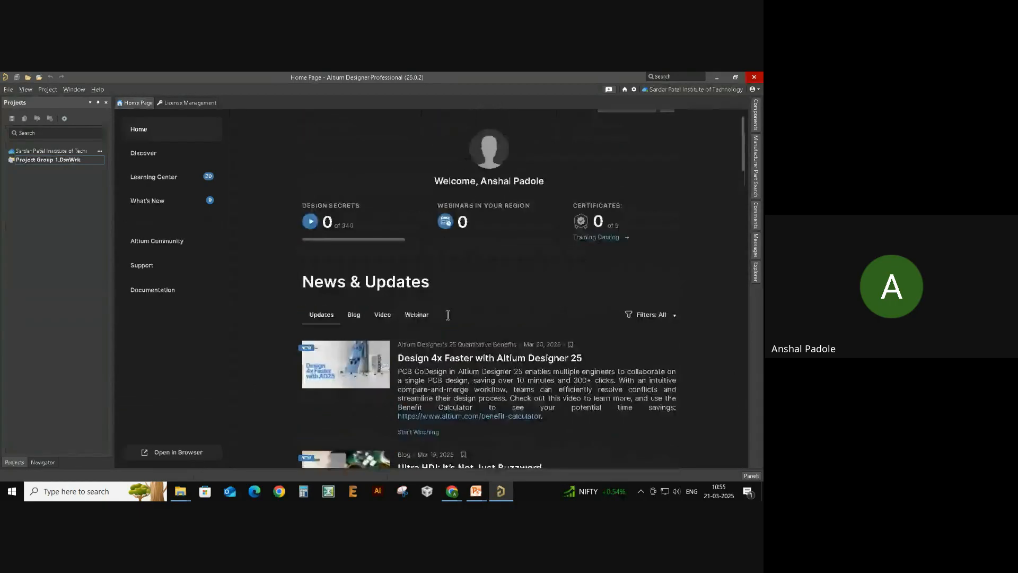
pyautogui.scroll(1, 456, 313)
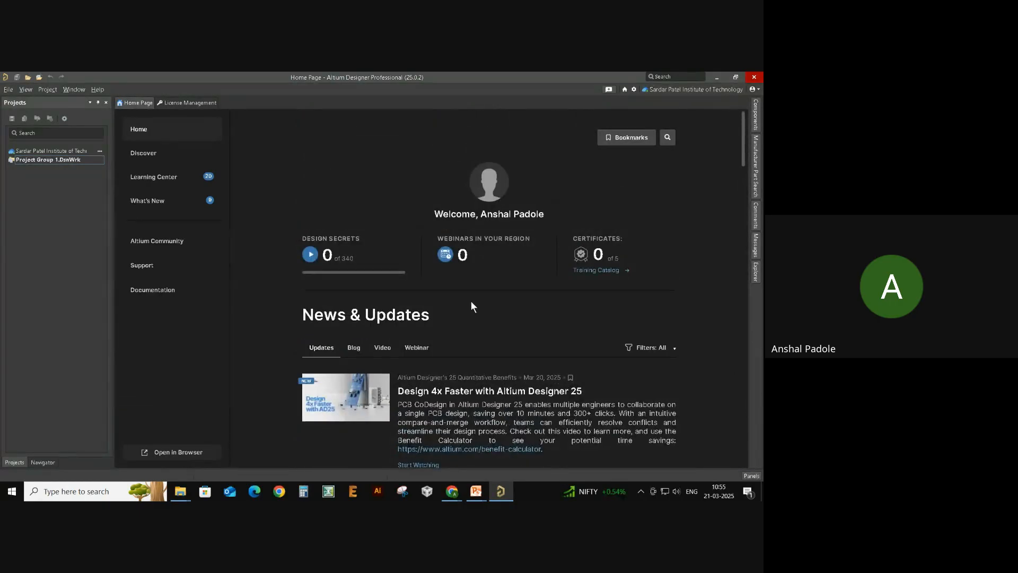
pyautogui.click(171, 179)
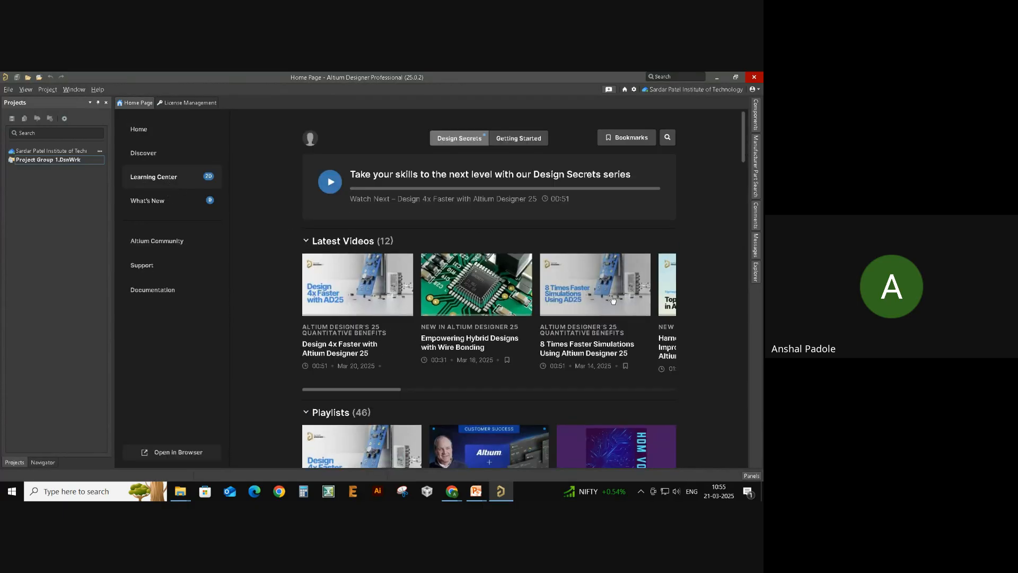
pyautogui.hscroll(3, 488, 318)
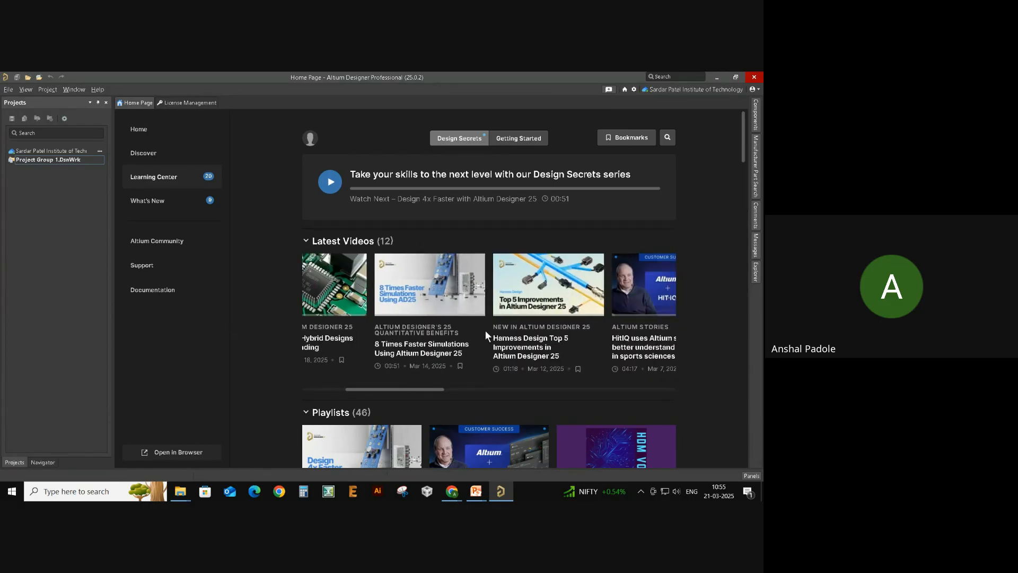
pyautogui.hscroll(1, 486, 333)
pyautogui.hscroll(3, 486, 334)
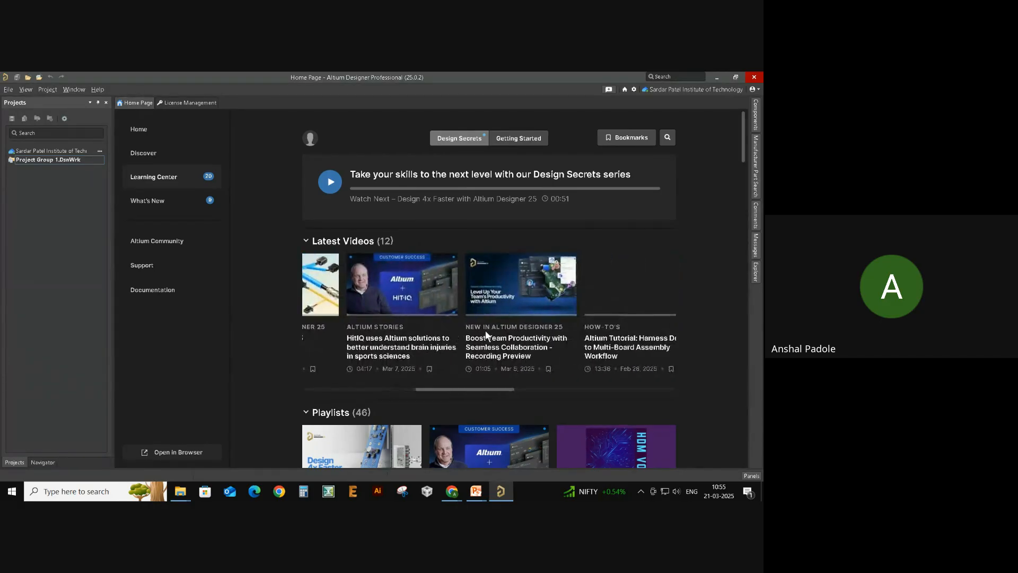
pyautogui.hscroll(3, 511, 328)
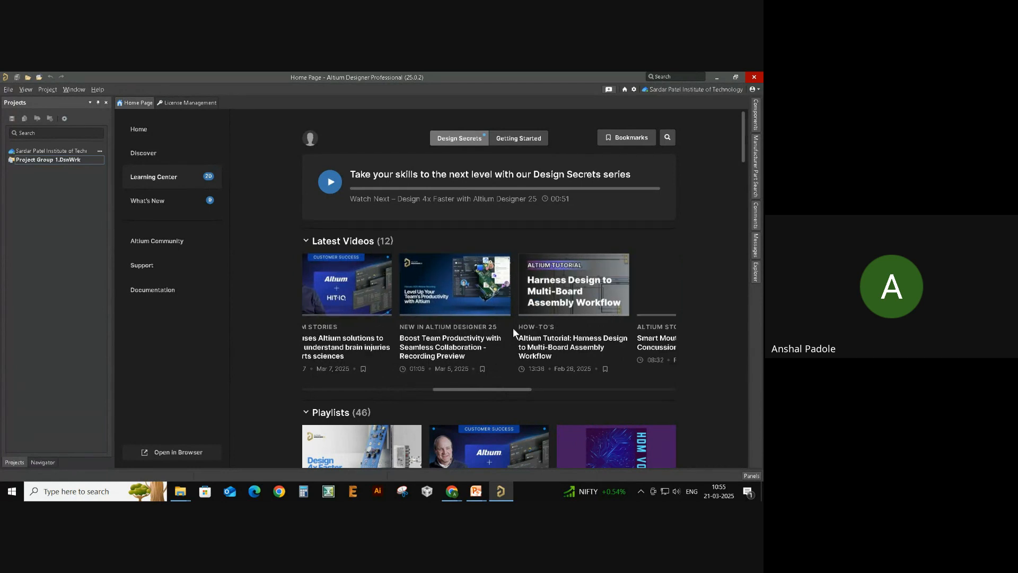
pyautogui.hscroll(3, 513, 329)
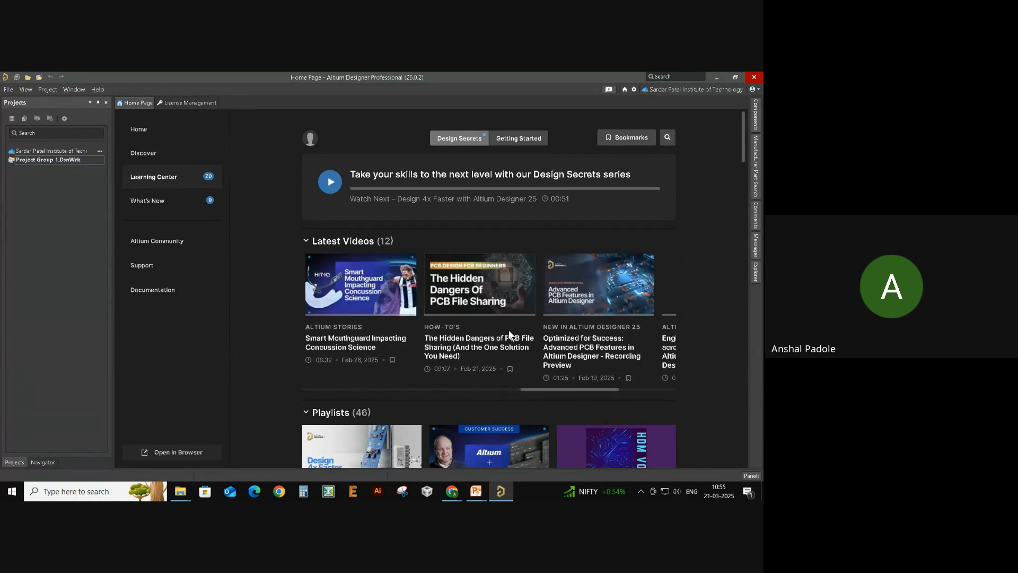
pyautogui.scroll(-5, 508, 329)
pyautogui.scroll(-7, 526, 285)
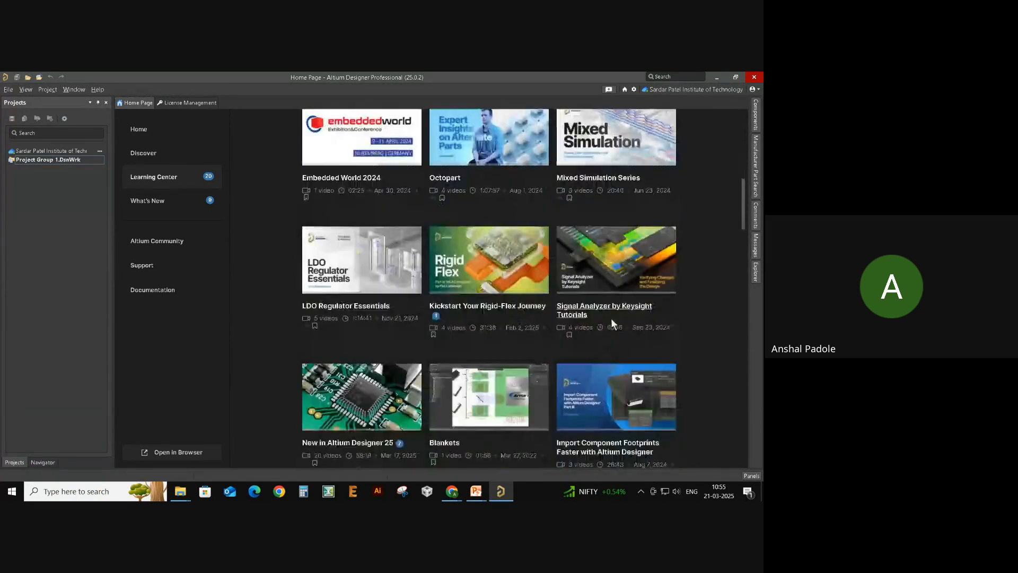
pyautogui.scroll(8, 563, 365)
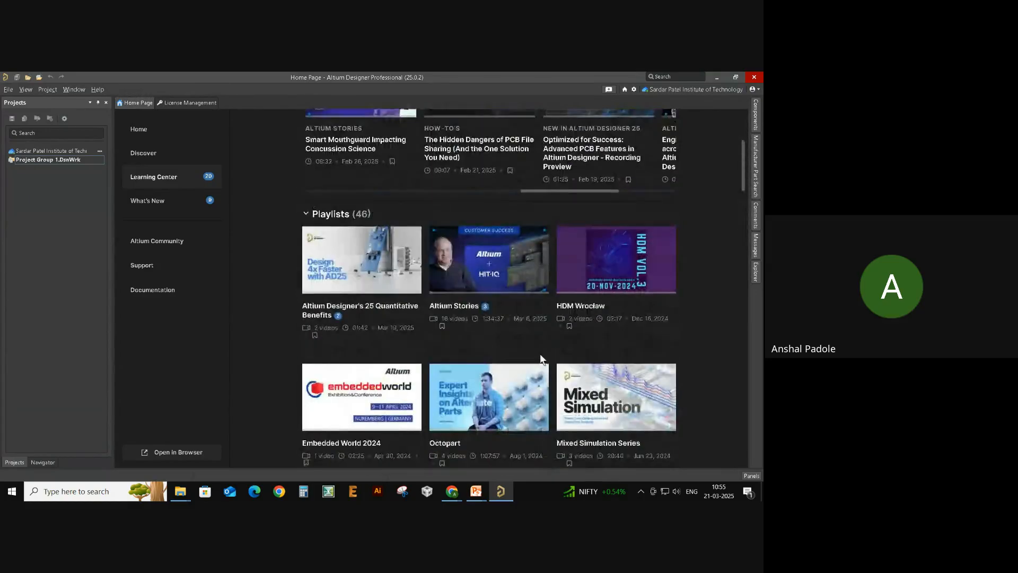
pyautogui.scroll(2, 546, 355)
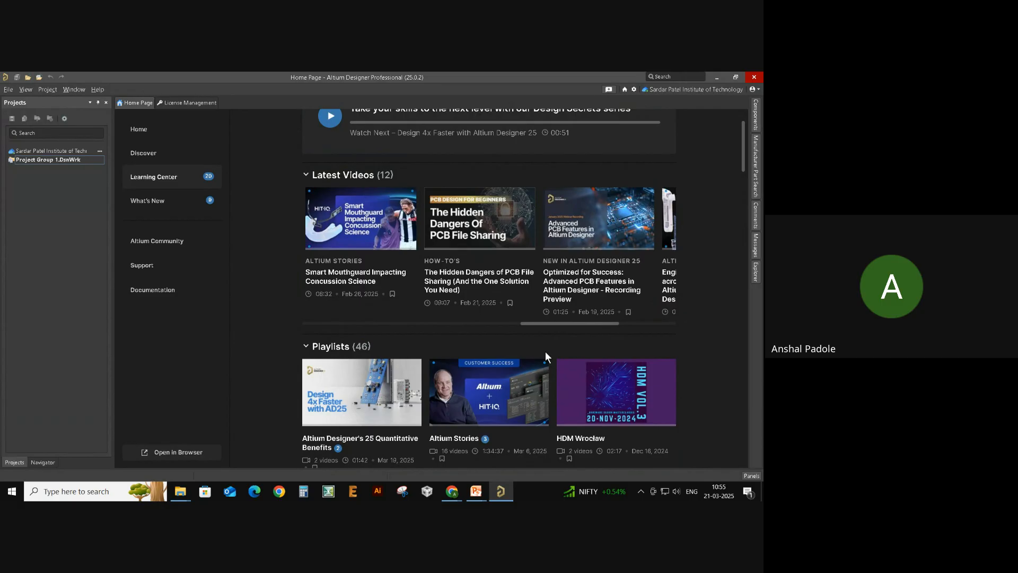
pyautogui.scroll(2, 546, 351)
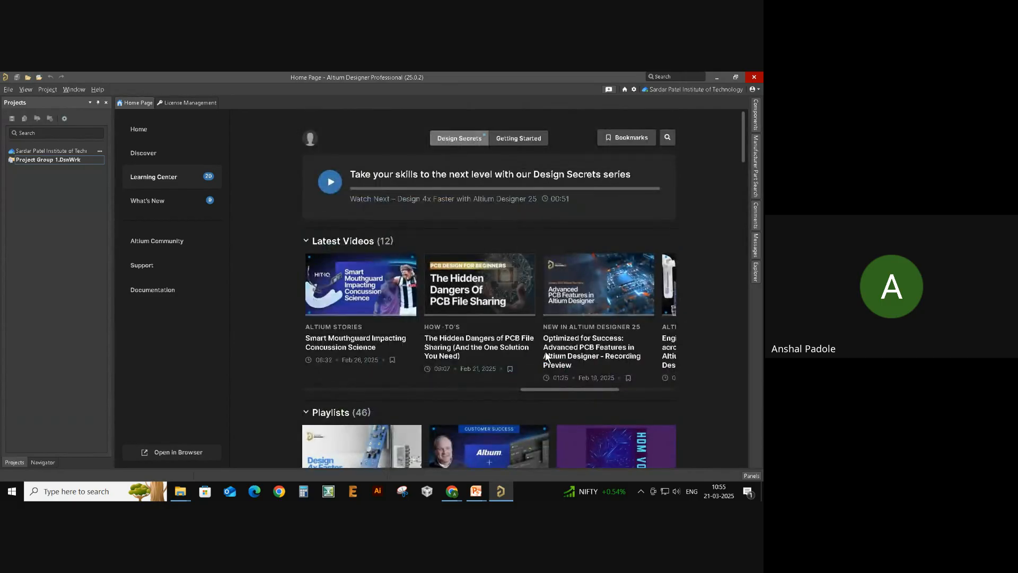
pyautogui.hscroll(-5, 507, 381)
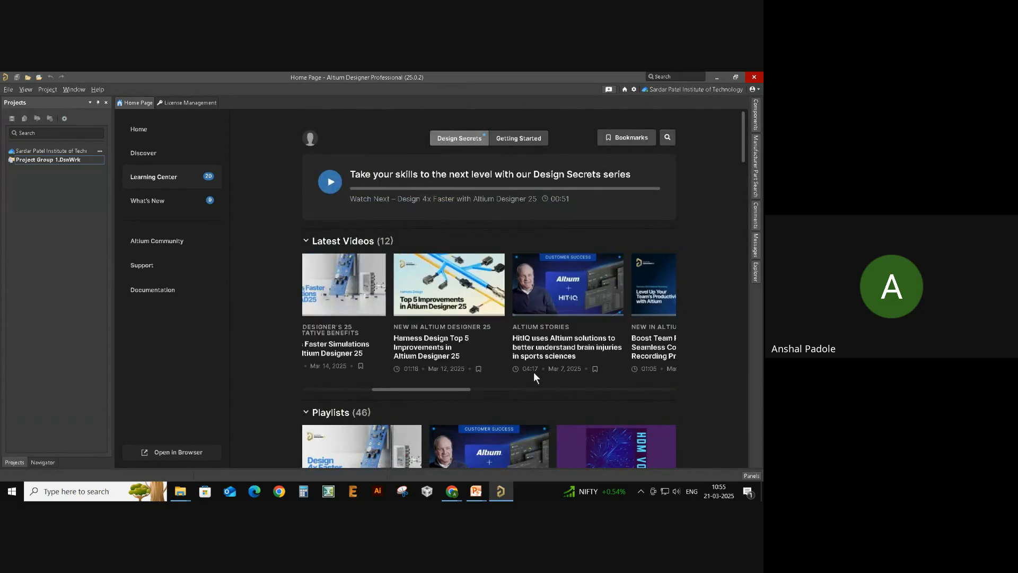
pyautogui.hscroll(-2, 533, 371)
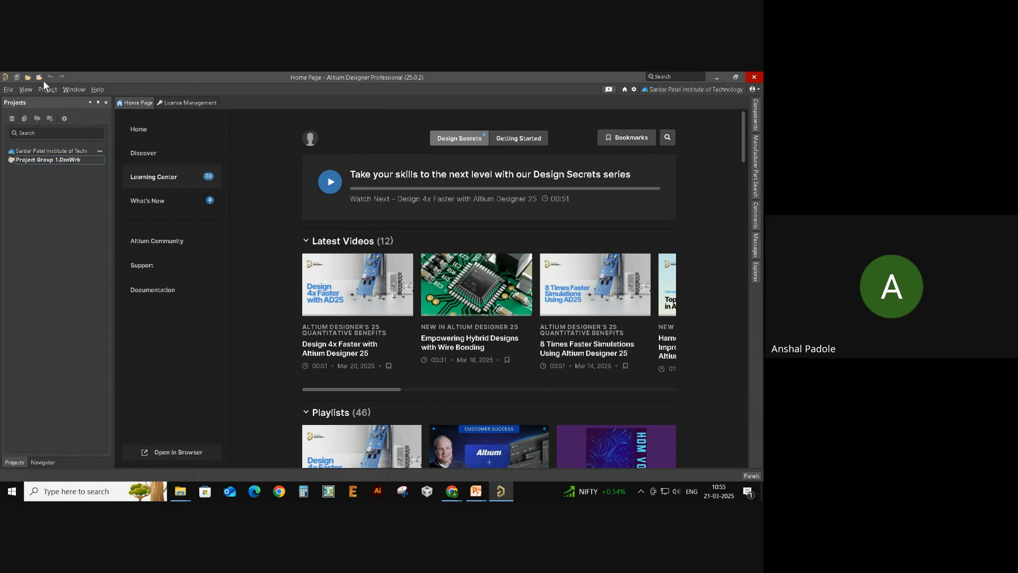
# - Browse the File, View and Project menus
pyautogui.click(9, 89)
pyautogui.click(25, 88)
pyautogui.click(52, 88)
pyautogui.click(59, 89)
pyautogui.click(8, 89)
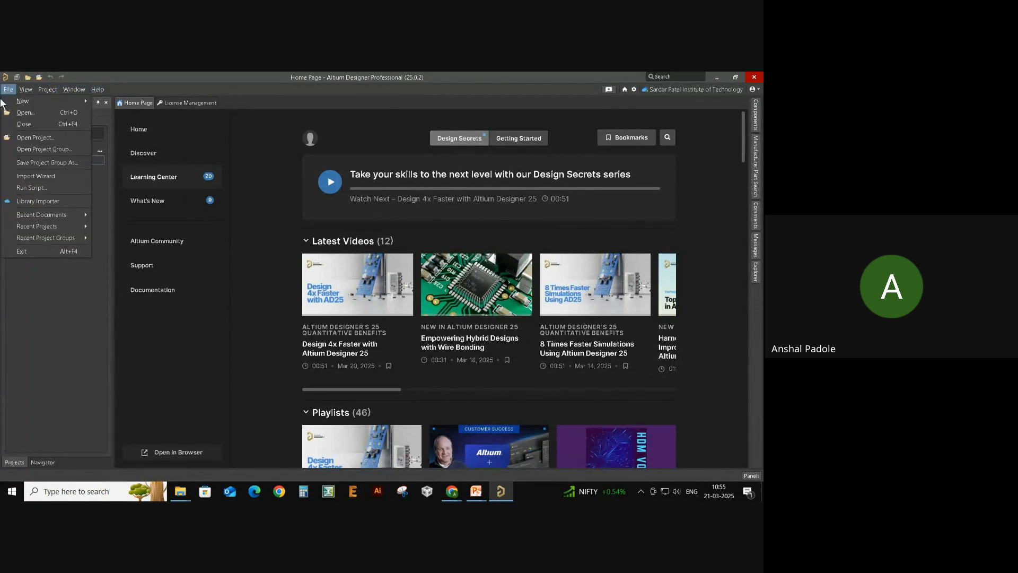
pyautogui.click(1, 291)
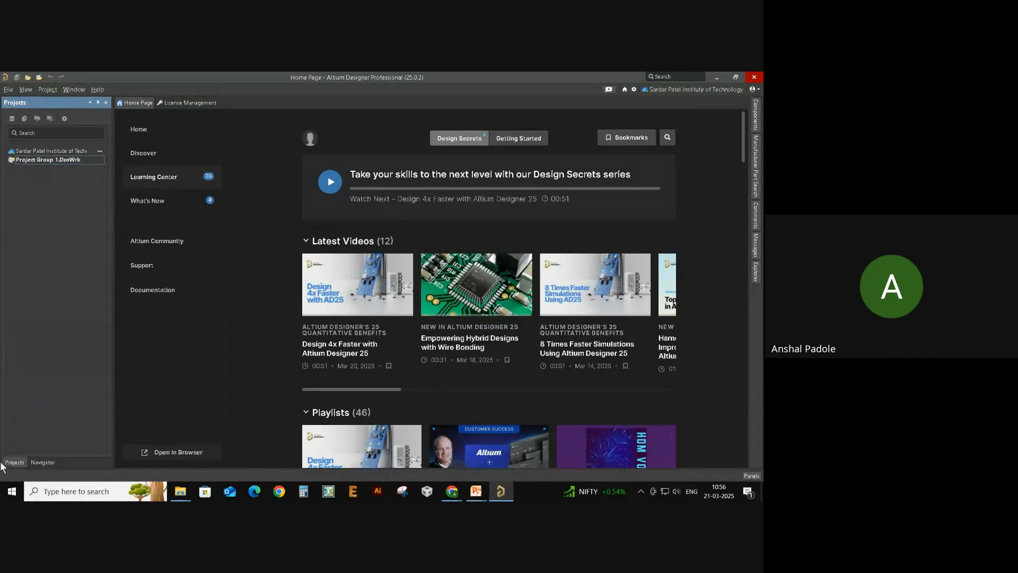
# - Toggle between the Projects and Navigator panels, then close 'Navigator'
pyautogui.click(43, 462)
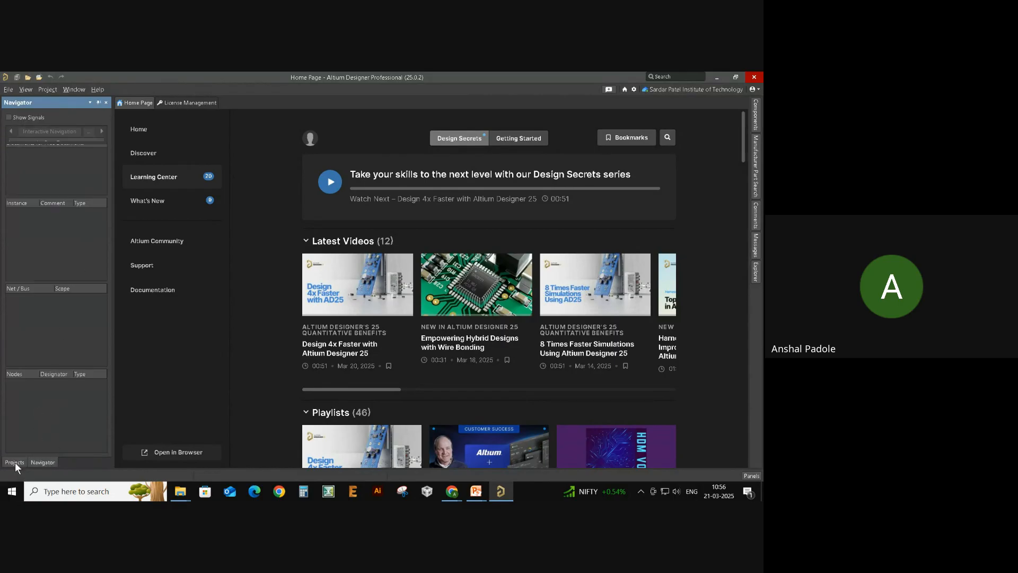
pyautogui.click(15, 462)
pyautogui.click(31, 461)
pyautogui.click(11, 463)
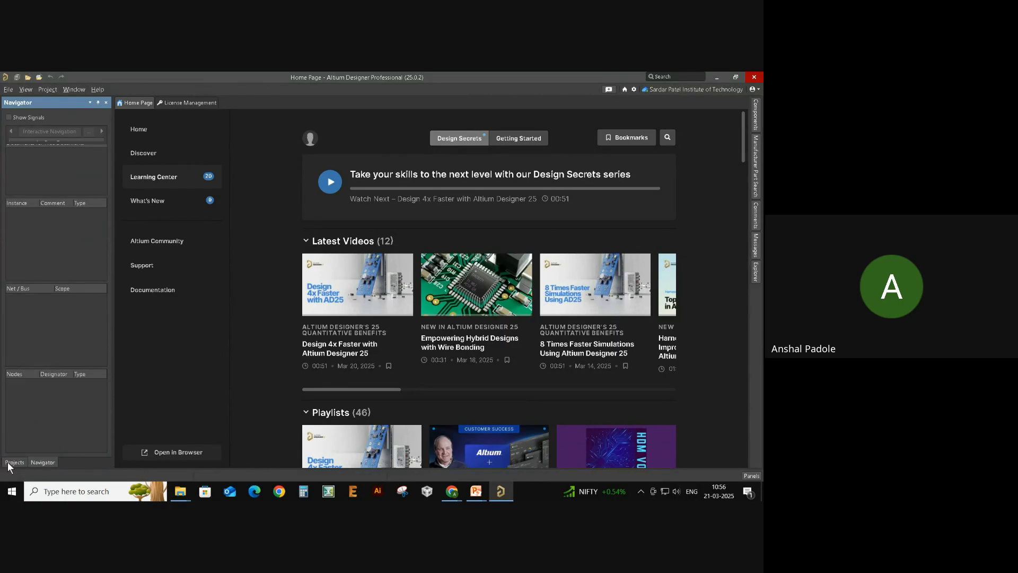
pyautogui.click(41, 462)
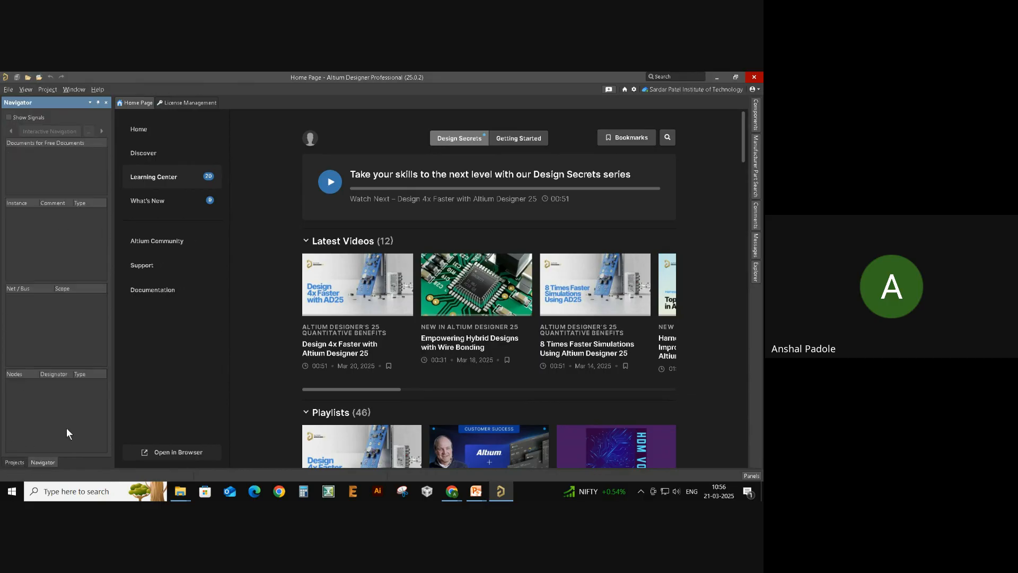
pyautogui.click(13, 462)
pyautogui.click(43, 461)
pyautogui.click(13, 462)
pyautogui.rightClick(48, 460)
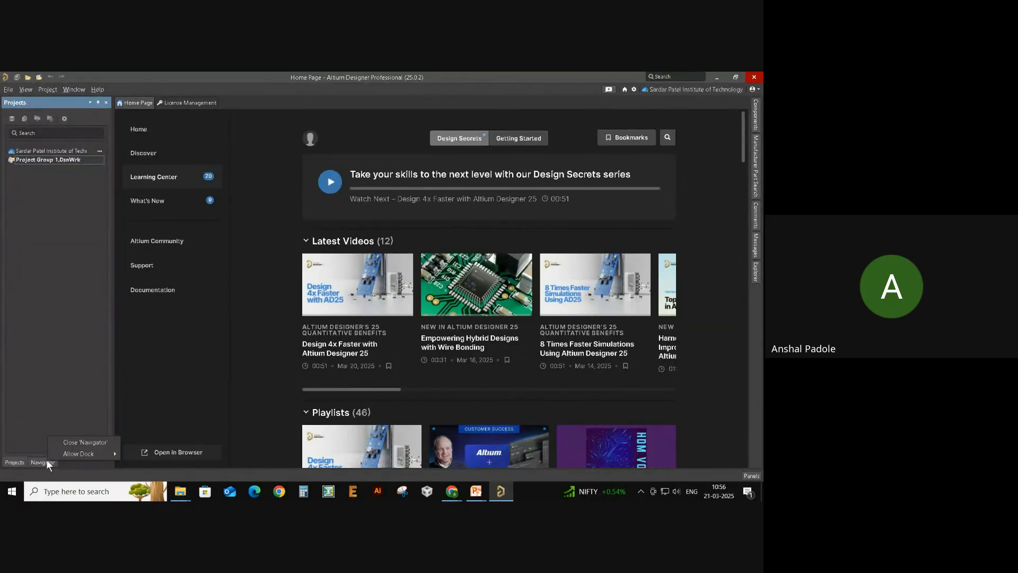
pyautogui.click(78, 441)
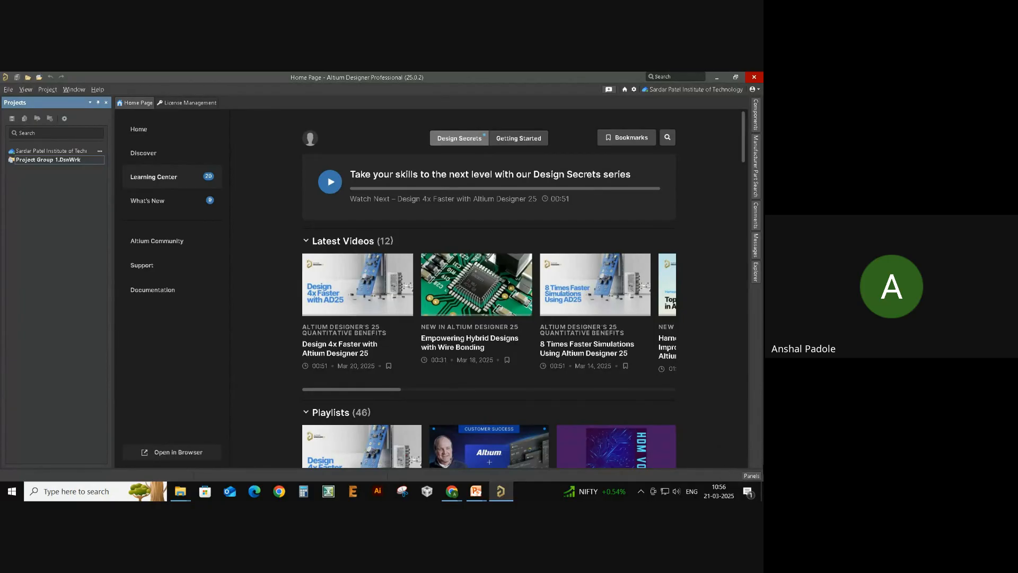
# - Reopen Navigator from the Panels list and bring the Projects panel back to front
pyautogui.click(750, 477)
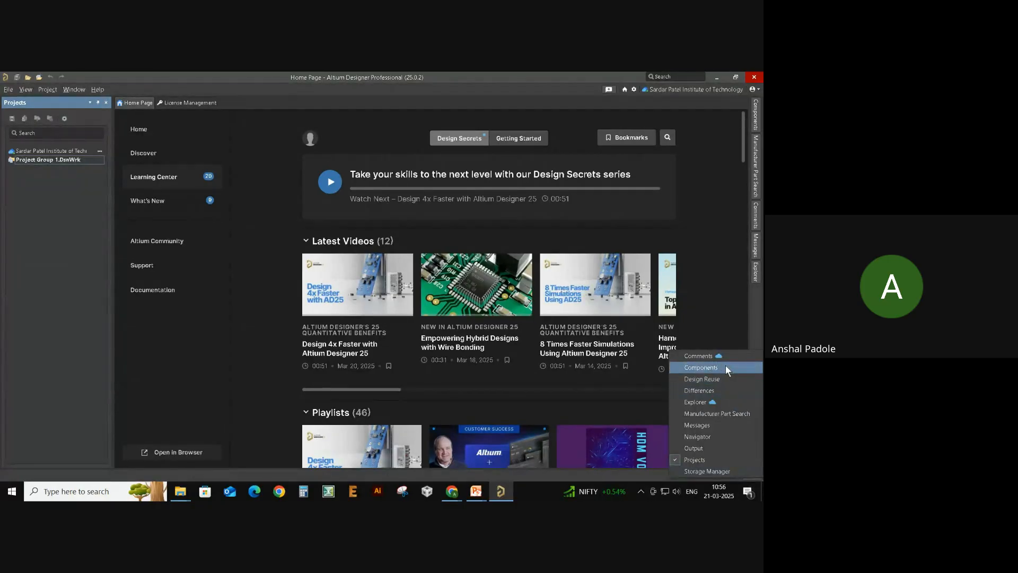
pyautogui.click(740, 439)
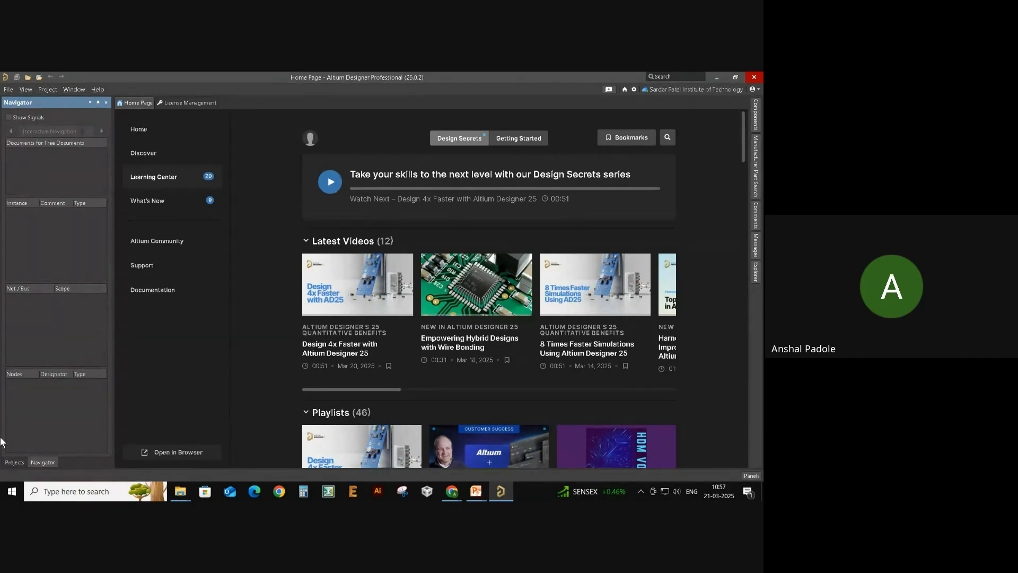
pyautogui.click(13, 463)
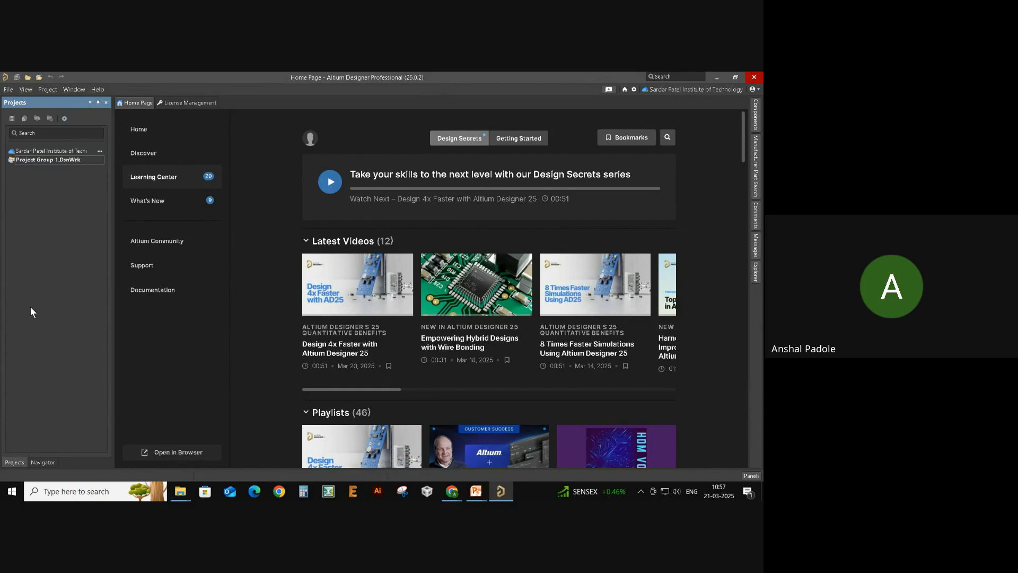
pyautogui.hotkey('alt', 'Tab')
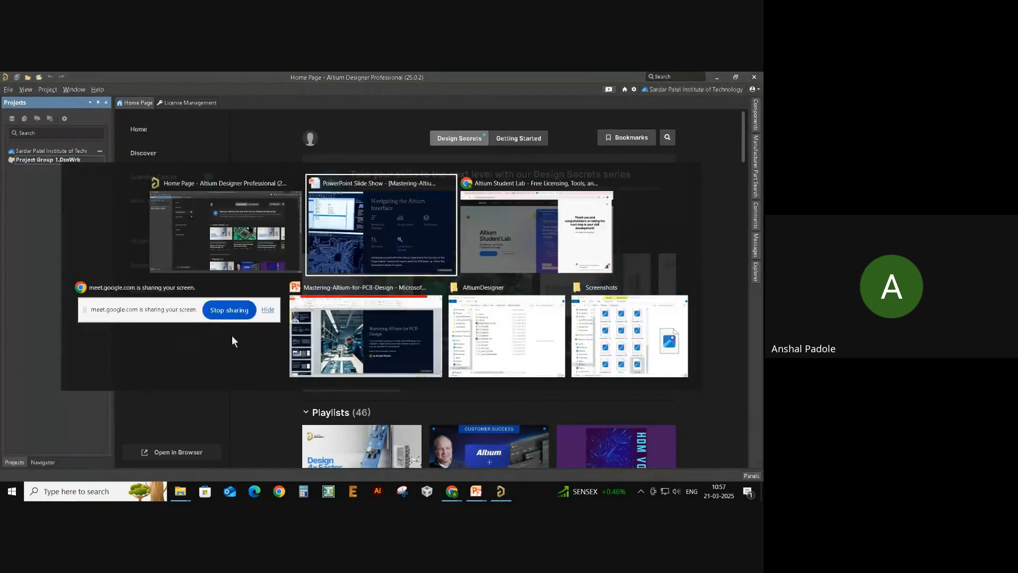
pyautogui.click(360, 215)
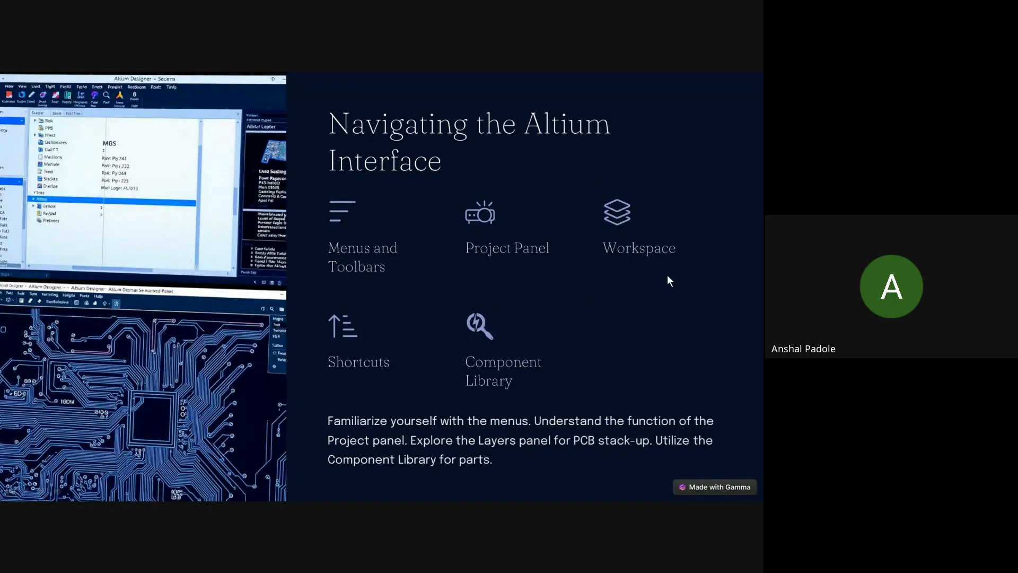
pyautogui.hotkey('alt', 'Tab')
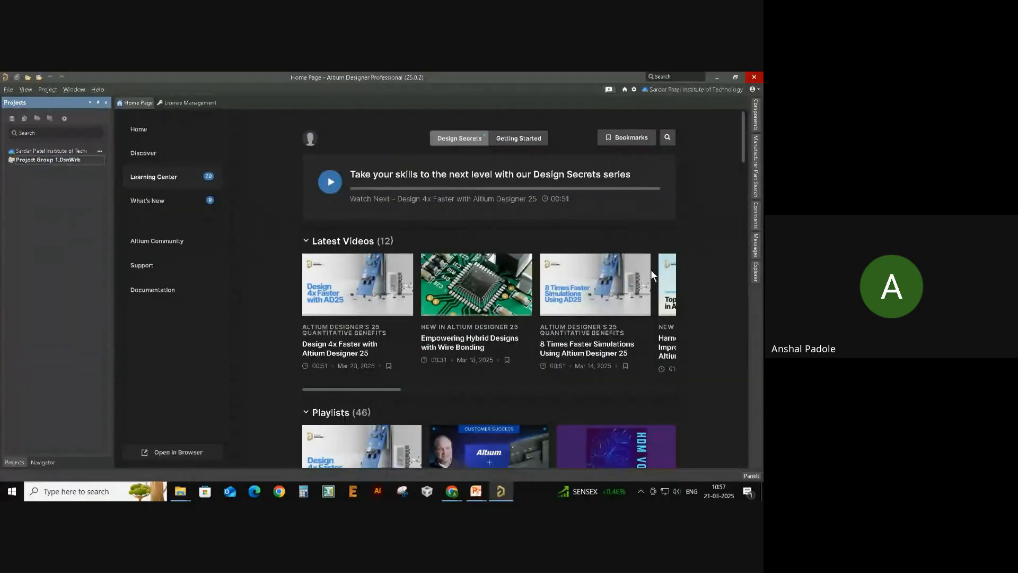
# - Switch to the Sardar Patel Institute of Technology workspace and open it in the web browser
pyautogui.click(718, 92)
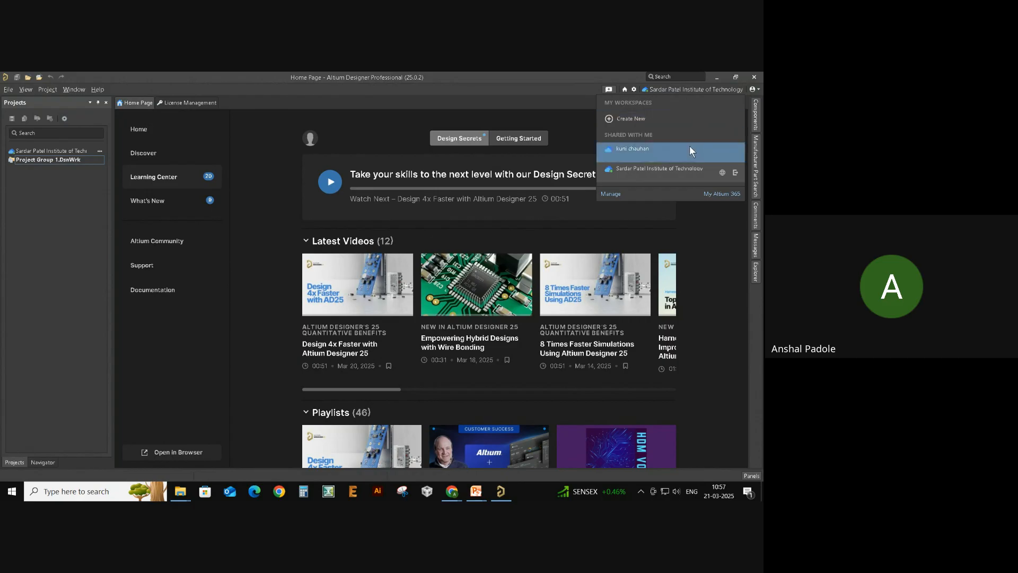
pyautogui.click(663, 170)
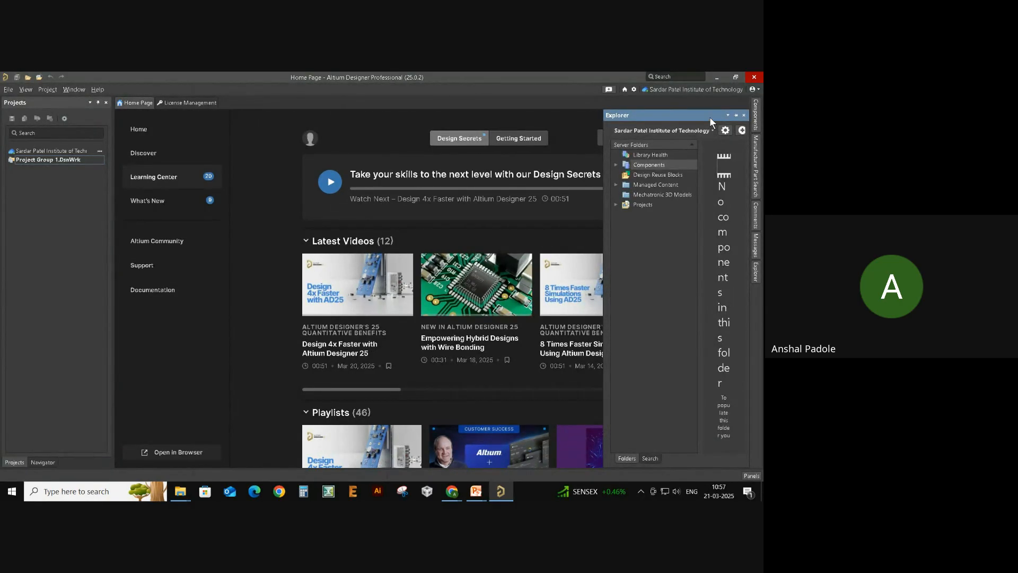
pyautogui.click(713, 91)
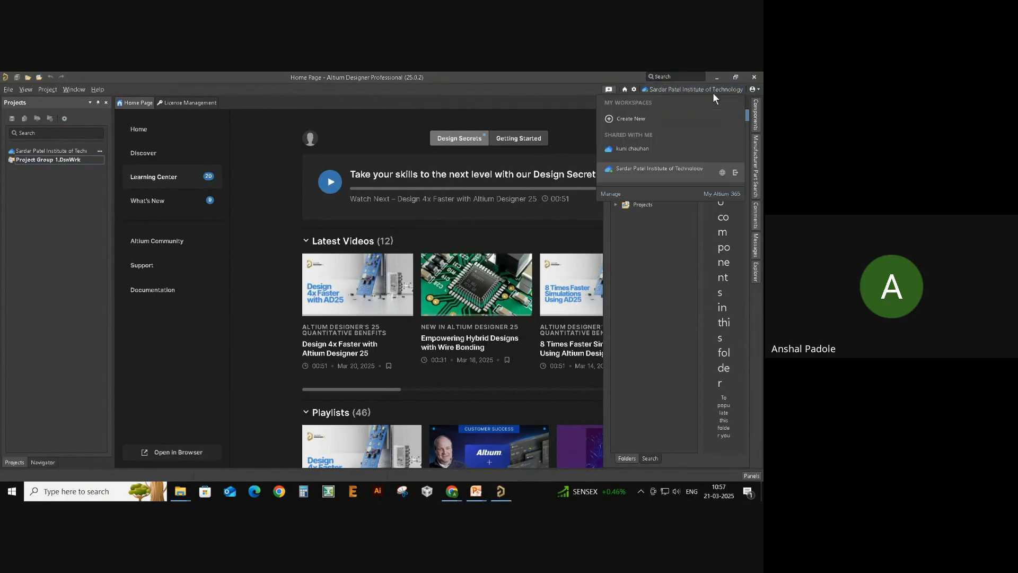
pyautogui.click(719, 174)
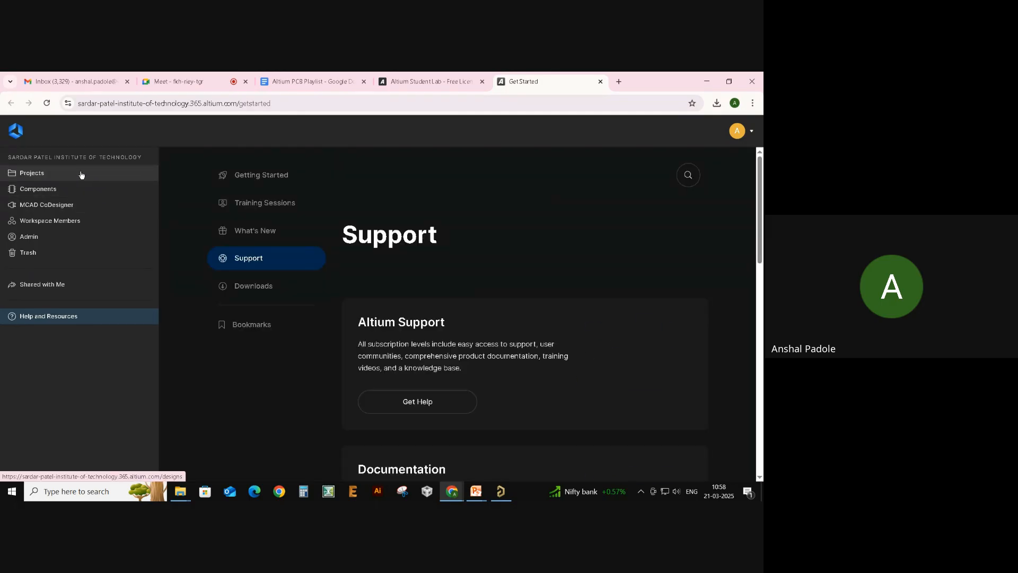
# - Look through the workspace's Projects and Components pages in Altium 365
pyautogui.click(82, 175)
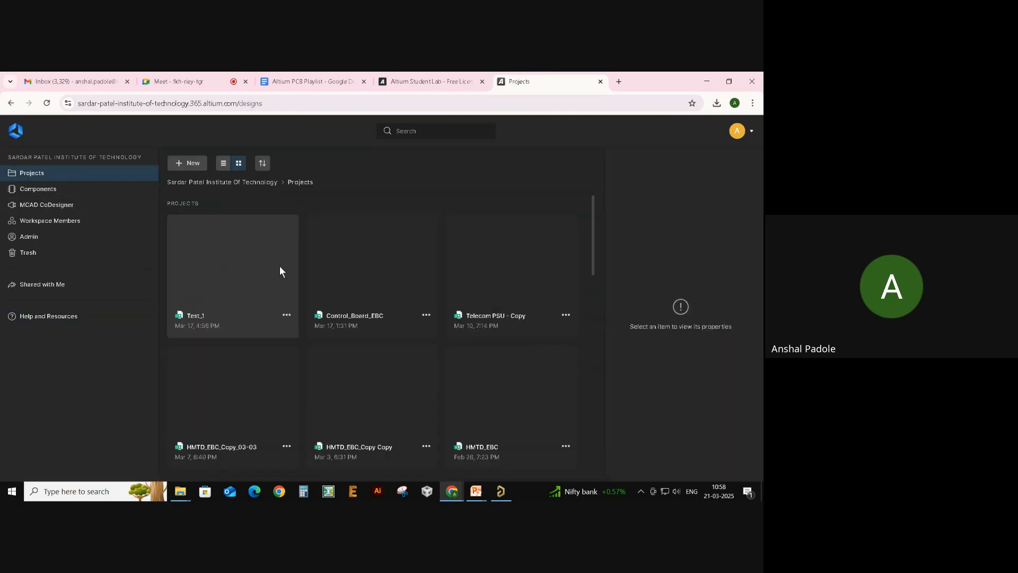
pyautogui.scroll(-3, 255, 206)
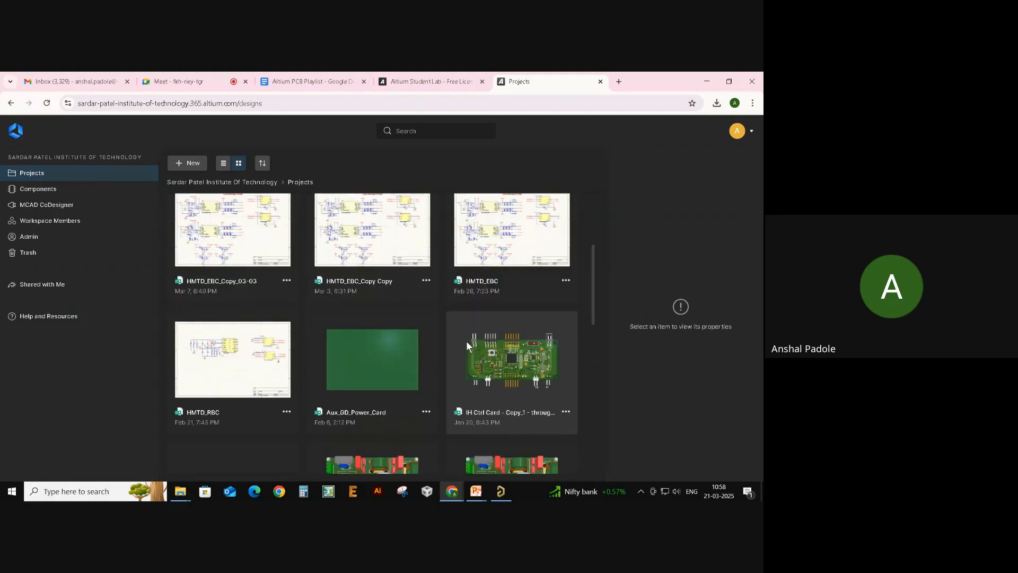
pyautogui.scroll(-3, 465, 347)
pyautogui.scroll(6, 461, 353)
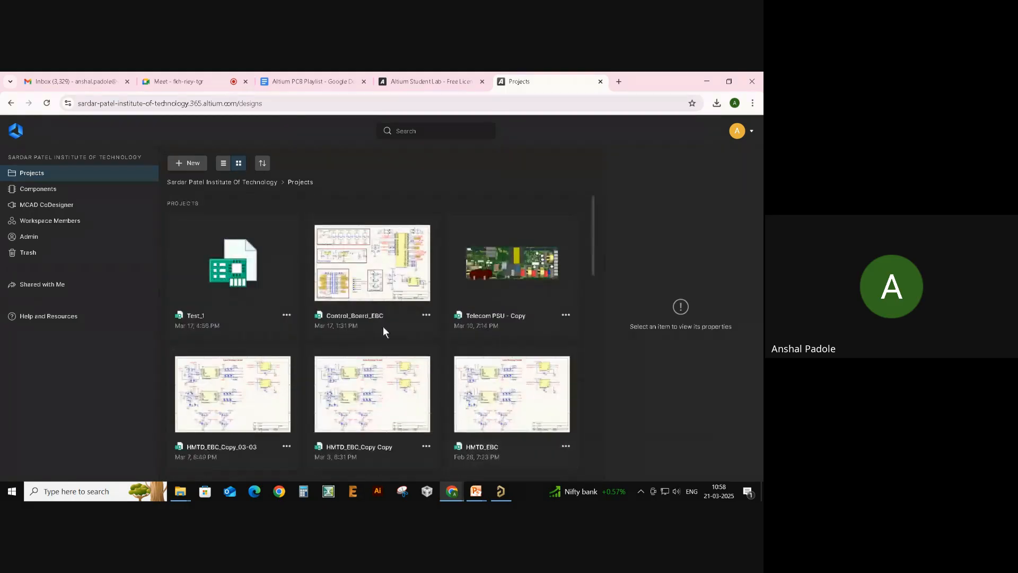
pyautogui.click(31, 191)
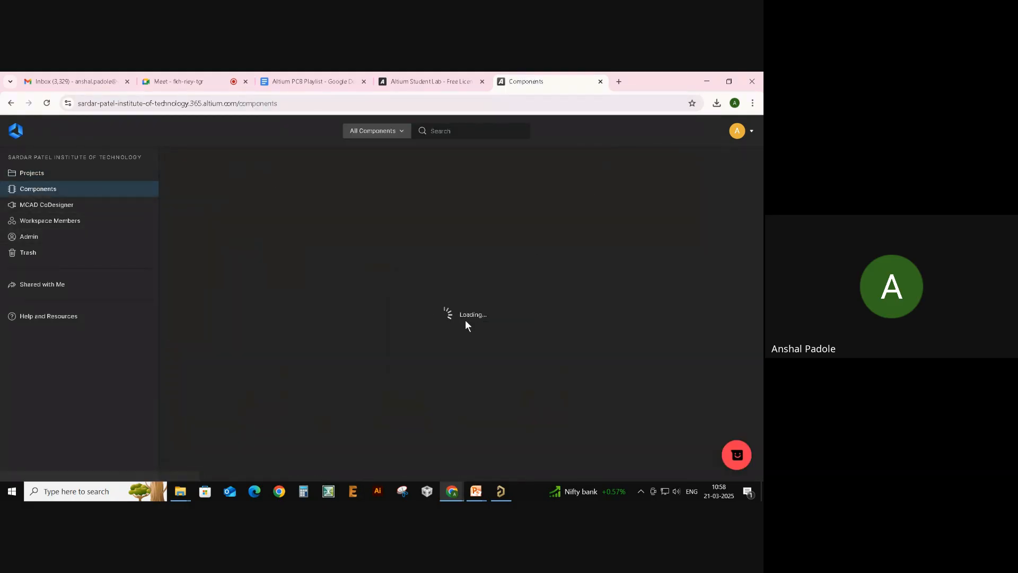
pyautogui.scroll(-1, 396, 382)
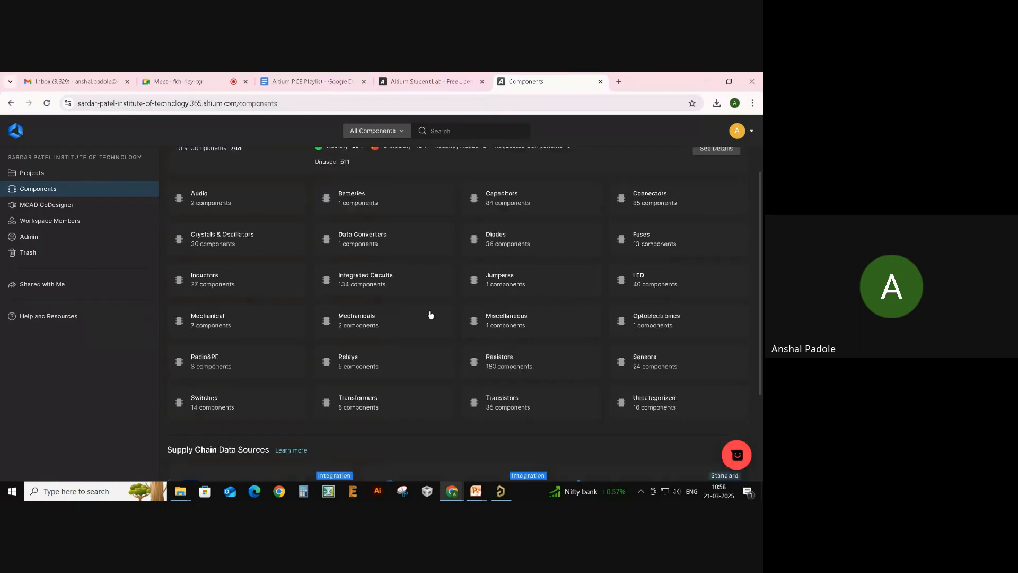
pyautogui.scroll(1, 477, 300)
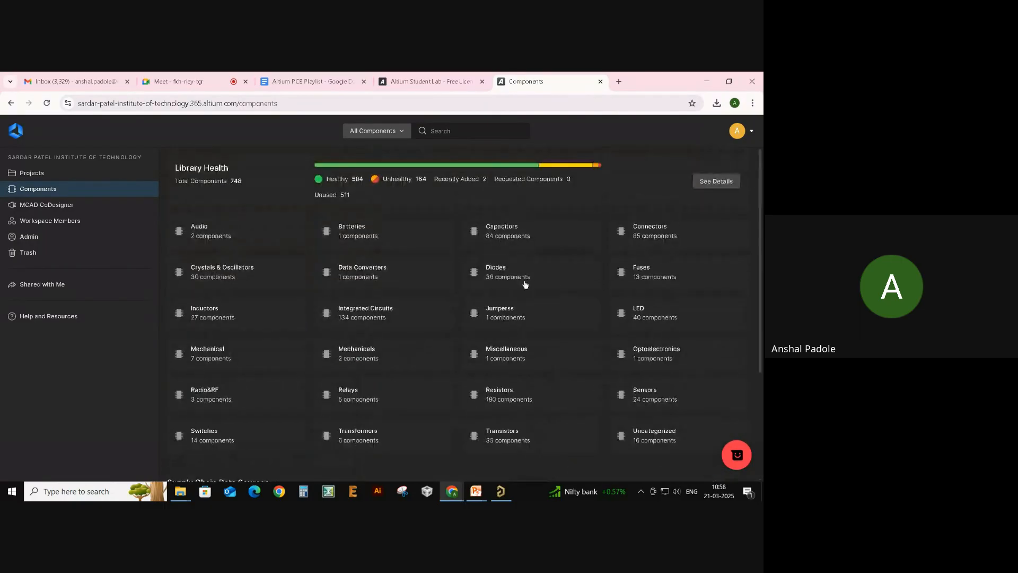
# - View the MCAD CoDesigner page, then open the Workspace Members list
pyautogui.click(53, 206)
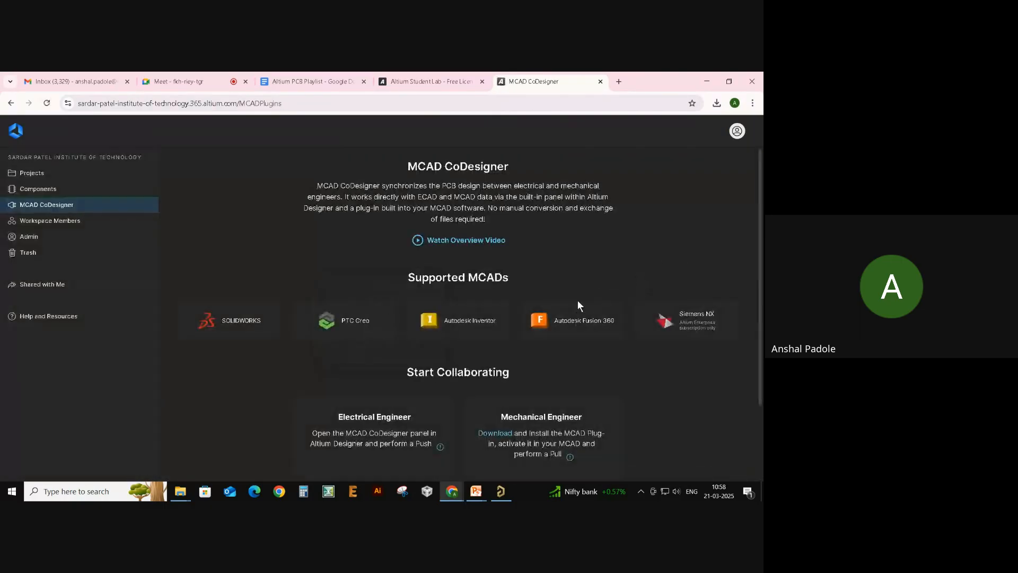
pyautogui.scroll(-1, 554, 264)
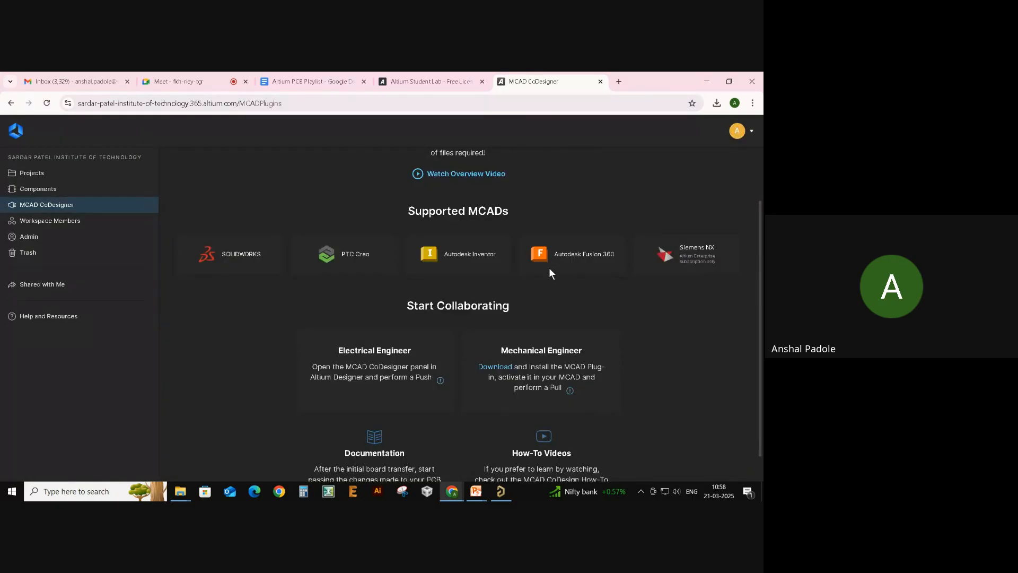
pyautogui.scroll(1, 549, 267)
pyautogui.click(63, 226)
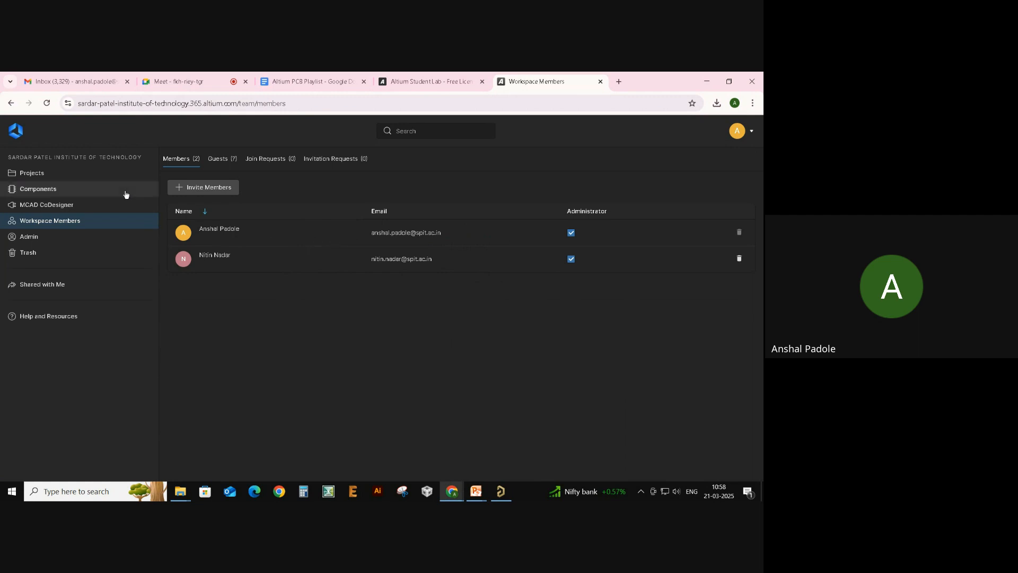
# - Open the Control_Board_EBC project from the workspace Projects list
pyautogui.click(101, 170)
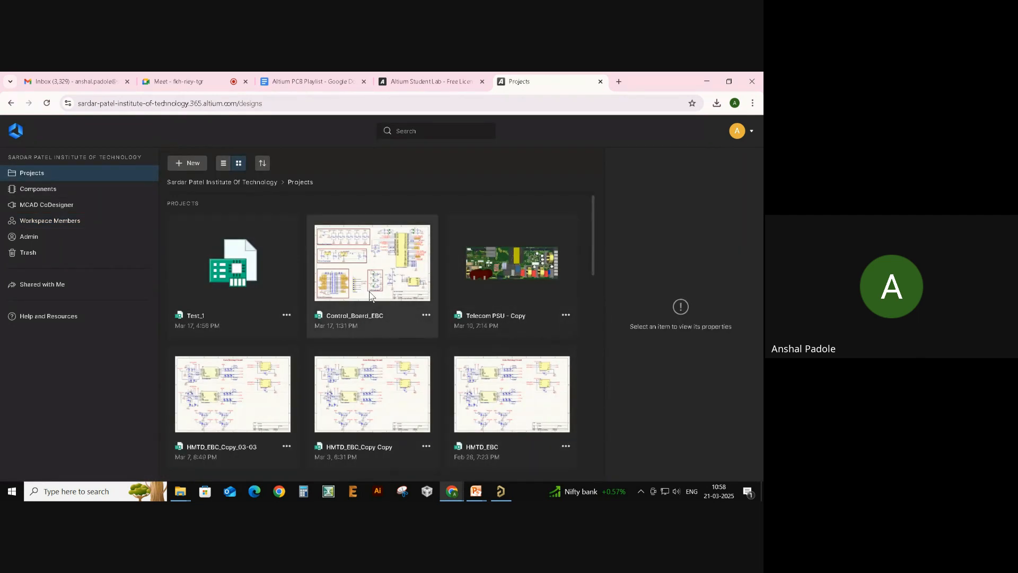
pyautogui.doubleClick(408, 293)
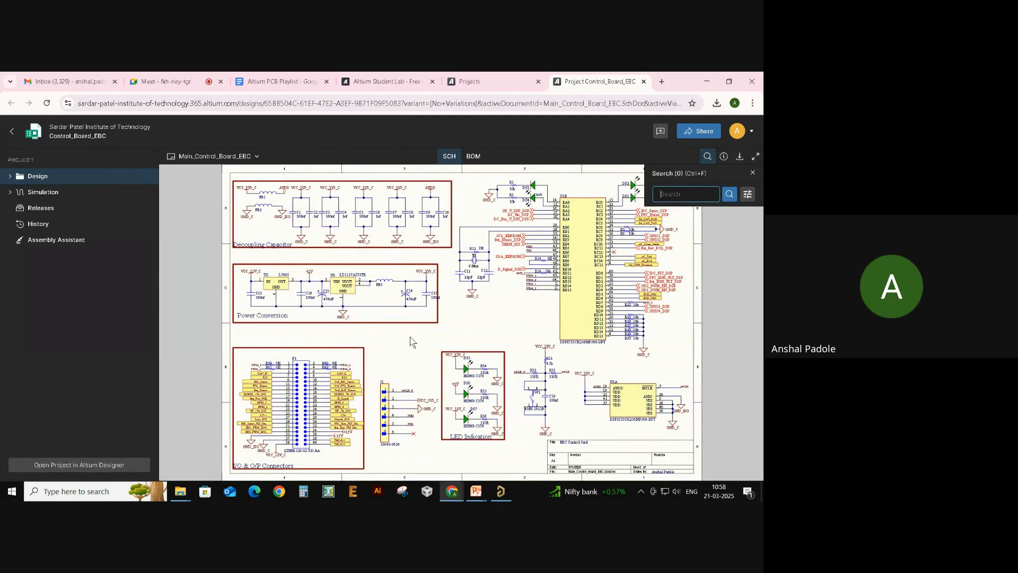
# - Close the schematic search panel and expand the Design folder in the project tree
pyautogui.click(753, 172)
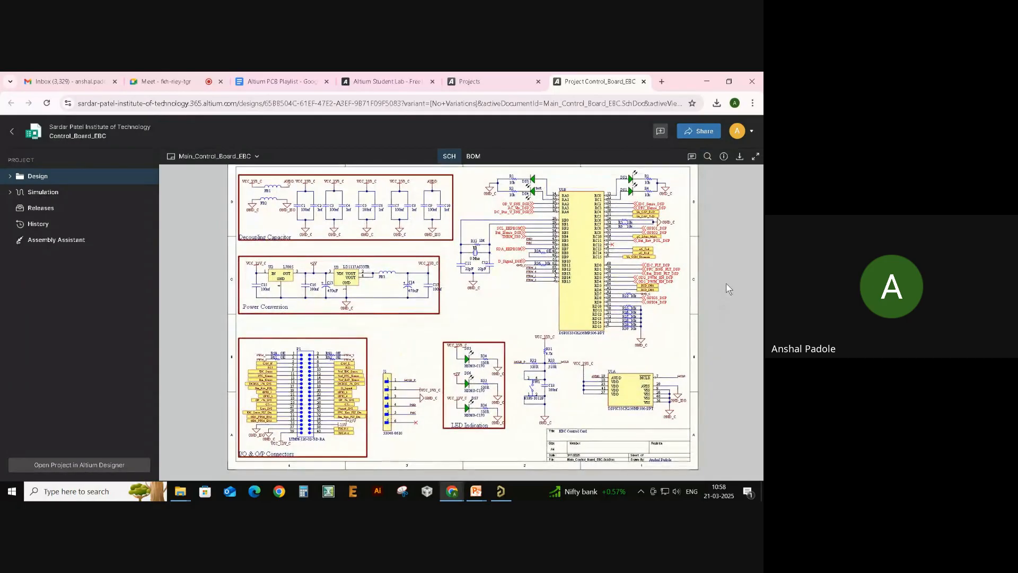
pyautogui.click(9, 176)
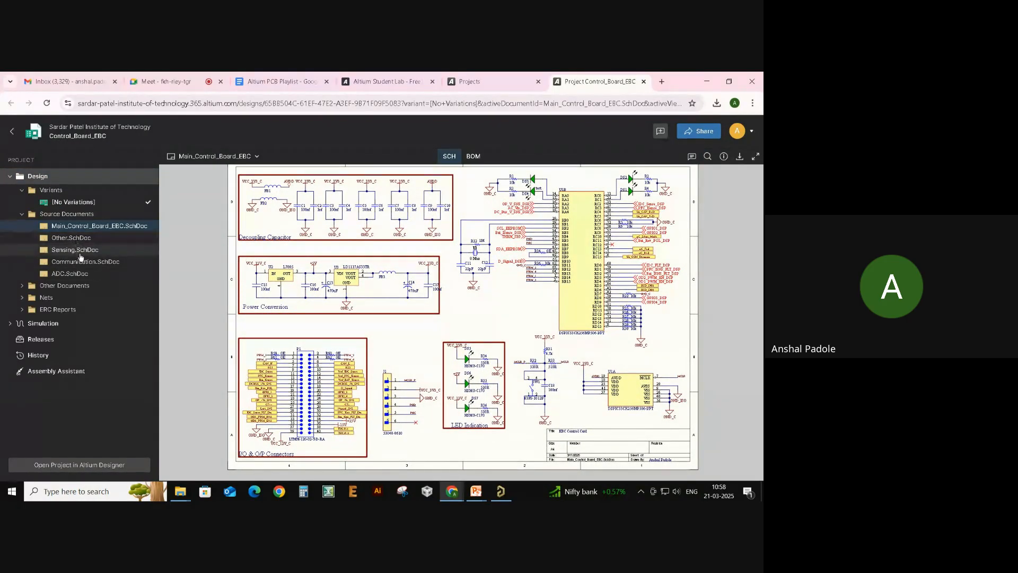
pyautogui.scroll(1, 267, 258)
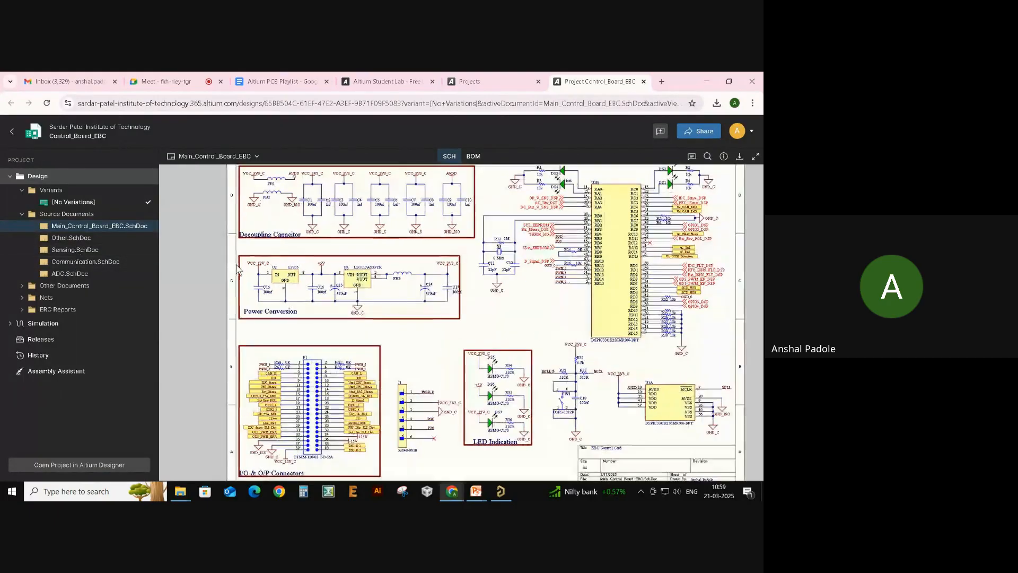
pyautogui.scroll(-1, 471, 273)
pyautogui.scroll(1, 496, 277)
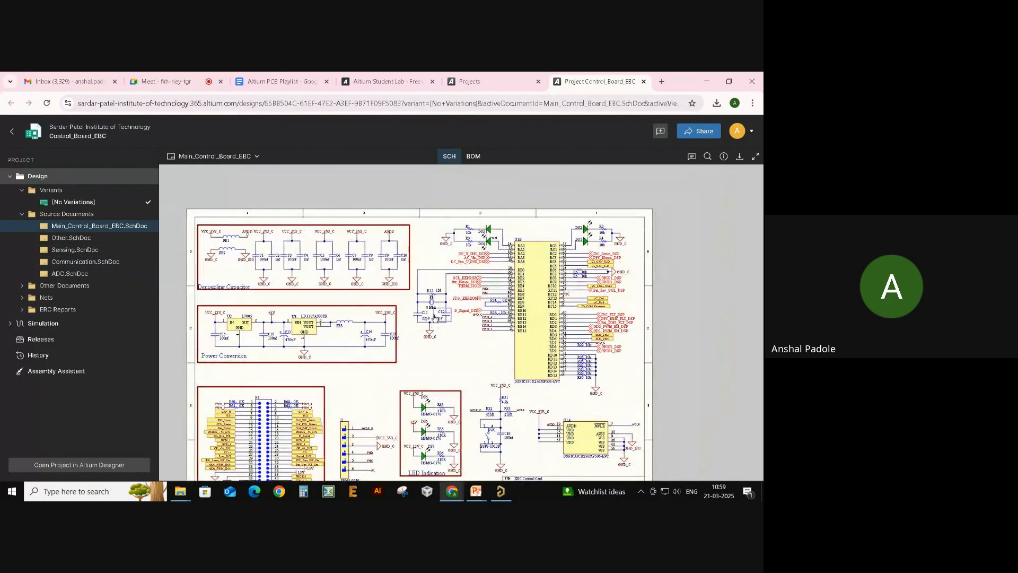
pyautogui.scroll(2, 369, 222)
# - Centre the schematic and inspect connector J1's properties (53048-0610 header), then close them
pyautogui.moveTo(448, 294); pyautogui.dragTo(369, 290)
pyautogui.scroll(2, 436, 376)
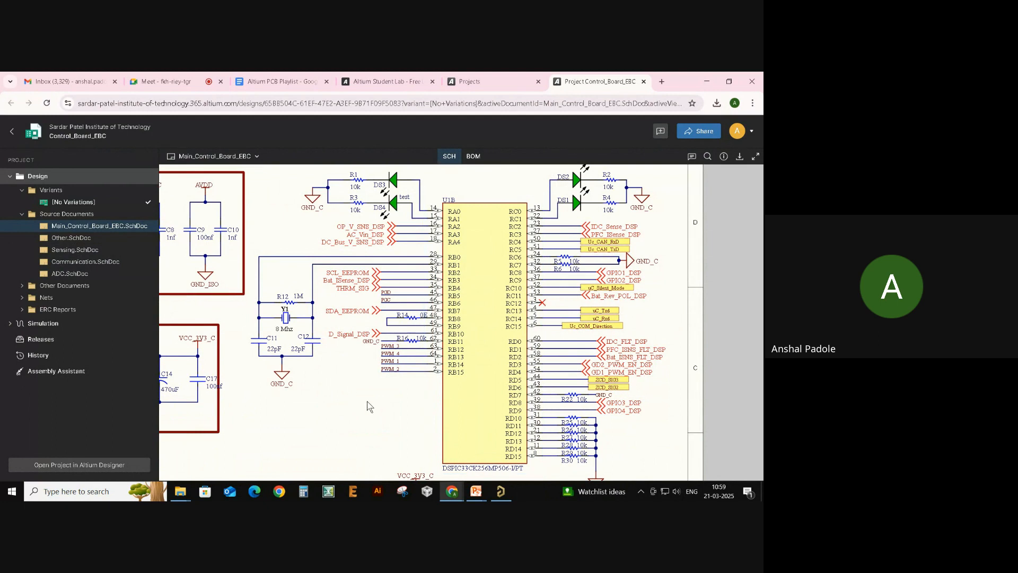
pyautogui.scroll(-1, 379, 395)
pyautogui.scroll(-3, 380, 395)
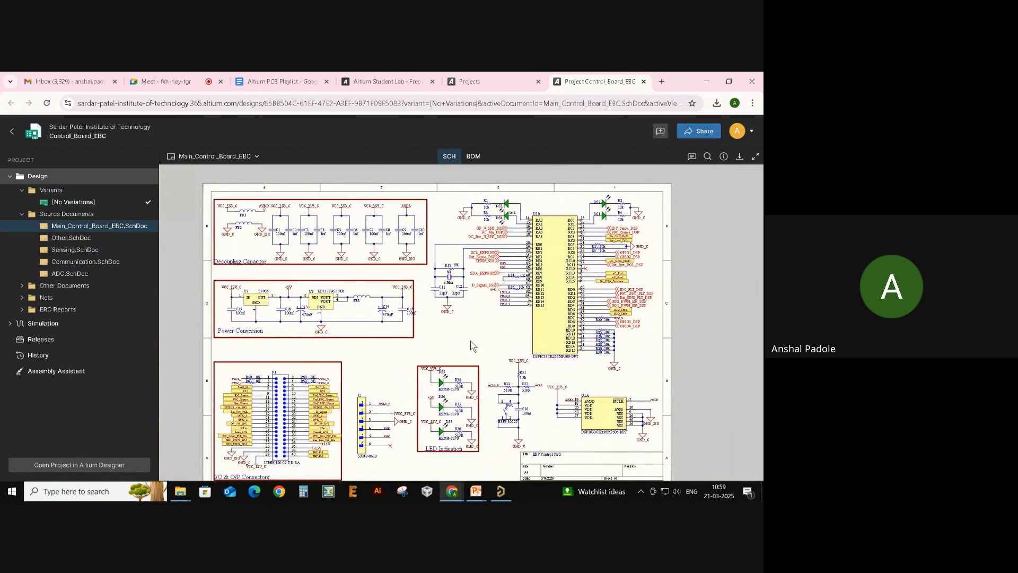
pyautogui.moveTo(433, 325); pyautogui.dragTo(399, 306)
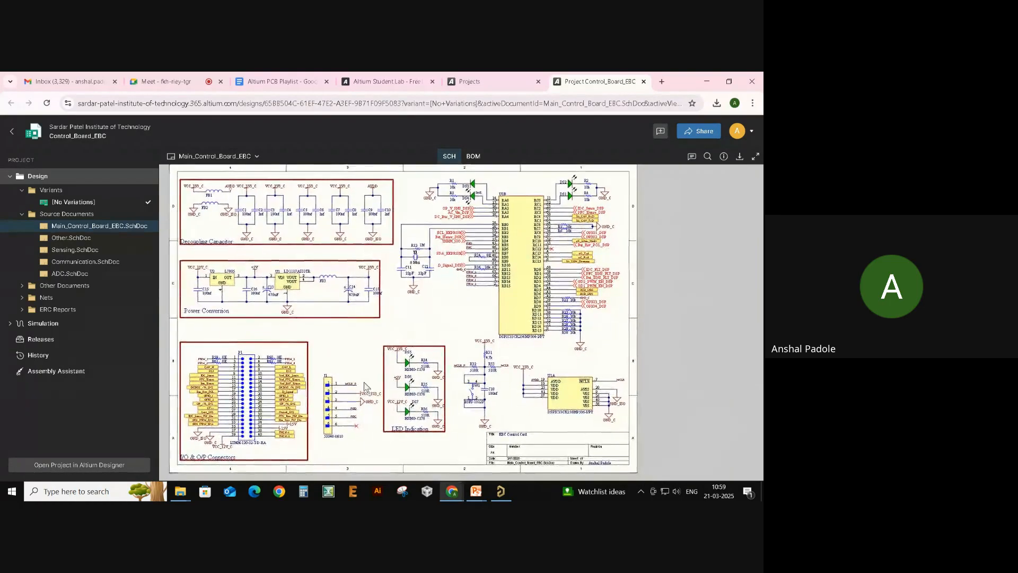
pyautogui.scroll(3, 365, 386)
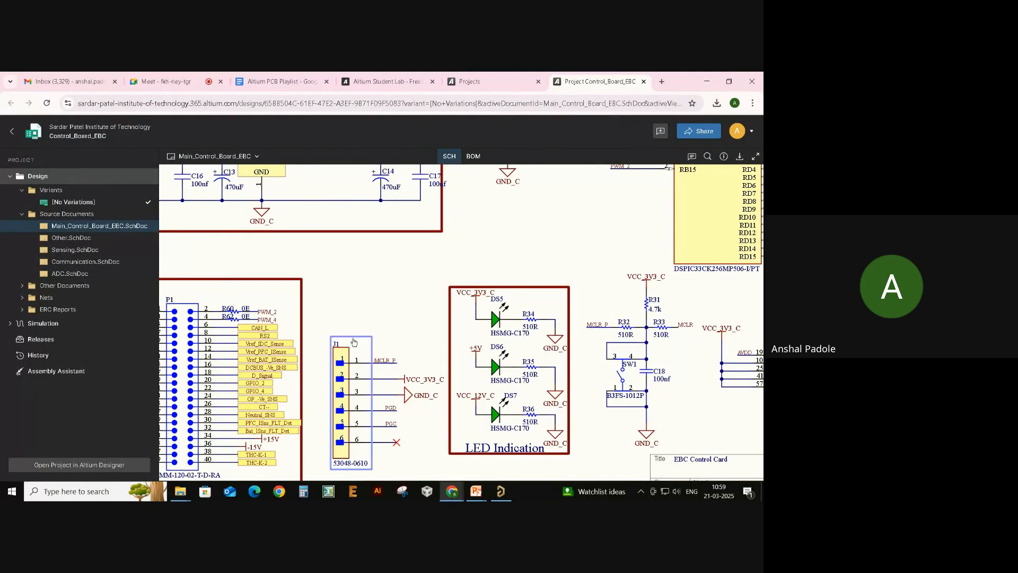
pyautogui.click(351, 371)
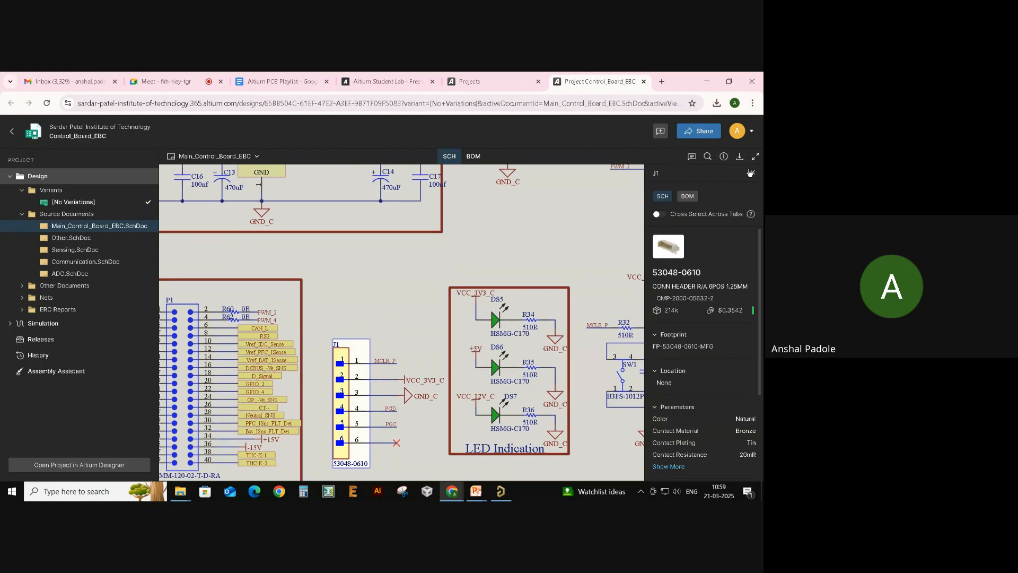
pyautogui.click(753, 172)
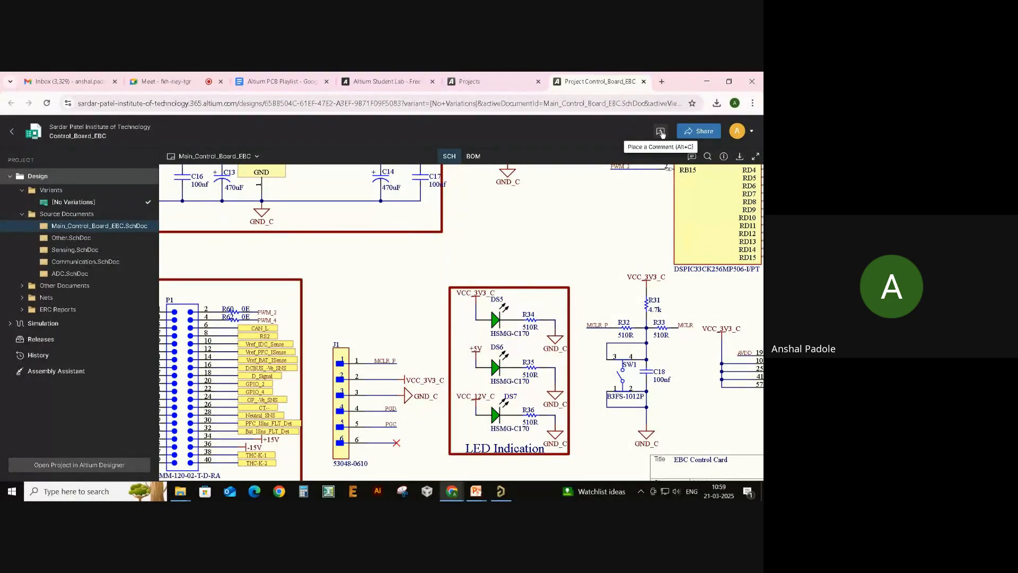
pyautogui.click(661, 132)
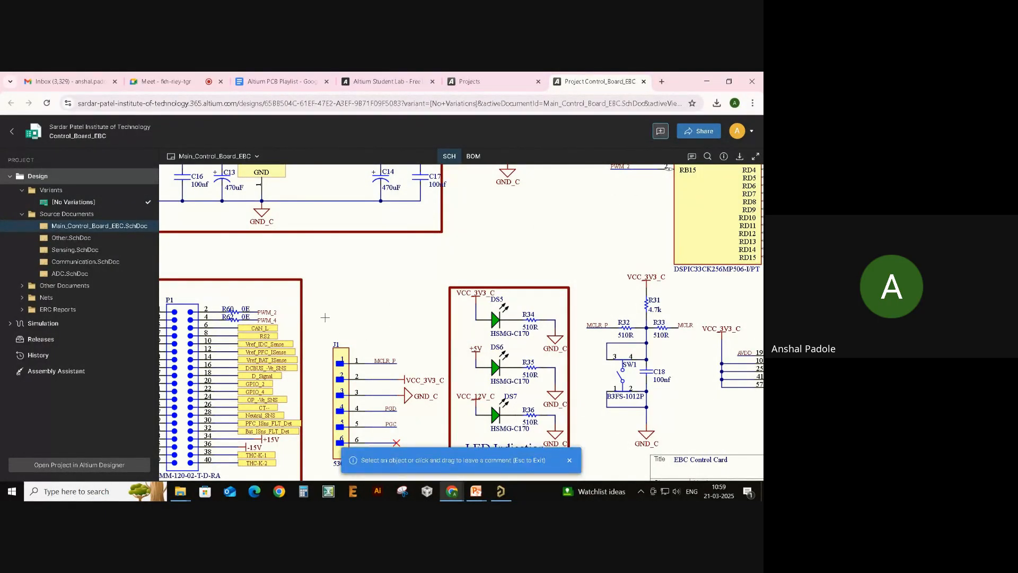
pyautogui.moveTo(325, 317); pyautogui.dragTo(378, 346)
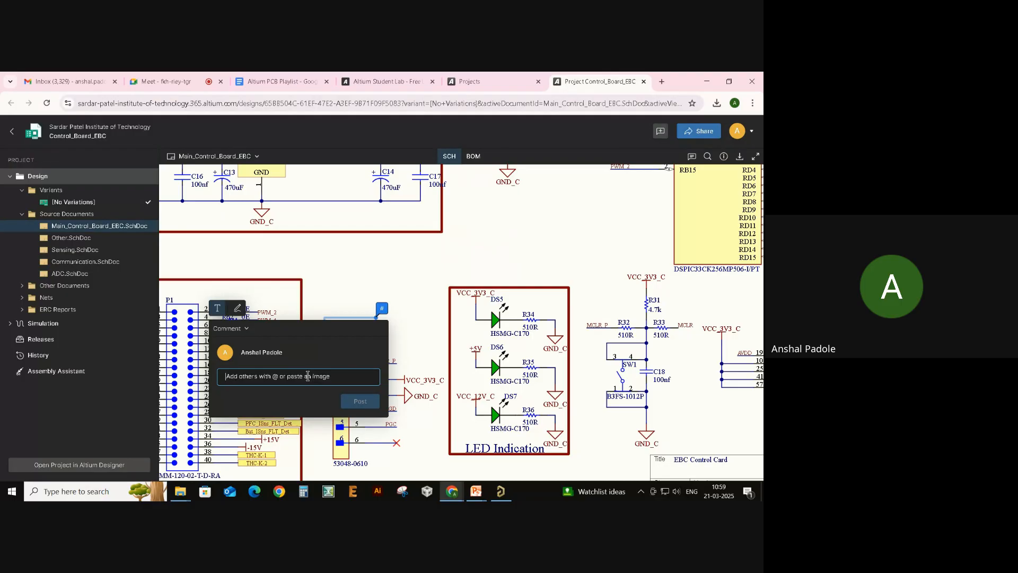
pyautogui.write('@')
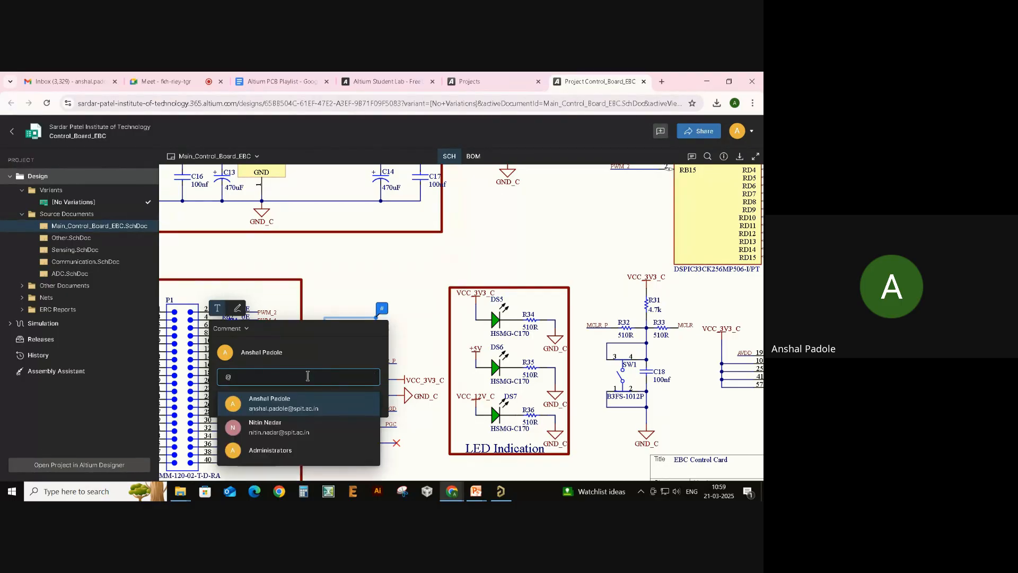
pyautogui.press('Return')
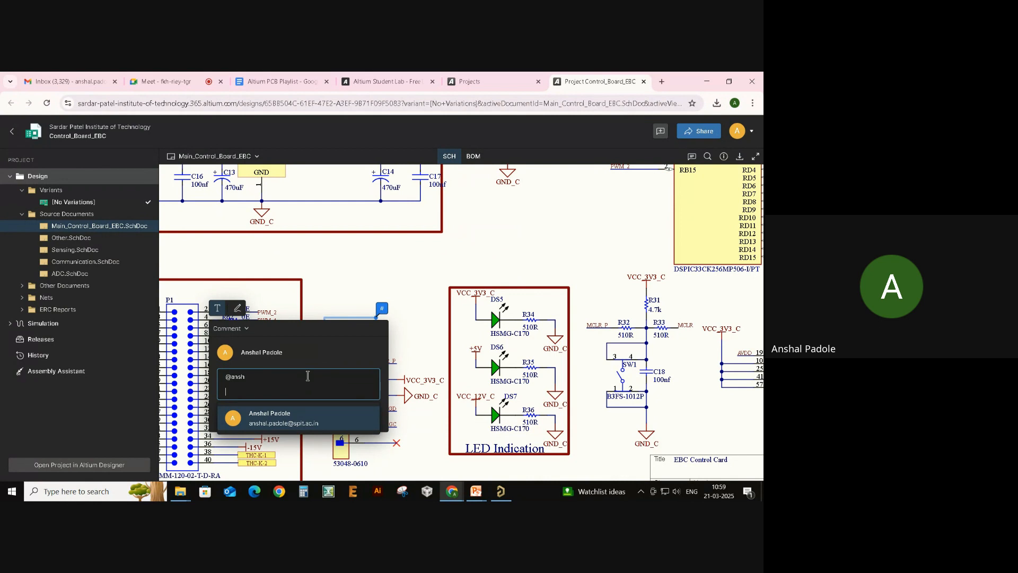
pyautogui.press('Return')
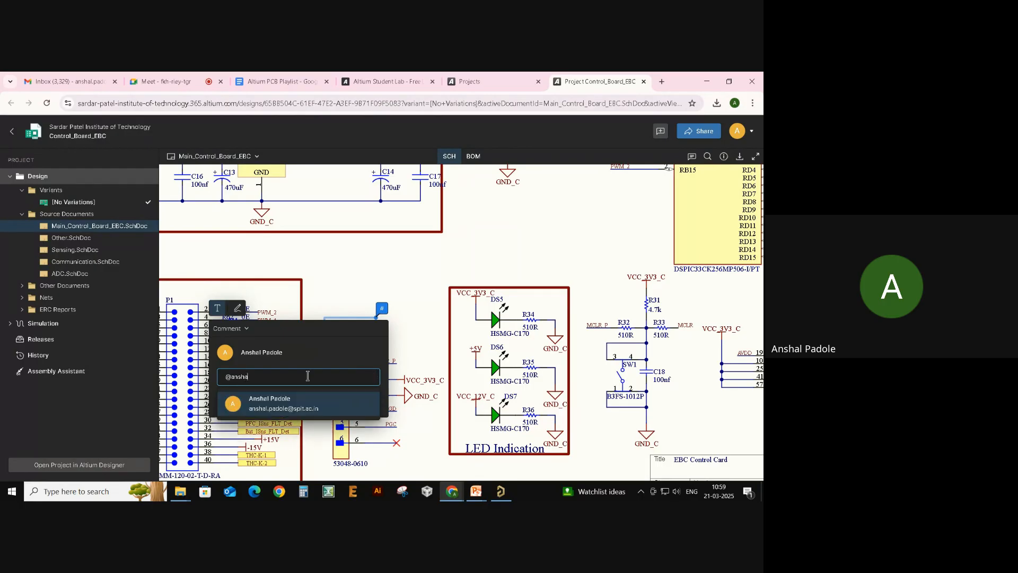
pyautogui.press('Return')
pyautogui.press('BackSpace')
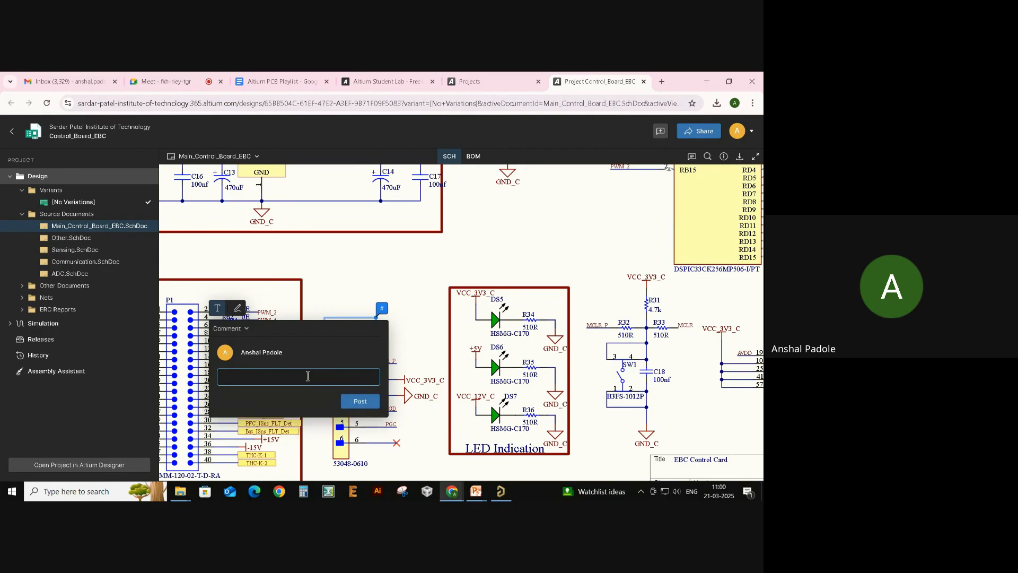
pyautogui.hotkey('ctrl', 'z')
# - Add the text 'the connector is wrong', post the comment, and close the thread
pyautogui.click(308, 375)
pyautogui.write('t')
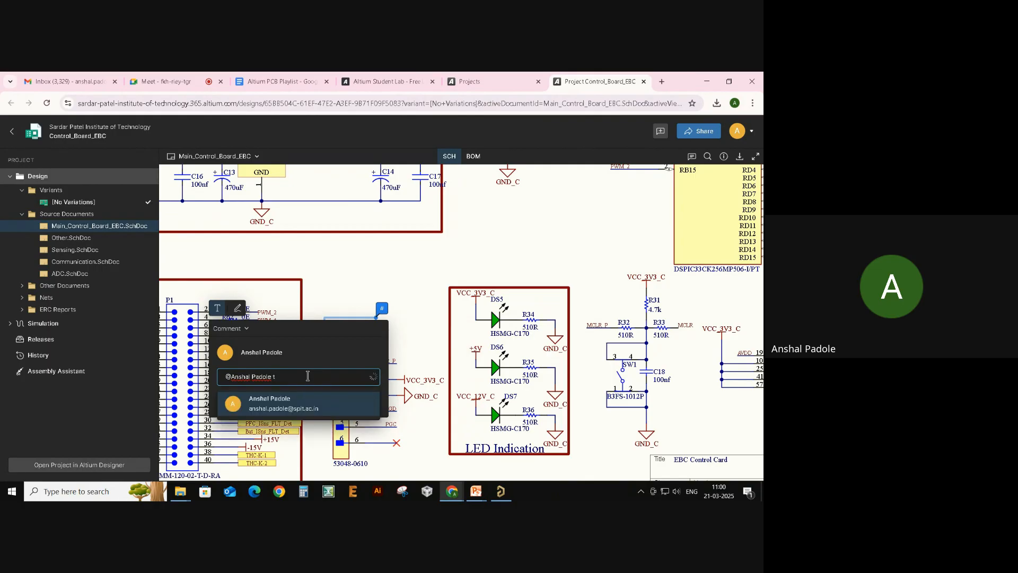
pyautogui.write('hercon')
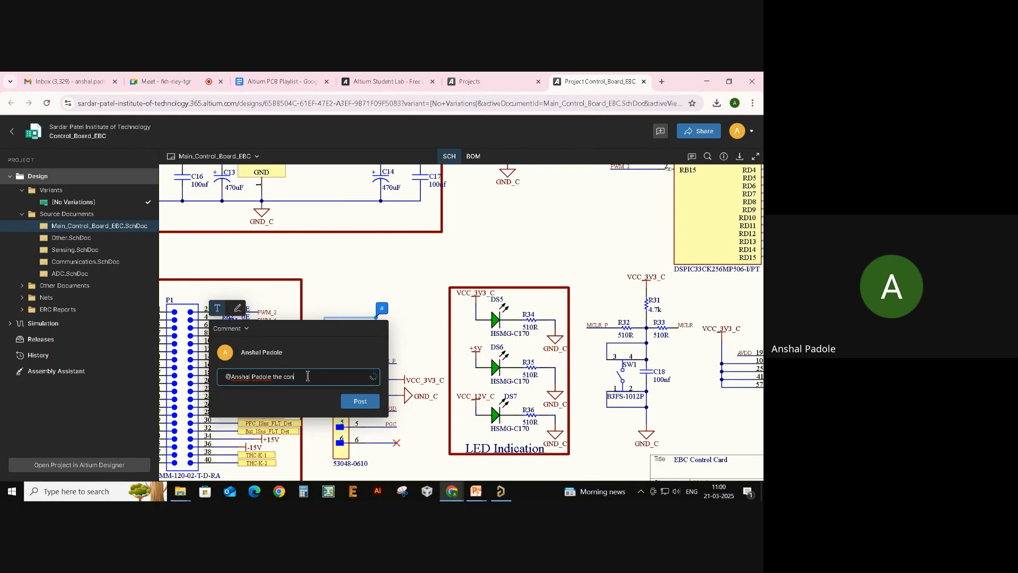
pyautogui.write('nector is wrong')
pyautogui.click(361, 402)
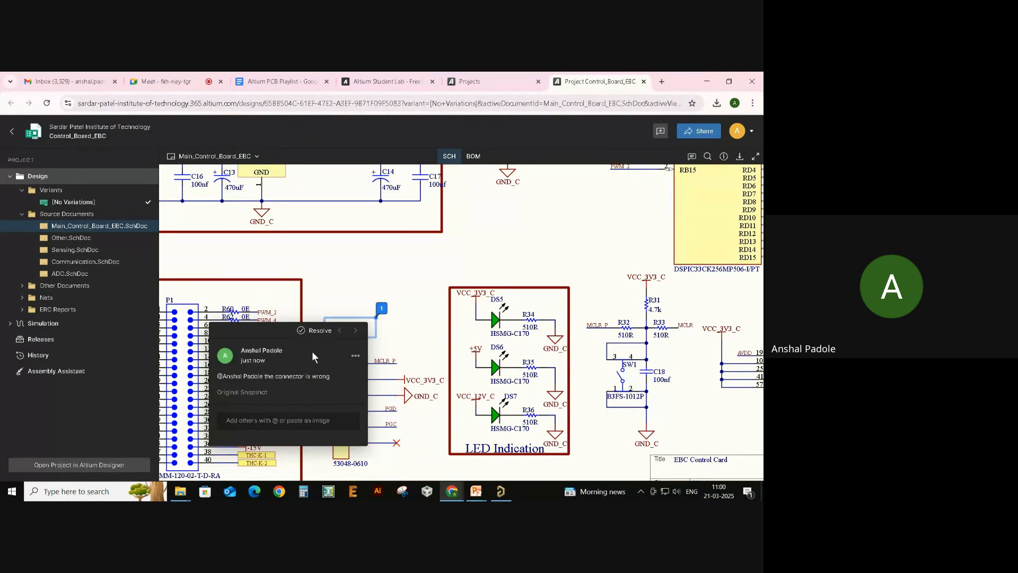
pyautogui.click(355, 356)
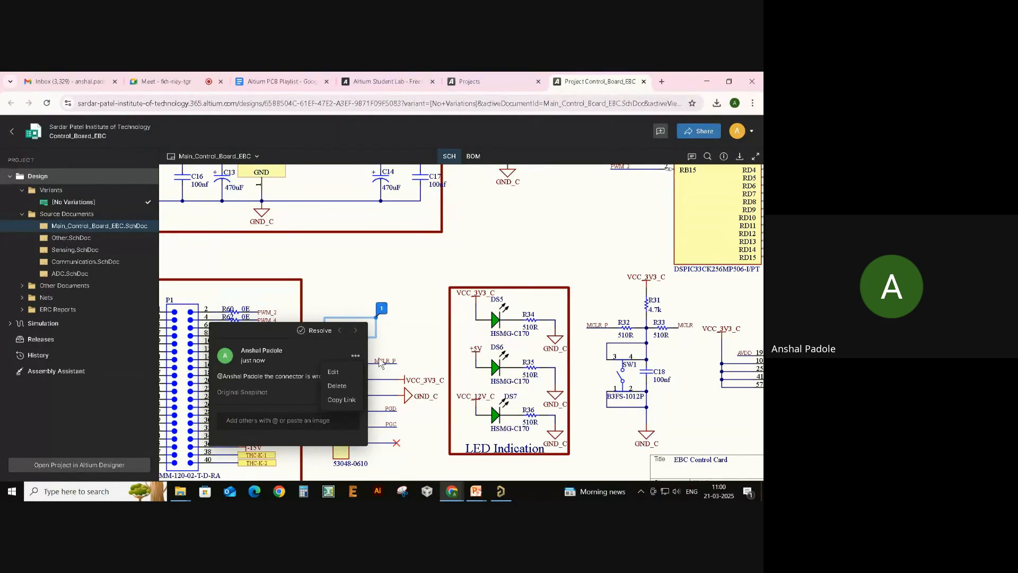
pyautogui.click(300, 390)
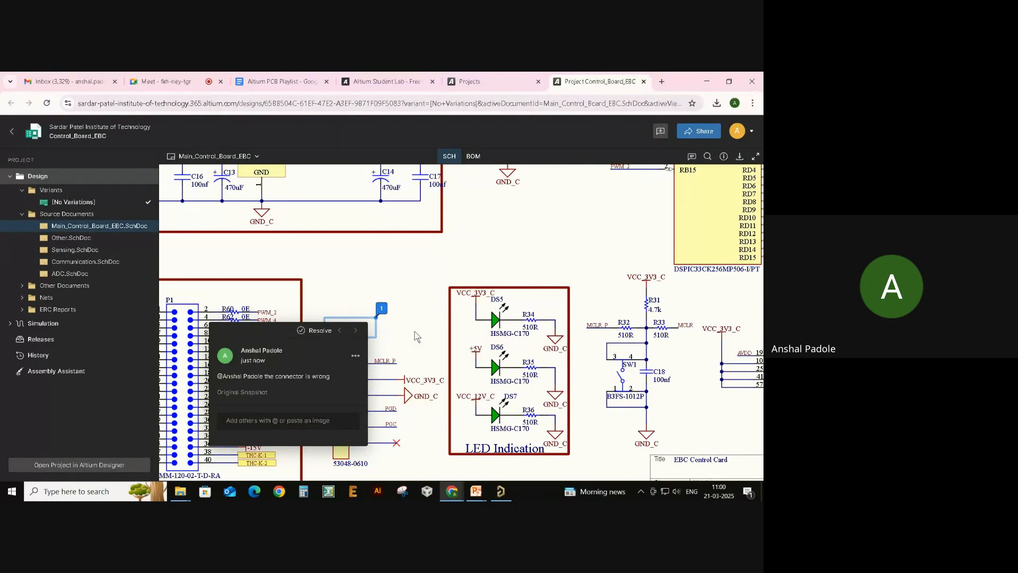
pyautogui.click(406, 351)
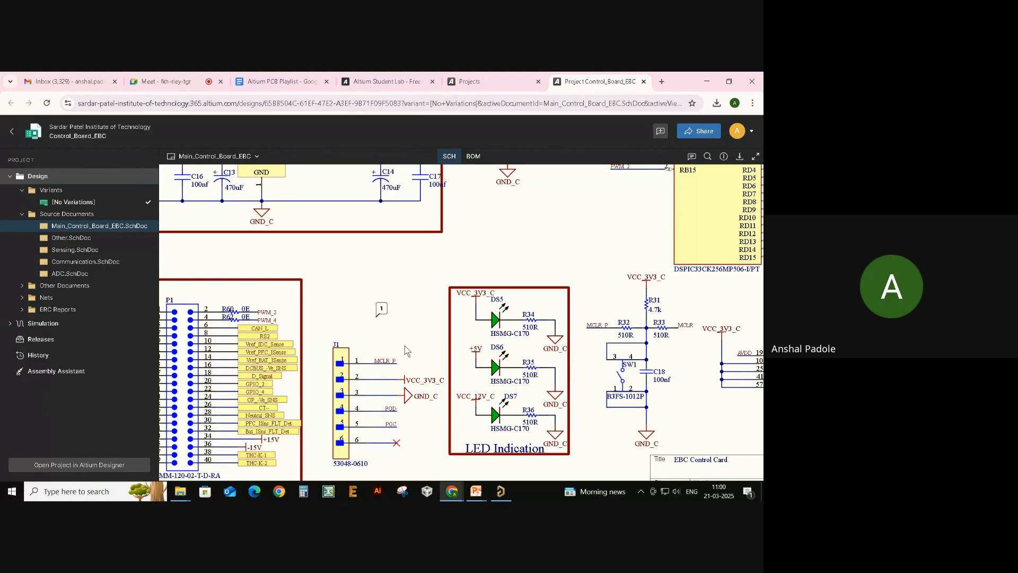
# - Pan and zoom around the Main_Control_Board_EBC schematic, then switch to the 'Navigating the Altium Interface' slide
pyautogui.click(384, 309)
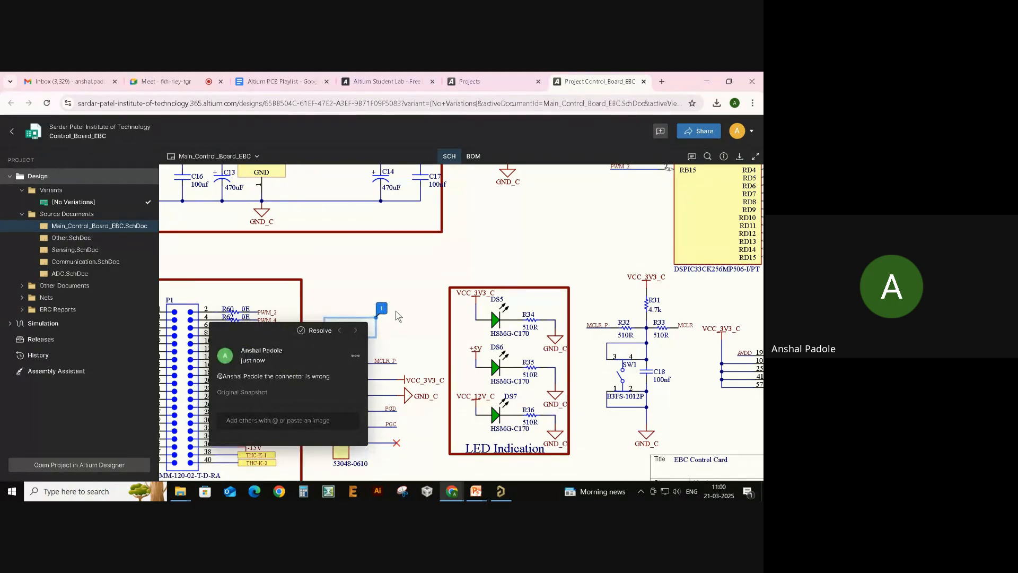
pyautogui.click(395, 342)
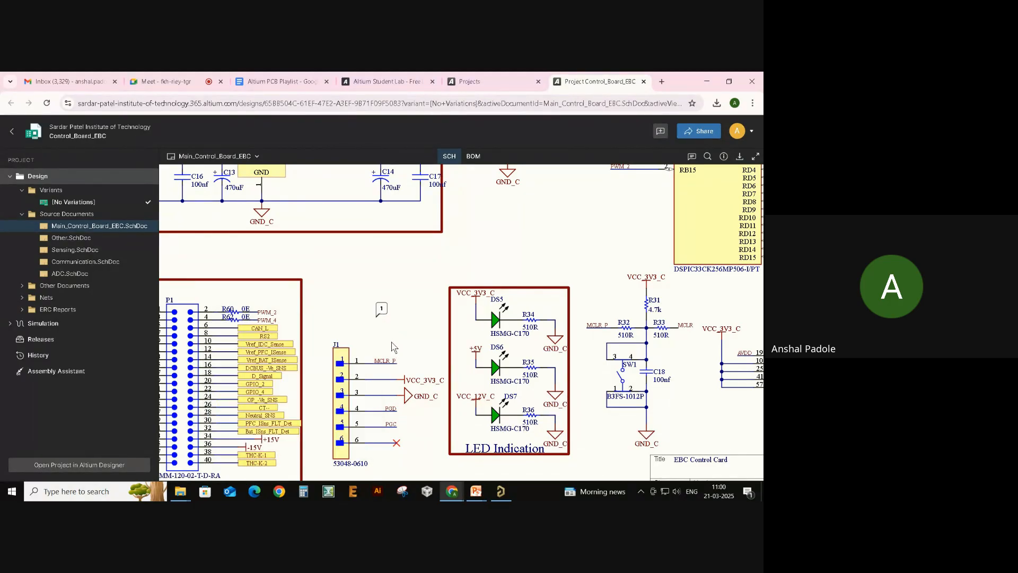
pyautogui.moveTo(356, 266); pyautogui.dragTo(383, 250)
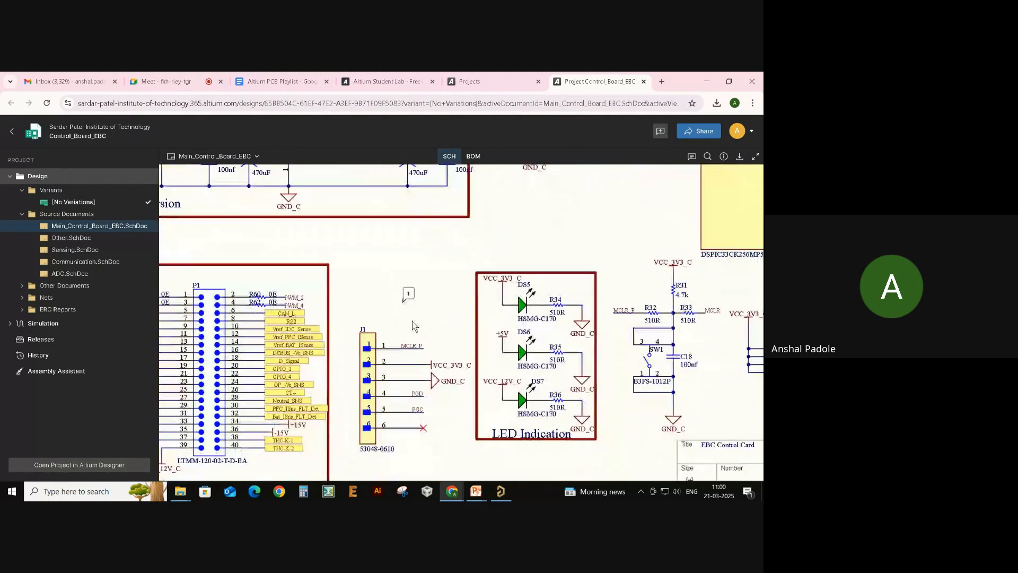
pyautogui.scroll(-5, 424, 306)
pyautogui.moveTo(518, 312); pyautogui.dragTo(467, 352)
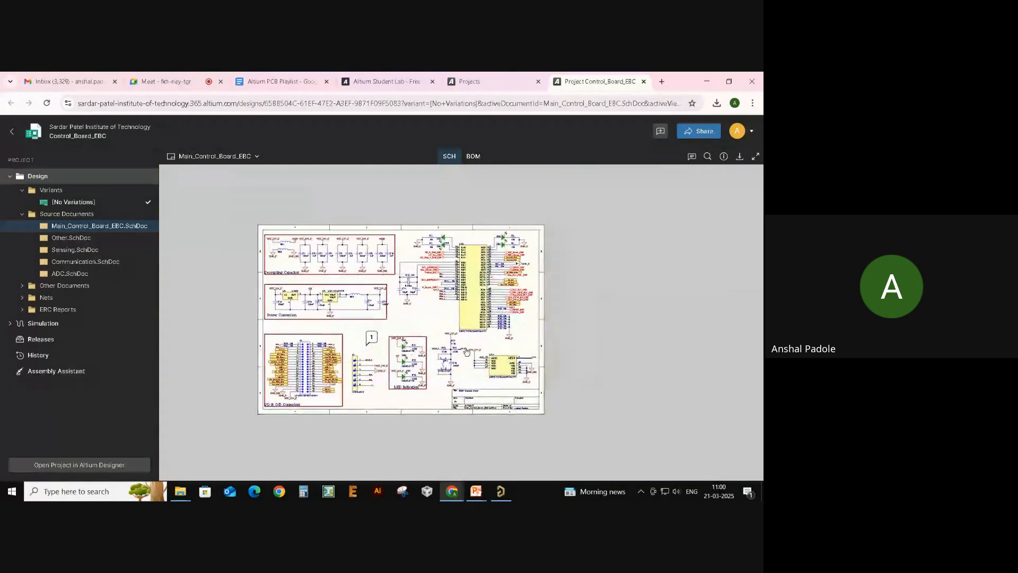
pyautogui.scroll(4, 354, 359)
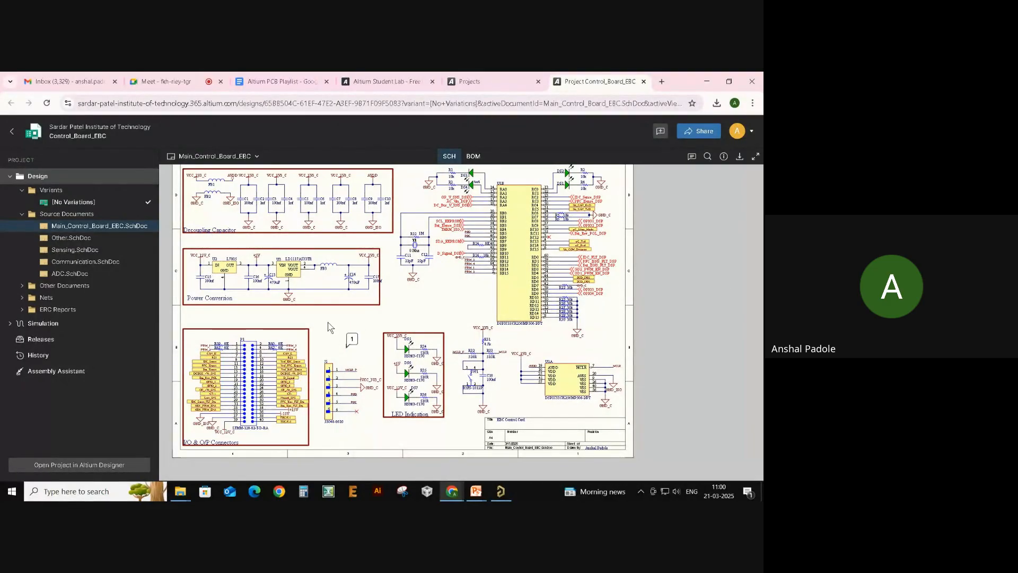
pyautogui.moveTo(325, 319); pyautogui.dragTo(352, 330)
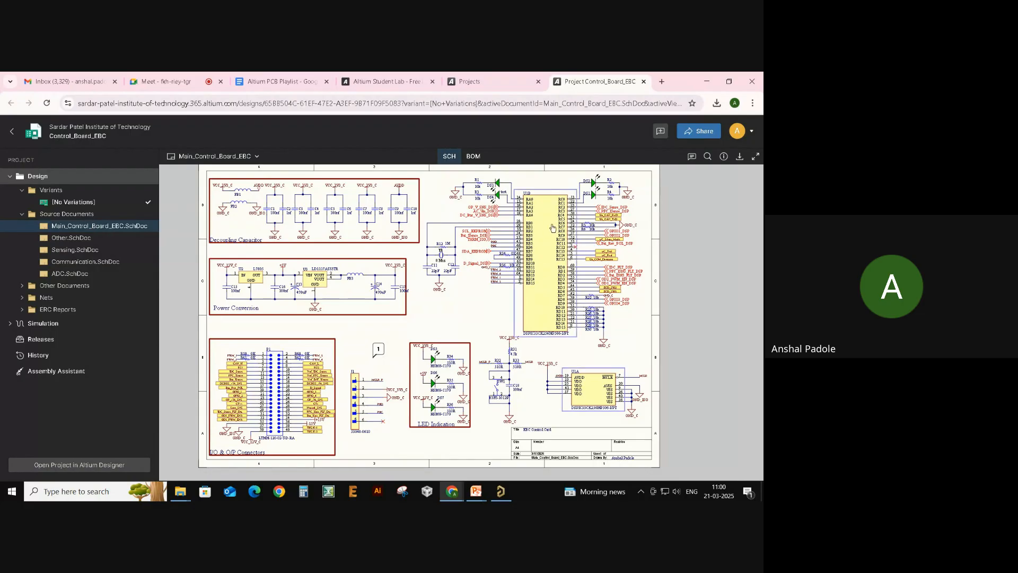
pyautogui.hotkey('alt', 'Tab')
pyautogui.click(507, 228)
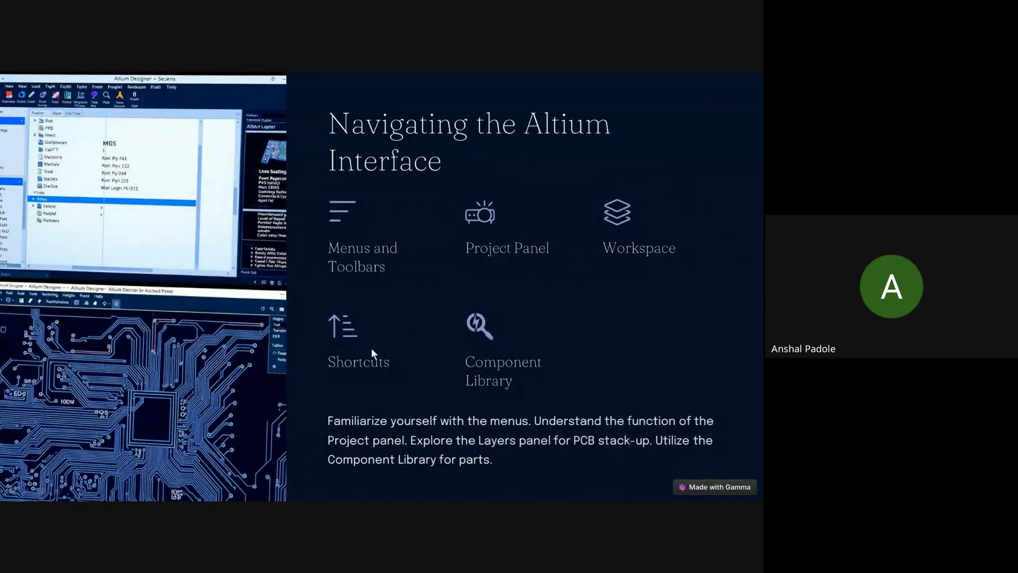
# - Return to Altium Designer, close the Explorer panel, and show the License Management page
pyautogui.hotkey('alt', 'Tab')
pyautogui.click(511, 233)
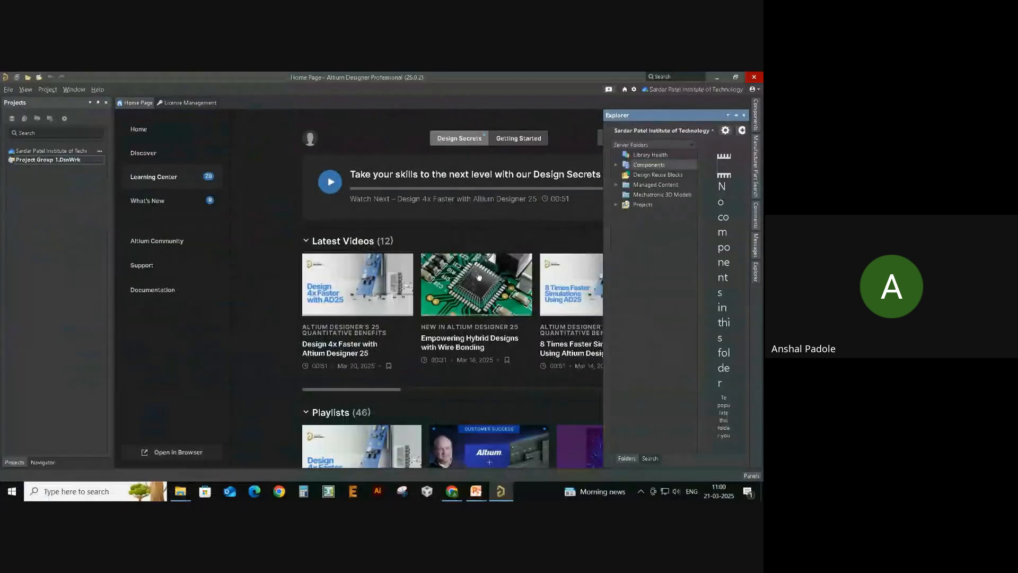
pyautogui.click(744, 115)
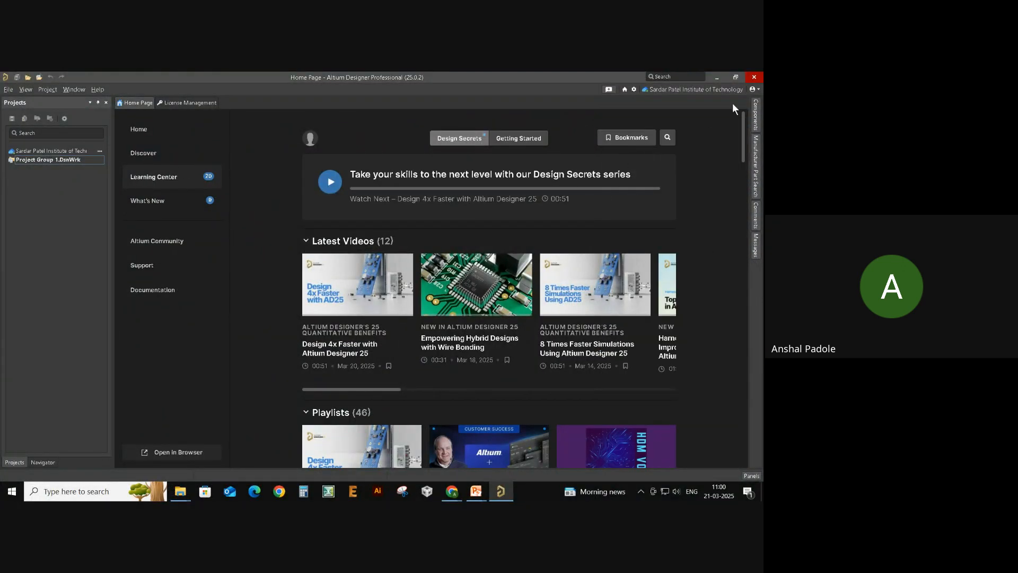
pyautogui.click(753, 89)
pyautogui.click(719, 129)
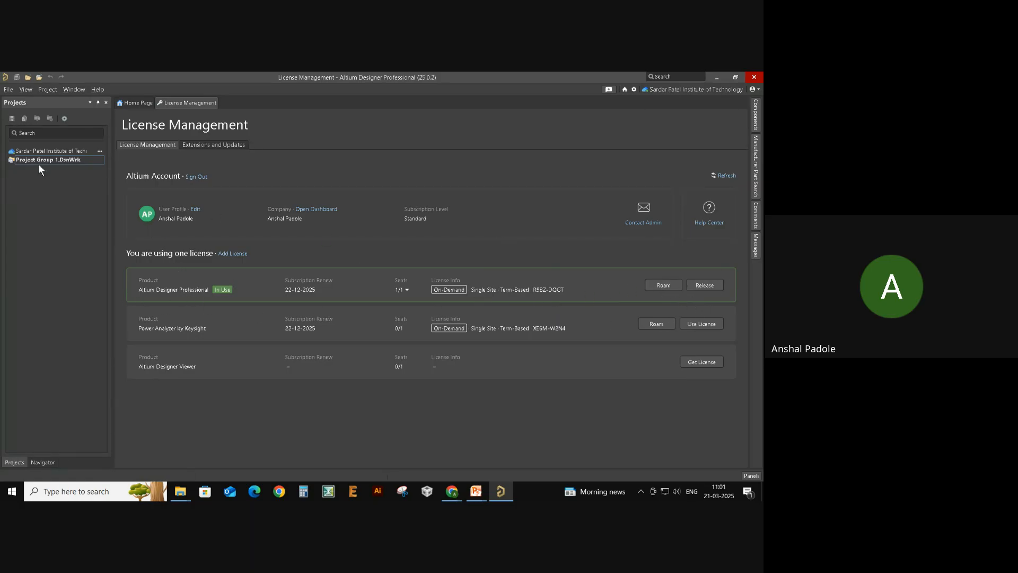
# - Show the File > New submenu listing Project, Schematic and other document types
pyautogui.click(7, 90)
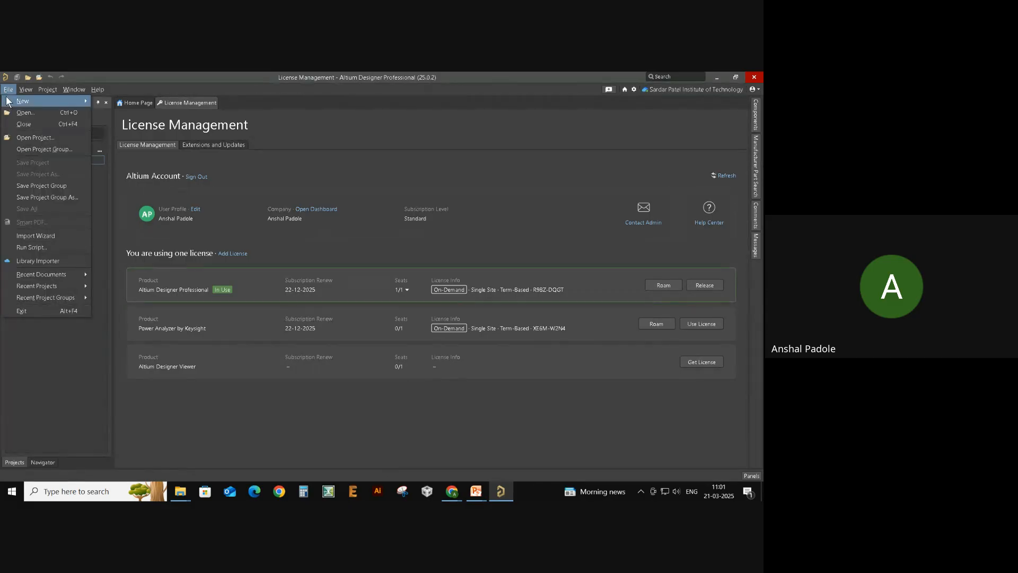
pyautogui.moveTo(32, 101)
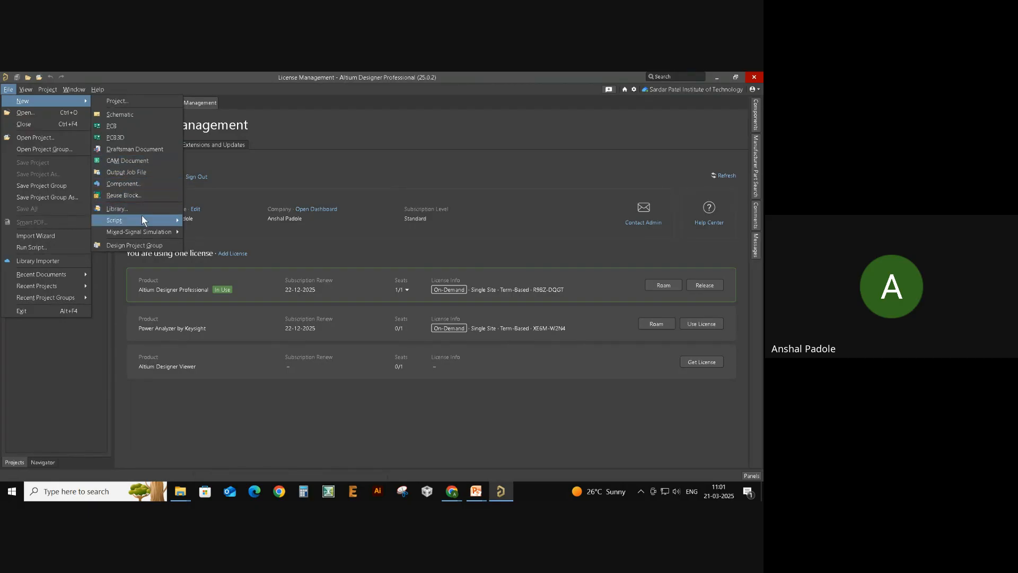
# - Start a new project and set its location to Local Projects
pyautogui.click(130, 101)
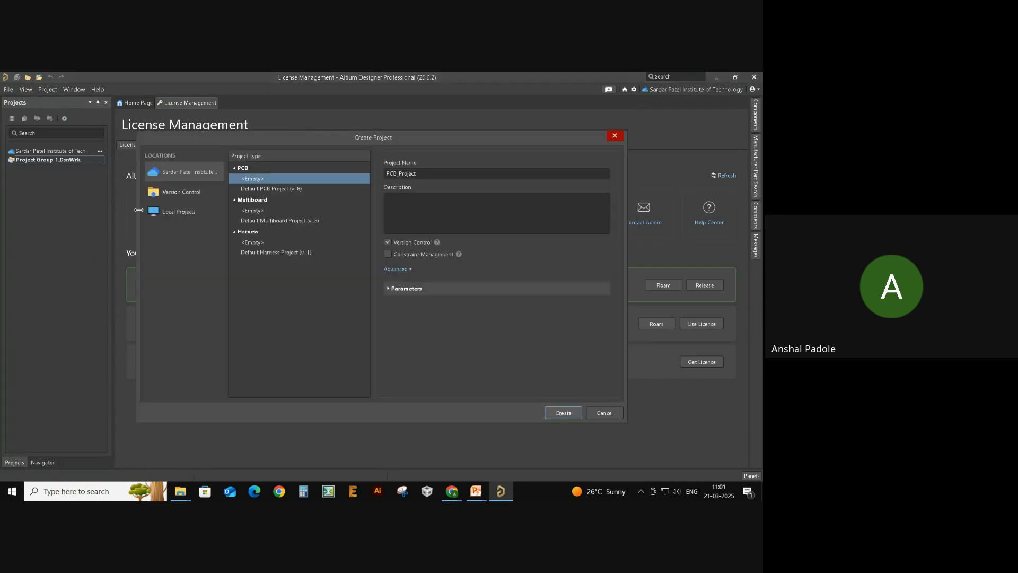
pyautogui.click(187, 212)
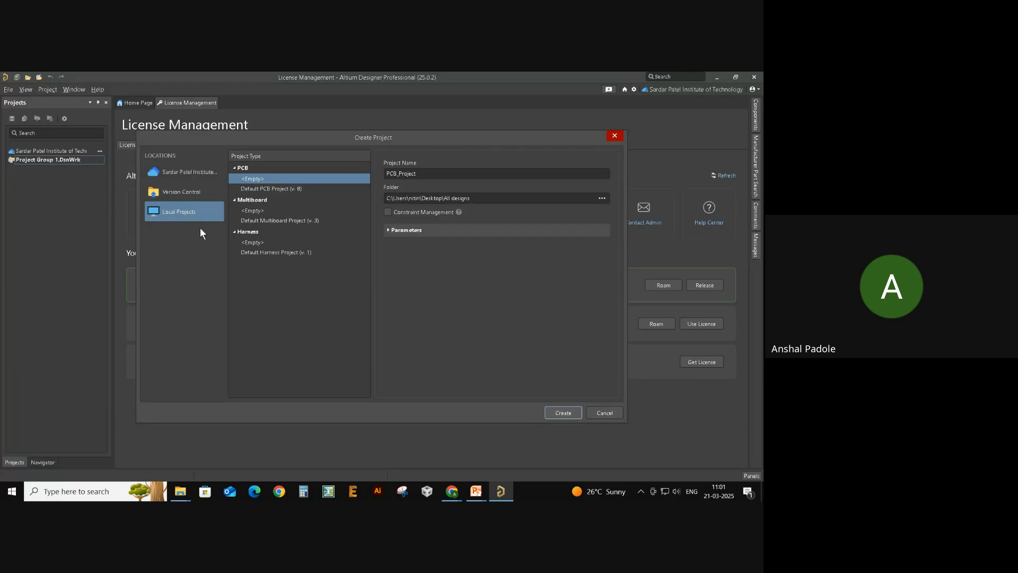
pyautogui.click(186, 173)
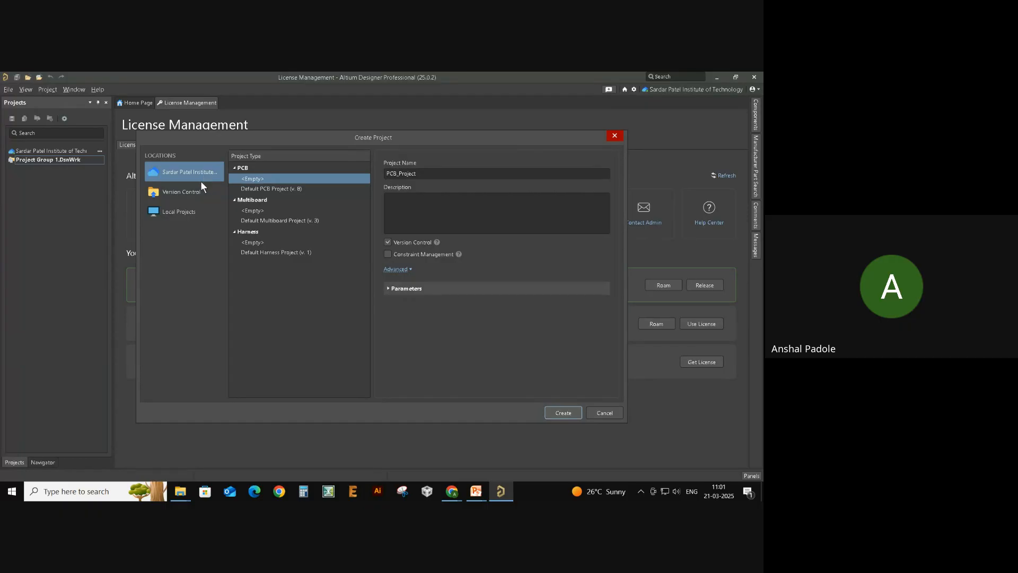
pyautogui.click(186, 214)
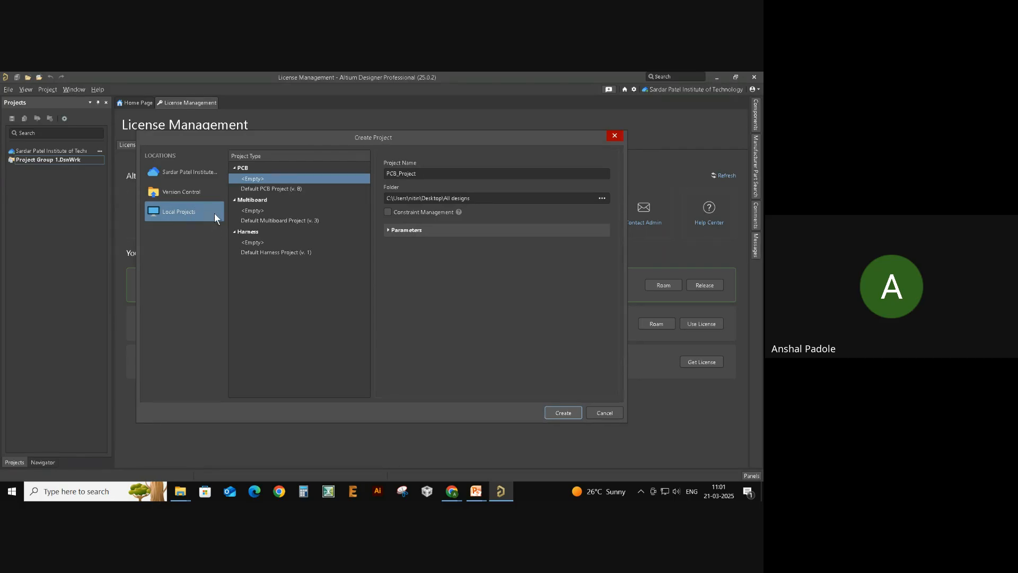
# - Choose the PCB <Empty> project type after browsing the Multiboard and Harness types
pyautogui.click(285, 190)
pyautogui.click(284, 209)
pyautogui.click(289, 220)
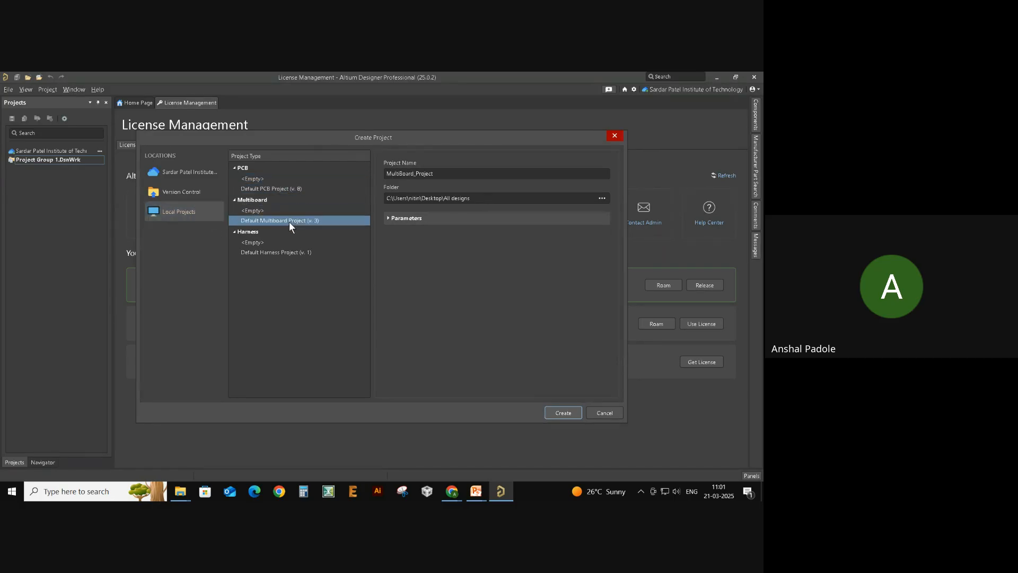
pyautogui.click(291, 243)
pyautogui.click(291, 251)
pyautogui.click(287, 221)
pyautogui.click(296, 199)
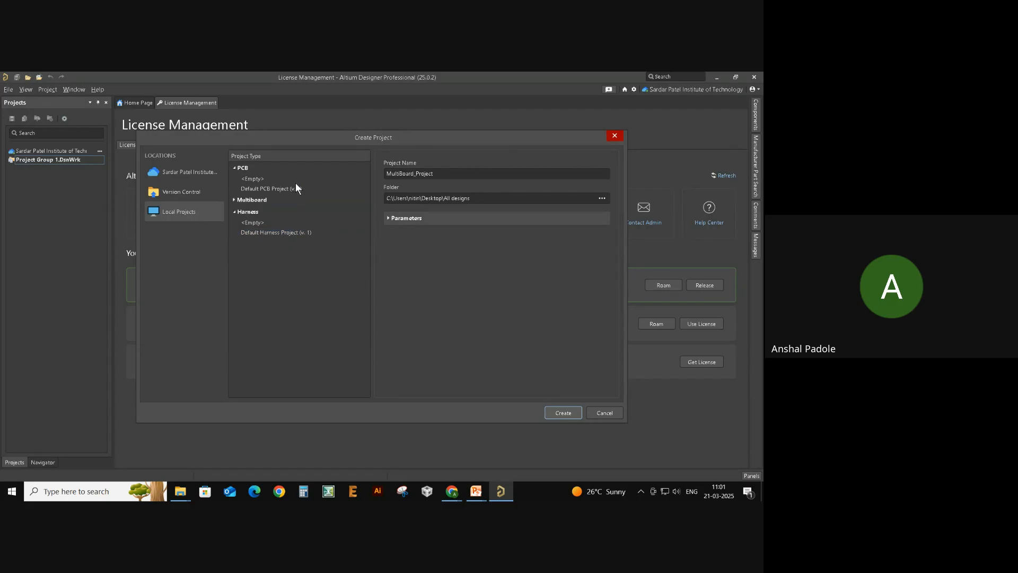
pyautogui.click(265, 179)
pyautogui.click(432, 175)
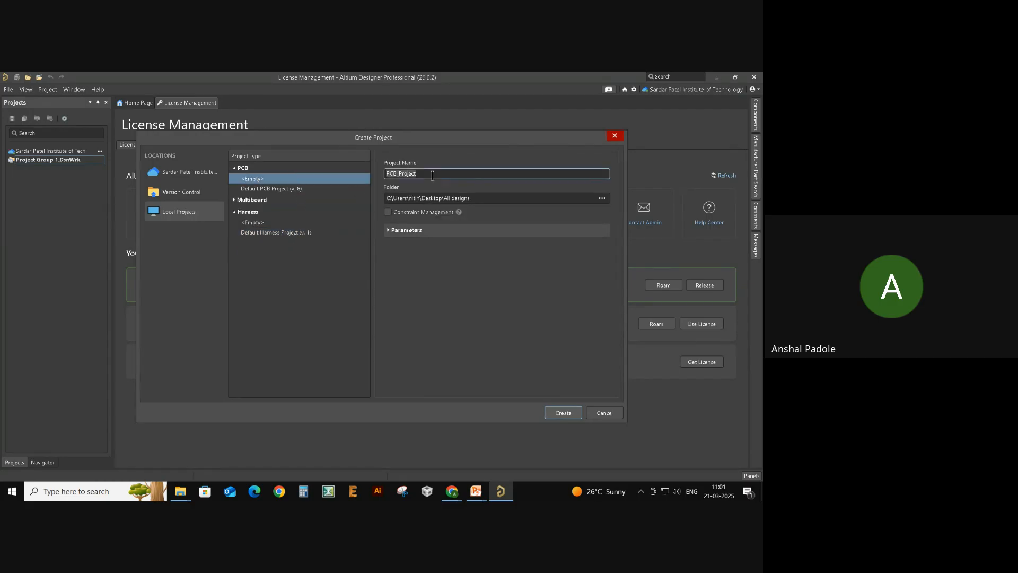
# - Name the project Test_project_02, keep the default folder, and create it
pyautogui.write('Test')
pyautogui.click(557, 198)
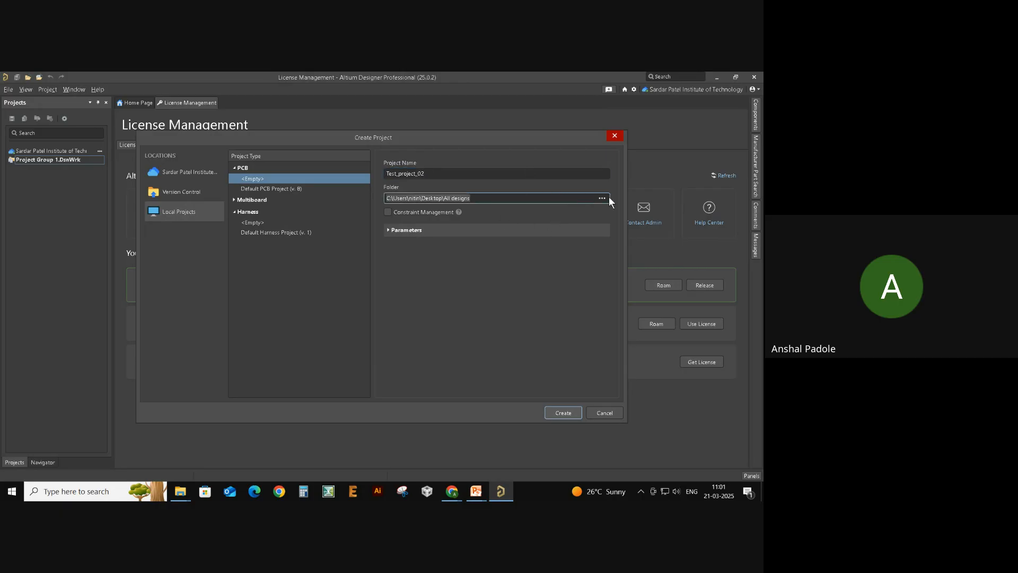
pyautogui.click(603, 198)
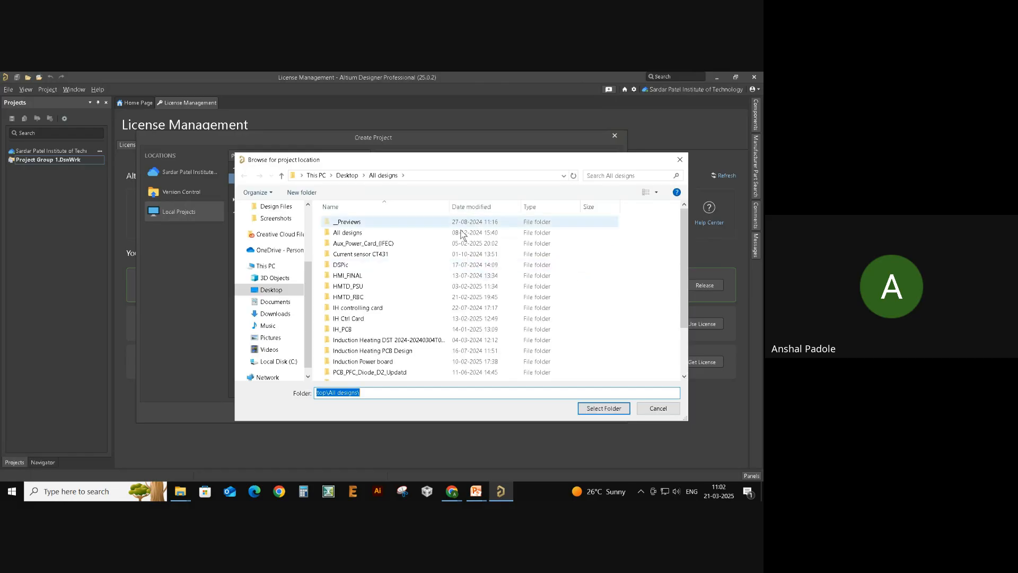
pyautogui.click(671, 411)
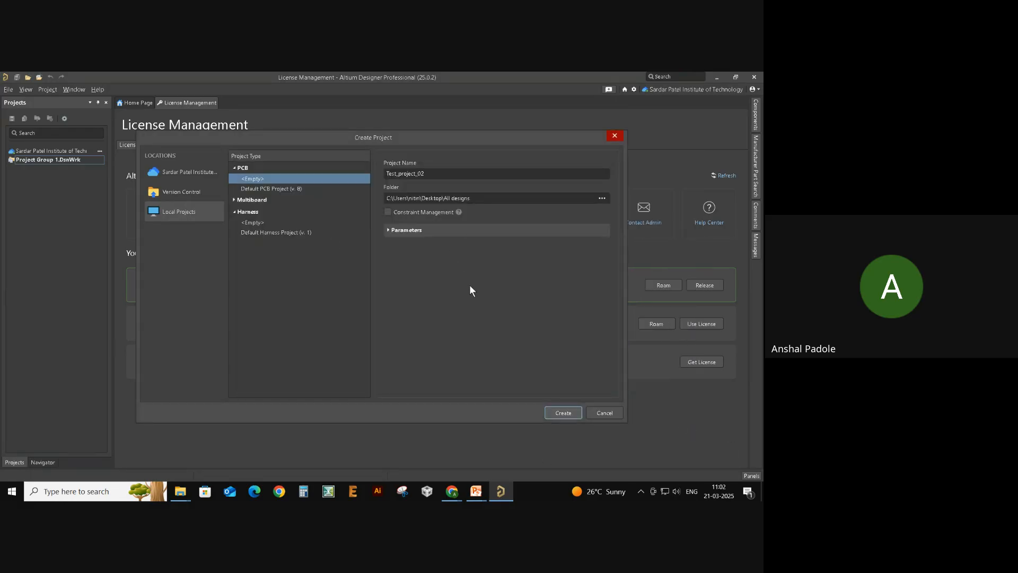
pyautogui.click(563, 411)
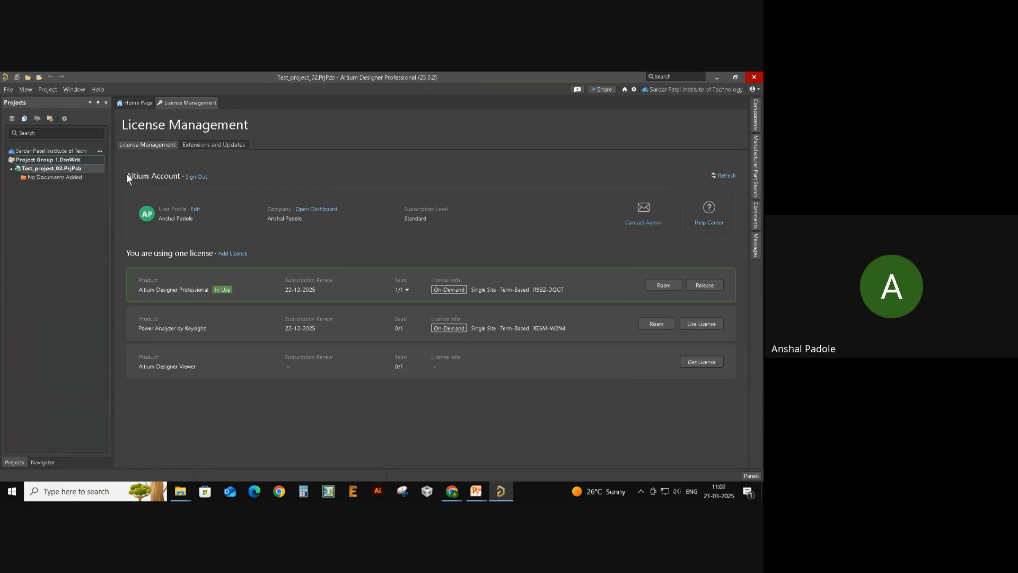
# - Add a new schematic, Sheet1.SchDoc, to Test_project_02.PrjPcb
pyautogui.click(60, 179)
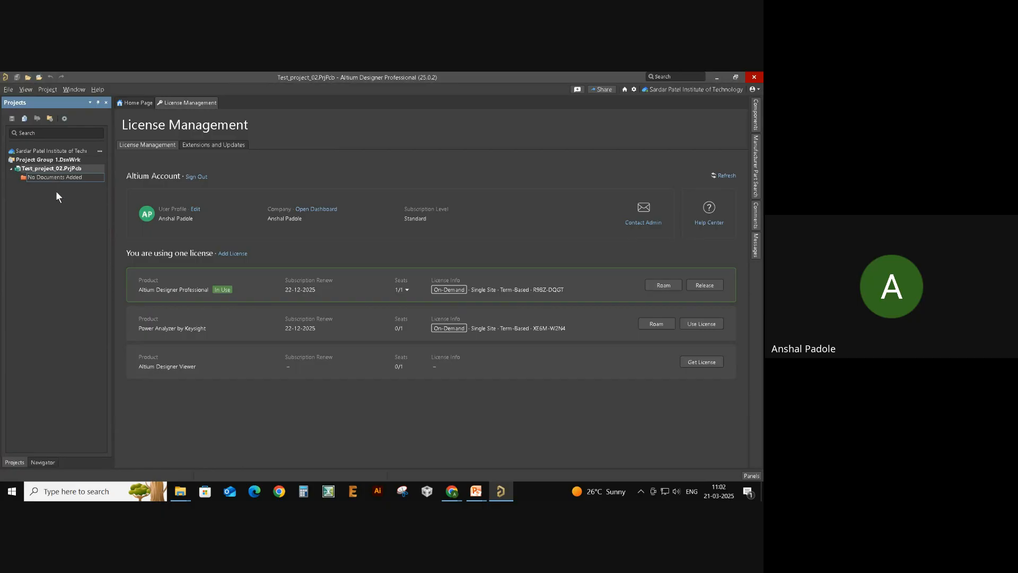
pyautogui.rightClick(31, 171)
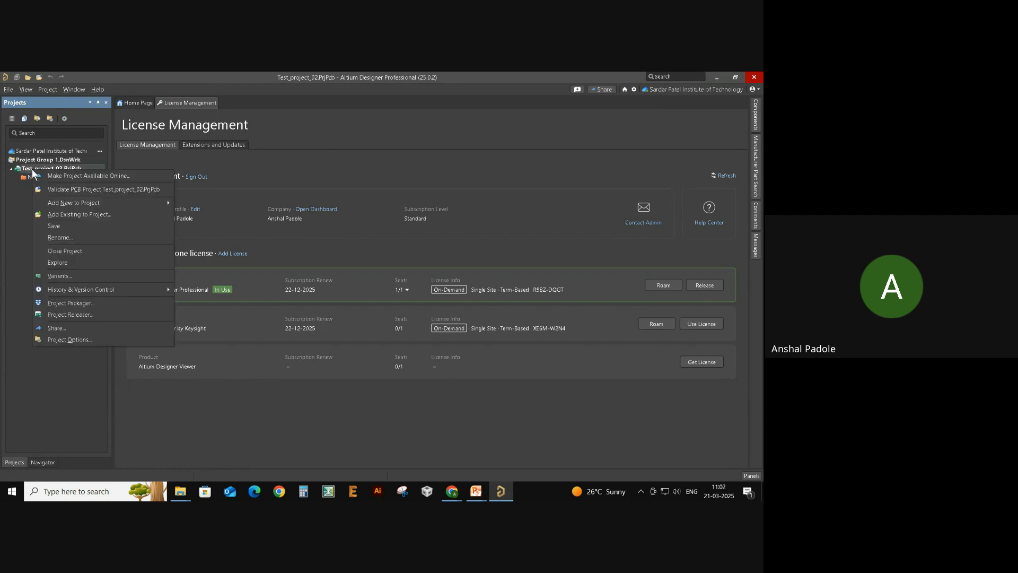
pyautogui.moveTo(81, 207)
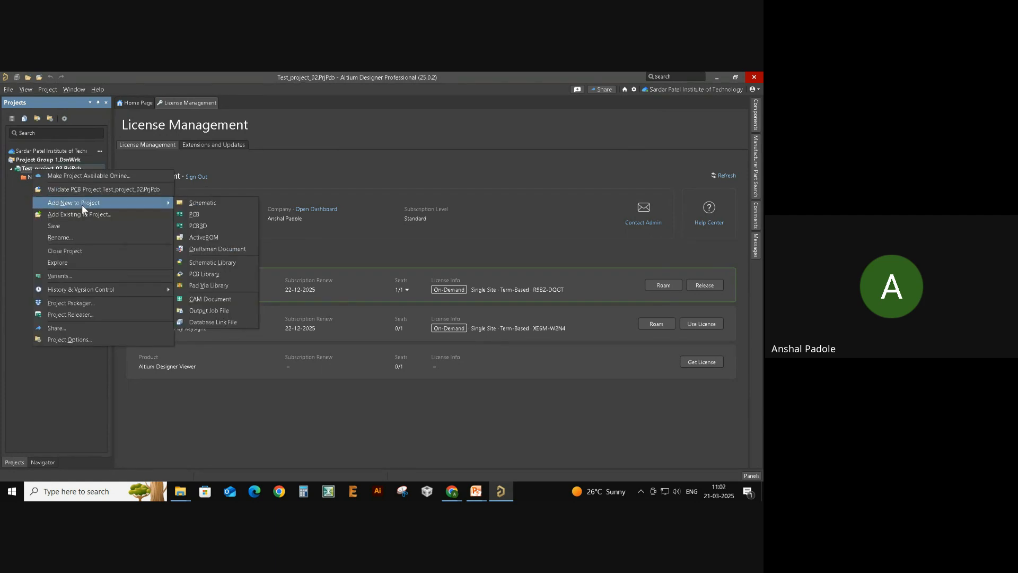
pyautogui.click(218, 207)
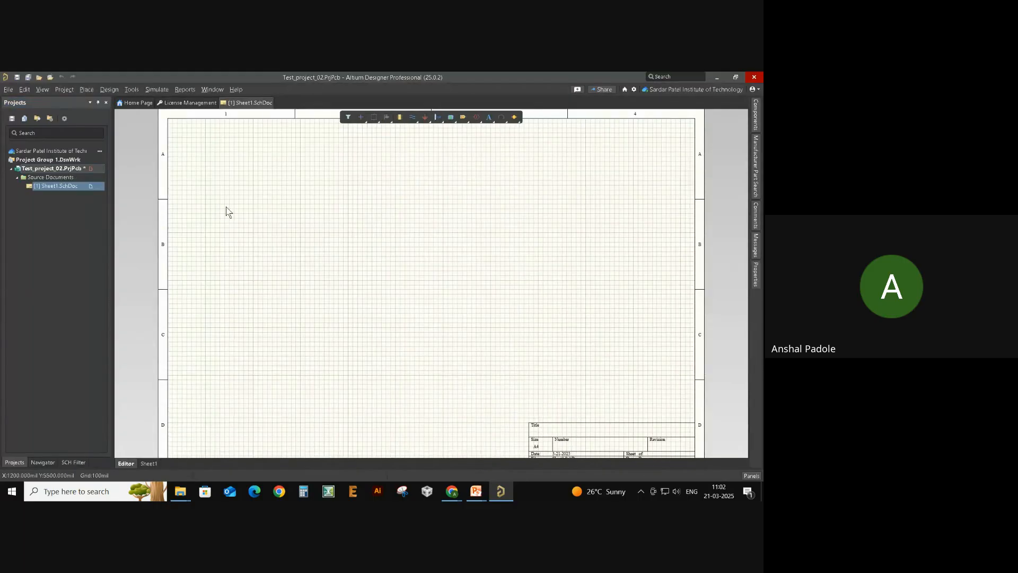
# - Fit the whole A4 sheet in view and show its document options: mils units, 100mil grid
pyautogui.keyDown('ctrl'); pyautogui.scroll(-2, 421, 241); pyautogui.keyUp('ctrl')
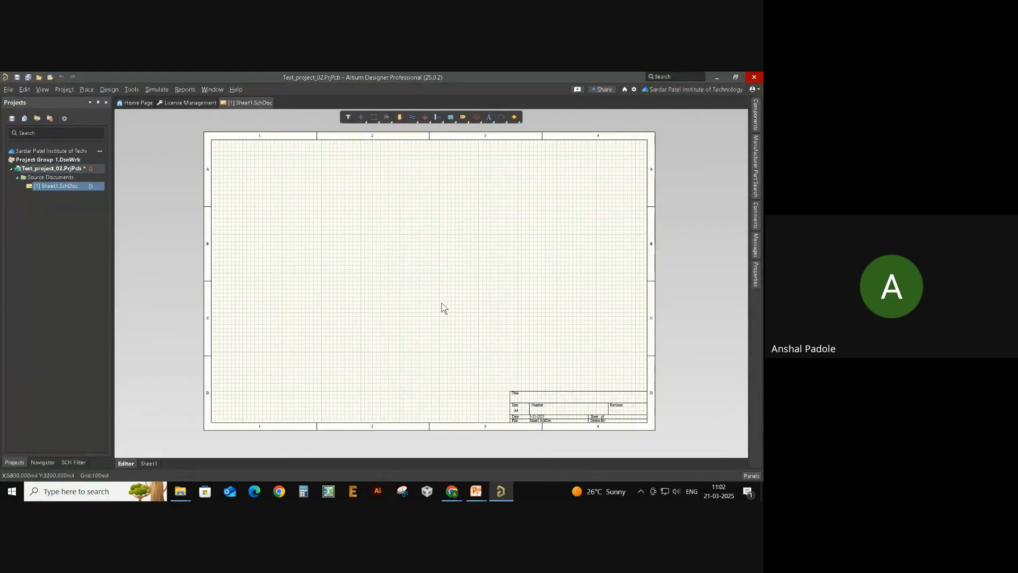
pyautogui.keyDown('ctrl'); pyautogui.scroll(1, 440, 313); pyautogui.keyUp('ctrl')
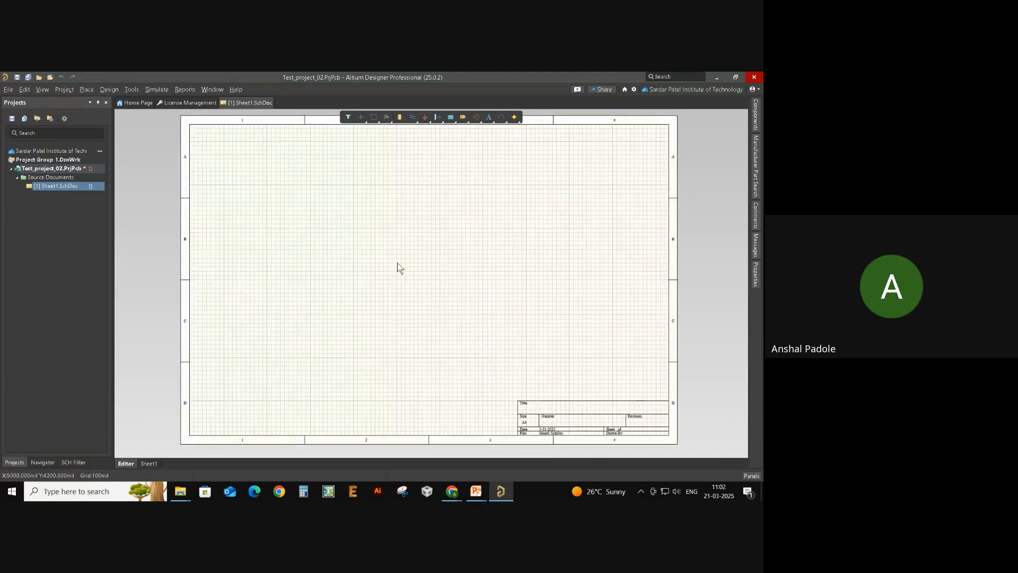
pyautogui.moveTo(398, 268); pyautogui.dragTo(379, 272, button='right')
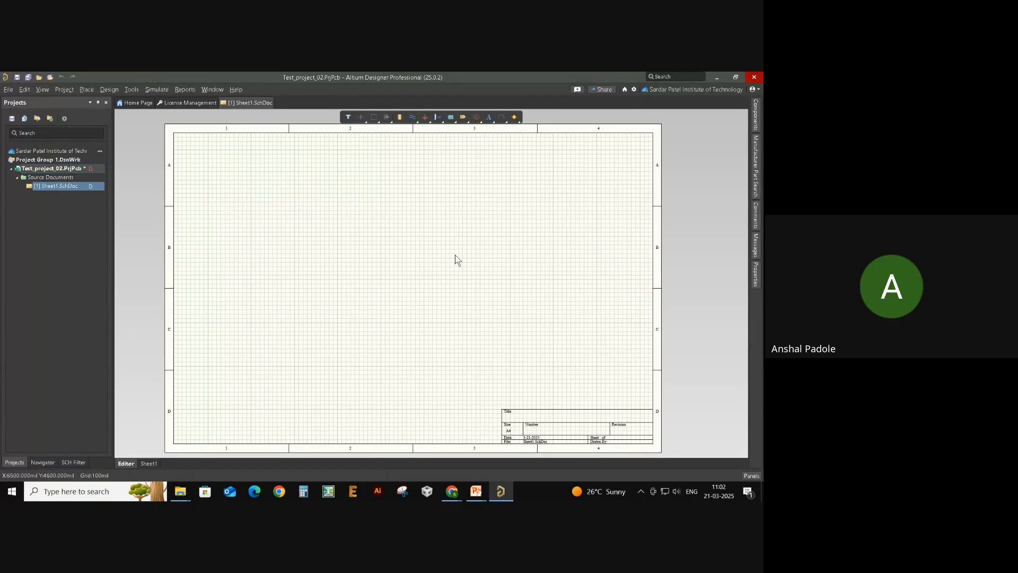
pyautogui.click(756, 274)
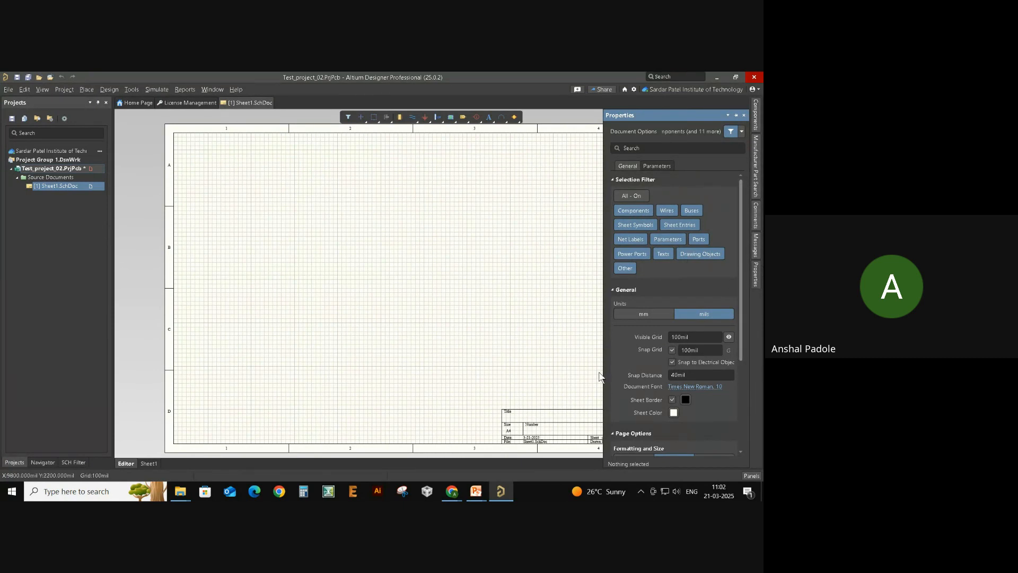
# - Close the document options, then briefly show and hide the Messages, Comments and Manufacturer Part Search panels
pyautogui.click(743, 115)
pyautogui.click(756, 246)
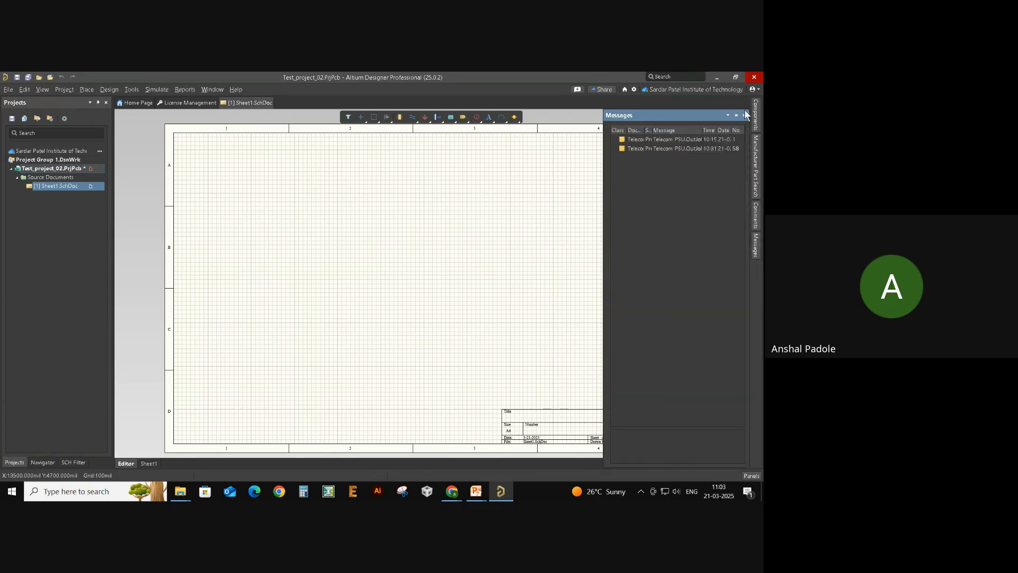
pyautogui.click(745, 112)
pyautogui.click(757, 214)
pyautogui.click(744, 116)
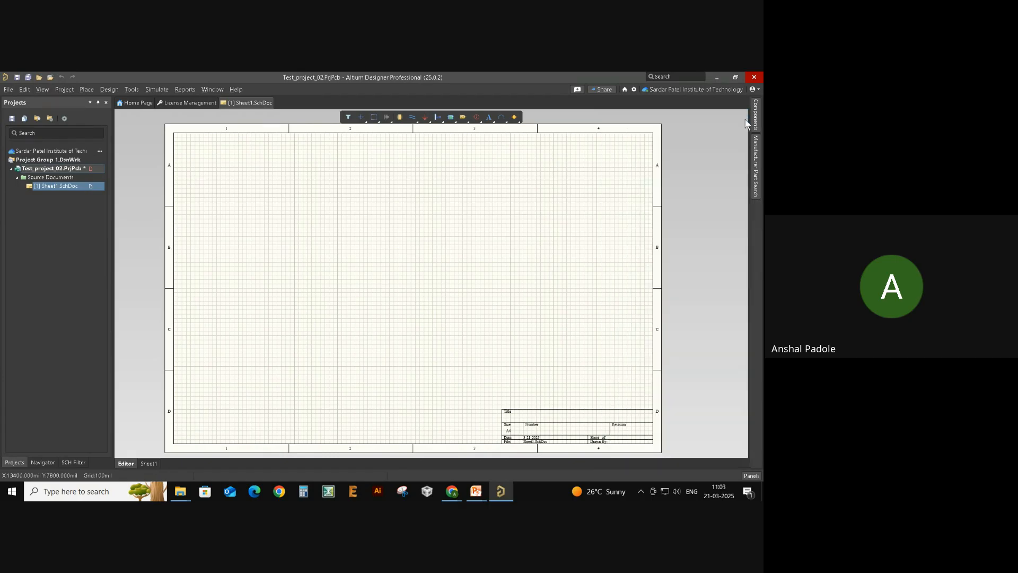
pyautogui.click(756, 164)
pyautogui.click(747, 115)
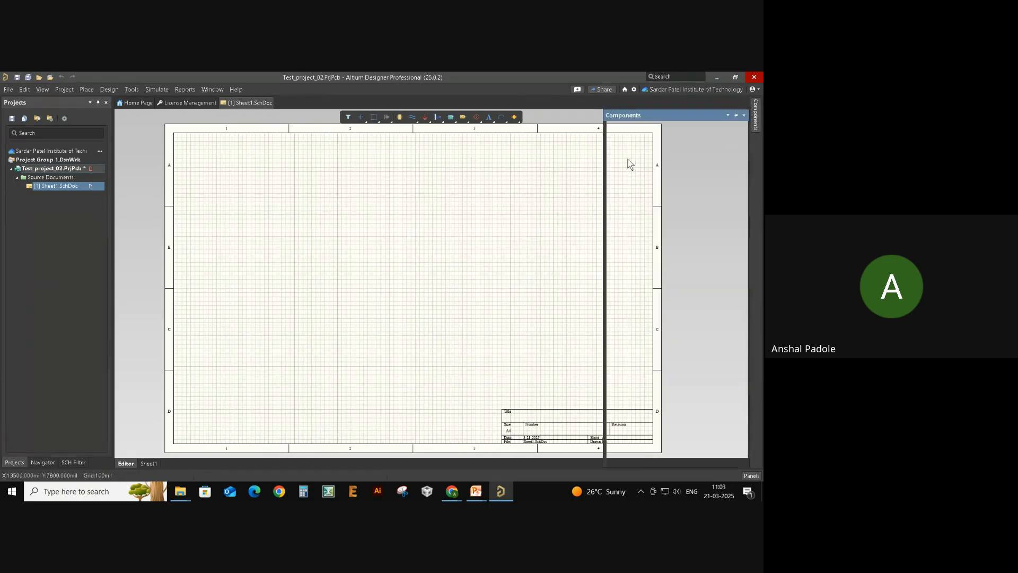
# - Hide the Components panel to widen the sheet, nudge the view, and bring up the panels list
pyautogui.click(744, 115)
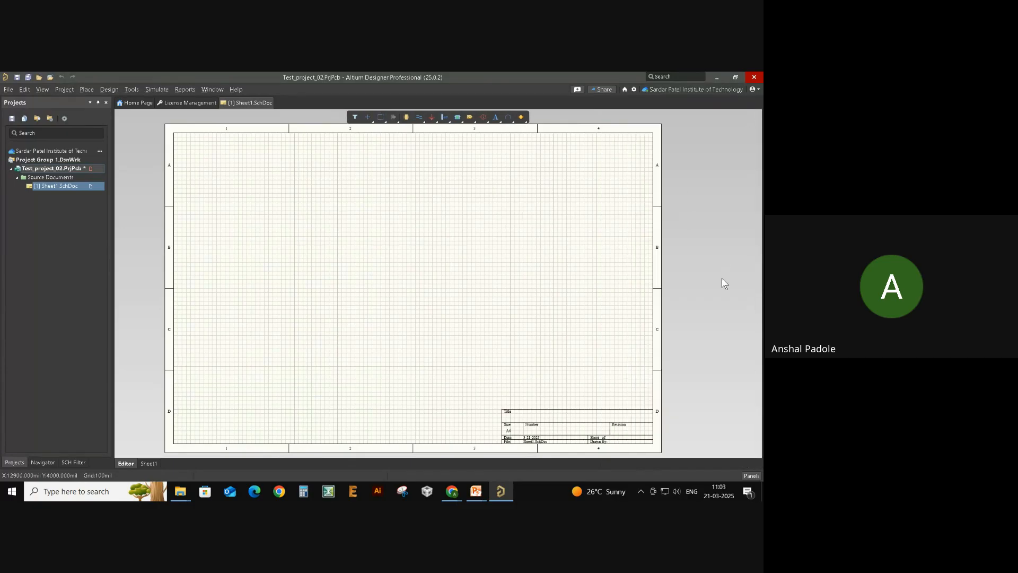
pyautogui.moveTo(672, 309)
pyautogui.mouseDown(button='right')
pyautogui.moveTo(680, 286)
pyautogui.moveTo(673, 321)
pyautogui.mouseUp(button='right')
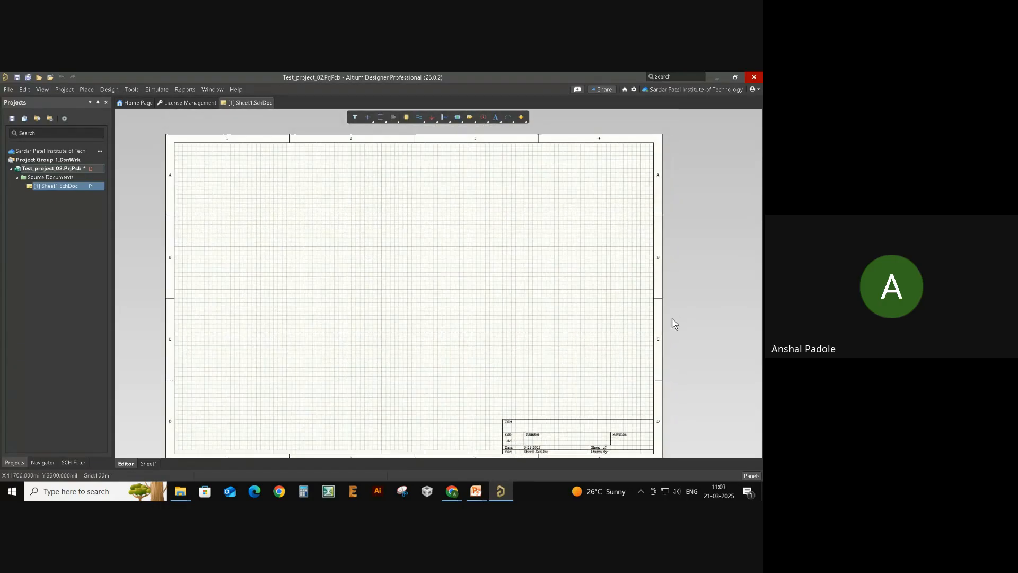
pyautogui.click(757, 476)
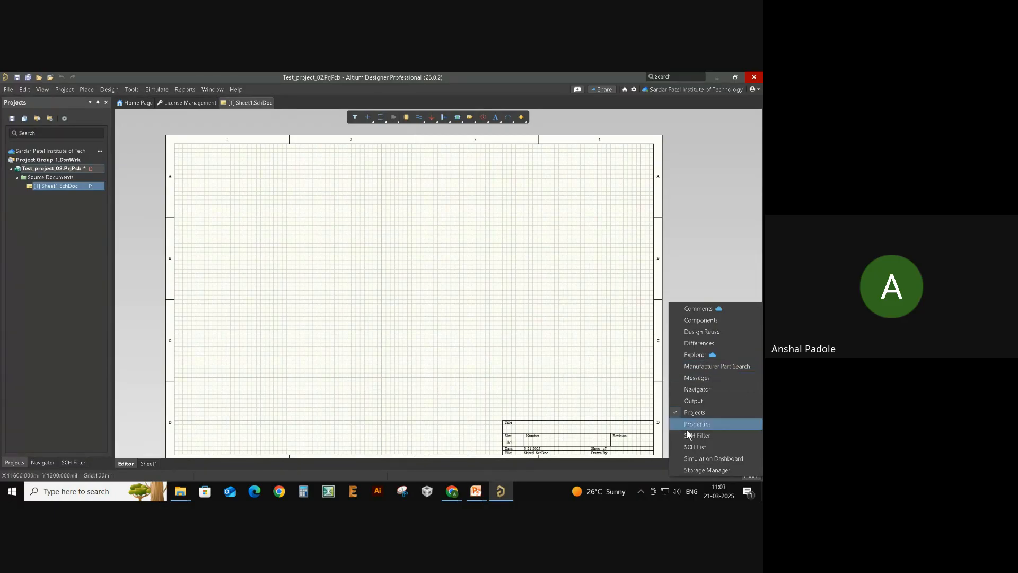
# - Show the Sheet1 Properties panel and pan the sheet up and to the left
pyautogui.click(743, 425)
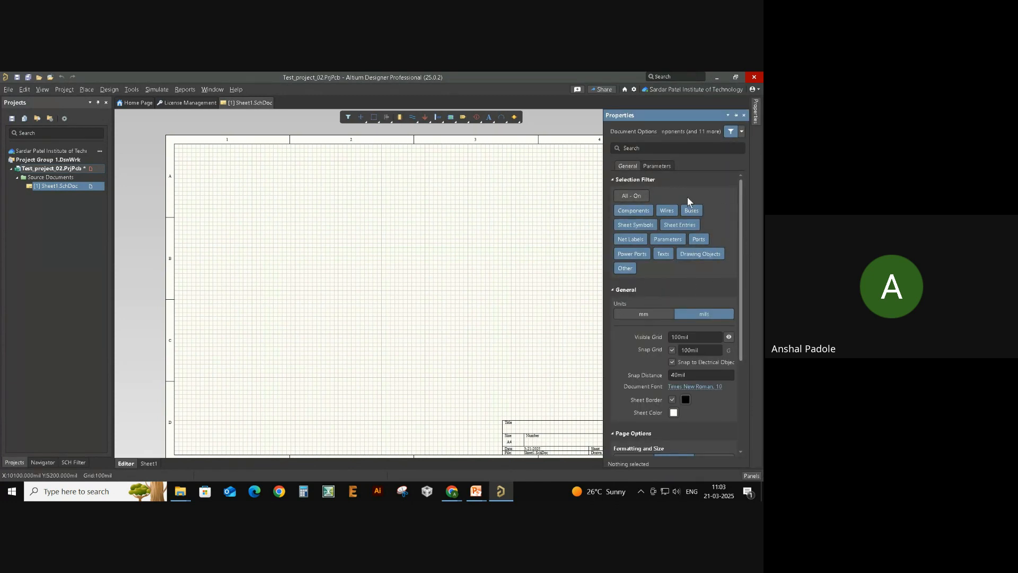
pyautogui.scroll(-3, 718, 273)
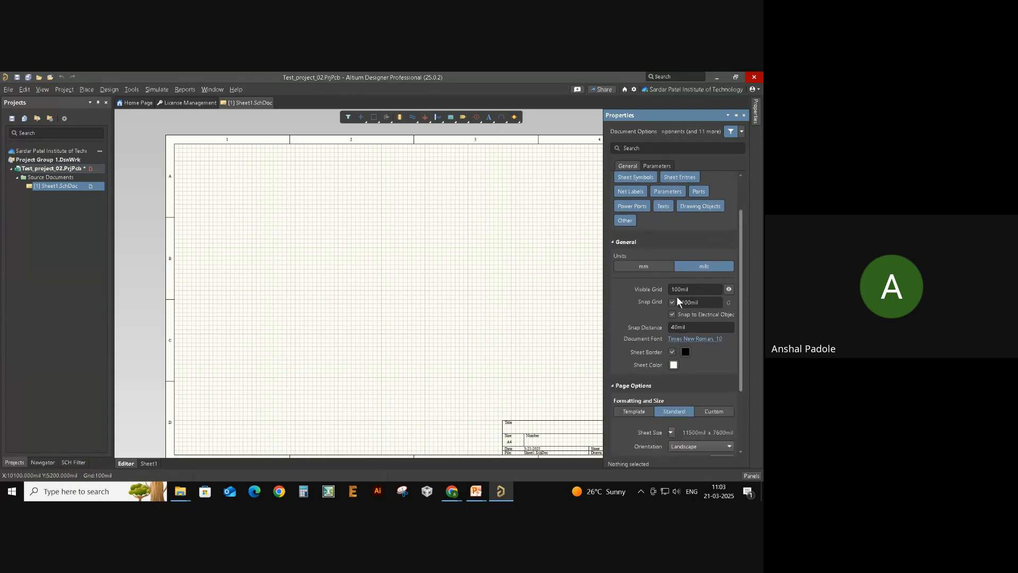
pyautogui.scroll(-1, 674, 324)
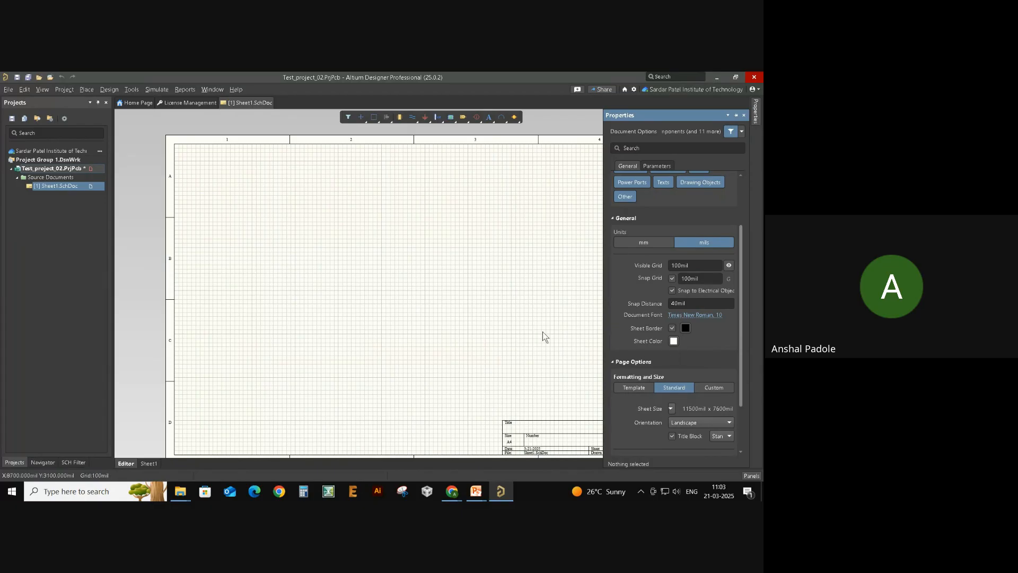
pyautogui.moveTo(421, 366); pyautogui.dragTo(373, 345, button='right')
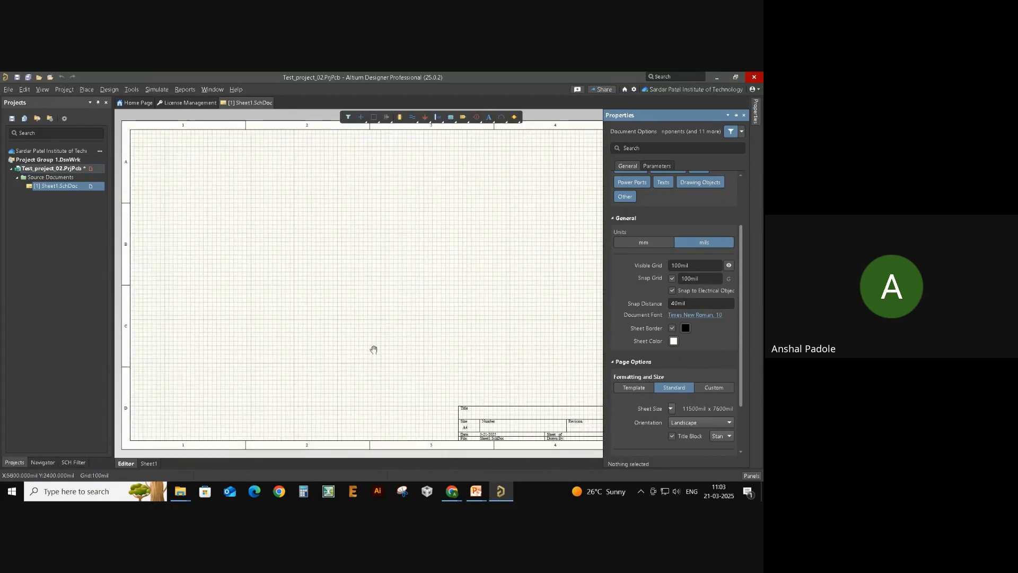
pyautogui.click(755, 122)
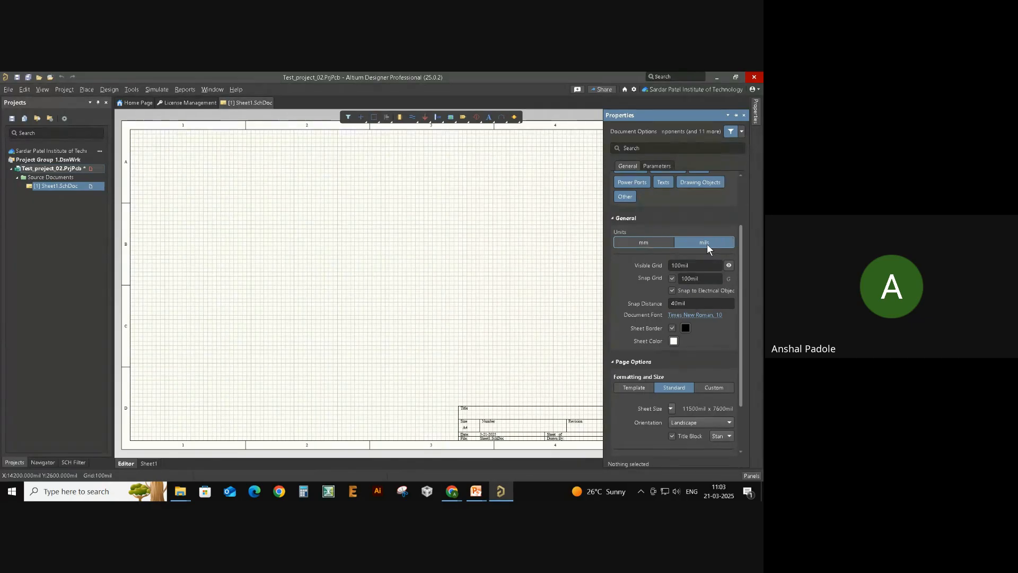
# - Toggle the document units between mm and mils several times, ending on mils
pyautogui.click(660, 240)
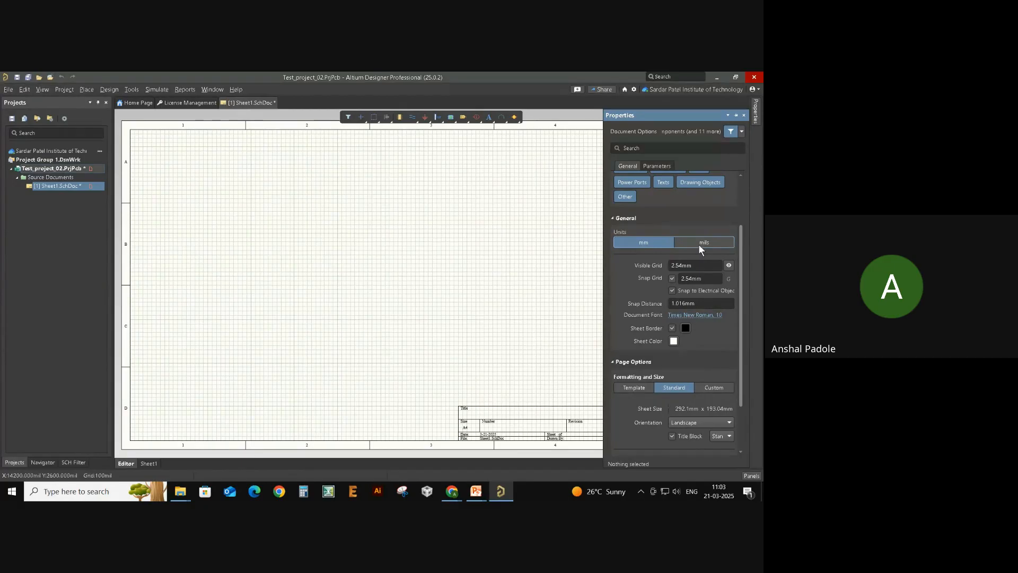
pyautogui.click(698, 244)
pyautogui.click(649, 244)
pyautogui.click(705, 243)
pyautogui.click(669, 242)
pyautogui.click(698, 244)
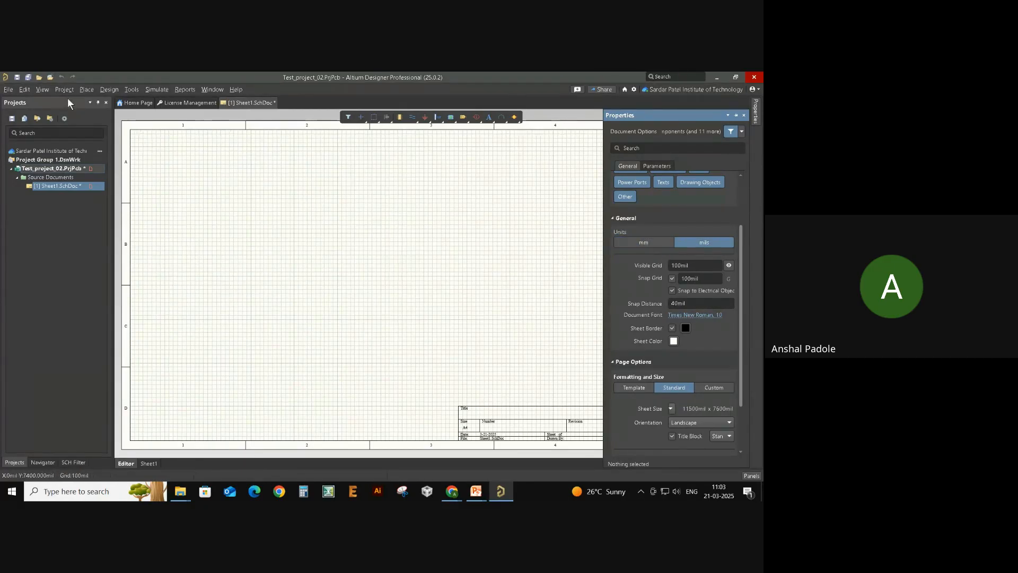
pyautogui.click(30, 88)
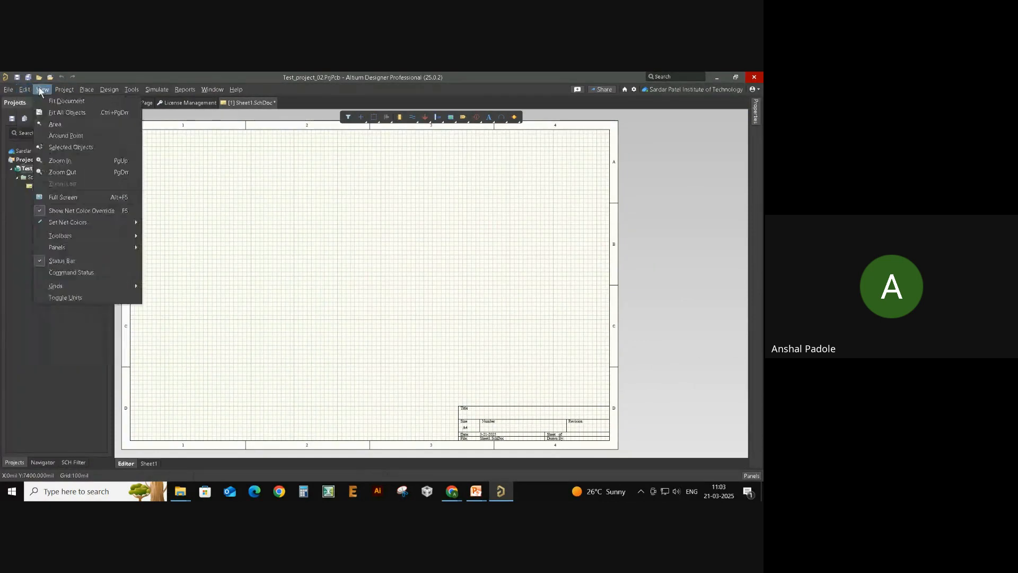
# - Apply View > Toggle Units for a 10mil snap grid, then reopen and dismiss the View menu
pyautogui.click(41, 90)
pyautogui.click(40, 90)
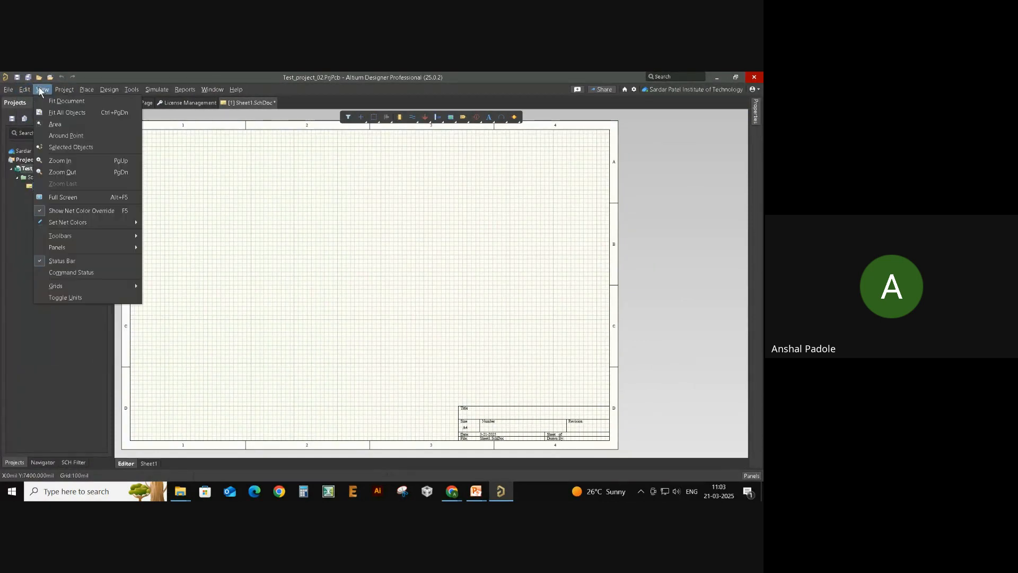
pyautogui.click(88, 297)
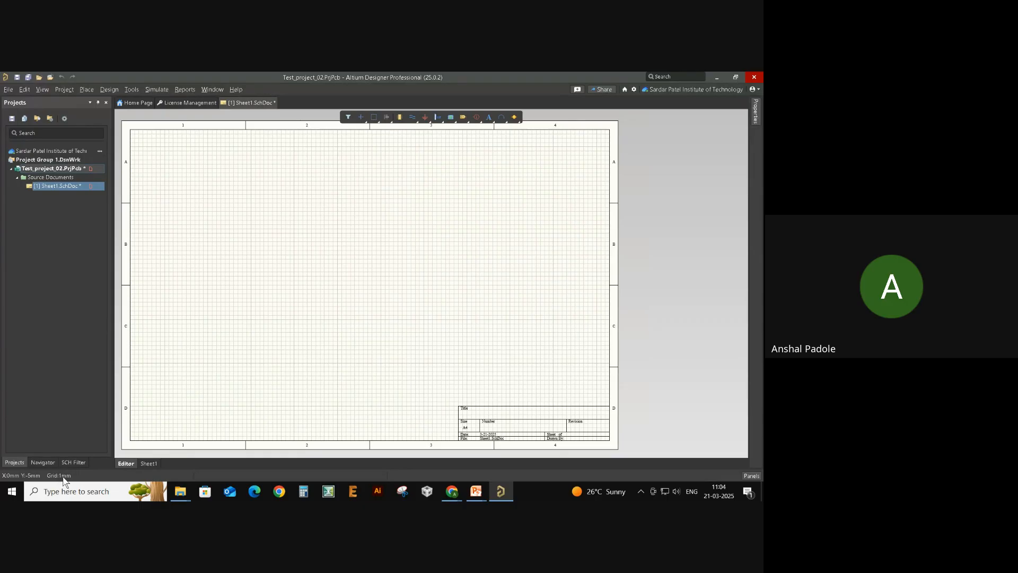
pyautogui.click(43, 89)
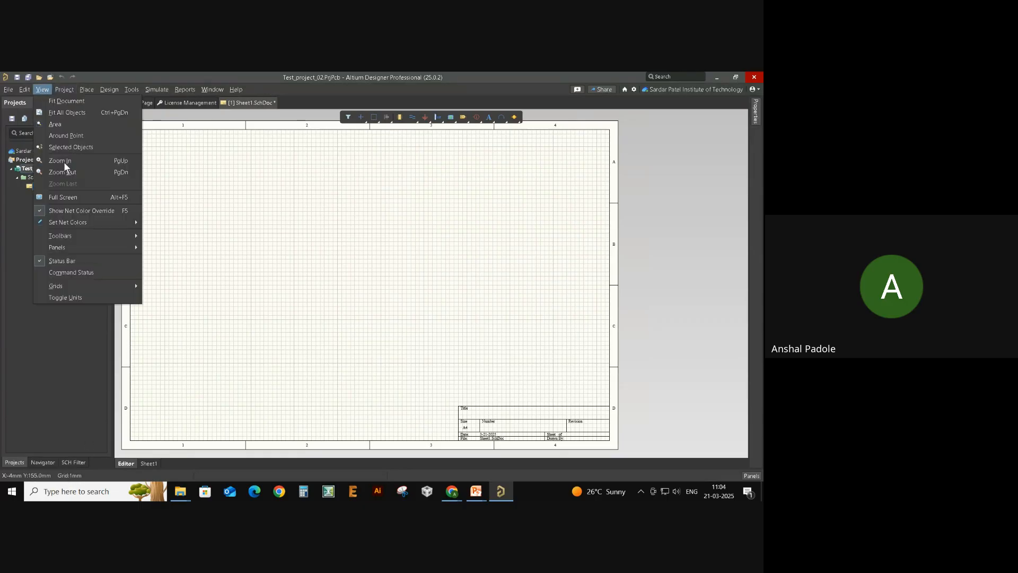
pyautogui.click(73, 299)
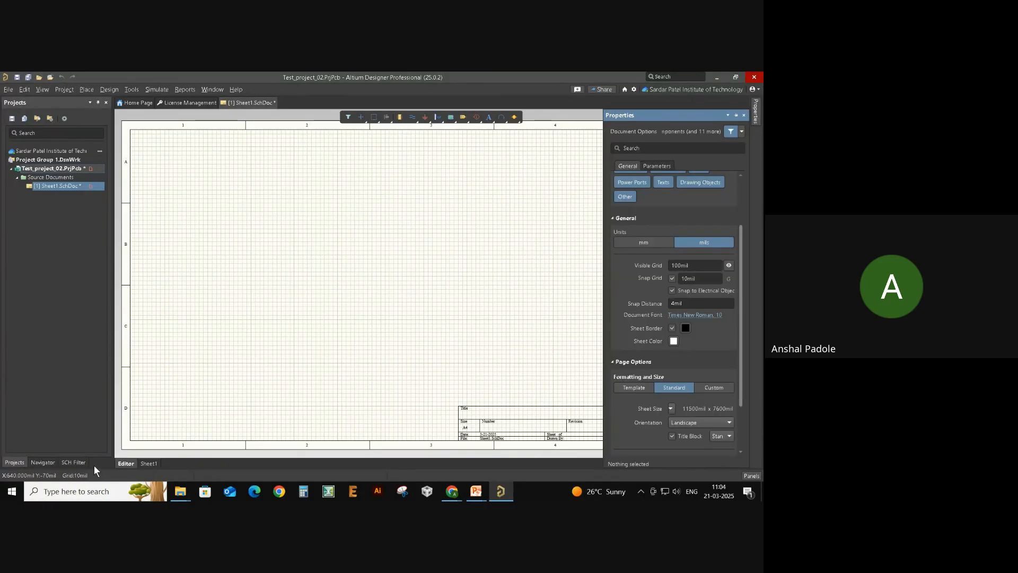
# - Keep Standard sheet formatting with the A4 sheet size
pyautogui.moveTo(763, 124)
pyautogui.scroll(-3, 642, 276)
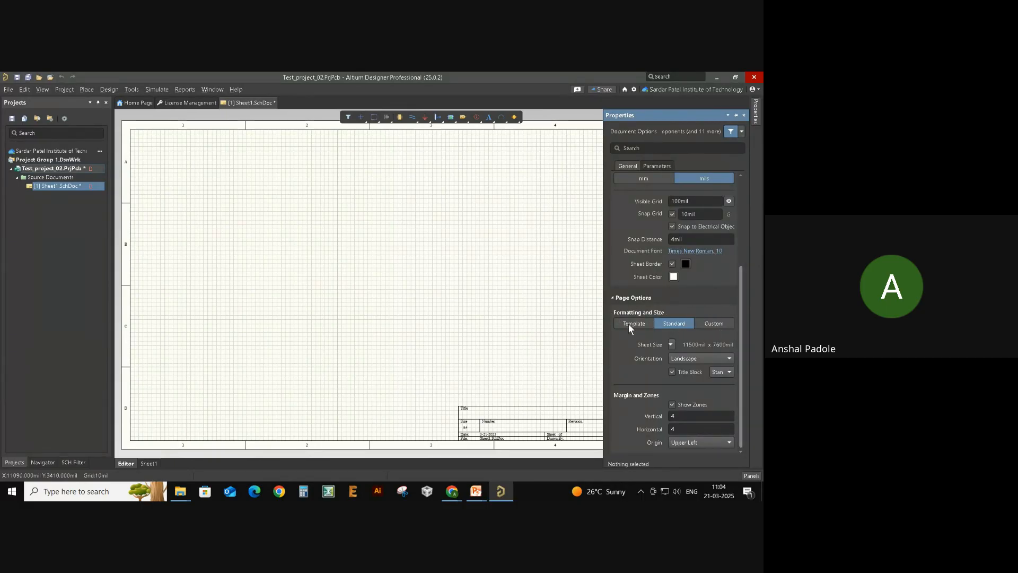
pyautogui.click(675, 325)
pyautogui.click(671, 345)
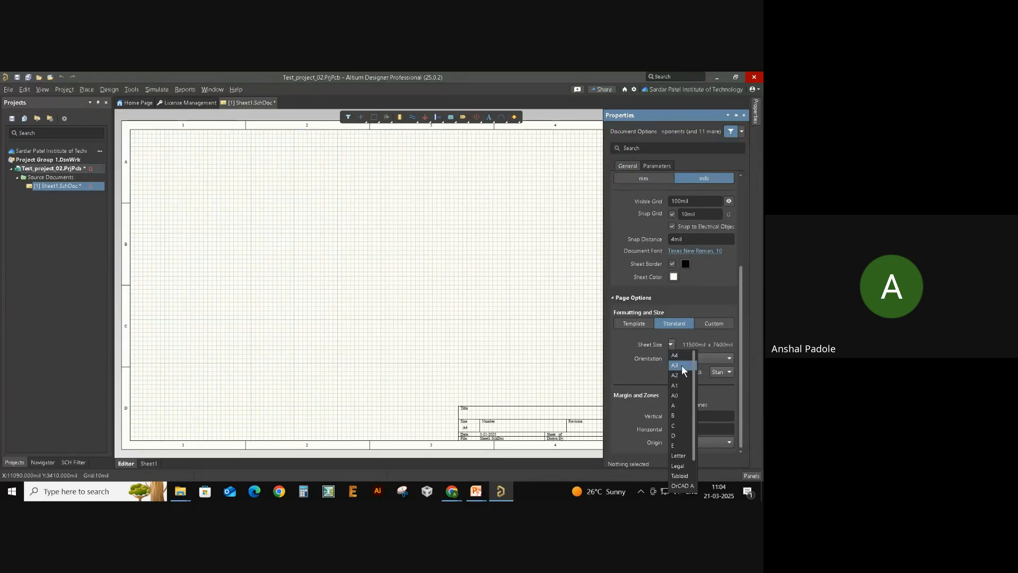
pyautogui.click(673, 355)
pyautogui.keyDown('ctrl'); pyautogui.scroll(-2, 405, 310); pyautogui.keyUp('ctrl')
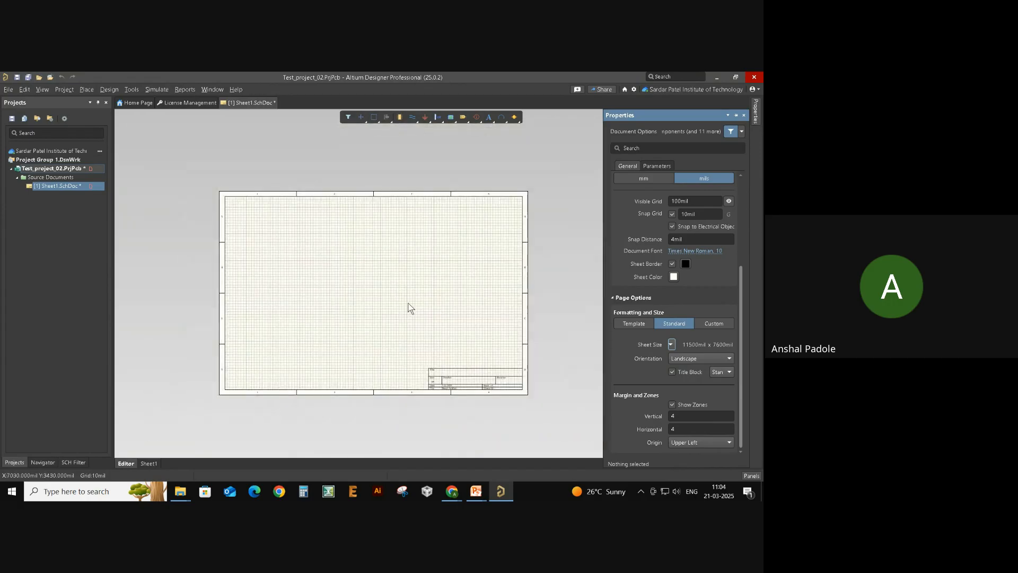
# - Change the sheet size to A3
pyautogui.click(671, 344)
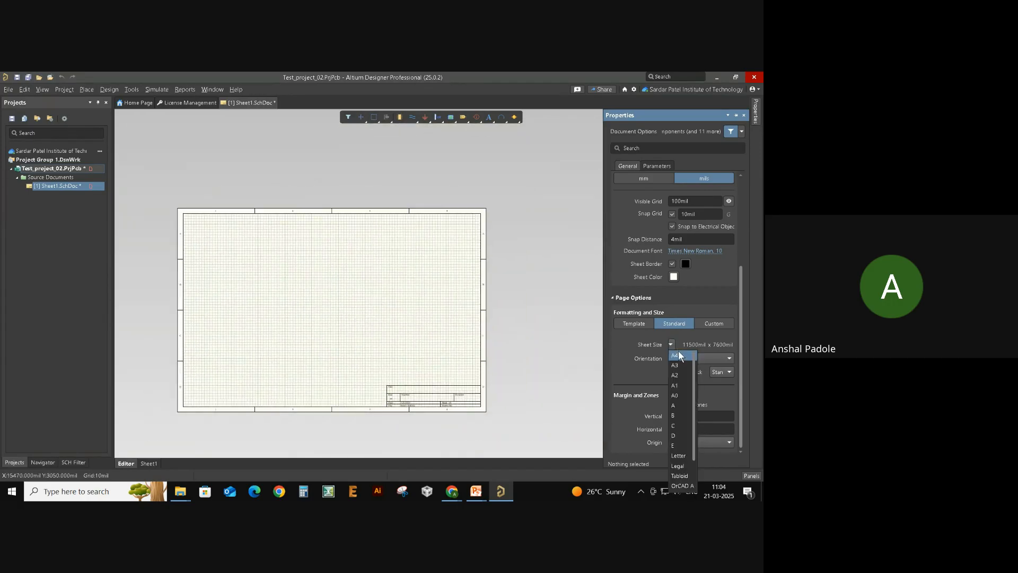
pyautogui.click(678, 364)
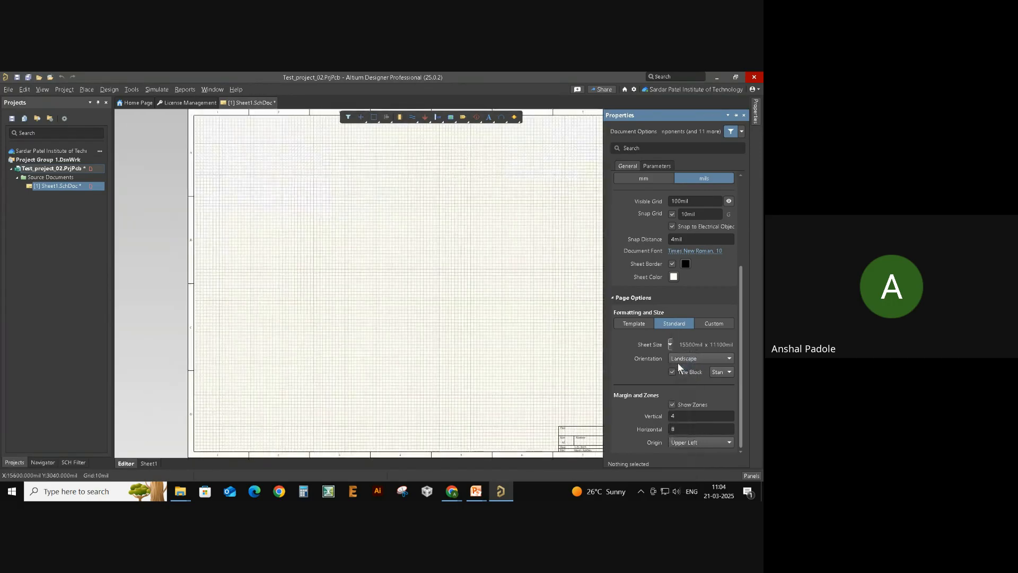
pyautogui.keyDown('ctrl'); pyautogui.scroll(-2, 424, 299); pyautogui.keyUp('ctrl')
pyautogui.keyDown('ctrl'); pyautogui.scroll(-3, 334, 282); pyautogui.keyUp('ctrl')
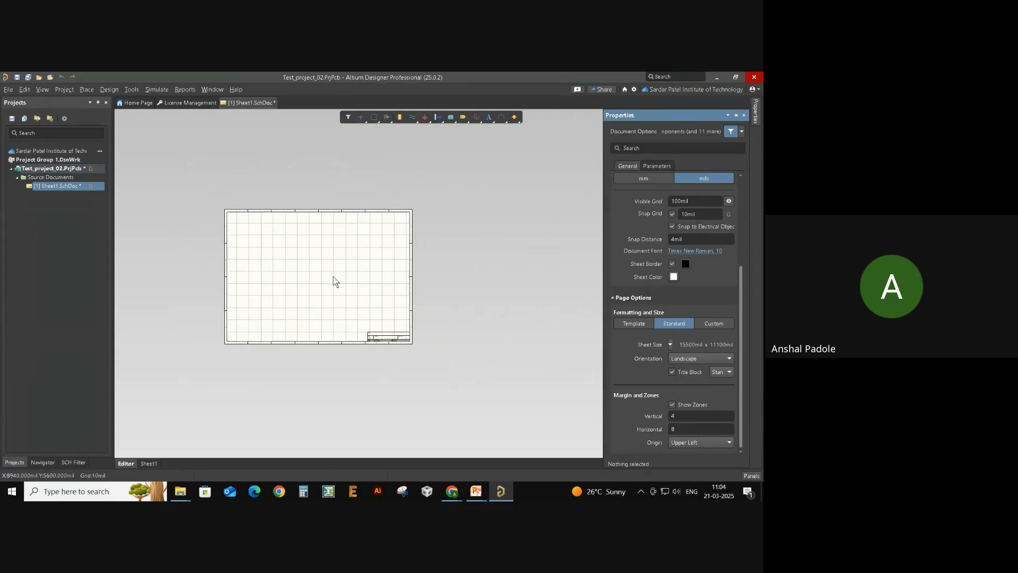
pyautogui.click(755, 103)
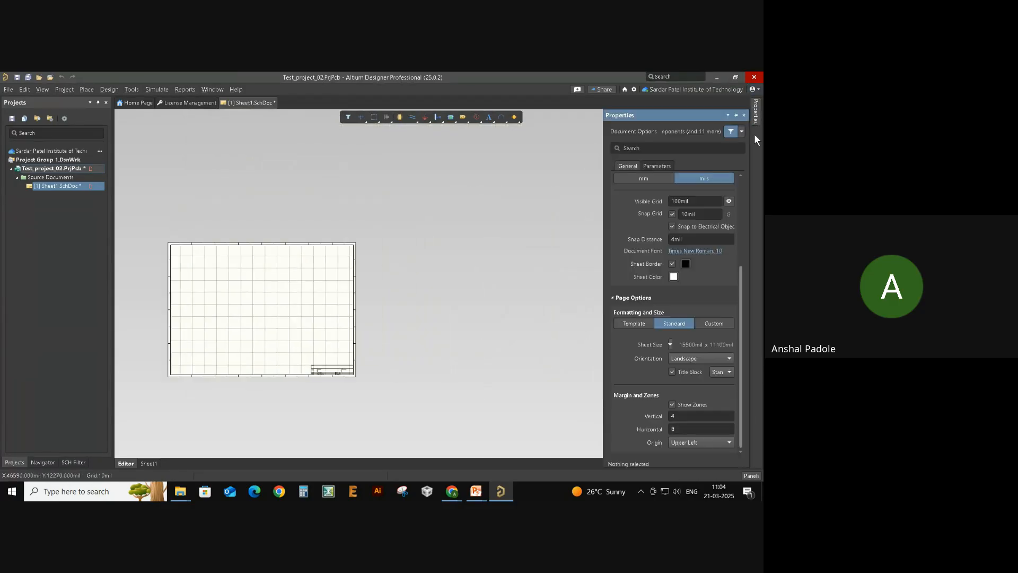
# - Change the sheet size to A0 (1132.84mm x 800.1mm) and switch document units to millimetres
pyautogui.click(671, 345)
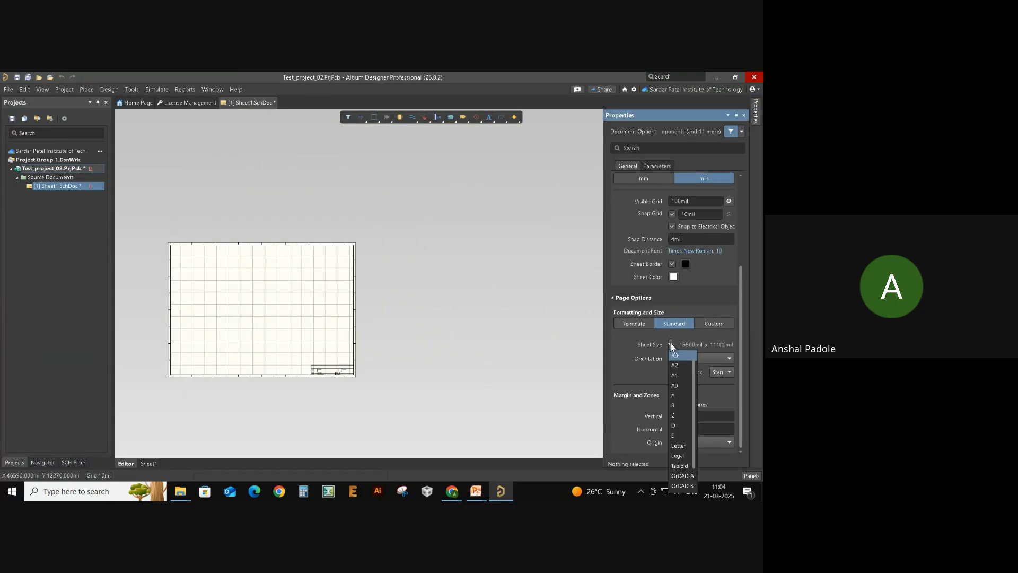
pyautogui.click(682, 387)
pyautogui.keyDown('ctrl'); pyautogui.scroll(-2, 445, 320); pyautogui.keyUp('ctrl')
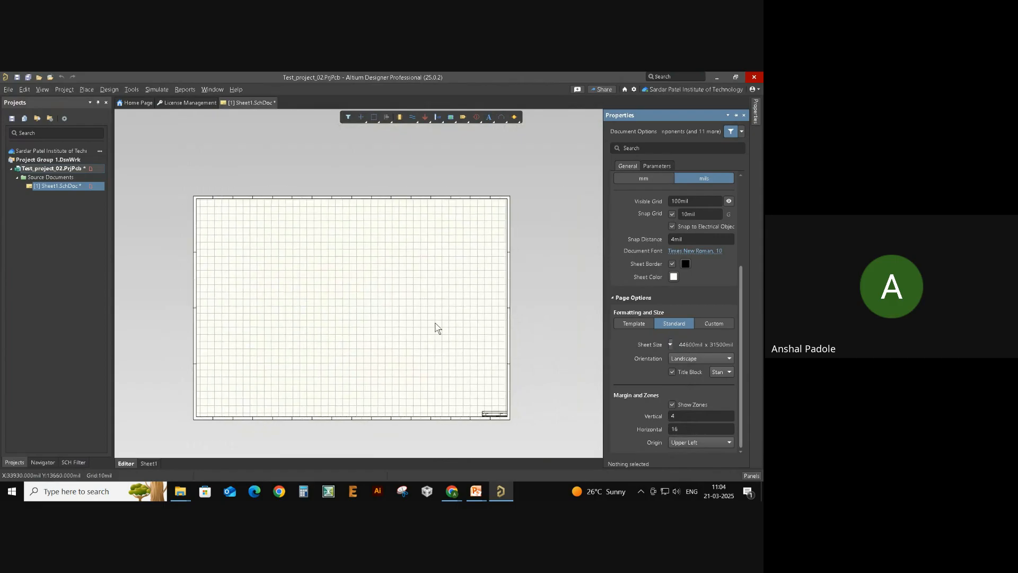
pyautogui.keyDown('ctrl'); pyautogui.scroll(2, 435, 326); pyautogui.keyUp('ctrl')
pyautogui.keyDown('ctrl'); pyautogui.scroll(-1, 434, 329); pyautogui.keyUp('ctrl')
pyautogui.moveTo(304, 292); pyautogui.dragTo(368, 266, button='right')
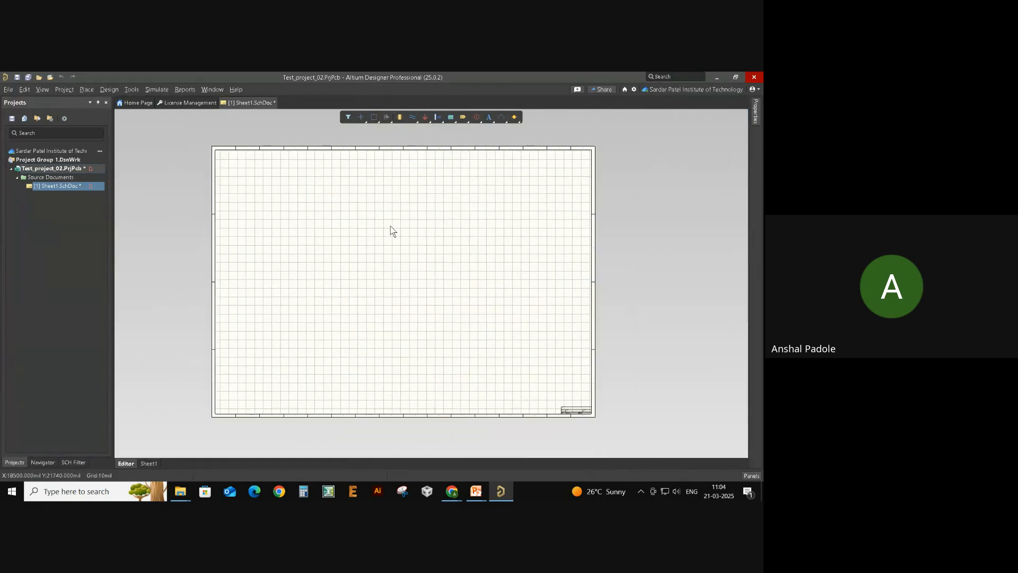
pyautogui.keyDown('ctrl'); pyautogui.scroll(2, 460, 295); pyautogui.keyUp('ctrl')
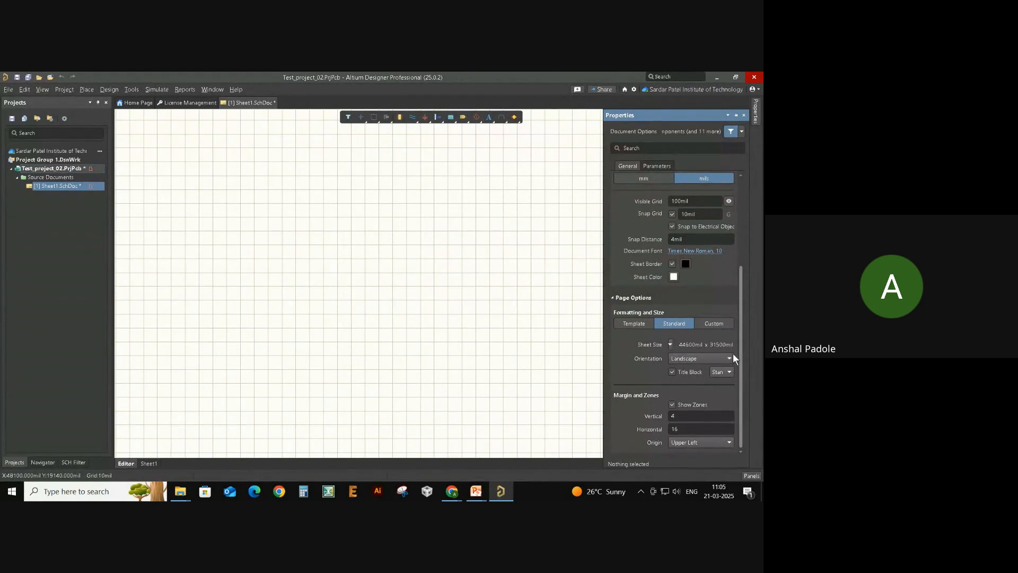
pyautogui.click(647, 178)
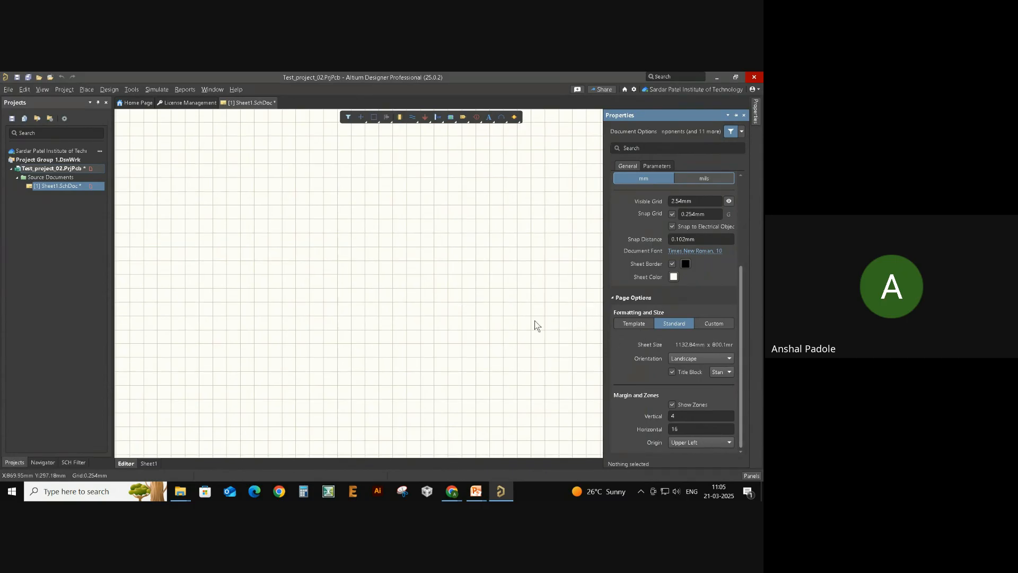
pyautogui.click(728, 324)
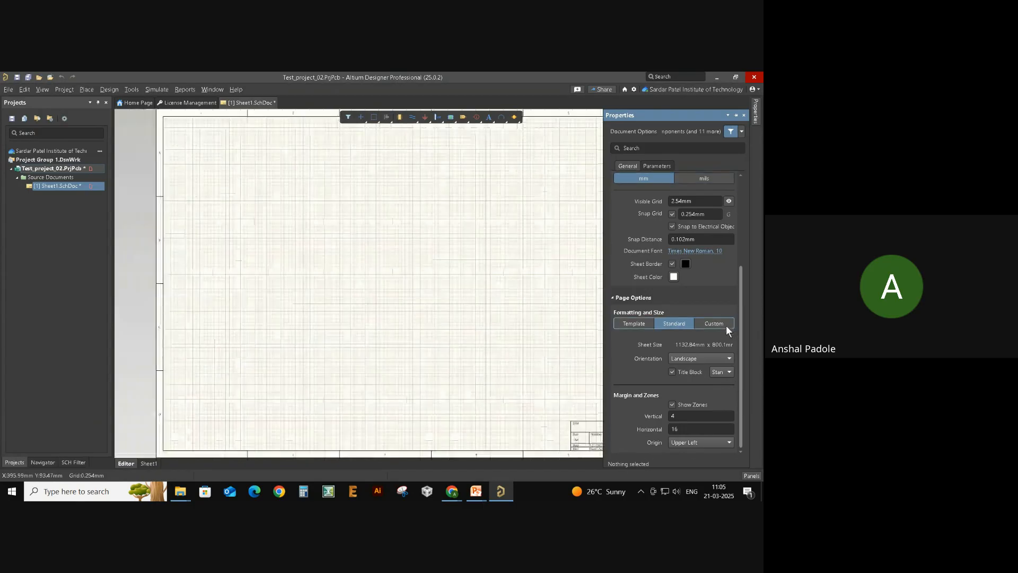
# - Set the custom sheet size to 200mm wide and 250mm high
pyautogui.click(680, 343)
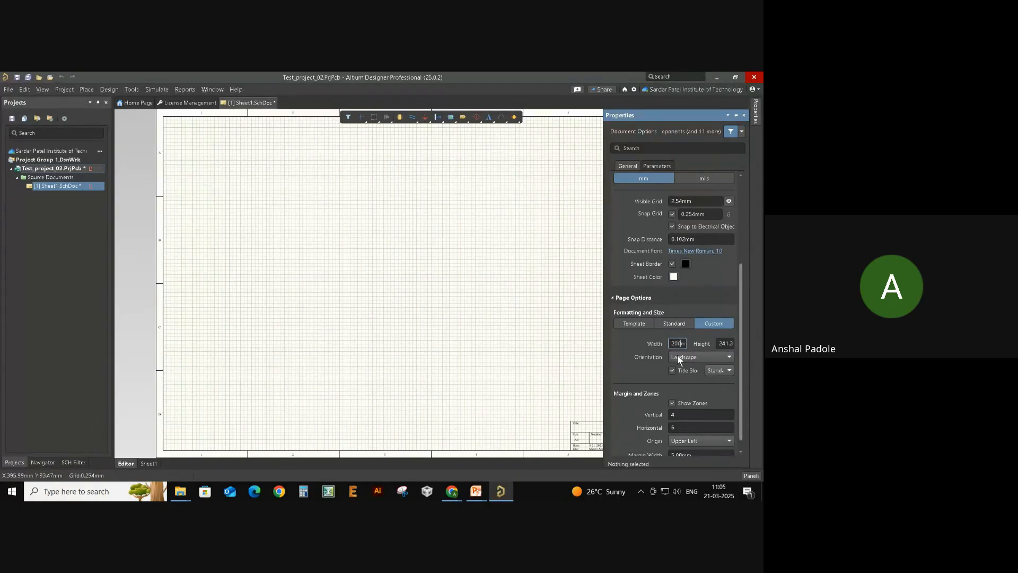
pyautogui.press('Tab')
pyautogui.press('Home')
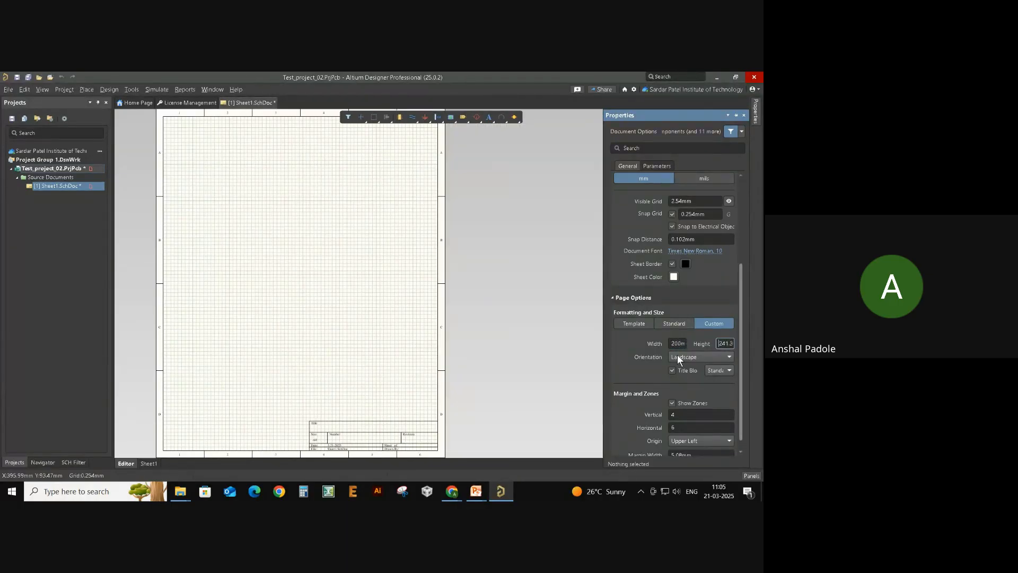
pyautogui.press('Delete')
pyautogui.press('Delete')
pyautogui.press('Delete')
pyautogui.press('Delete')
pyautogui.press('Delete')
pyautogui.write('250')
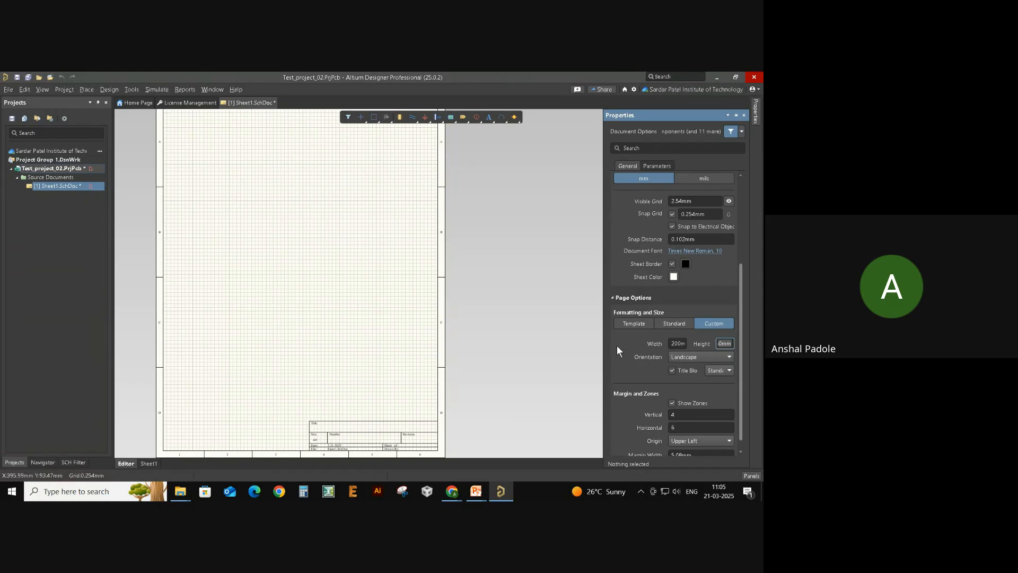
# - Reopen Page Options and switch the sheet back to a Standard size
pyautogui.click(482, 318)
pyautogui.keyDown('ctrl'); pyautogui.scroll(-5, 483, 319); pyautogui.keyUp('ctrl')
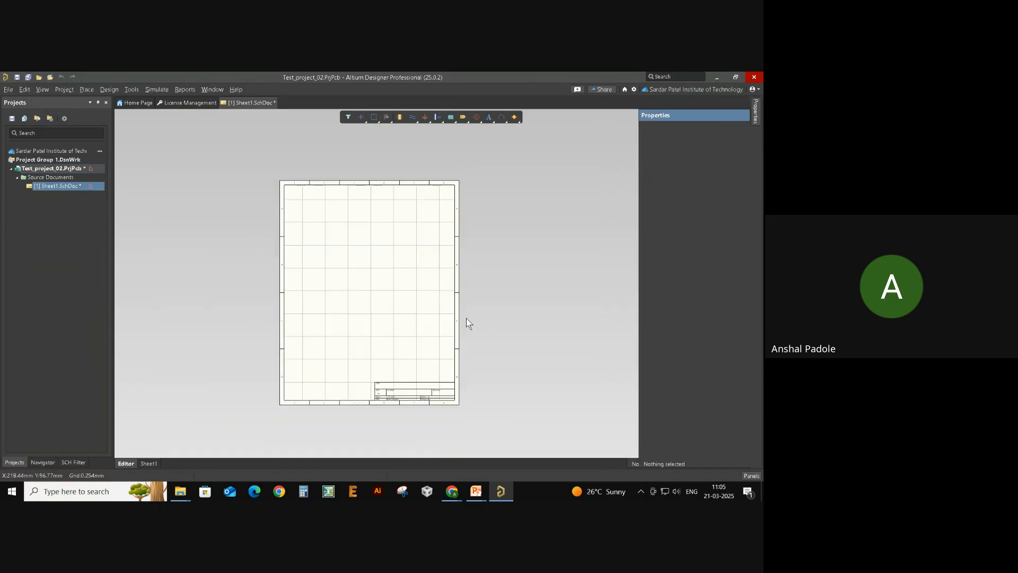
pyautogui.keyDown('ctrl'); pyautogui.scroll(4, 352, 288); pyautogui.keyUp('ctrl')
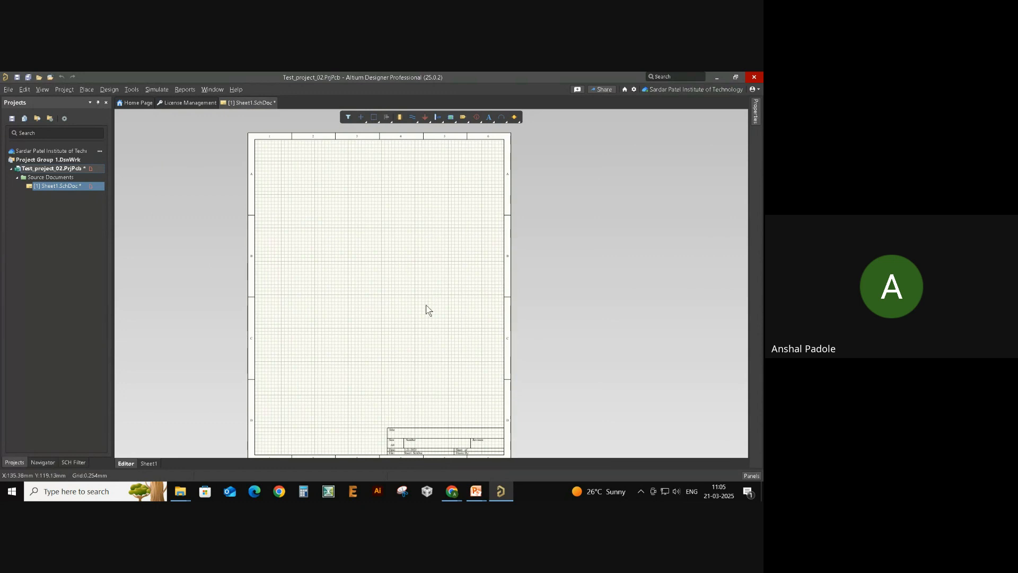
pyautogui.scroll(-1, 448, 320)
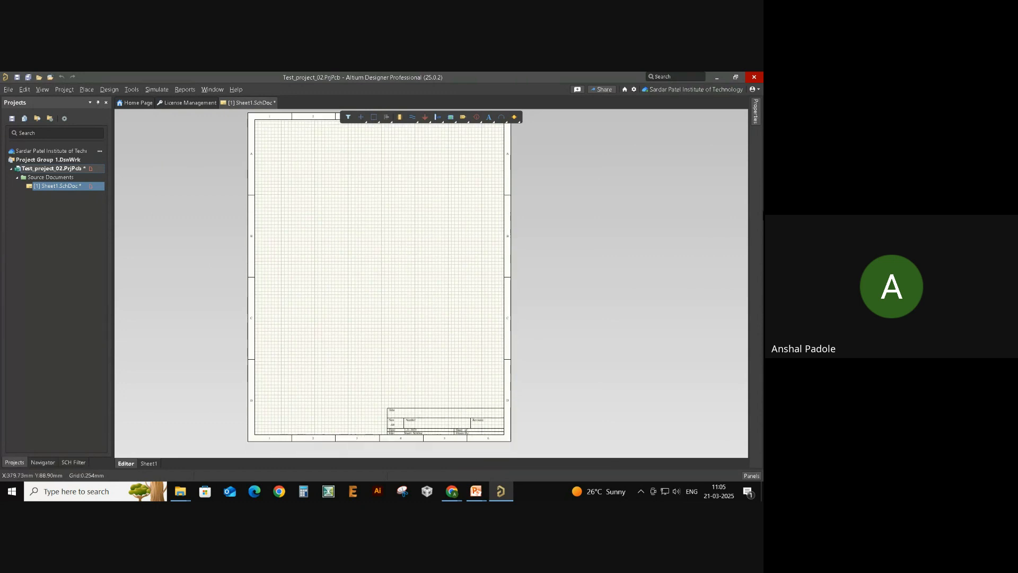
pyautogui.click(755, 114)
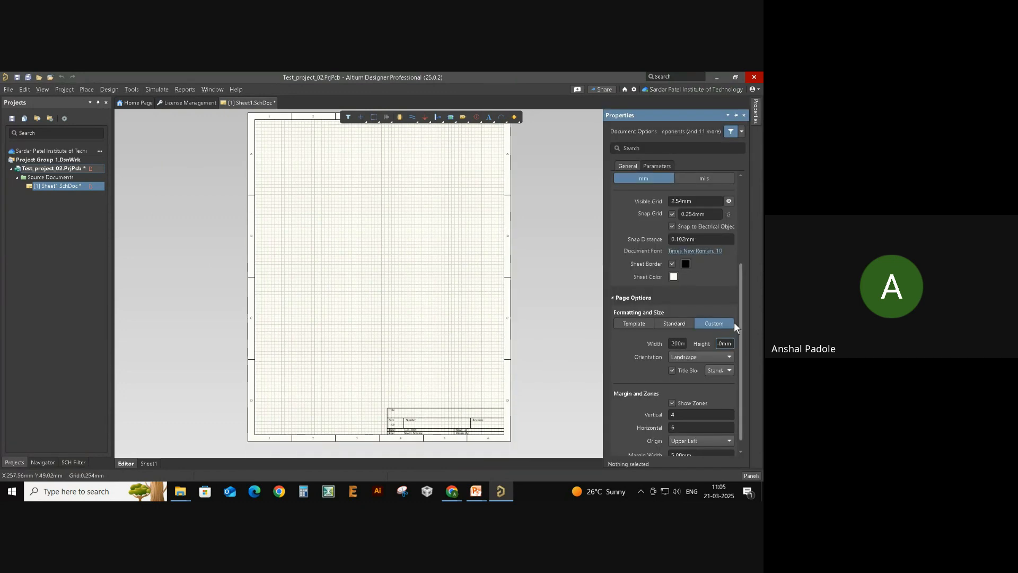
pyautogui.click(673, 322)
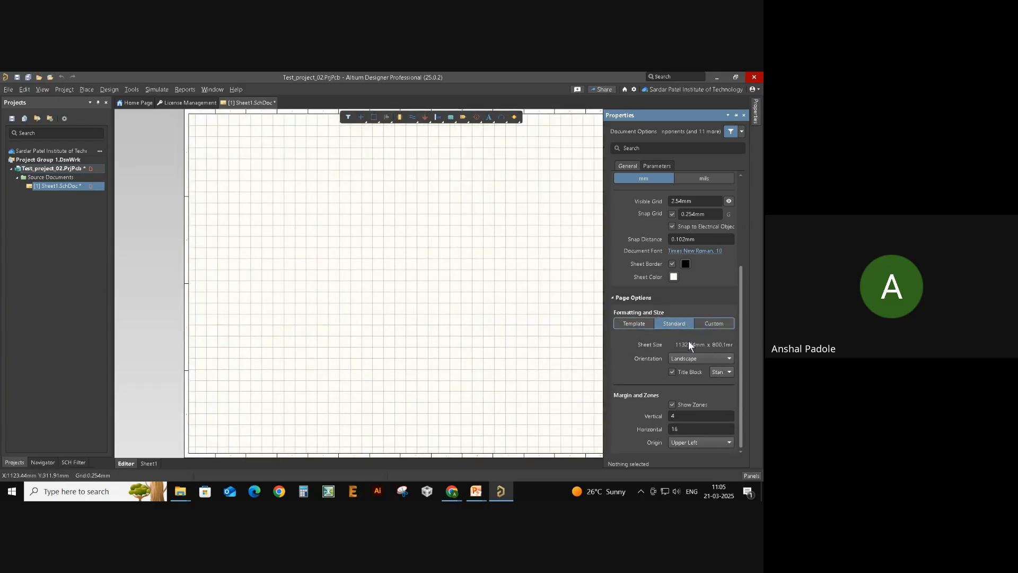
# - Try Template formatting, return to Standard, and toggle Show Zones off and back on
pyautogui.click(635, 323)
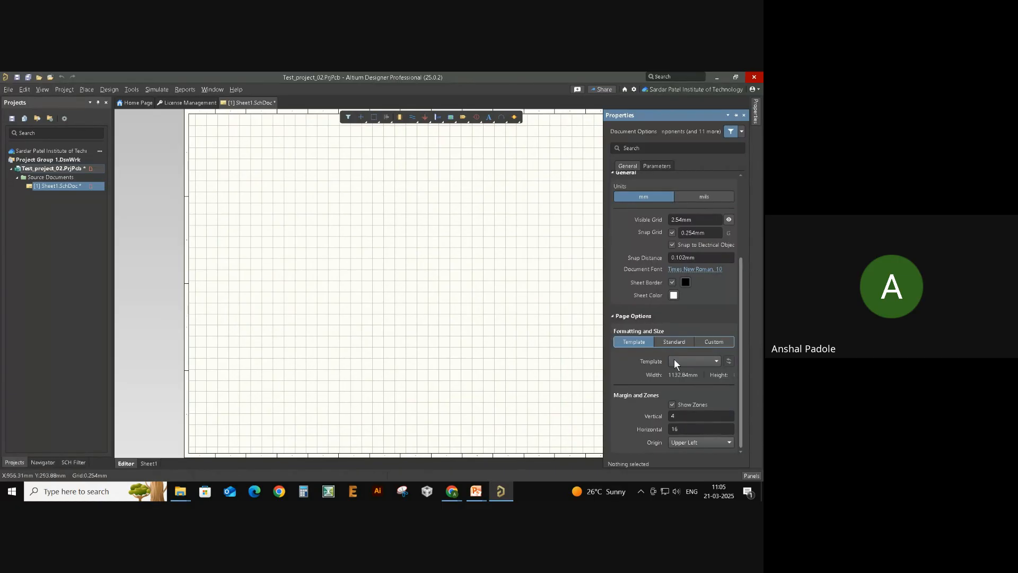
pyautogui.click(672, 343)
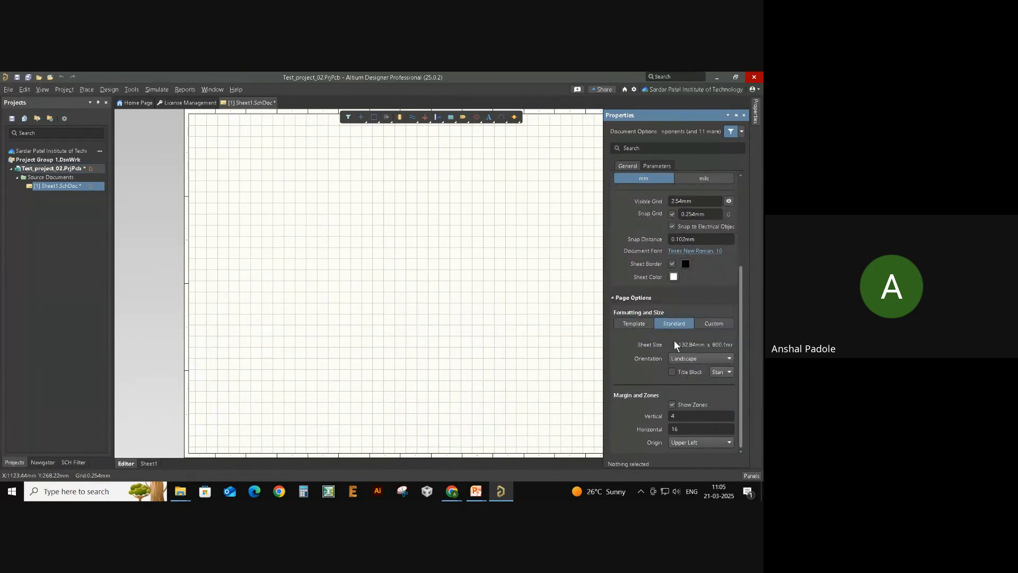
pyautogui.keyDown('ctrl'); pyautogui.scroll(-2, 369, 261); pyautogui.keyUp('ctrl')
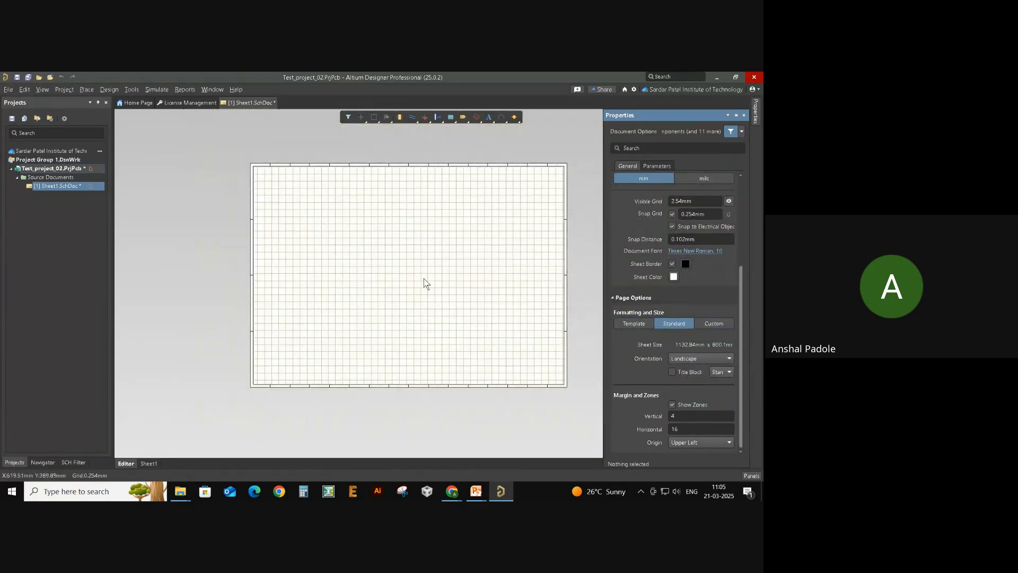
pyautogui.moveTo(424, 279); pyautogui.dragTo(386, 287, button='right')
pyautogui.keyDown('ctrl'); pyautogui.scroll(1, 386, 286); pyautogui.keyUp('ctrl')
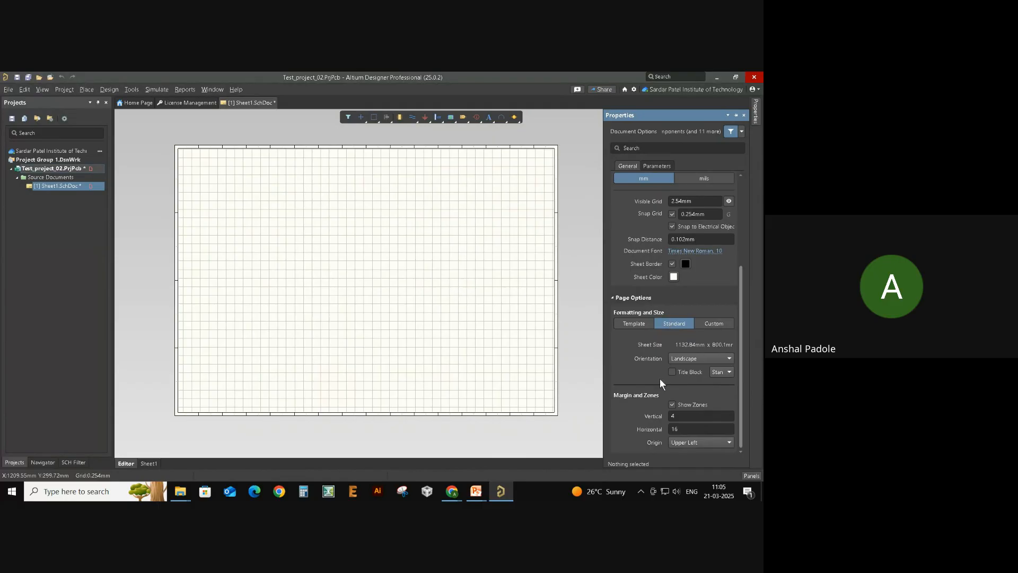
pyautogui.click(694, 404)
pyautogui.click(693, 404)
# - Close the document options and pan and zoom until the sheet's left border is visible
pyautogui.click(535, 317)
pyautogui.moveTo(444, 304); pyautogui.dragTo(489, 320, button='right')
pyautogui.keyDown('ctrl'); pyautogui.scroll(1, 489, 320); pyautogui.keyUp('ctrl')
pyautogui.moveTo(533, 350); pyautogui.dragTo(509, 319, button='right')
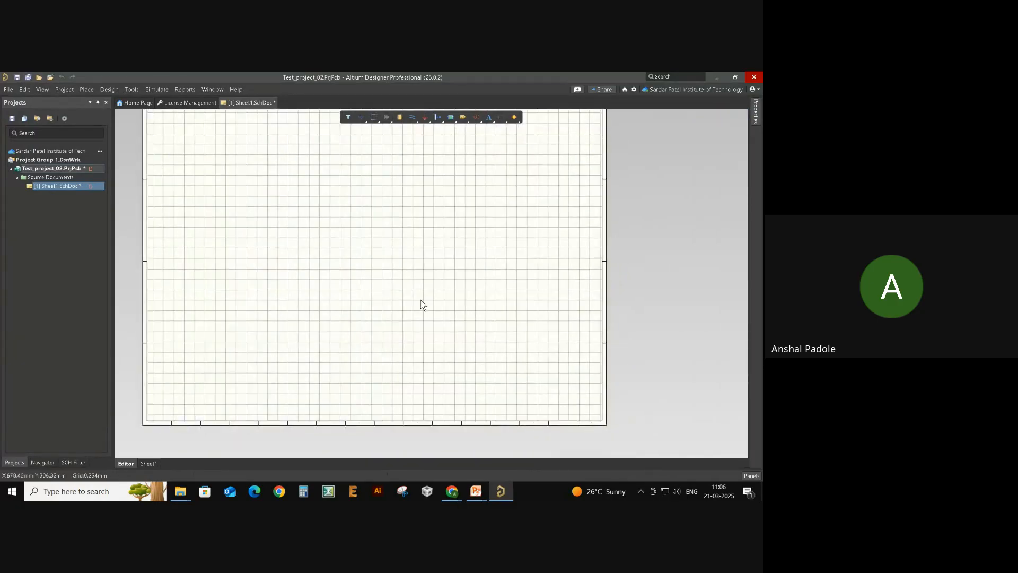
pyautogui.moveTo(420, 300); pyautogui.dragTo(450, 330, button='right')
pyautogui.keyDown('ctrl'); pyautogui.scroll(1, 439, 325); pyautogui.keyUp('ctrl')
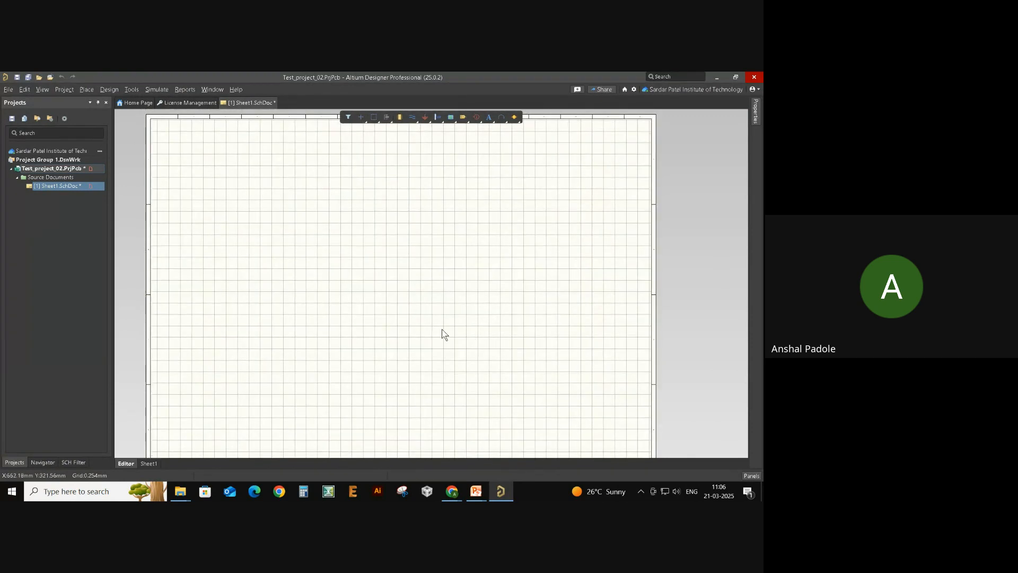
pyautogui.keyDown('ctrl'); pyautogui.scroll(1, 442, 331); pyautogui.keyUp('ctrl')
pyautogui.moveTo(389, 321); pyautogui.dragTo(473, 291, button='right')
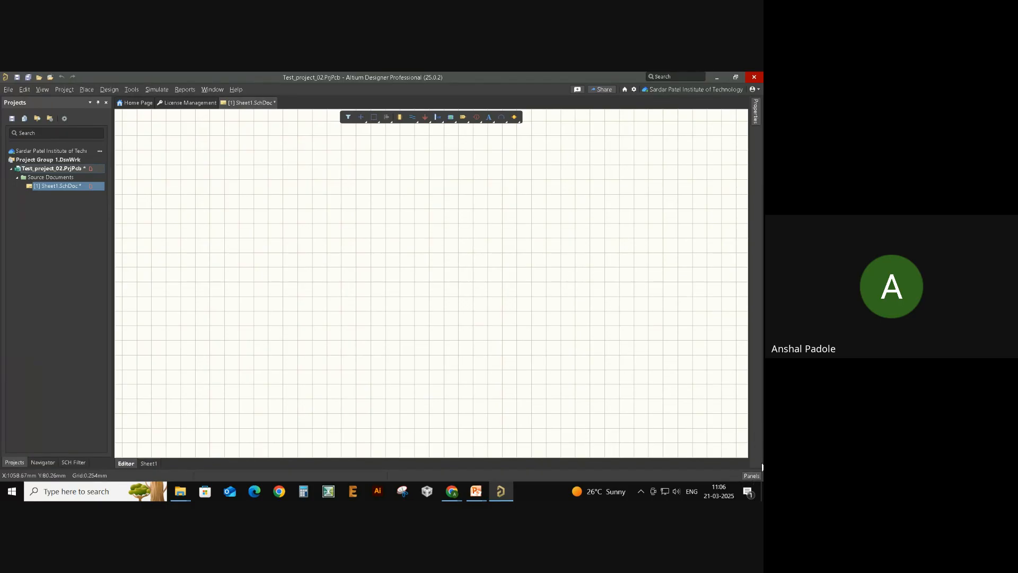
# - Open the Components panel and remove the ZENER DIODE search filter
pyautogui.click(753, 475)
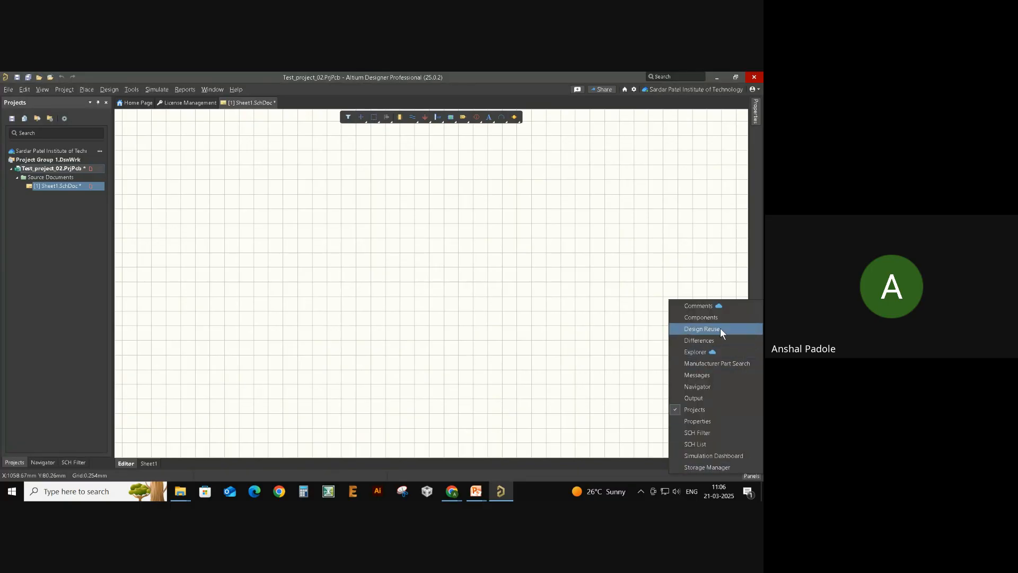
pyautogui.click(707, 319)
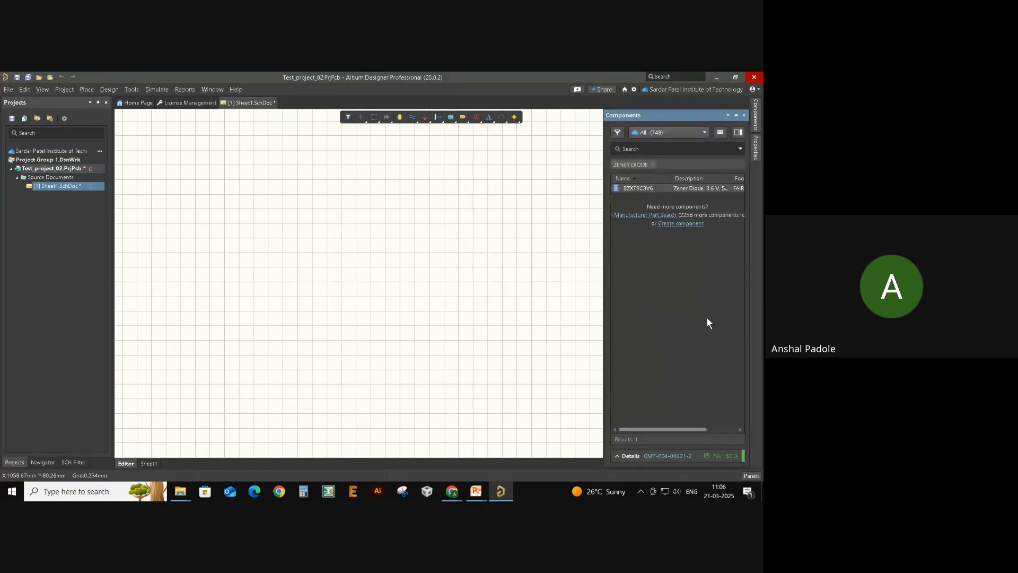
pyautogui.click(652, 165)
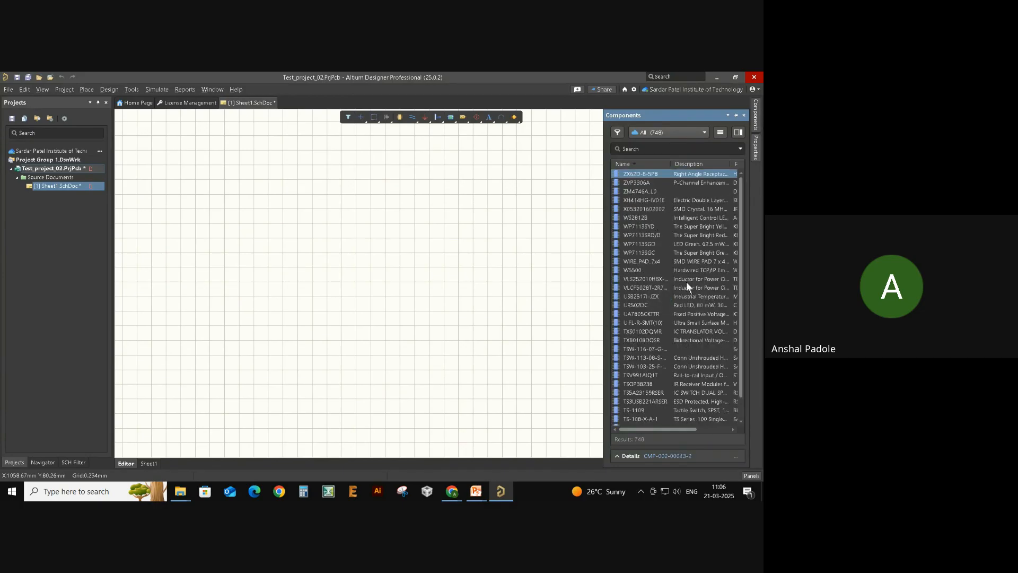
pyautogui.scroll(-6, 687, 289)
pyautogui.scroll(6, 694, 301)
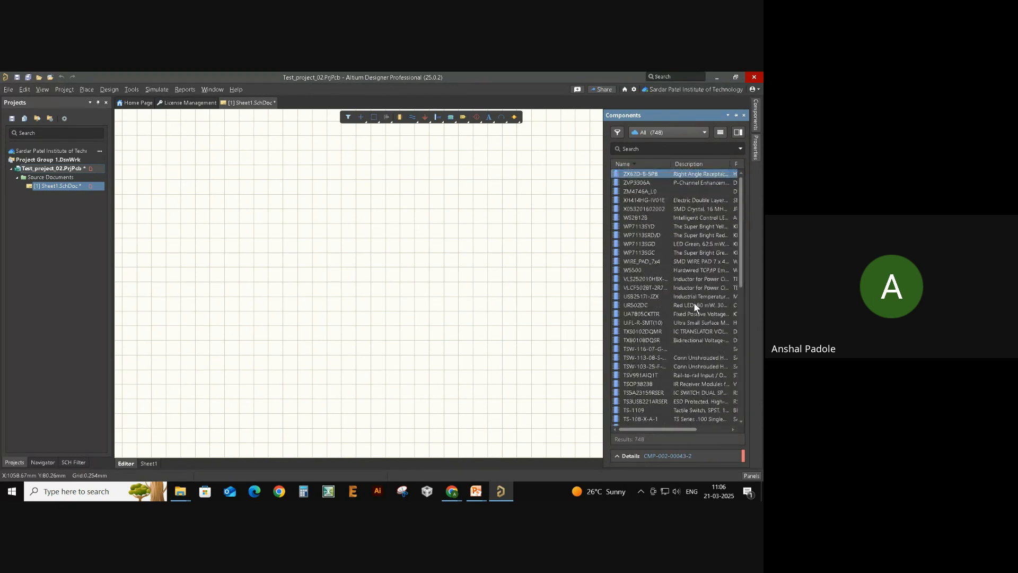
# - Search components for 'capacito', narrowing to 83 parts, and select ECA1HM101
pyautogui.click(665, 150)
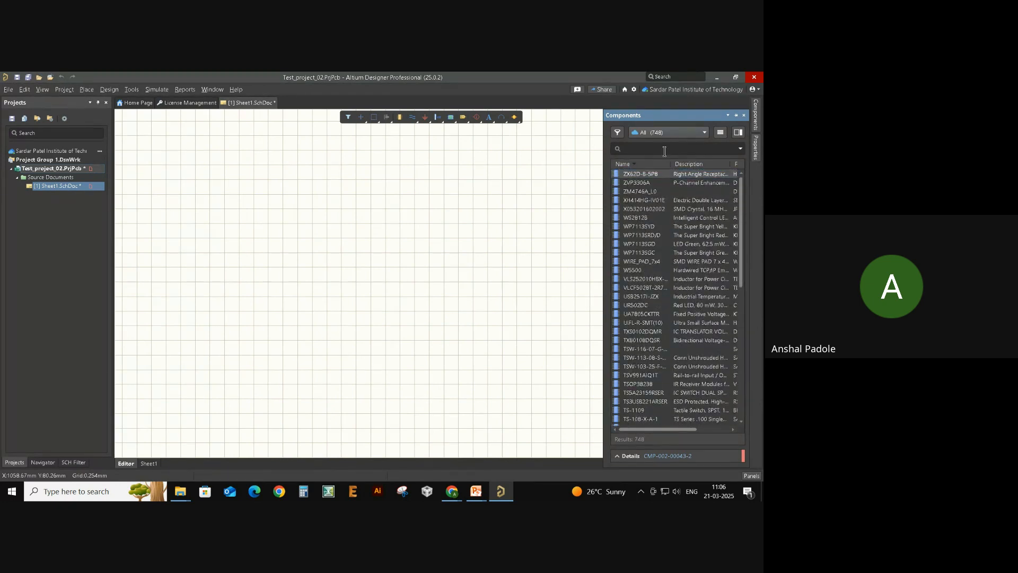
pyautogui.write('capac')
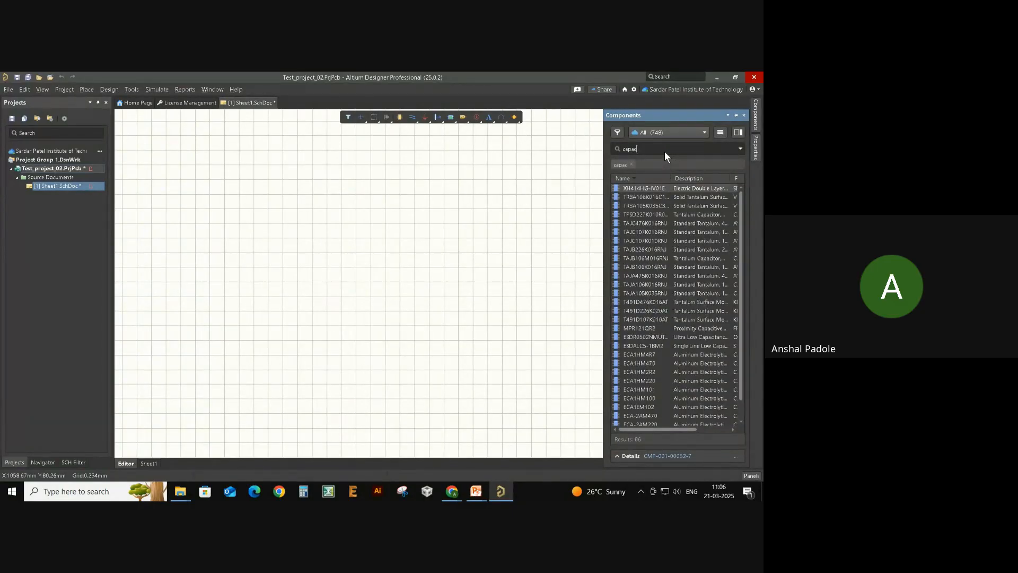
pyautogui.write('ito')
pyautogui.press('Return')
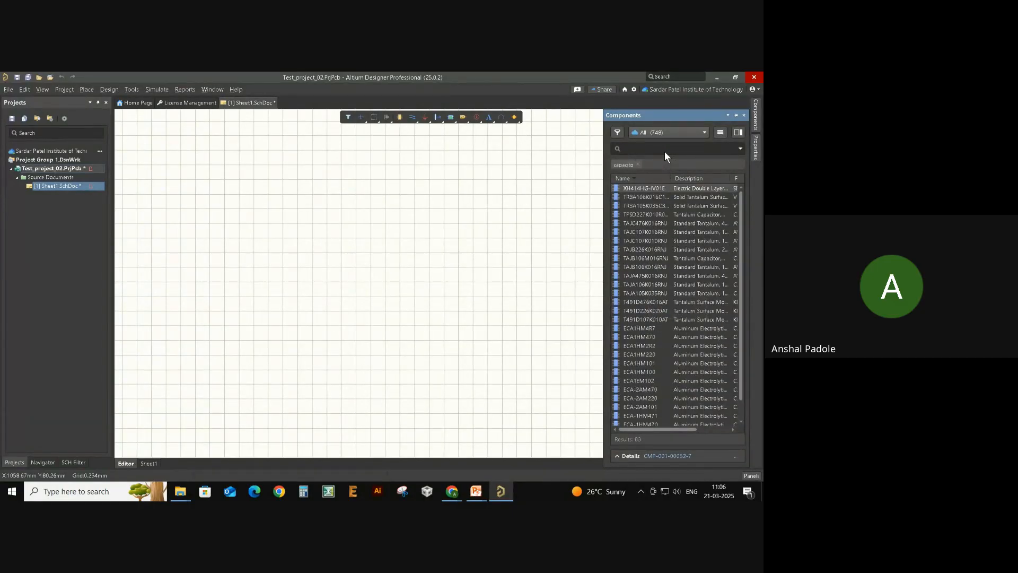
pyautogui.scroll(-2, 673, 255)
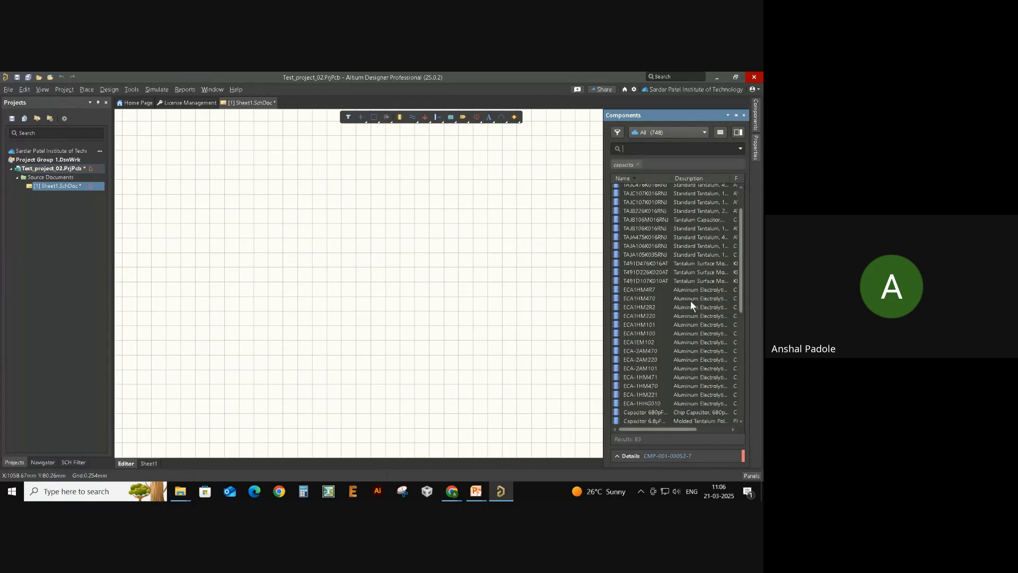
pyautogui.click(690, 306)
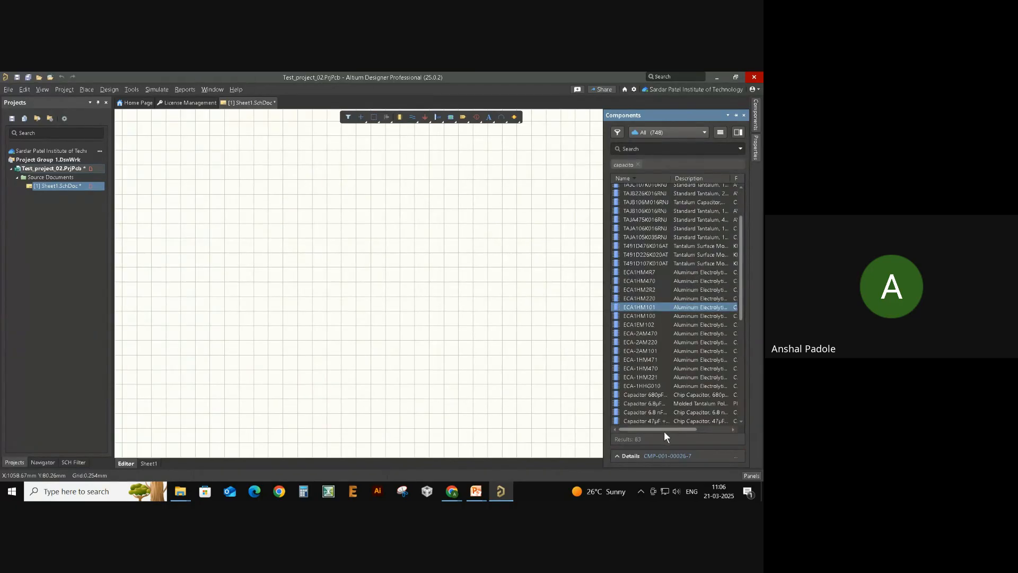
pyautogui.scroll(2, 678, 203)
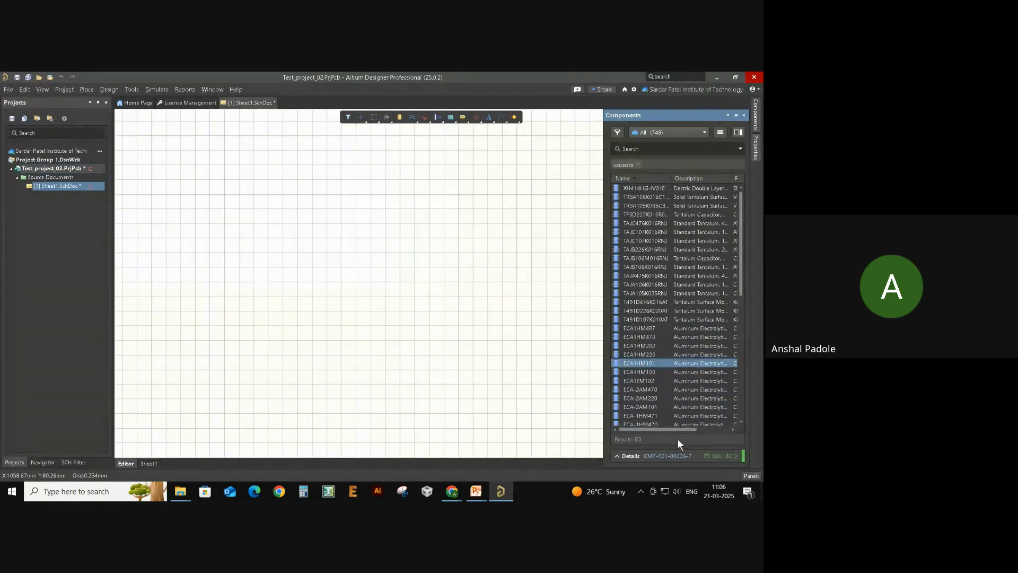
pyautogui.moveTo(678, 428); pyautogui.dragTo(649, 424)
# - Drag the ECA1HM101 100µF electrolytic capacitor onto the sheet as part C?
pyautogui.moveTo(701, 364); pyautogui.dragTo(354, 269)
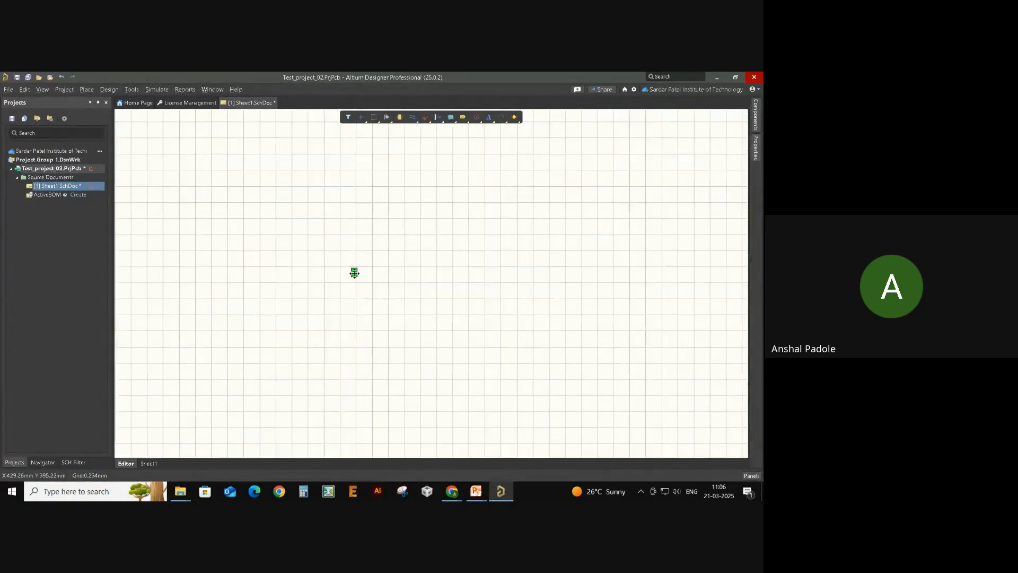
pyautogui.keyDown('ctrl'); pyautogui.scroll(9, 359, 298); pyautogui.keyUp('ctrl')
pyautogui.scroll(2, 362, 262)
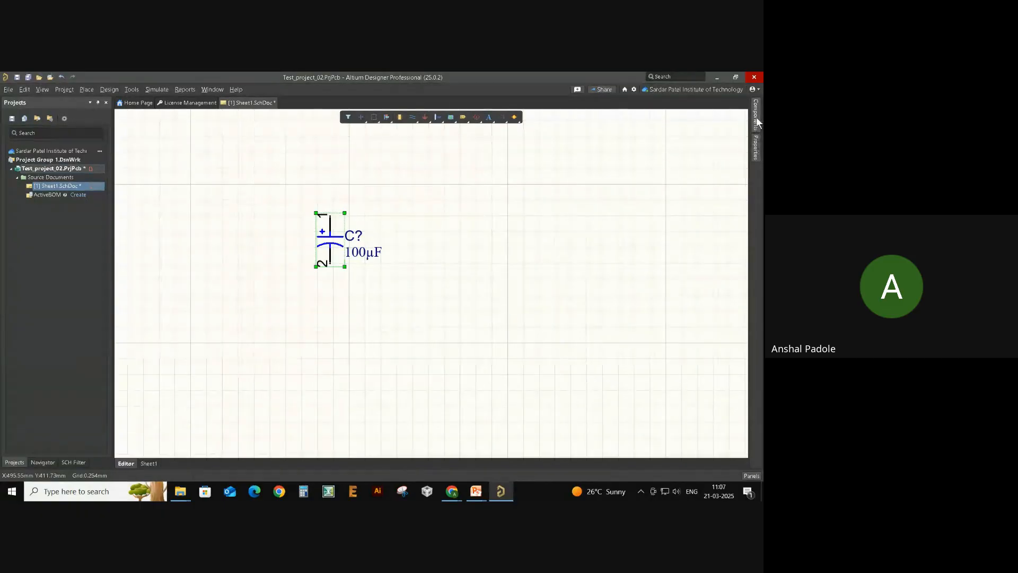
pyautogui.moveTo(756, 117)
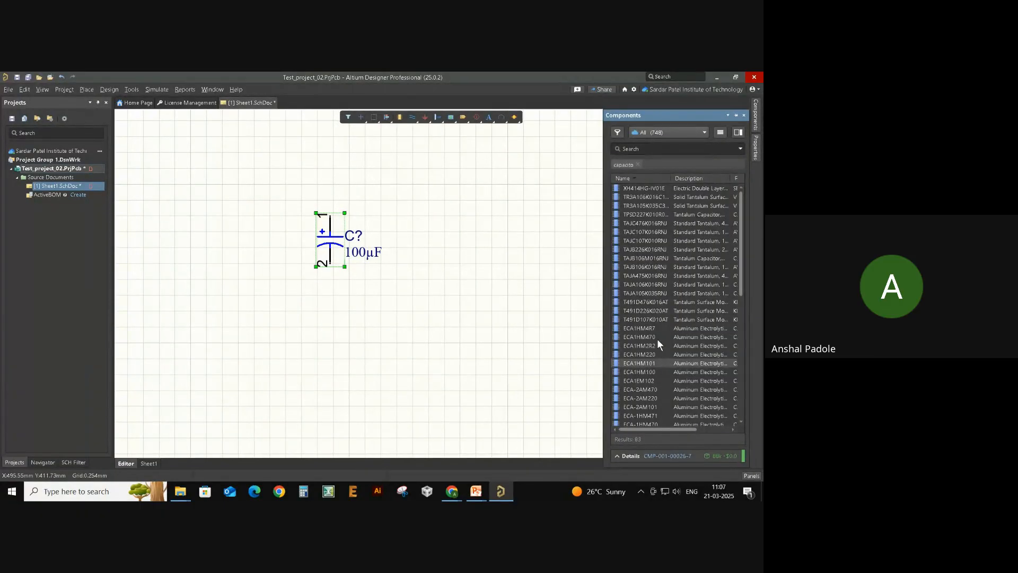
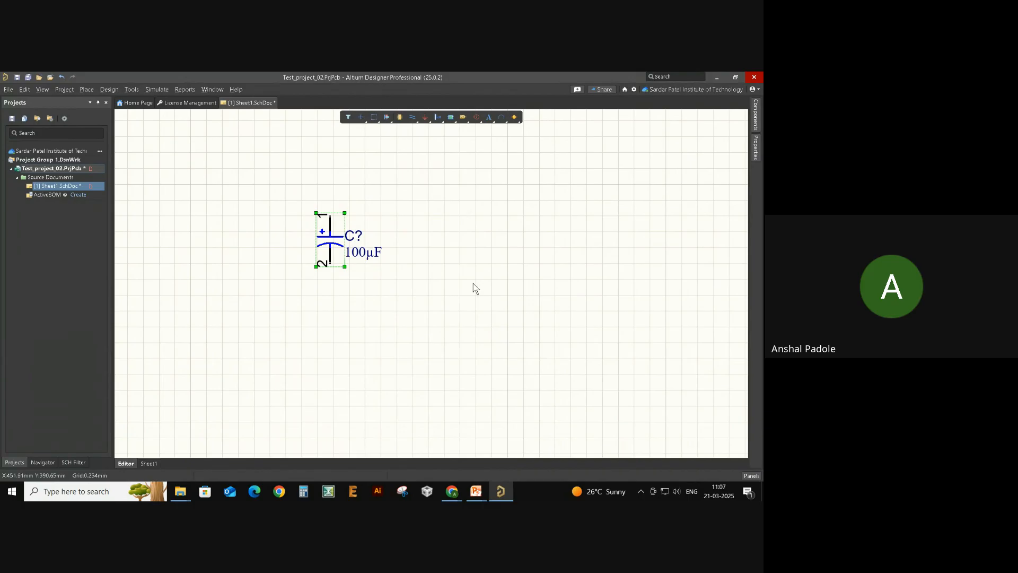
# - Delete the 100µF capacitor C? from the sheet and bring up the Panels list
pyautogui.click(473, 288)
pyautogui.click(756, 113)
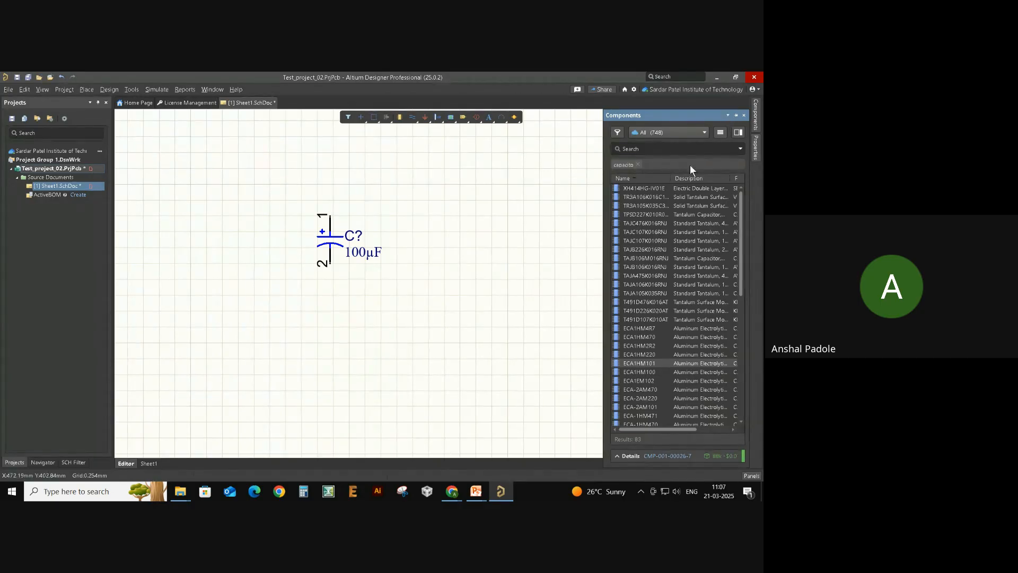
pyautogui.moveTo(287, 161); pyautogui.dragTo(412, 321)
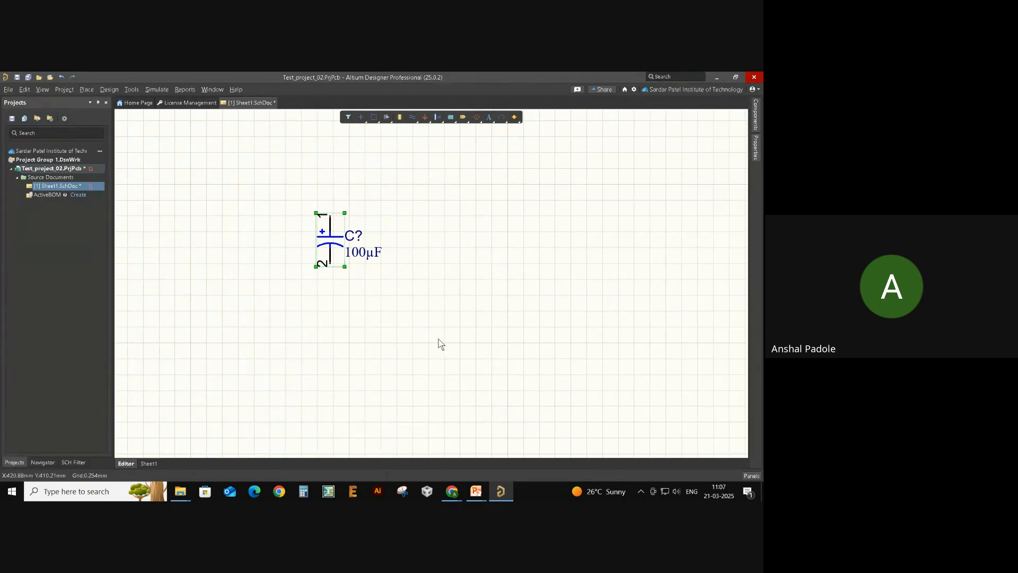
pyautogui.press('Delete')
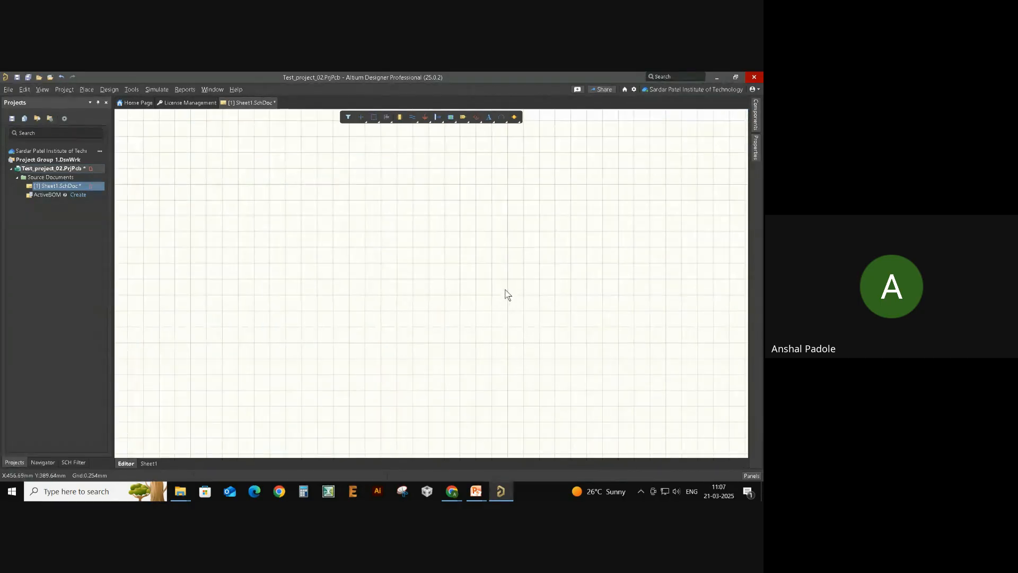
pyautogui.click(756, 125)
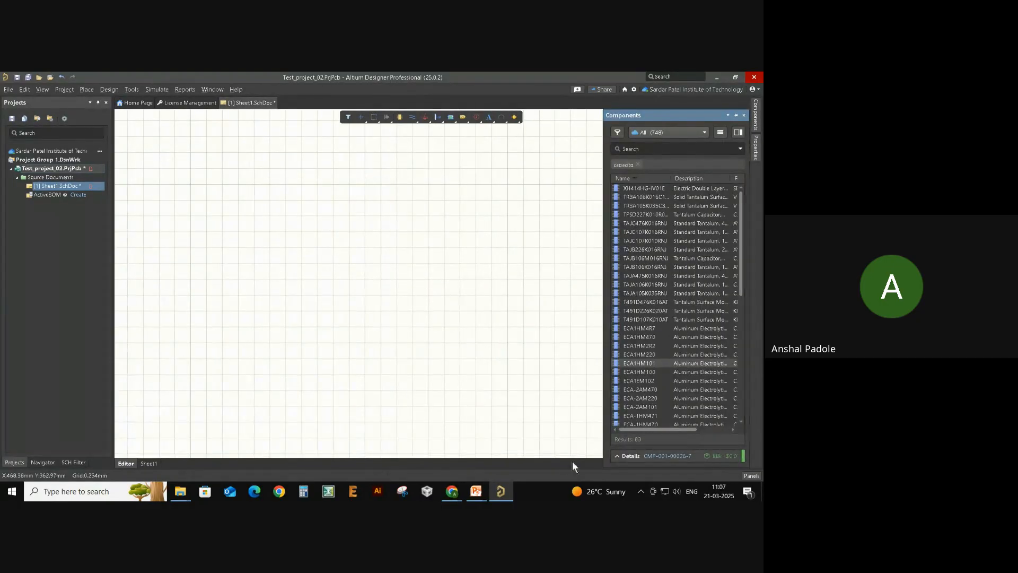
pyautogui.click(751, 475)
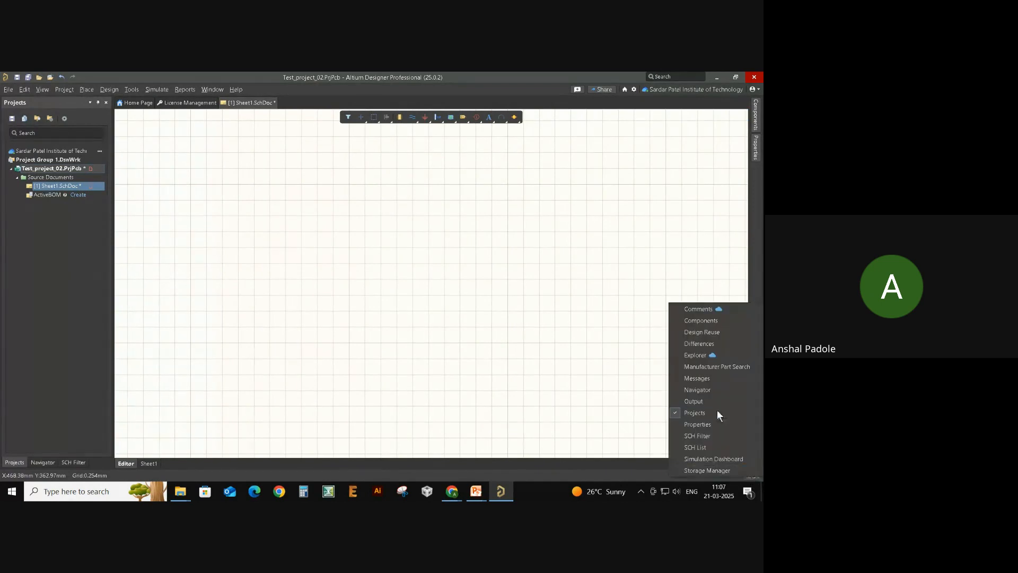
# - Open Manufacturer Part Search and clear the old lf35 search chip, ready for a new query
pyautogui.click(737, 367)
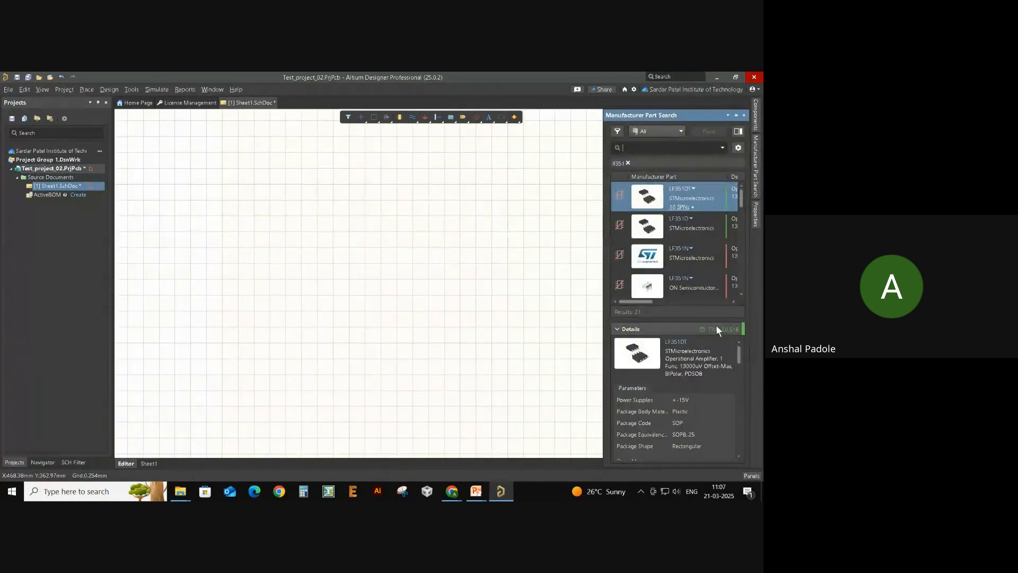
pyautogui.click(626, 163)
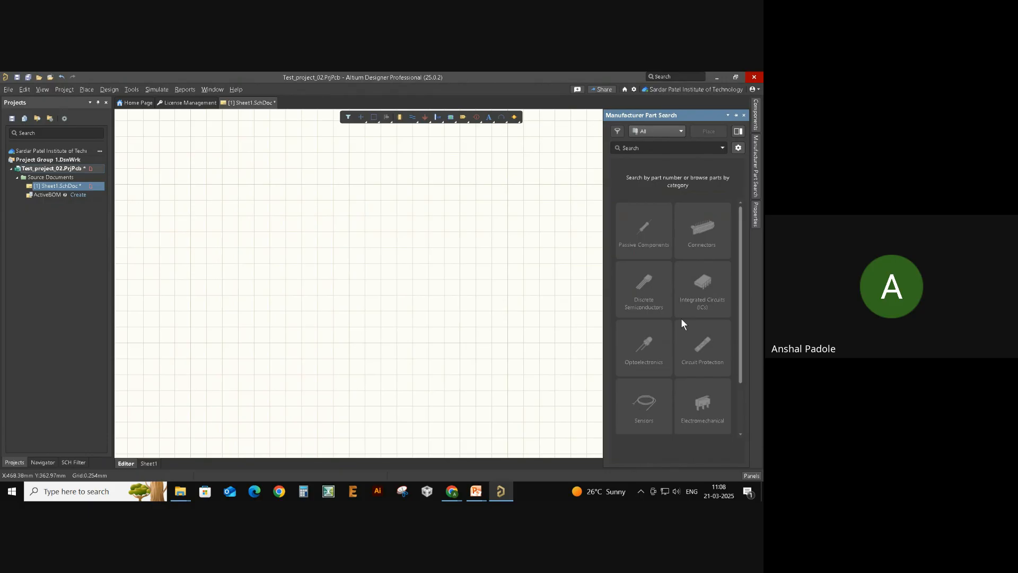
pyautogui.scroll(-2, 684, 302)
pyautogui.scroll(2, 685, 306)
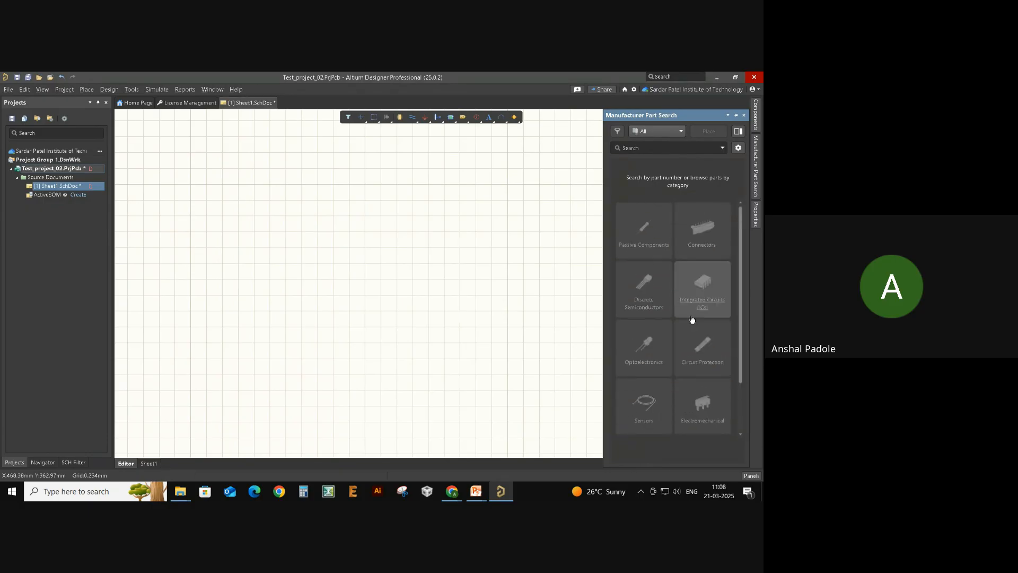
pyautogui.click(656, 149)
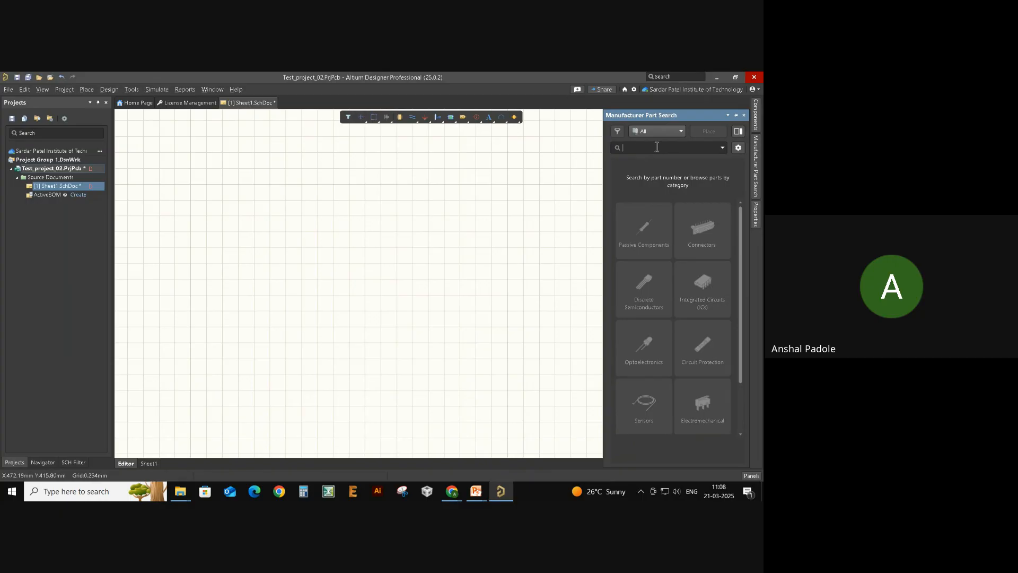
# - Search manufacturer parts for 'resistor 10k 0603', returning 560 results
pyautogui.write('resistor')
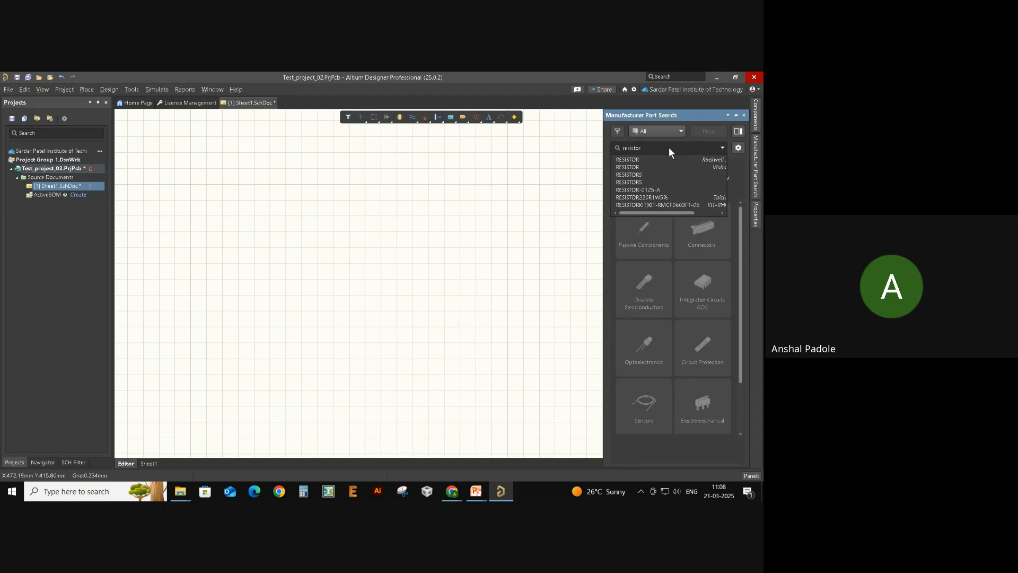
pyautogui.write('10k')
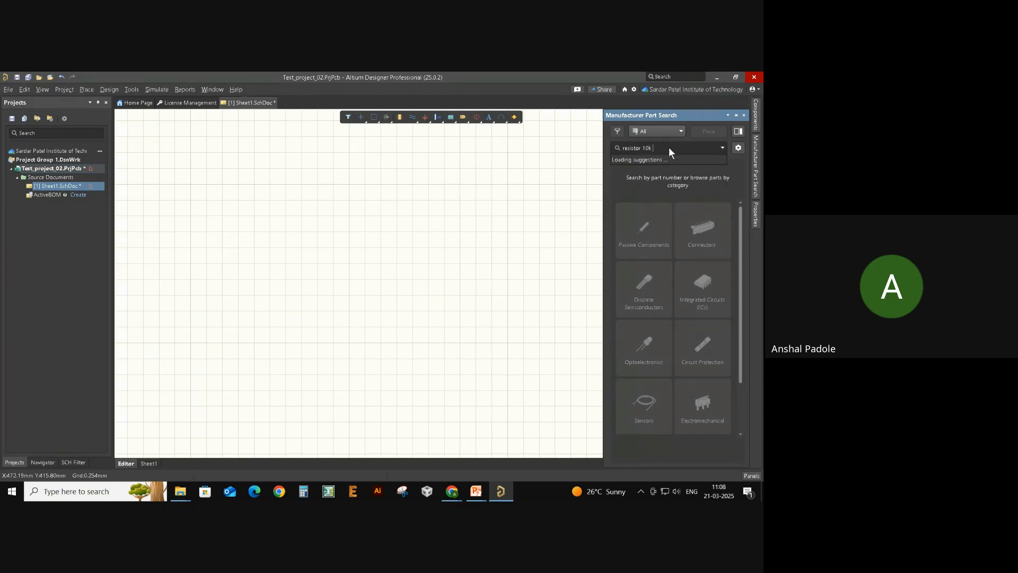
pyautogui.write(' 0603')
pyautogui.press('Return')
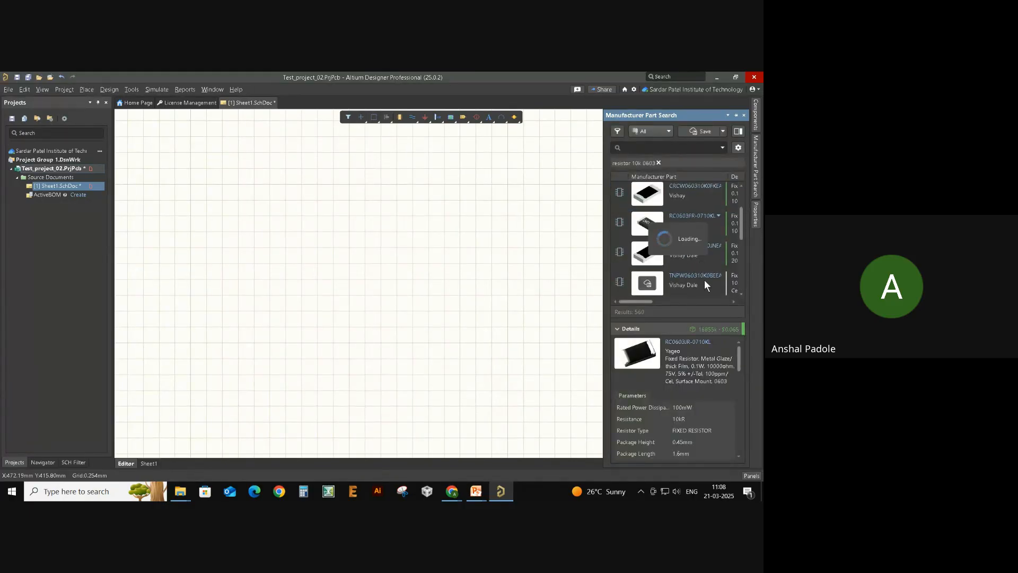
# - Review the Yageo RC0603JR-0710KL description: 0.1W power, 10k resistance and voltage ratings
pyautogui.scroll(2, 677, 234)
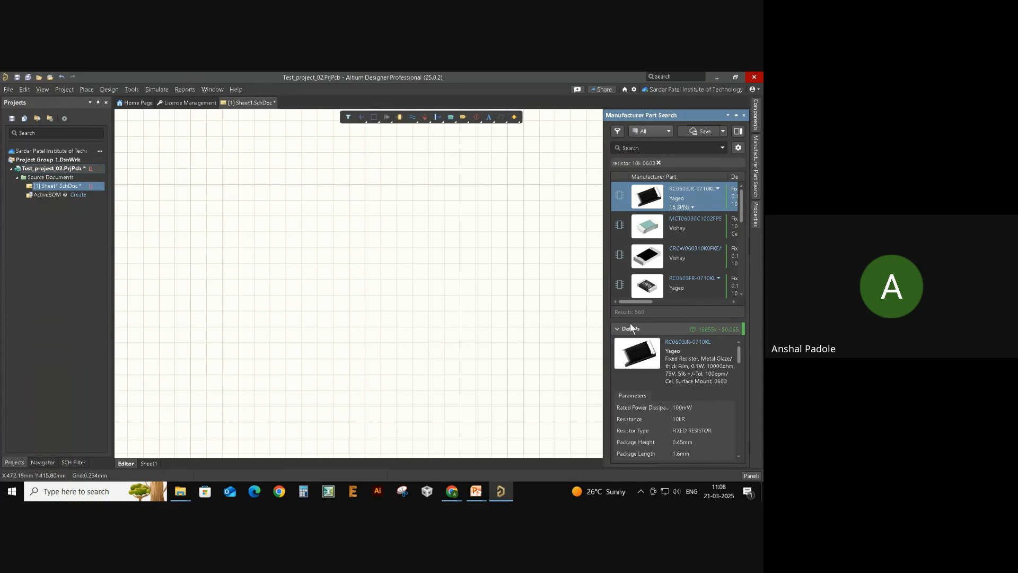
pyautogui.doubleClick(680, 351)
pyautogui.doubleClick(699, 359)
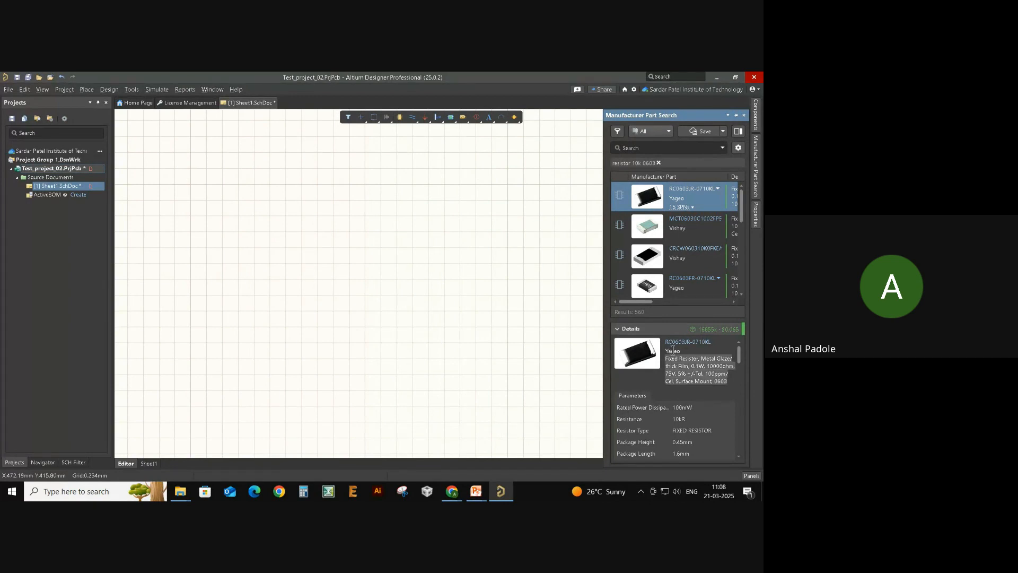
pyautogui.click(707, 371)
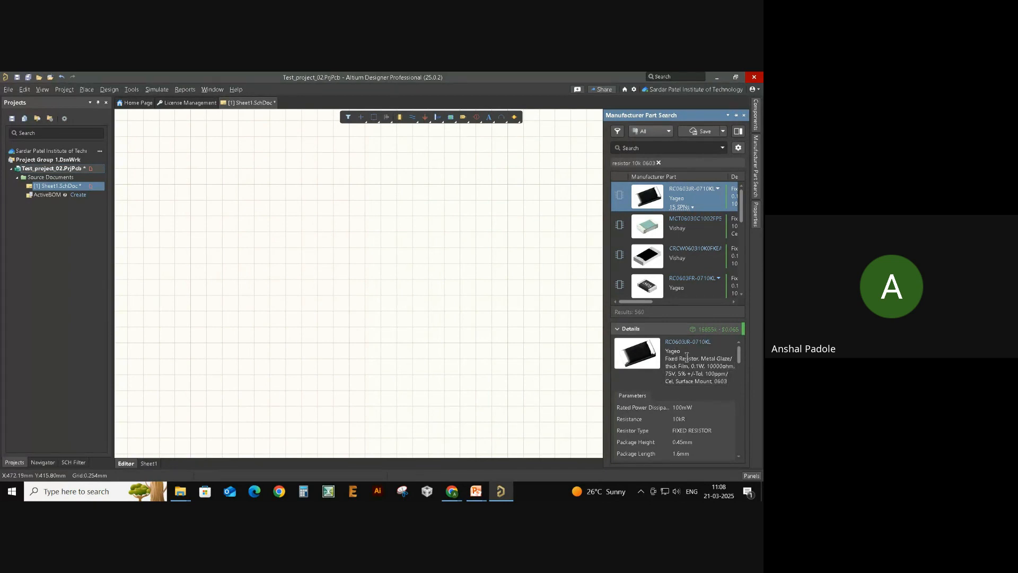
pyautogui.moveTo(705, 367); pyautogui.dragTo(732, 364)
pyautogui.moveTo(682, 372); pyautogui.dragTo(701, 369)
pyautogui.click(701, 369)
# - Note the 0603 package and preview the resistor's 2D footprint, then return to 3D
pyautogui.moveTo(730, 381); pyautogui.dragTo(715, 382)
pyautogui.scroll(-2, 712, 383)
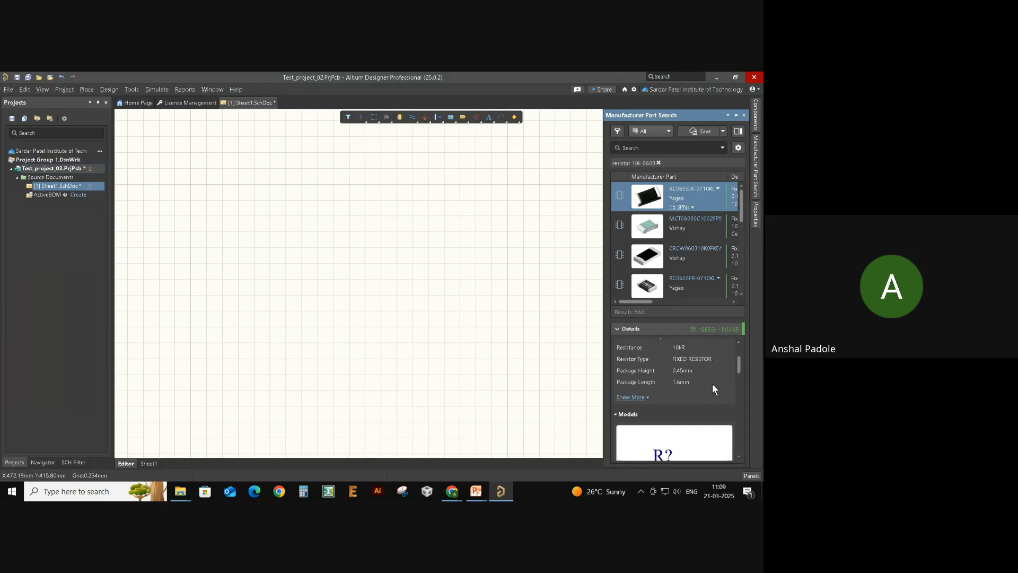
pyautogui.scroll(1, 692, 377)
pyautogui.scroll(-2, 690, 375)
pyautogui.scroll(-1, 689, 382)
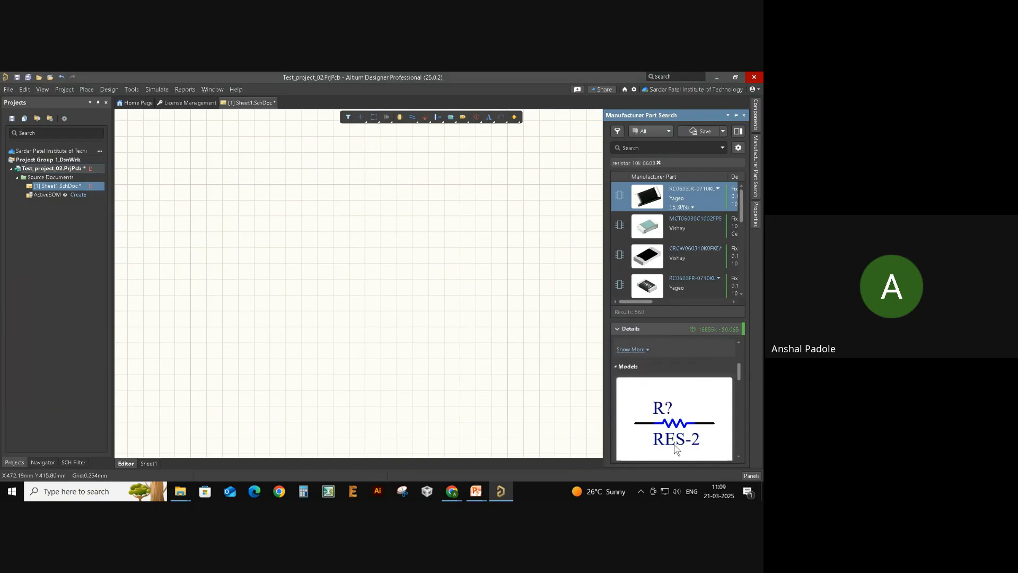
pyautogui.scroll(-1, 667, 419)
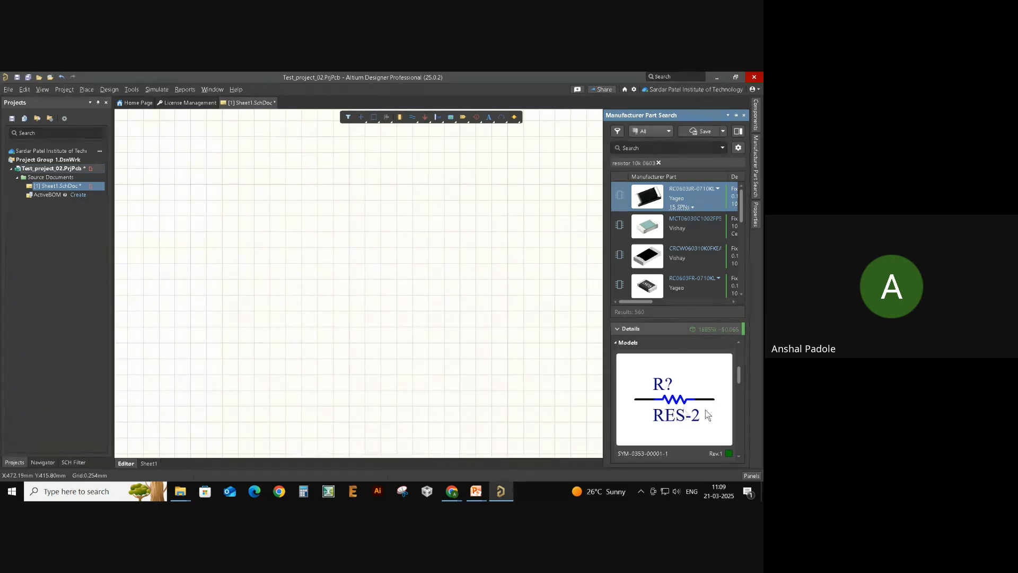
pyautogui.scroll(-2, 671, 416)
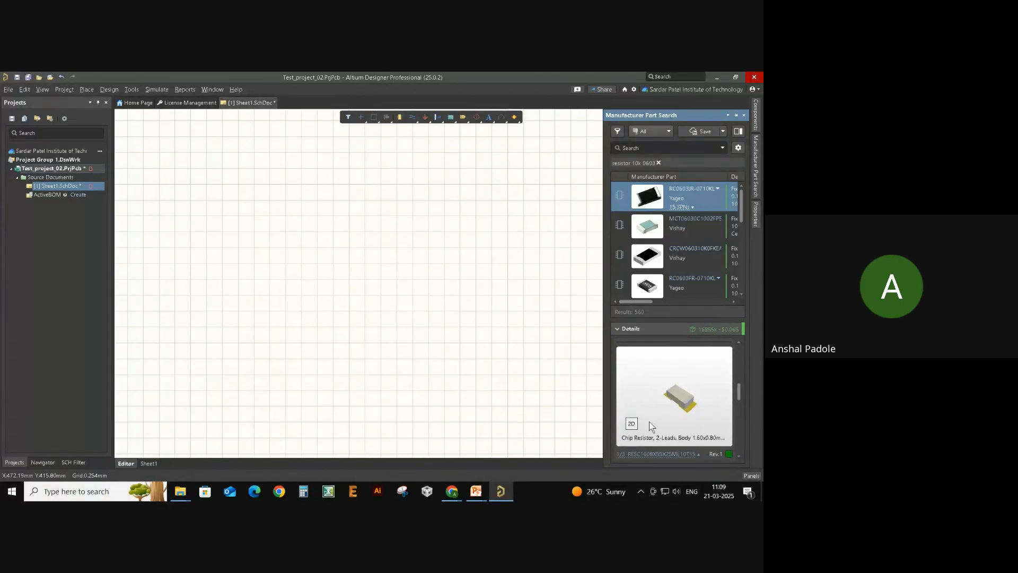
pyautogui.click(630, 424)
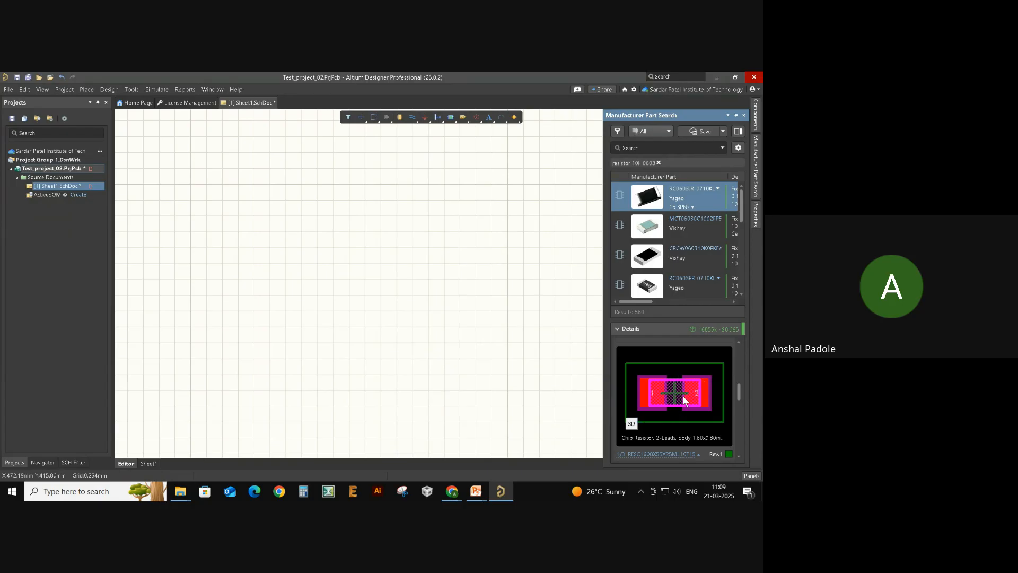
pyautogui.click(633, 424)
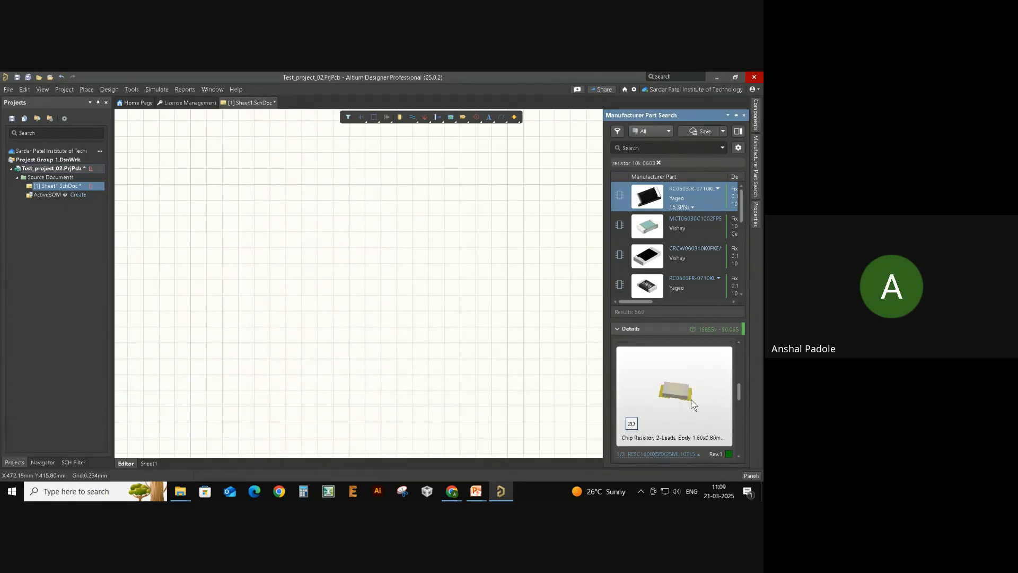
# - Rotate the resistor's 3D model through side, frontal and tilted views
pyautogui.scroll(3, 696, 390)
pyautogui.scroll(1, 696, 385)
pyautogui.scroll(-4, 697, 388)
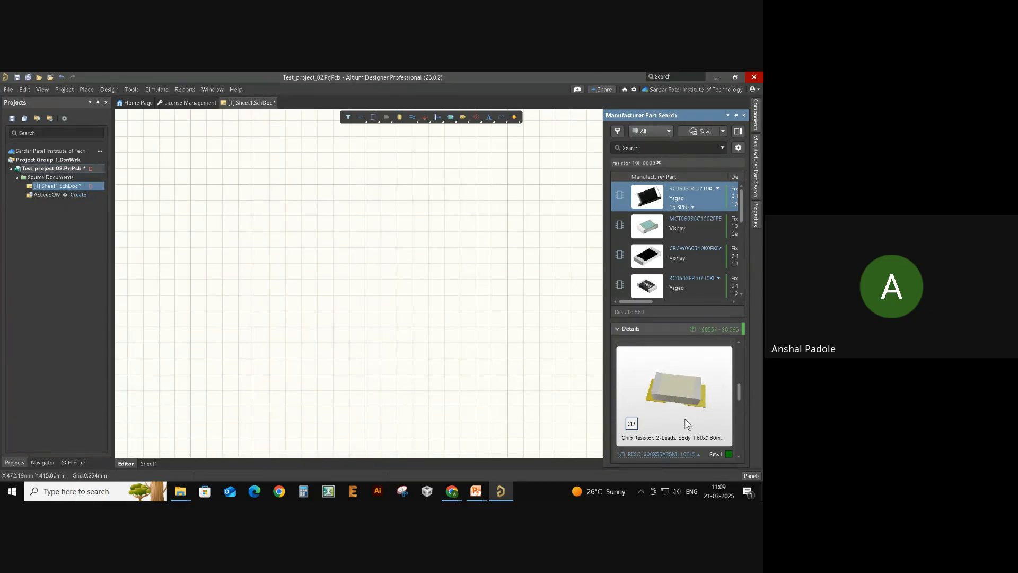
pyautogui.moveTo(685, 419); pyautogui.dragTo(701, 394)
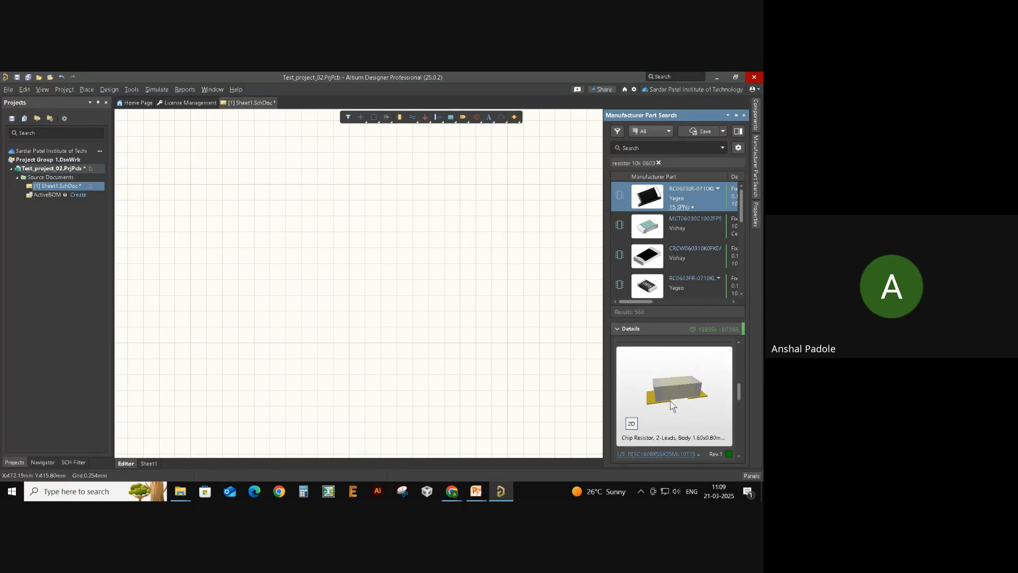
pyautogui.scroll(4, 673, 407)
pyautogui.scroll(-3, 677, 411)
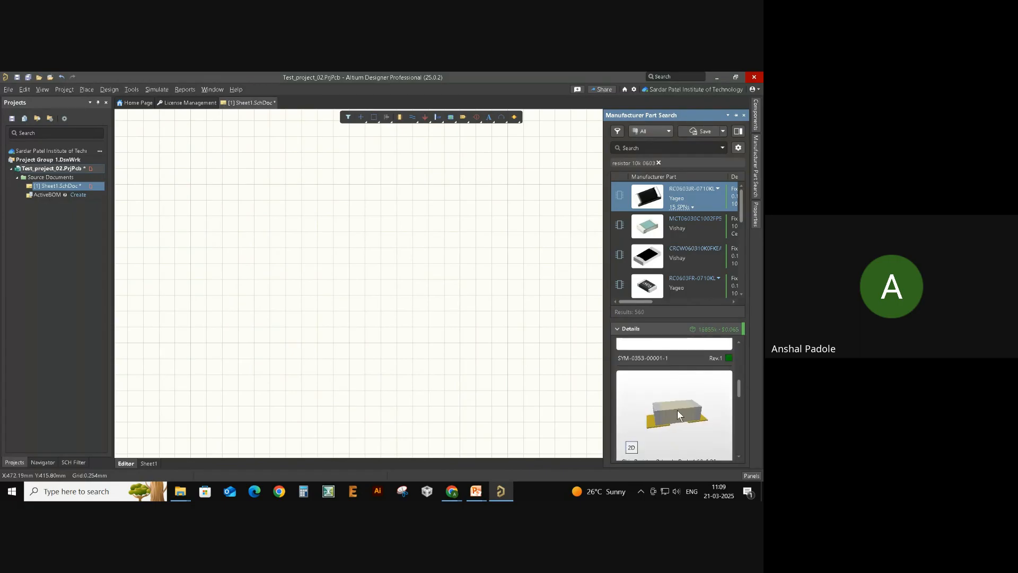
pyautogui.moveTo(685, 412); pyautogui.dragTo(665, 413)
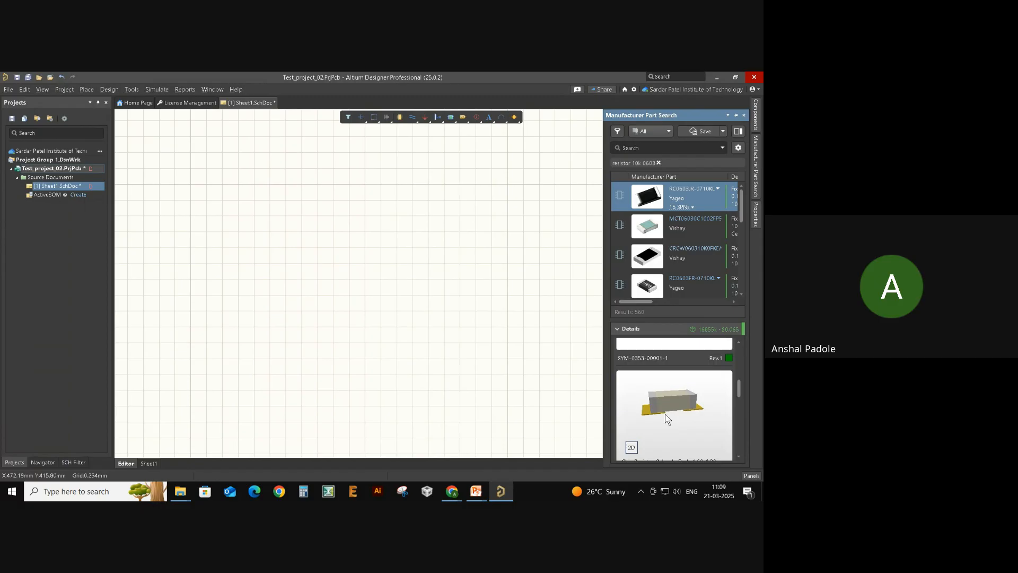
pyautogui.moveTo(685, 411)
pyautogui.mouseDown()
pyautogui.moveTo(684, 433)
pyautogui.moveTo(704, 426)
pyautogui.moveTo(690, 435)
pyautogui.moveTo(685, 405)
pyautogui.moveTo(698, 421)
pyautogui.mouseUp()
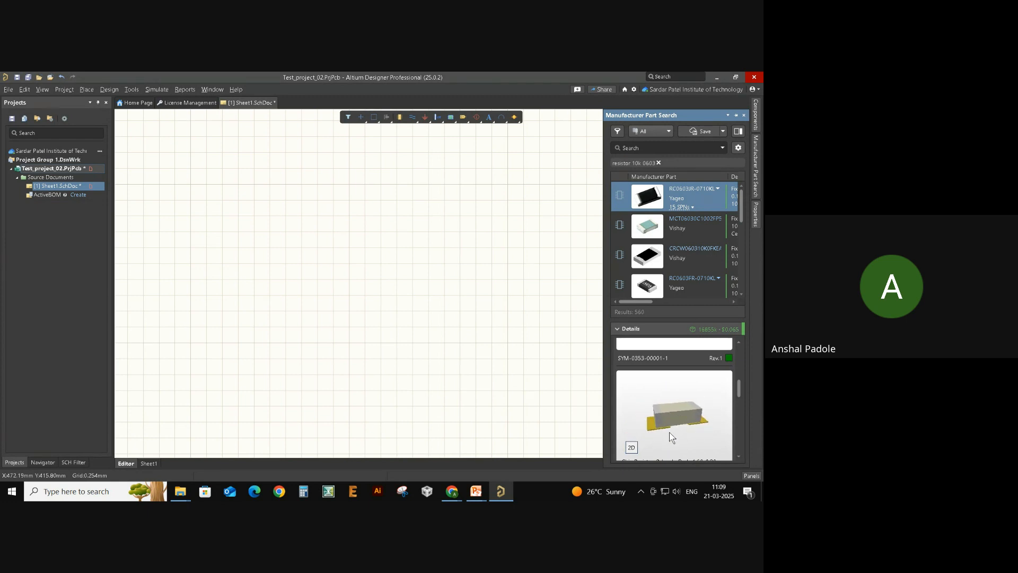
pyautogui.moveTo(691, 413); pyautogui.dragTo(680, 412)
pyautogui.moveTo(685, 416); pyautogui.dragTo(527, 368)
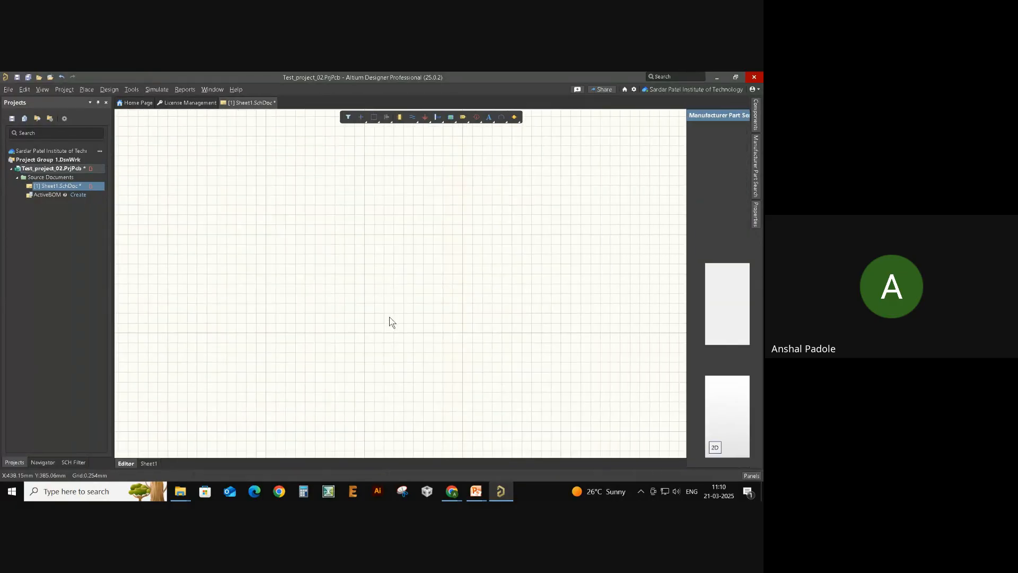
# - Zoom in and out on the blank schematic sheet
pyautogui.keyDown('ctrl'); pyautogui.scroll(-2, 437, 293); pyautogui.keyUp('ctrl')
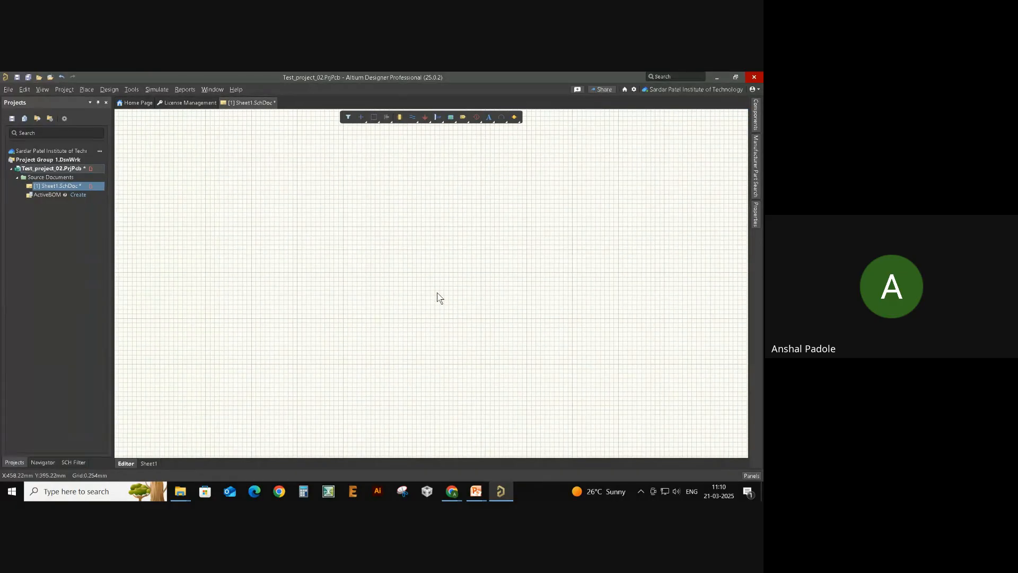
pyautogui.keyDown('ctrl'); pyautogui.scroll(-1, 438, 298); pyautogui.keyUp('ctrl')
pyautogui.keyDown('ctrl'); pyautogui.scroll(-1, 438, 298); pyautogui.keyUp('ctrl')
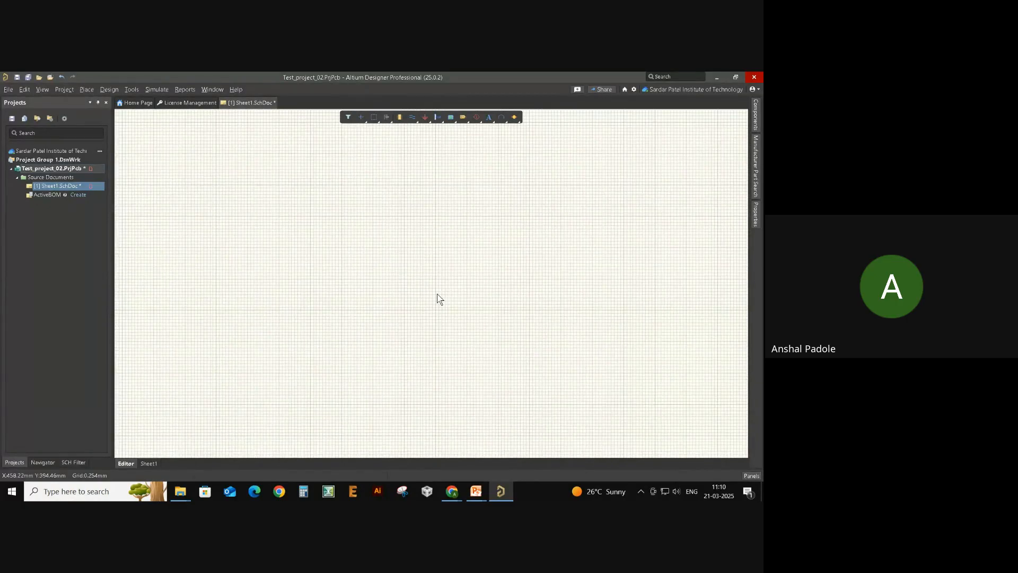
pyautogui.keyDown('ctrl'); pyautogui.scroll(-3, 437, 294); pyautogui.keyUp('ctrl')
pyautogui.keyDown('ctrl'); pyautogui.scroll(4, 427, 302); pyautogui.keyUp('ctrl')
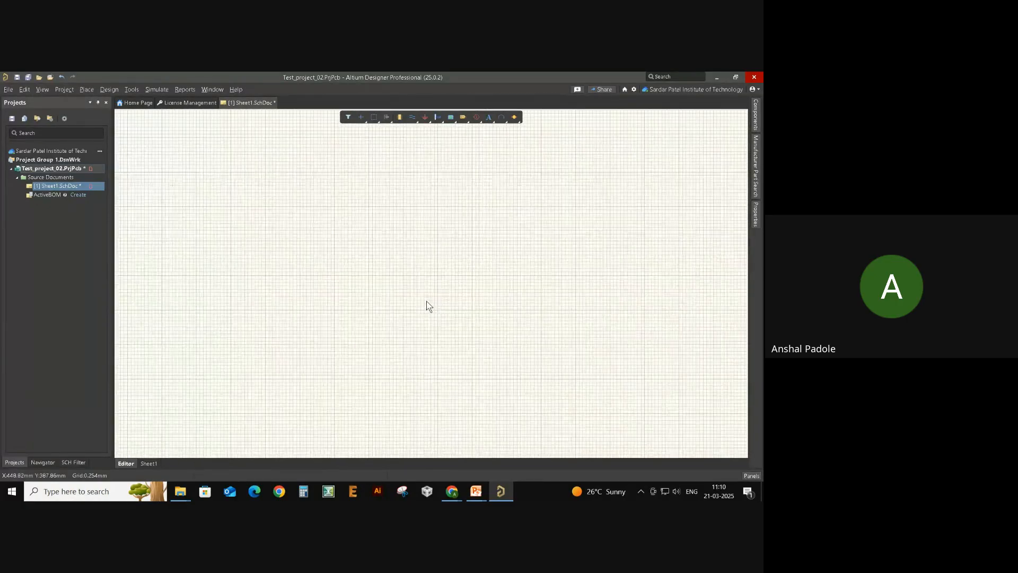
pyautogui.keyDown('ctrl'); pyautogui.scroll(1, 428, 304); pyautogui.keyUp('ctrl')
pyautogui.keyDown('ctrl'); pyautogui.scroll(-3, 425, 303); pyautogui.keyUp('ctrl')
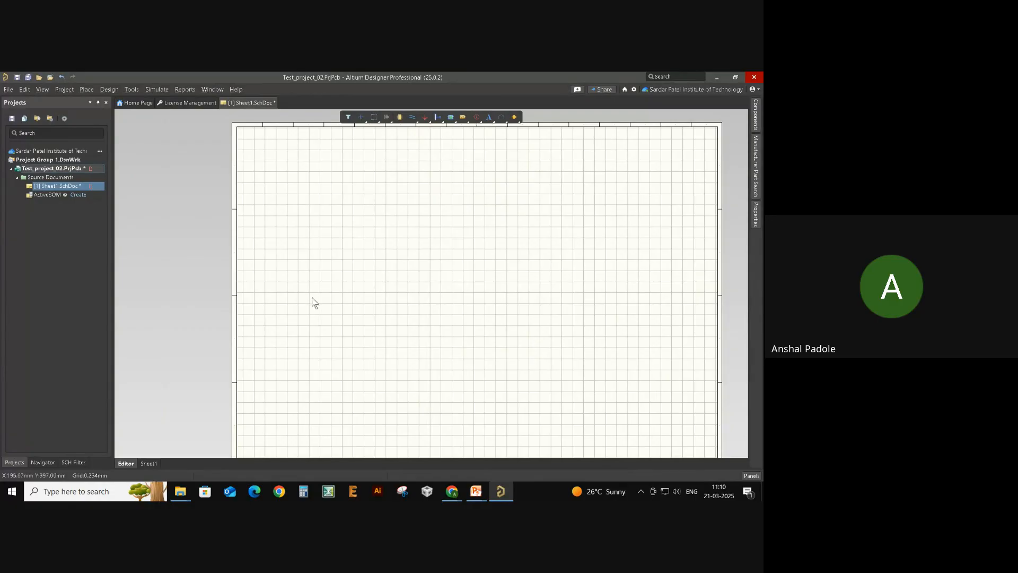
pyautogui.keyDown('ctrl'); pyautogui.scroll(2, 227, 310); pyautogui.keyUp('ctrl')
pyautogui.keyDown('ctrl'); pyautogui.scroll(2, 254, 306); pyautogui.keyUp('ctrl')
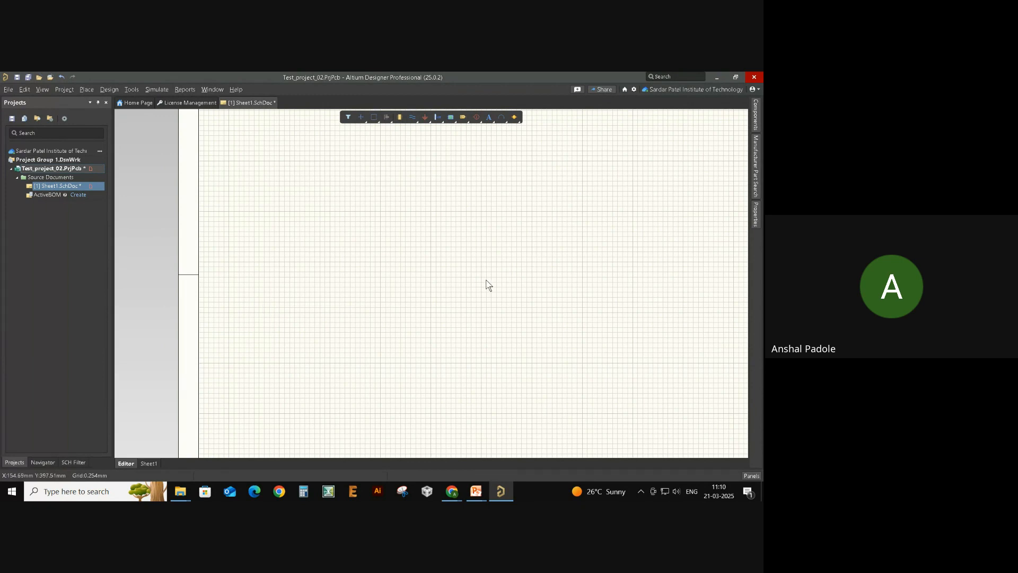
# - Pan across the empty sheet's borders and corners, then reopen Manufacturer Part Search
pyautogui.moveTo(486, 284)
pyautogui.mouseDown(button='right')
pyautogui.moveTo(391, 268)
pyautogui.moveTo(164, 297)
pyautogui.mouseUp(button='right')
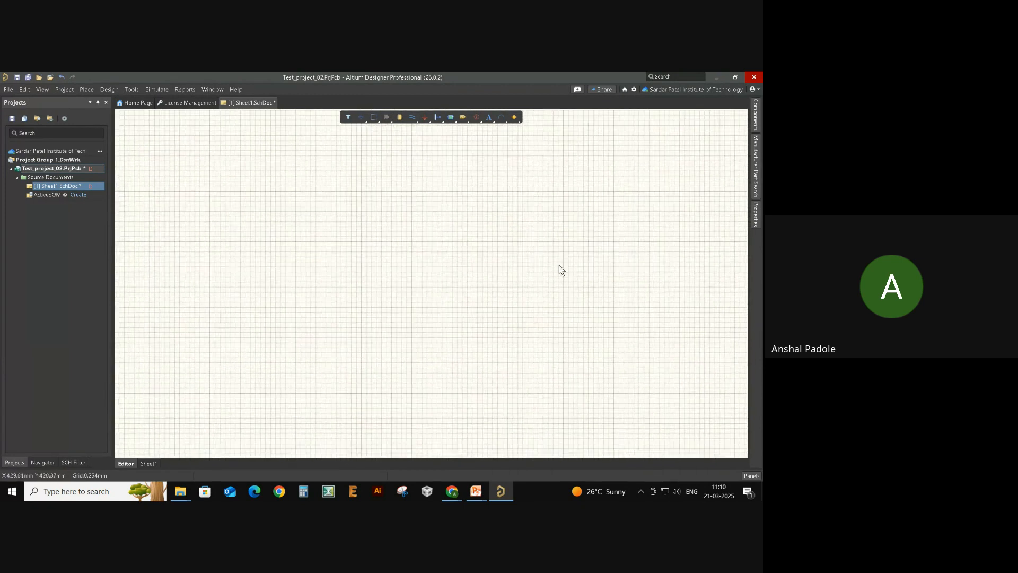
pyautogui.moveTo(561, 270); pyautogui.dragTo(359, 286, button='right')
pyautogui.moveTo(614, 281); pyautogui.dragTo(451, 313, button='right')
pyautogui.moveTo(698, 318)
pyautogui.mouseDown(button='right')
pyautogui.moveTo(546, 275)
pyautogui.moveTo(334, 294)
pyautogui.mouseUp(button='right')
pyautogui.moveTo(601, 311)
pyautogui.mouseDown(button='right')
pyautogui.moveTo(620, 300)
pyautogui.moveTo(295, 299)
pyautogui.moveTo(443, 299)
pyautogui.mouseUp(button='right')
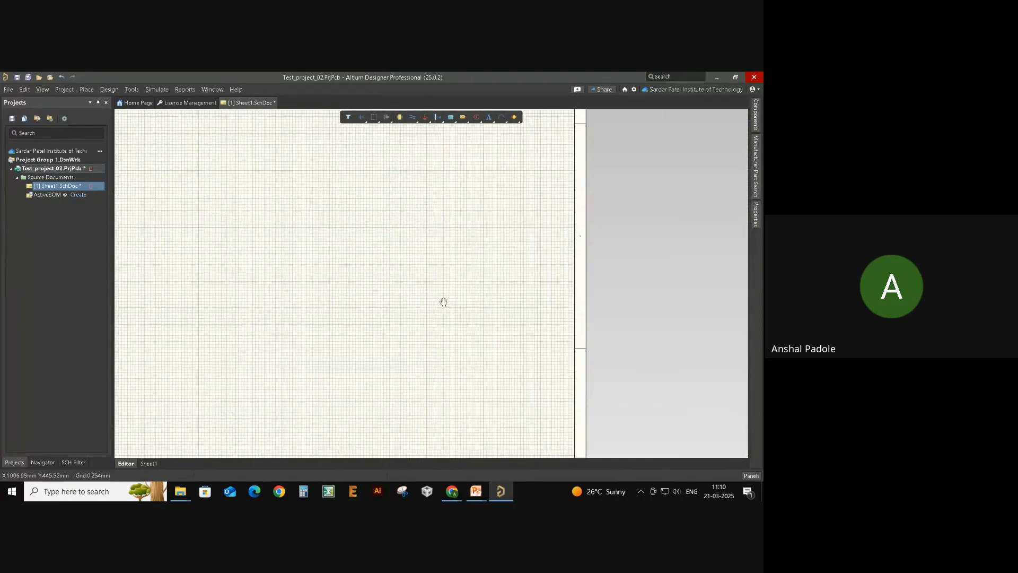
pyautogui.keyDown('ctrl'); pyautogui.scroll(-2, 443, 295); pyautogui.keyUp('ctrl')
pyautogui.moveTo(300, 309)
pyautogui.mouseDown(button='right')
pyautogui.moveTo(452, 338)
pyautogui.moveTo(494, 395)
pyautogui.moveTo(616, 350)
pyautogui.moveTo(547, 344)
pyautogui.mouseUp(button='right')
pyautogui.moveTo(459, 319); pyautogui.dragTo(427, 293, button='right')
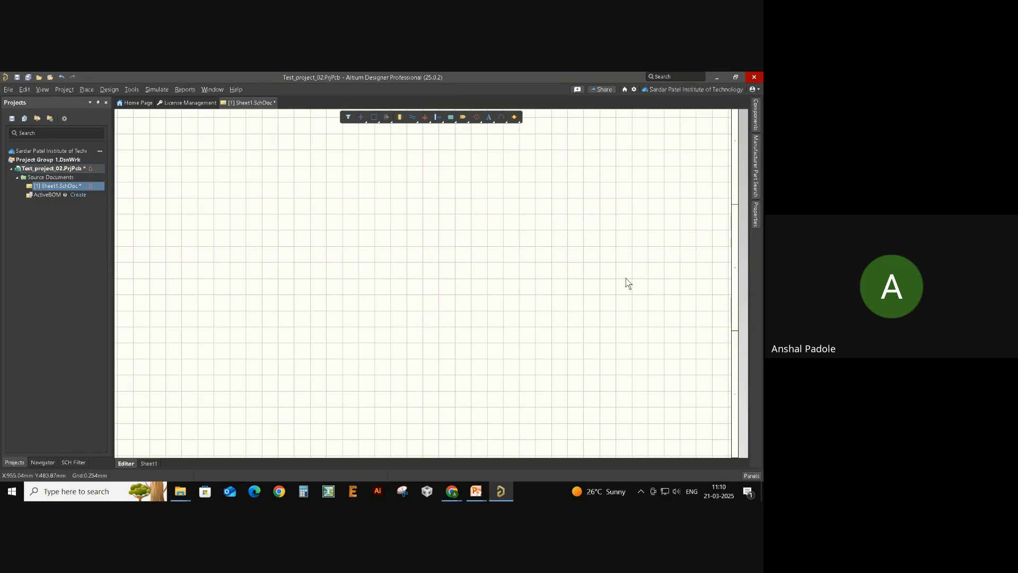
pyautogui.moveTo(575, 249); pyautogui.dragTo(644, 257, button='right')
pyautogui.moveTo(433, 306); pyautogui.dragTo(508, 300, button='right')
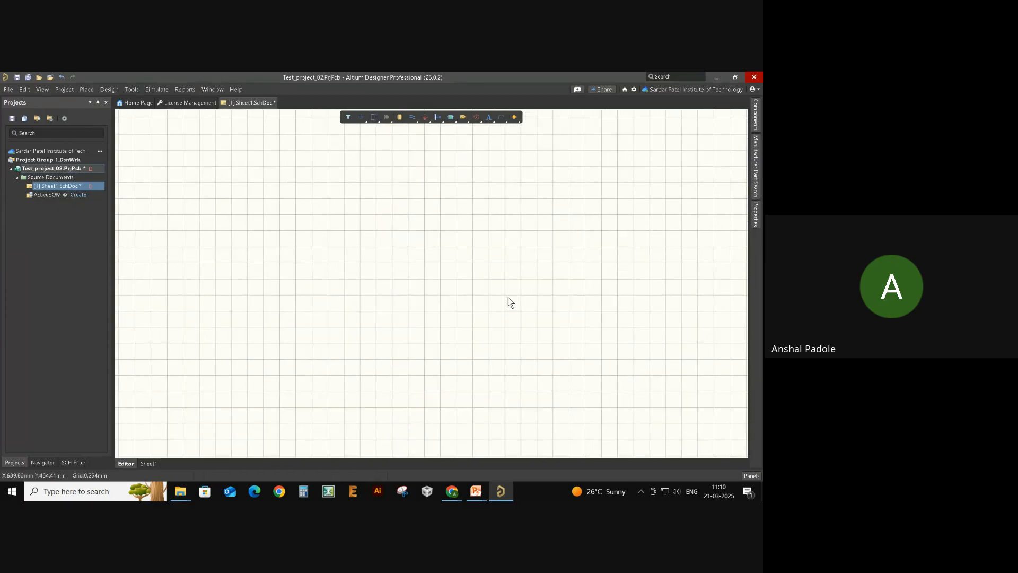
pyautogui.click(755, 167)
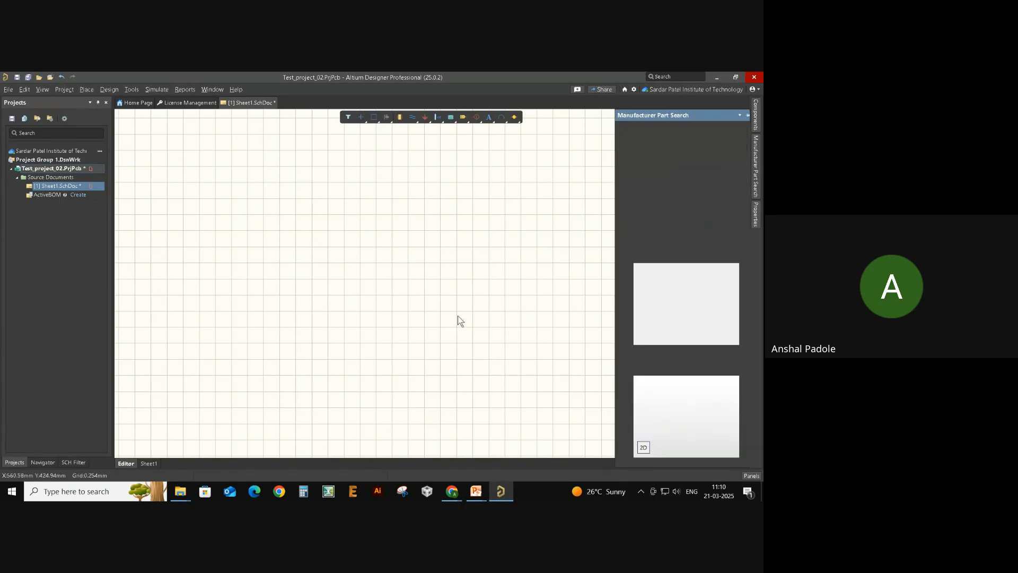
# - Open the Test_01 DC Bus Voltage Sense Circuit reference image maximized in the photo viewer
pyautogui.hotkey('alt', 'Tab')
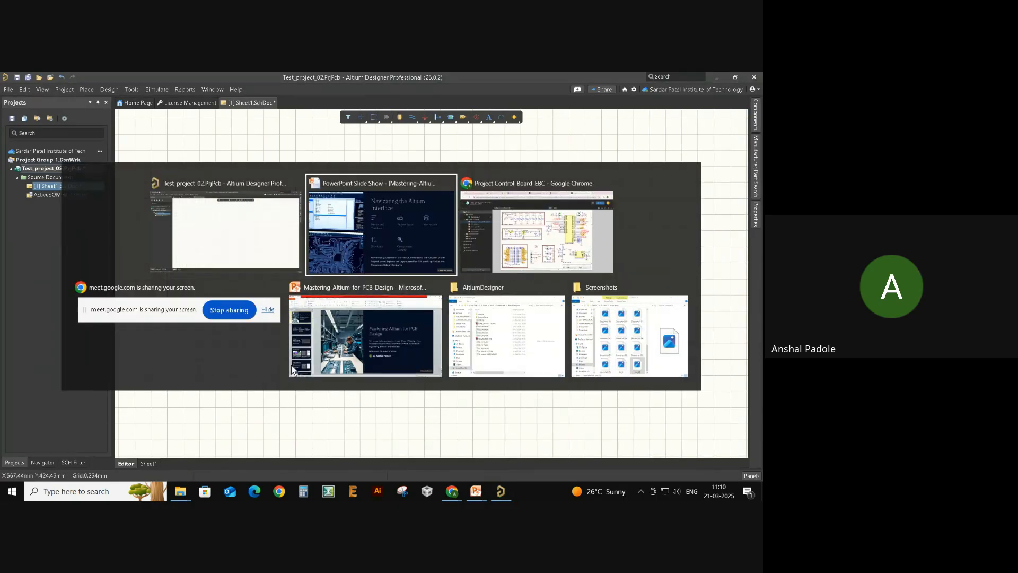
pyautogui.click(616, 333)
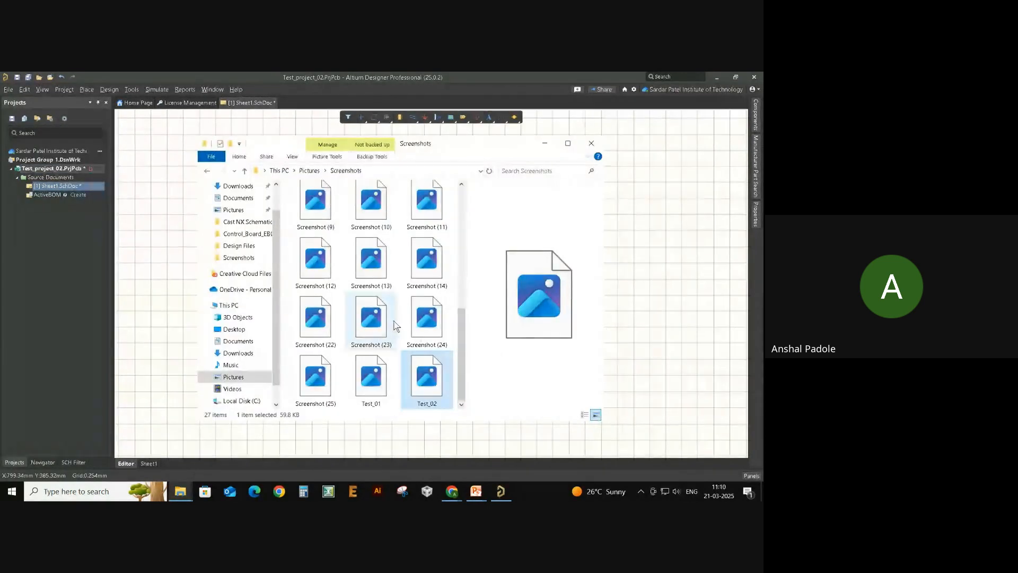
pyautogui.doubleClick(393, 377)
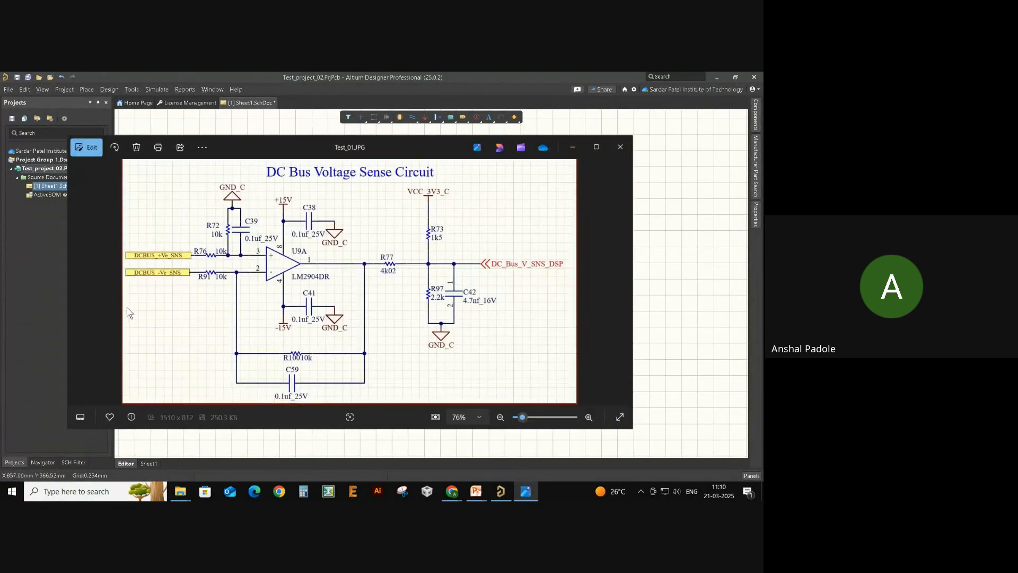
pyautogui.click(596, 147)
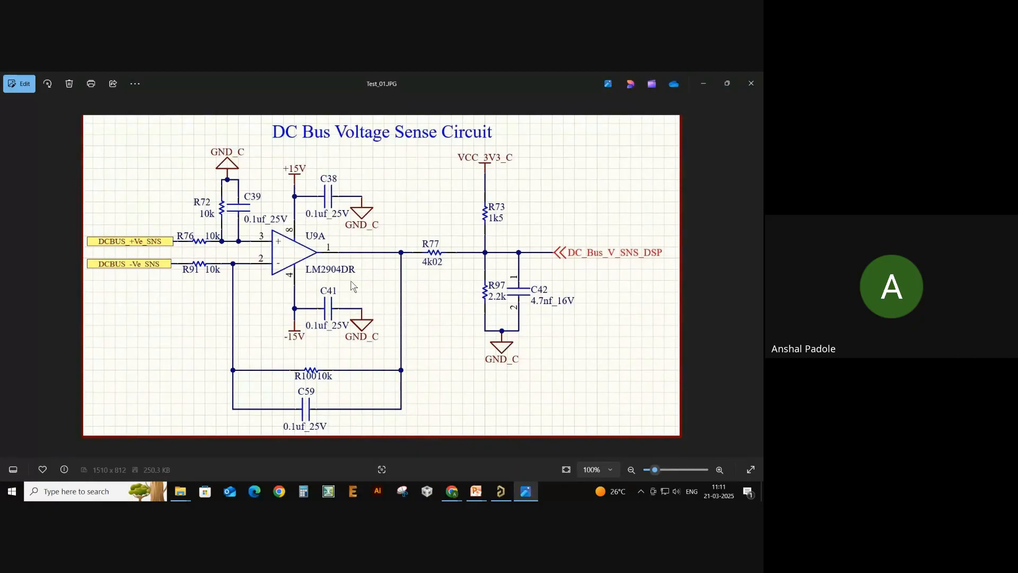
pyautogui.scroll(1, 294, 266)
pyautogui.scroll(-1, 307, 287)
# - Back in Altium, open Manufacturer Part Search and clear the resistor 10k 0603 filter
pyautogui.hotkey('alt', 'Tab')
pyautogui.click(424, 254)
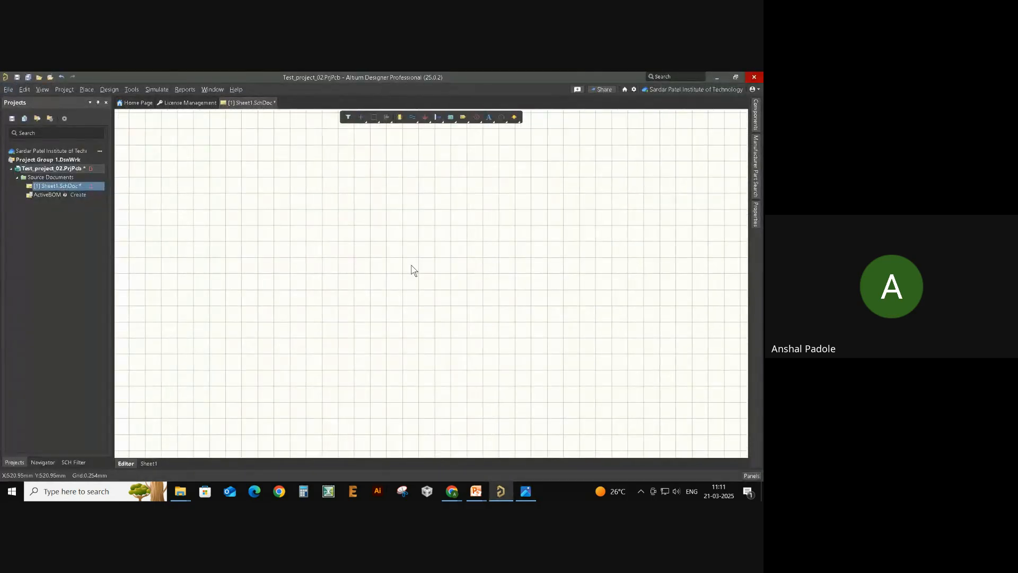
pyautogui.click(759, 185)
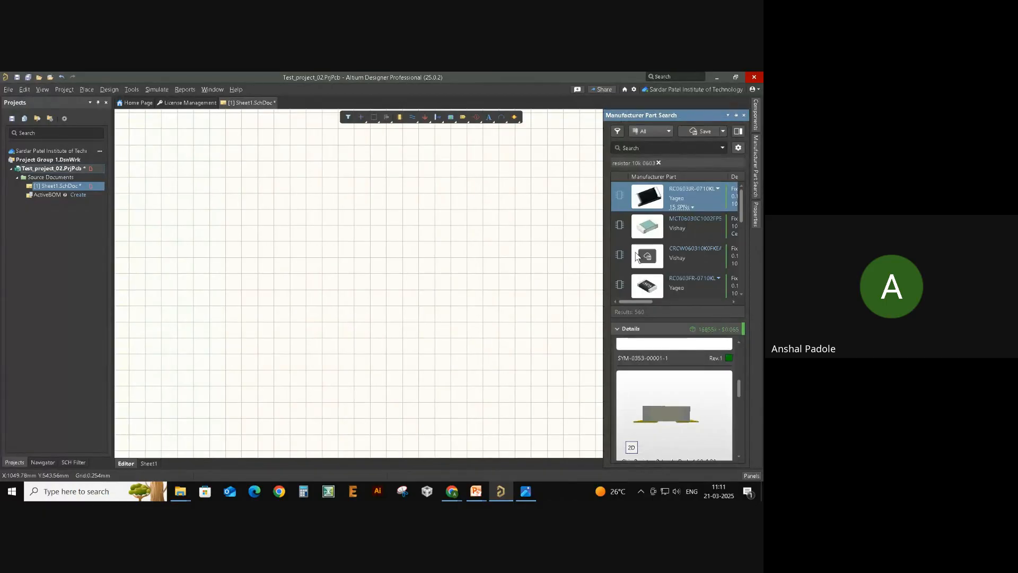
pyautogui.hotkey('alt', 'Tab')
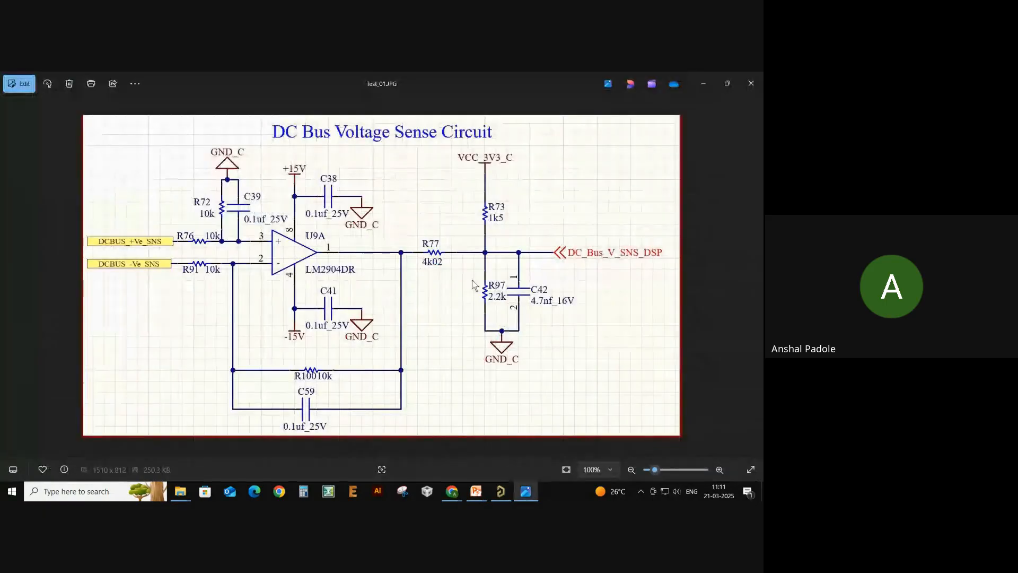
pyautogui.hotkey('alt', 'Tab')
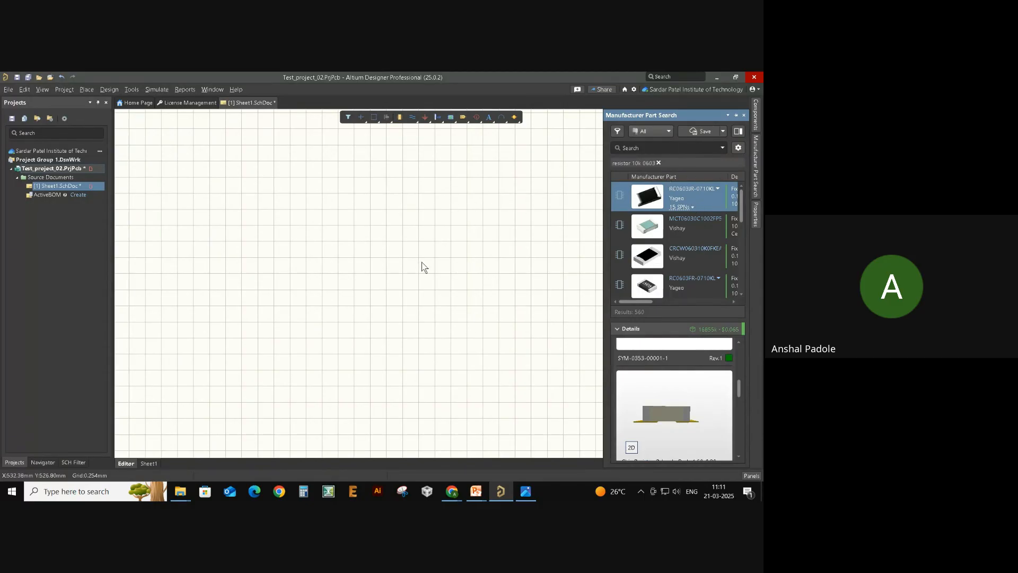
pyautogui.click(659, 163)
pyautogui.click(661, 148)
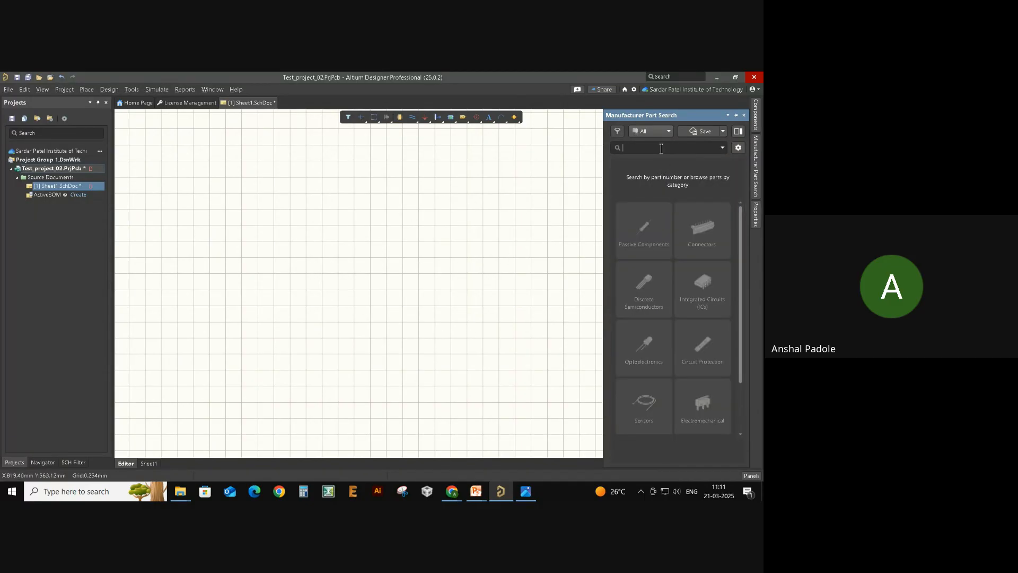
# - Search 'lm2904', select LM2904DMR2G, and undock the panel to float over the sheet
pyautogui.write('lm2905')
pyautogui.press('BackSpace')
pyautogui.write('4')
pyautogui.press('Return')
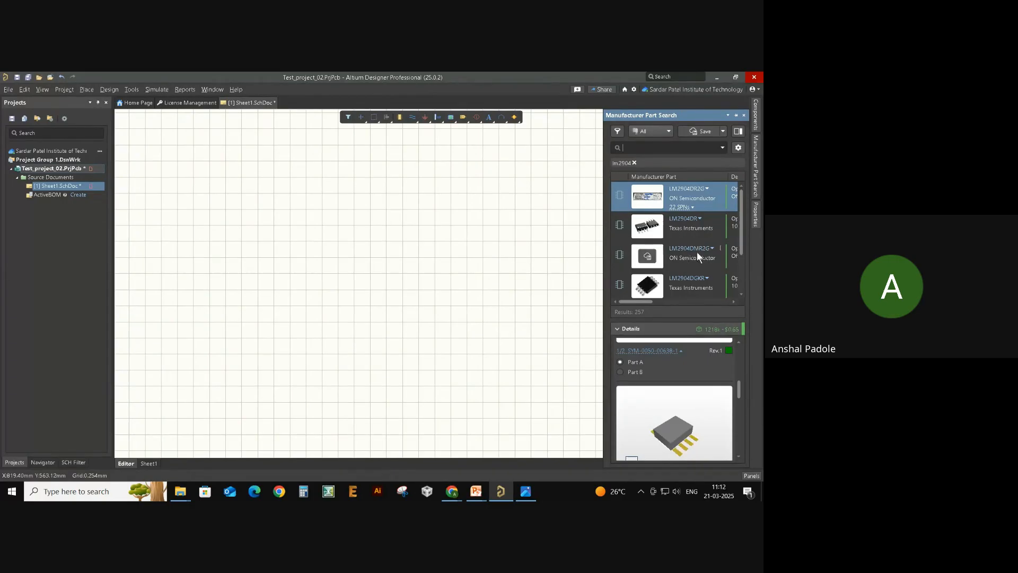
pyautogui.click(682, 265)
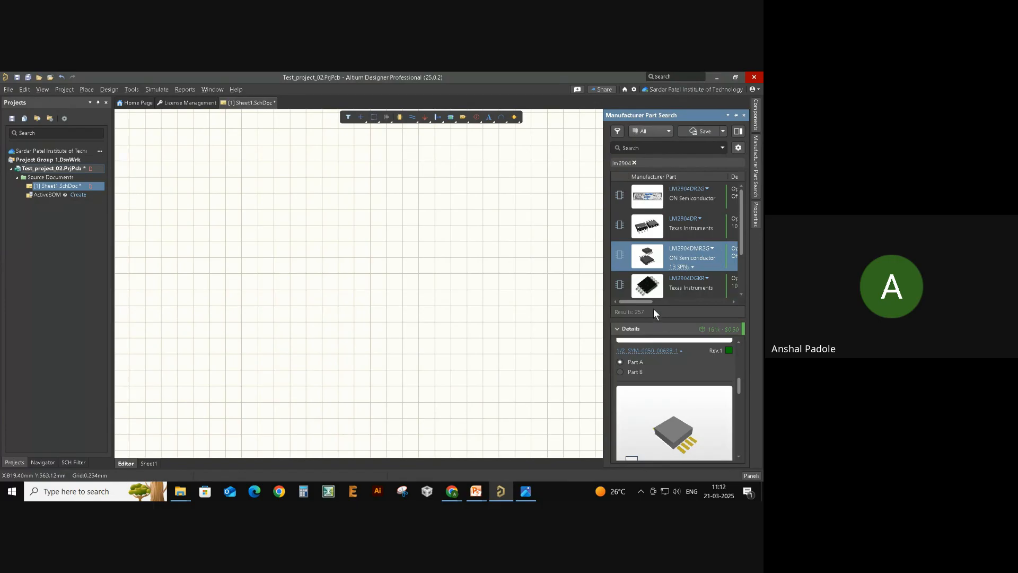
pyautogui.moveTo(649, 301)
pyautogui.mouseDown()
pyautogui.moveTo(707, 293)
pyautogui.moveTo(651, 296)
pyautogui.mouseUp()
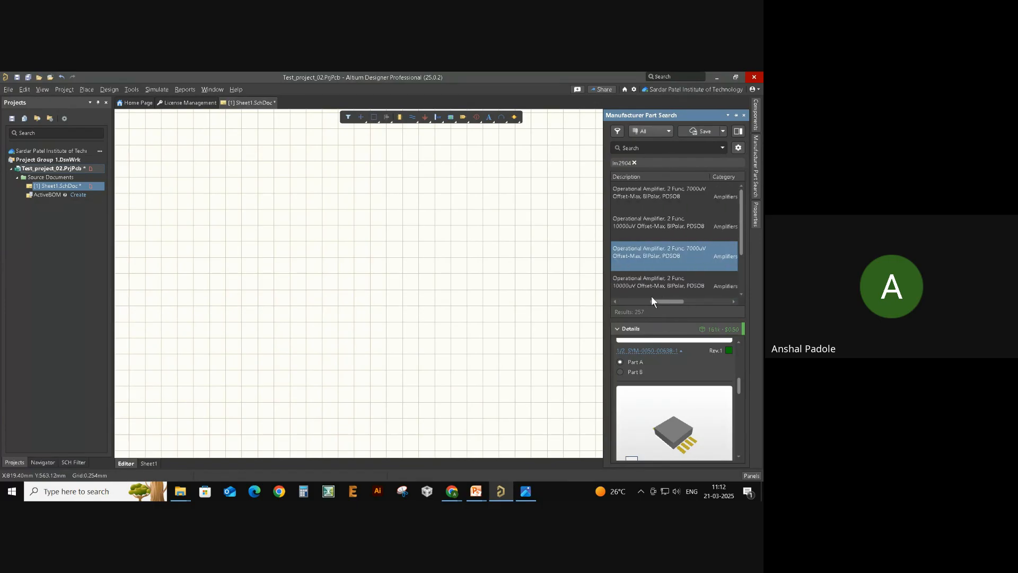
pyautogui.moveTo(689, 115); pyautogui.dragTo(389, 209)
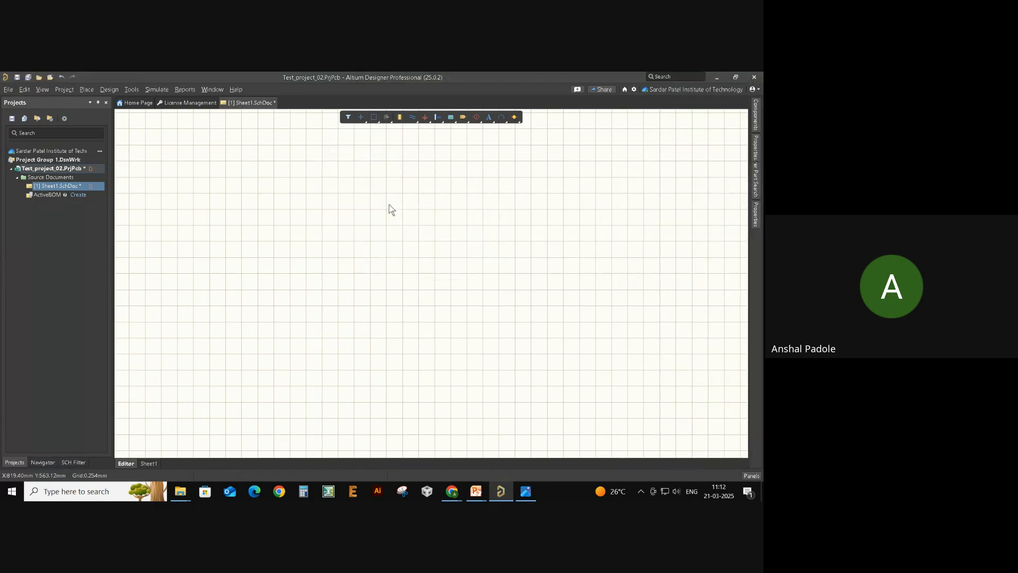
# - Widen the floating part search and move it up-left to show more result columns
pyautogui.moveTo(422, 272); pyautogui.dragTo(677, 271)
pyautogui.moveTo(398, 130); pyautogui.dragTo(304, 122)
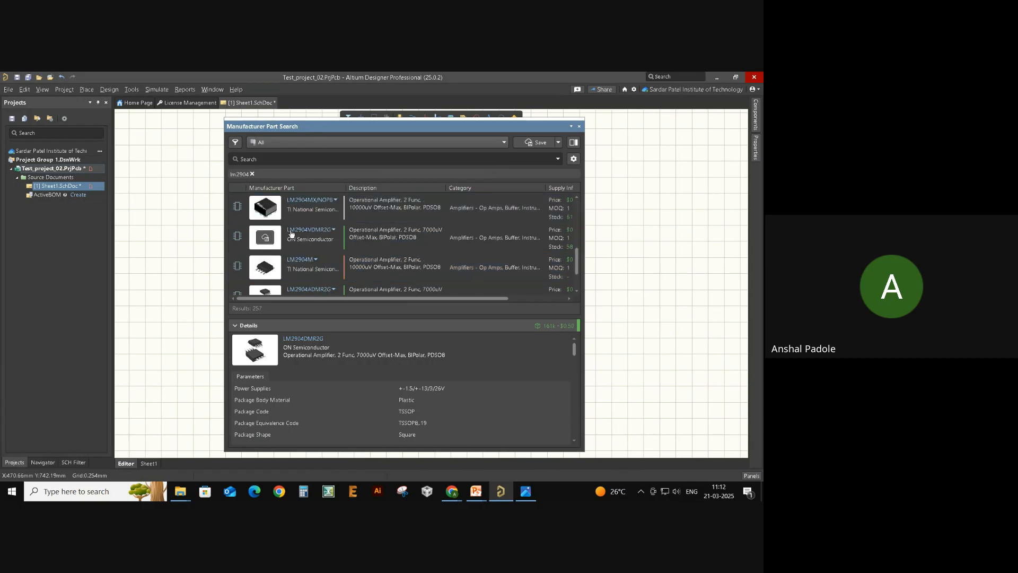
pyautogui.scroll(-3, 297, 256)
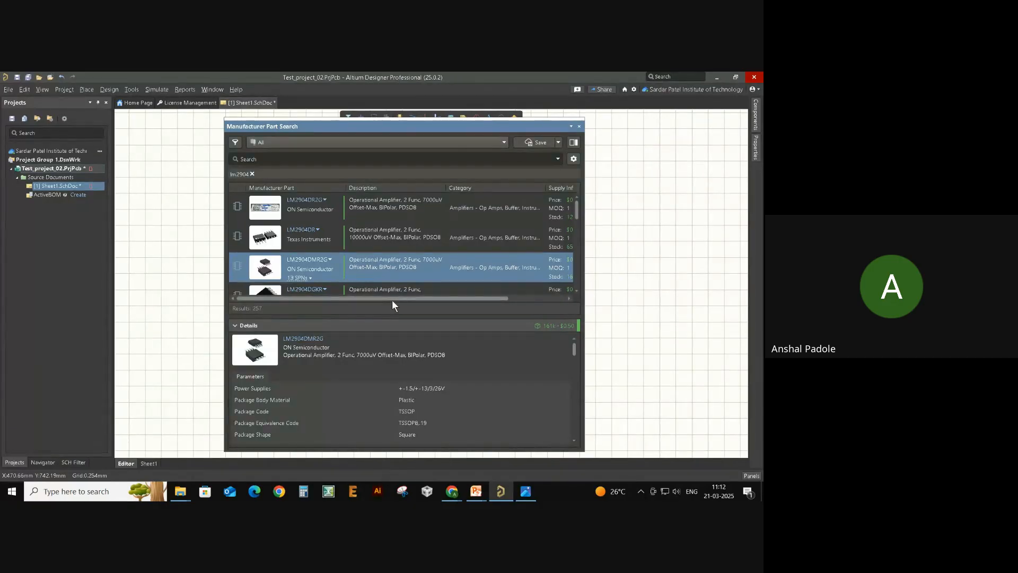
pyautogui.moveTo(392, 300); pyautogui.dragTo(370, 307)
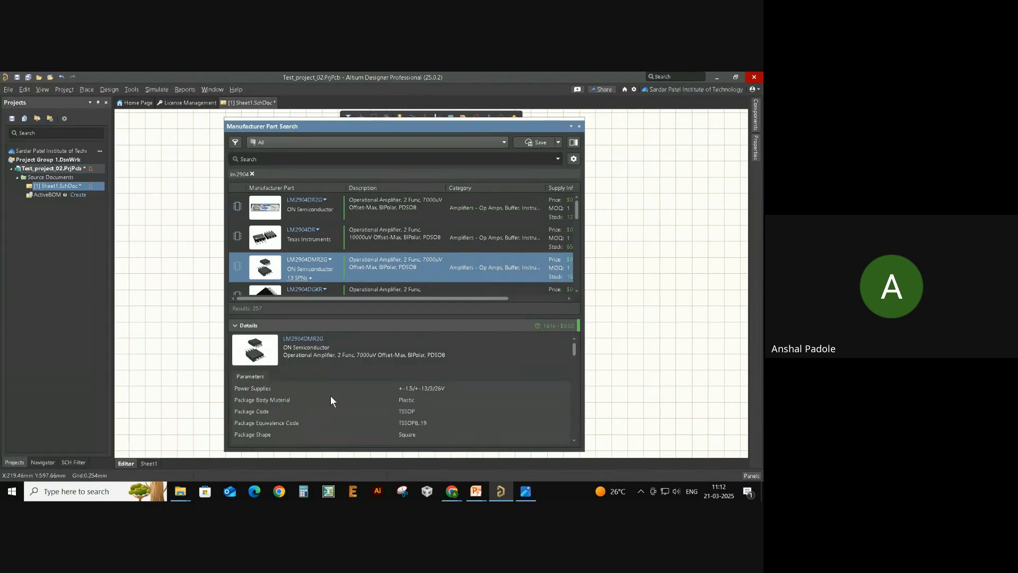
# - Scroll LM2904DMR2G details to its ONSC-LM258_2904-8 symbol and 3D package
pyautogui.scroll(-3, 344, 350)
pyautogui.scroll(-2, 346, 347)
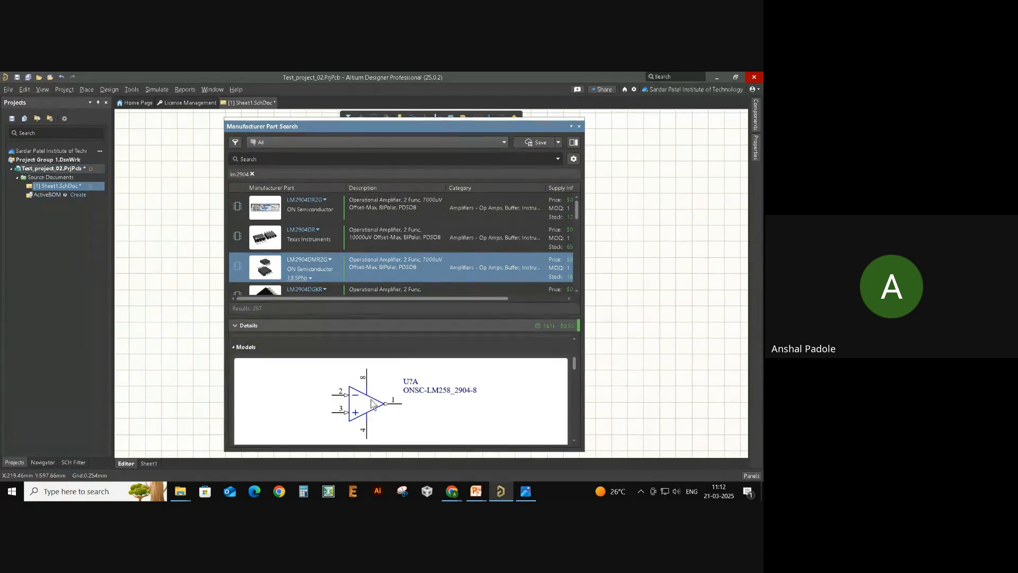
pyautogui.scroll(-2, 378, 392)
pyautogui.scroll(-2, 377, 396)
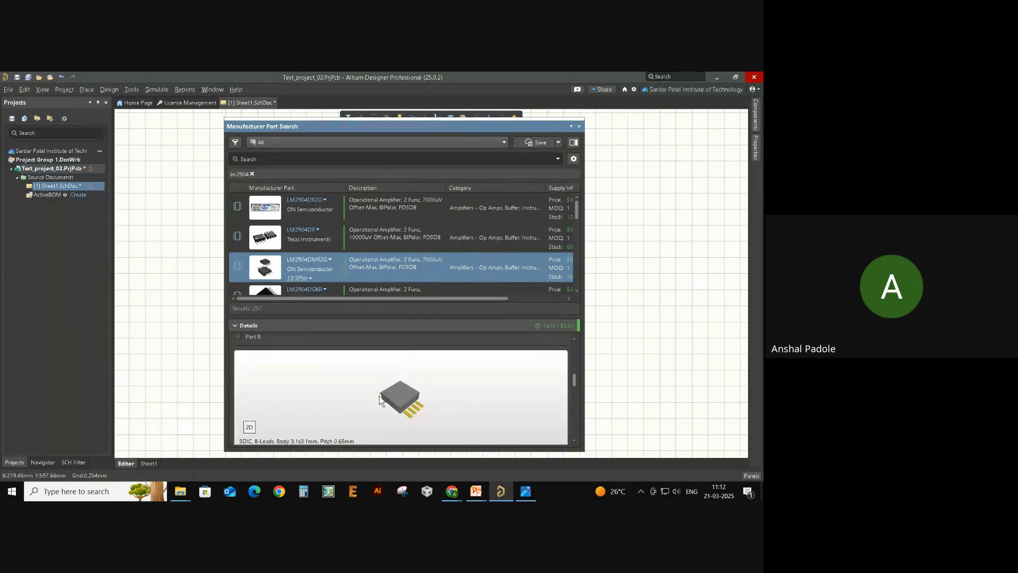
pyautogui.scroll(4, 392, 403)
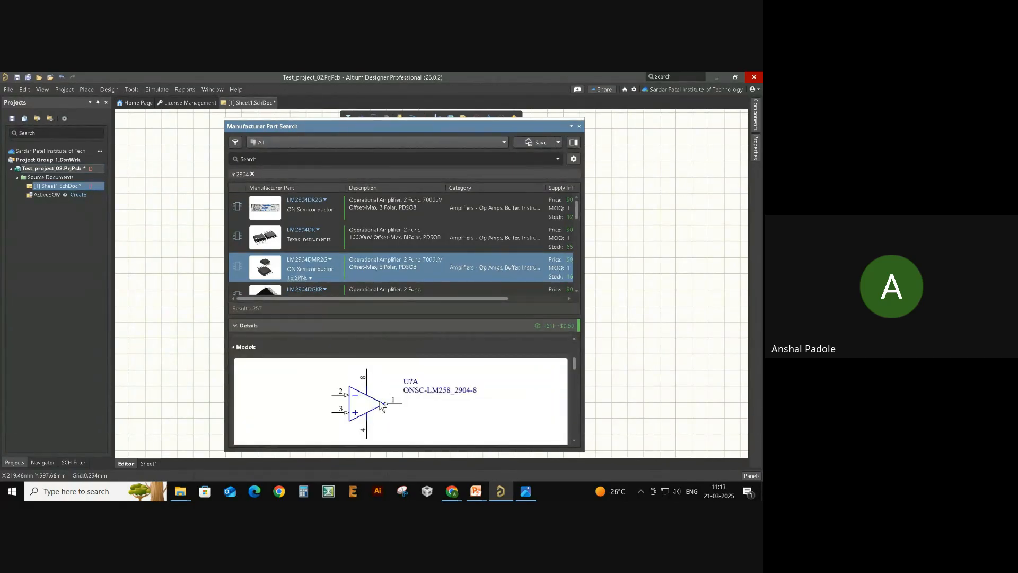
pyautogui.scroll(-3, 383, 406)
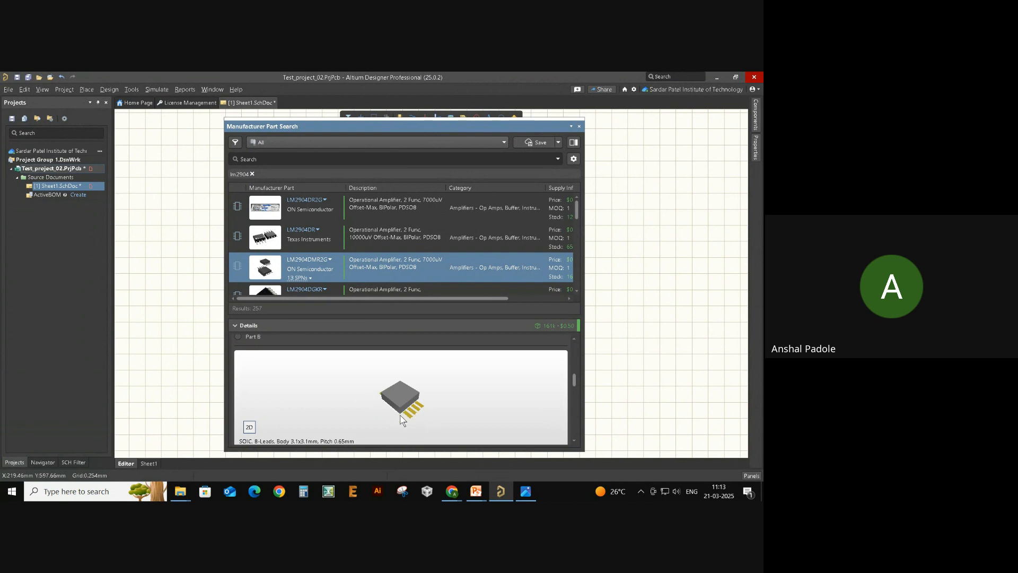
pyautogui.scroll(3, 379, 399)
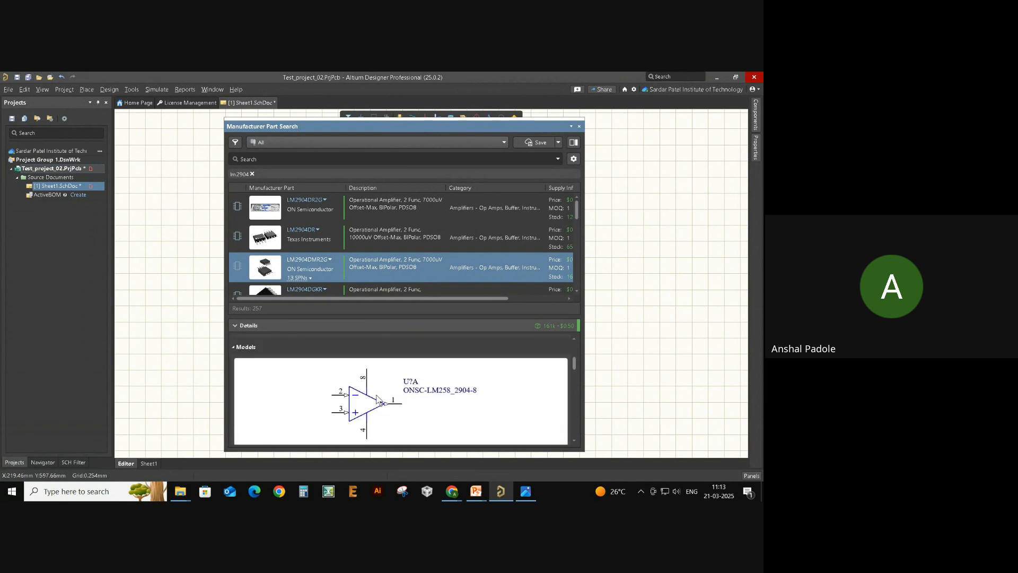
pyautogui.scroll(5, 378, 396)
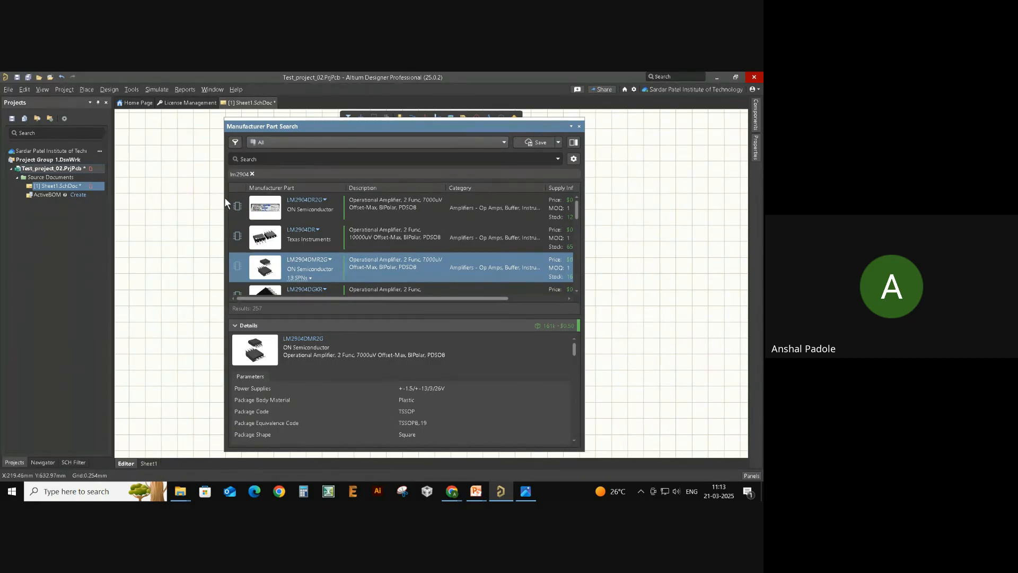
# - Replace the lm2904 query with a new 'lm295' search, returning 14 results
pyautogui.click(252, 174)
pyautogui.click(256, 158)
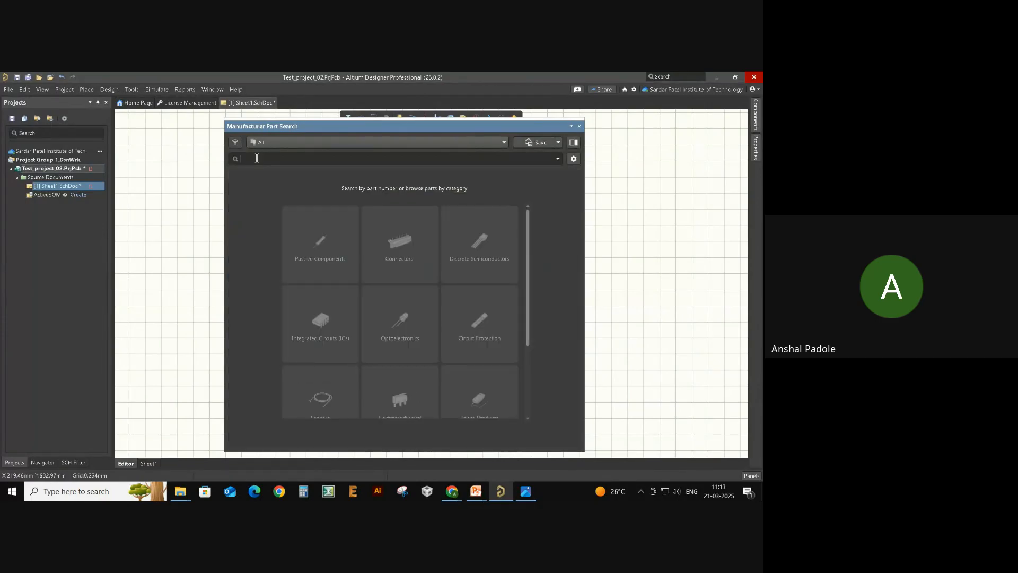
pyautogui.write('lm2004')
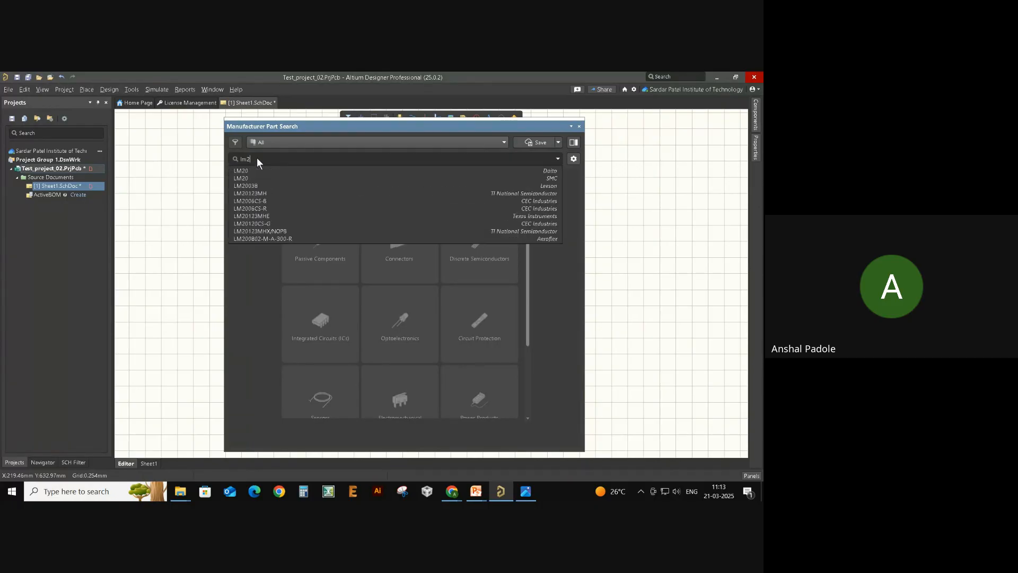
pyautogui.press('Return')
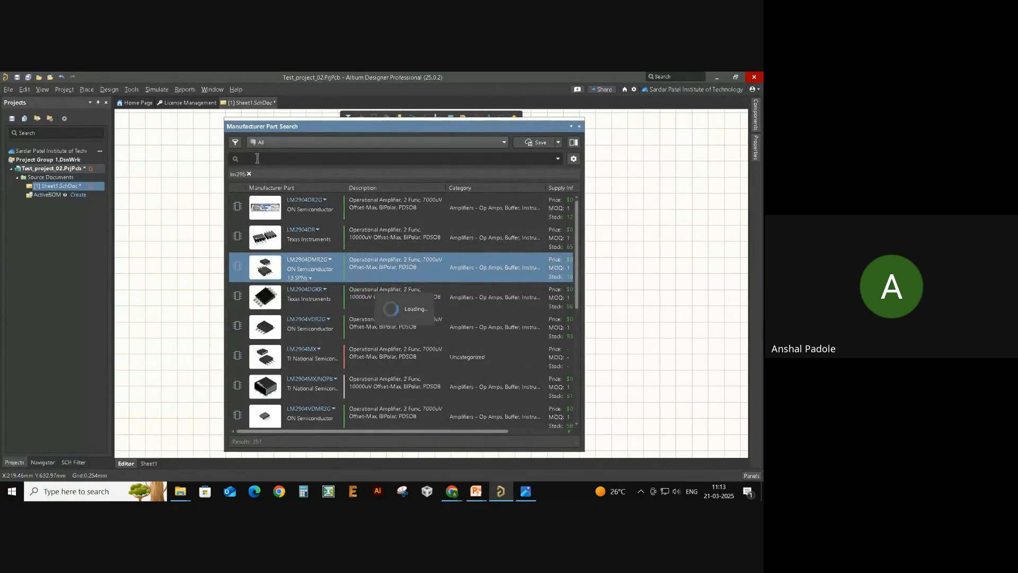
# - Inspect the NXP SAF7849HL result's details, which show no symbol or footprint
pyautogui.click(312, 219)
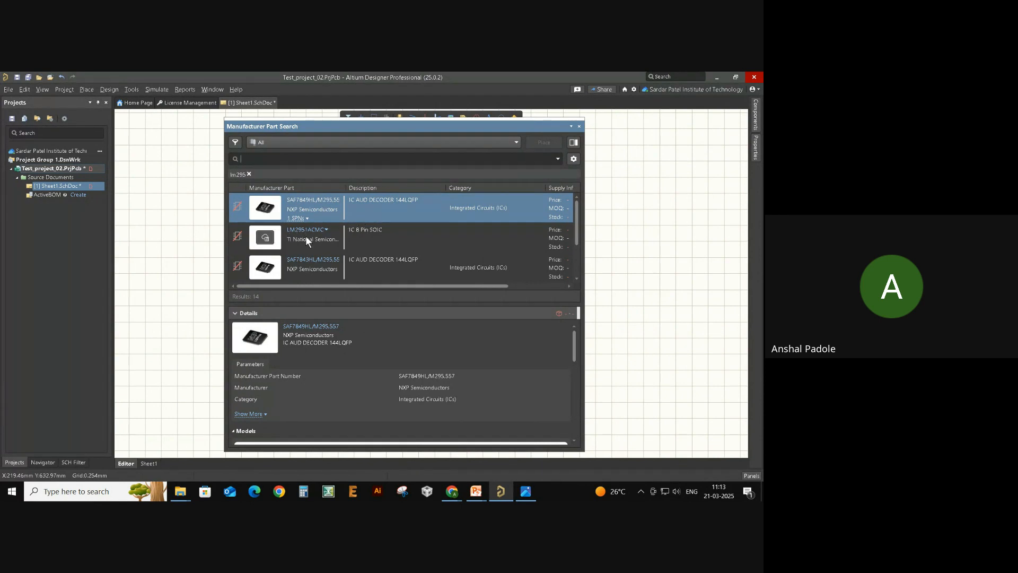
pyautogui.scroll(-5, 343, 358)
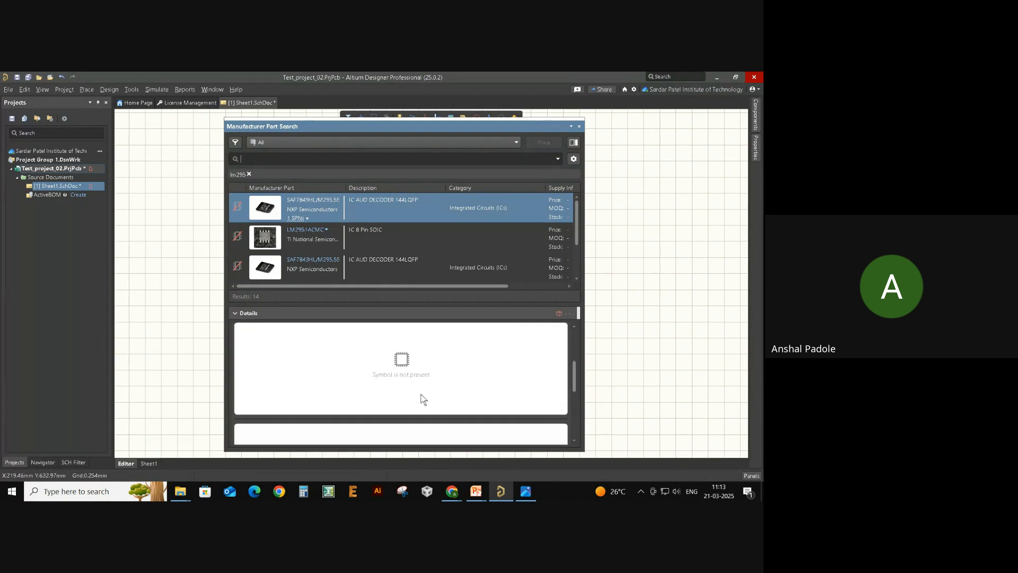
pyautogui.scroll(1, 387, 399)
pyautogui.scroll(-2, 419, 400)
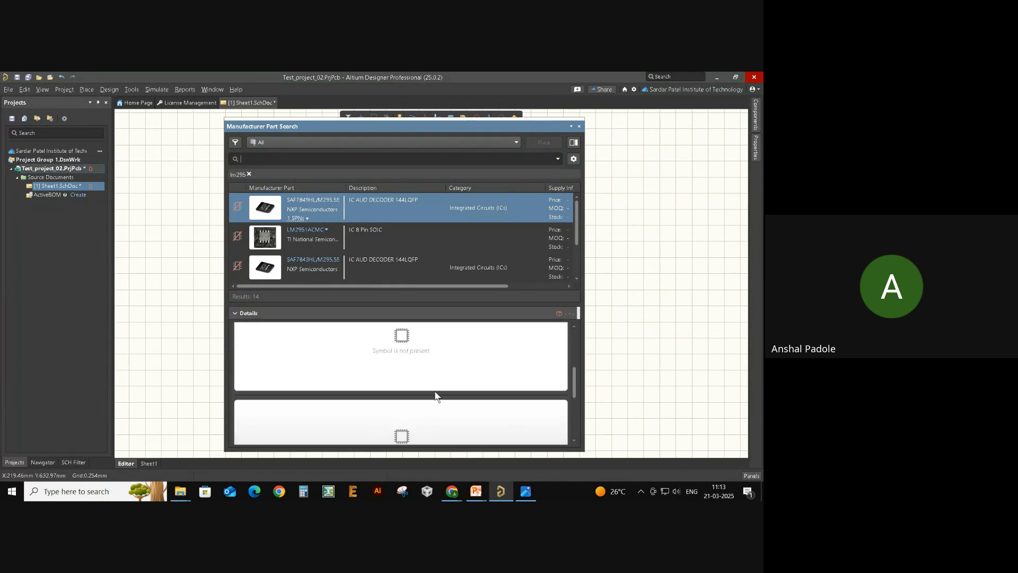
pyautogui.scroll(-2, 424, 395)
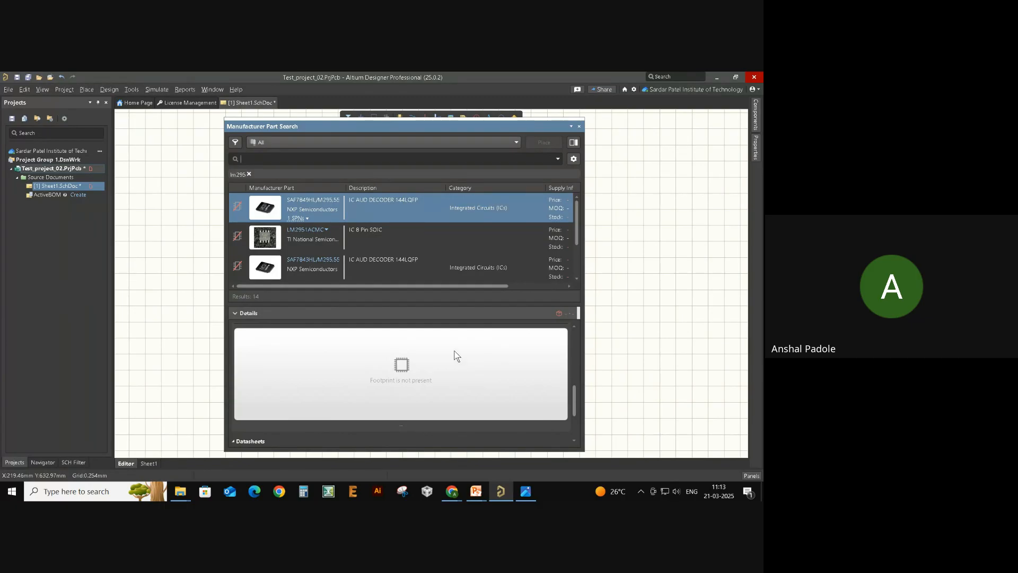
# - Replace the lm295 query with 'lm2904', listing 257 results
pyautogui.click(247, 174)
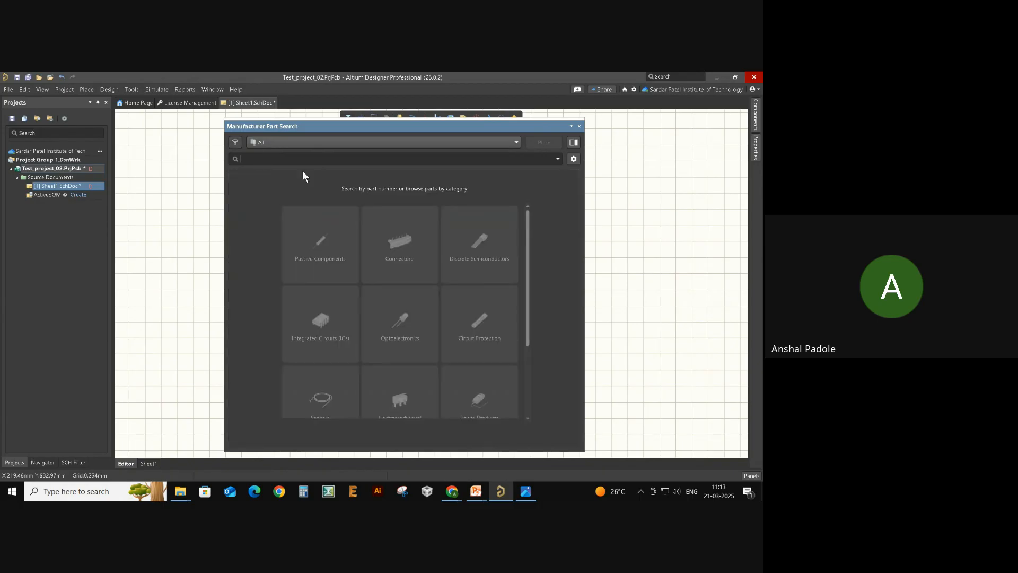
pyautogui.write('lm')
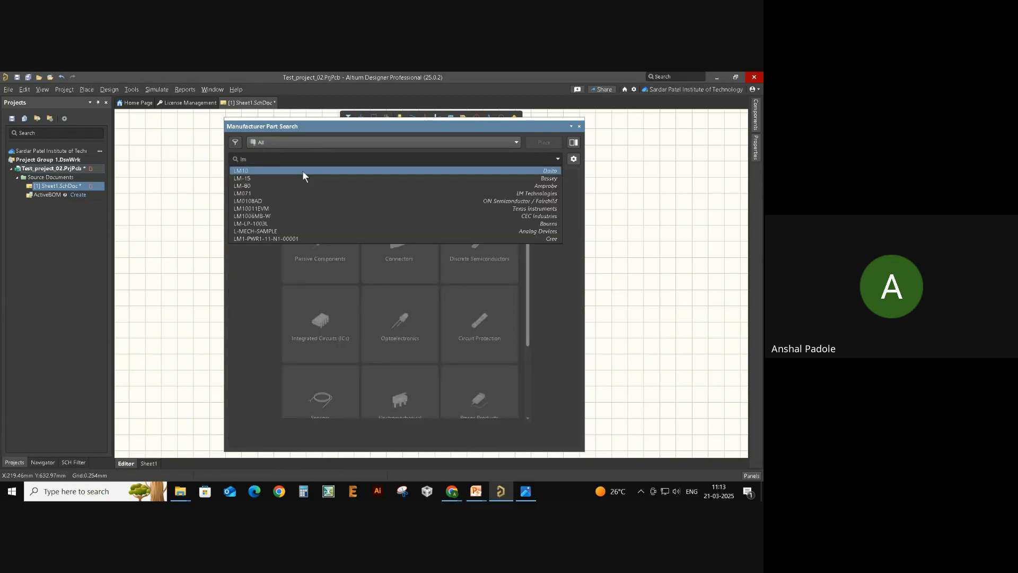
pyautogui.write('2904')
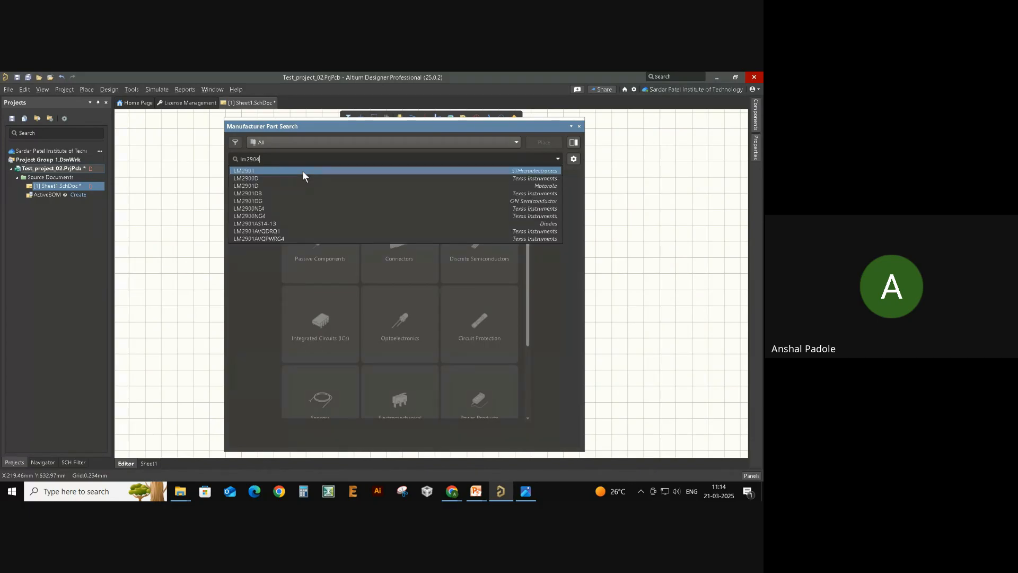
pyautogui.press('Return')
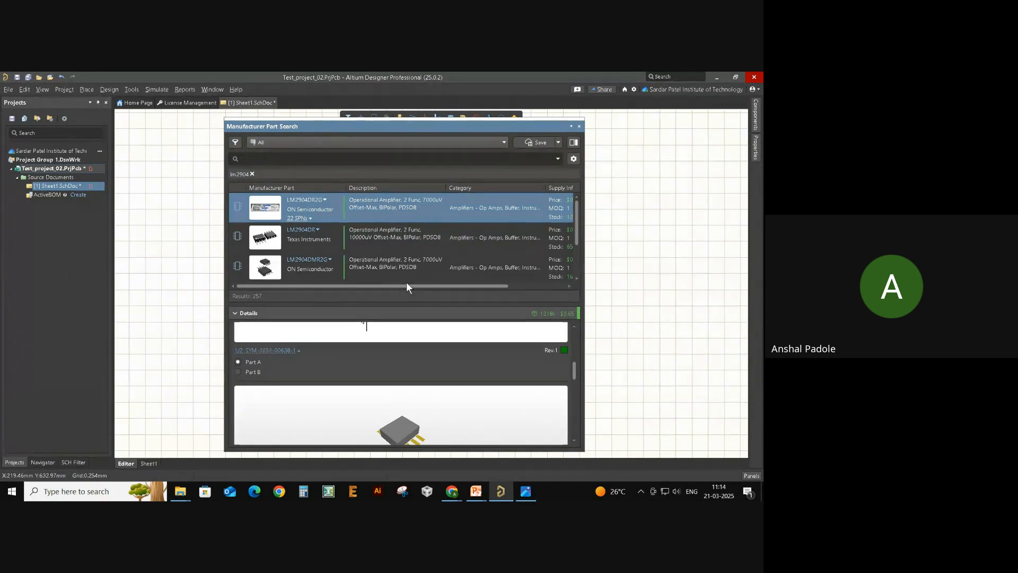
pyautogui.moveTo(409, 286); pyautogui.dragTo(482, 286)
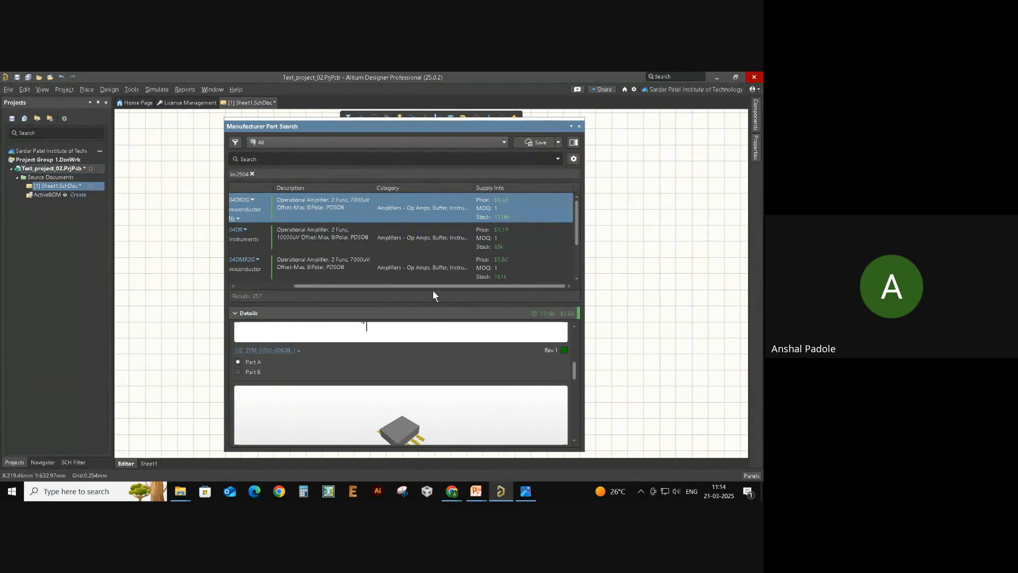
pyautogui.moveTo(412, 285); pyautogui.dragTo(330, 287)
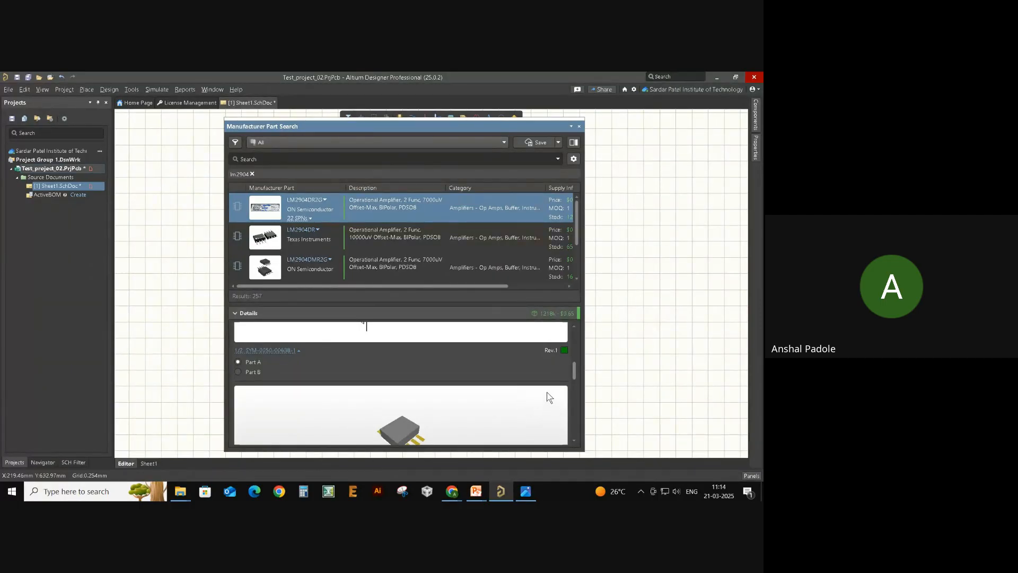
pyautogui.scroll(5, 538, 396)
pyautogui.scroll(-1, 536, 381)
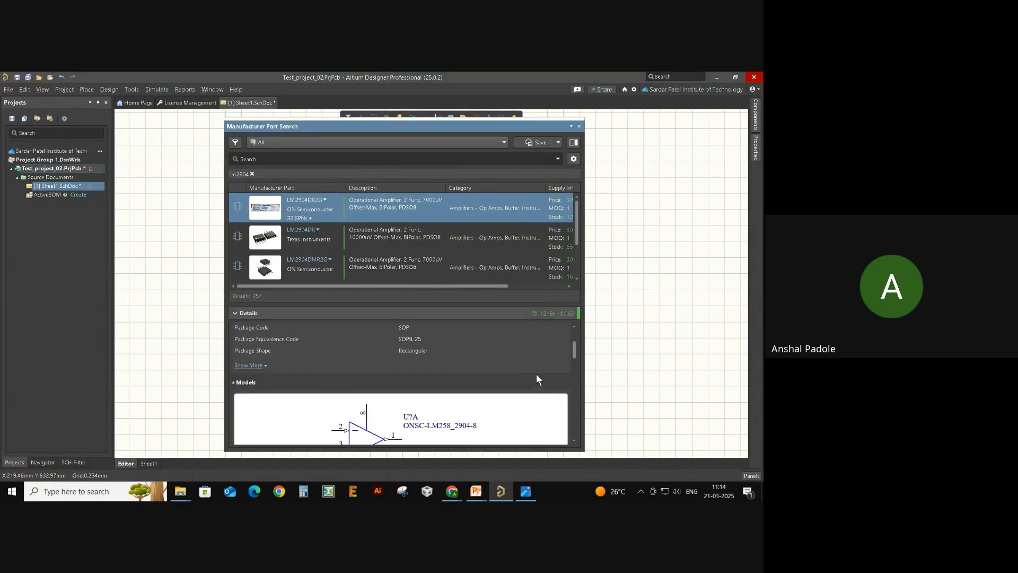
pyautogui.scroll(3, 528, 376)
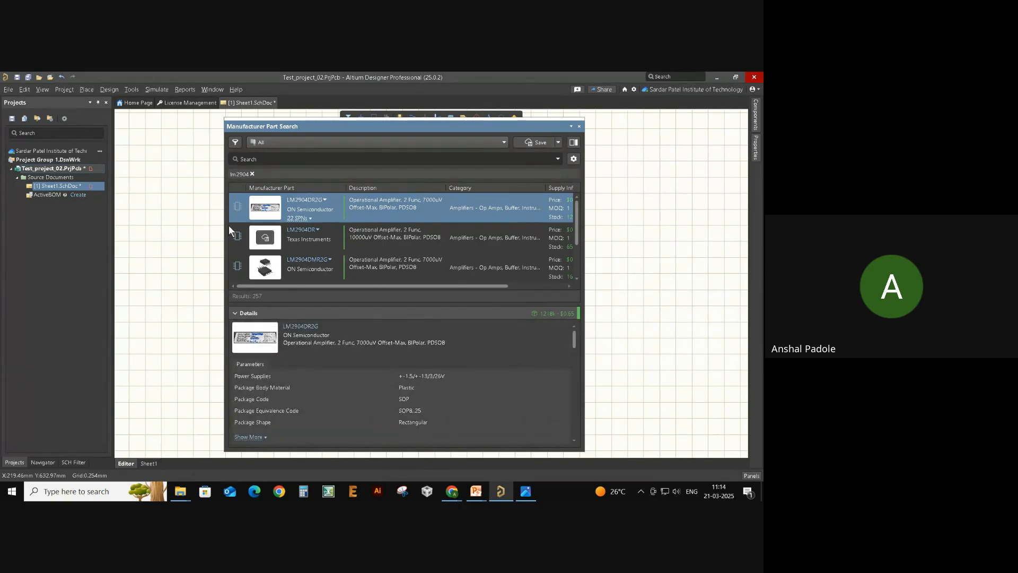
# - Select the Texas Instruments LM2904DR and open its Datasheet 1 link
pyautogui.click(379, 233)
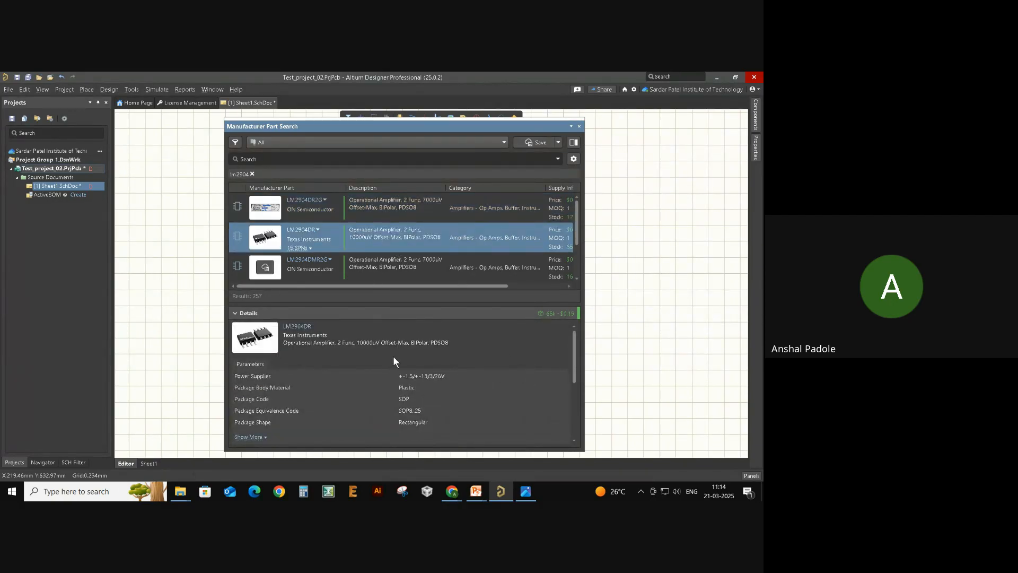
pyautogui.scroll(-3, 525, 371)
pyautogui.scroll(-6, 528, 365)
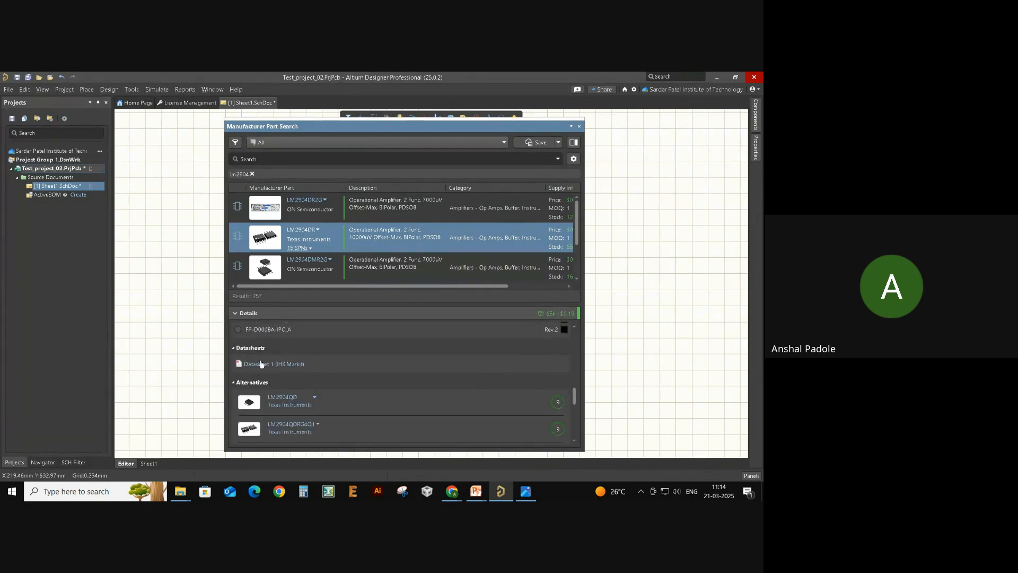
pyautogui.scroll(-2, 351, 385)
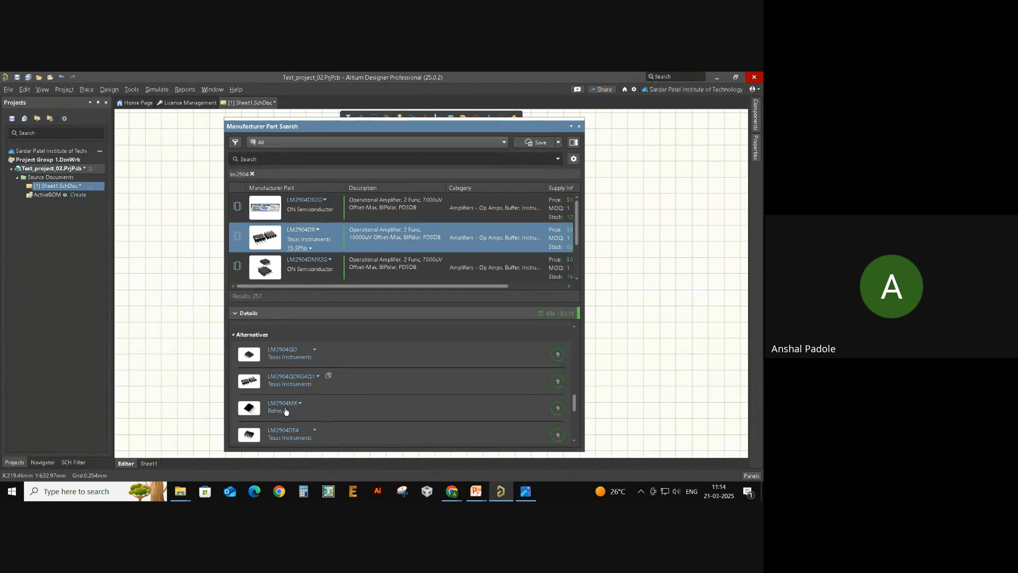
pyautogui.scroll(2, 352, 422)
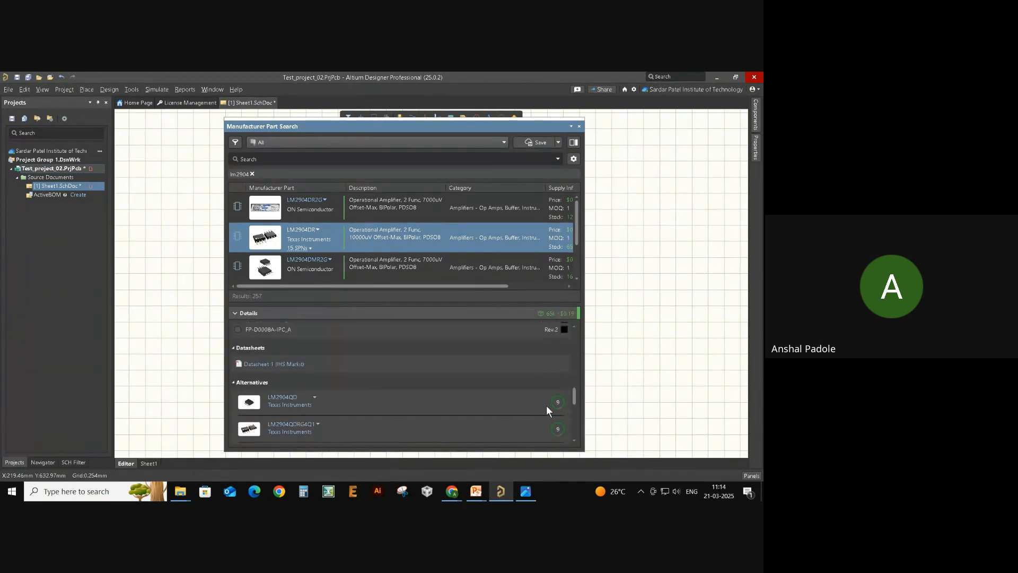
pyautogui.scroll(2, 426, 393)
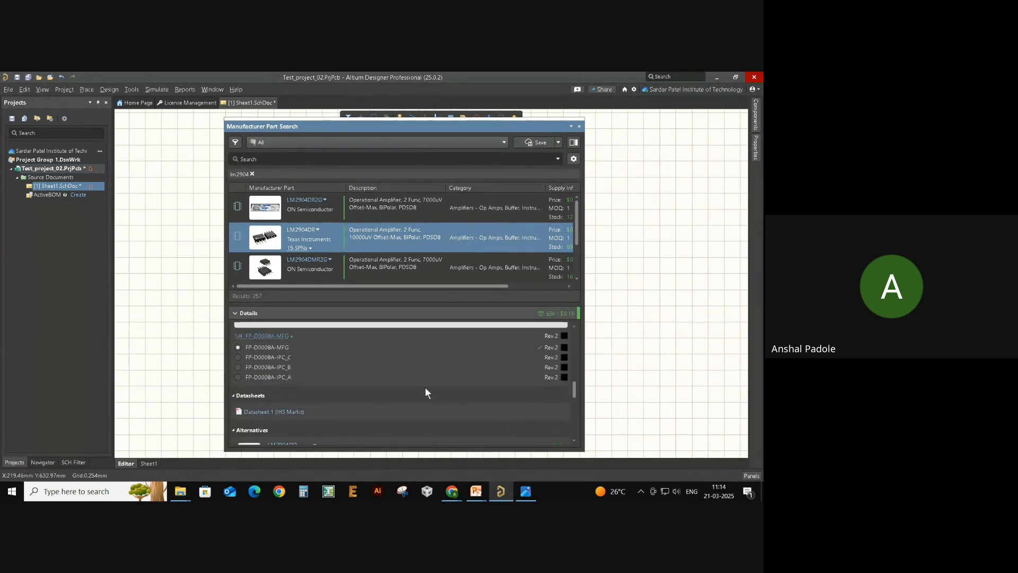
pyautogui.click(252, 413)
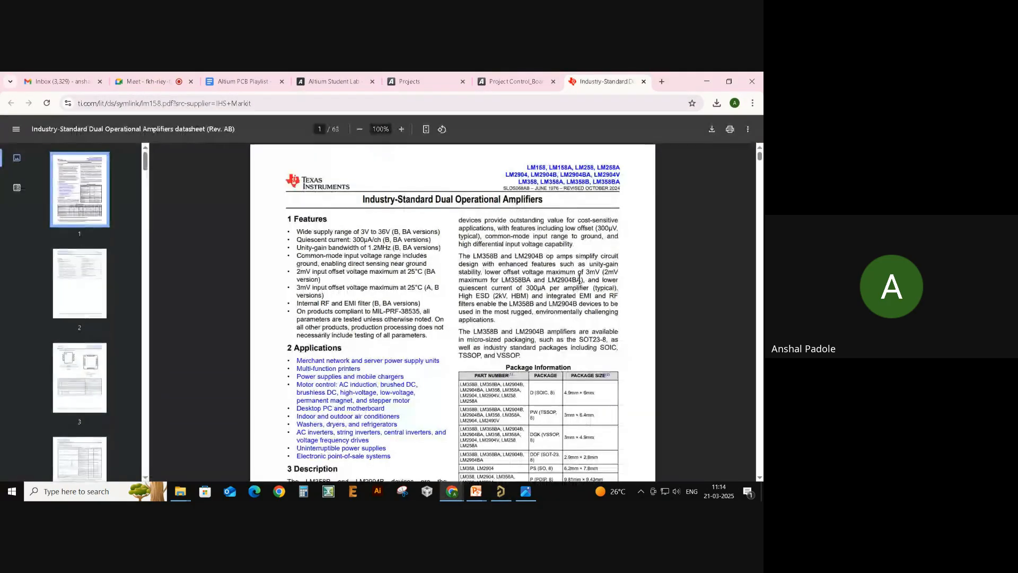
# - Skim the LM2904 datasheet, close its Chrome tab and return to Altium Designer
pyautogui.scroll(-15, 565, 248)
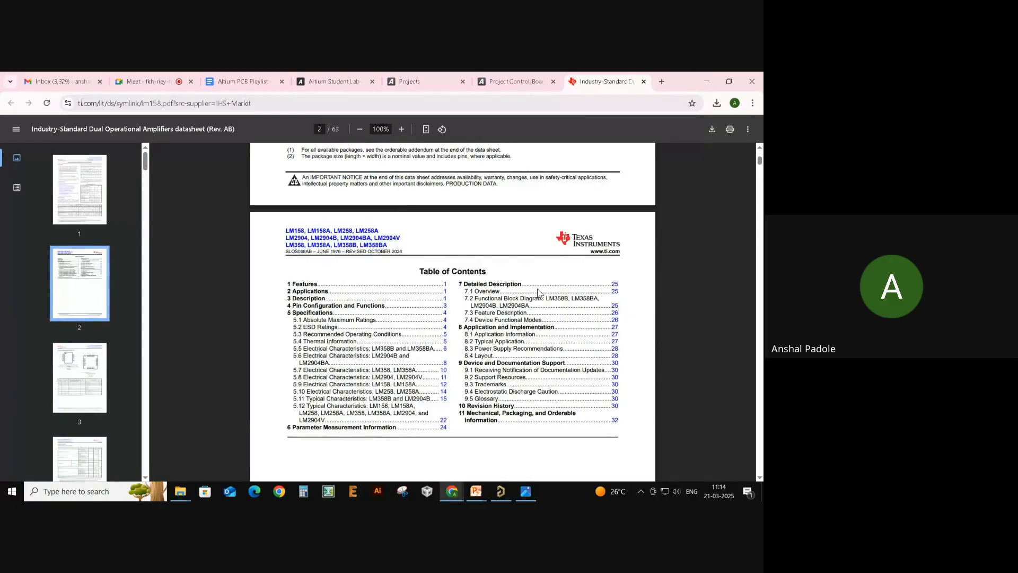
pyautogui.scroll(-8, 759, 180)
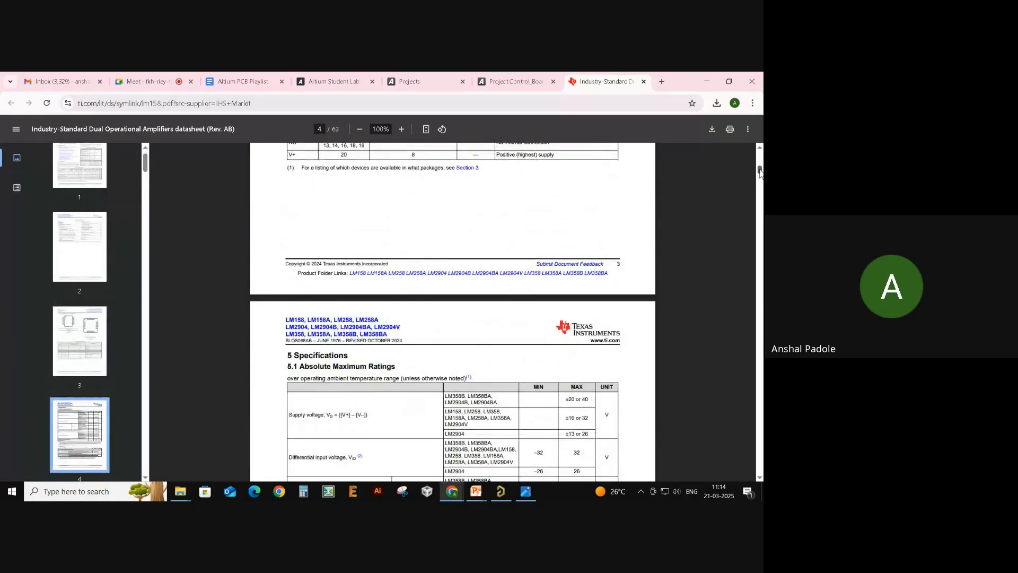
pyautogui.moveTo(760, 170); pyautogui.dragTo(758, 153)
pyautogui.click(645, 83)
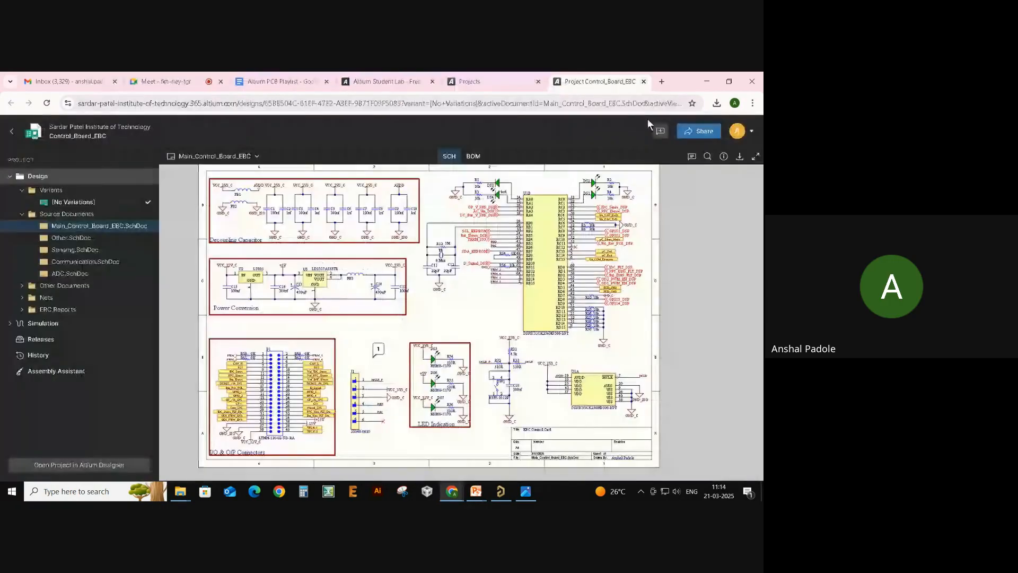
pyautogui.hotkey('alt', 'Tab')
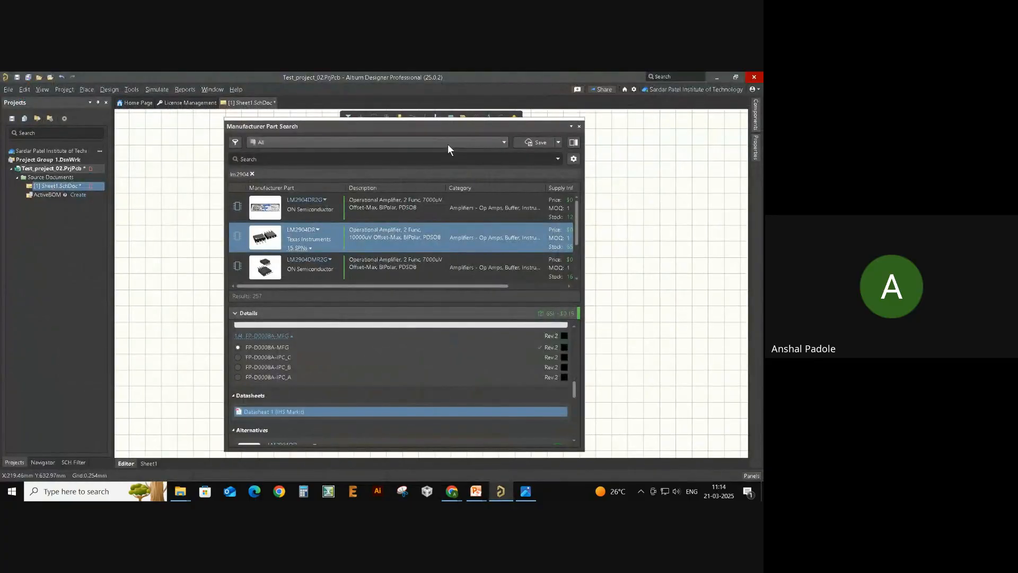
# - Place the LM2904DR op-amp from the part search onto the schematic
pyautogui.moveTo(454, 129); pyautogui.dragTo(641, 143)
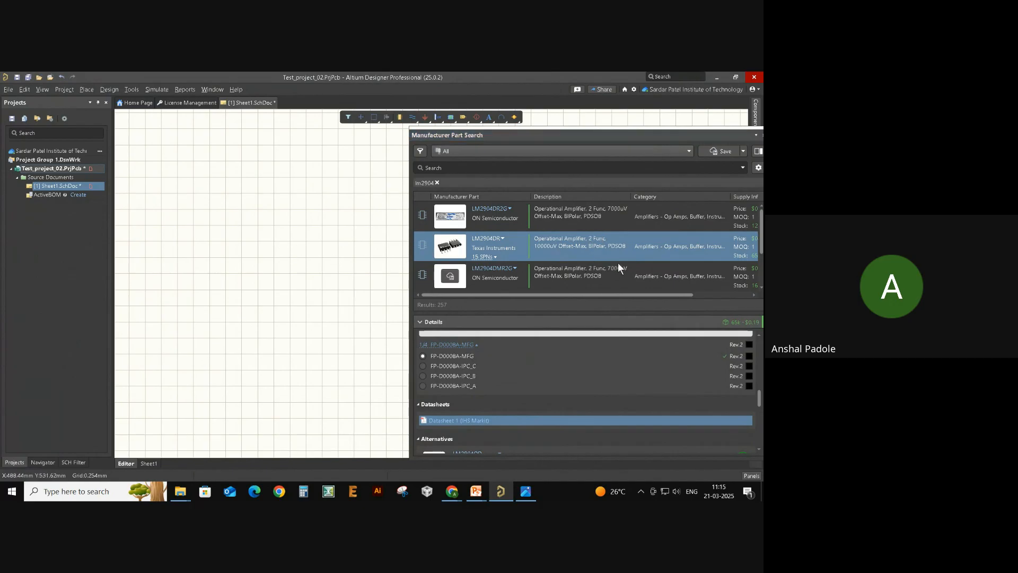
pyautogui.moveTo(615, 253); pyautogui.dragTo(298, 244)
pyautogui.keyDown('ctrl'); pyautogui.scroll(5, 307, 244); pyautogui.keyUp('ctrl')
pyautogui.moveTo(308, 281); pyautogui.dragTo(244, 353, button='right')
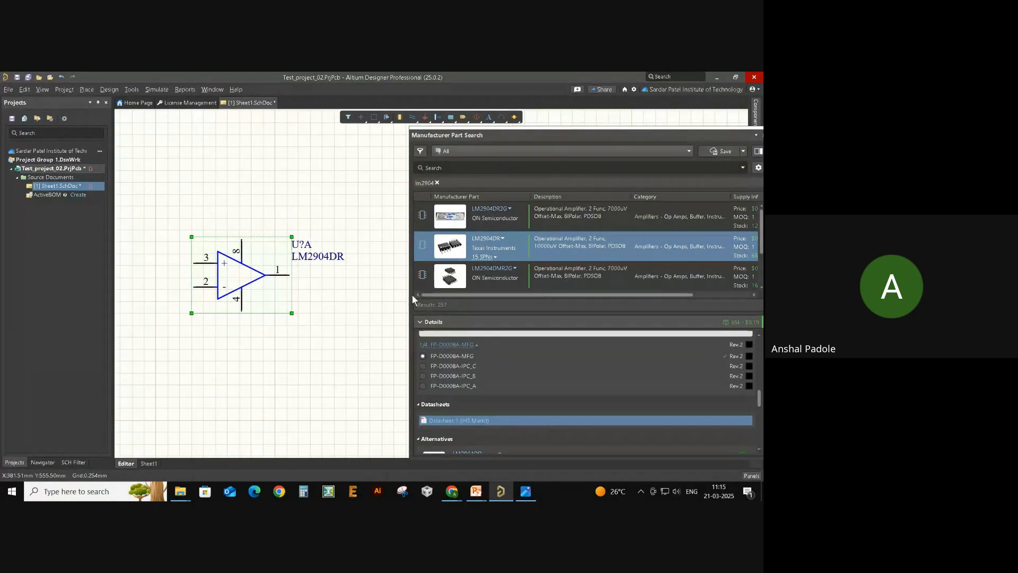
pyautogui.rightClick(381, 301)
# - Place an LM2904DMR2G op-amp below the first op-amp
pyautogui.click(610, 247)
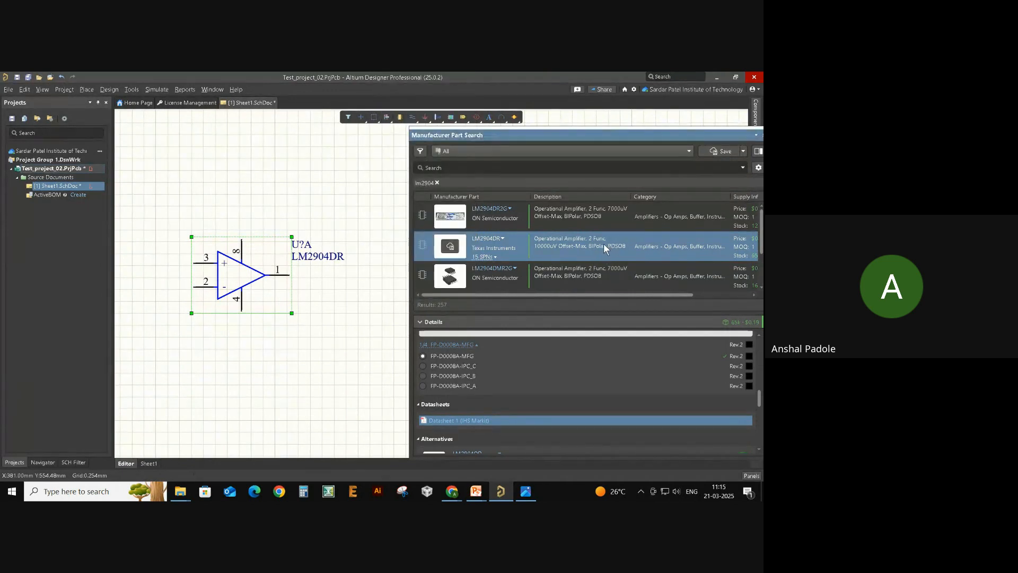
pyautogui.click(601, 270)
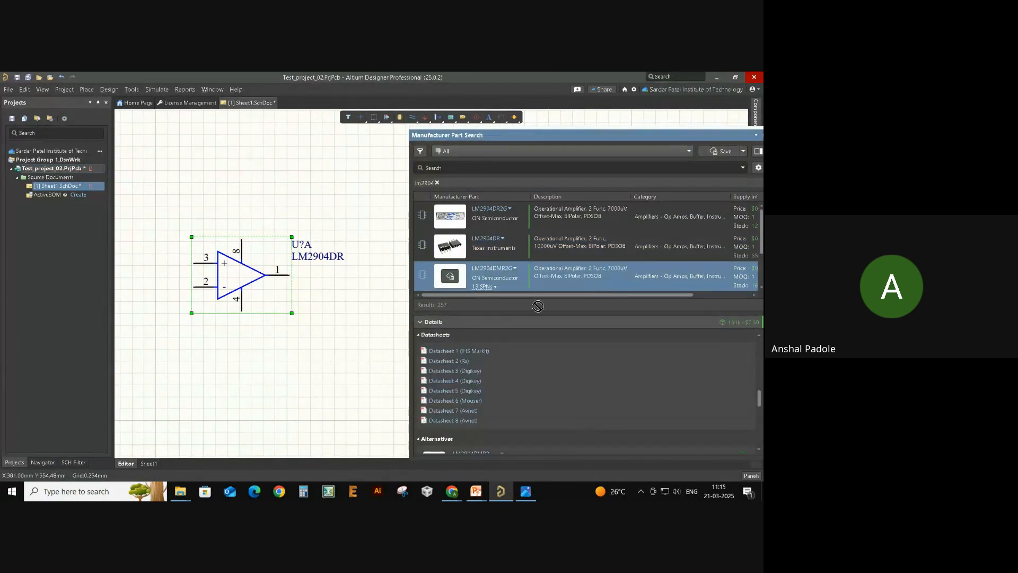
pyautogui.moveTo(538, 306); pyautogui.dragTo(310, 387)
pyautogui.moveTo(450, 276); pyautogui.dragTo(202, 383)
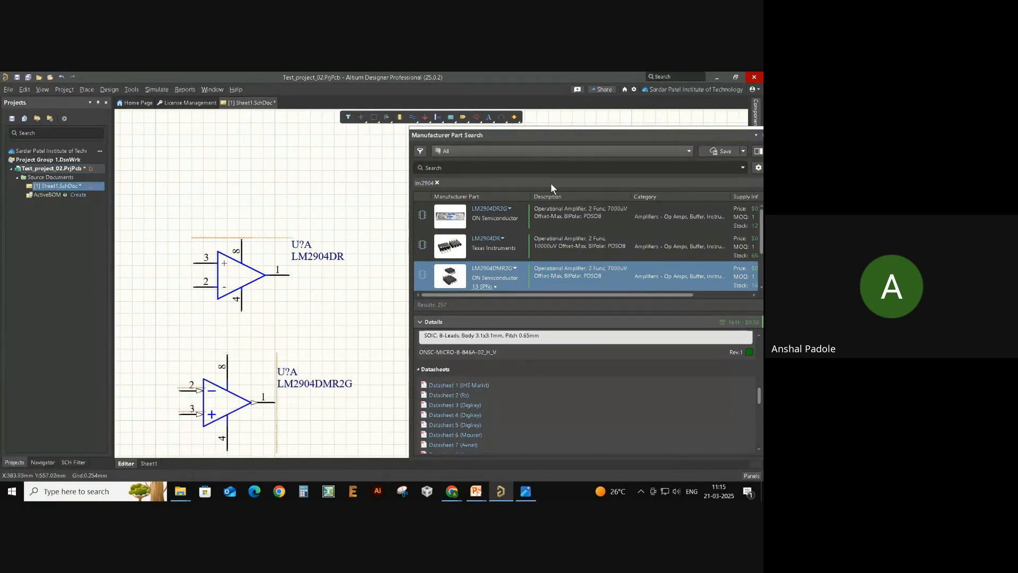
# - Move the part search panel off the sheet and dock it to the side
pyautogui.moveTo(473, 132); pyautogui.dragTo(335, 153)
pyautogui.moveTo(612, 153); pyautogui.dragTo(763, 232)
pyautogui.click(758, 210)
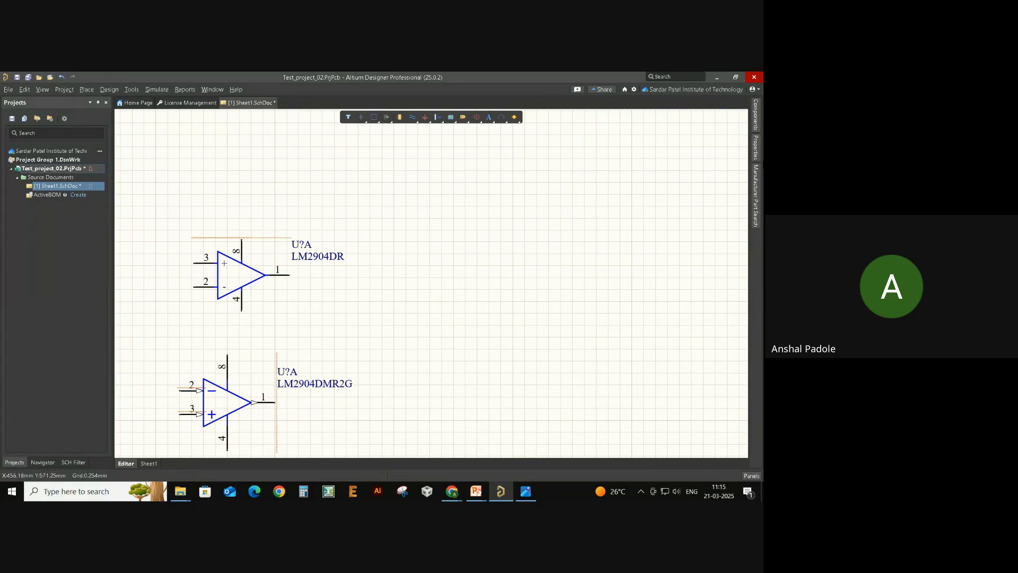
pyautogui.click(759, 477)
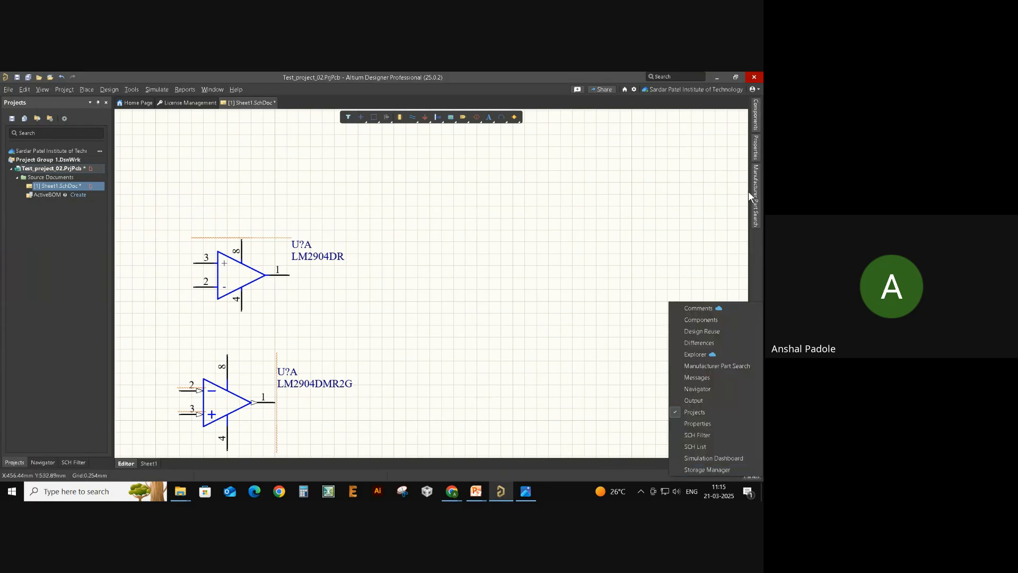
pyautogui.click(688, 271)
# - Box-select and delete the duplicate LM2904DMR2G op-amp, leaving only LM2904DR
pyautogui.scroll(-1, 415, 319)
pyautogui.keyDown('ctrl'); pyautogui.scroll(-2, 407, 305); pyautogui.keyUp('ctrl')
pyautogui.moveTo(216, 319); pyautogui.dragTo(342, 387)
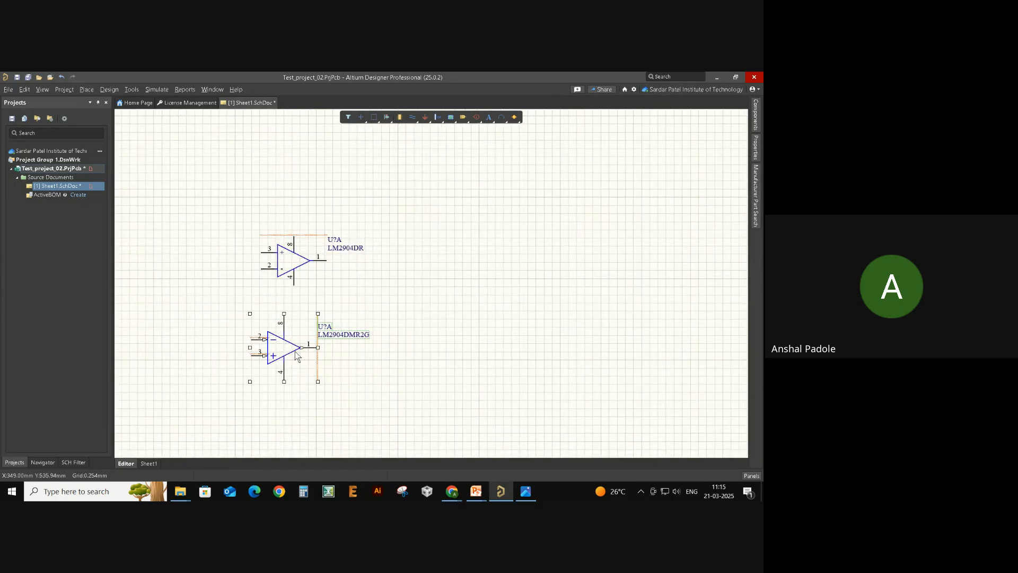
pyautogui.press('Delete')
pyautogui.keyDown('ctrl'); pyautogui.scroll(1, 292, 352); pyautogui.keyUp('ctrl')
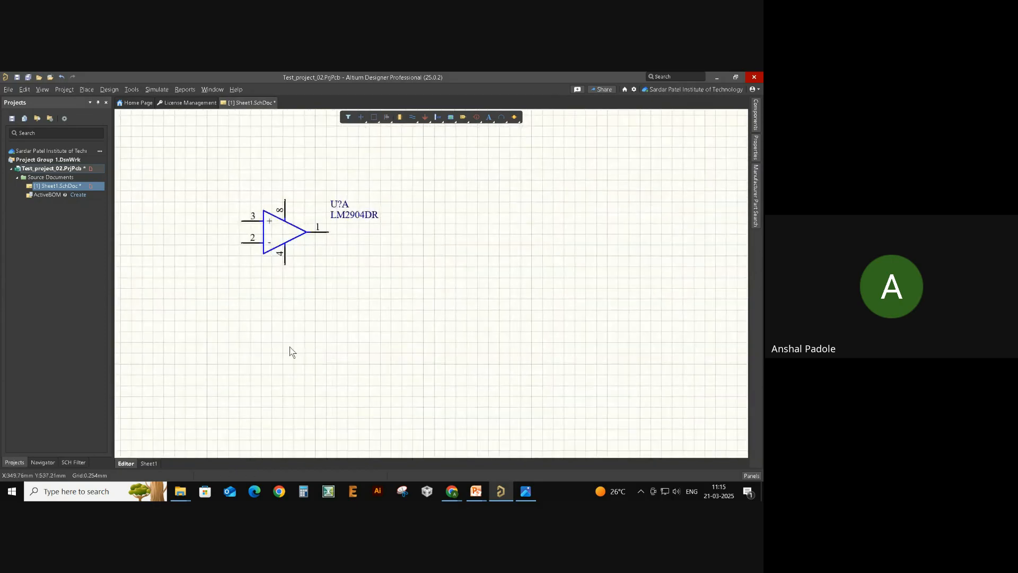
pyautogui.scroll(1, 290, 347)
pyautogui.hscroll(-2, 274, 323)
pyautogui.keyDown('ctrl'); pyautogui.scroll(1, 416, 341); pyautogui.keyUp('ctrl')
pyautogui.scroll(1, 418, 355)
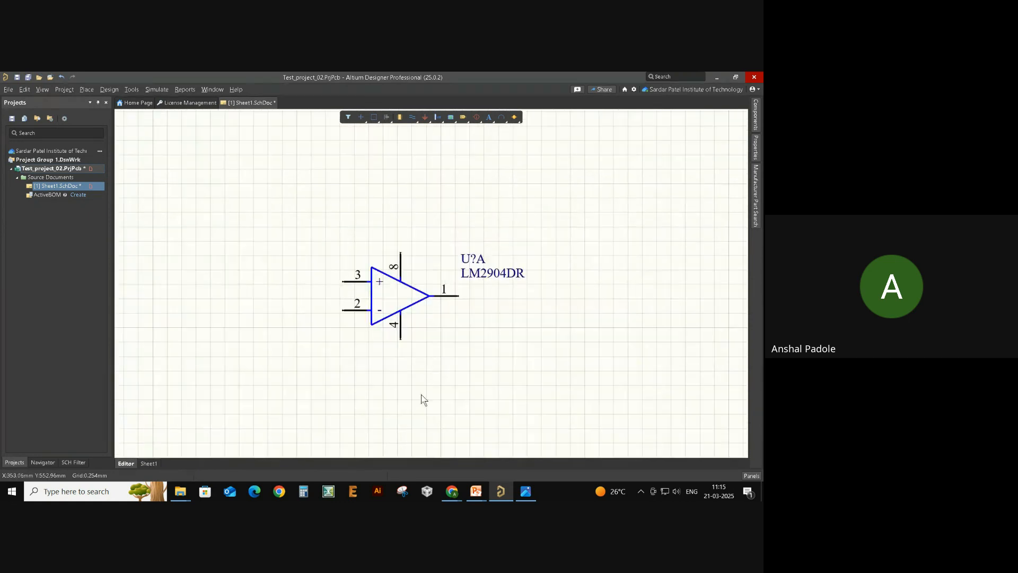
pyautogui.hotkey('alt', 'Tab')
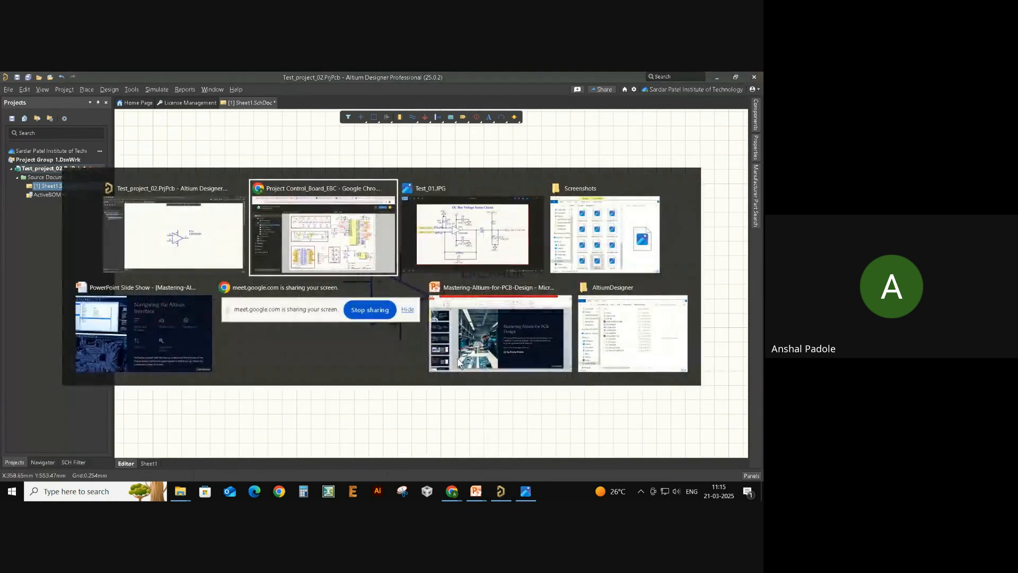
# - Review the Test_01.JPG voltage sense reference image, then return to the Altium schematic
pyautogui.click(472, 249)
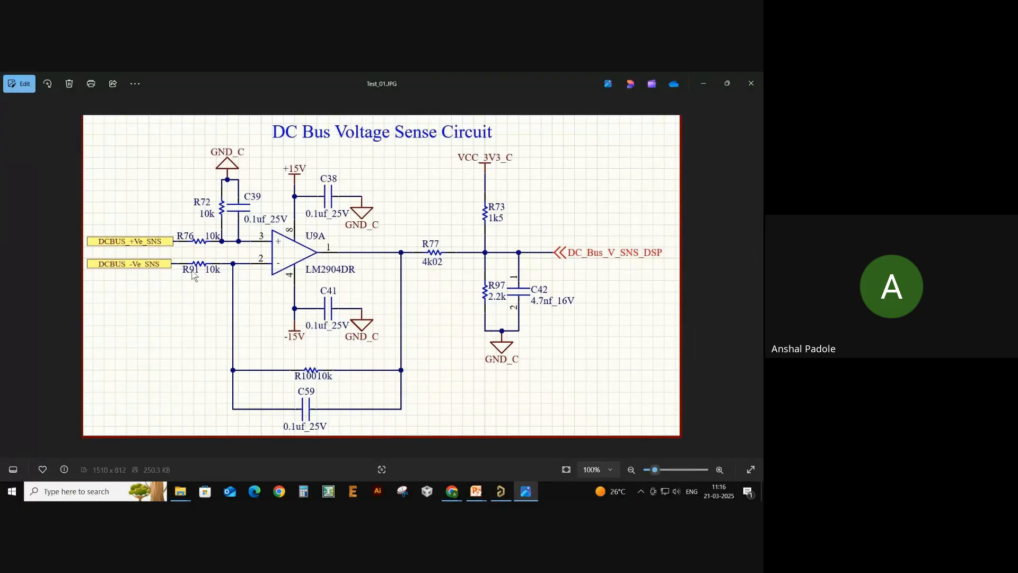
pyautogui.hotkey('alt', 'Tab')
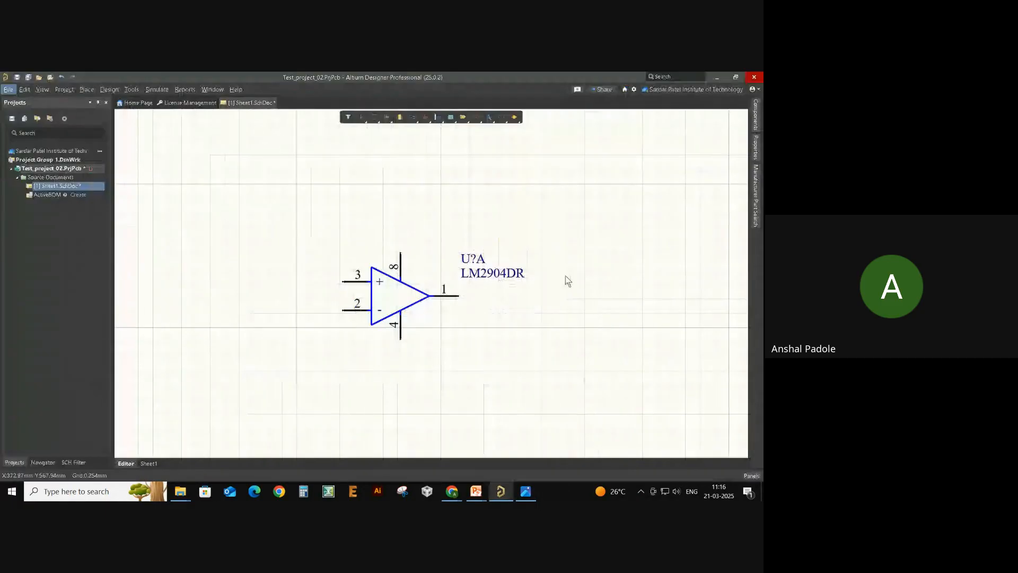
# - Search the Manufacturer Part Search for '10 k resistor'
pyautogui.click(755, 201)
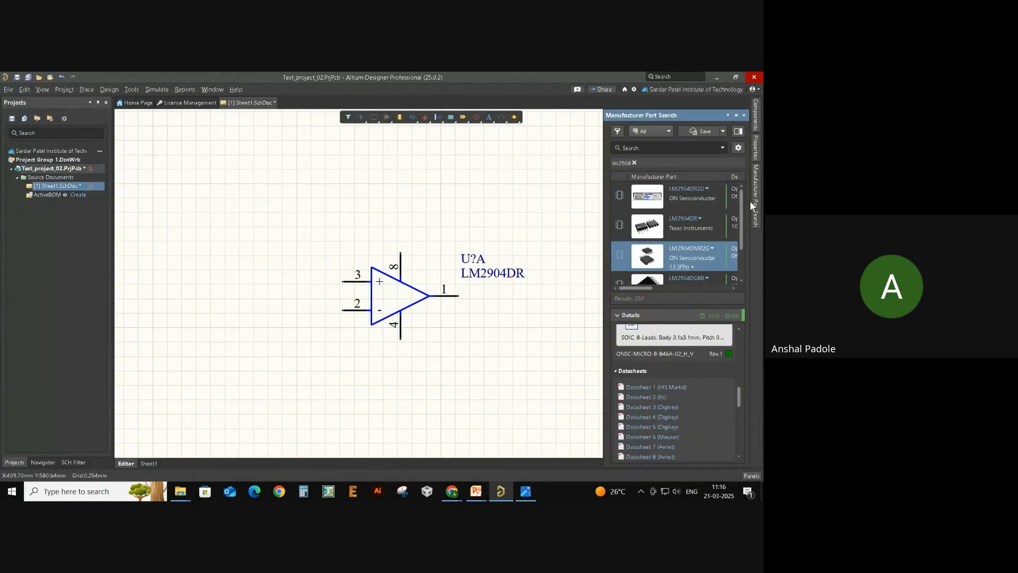
pyautogui.click(653, 148)
pyautogui.write('10 k resistor')
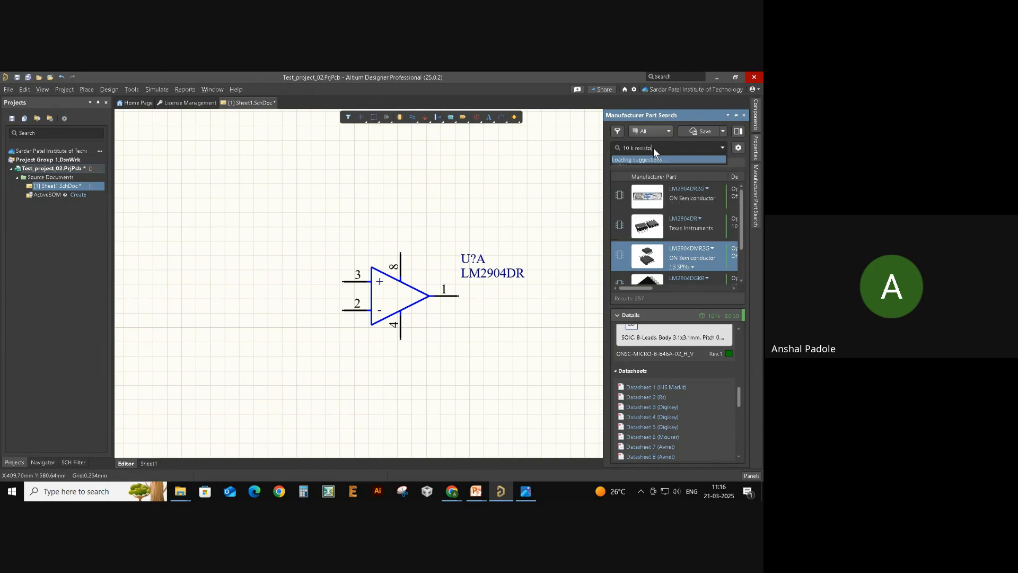
pyautogui.press('Return')
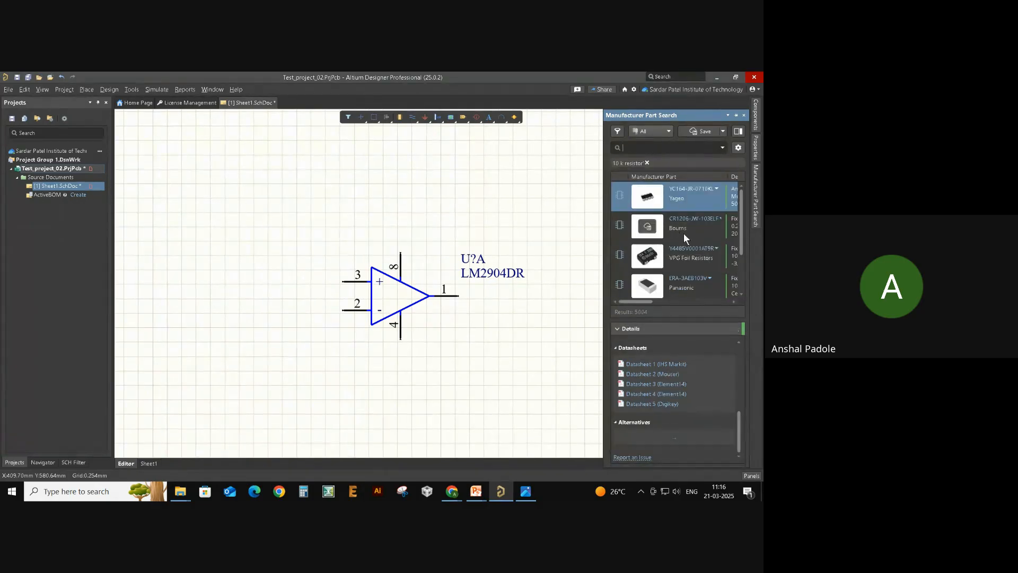
# - Browse the resistor results and select the Vishay CRCW060310K0FKEA 10k resistor
pyautogui.click(703, 233)
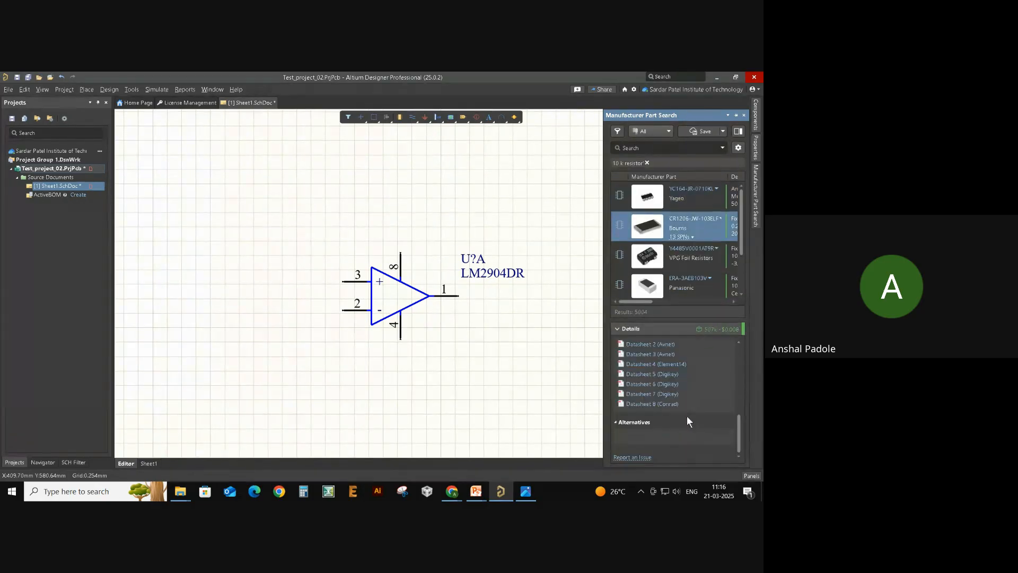
pyautogui.scroll(7, 701, 397)
pyautogui.scroll(5, 692, 379)
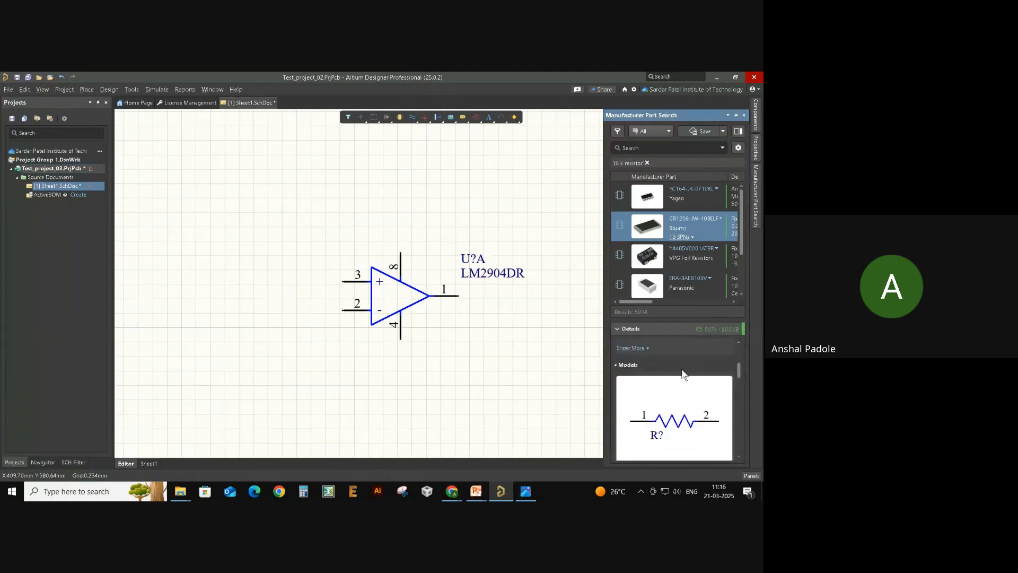
pyautogui.scroll(-3, 690, 380)
pyautogui.scroll(-4, 692, 382)
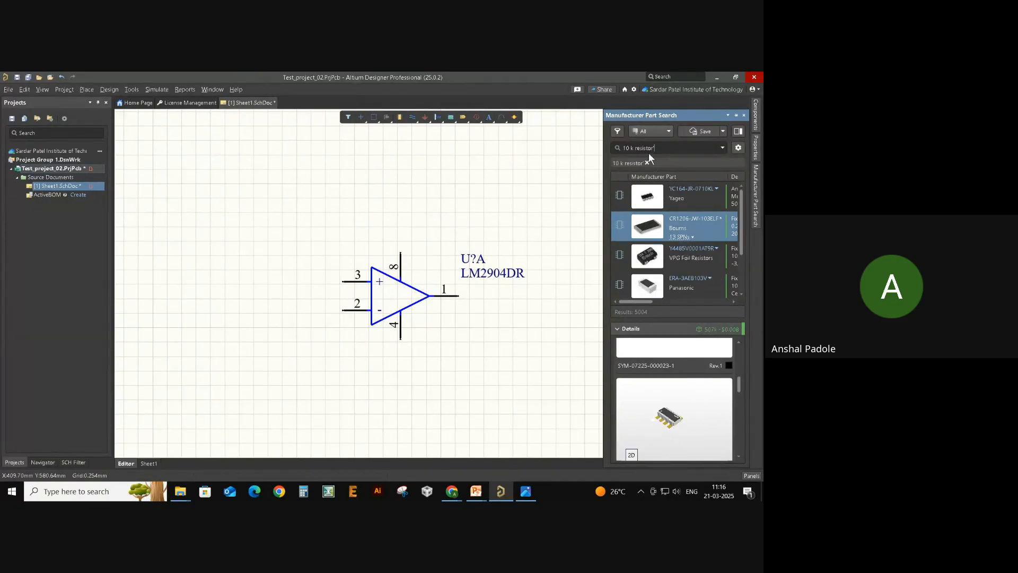
pyautogui.press('Return')
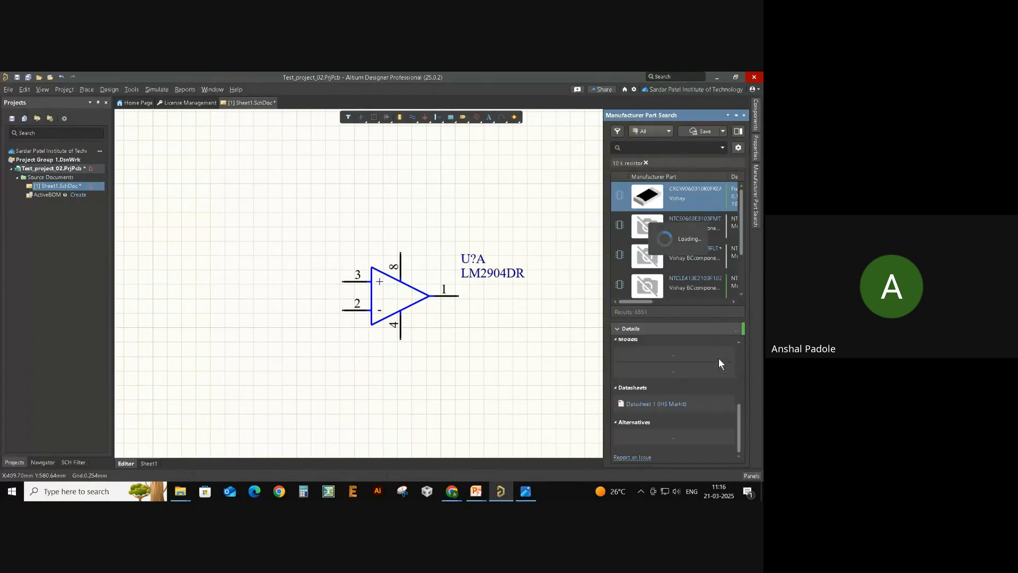
pyautogui.click(705, 227)
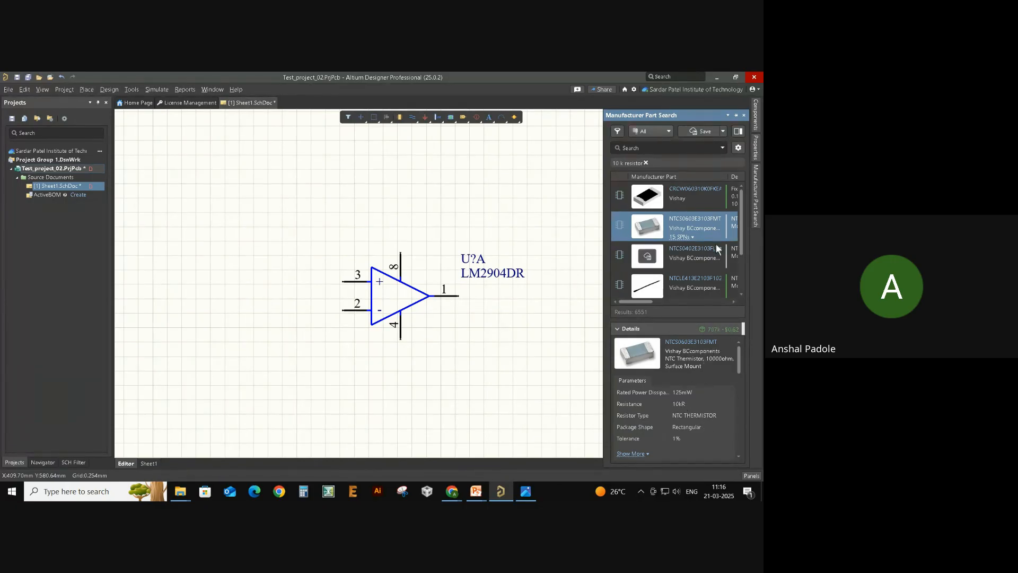
pyautogui.click(702, 202)
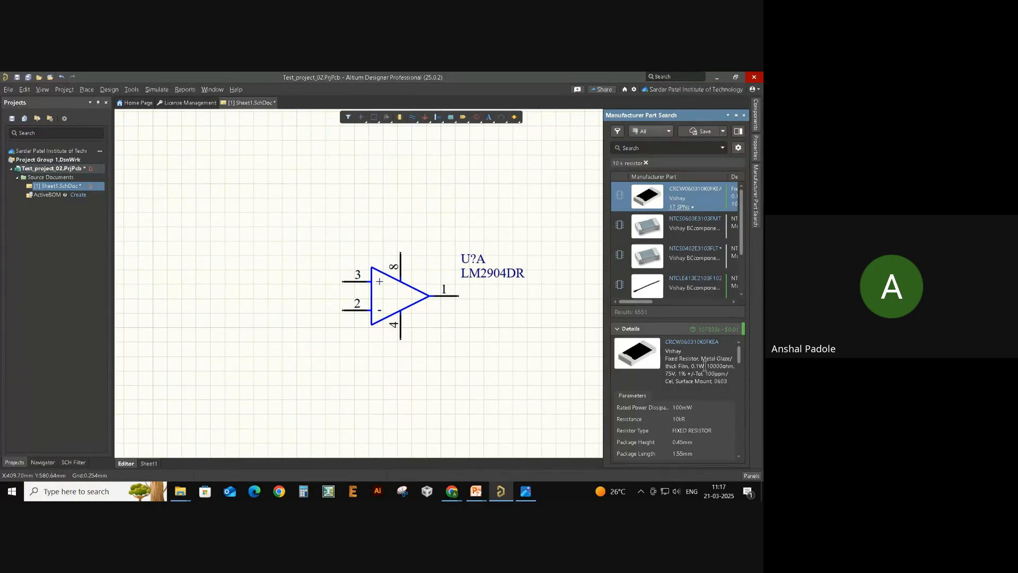
# - Place the CRCW060310K0FKEA resistor to the left of the LM2904DR op-amp
pyautogui.moveTo(647, 196); pyautogui.dragTo(262, 282)
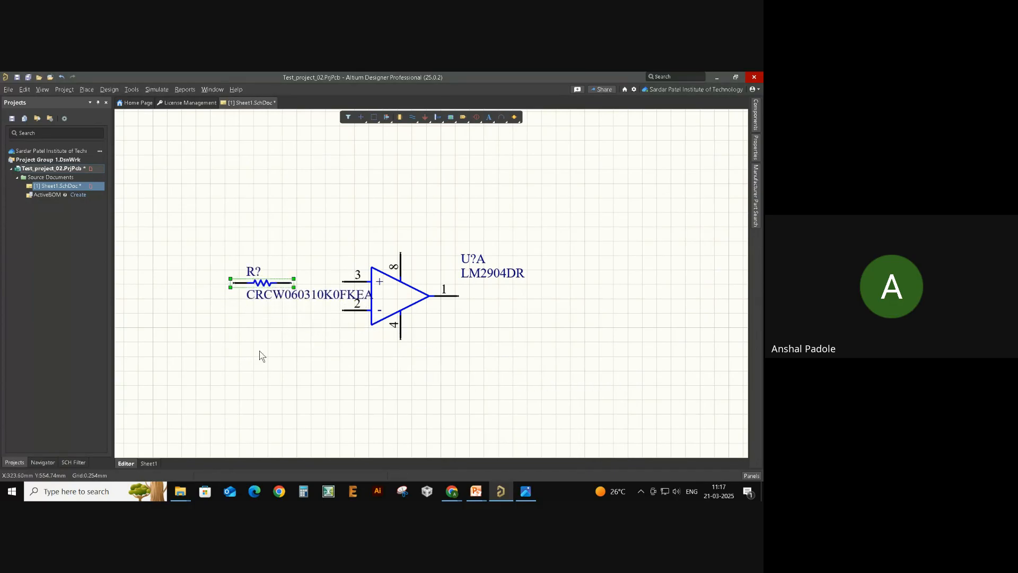
pyautogui.click(263, 346)
pyautogui.click(284, 296)
pyautogui.click(282, 333)
pyautogui.click(304, 300)
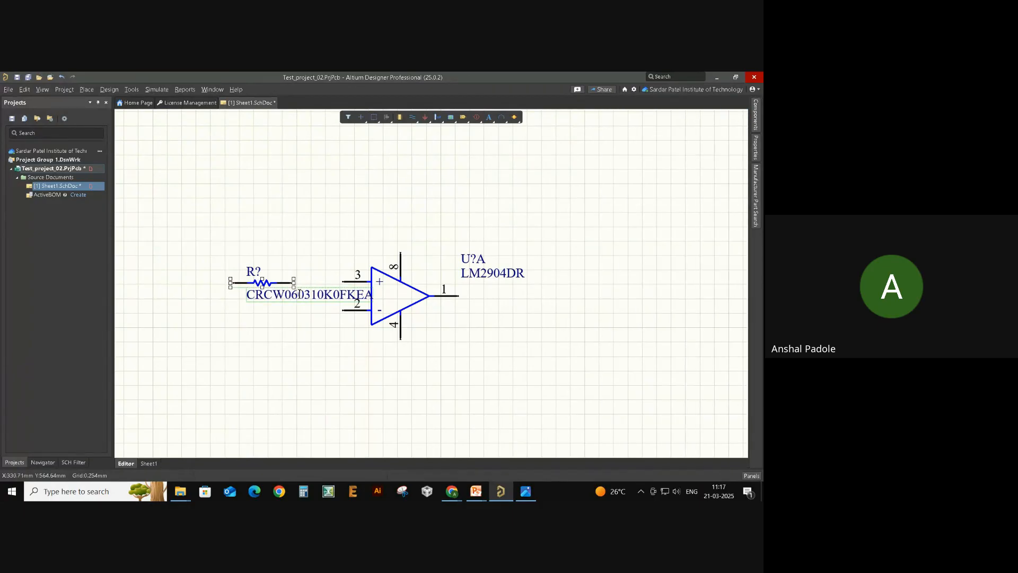
pyautogui.click(313, 318)
# - Set the resistor's value label to 10K
pyautogui.doubleClick(306, 298)
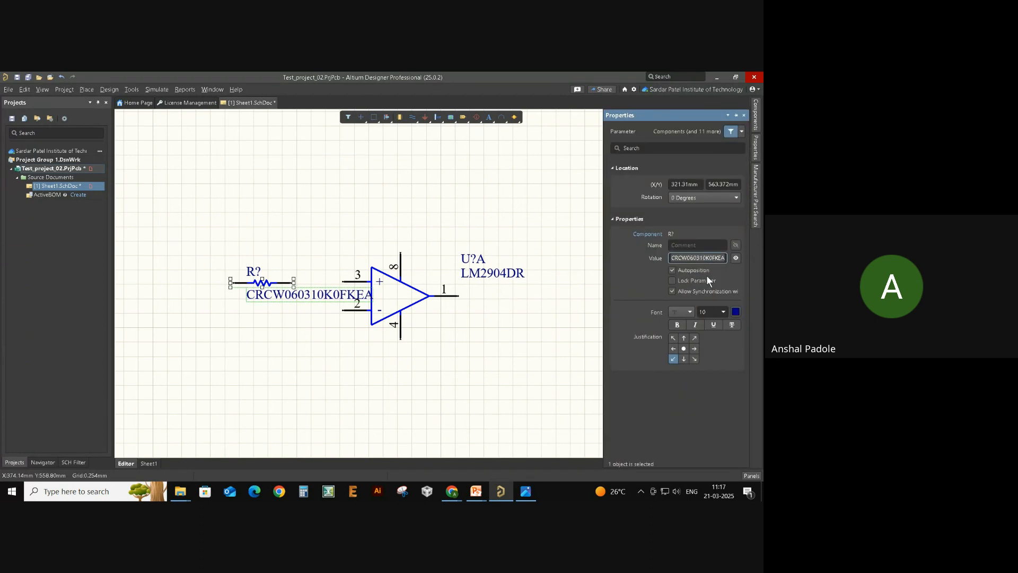
pyautogui.write('10K')
pyautogui.press('Return')
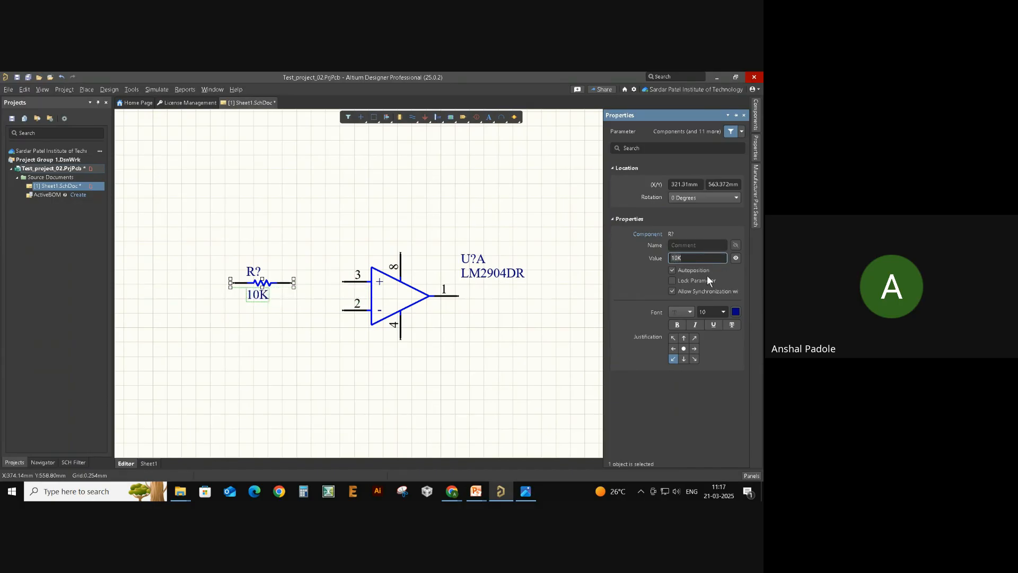
pyautogui.click(317, 322)
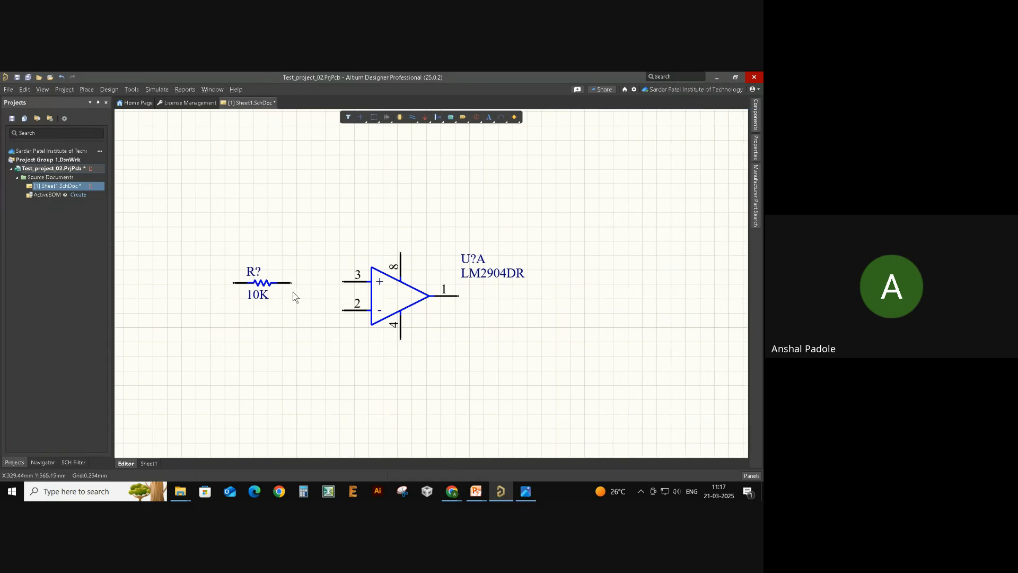
# - Paste a second 10K resistor below the first and tidy both R? and 10K labels
pyautogui.click(256, 282)
pyautogui.hotkey('ctrl', 'v')
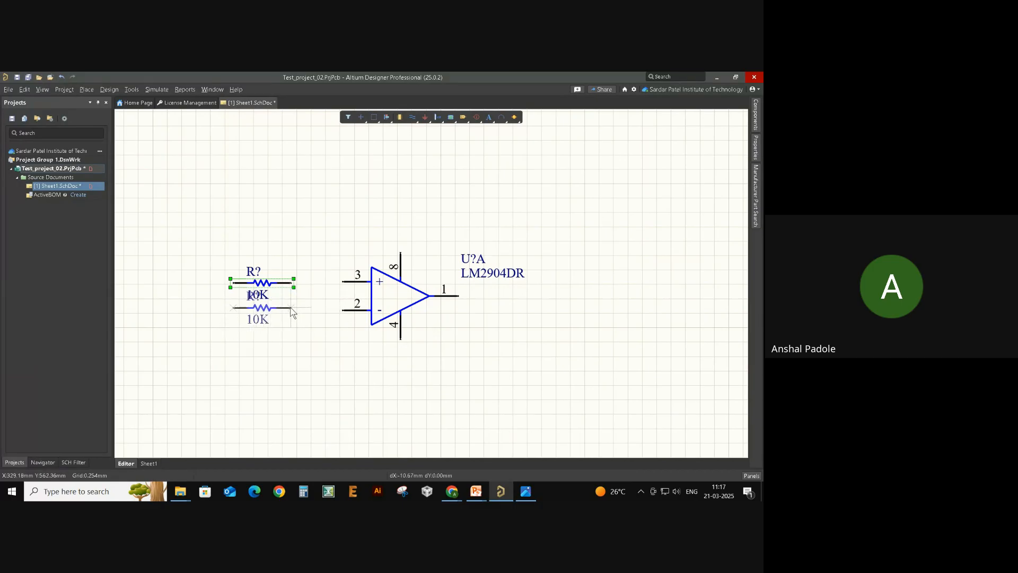
pyautogui.click(294, 313)
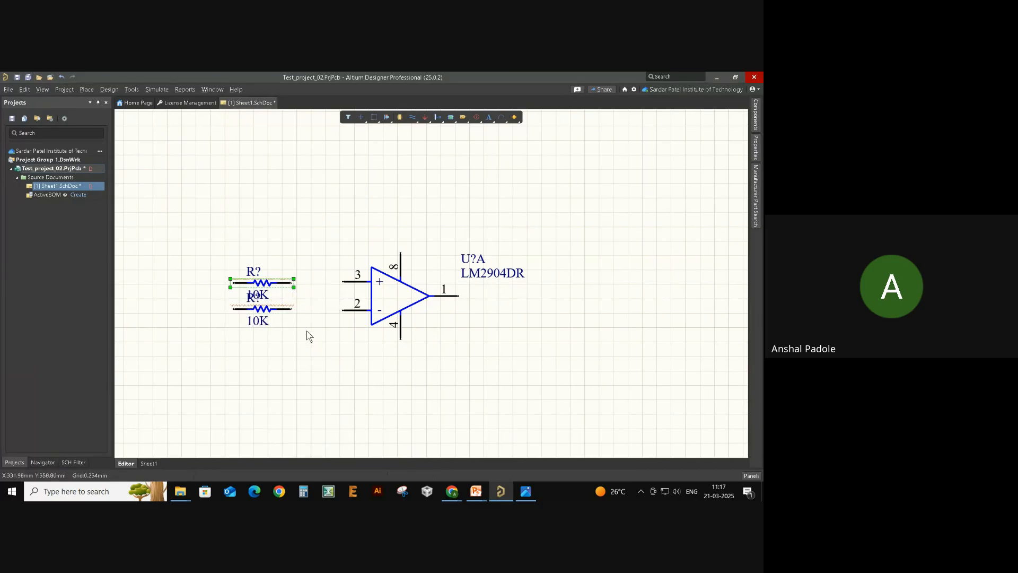
pyautogui.click(289, 335)
pyautogui.keyDown('ctrl'); pyautogui.scroll(1, 270, 335); pyautogui.keyUp('ctrl')
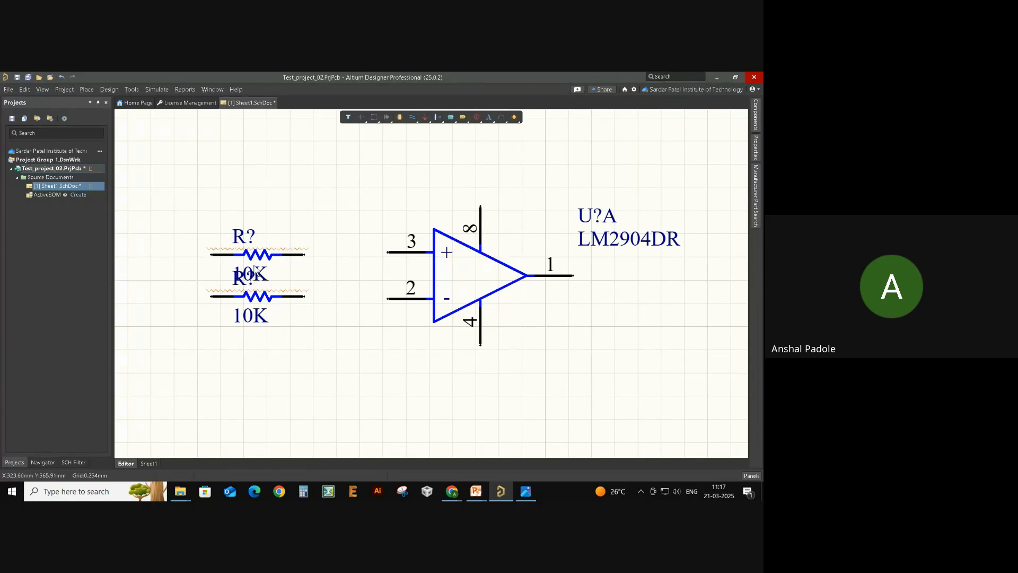
pyautogui.moveTo(254, 281); pyautogui.dragTo(308, 245)
pyautogui.moveTo(240, 241); pyautogui.dragTo(230, 241)
pyautogui.moveTo(240, 281); pyautogui.dragTo(296, 284)
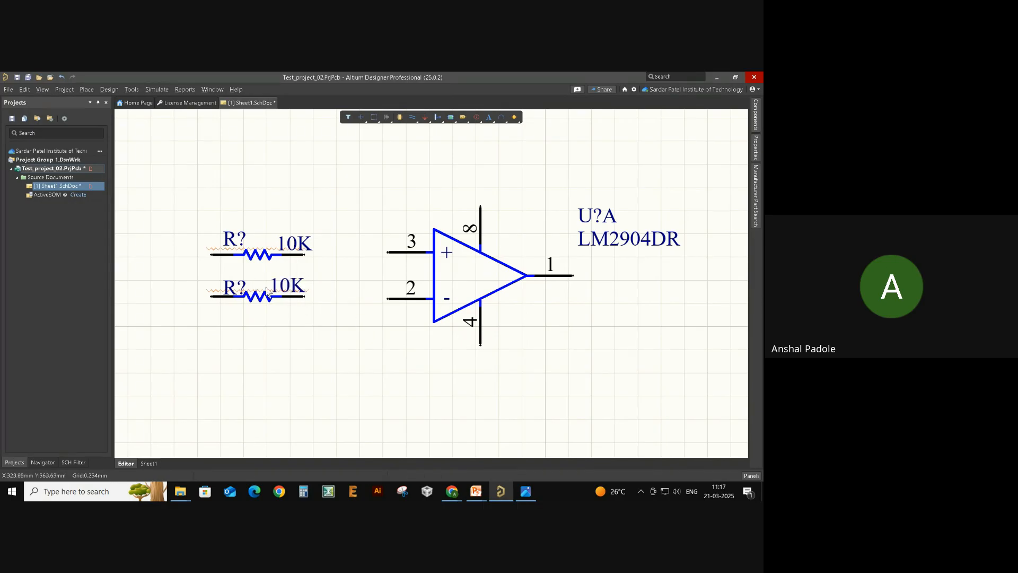
pyautogui.keyDown('ctrl'); pyautogui.scroll(-3, 529, 329); pyautogui.keyUp('ctrl')
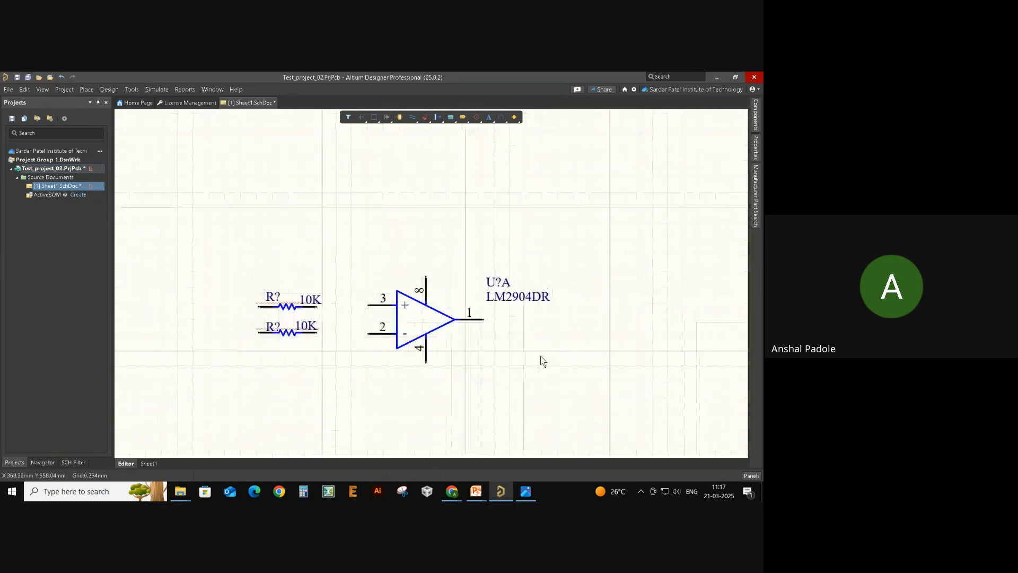
pyautogui.keyDown('ctrl'); pyautogui.scroll(-2, 548, 356); pyautogui.keyUp('ctrl')
pyautogui.keyDown('ctrl'); pyautogui.scroll(1, 438, 369); pyautogui.keyUp('ctrl')
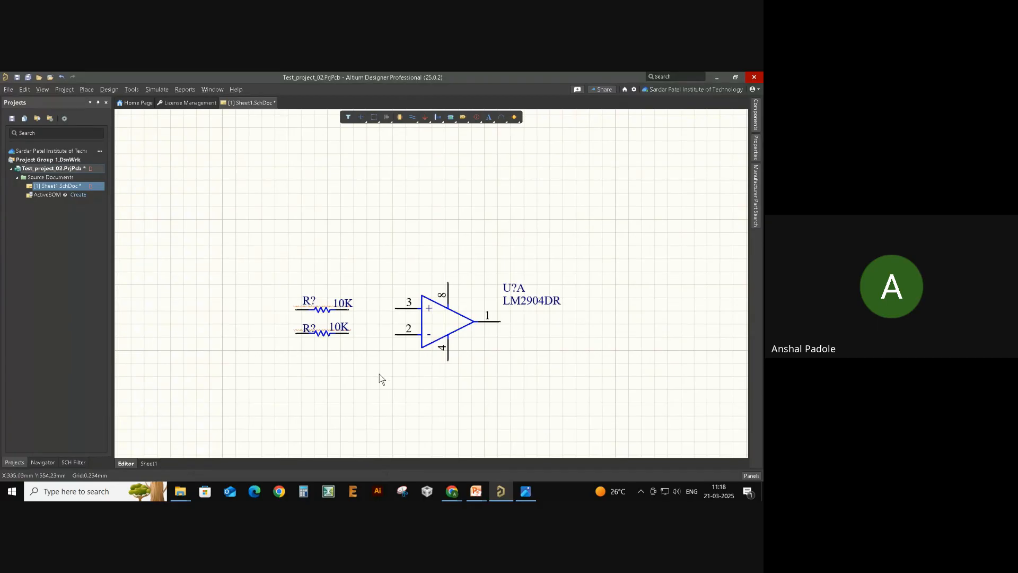
# - Switch the snap grid to 5mm and check the Test_01.JPG reference image
pyautogui.press('g')
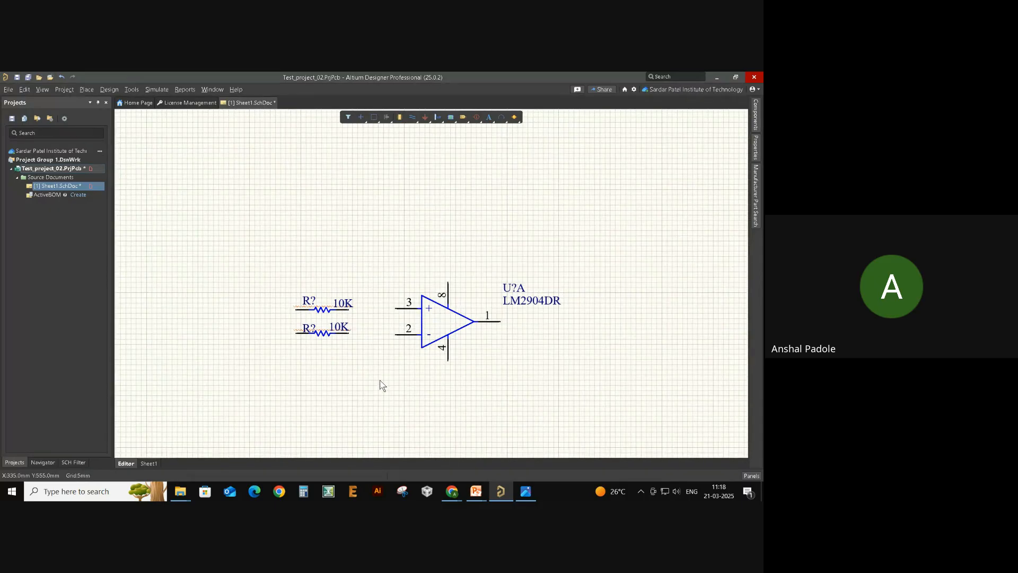
pyautogui.hotkey('alt', 'Tab')
pyautogui.click(345, 241)
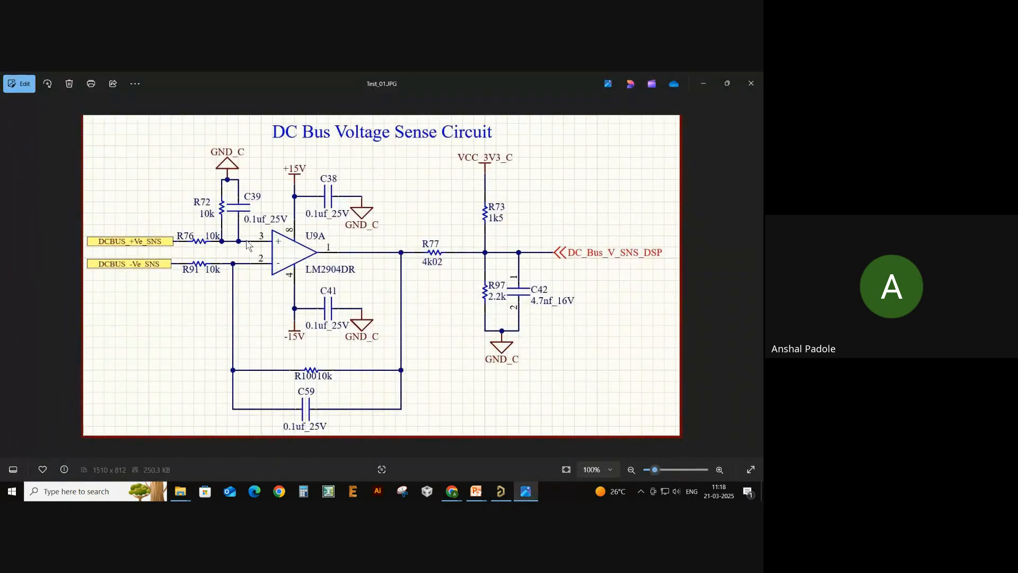
pyautogui.scroll(3, 254, 219)
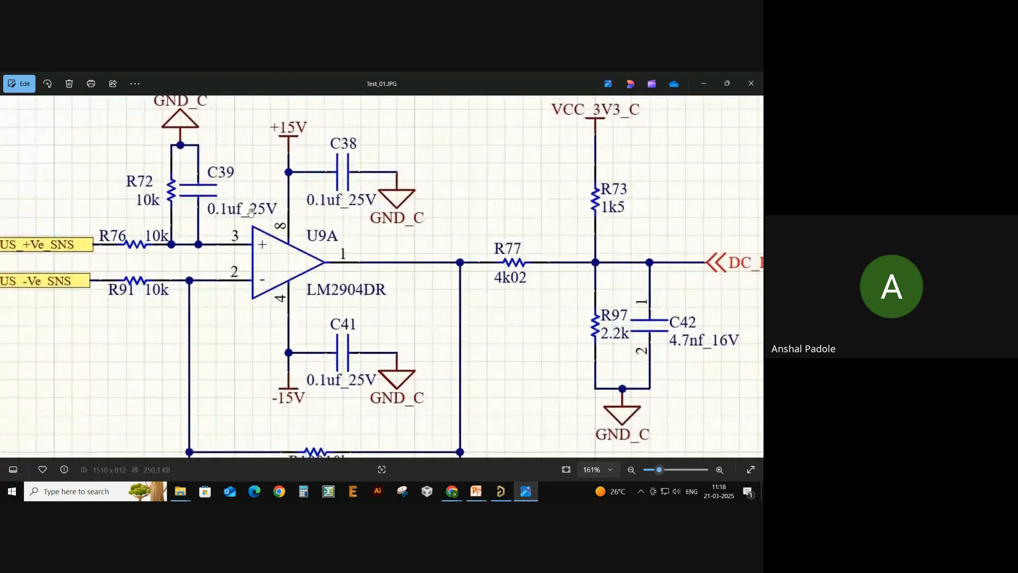
pyautogui.hotkey('alt', 'Tab')
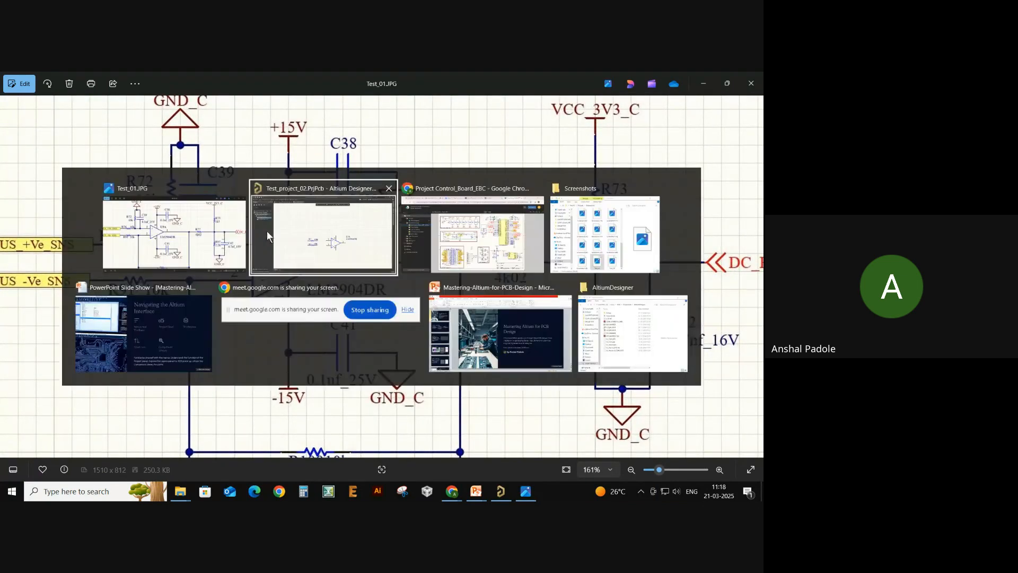
pyautogui.click(364, 233)
# - Enter '0.1uf 25V' in the Manufacturer Part Search box
pyautogui.moveTo(757, 183)
pyautogui.click(683, 149)
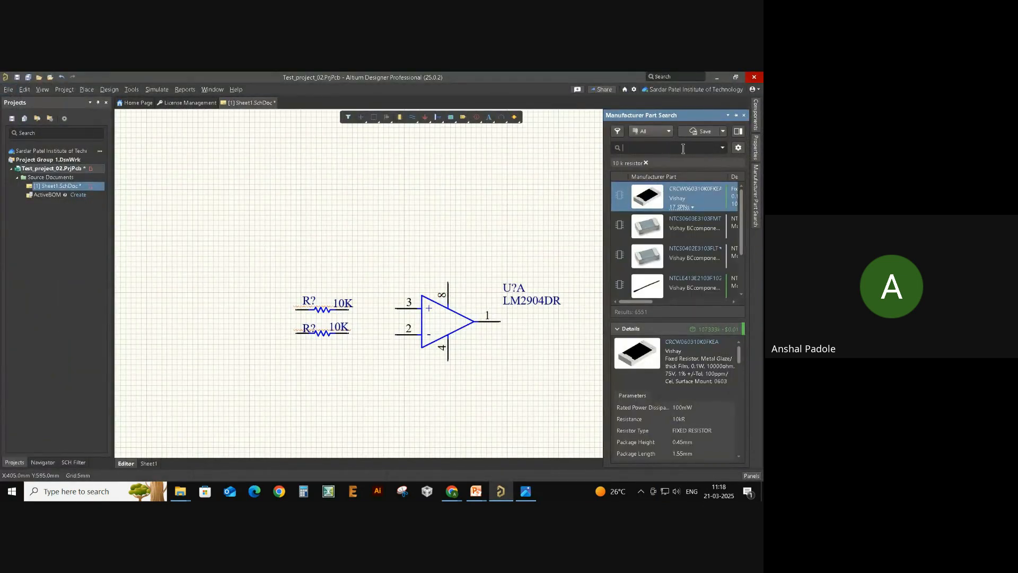
pyautogui.write('0.1uf')
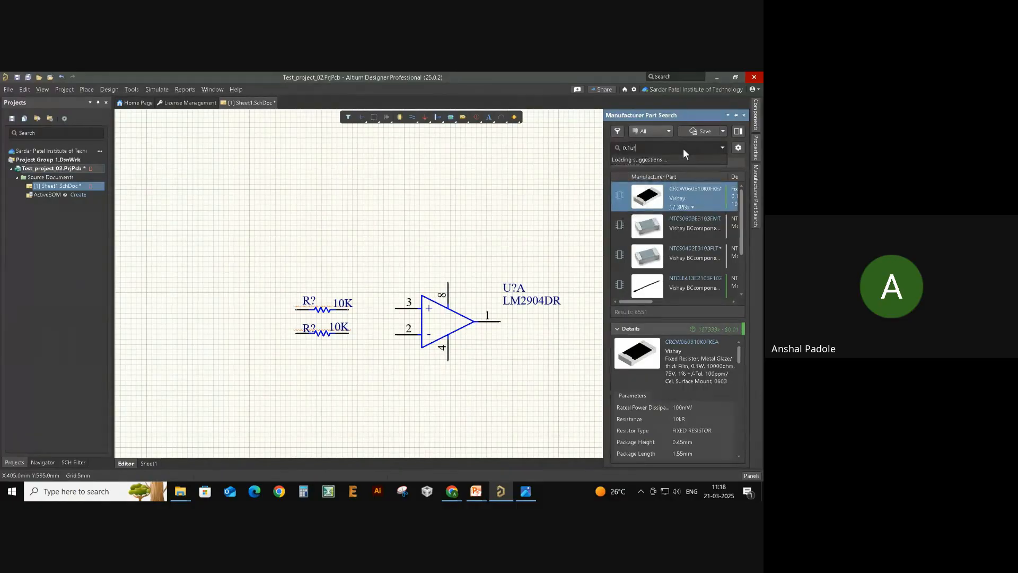
pyautogui.write(' 25V')
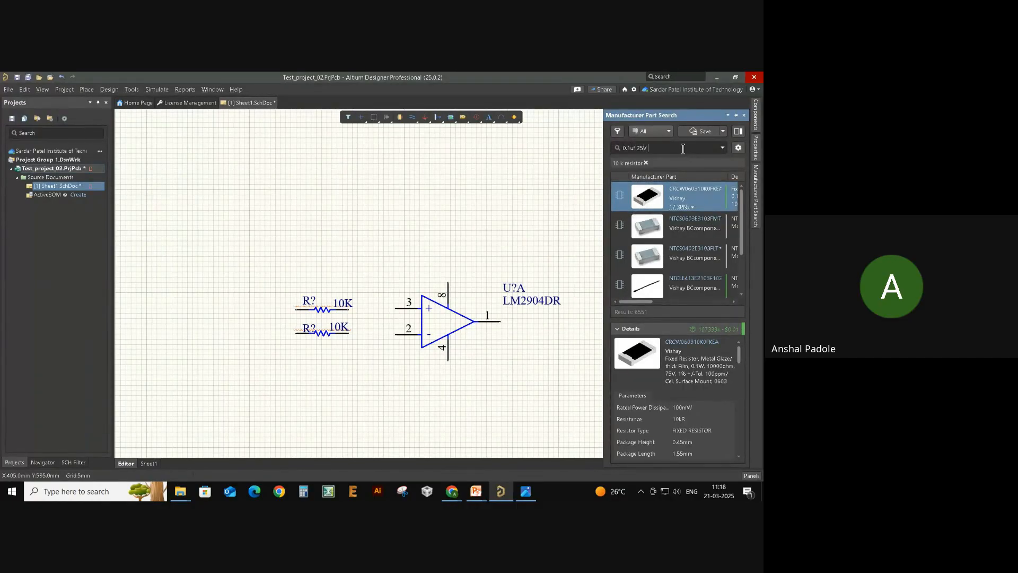
# - Run the '0.1uf 25V' search and place the Murata GRM188R71E104KA01D capacitor above the op-amp
pyautogui.press('Return')
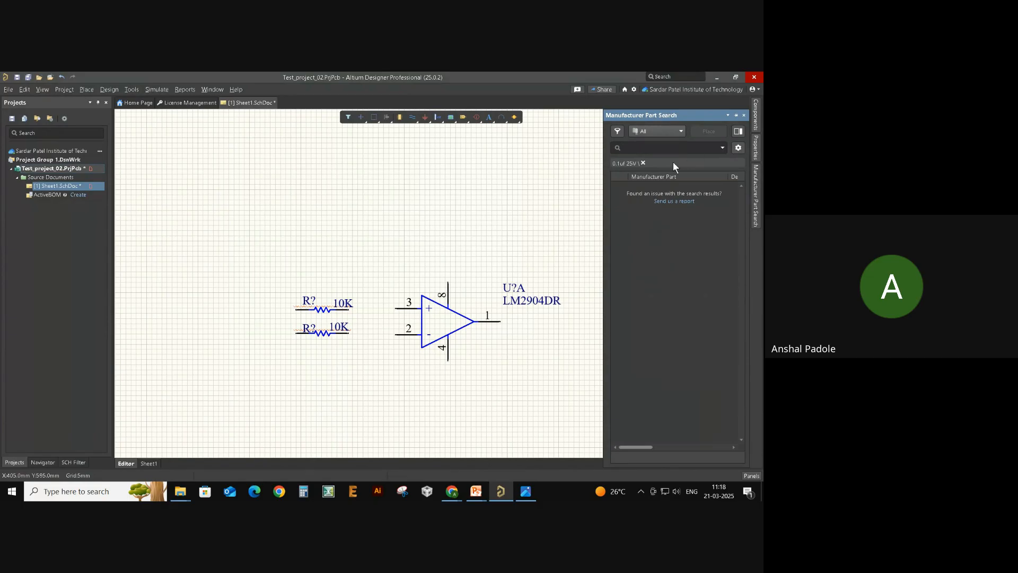
pyautogui.press('BackSpace')
pyautogui.press('Return')
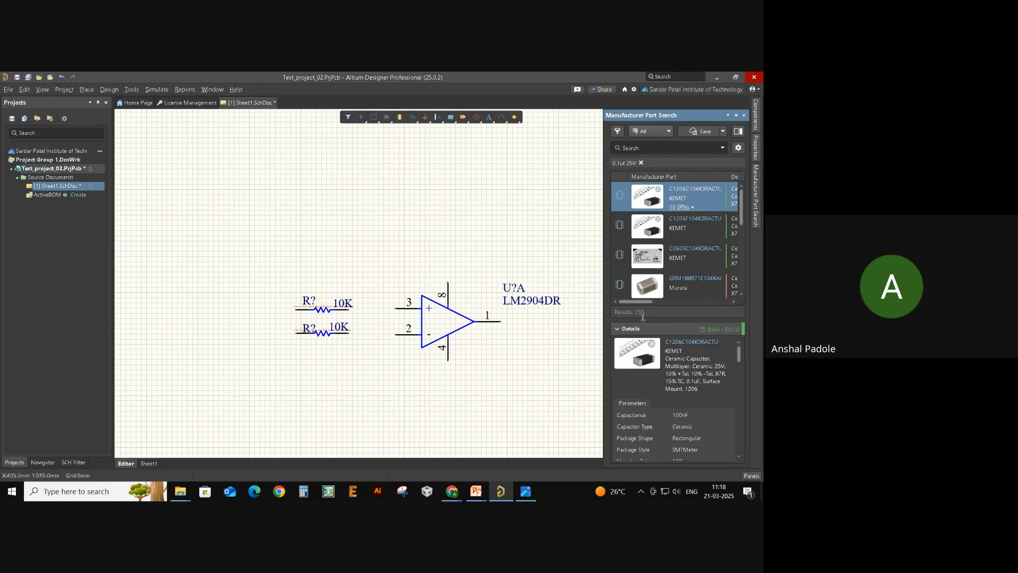
pyautogui.click(639, 295)
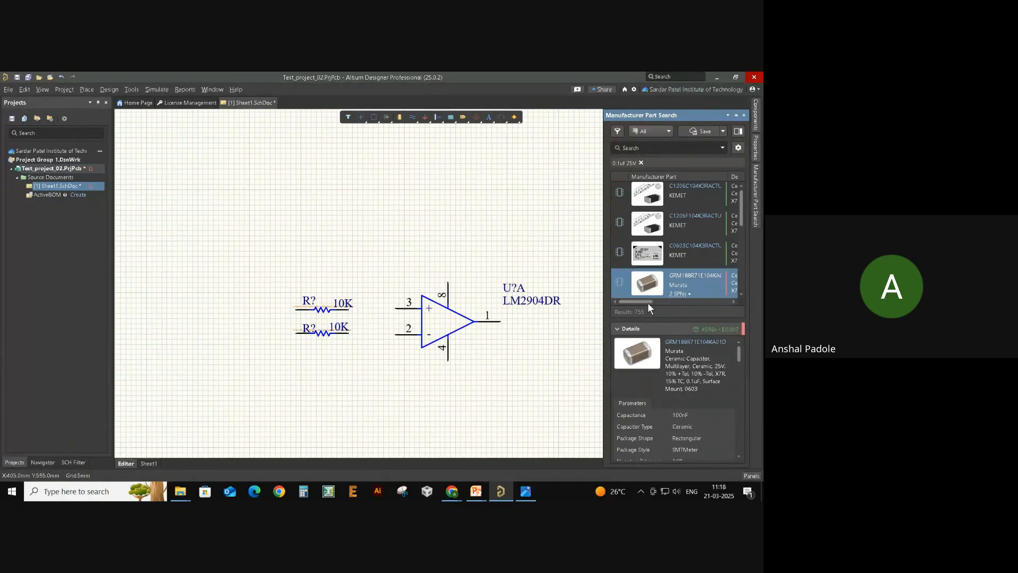
pyautogui.moveTo(647, 302); pyautogui.dragTo(669, 302)
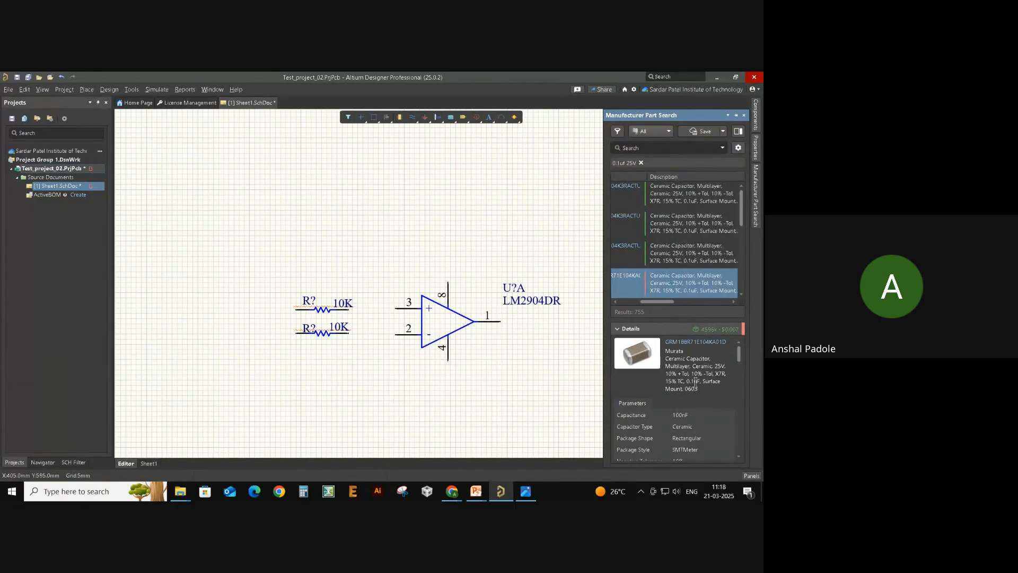
pyautogui.moveTo(652, 366)
pyautogui.mouseDown()
pyautogui.moveTo(489, 366)
pyautogui.moveTo(449, 394)
pyautogui.moveTo(407, 354)
pyautogui.moveTo(362, 260)
pyautogui.moveTo(425, 241)
pyautogui.moveTo(411, 236)
pyautogui.moveTo(406, 209)
pyautogui.moveTo(424, 162)
pyautogui.moveTo(423, 194)
pyautogui.mouseUp()
pyautogui.press('space')
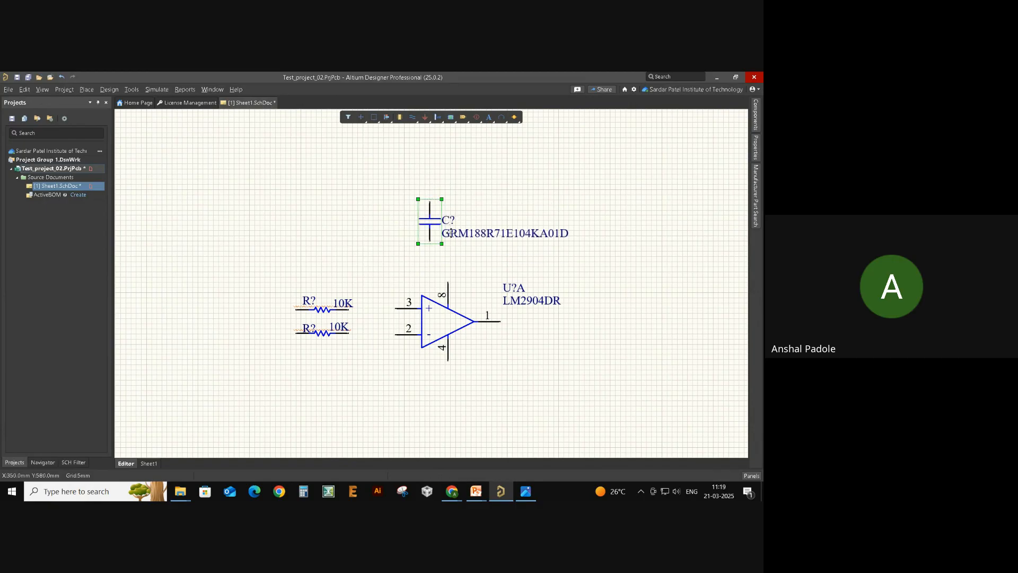
# - Rotate the capacitor vertical and move it left, above the resistors
pyautogui.click(430, 268)
pyautogui.click(436, 223)
pyautogui.press('space')
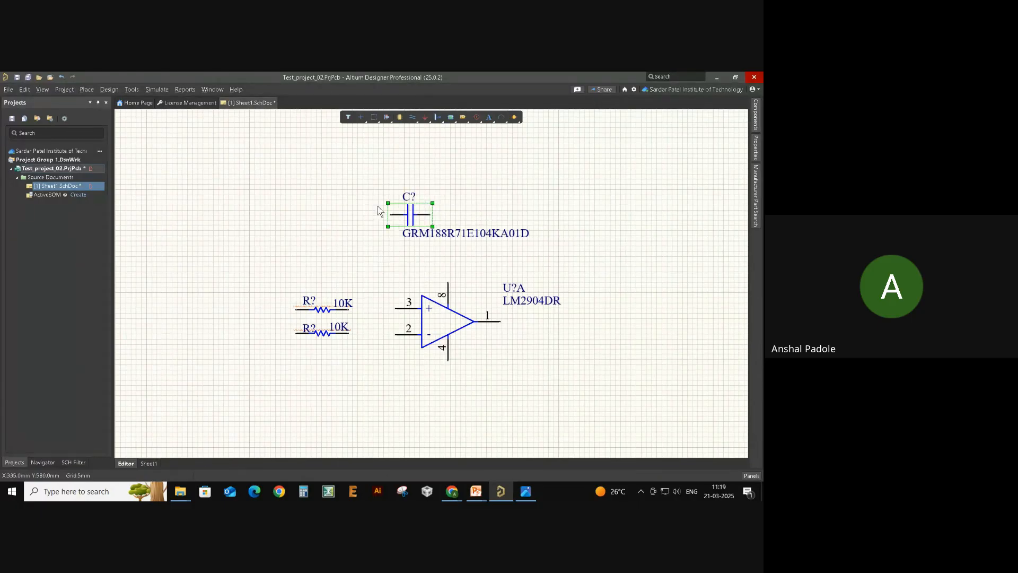
pyautogui.press('space')
pyautogui.press('space')
pyautogui.press('space')
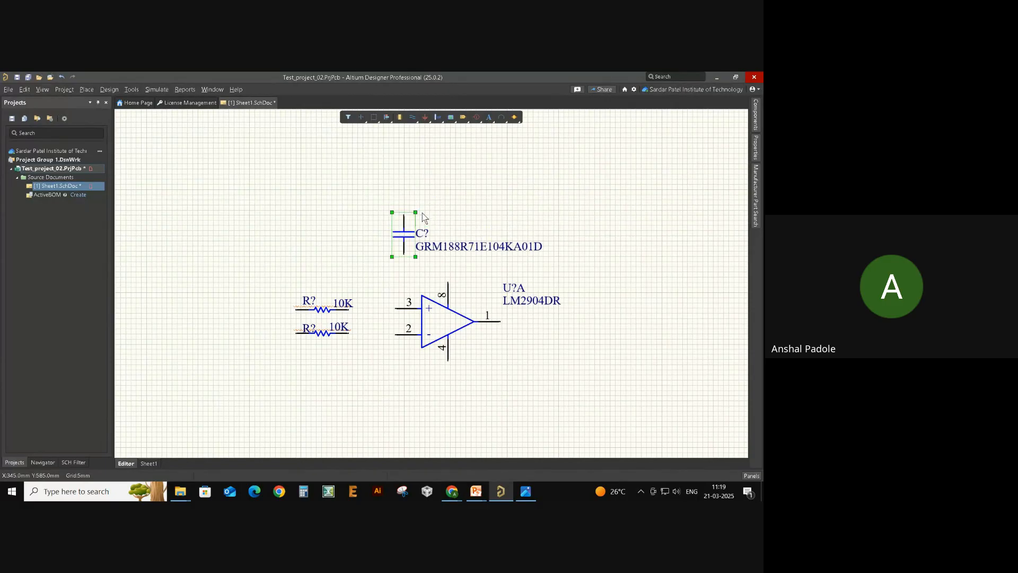
pyautogui.press('space')
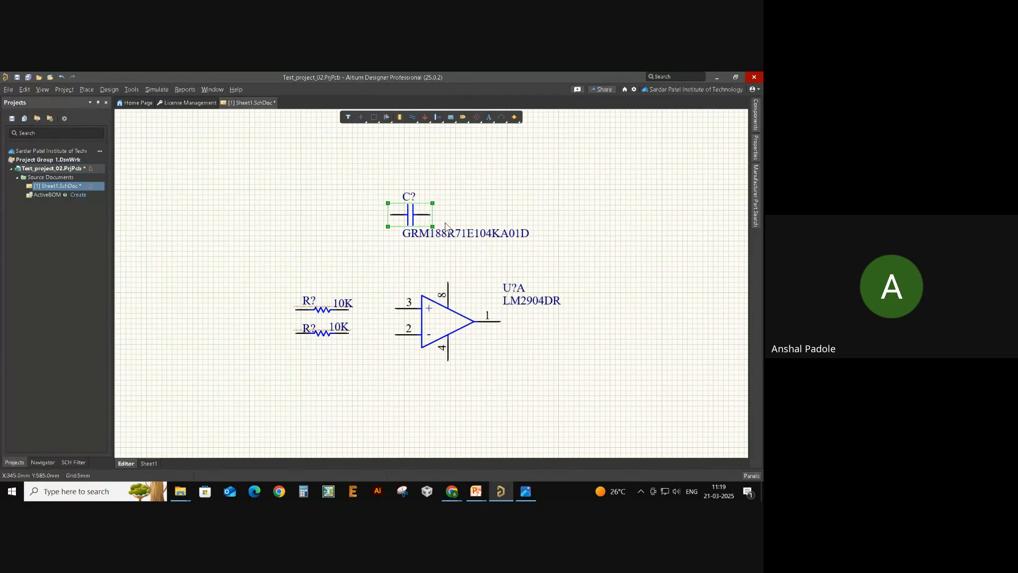
pyautogui.press('space')
pyautogui.moveTo(406, 239); pyautogui.dragTo(358, 258)
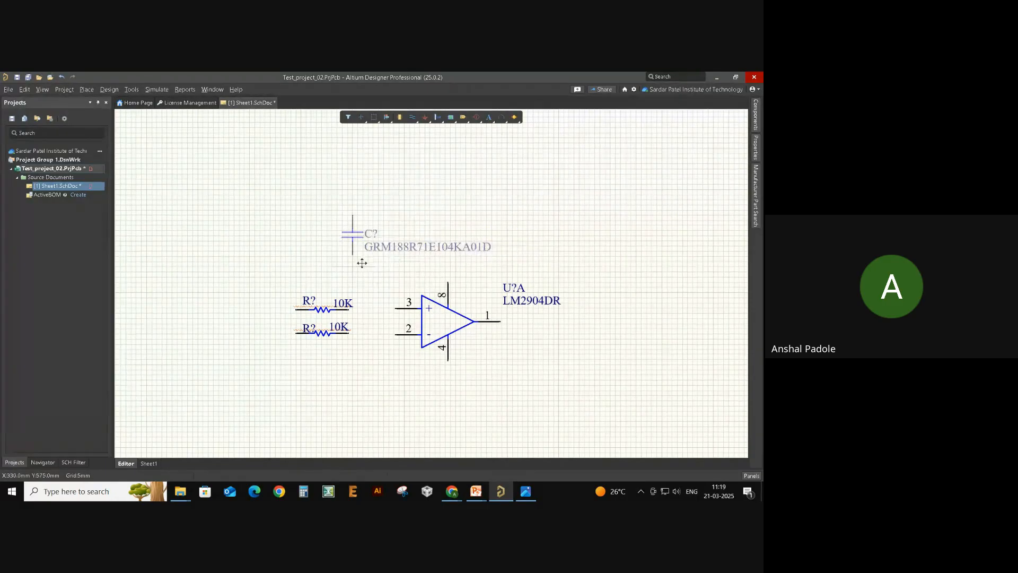
# - Move the capacitor's label below it and change its value to 0.1uf_25V
pyautogui.moveTo(416, 247)
pyautogui.mouseDown()
pyautogui.moveTo(399, 250)
pyautogui.moveTo(411, 260)
pyautogui.mouseUp()
pyautogui.doubleClick(411, 261)
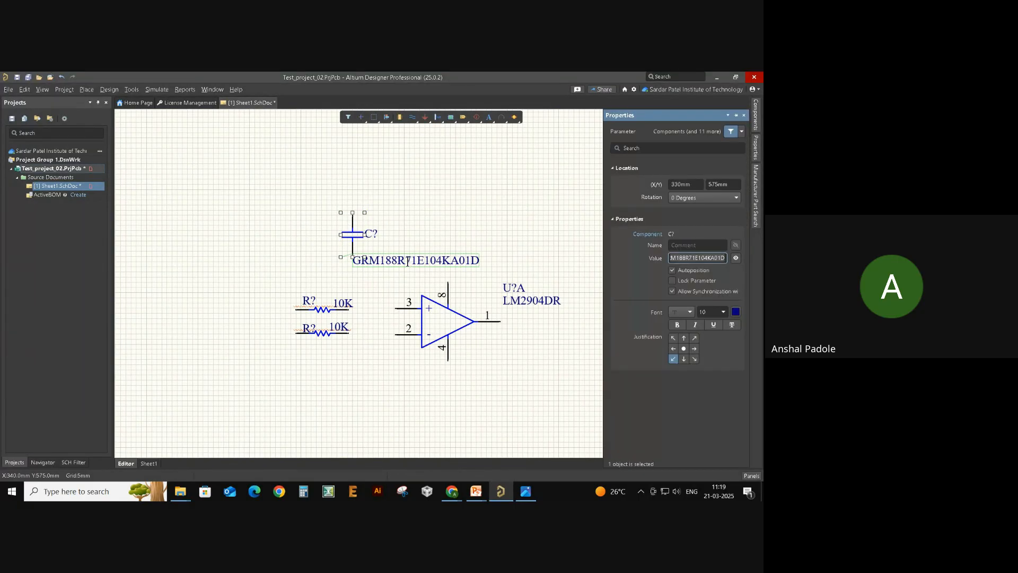
pyautogui.write('0.1uf_25')
pyautogui.write('V')
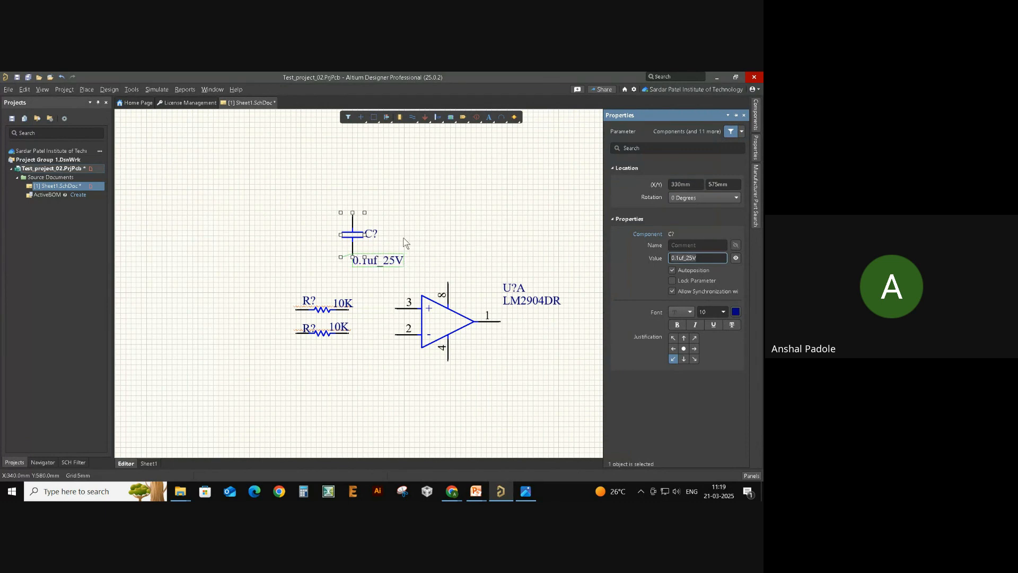
pyautogui.click(405, 236)
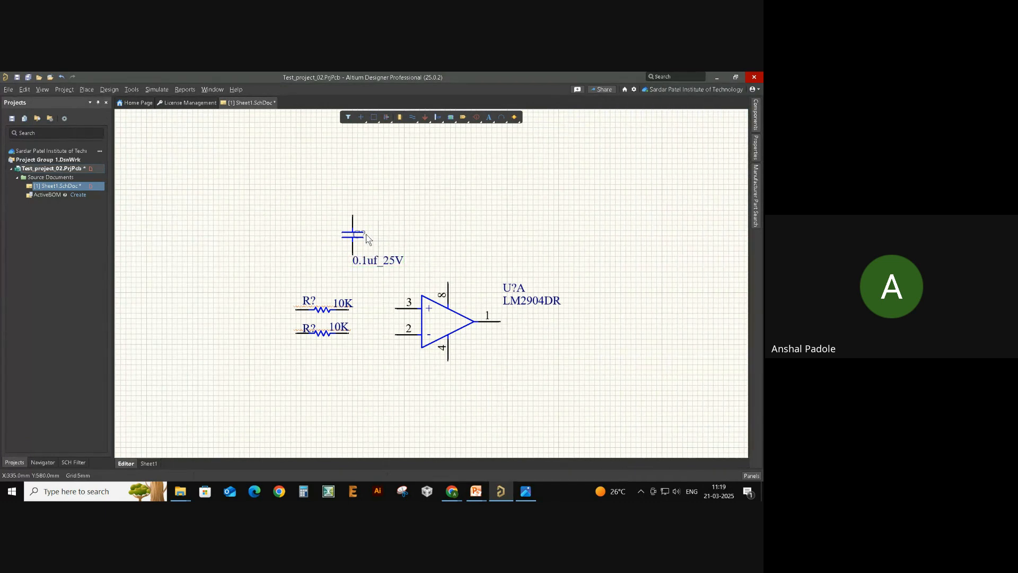
# - With a 1mm grid, reposition the capacitor's C? label and turn its 0.1uf_25V label vertical
pyautogui.press('g')
pyautogui.click(359, 235)
pyautogui.click(381, 253)
pyautogui.click(366, 224)
pyautogui.moveTo(375, 261); pyautogui.dragTo(343, 262)
pyautogui.rightClick(330, 261)
pyautogui.click(392, 236)
pyautogui.press('space')
# - Paste a vertical copy of the 10K resistor beside the capacitor
pyautogui.click(331, 311)
pyautogui.hotkey('ctrl', 'v')
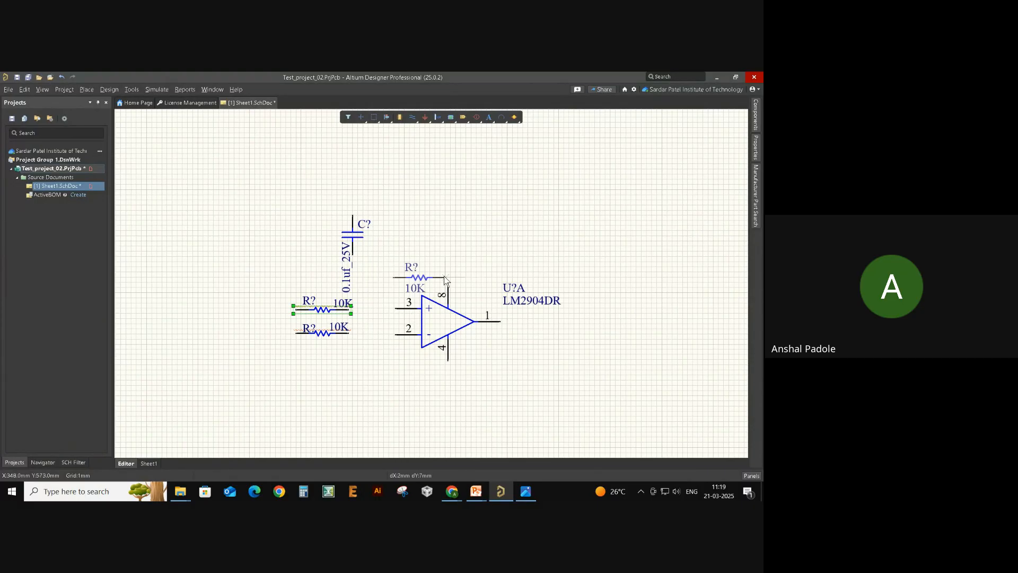
pyautogui.press('space')
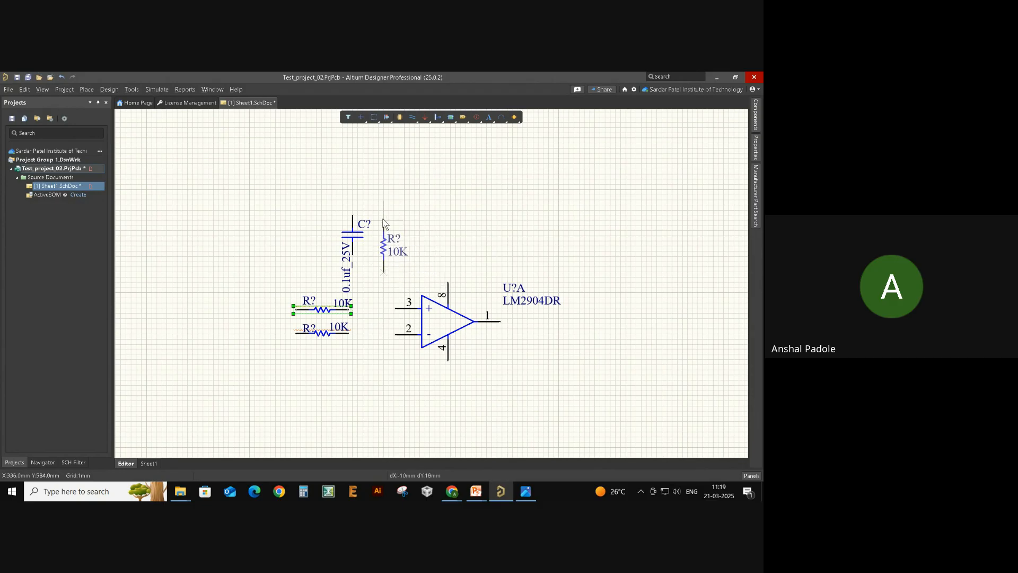
pyautogui.click(381, 211)
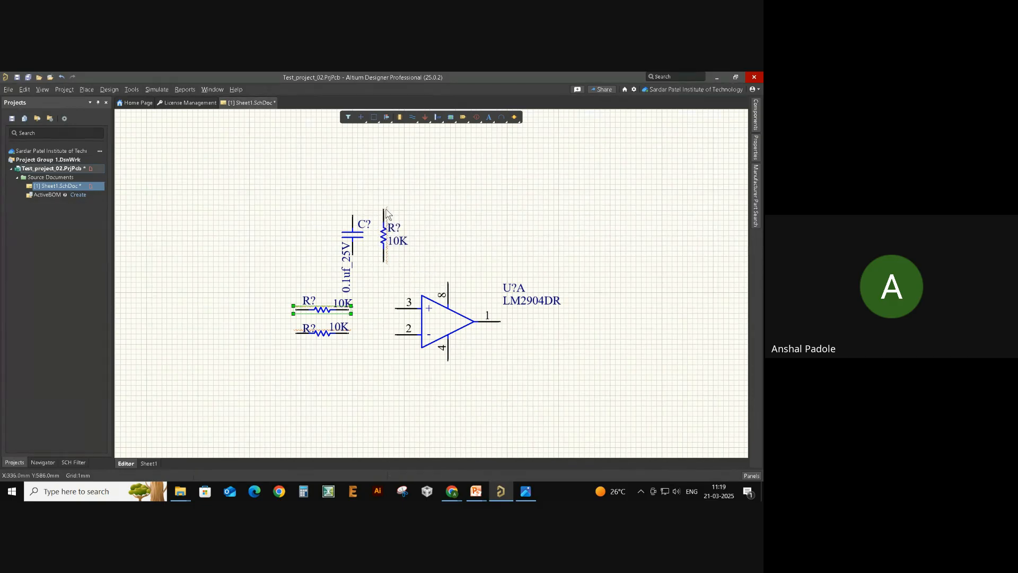
pyautogui.click(467, 245)
# - After checking the reference image, paste a horizontal 0.1uf_25V capacitor copy above the op-amp
pyautogui.hotkey('alt', 'Tab')
pyautogui.scroll(-2, 362, 275)
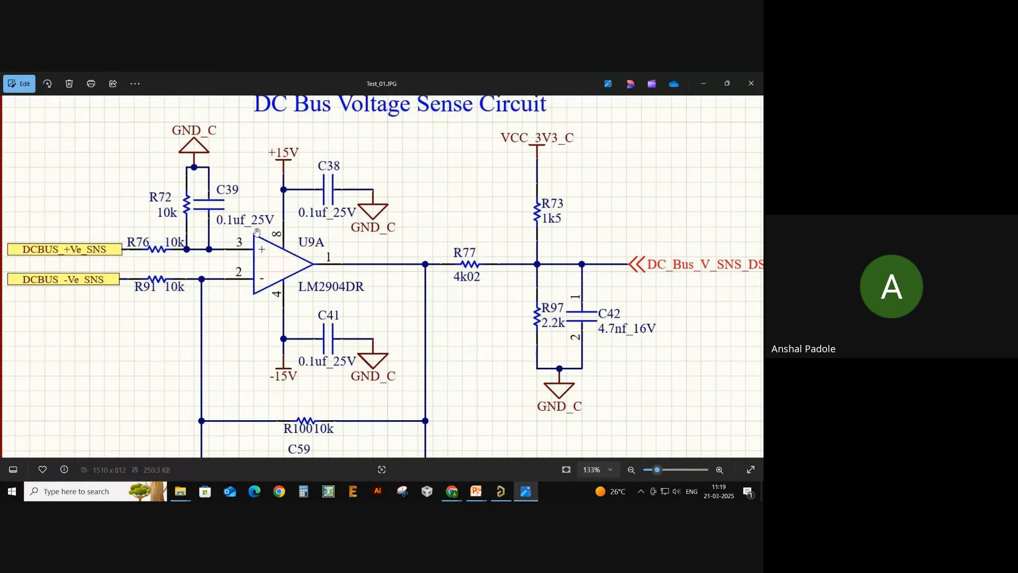
pyautogui.hotkey('alt', 'Tab')
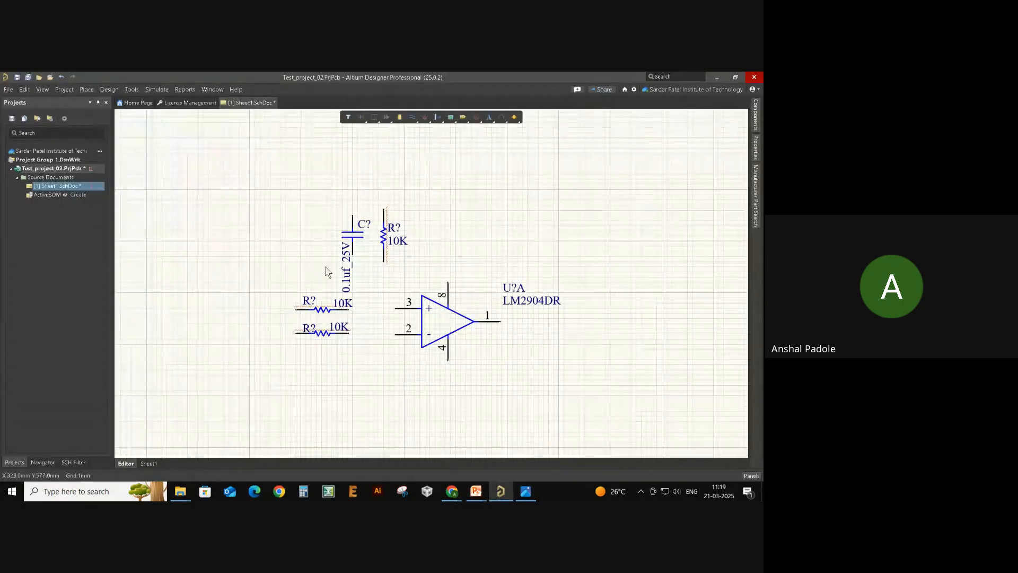
pyautogui.click(349, 233)
pyautogui.hotkey('ctrl', 'v')
pyautogui.press('space')
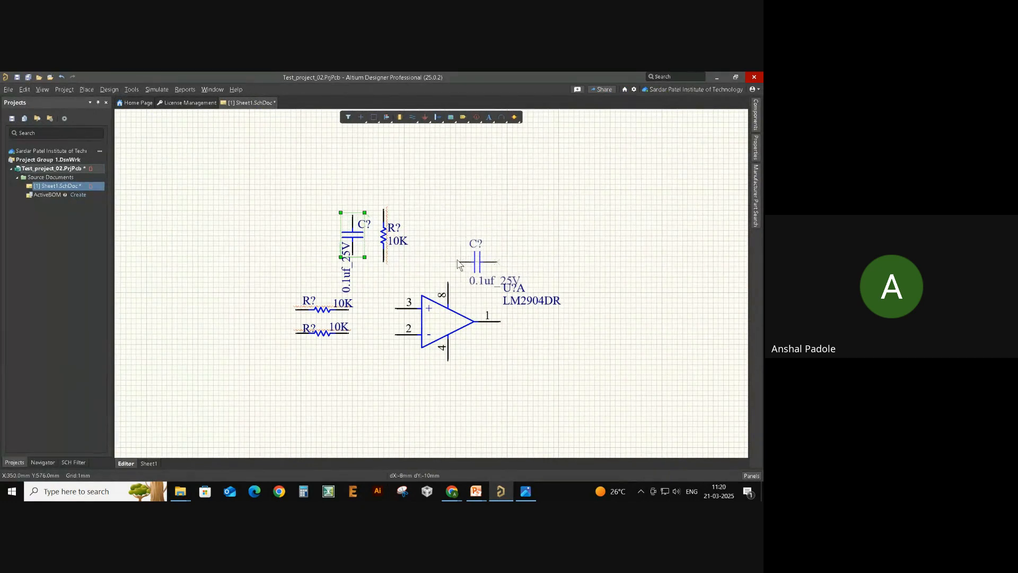
pyautogui.click(459, 264)
# - Move the LM2904DR label below the op-amp and U?A above it, then recheck the reference
pyautogui.moveTo(530, 300); pyautogui.dragTo(477, 338)
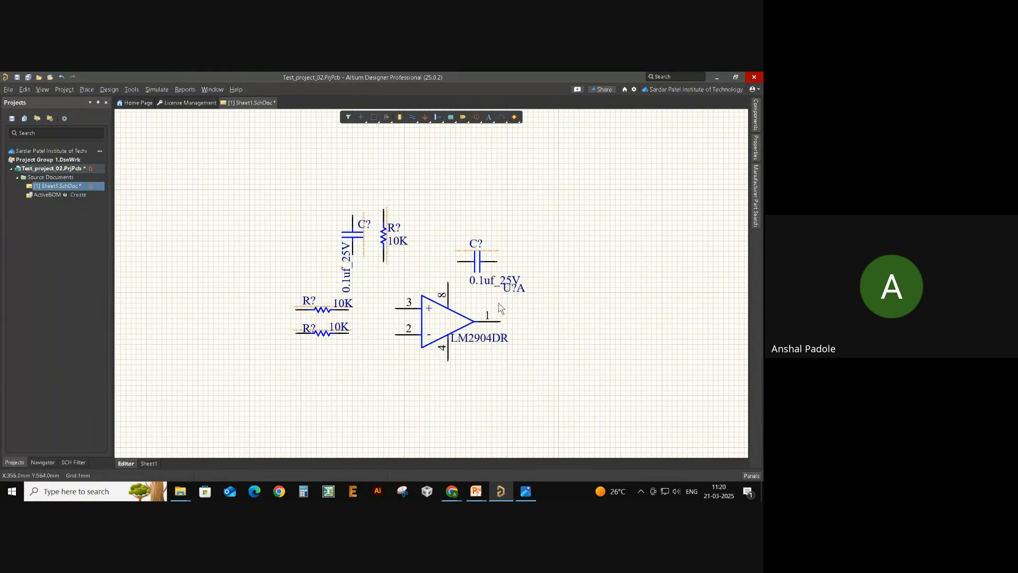
pyautogui.moveTo(513, 289); pyautogui.dragTo(471, 303)
pyautogui.moveTo(524, 268); pyautogui.dragTo(394, 257, button='right')
pyautogui.keyDown('ctrl'); pyautogui.scroll(-1, 418, 290); pyautogui.keyUp('ctrl')
pyautogui.hotkey('alt', 'Tab')
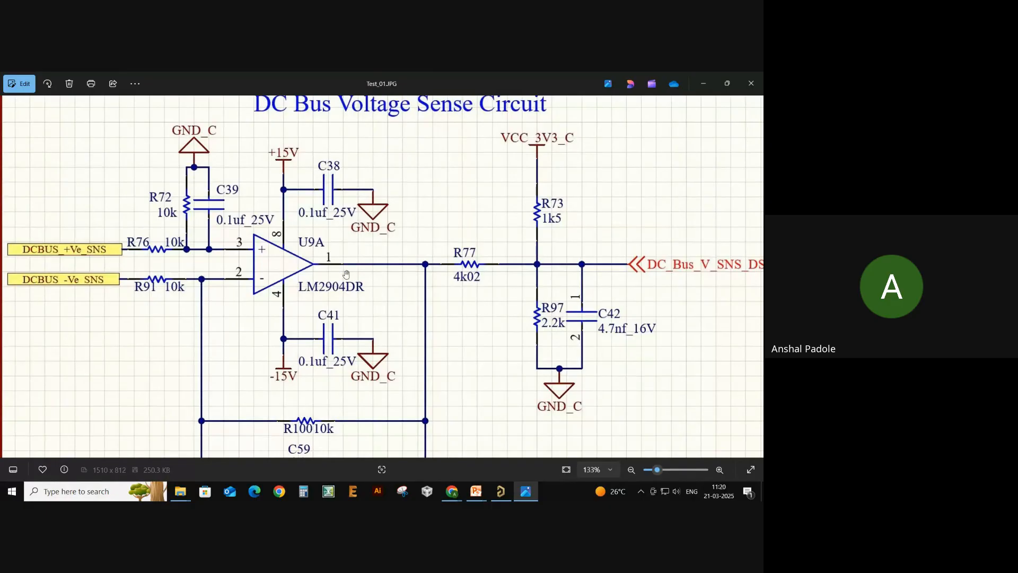
pyautogui.scroll(-1, 308, 281)
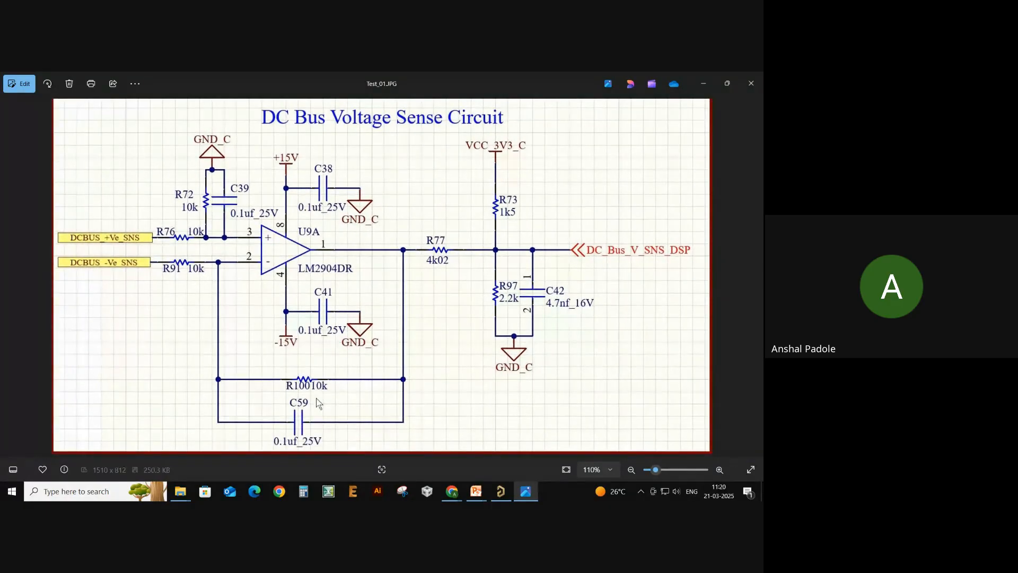
pyautogui.hotkey('alt', 'Tab')
pyautogui.click(327, 239)
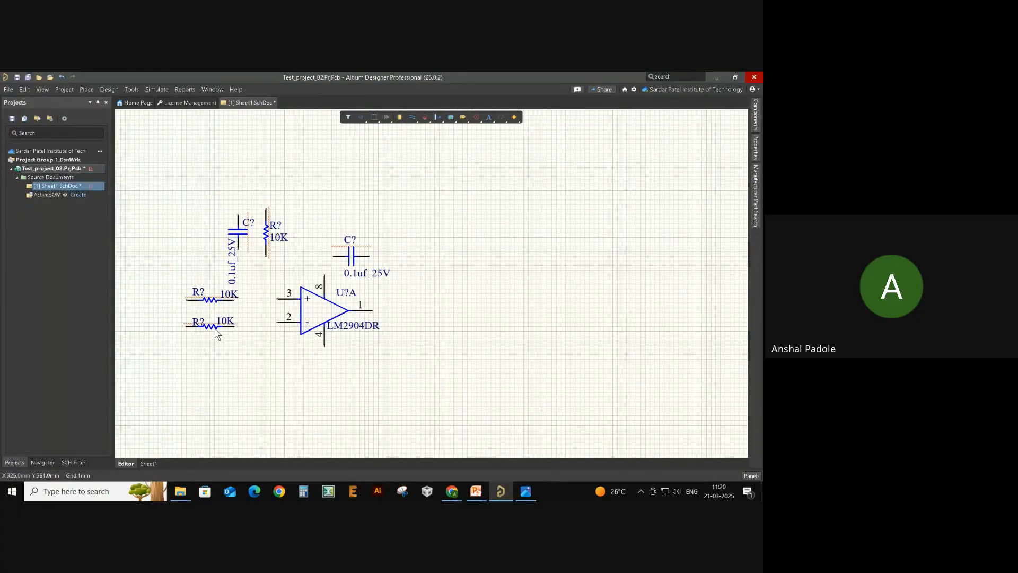
# - Paste another 10K resistor below the op-amp, rotate it, and align the lower resistor
pyautogui.moveTo(215, 329); pyautogui.dragTo(235, 321)
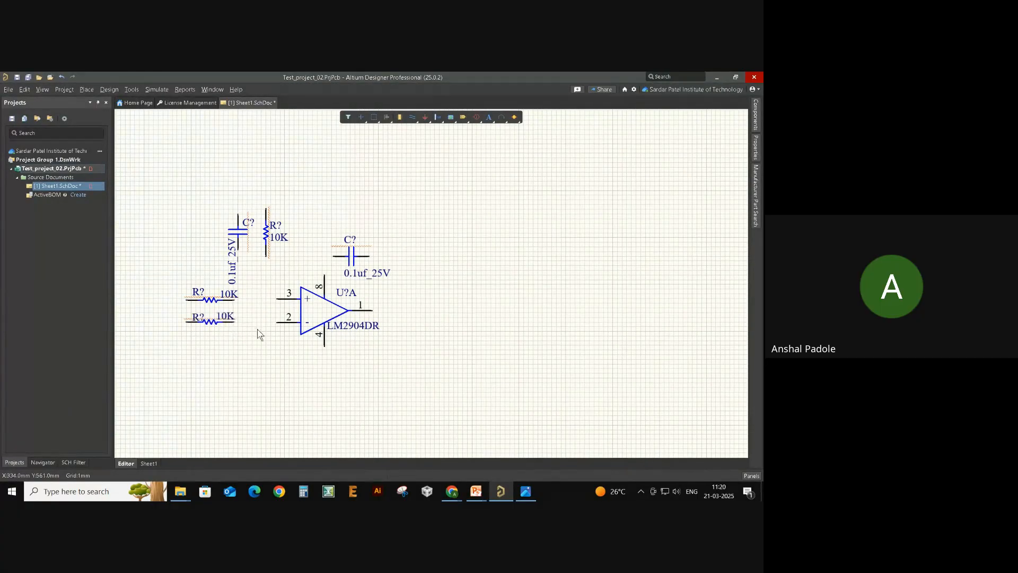
pyautogui.click(213, 324)
pyautogui.hotkey('ctrl', 'v')
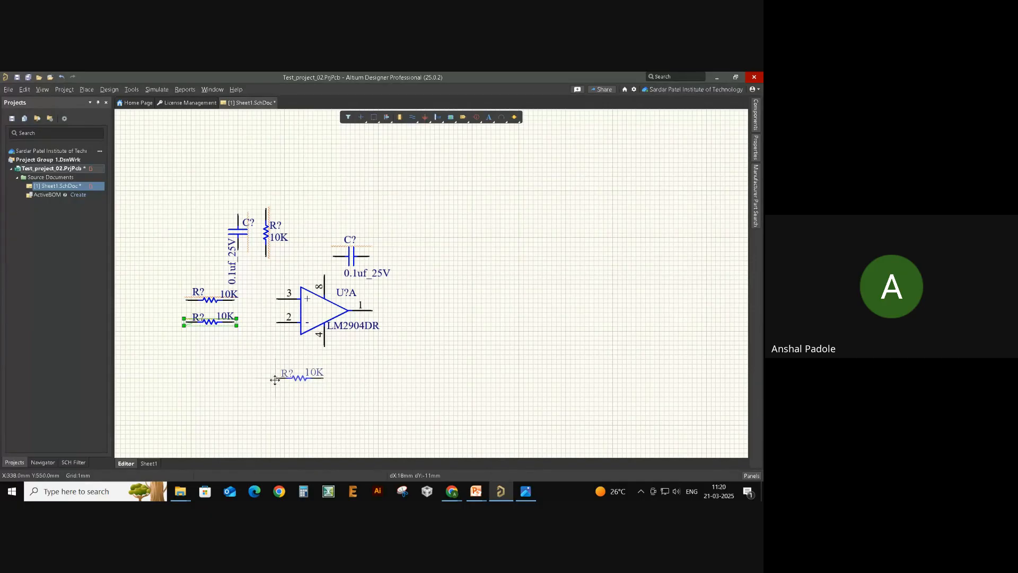
pyautogui.click(275, 383)
pyautogui.press('space')
pyautogui.press('space')
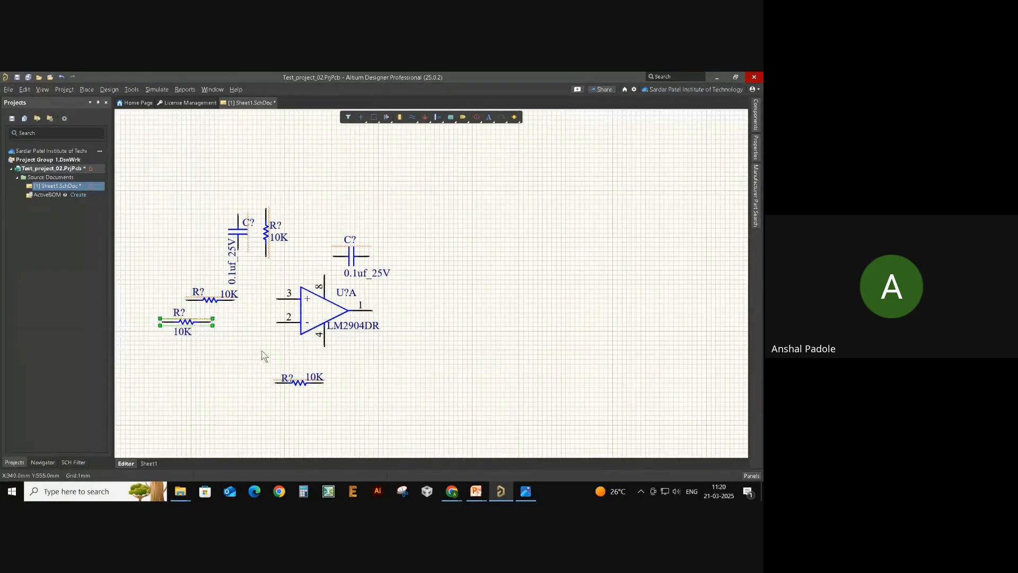
pyautogui.moveTo(209, 322); pyautogui.dragTo(233, 322)
pyautogui.click(226, 340)
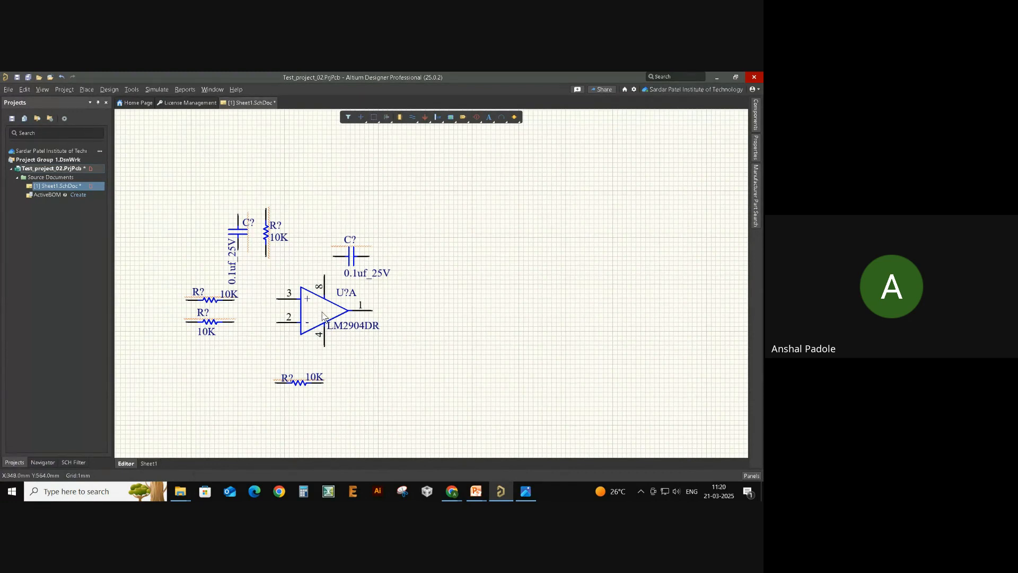
# - Remove the extra op-amp unit U?B that was pulled out of the LM2904DR
pyautogui.click(347, 321)
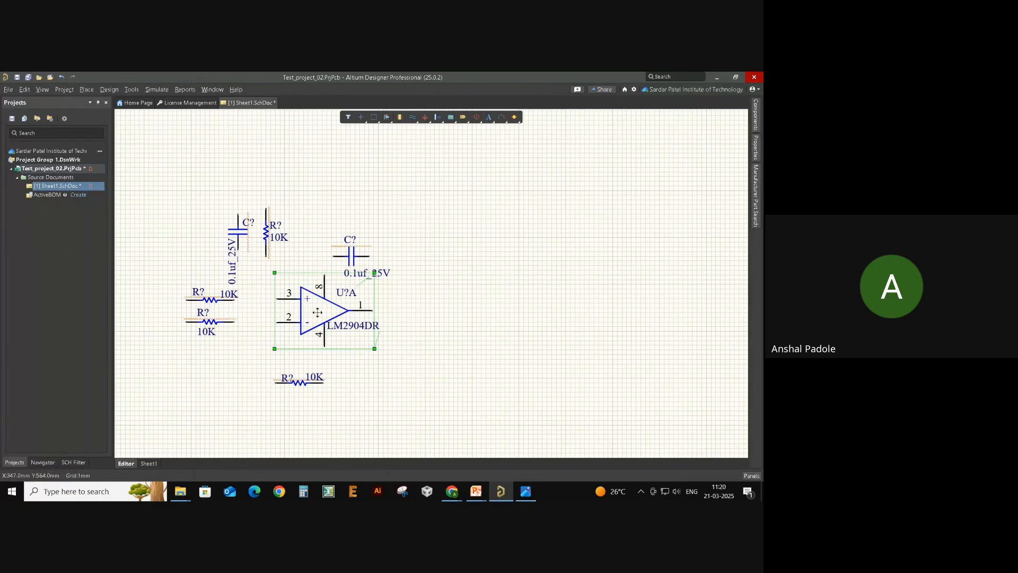
pyautogui.keyDown('shift'); pyautogui.moveTo(317, 312); pyautogui.dragTo(526, 302); pyautogui.keyUp('shift')
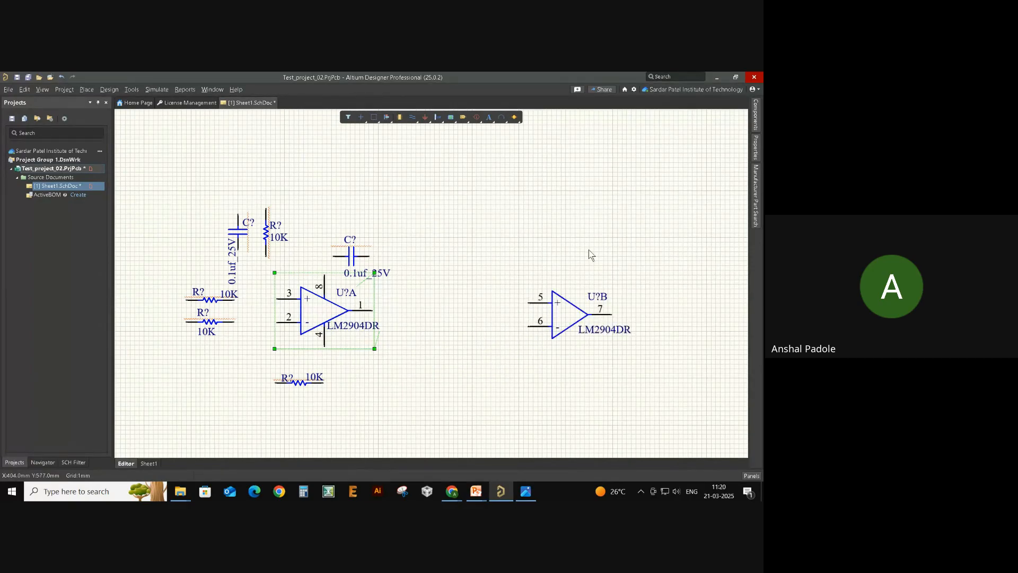
pyautogui.moveTo(488, 253); pyautogui.dragTo(673, 361)
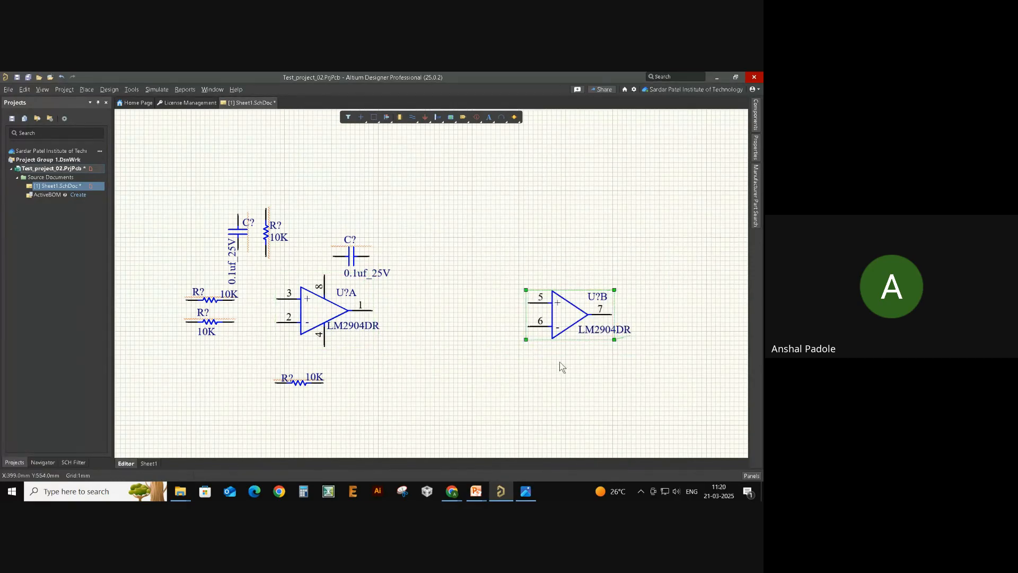
pyautogui.click(570, 320)
pyautogui.press('Delete')
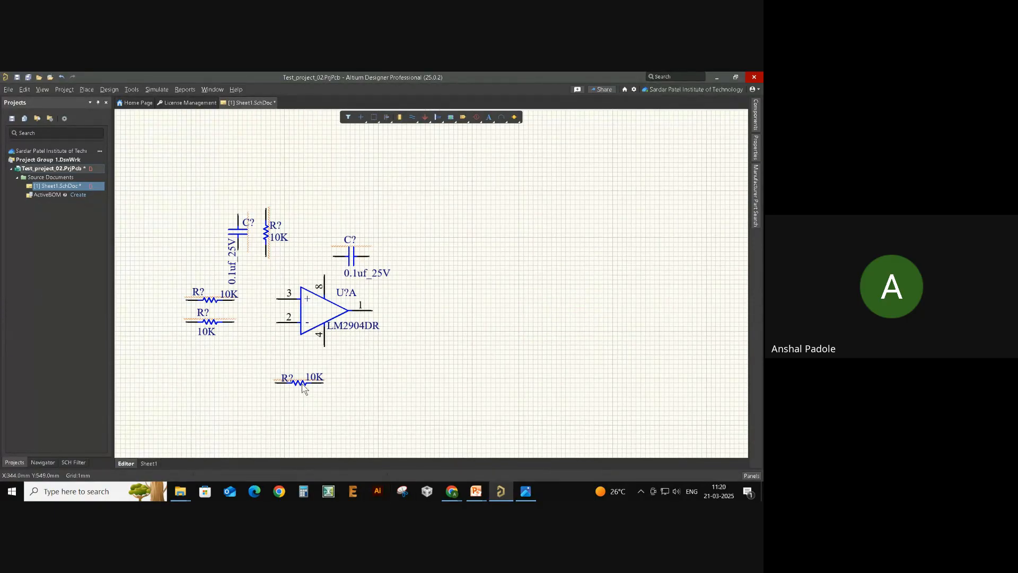
# - Shift the lone 10K resistor and place a 0.1uf_25V capacitor copy beneath it
pyautogui.moveTo(301, 384)
pyautogui.mouseDown()
pyautogui.moveTo(335, 387)
pyautogui.moveTo(333, 406)
pyautogui.moveTo(350, 391)
pyautogui.mouseUp()
pyautogui.moveTo(351, 259)
pyautogui.mouseDown()
pyautogui.moveTo(400, 337)
pyautogui.moveTo(365, 409)
pyautogui.moveTo(335, 432)
pyautogui.moveTo(347, 423)
pyautogui.mouseUp()
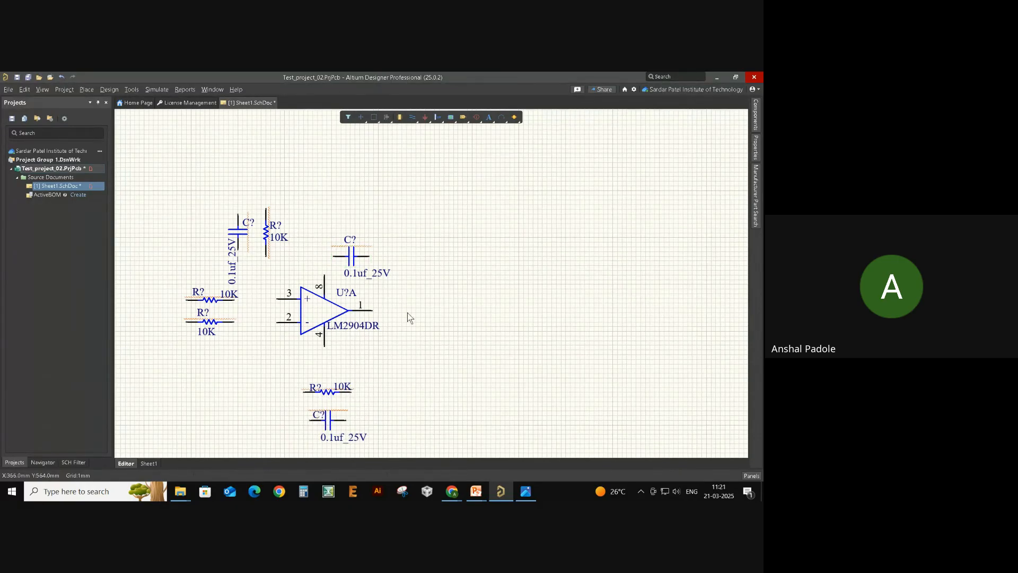
pyautogui.hotkey('alt', 'Tab')
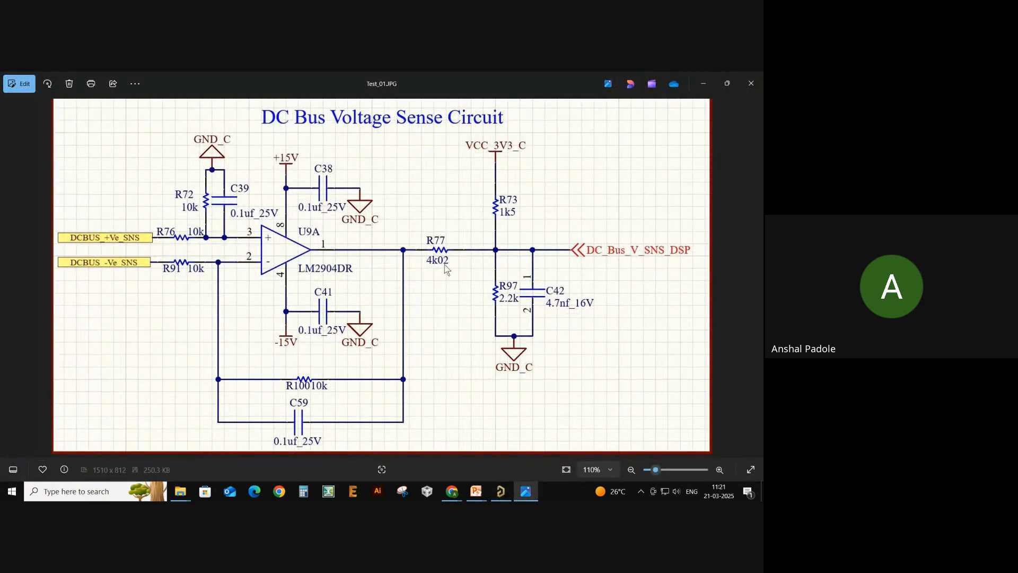
pyautogui.hotkey('alt', 'Tab')
# - Search for a 4.7K resistor and place the RC0603FR-074K7L right of the op-amp
pyautogui.click(755, 196)
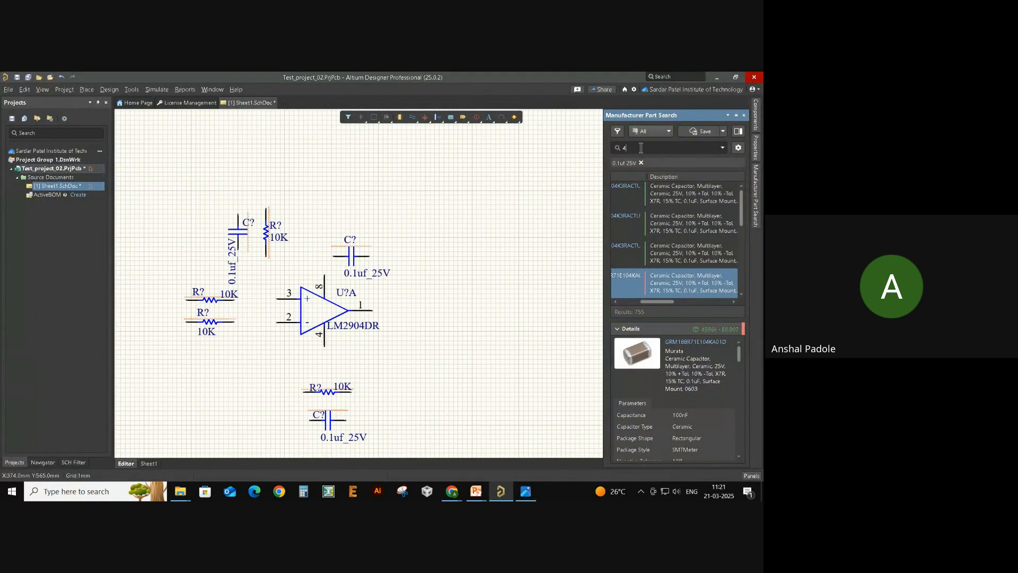
pyautogui.write('4.7')
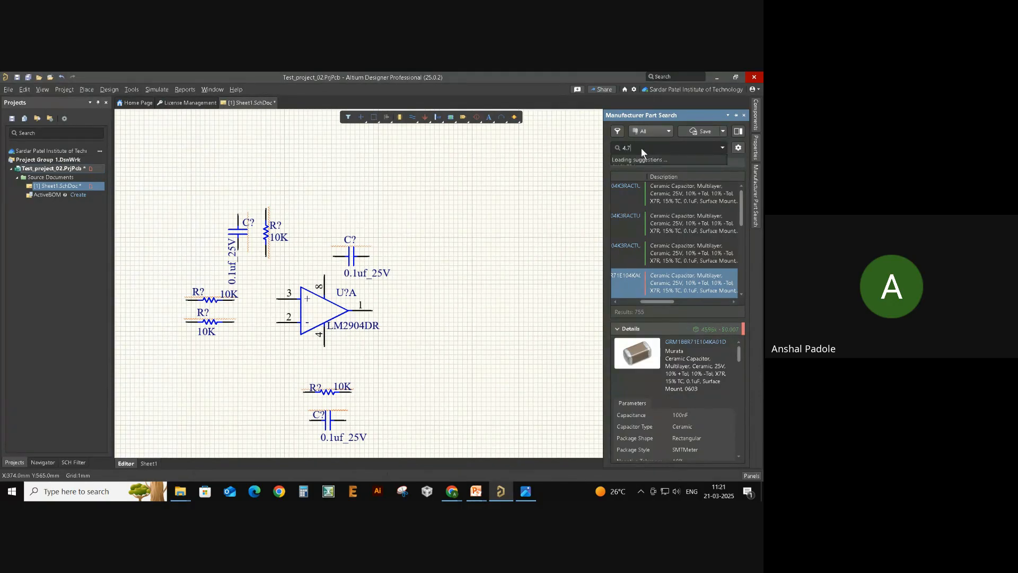
pyautogui.write('K resistor')
pyautogui.press('Return')
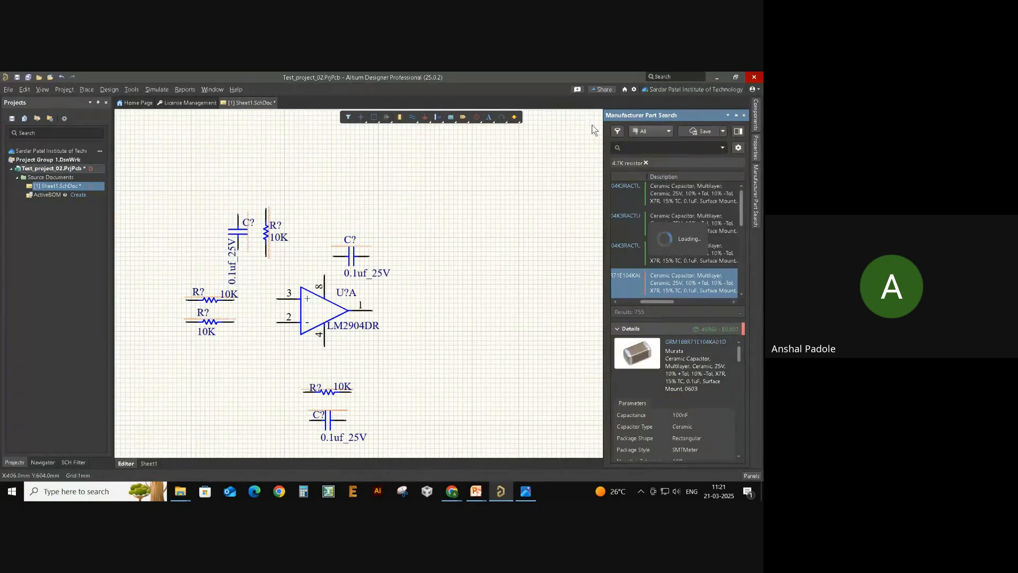
pyautogui.click(661, 296)
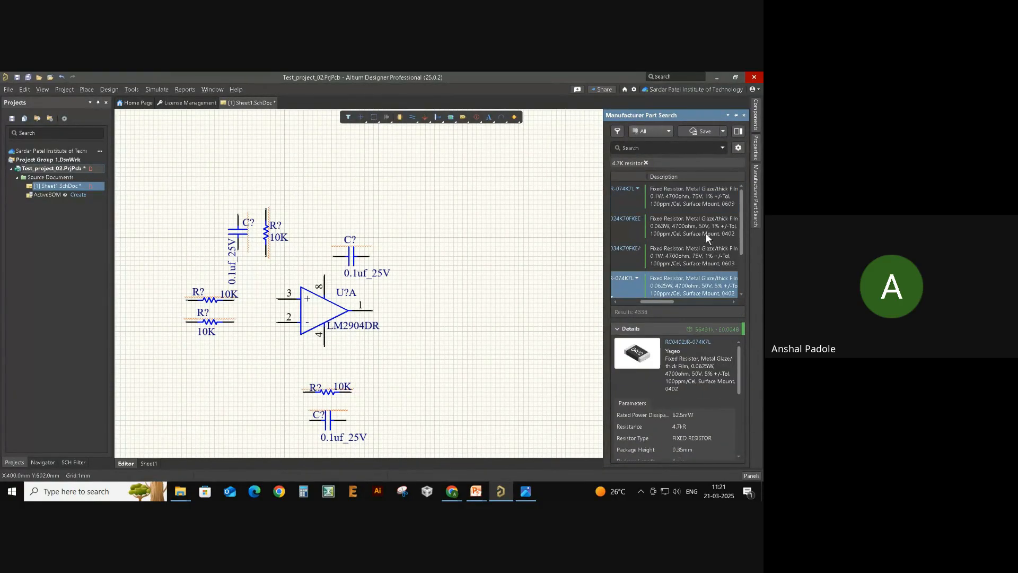
pyautogui.moveTo(693, 205); pyautogui.dragTo(440, 309)
pyautogui.click(523, 263)
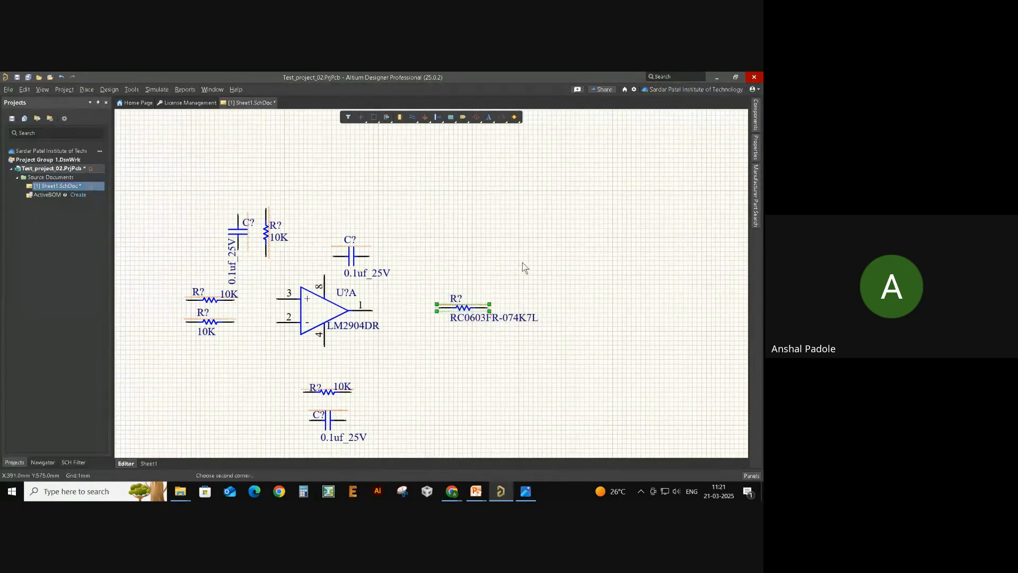
# - Copy the 0.1uf_25V capacitor above the op-amp and paste the copy below it
pyautogui.moveTo(371, 350); pyautogui.dragTo(425, 339, button='right')
pyautogui.hotkey('alt', 'Tab')
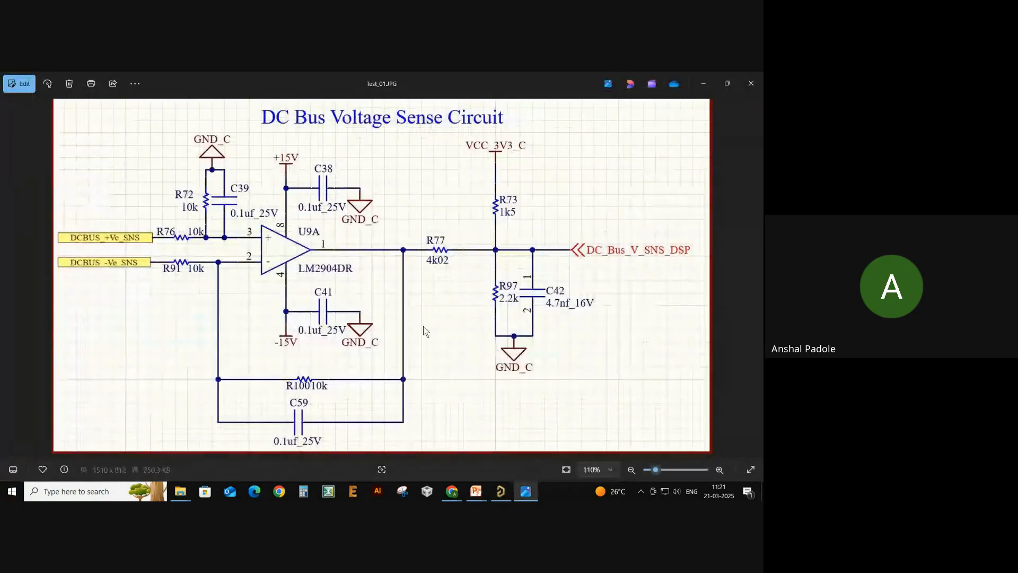
pyautogui.hotkey('alt', 'Tab')
pyautogui.click(407, 249)
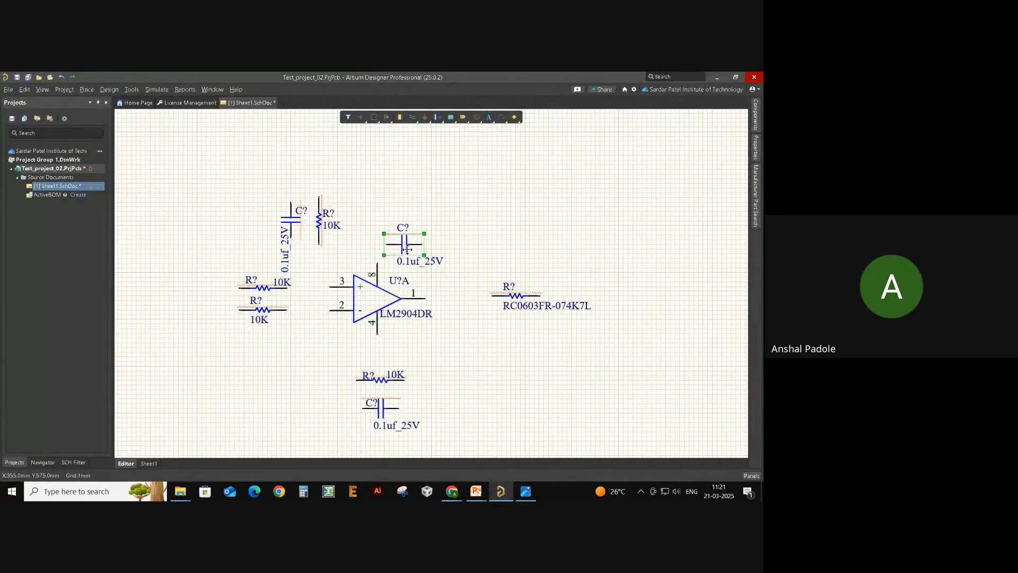
pyautogui.hotkey('ctrl', 'c')
pyautogui.hotkey('ctrl', 'v')
pyautogui.click(429, 343)
pyautogui.click(514, 335)
# - Check the reference circuit image and start a new manufacturer part search
pyautogui.hotkey('alt', 'Tab')
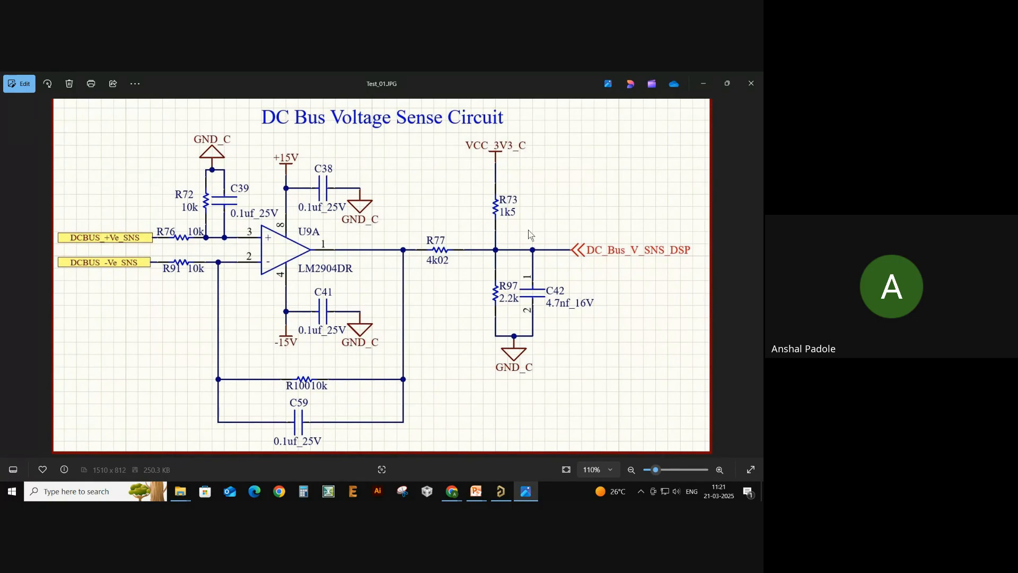
pyautogui.hotkey('alt', 'Tab')
pyautogui.moveTo(750, 188)
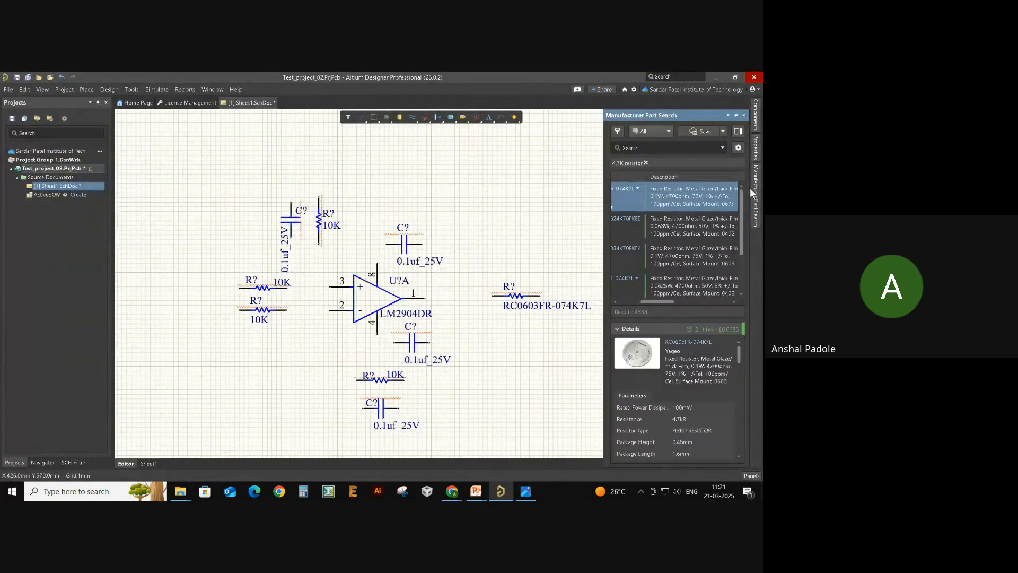
pyautogui.click(677, 143)
# - Search '1.5K resistor' and place CRCW08051K50FKEA, rotated vertical, at the sheet's upper right
pyautogui.write('1.5K')
pyautogui.press('Return')
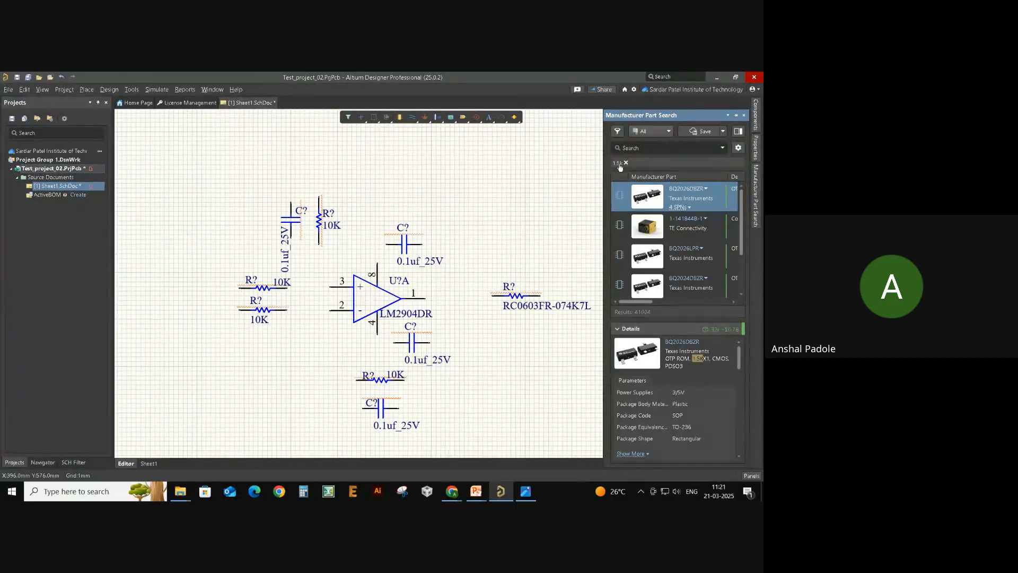
pyautogui.scroll(-2, 696, 230)
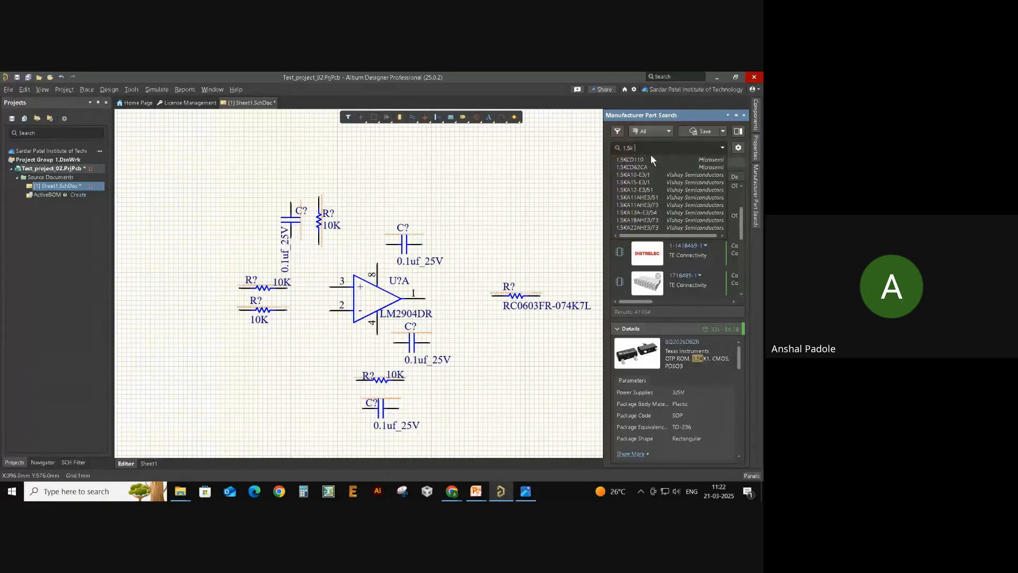
pyautogui.write('re')
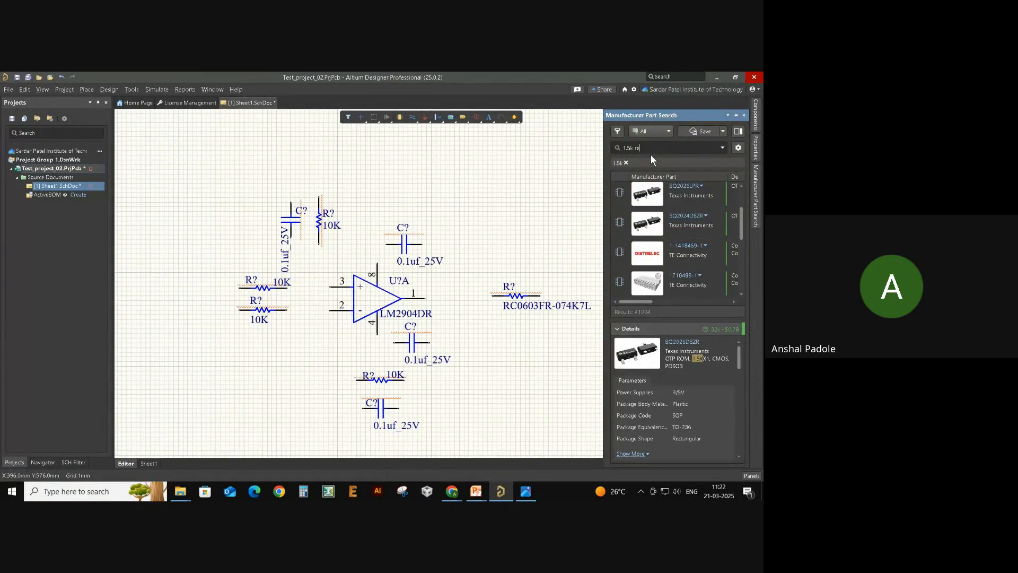
pyautogui.write('si')
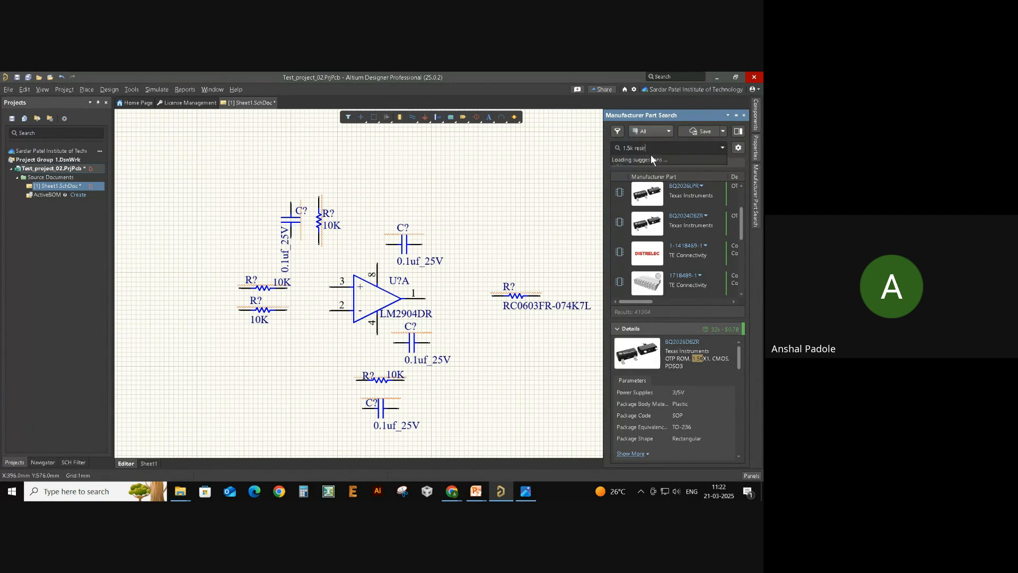
pyautogui.write('stor')
pyautogui.press('Return')
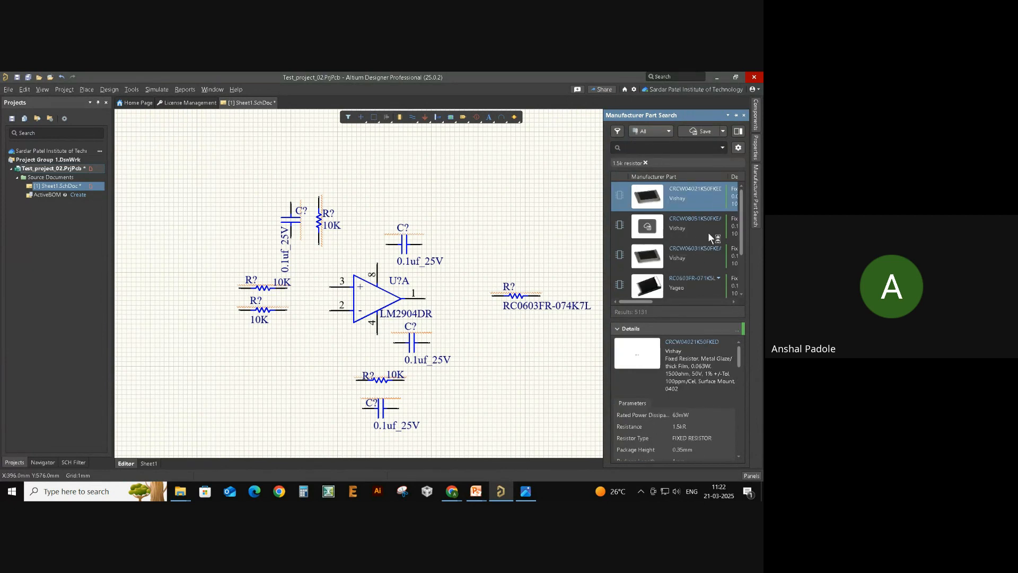
pyautogui.click(713, 228)
pyautogui.moveTo(695, 228); pyautogui.dragTo(614, 223)
pyautogui.moveTo(528, 239)
pyautogui.mouseDown()
pyautogui.moveTo(537, 234)
pyautogui.moveTo(590, 291)
pyautogui.moveTo(591, 274)
pyautogui.mouseUp()
pyautogui.press('space')
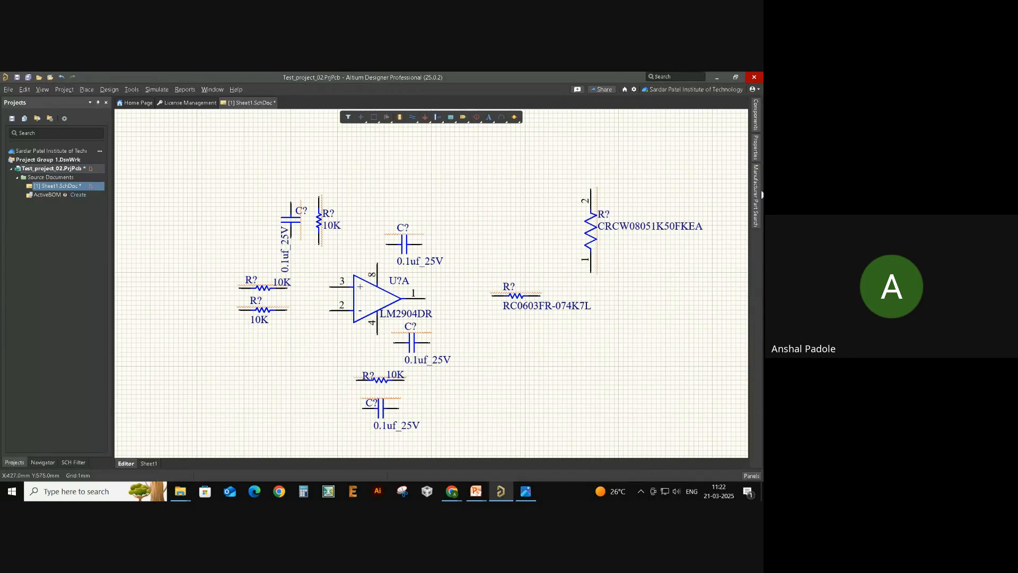
# - Replace the part search text with 2.2 for the next resistor
pyautogui.moveTo(755, 194)
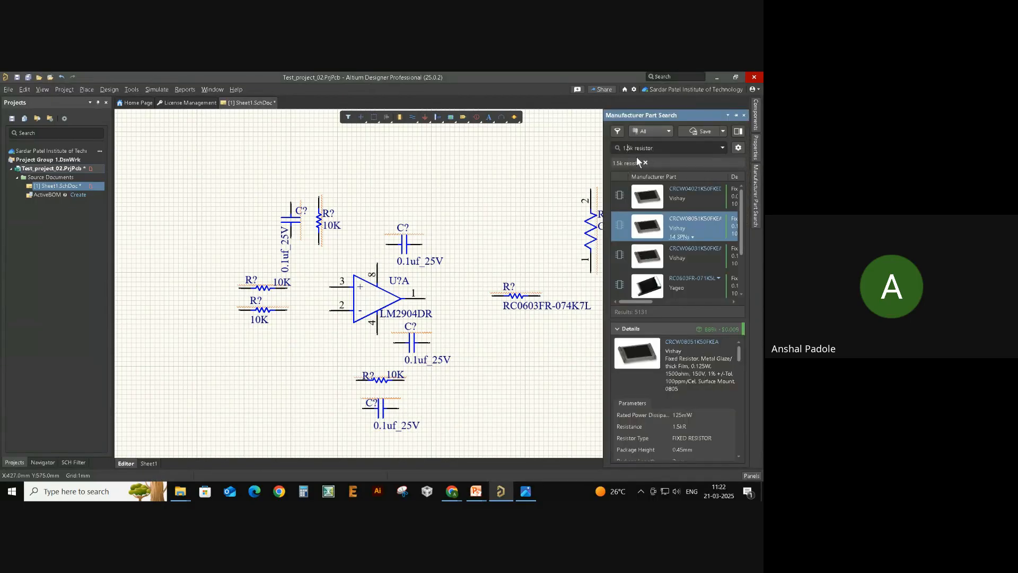
pyautogui.press('BackSpace')
pyautogui.press('BackSpace')
pyautogui.press('Delete')
pyautogui.write('2.2')
# - Search 2.2k resistors and place the RC0603FR-072K2L below the 1.5K resistor
pyautogui.press('Return')
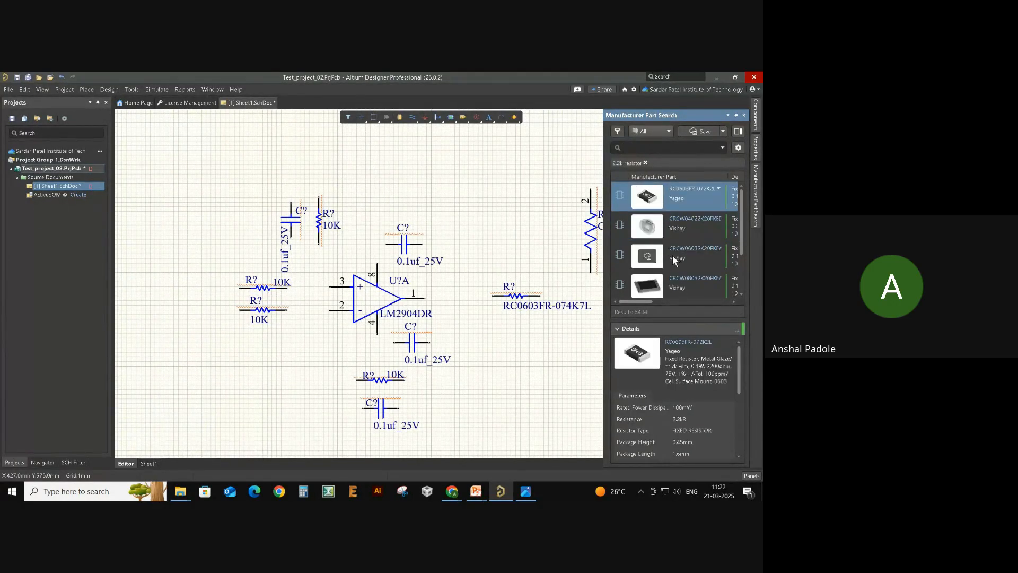
pyautogui.click(680, 207)
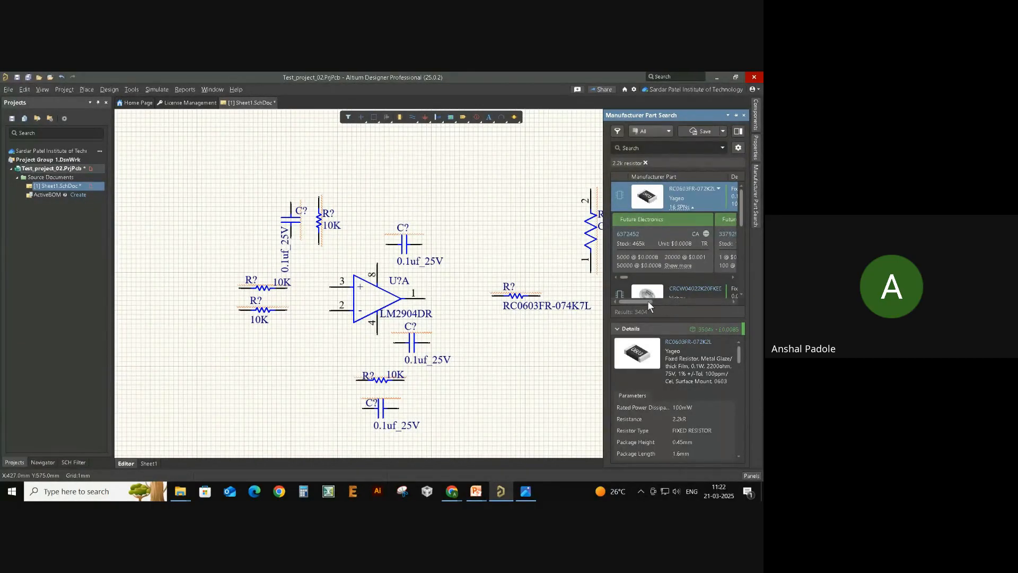
pyautogui.moveTo(647, 301); pyautogui.dragTo(674, 301)
pyautogui.moveTo(709, 199); pyautogui.dragTo(605, 363)
# - Set the two resistors' values to 1.5K and 2.2k, then view the reference circuit
pyautogui.doubleClick(651, 230)
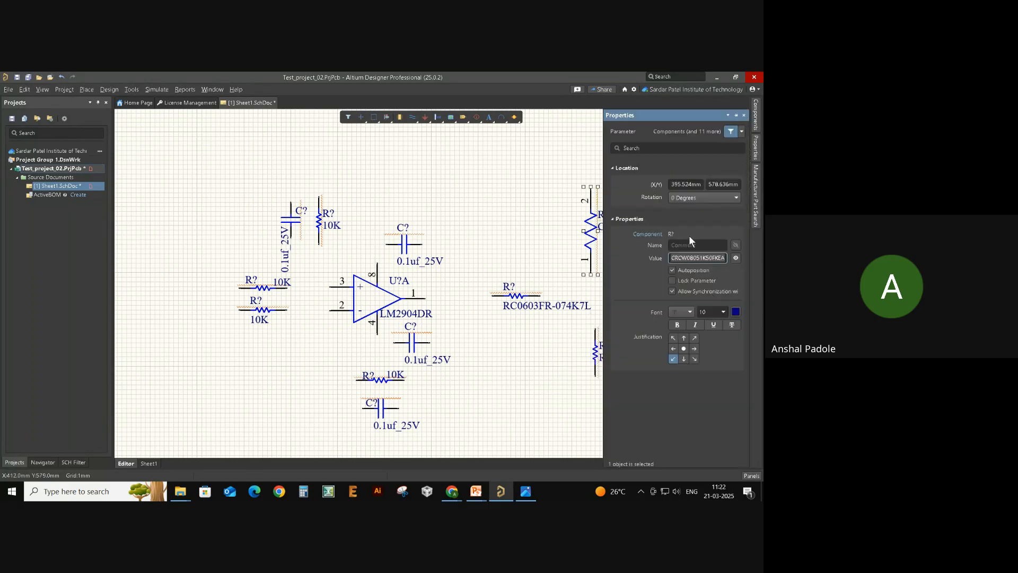
pyautogui.write('1.5K')
pyautogui.press('Return')
pyautogui.click(483, 397)
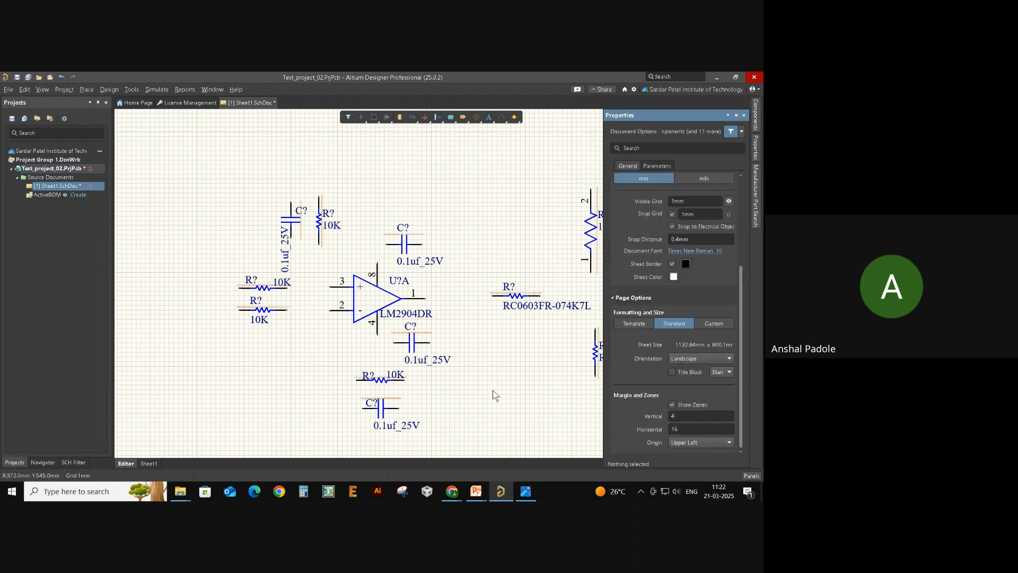
pyautogui.moveTo(597, 361); pyautogui.dragTo(534, 361, button='right')
pyautogui.doubleClick(551, 359)
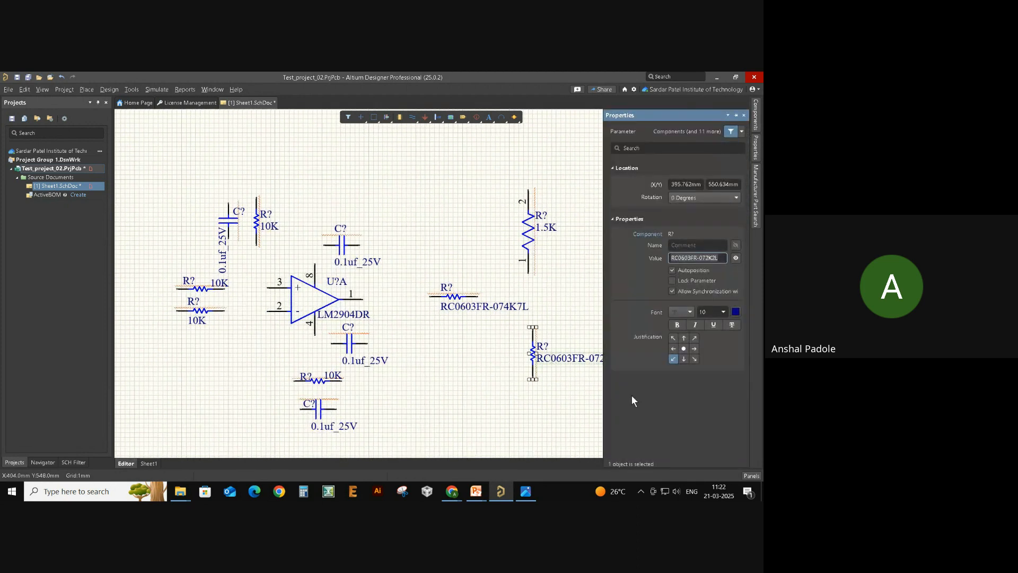
pyautogui.write('2.2k')
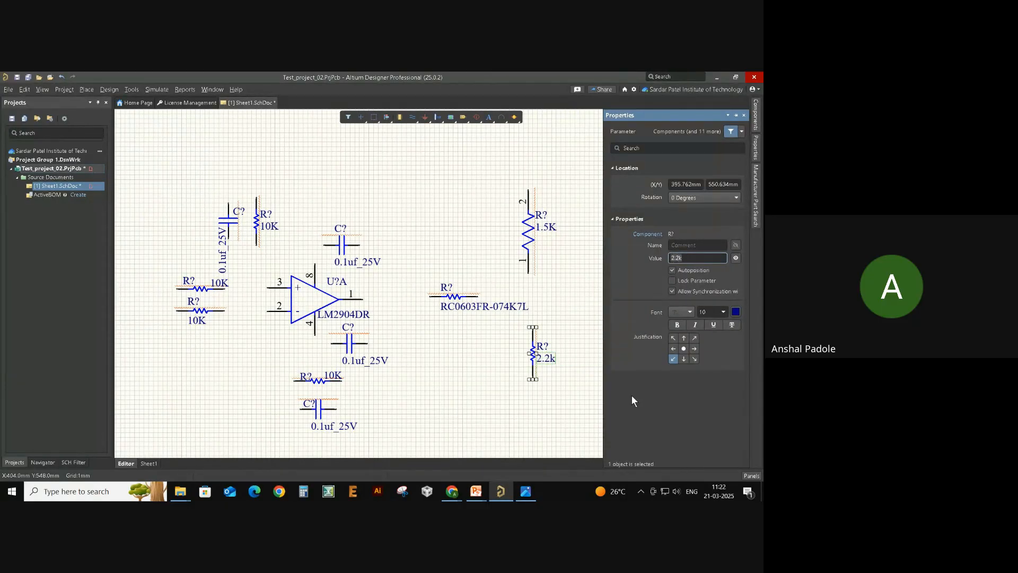
pyautogui.click(510, 403)
pyautogui.hotkey('alt', 'Tab')
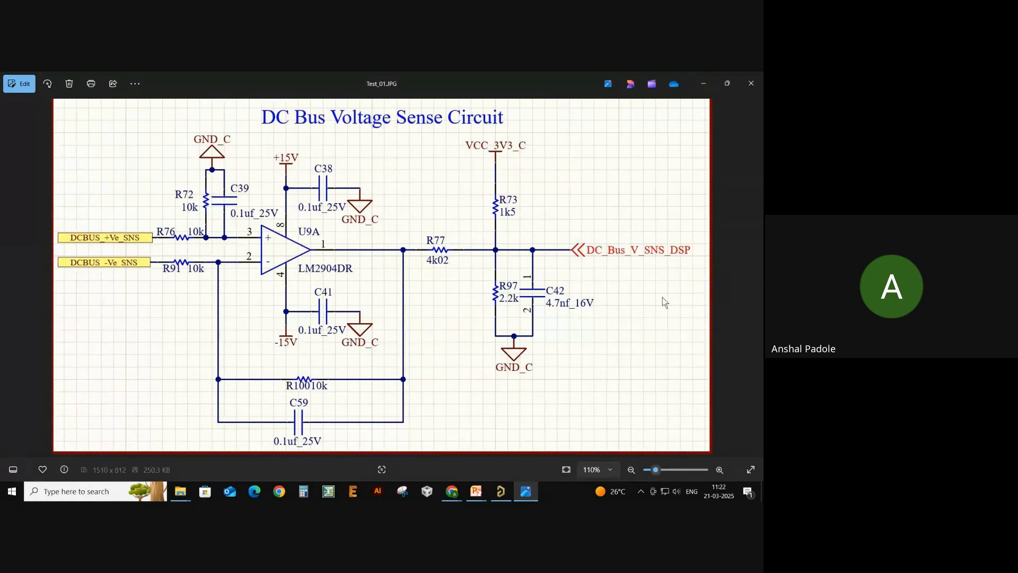
# - Search Manufacturer Part Search for 4.7nf parts and browse the results
pyautogui.hotkey('alt', 'Tab')
pyautogui.click(757, 198)
pyautogui.click(684, 147)
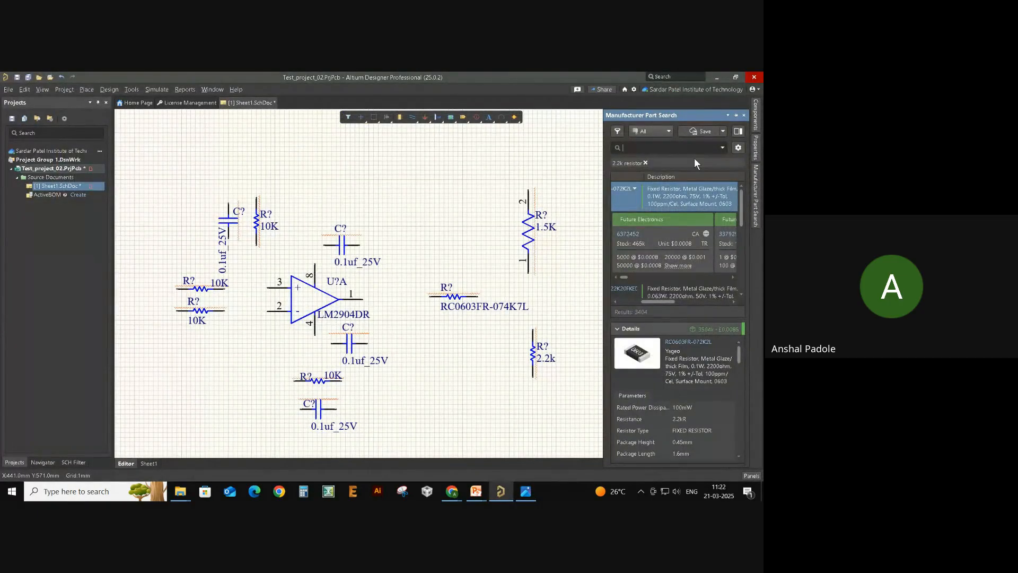
pyautogui.write('4.7nf')
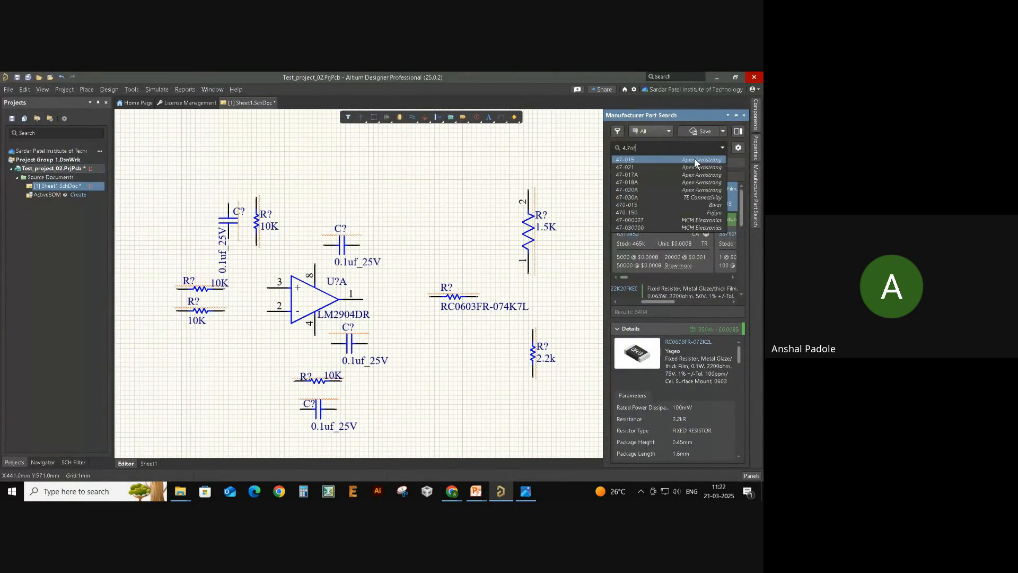
pyautogui.press('Return')
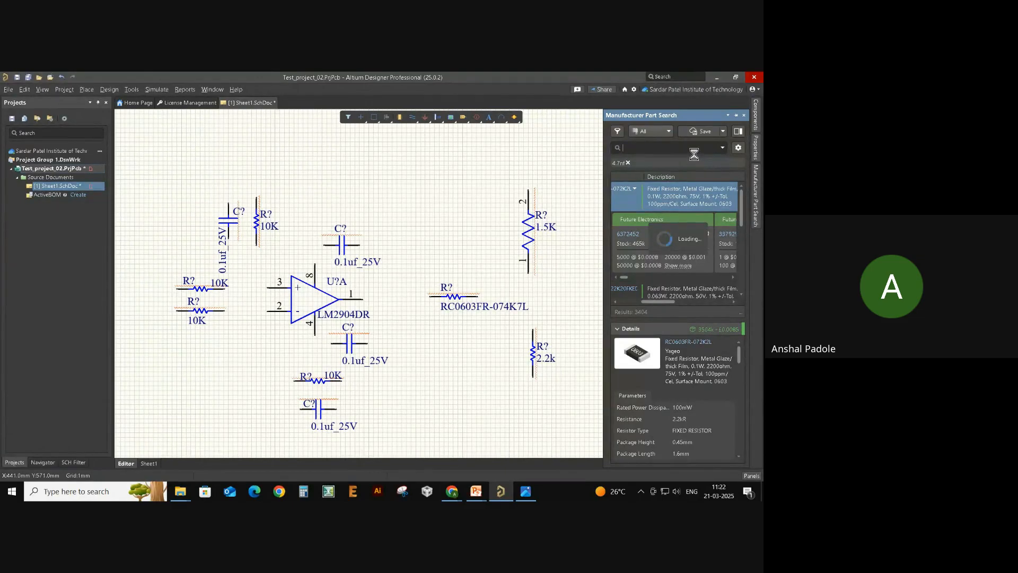
pyautogui.moveTo(661, 302)
pyautogui.mouseDown()
pyautogui.moveTo(645, 298)
pyautogui.moveTo(655, 301)
pyautogui.mouseUp()
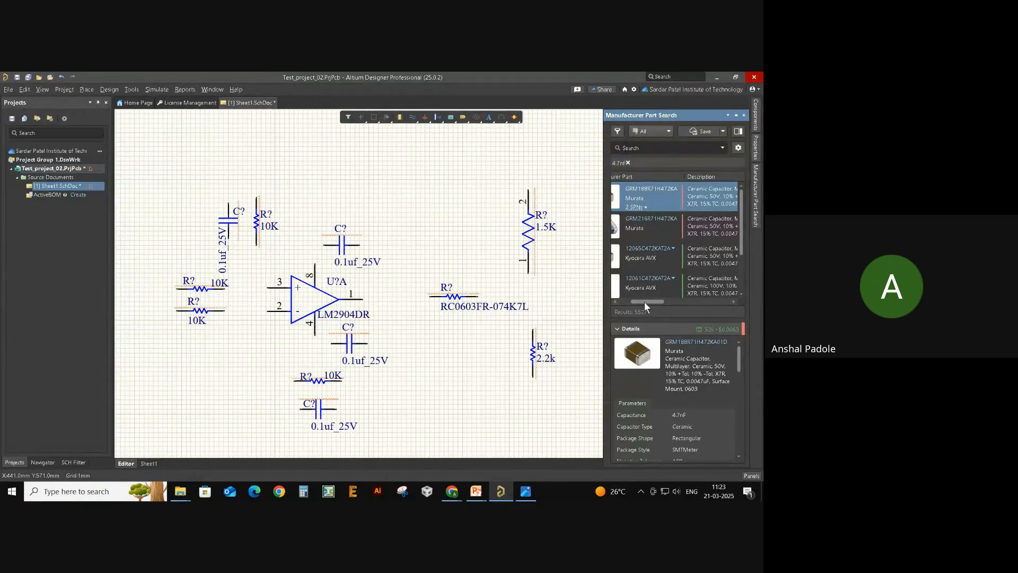
pyautogui.moveTo(644, 301); pyautogui.dragTo(632, 300)
pyautogui.scroll(-2, 709, 263)
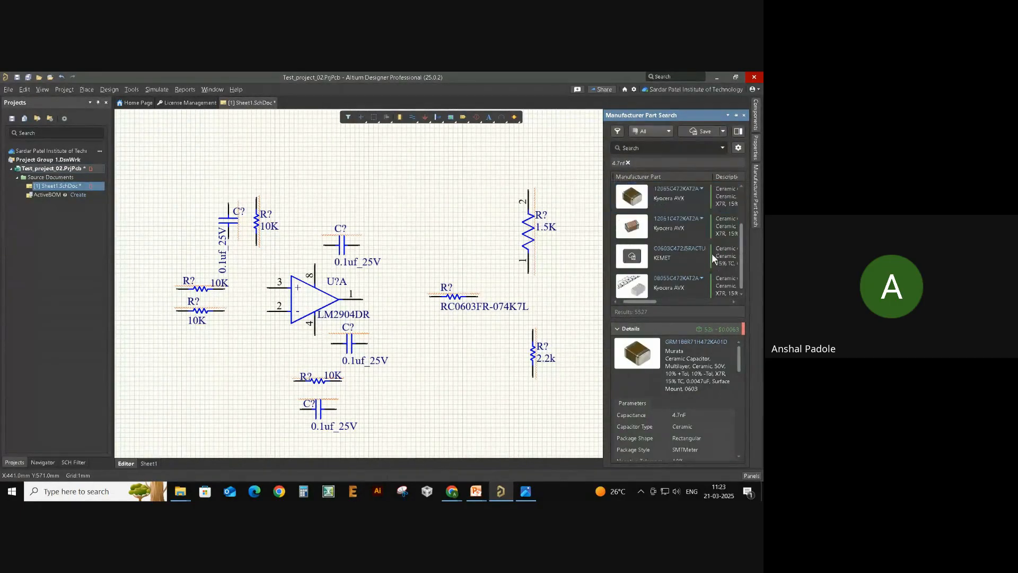
pyautogui.scroll(2, 715, 245)
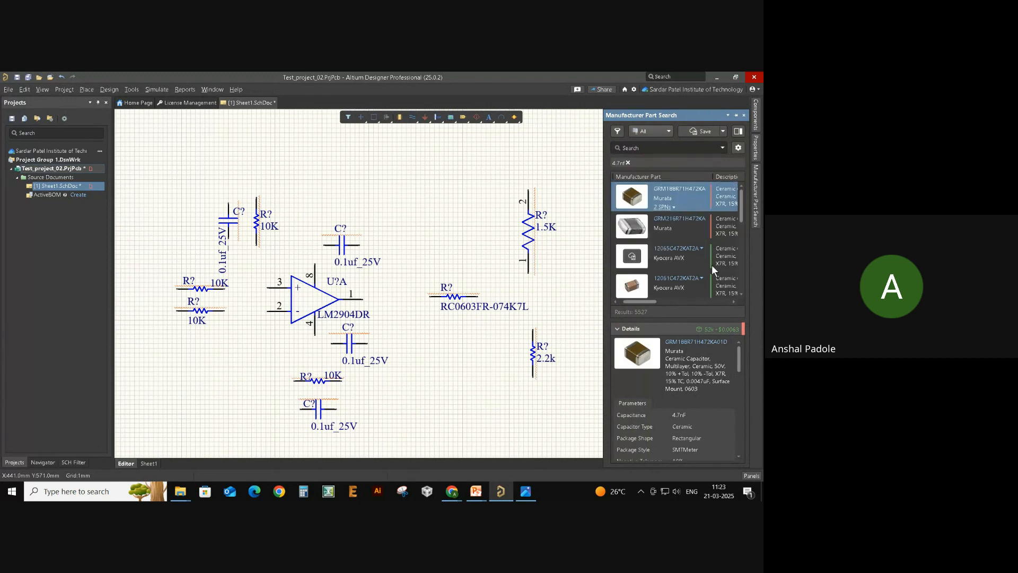
# - Drag the KEMET C0603C472J5RACTU 4.7nF capacitor onto the sheet beside the 2.2k resistor
pyautogui.moveTo(712, 200)
pyautogui.click(686, 257)
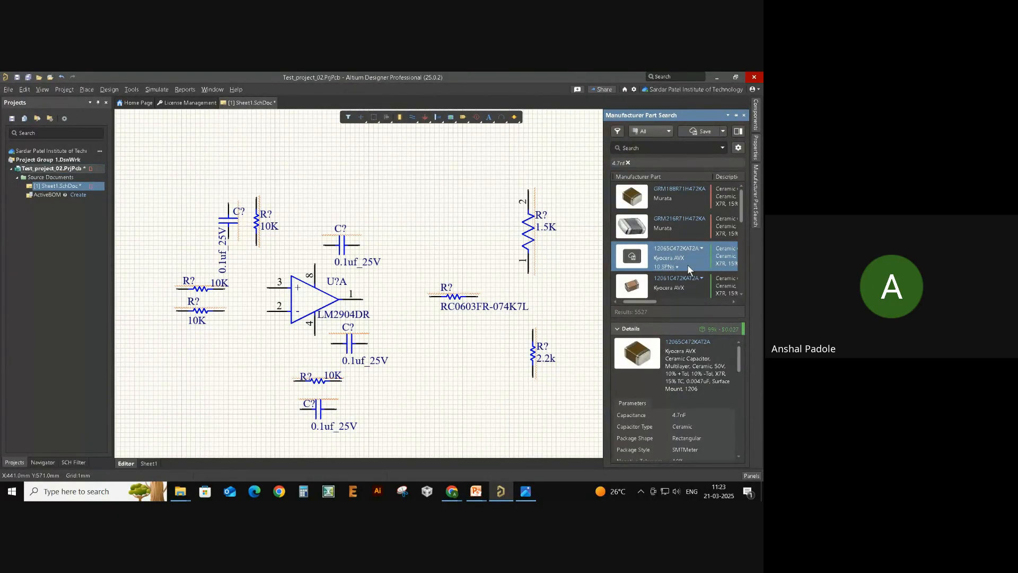
pyautogui.scroll(-2, 687, 264)
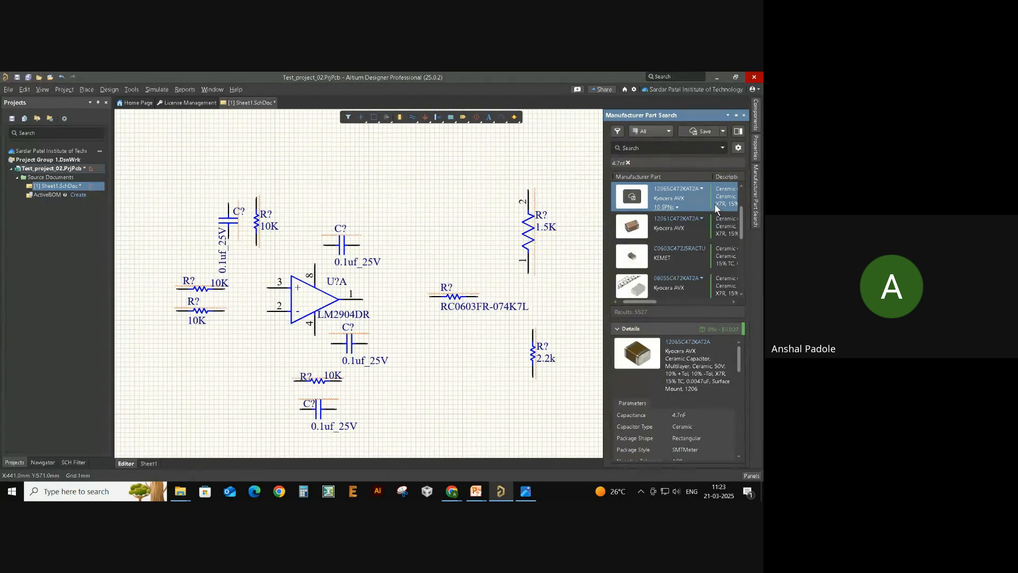
pyautogui.click(712, 254)
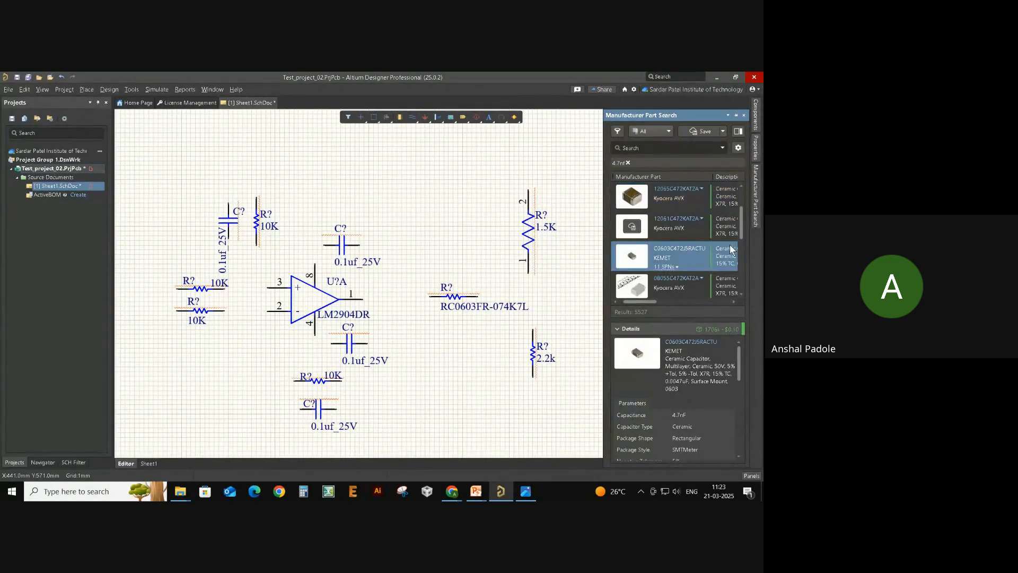
pyautogui.moveTo(707, 282); pyautogui.dragTo(550, 295)
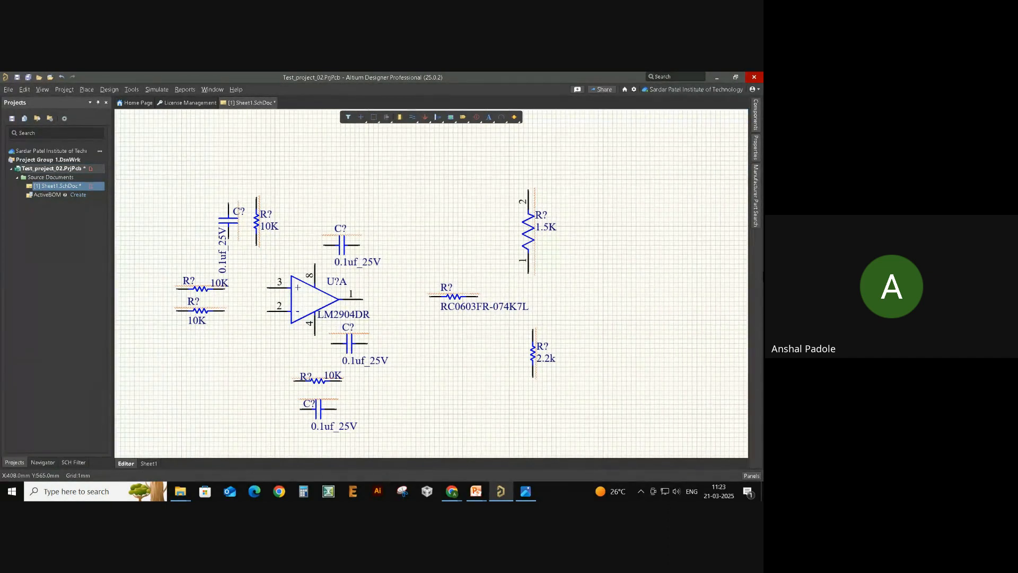
pyautogui.click(757, 200)
pyautogui.moveTo(700, 258); pyautogui.dragTo(542, 292)
pyautogui.hotkey('alt', 'Tab')
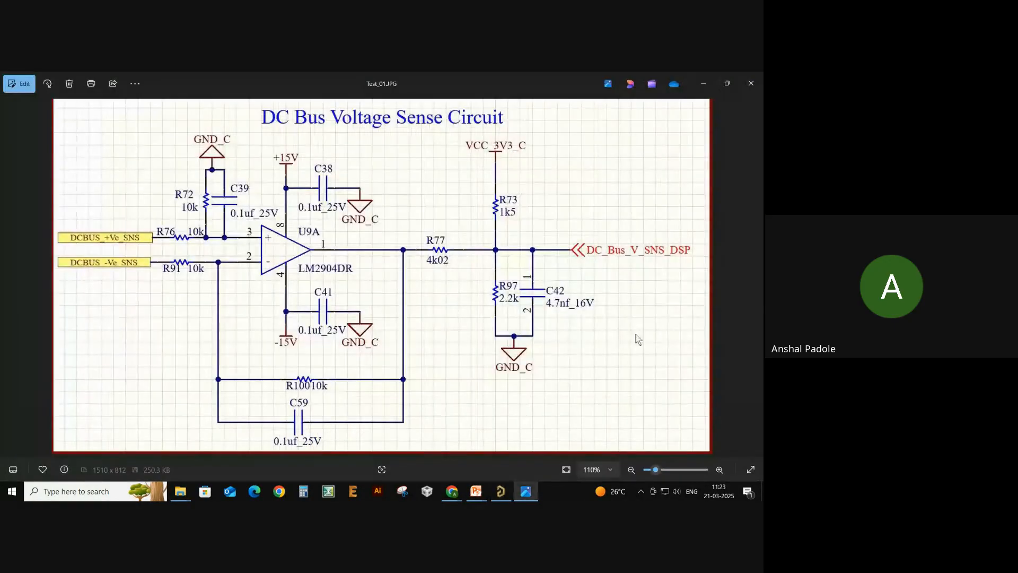
# - Set the new capacitor's value to 4.7nf
pyautogui.hotkey('alt', 'Tab')
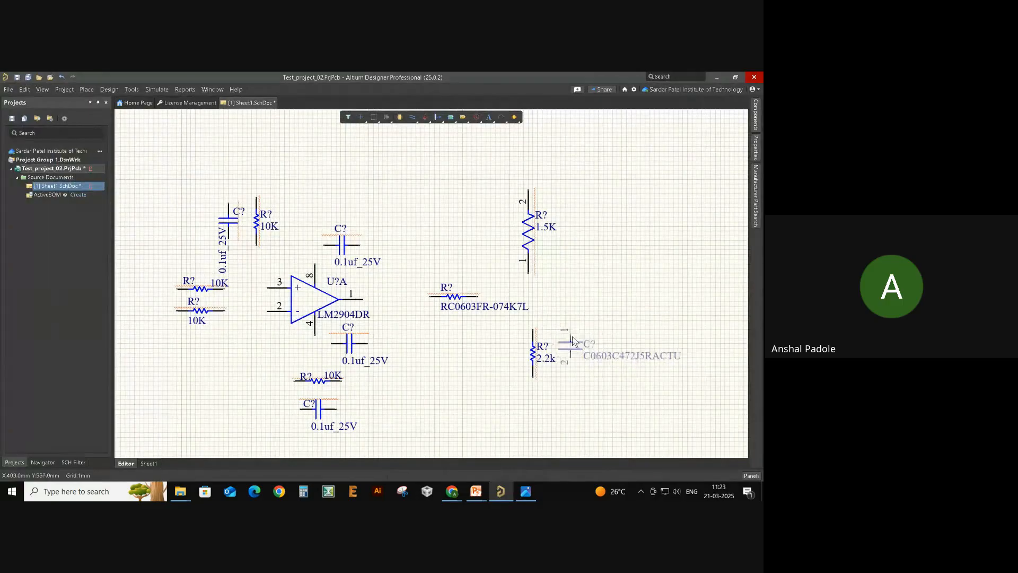
pyautogui.doubleClick(611, 364)
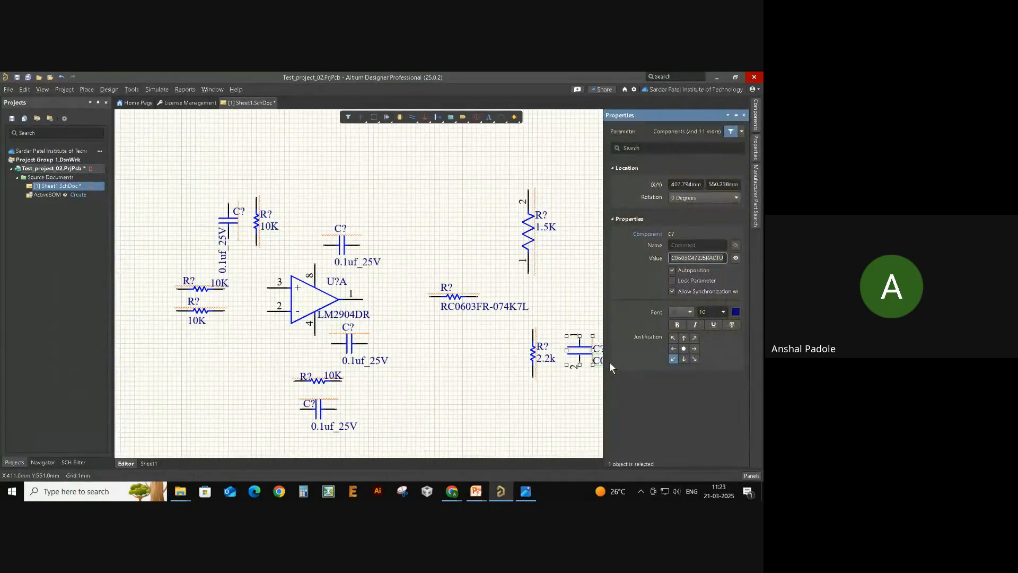
pyautogui.write('4.7nf')
pyautogui.press('Return')
pyautogui.click(533, 399)
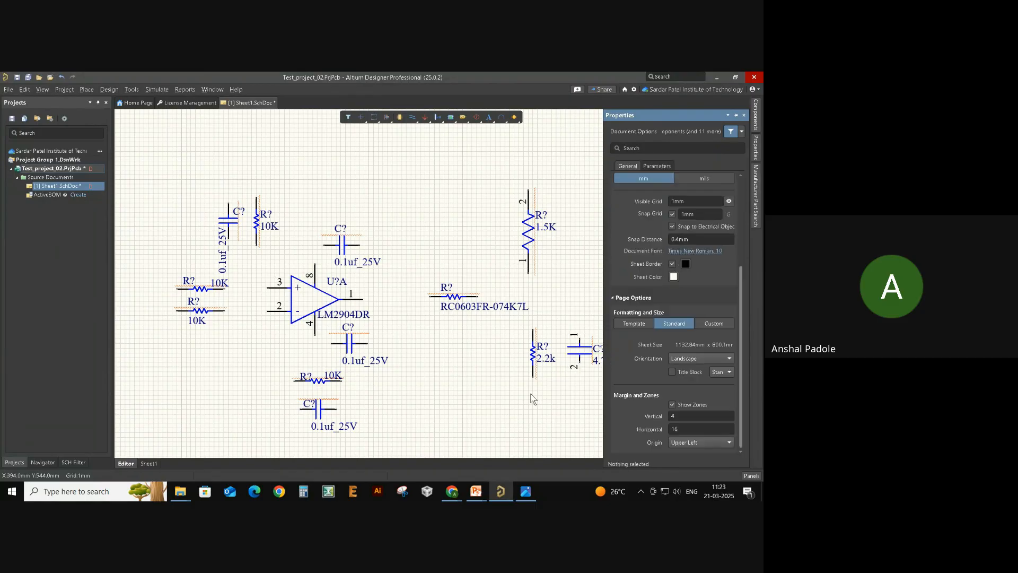
# - Compare the schematic with the reference circuit image and pan the view right
pyautogui.hotkey('alt', 'Tab')
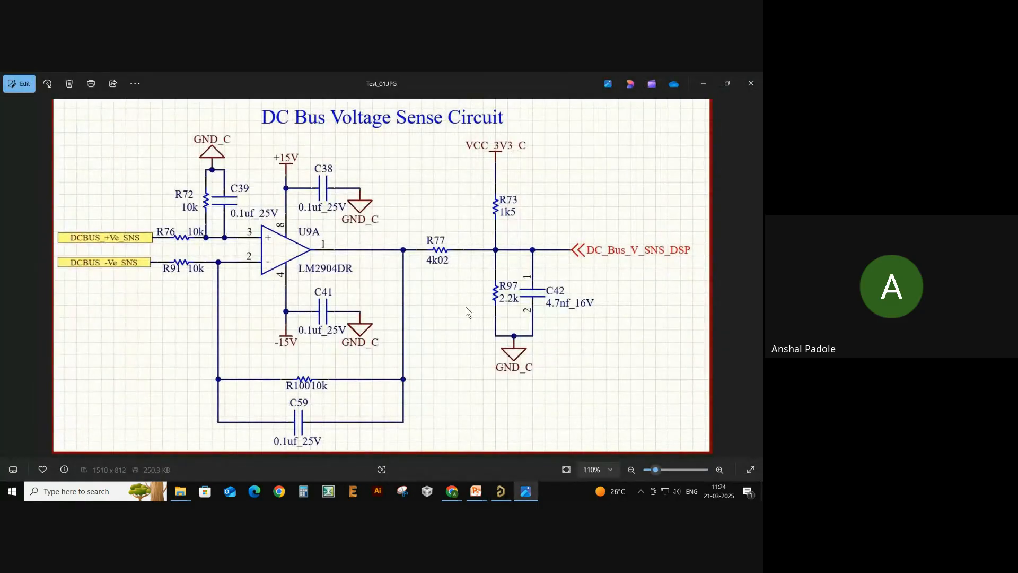
pyautogui.scroll(-1, 440, 310)
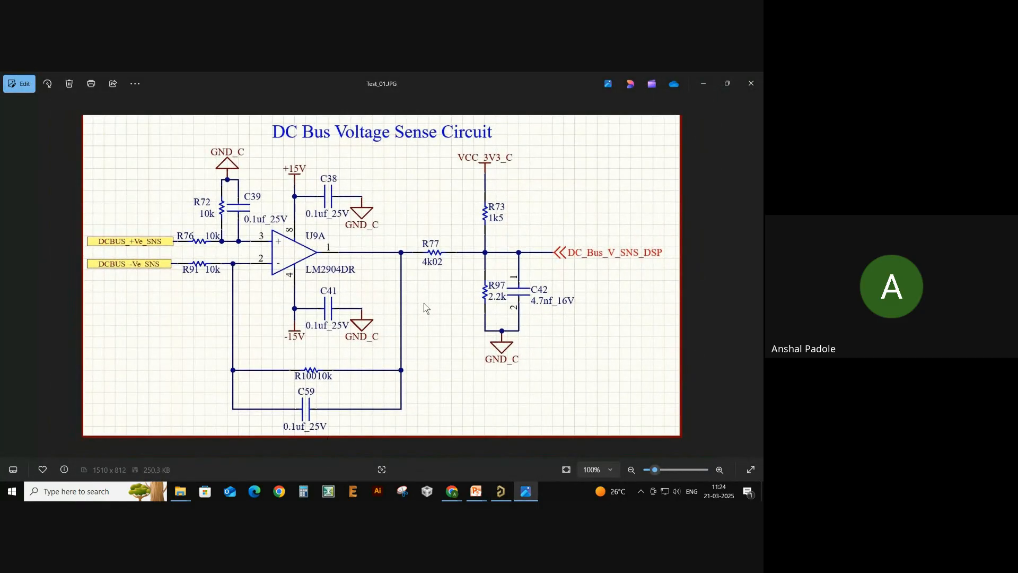
pyautogui.hotkey('alt', 'Tab')
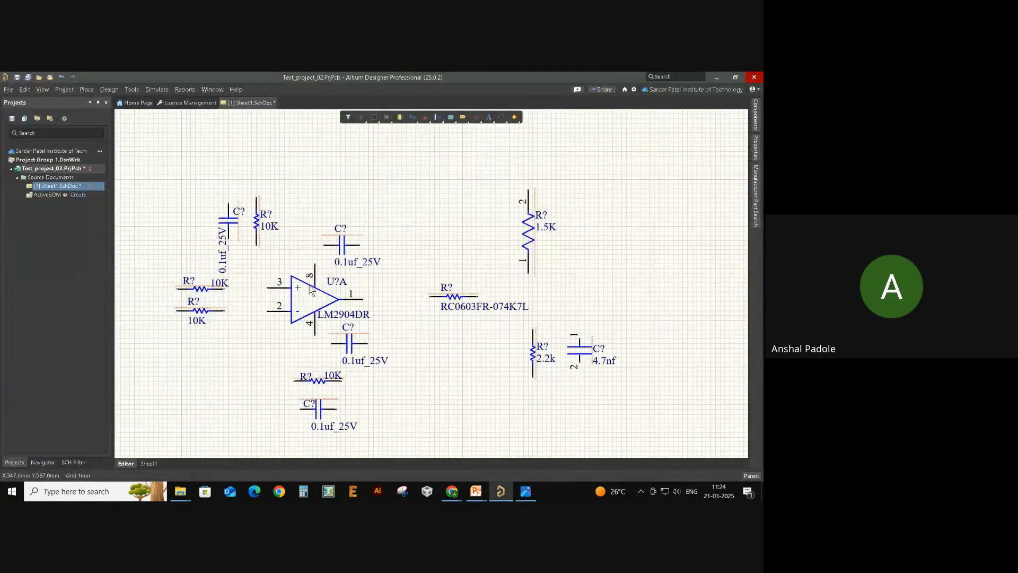
pyautogui.hotkey('alt', 'Tab')
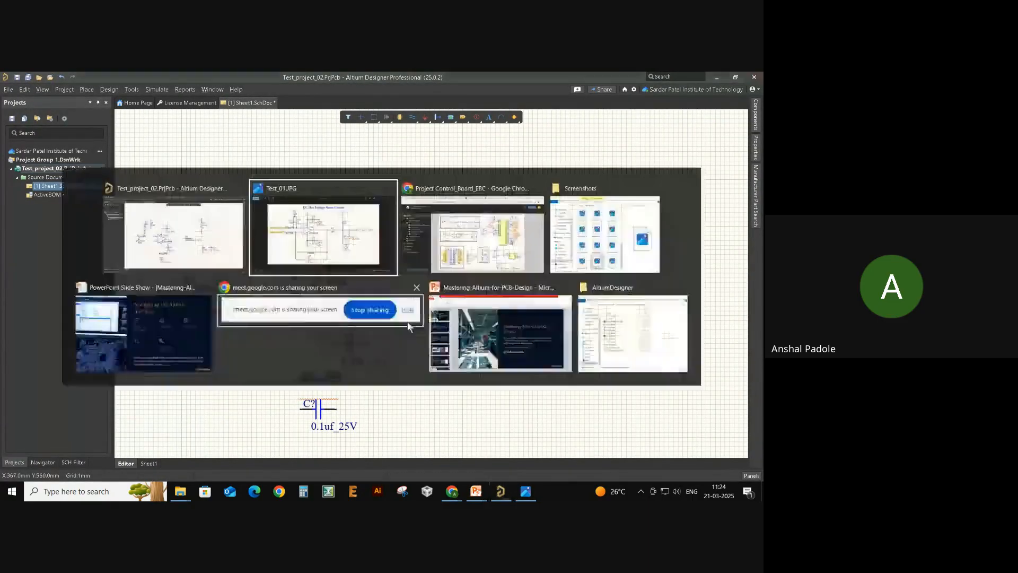
pyautogui.hotkey('alt', 'Tab')
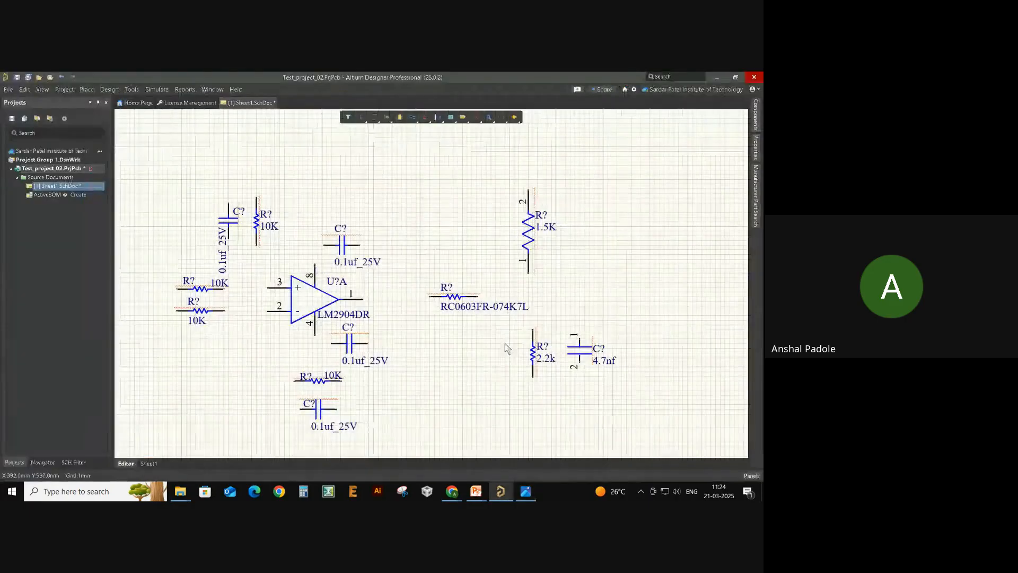
pyautogui.moveTo(444, 387); pyautogui.dragTo(509, 377, button='right')
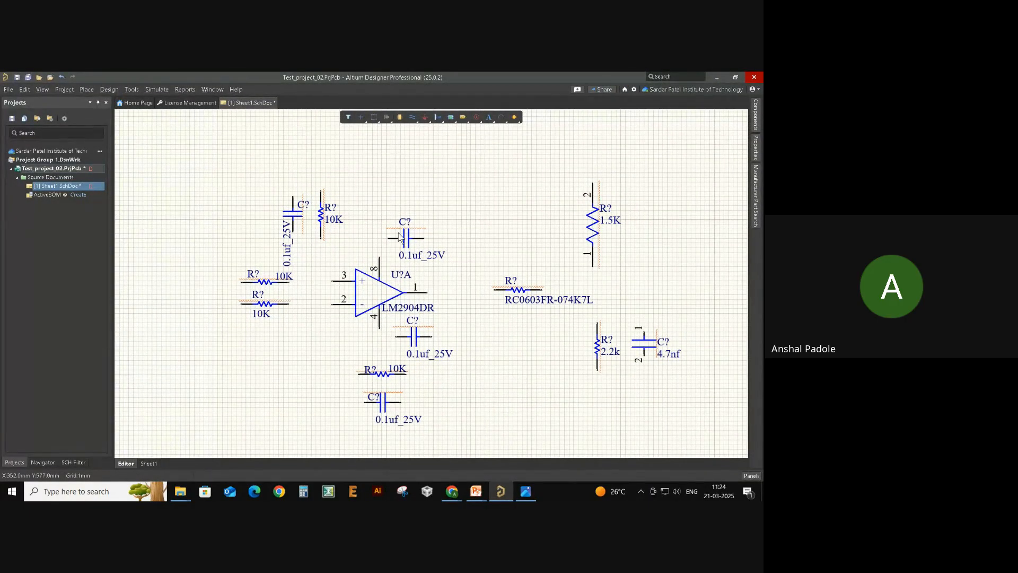
# - Start Place > Wire and zoom in around the op-amp to begin connecting components
pyautogui.click(83, 89)
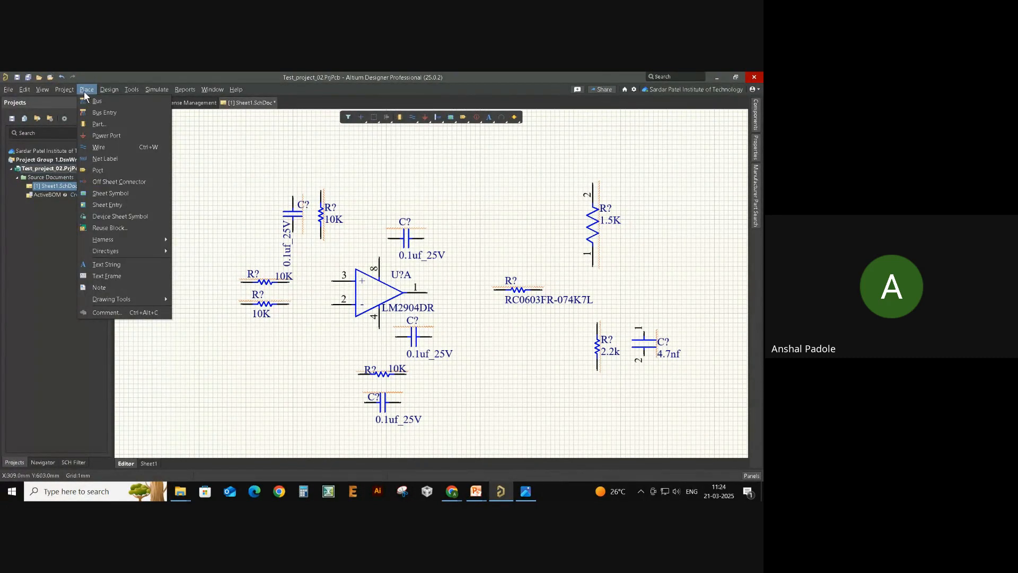
pyautogui.click(121, 147)
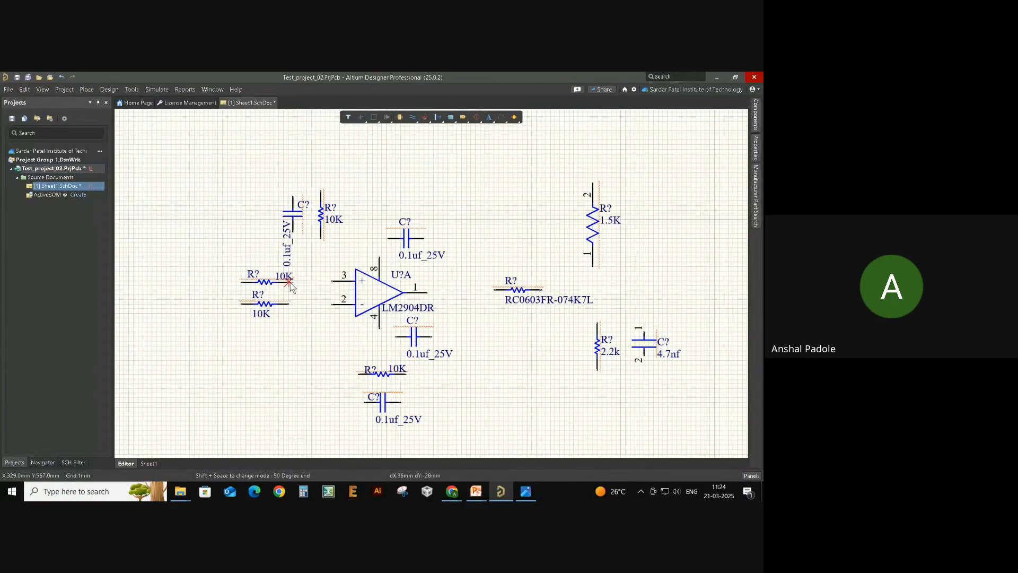
pyautogui.keyDown('ctrl'); pyautogui.scroll(3, 363, 228); pyautogui.keyUp('ctrl')
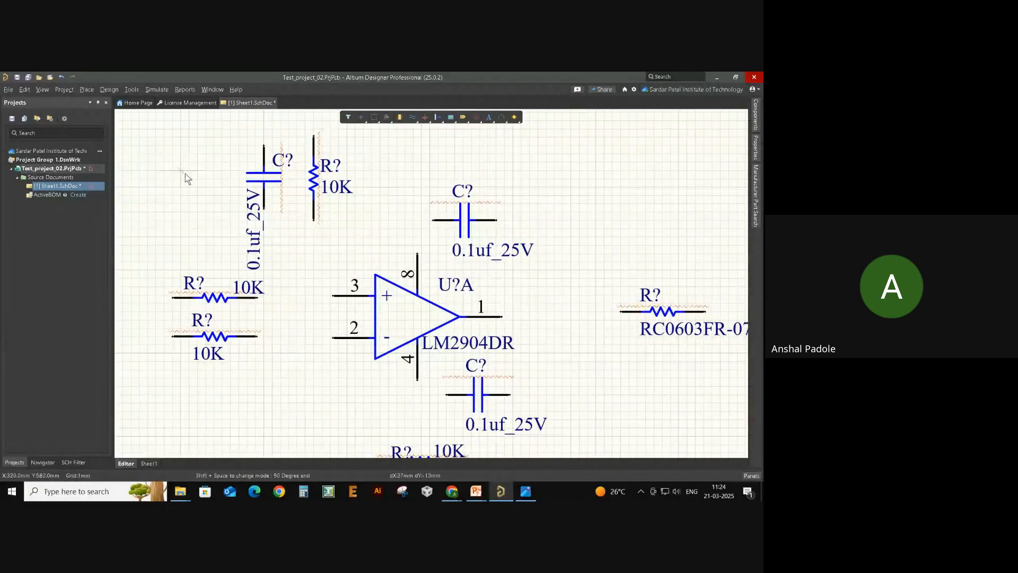
pyautogui.click(86, 89)
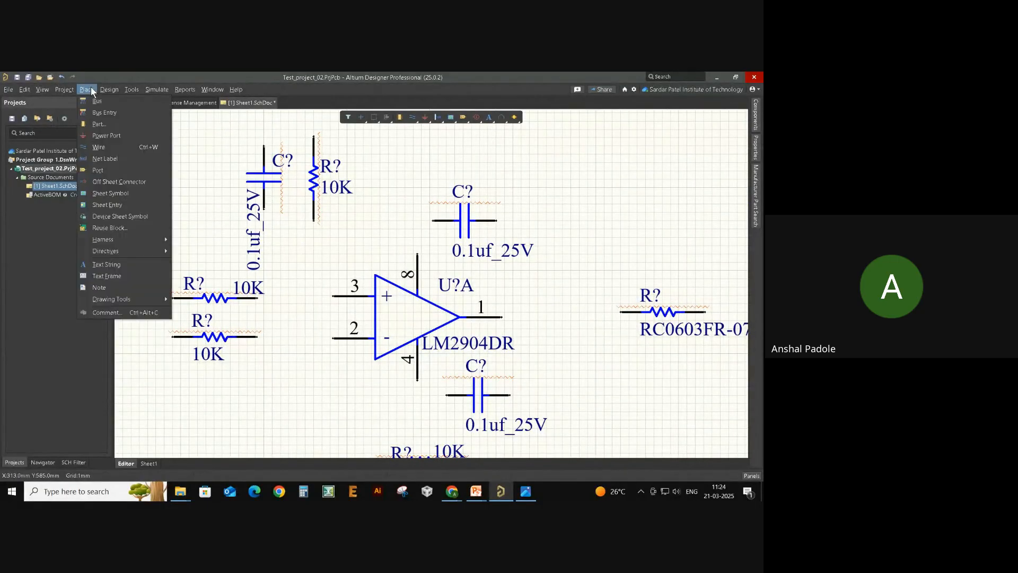
pyautogui.click(135, 149)
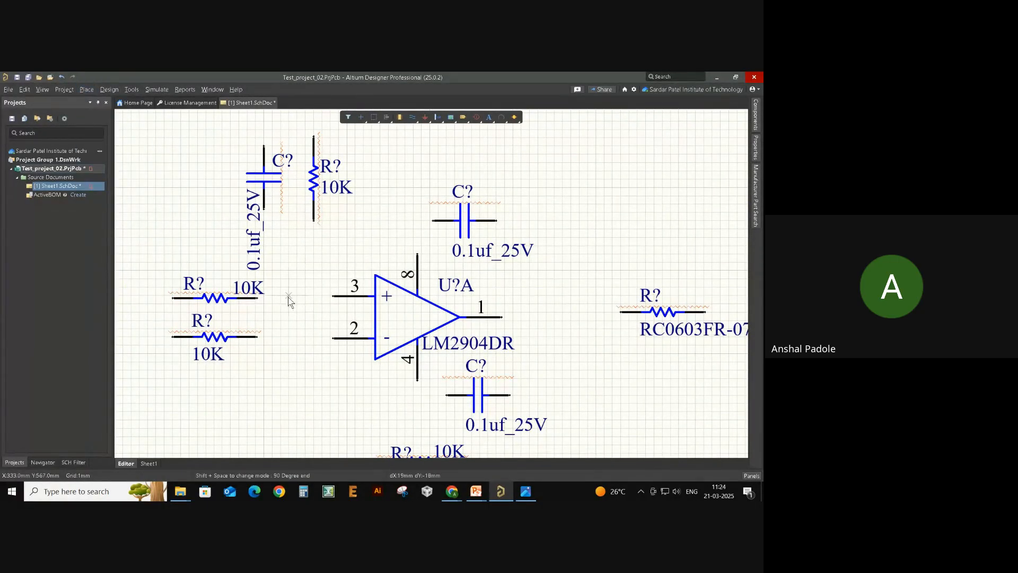
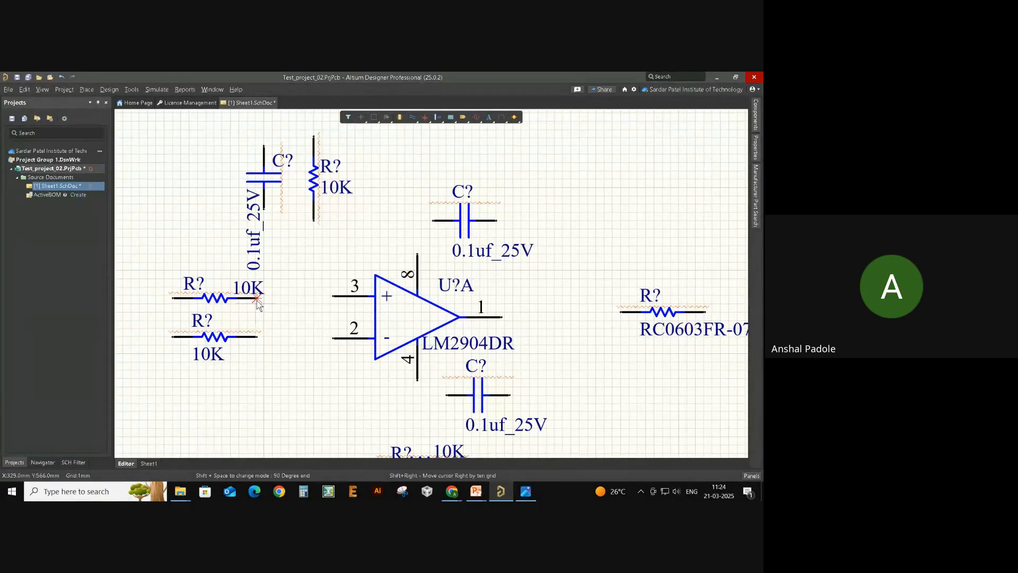
# - Anchor a wire on the upper-left 10K resistor's right pin
pyautogui.click(257, 299)
pyautogui.press('Escape')
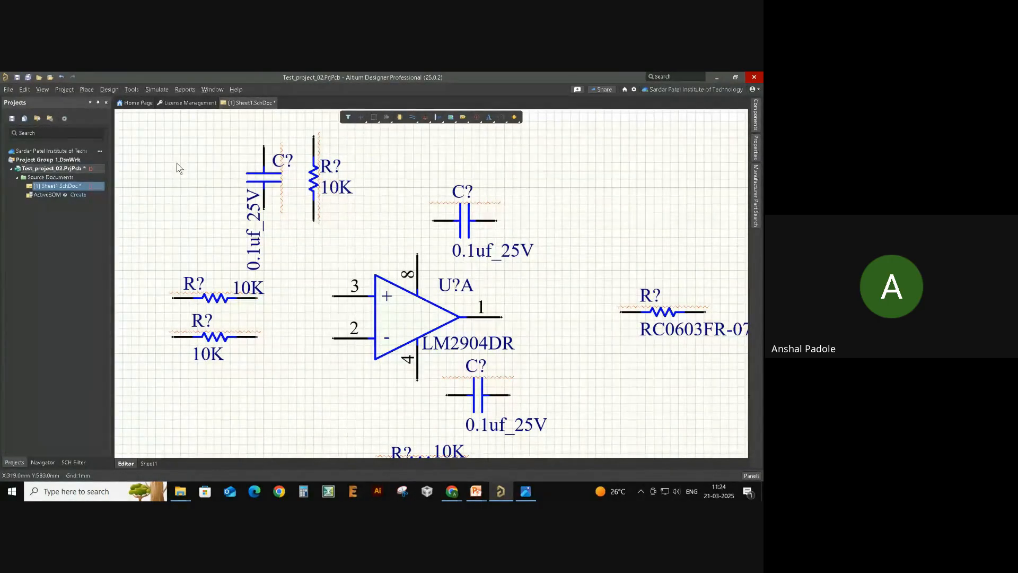
pyautogui.hotkey('ctrl', 'w')
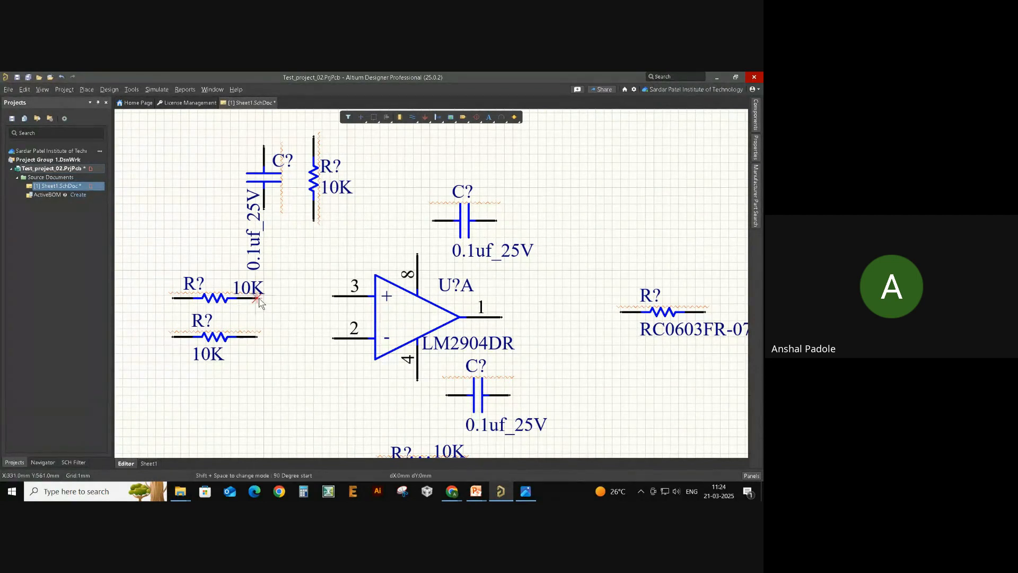
pyautogui.click(257, 298)
pyautogui.press('End')
pyautogui.press('Up')
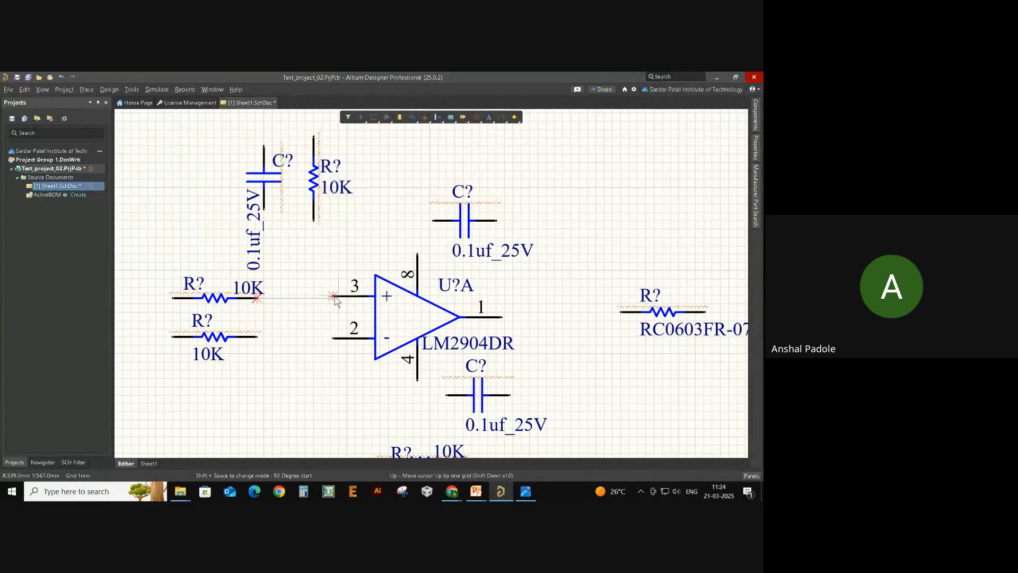
pyautogui.press('Down')
pyautogui.hotkey('shift', 'Left')
pyautogui.hotkey('shift', 'Right')
# - Finish the wire at LM2904DR pin 3, the non-inverting input
pyautogui.click(334, 298)
pyautogui.rightClick(329, 321)
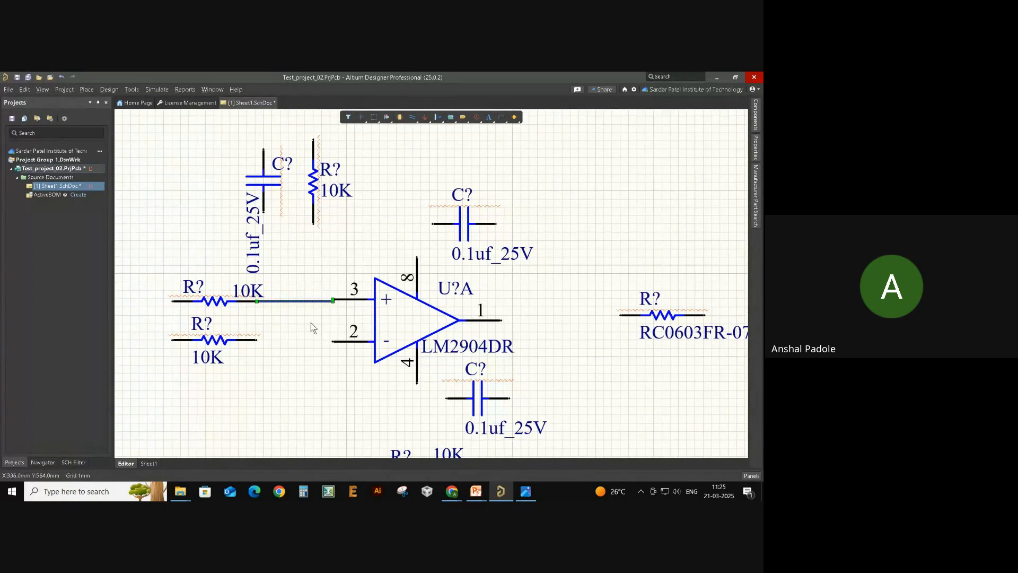
pyautogui.moveTo(310, 322); pyautogui.dragTo(321, 331, button='right')
pyautogui.click(343, 334)
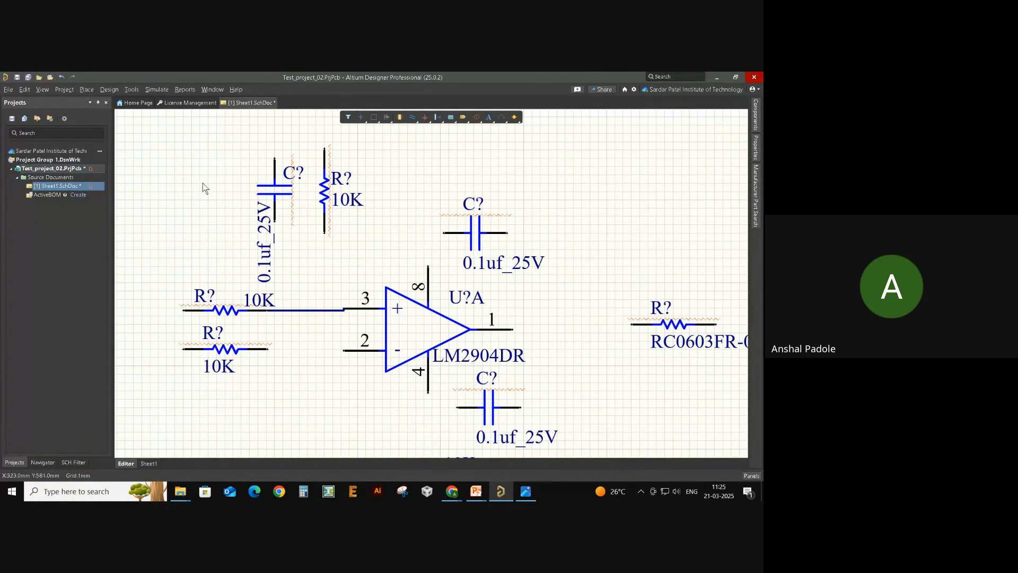
pyautogui.click(92, 89)
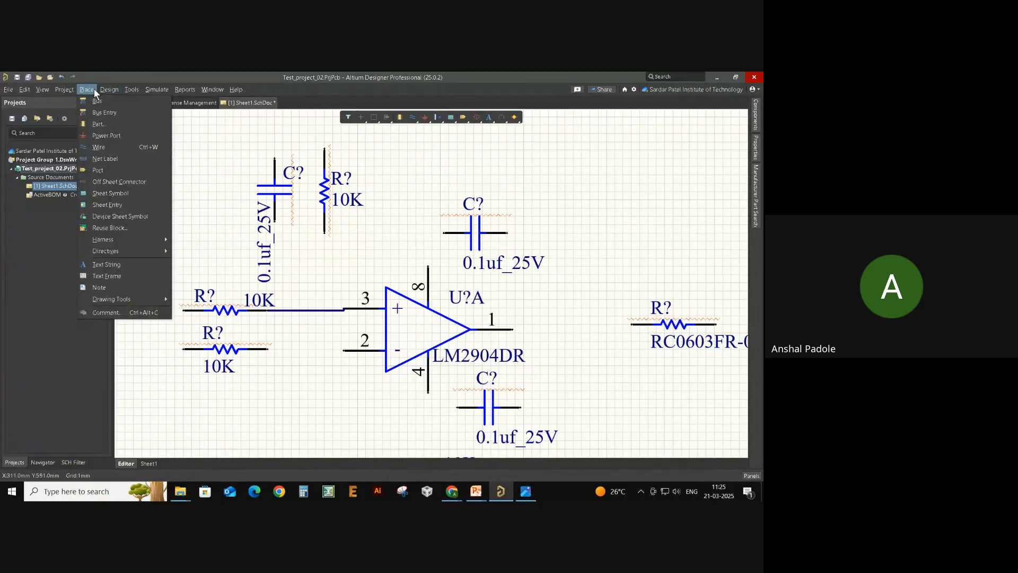
# - Wire the lower 10K resistor to op-amp pin 2
pyautogui.click(126, 147)
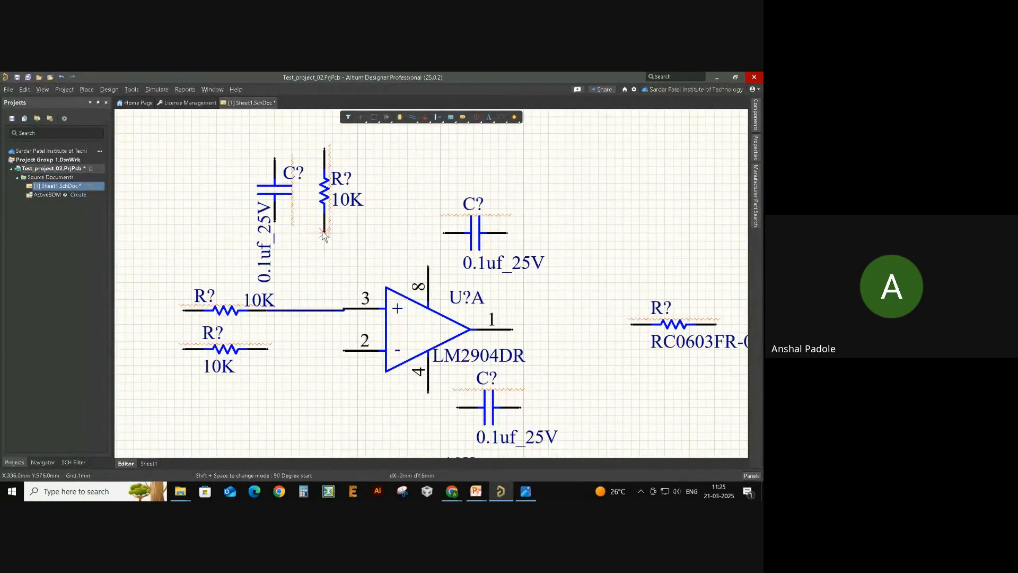
pyautogui.click(267, 349)
pyautogui.click(342, 351)
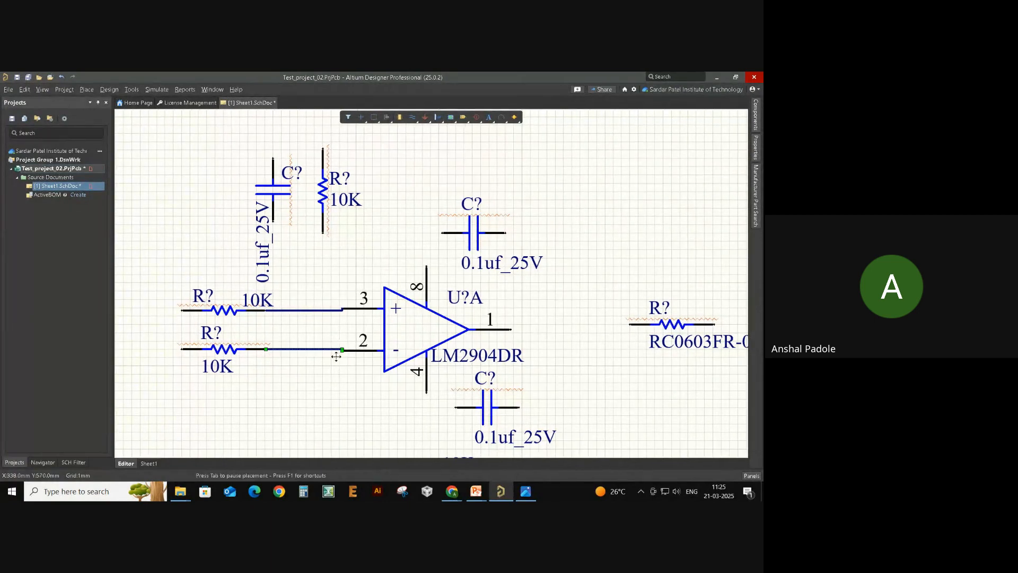
pyautogui.moveTo(325, 377); pyautogui.dragTo(350, 357, button='right')
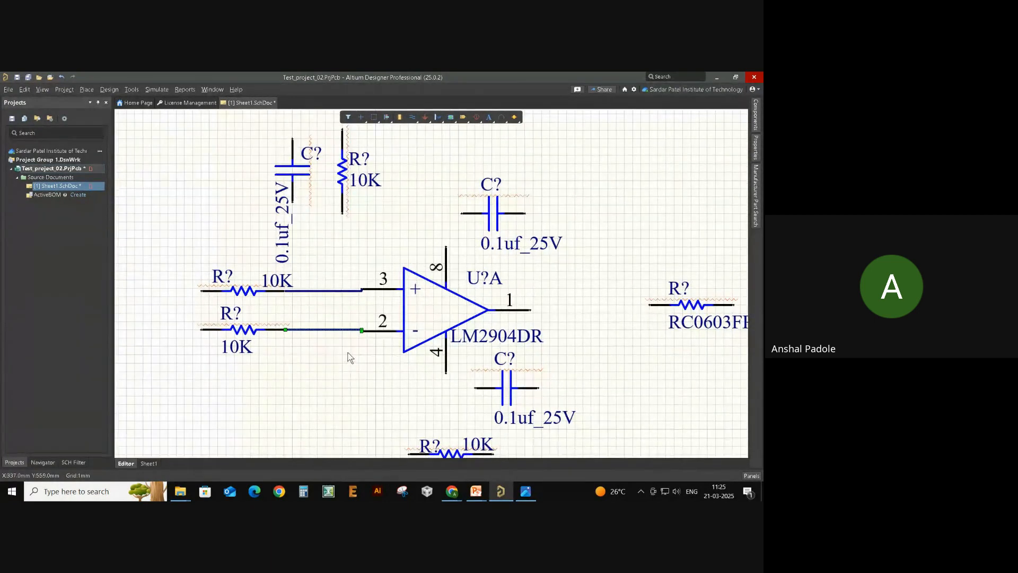
pyautogui.click(362, 283)
# - Drop wires from the vertical 10K resistor's and 0.1uf_25V capacitor's bottom pins onto the pin 3 wire
pyautogui.hotkey('ctrl', 'w')
pyautogui.click(342, 213)
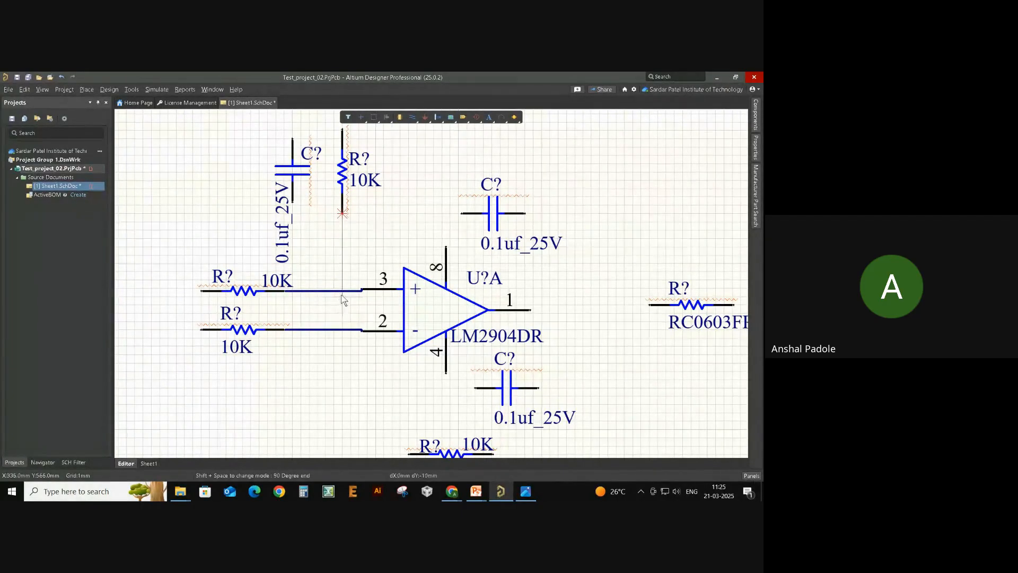
pyautogui.click(342, 291)
pyautogui.rightClick(330, 241)
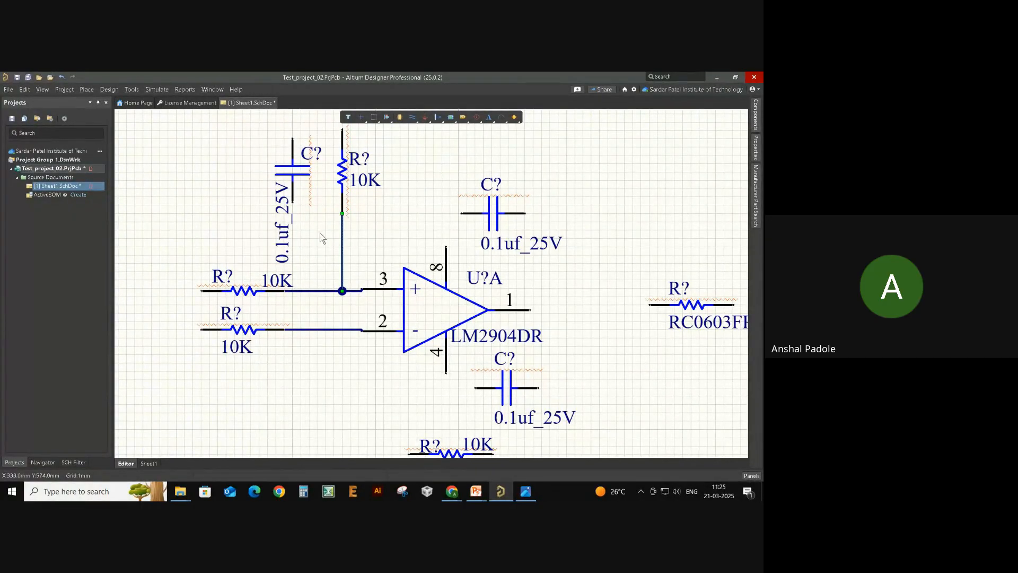
pyautogui.hotkey('ctrl', 'w')
pyautogui.click(292, 202)
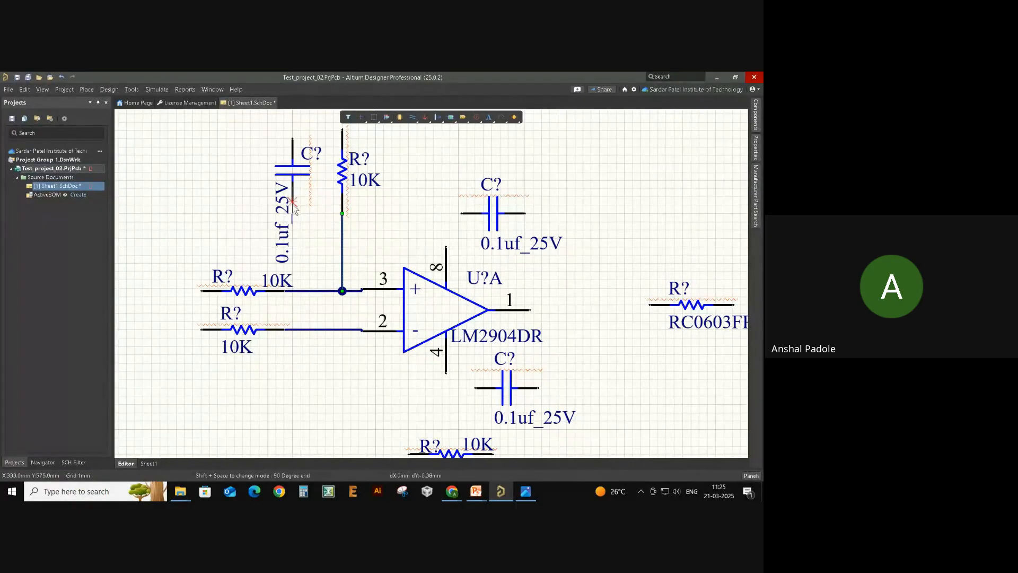
pyautogui.click(292, 291)
pyautogui.rightClick(320, 257)
pyautogui.moveTo(316, 270); pyautogui.dragTo(290, 314, button='right')
pyautogui.keyDown('ctrl'); pyautogui.scroll(-1, 291, 302); pyautogui.keyUp('ctrl')
# - Join the capacitor's top pin to the vertical resistor's top pin, closing the parallel pair
pyautogui.hotkey('ctrl', 'w')
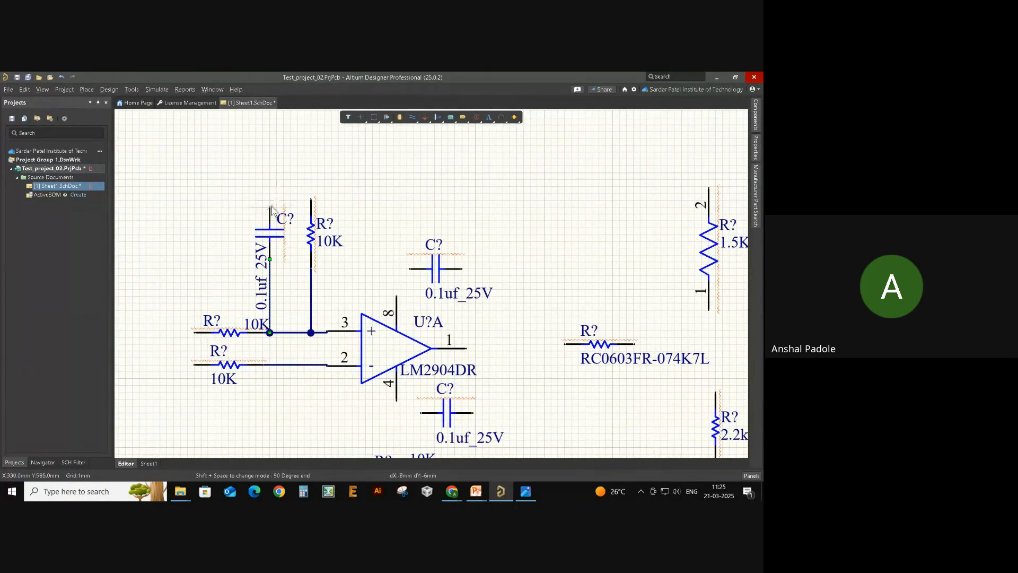
pyautogui.click(270, 207)
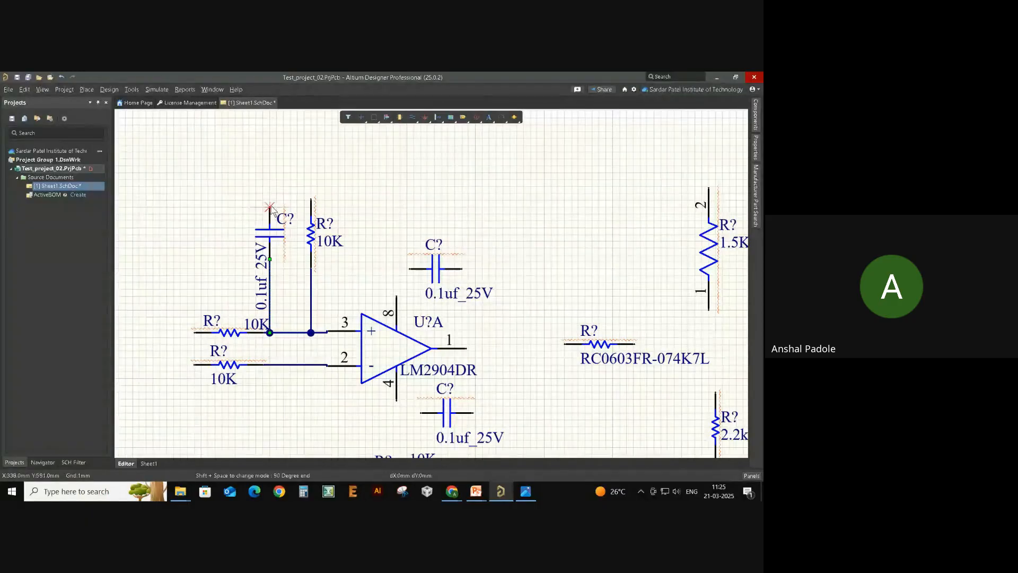
pyautogui.click(310, 186)
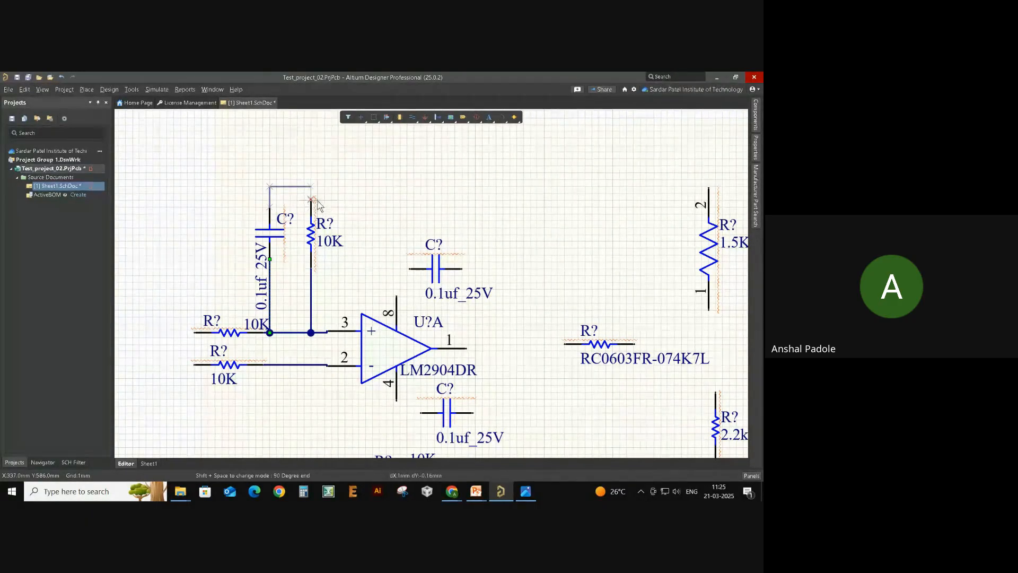
pyautogui.click(311, 200)
pyautogui.rightClick(355, 205)
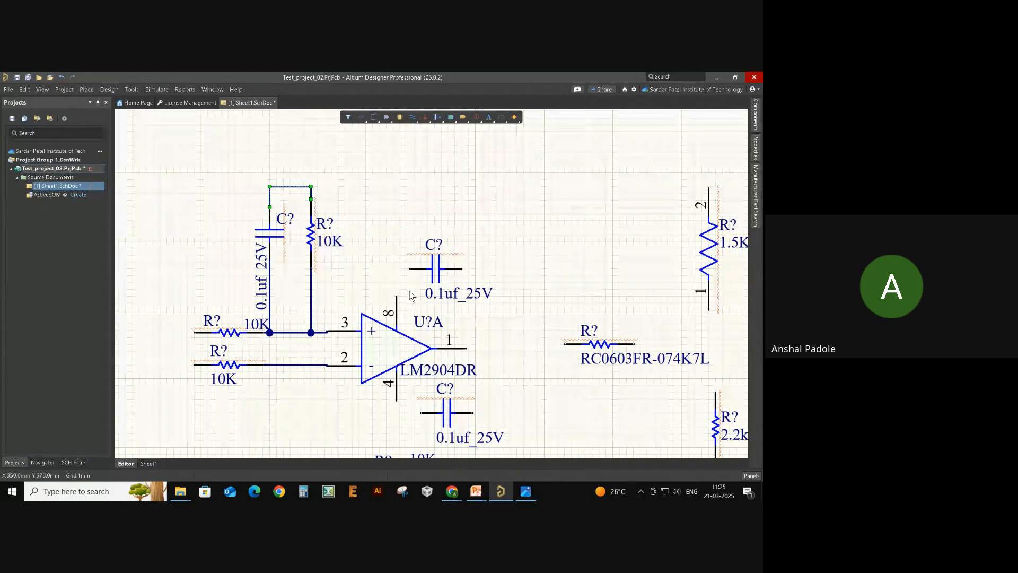
pyautogui.keyDown('ctrl'); pyautogui.scroll(-2, 361, 278); pyautogui.keyUp('ctrl')
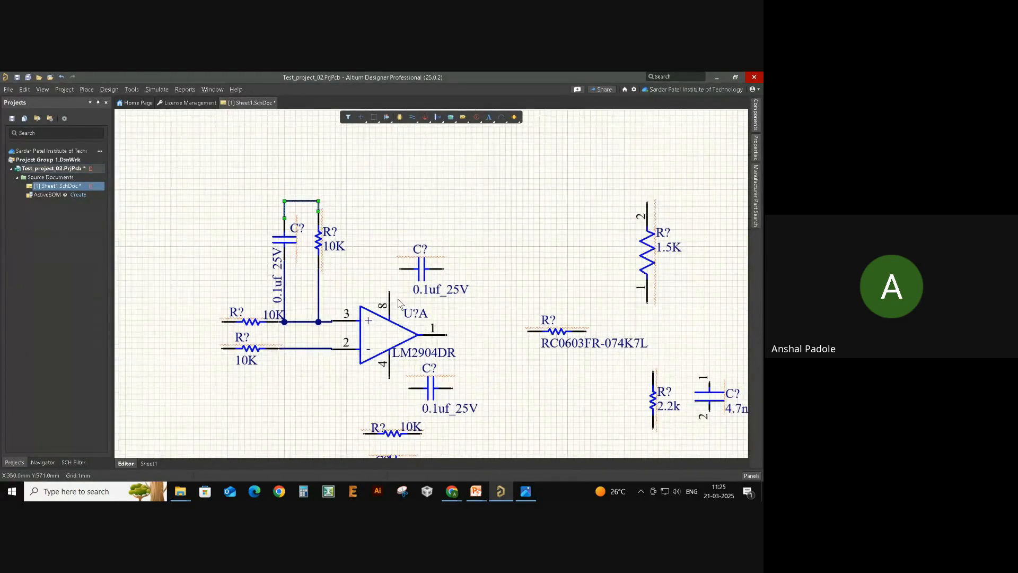
pyautogui.scroll(-3, 397, 292)
# - Wire the feedback 10K from pin 2 to output pin 1, and pin 1 to RC0603FR-074K7L
pyautogui.hotkey('ctrl', 'w')
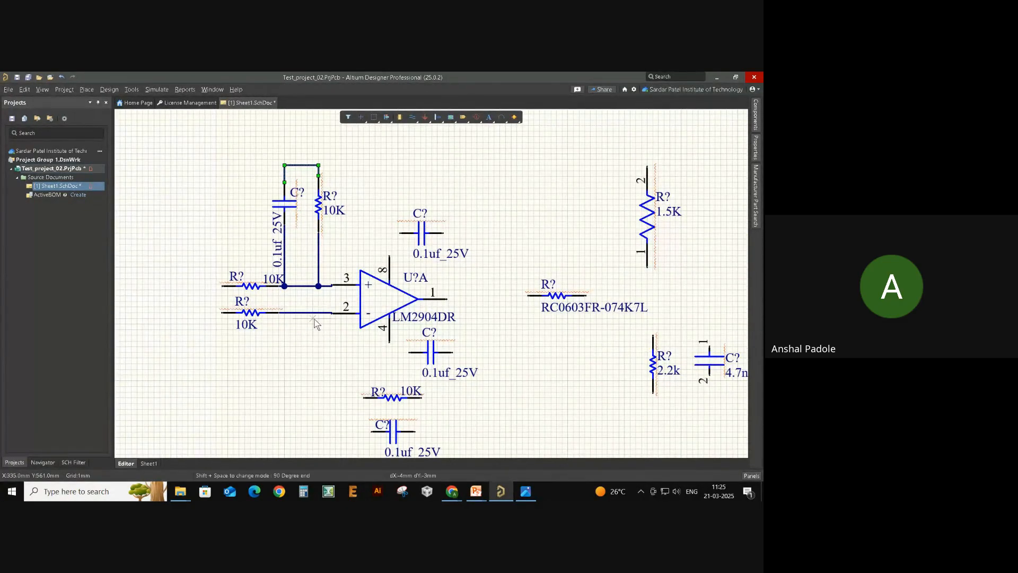
pyautogui.click(318, 312)
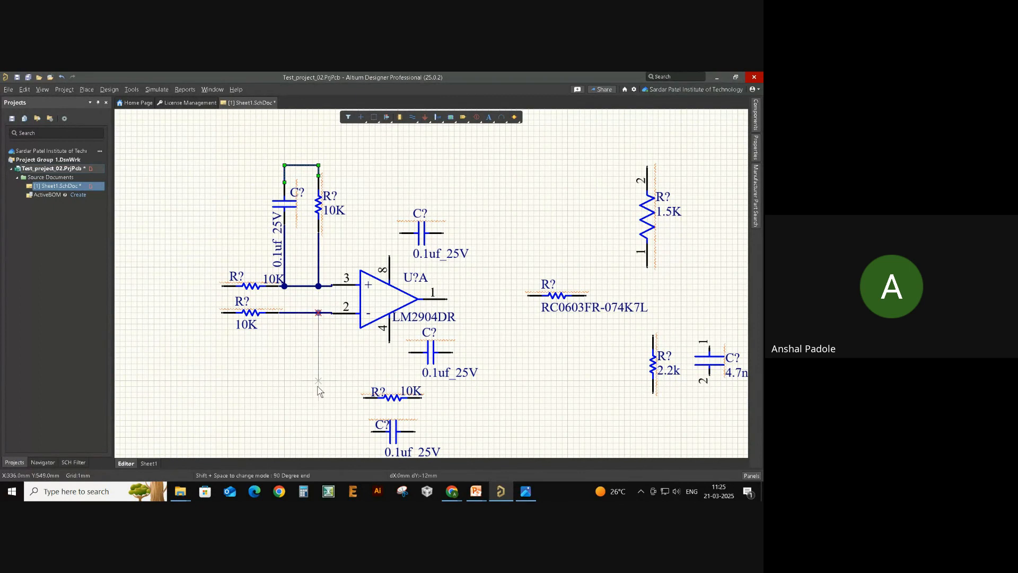
pyautogui.click(363, 397)
pyautogui.click(371, 433)
pyautogui.click(318, 398)
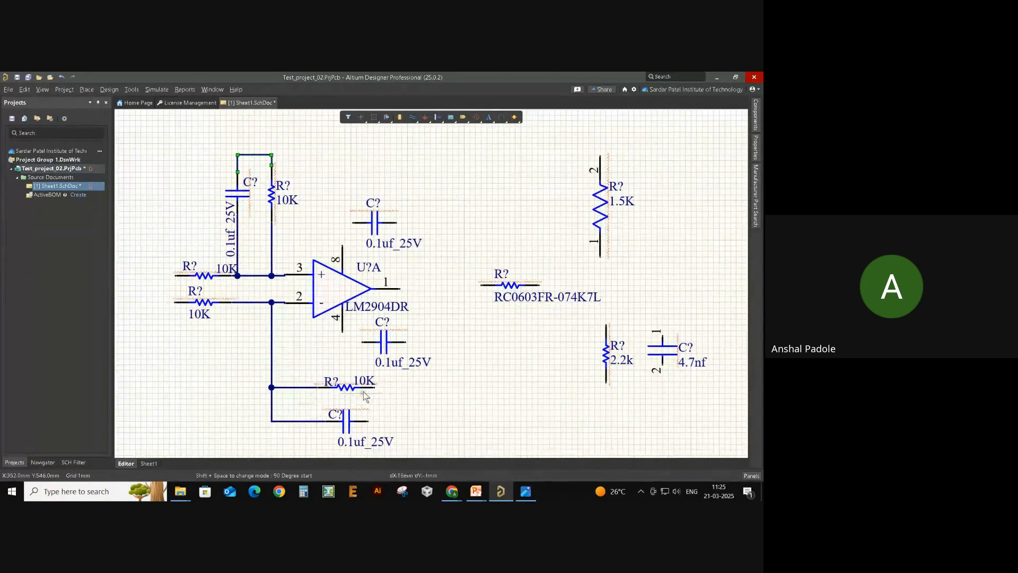
pyautogui.click(374, 388)
pyautogui.click(400, 289)
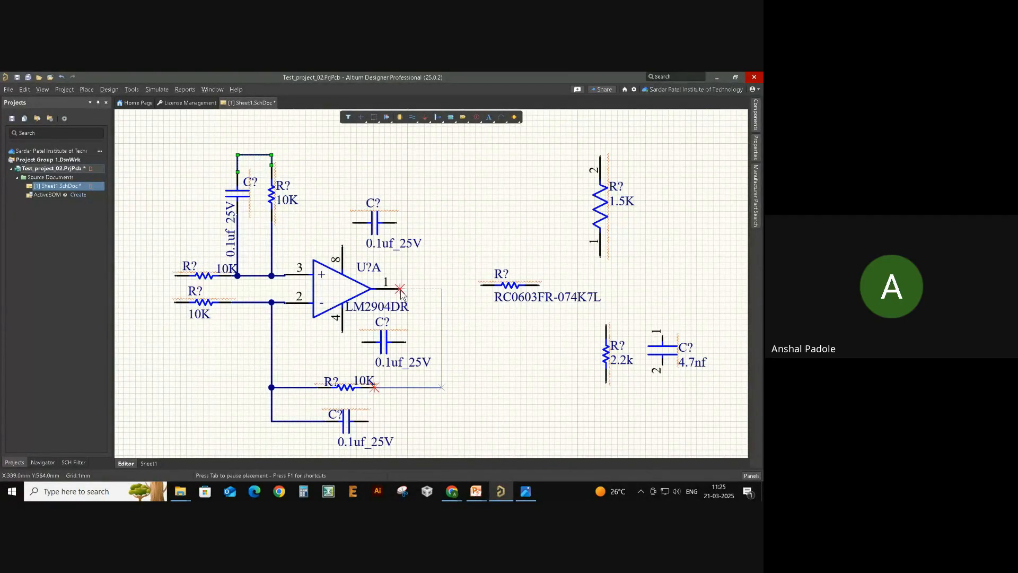
pyautogui.click(441, 289)
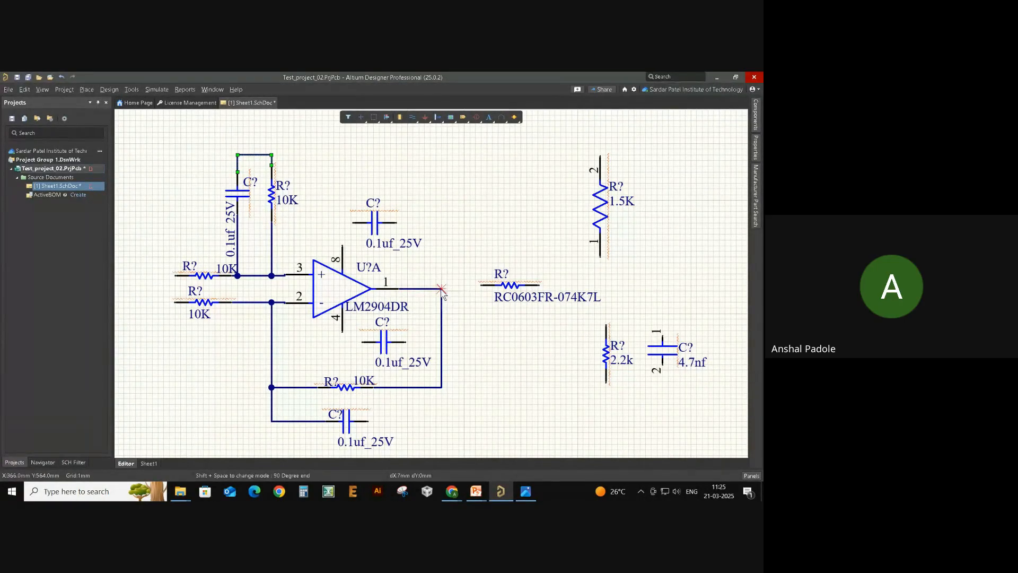
pyautogui.click(481, 287)
pyautogui.rightClick(476, 339)
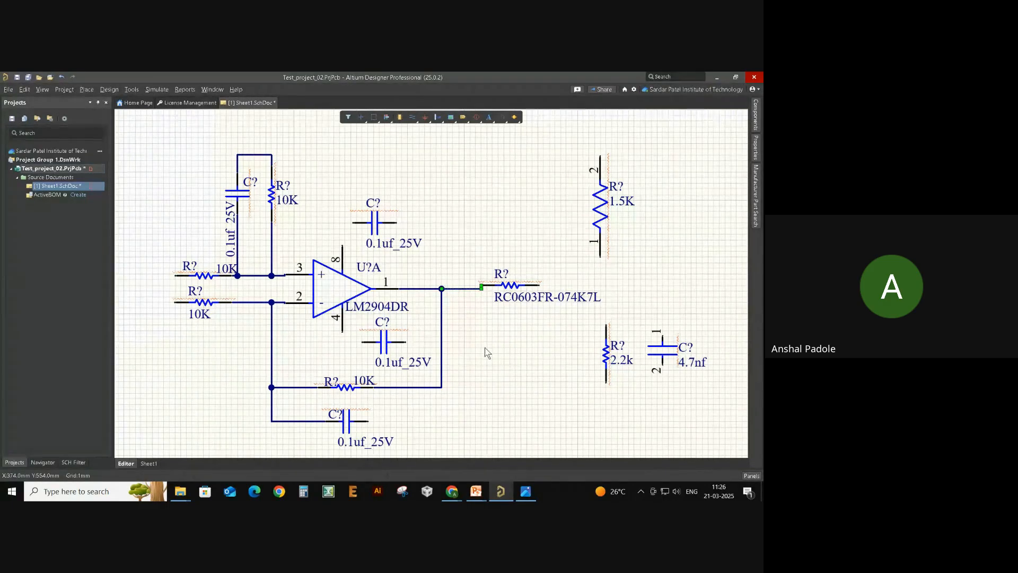
# - Connect the feedback 0.1uf_25V capacitor across the 10K and shift the pair slightly right
pyautogui.hotkey('ctrl', 'w')
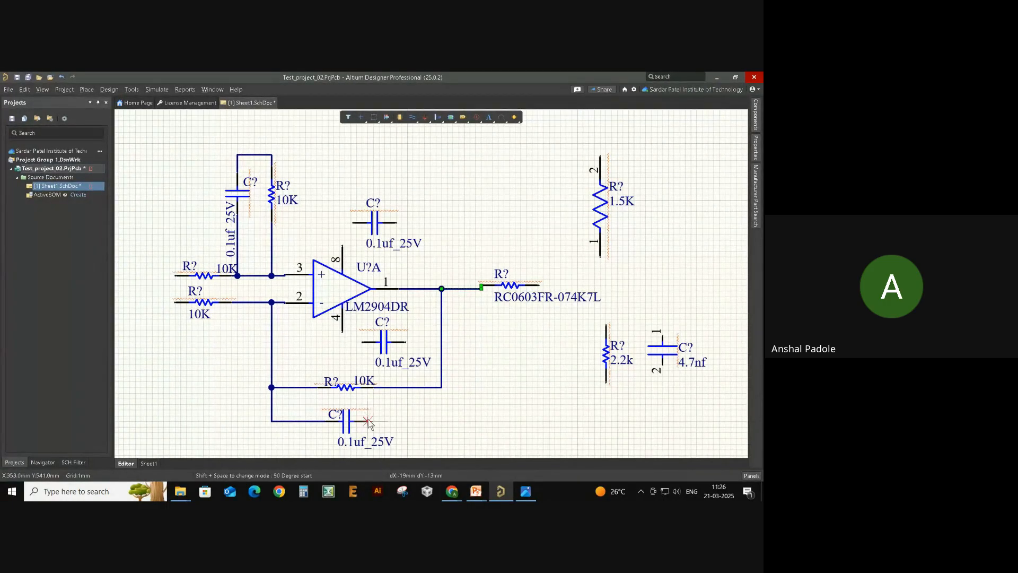
pyautogui.click(368, 421)
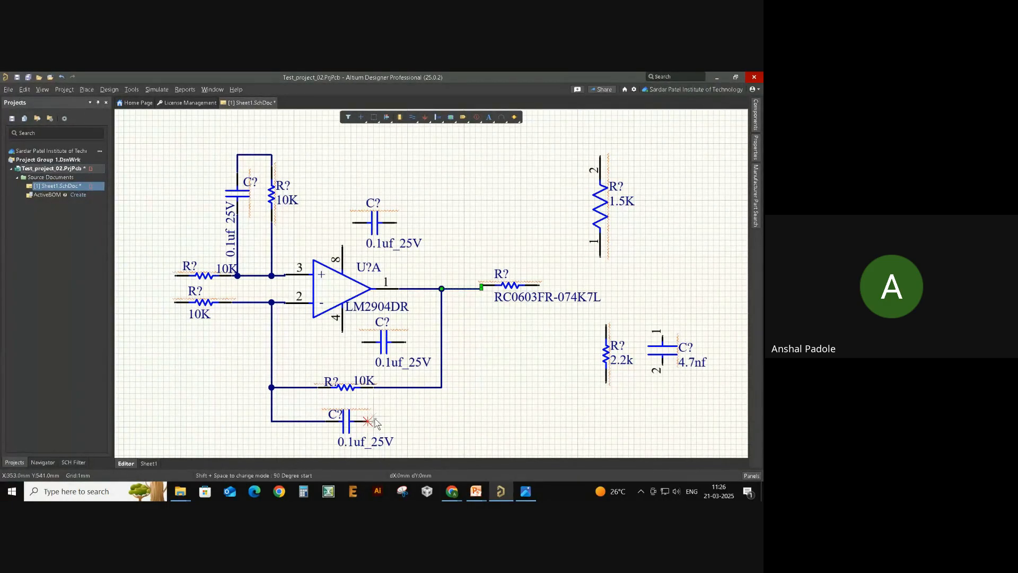
pyautogui.click(442, 388)
pyautogui.rightClick(469, 395)
pyautogui.moveTo(348, 425); pyautogui.dragTo(382, 426)
pyautogui.moveTo(354, 393)
pyautogui.mouseDown()
pyautogui.moveTo(394, 394)
pyautogui.moveTo(382, 391)
pyautogui.mouseUp()
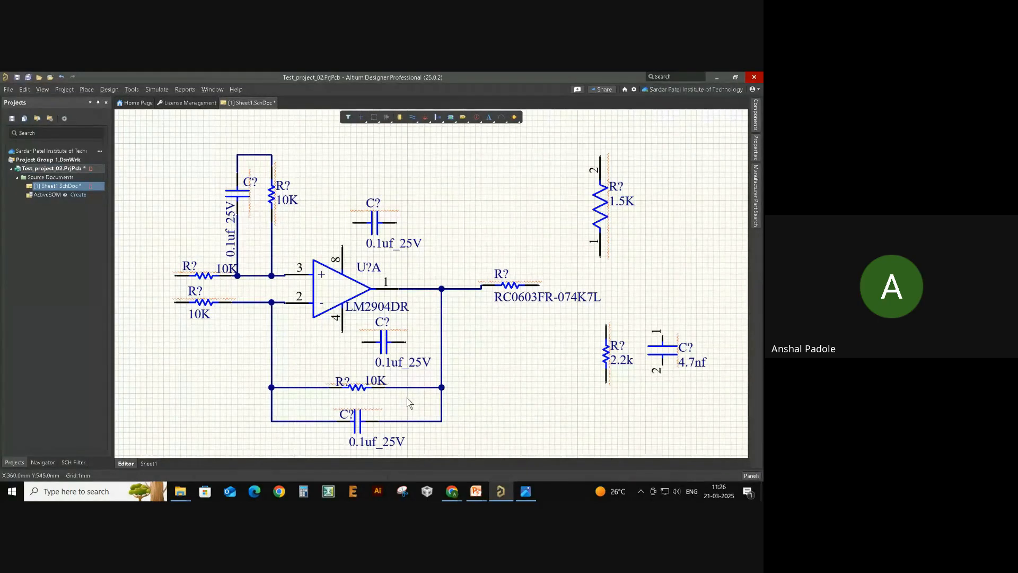
# - Wire op-amp pin 4 to the lower capacitor and pin 8 to the upper capacitor
pyautogui.hotkey('ctrl', 'w')
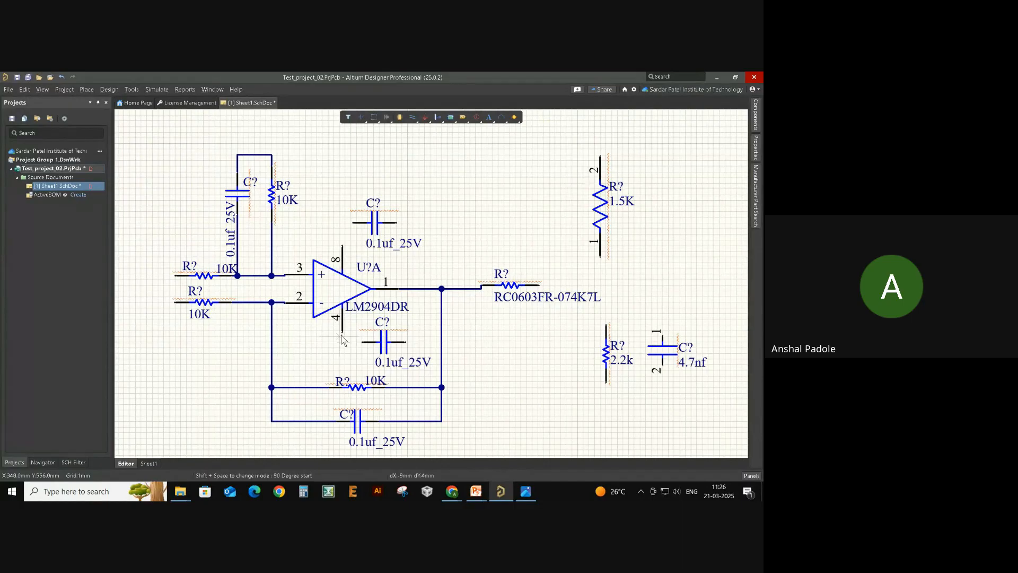
pyautogui.click(342, 332)
pyautogui.click(364, 342)
pyautogui.click(354, 224)
pyautogui.keyDown('ctrl'); pyautogui.scroll(-2, 478, 228); pyautogui.keyUp('ctrl')
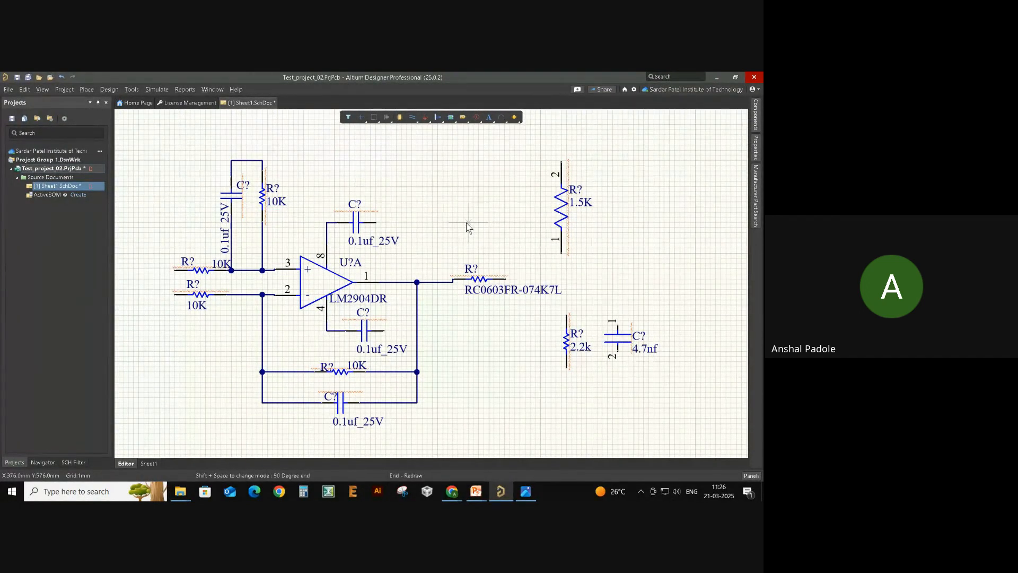
pyautogui.rightClick(451, 200)
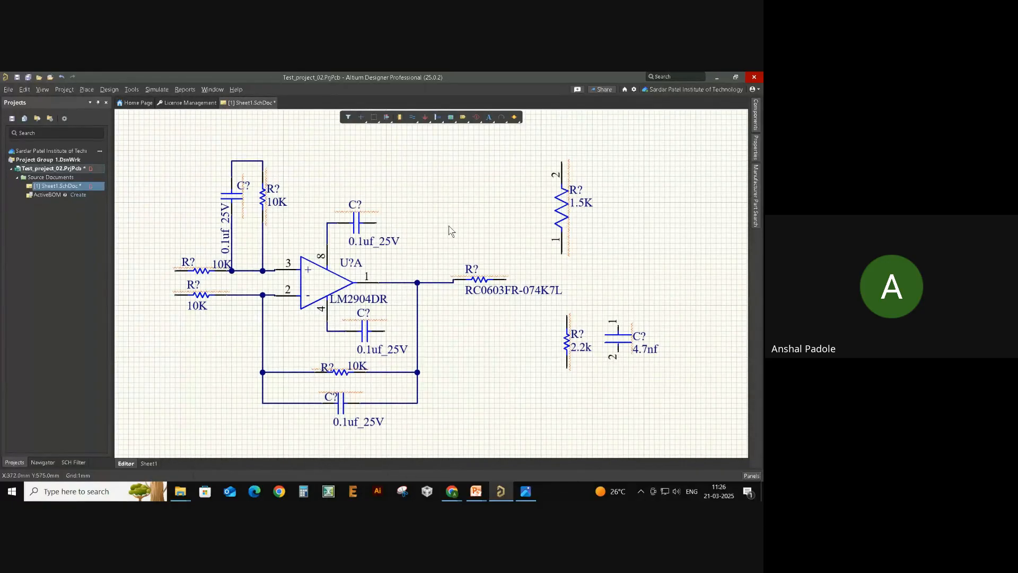
pyautogui.hotkey('alt', 'Tab')
pyautogui.hotkey('alt', 'Tab')
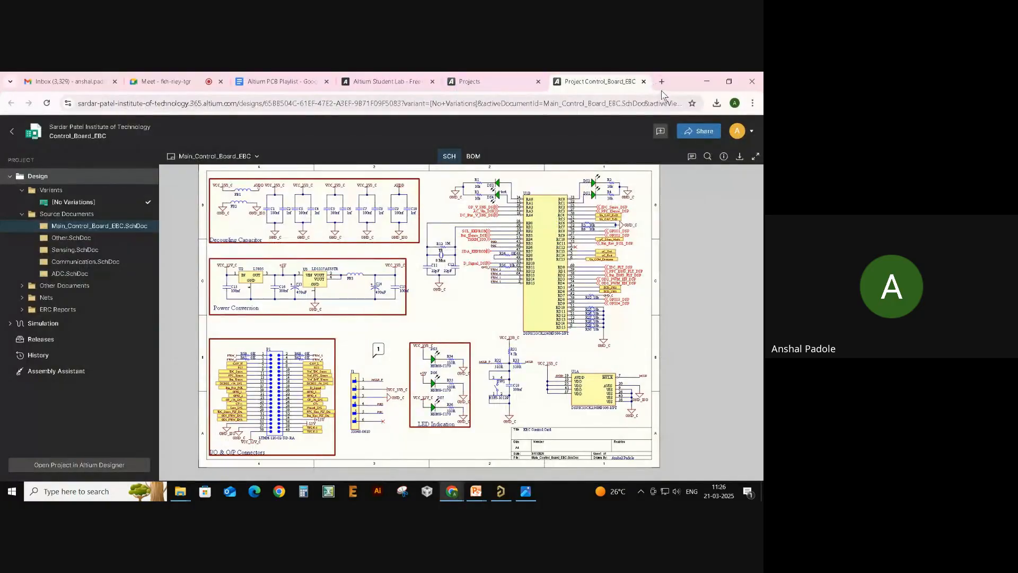
# - Search Google for 'altium shortcut keys' in a new Chrome tab
pyautogui.click(662, 82)
pyautogui.write('al')
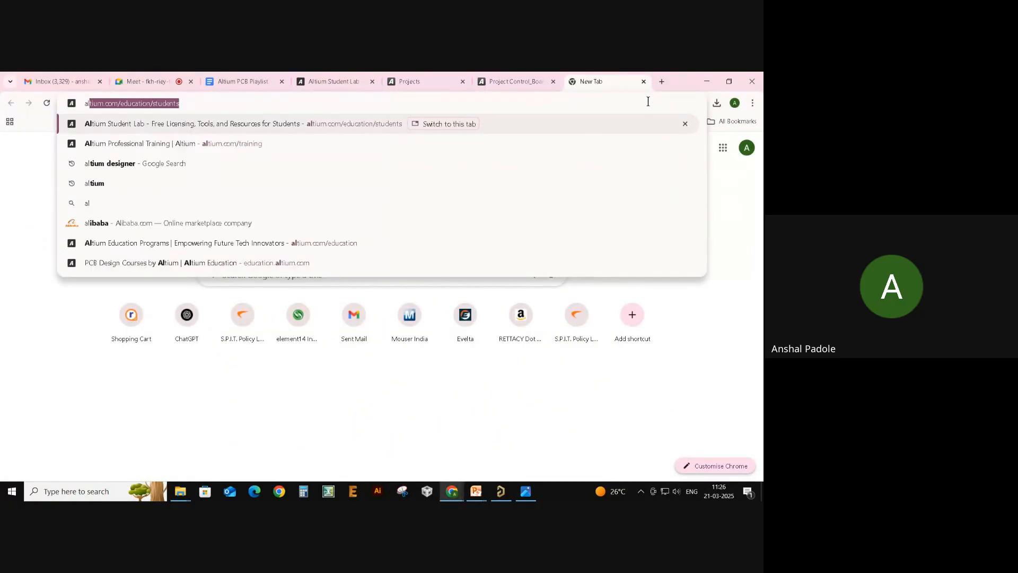
pyautogui.write('tium')
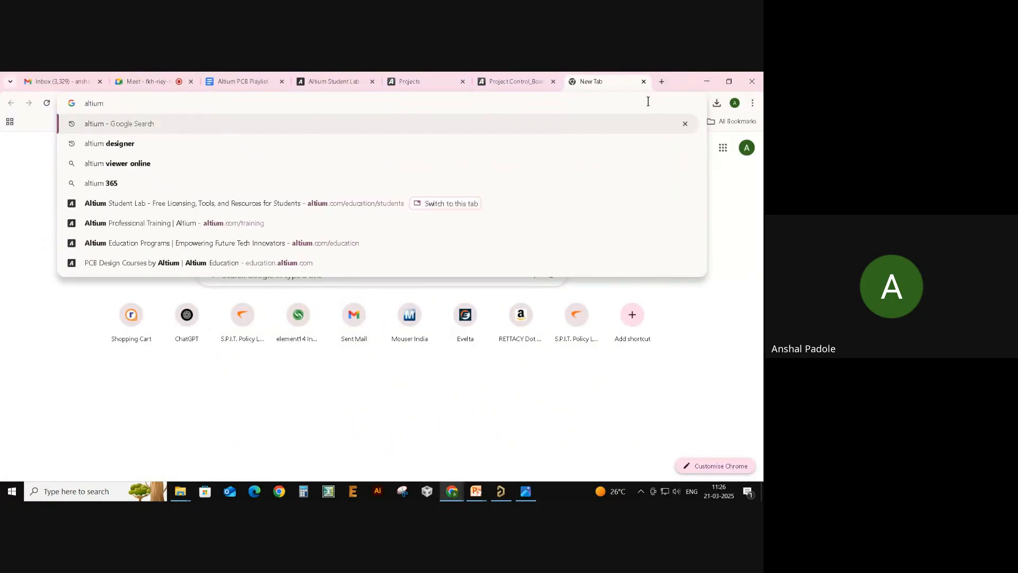
pyautogui.write(' sho')
pyautogui.press('Down')
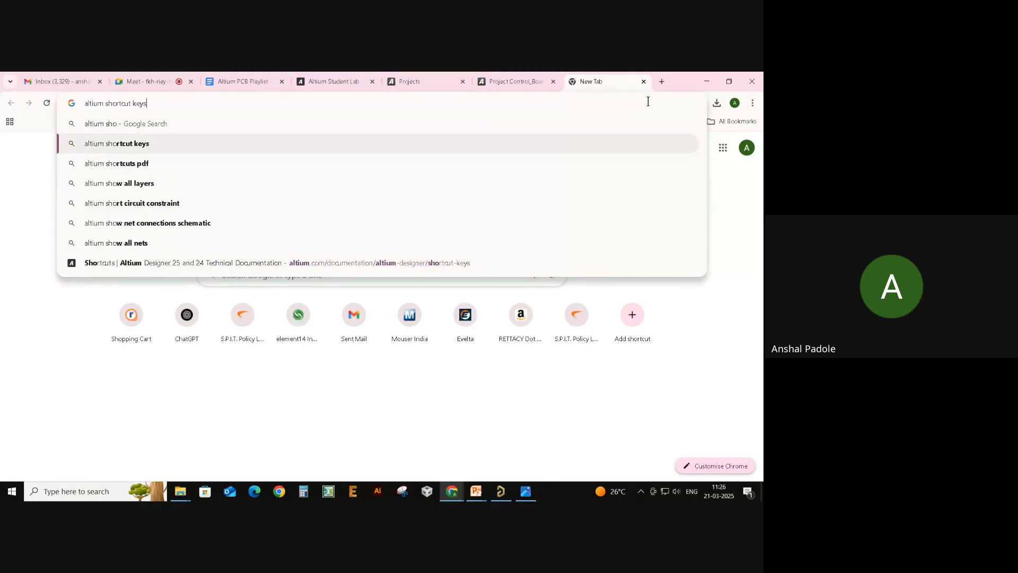
pyautogui.press('Return')
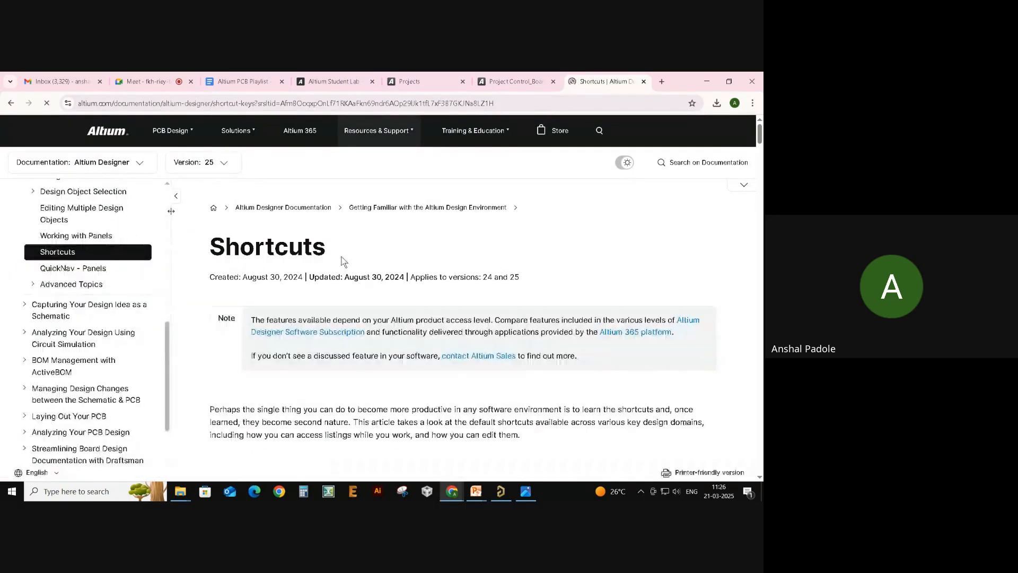
# - Scroll through Altium's Shortcuts documentation page to the list of editor shortcut links
pyautogui.scroll(-2, 307, 234)
pyautogui.scroll(-10, 308, 235)
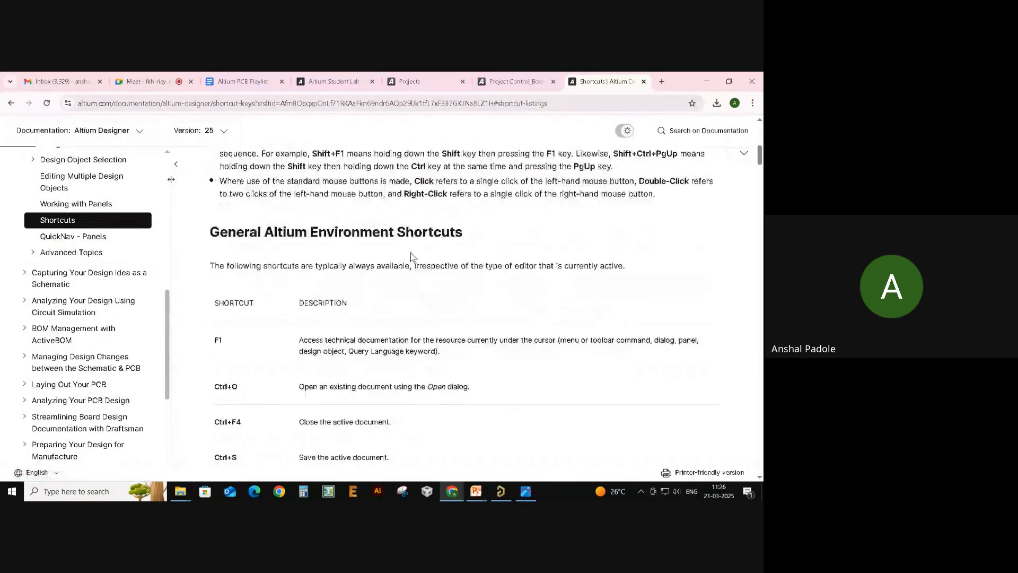
pyautogui.scroll(-15, 400, 354)
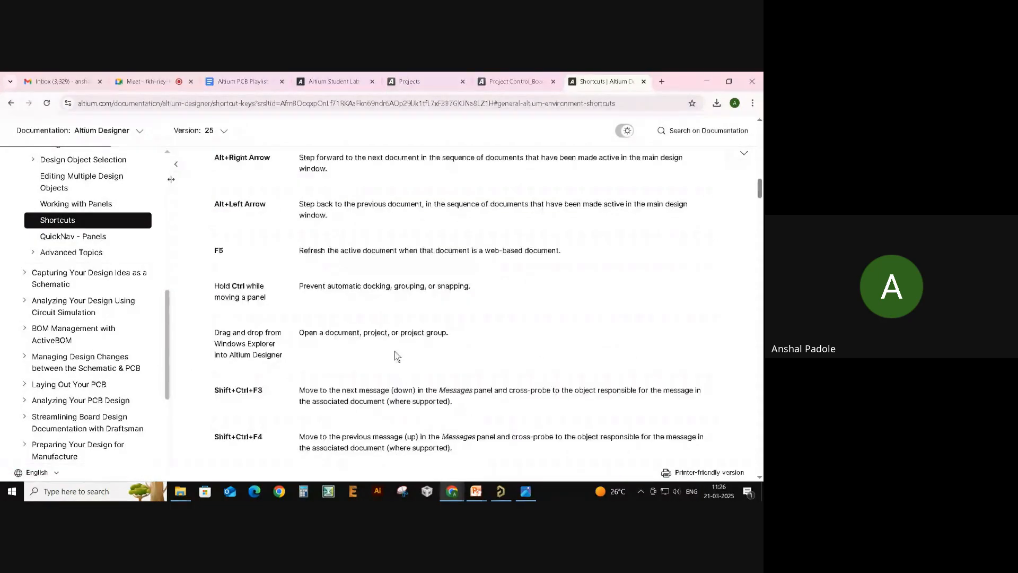
pyautogui.scroll(-1, 400, 354)
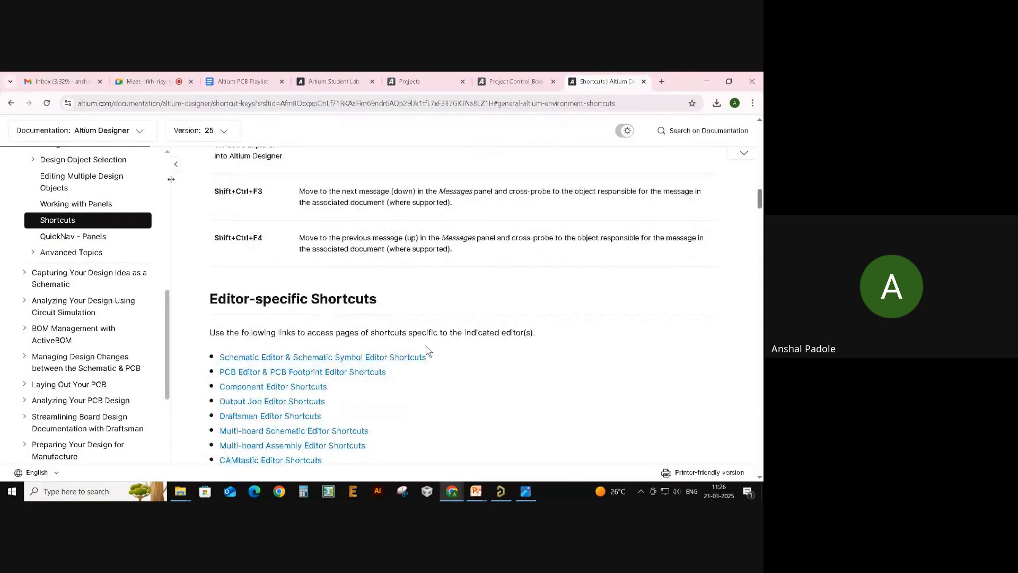
pyautogui.scroll(3, 426, 350)
pyautogui.scroll(-4, 425, 348)
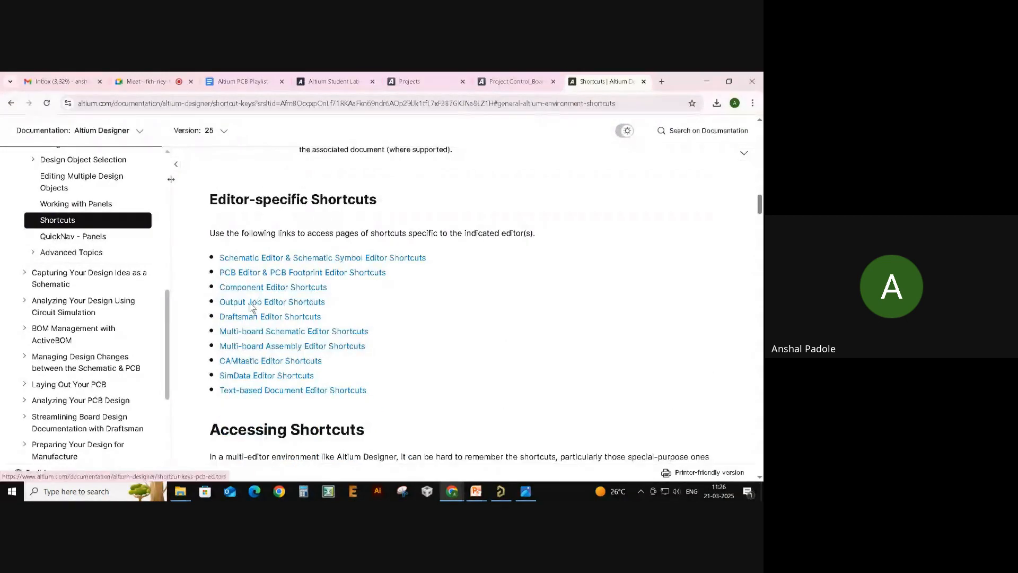
pyautogui.moveTo(377, 398); pyautogui.dragTo(217, 259)
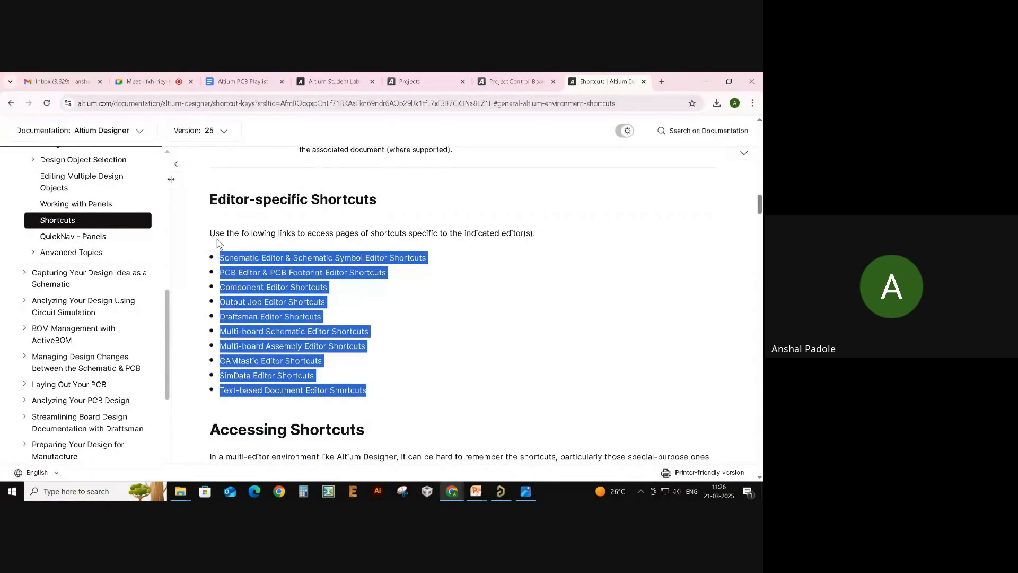
pyautogui.click(217, 243)
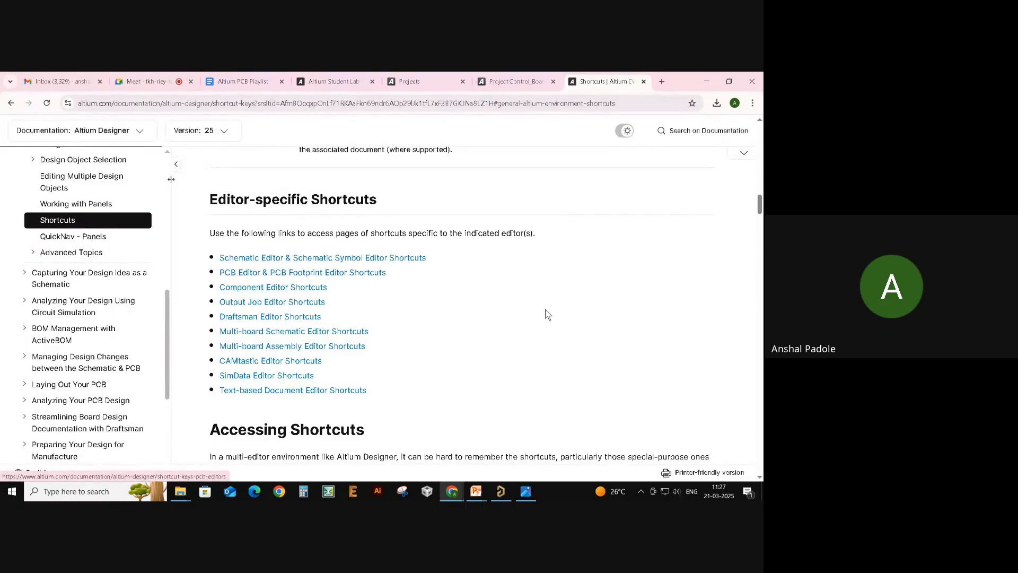
# - Read the Schematic Editor & Schematic Library Editor Shortcuts page, then return to Altium Designer
pyautogui.click(340, 258)
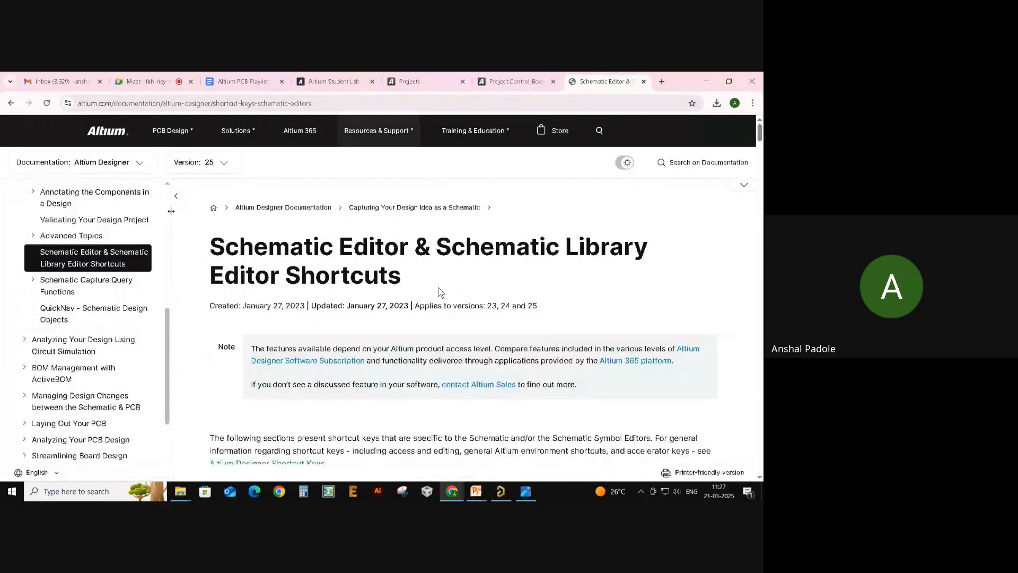
pyautogui.scroll(-4, 440, 292)
pyautogui.scroll(-7, 456, 279)
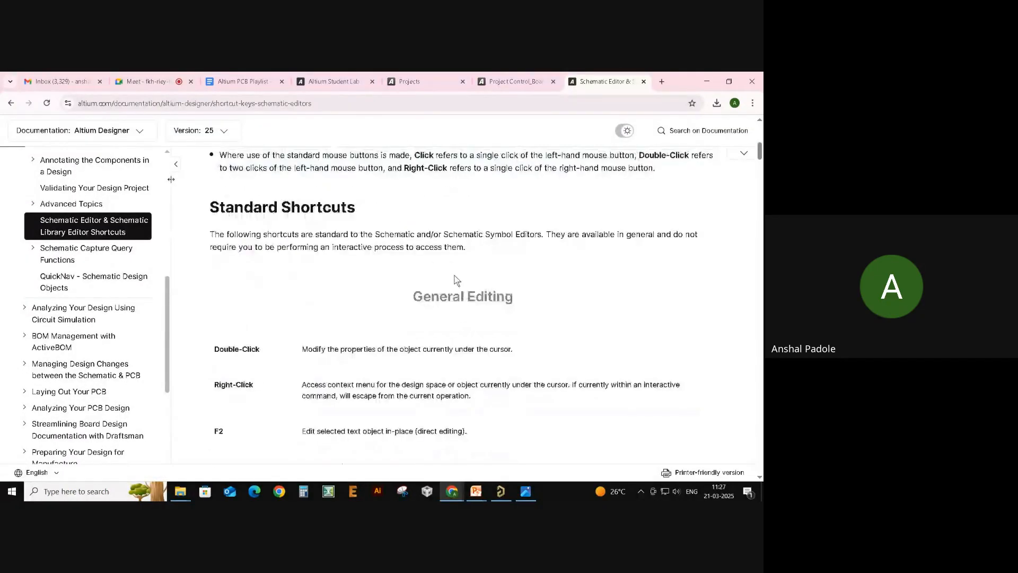
pyautogui.scroll(3, 465, 267)
pyautogui.scroll(-4, 464, 266)
pyautogui.scroll(-15, 464, 266)
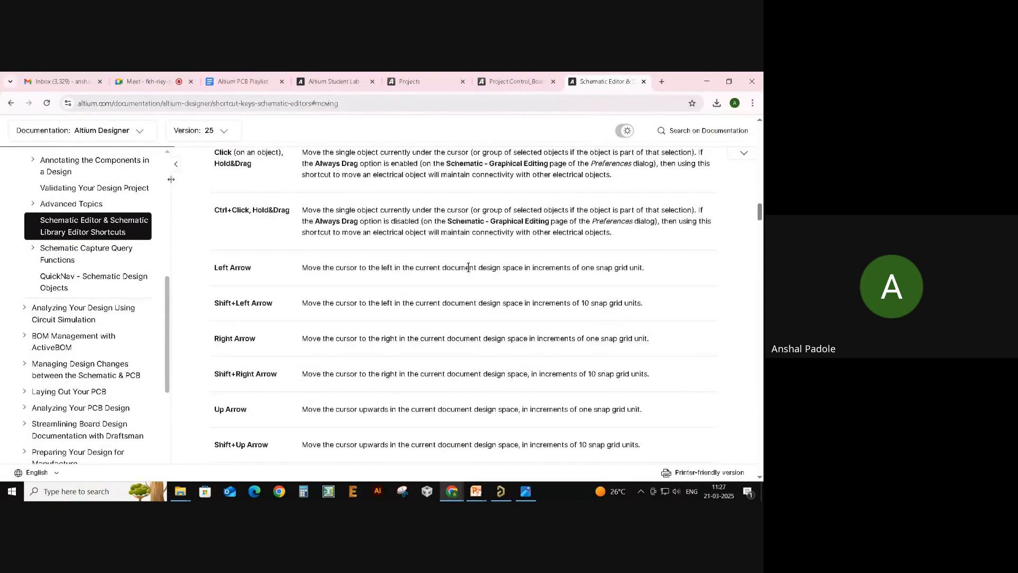
pyautogui.scroll(-10, 470, 271)
pyautogui.scroll(-15, 476, 281)
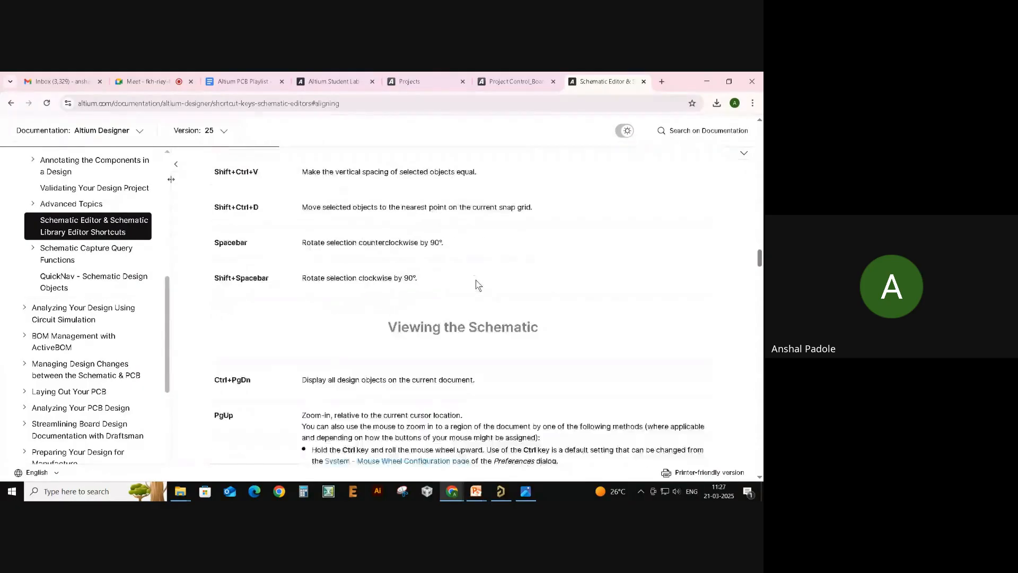
pyautogui.scroll(-15, 532, 348)
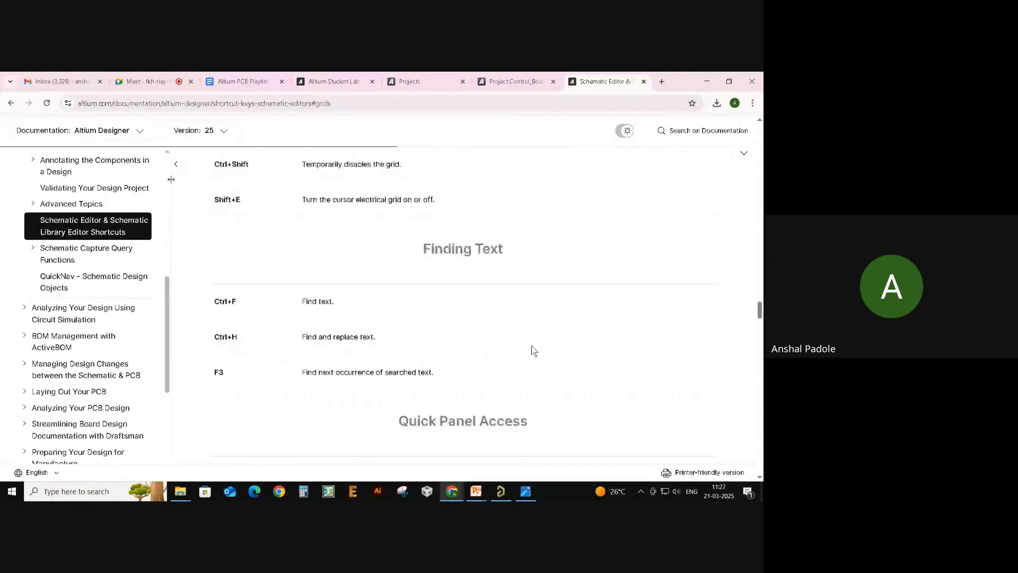
pyautogui.scroll(12, 582, 357)
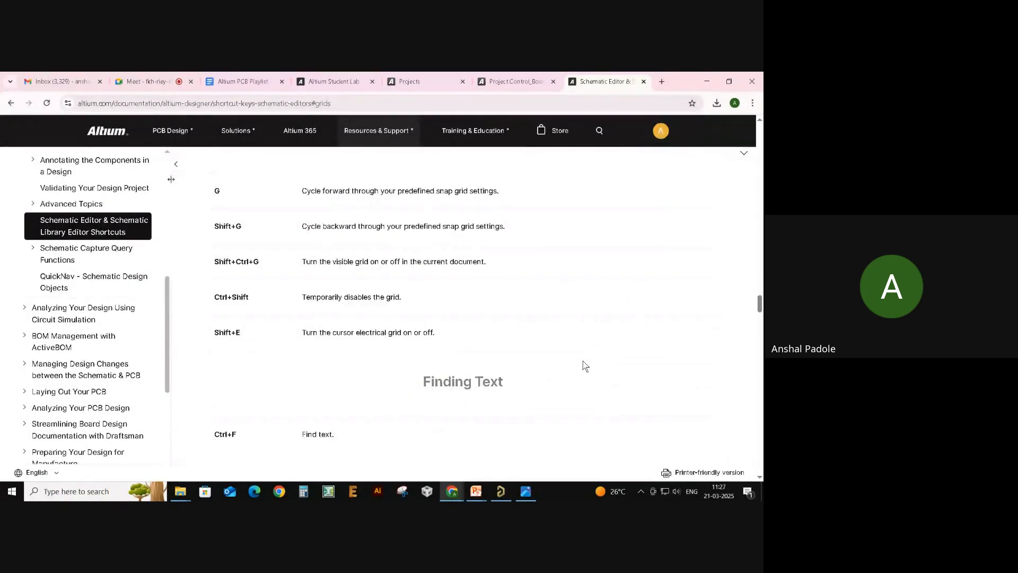
pyautogui.scroll(5, 586, 362)
pyautogui.scroll(8, 601, 361)
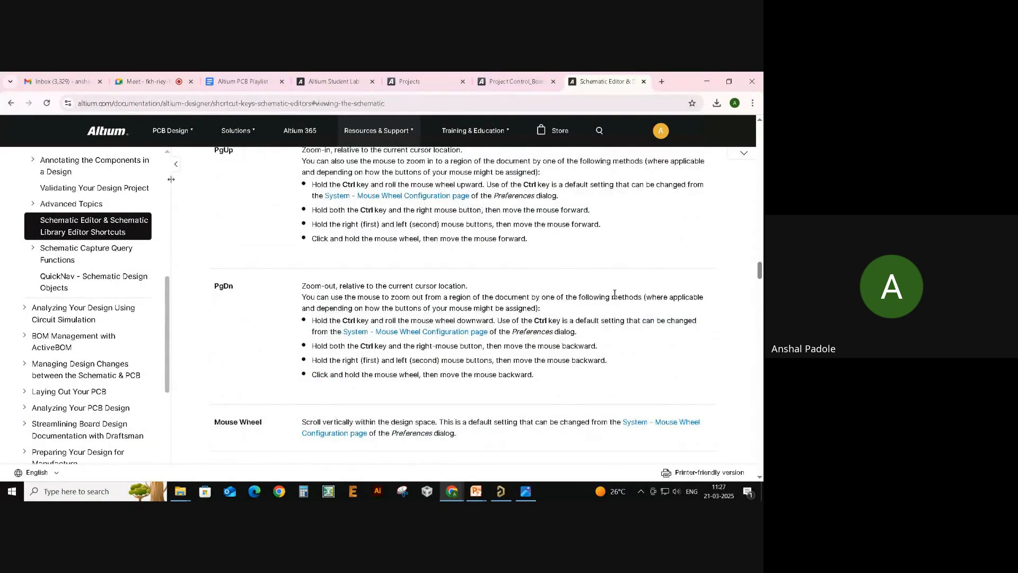
pyautogui.hotkey('alt', 'Tab')
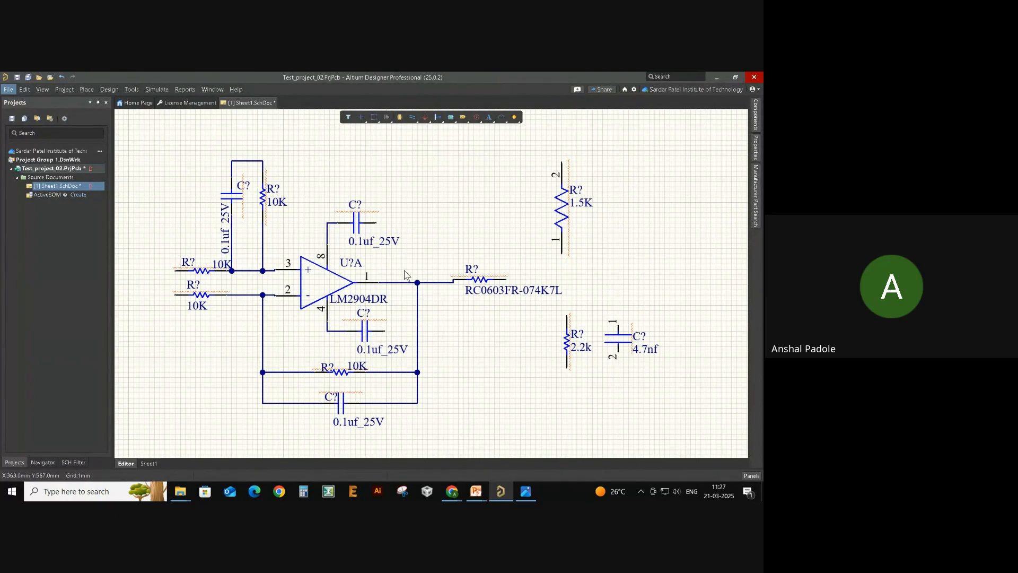
# - Nudge the top 0.1uf_25V capacitor right and move its label underneath it
pyautogui.moveTo(362, 226); pyautogui.dragTo(372, 225)
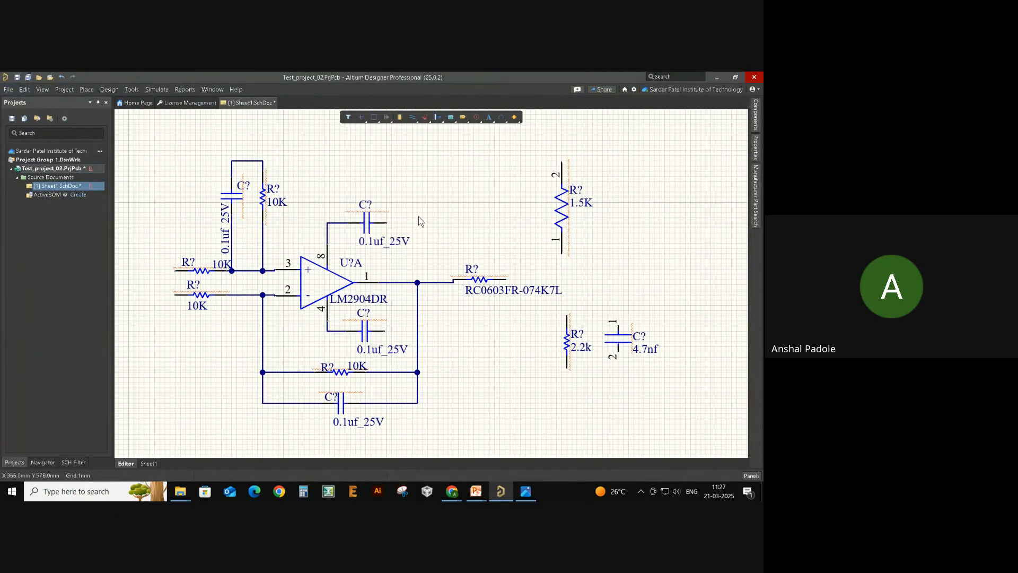
pyautogui.hotkey('ctrl', 'w')
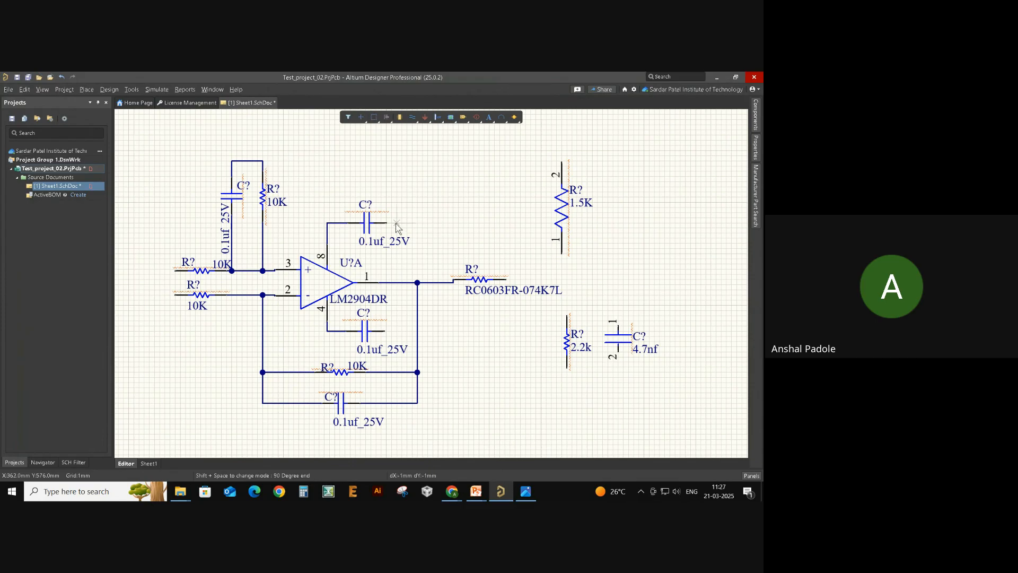
pyautogui.press('Escape')
pyautogui.moveTo(377, 245); pyautogui.dragTo(351, 247)
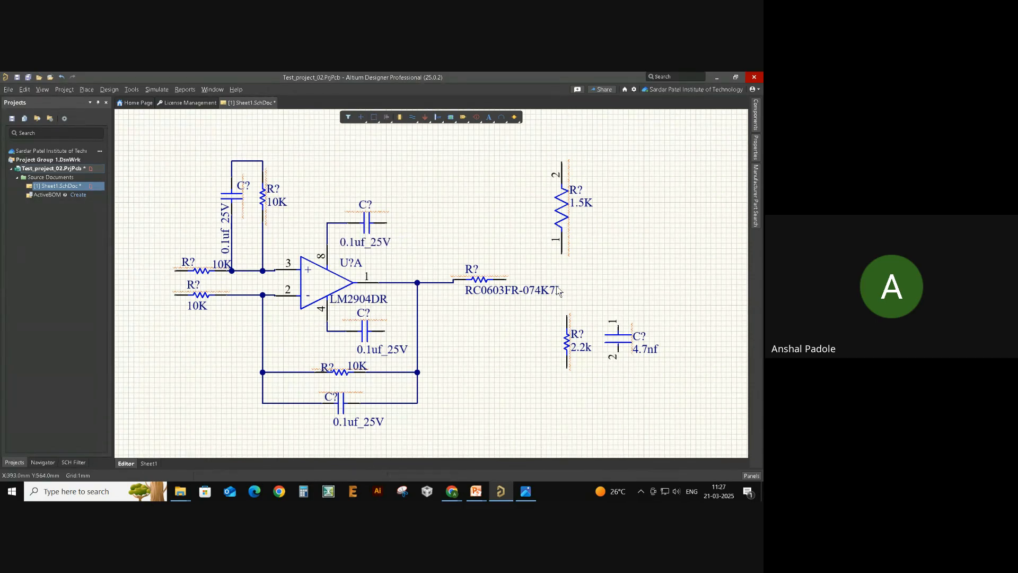
# - Wire the RC0603FR-074K7L resistor to the 1.5K resistor's pin 1 and the 2.2k resistor's top pin
pyautogui.hotkey('ctrl', 'w')
pyautogui.click(506, 278)
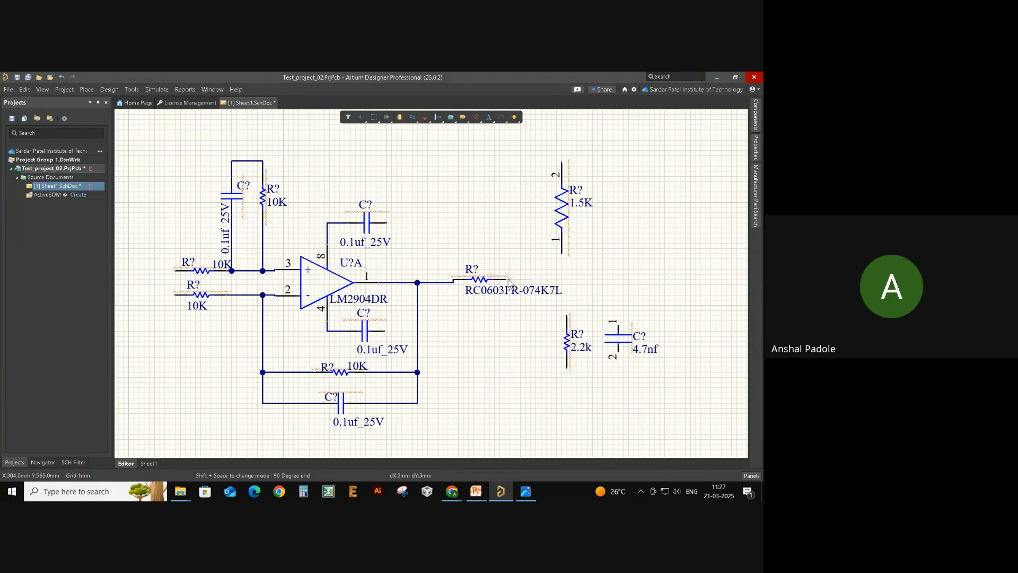
pyautogui.click(562, 255)
pyautogui.click(562, 279)
pyautogui.click(567, 317)
pyautogui.press('Escape')
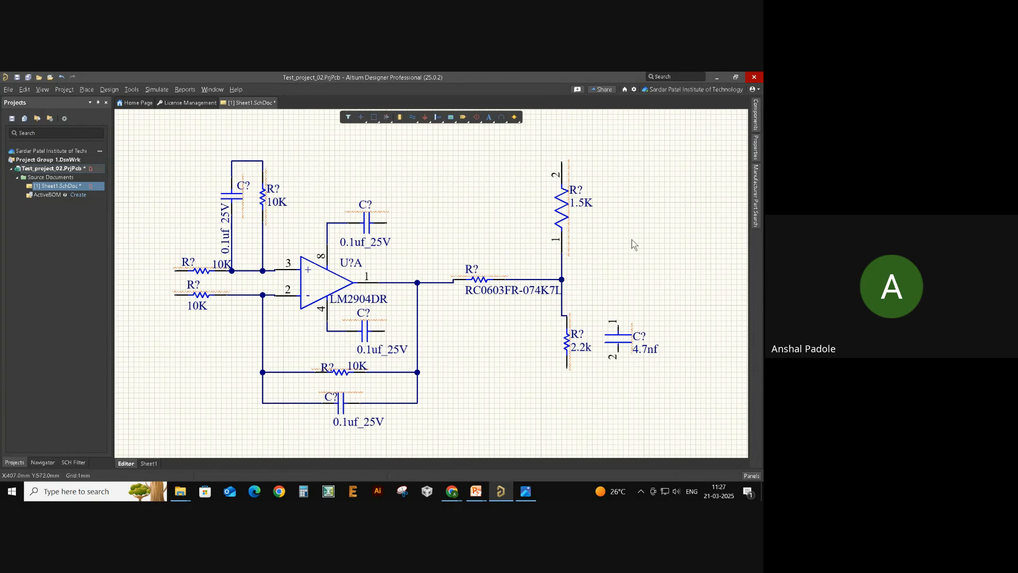
pyautogui.moveTo(632, 240); pyautogui.dragTo(596, 250, button='right')
# - Wire the 4.7nf capacitor across the 2.2k resistor and align the 2.2k under the junction
pyautogui.hotkey('ctrl', 'w')
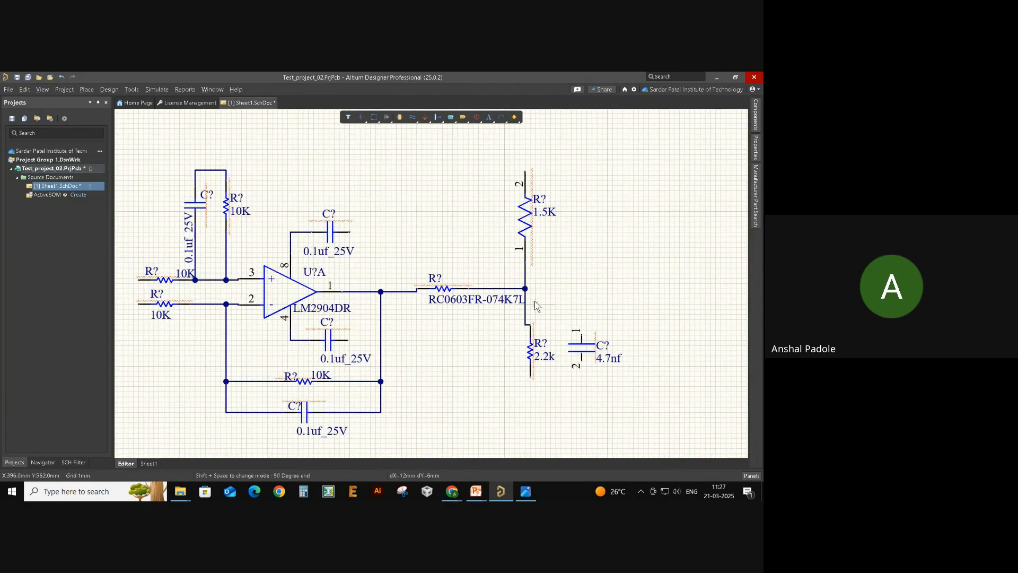
pyautogui.click(526, 289)
pyautogui.click(582, 334)
pyautogui.click(531, 377)
pyautogui.rightClick(556, 387)
pyautogui.moveTo(437, 370); pyautogui.dragTo(553, 352, button='right')
pyautogui.moveTo(586, 342); pyautogui.dragTo(579, 362)
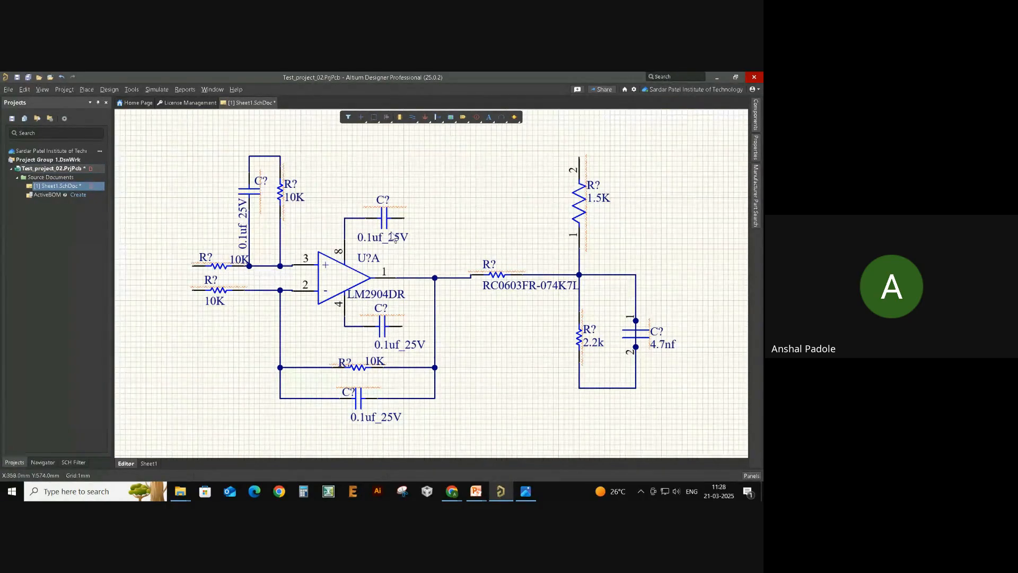
# - Look up manufacturer parts for the 4.7nF capacitor
pyautogui.click(757, 218)
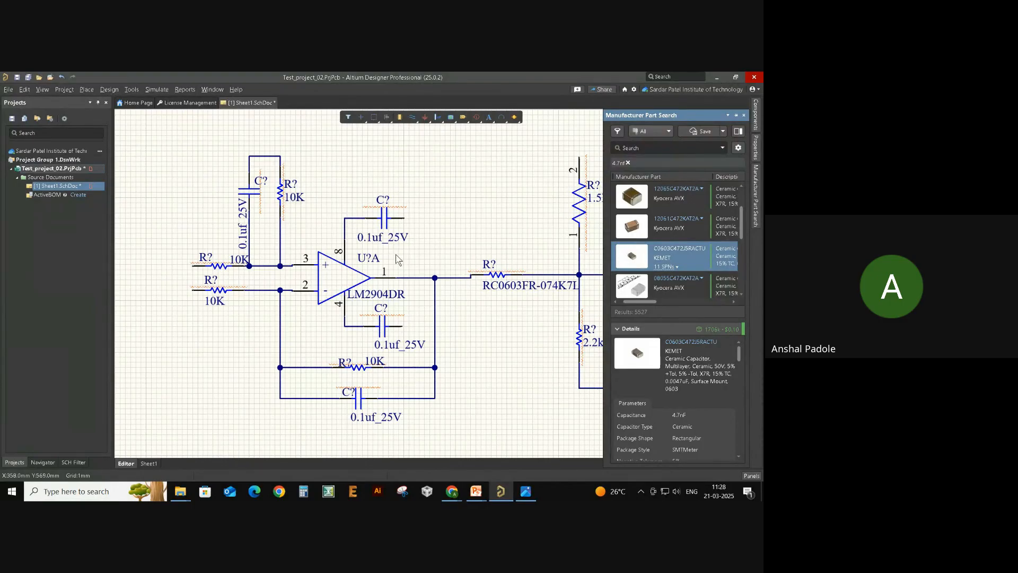
pyautogui.moveTo(460, 225); pyautogui.dragTo(428, 225, button='right')
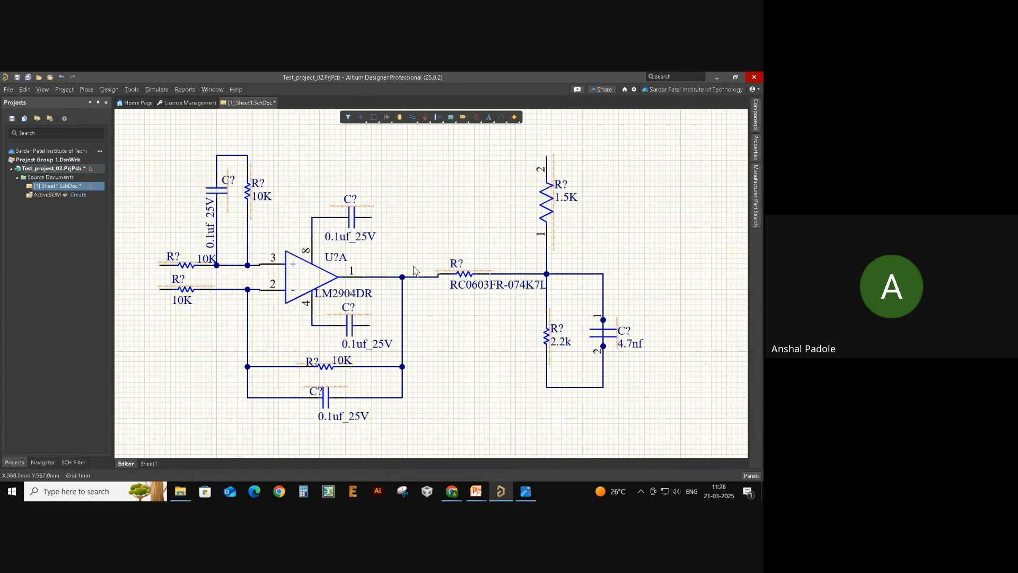
pyautogui.moveTo(407, 245)
pyautogui.mouseDown(button='right')
pyautogui.moveTo(424, 225)
pyautogui.moveTo(426, 241)
pyautogui.mouseUp(button='right')
pyautogui.hotkey('alt', 'Tab')
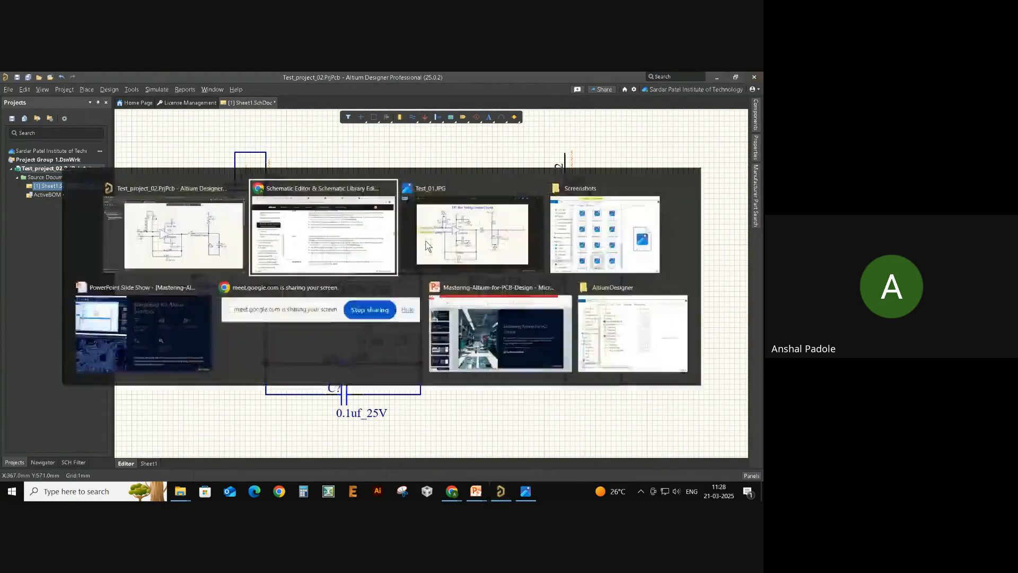
# - Zoom the Test_01.JPG reference image to 110% to see the full sense circuit, then return to Altium
pyautogui.hotkey('alt', 'Tab')
pyautogui.press('Tab')
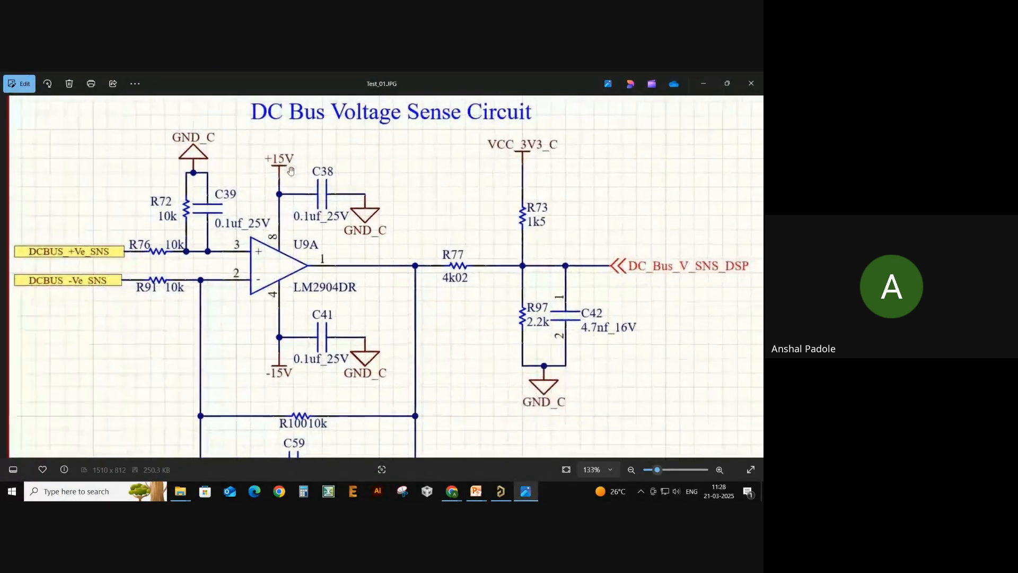
pyautogui.scroll(1, 241, 155)
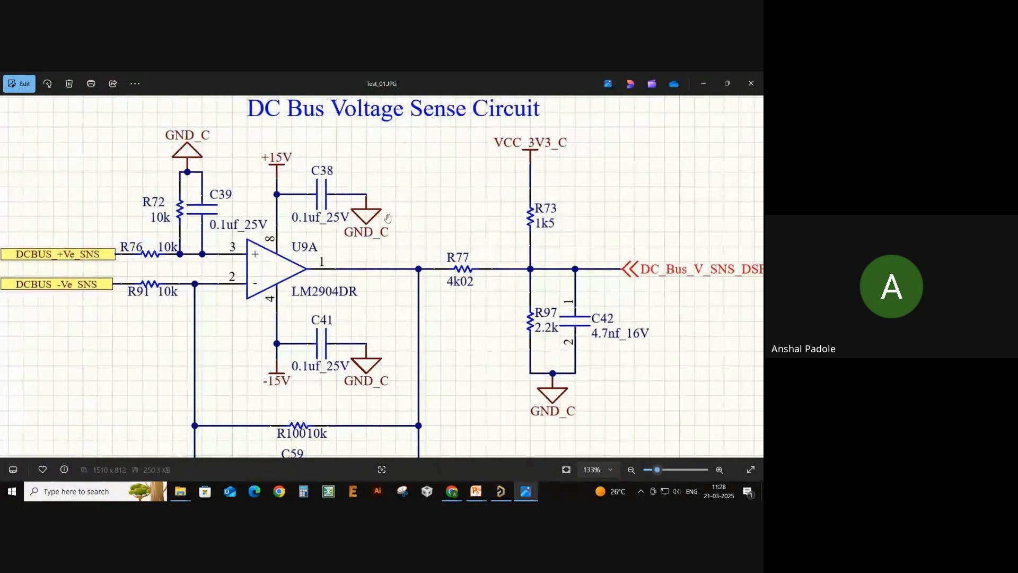
pyautogui.scroll(-1, 384, 217)
pyautogui.scroll(-1, 384, 217)
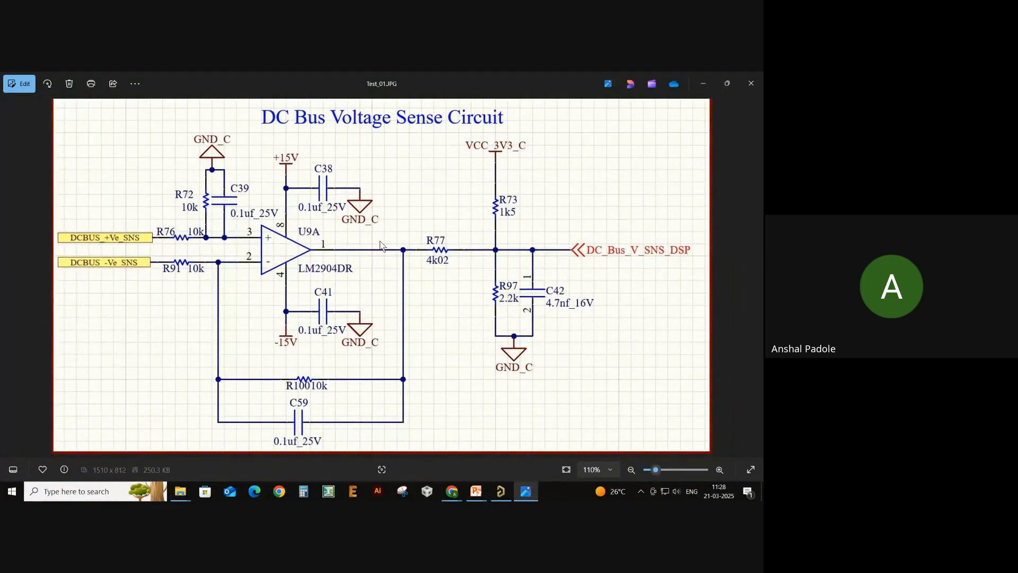
pyautogui.hotkey('alt', 'Tab')
pyautogui.click(435, 267)
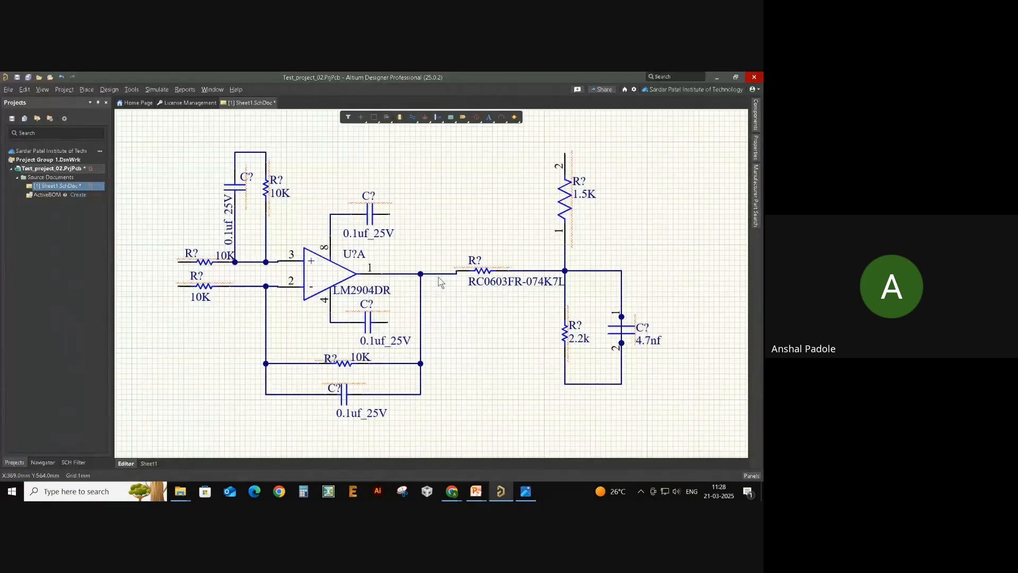
# - Place a trial -5 power port, delete it, and bring up the power-port type choices
pyautogui.click(86, 90)
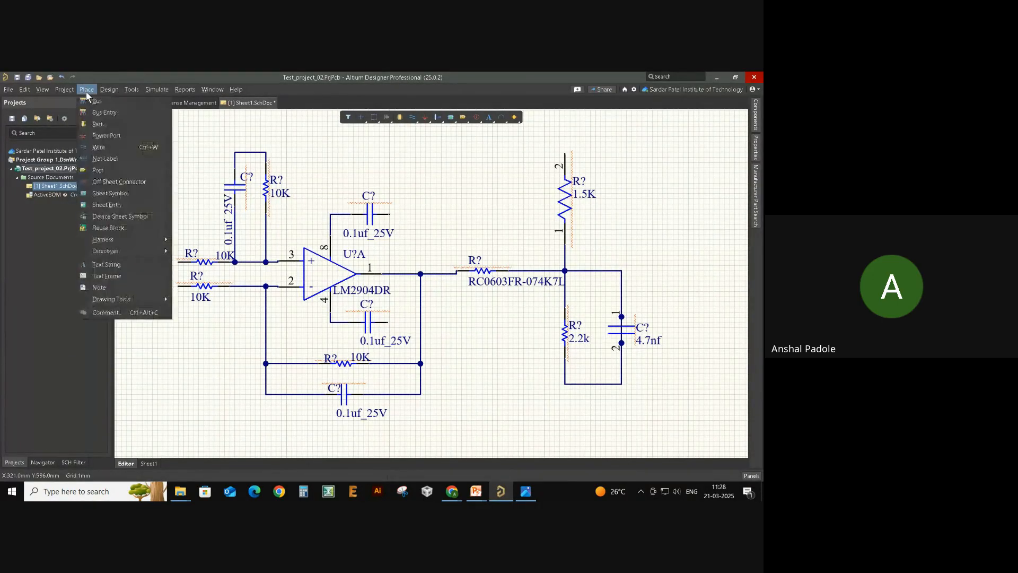
pyautogui.click(120, 135)
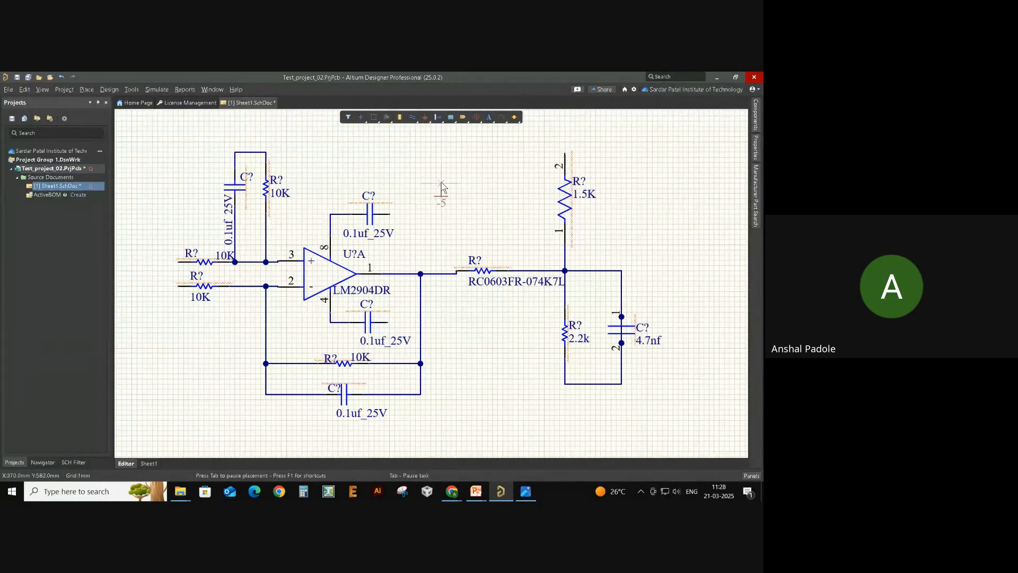
pyautogui.click(441, 200)
pyautogui.rightClick(436, 226)
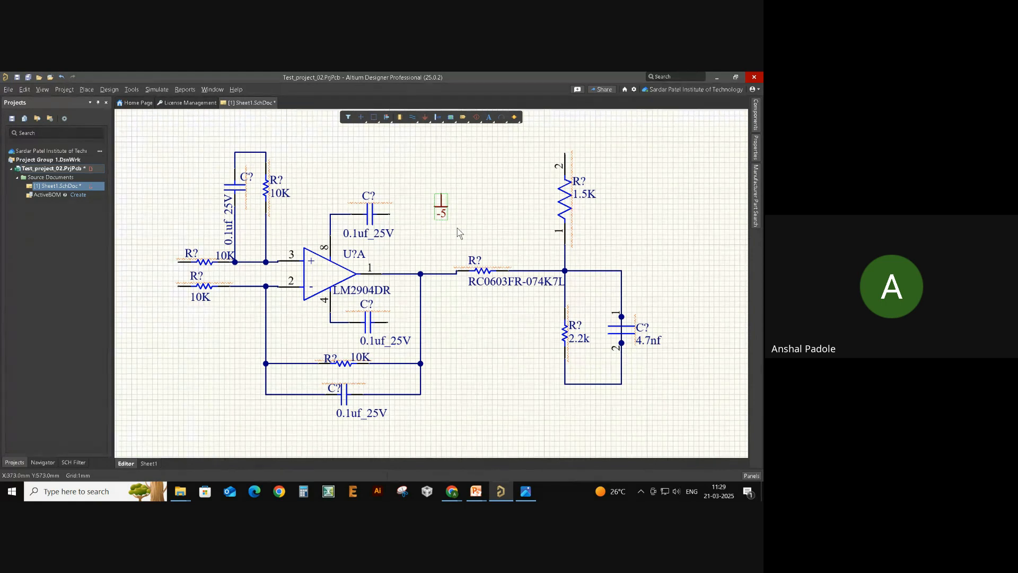
pyautogui.press('Delete')
pyautogui.rightClick(426, 117)
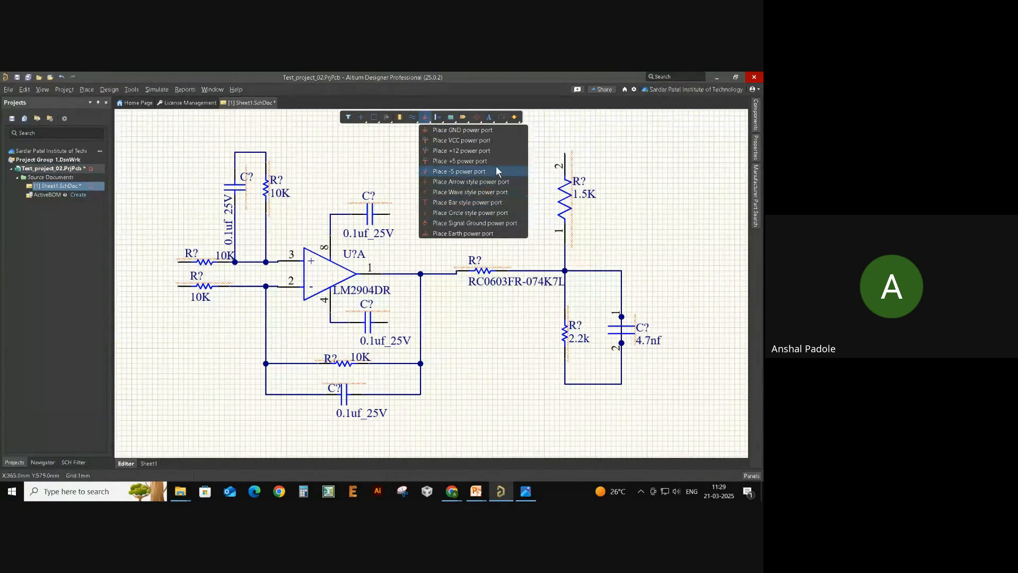
# - Place an upward-rotated GND port on the top of the input RC loop
pyautogui.click(468, 222)
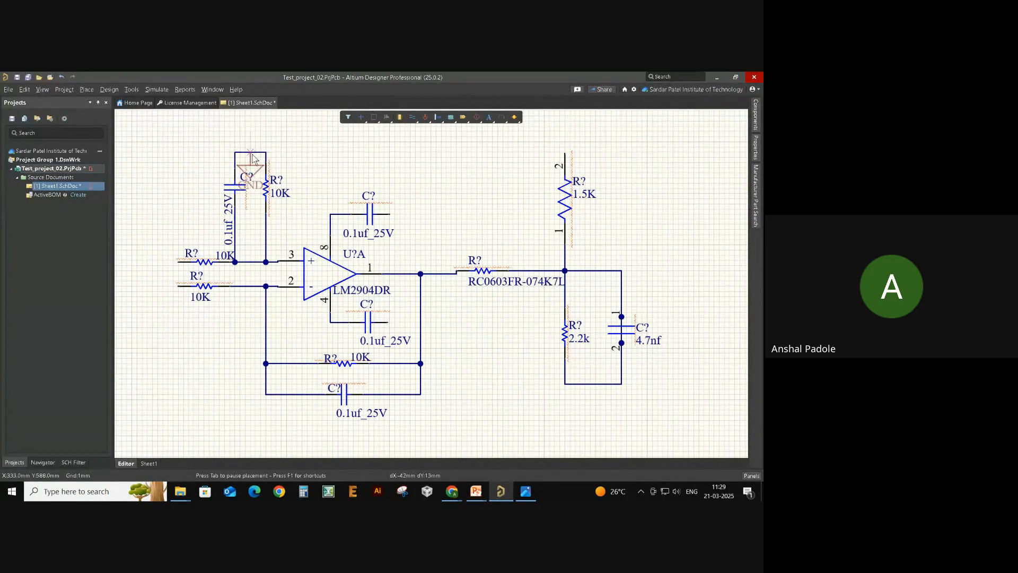
pyautogui.scroll(2, 252, 159)
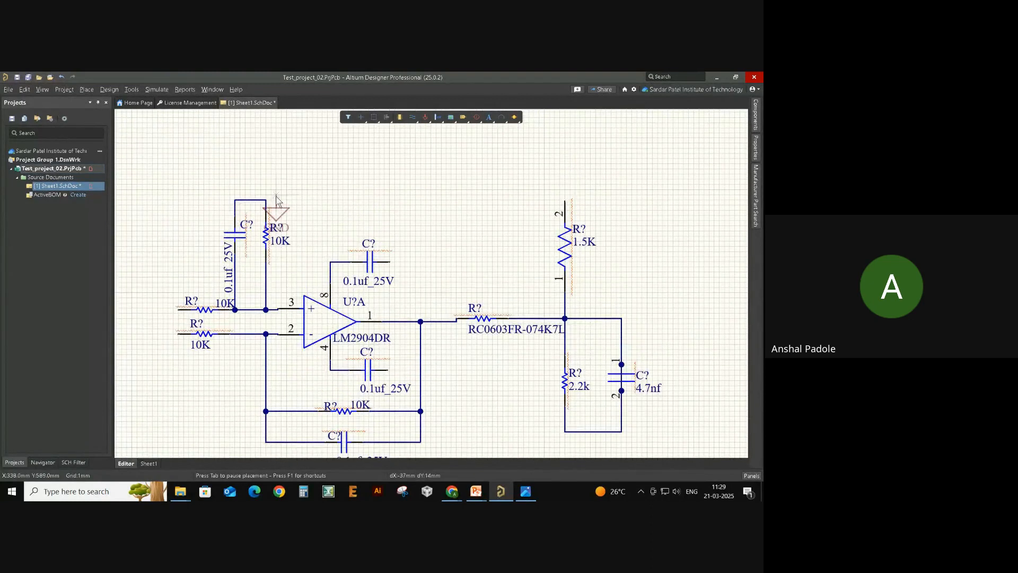
pyautogui.press('space')
pyautogui.press('space')
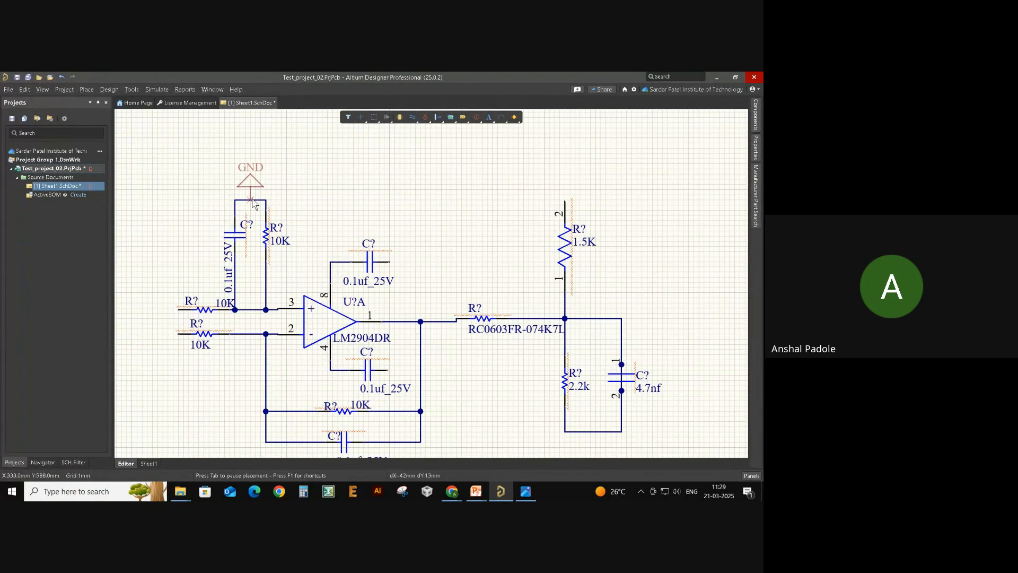
pyautogui.click(250, 200)
pyautogui.press('Escape')
pyautogui.scroll(-1, 360, 190)
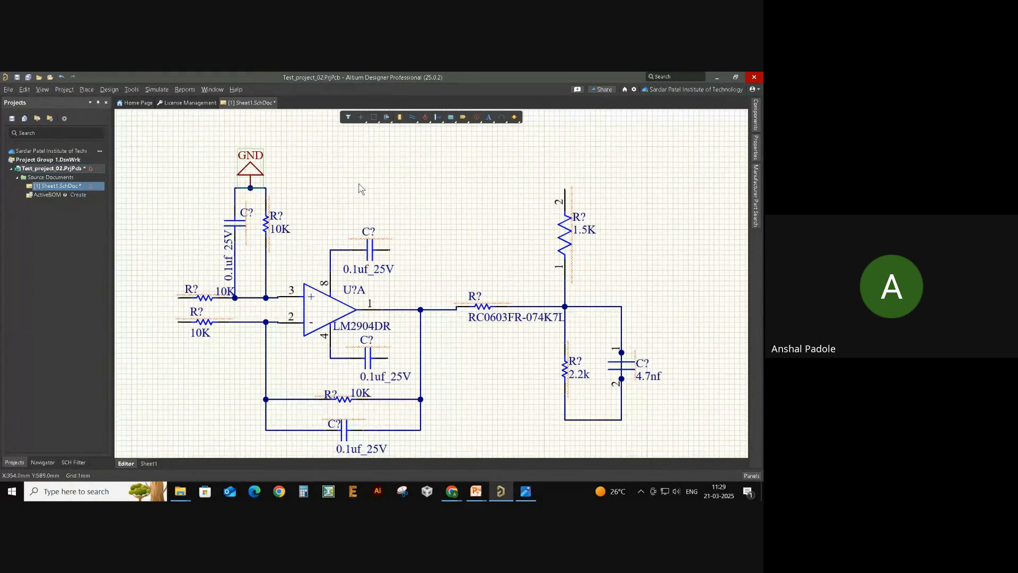
# - Place GND ports at the 2.2k divider bottom and beside both 0.1uf capacitors
pyautogui.click(425, 117)
pyautogui.scroll(-5, 435, 189)
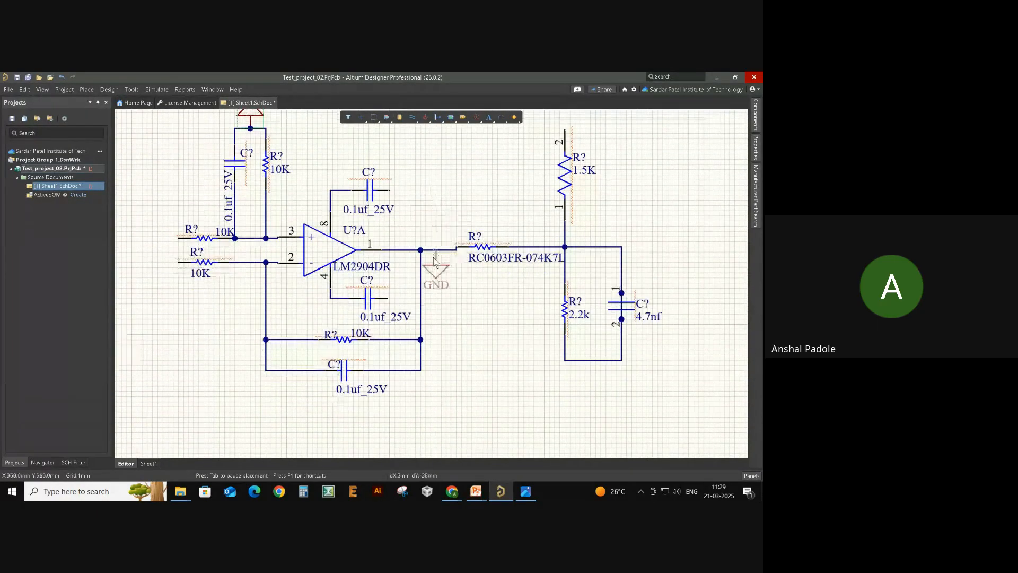
pyautogui.click(595, 360)
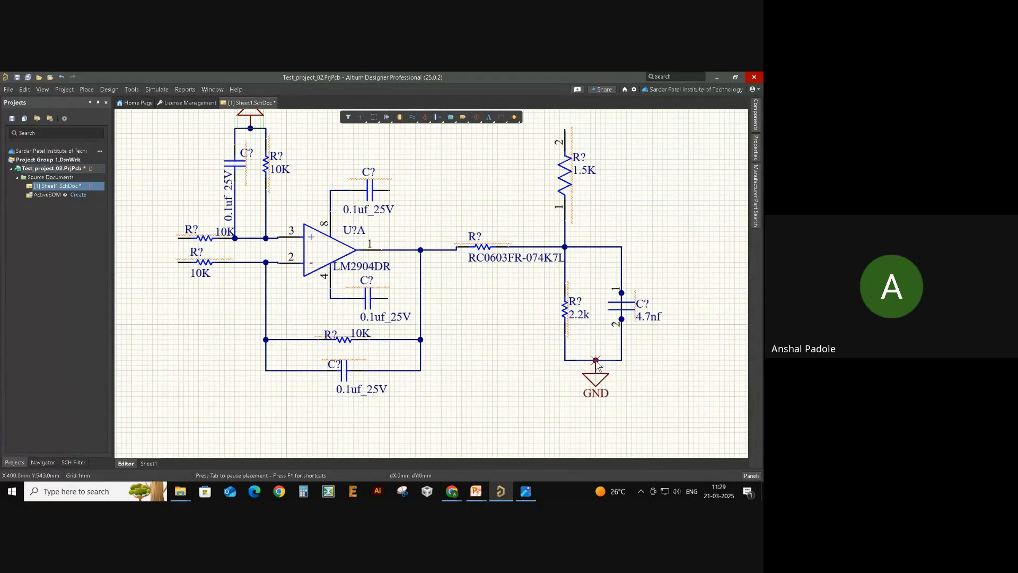
pyautogui.click(410, 196)
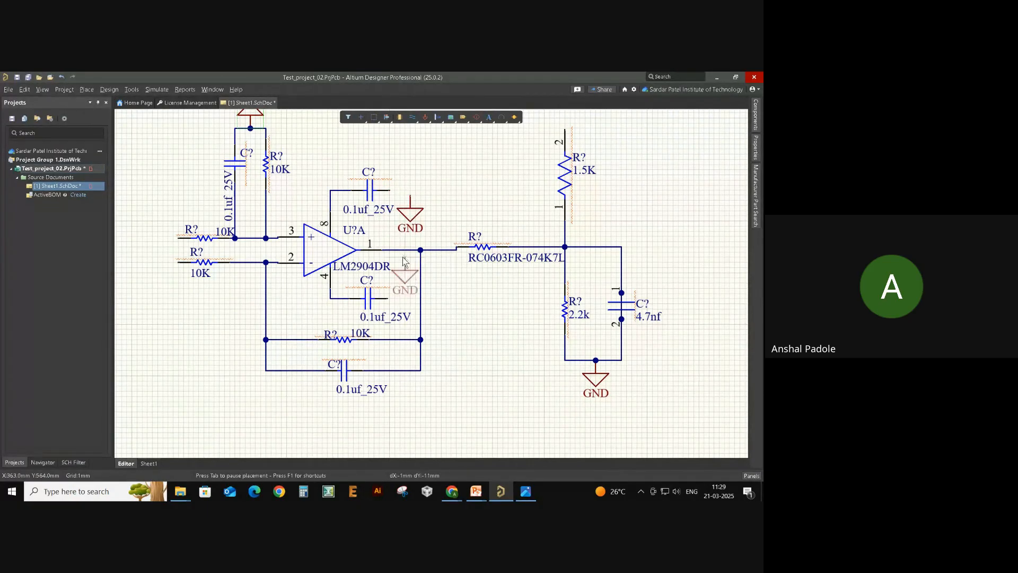
pyautogui.click(404, 298)
pyautogui.press('Escape')
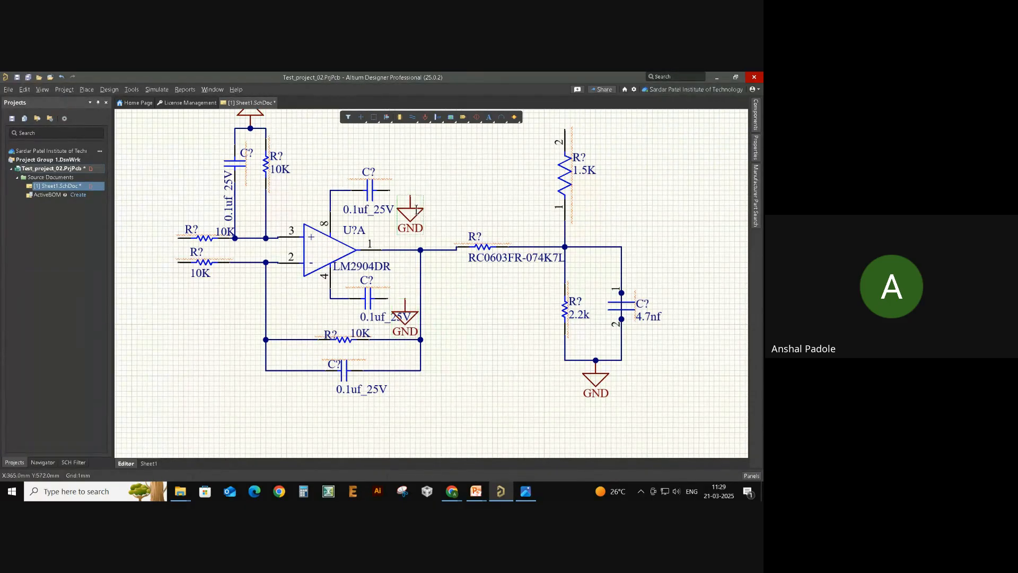
pyautogui.rightClick(473, 320)
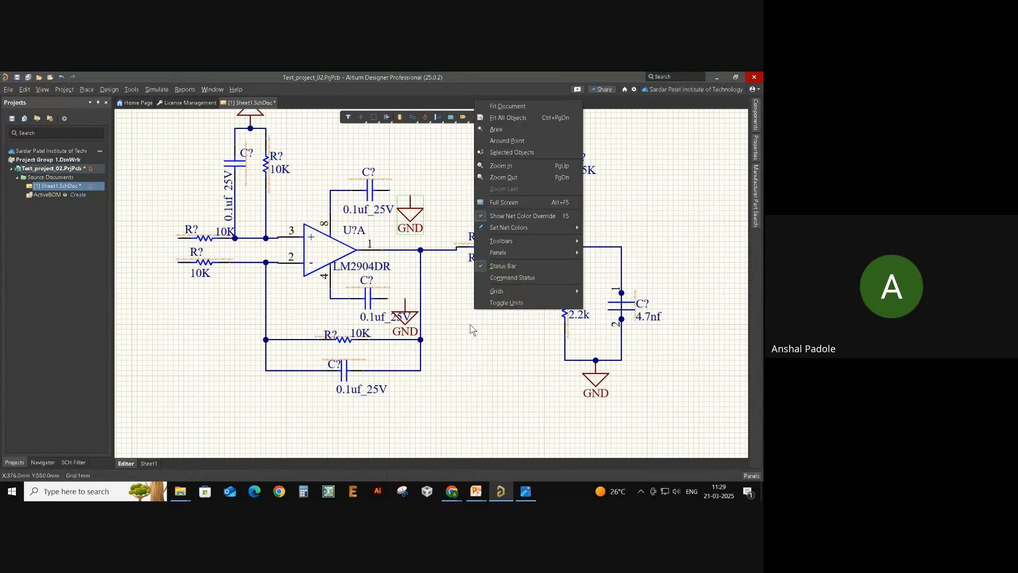
pyautogui.click(469, 326)
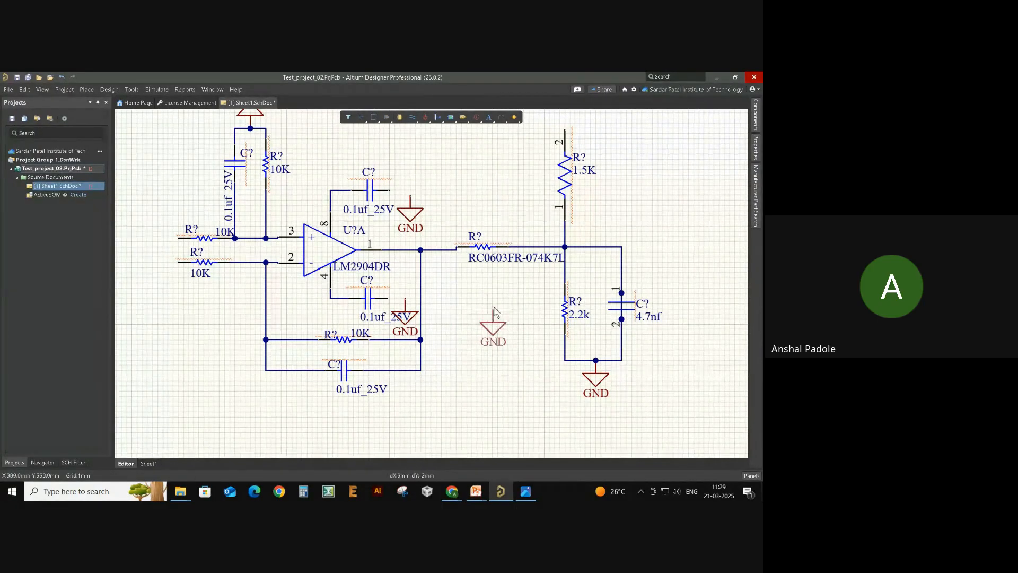
# - Wire the upper and lower 0.1uf capacitors' right pins to their GND symbols
pyautogui.press('pageup')
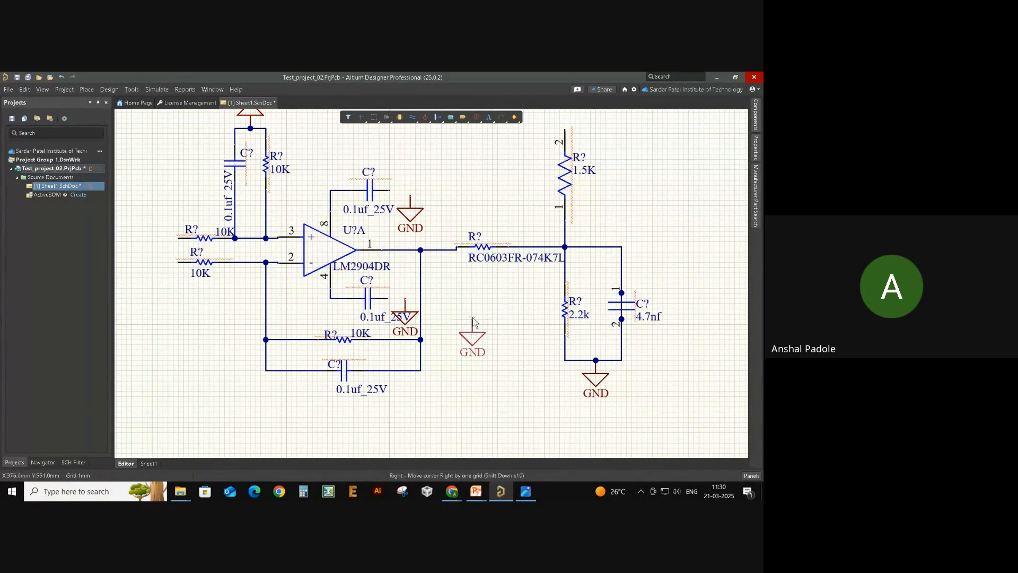
pyautogui.press('Escape')
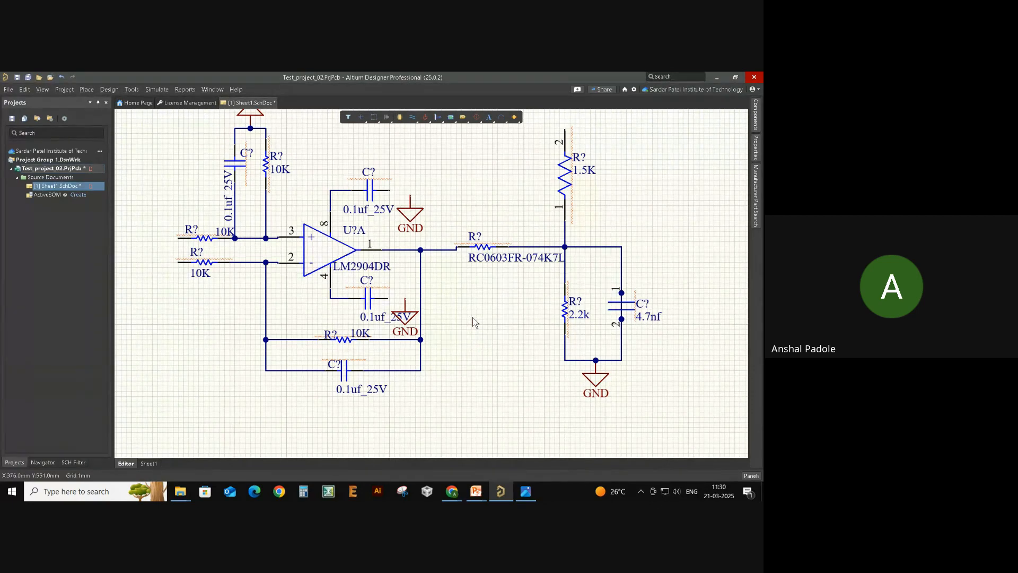
pyautogui.moveTo(496, 335)
pyautogui.mouseDown()
pyautogui.moveTo(511, 402)
pyautogui.moveTo(524, 329)
pyautogui.moveTo(479, 332)
pyautogui.mouseUp()
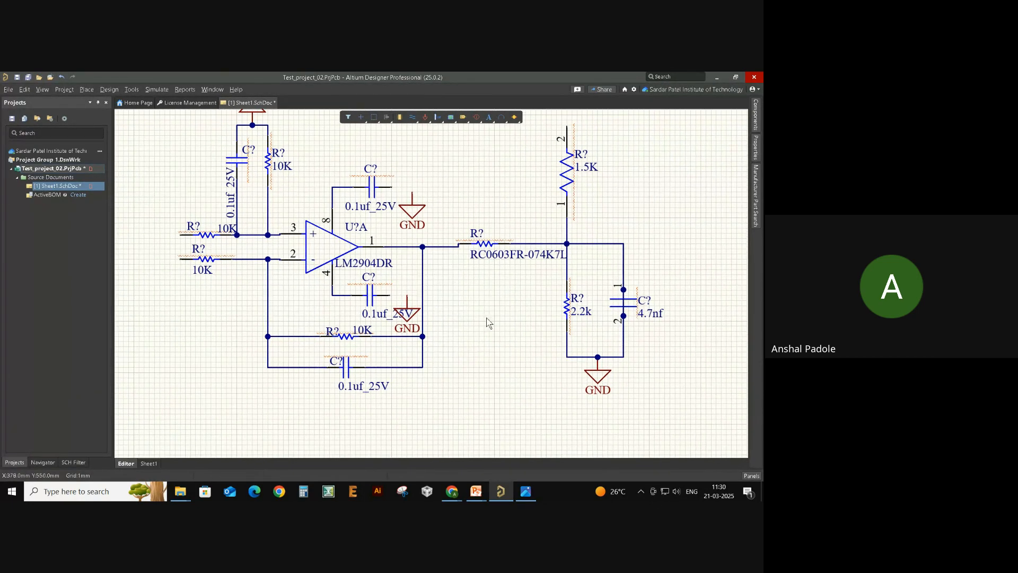
pyautogui.moveTo(456, 300); pyautogui.dragTo(504, 337, button='right')
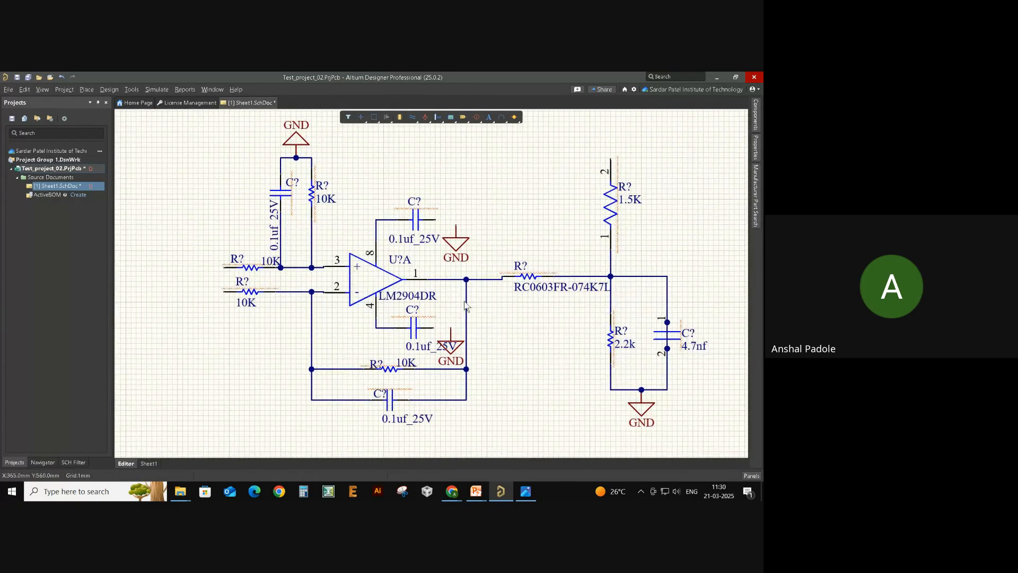
pyautogui.hotkey('ctrl', 'w')
pyautogui.click(436, 219)
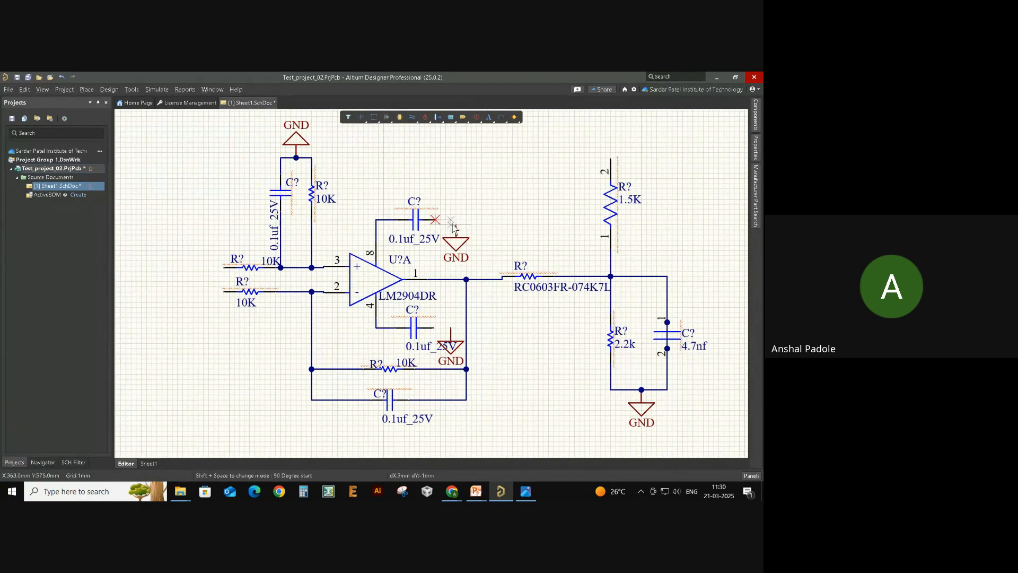
pyautogui.click(456, 237)
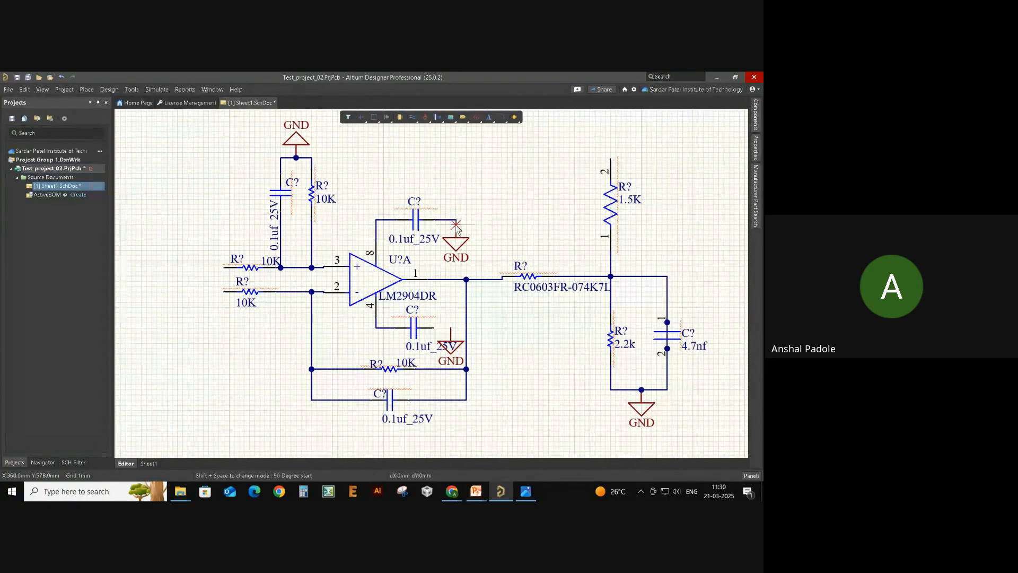
pyautogui.click(435, 328)
pyautogui.click(451, 328)
pyautogui.press('Escape')
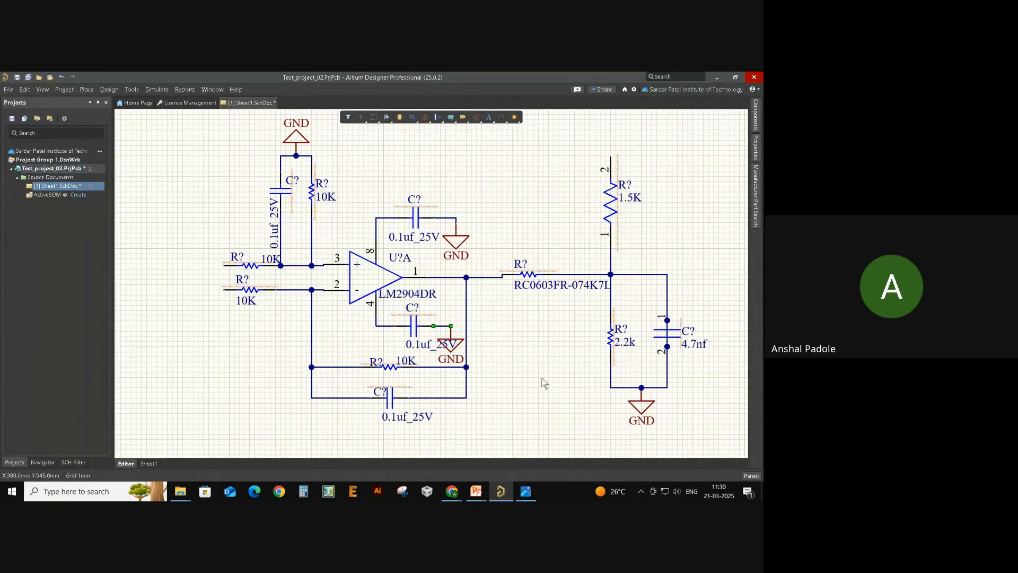
# - Move the lower capacitor's 0.1uf_25V label left, then compare against the reference image
pyautogui.moveTo(536, 346); pyautogui.dragTo(520, 337, button='right')
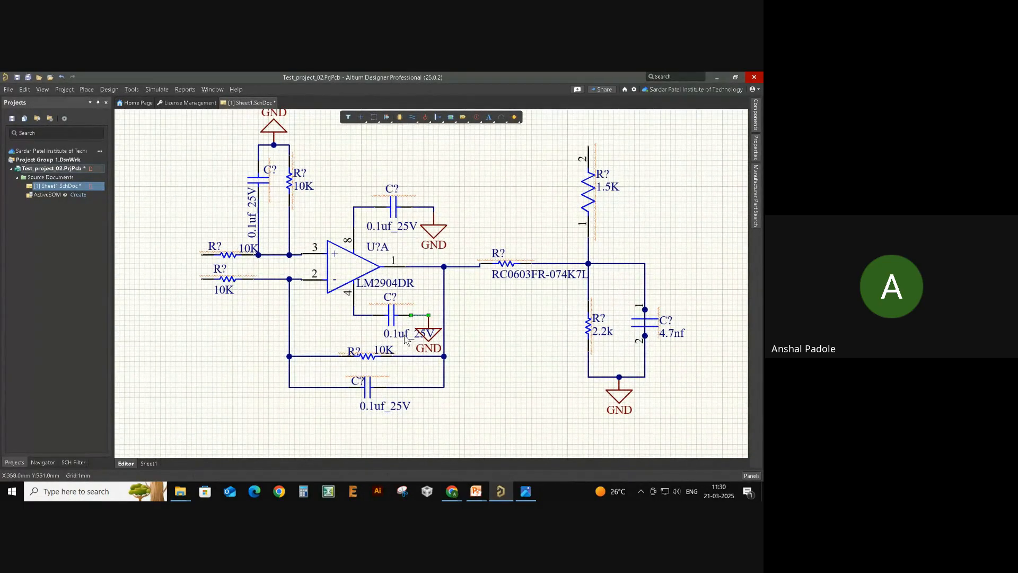
pyautogui.moveTo(406, 340); pyautogui.dragTo(359, 330)
pyautogui.click(522, 341)
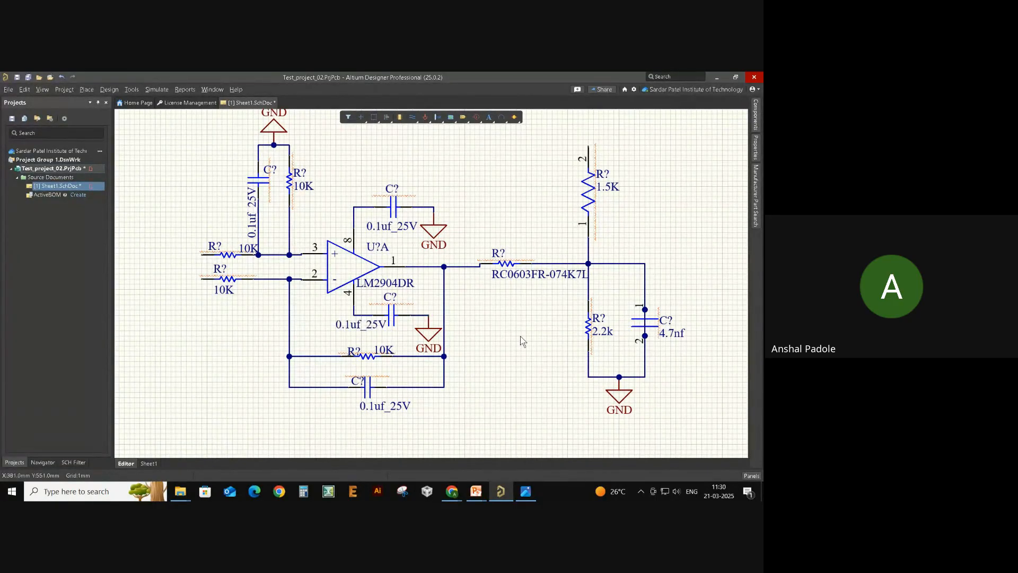
pyautogui.hotkey('alt', 'Tab')
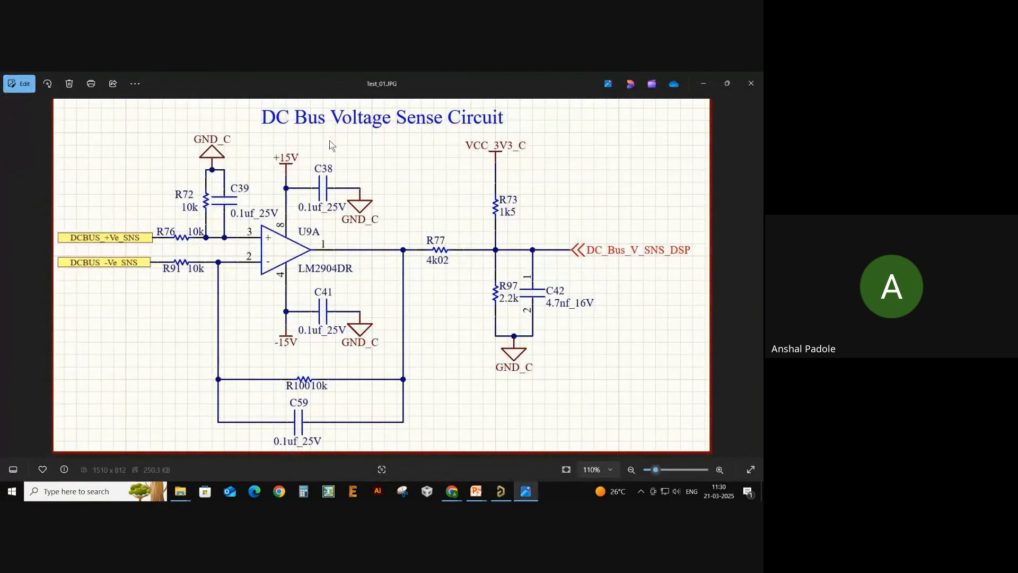
pyautogui.scroll(-1, 362, 339)
pyautogui.hotkey('alt', 'Tab')
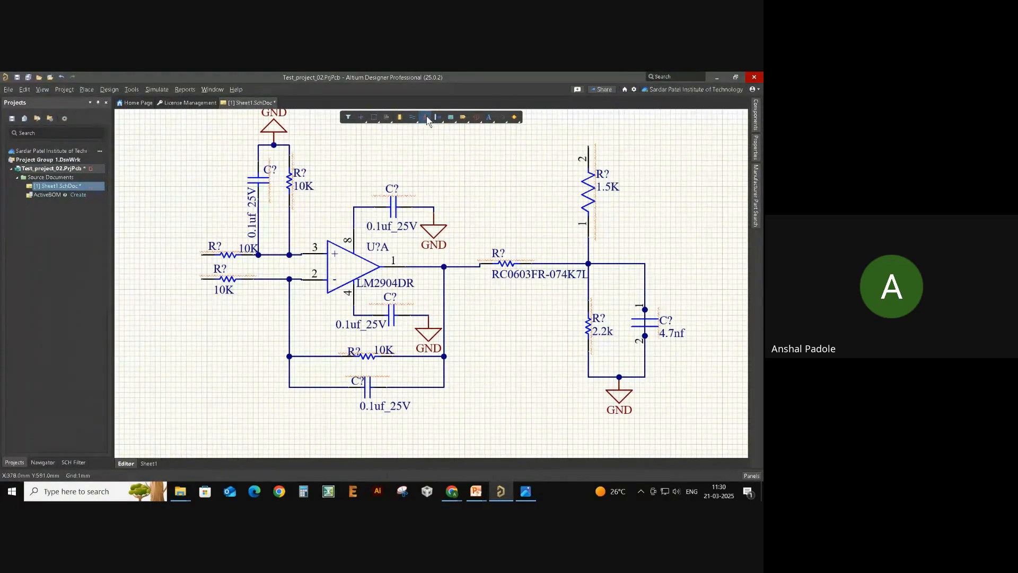
# - Attach VCC ports to op-amp pin 8 and, rotated downward, pin 4; shift the 0.1uf_25V label right
pyautogui.rightClick(427, 117)
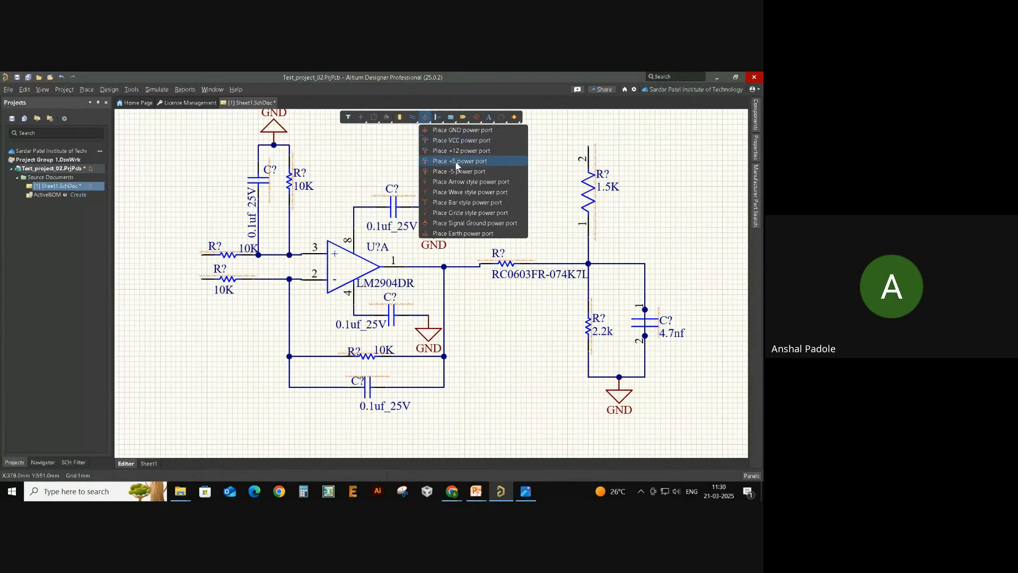
pyautogui.click(463, 142)
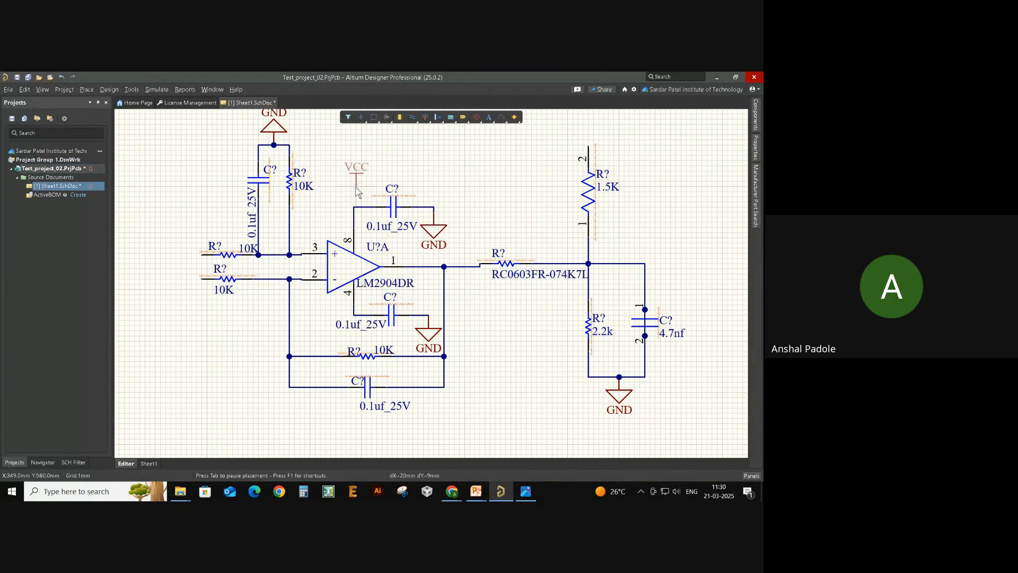
pyautogui.click(353, 207)
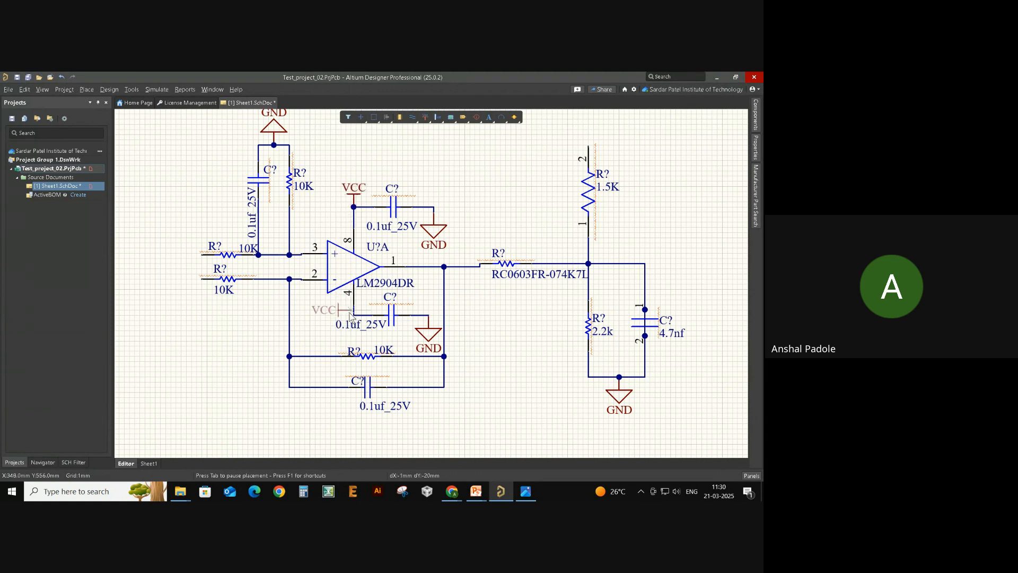
pyautogui.press('space')
pyautogui.click(354, 316)
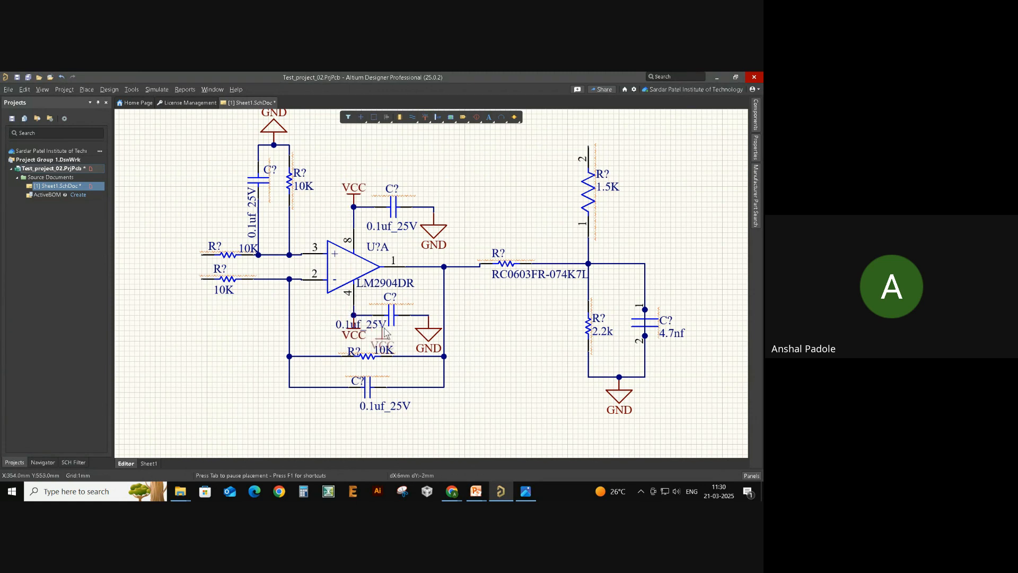
pyautogui.rightClick(382, 325)
pyautogui.moveTo(366, 324)
pyautogui.mouseDown()
pyautogui.moveTo(427, 308)
pyautogui.moveTo(382, 318)
pyautogui.mouseUp()
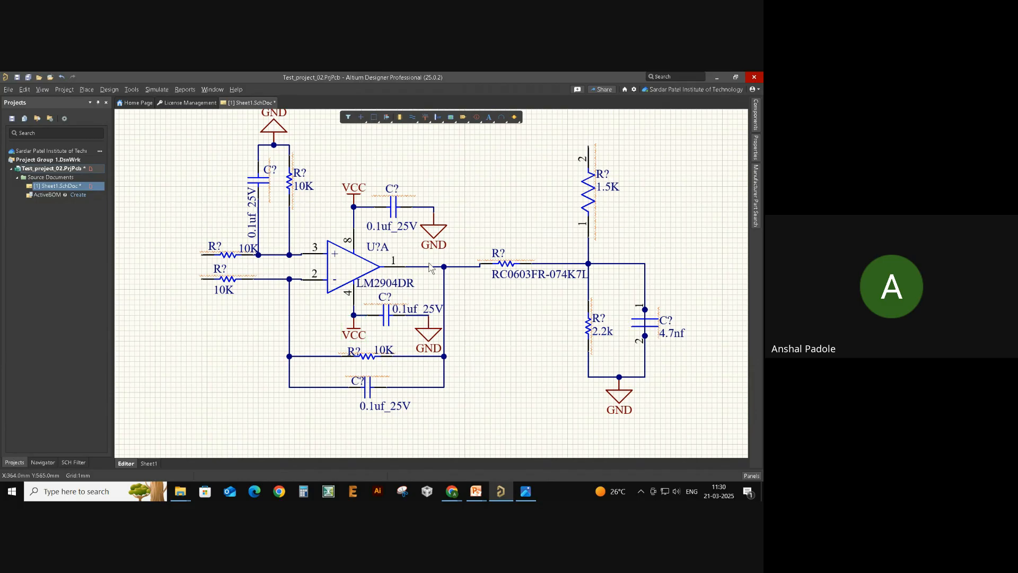
# - Rename the VCC port above pin 8 to +15V
pyautogui.click(360, 187)
pyautogui.doubleClick(359, 188)
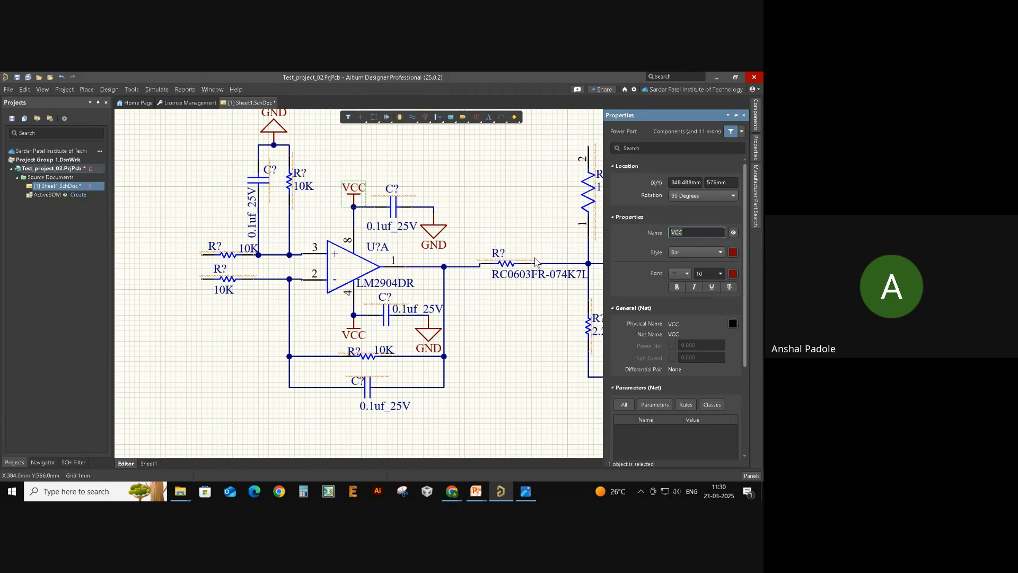
pyautogui.write('+')
pyautogui.click(529, 202)
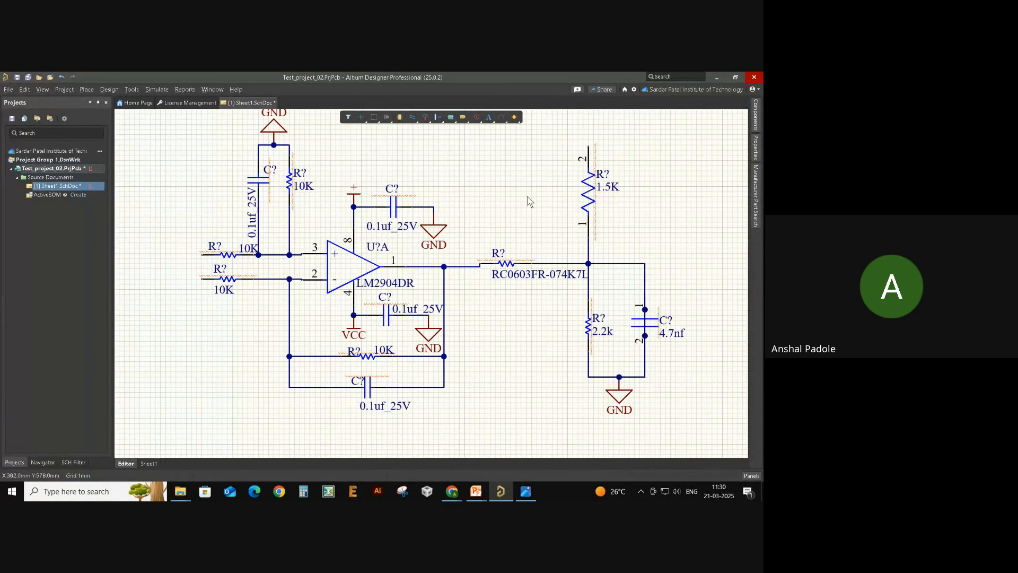
pyautogui.hotkey('ctrl', 'z')
pyautogui.doubleClick(355, 194)
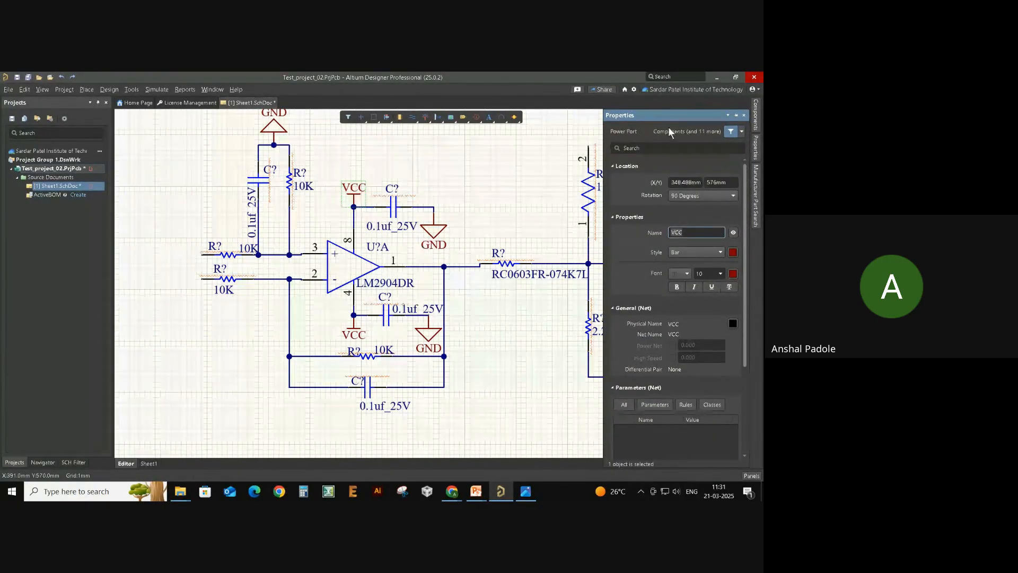
pyautogui.scroll(-3, 663, 276)
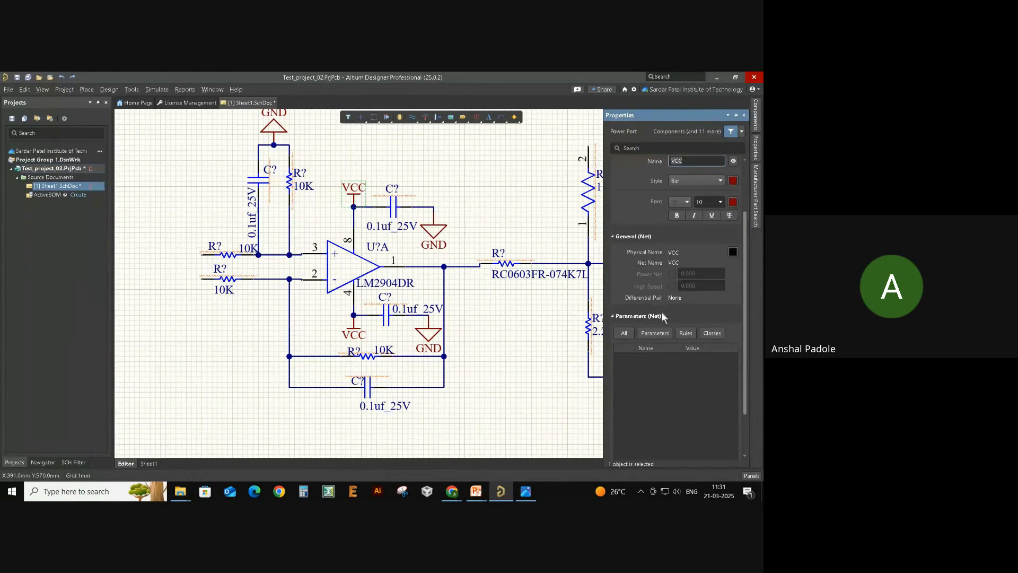
pyautogui.scroll(3, 745, 353)
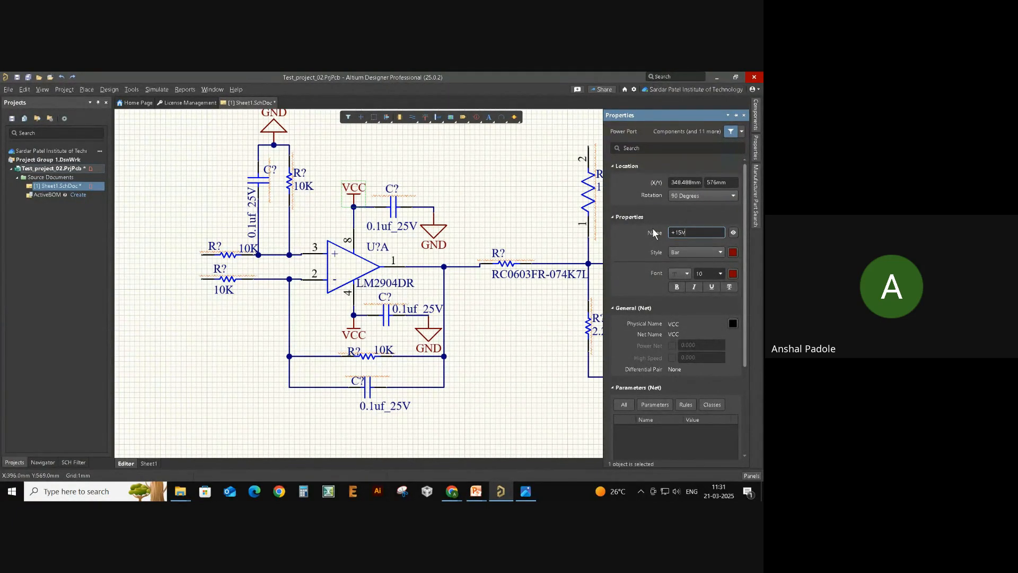
pyautogui.click(644, 215)
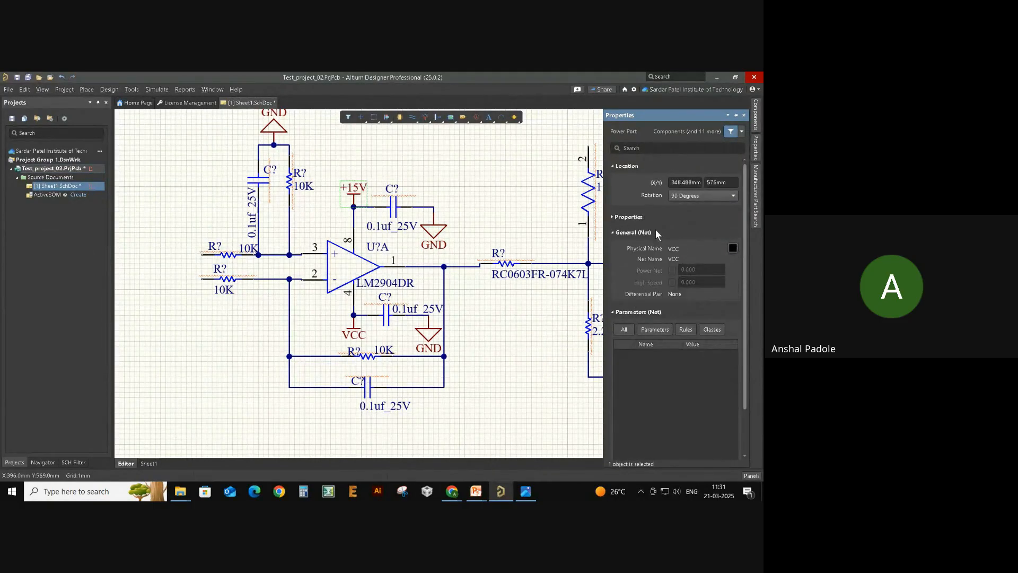
pyautogui.click(629, 217)
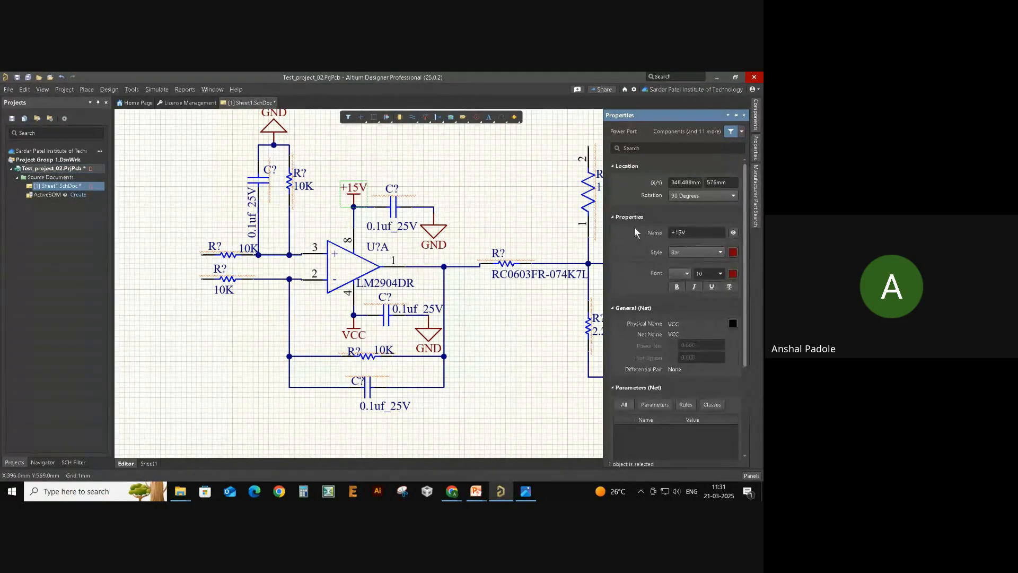
# - Try Circle, Earth and Arrow styles on the +15V port, then leave it as Bar
pyautogui.click(690, 253)
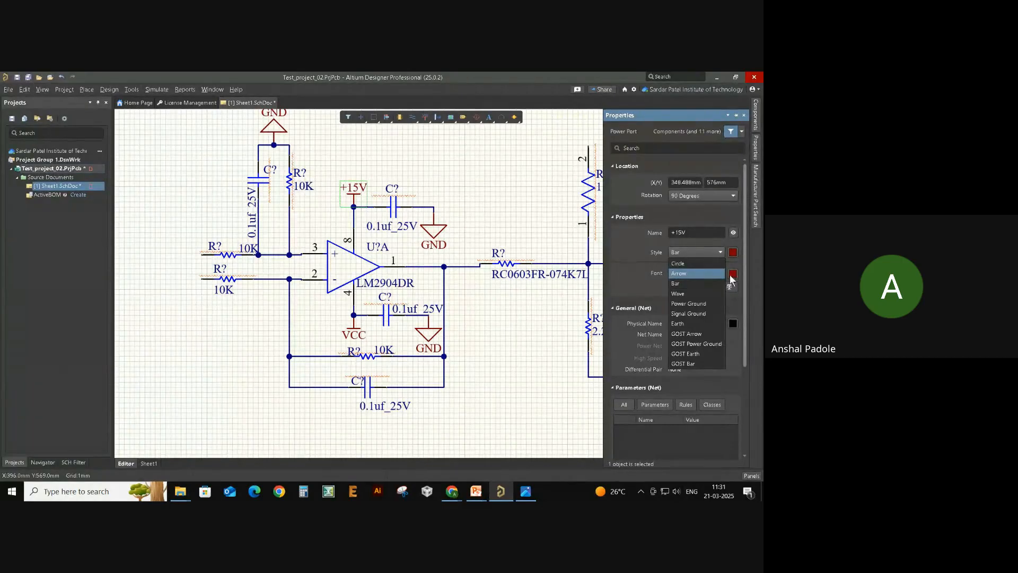
pyautogui.click(709, 264)
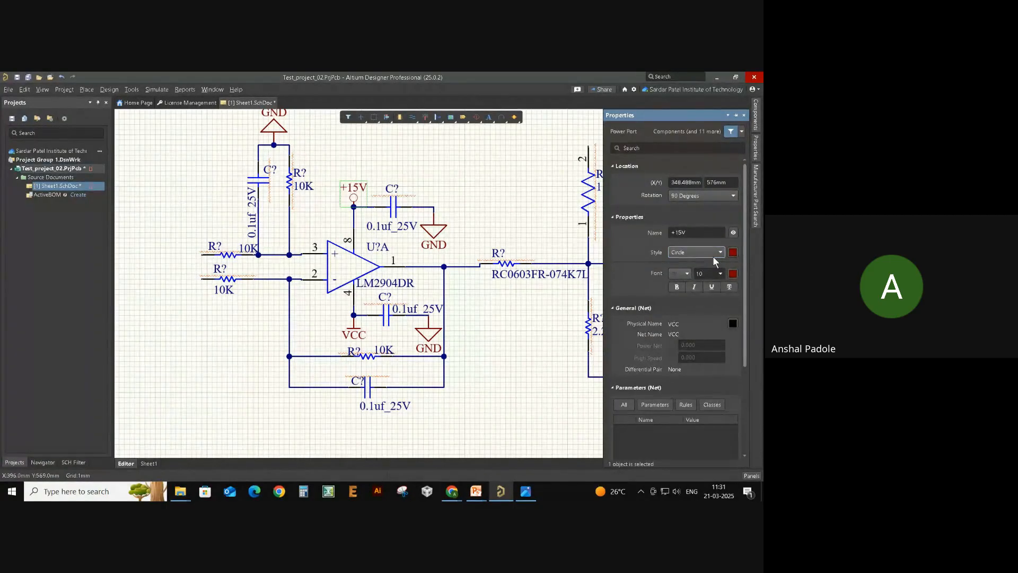
pyautogui.click(714, 256)
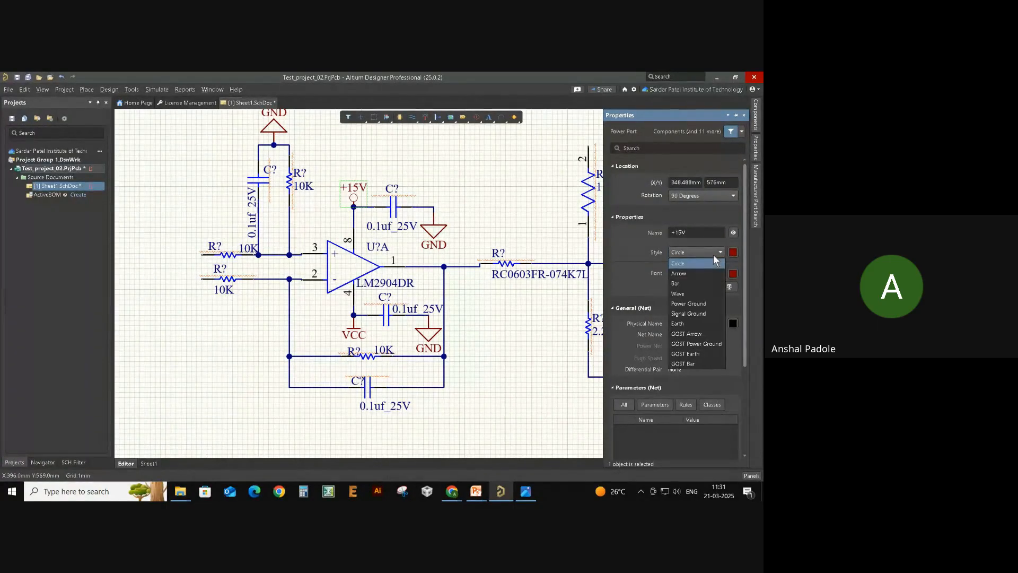
pyautogui.click(711, 323)
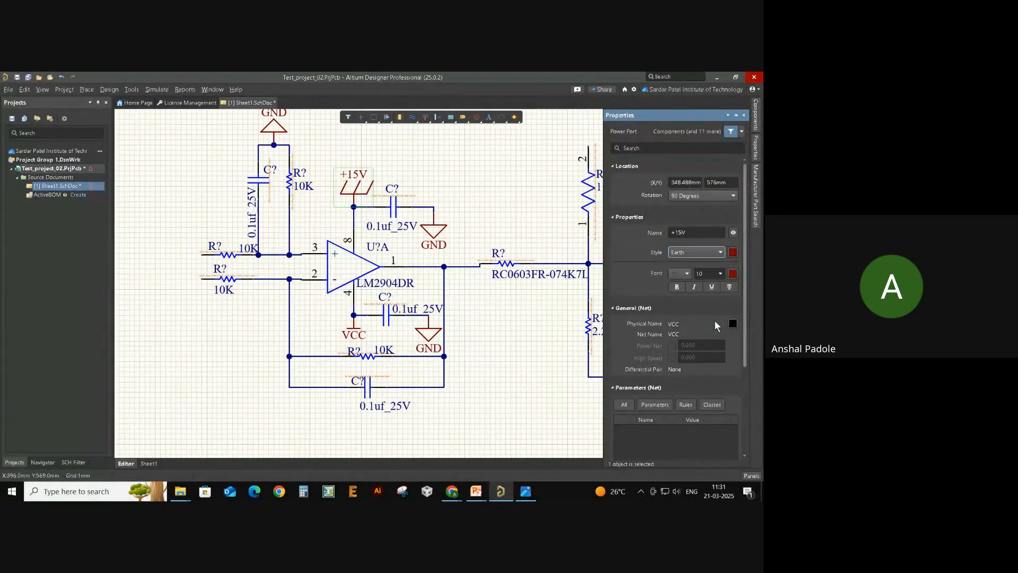
pyautogui.click(703, 253)
pyautogui.click(720, 270)
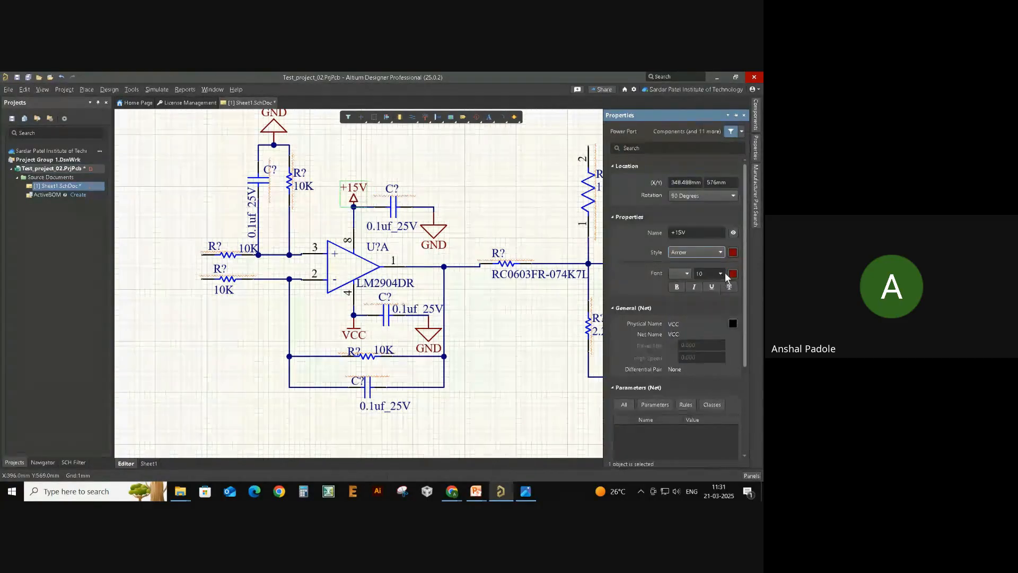
pyautogui.click(714, 248)
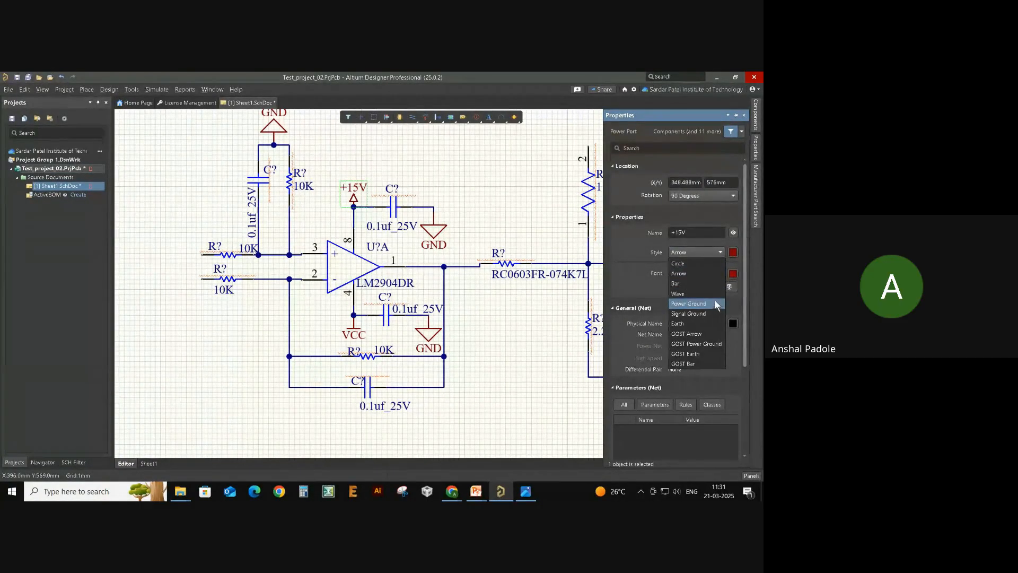
pyautogui.click(714, 283)
pyautogui.click(571, 201)
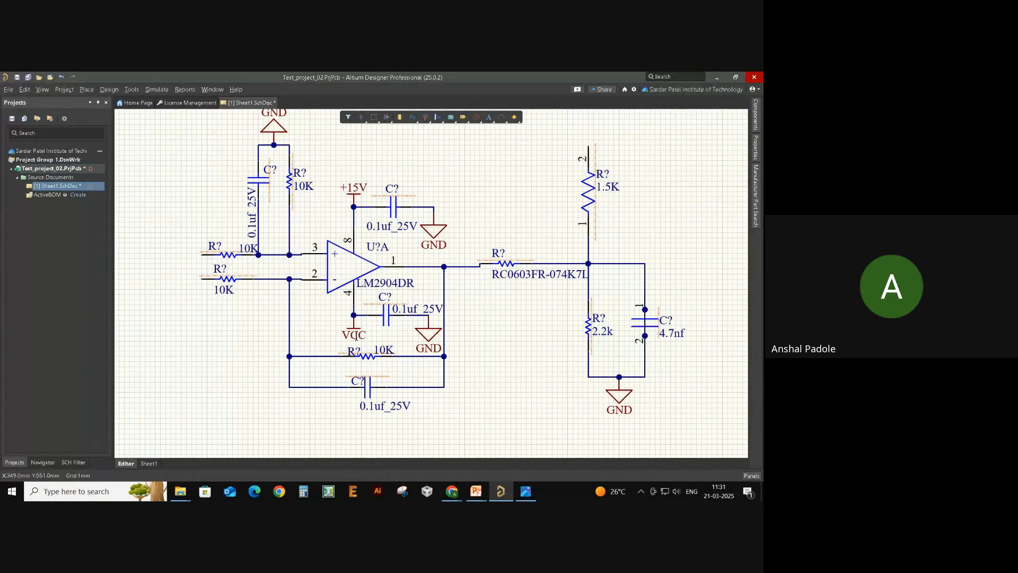
# - Rename the VCC port below pin 4 to -15V
pyautogui.doubleClick(354, 334)
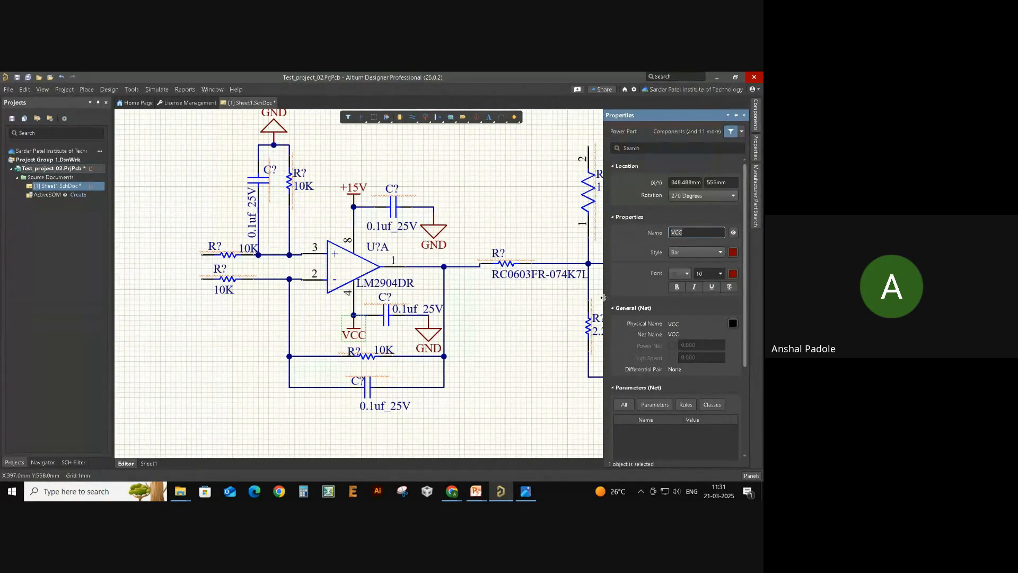
pyautogui.write('-15V')
pyautogui.press('Return')
pyautogui.click(506, 387)
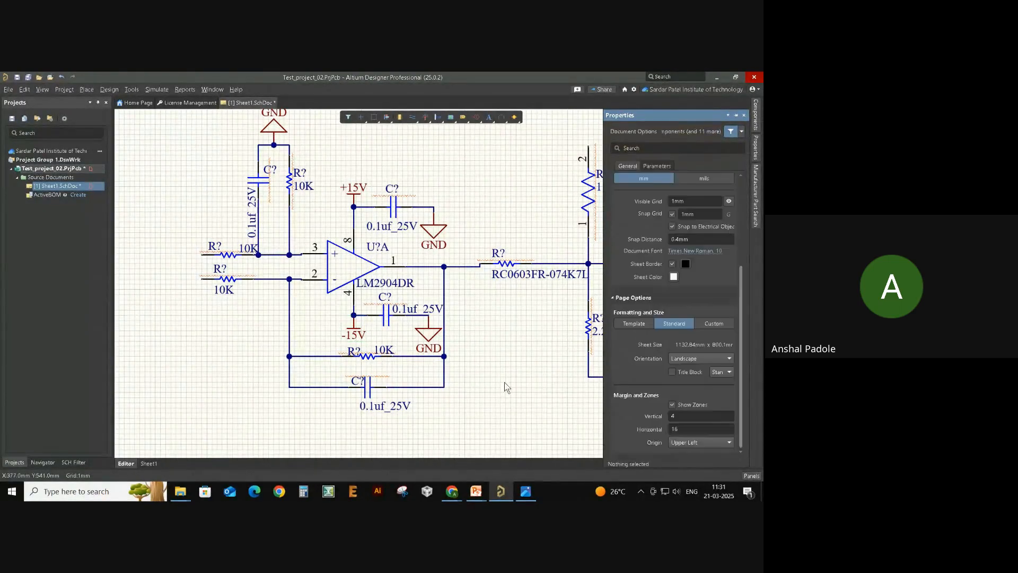
pyautogui.moveTo(505, 383); pyautogui.dragTo(464, 370, button='right')
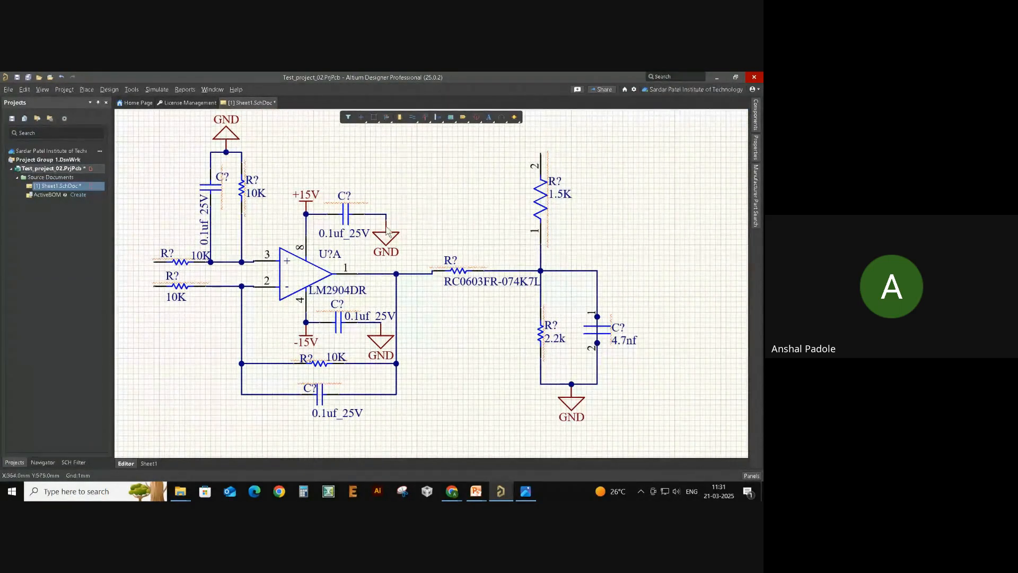
# - Place a power port on the 1.5K resistor's top pin and name it +3V3
pyautogui.click(432, 116)
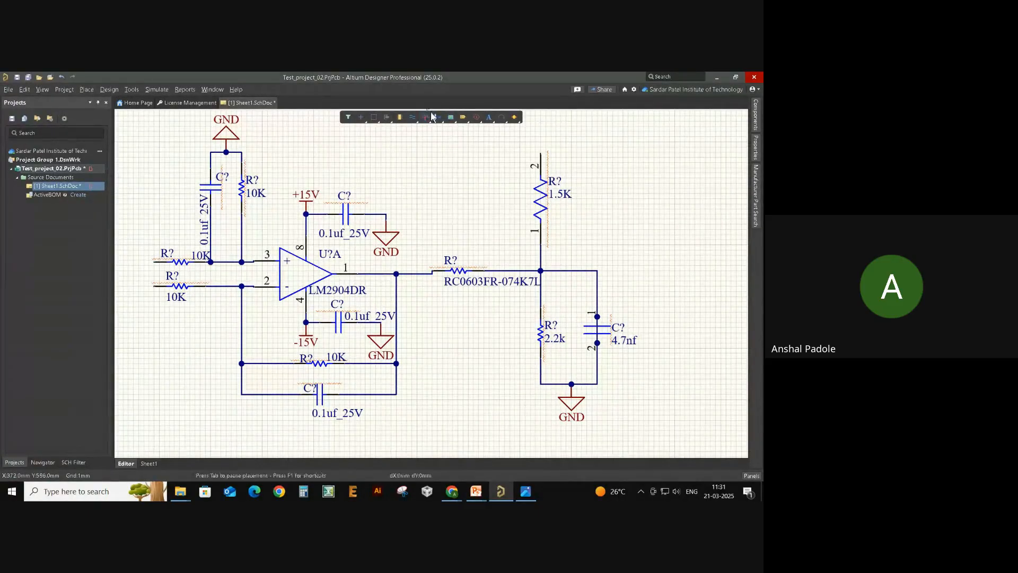
pyautogui.click(540, 157)
pyautogui.press('Escape')
pyautogui.doubleClick(548, 140)
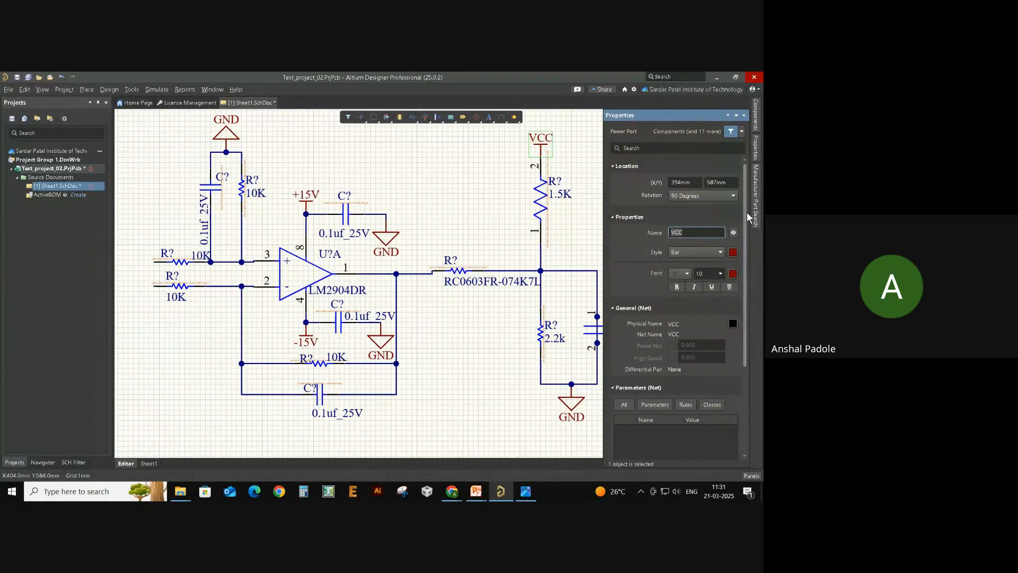
pyautogui.write('+3V3')
pyautogui.press('Return')
pyautogui.click(531, 212)
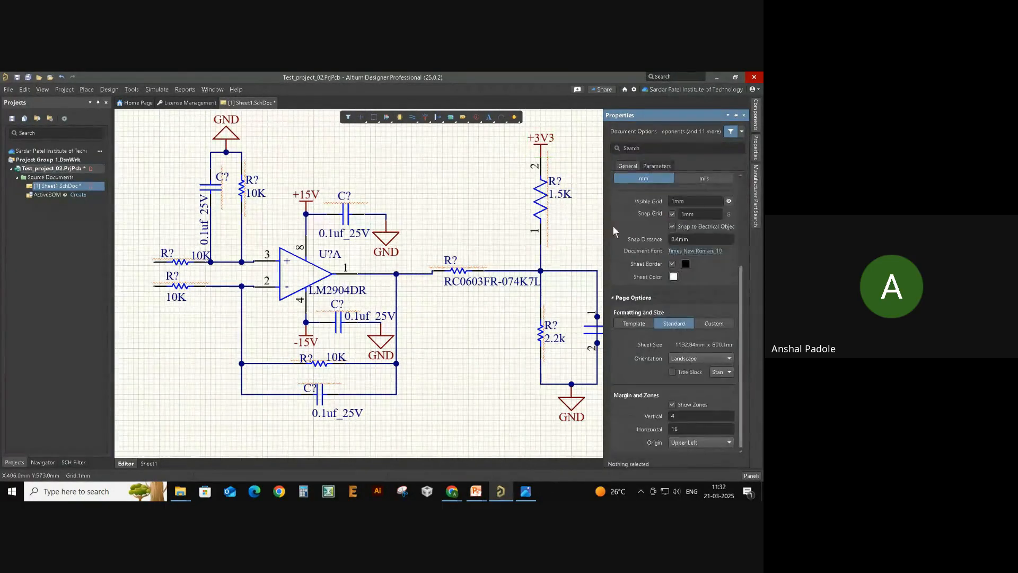
# - Hide the Properties panel, reframe the schematic, and switch to the reference circuit image
pyautogui.press('F11')
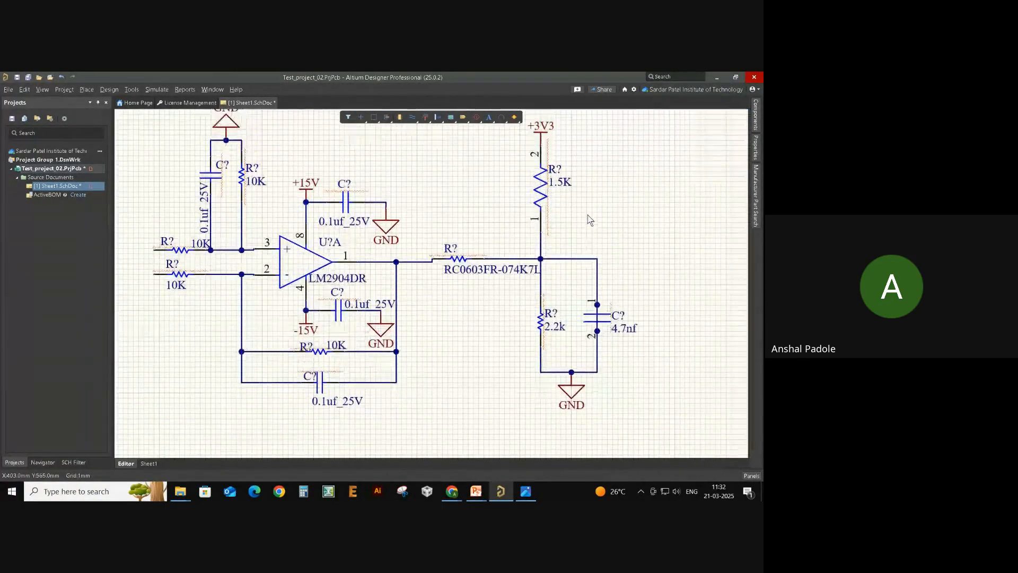
pyautogui.keyDown('ctrl'); pyautogui.scroll(-1, 660, 211); pyautogui.keyUp('ctrl')
pyautogui.moveTo(467, 313); pyautogui.dragTo(478, 339, button='right')
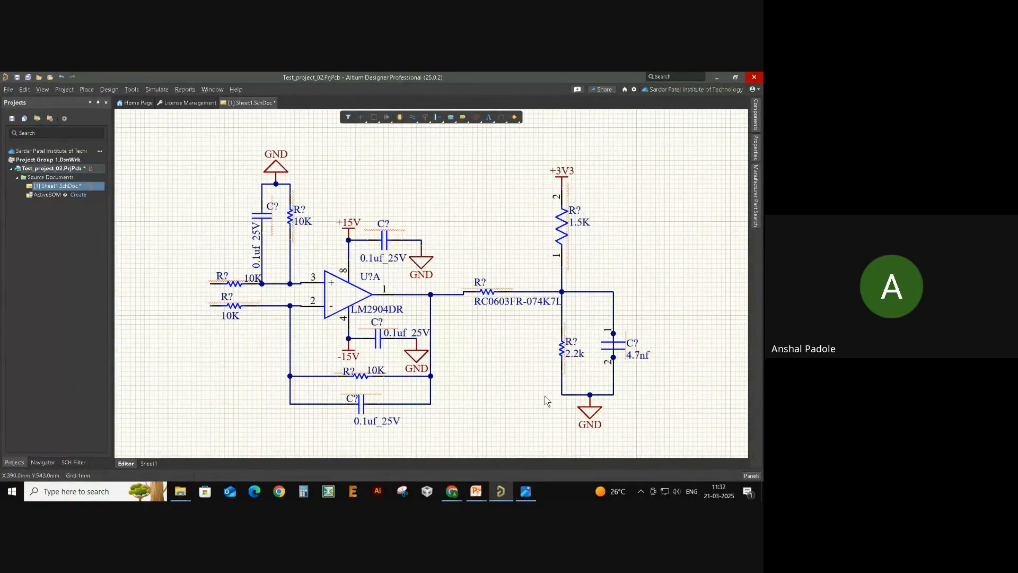
pyautogui.hotkey('alt', 'Tab')
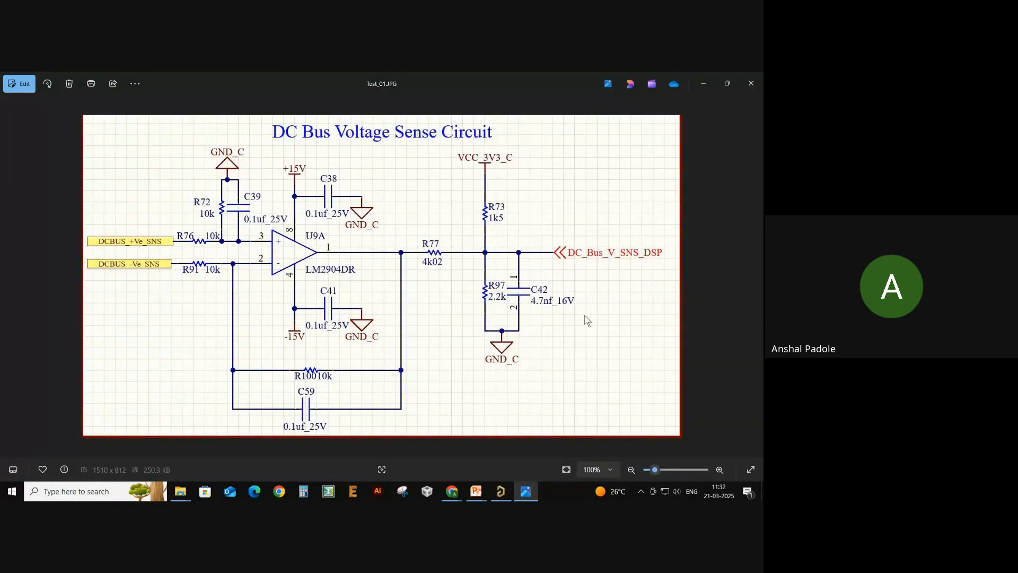
# - Return from the Test_01.JPG reference image to the Altium schematic
pyautogui.hotkey('alt', 'Tab')
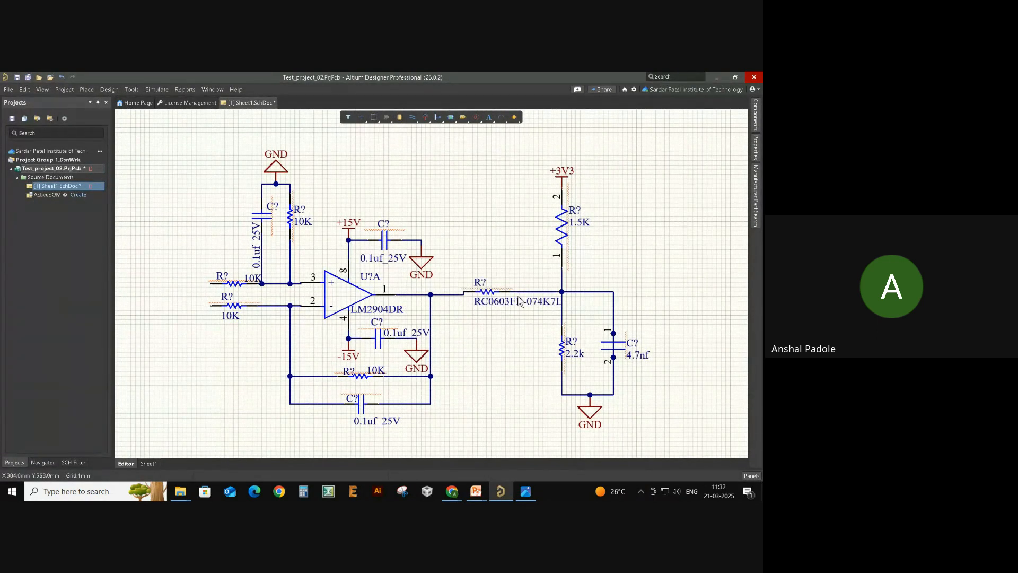
pyautogui.click(510, 302)
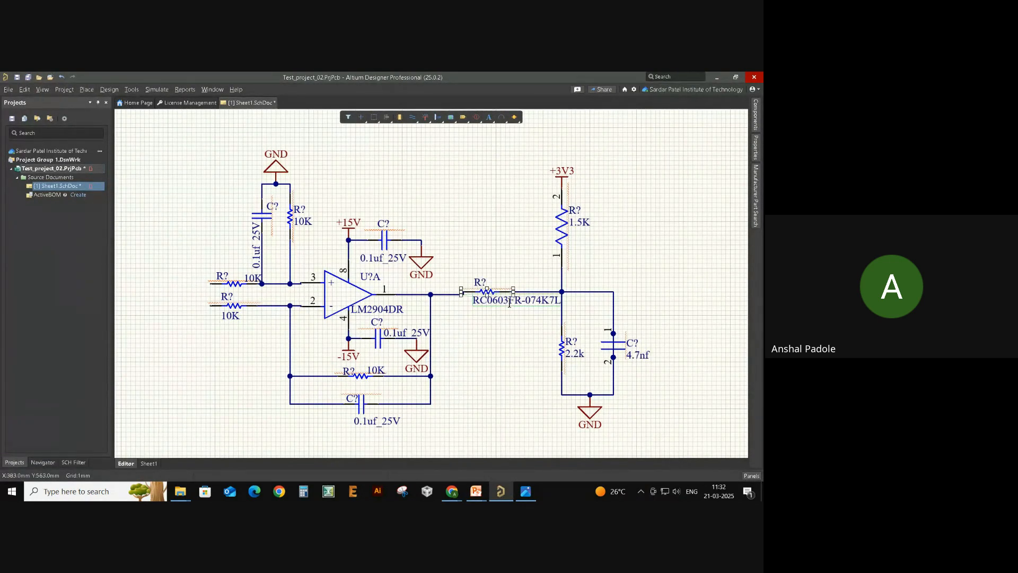
pyautogui.click(498, 340)
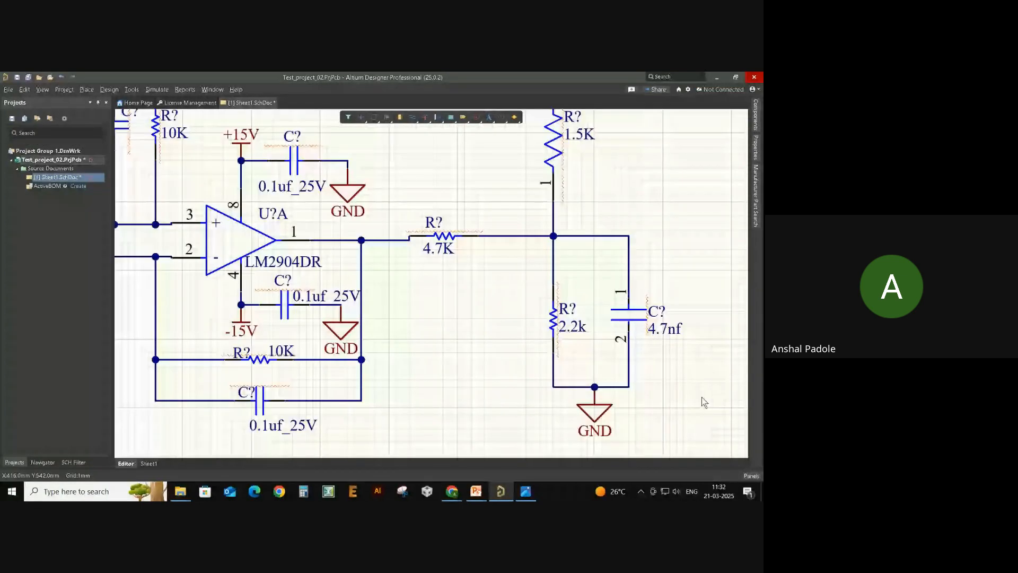
pyautogui.keyDown('ctrl'); pyautogui.scroll(-3, 701, 396); pyautogui.keyUp('ctrl')
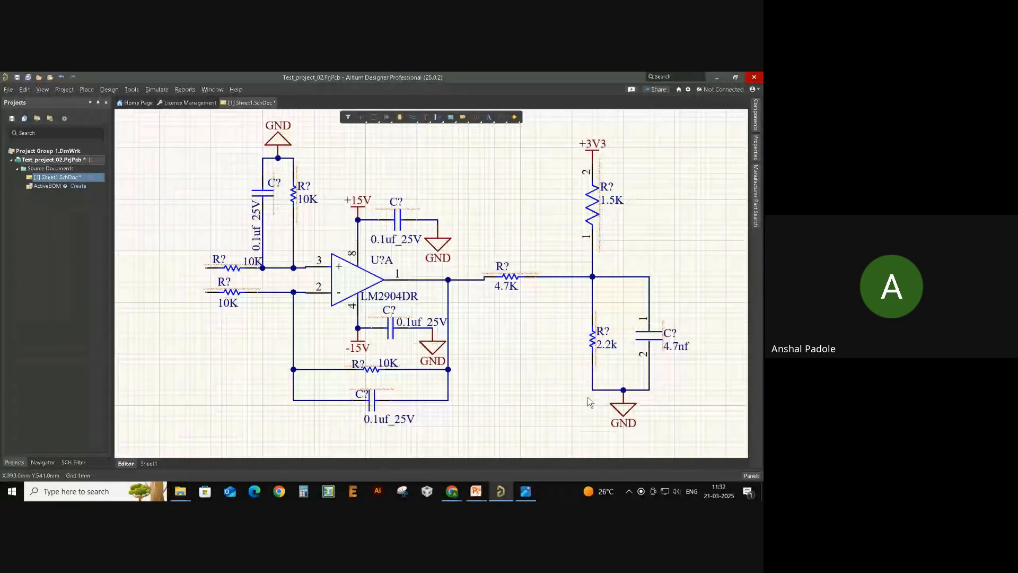
pyautogui.moveTo(530, 360)
pyautogui.mouseDown(button='right')
pyautogui.moveTo(546, 384)
pyautogui.moveTo(538, 361)
pyautogui.mouseUp(button='right')
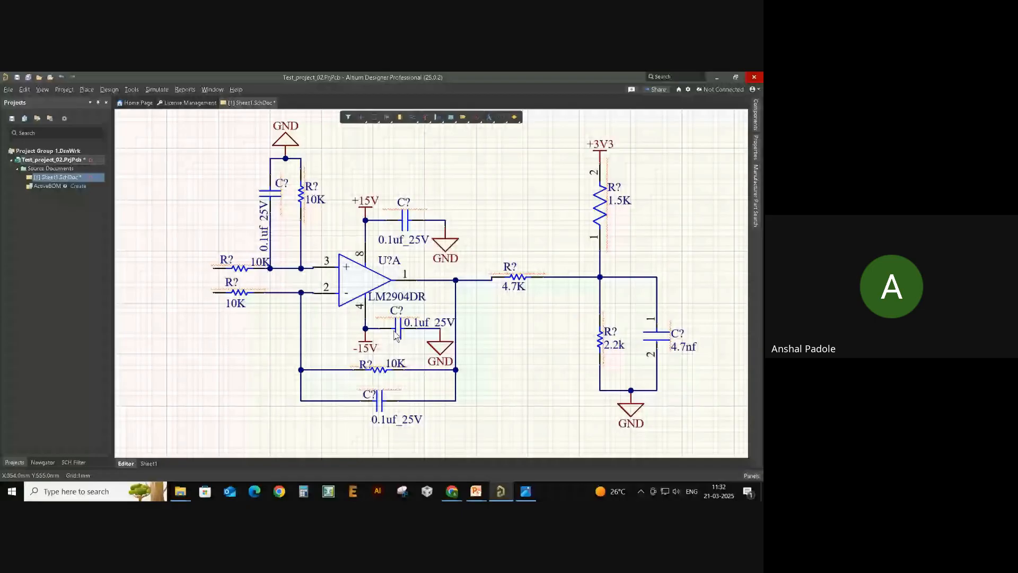
pyautogui.keyDown('ctrl'); pyautogui.scroll(2, 394, 333); pyautogui.keyUp('ctrl')
pyautogui.keyDown('ctrl'); pyautogui.scroll(1, 390, 330); pyautogui.keyUp('ctrl')
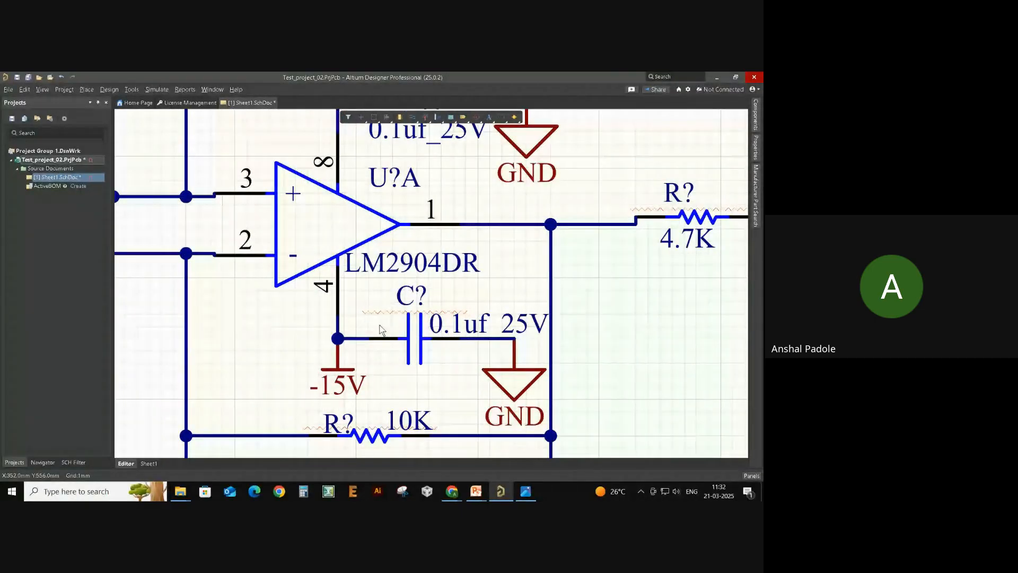
pyautogui.keyDown('ctrl'); pyautogui.scroll(-2, 380, 330); pyautogui.keyUp('ctrl')
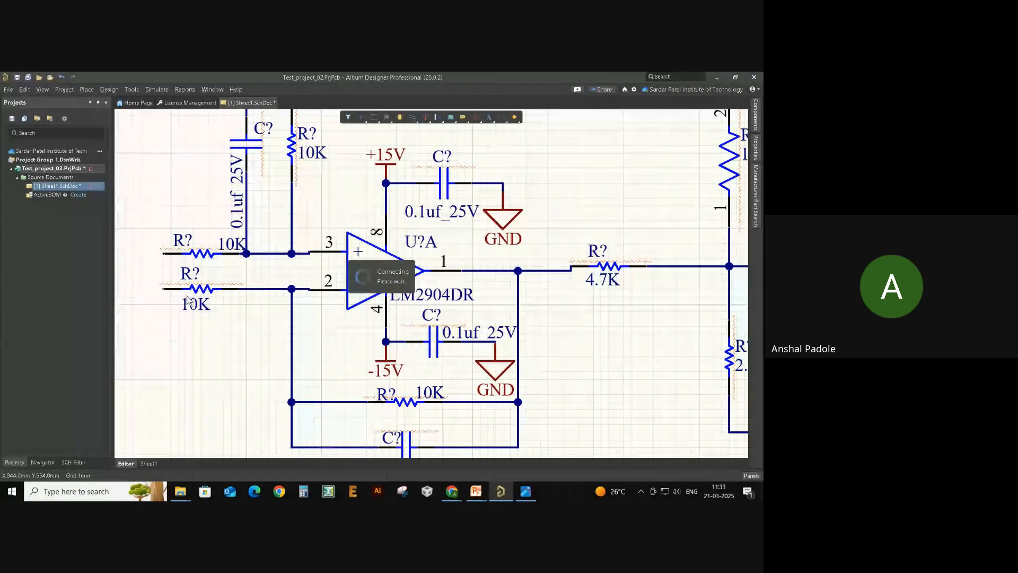
pyautogui.scroll(1, 183, 287)
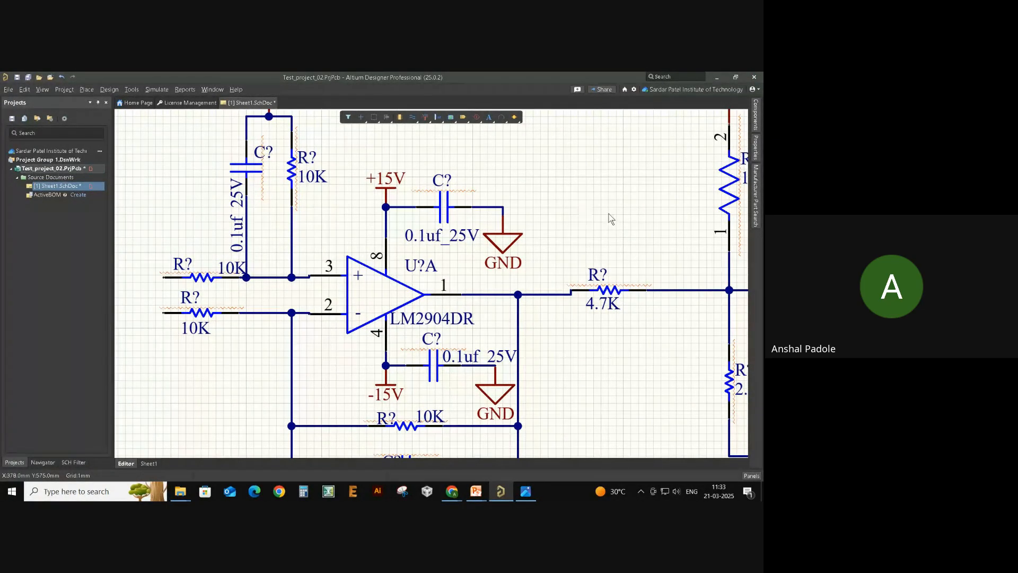
pyautogui.keyDown('ctrl'); pyautogui.scroll(-2, 582, 273); pyautogui.keyUp('ctrl')
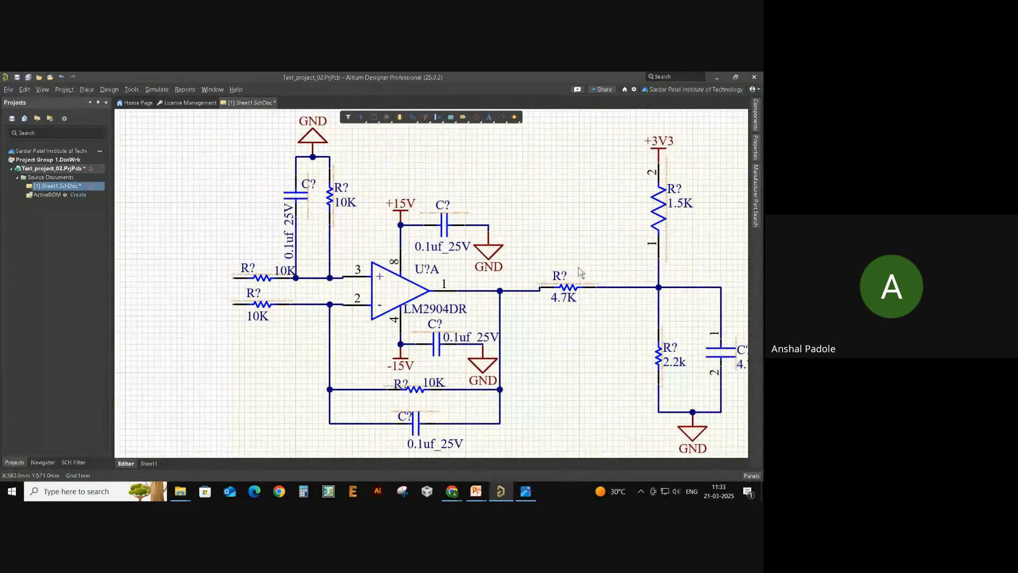
pyautogui.moveTo(543, 325); pyautogui.dragTo(511, 328, button='right')
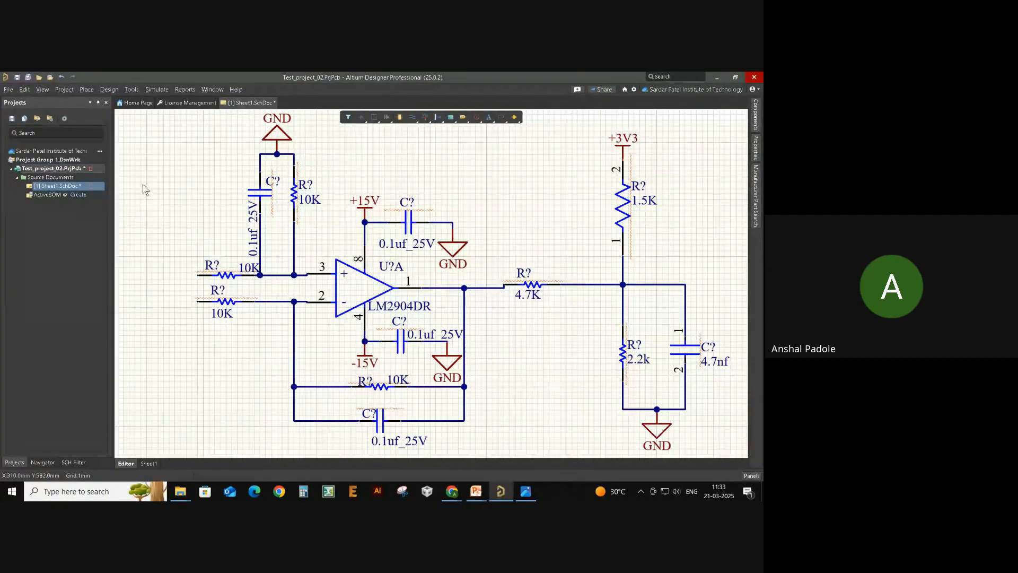
# - Run Validate PCB Project on Test_project_02.PrjPcb and scroll through the resulting messages
pyautogui.rightClick(36, 168)
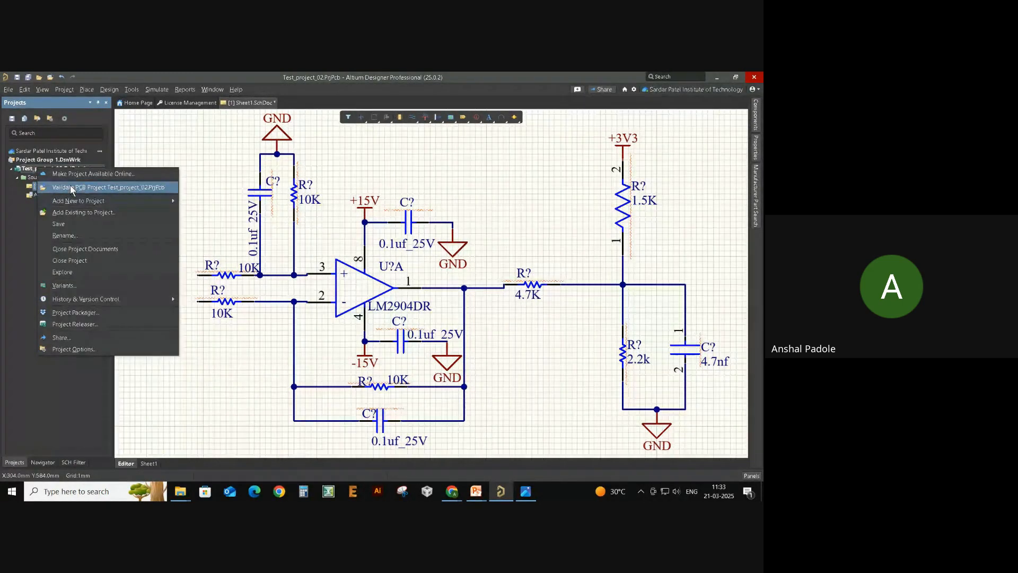
pyautogui.click(152, 186)
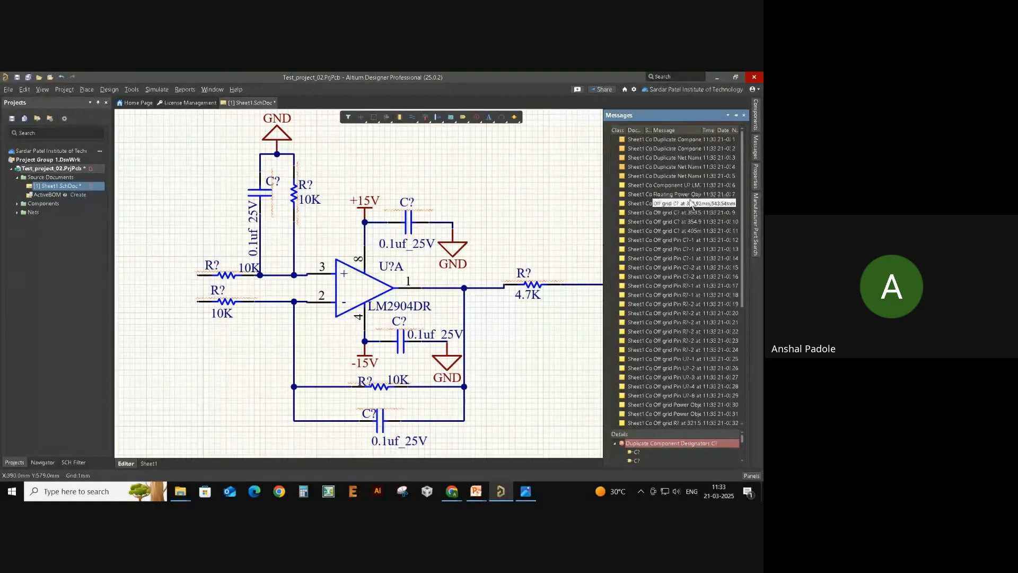
pyautogui.scroll(-7, 676, 191)
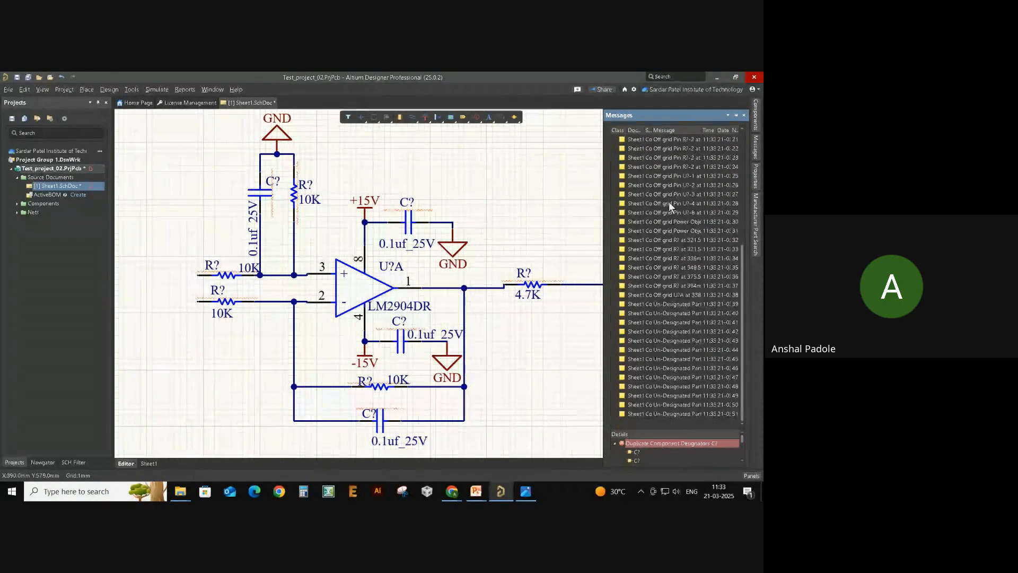
pyautogui.scroll(7, 670, 175)
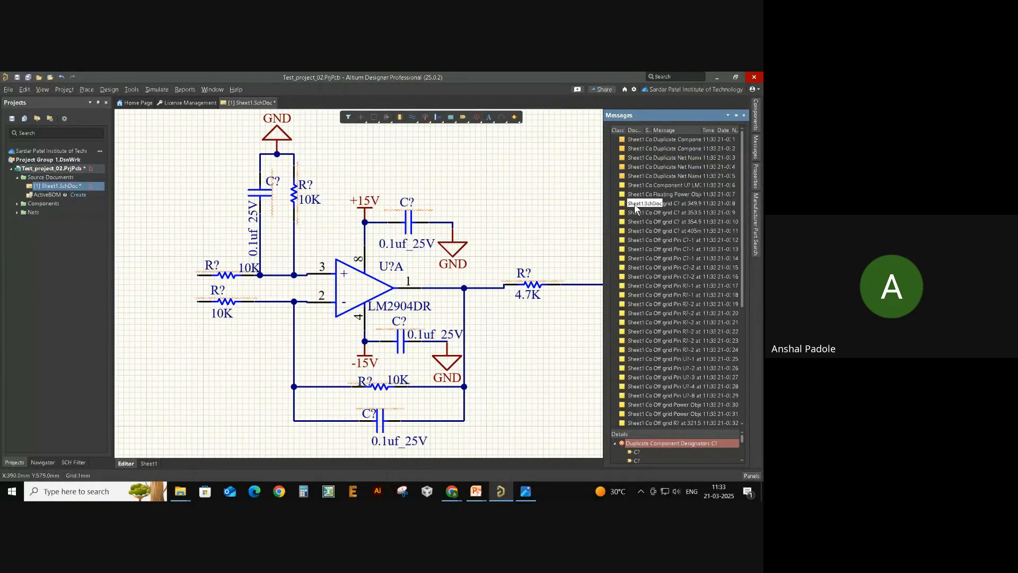
pyautogui.scroll(-2, 646, 244)
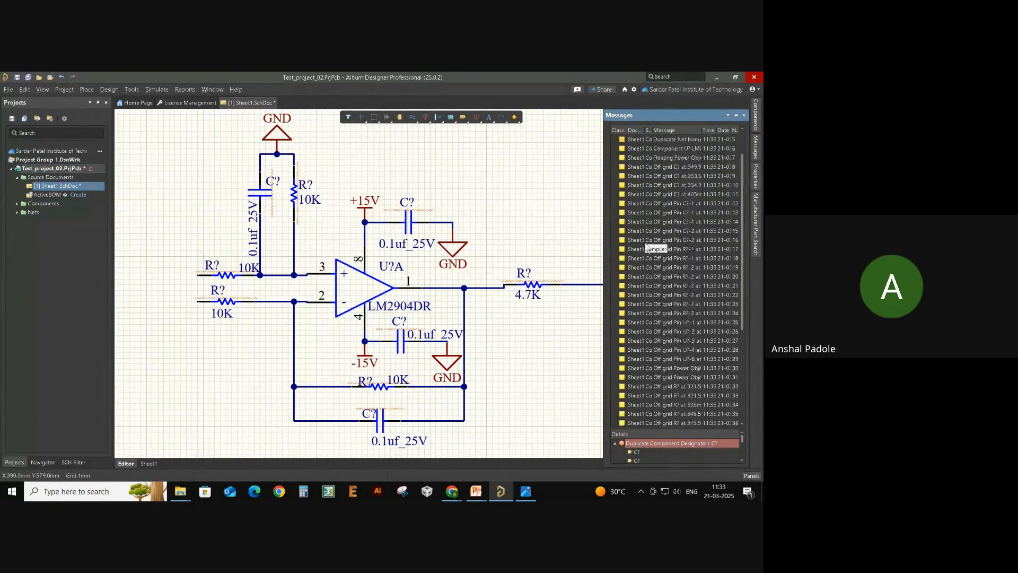
pyautogui.scroll(2, 646, 245)
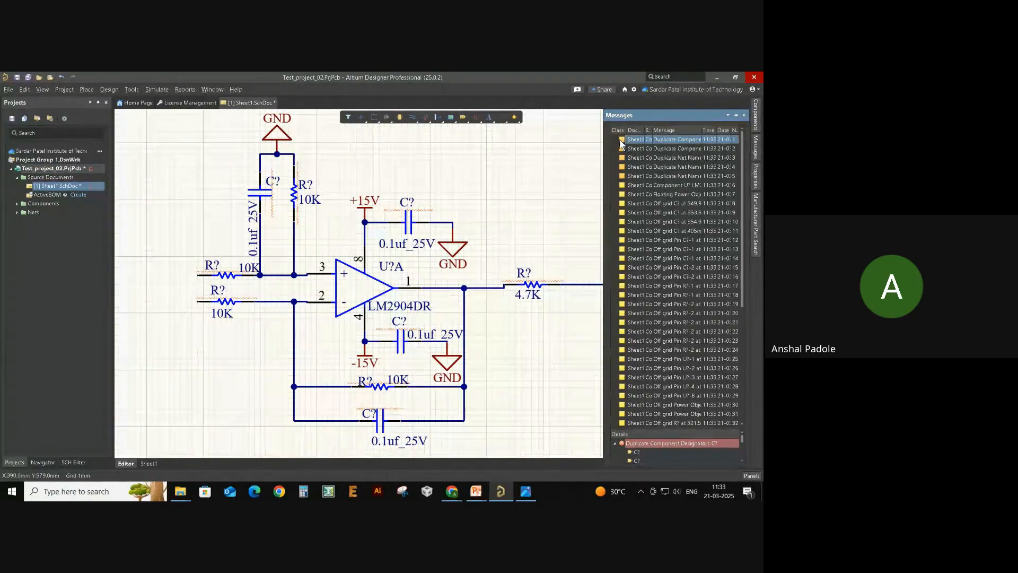
# - Inspect the duplicate net names and duplicate designators messages with an enlarged details list
pyautogui.click(624, 158)
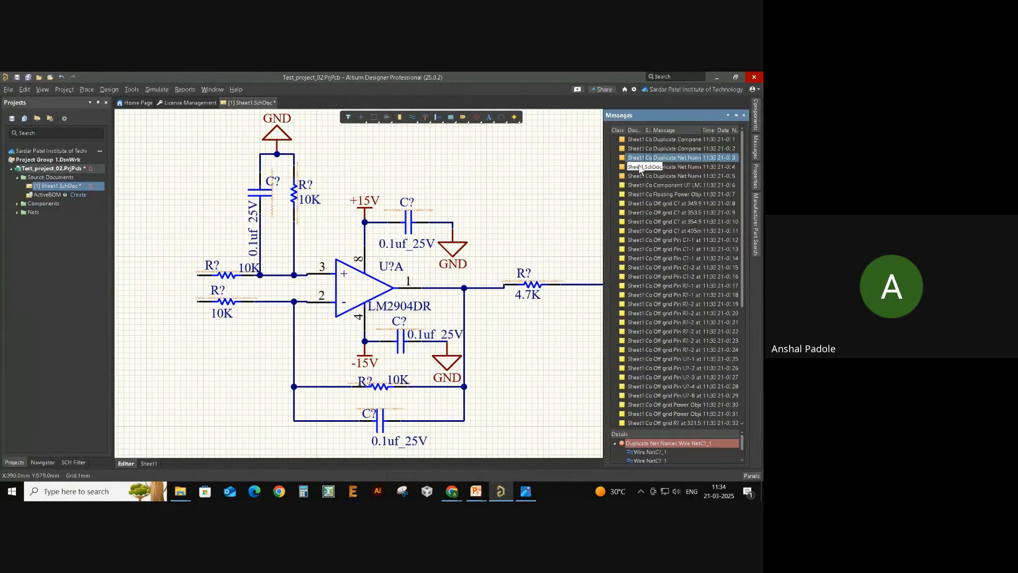
pyautogui.click(653, 139)
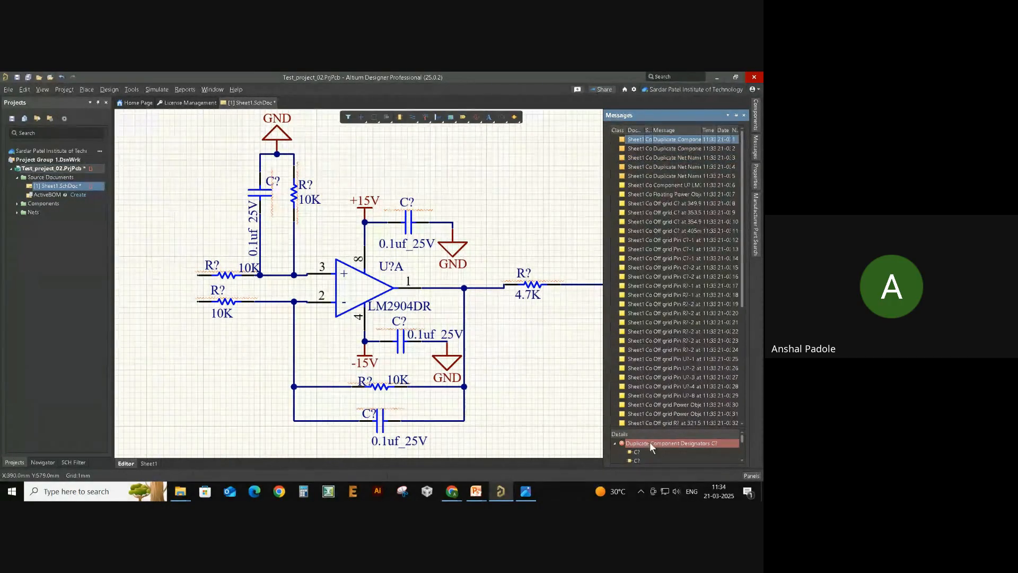
pyautogui.moveTo(657, 429); pyautogui.dragTo(661, 303)
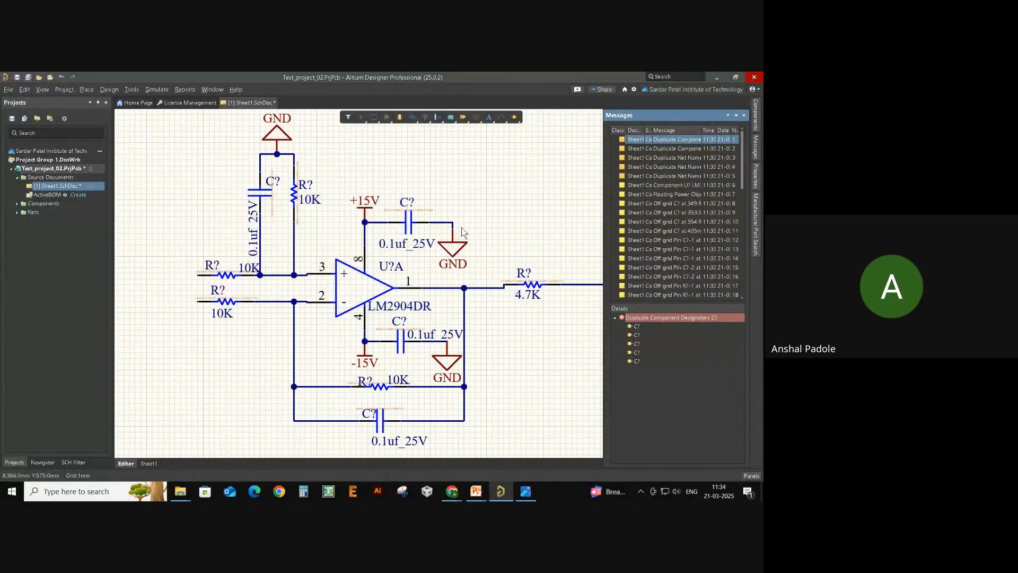
pyautogui.moveTo(459, 206); pyautogui.dragTo(429, 218, button='right')
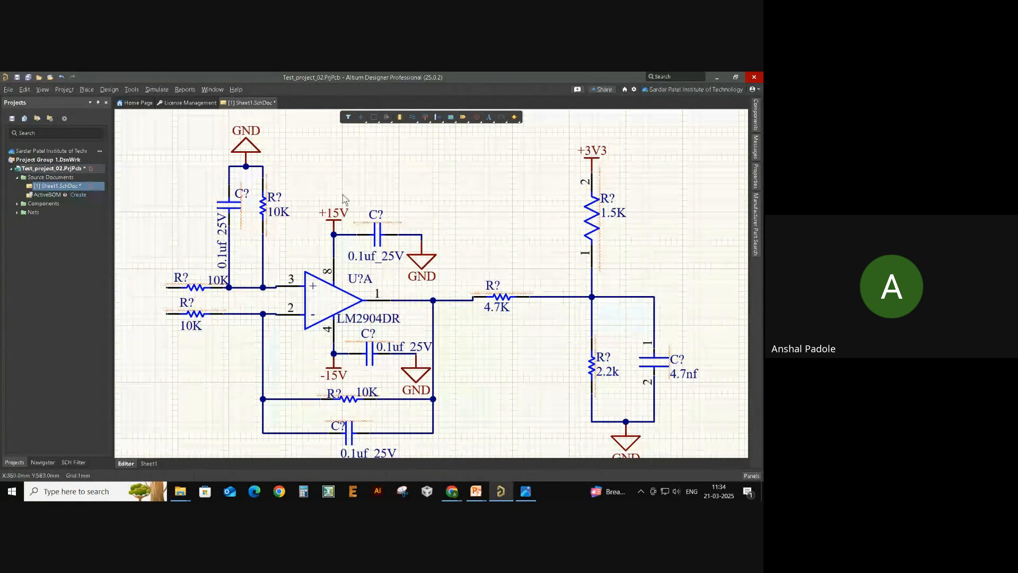
# - Change the top-left 0.1uf_25V capacitor's designator from C? to C1
pyautogui.doubleClick(241, 194)
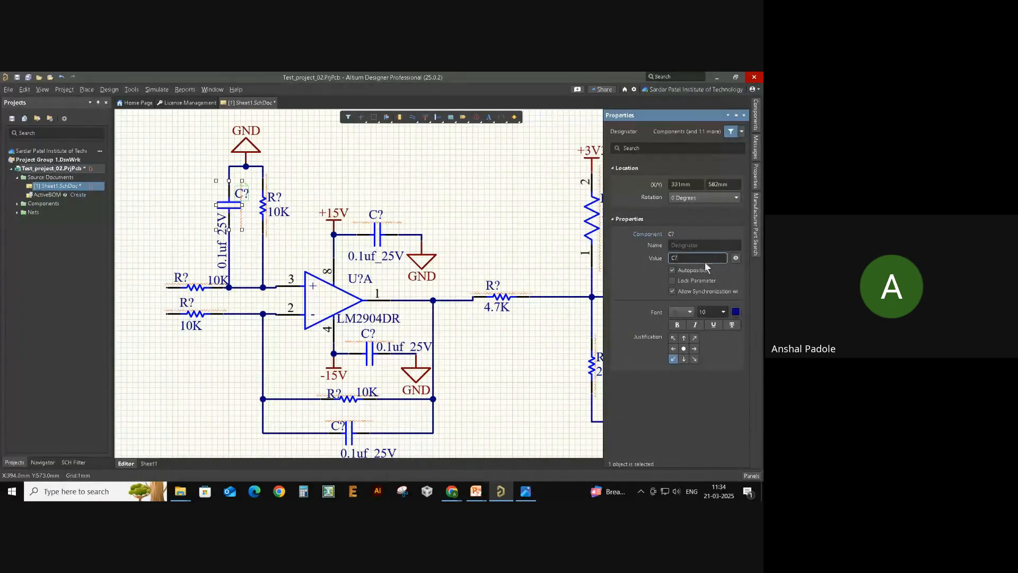
pyautogui.write('1')
pyautogui.press('Return')
pyautogui.click(538, 210)
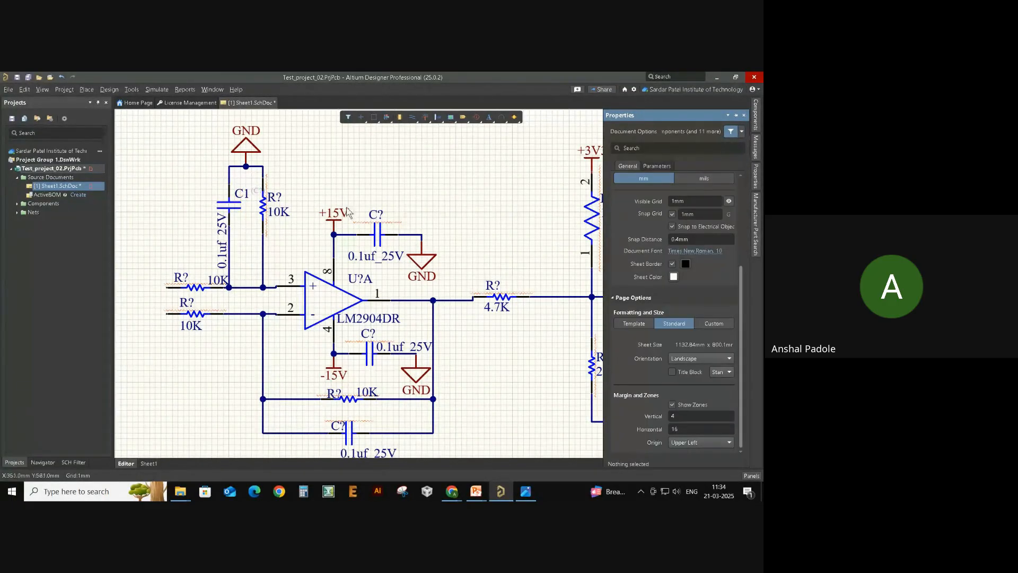
# - Change the 10K resistor's designator from R? to R1
pyautogui.click(282, 213)
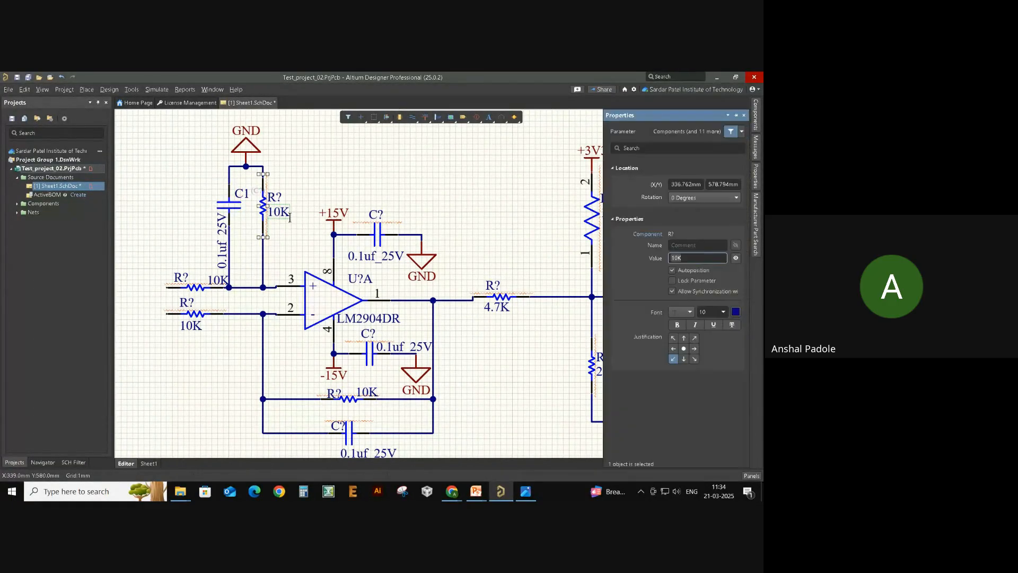
pyautogui.click(322, 183)
pyautogui.click(274, 197)
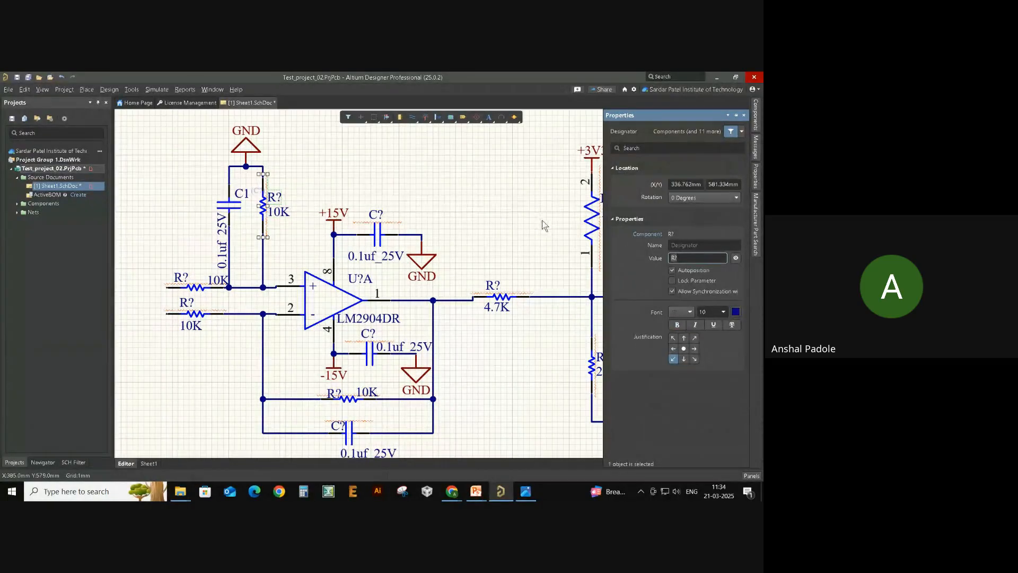
pyautogui.press('BackSpace')
pyautogui.write('1')
pyautogui.press('Return')
pyautogui.click(467, 192)
pyautogui.moveTo(495, 205); pyautogui.dragTo(514, 193, button='right')
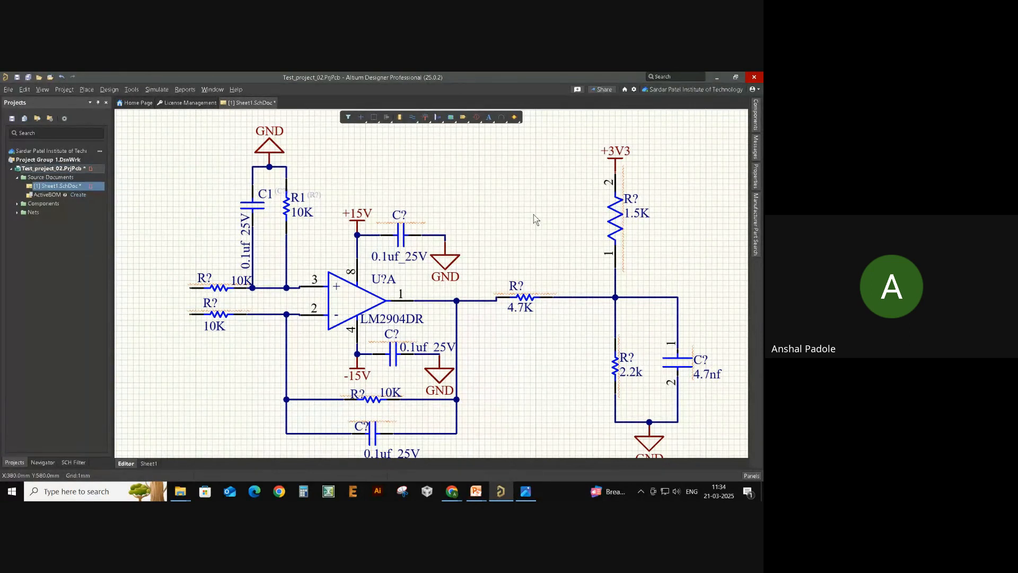
pyautogui.moveTo(535, 218); pyautogui.dragTo(538, 206, button='right')
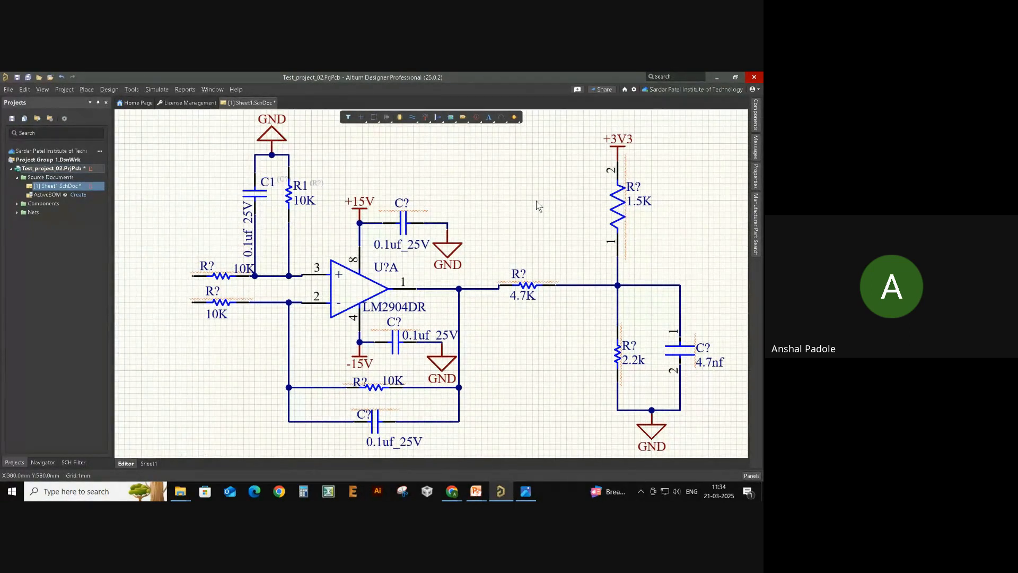
# - Open the Annotate Schematics dialog from the Tools menu's annotation submenu
pyautogui.rightClick(492, 208)
pyautogui.click(434, 185)
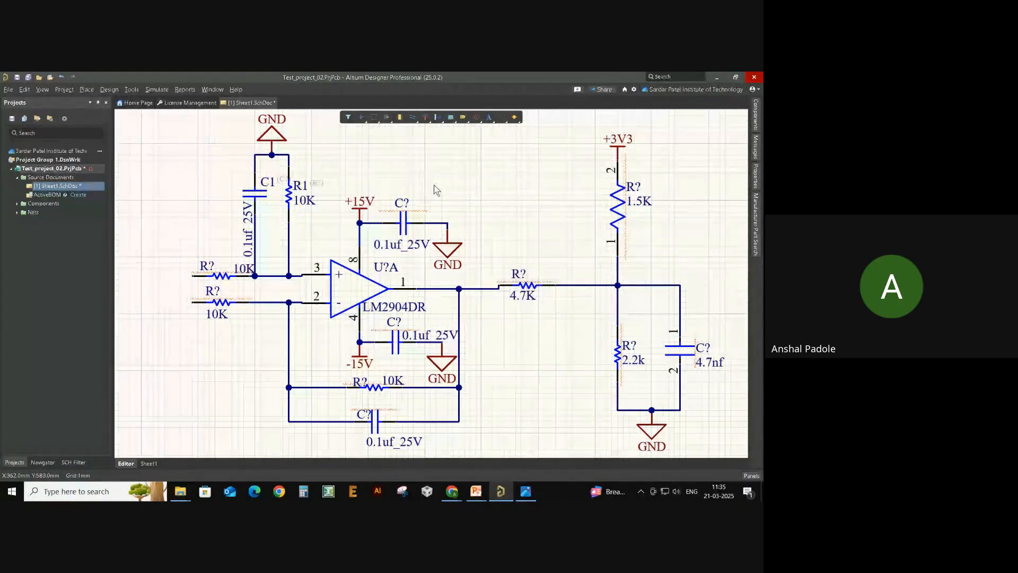
pyautogui.click(132, 90)
pyautogui.click(130, 91)
pyautogui.click(130, 90)
pyautogui.moveTo(162, 185)
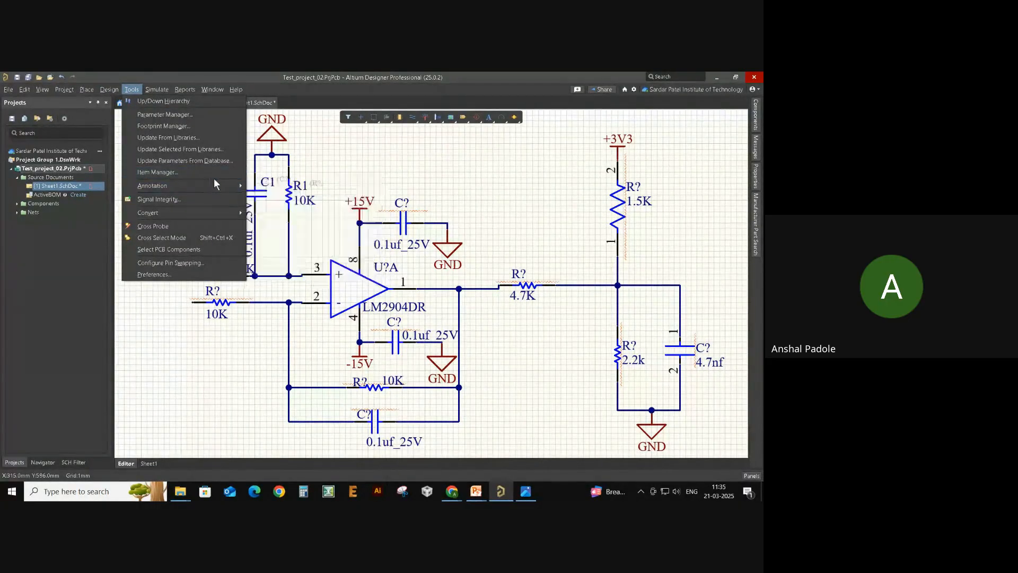
pyautogui.moveTo(232, 186)
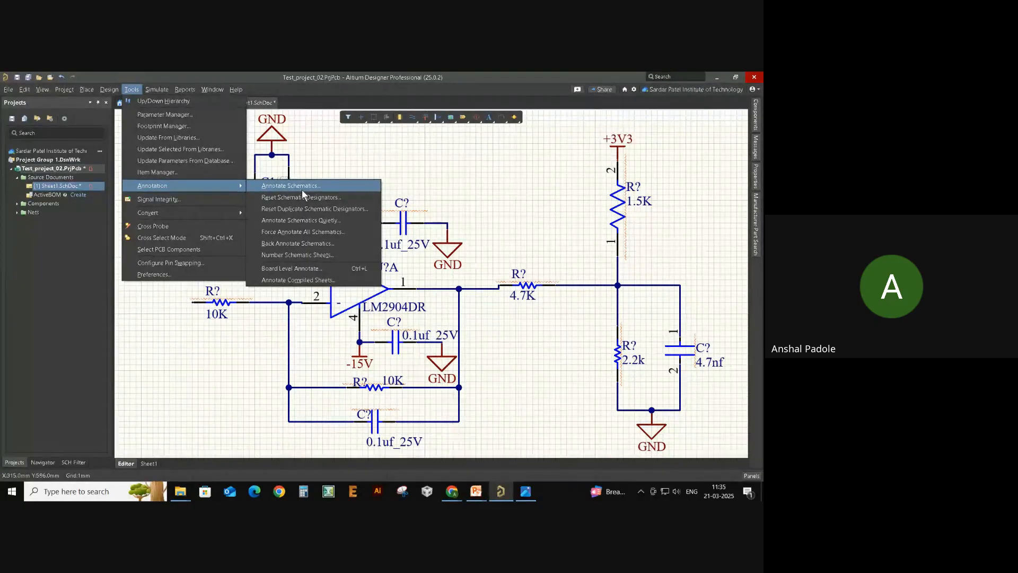
pyautogui.click(301, 189)
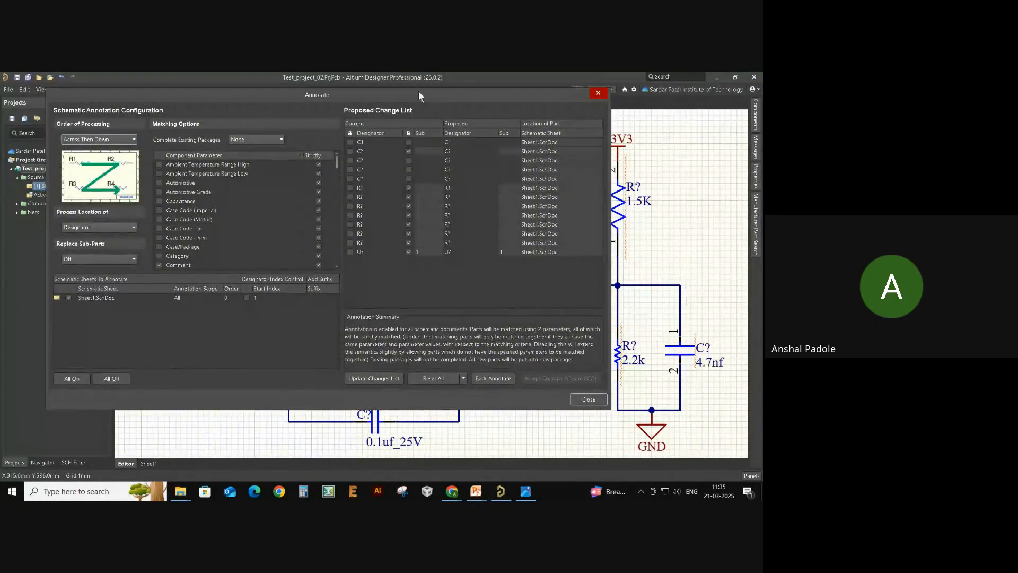
pyautogui.moveTo(348, 91); pyautogui.dragTo(420, 104)
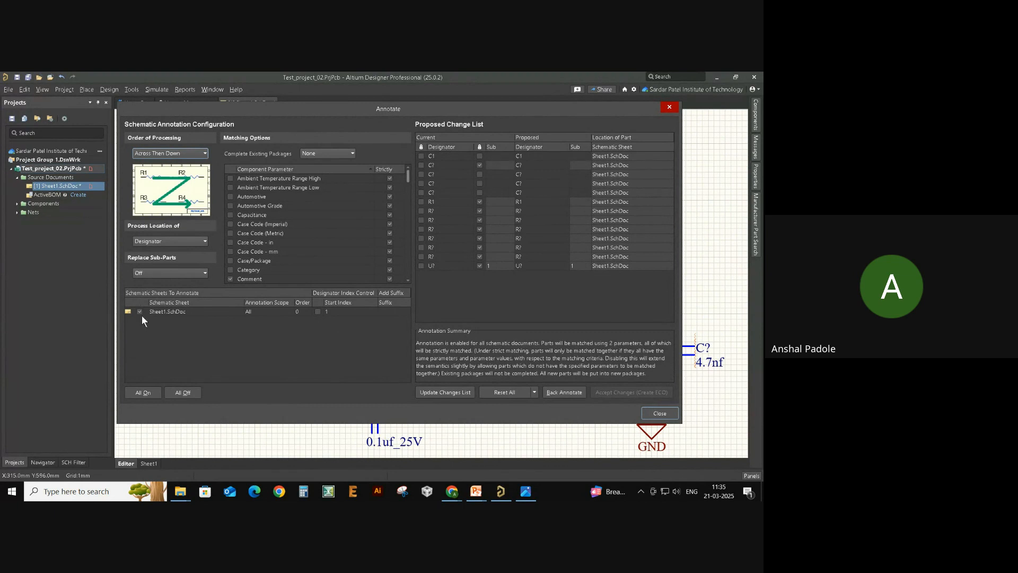
# - Sort and review the capacitor and resistor entries, then update the proposed changes list
pyautogui.click(452, 148)
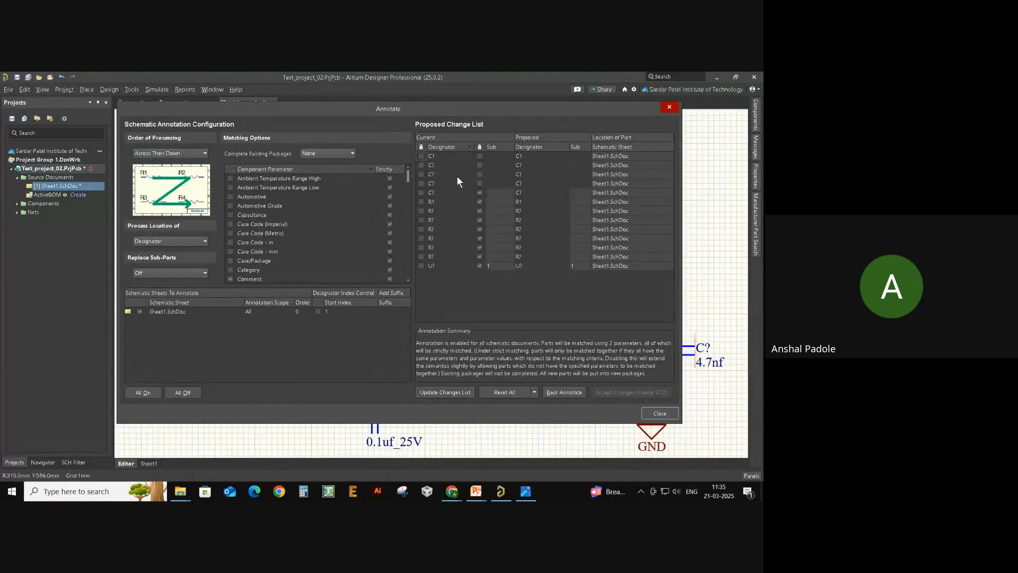
pyautogui.click(460, 221)
pyautogui.click(442, 156)
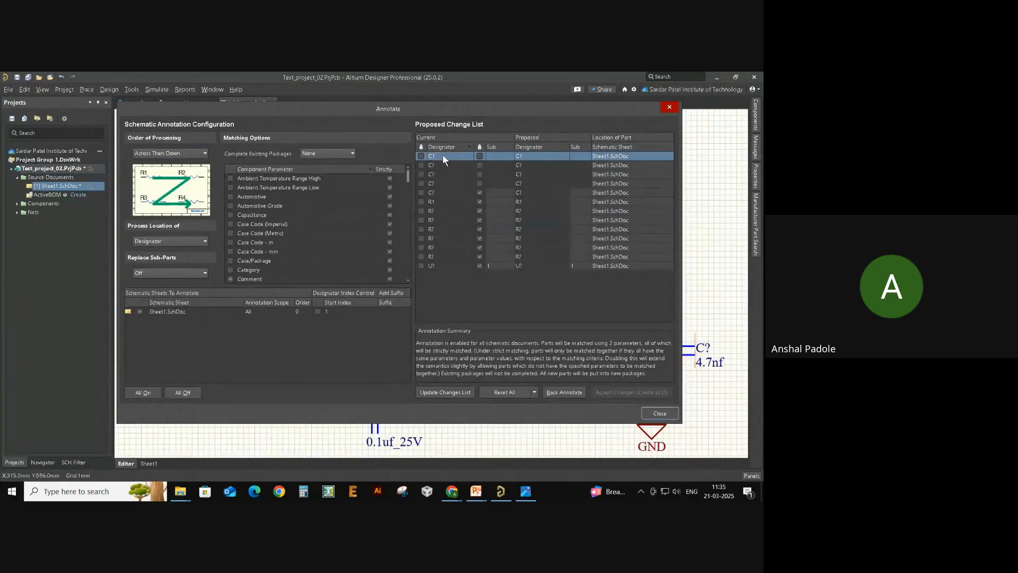
pyautogui.click(449, 165)
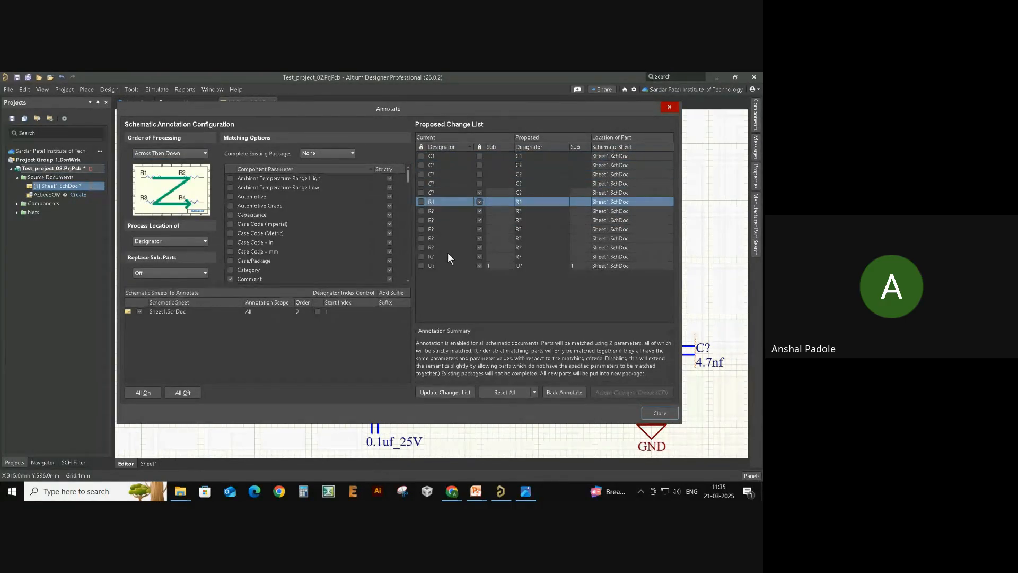
pyautogui.click(518, 232)
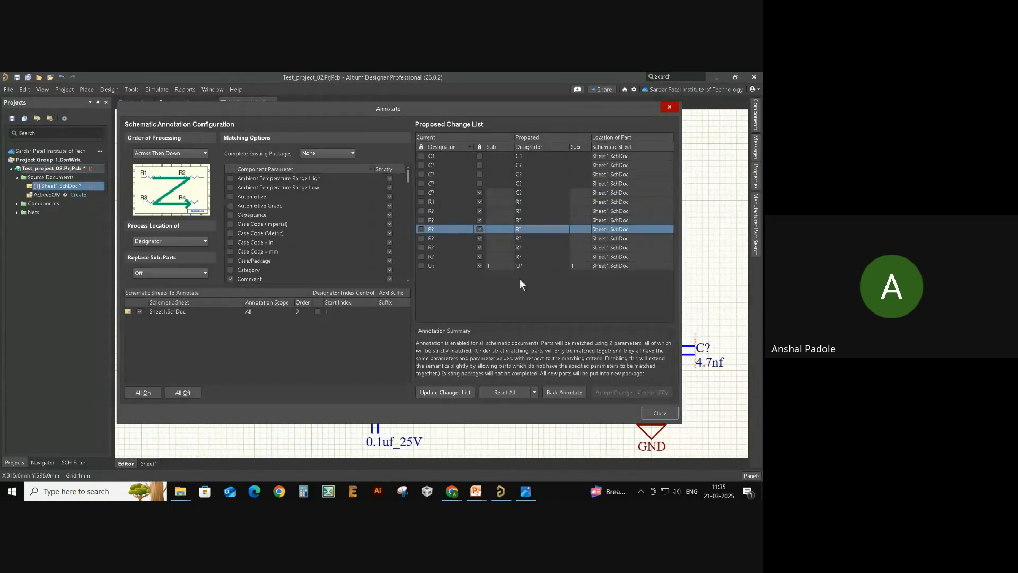
pyautogui.click(443, 392)
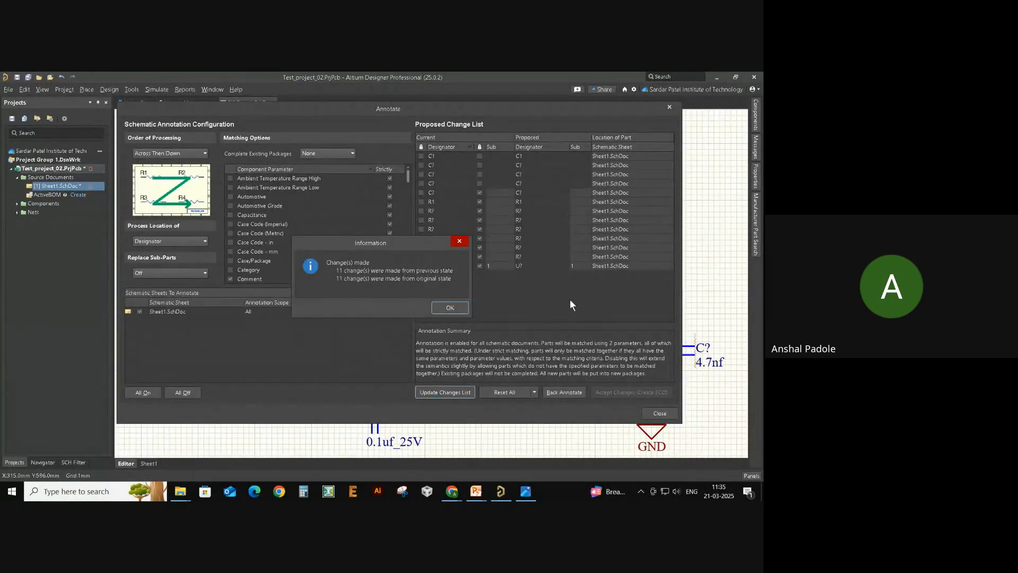
# - Create an ECO from the proposed designators, validate and execute the 11 changes, then close it
pyautogui.click(450, 308)
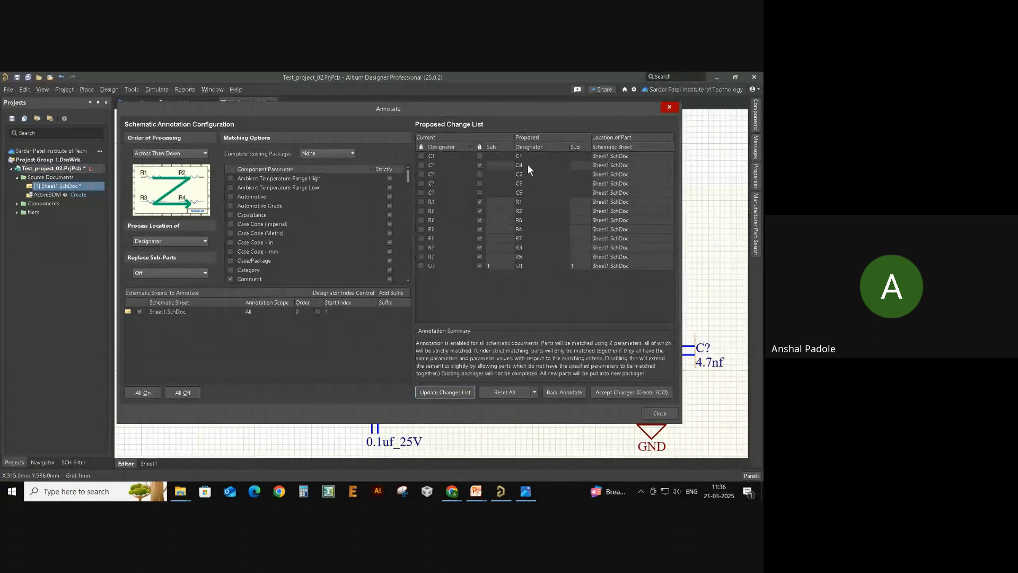
pyautogui.click(617, 391)
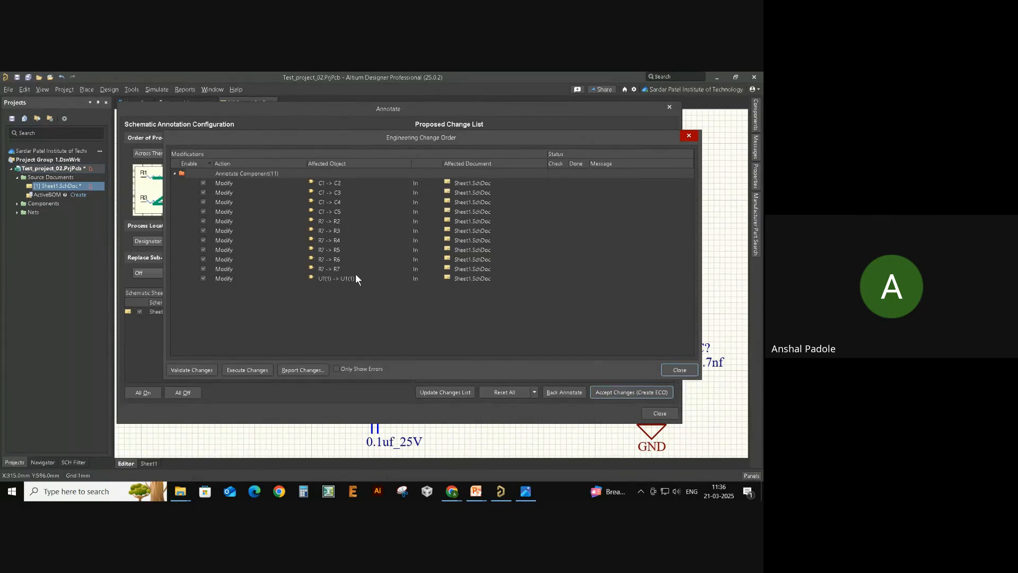
pyautogui.click(199, 369)
pyautogui.click(261, 369)
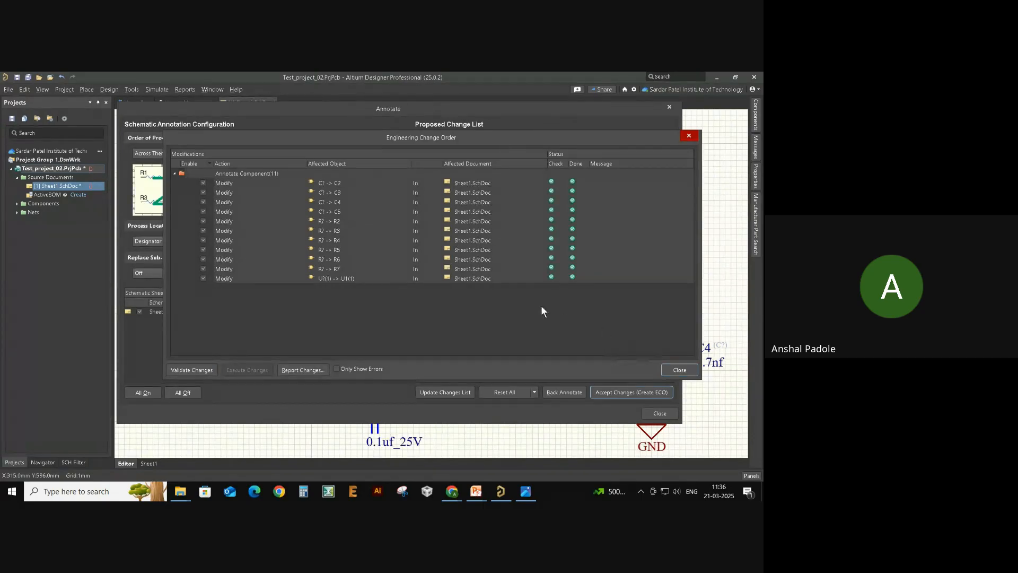
pyautogui.click(680, 369)
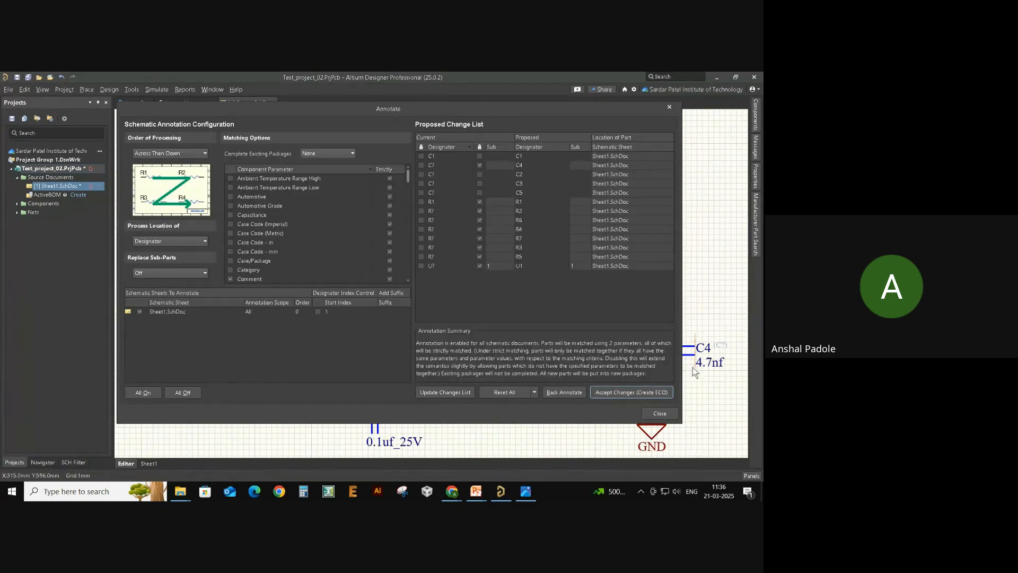
# - Close the Annotate dialog and zoom in and out over the annotated LM2904 circuit
pyautogui.click(659, 413)
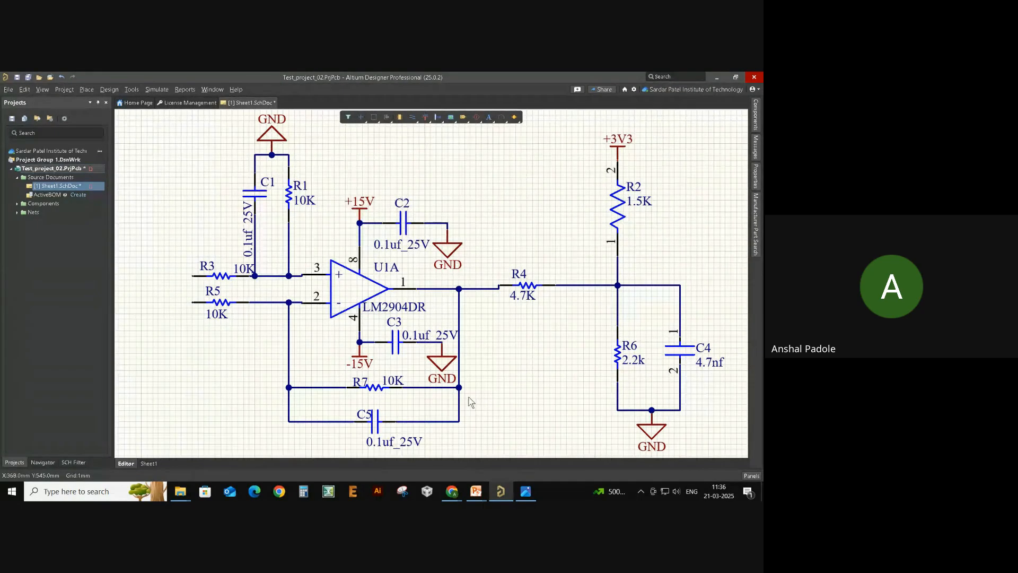
pyautogui.keyDown('ctrl'); pyautogui.scroll(6, 262, 209); pyautogui.keyUp('ctrl')
pyautogui.keyDown('ctrl'); pyautogui.scroll(-5, 272, 209); pyautogui.keyUp('ctrl')
pyautogui.keyDown('ctrl'); pyautogui.scroll(12, 203, 322); pyautogui.keyUp('ctrl')
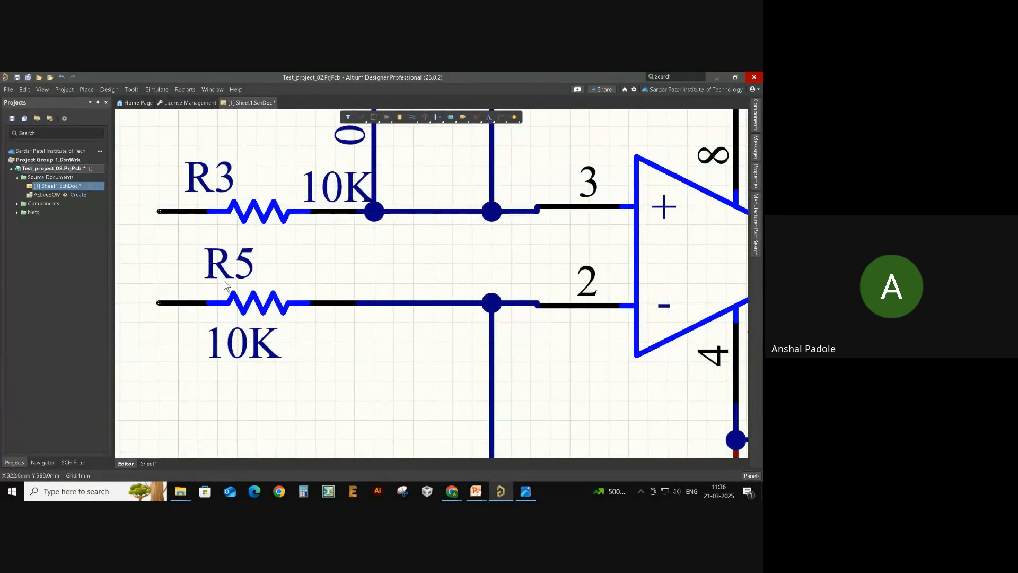
pyautogui.keyDown('ctrl'); pyautogui.scroll(-8, 226, 287); pyautogui.keyUp('ctrl')
pyautogui.keyDown('ctrl'); pyautogui.scroll(6, 387, 371); pyautogui.keyUp('ctrl')
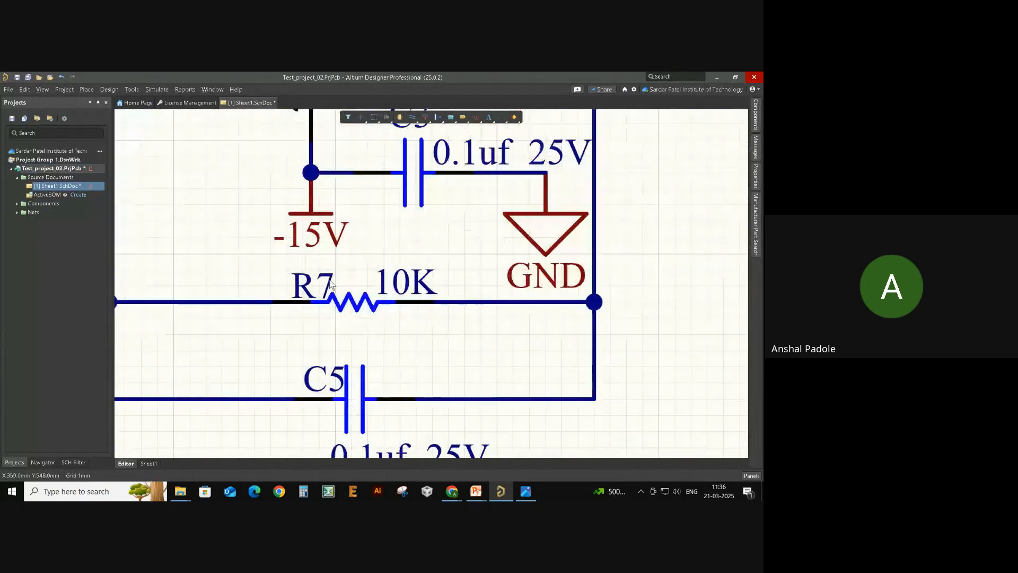
pyautogui.keyDown('ctrl'); pyautogui.scroll(-6, 330, 285); pyautogui.keyUp('ctrl')
pyautogui.keyDown('ctrl'); pyautogui.scroll(5, 357, 241); pyautogui.keyUp('ctrl')
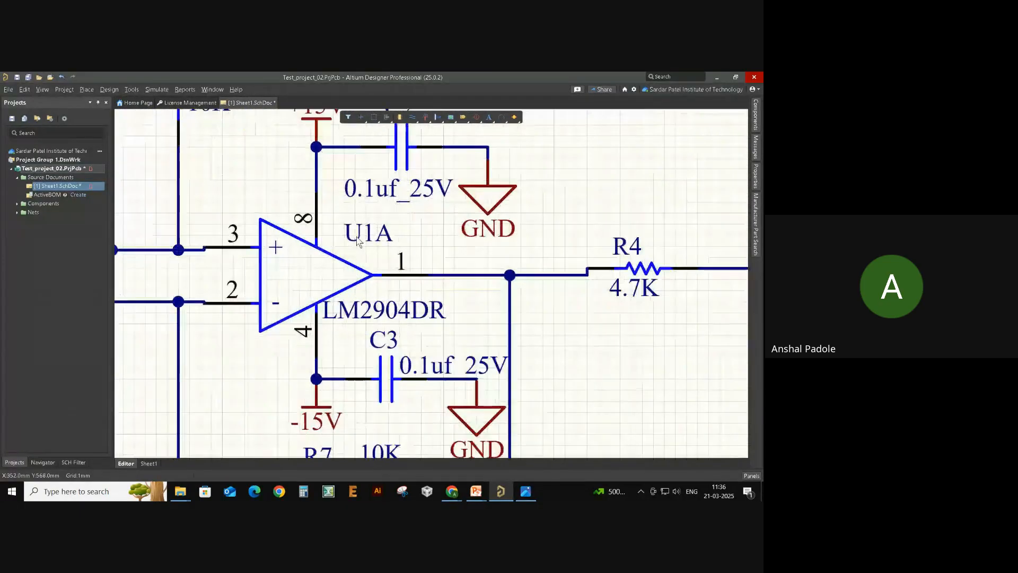
pyautogui.keyDown('ctrl'); pyautogui.scroll(2, 358, 241); pyautogui.keyUp('ctrl')
pyautogui.keyDown('ctrl'); pyautogui.scroll(-4, 355, 244); pyautogui.keyUp('ctrl')
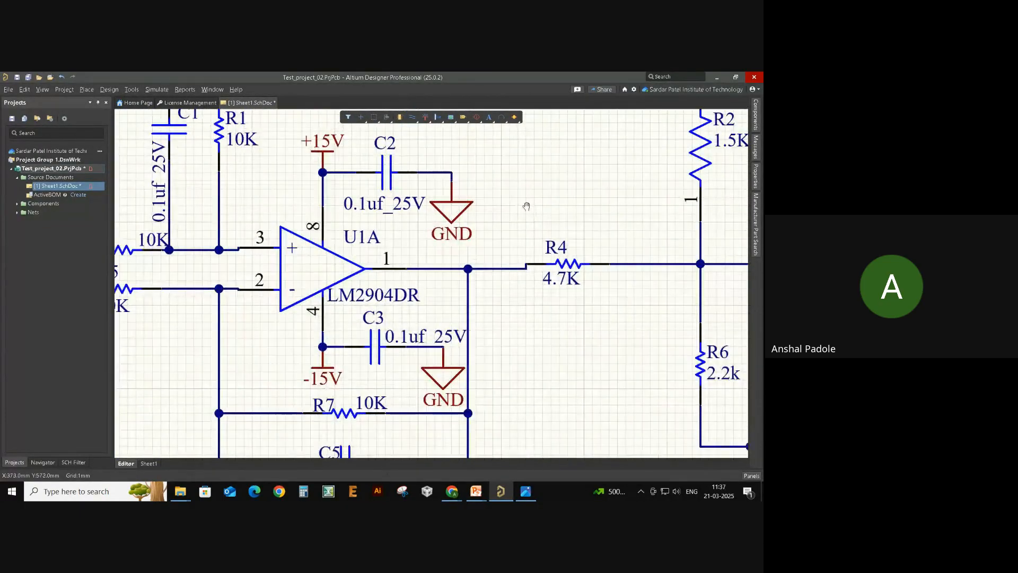
pyautogui.keyDown('ctrl'); pyautogui.scroll(-4, 527, 206); pyautogui.keyUp('ctrl')
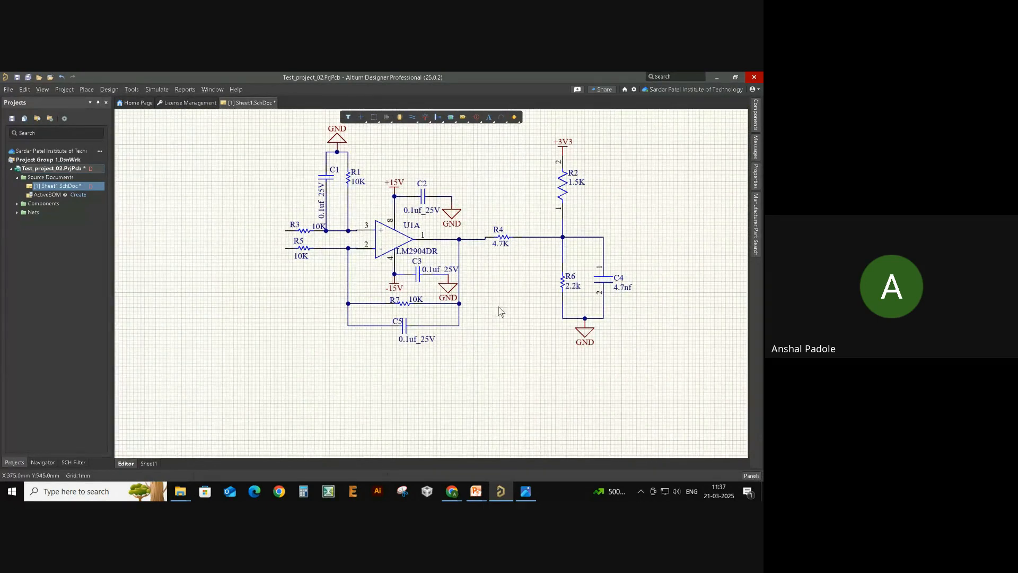
pyautogui.keyDown('ctrl'); pyautogui.scroll(-1, 501, 310); pyautogui.keyUp('ctrl')
pyautogui.keyDown('ctrl'); pyautogui.scroll(4, 483, 314); pyautogui.keyUp('ctrl')
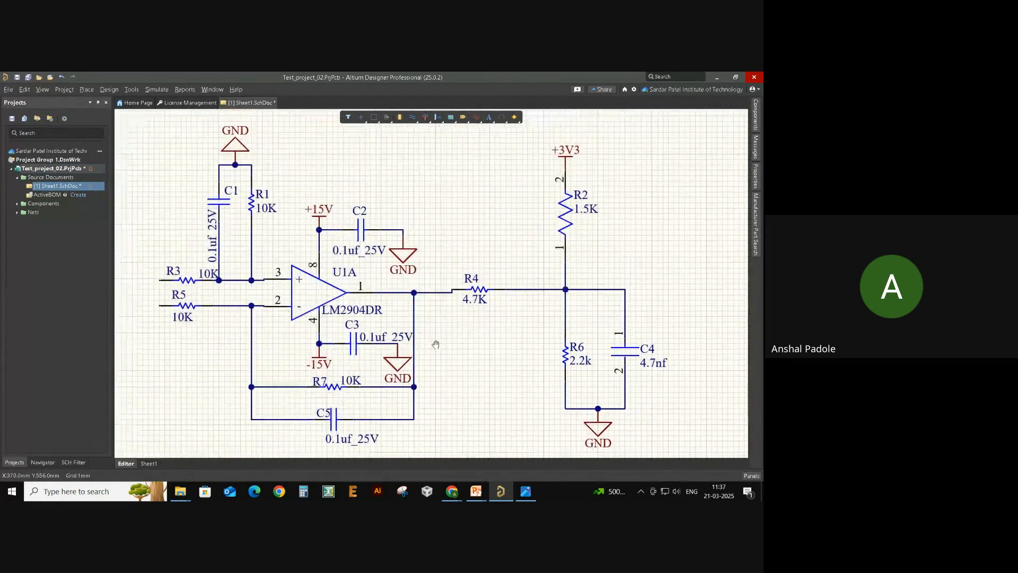
# - Pan the sheet, check R3, R5 and the C4 wire, and nudge U1A one grid step right
pyautogui.moveTo(435, 345); pyautogui.dragTo(447, 343, button='right')
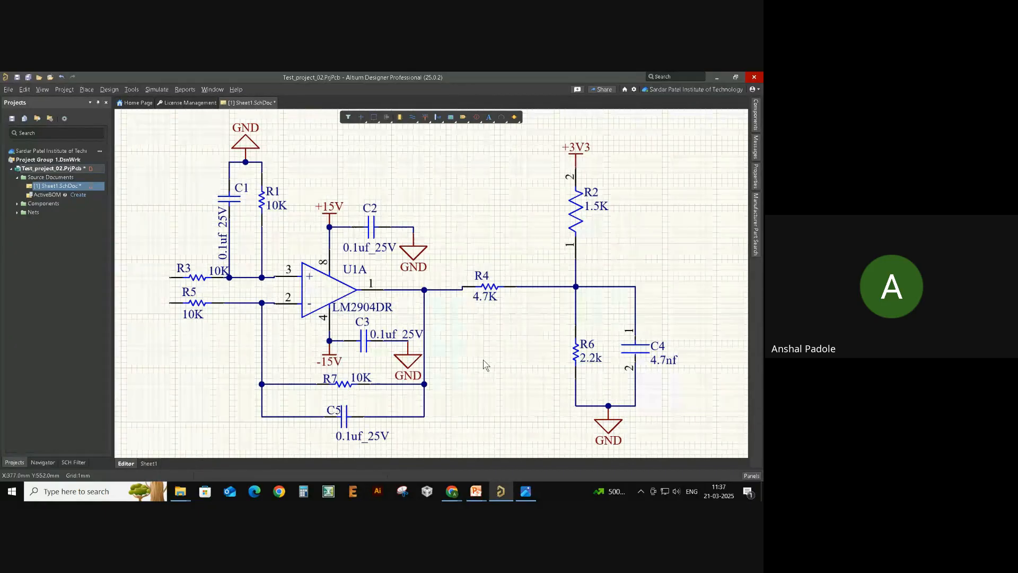
pyautogui.moveTo(483, 360); pyautogui.dragTo(483, 356, button='right')
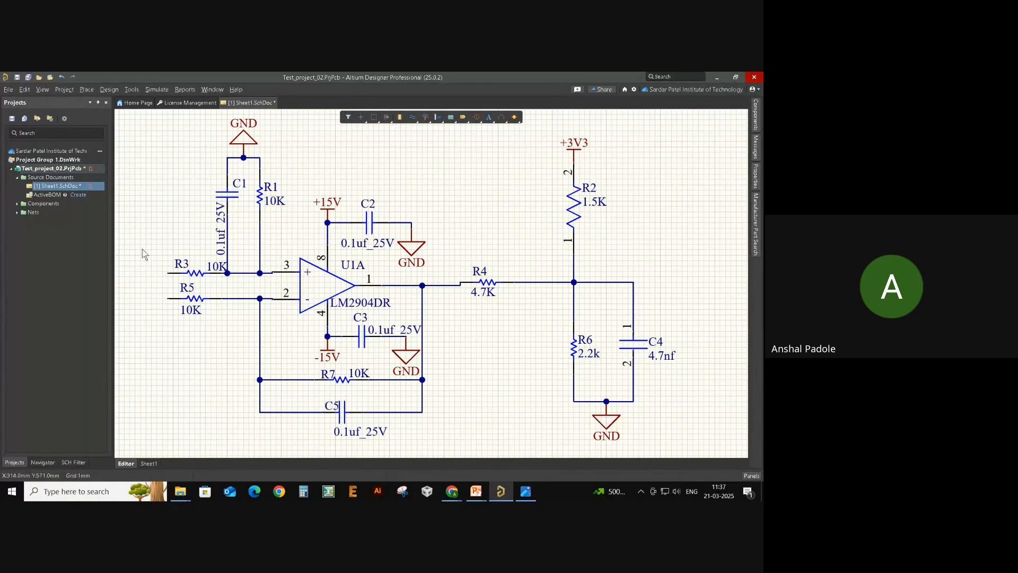
pyautogui.moveTo(132, 240); pyautogui.dragTo(227, 364)
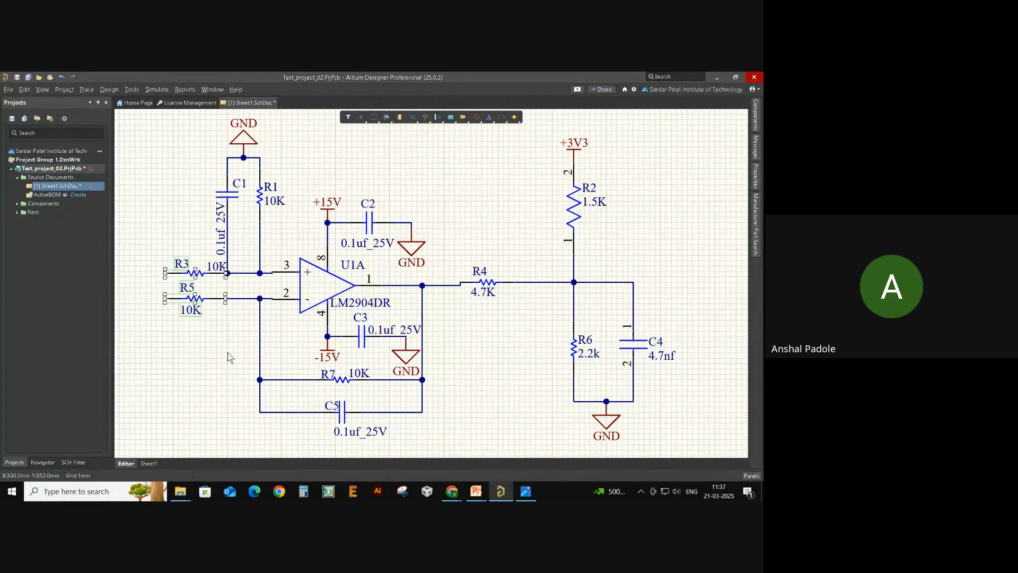
pyautogui.click(227, 327)
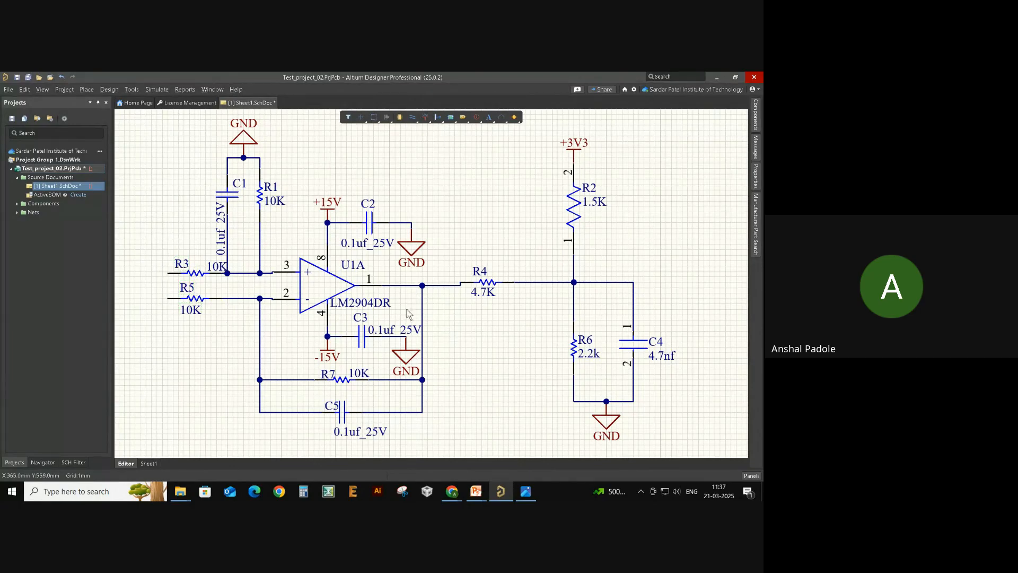
pyautogui.moveTo(334, 250); pyautogui.dragTo(337, 250)
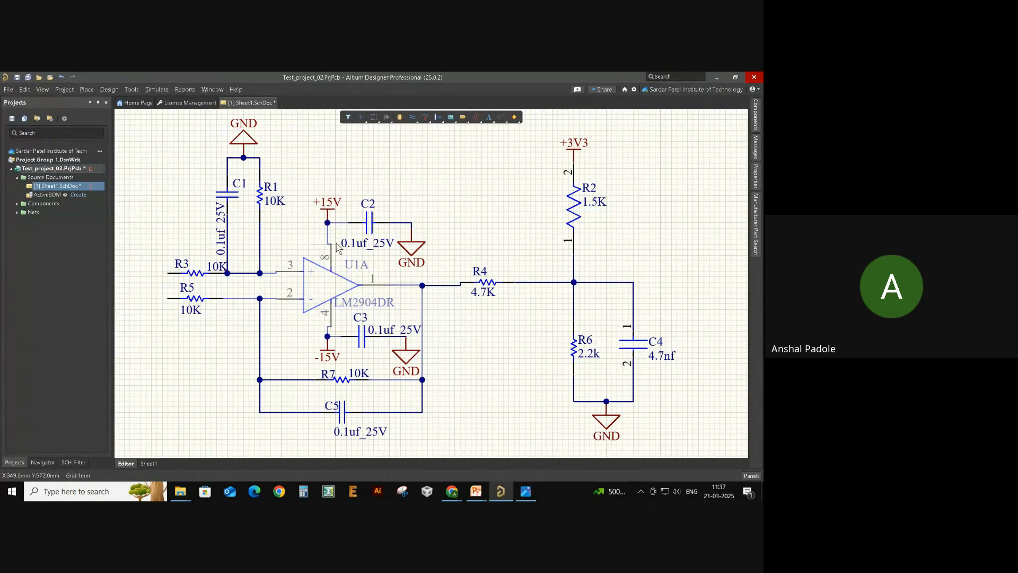
pyautogui.moveTo(662, 260); pyautogui.dragTo(593, 299)
pyautogui.click(600, 302)
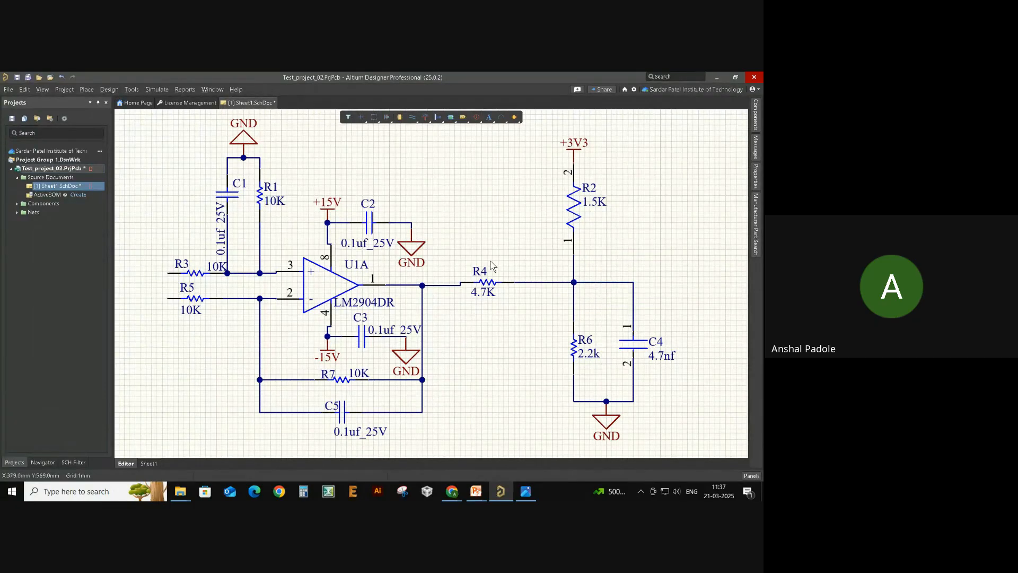
pyautogui.keyDown('ctrl'); pyautogui.scroll(-1, 490, 261); pyautogui.keyUp('ctrl')
pyautogui.moveTo(525, 308); pyautogui.dragTo(496, 314, button='right')
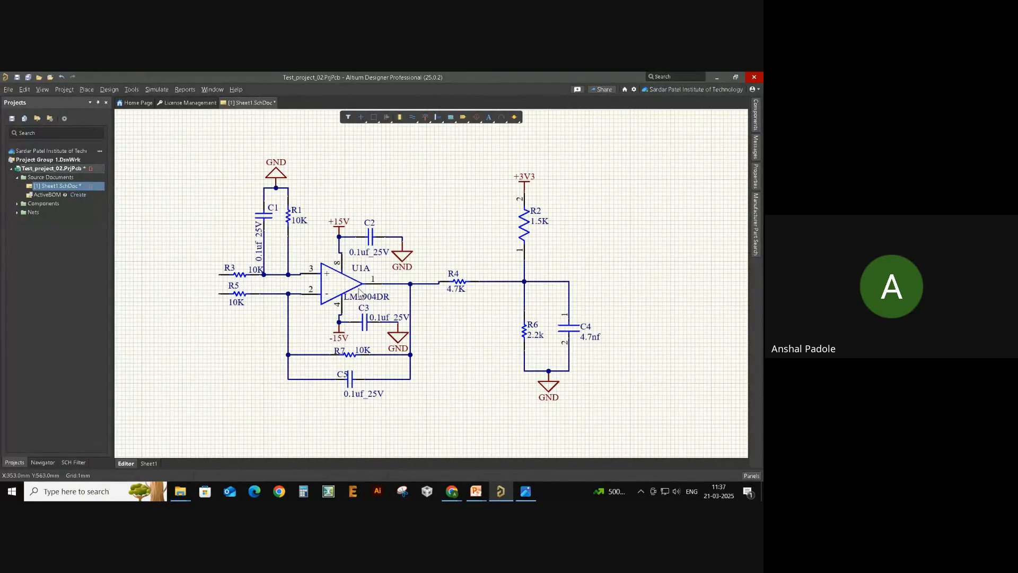
# - Select R3, R5, U1A and the wire to C4 pin 1 to verify their designators
pyautogui.click(218, 275)
pyautogui.click(226, 295)
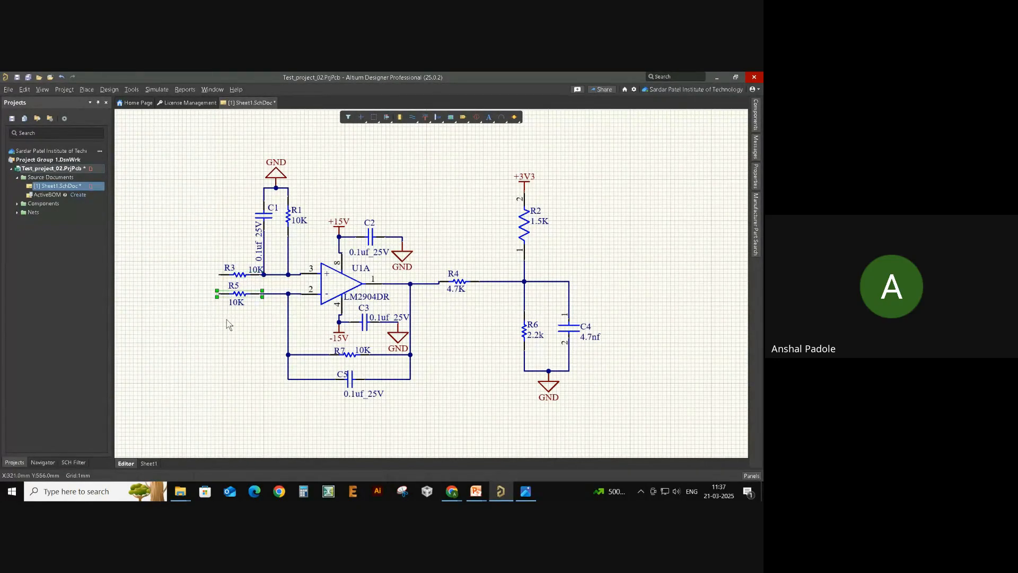
pyautogui.click(335, 287)
pyautogui.click(565, 281)
pyautogui.click(663, 323)
pyautogui.moveTo(663, 324); pyautogui.dragTo(630, 324, button='right')
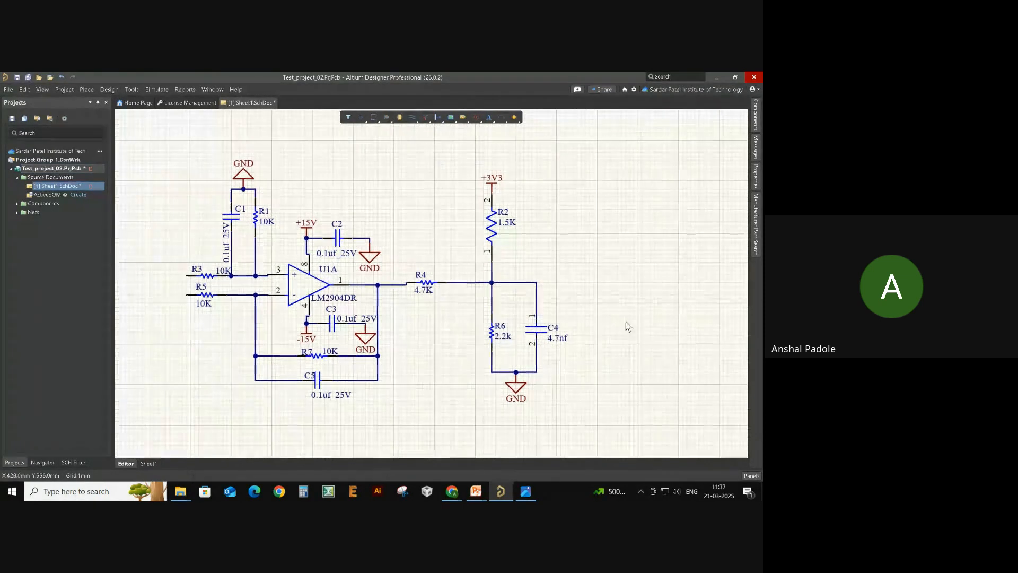
# - Search Manufacturer Part Search for '3 pin connector' and browse the results
pyautogui.click(757, 237)
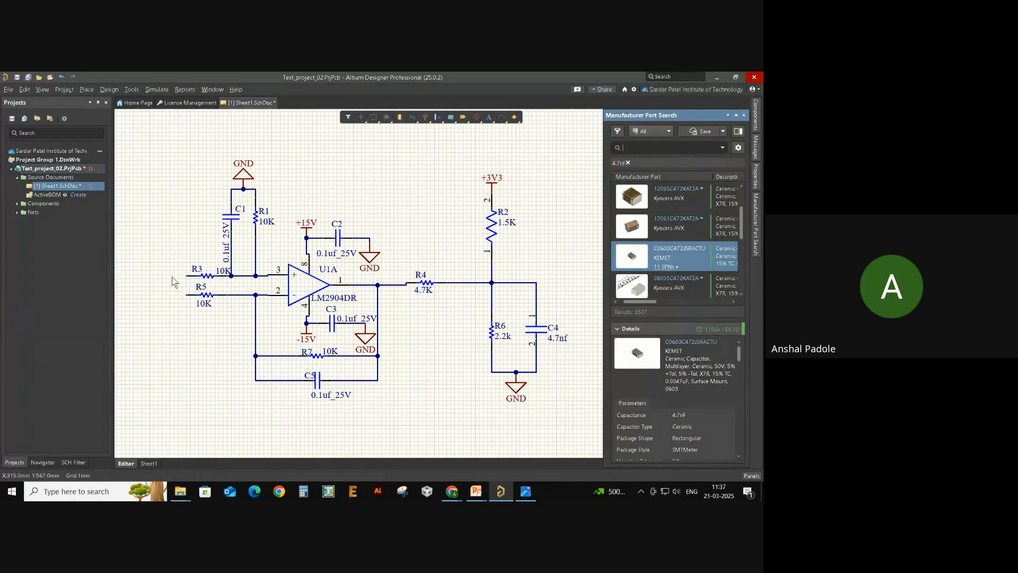
pyautogui.click(651, 150)
pyautogui.write('3 pin conne')
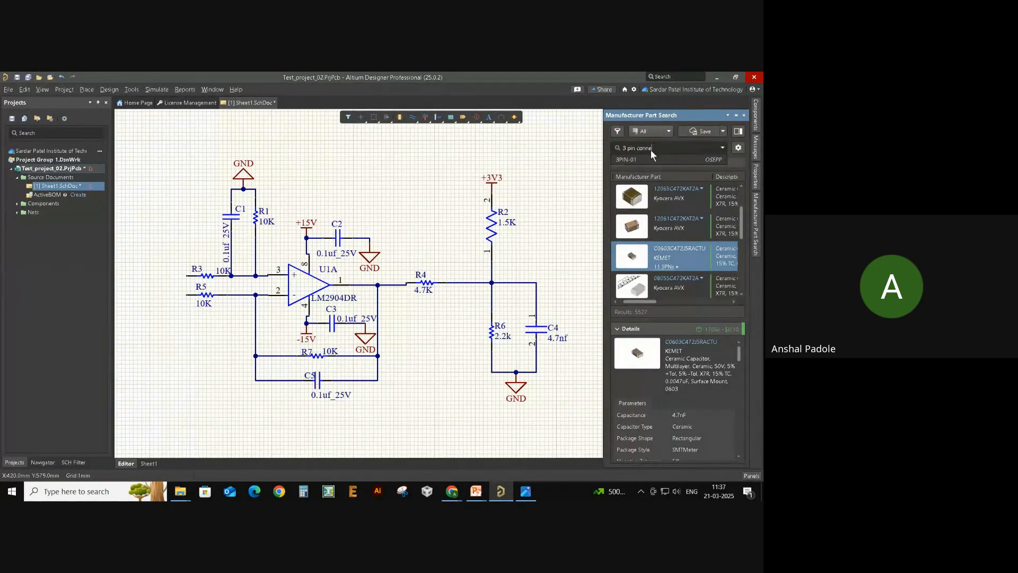
pyautogui.write('ctor')
pyautogui.press('Return')
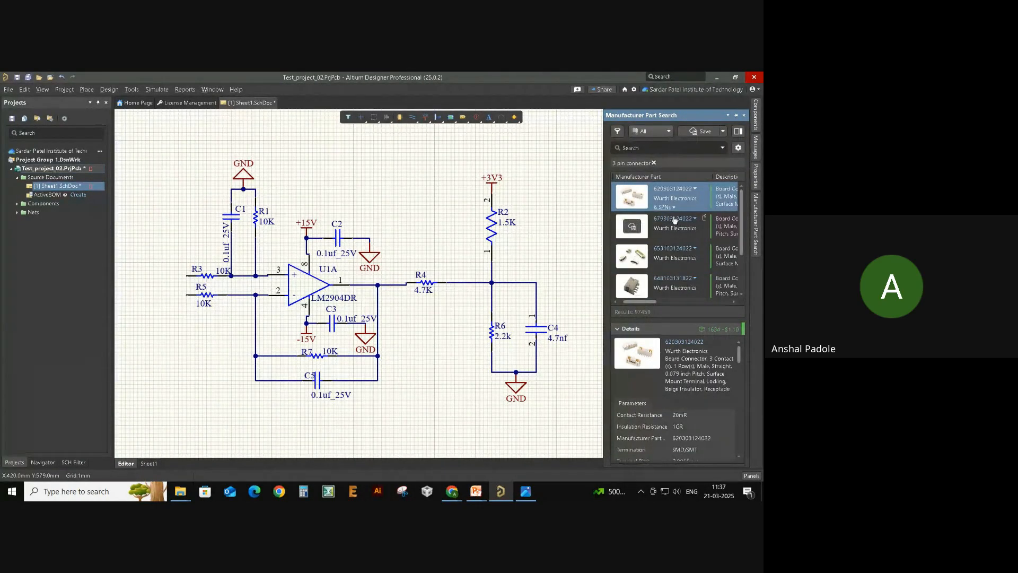
pyautogui.scroll(-2, 682, 251)
pyautogui.scroll(-1, 705, 298)
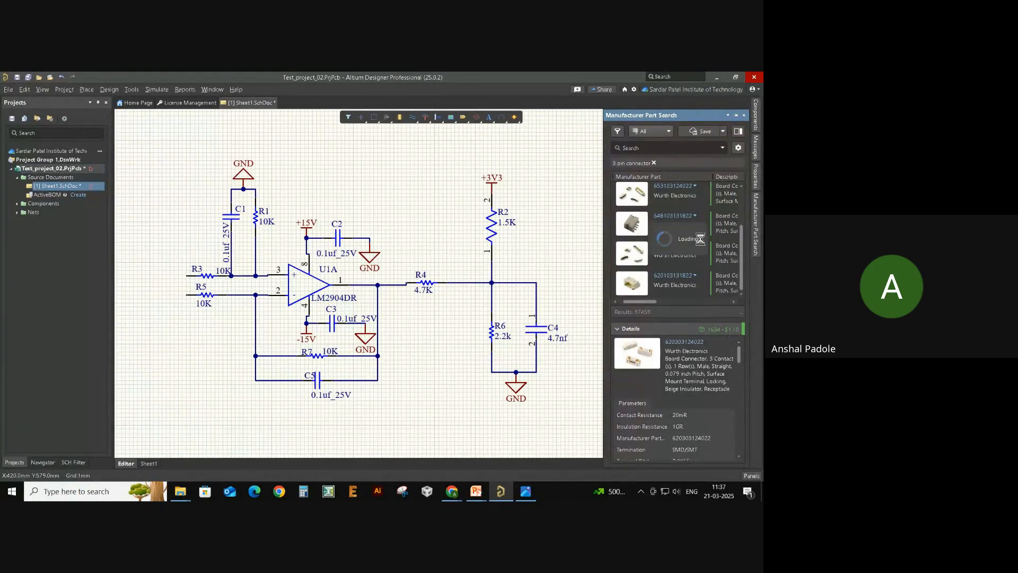
pyautogui.scroll(3, 714, 270)
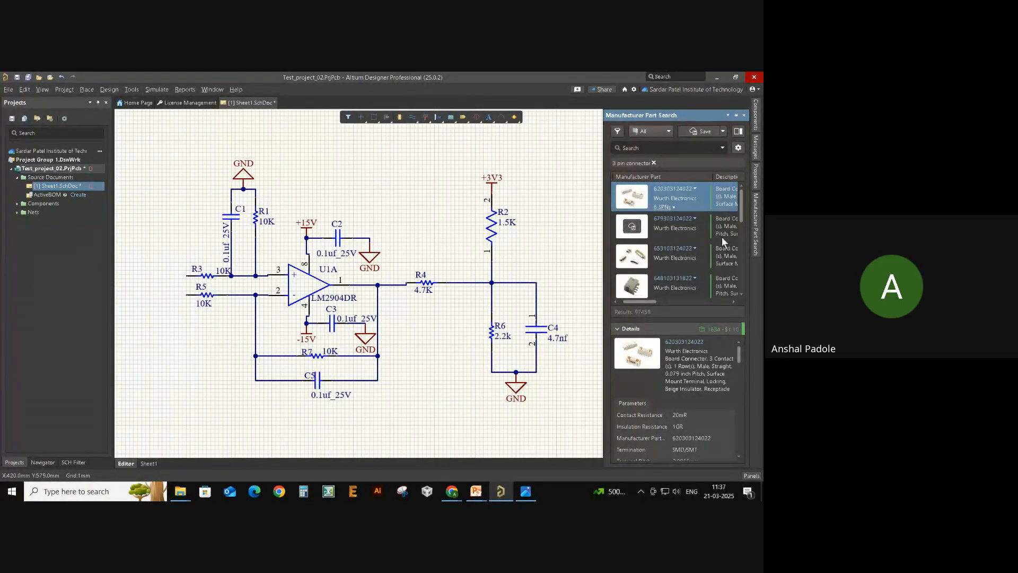
pyautogui.scroll(-5, 682, 371)
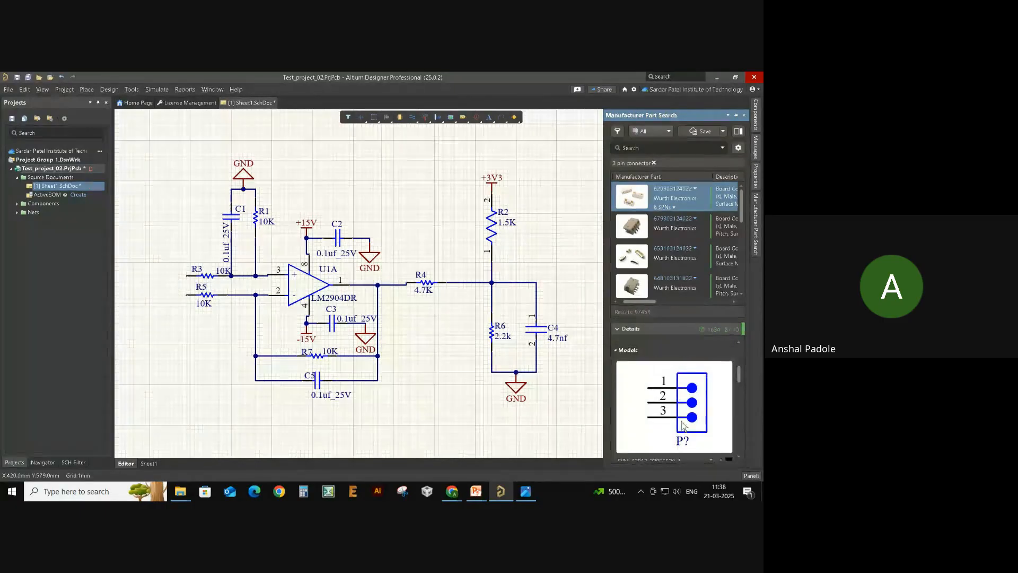
pyautogui.scroll(-2, 676, 437)
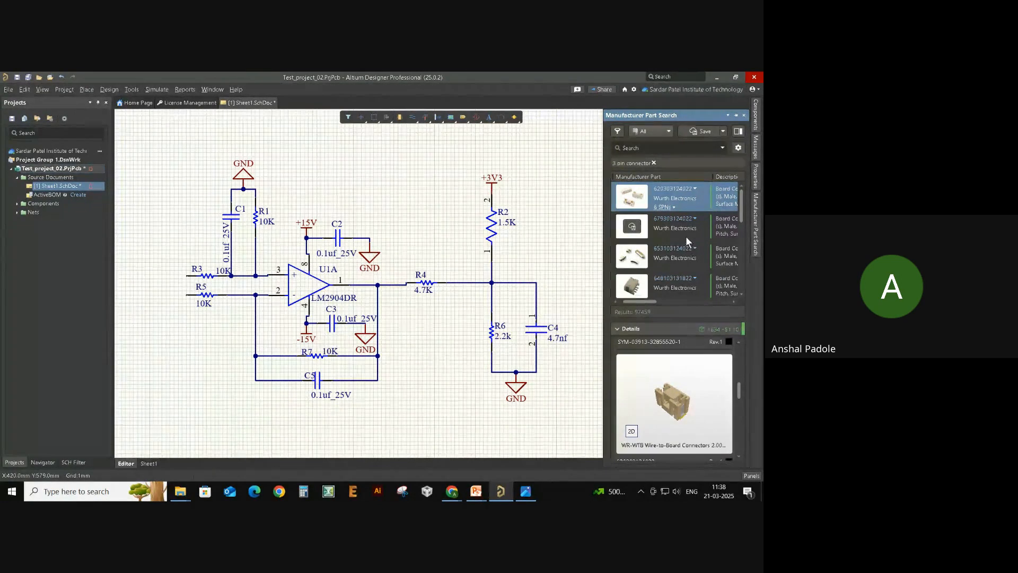
# - Refine the search to '3 pin phoenix connector', check the 3D preview, and drag part 1759020 onto the sheet
pyautogui.click(642, 162)
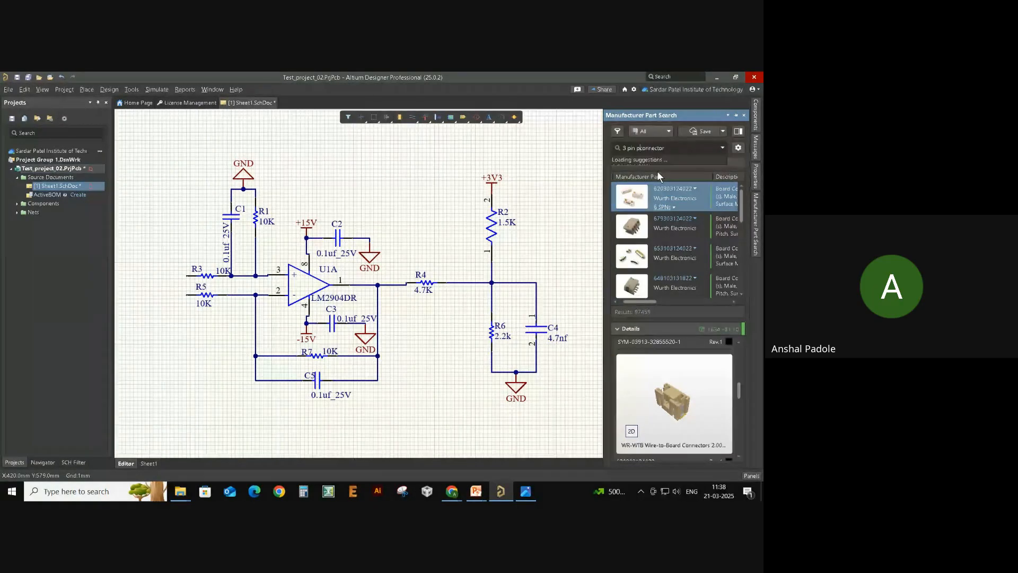
pyautogui.write('hoenix')
pyautogui.press('Return')
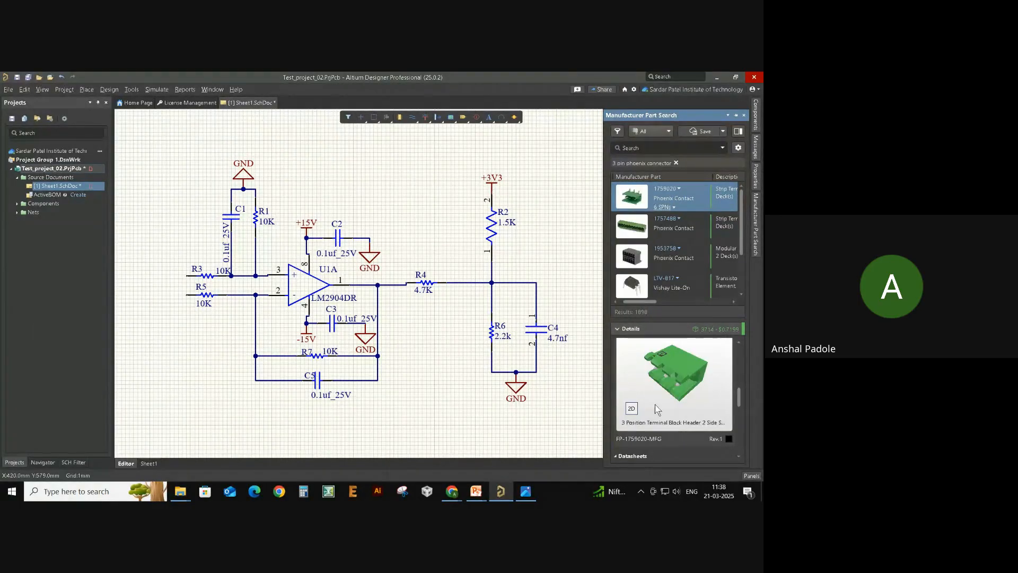
pyautogui.moveTo(675, 367); pyautogui.dragTo(640, 371)
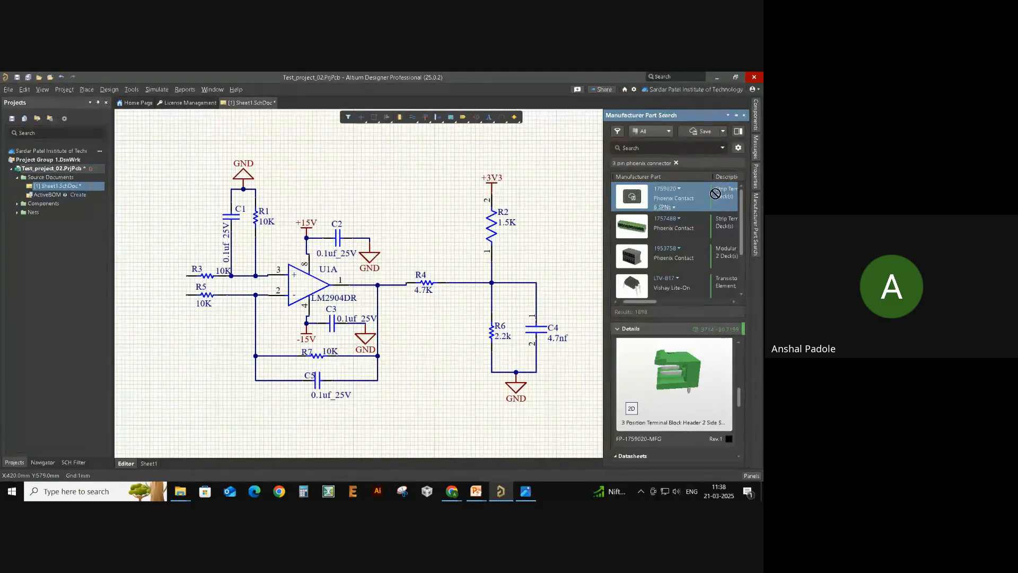
pyautogui.moveTo(716, 195); pyautogui.dragTo(630, 197)
pyautogui.press('space')
pyautogui.press('space')
pyautogui.press('space')
pyautogui.press('space')
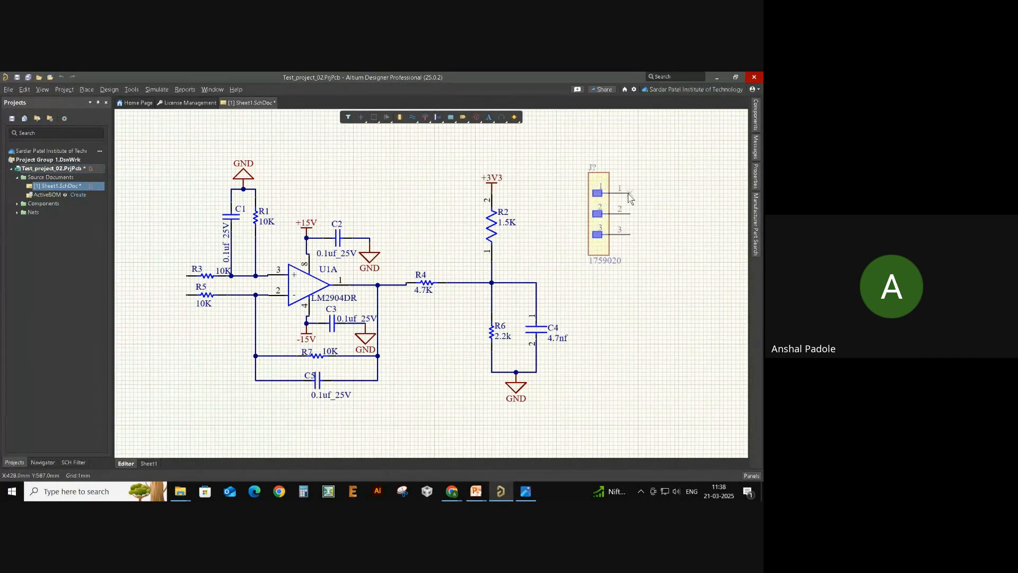
# - Rotate connector J? back to vertical and place it right of the LM2904 circuit
pyautogui.press('space')
pyautogui.press('space')
pyautogui.press('space')
pyautogui.press('space')
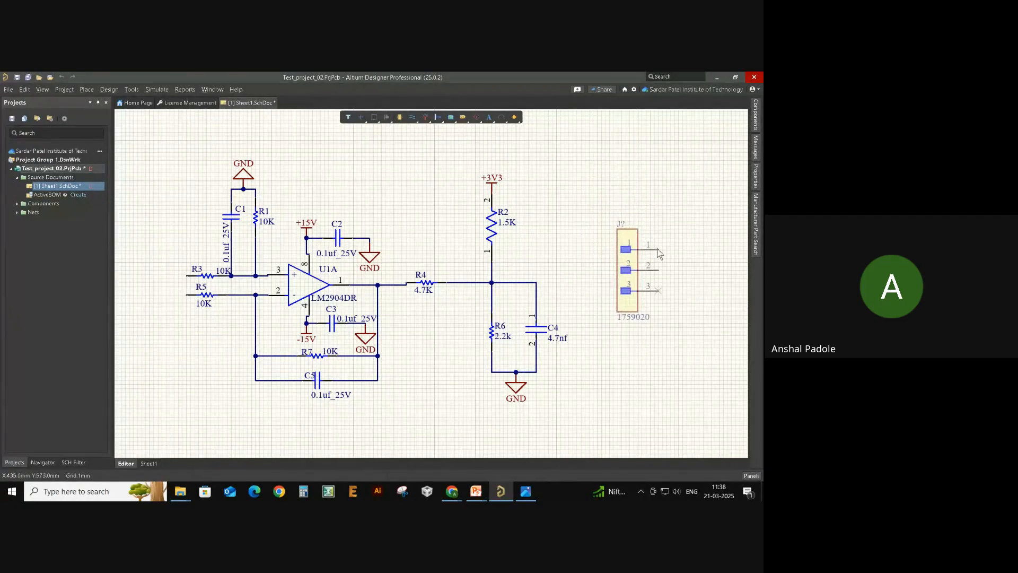
pyautogui.click(688, 286)
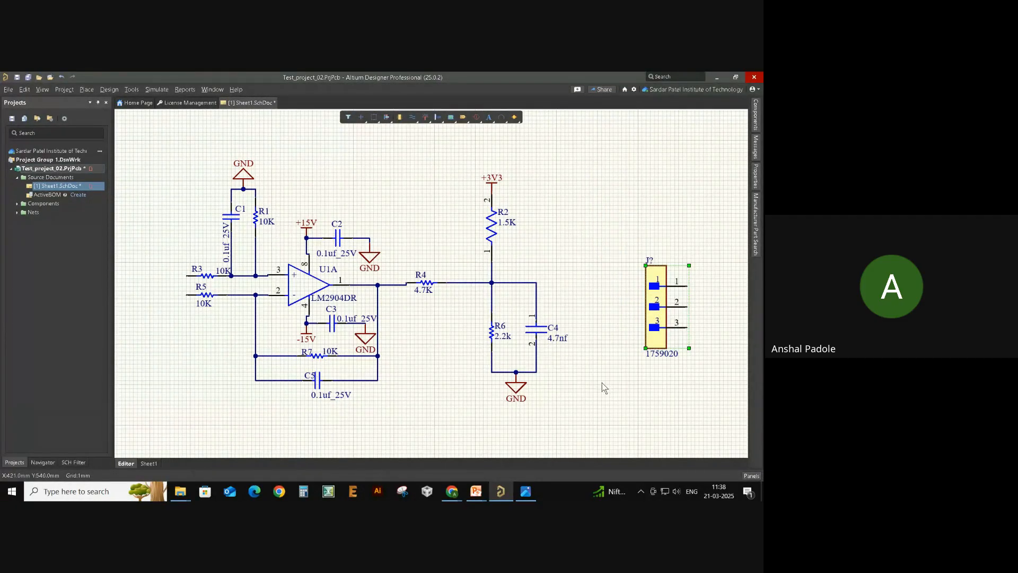
pyautogui.click(603, 382)
pyautogui.scroll(-1, 314, 332)
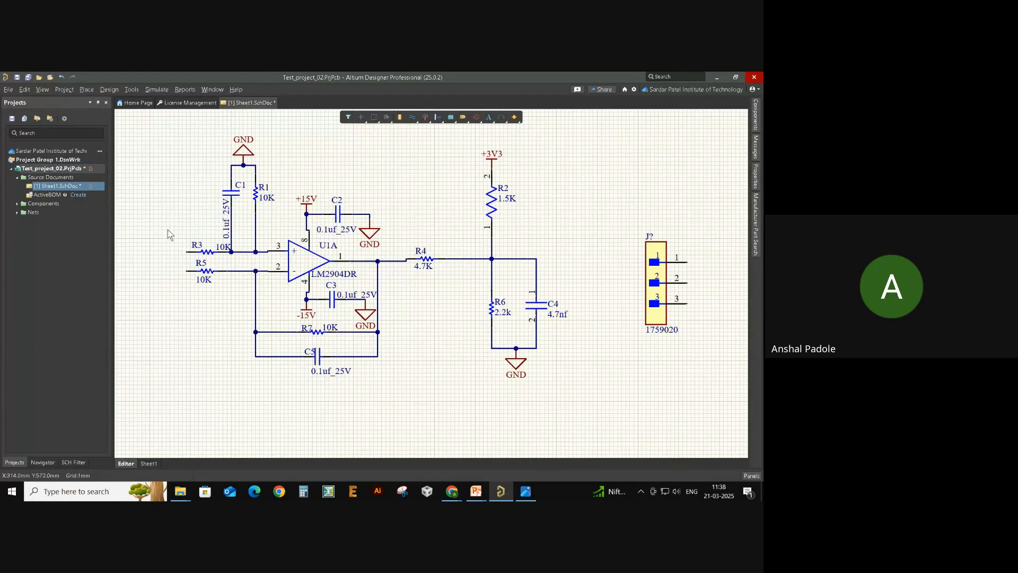
# - Select resistor R3 and connector J? to check them, then clear the selection
pyautogui.click(232, 252)
pyautogui.click(675, 320)
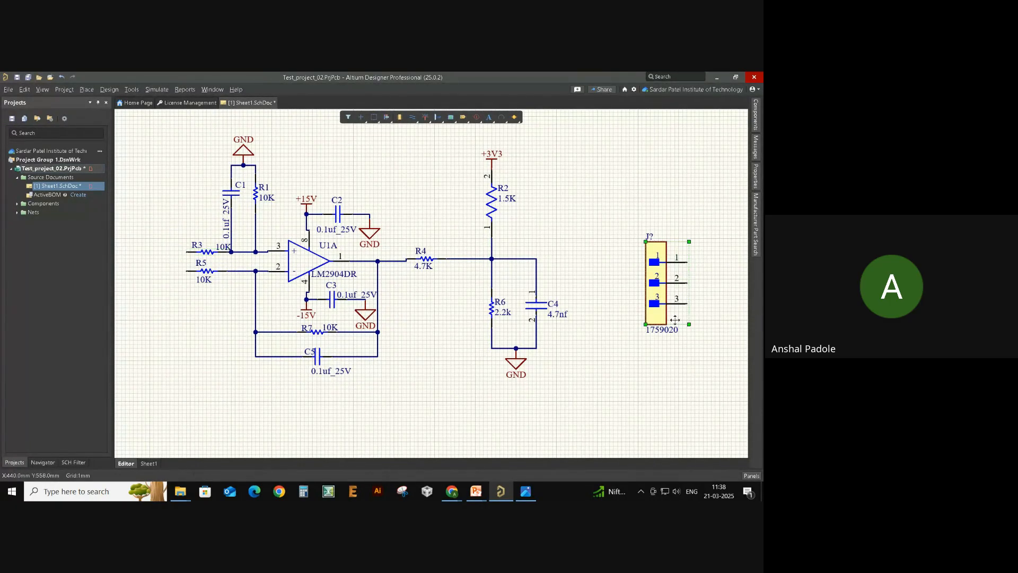
pyautogui.click(593, 370)
pyautogui.hotkey('ctrl', 'w')
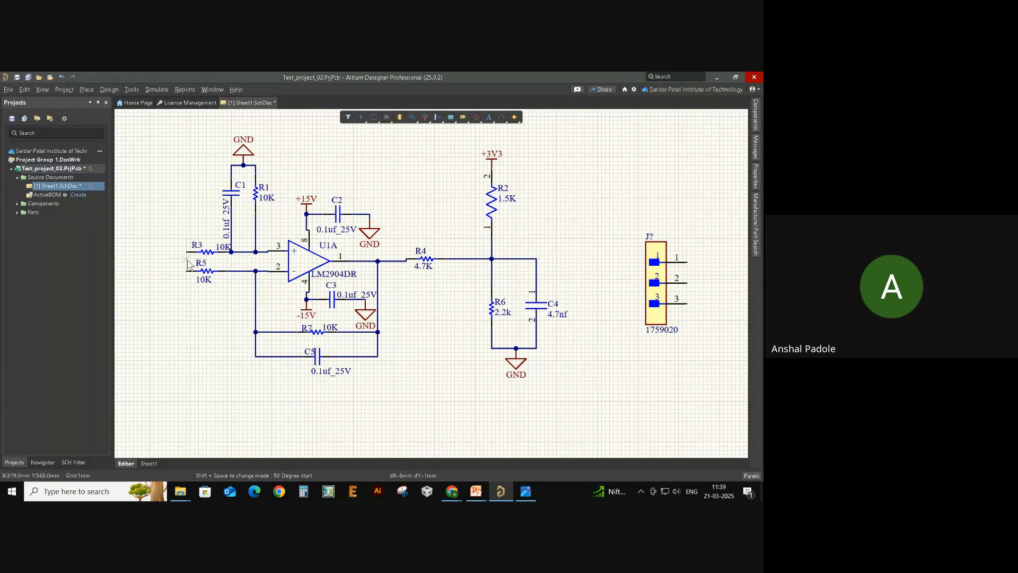
pyautogui.click(186, 250)
pyautogui.click(141, 414)
pyautogui.click(744, 415)
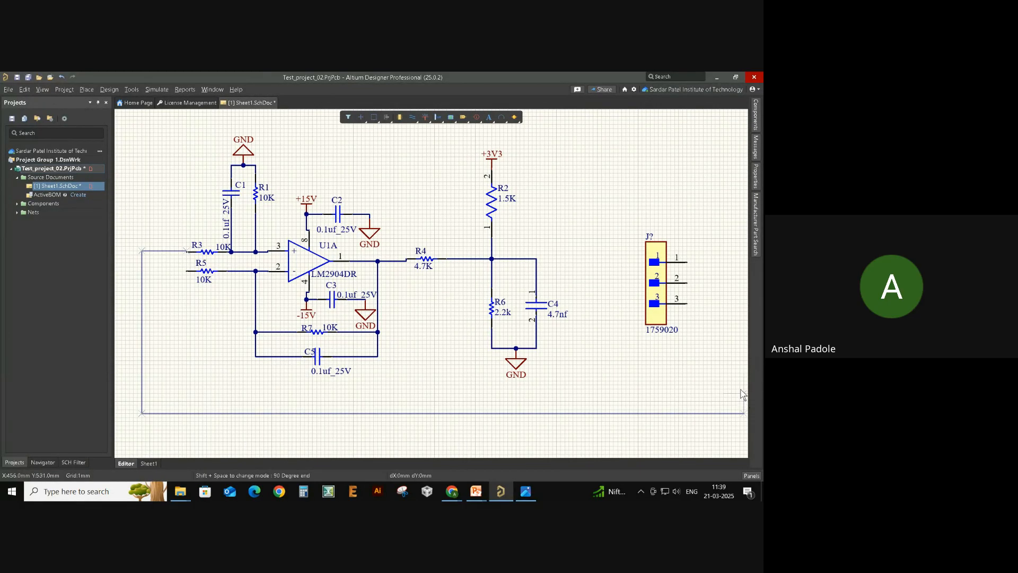
pyautogui.click(744, 259)
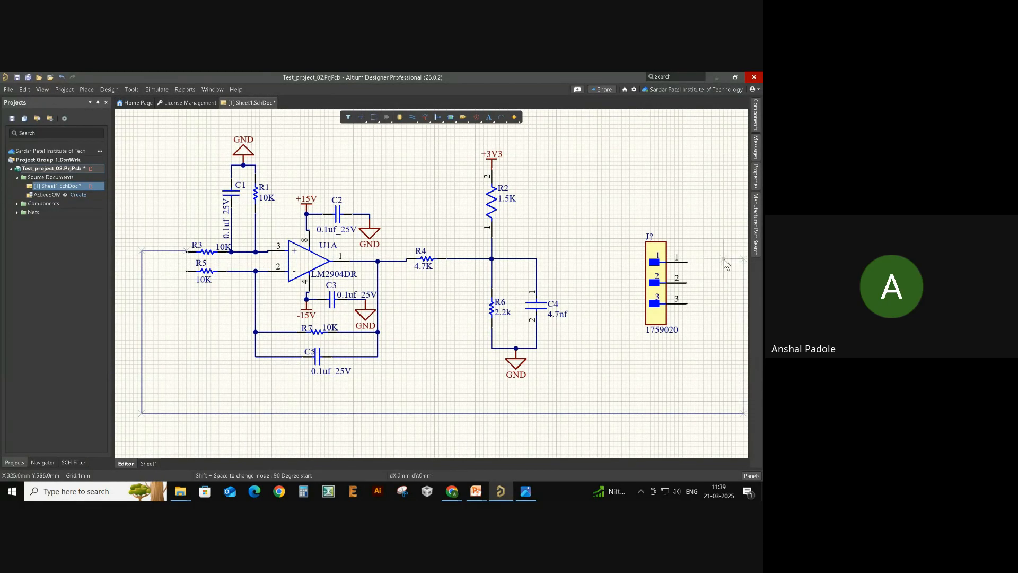
pyautogui.click(685, 260)
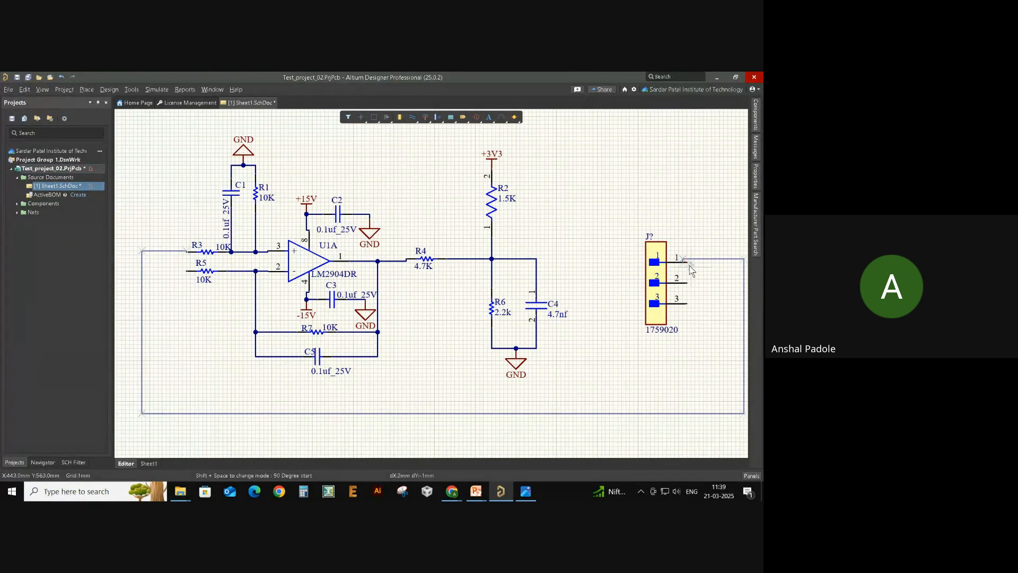
pyautogui.click(687, 261)
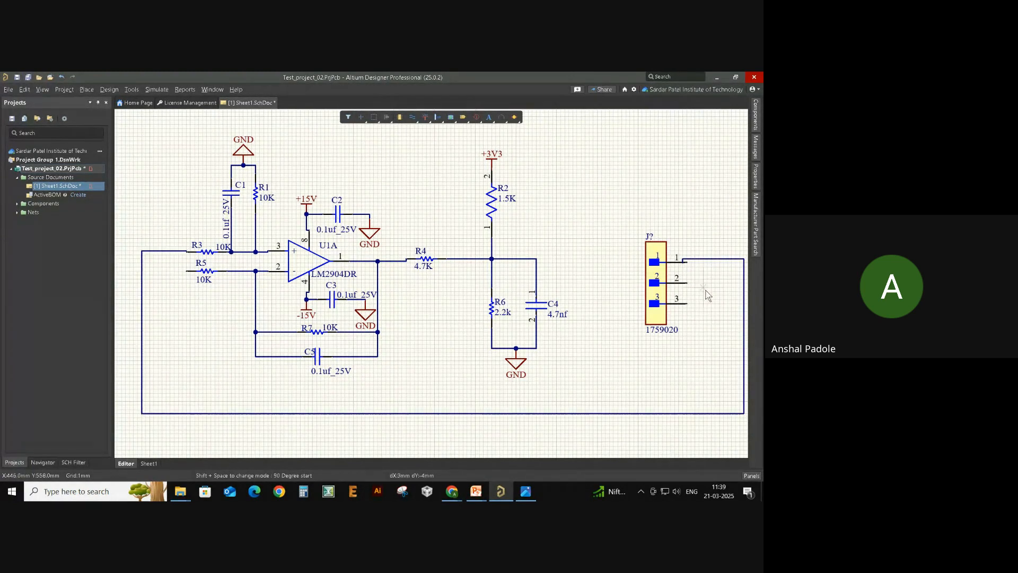
pyautogui.hotkey('ctrl', 'z')
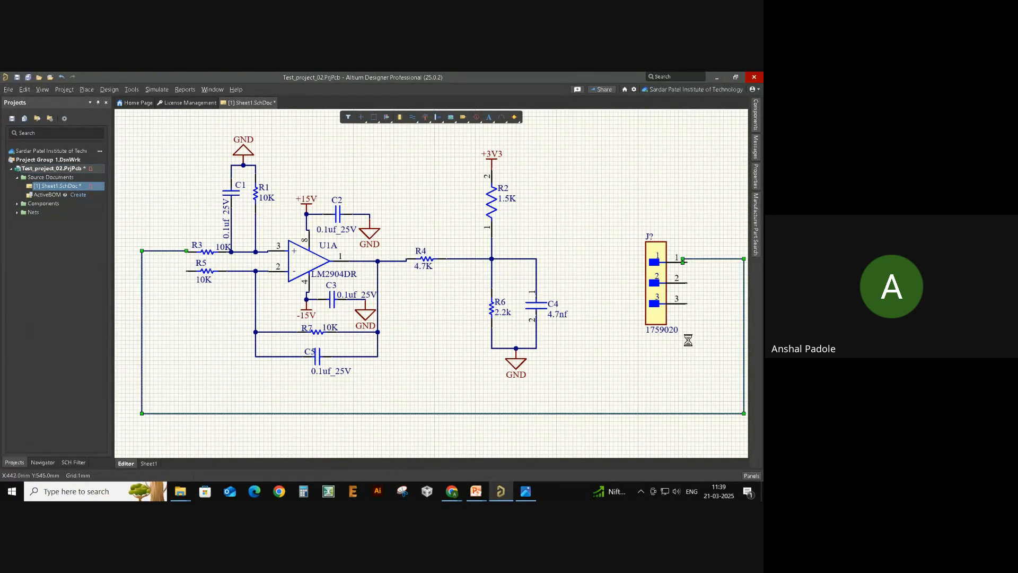
pyautogui.moveTo(160, 283)
pyautogui.mouseDown(button='right')
pyautogui.moveTo(268, 283)
pyautogui.moveTo(144, 284)
pyautogui.mouseUp(button='right')
pyautogui.hotkey('ctrl', 'w')
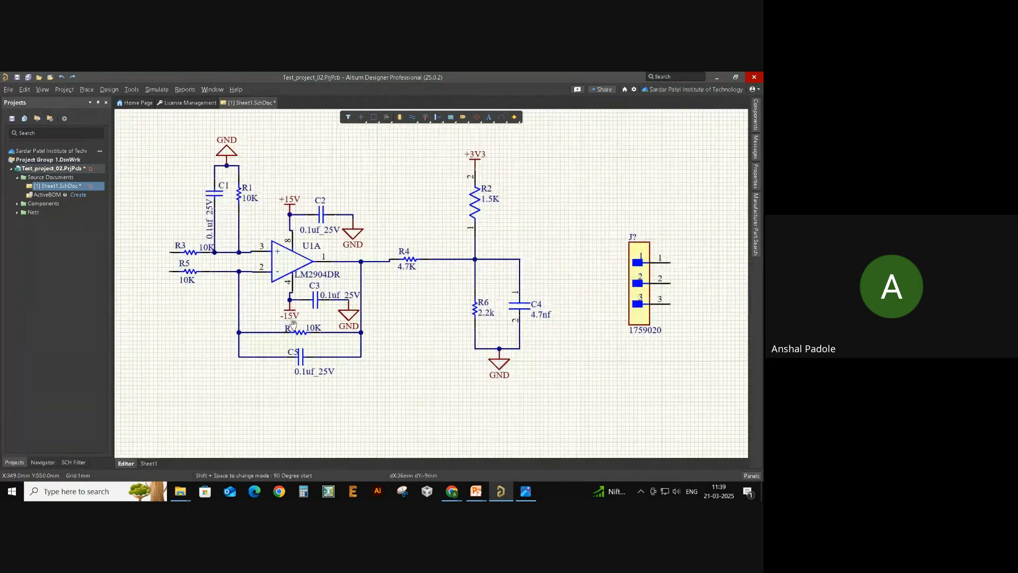
pyautogui.click(169, 253)
pyautogui.click(136, 253)
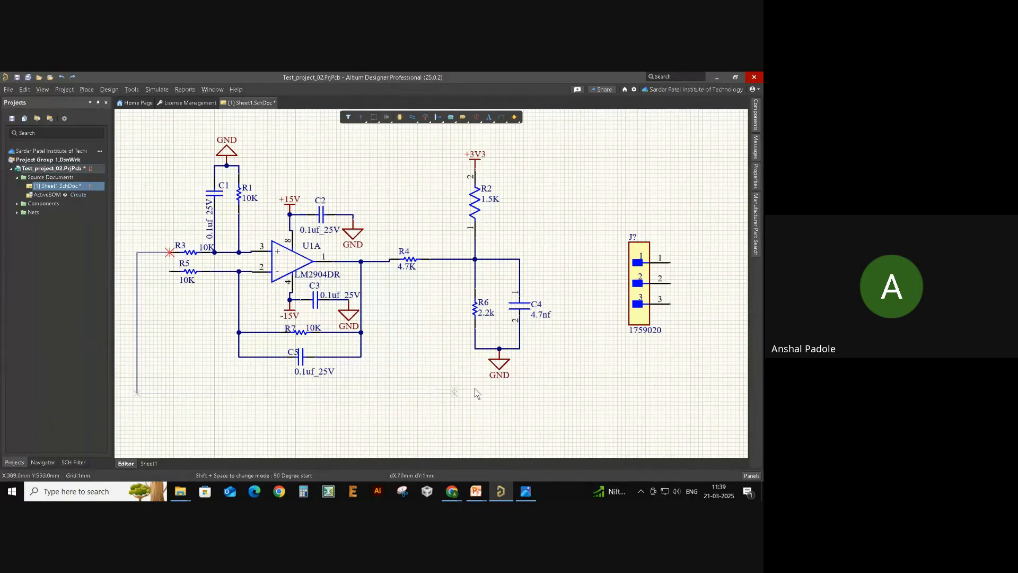
pyautogui.click(714, 393)
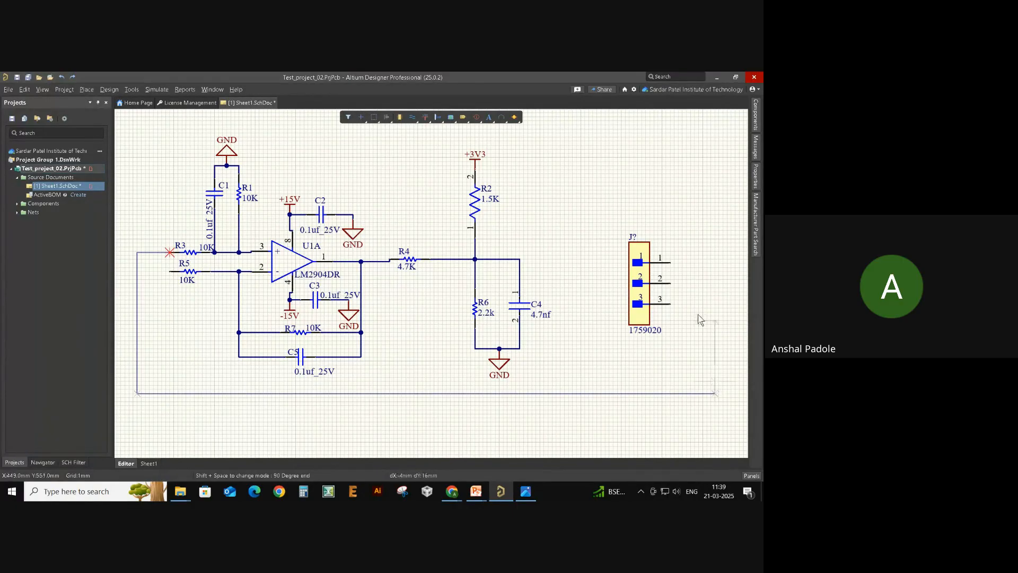
pyautogui.click(671, 263)
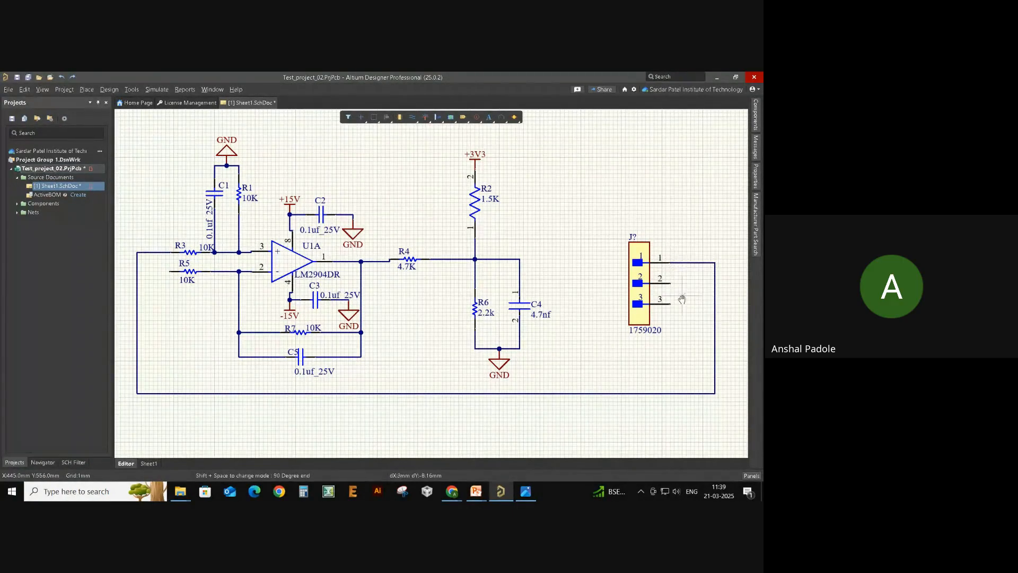
pyautogui.rightClick(682, 299)
pyautogui.moveTo(653, 345); pyautogui.dragTo(665, 330, button='right')
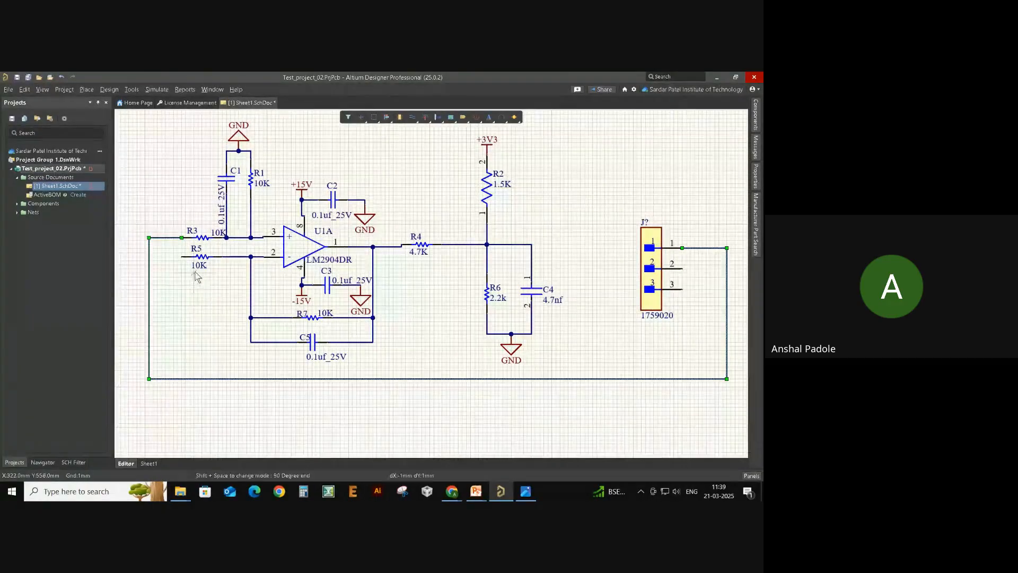
pyautogui.click(182, 257)
pyautogui.click(193, 322)
pyautogui.rightClick(181, 317)
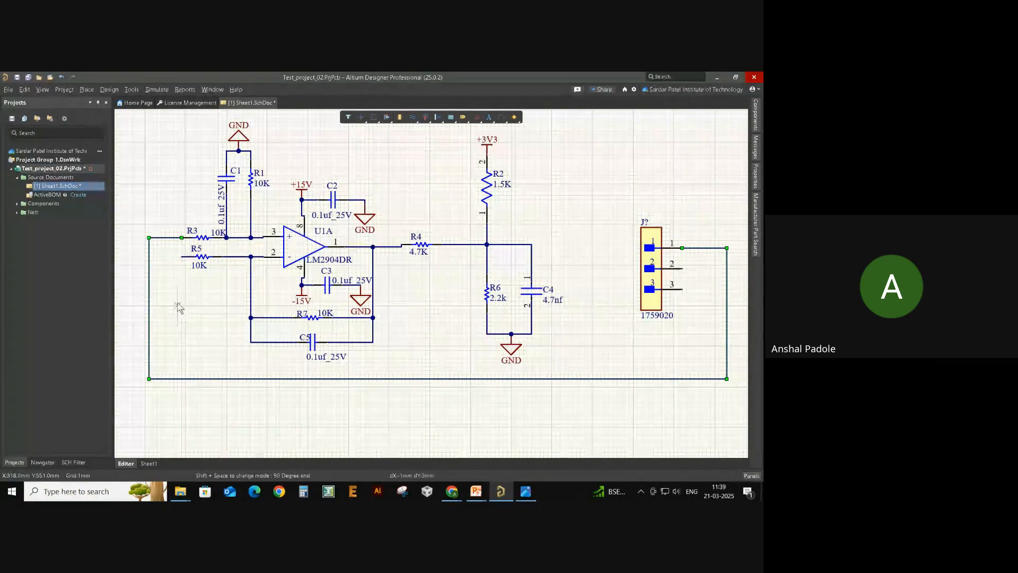
pyautogui.click(182, 257)
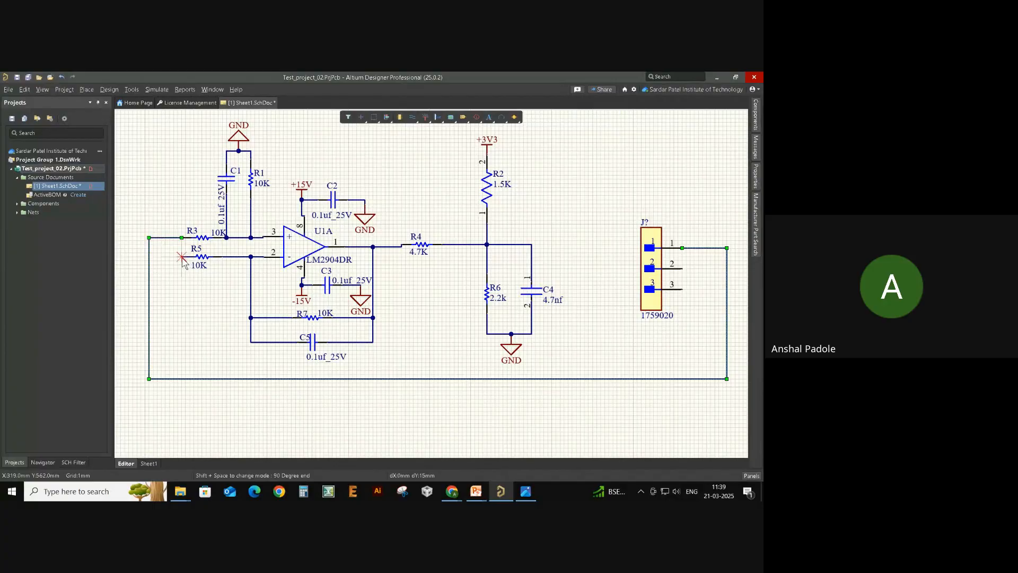
pyautogui.click(184, 366)
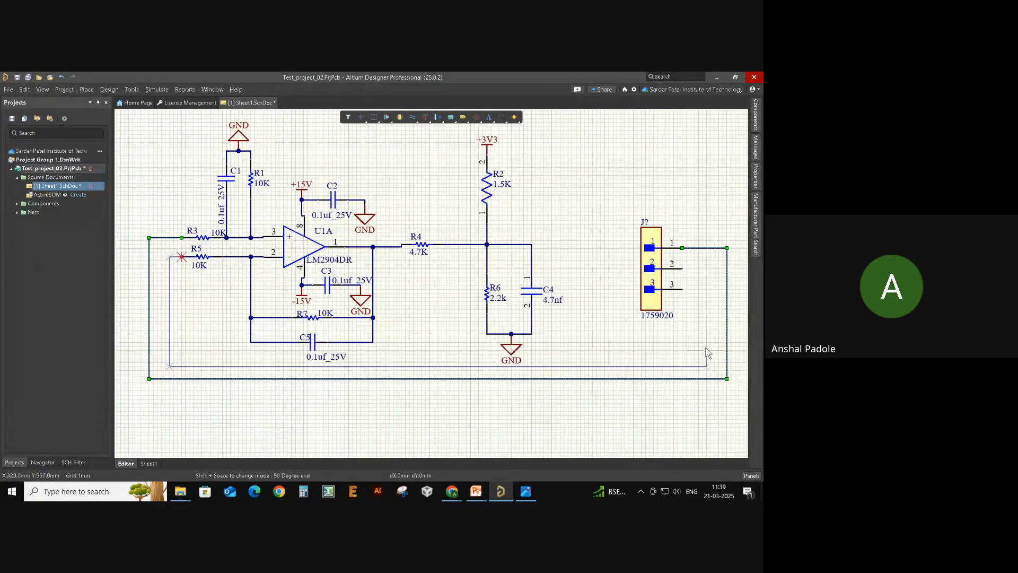
pyautogui.click(707, 264)
pyautogui.click(683, 268)
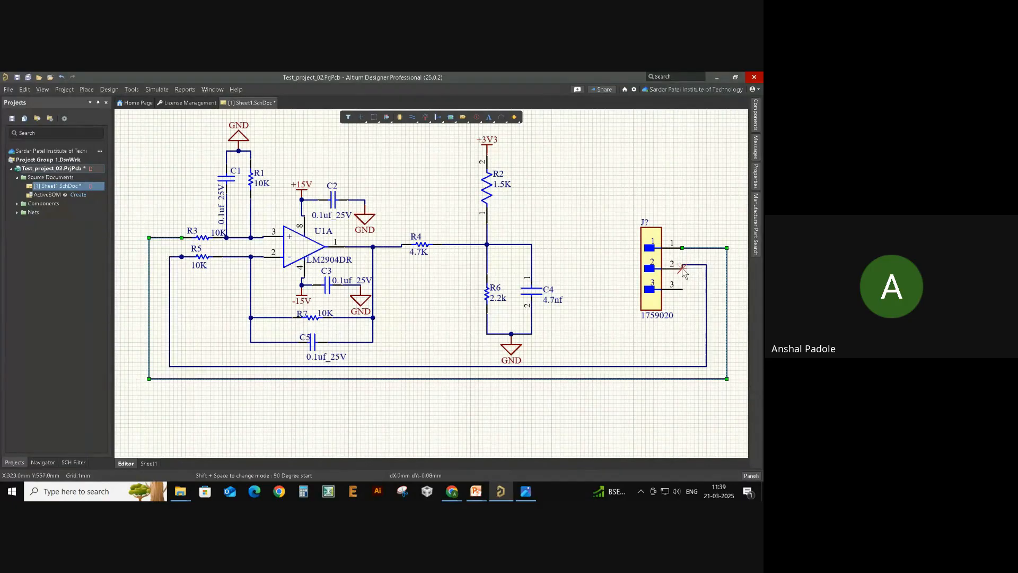
pyautogui.rightClick(683, 278)
pyautogui.rightClick(675, 332)
pyautogui.click(600, 333)
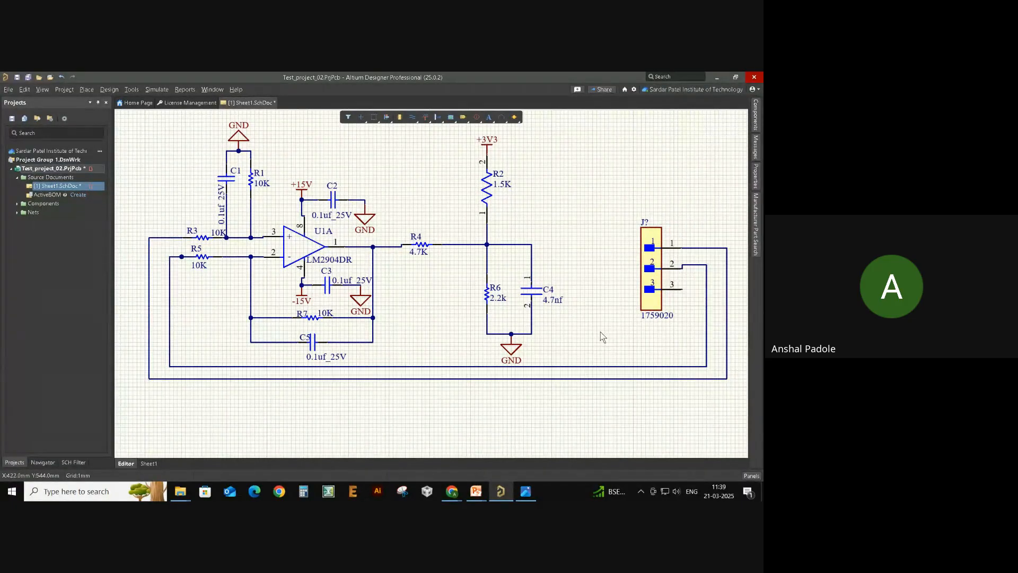
pyautogui.moveTo(601, 333); pyautogui.dragTo(593, 364, button='right')
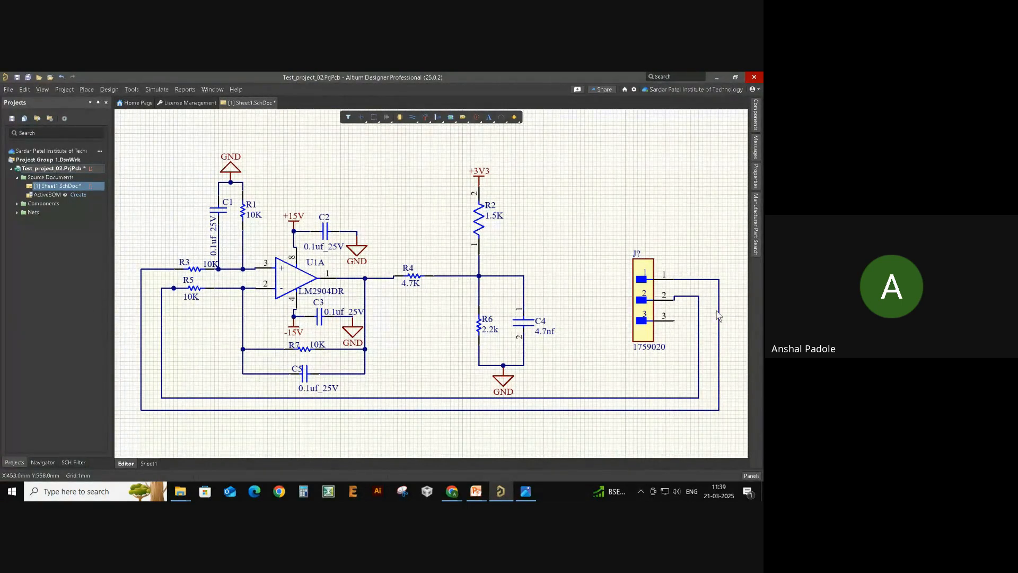
pyautogui.keyDown('ctrl'); pyautogui.scroll(-1, 584, 342); pyautogui.keyUp('ctrl')
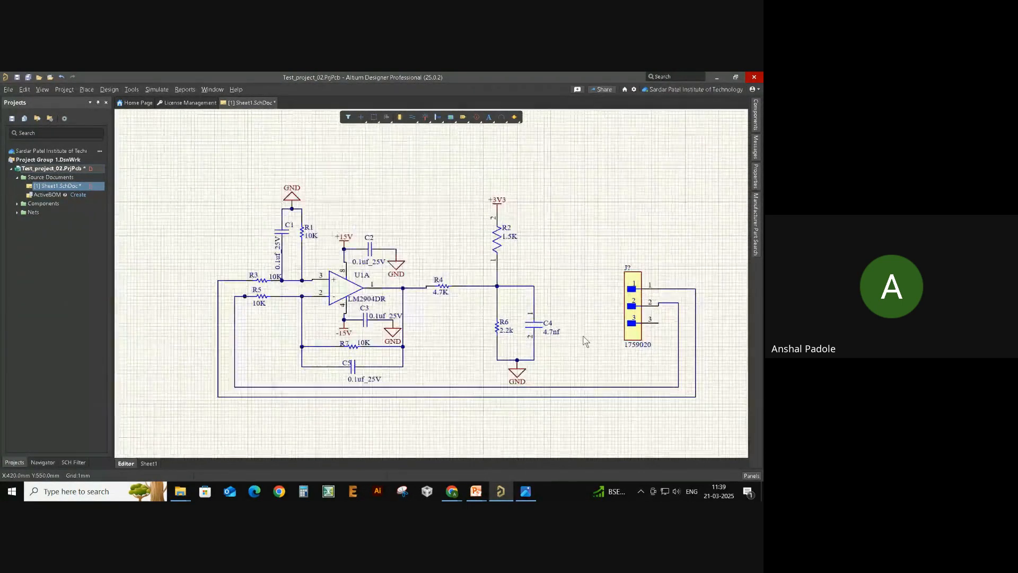
pyautogui.keyDown('ctrl'); pyautogui.scroll(-1, 585, 340); pyautogui.keyUp('ctrl')
pyautogui.keyDown('ctrl'); pyautogui.scroll(2, 584, 341); pyautogui.keyUp('ctrl')
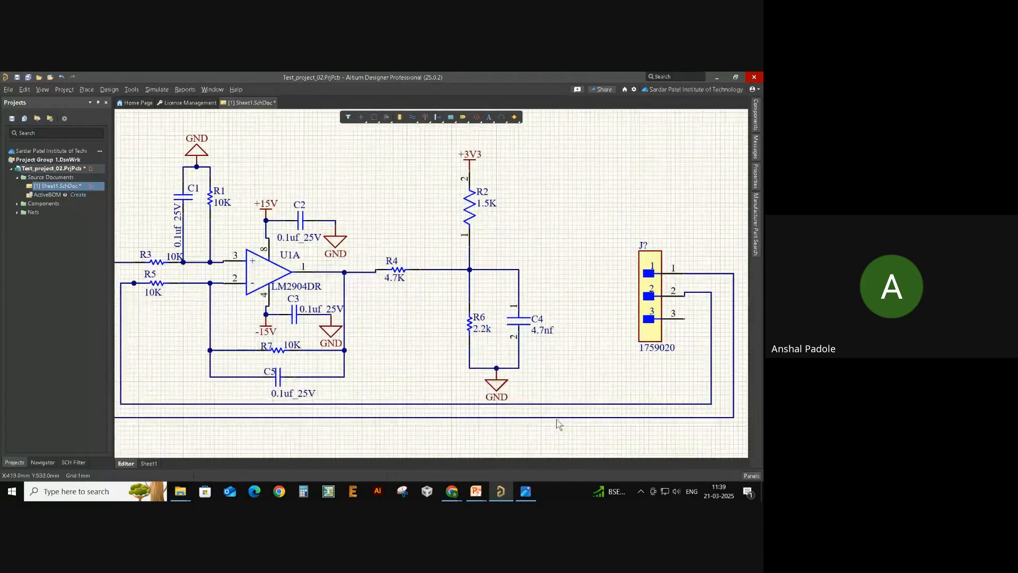
pyautogui.click(556, 401)
pyautogui.press('Delete')
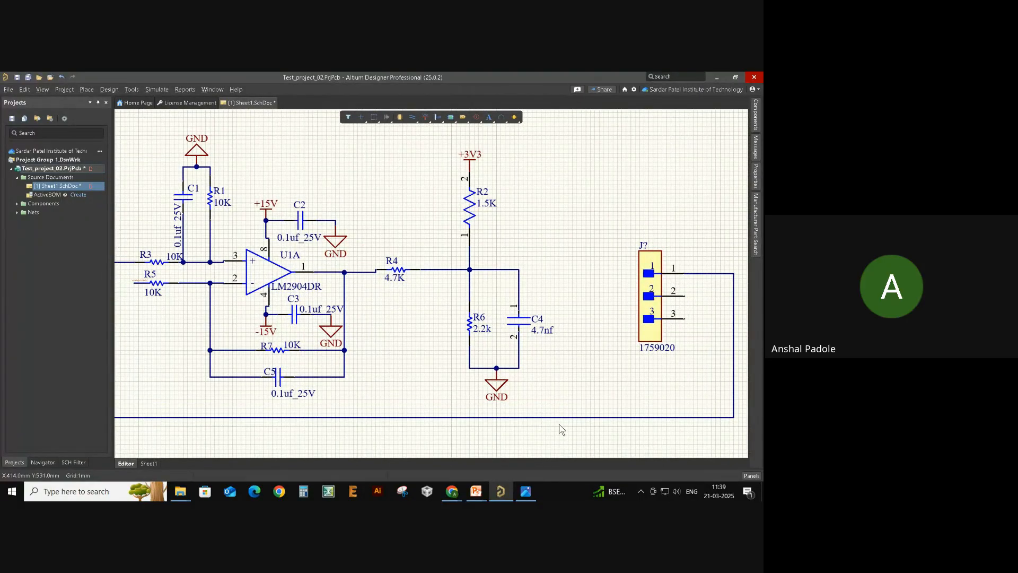
pyautogui.click(563, 418)
pyautogui.press('Delete')
pyautogui.keyDown('ctrl'); pyautogui.scroll(-2, 610, 399); pyautogui.keyUp('ctrl')
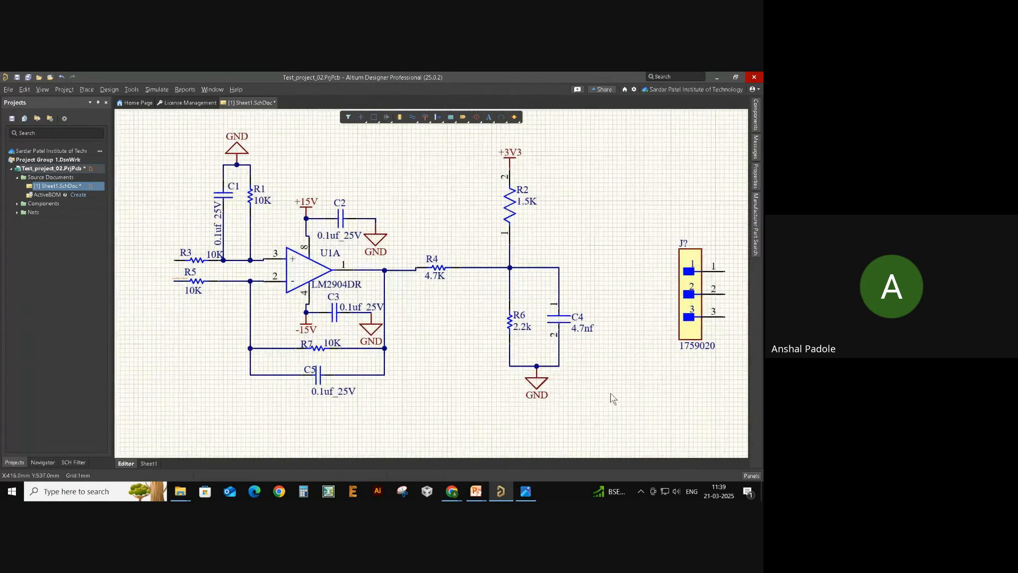
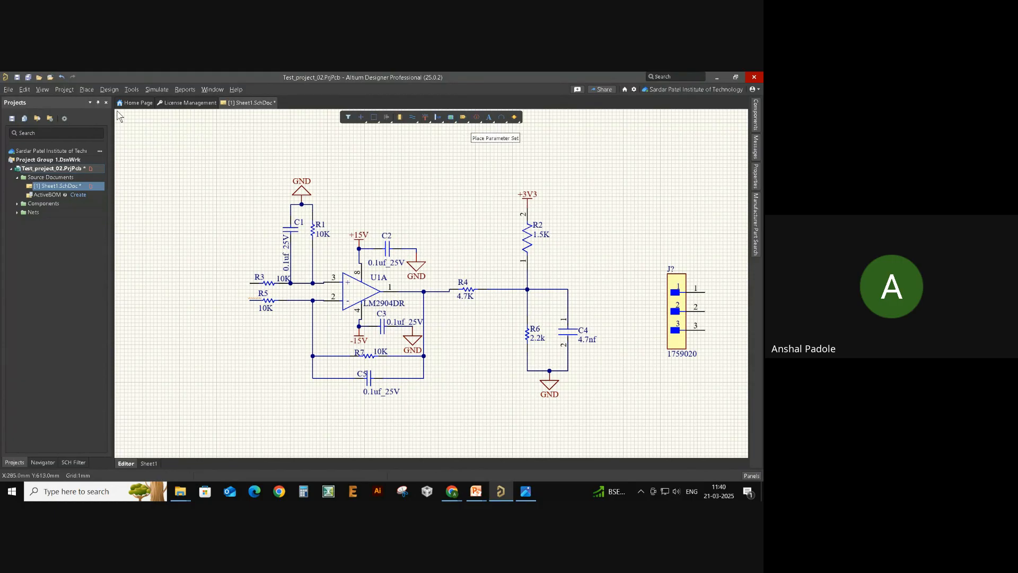
# - Place net label NetLabel144 to the left of resistor R3
pyautogui.click(87, 90)
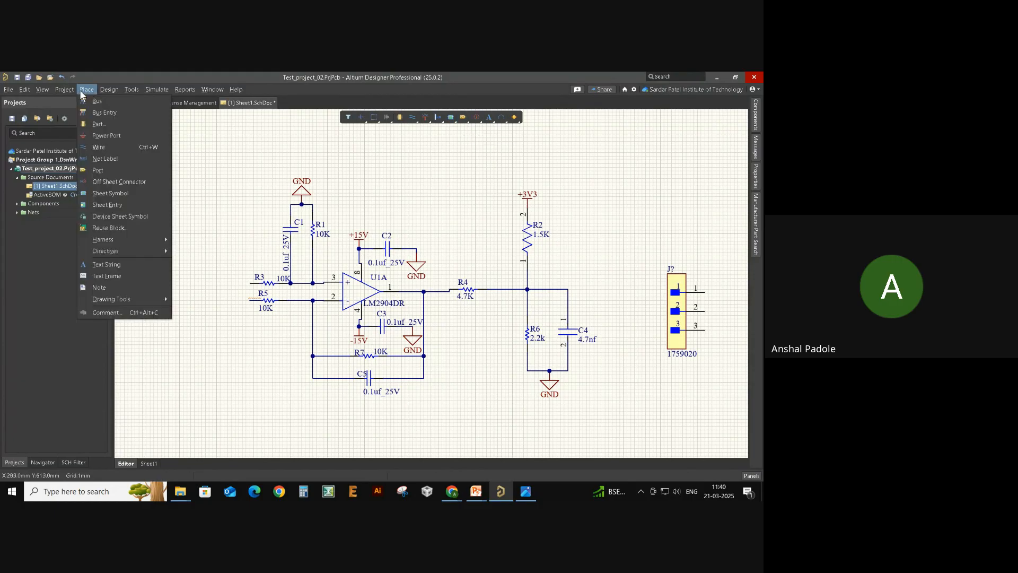
pyautogui.click(109, 162)
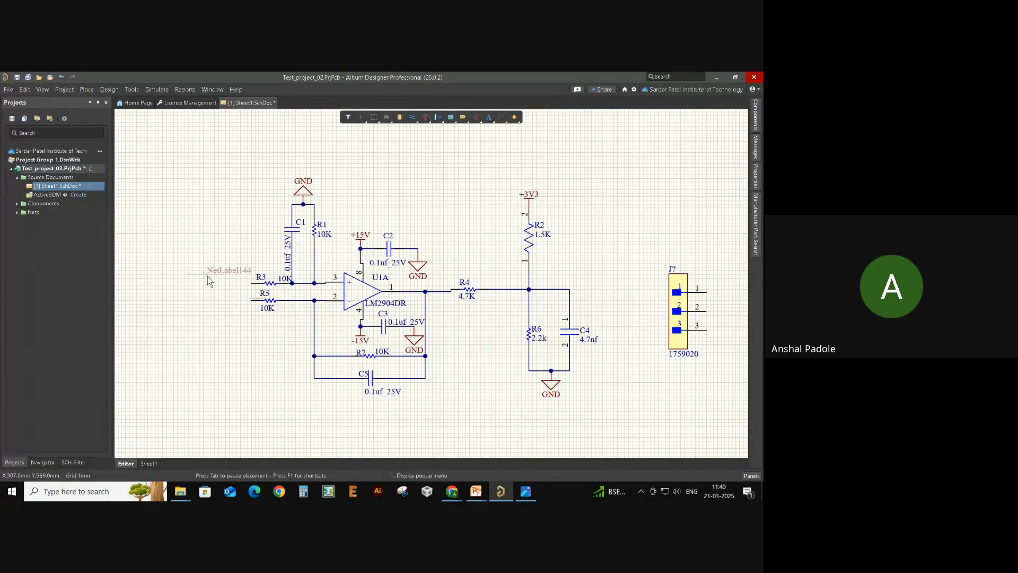
pyautogui.press('Escape')
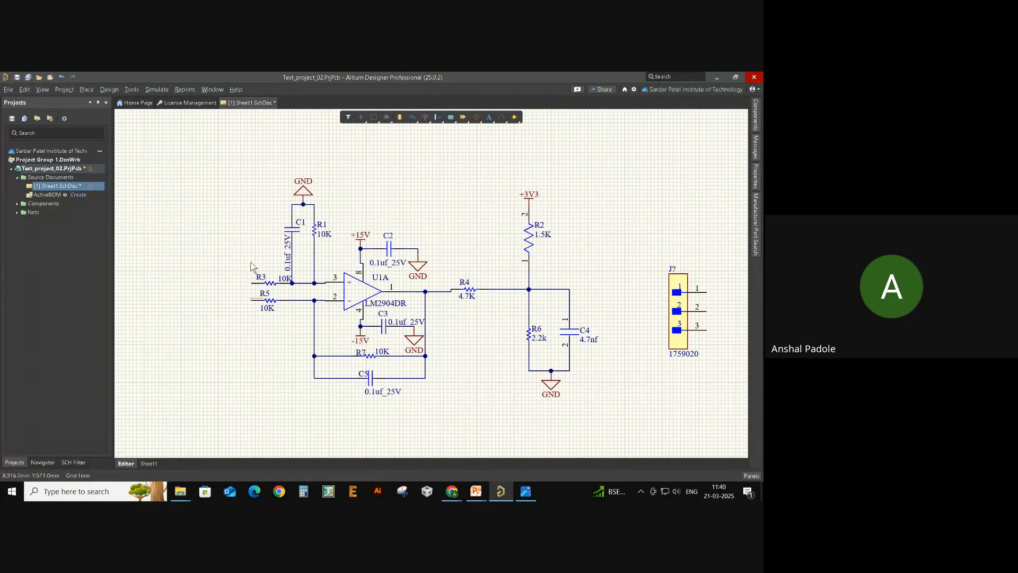
pyautogui.rightClick(464, 119)
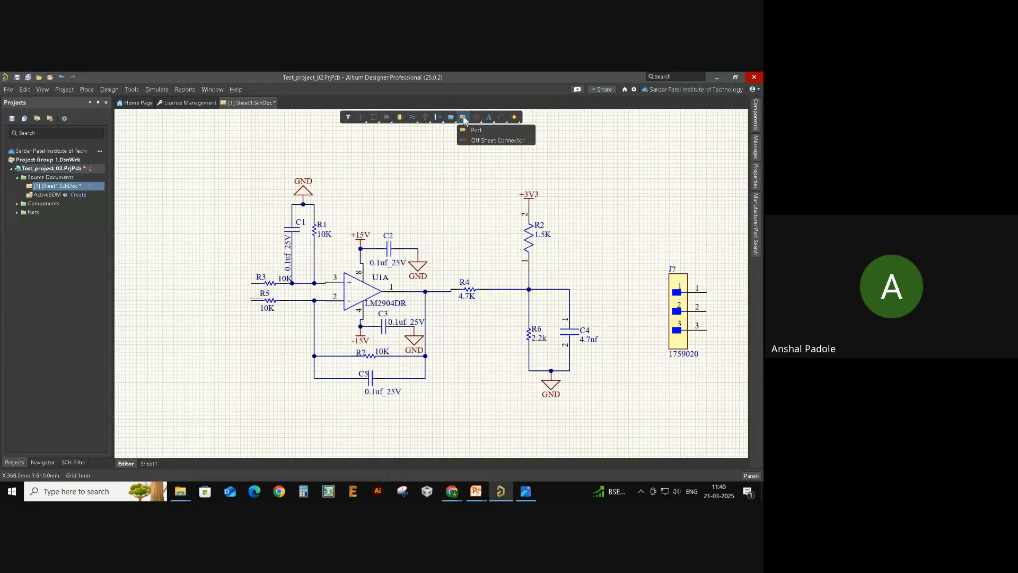
pyautogui.rightClick(437, 117)
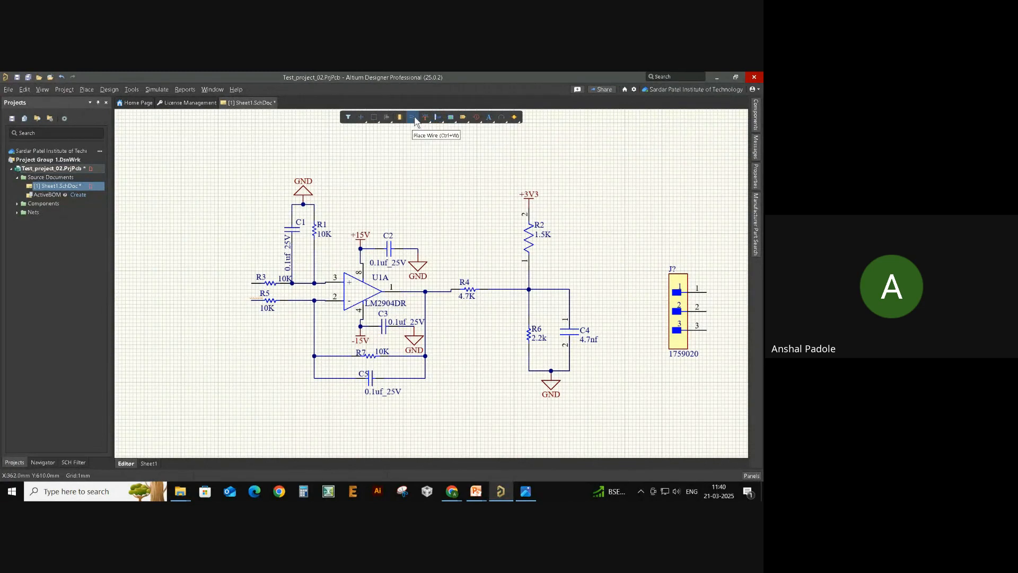
pyautogui.rightClick(414, 119)
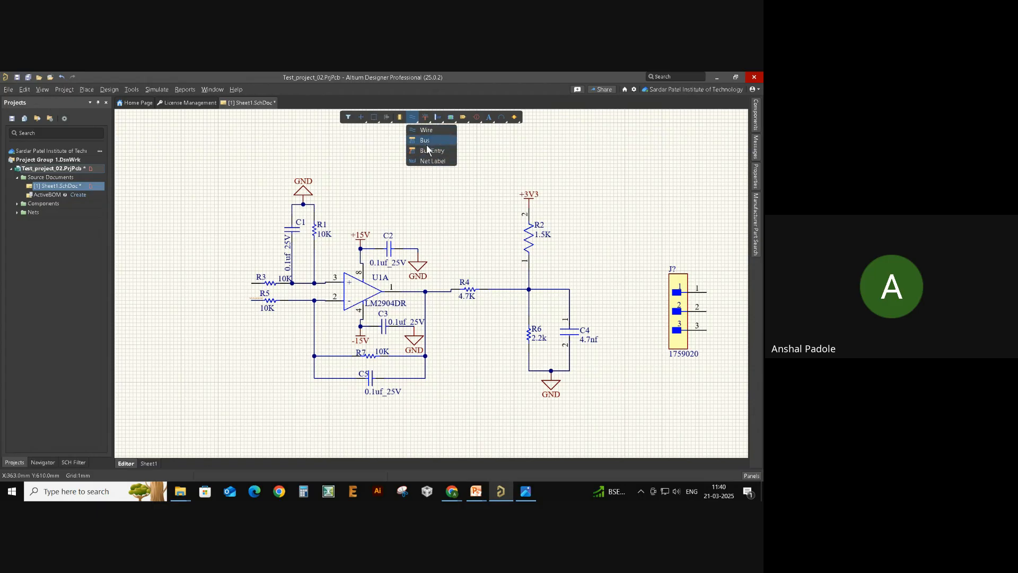
pyautogui.click(436, 162)
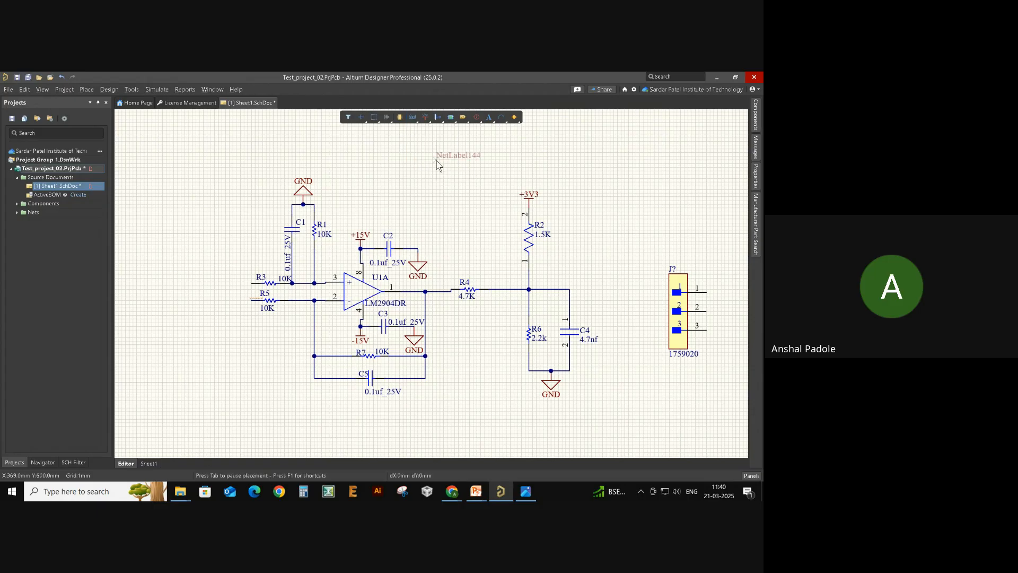
pyautogui.keyDown('ctrl'); pyautogui.scroll(1, 226, 273); pyautogui.keyUp('ctrl')
pyautogui.keyDown('ctrl'); pyautogui.scroll(1, 226, 273); pyautogui.keyUp('ctrl')
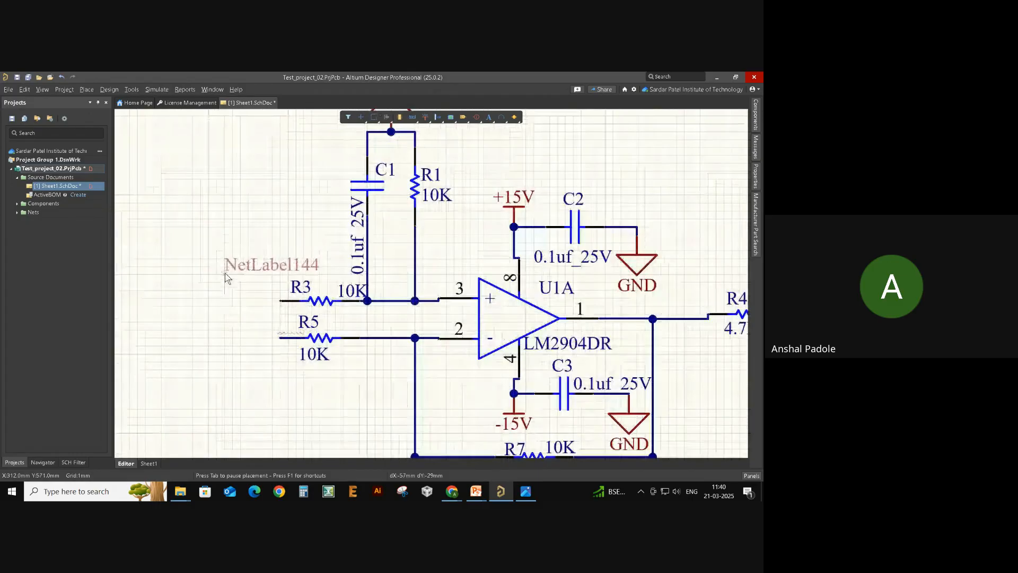
pyautogui.click(200, 292)
pyautogui.press('Escape')
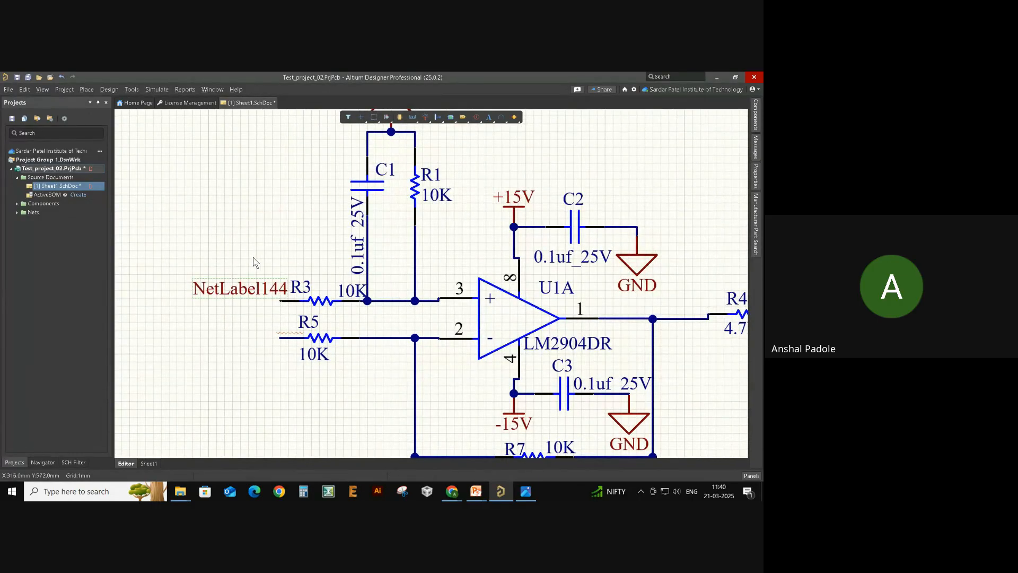
# - Draw a wire from R3's left pin to NetLabel144
pyautogui.hotkey('ctrl', 'w')
pyautogui.click(281, 303)
pyautogui.click(193, 301)
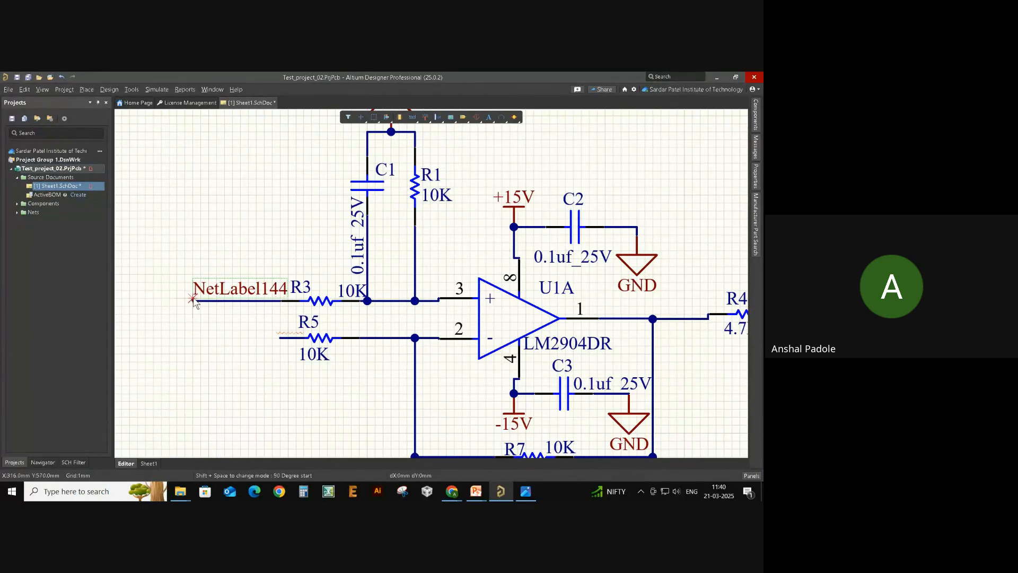
pyautogui.press('Escape')
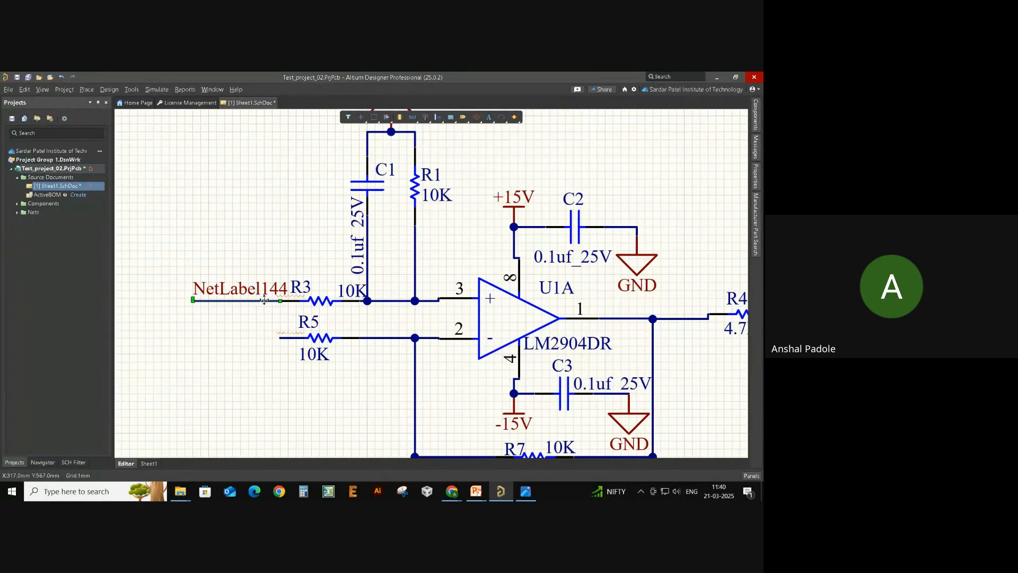
# - Copy the label as NetLabel145 below it and wire it to R5's pin
pyautogui.keyDown('ctrl'); pyautogui.scroll(-3, 251, 303); pyautogui.keyUp('ctrl')
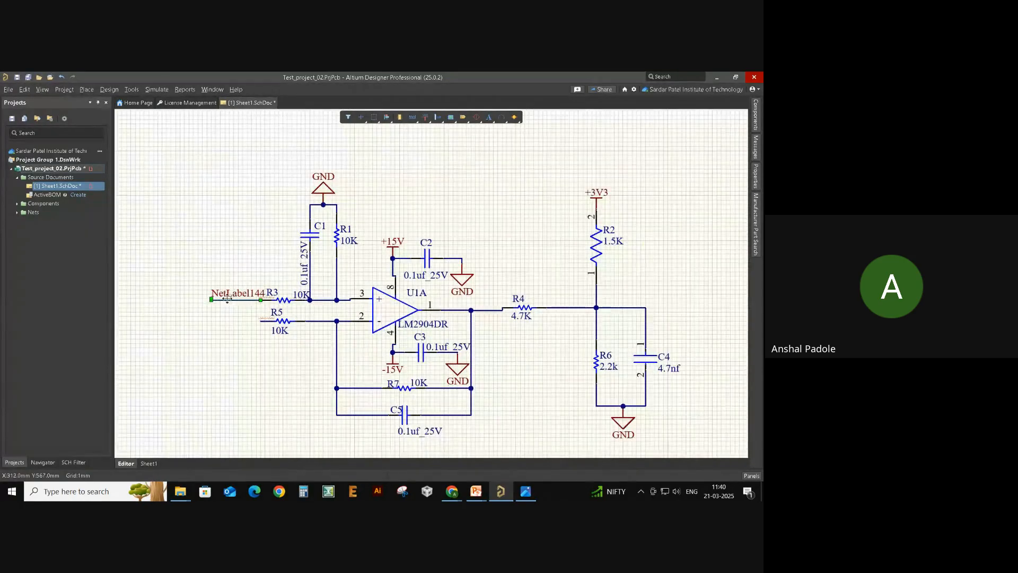
pyautogui.moveTo(236, 296); pyautogui.dragTo(235, 297, button='right')
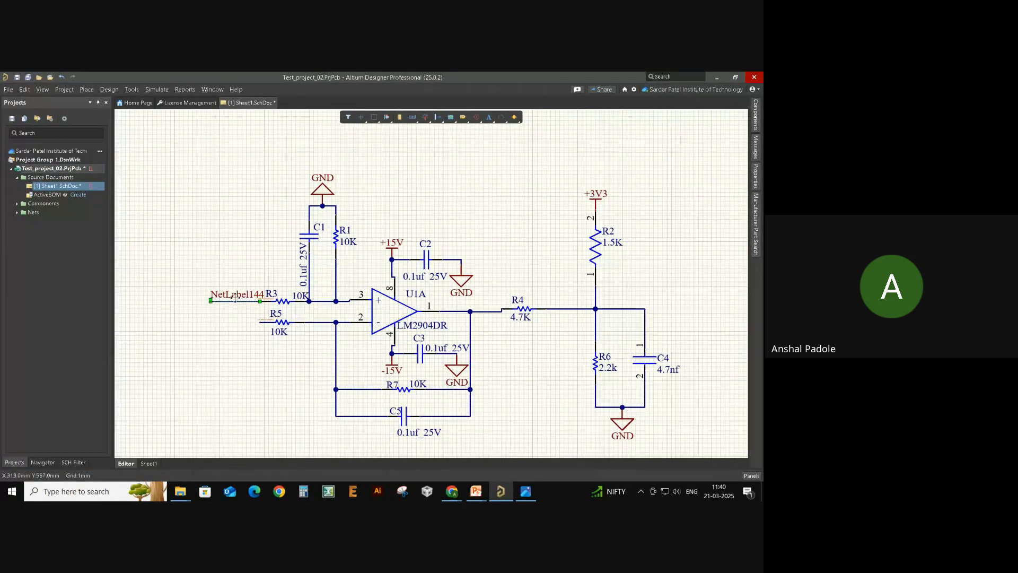
pyautogui.keyDown('shift'); pyautogui.moveTo(238, 293); pyautogui.dragTo(210, 324); pyautogui.keyUp('shift')
pyautogui.hotkey('ctrl', 'w')
pyautogui.click(211, 322)
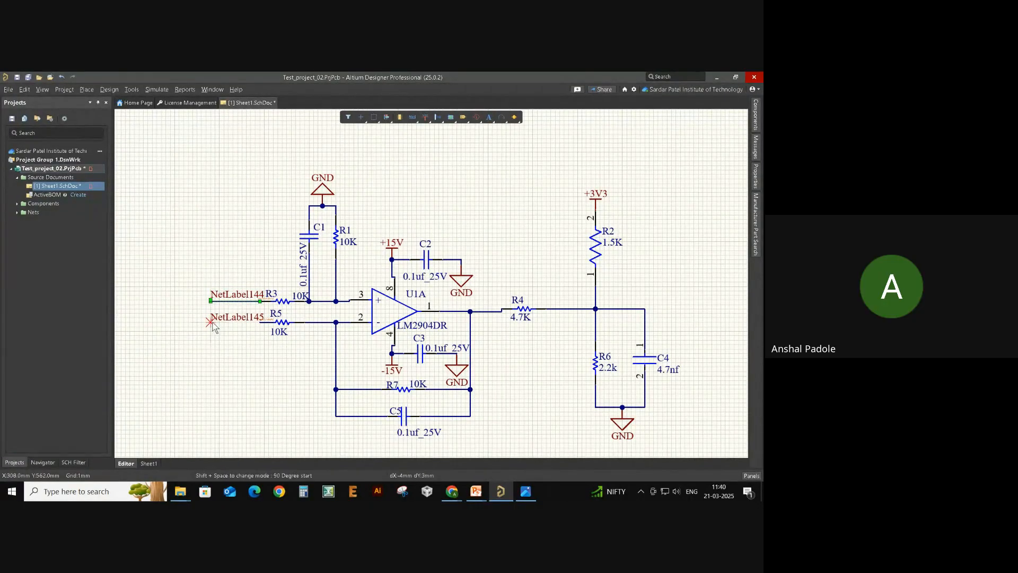
pyautogui.click(260, 322)
pyautogui.rightClick(250, 340)
pyautogui.rightClick(249, 340)
pyautogui.click(275, 356)
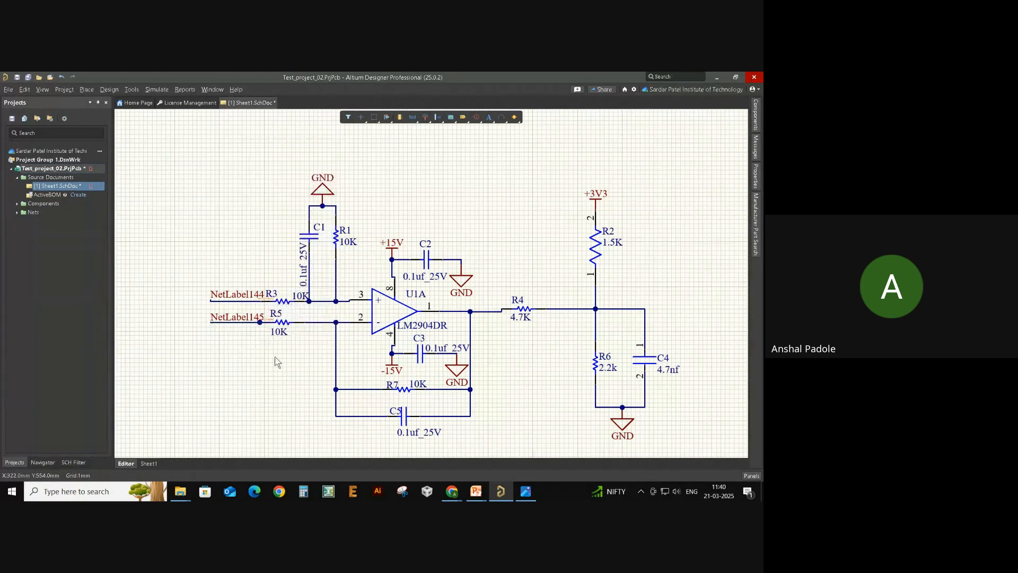
pyautogui.keyDown('ctrl'); pyautogui.scroll(-2, 206, 357); pyautogui.keyUp('ctrl')
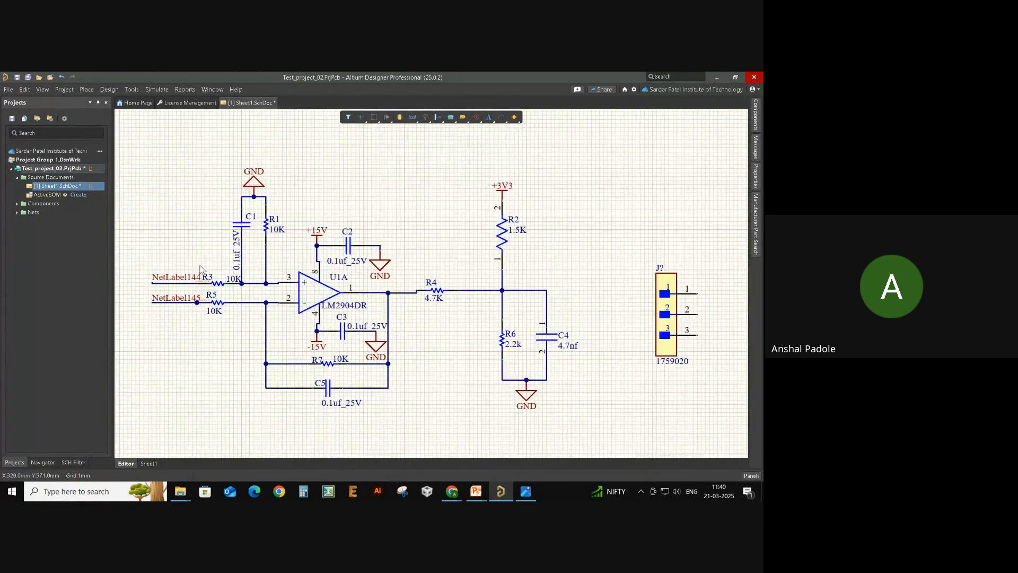
# - Rename NetLabel144 at R3 to IN+ and NetLabel145 at R5 to IN-
pyautogui.doubleClick(183, 278)
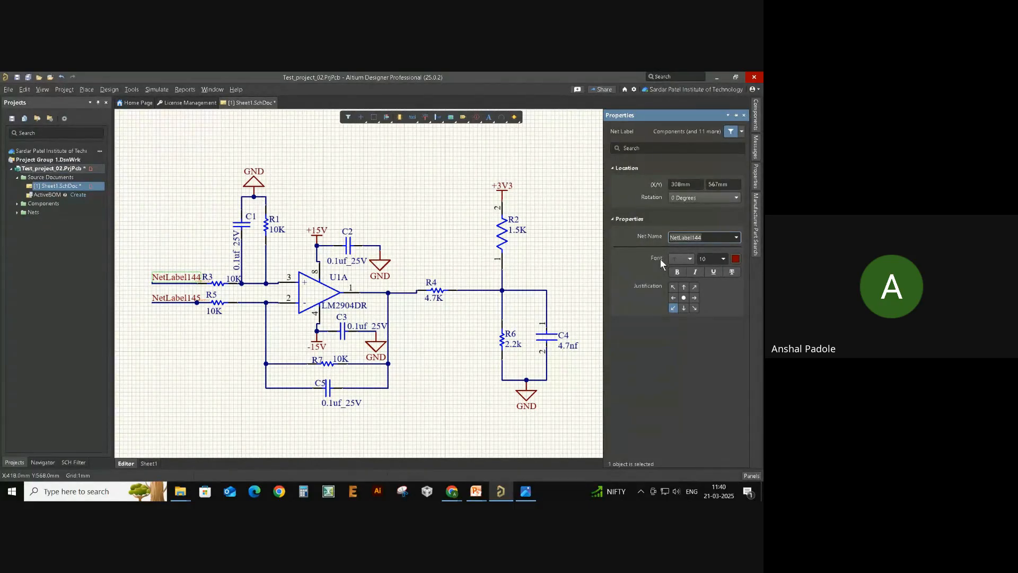
pyautogui.write('IN+')
pyautogui.press('Return')
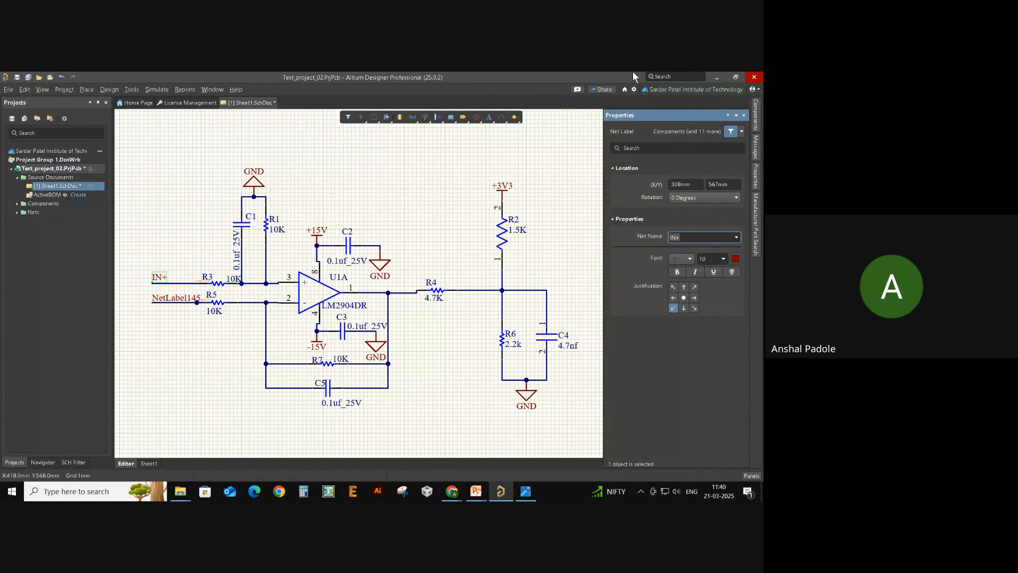
pyautogui.click(170, 298)
pyautogui.write('IN+')
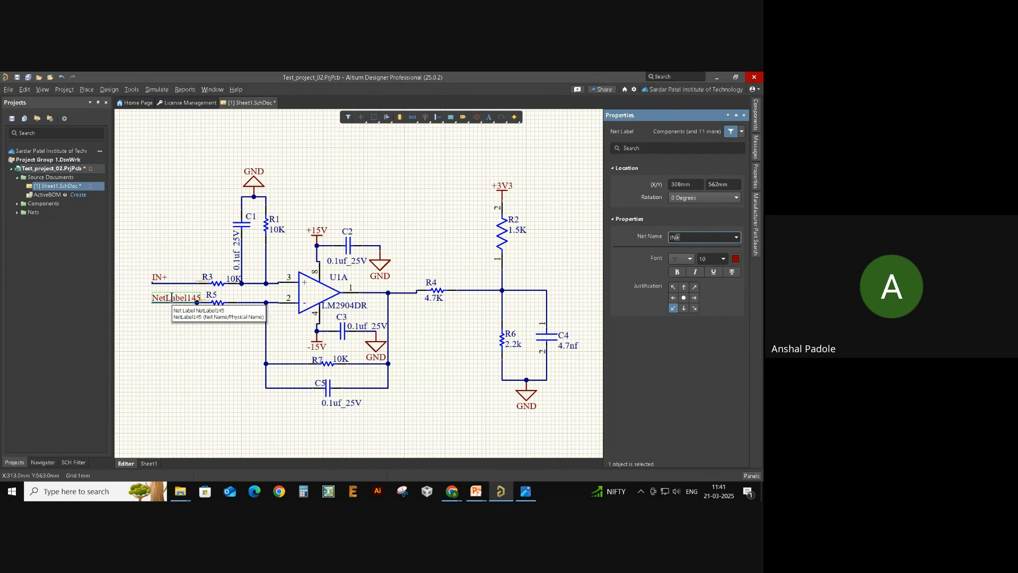
pyautogui.press('Return')
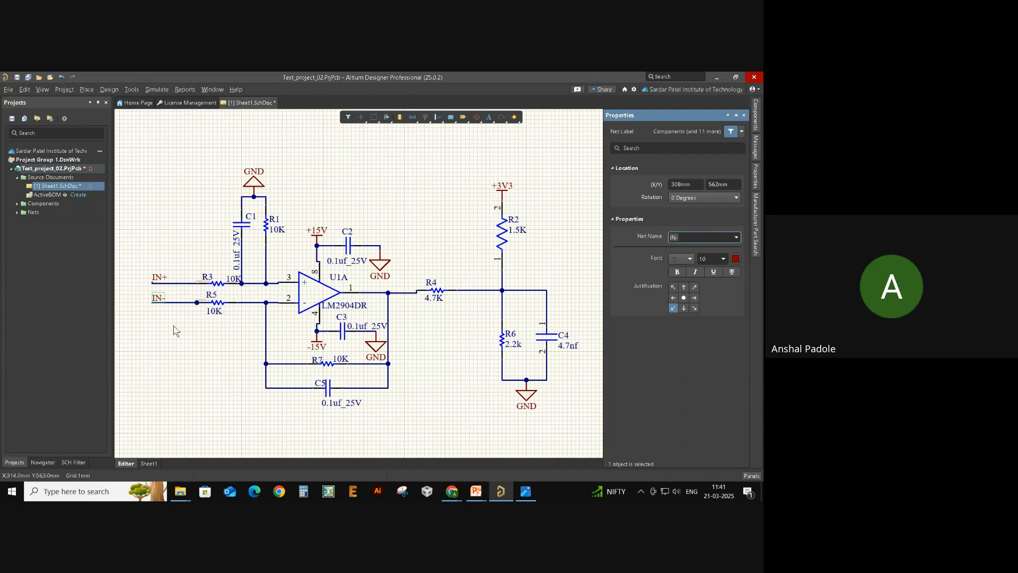
pyautogui.click(177, 344)
pyautogui.moveTo(174, 339)
pyautogui.mouseDown(button='right')
pyautogui.moveTo(162, 337)
pyautogui.moveTo(171, 322)
pyautogui.mouseUp(button='right')
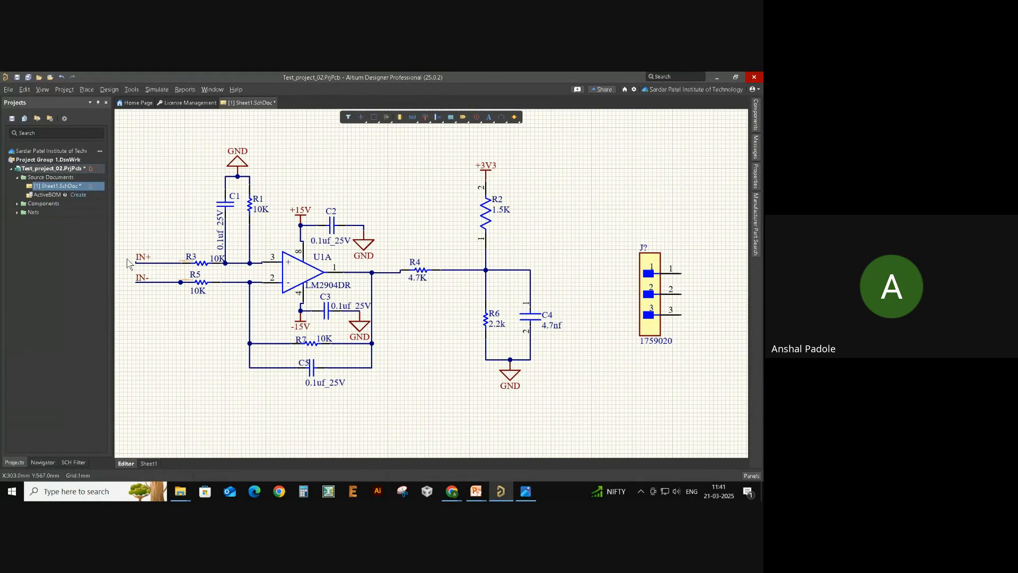
# - Paste an IN+ label beside J? pin 1 and wire the pin to it
pyautogui.keyDown('ctrl'); pyautogui.scroll(1, 154, 284); pyautogui.keyUp('ctrl')
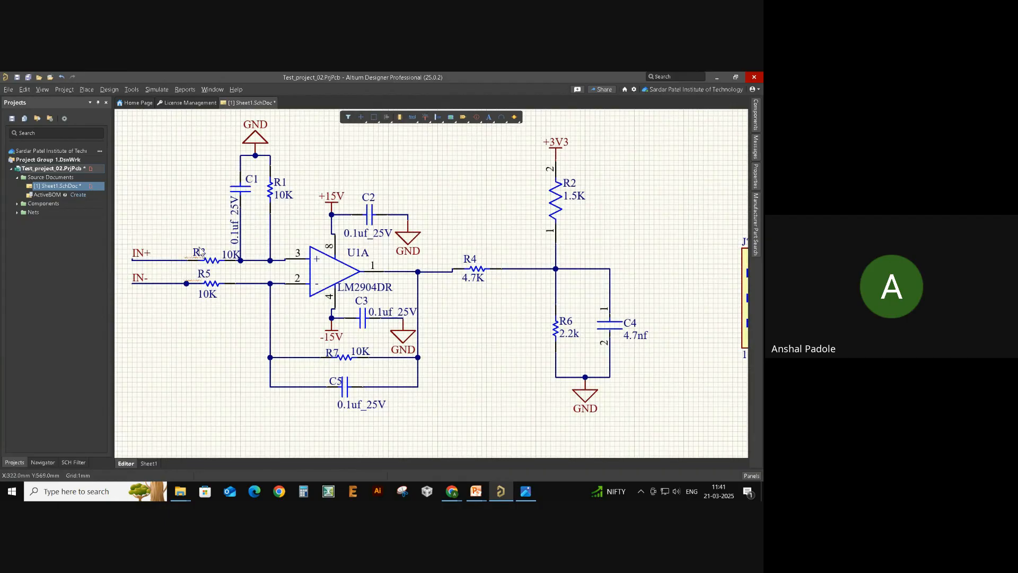
pyautogui.keyDown('ctrl'); pyautogui.scroll(-1, 169, 256); pyautogui.keyUp('ctrl')
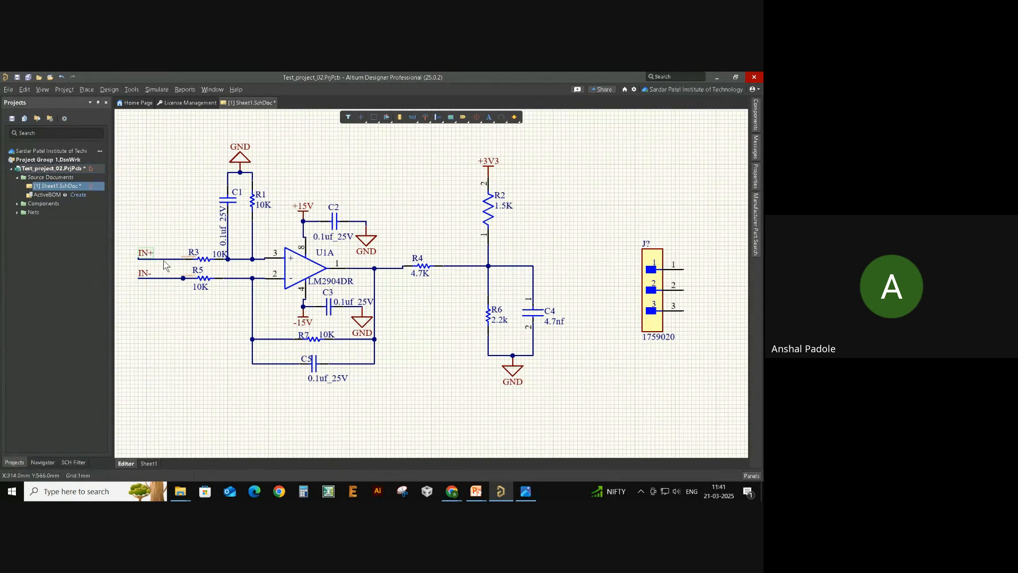
pyautogui.hotkey('ctrl', 'v')
pyautogui.click(694, 268)
pyautogui.hotkey('ctrl', 'w')
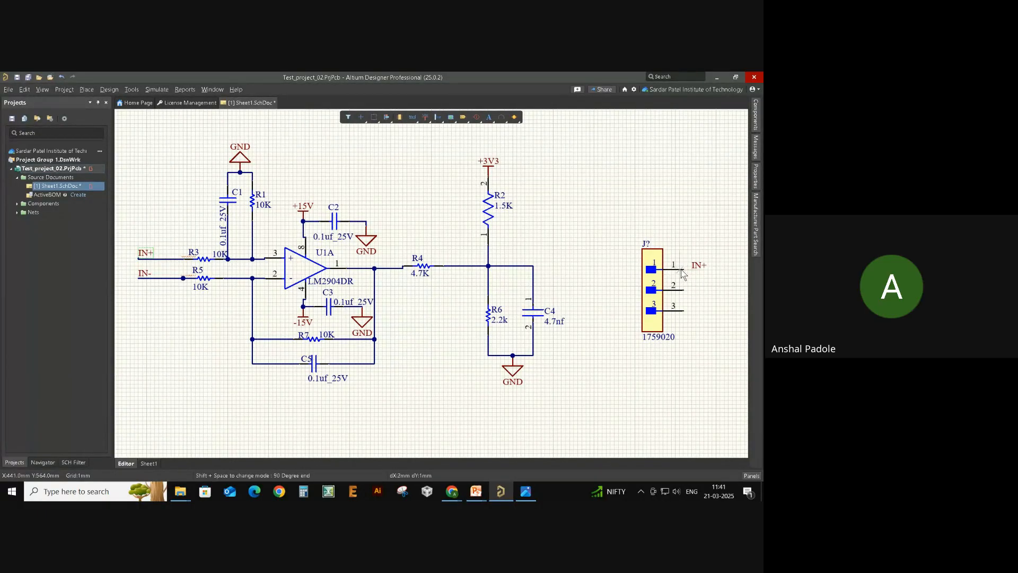
pyautogui.click(684, 270)
pyautogui.click(692, 270)
pyautogui.rightClick(704, 279)
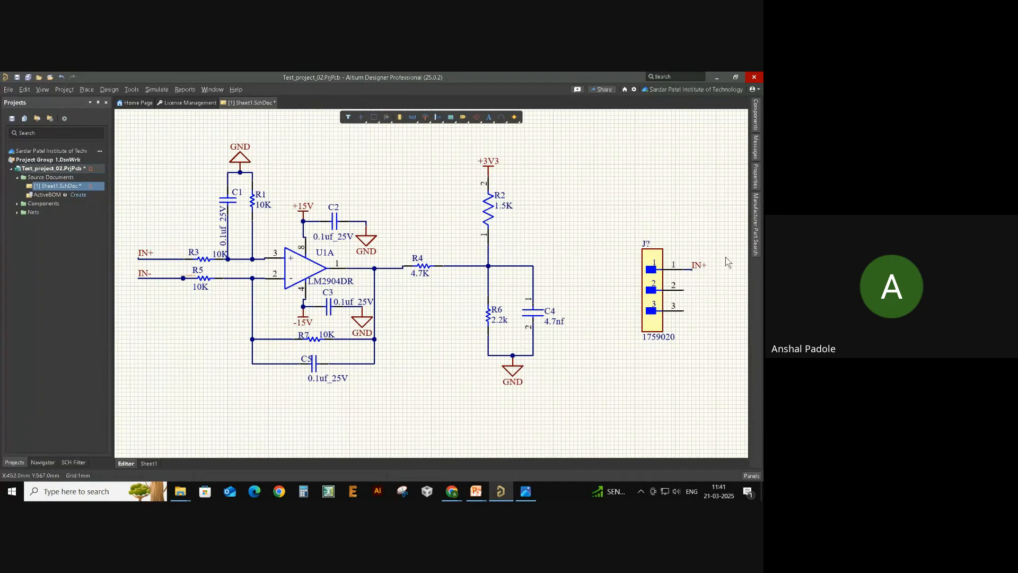
# - Copy the IN- label beside J? pin 2 and wire the pin to it
pyautogui.click(151, 282)
pyautogui.hotkey('ctrl', 'c')
pyautogui.hotkey('ctrl', 'v')
pyautogui.click(695, 294)
pyautogui.click(684, 291)
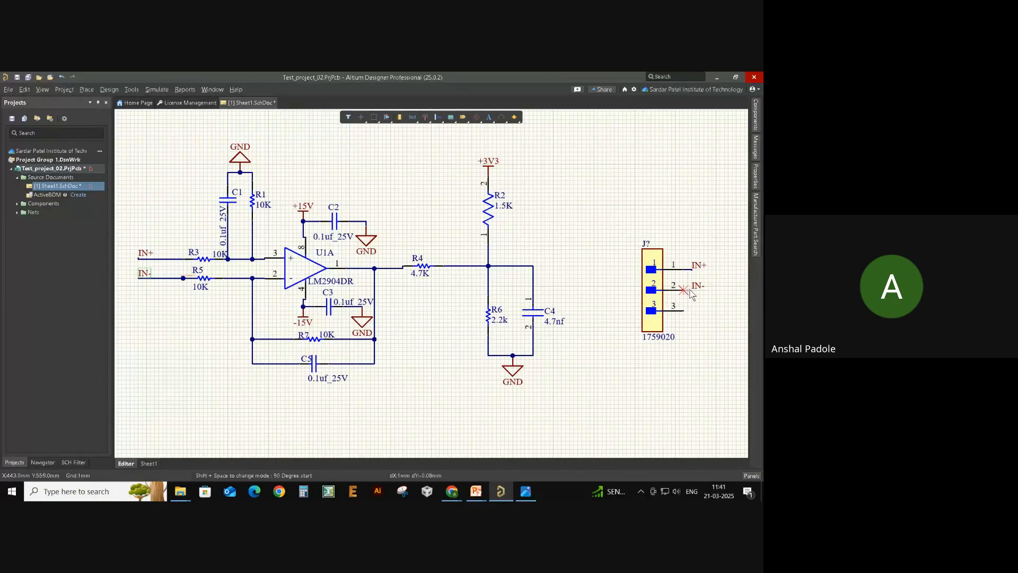
pyautogui.click(692, 290)
pyautogui.rightClick(702, 315)
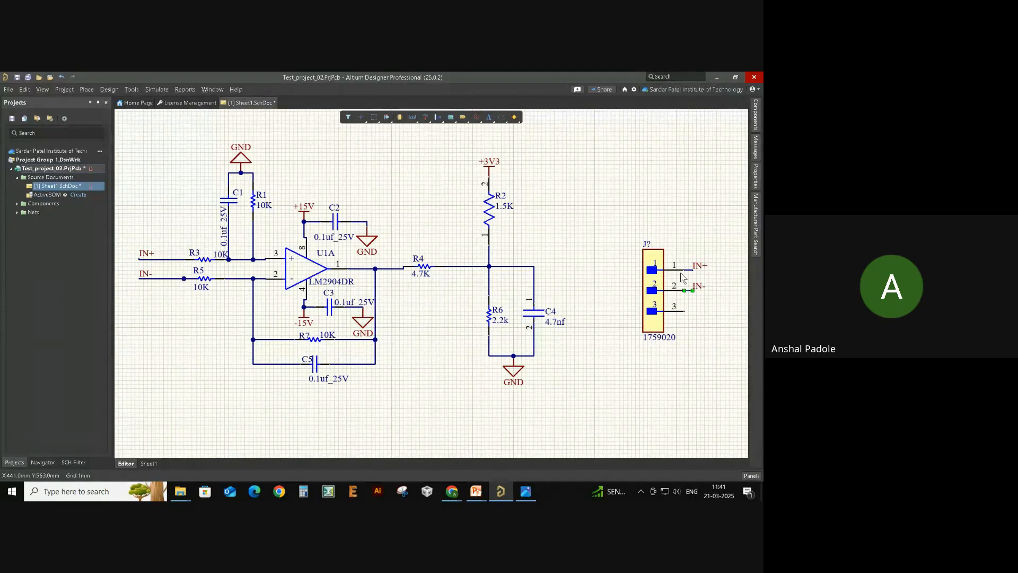
pyautogui.click(682, 374)
pyautogui.moveTo(715, 259); pyautogui.dragTo(682, 279)
pyautogui.keyDown('ctrl'); pyautogui.scroll(1, 705, 281); pyautogui.keyUp('ctrl')
pyautogui.keyDown('ctrl'); pyautogui.scroll(-1, 705, 281); pyautogui.keyUp('ctrl')
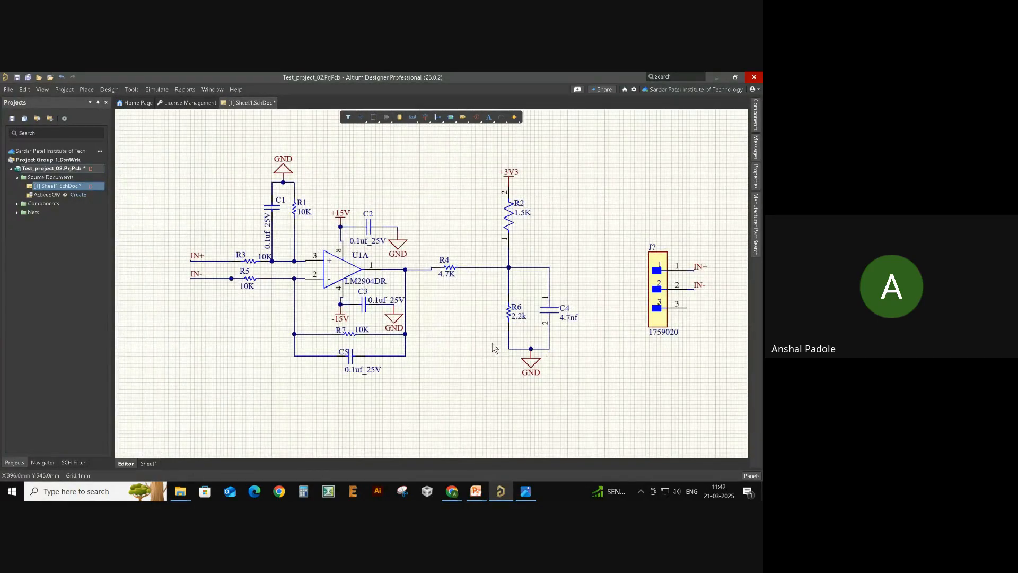
# - Place a net label at the R4/R6/C4 node and name it Output
pyautogui.moveTo(471, 327); pyautogui.dragTo(433, 317, button='right')
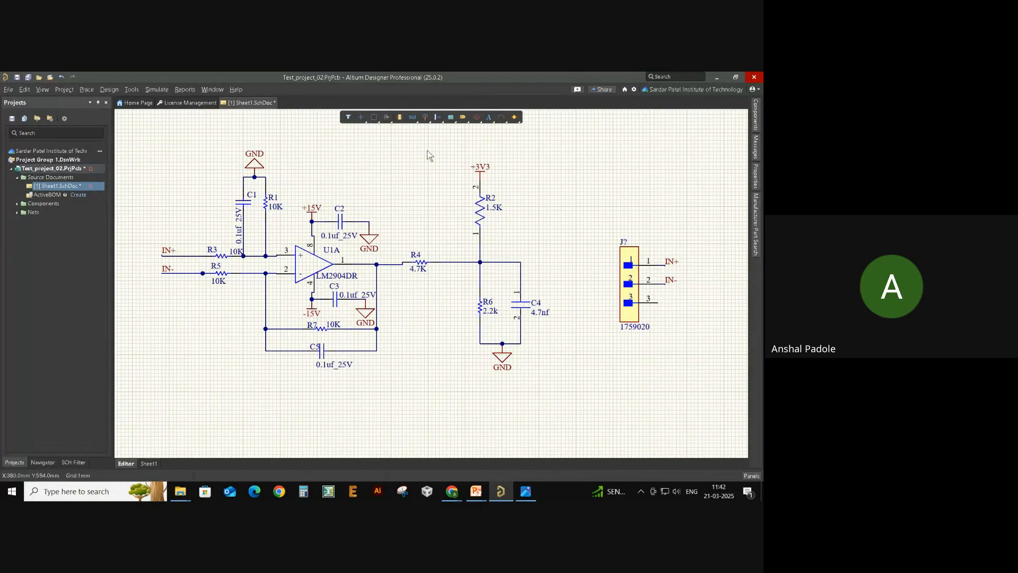
pyautogui.click(412, 120)
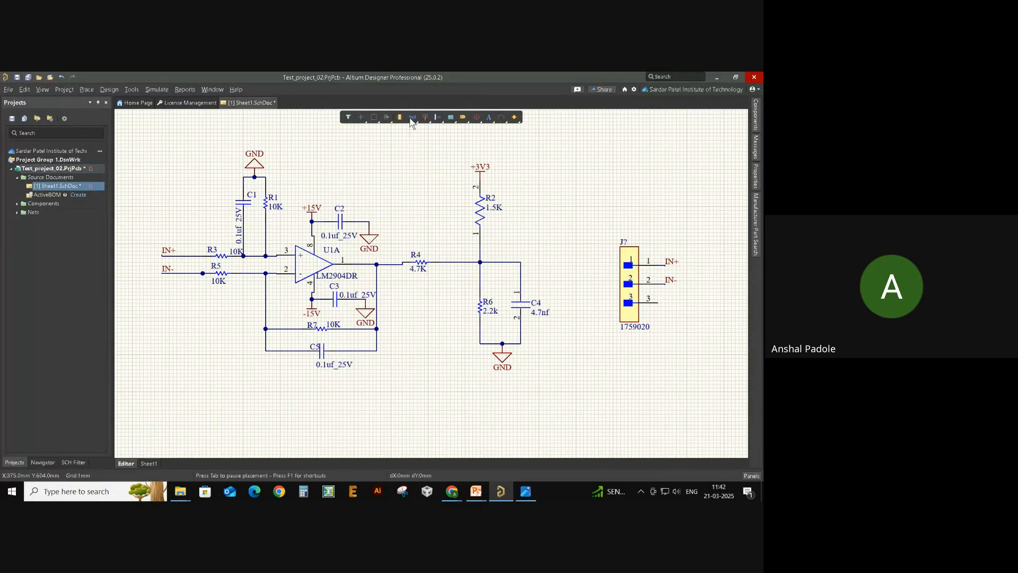
pyautogui.click(521, 262)
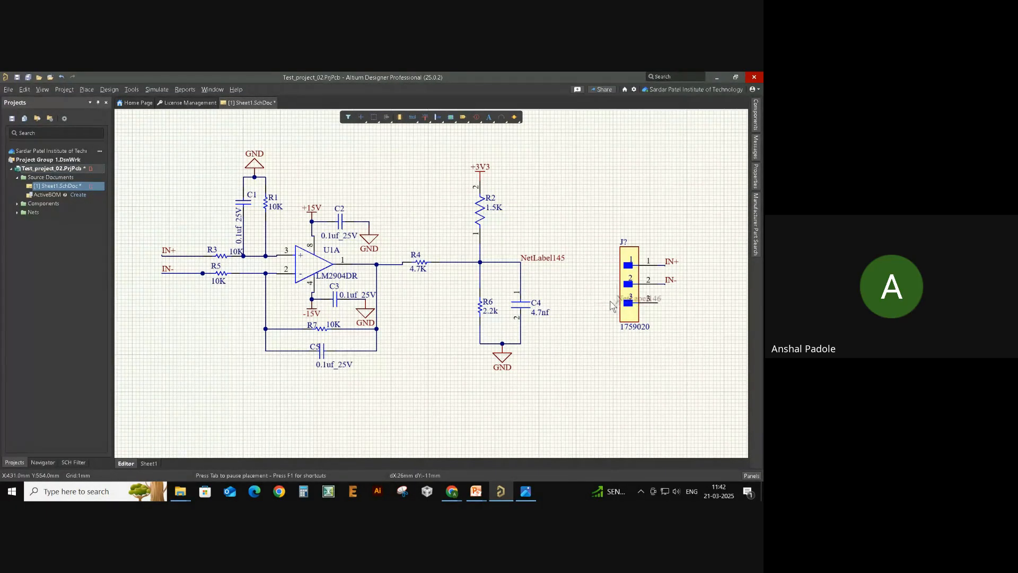
pyautogui.rightClick(555, 302)
pyautogui.click(543, 260)
pyautogui.doubleClick(543, 255)
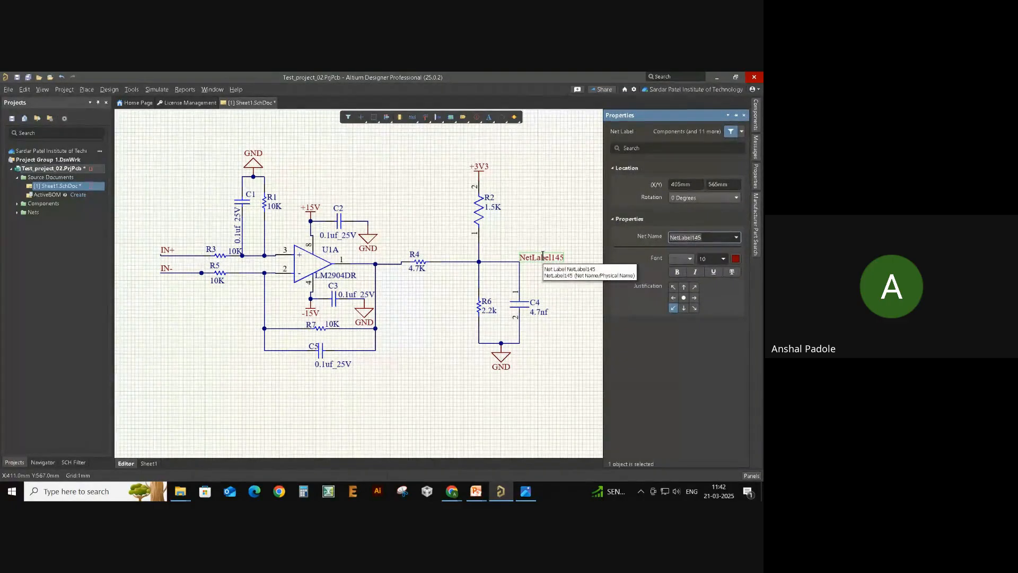
pyautogui.write('Out')
pyautogui.press('Return')
pyautogui.write('put')
pyautogui.press('Return')
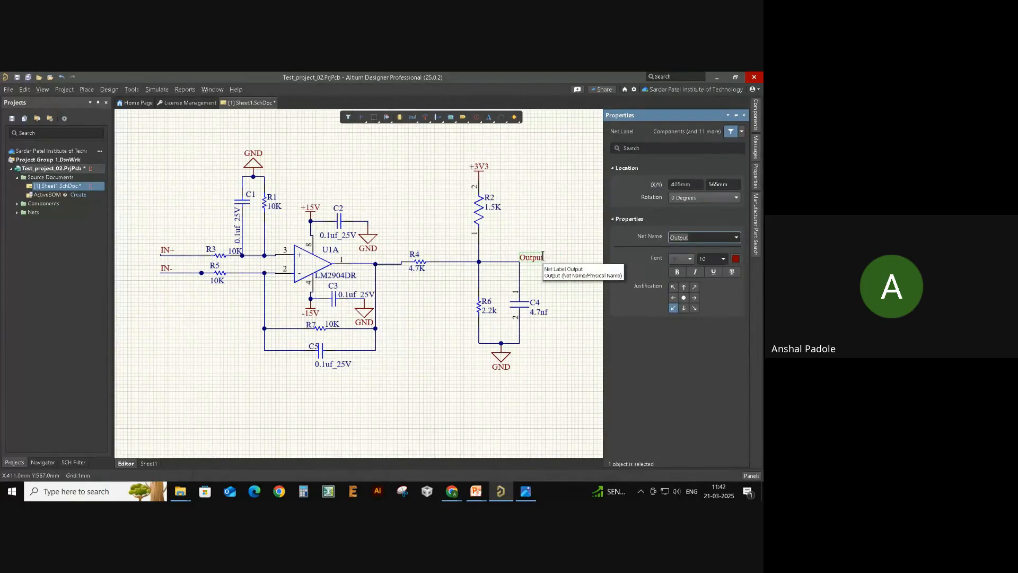
pyautogui.click(539, 250)
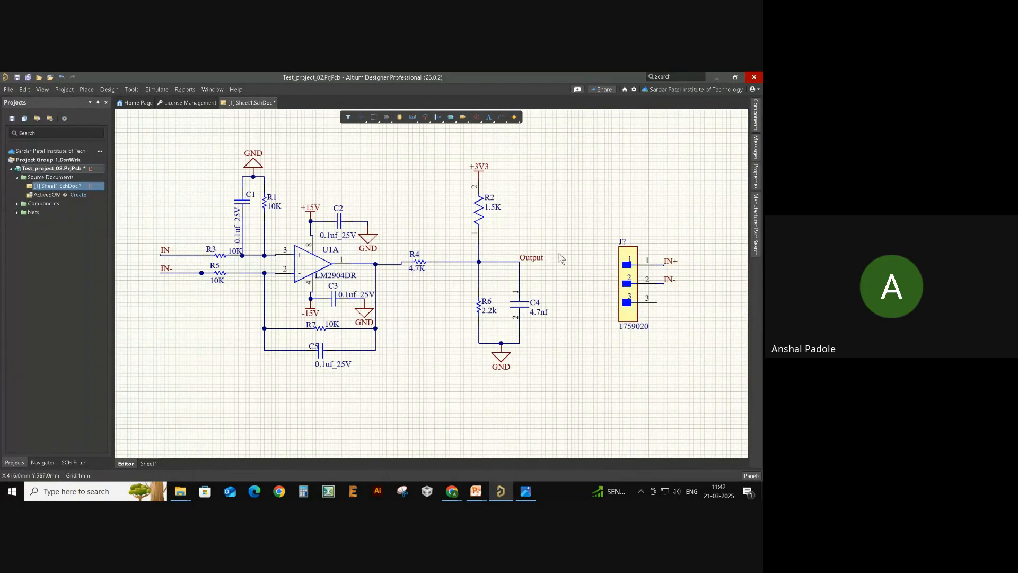
# - Copy the Output label beside J? pin 3 and wire the pin to it
pyautogui.keyDown('shift'); pyautogui.moveTo(538, 259); pyautogui.dragTo(665, 304); pyautogui.keyUp('shift')
pyautogui.hotkey('ctrl', 'w')
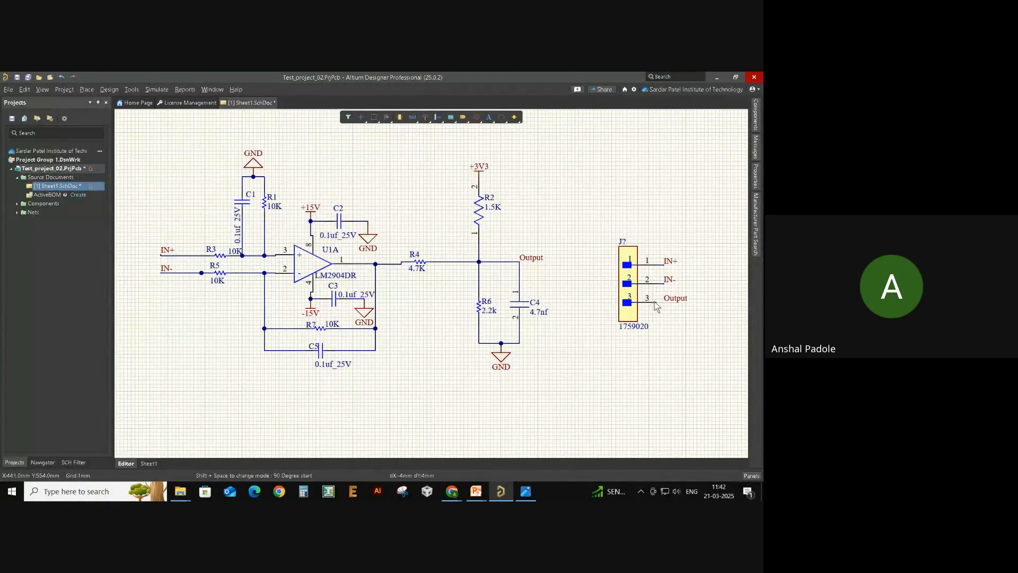
pyautogui.click(656, 303)
pyautogui.click(667, 302)
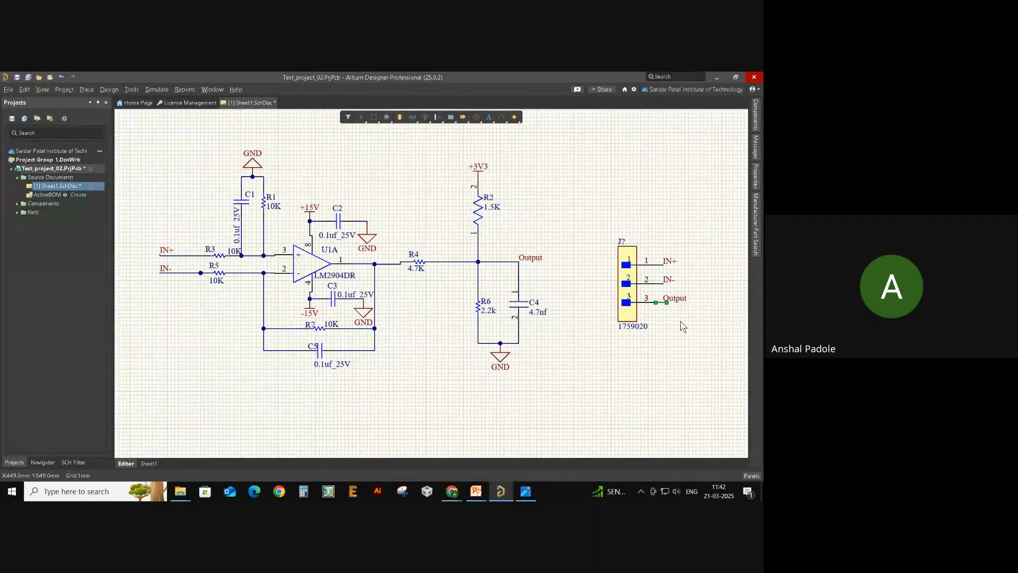
pyautogui.moveTo(681, 321); pyautogui.dragTo(655, 357, button='right')
pyautogui.keyDown('ctrl'); pyautogui.scroll(1, 682, 366); pyautogui.keyUp('ctrl')
pyautogui.keyDown('shift'); pyautogui.scroll(3, 682, 367); pyautogui.keyUp('shift')
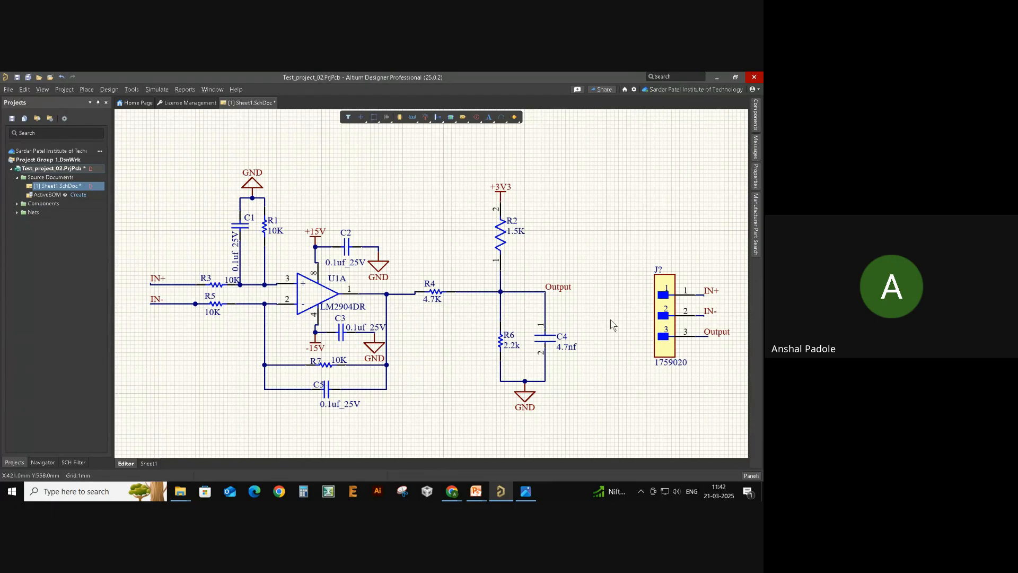
pyautogui.moveTo(614, 325); pyautogui.dragTo(597, 313, button='right')
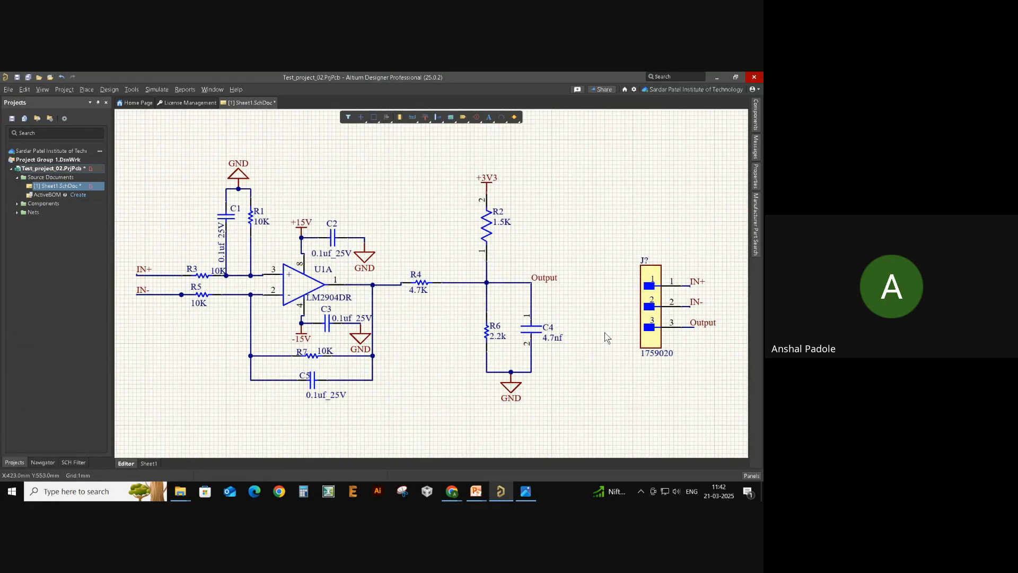
pyautogui.hscroll(1, 605, 333)
pyautogui.hscroll(-2, 602, 334)
pyautogui.keyDown('ctrl'); pyautogui.scroll(-2, 593, 334); pyautogui.keyUp('ctrl')
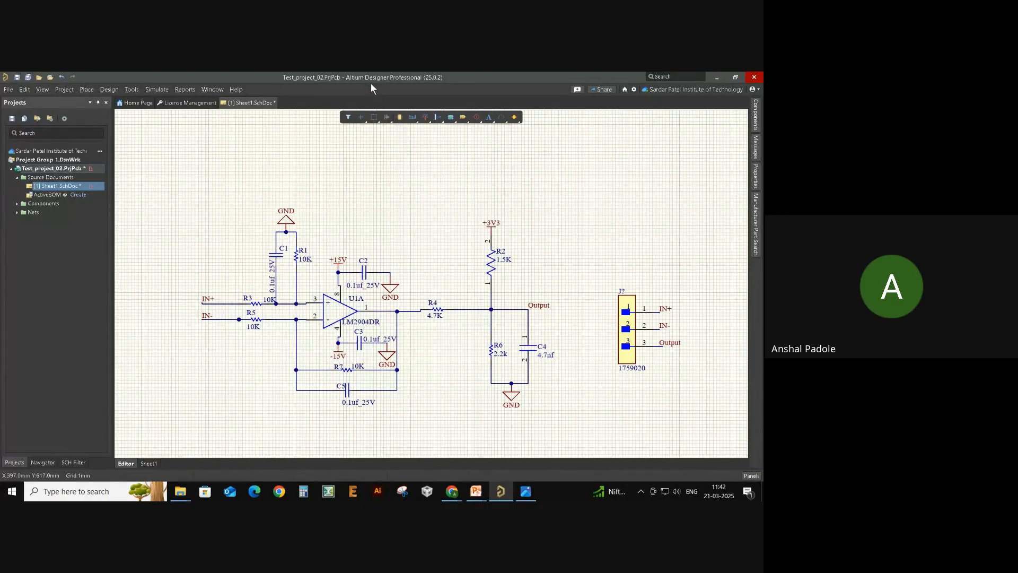
# - Place a text string above the circuit reading 'Sensing Circuit'
pyautogui.click(490, 117)
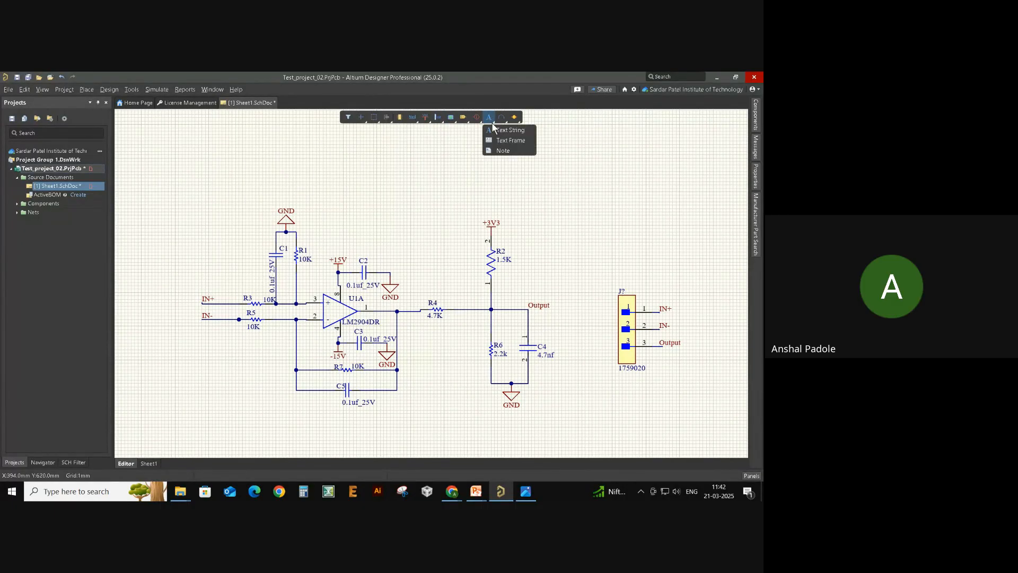
pyautogui.click(501, 130)
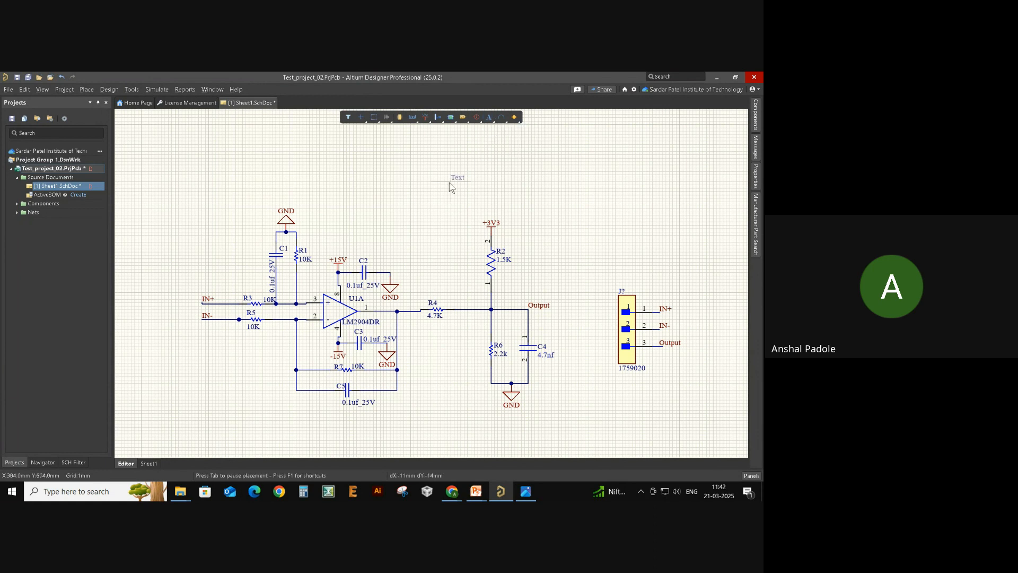
pyautogui.click(364, 186)
pyautogui.press('Escape')
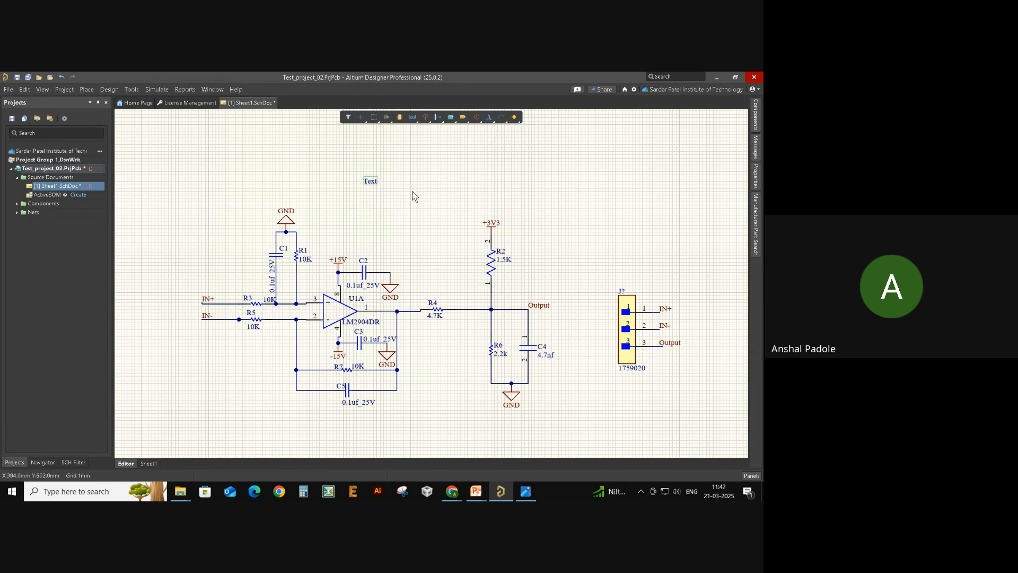
pyautogui.click(371, 181)
pyautogui.moveTo(396, 182); pyautogui.dragTo(361, 182)
pyautogui.write('Op=Amp')
pyautogui.press('BackSpace')
pyautogui.press('BackSpace')
pyautogui.press('BackSpace')
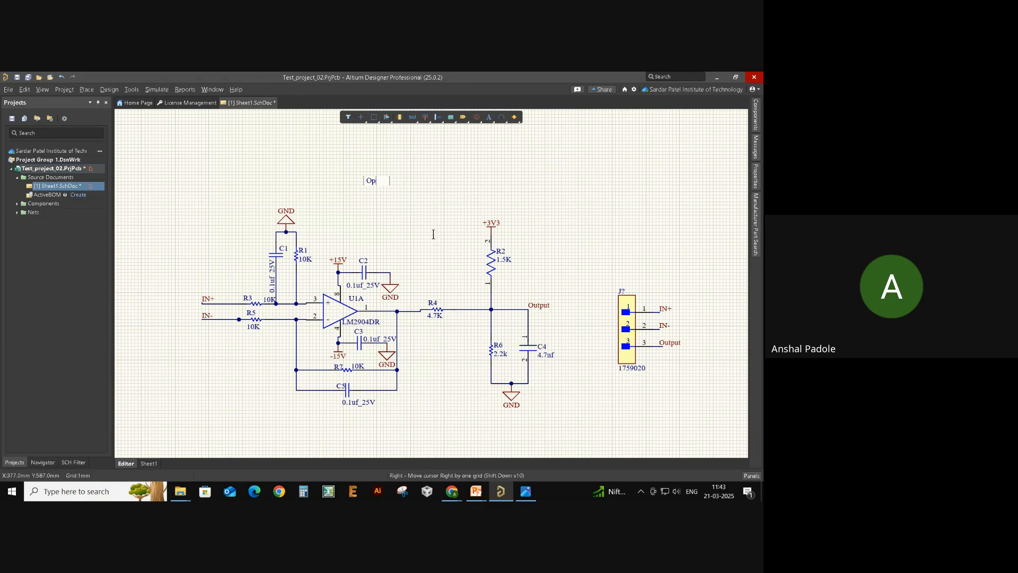
pyautogui.write('-Amp ')
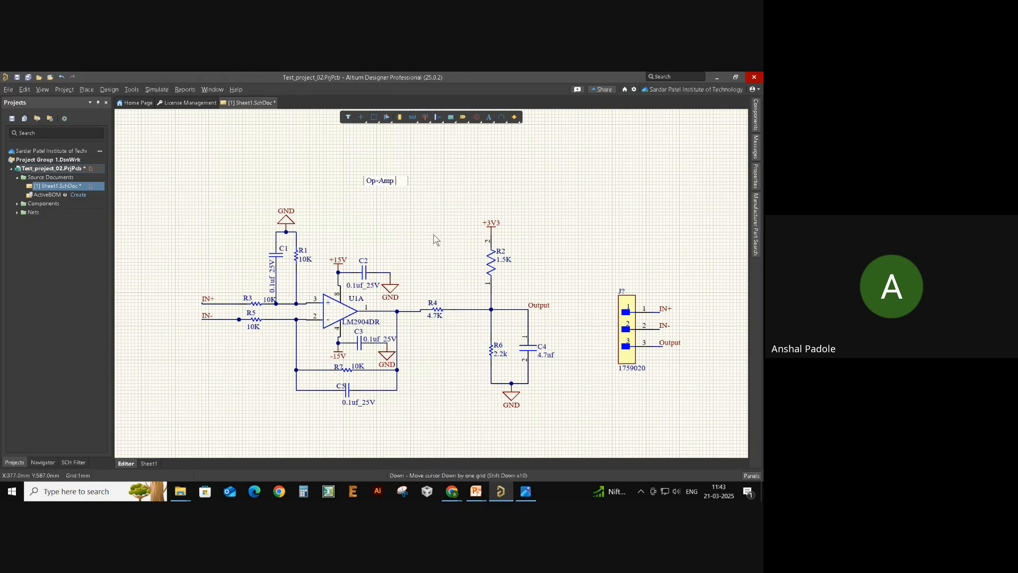
pyautogui.write('Sen')
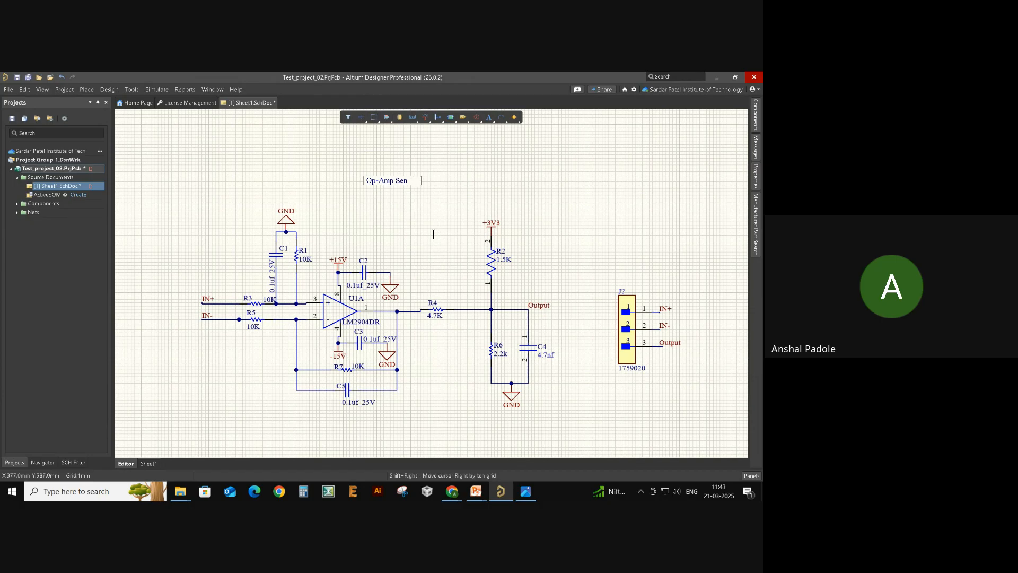
pyautogui.press('BackSpace')
pyautogui.write('Sensing Circuit')
pyautogui.press('Return')
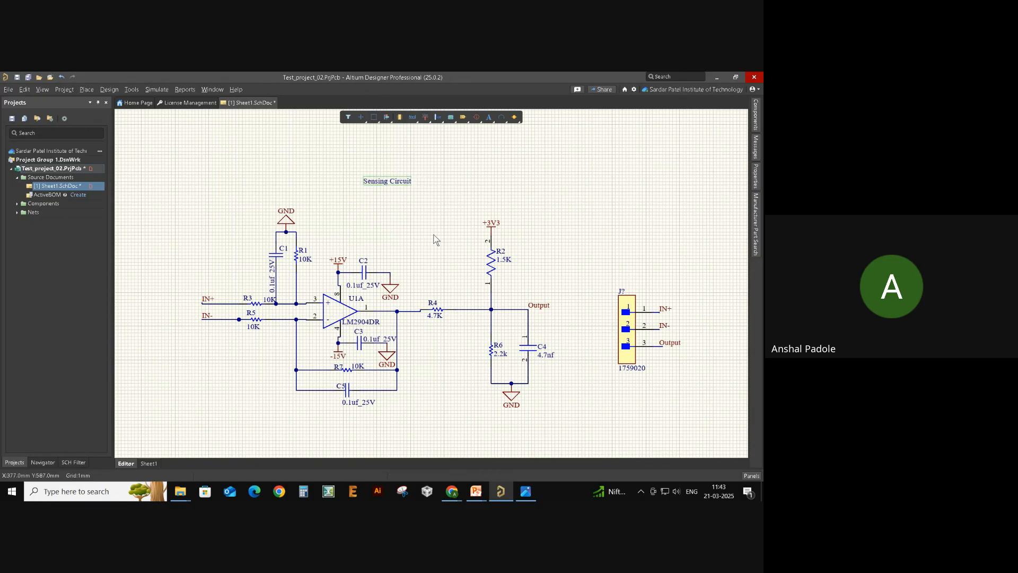
# - Format the title as size 24, blue and bold, and move it left
pyautogui.doubleClick(401, 181)
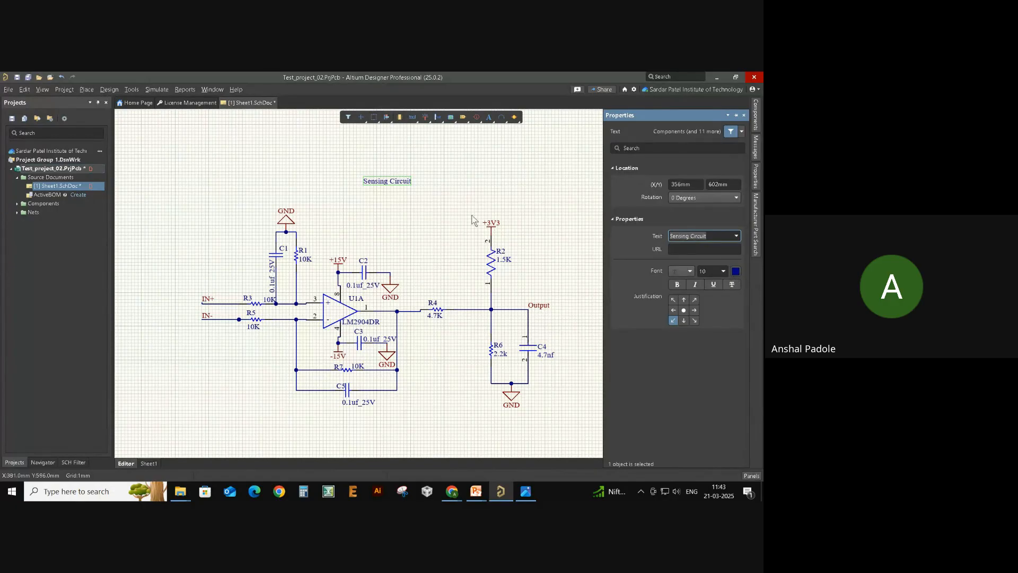
pyautogui.click(723, 271)
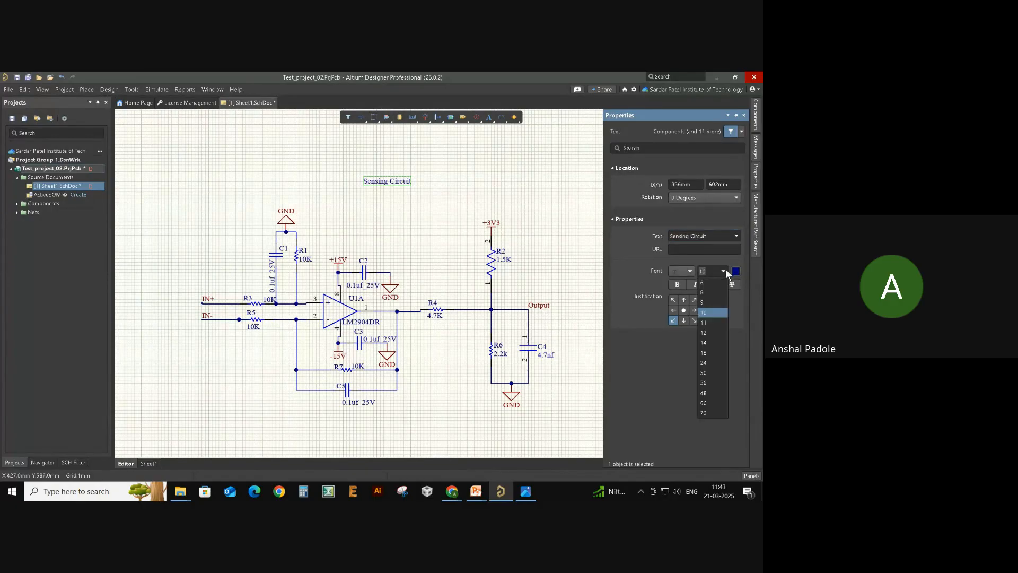
pyautogui.click(720, 364)
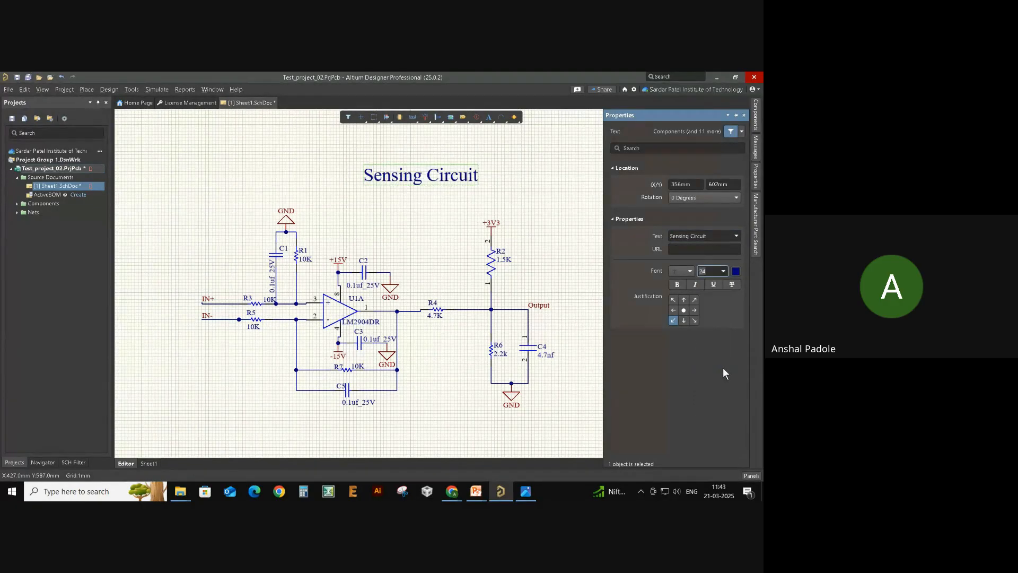
pyautogui.click(736, 271)
pyautogui.click(667, 303)
pyautogui.click(735, 273)
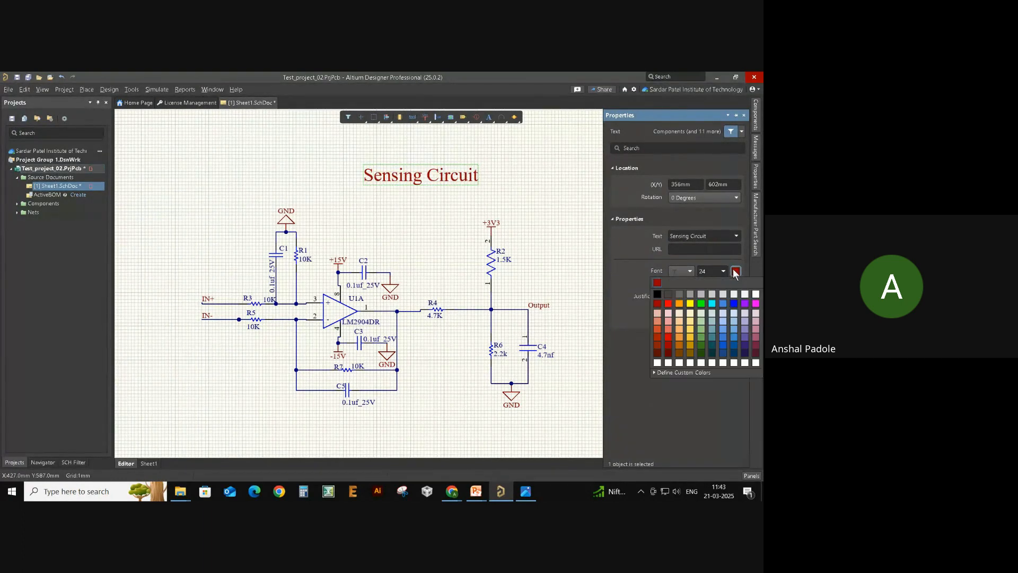
pyautogui.click(731, 303)
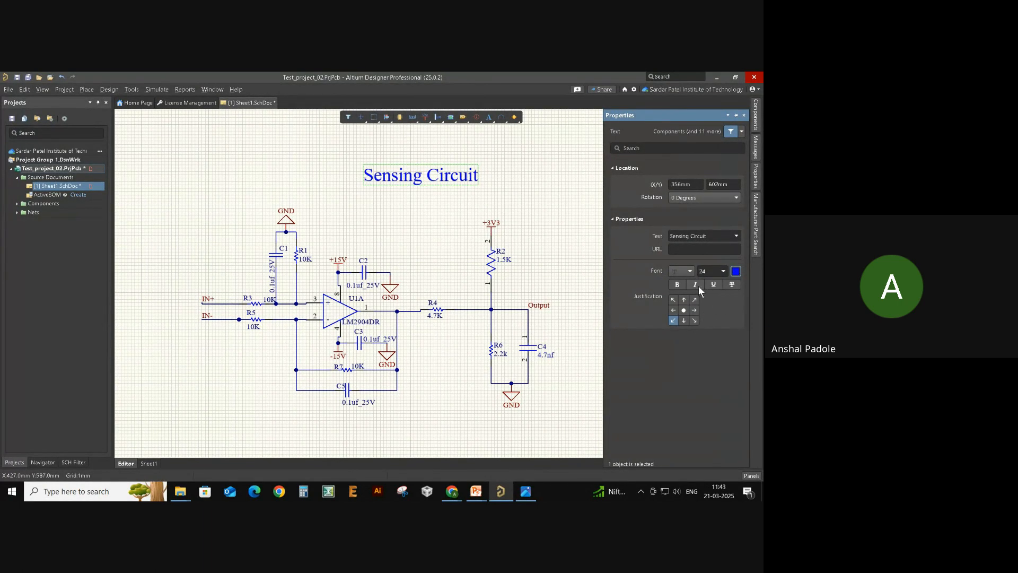
pyautogui.click(677, 285)
pyautogui.moveTo(455, 190); pyautogui.dragTo(418, 197)
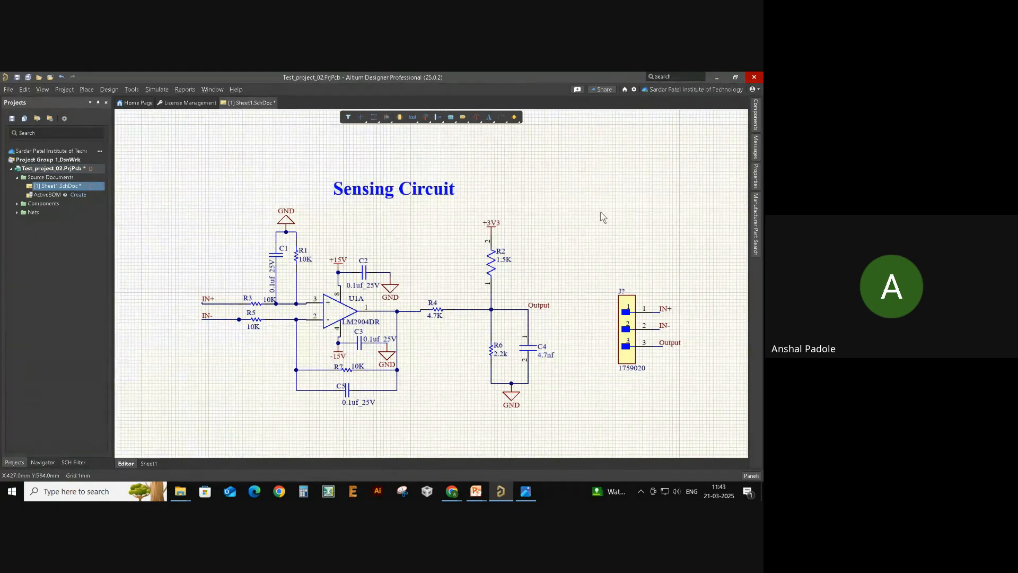
pyautogui.keyDown('ctrl'); pyautogui.scroll(-1, 603, 217); pyautogui.keyUp('ctrl')
pyautogui.scroll(1, 578, 234)
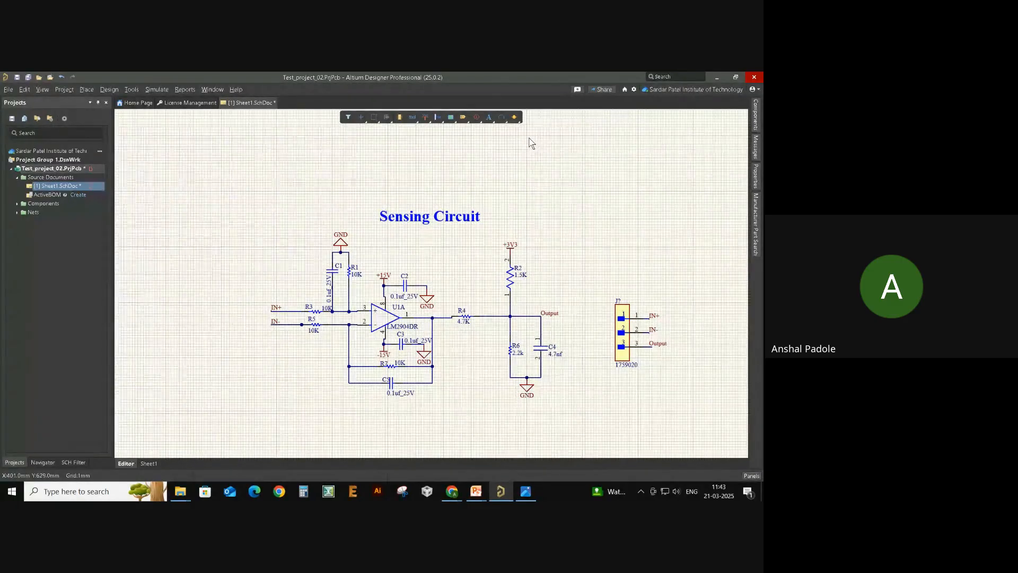
# - Draw a transparent, unfilled rectangle enclosing the title, circuit and connector
pyautogui.click(502, 120)
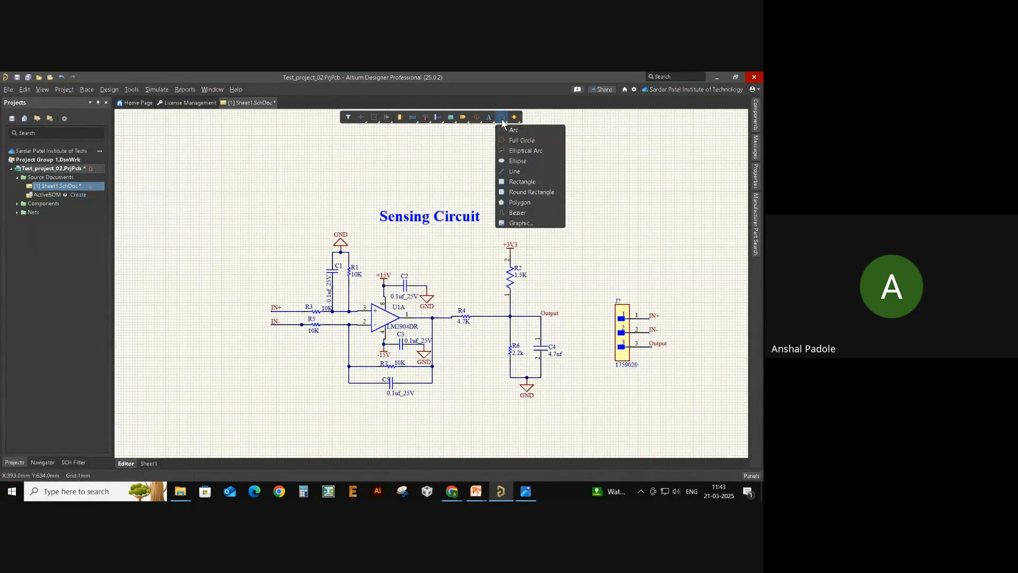
pyautogui.click(539, 182)
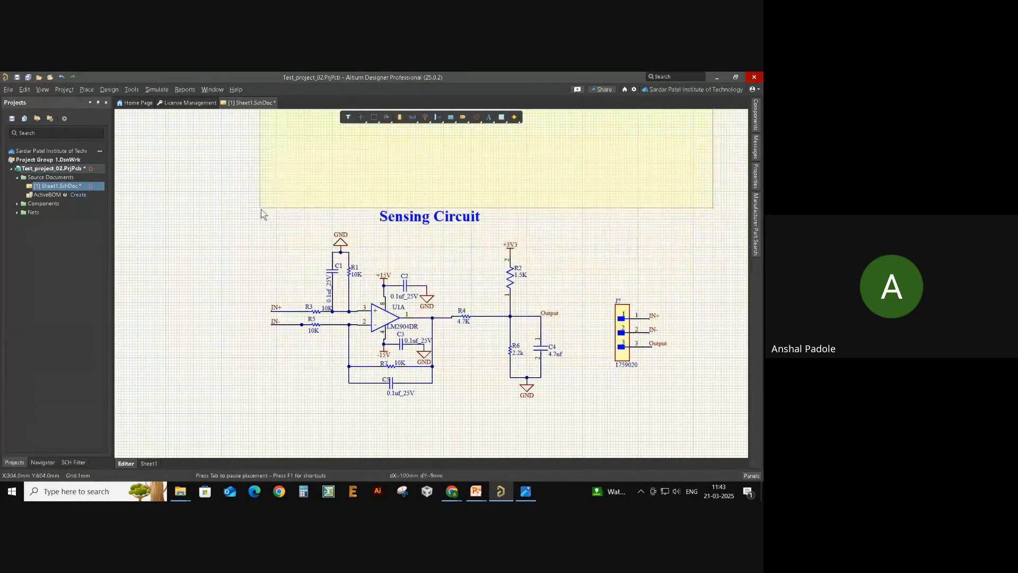
pyautogui.click(249, 202)
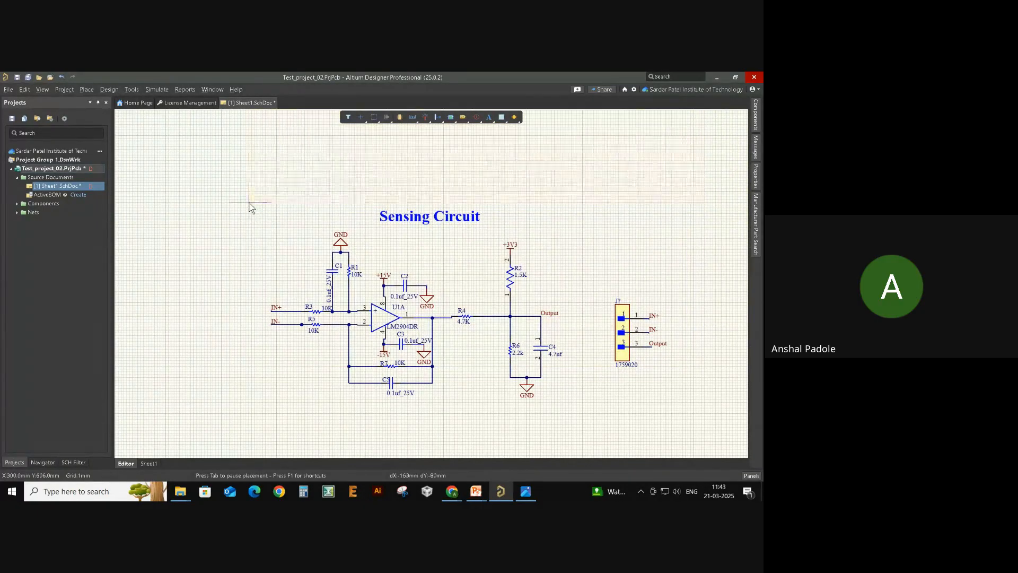
pyautogui.click(675, 413)
pyautogui.rightClick(659, 408)
pyautogui.doubleClick(527, 329)
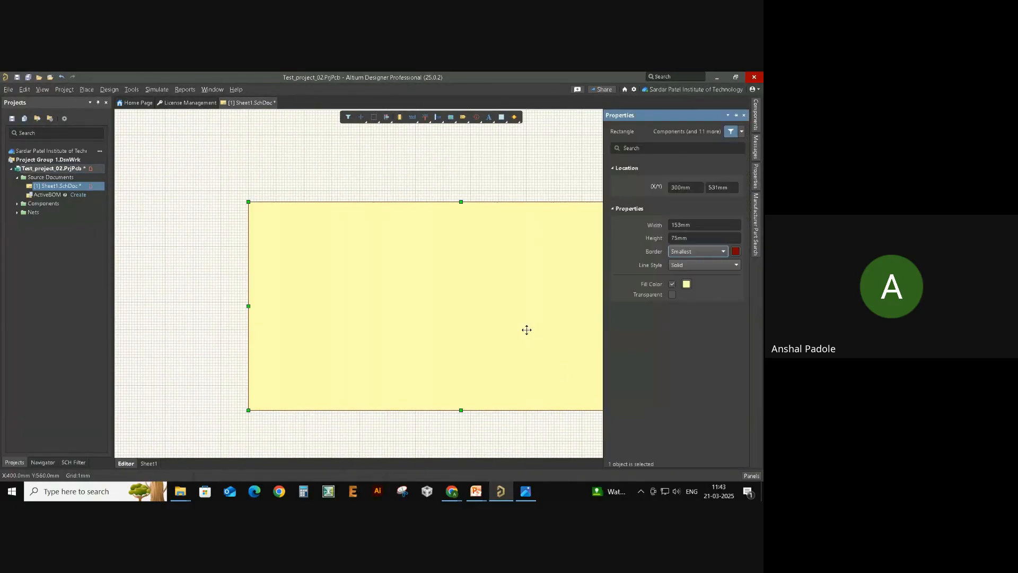
pyautogui.click(671, 293)
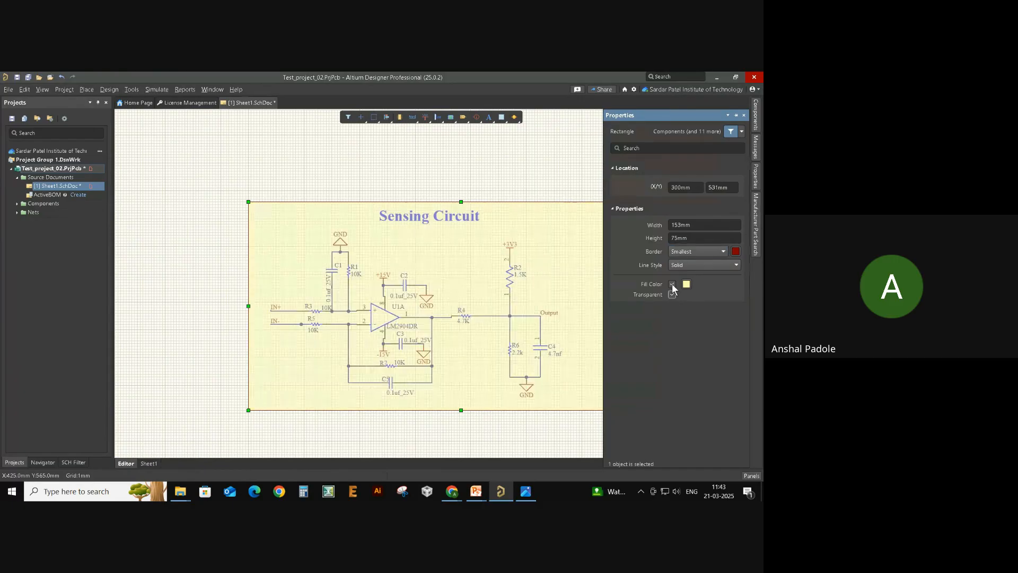
pyautogui.click(672, 284)
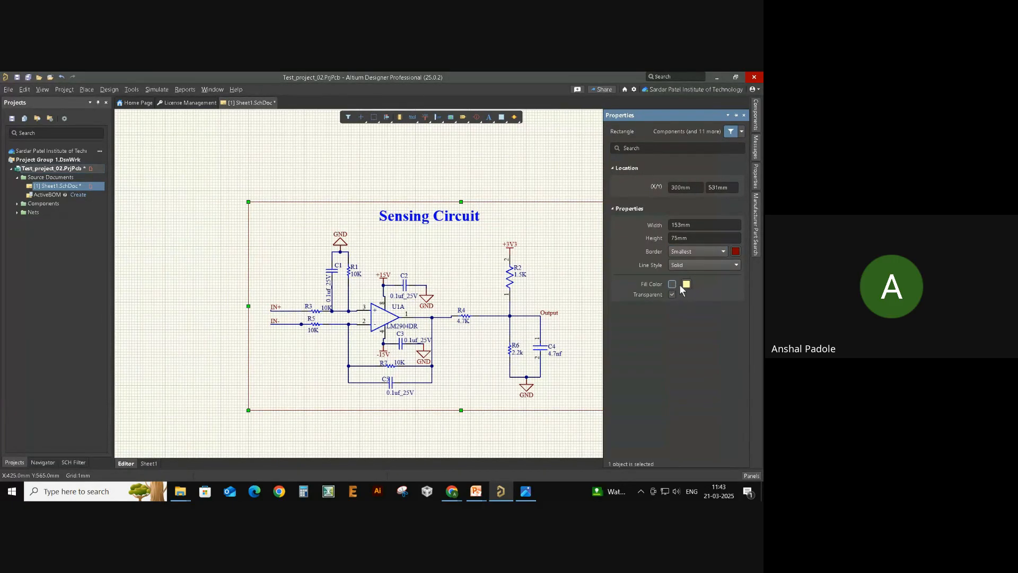
pyautogui.moveTo(569, 255); pyautogui.dragTo(494, 268, button='right')
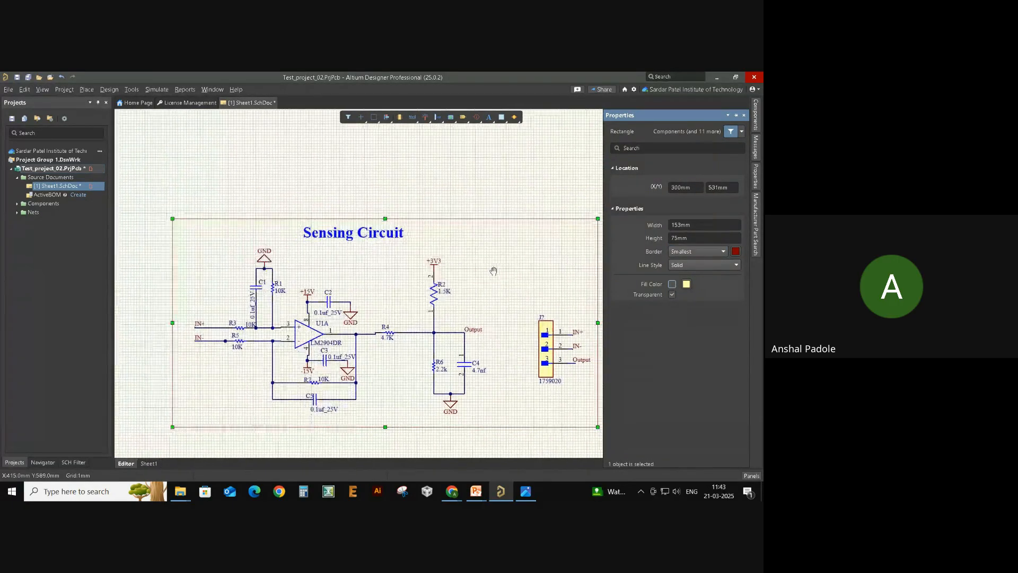
# - Set the rectangle's border to a solid Medium-width line
pyautogui.click(501, 216)
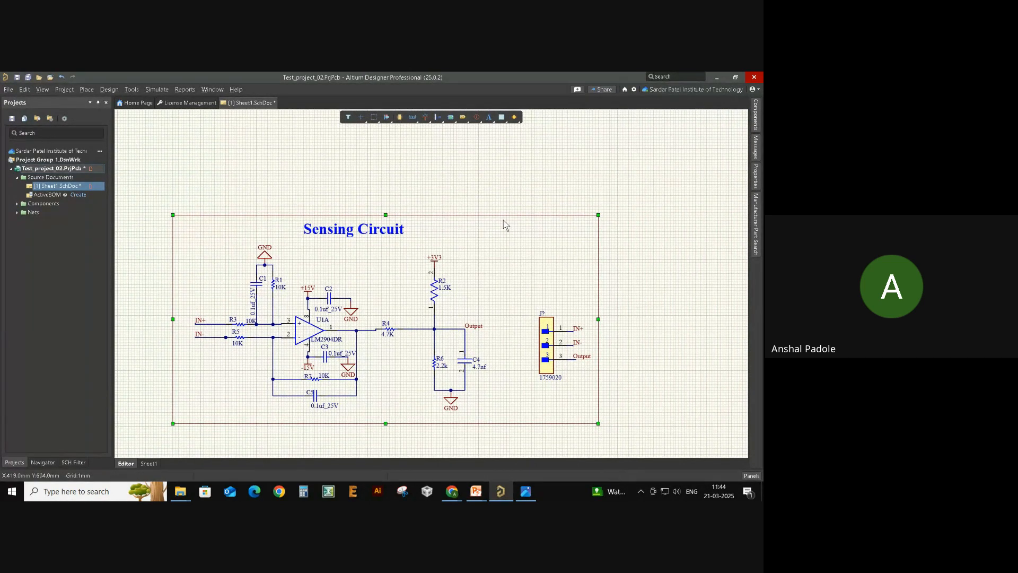
pyautogui.click(501, 215)
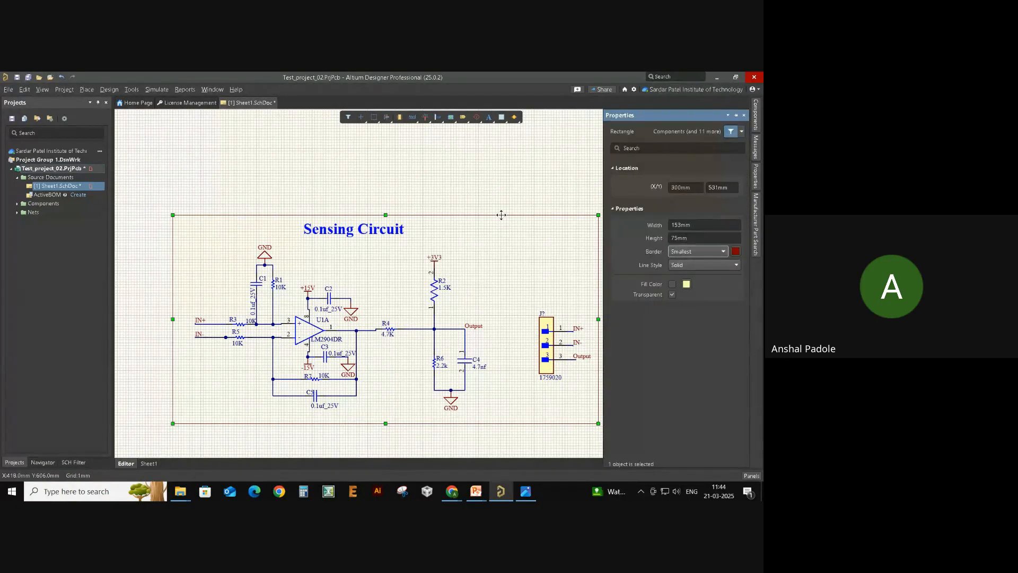
pyautogui.click(709, 265)
pyautogui.click(705, 264)
pyautogui.click(699, 254)
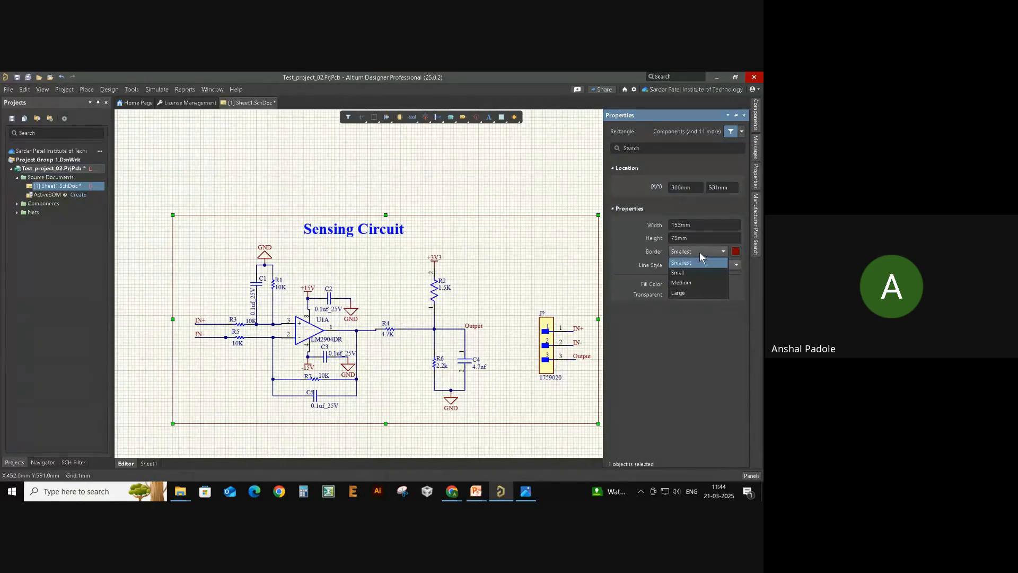
pyautogui.click(698, 280)
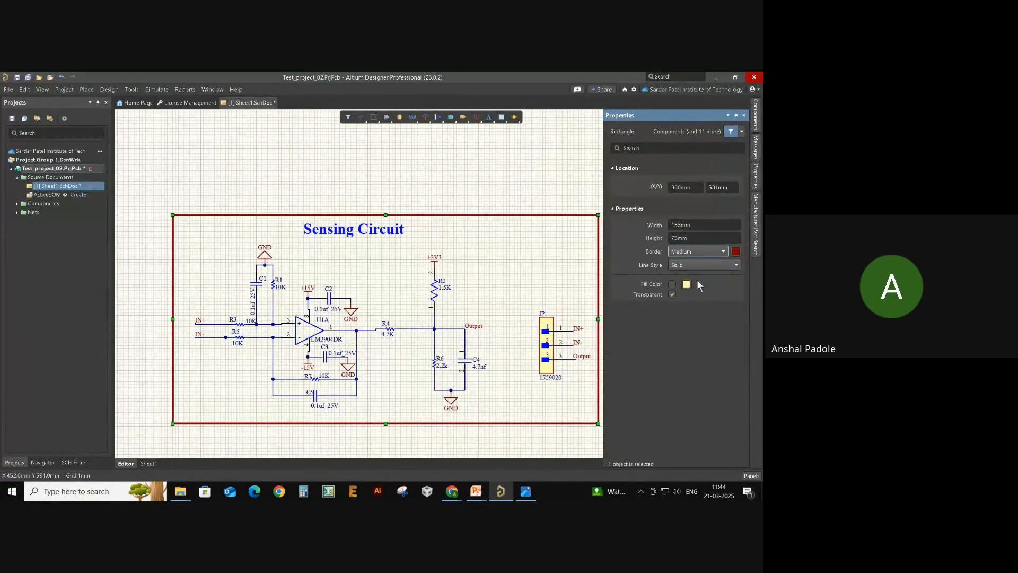
pyautogui.click(511, 266)
# - Centre the Sensing Circuit title over the circuit and box-select everything to check it
pyautogui.moveTo(382, 235); pyautogui.dragTo(416, 228)
pyautogui.moveTo(477, 266); pyautogui.dragTo(503, 235, button='right')
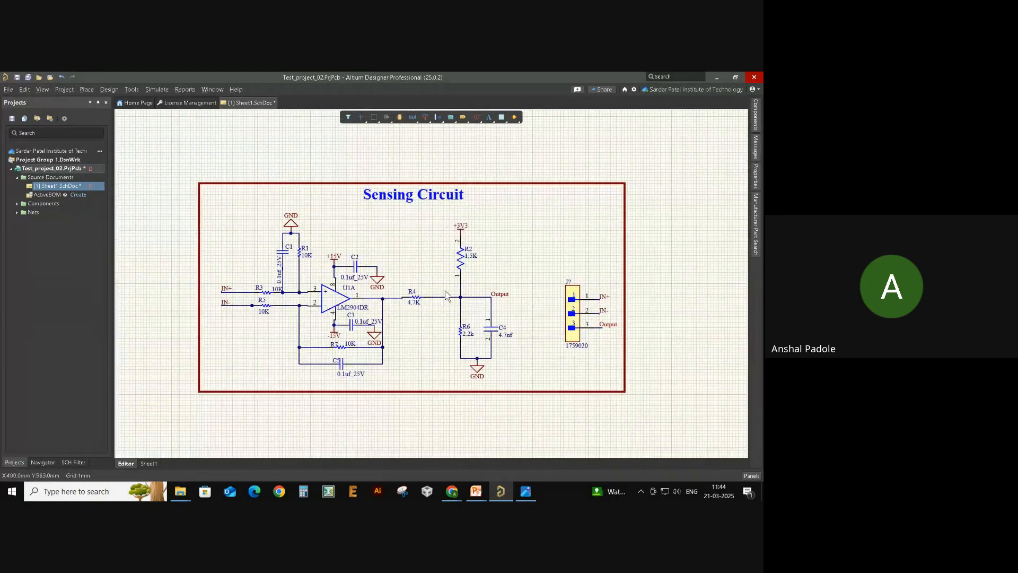
pyautogui.moveTo(131, 163); pyautogui.dragTo(586, 422)
pyautogui.moveTo(629, 375); pyautogui.dragTo(672, 375, button='right')
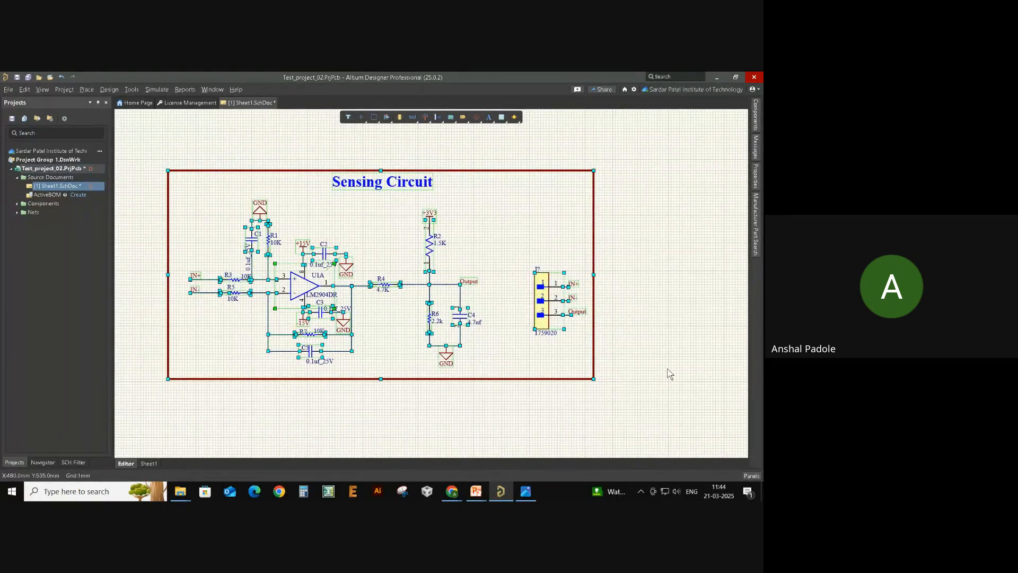
pyautogui.click(661, 354)
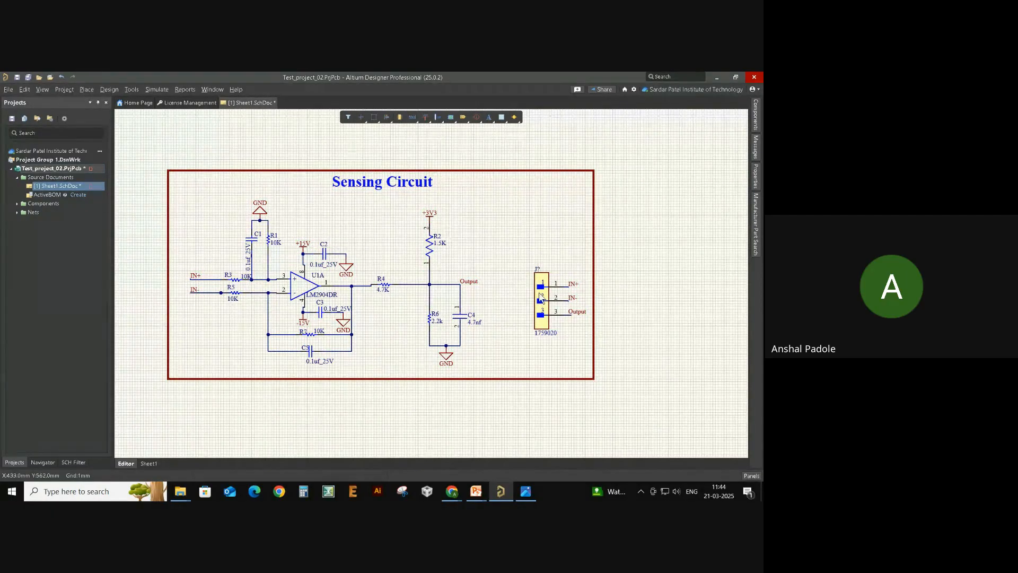
pyautogui.keyDown('ctrl'); pyautogui.scroll(2, 539, 280); pyautogui.keyUp('ctrl')
pyautogui.keyDown('ctrl'); pyautogui.scroll(2, 534, 268); pyautogui.keyUp('ctrl')
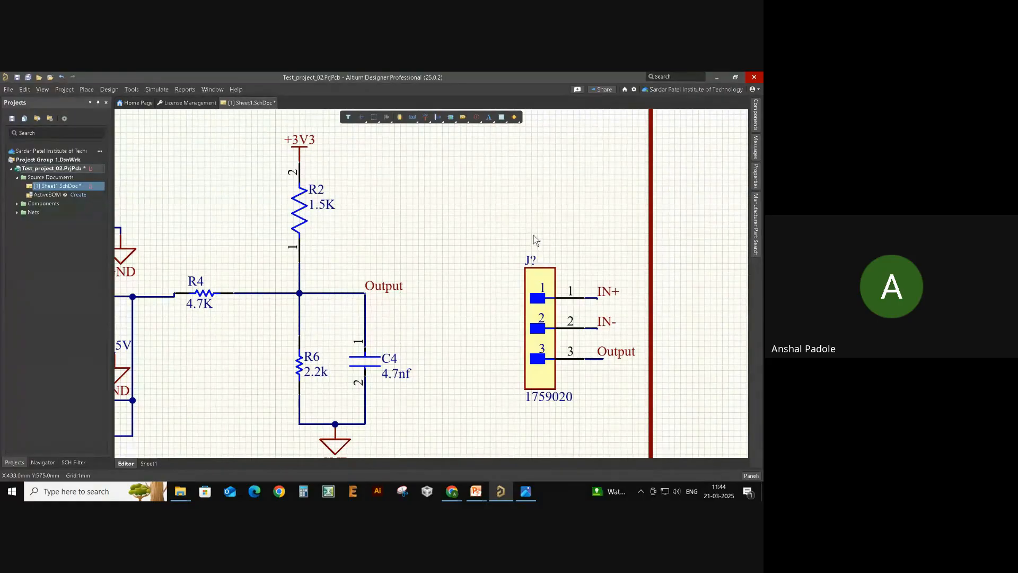
# - Try renaming J? to J1 by hand, then undo that change
pyautogui.doubleClick(530, 261)
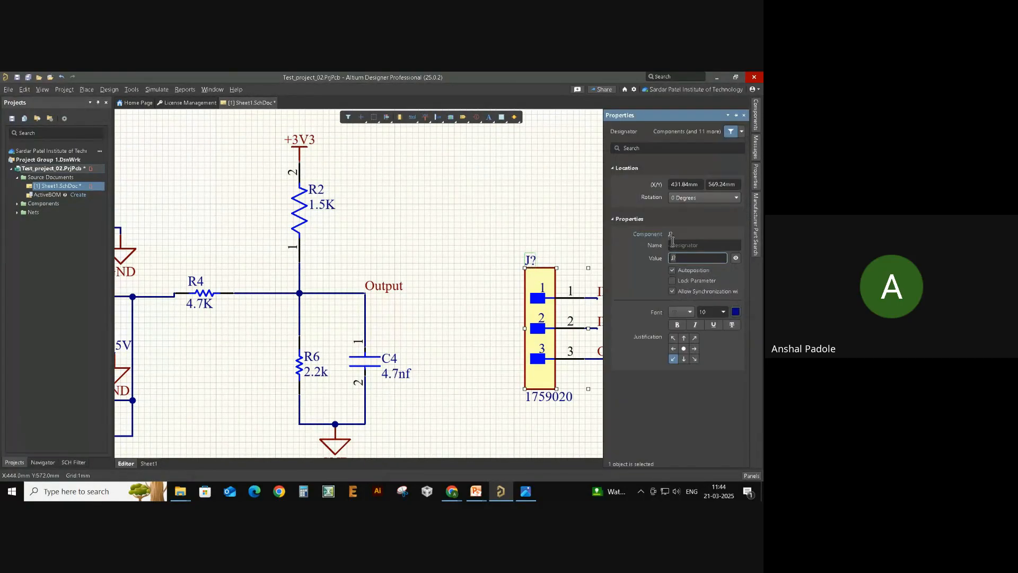
pyautogui.write('1')
pyautogui.press('Return')
pyautogui.click(478, 208)
pyautogui.hotkey('ctrl', 'z')
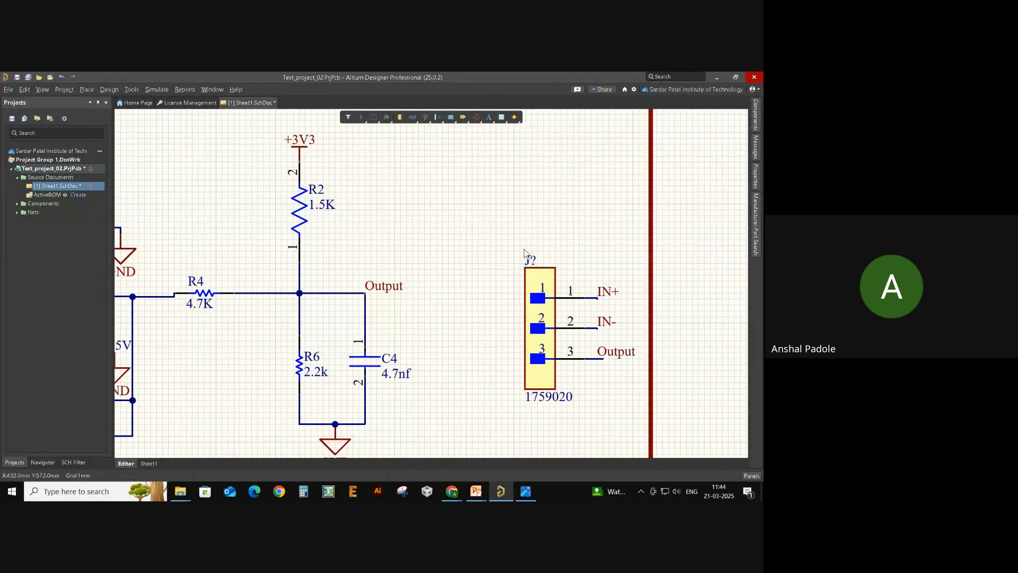
# - Annotate the schematic, validating and executing the J? to J1 change order
pyautogui.click(132, 89)
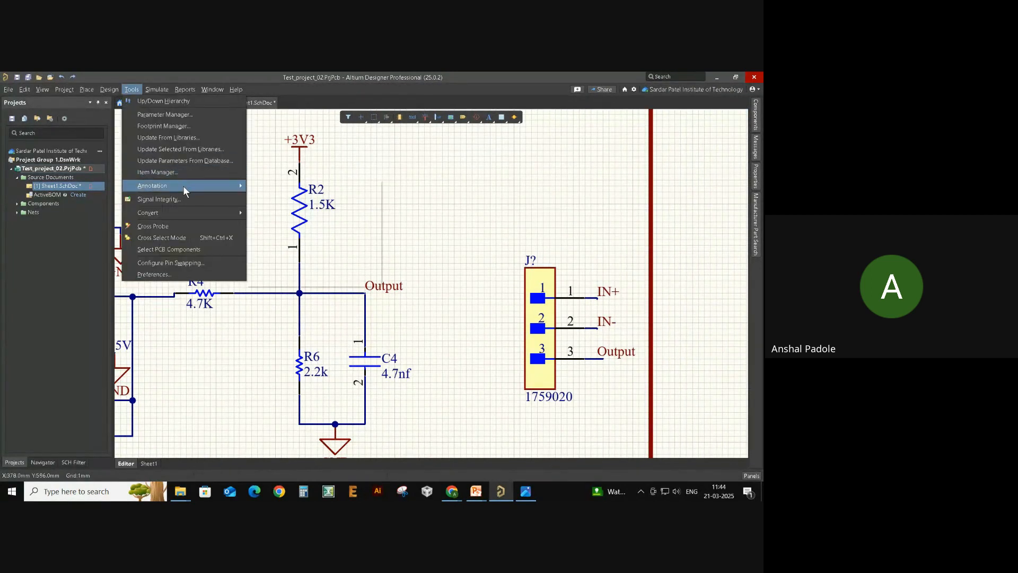
pyautogui.moveTo(183, 185)
pyautogui.click(304, 187)
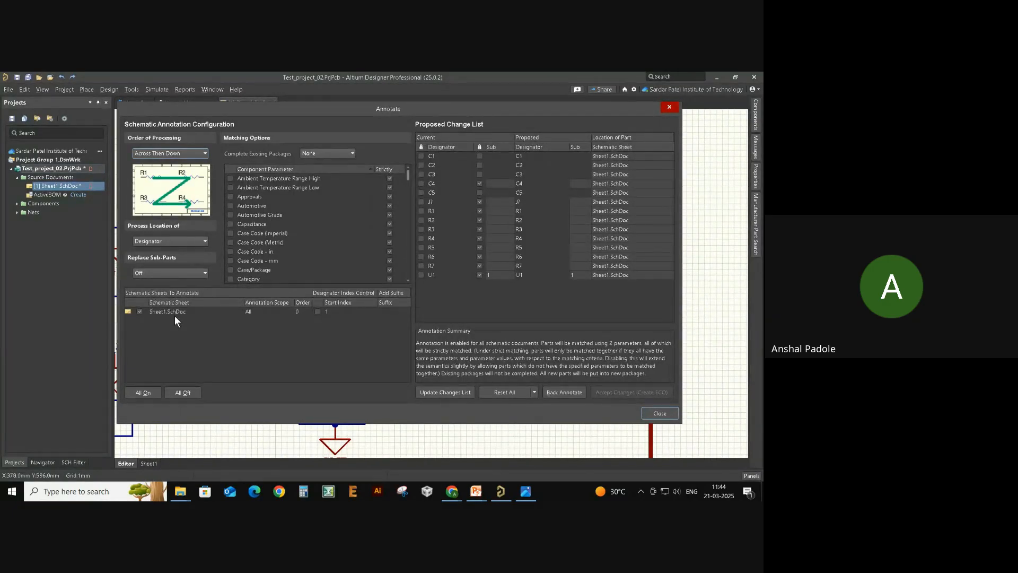
pyautogui.click(441, 392)
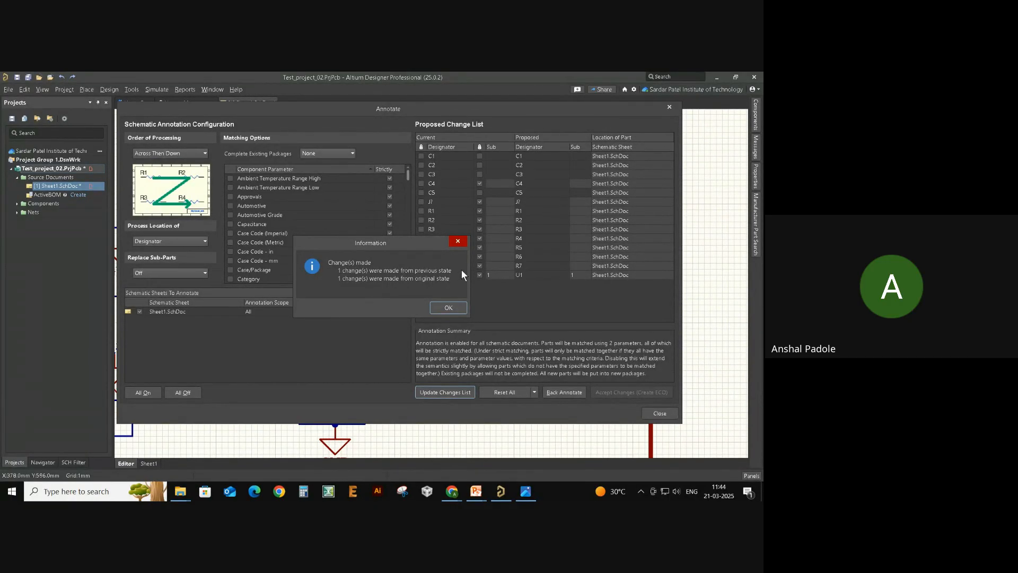
pyautogui.click(448, 308)
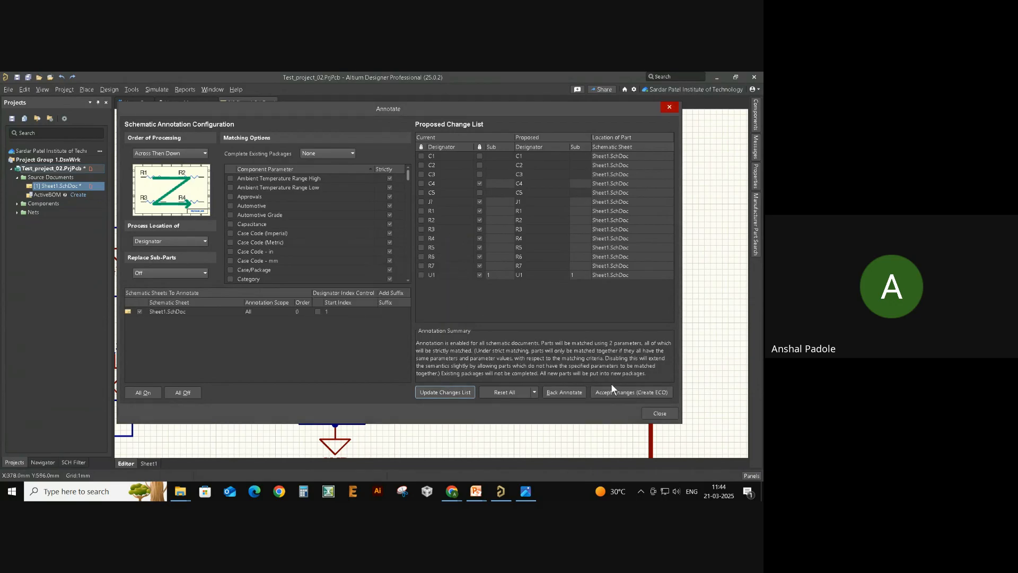
pyautogui.click(623, 393)
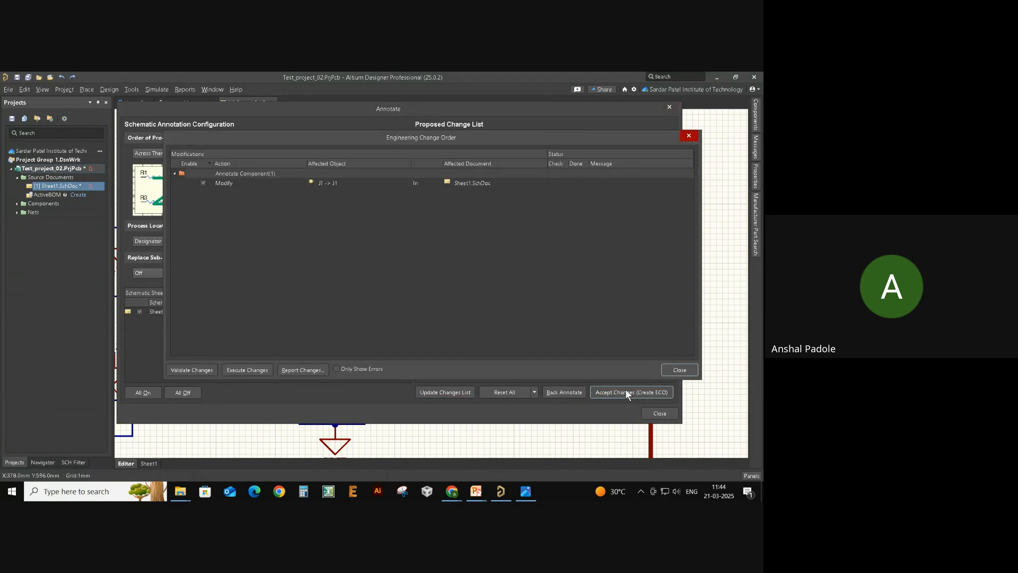
pyautogui.click(322, 182)
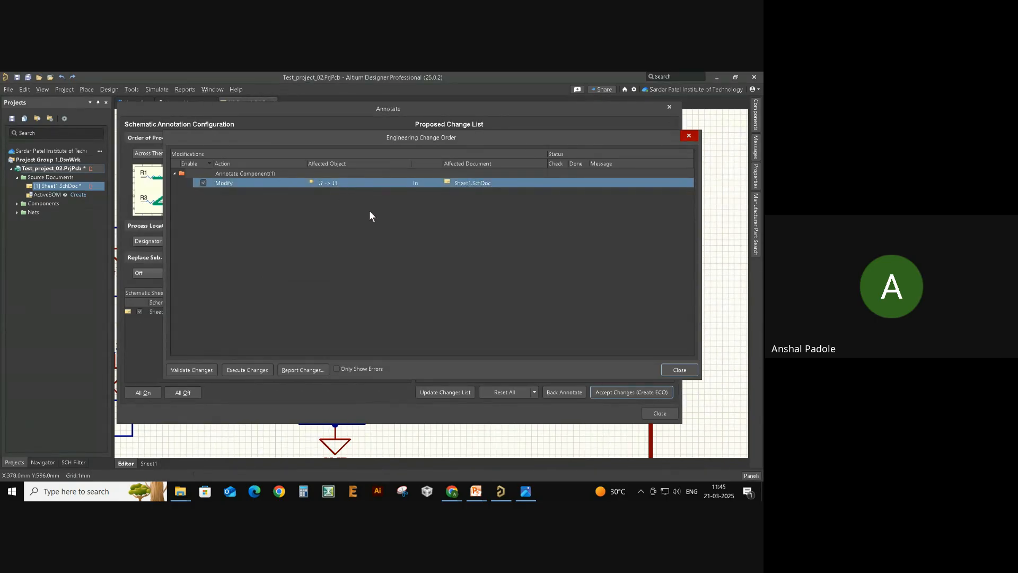
pyautogui.click(206, 368)
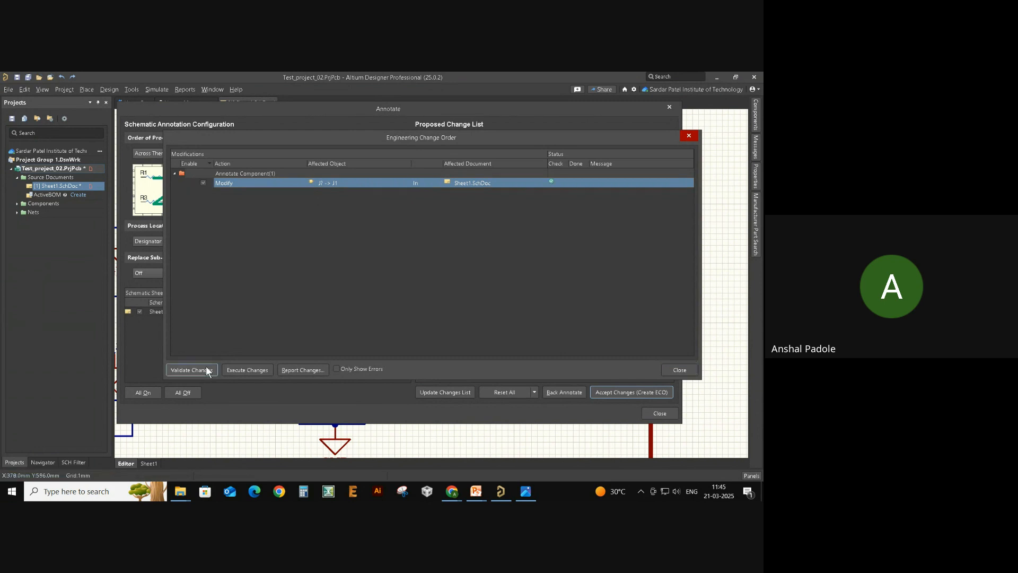
pyautogui.click(269, 369)
pyautogui.click(679, 370)
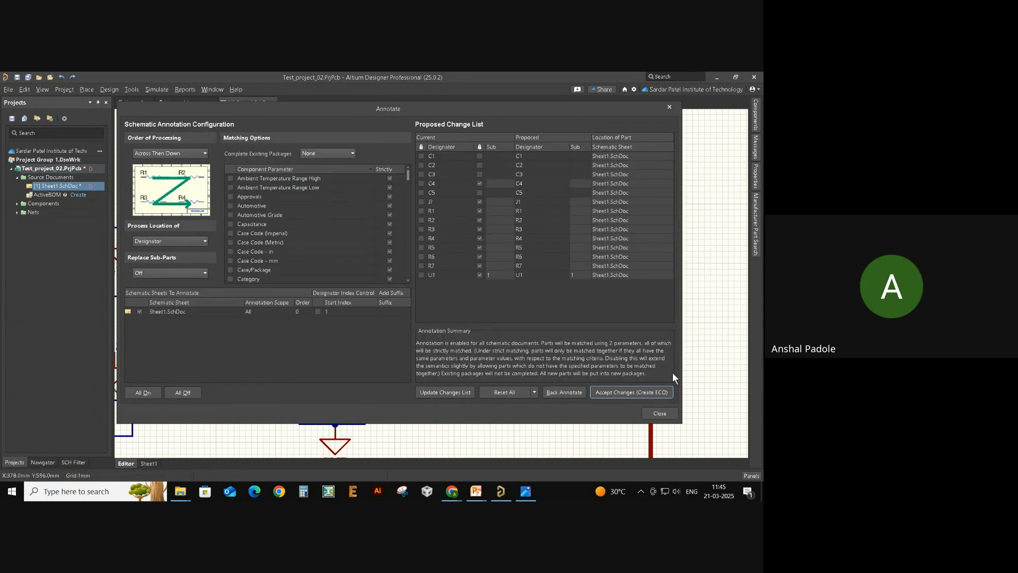
pyautogui.click(663, 414)
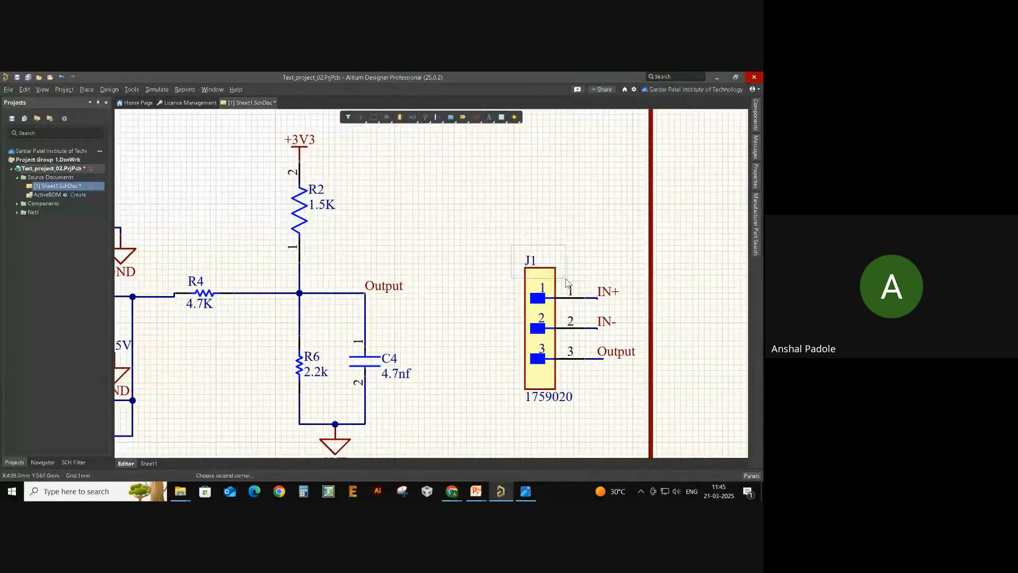
# - Clear all the existing compile messages from the Messages panel
pyautogui.keyDown('ctrl'); pyautogui.scroll(-2, 556, 232); pyautogui.keyUp('ctrl')
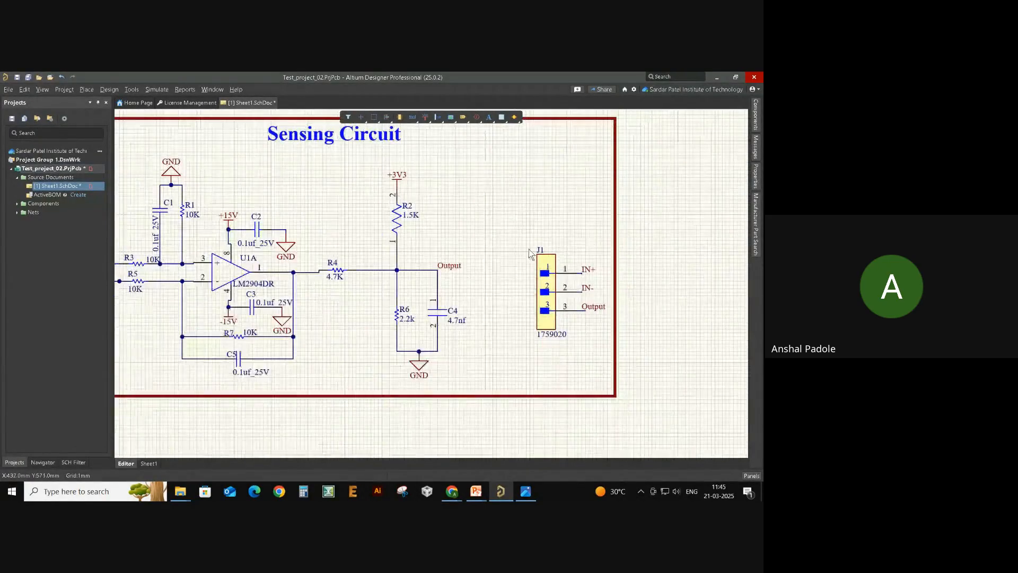
pyautogui.moveTo(494, 243); pyautogui.dragTo(580, 273, button='right')
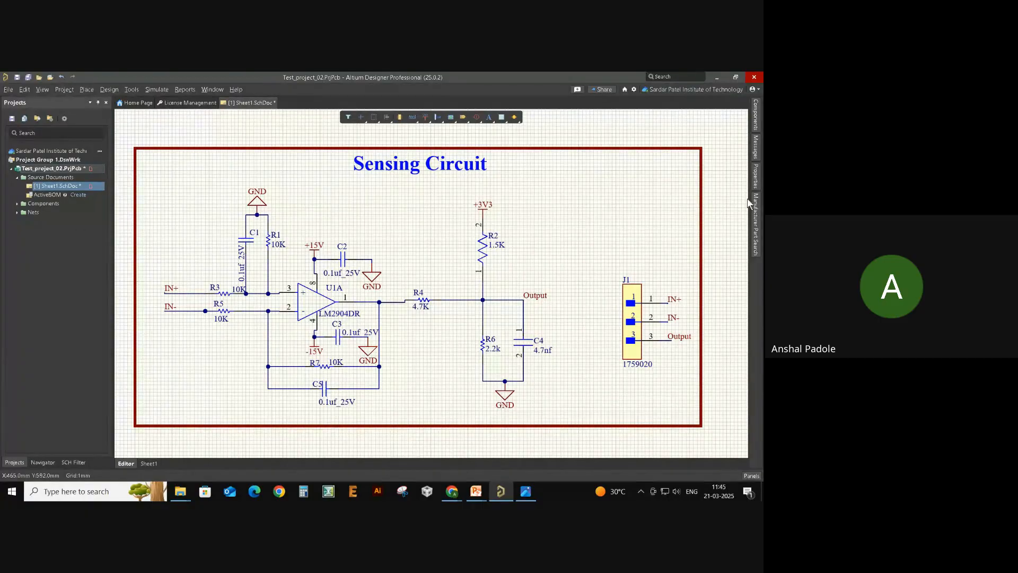
pyautogui.click(755, 159)
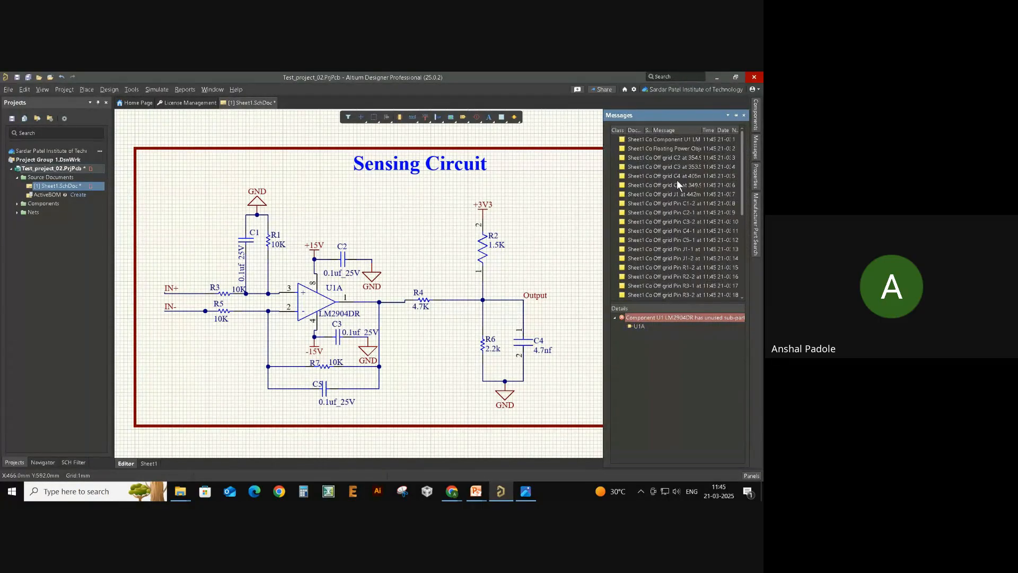
pyautogui.scroll(-3, 676, 179)
pyautogui.rightClick(658, 194)
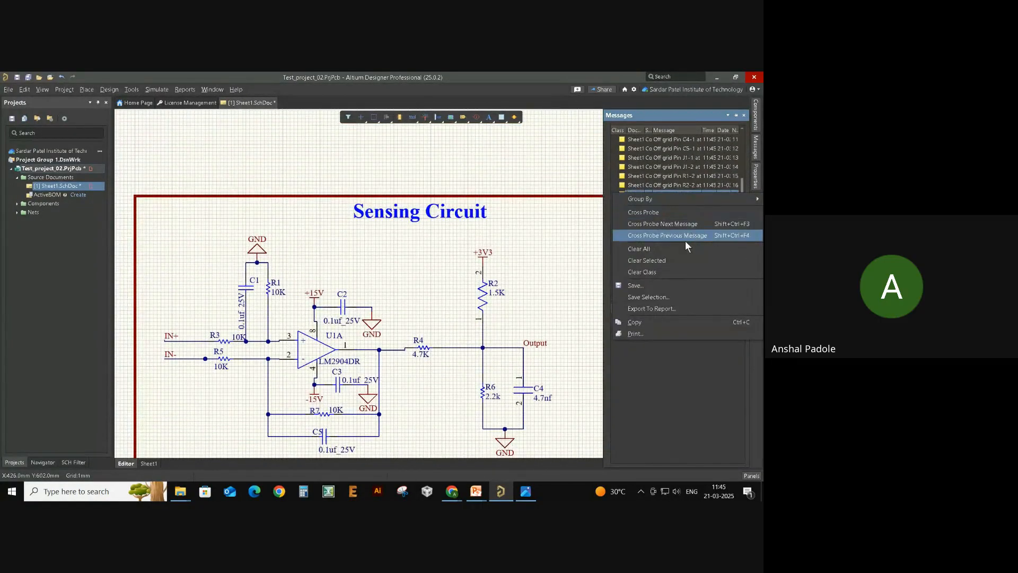
pyautogui.click(678, 259)
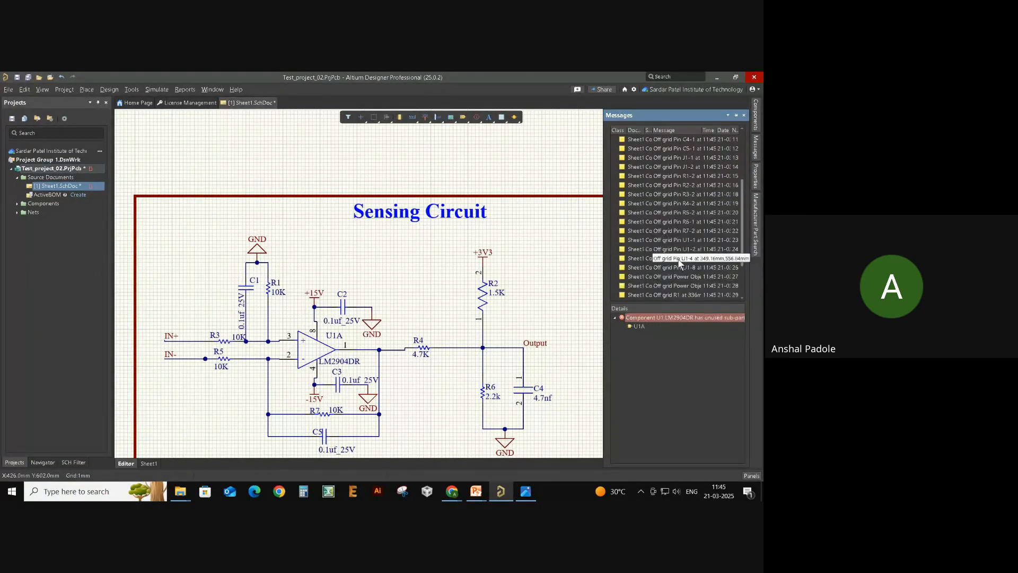
pyautogui.rightClick(649, 241)
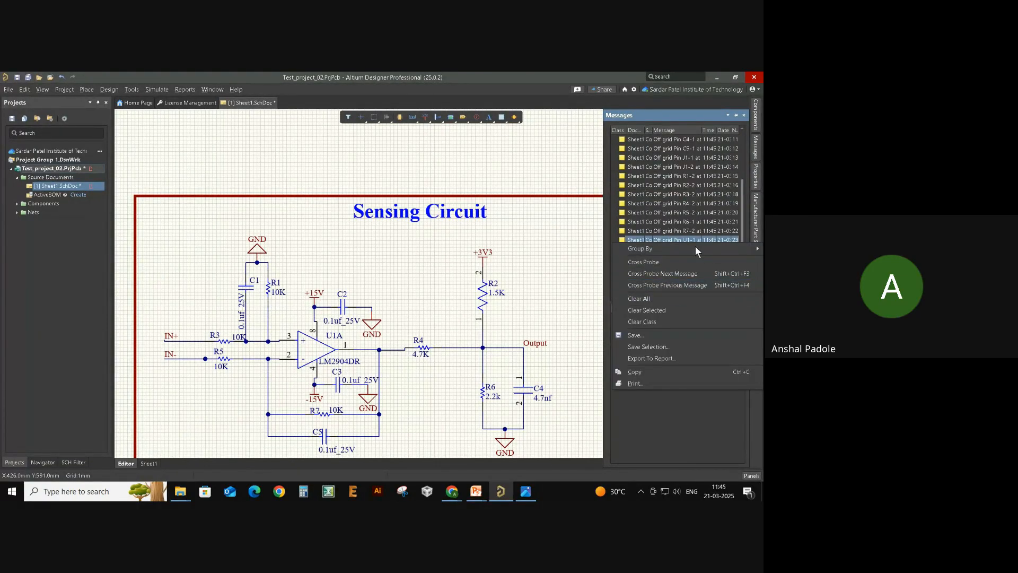
pyautogui.click(676, 297)
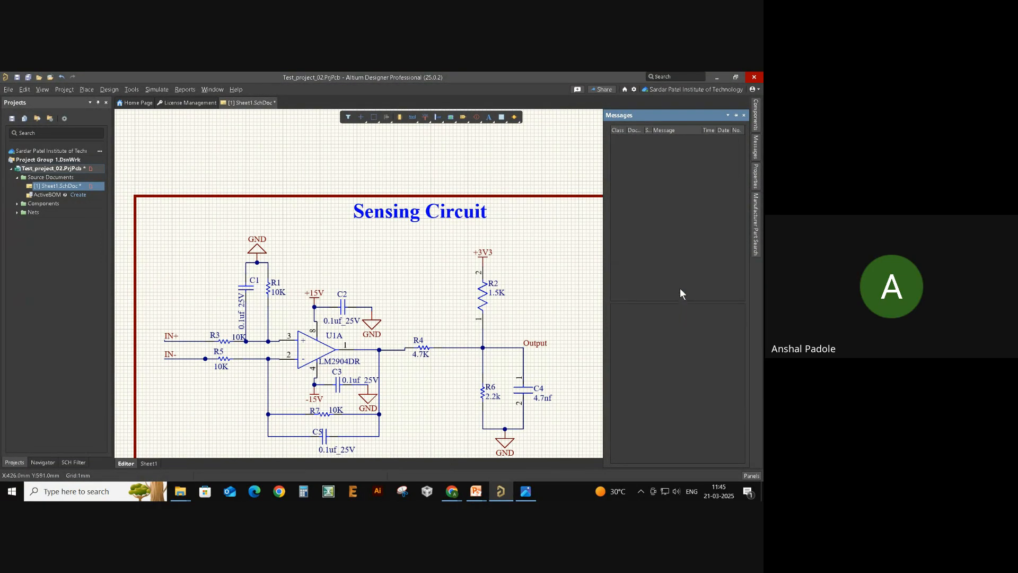
# - Validate the Test_project_02 project and scroll through the resulting warnings
pyautogui.rightClick(41, 169)
pyautogui.click(83, 189)
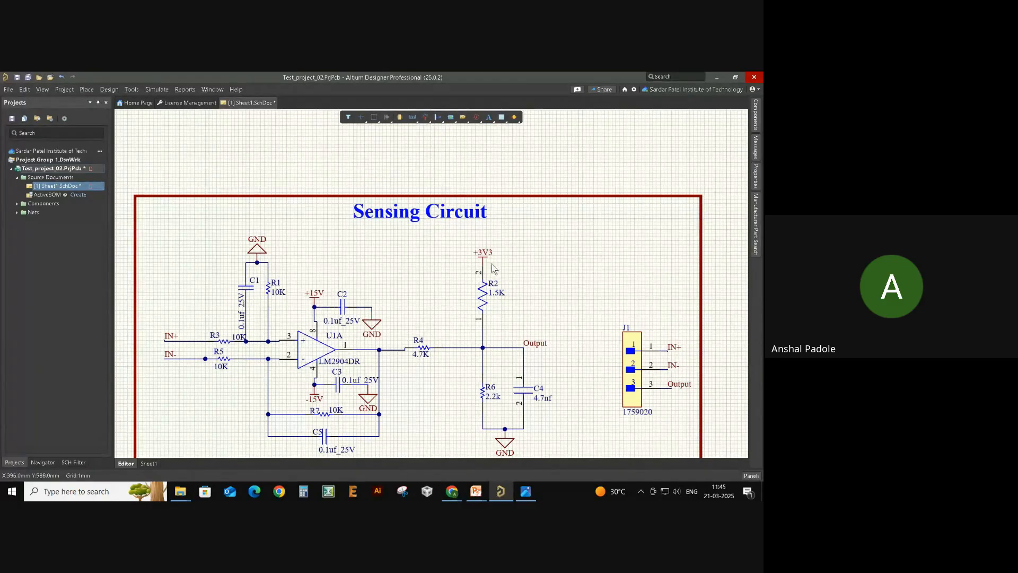
pyautogui.moveTo(751, 146)
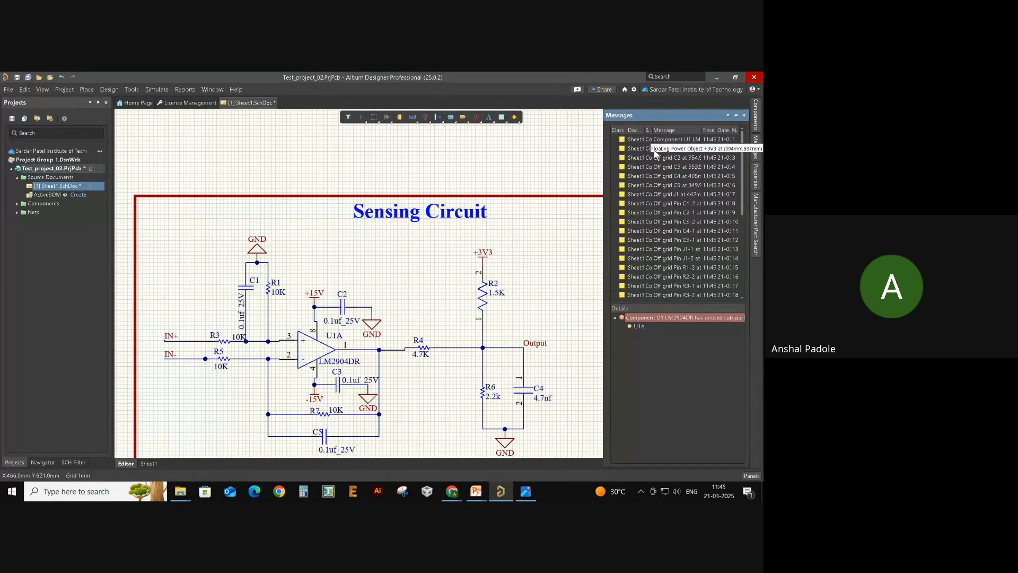
pyautogui.scroll(-3, 627, 159)
pyautogui.scroll(-3, 626, 162)
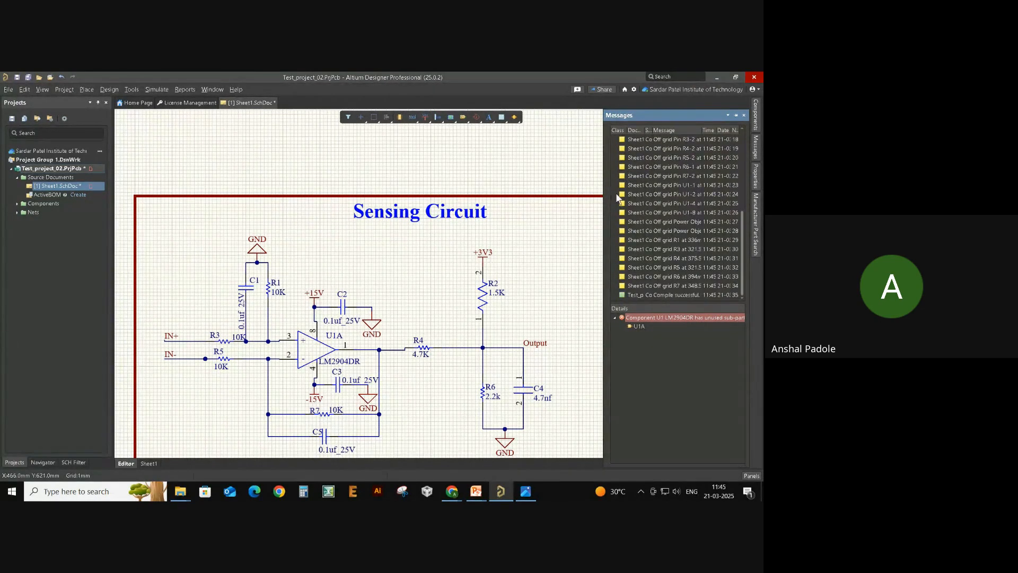
pyautogui.scroll(5, 654, 232)
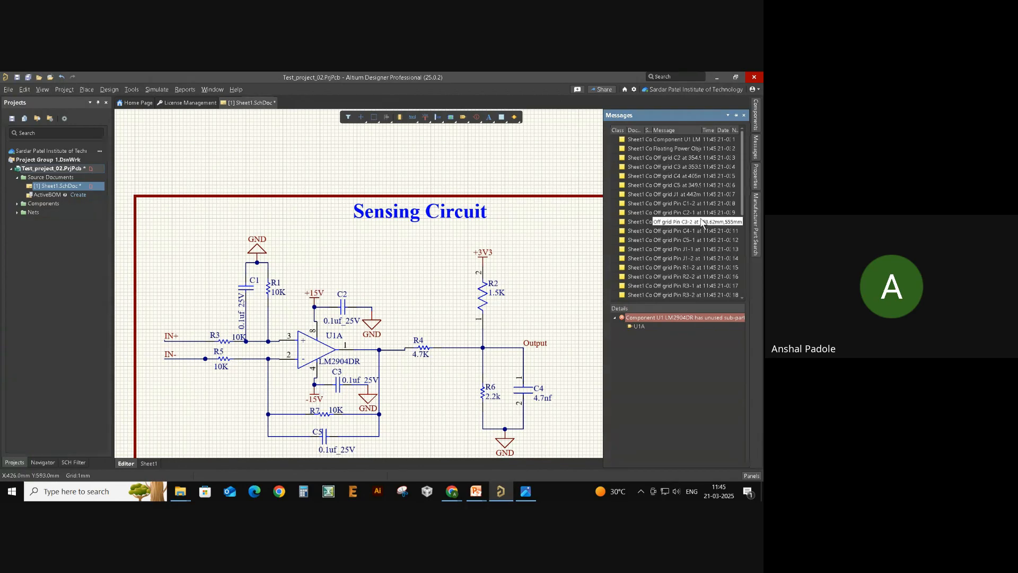
# - Inspect the 'Off grid Pin C4-1' warning, then return to the schematic
pyautogui.click(668, 234)
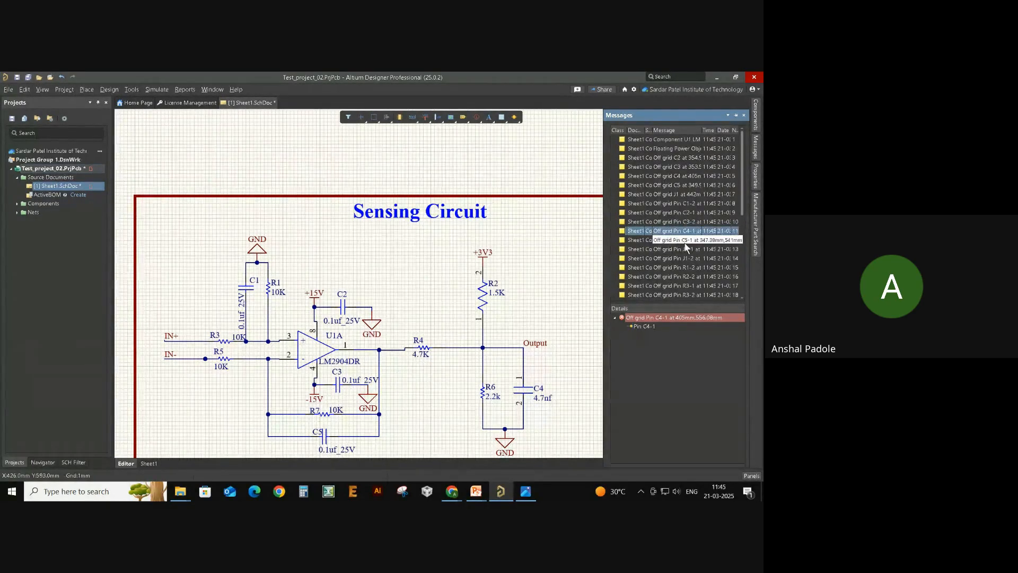
pyautogui.scroll(-1, 671, 233)
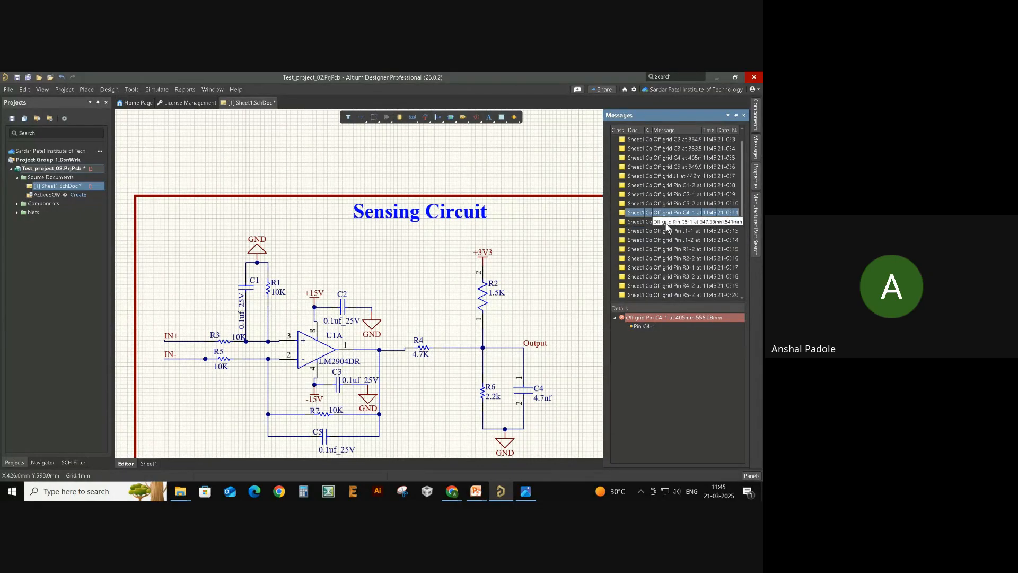
pyautogui.keyDown('ctrl'); pyautogui.scroll(2, 522, 314); pyautogui.keyUp('ctrl')
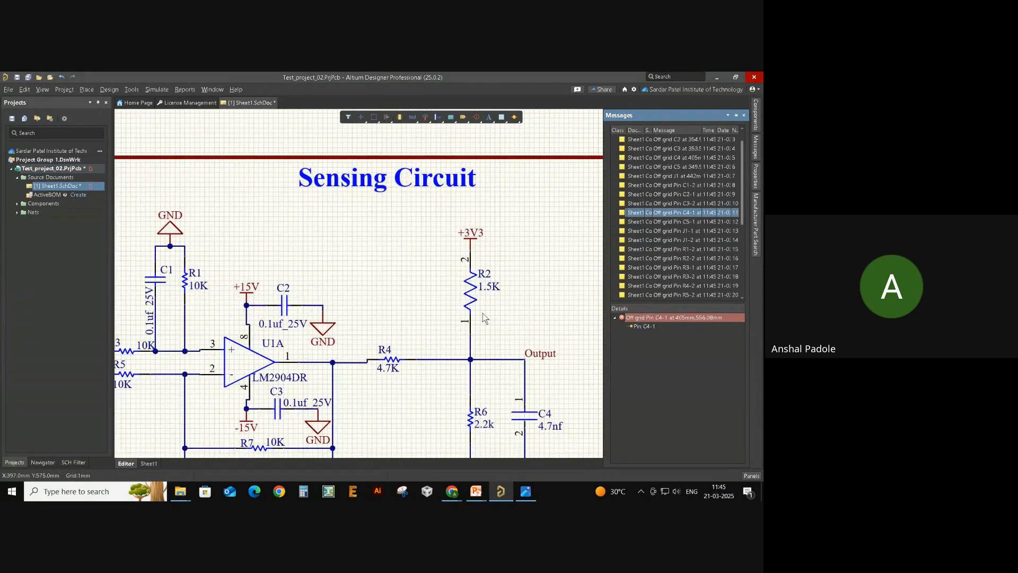
pyautogui.click(471, 292)
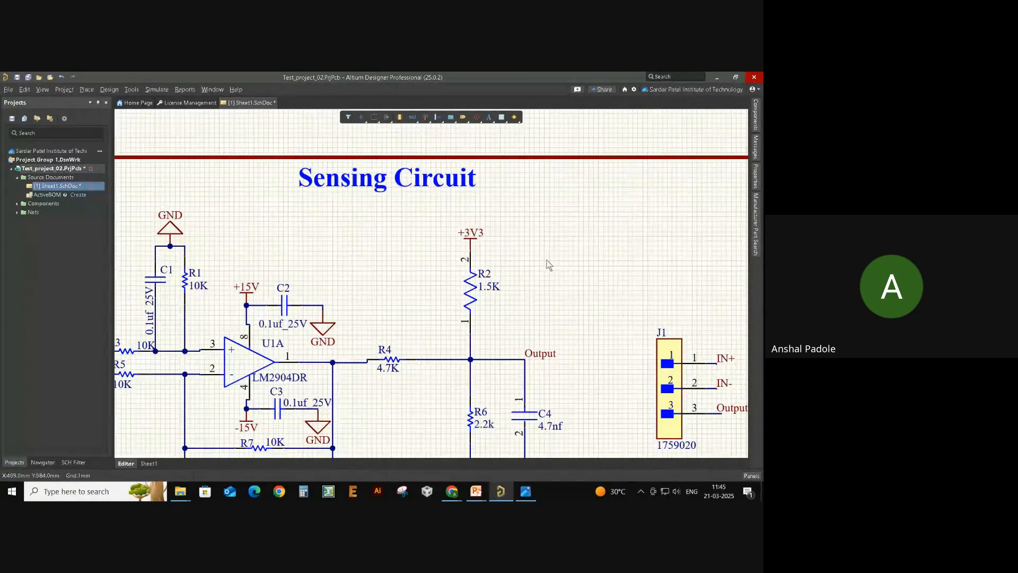
pyautogui.keyDown('ctrl'); pyautogui.scroll(-1, 567, 216); pyautogui.keyUp('ctrl')
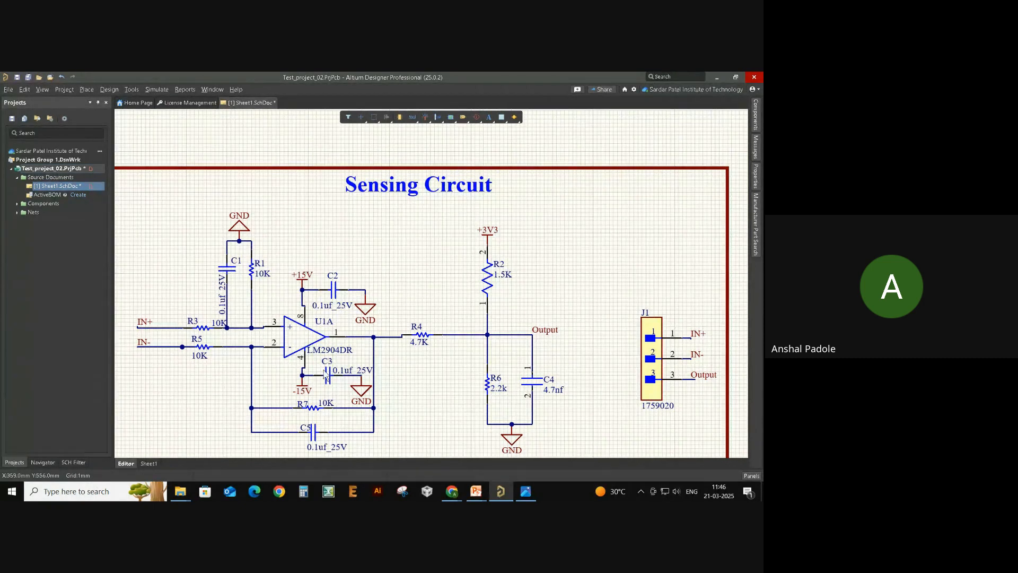
# - Move the +15V power port one grid step left
pyautogui.keyDown('ctrl'); pyautogui.scroll(1, 304, 304); pyautogui.keyUp('ctrl')
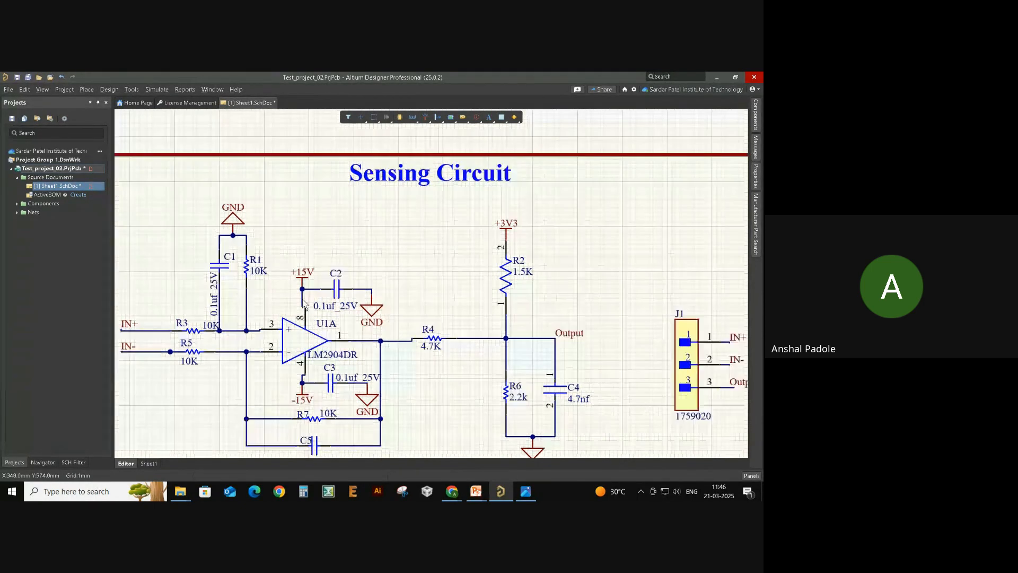
pyautogui.keyDown('ctrl'); pyautogui.scroll(1, 304, 303); pyautogui.keyUp('ctrl')
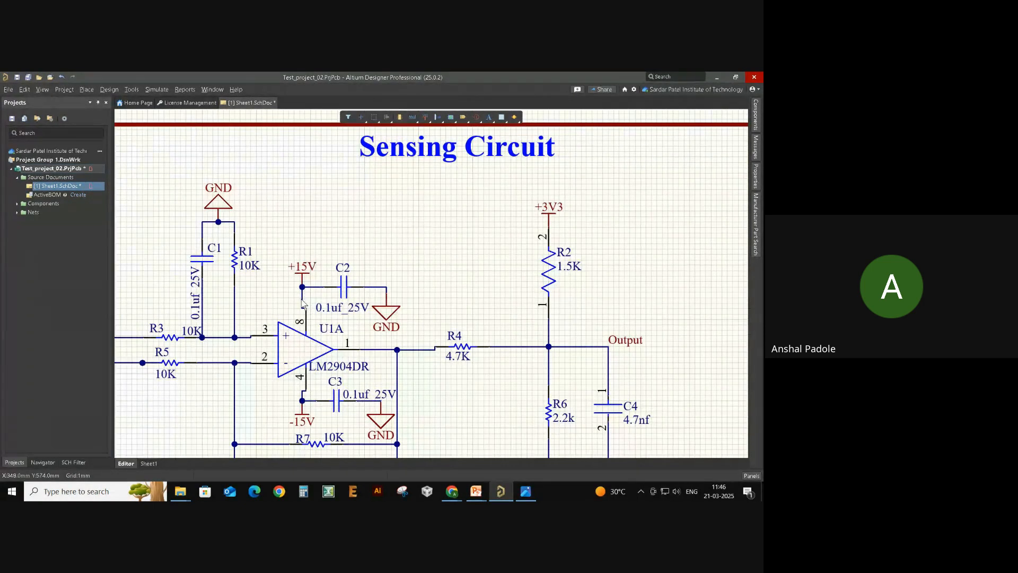
pyautogui.moveTo(302, 299)
pyautogui.mouseDown()
pyautogui.moveTo(311, 302)
pyautogui.moveTo(291, 313)
pyautogui.mouseUp()
pyautogui.keyDown('ctrl'); pyautogui.scroll(2, 331, 274); pyautogui.keyUp('ctrl')
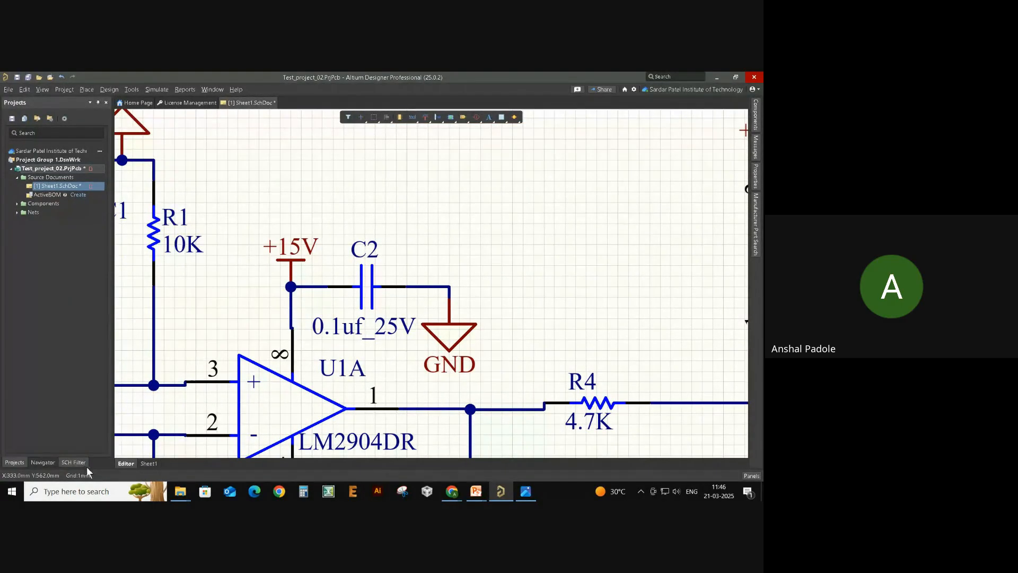
pyautogui.keyDown('ctrl'); pyautogui.scroll(-2, 494, 224); pyautogui.keyUp('ctrl')
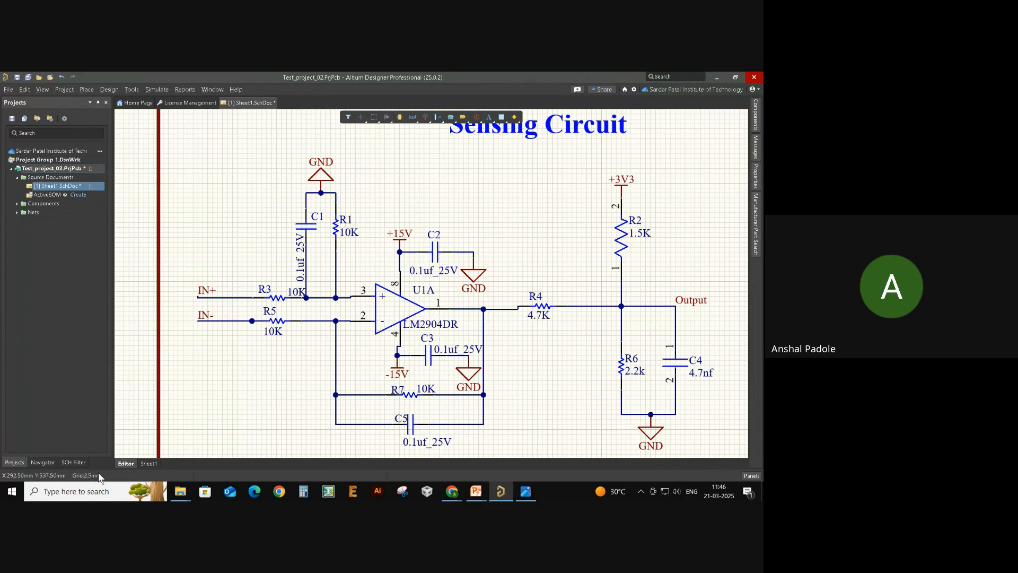
# - Change the snap grid size and nudge op-amp U1A slightly right onto the grid
pyautogui.press('g')
pyautogui.moveTo(308, 373); pyautogui.dragTo(294, 373, button='right')
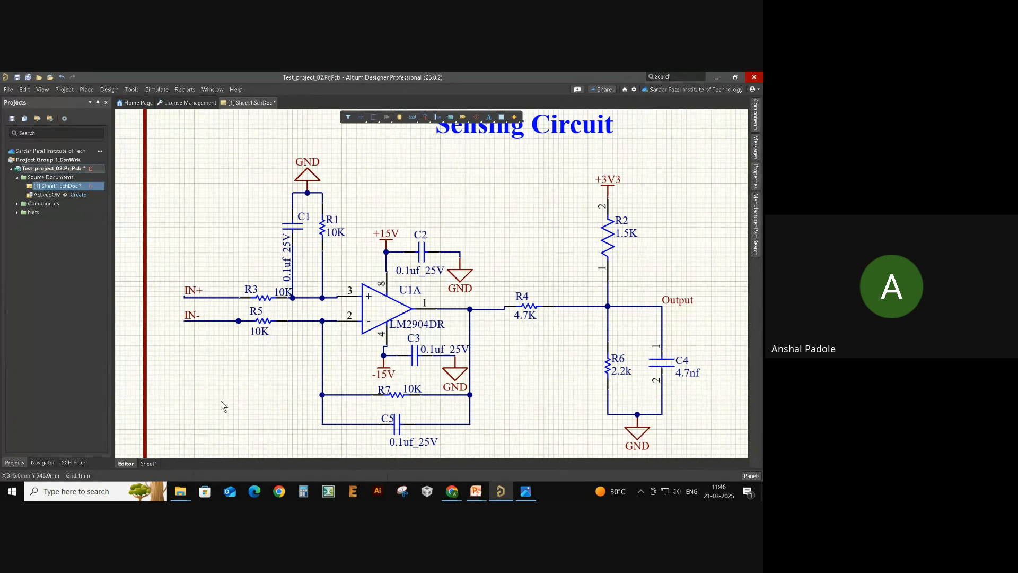
pyautogui.moveTo(250, 399); pyautogui.dragTo(196, 414, button='right')
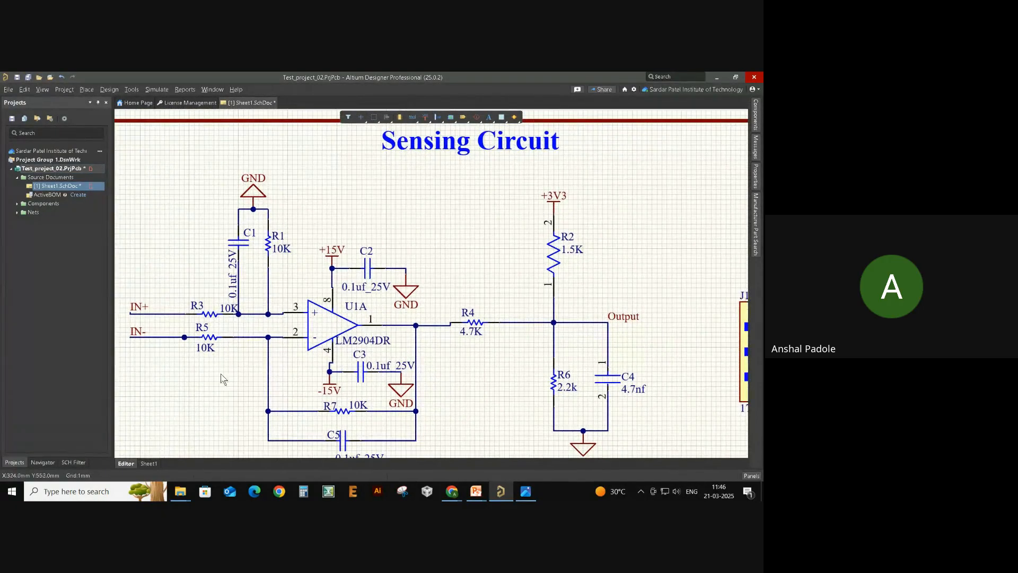
pyautogui.moveTo(325, 327); pyautogui.dragTo(329, 294)
# - Review the compile warnings and the Compile successful message, then return to the schematic
pyautogui.click(757, 146)
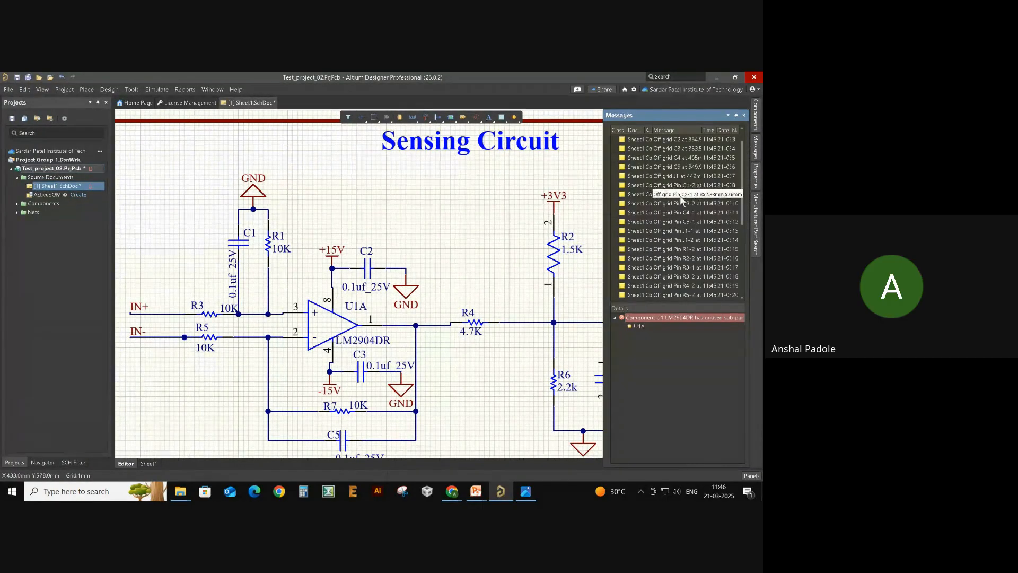
pyautogui.scroll(-4, 679, 223)
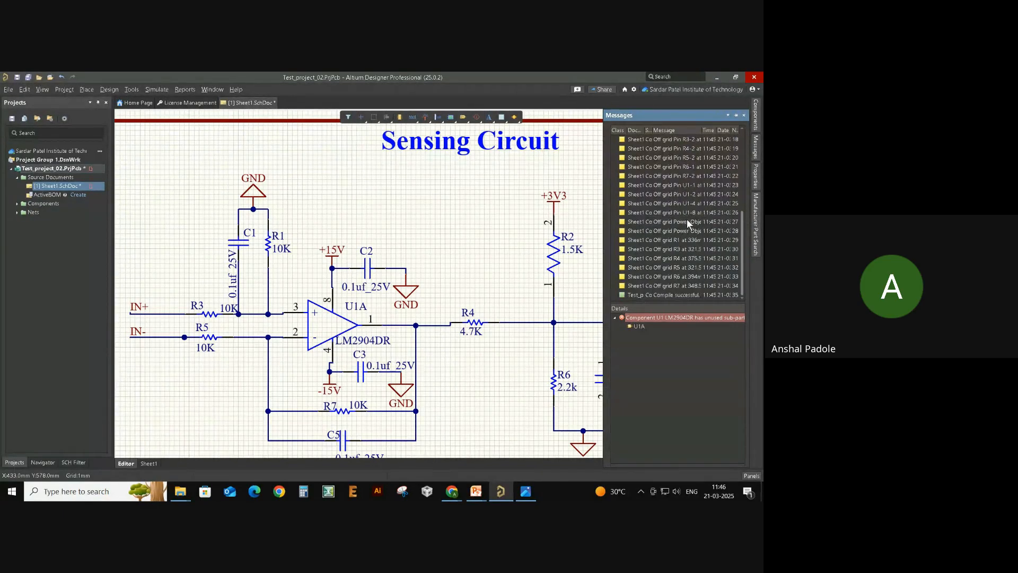
pyautogui.click(666, 295)
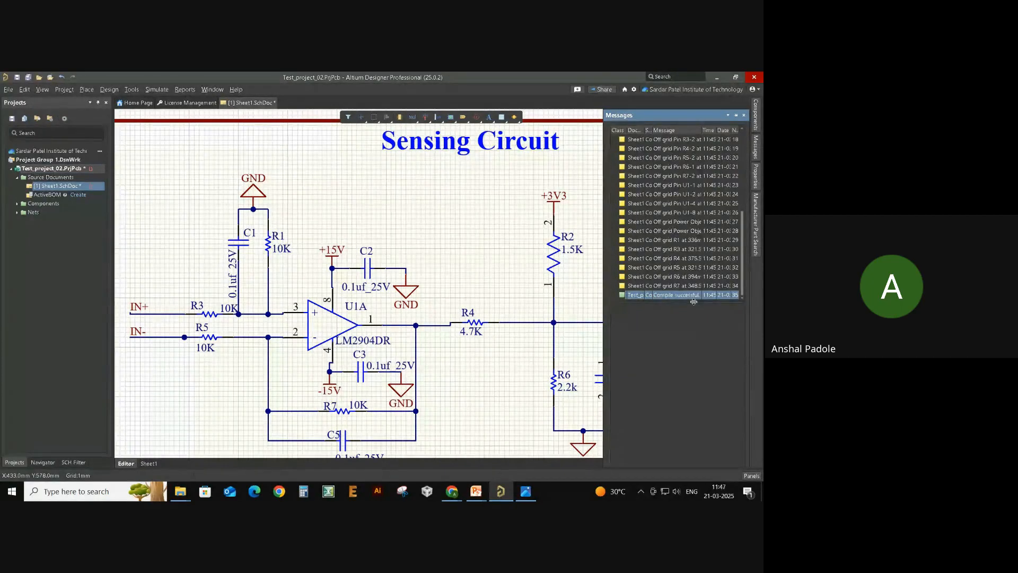
pyautogui.click(467, 248)
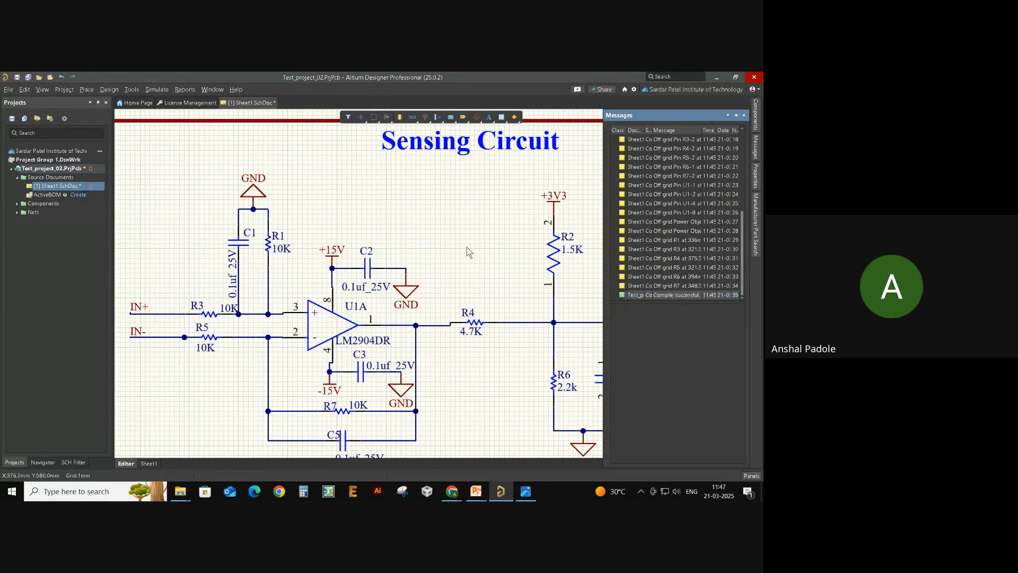
pyautogui.moveTo(474, 248); pyautogui.dragTo(443, 259, button='right')
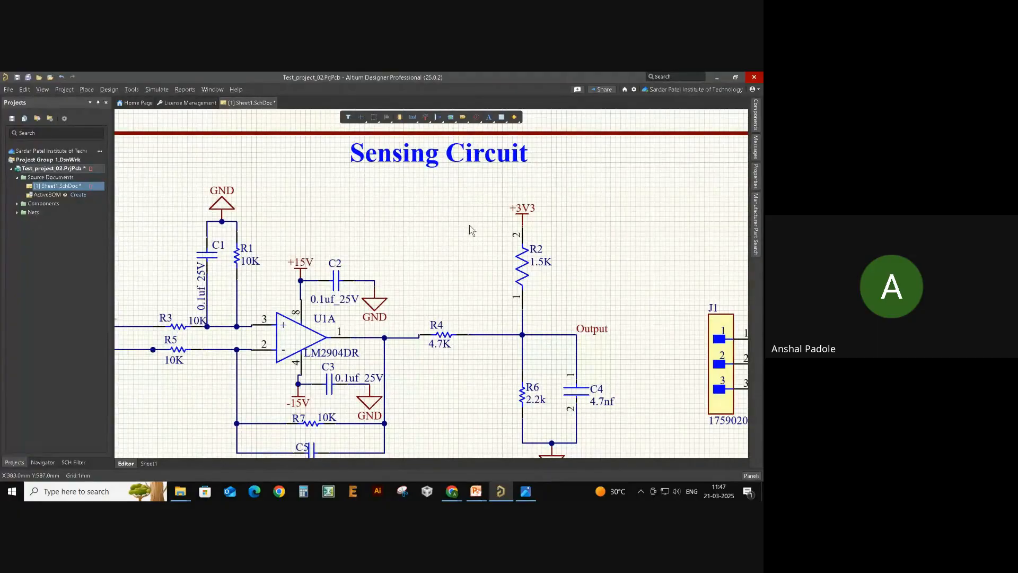
pyautogui.keyDown('ctrl'); pyautogui.scroll(-1, 470, 224); pyautogui.keyUp('ctrl')
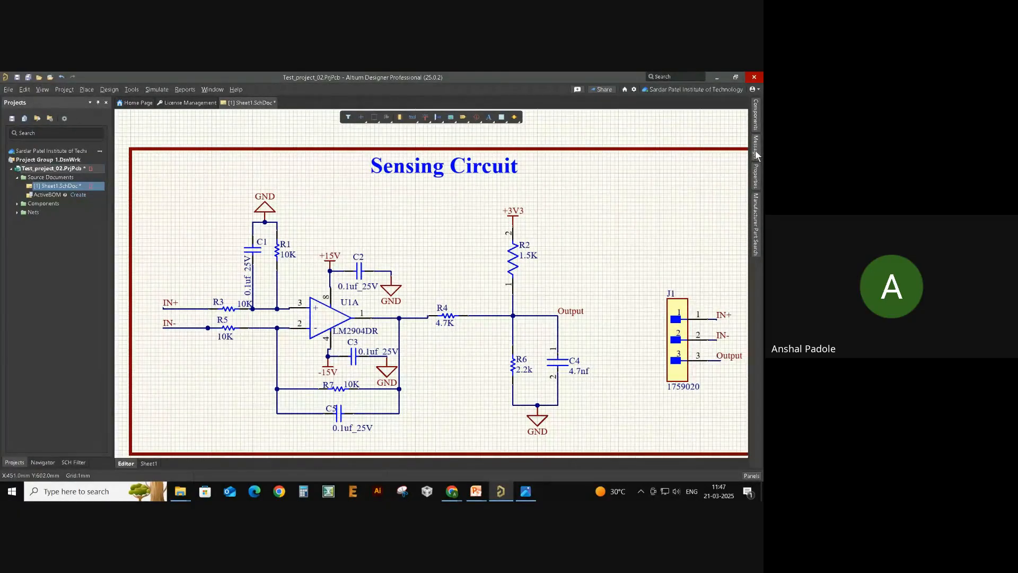
# - Move the floating +3V3 power port off R2 and shift the top GND port up with its wires
pyautogui.moveTo(757, 155)
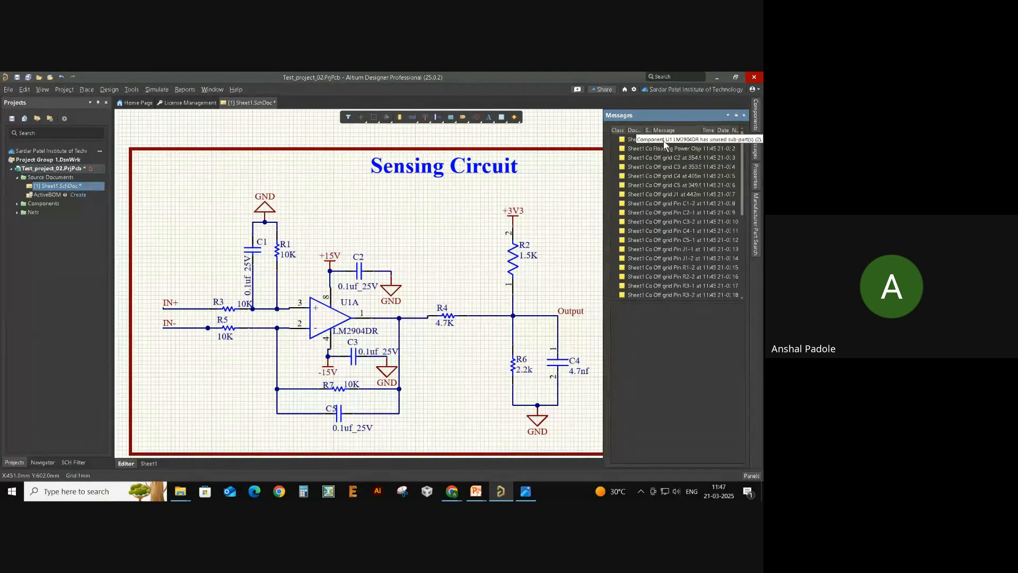
pyautogui.click(677, 149)
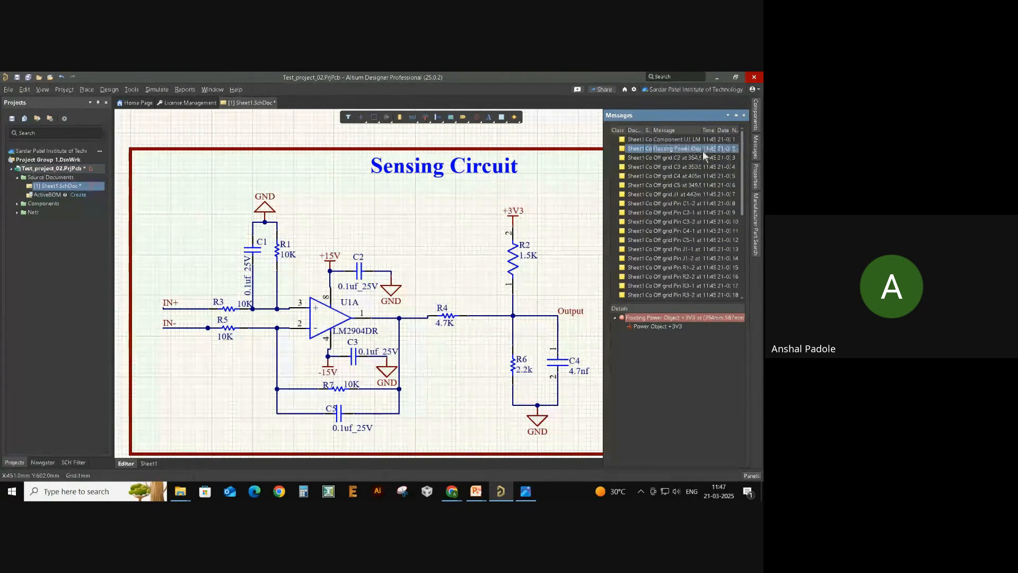
pyautogui.scroll(-5, 671, 172)
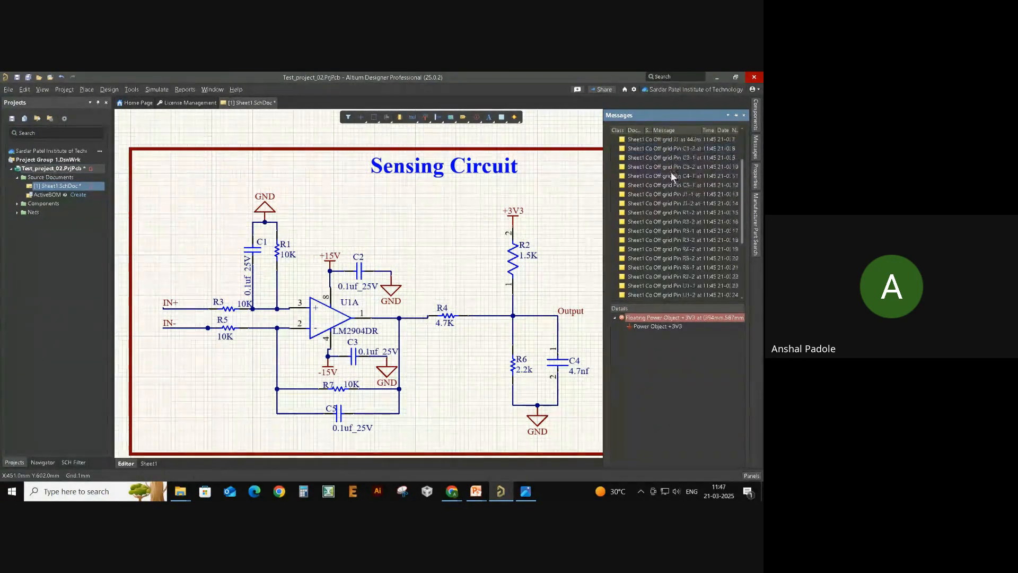
pyautogui.scroll(5, 678, 173)
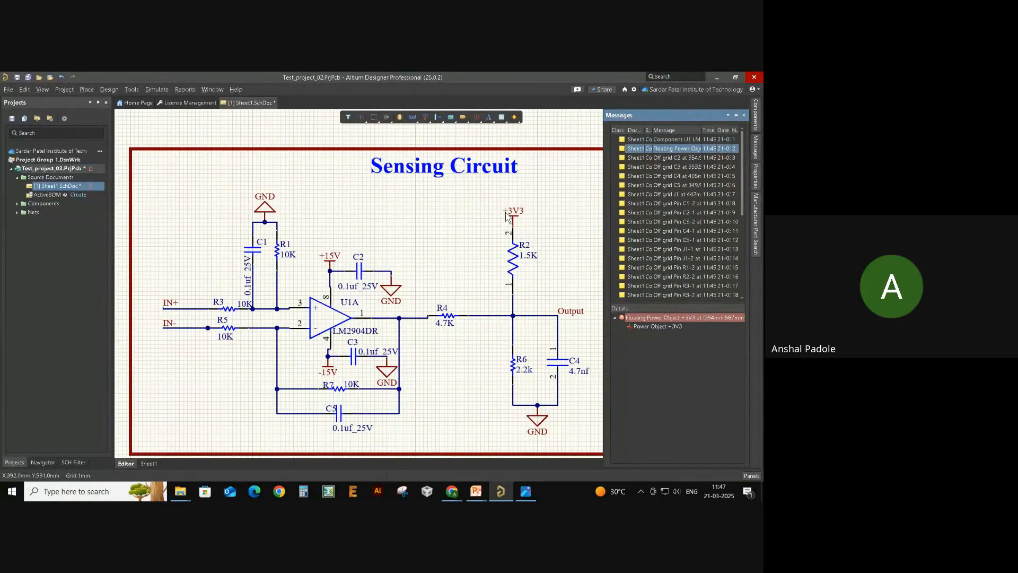
pyautogui.click(522, 216)
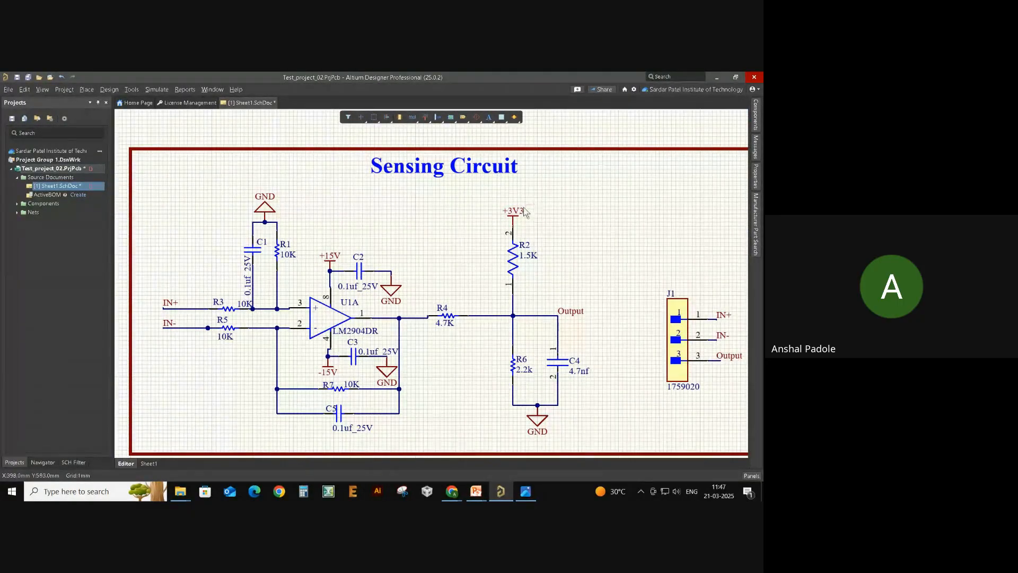
pyautogui.moveTo(518, 214)
pyautogui.mouseDown()
pyautogui.moveTo(535, 214)
pyautogui.moveTo(513, 221)
pyautogui.mouseUp()
pyautogui.keyDown('ctrl'); pyautogui.scroll(3, 245, 231); pyautogui.keyUp('ctrl')
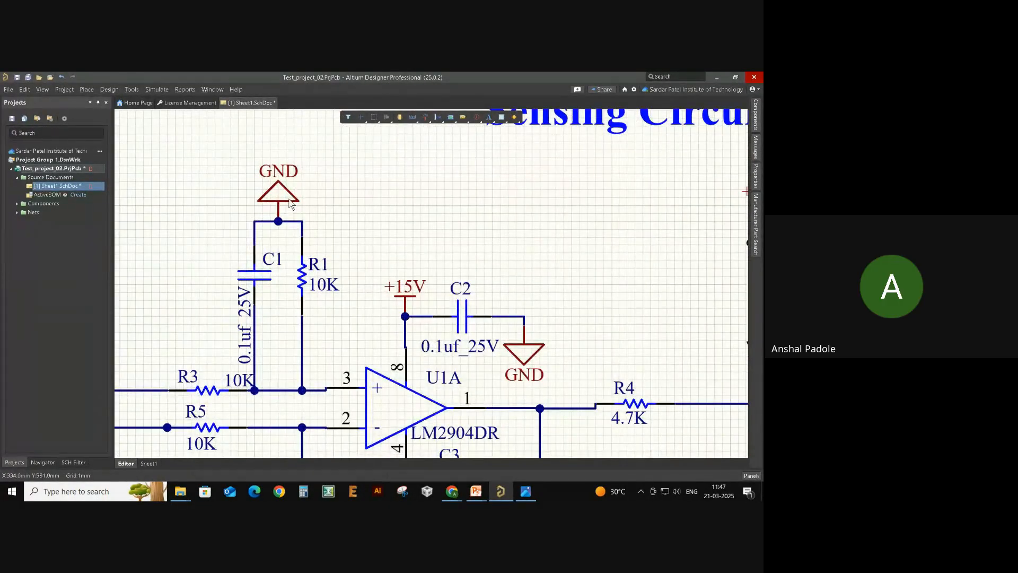
pyautogui.moveTo(289, 200); pyautogui.dragTo(279, 222)
# - Detach the +3V3 port from R2, wire R2's pin 2 up to it, and reposition it
pyautogui.keyDown('ctrl'); pyautogui.scroll(-2, 336, 212); pyautogui.keyUp('ctrl')
pyautogui.keyDown('ctrl'); pyautogui.scroll(3, 542, 218); pyautogui.keyUp('ctrl')
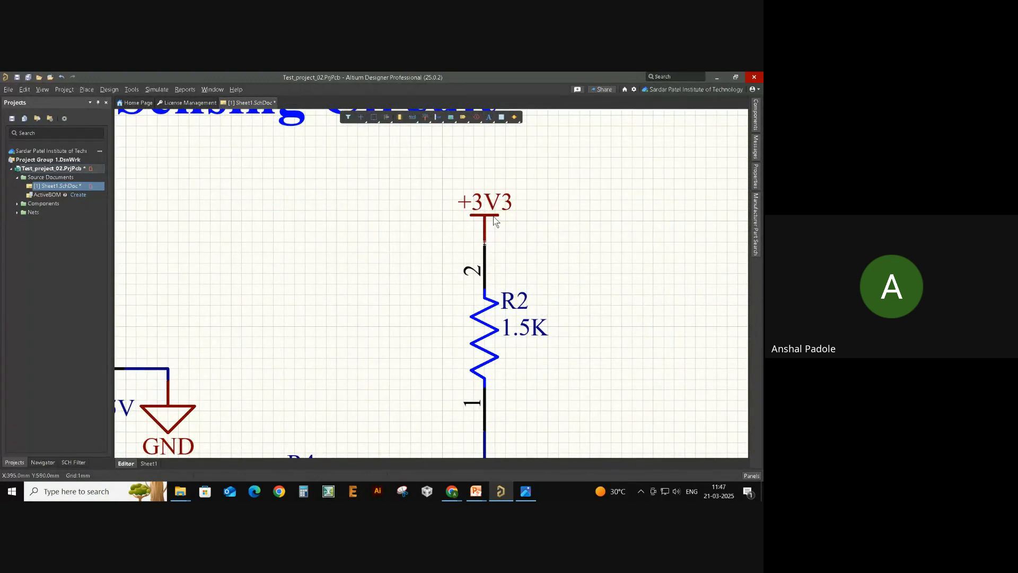
pyautogui.moveTo(494, 220)
pyautogui.mouseDown()
pyautogui.moveTo(477, 220)
pyautogui.moveTo(506, 196)
pyautogui.moveTo(445, 226)
pyautogui.moveTo(508, 206)
pyautogui.moveTo(487, 200)
pyautogui.moveTo(468, 212)
pyautogui.moveTo(491, 214)
pyautogui.mouseUp()
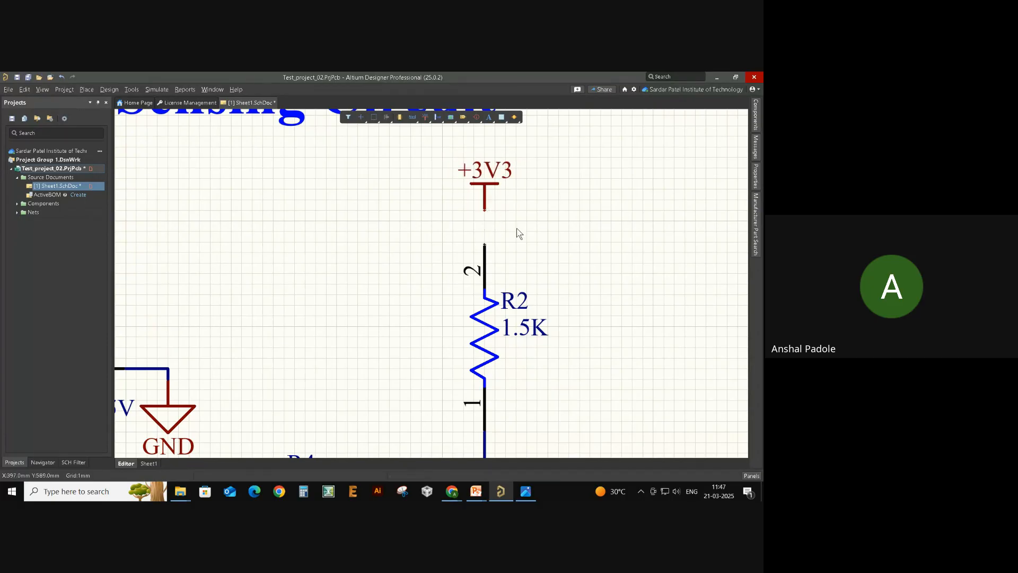
pyautogui.hotkey('ctrl', 'w')
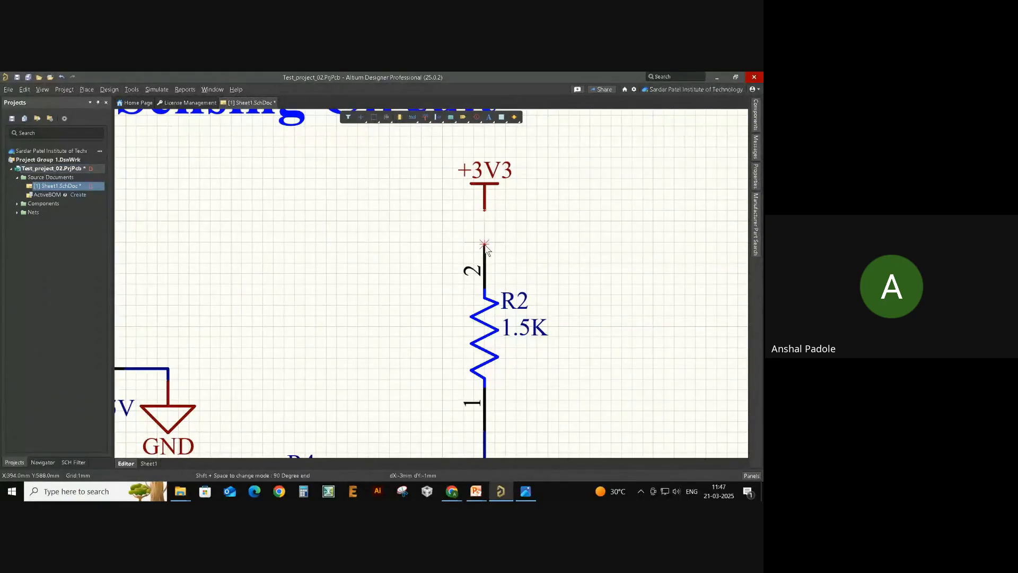
pyautogui.click(484, 244)
pyautogui.click(485, 211)
pyautogui.rightClick(549, 228)
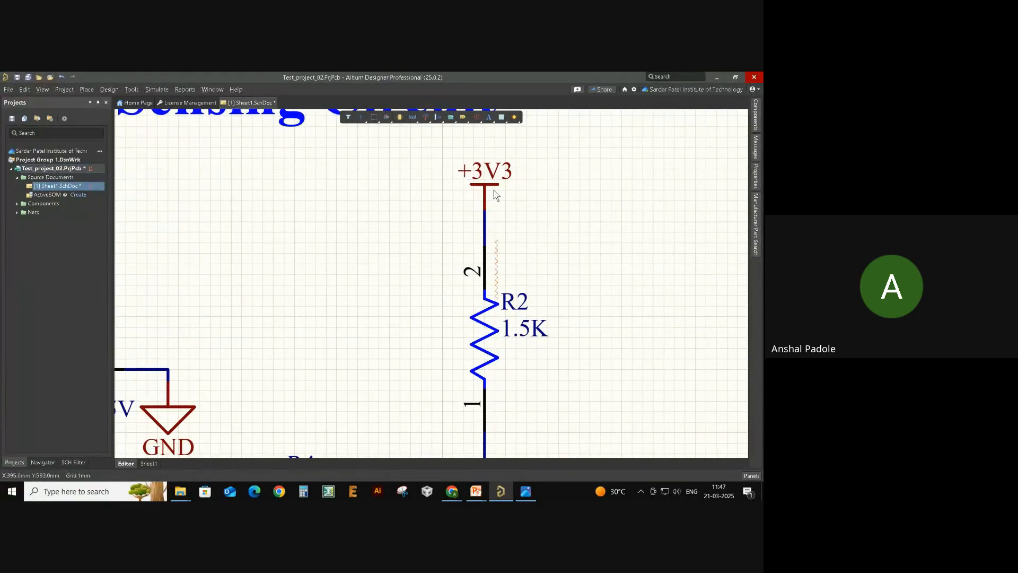
pyautogui.moveTo(489, 190); pyautogui.dragTo(491, 211)
# - Recheck the Compile successful message and centre the sheet so connector J1 is visible
pyautogui.keyDown('ctrl'); pyautogui.scroll(-3, 517, 220); pyautogui.keyUp('ctrl')
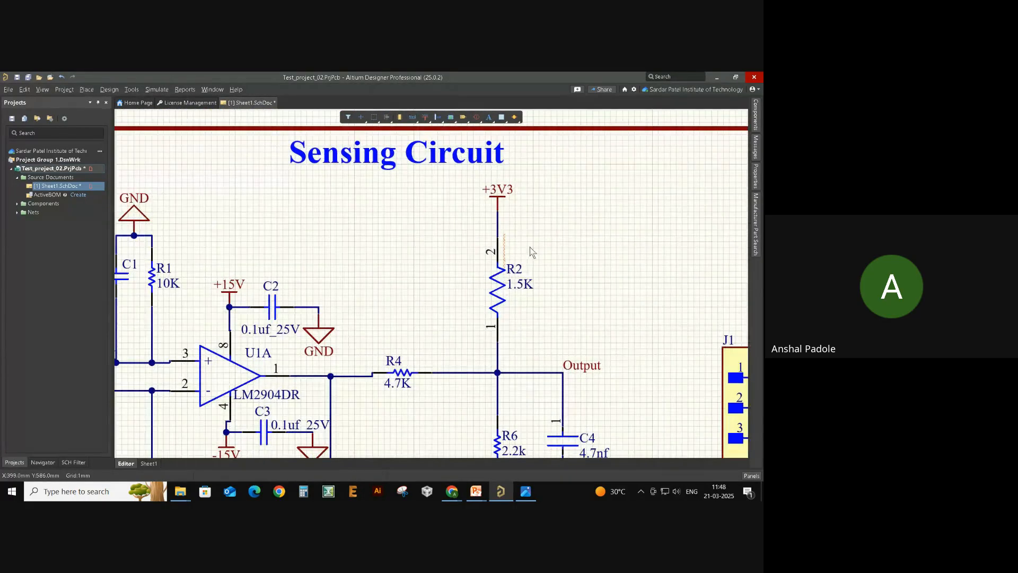
pyautogui.keyDown('ctrl'); pyautogui.scroll(-2, 531, 254); pyautogui.keyUp('ctrl')
pyautogui.keyDown('ctrl'); pyautogui.scroll(-2, 568, 256); pyautogui.keyUp('ctrl')
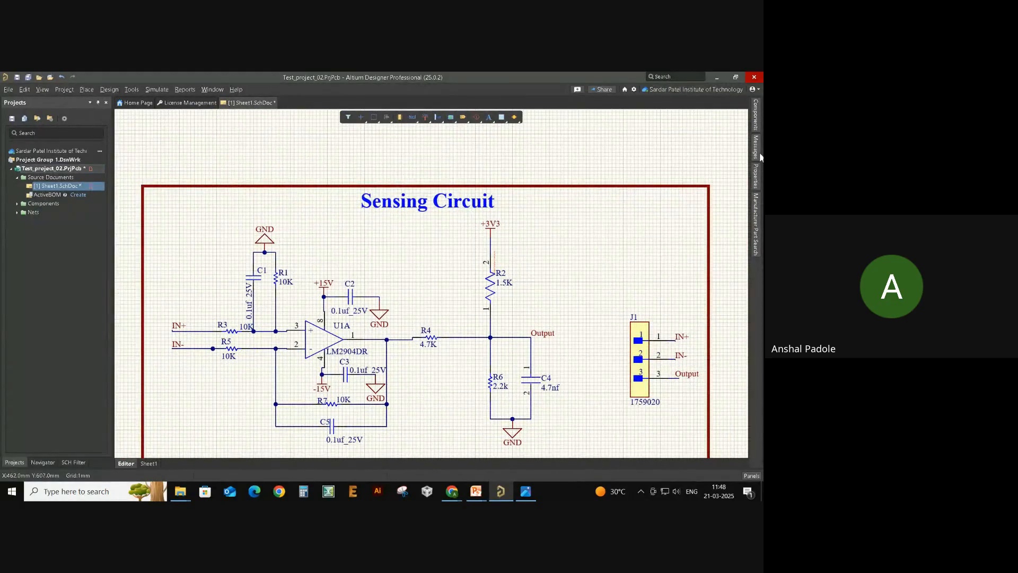
pyautogui.click(758, 154)
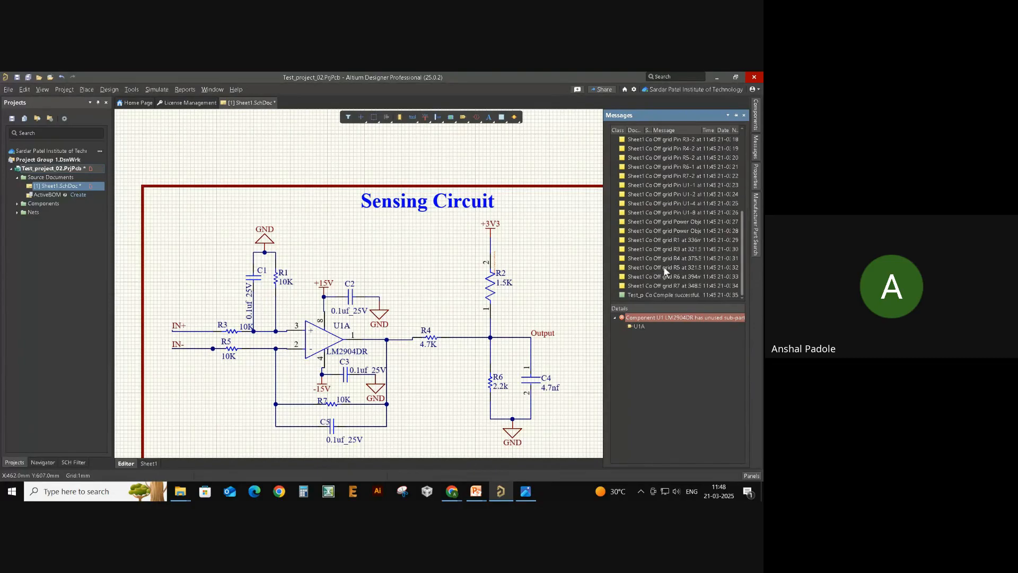
pyautogui.click(661, 296)
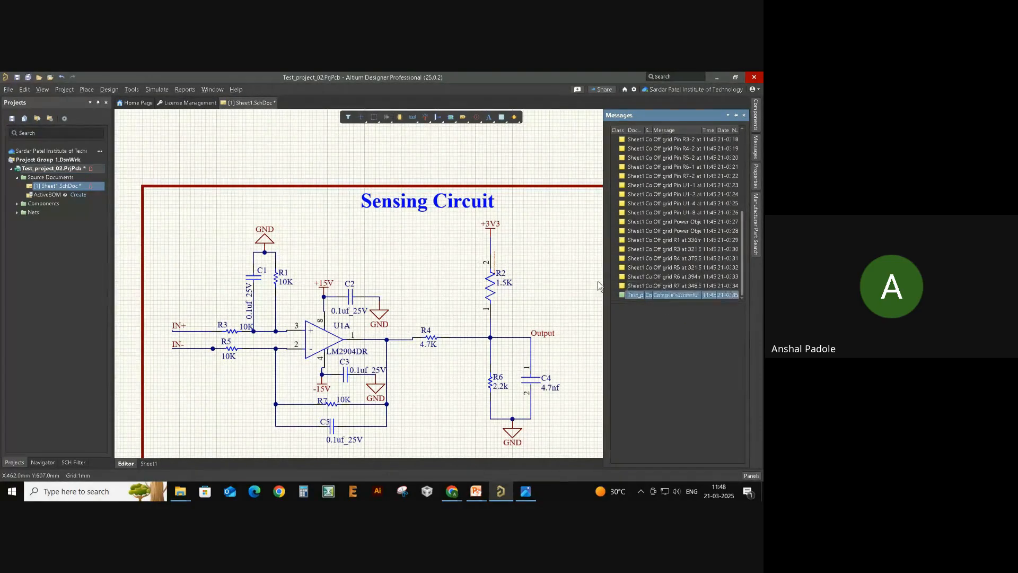
pyautogui.moveTo(569, 273); pyautogui.dragTo(534, 261, button='right')
pyautogui.keyDown('ctrl'); pyautogui.scroll(-2, 515, 239); pyautogui.keyUp('ctrl')
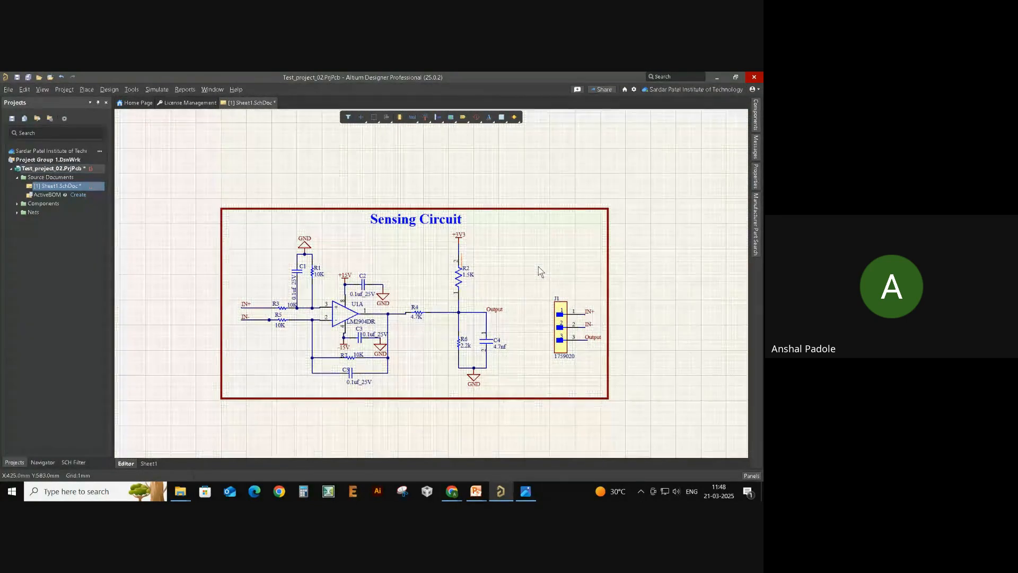
pyautogui.keyDown('ctrl'); pyautogui.scroll(1, 536, 265); pyautogui.keyUp('ctrl')
pyautogui.moveTo(504, 262); pyautogui.dragTo(541, 247, button='right')
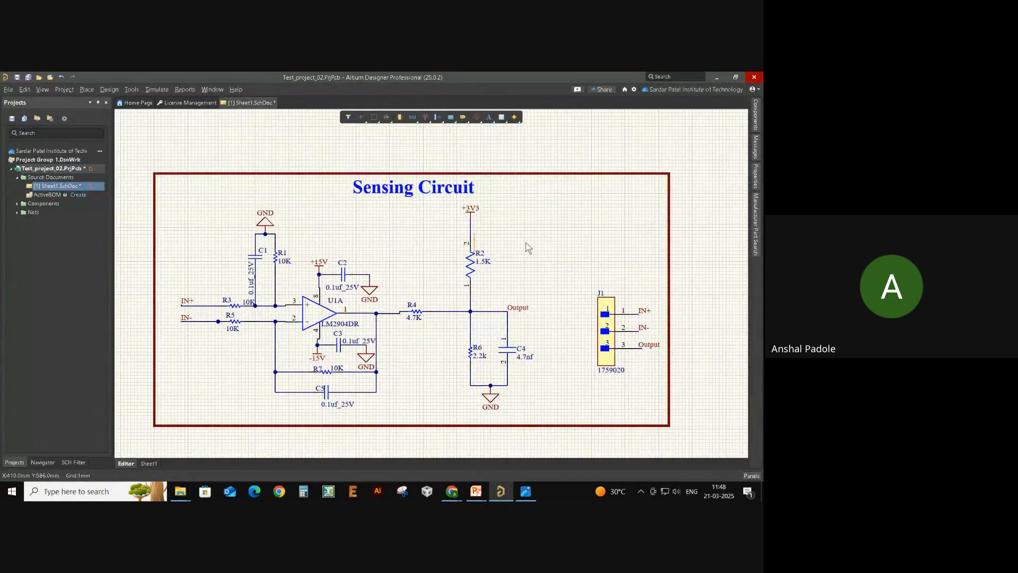
# - Save Sheet1.SchDoc under the new name Test_Sch.SchDoc
pyautogui.rightClick(60, 186)
pyautogui.click(106, 218)
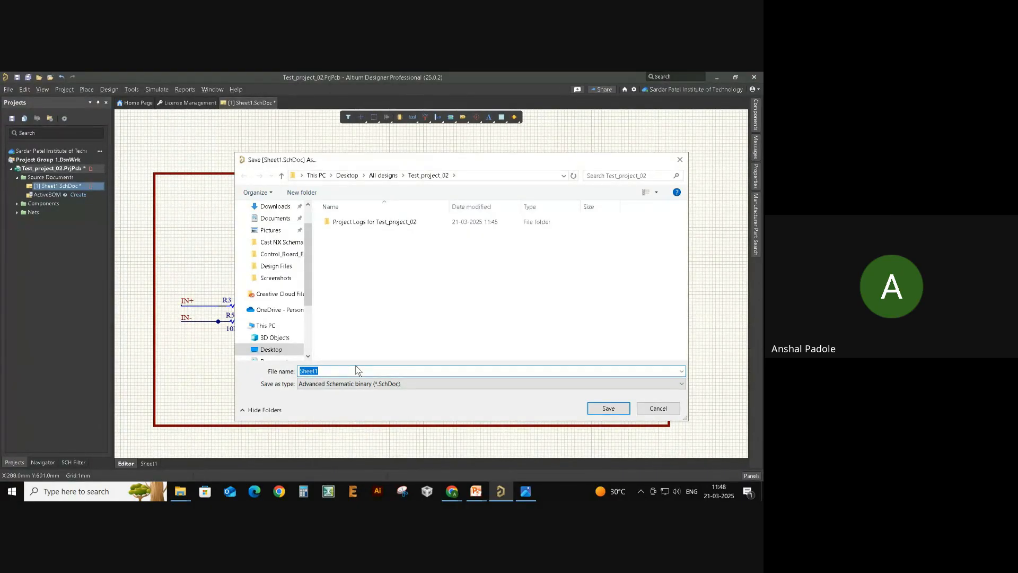
pyautogui.write('Te')
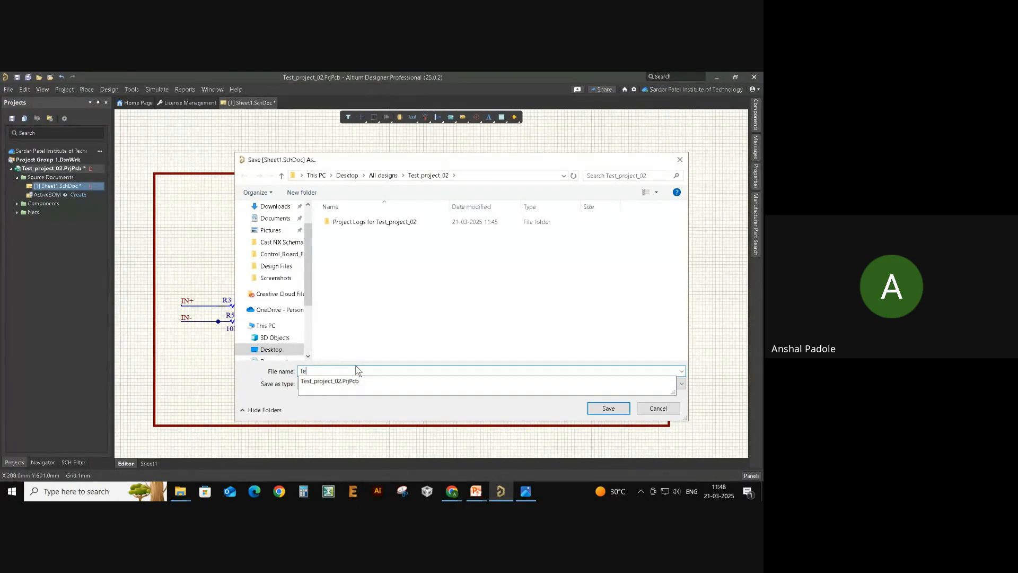
pyautogui.write('st_Sch')
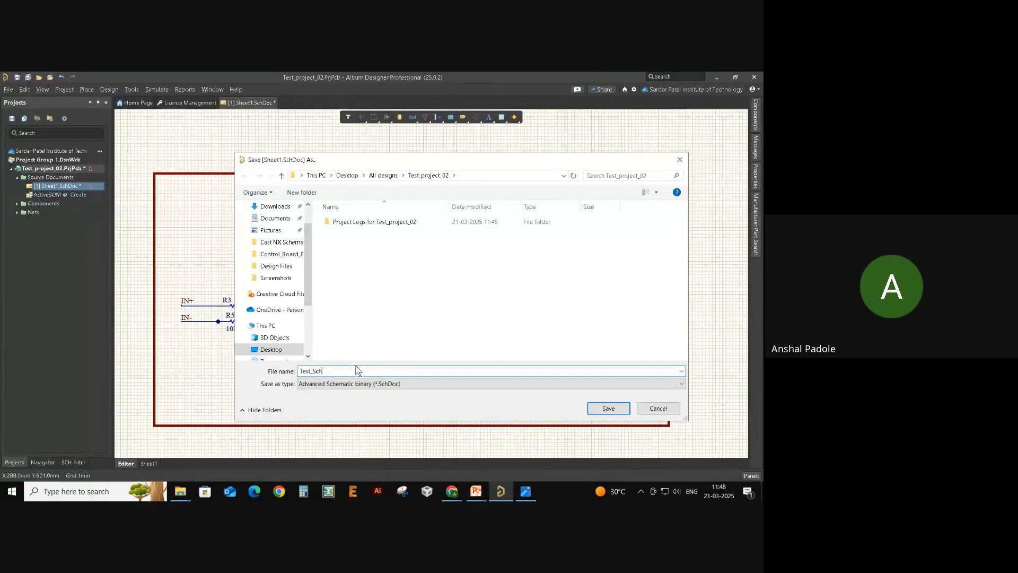
pyautogui.press('Return')
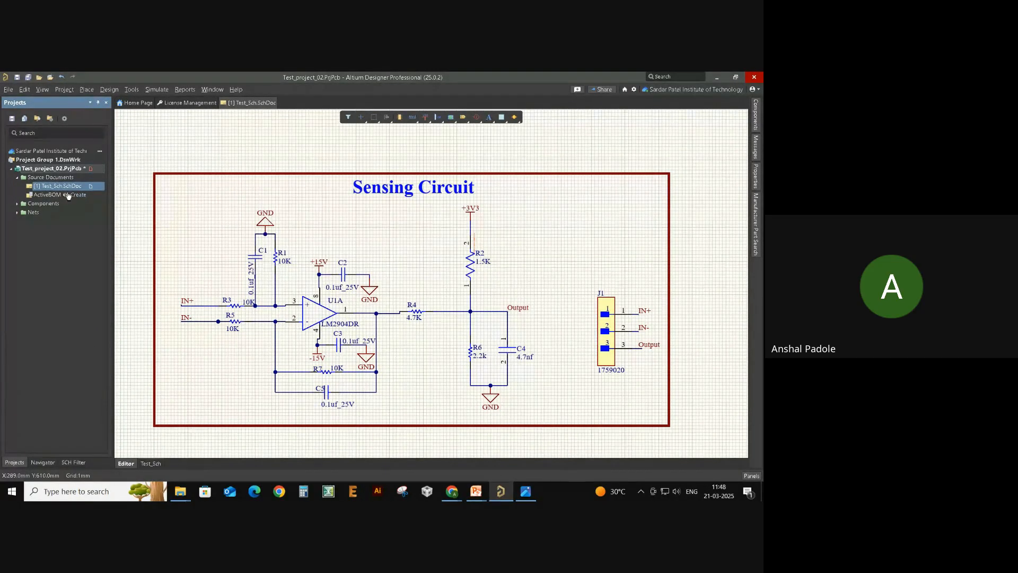
pyautogui.keyDown('ctrl'); pyautogui.scroll(-2, 394, 225); pyautogui.keyUp('ctrl')
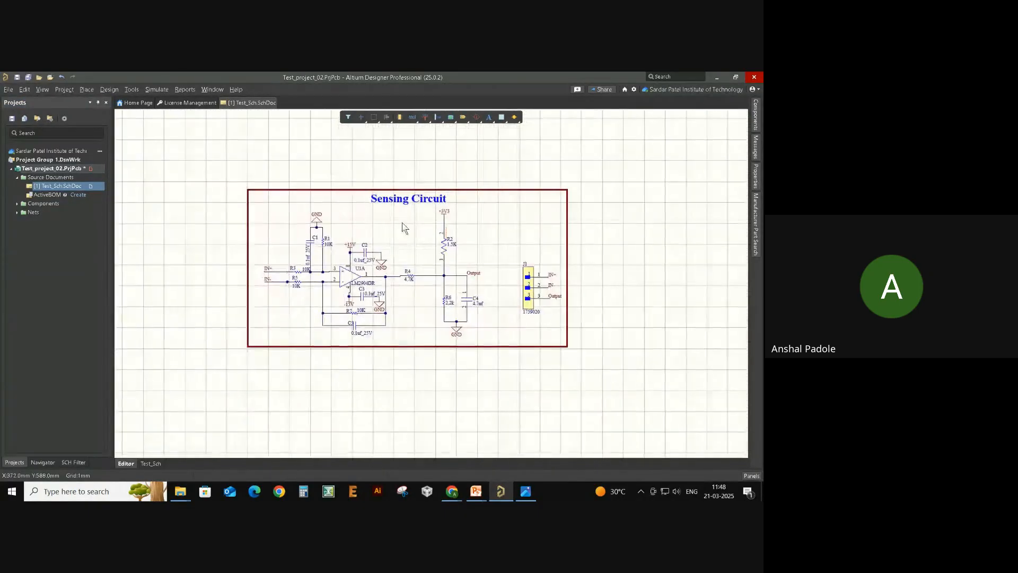
pyautogui.keyDown('ctrl'); pyautogui.scroll(-1, 417, 234); pyautogui.keyUp('ctrl')
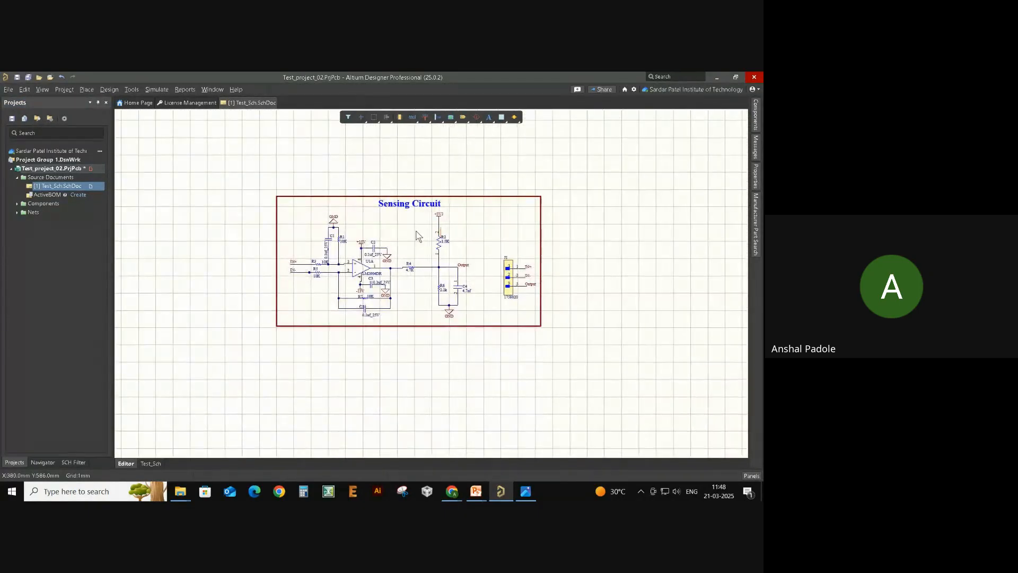
pyautogui.keyDown('ctrl'); pyautogui.scroll(3, 405, 244); pyautogui.keyUp('ctrl')
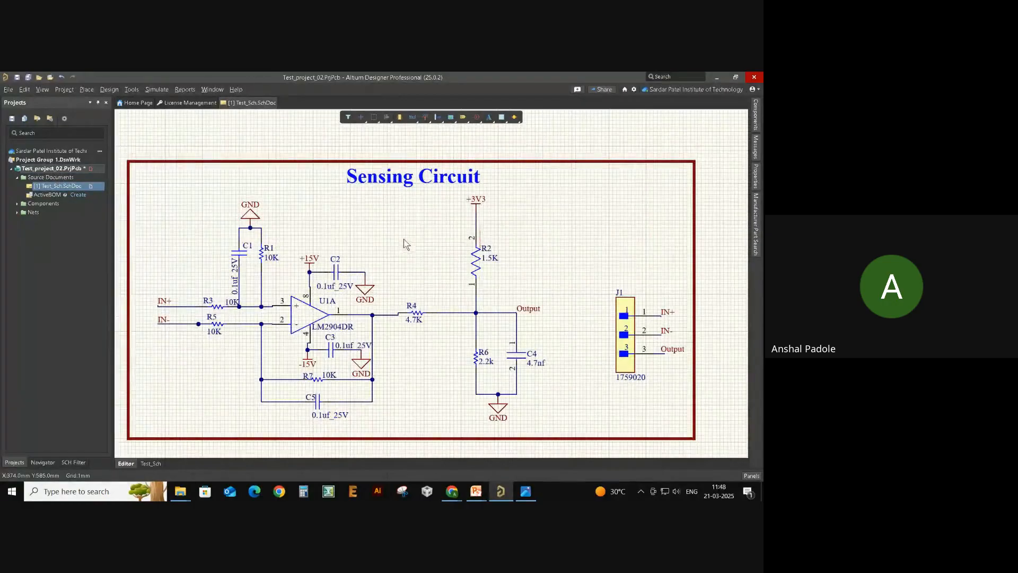
pyautogui.moveTo(404, 244); pyautogui.dragTo(431, 232, button='right')
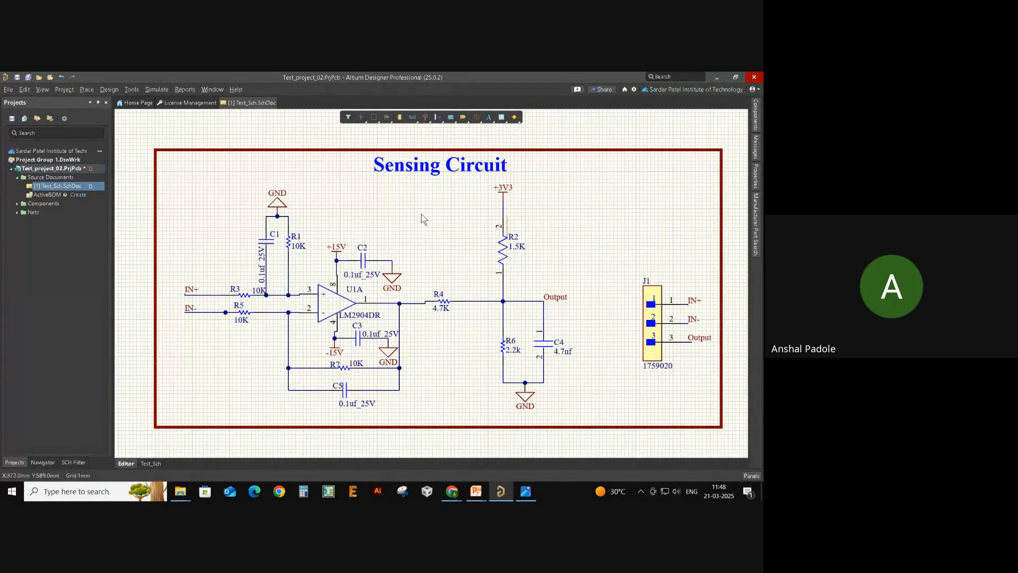
pyautogui.moveTo(419, 215); pyautogui.dragTo(398, 210, button='right')
pyautogui.keyDown('ctrl'); pyautogui.scroll(-4, 355, 233); pyautogui.keyUp('ctrl')
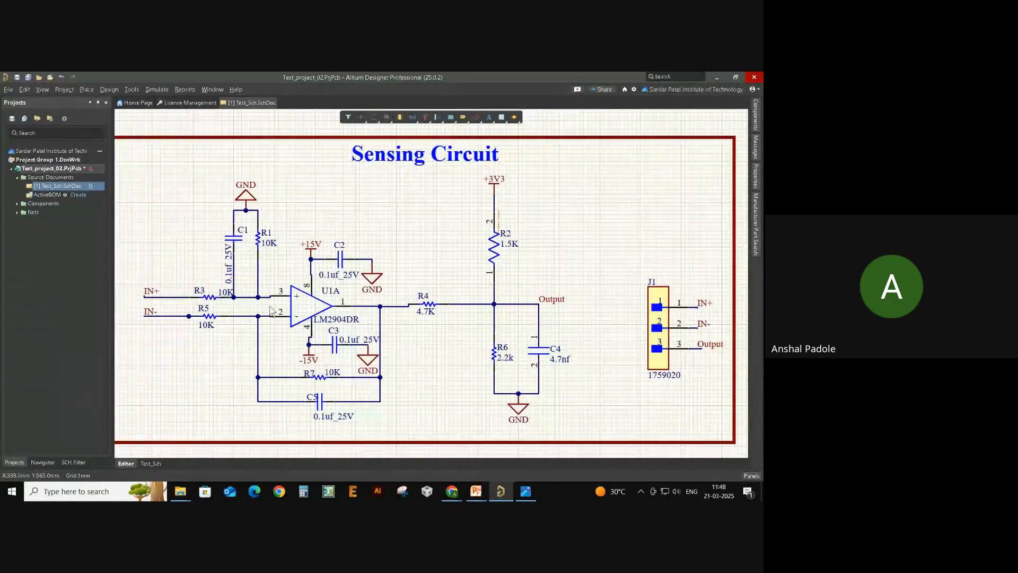
pyautogui.keyDown('ctrl'); pyautogui.scroll(4, 356, 224); pyautogui.keyUp('ctrl')
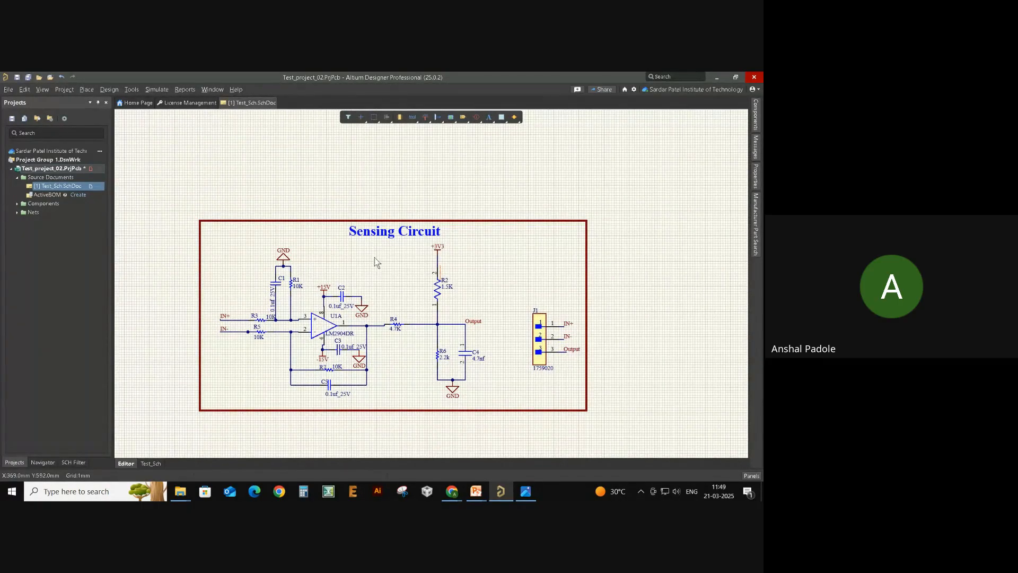
pyautogui.keyDown('ctrl'); pyautogui.scroll(2, 321, 348); pyautogui.keyUp('ctrl')
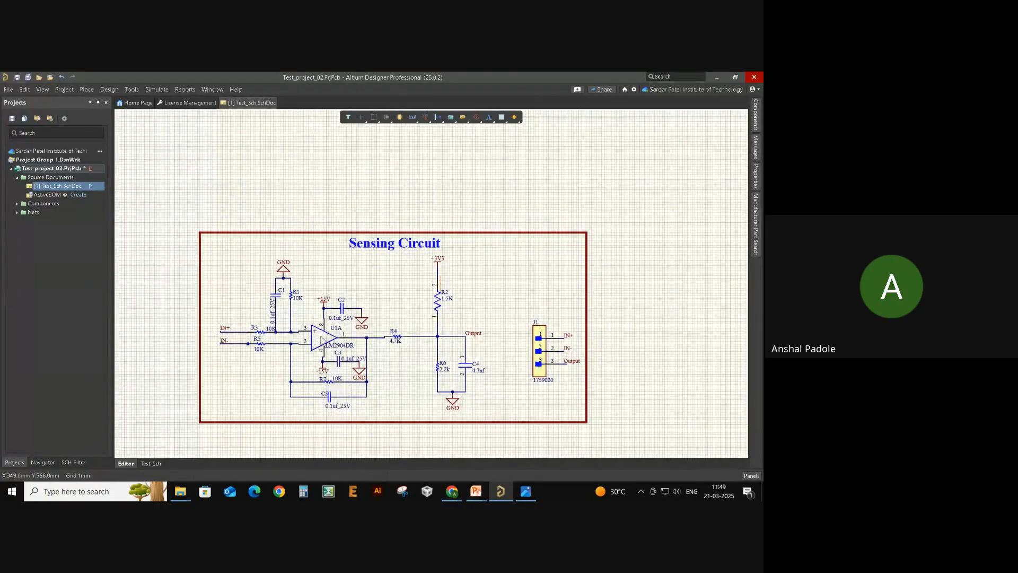
pyautogui.keyDown('ctrl'); pyautogui.scroll(1, 275, 364); pyautogui.keyUp('ctrl')
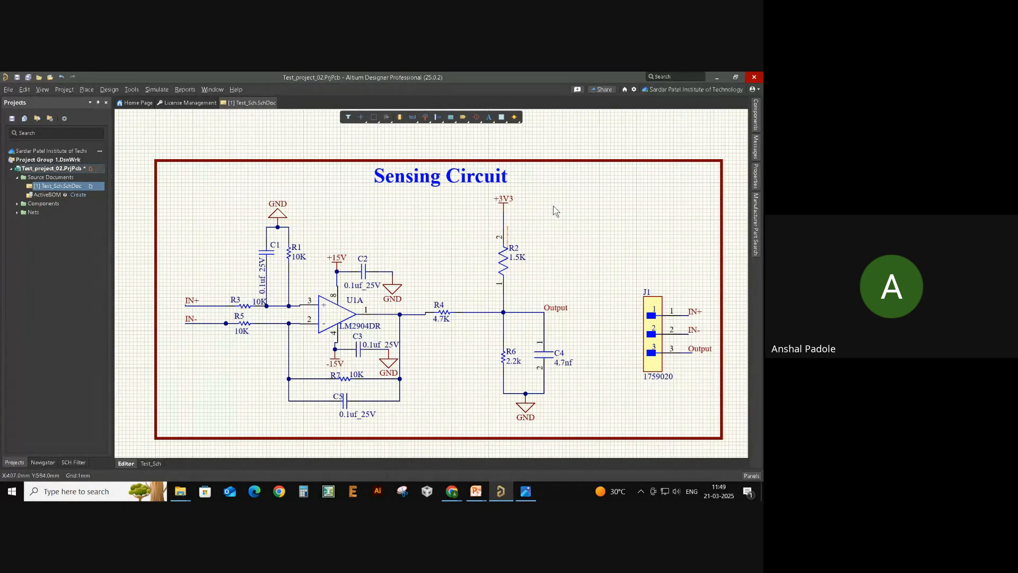
pyautogui.keyDown('ctrl'); pyautogui.scroll(-1, 215, 218); pyautogui.keyUp('ctrl')
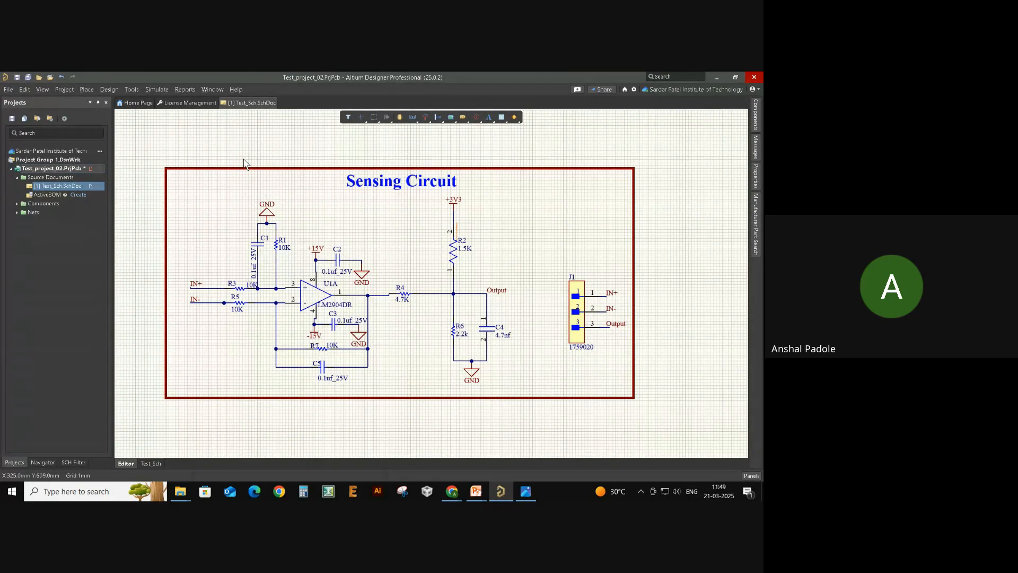
# - Open the Control_Board_EBC project from its dated folder under Local Projects
pyautogui.click(8, 90)
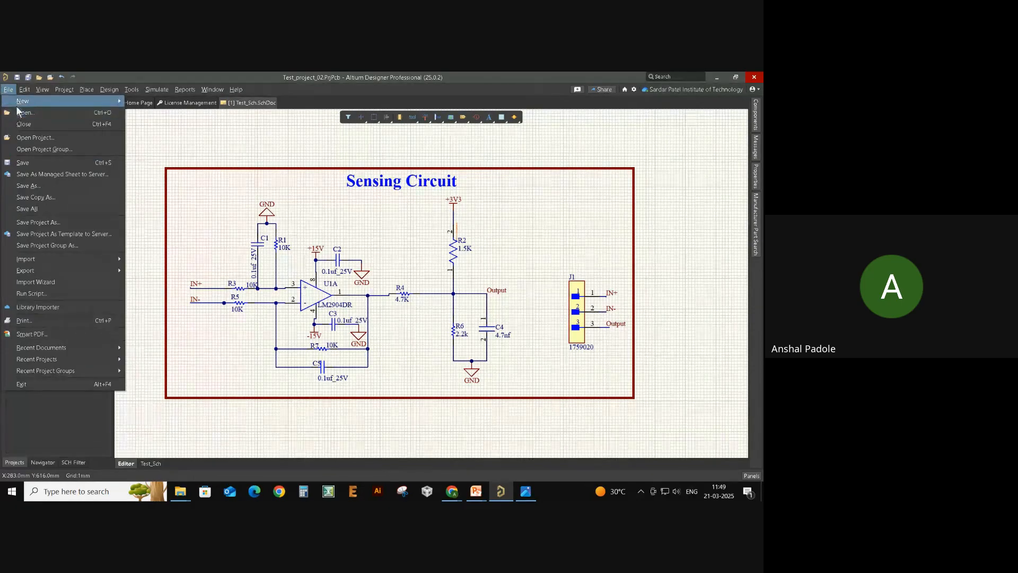
pyautogui.click(41, 136)
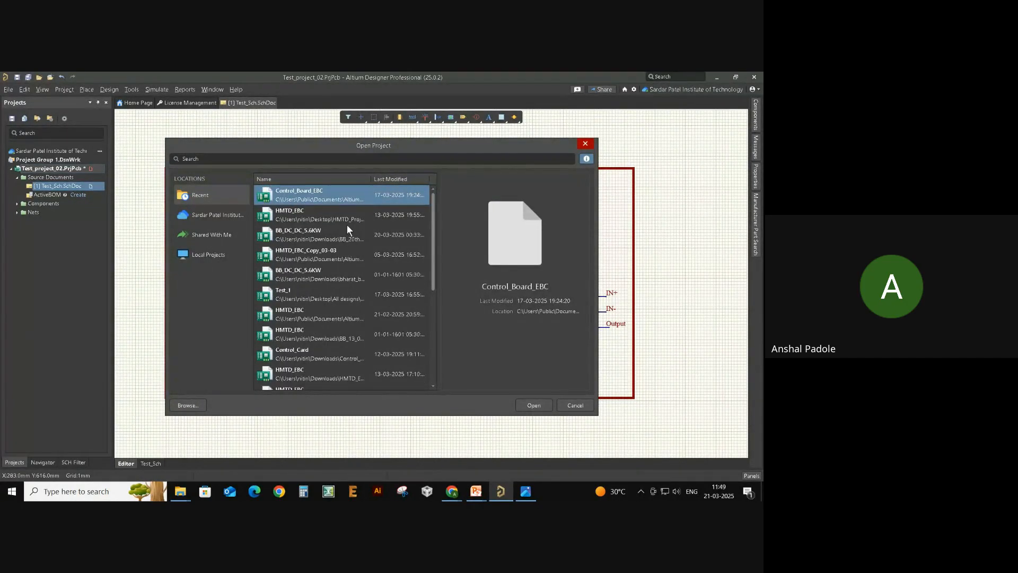
pyautogui.scroll(-2, 347, 227)
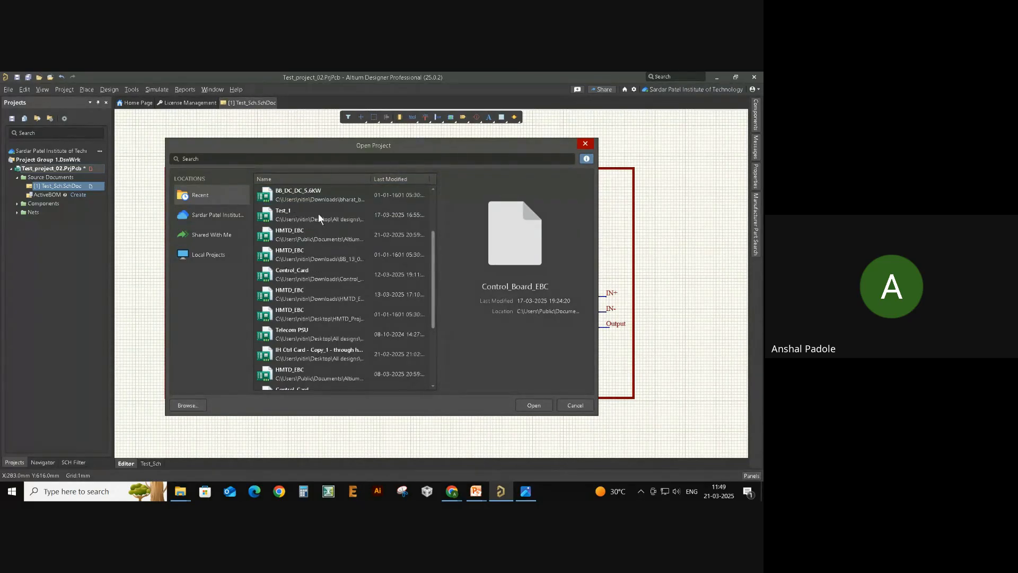
pyautogui.scroll(2, 323, 227)
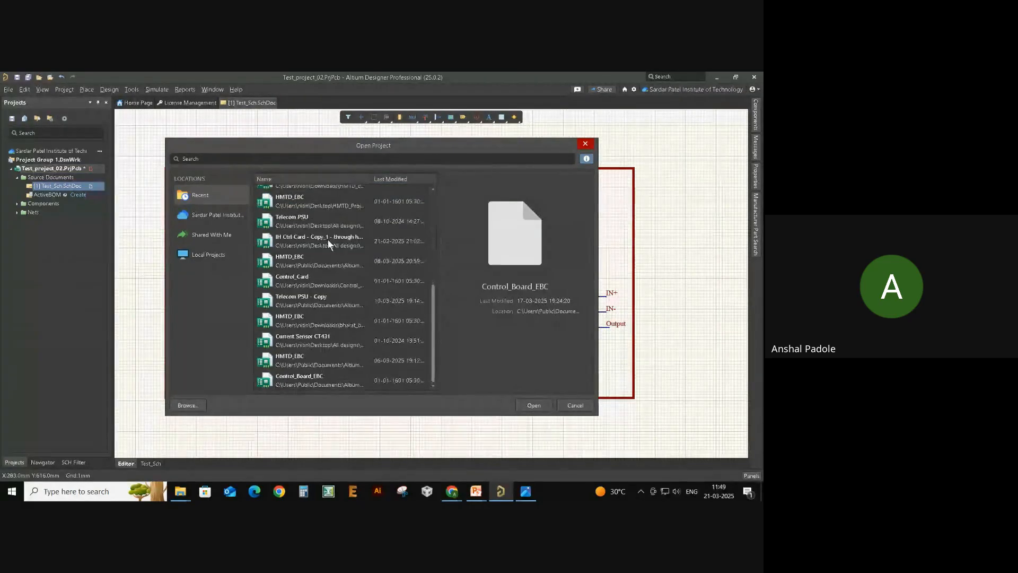
pyautogui.click(207, 252)
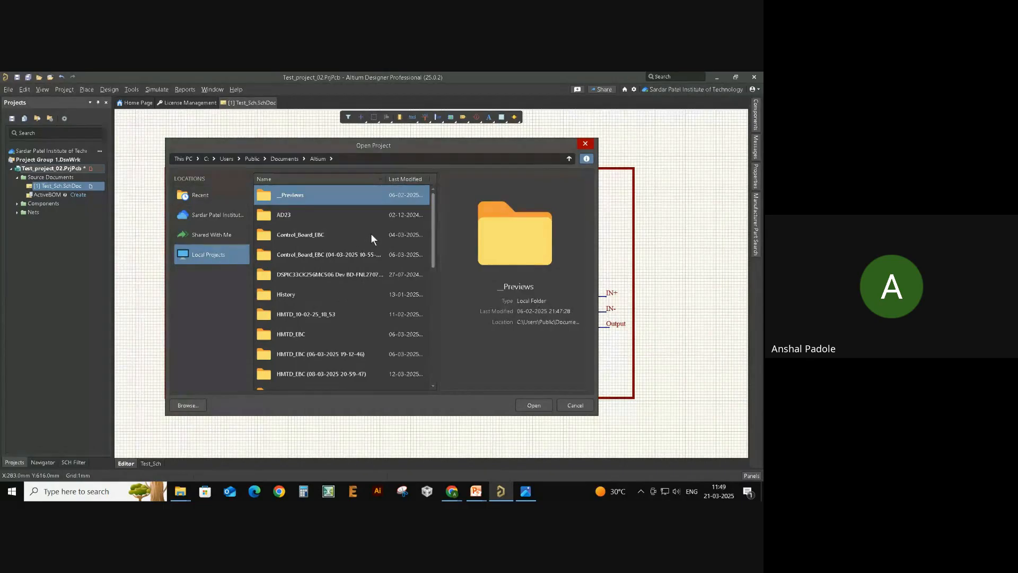
pyautogui.click(343, 253)
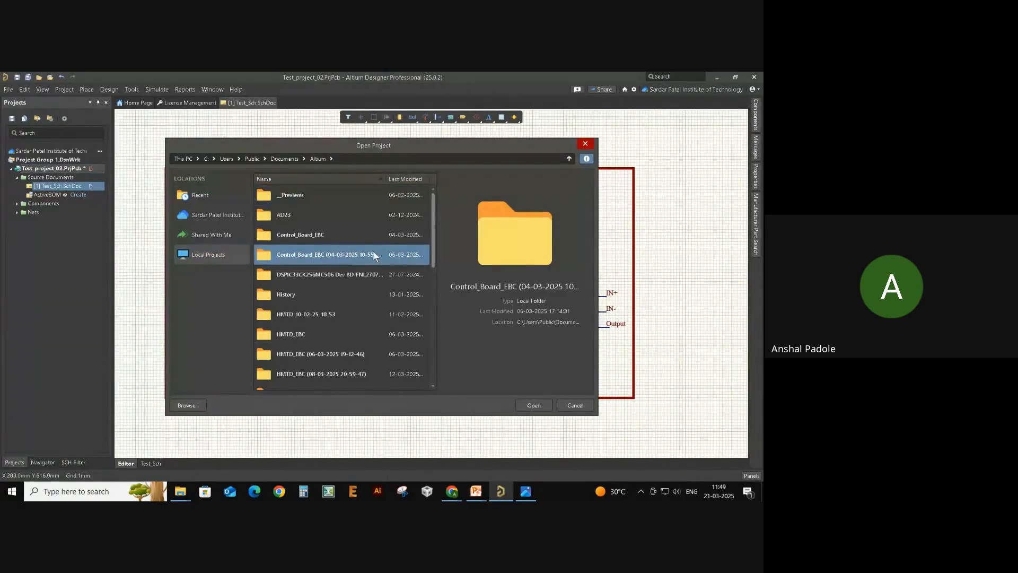
pyautogui.doubleClick(317, 255)
pyautogui.doubleClick(334, 193)
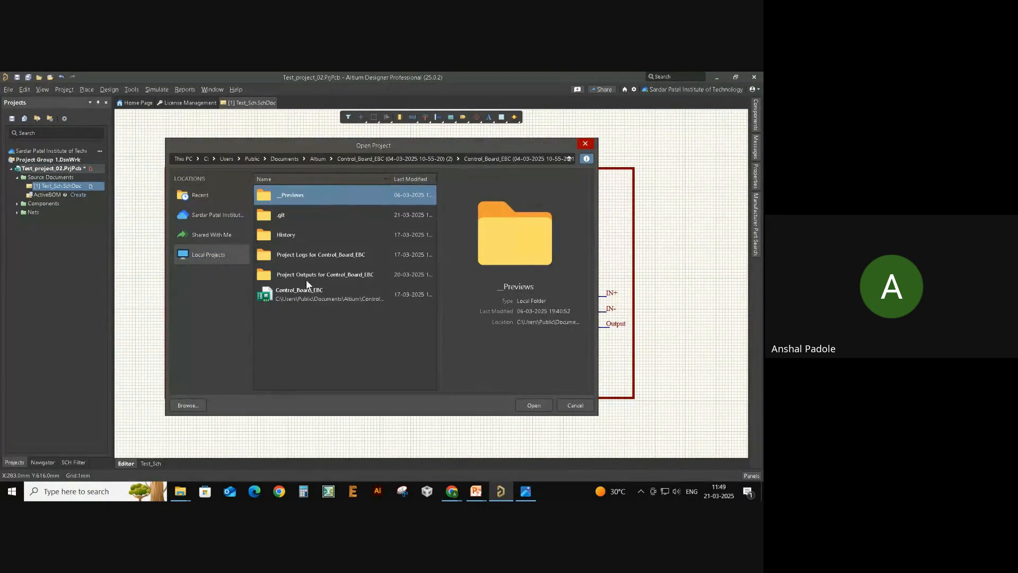
pyautogui.doubleClick(336, 293)
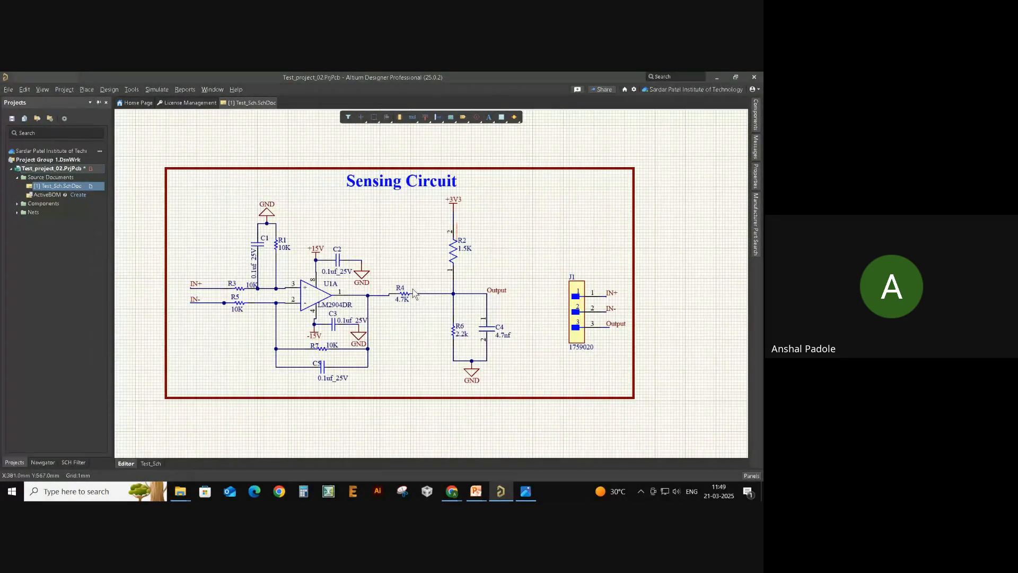
# - View the Main_Control_Board_EBC.SchDoc and Other.SchDoc sheets of the project
pyautogui.doubleClick(66, 178)
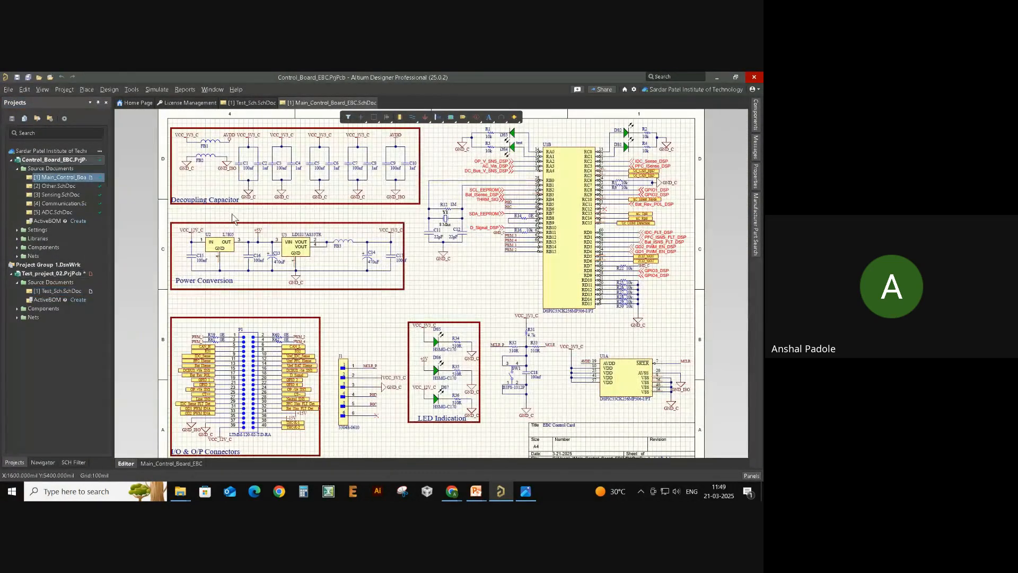
pyautogui.doubleClick(58, 185)
pyautogui.scroll(-1, 373, 215)
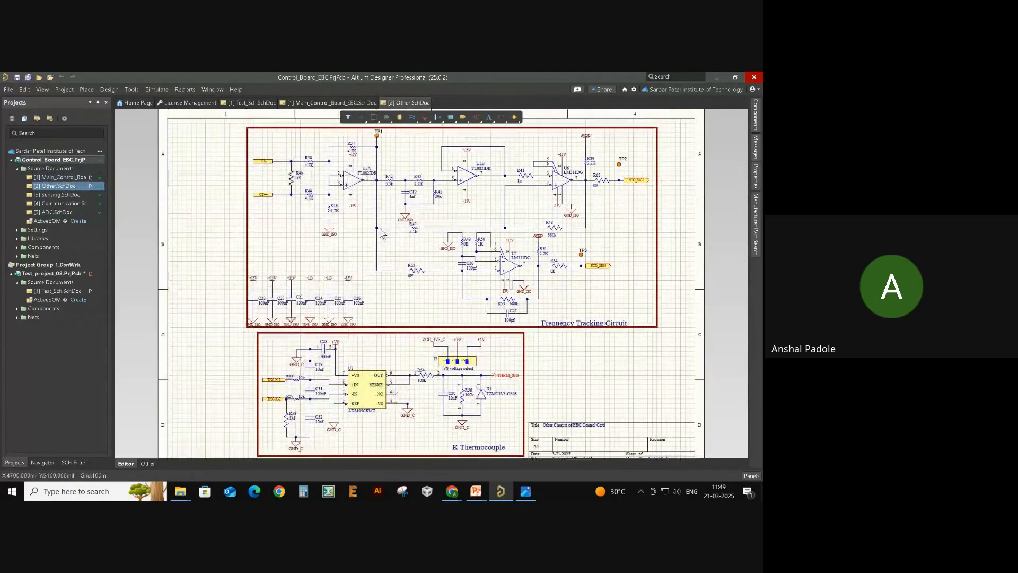
pyautogui.scroll(1, 379, 234)
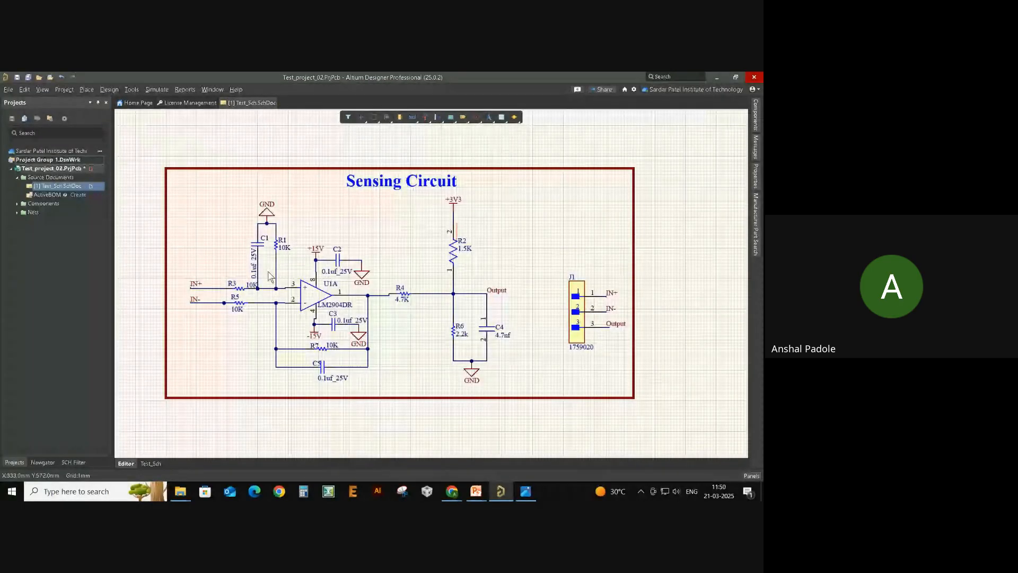
pyautogui.keyDown('ctrl'); pyautogui.scroll(1, 324, 258); pyautogui.keyUp('ctrl')
pyautogui.moveTo(328, 259); pyautogui.dragTo(353, 257, button='right')
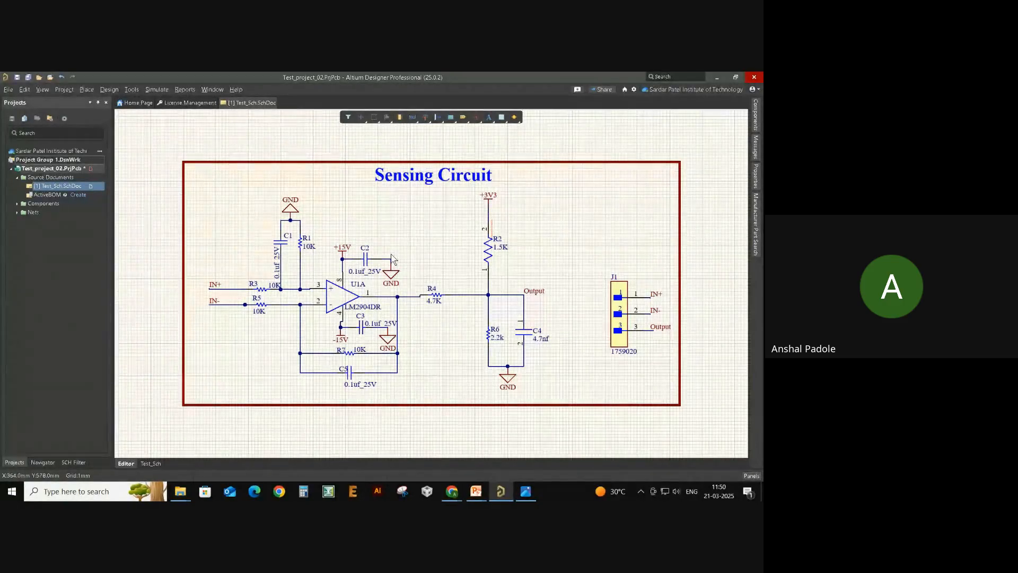
pyautogui.click(756, 222)
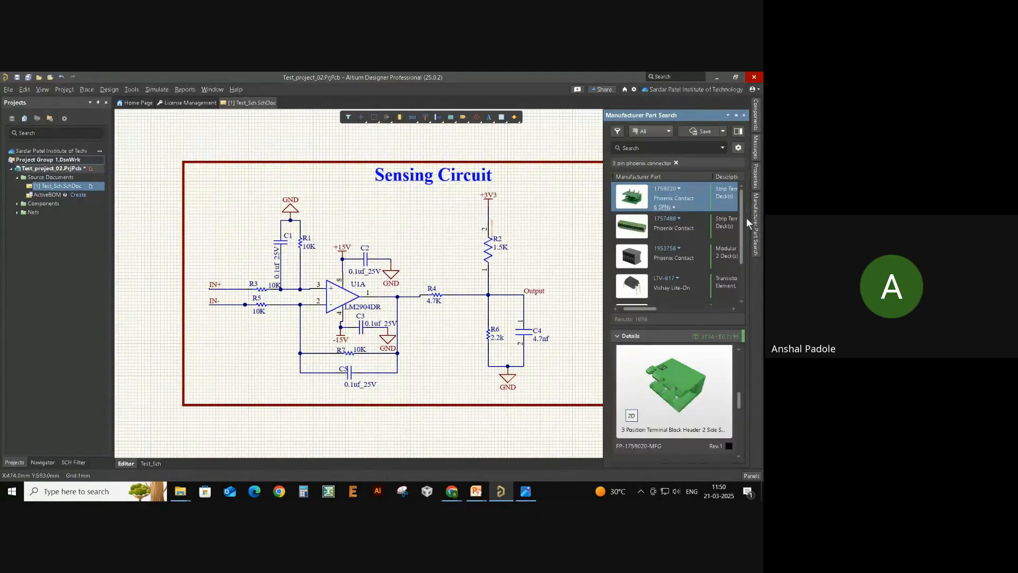
pyautogui.click(675, 164)
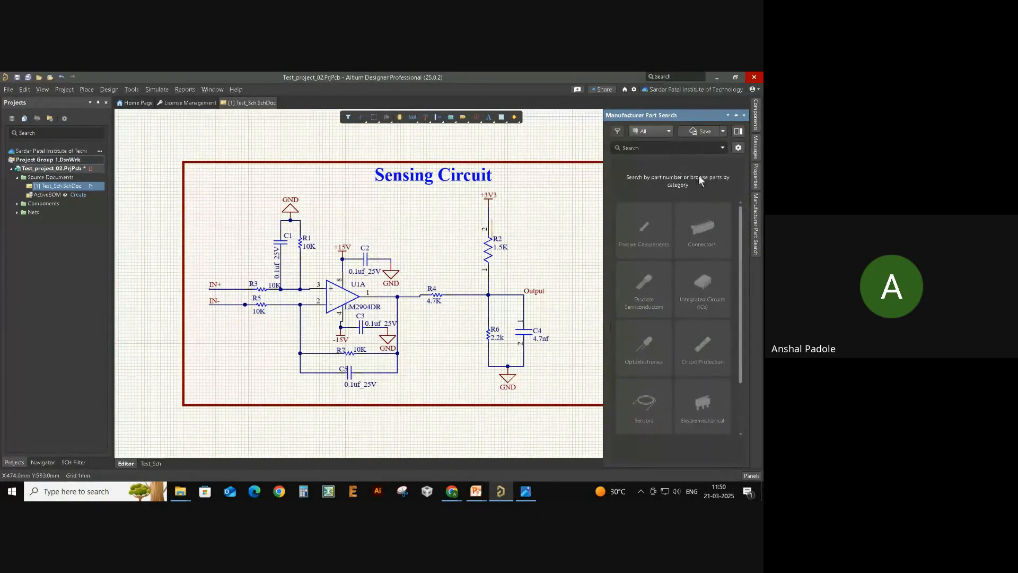
pyautogui.click(749, 217)
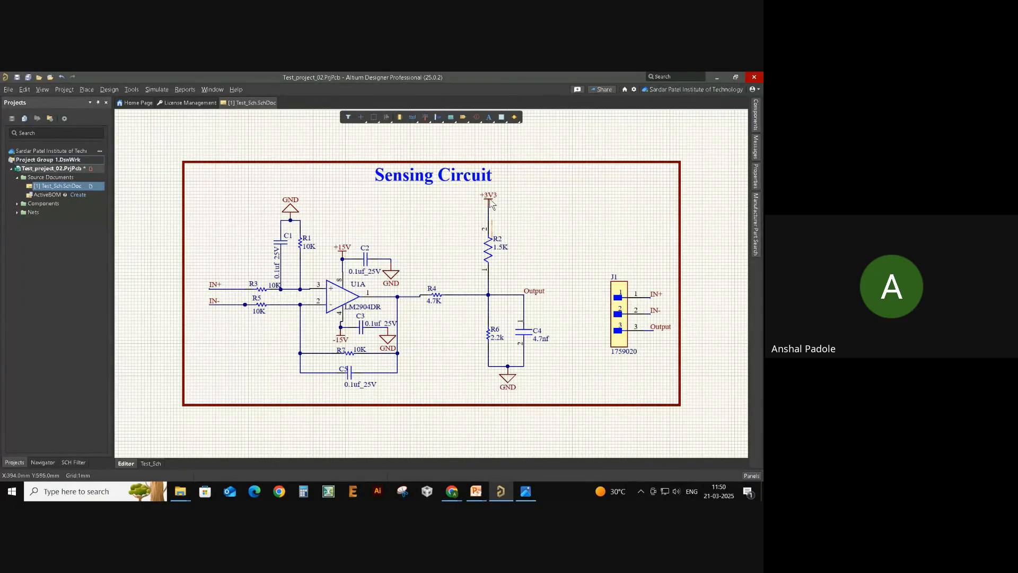
pyautogui.hotkey('alt', 'Tab')
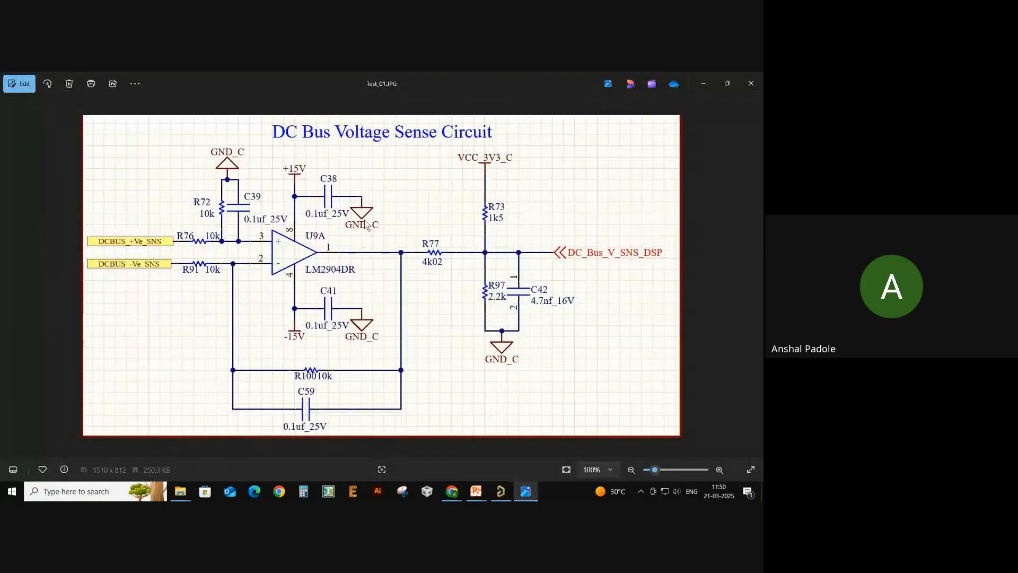
# - View the Test_02.png audio amplifier image in Photos, then return to Altium's Manufacturer Part Search
pyautogui.press('Right')
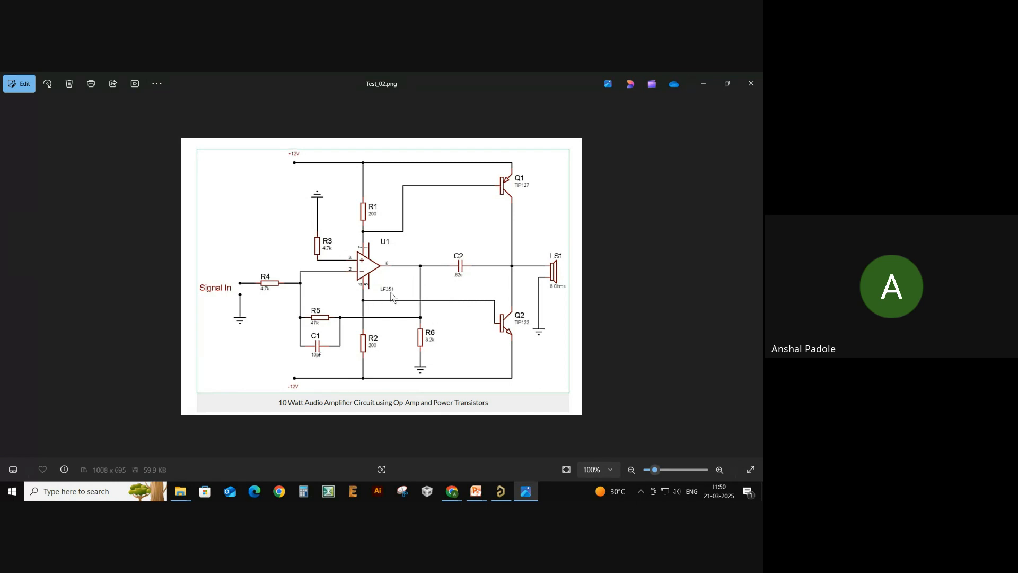
pyautogui.hotkey('alt', 'Tab')
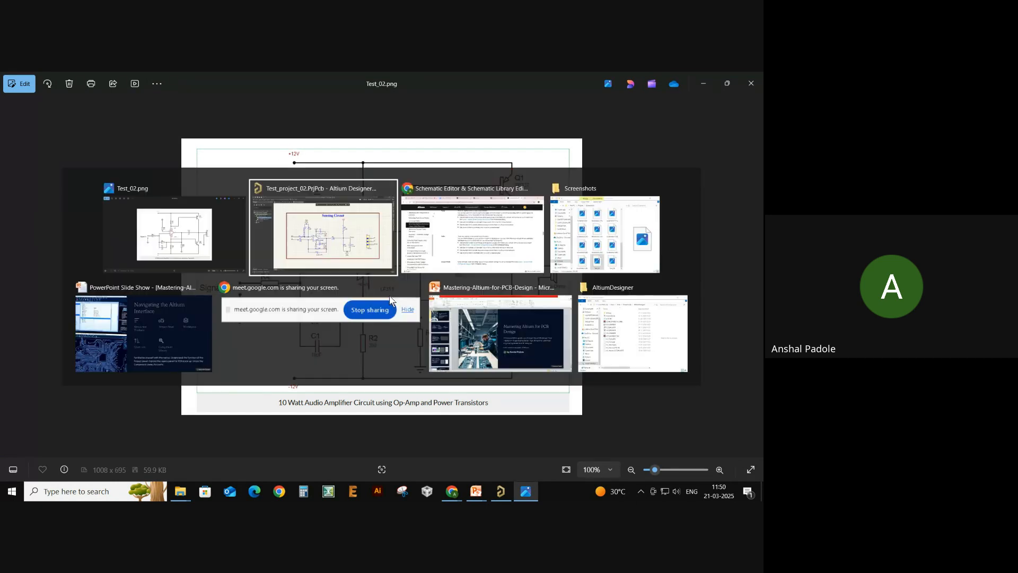
pyautogui.click(366, 261)
pyautogui.click(754, 214)
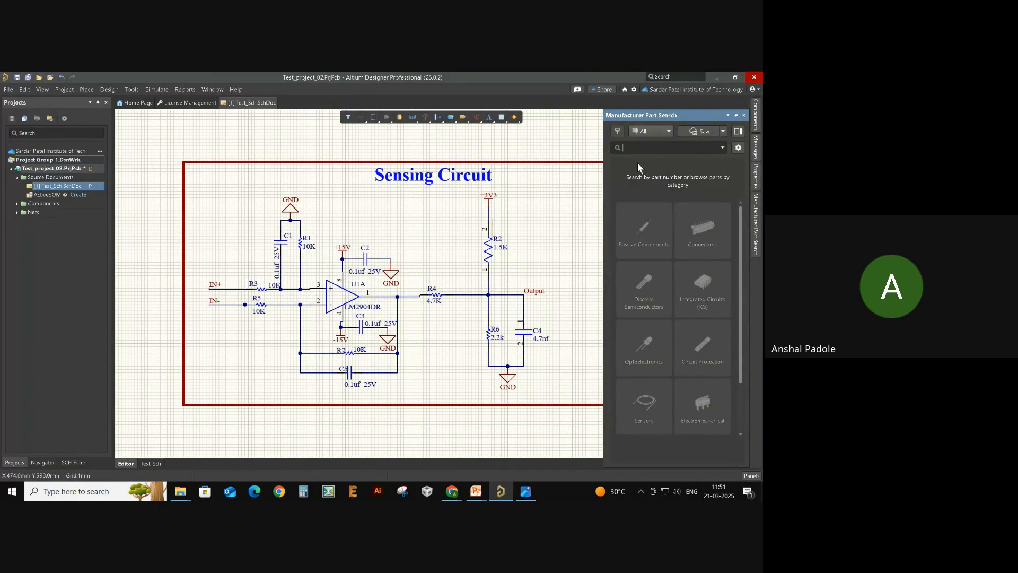
# - Search manufacturer parts for lF351 (corrected from lm351), then switch to Chrome
pyautogui.write('lm351')
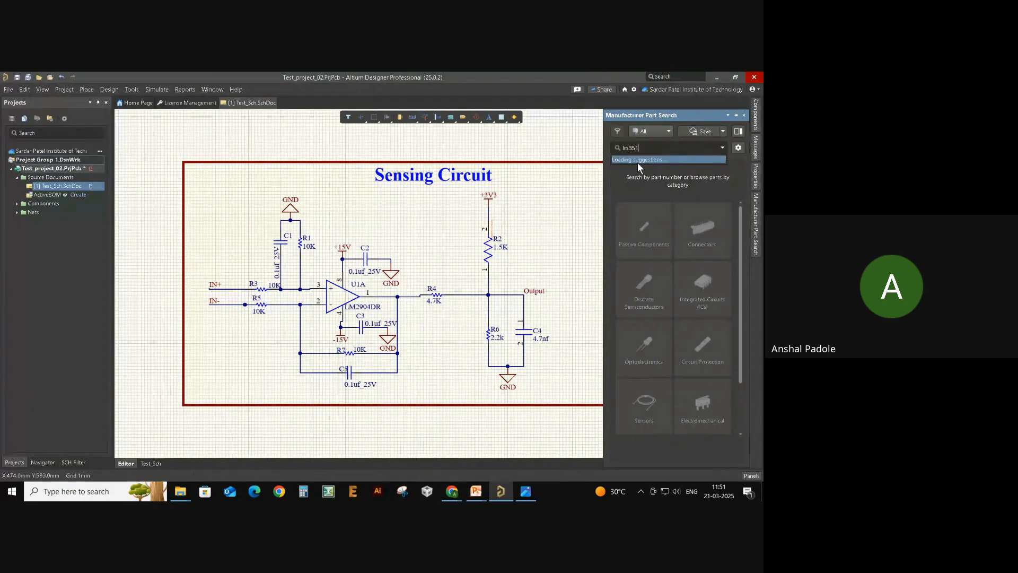
pyautogui.press('Return')
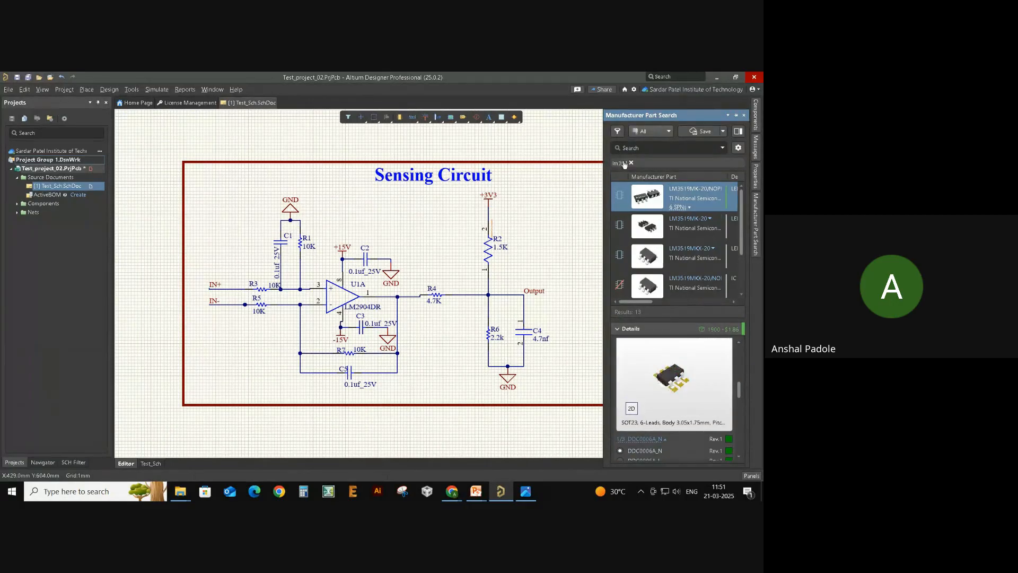
pyautogui.press('BackSpace')
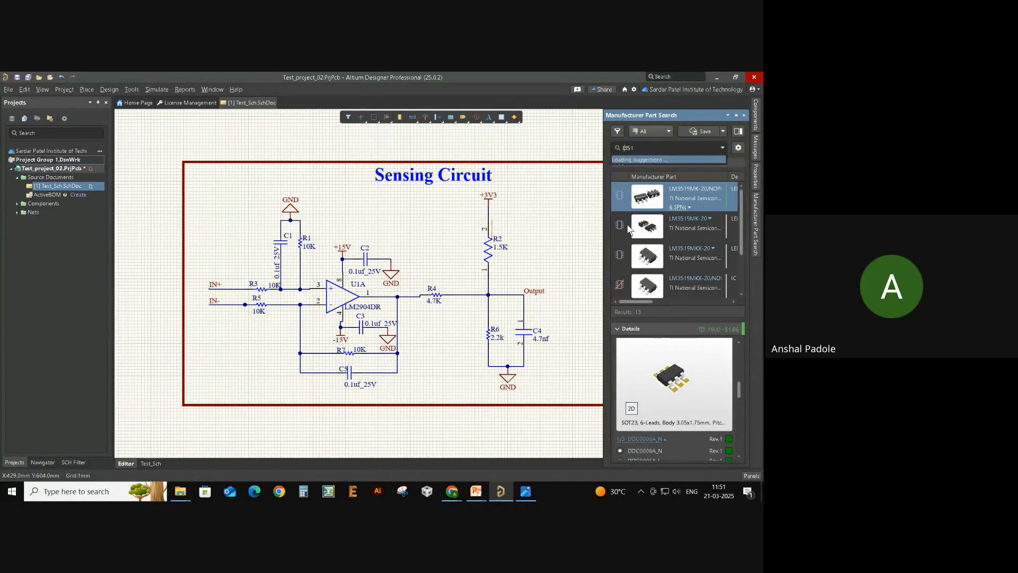
pyautogui.write('F')
pyautogui.press('Return')
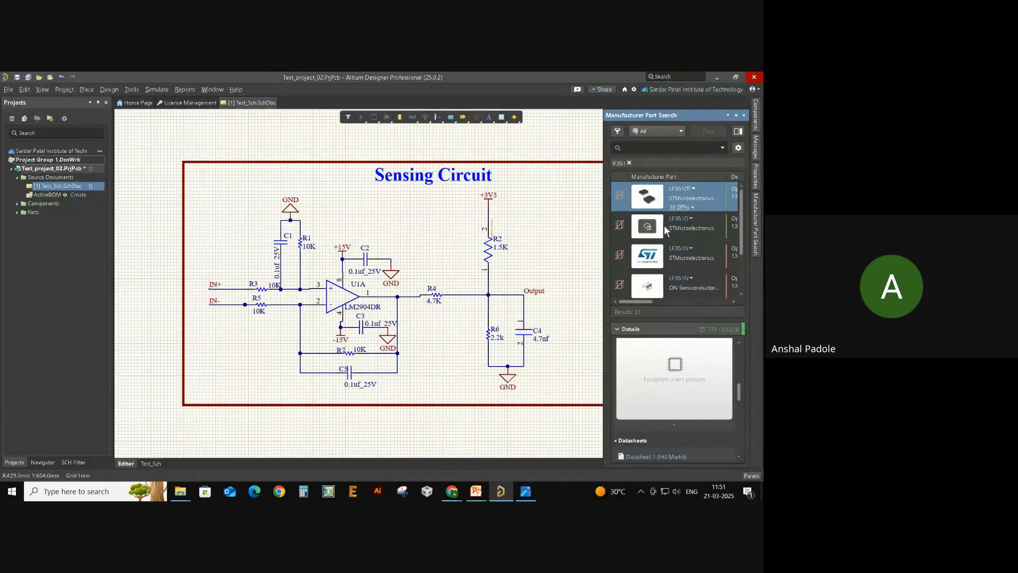
pyautogui.scroll(5, 676, 413)
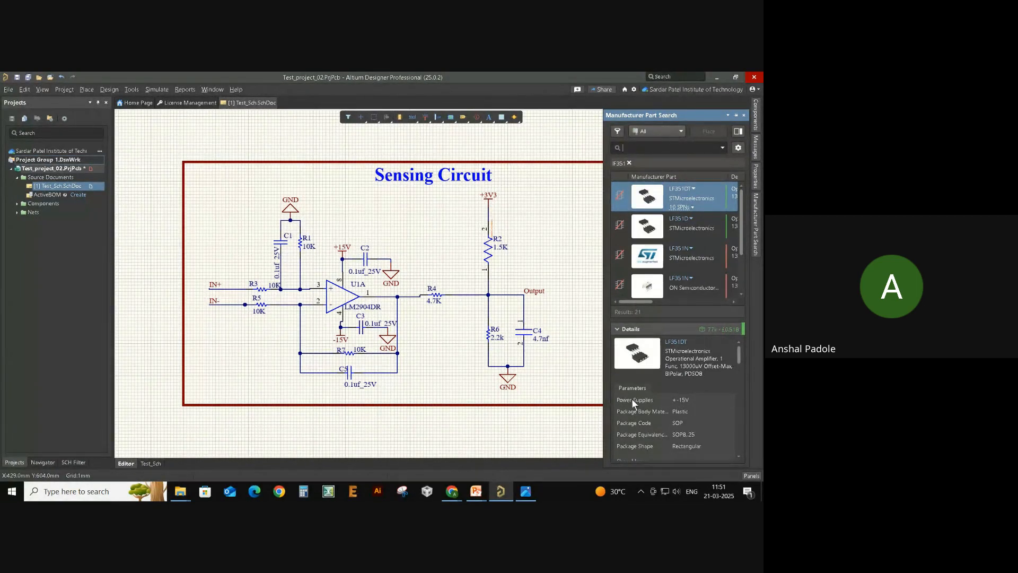
pyautogui.moveTo(552, 369); pyautogui.dragTo(523, 375, button='right')
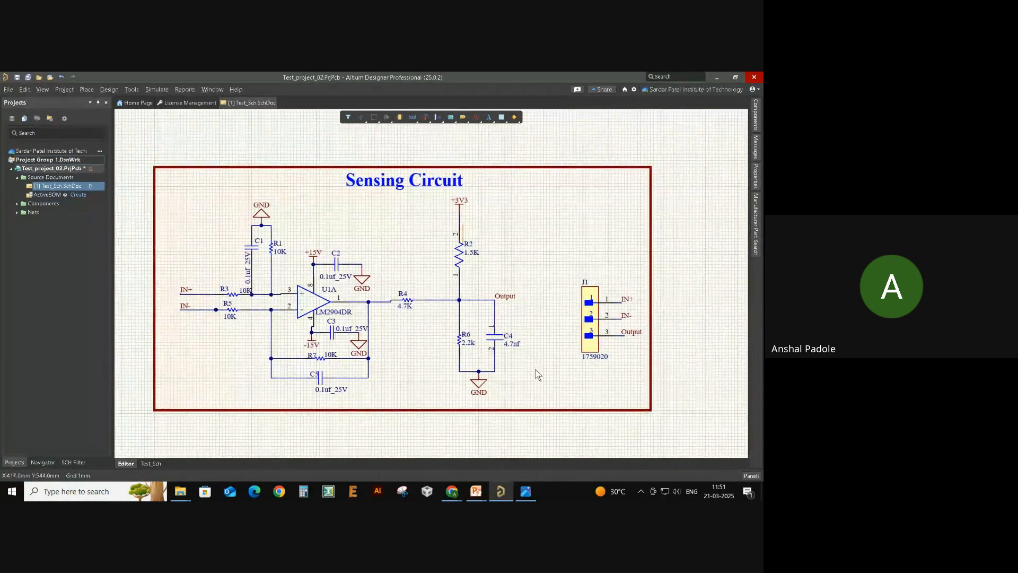
pyautogui.hotkey('alt', 'Tab')
pyautogui.hotkey('alt', 'Tab')
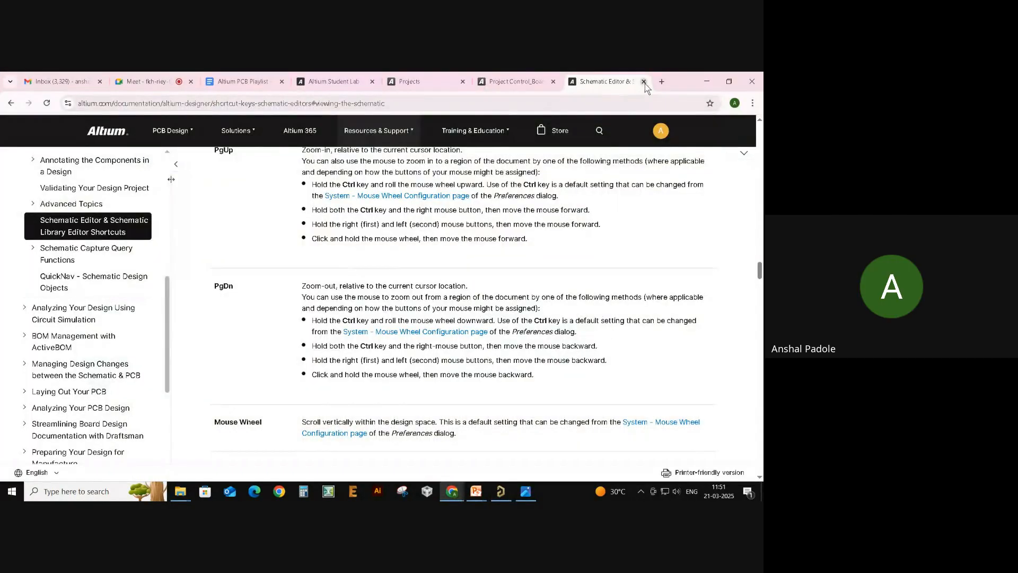
# - Close the shortcuts tab and search Google for 'LF351 altium footprint' in a new tab
pyautogui.click(644, 81)
pyautogui.click(662, 81)
pyautogui.click(638, 102)
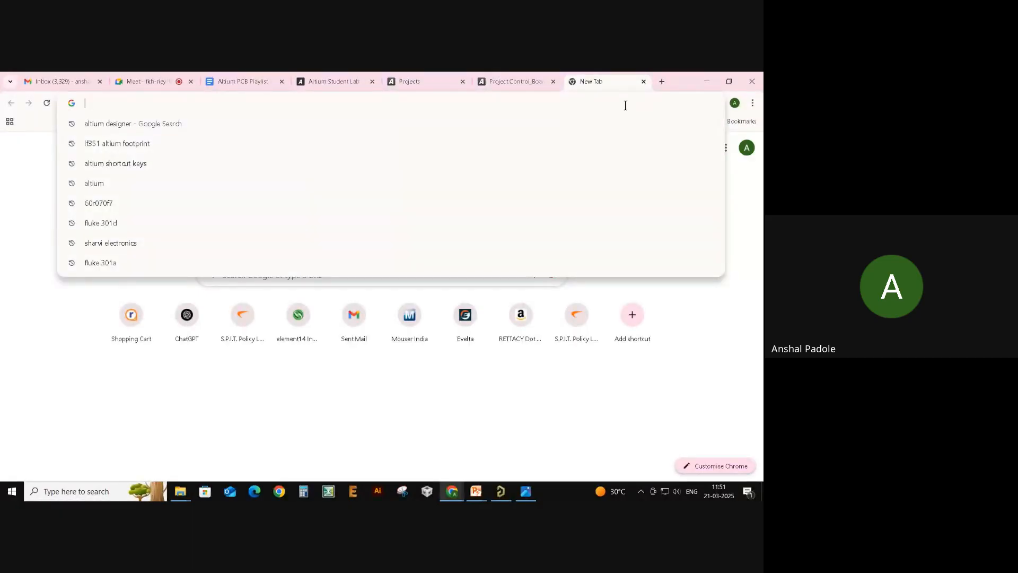
pyautogui.write('LF351')
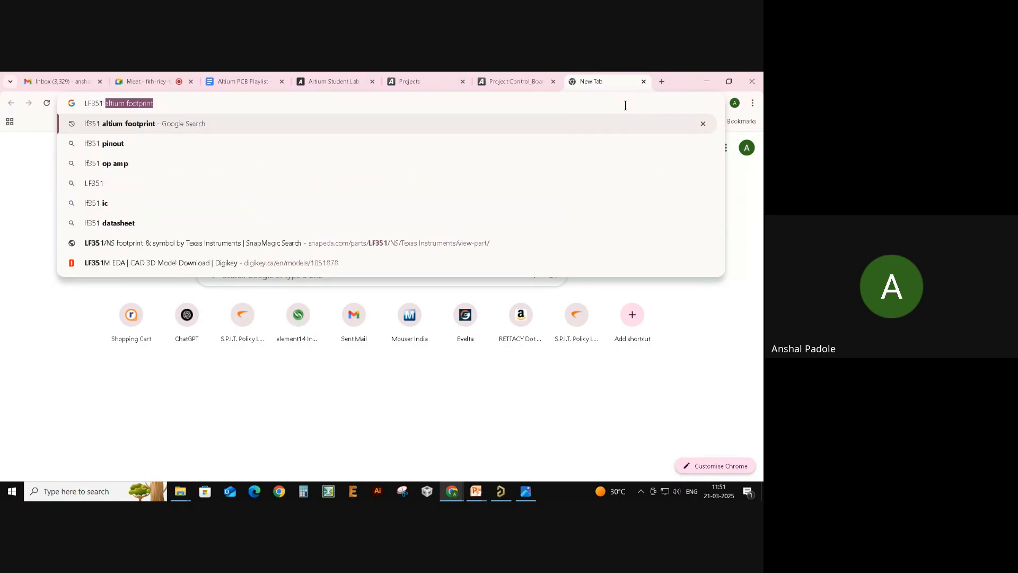
pyautogui.press('Right')
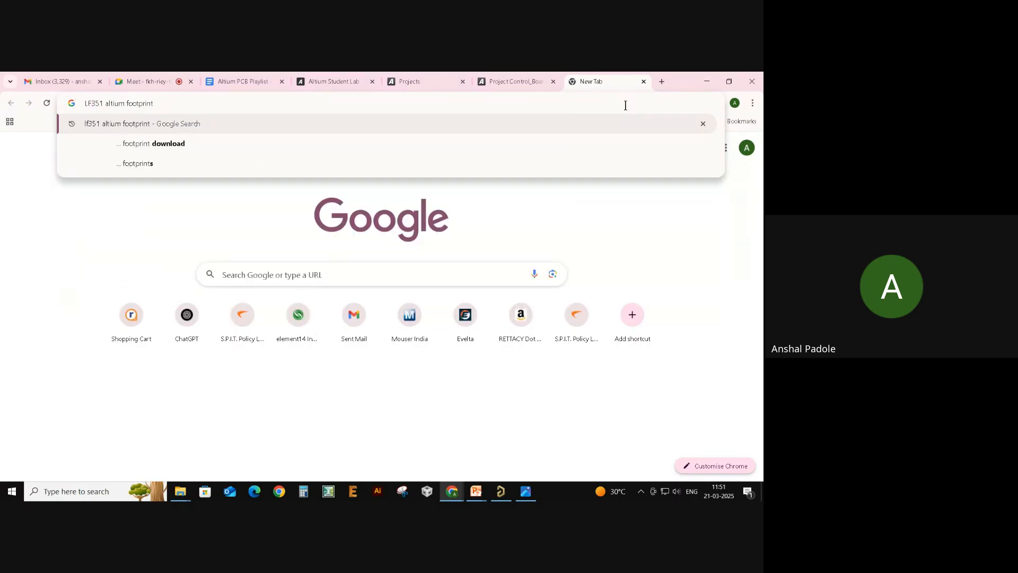
pyautogui.press('Return')
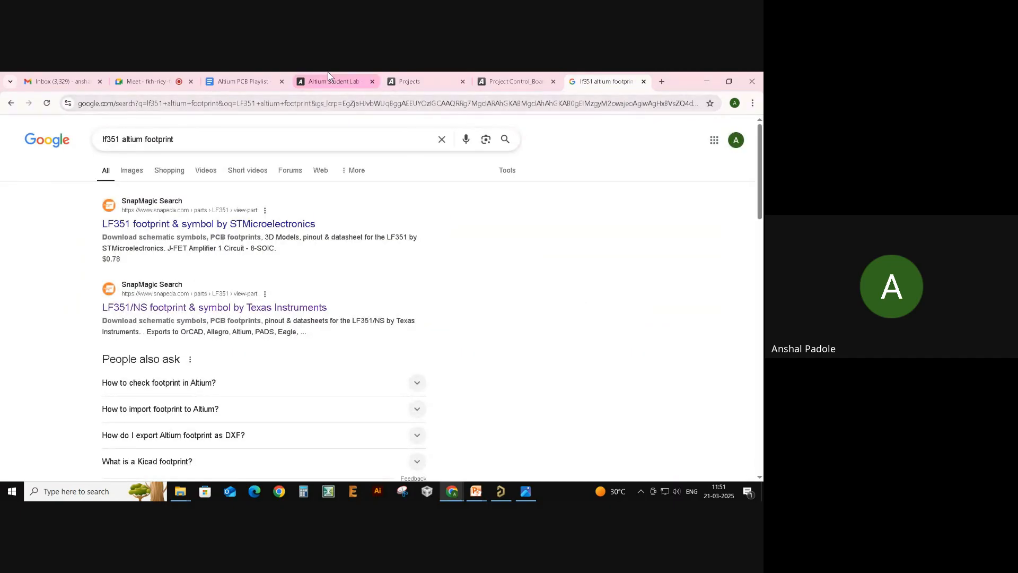
# - Open the DigiKey LF351M footprint and CAD model result
pyautogui.scroll(-1, 448, 149)
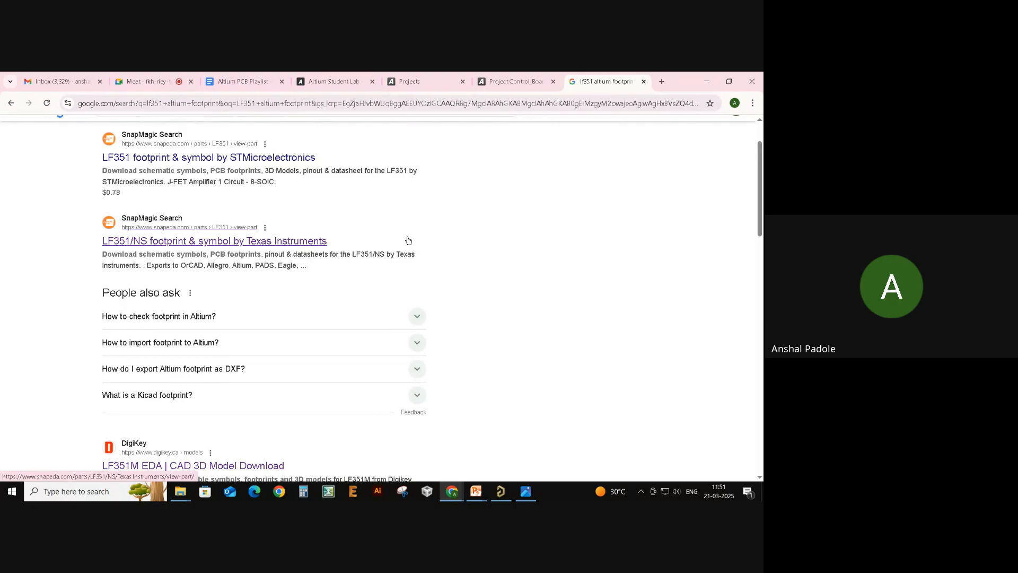
pyautogui.scroll(1, 377, 268)
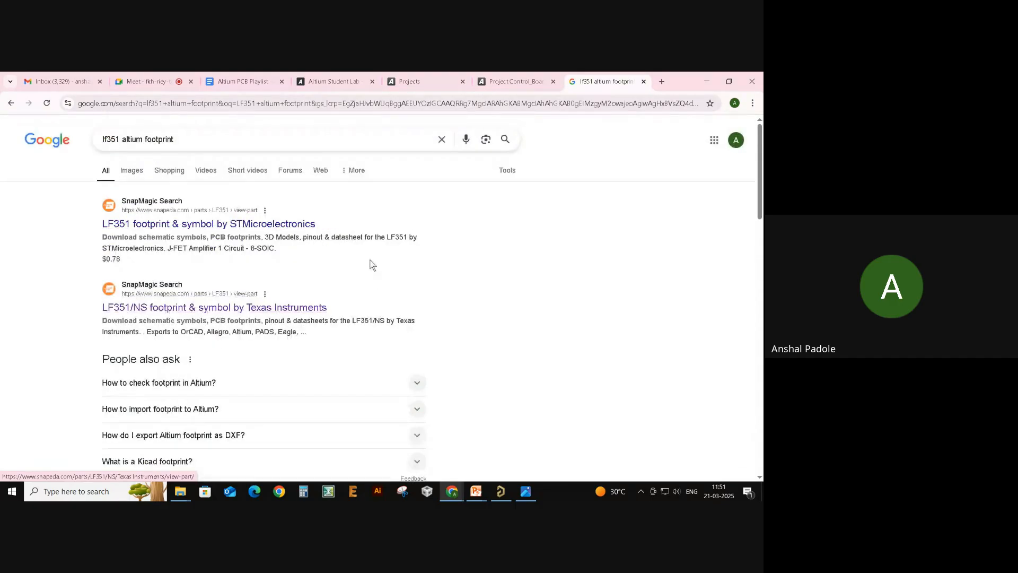
pyautogui.scroll(-3, 376, 249)
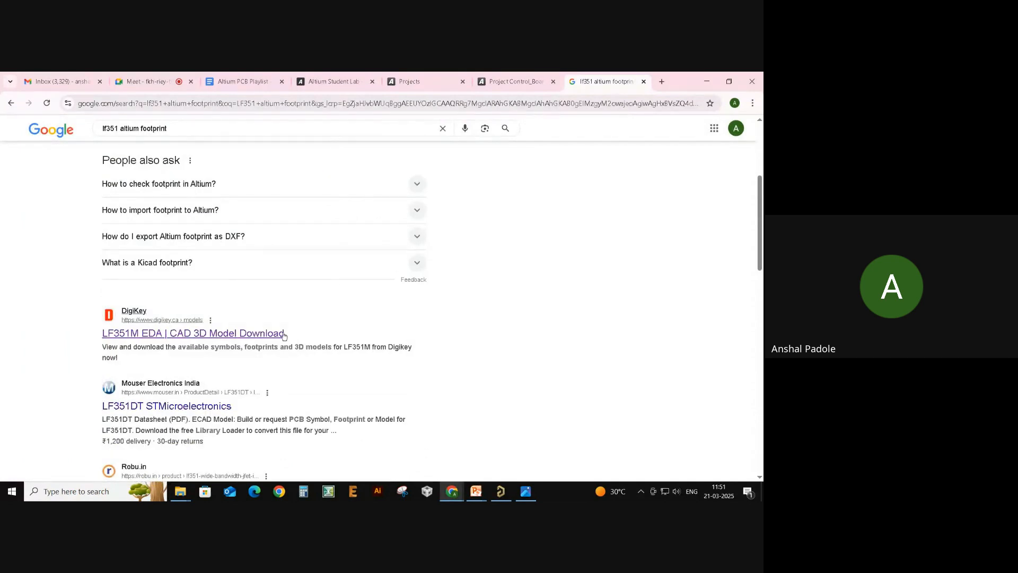
pyautogui.click(255, 335)
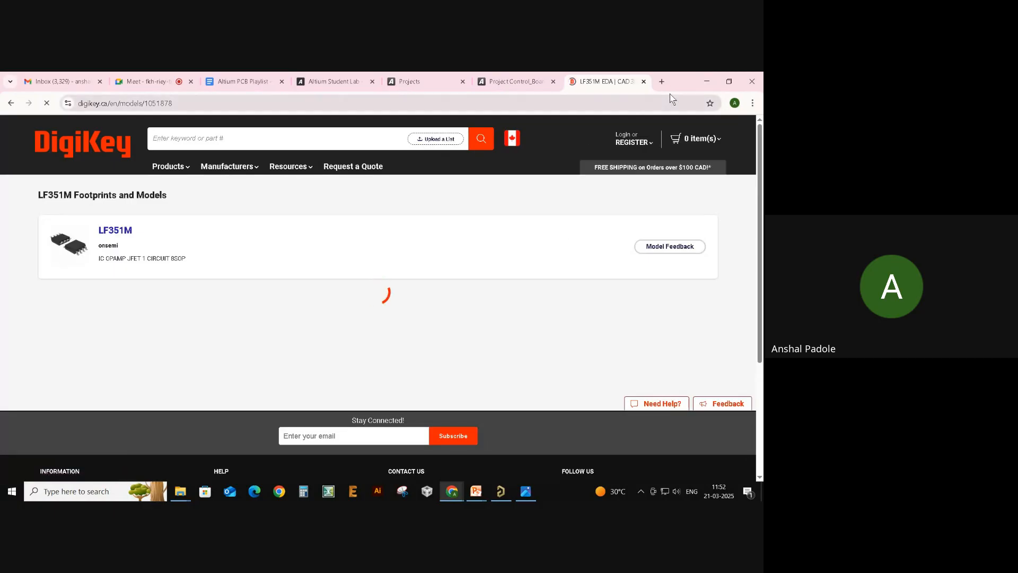
# - In a new tab, Google 'ultra librarian' and open the Ultra Librarian free PCB CAD library site
pyautogui.click(662, 81)
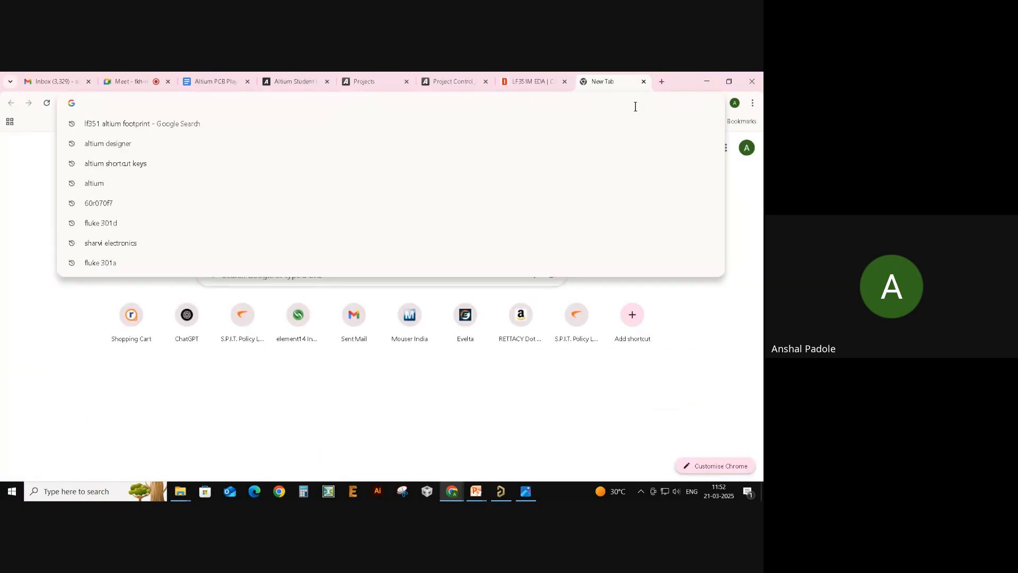
pyautogui.write('ul')
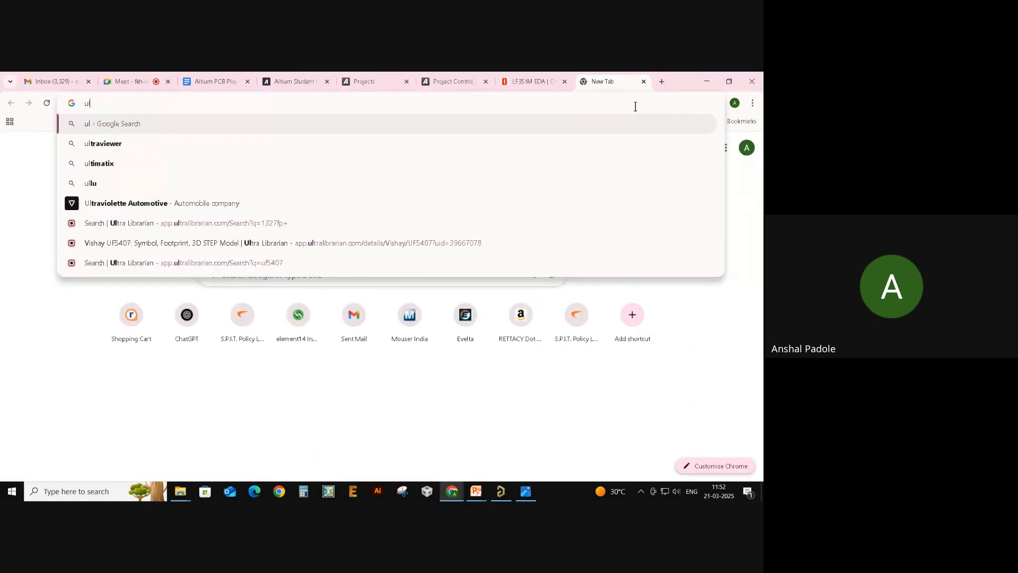
pyautogui.write('tra')
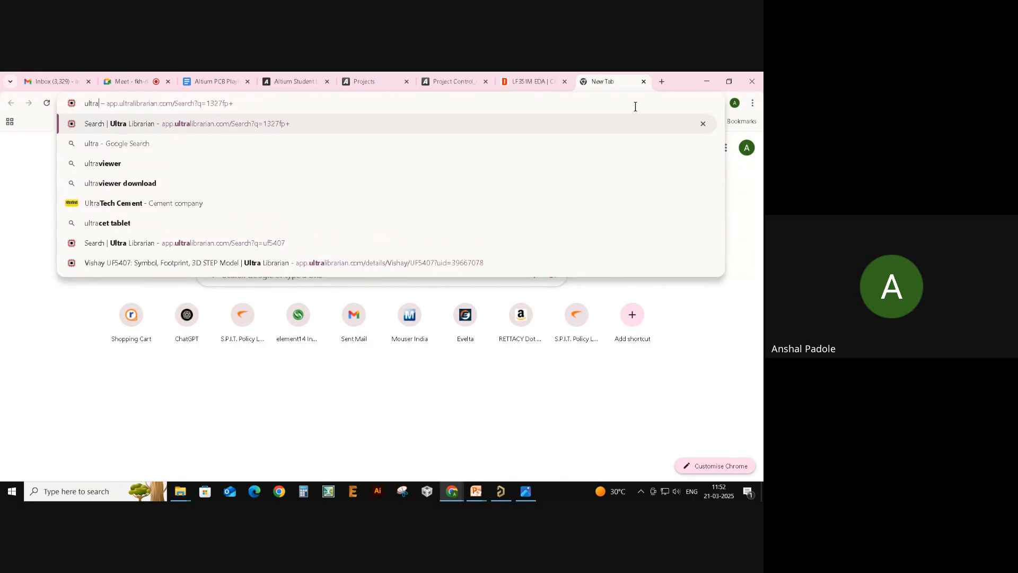
pyautogui.press('Return')
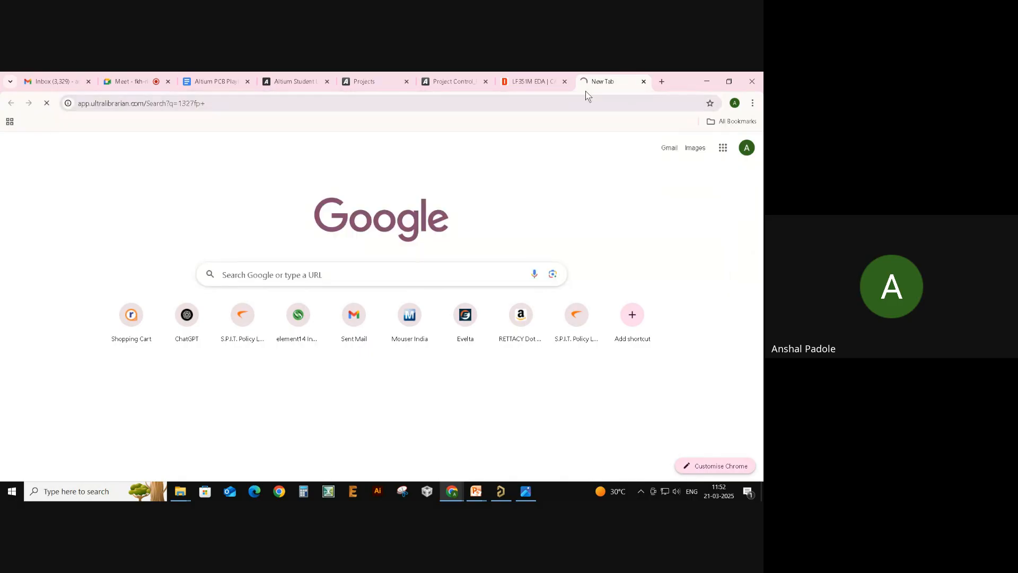
pyautogui.click(292, 103)
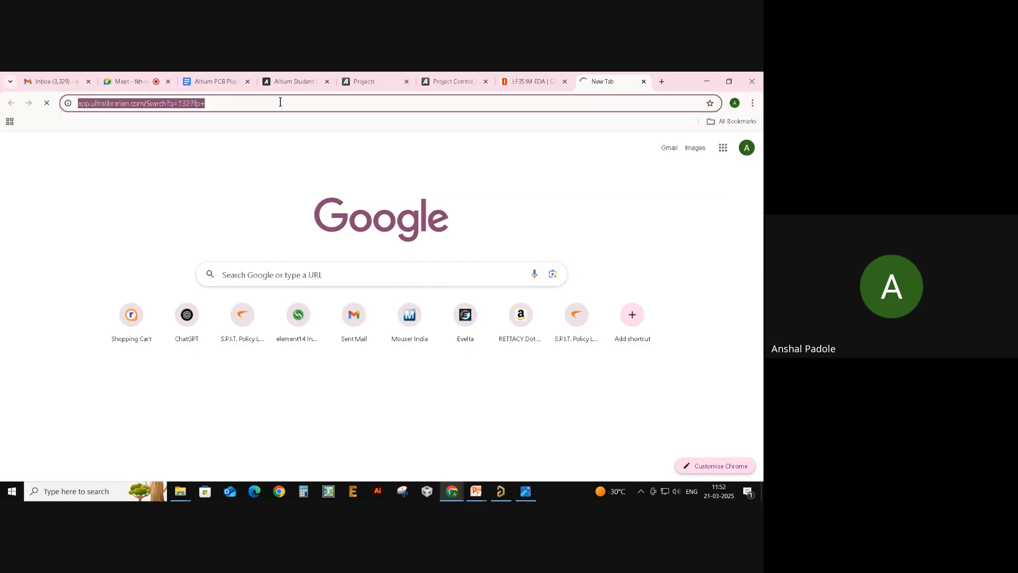
pyautogui.write('ultra ')
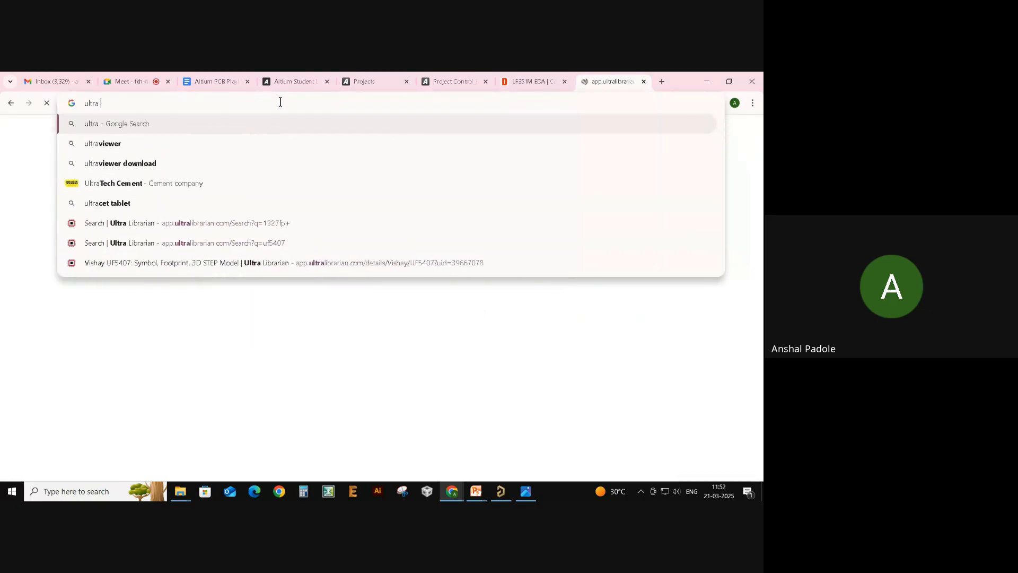
pyautogui.write('libra')
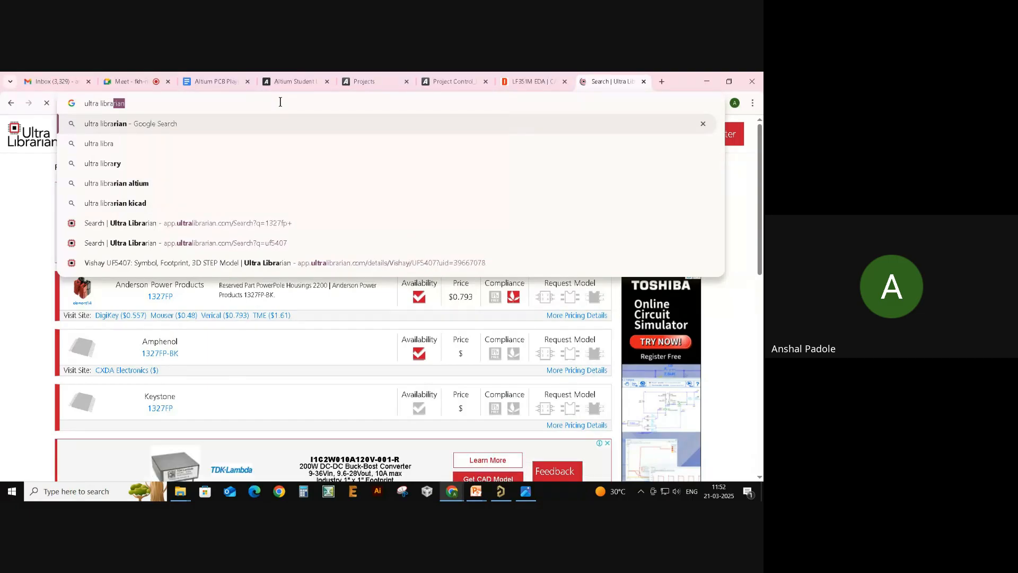
pyautogui.write('riat')
pyautogui.press('BackSpace')
pyautogui.write('n')
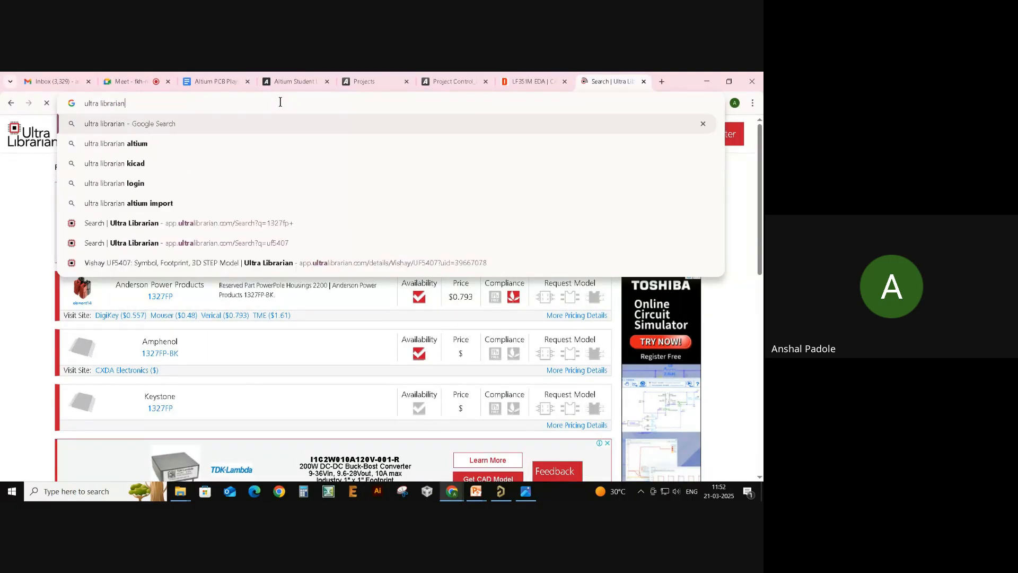
pyautogui.press('Return')
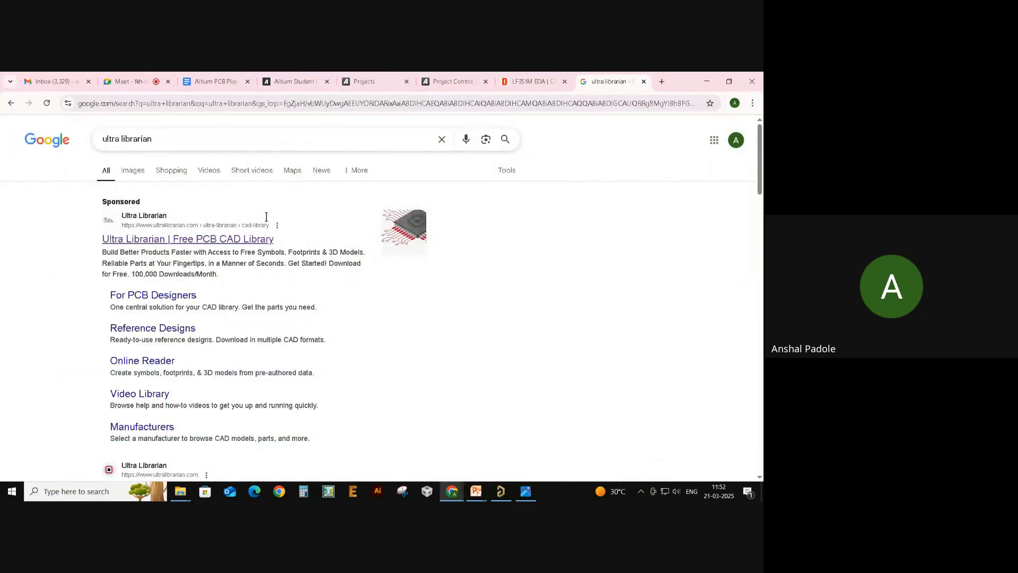
pyautogui.scroll(-3, 300, 210)
pyautogui.click(237, 323)
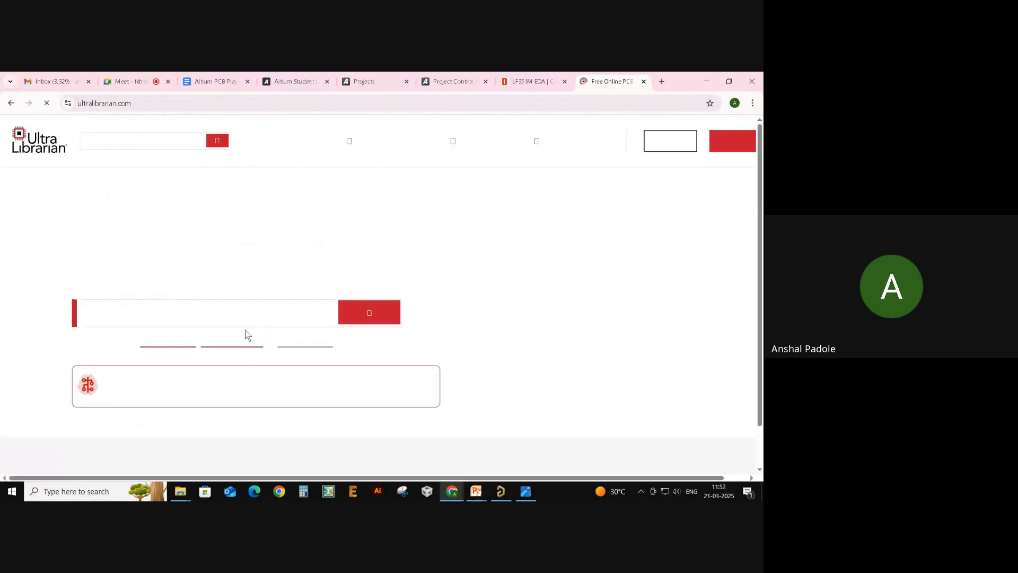
# - Search Ultra Librarian for lf351 and scroll through the LF351D, LF351DT and LF351N results
pyautogui.click(250, 318)
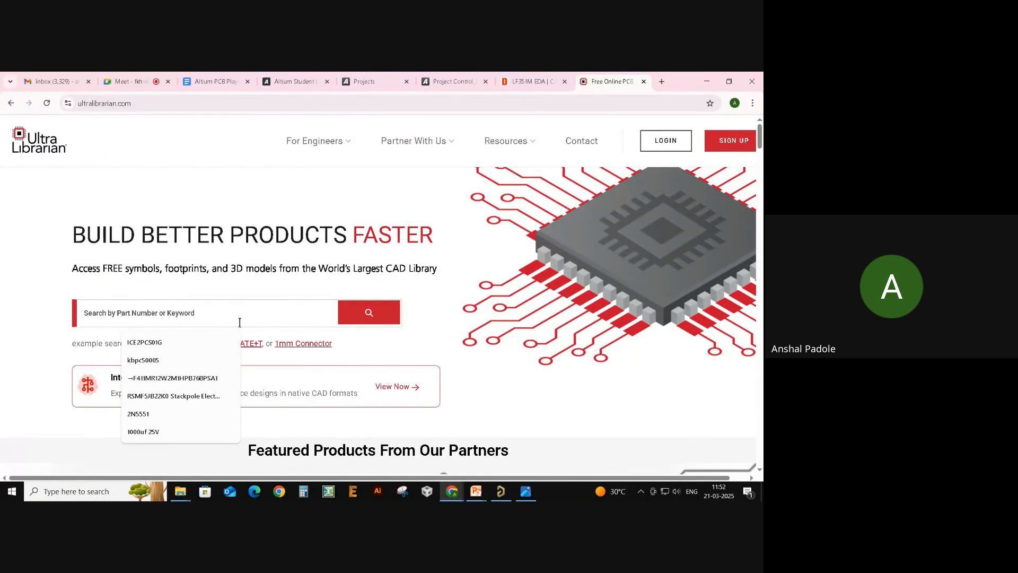
pyautogui.write('lf351')
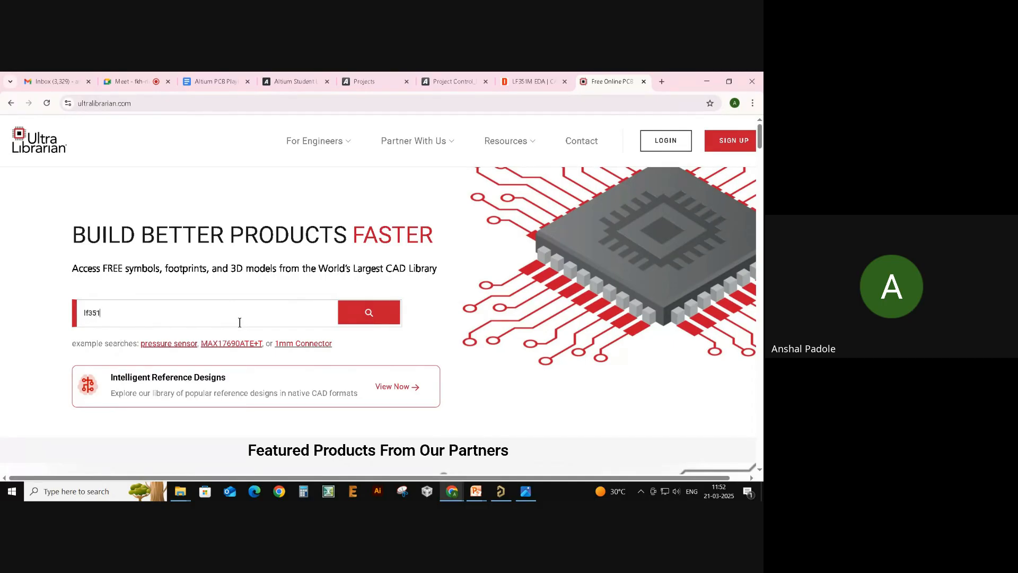
pyautogui.press('Return')
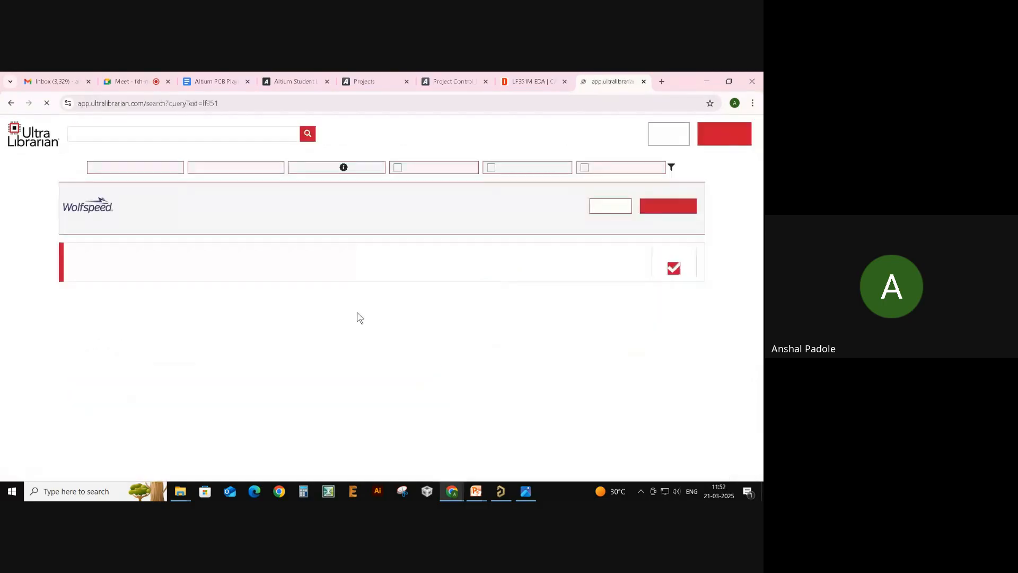
pyautogui.scroll(-3, 310, 269)
pyautogui.scroll(-15, 310, 269)
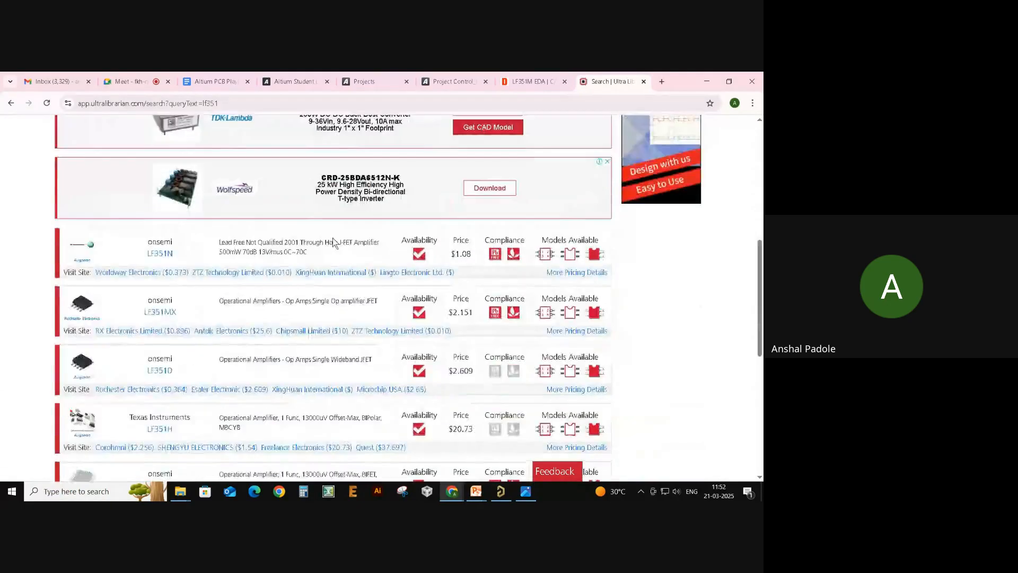
pyautogui.scroll(12, 346, 268)
pyautogui.scroll(5, 359, 275)
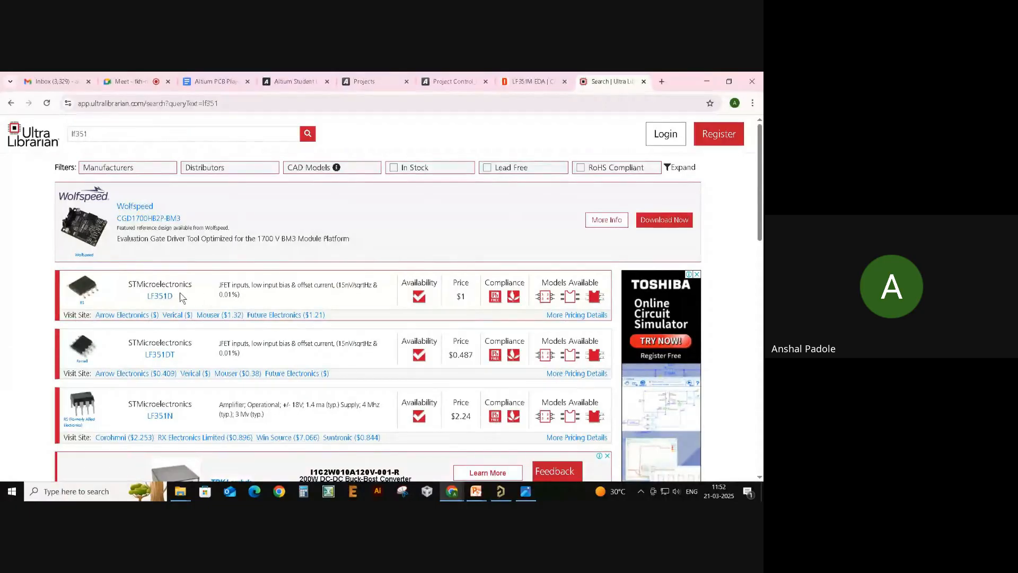
# - Inspect the LF351D part's rotated 3D model and its available footprint options
pyautogui.click(170, 298)
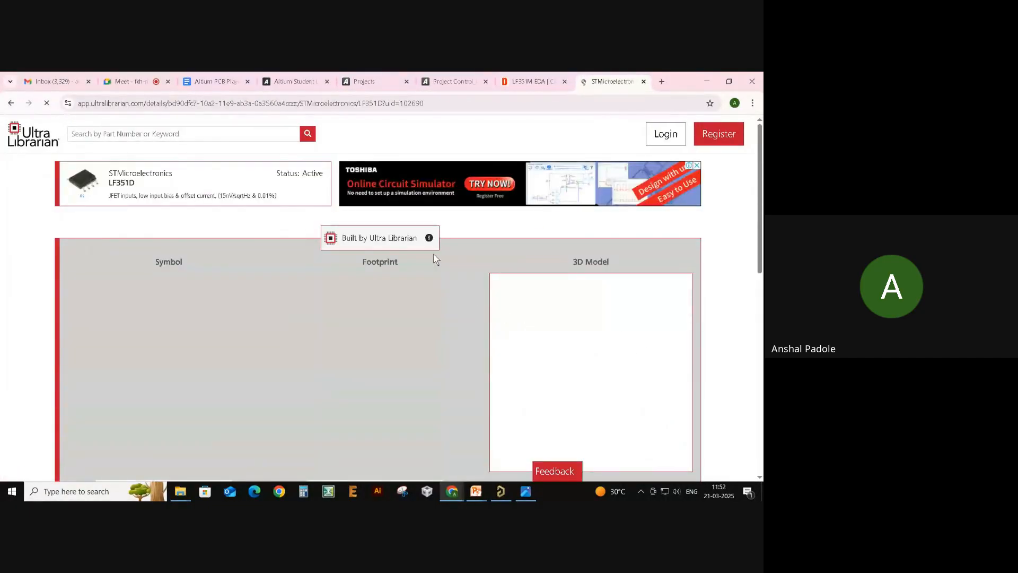
pyautogui.scroll(-1, 440, 242)
pyautogui.scroll(-1, 440, 237)
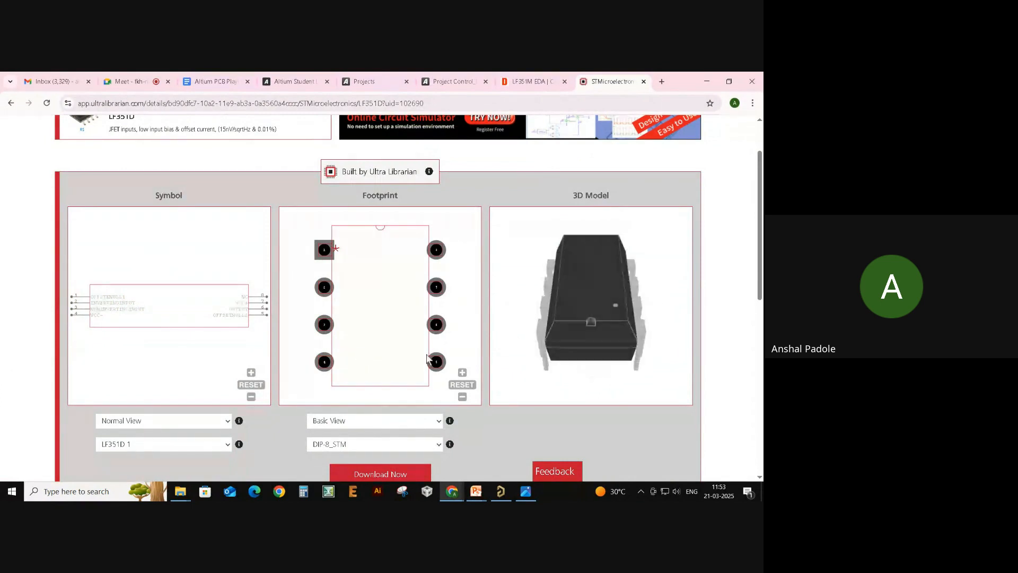
pyautogui.moveTo(533, 343); pyautogui.dragTo(633, 297)
pyautogui.click(339, 449)
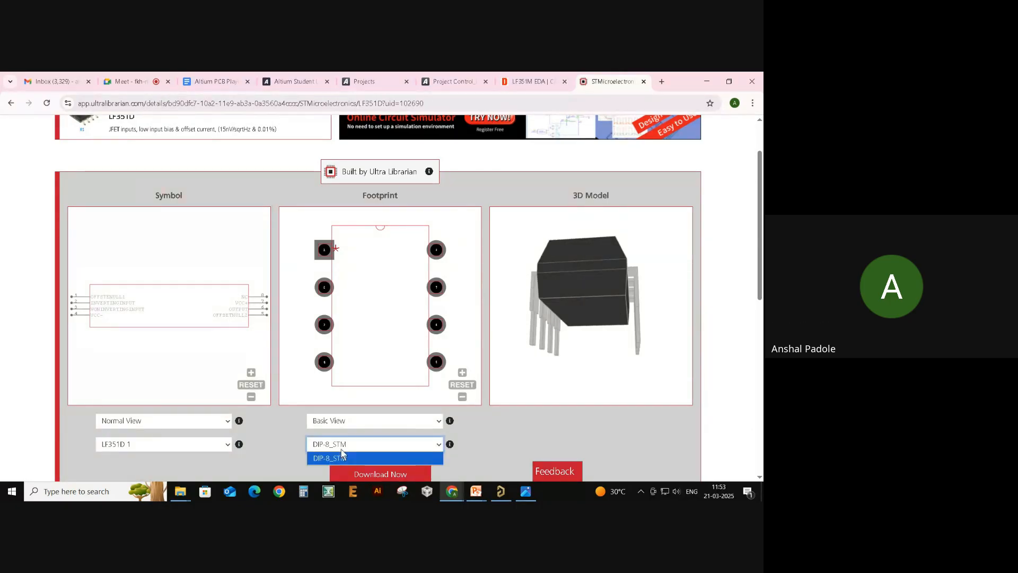
pyautogui.click(260, 460)
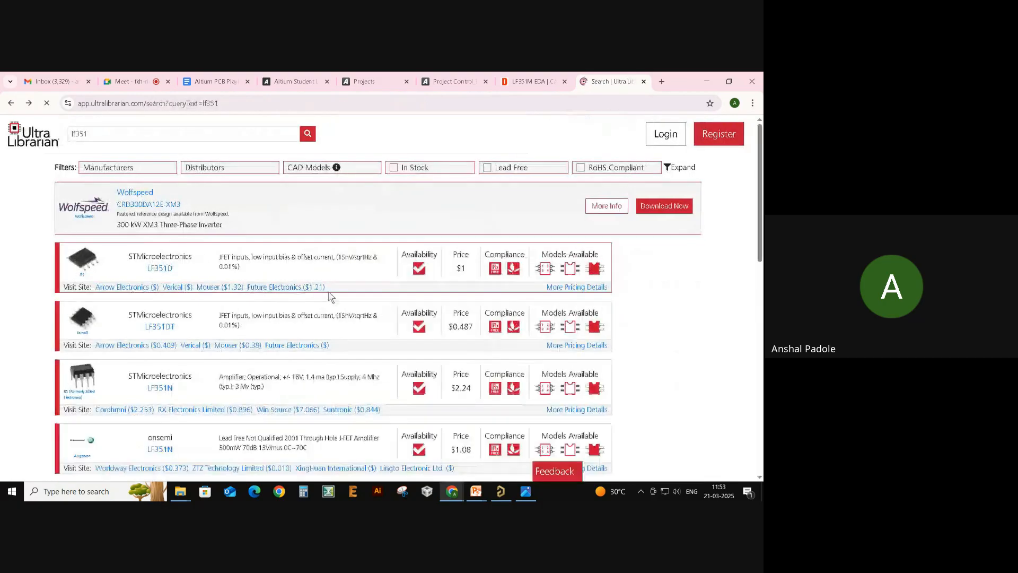
# - After viewing LF351DT, open the onsemi LF351MX page and review its symbol, footprint and 3D previews
pyautogui.click(166, 322)
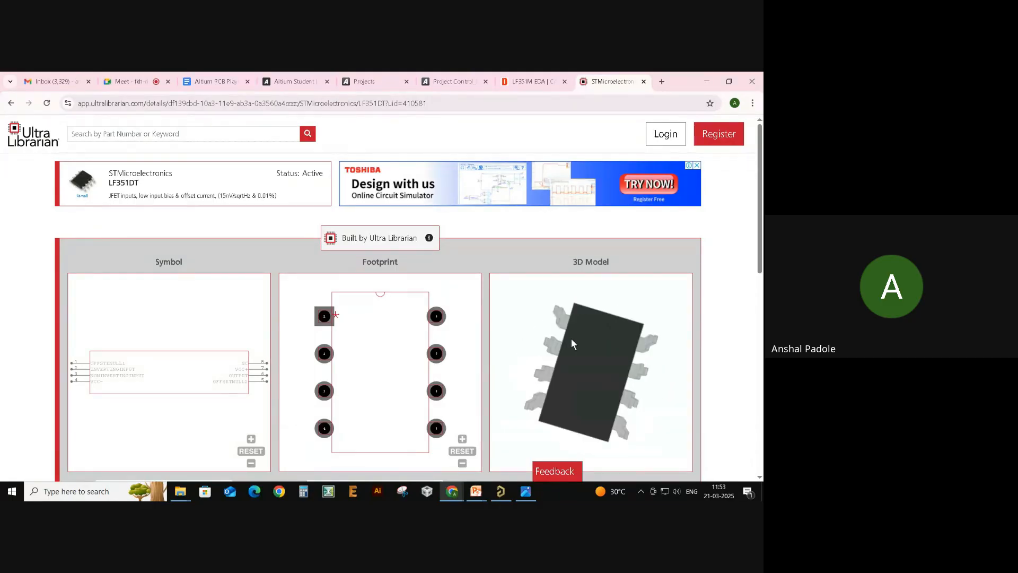
pyautogui.click(11, 103)
pyautogui.scroll(-3, 259, 303)
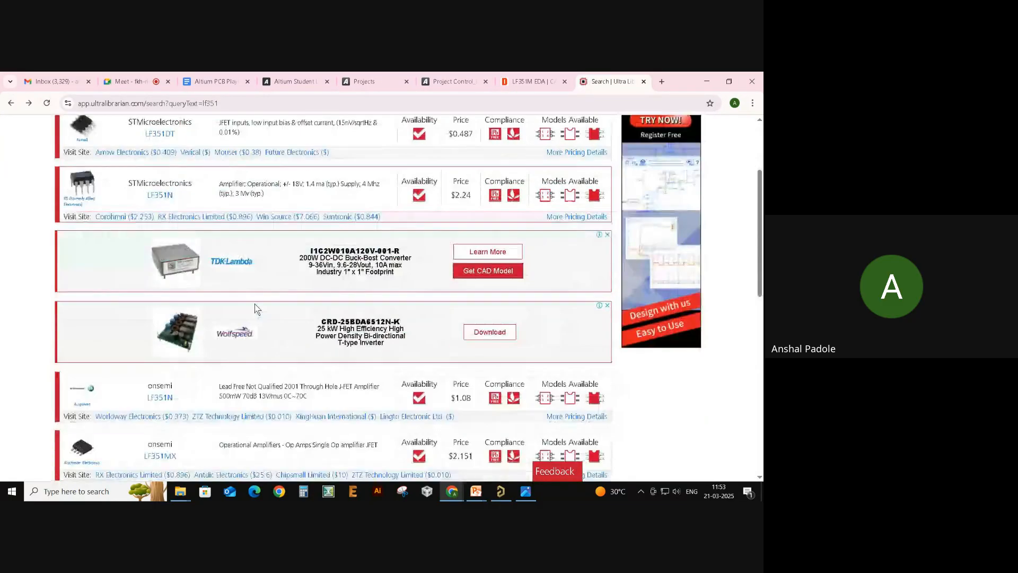
pyautogui.click(168, 385)
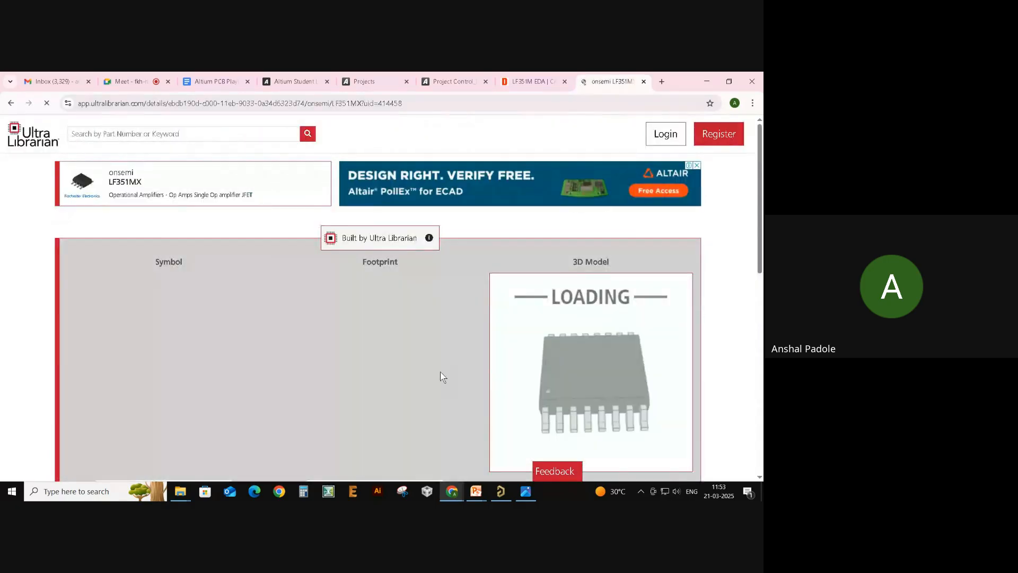
pyautogui.moveTo(554, 386)
pyautogui.mouseDown()
pyautogui.moveTo(585, 357)
pyautogui.moveTo(530, 403)
pyautogui.moveTo(593, 365)
pyautogui.moveTo(582, 399)
pyautogui.moveTo(571, 399)
pyautogui.moveTo(603, 406)
pyautogui.moveTo(561, 401)
pyautogui.mouseUp()
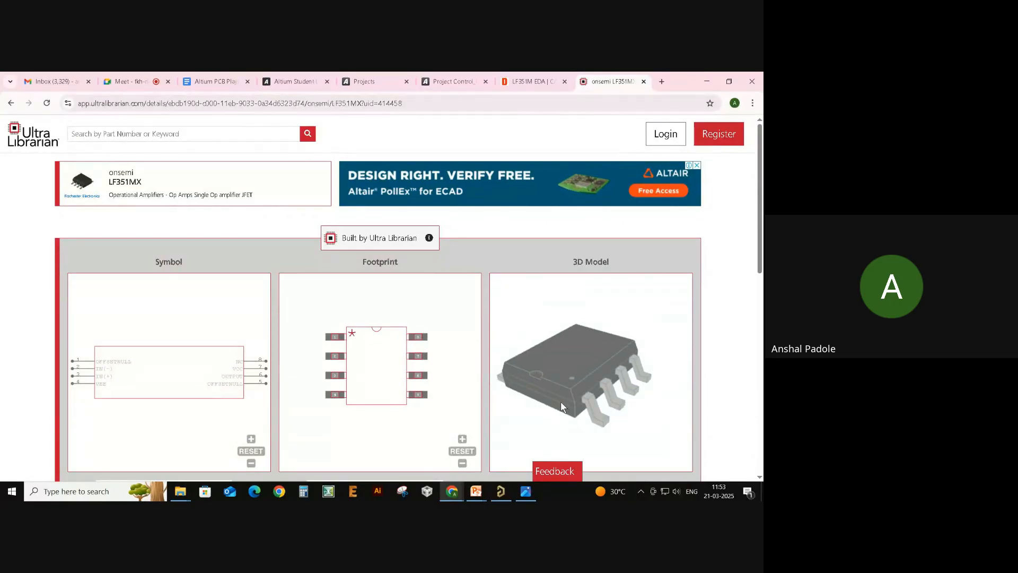
pyautogui.scroll(-2, 478, 347)
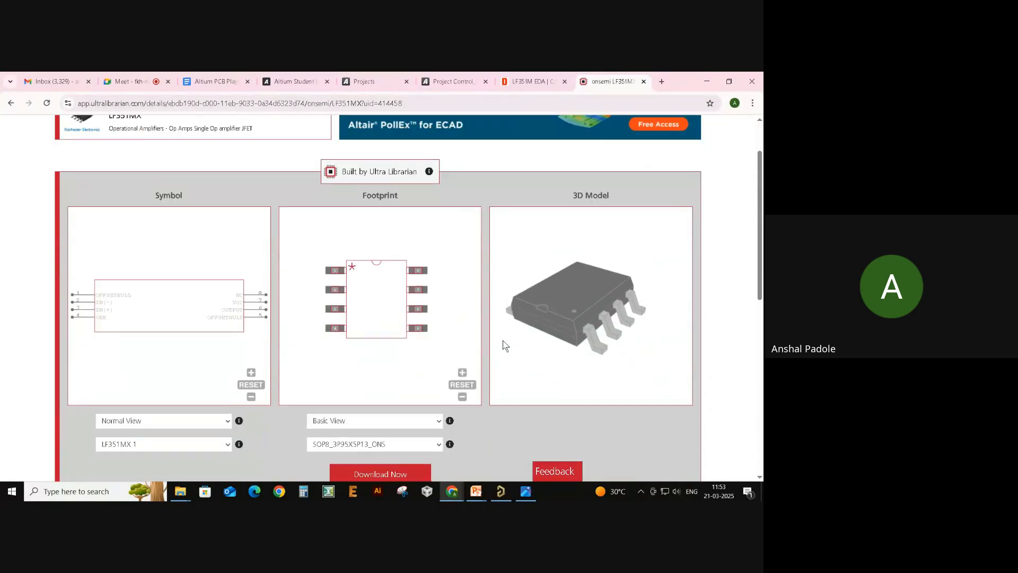
pyautogui.scroll(-2, 465, 432)
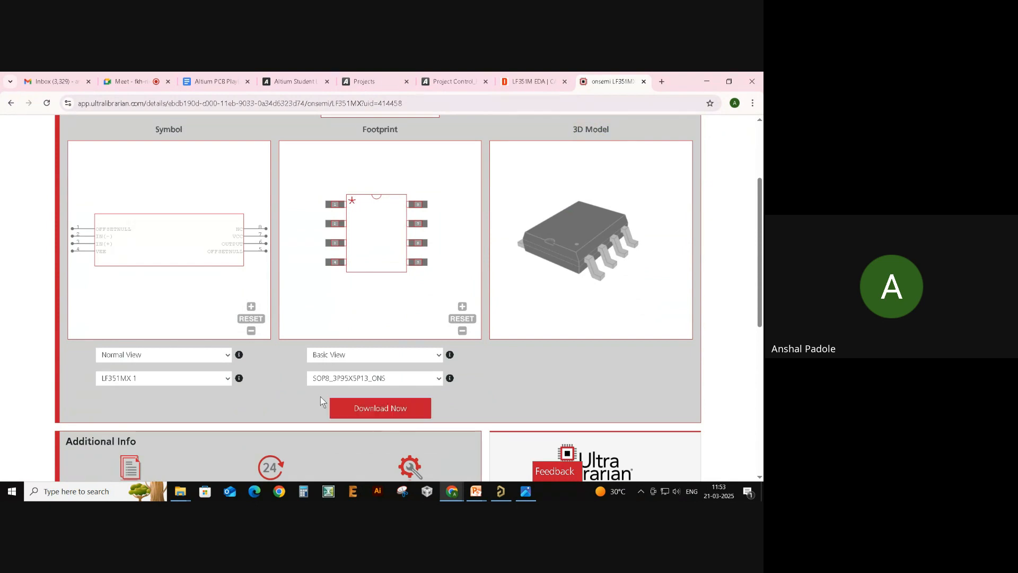
# - Choose Altium Designer as the LF351MX download format, leaving the KiCAD and Cadence options unselected
pyautogui.click(374, 413)
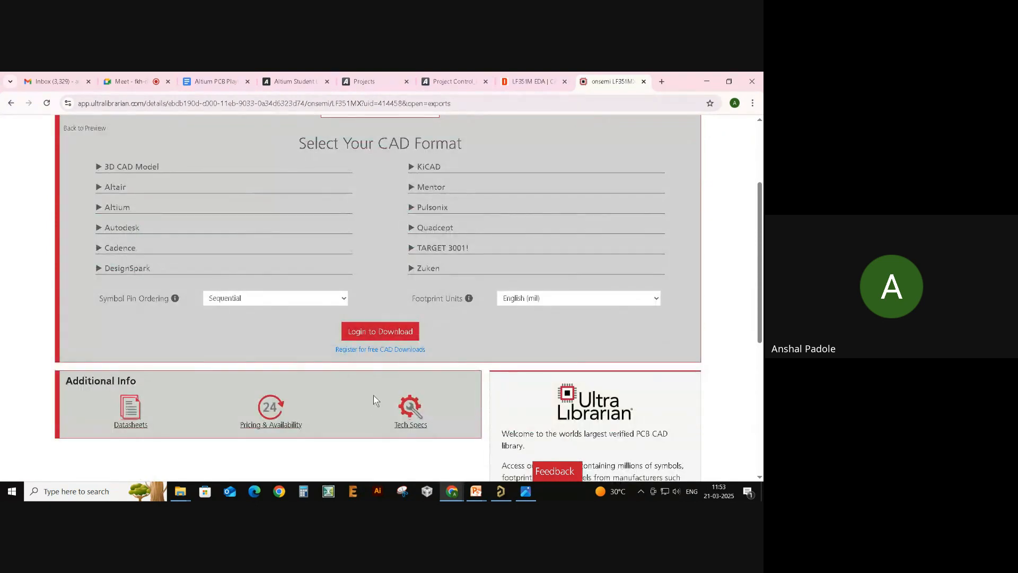
pyautogui.scroll(1, 373, 396)
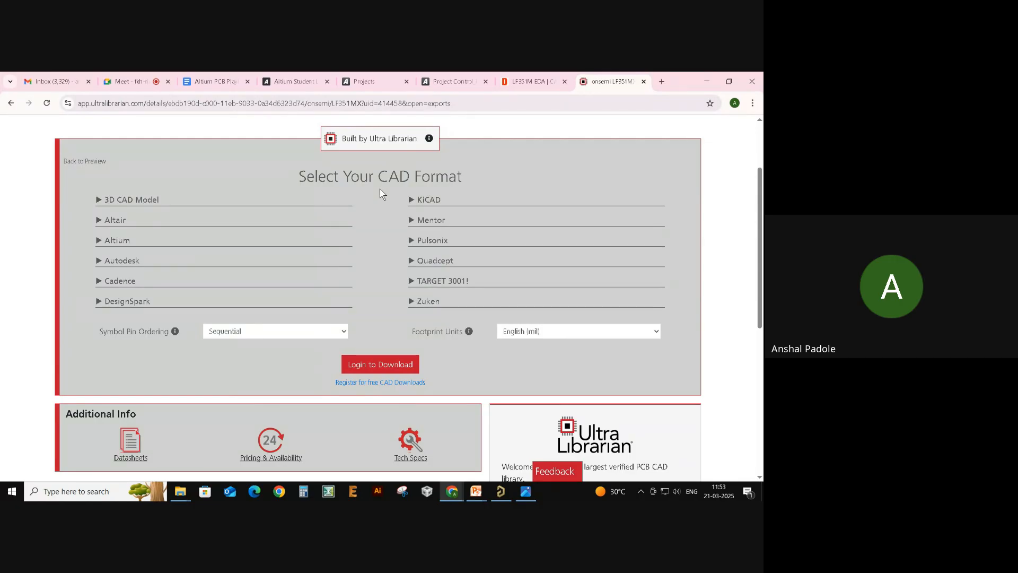
pyautogui.click(117, 242)
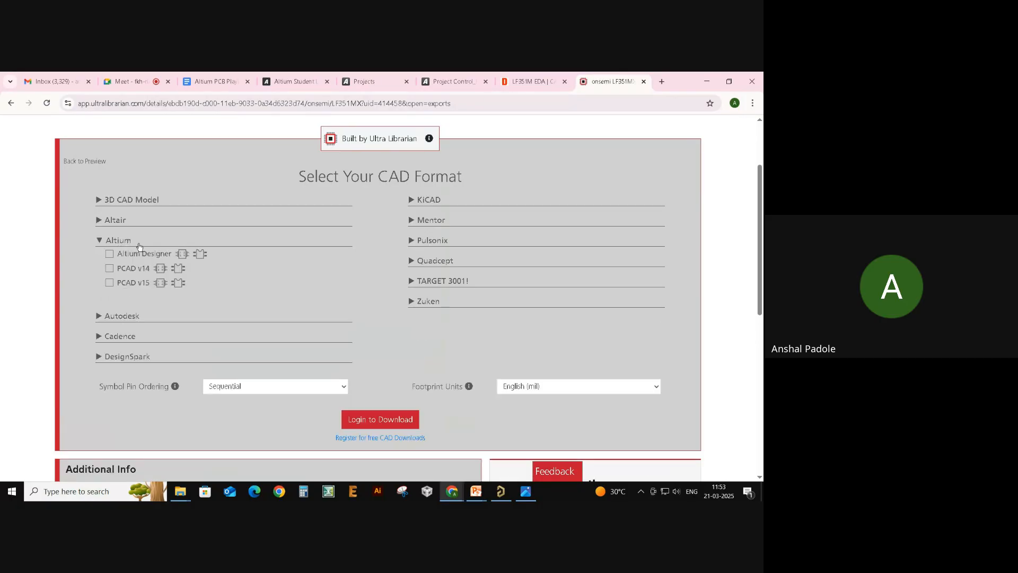
pyautogui.click(134, 255)
pyautogui.scroll(1, 503, 193)
pyautogui.scroll(-1, 356, 218)
pyautogui.click(428, 202)
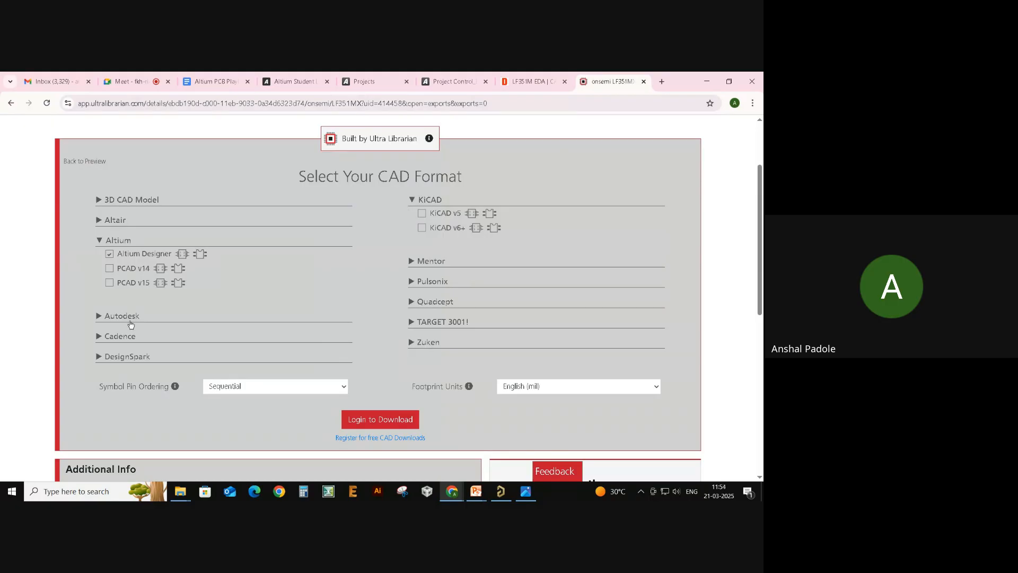
pyautogui.click(121, 337)
pyautogui.click(123, 337)
pyautogui.click(428, 199)
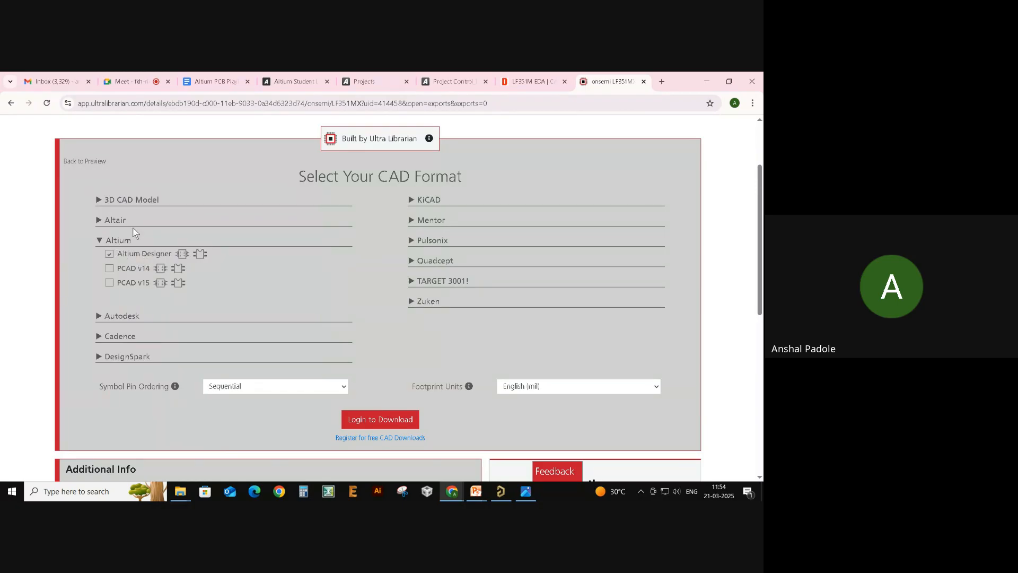
pyautogui.scroll(2, 322, 256)
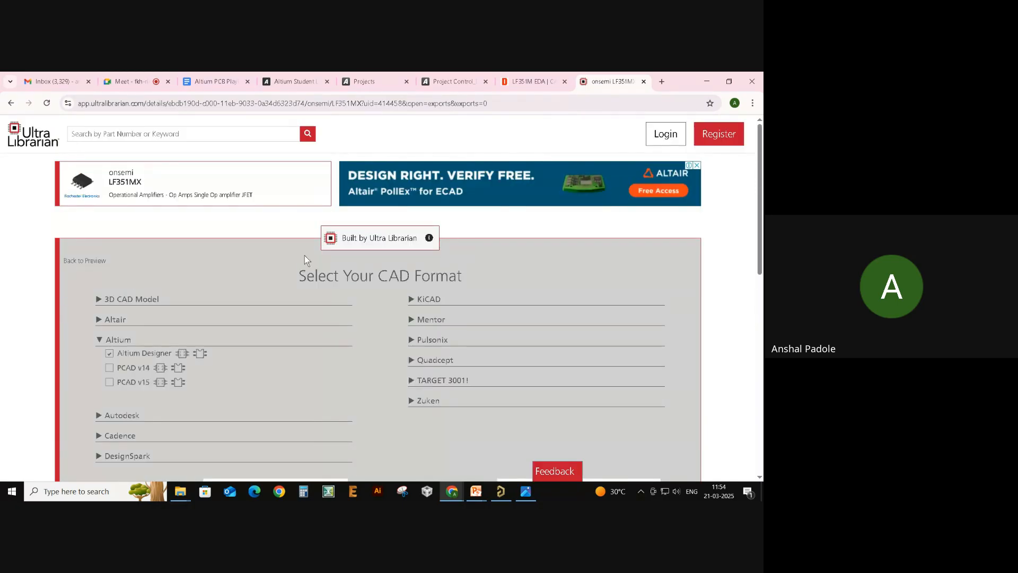
pyautogui.scroll(-2, 190, 235)
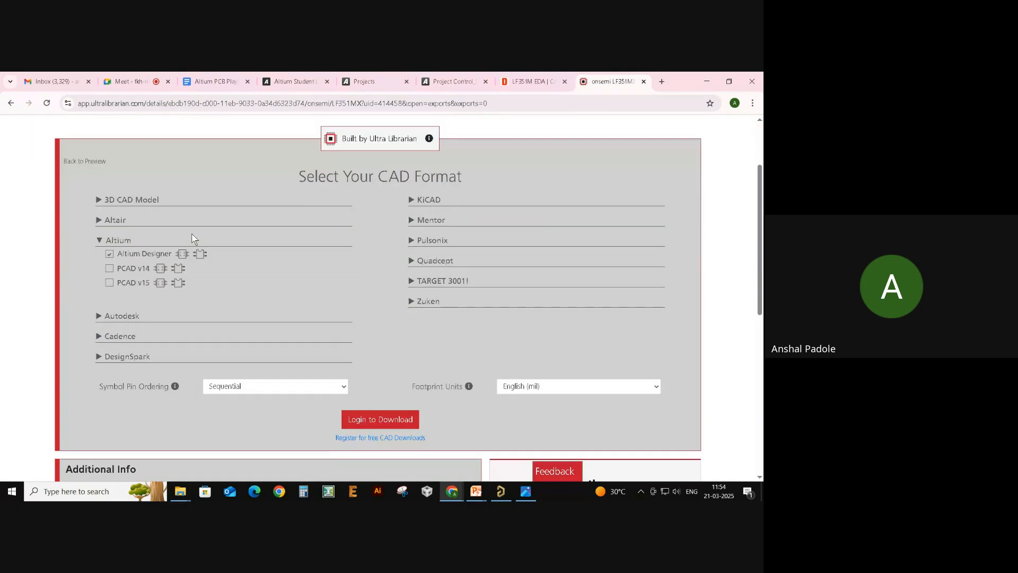
# - Add the STEP 3D model to the download and go to Login to Download
pyautogui.click(129, 200)
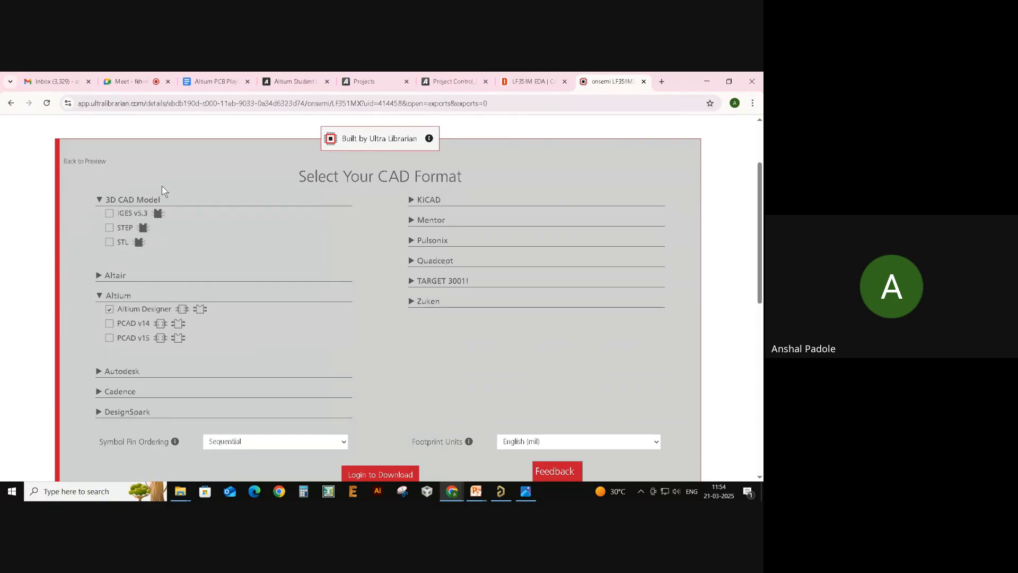
pyautogui.click(110, 228)
pyautogui.scroll(-2, 244, 201)
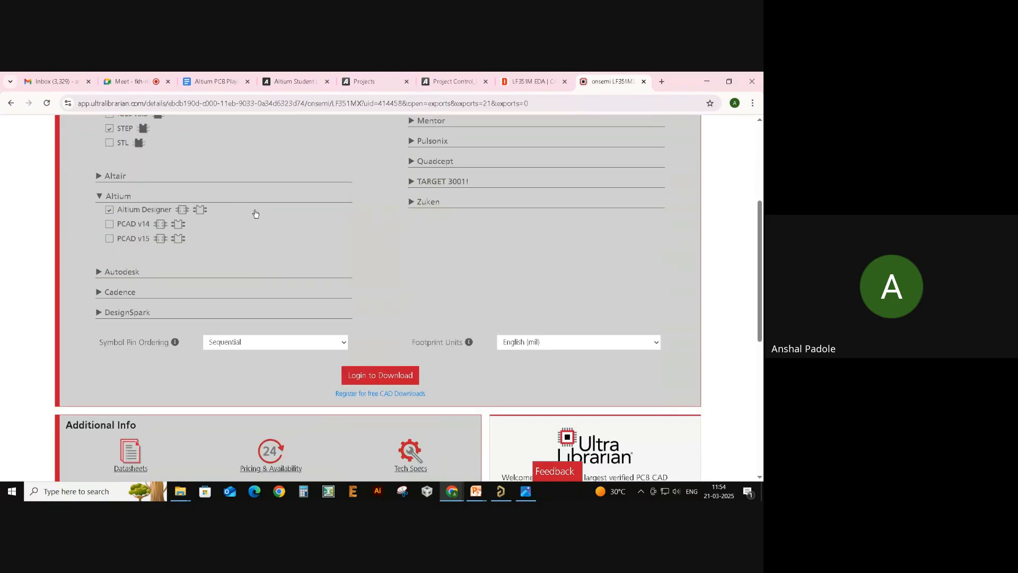
pyautogui.scroll(1, 255, 213)
pyautogui.scroll(-2, 431, 321)
pyautogui.scroll(-1, 365, 285)
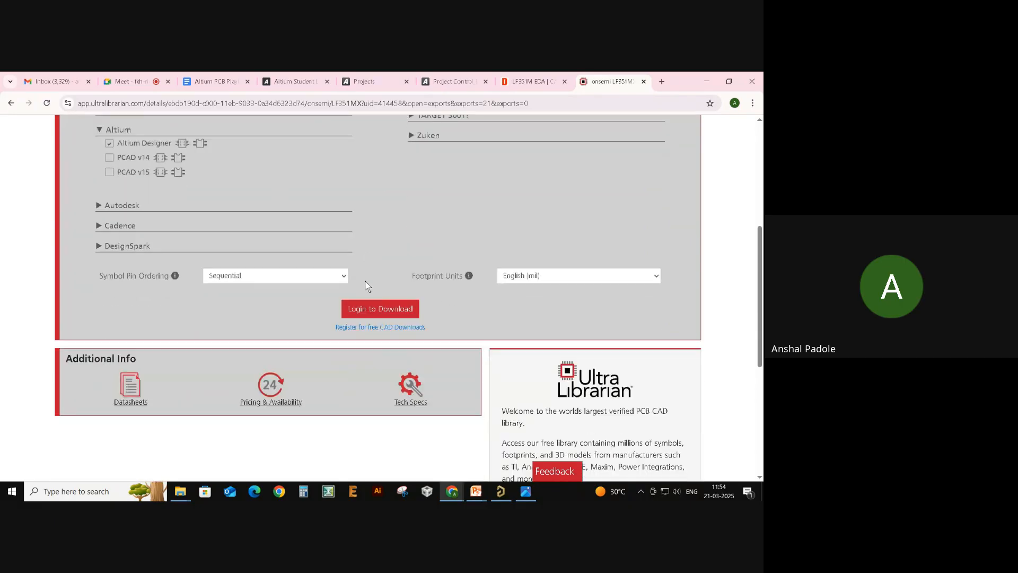
pyautogui.click(399, 311)
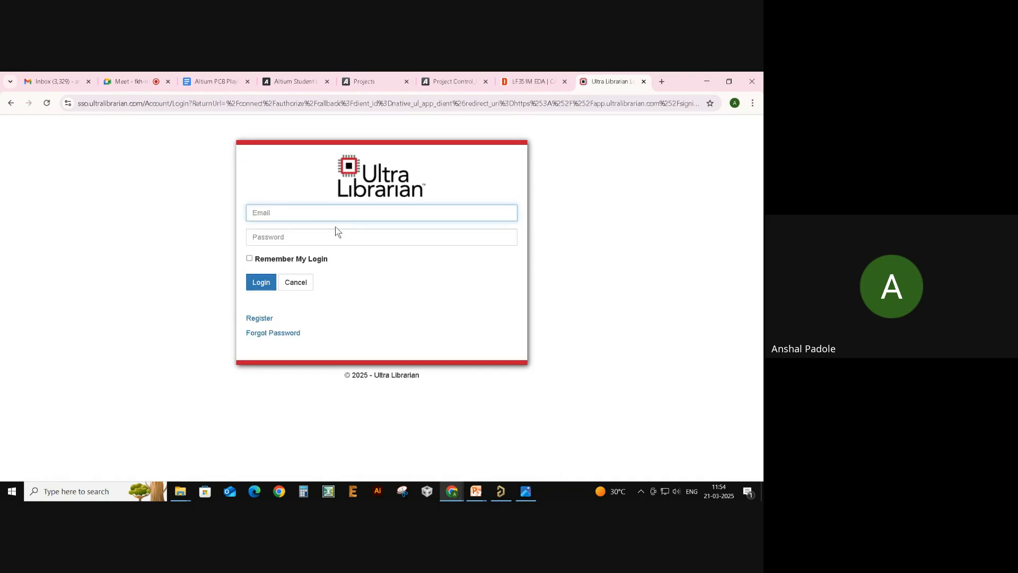
# - Sign in to Ultra Librarian with the saved account e-mail and password, declining to save it
pyautogui.click(336, 213)
pyautogui.click(343, 246)
pyautogui.click(341, 244)
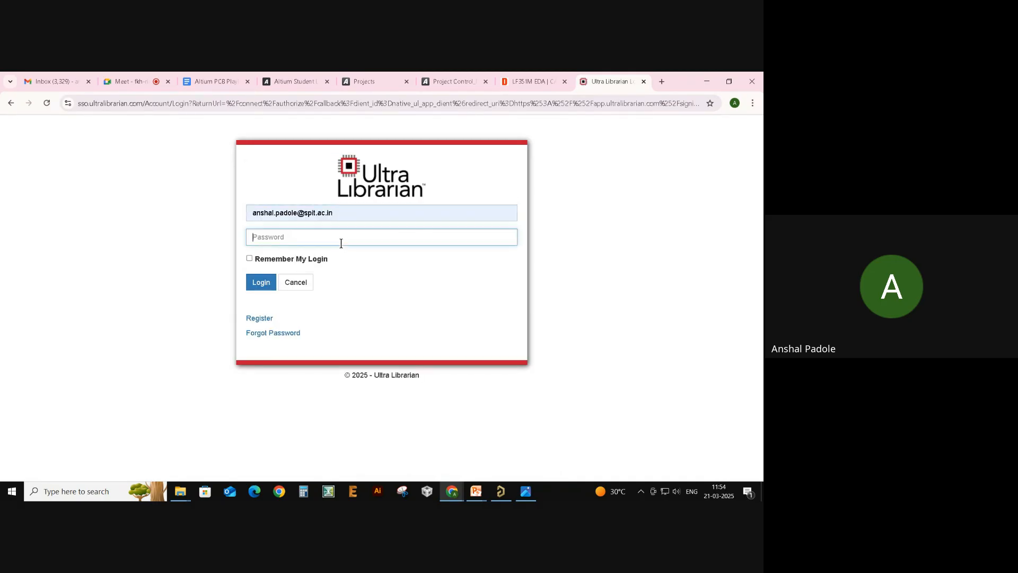
pyautogui.write('••')
pyautogui.press('Return')
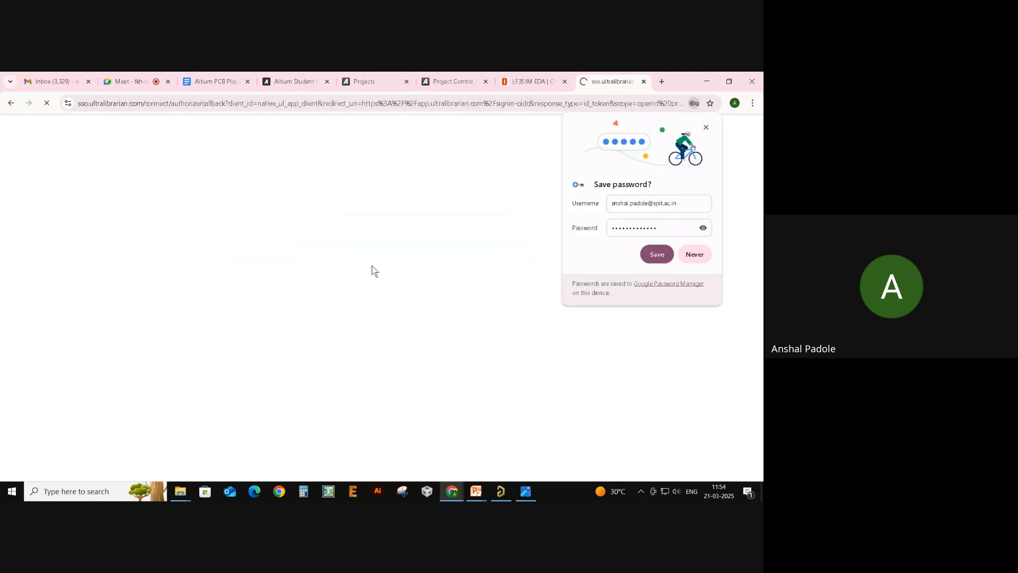
pyautogui.click(705, 127)
# - Verify the Altium Designer and STEP selections and start the LF351MX download
pyautogui.scroll(-2, 527, 230)
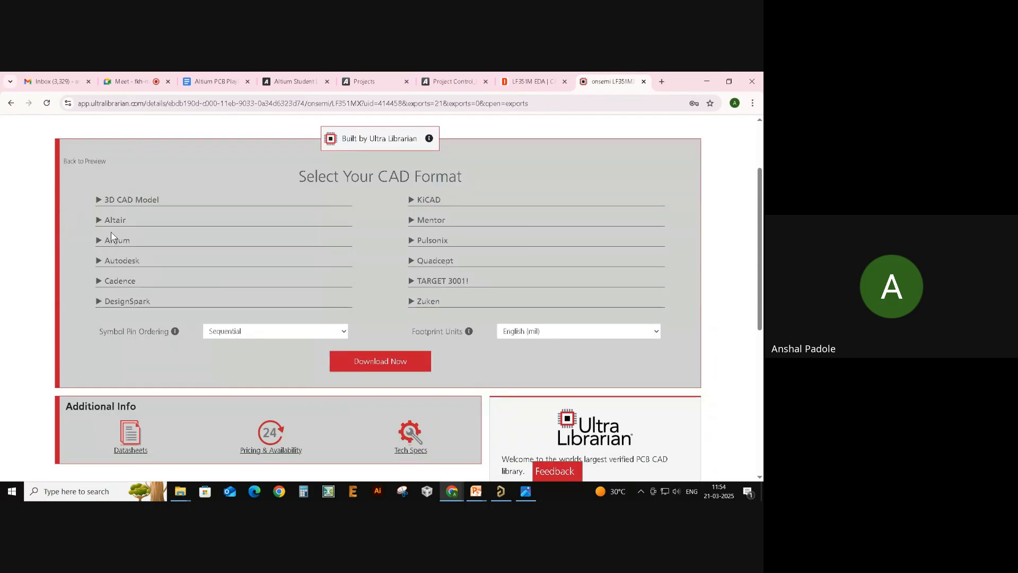
pyautogui.click(112, 234)
pyautogui.click(138, 200)
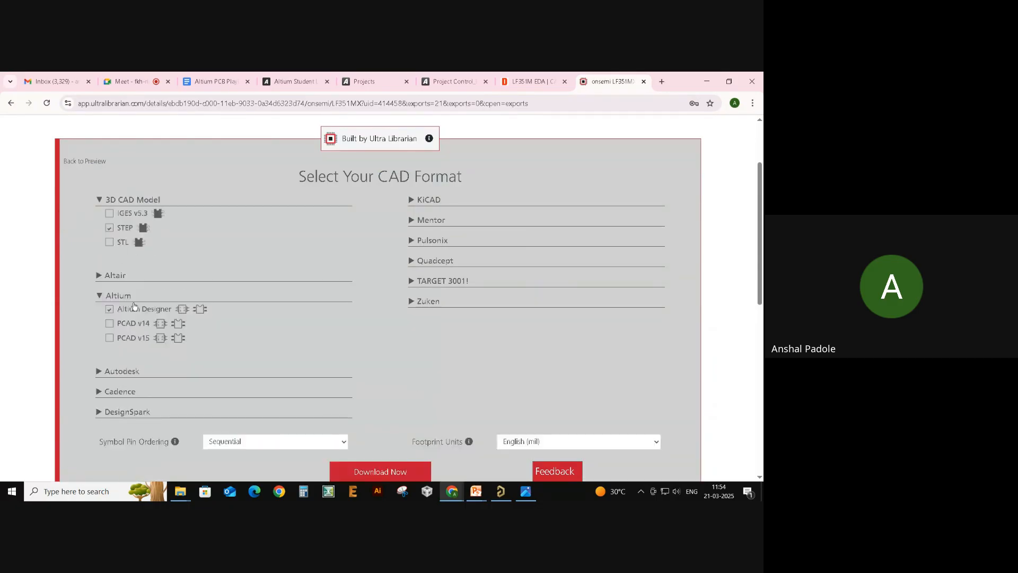
pyautogui.scroll(-1, 370, 396)
pyautogui.click(375, 406)
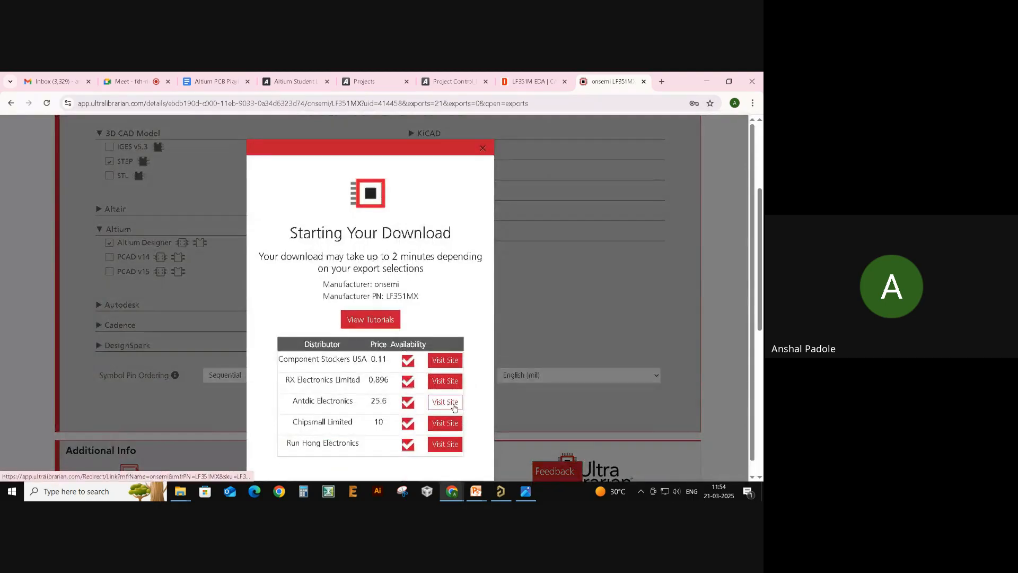
pyautogui.scroll(-1, 414, 260)
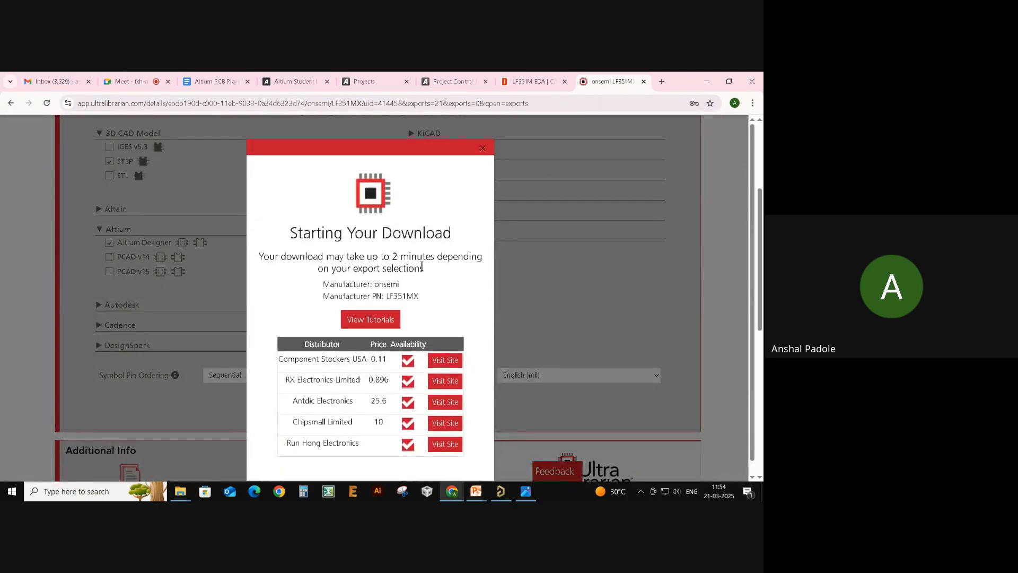
pyautogui.scroll(1, 421, 271)
pyautogui.click(662, 82)
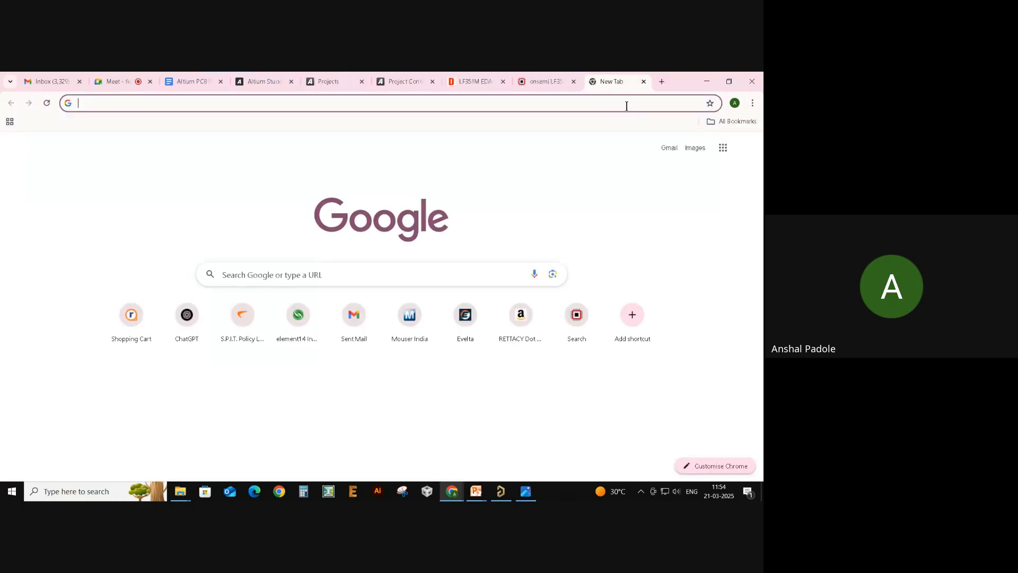
# - Google 'snap eda' and open the SnapMagic Search website
pyautogui.click(623, 103)
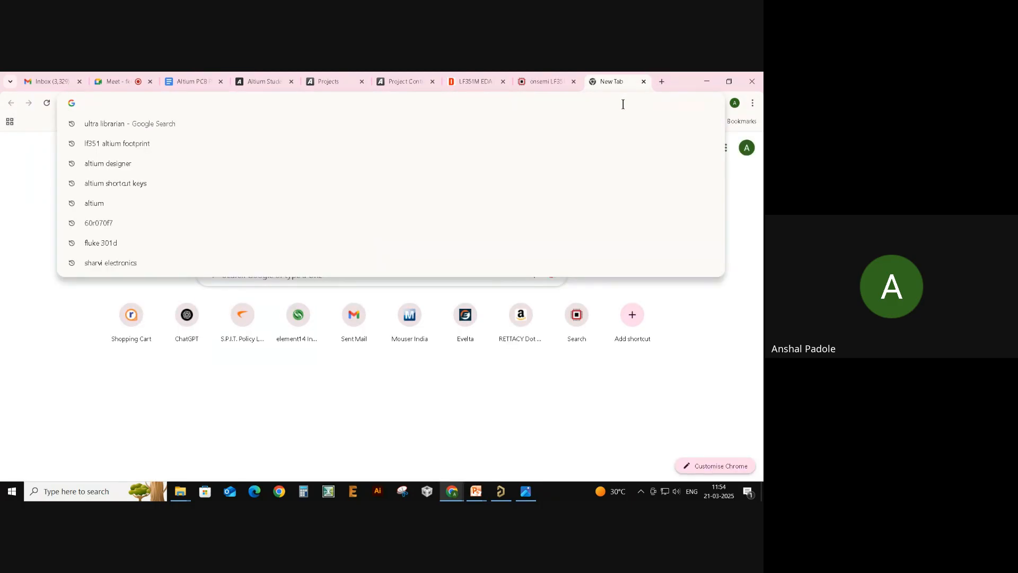
pyautogui.write('sn')
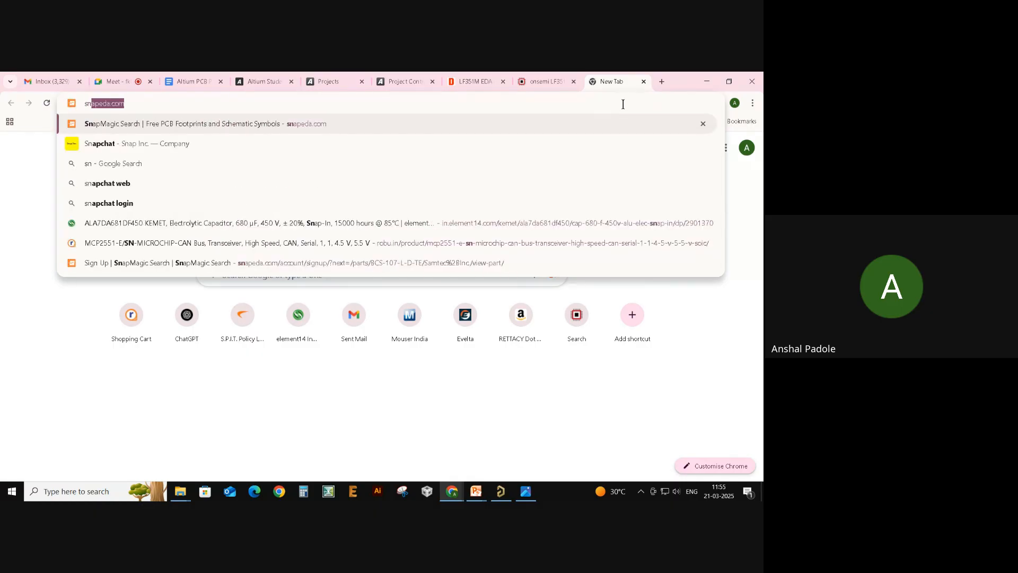
pyautogui.write('ap ')
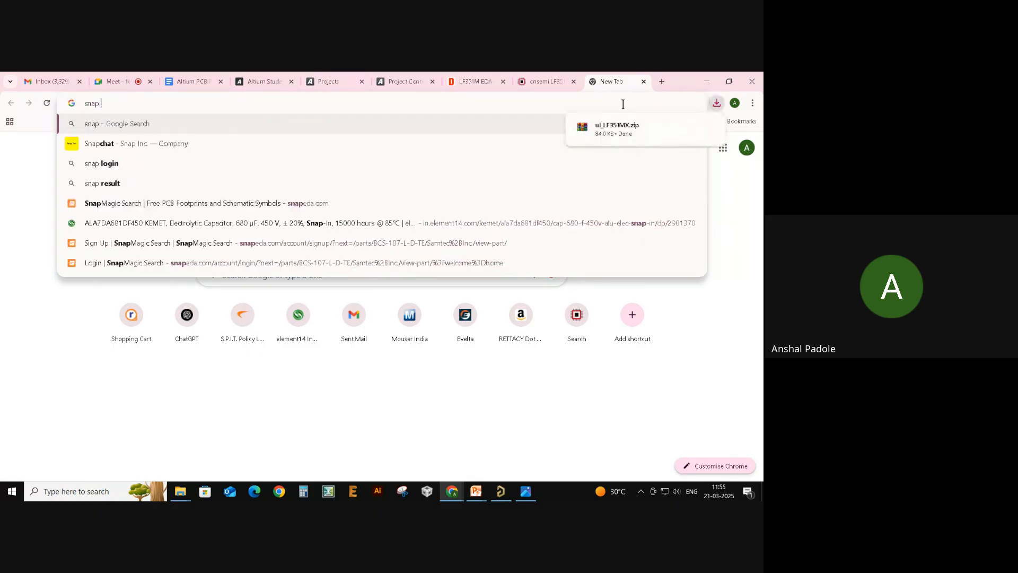
pyautogui.write('eda')
pyautogui.press('Return')
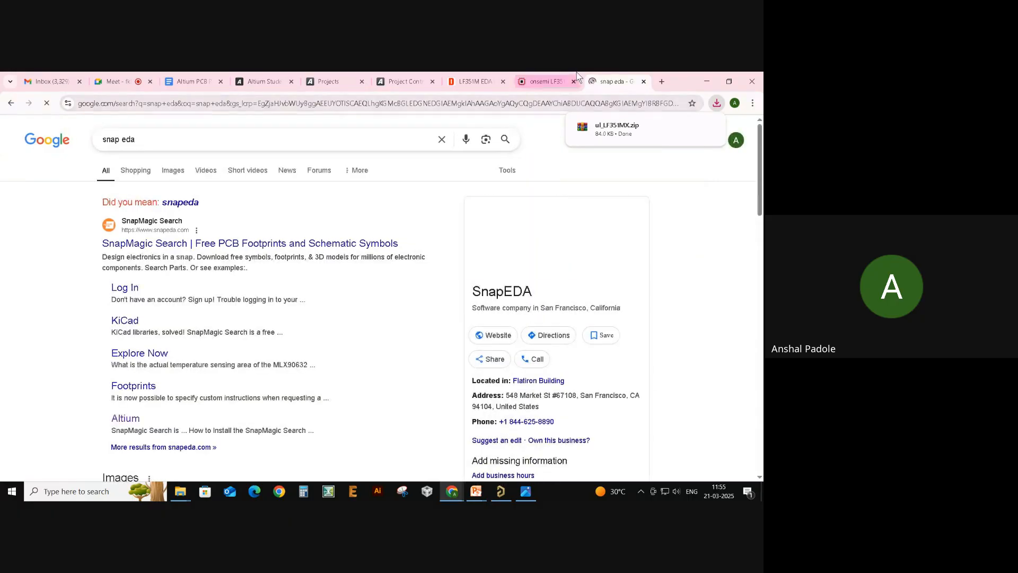
pyautogui.click(233, 244)
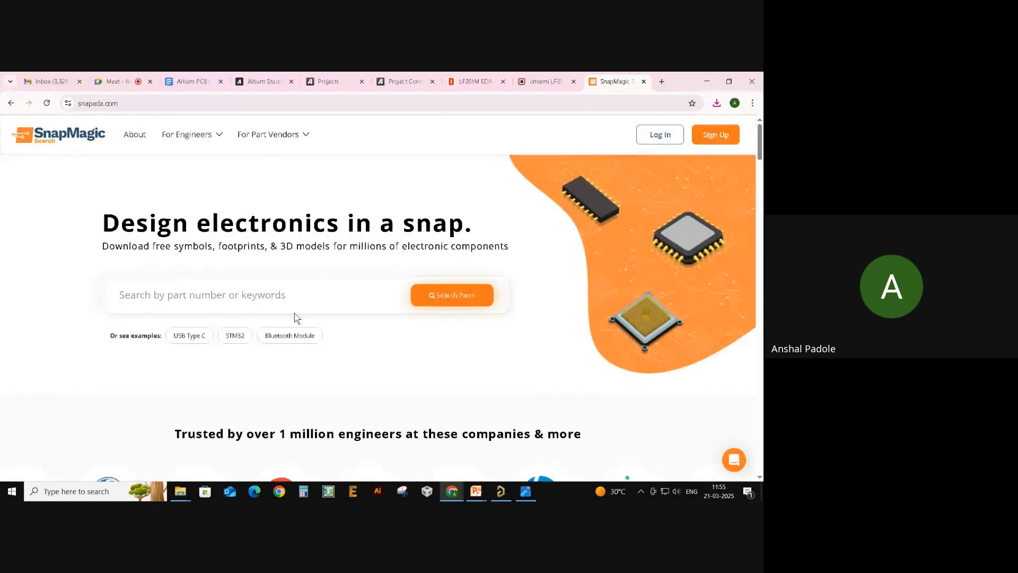
# - Search SnapMagic for lf351 and scroll through the STMicroelectronics LF351 results
pyautogui.click(296, 296)
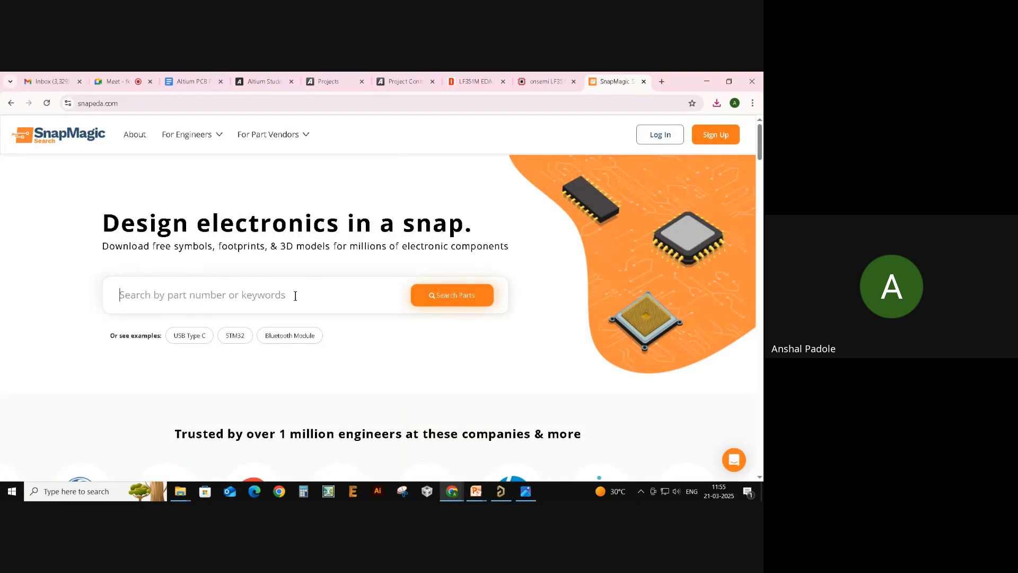
pyautogui.write('lf')
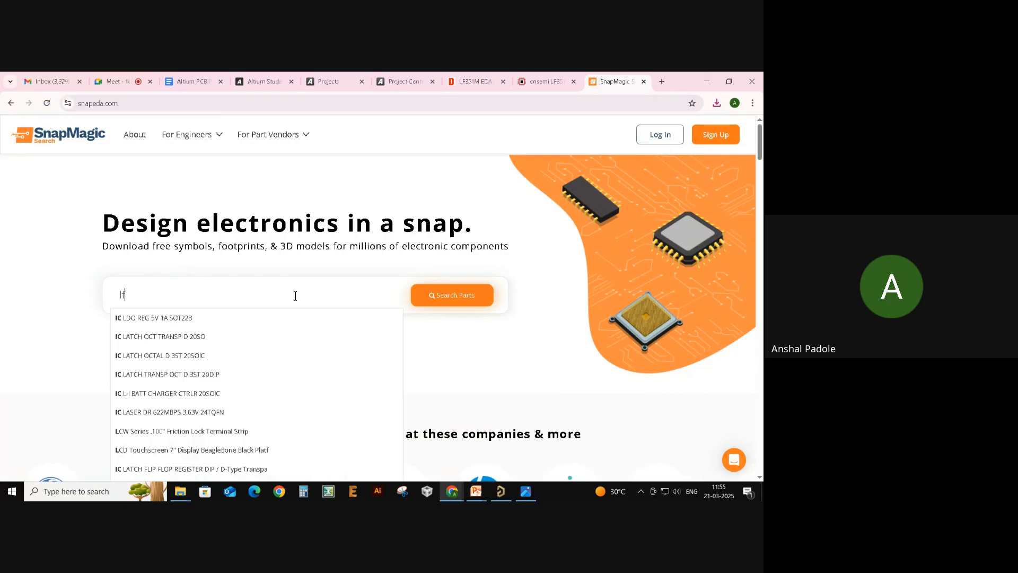
pyautogui.write('351')
pyautogui.press('Return')
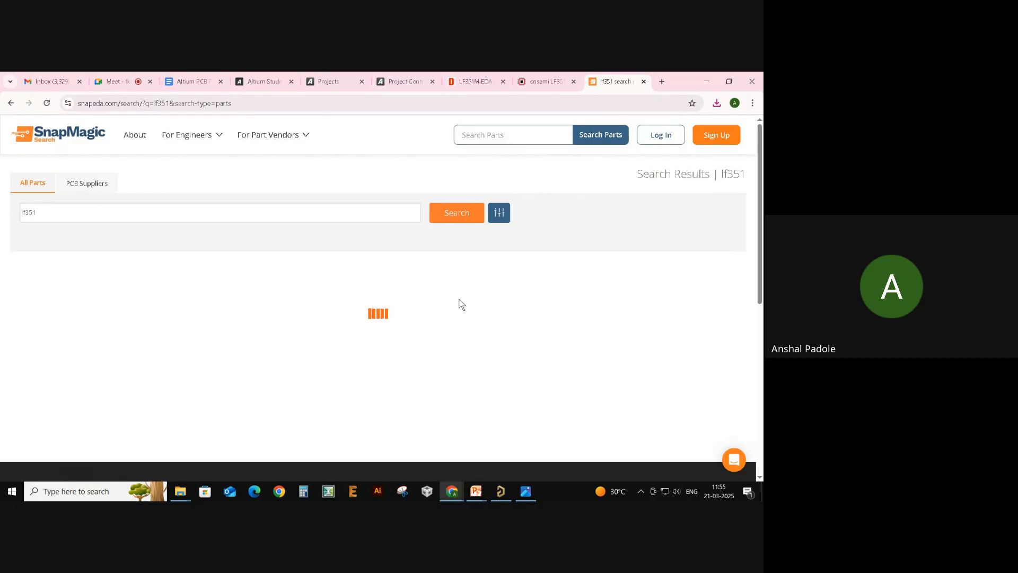
pyautogui.scroll(-2, 459, 302)
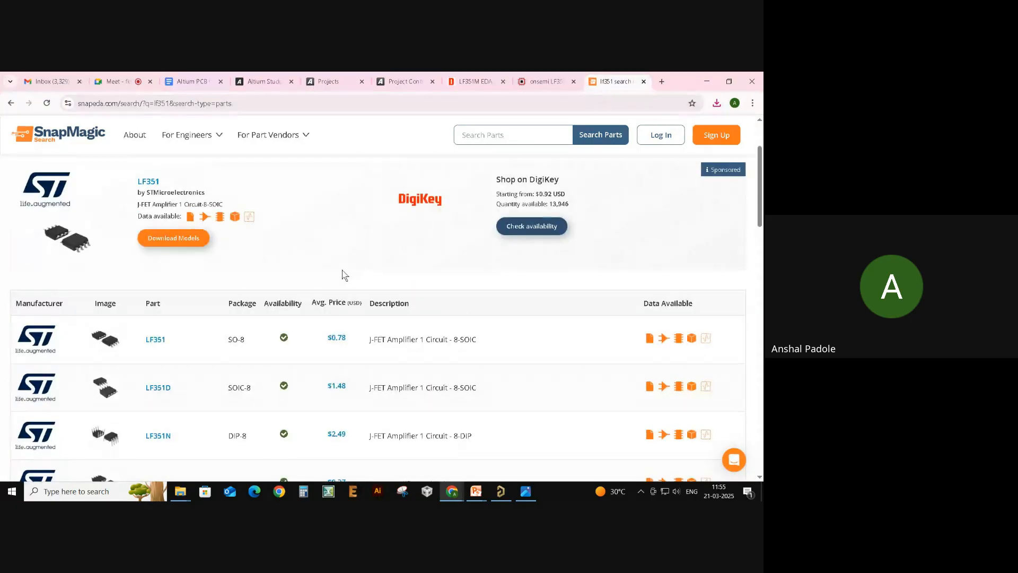
pyautogui.scroll(-1, 297, 269)
pyautogui.scroll(-8, 211, 265)
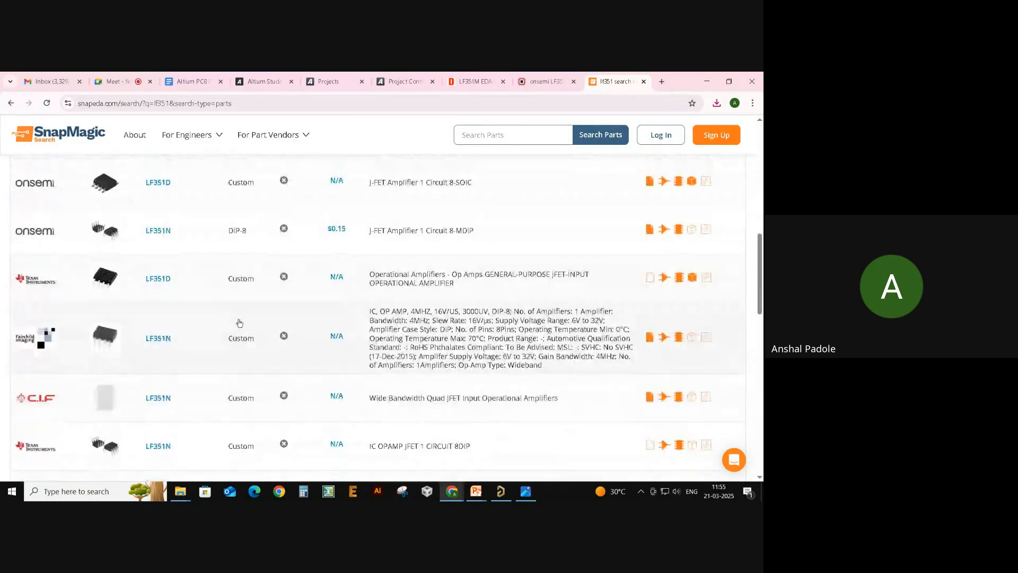
pyautogui.scroll(10, 273, 341)
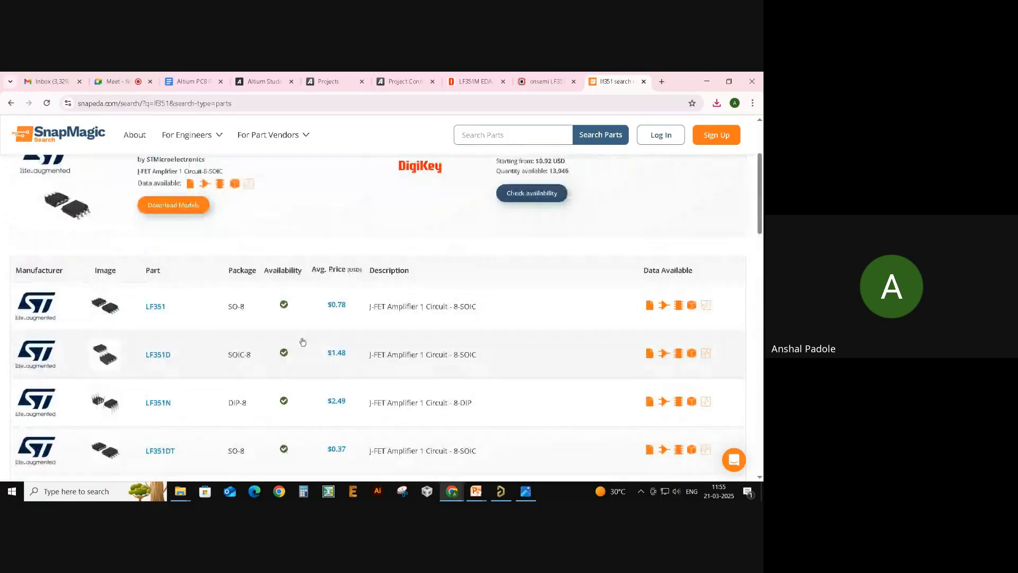
# - Show the downloaded LF351M zip in its Downloads folder from Chrome's download history
pyautogui.click(543, 81)
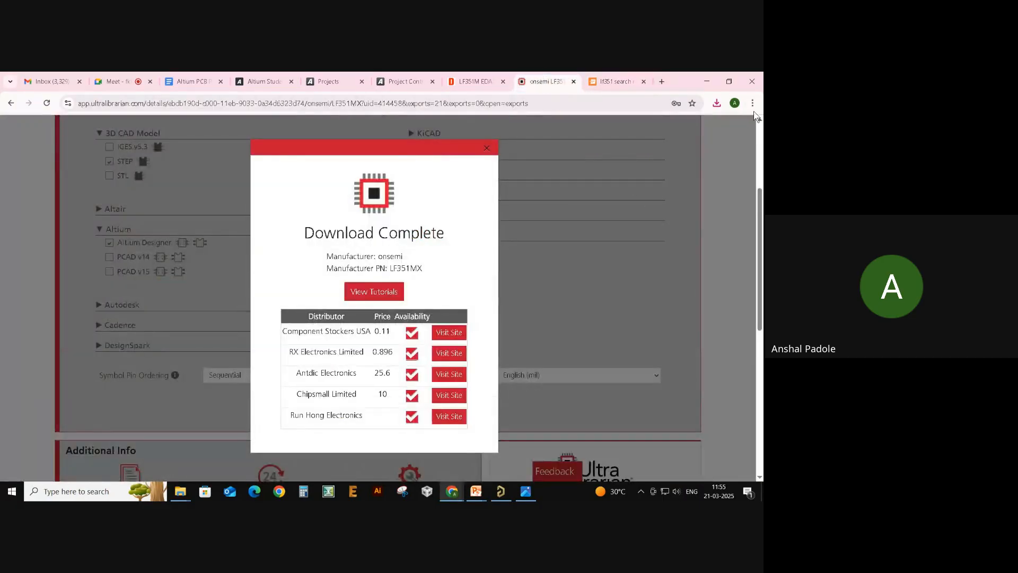
pyautogui.click(717, 103)
pyautogui.moveTo(687, 151)
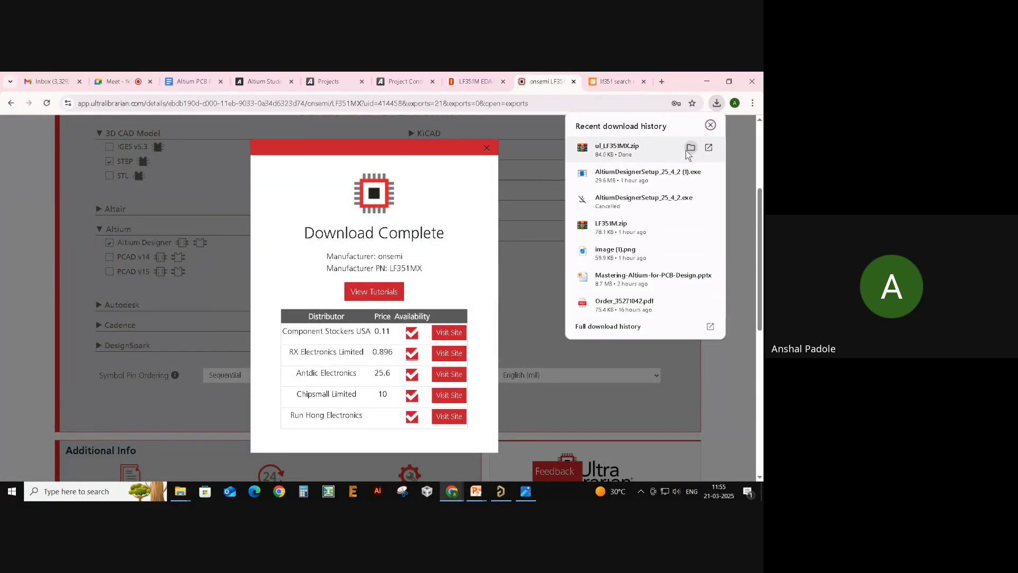
pyautogui.click(690, 149)
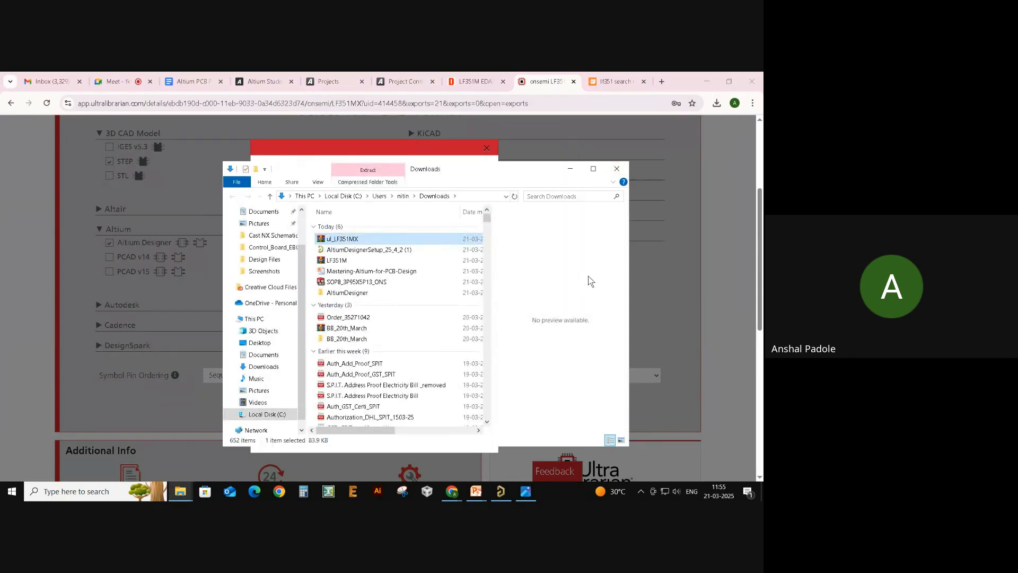
# - Extract the LF351M archive into Downloads and open its LF351M > AltiumDesigner folder
pyautogui.rightClick(371, 263)
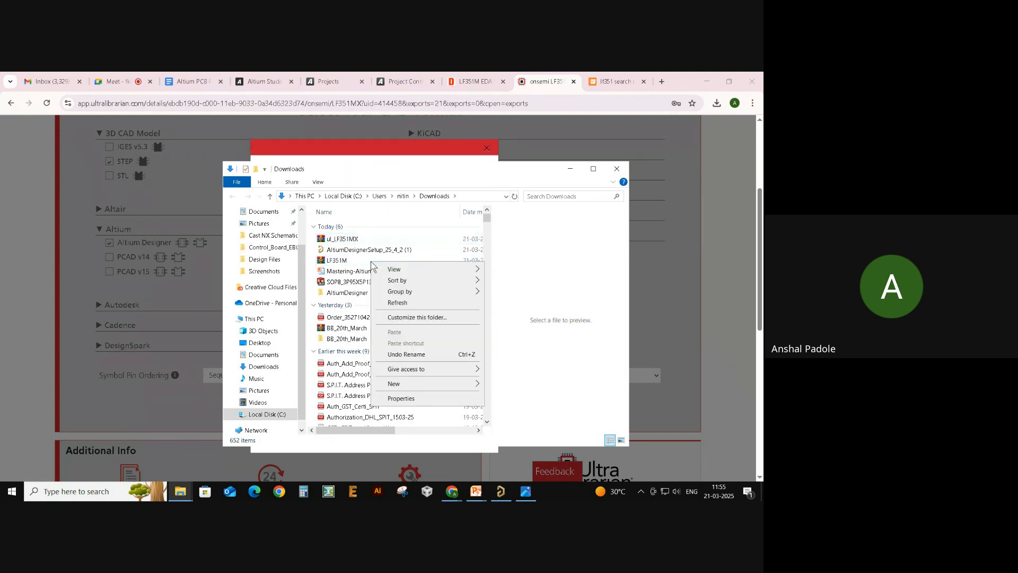
pyautogui.press('Escape')
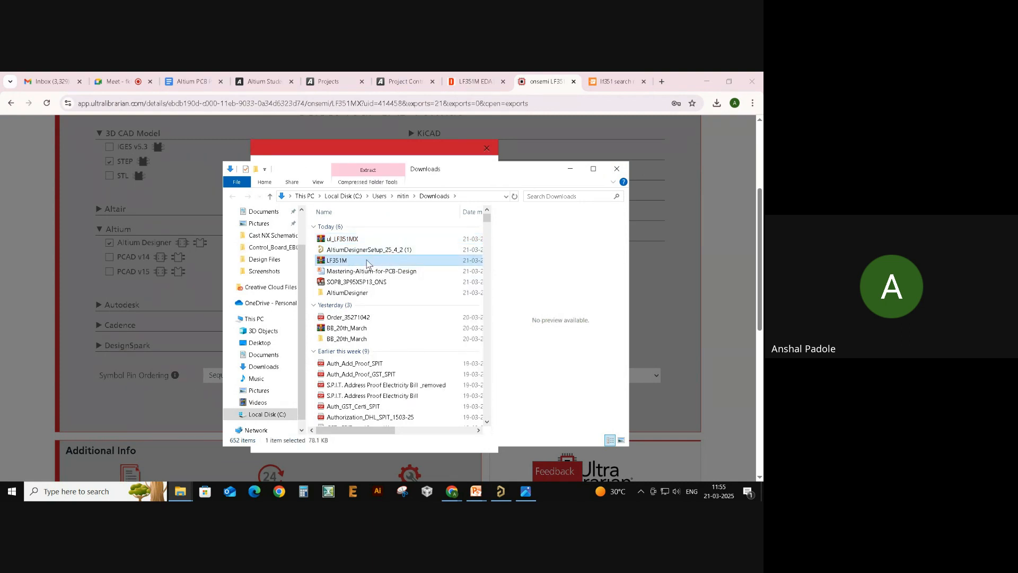
pyautogui.rightClick(366, 262)
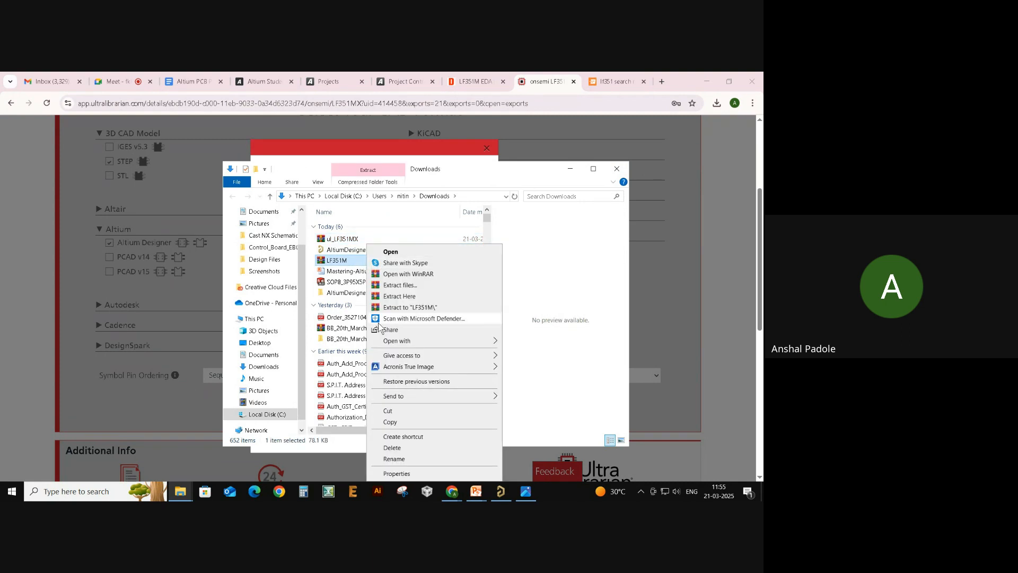
pyautogui.click(419, 286)
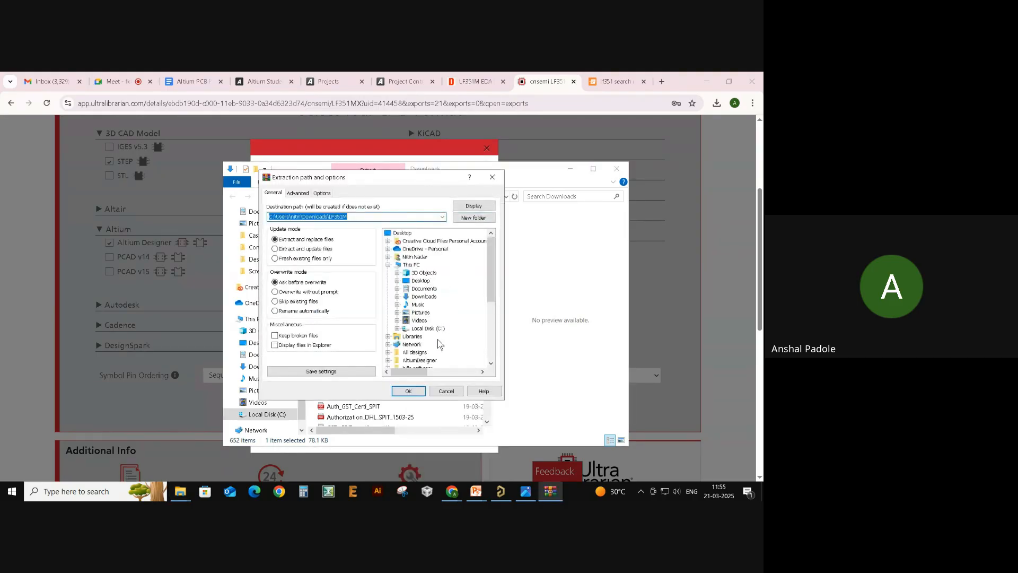
pyautogui.click(409, 390)
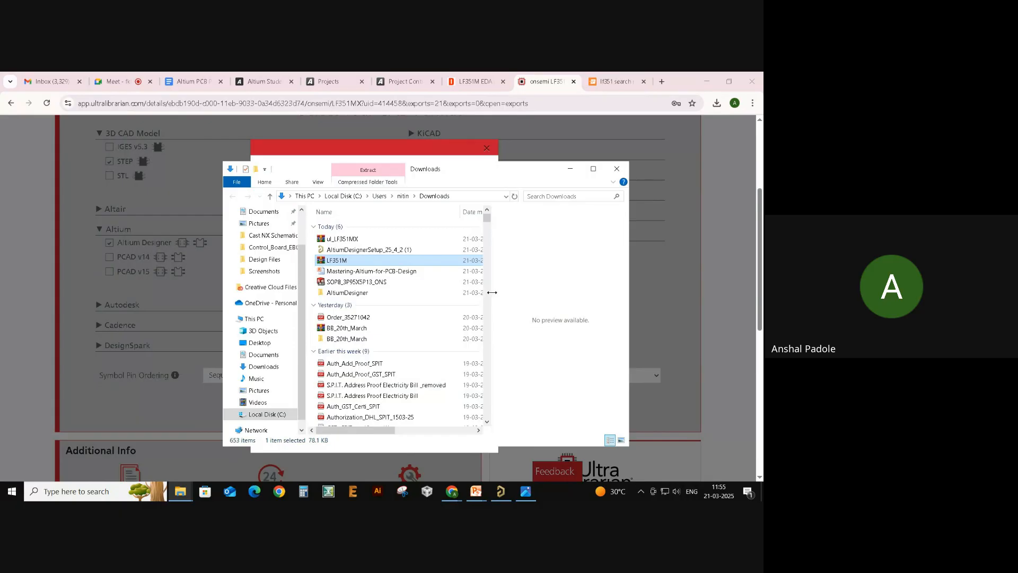
pyautogui.click(593, 168)
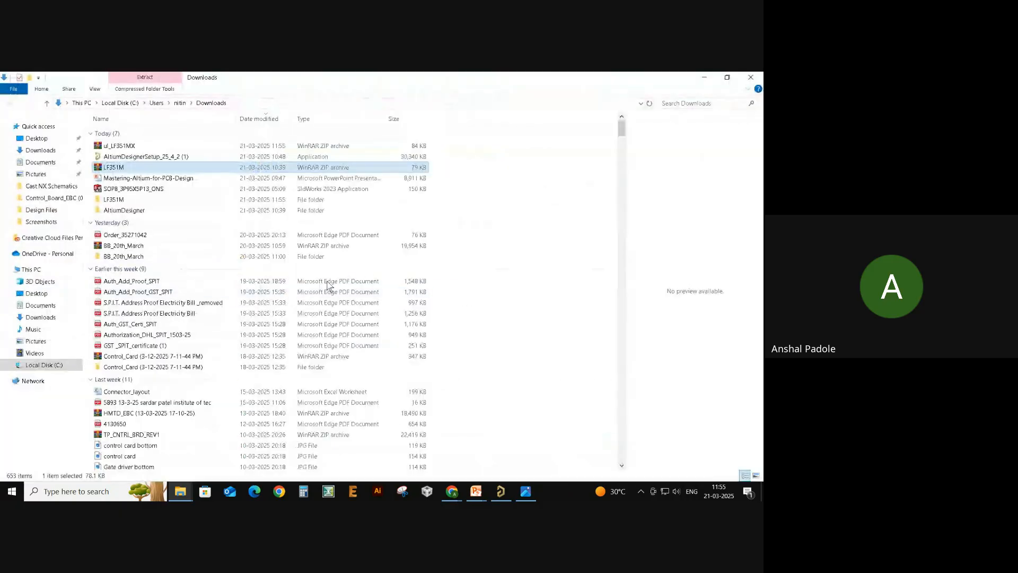
pyautogui.doubleClick(151, 200)
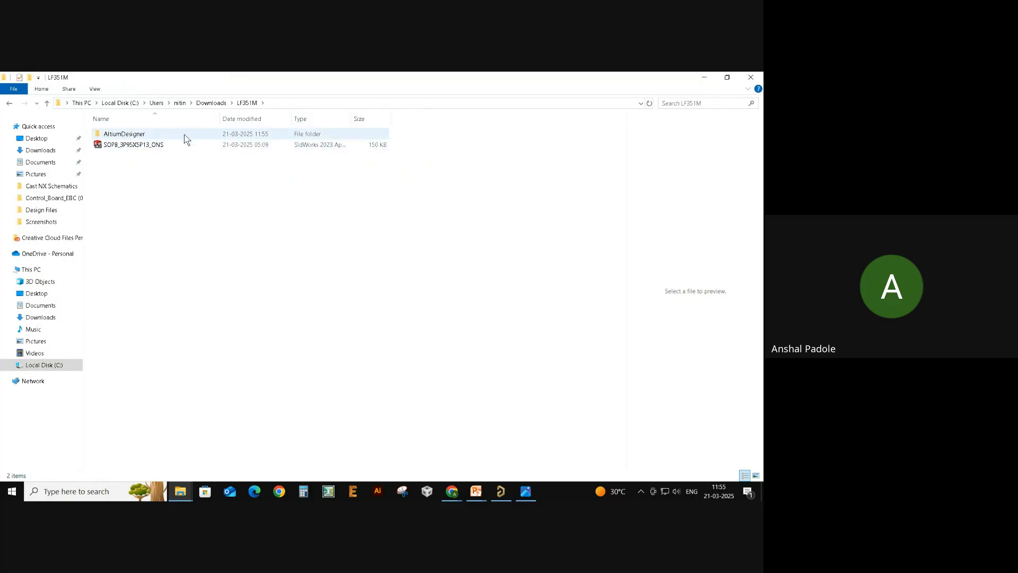
pyautogui.doubleClick(187, 135)
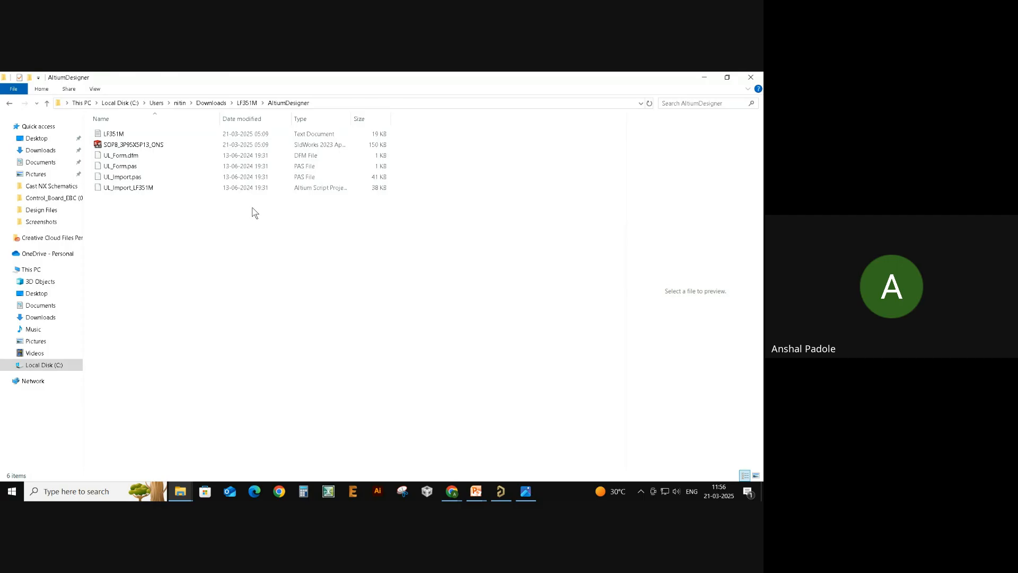
# - Return to Altium Designer and centre the Sensing Circuit schematic in view
pyautogui.hotkey('alt', 'Tab')
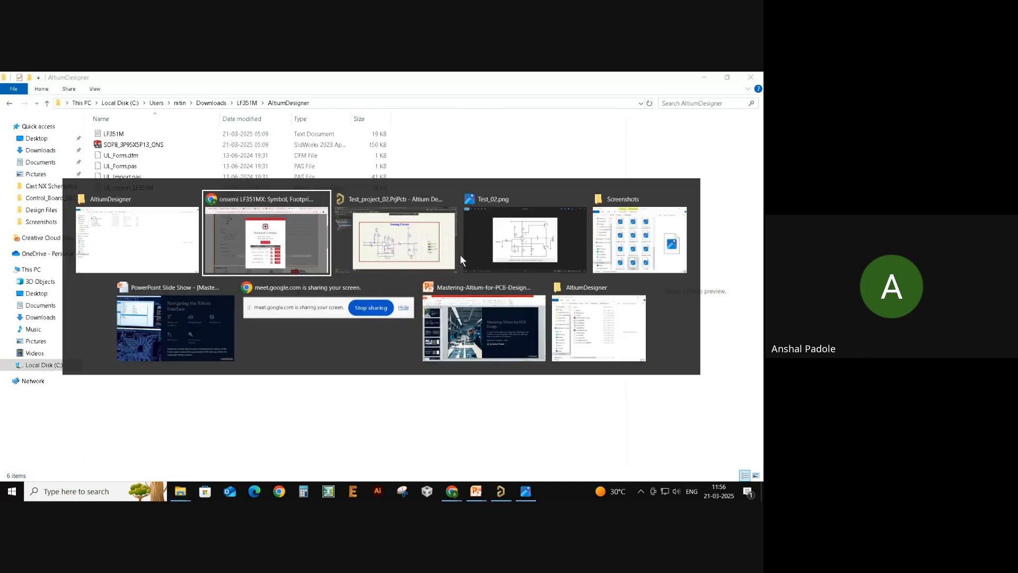
pyautogui.keyDown('ctrl'); pyautogui.scroll(-1, 331, 232); pyautogui.keyUp('ctrl')
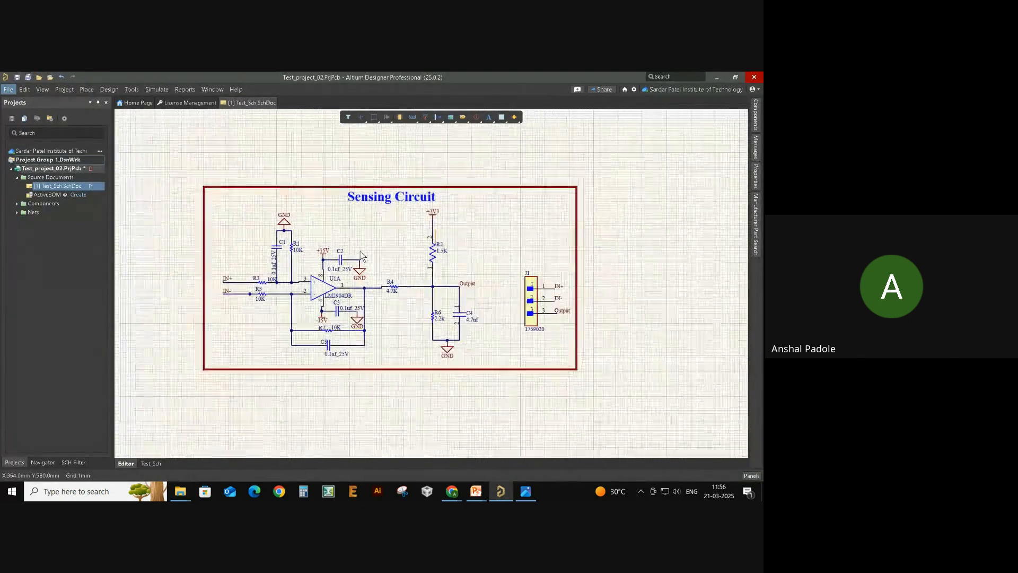
pyautogui.moveTo(380, 261); pyautogui.dragTo(405, 260, button='right')
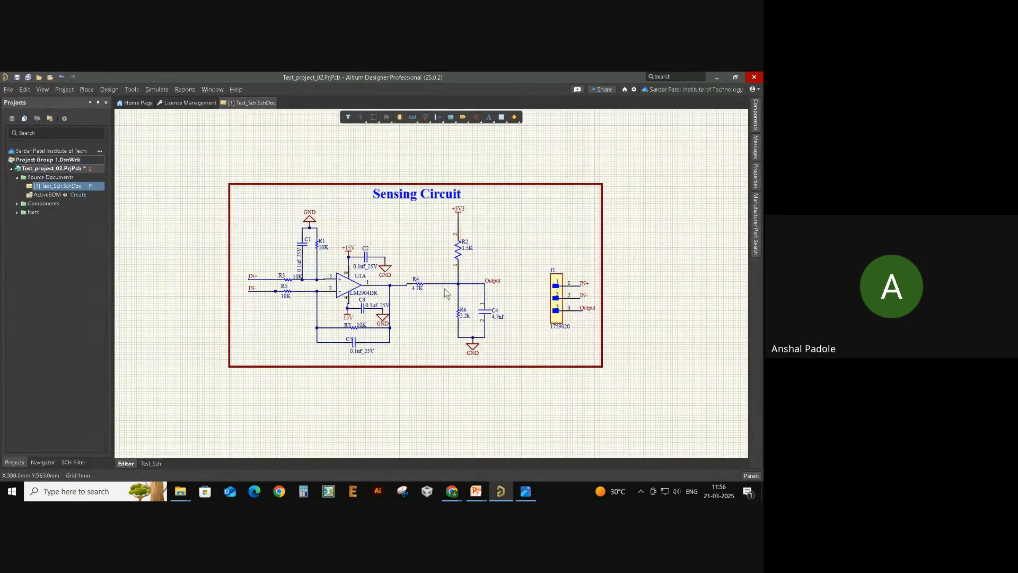
pyautogui.click(8, 89)
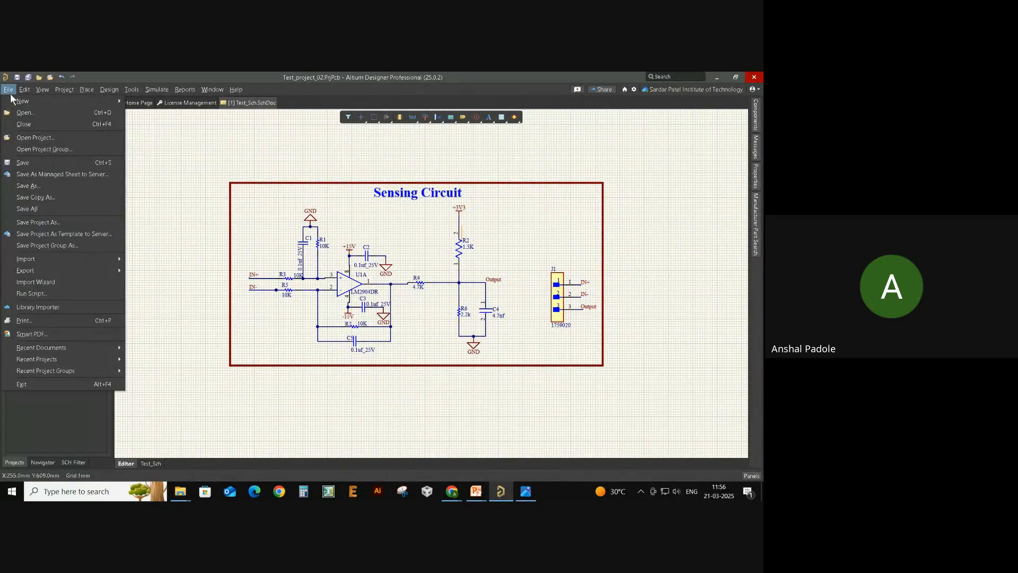
# - Start File > Run Script, choose to load a script from file, and browse into Downloads
pyautogui.click(53, 293)
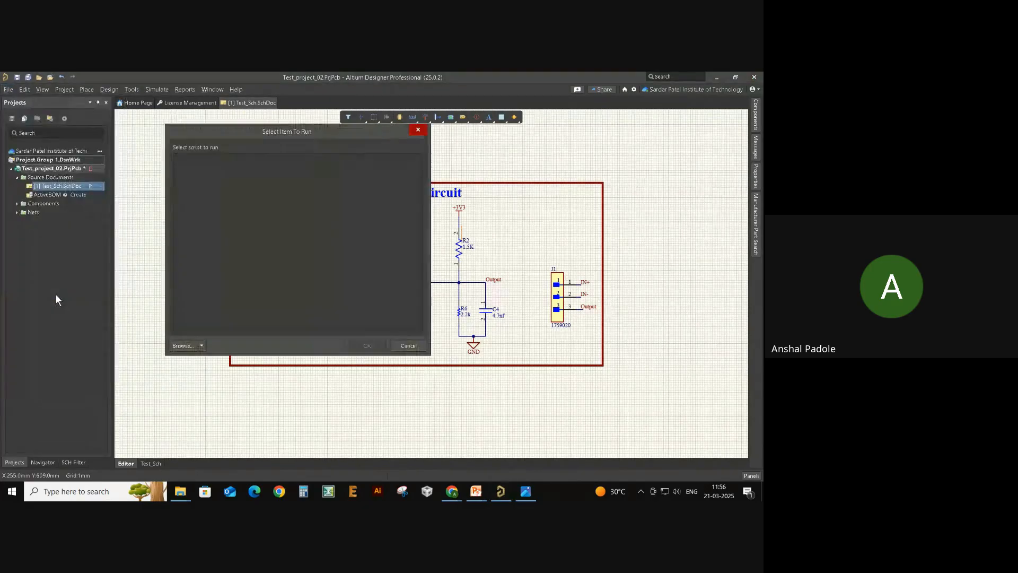
pyautogui.click(202, 345)
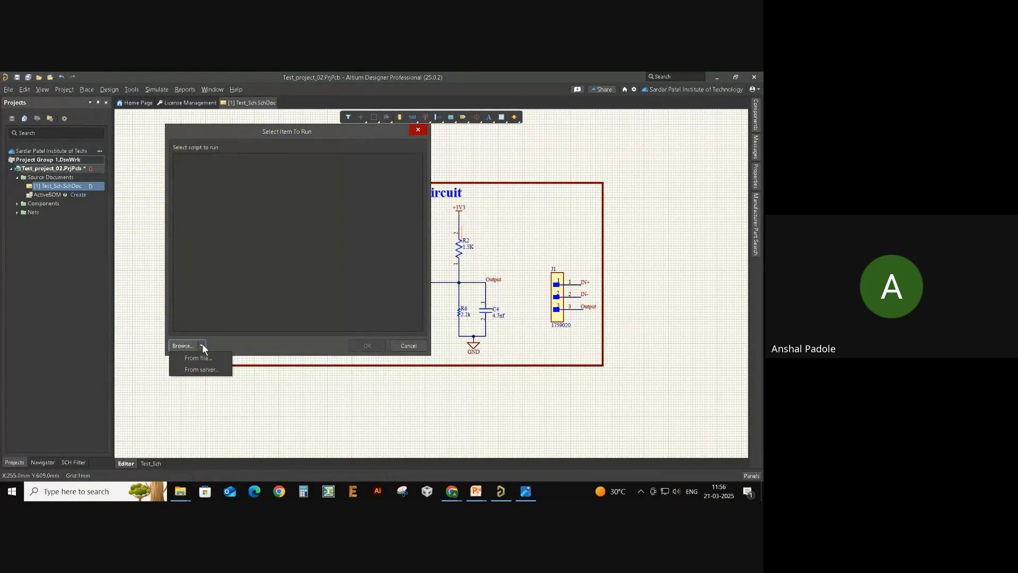
pyautogui.click(199, 357)
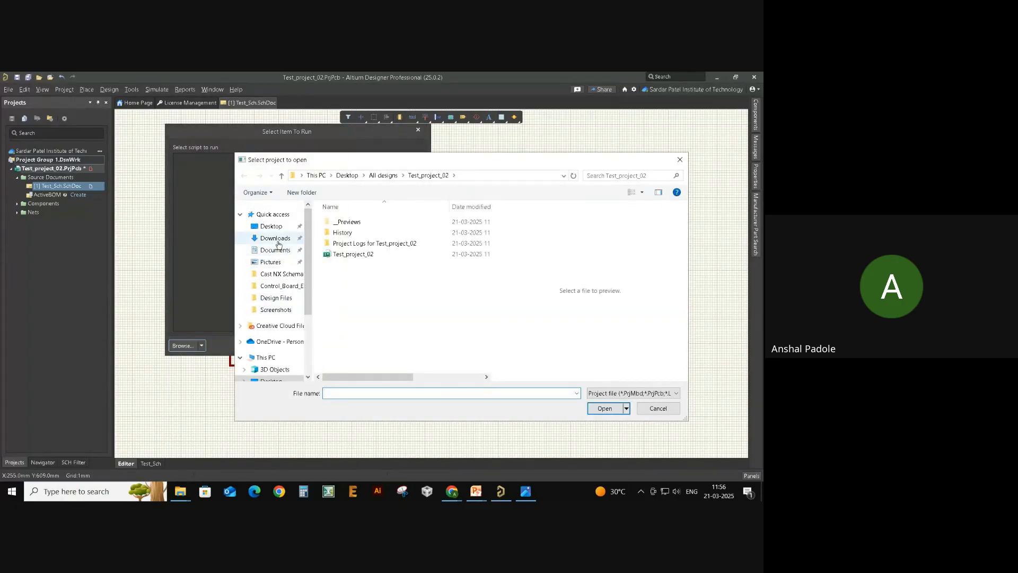
pyautogui.click(276, 238)
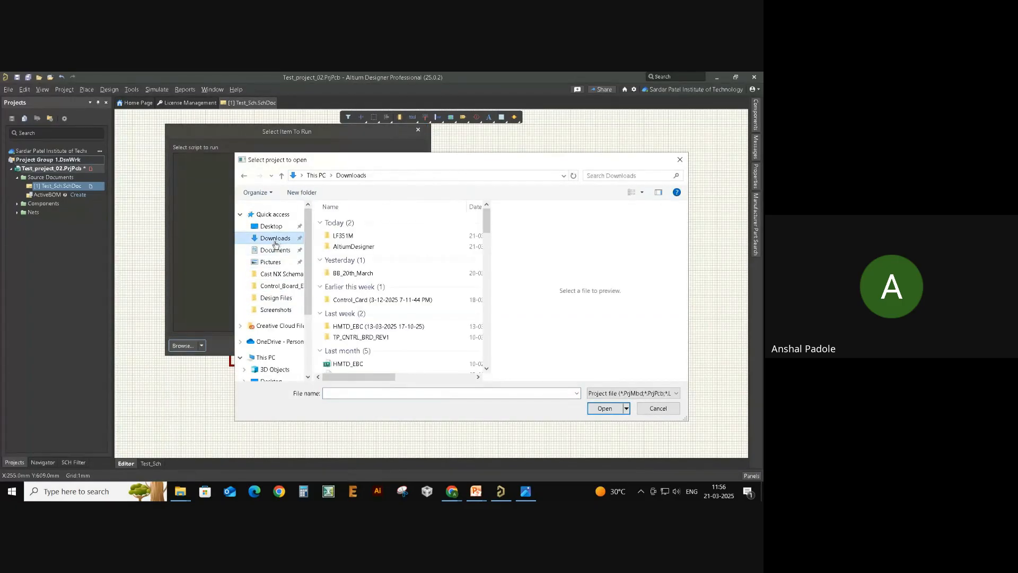
pyautogui.doubleClick(370, 248)
pyautogui.click(303, 208)
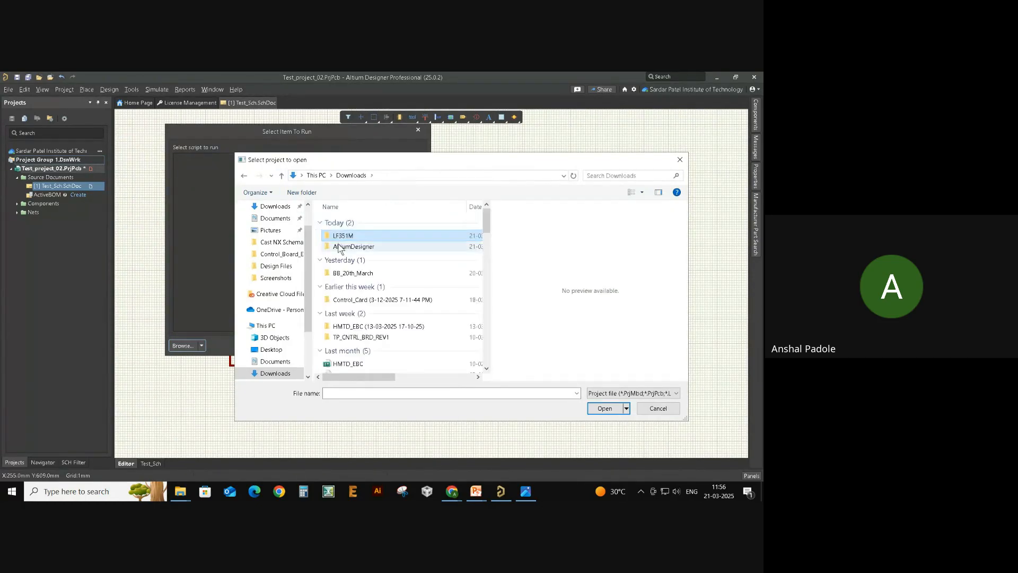
pyautogui.doubleClick(342, 246)
pyautogui.moveTo(364, 376)
pyautogui.mouseDown()
pyautogui.moveTo(440, 376)
pyautogui.moveTo(348, 373)
pyautogui.mouseUp()
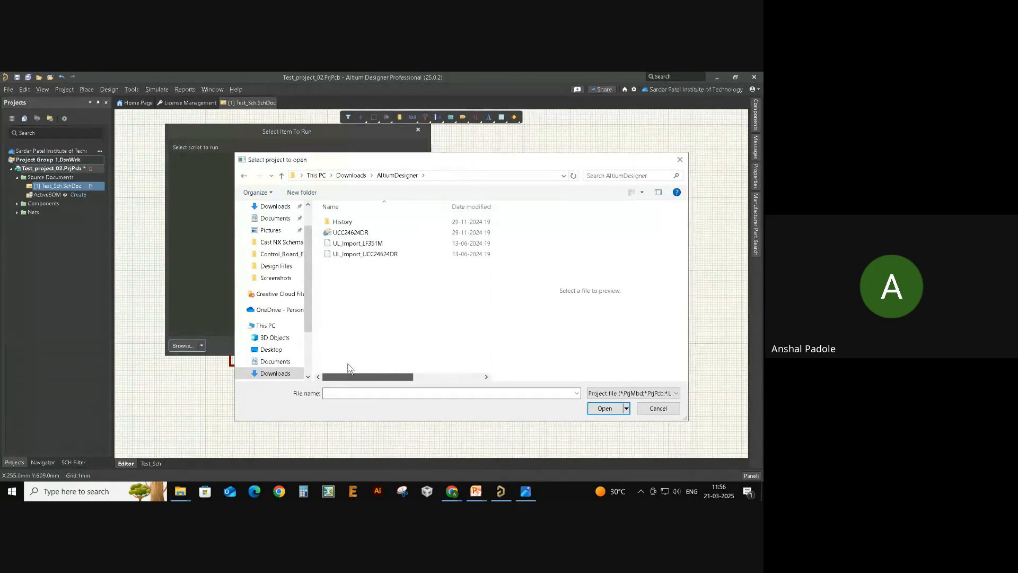
# - Load the UL_Import_LF351M script project from Downloads\LF351M\AltiumDesigner
pyautogui.click(282, 175)
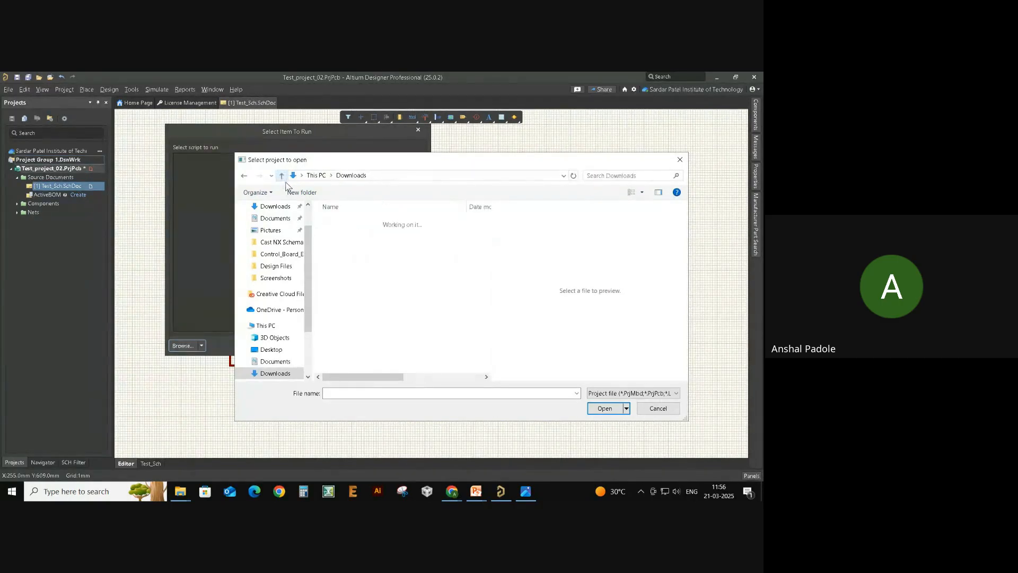
pyautogui.doubleClick(344, 236)
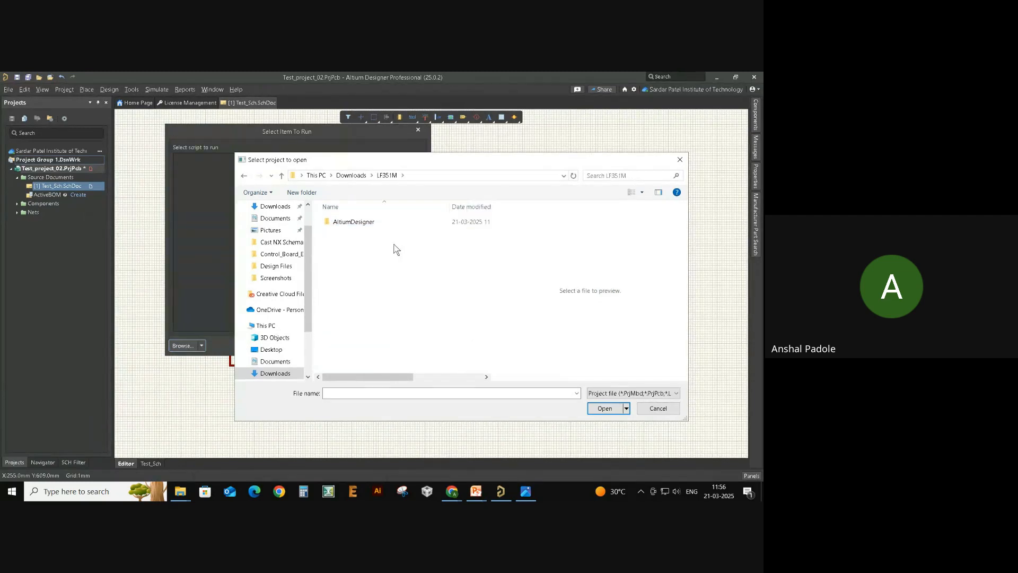
pyautogui.doubleClick(384, 227)
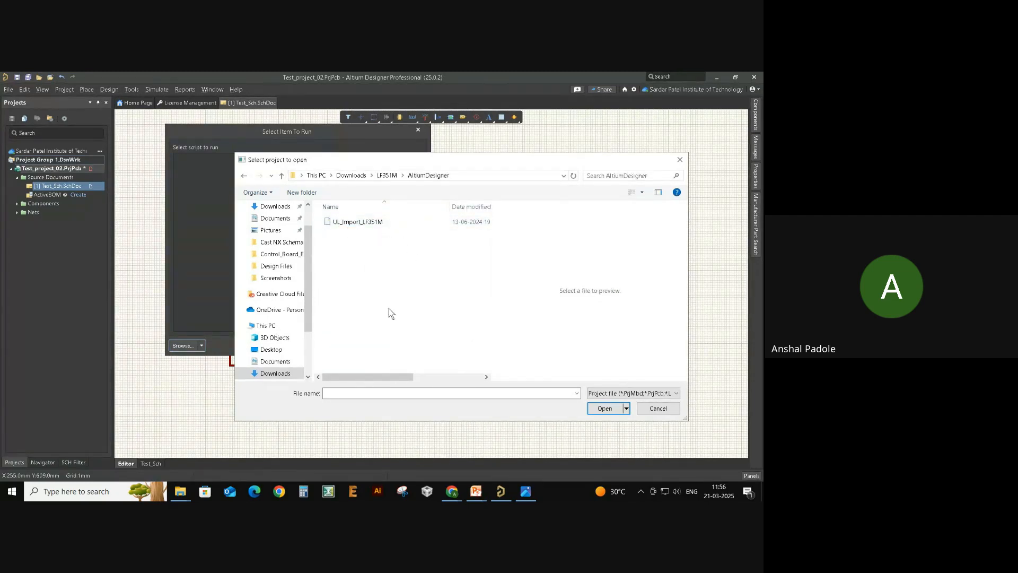
pyautogui.moveTo(371, 380)
pyautogui.mouseDown()
pyautogui.moveTo(423, 378)
pyautogui.moveTo(380, 379)
pyautogui.mouseUp()
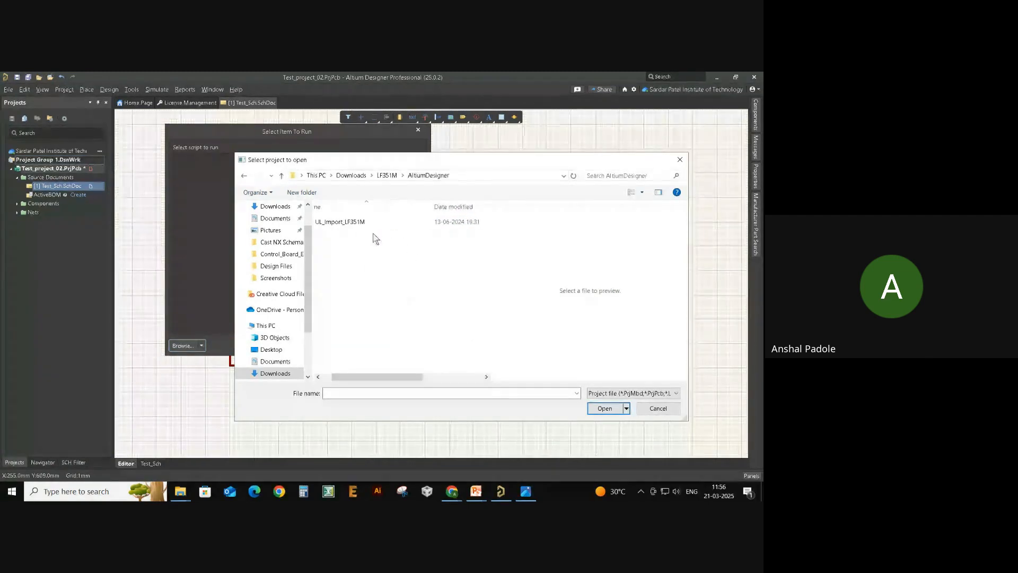
pyautogui.click(371, 224)
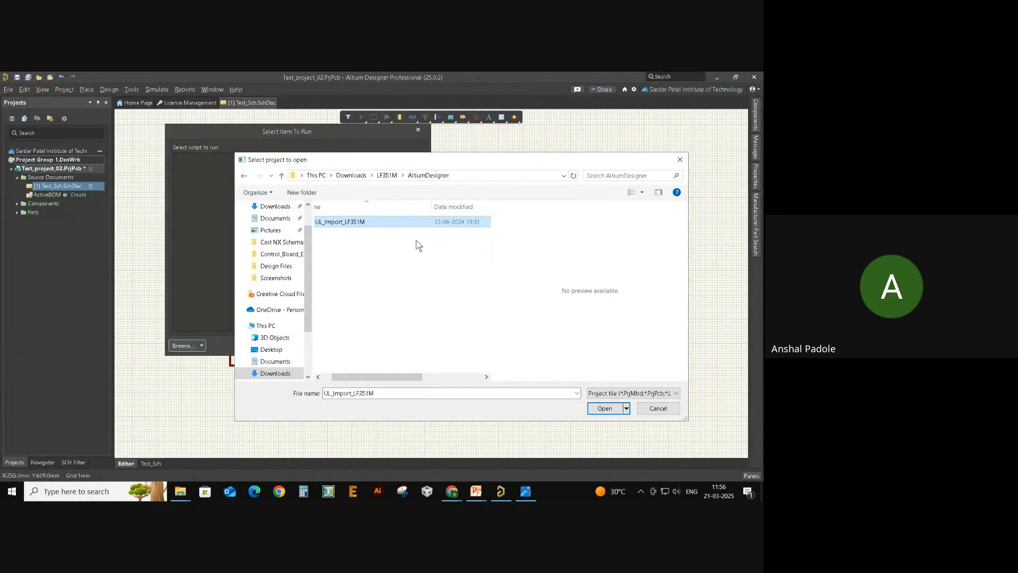
pyautogui.moveTo(382, 378); pyautogui.dragTo(430, 377)
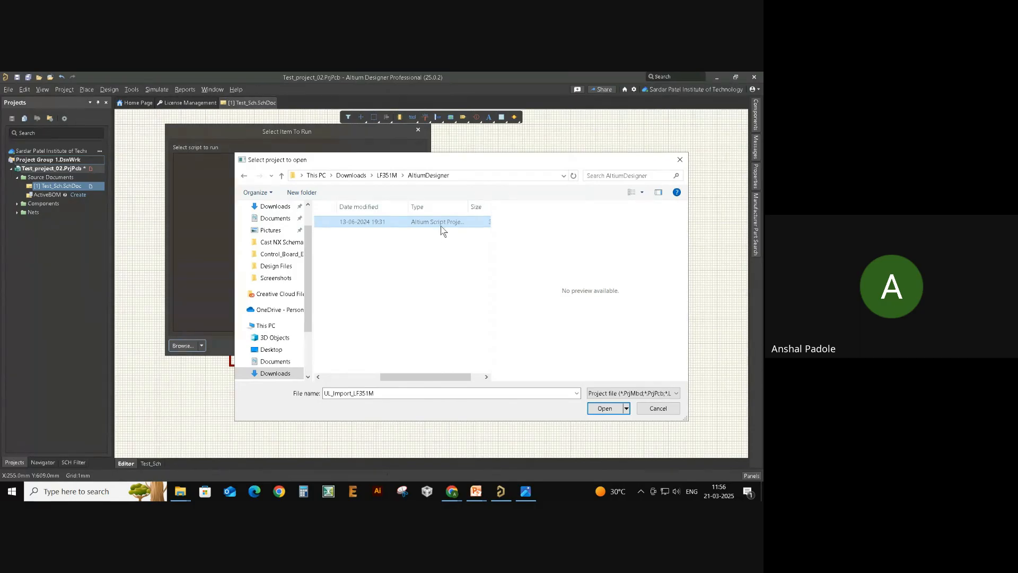
pyautogui.doubleClick(422, 224)
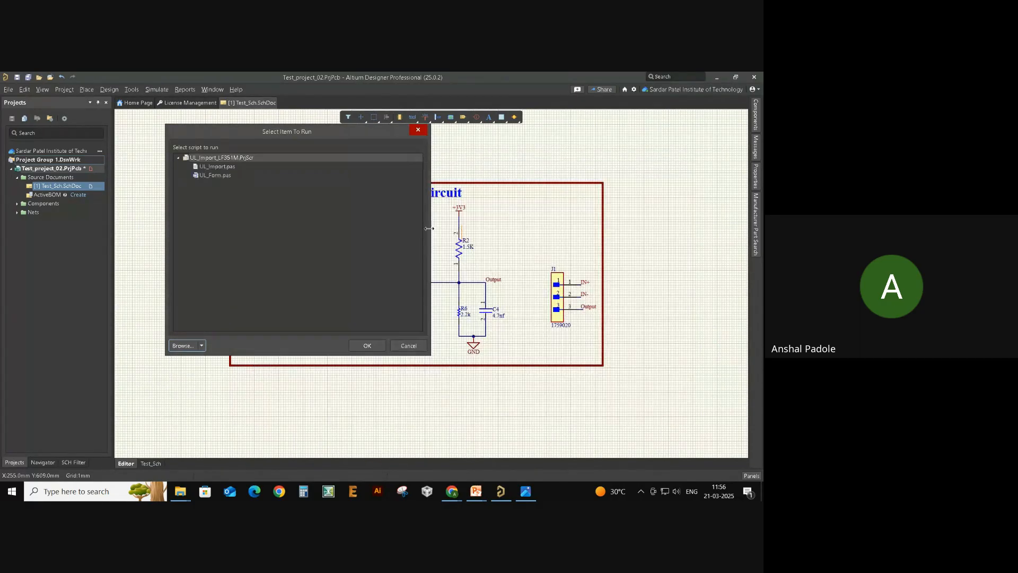
pyautogui.click(244, 158)
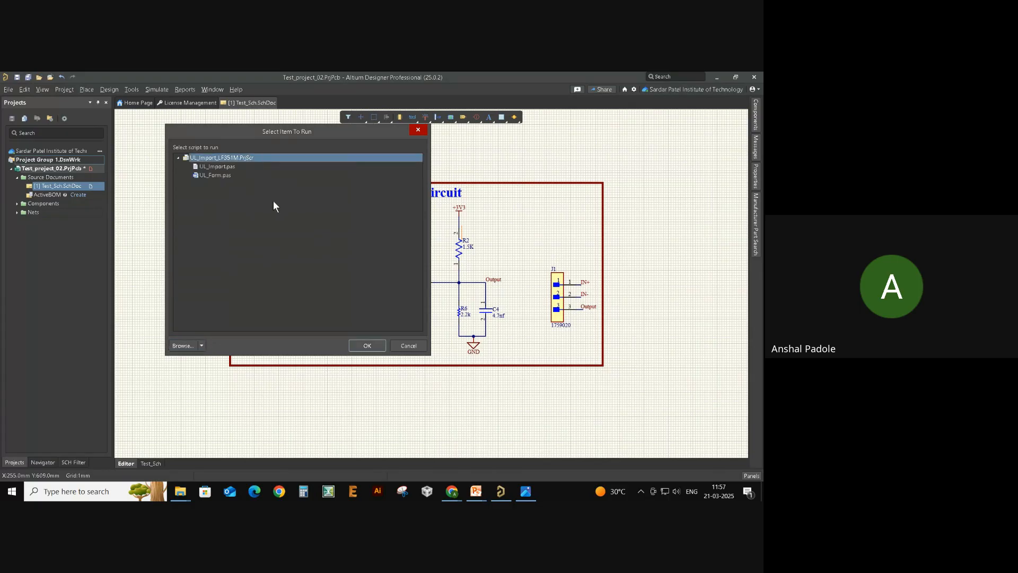
# - Run the UL import script on LF351M.txt, start the import and dismiss the font note
pyautogui.click(371, 348)
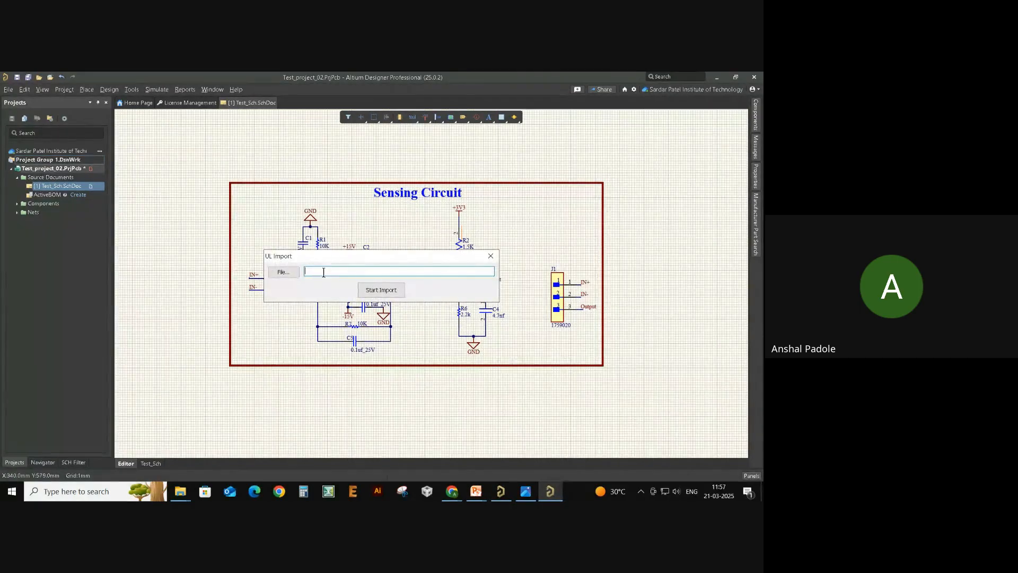
pyautogui.click(292, 274)
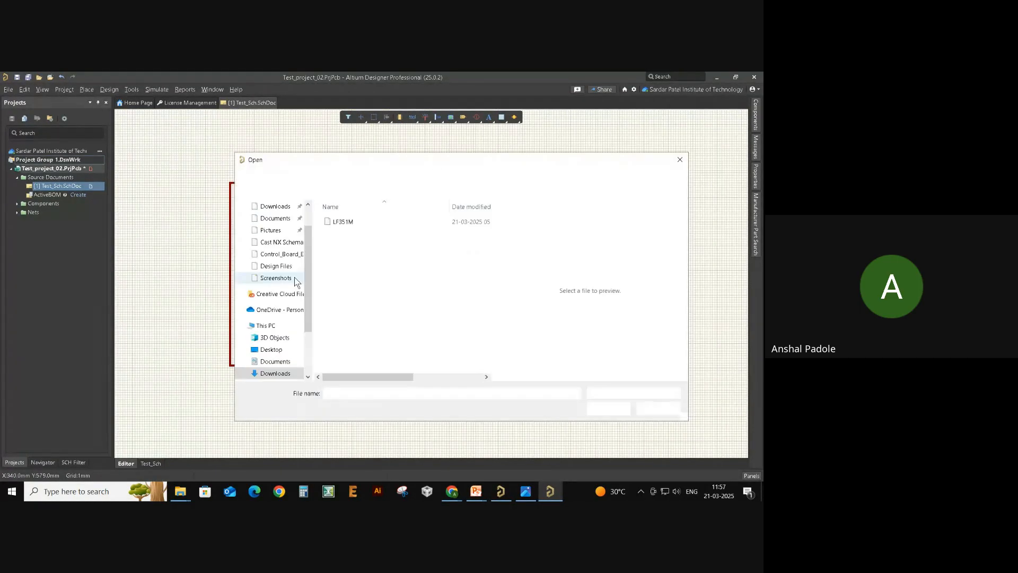
pyautogui.click(382, 223)
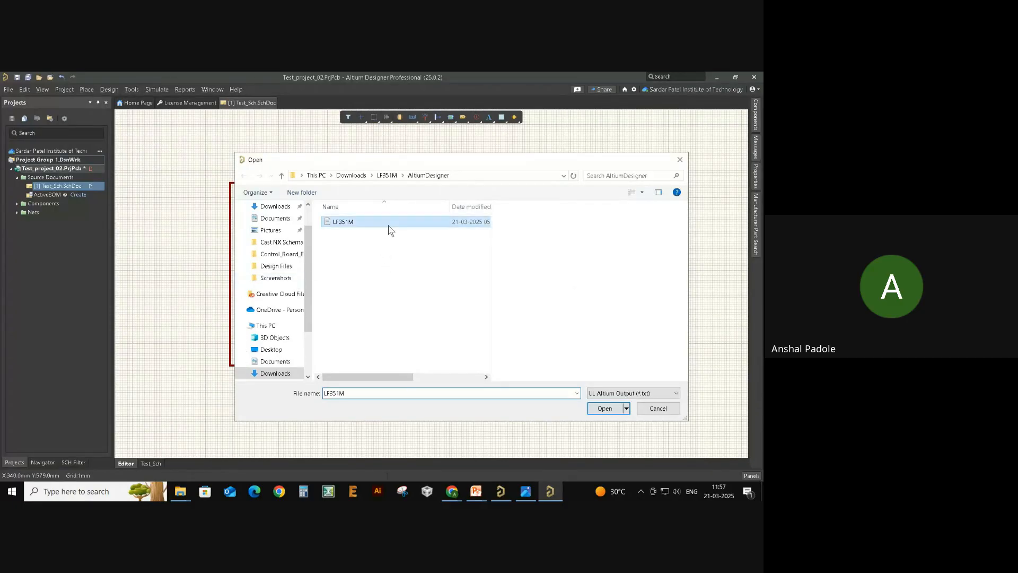
pyautogui.moveTo(377, 377); pyautogui.dragTo(350, 366)
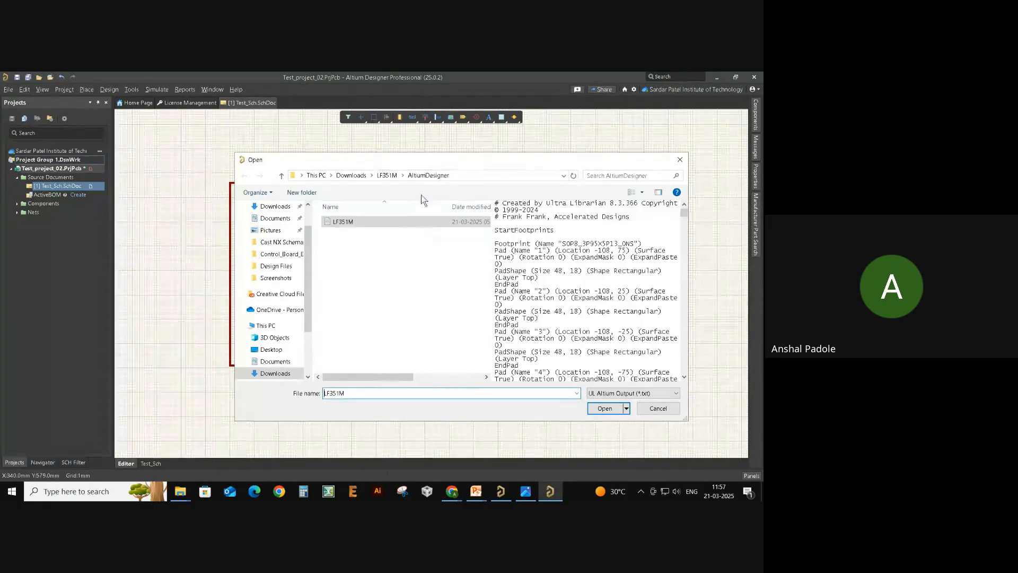
pyautogui.doubleClick(418, 222)
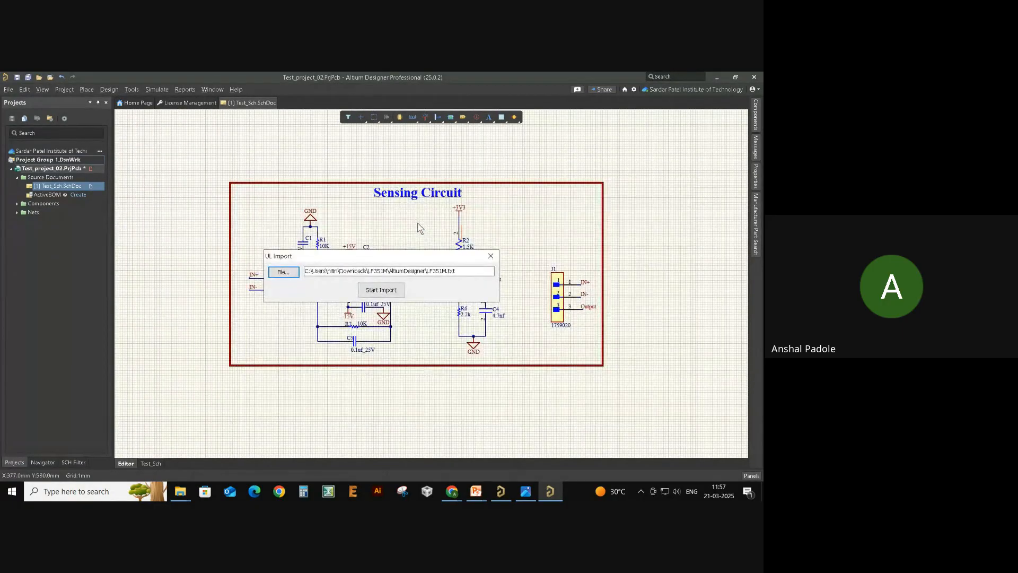
pyautogui.click(389, 291)
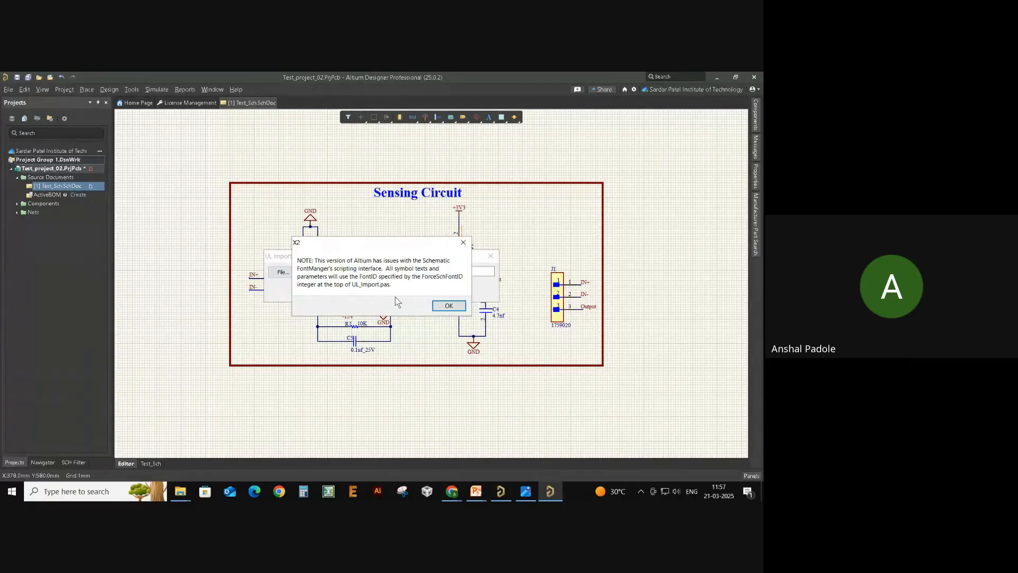
pyautogui.click(437, 306)
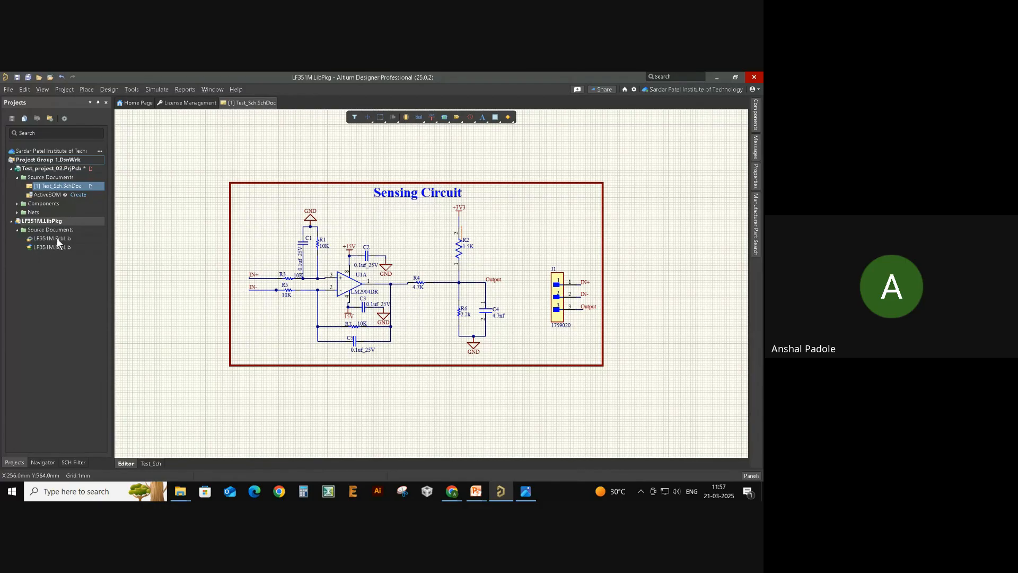
# - Open LF351M.SchLib and check the 8-pin symbol's SOP8_3P95X5P13_ONS footprint model
pyautogui.click(44, 275)
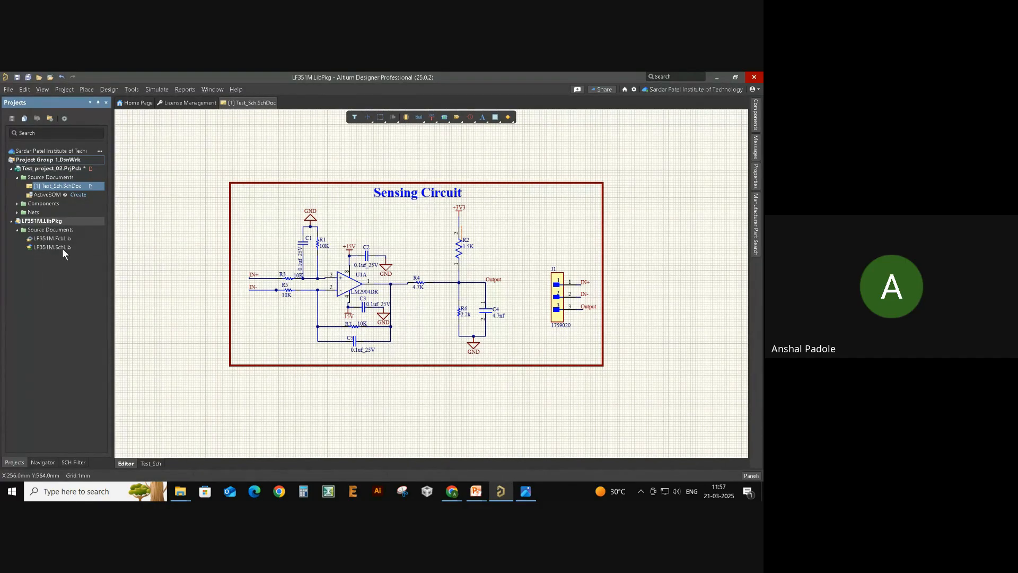
pyautogui.doubleClick(62, 248)
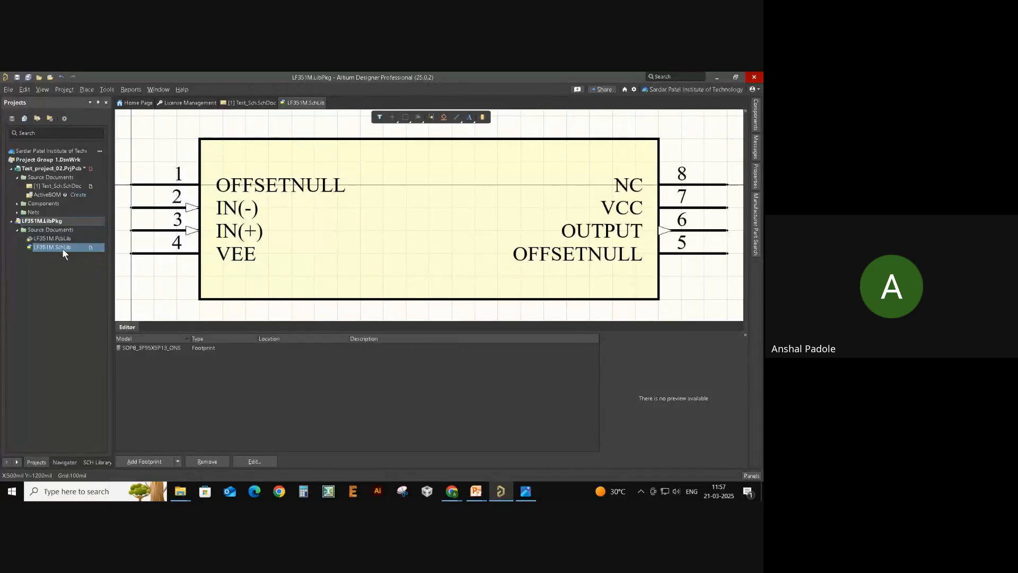
pyautogui.keyDown('ctrl'); pyautogui.scroll(-3, 451, 233); pyautogui.keyUp('ctrl')
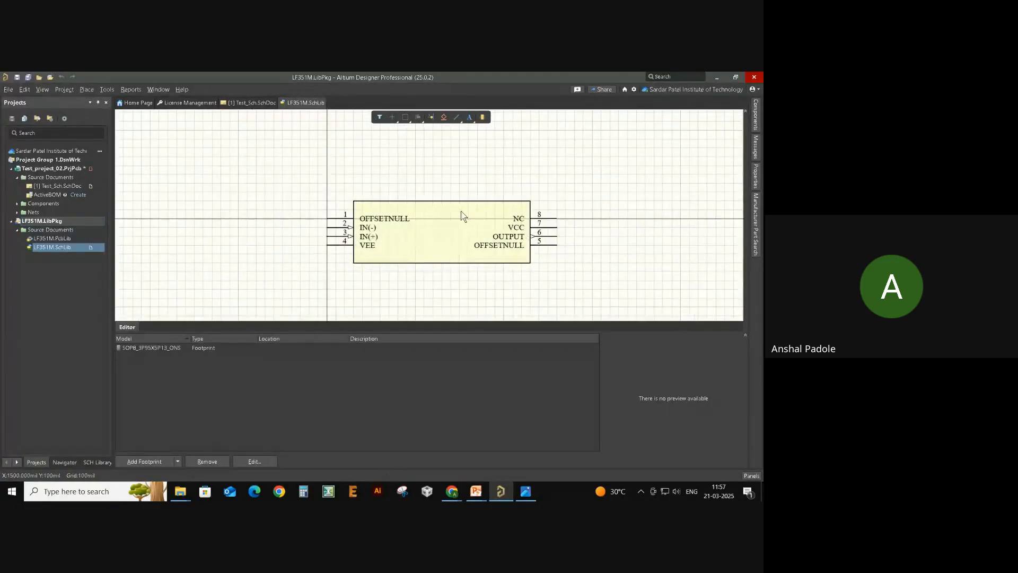
pyautogui.moveTo(439, 250); pyautogui.dragTo(424, 246)
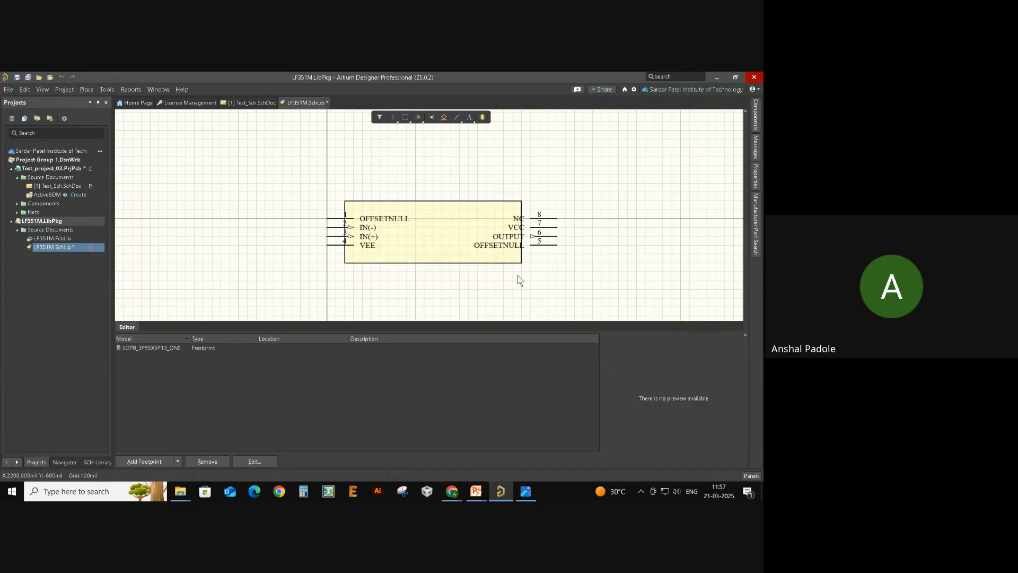
pyautogui.click(148, 348)
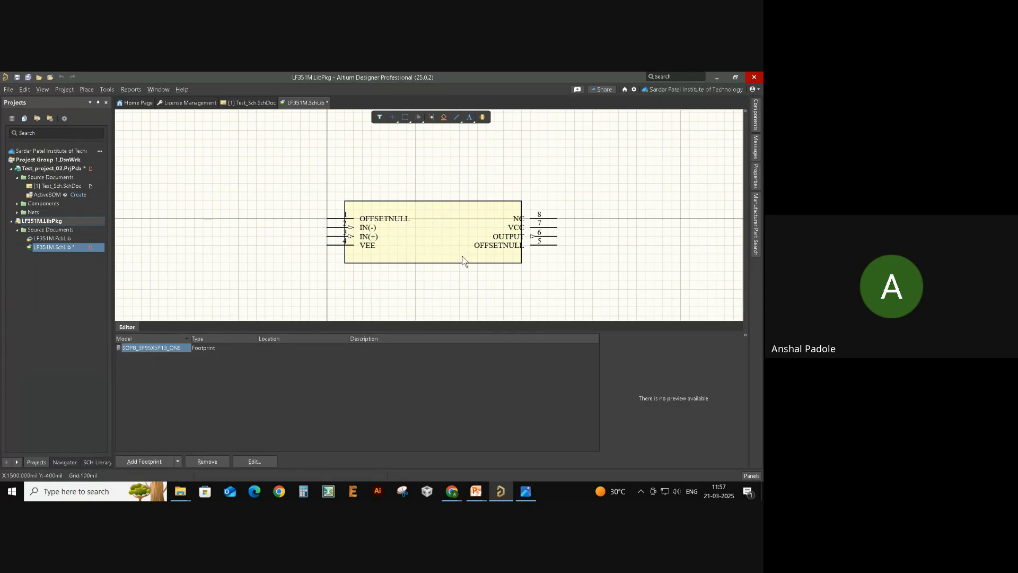
pyautogui.moveTo(462, 260); pyautogui.dragTo(472, 258)
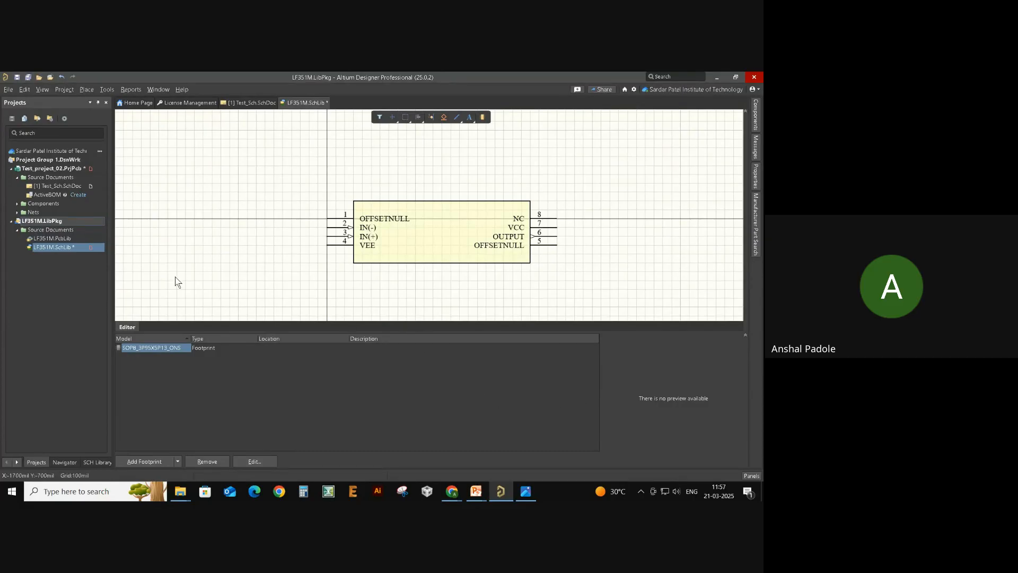
# - Open LF351M.PcbLib and show its footprint list in the PCB Library panel
pyautogui.doubleClick(44, 240)
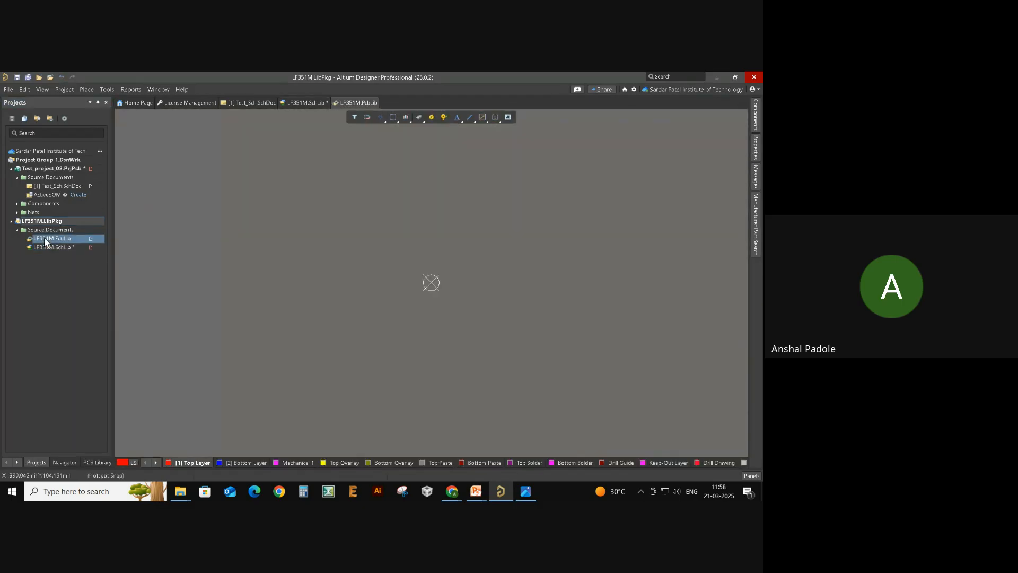
pyautogui.keyDown('ctrl'); pyautogui.scroll(-7, 321, 318); pyautogui.keyUp('ctrl')
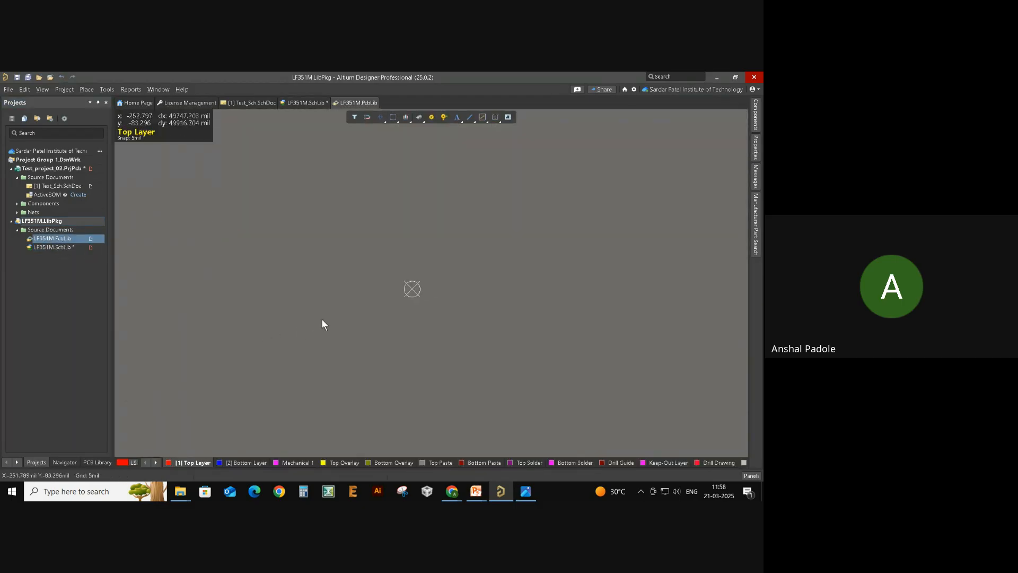
pyautogui.keyDown('ctrl'); pyautogui.scroll(5, 322, 318); pyautogui.keyUp('ctrl')
pyautogui.click(91, 460)
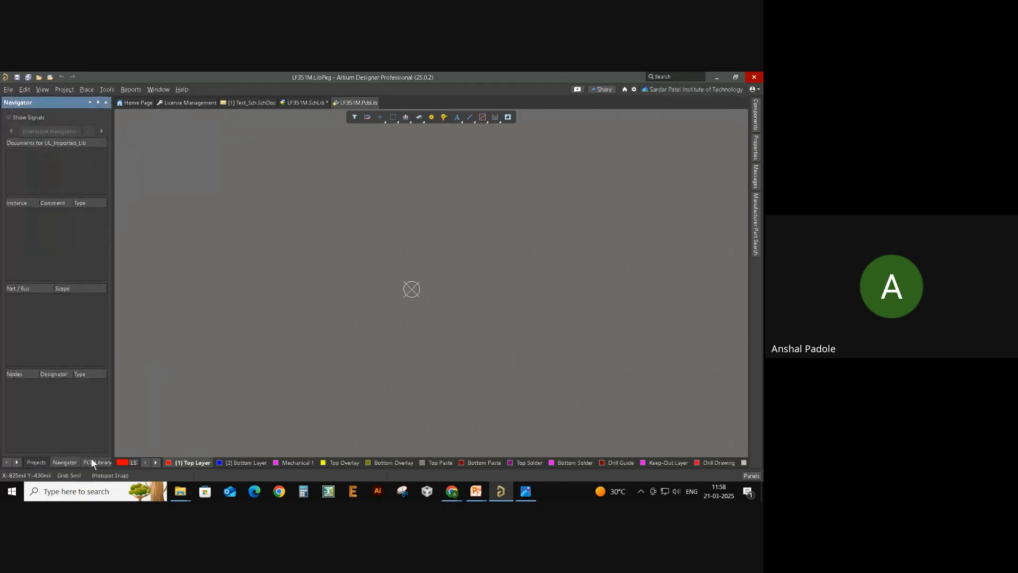
pyautogui.click(94, 461)
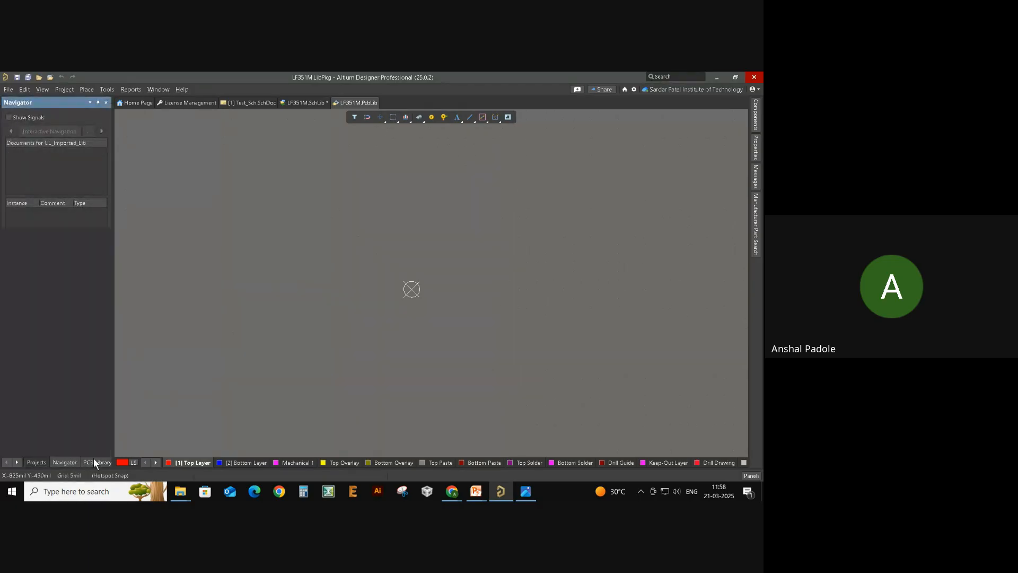
pyautogui.click(6, 462)
pyautogui.click(35, 463)
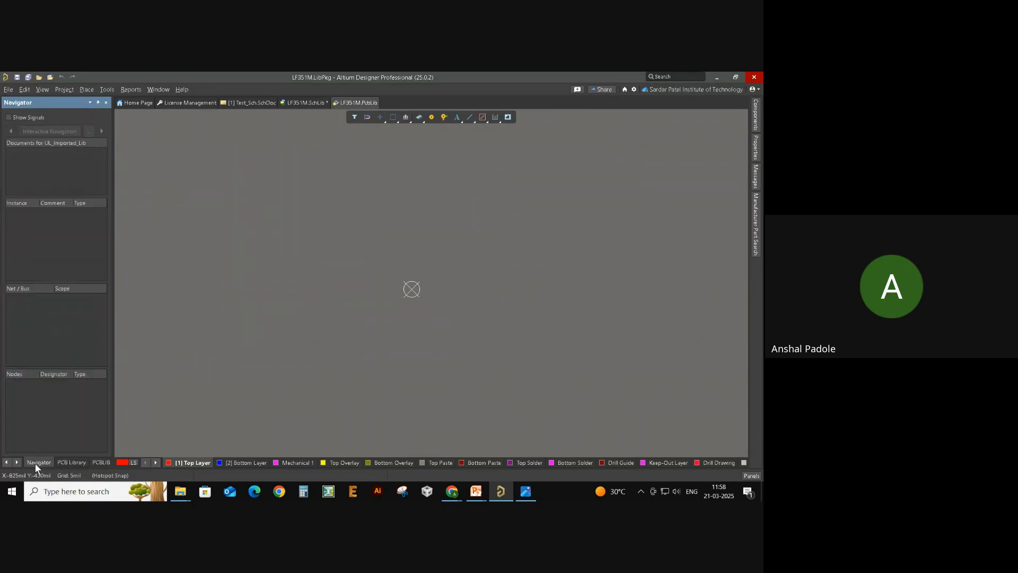
pyautogui.click(69, 463)
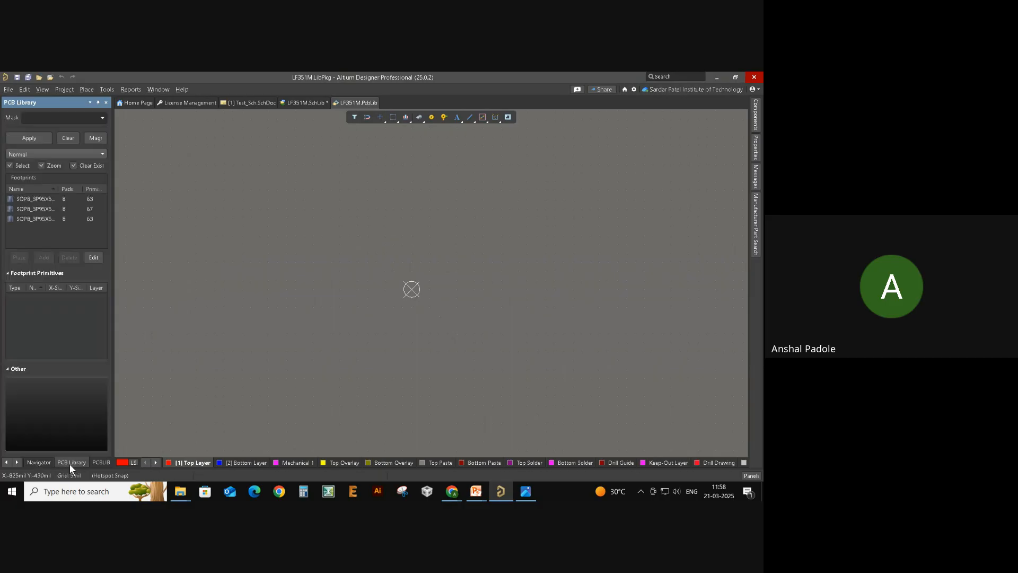
# - Browse the three SOP8 footprint variants and save LF351M.PcbLib
pyautogui.click(36, 208)
pyautogui.keyDown('ctrl'); pyautogui.scroll(-2, 449, 263); pyautogui.keyUp('ctrl')
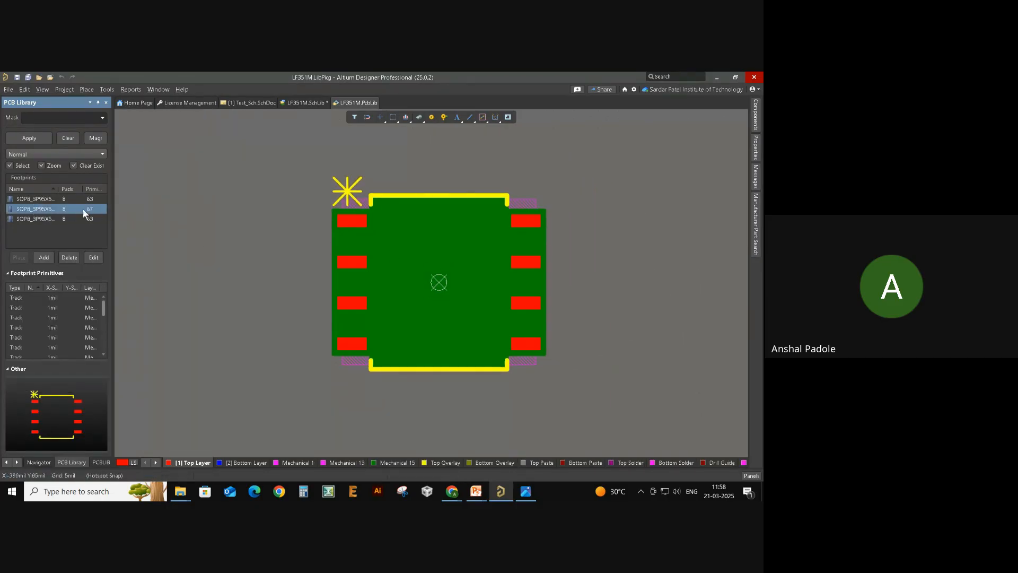
pyautogui.click(59, 199)
pyautogui.click(53, 219)
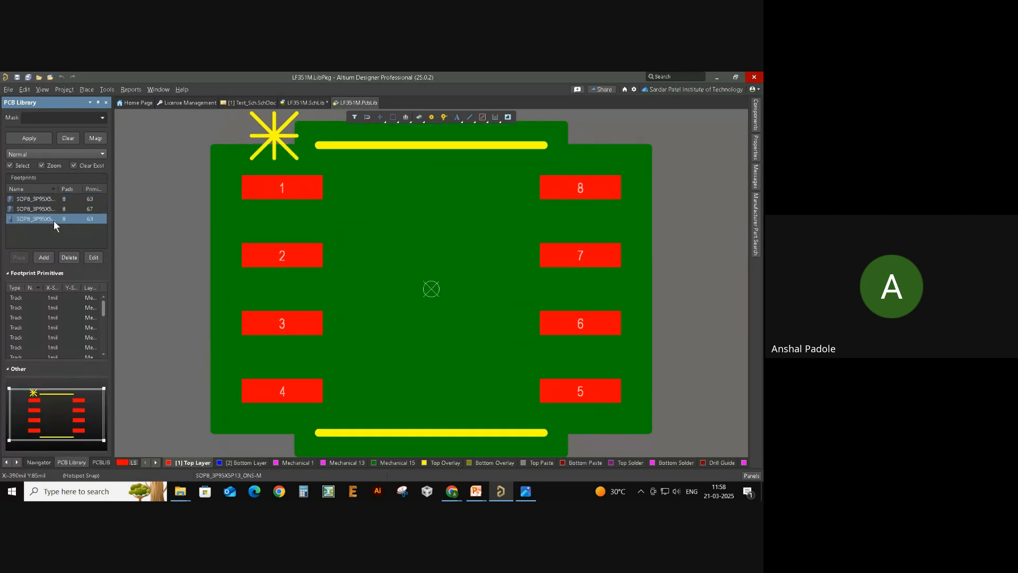
pyautogui.click(49, 200)
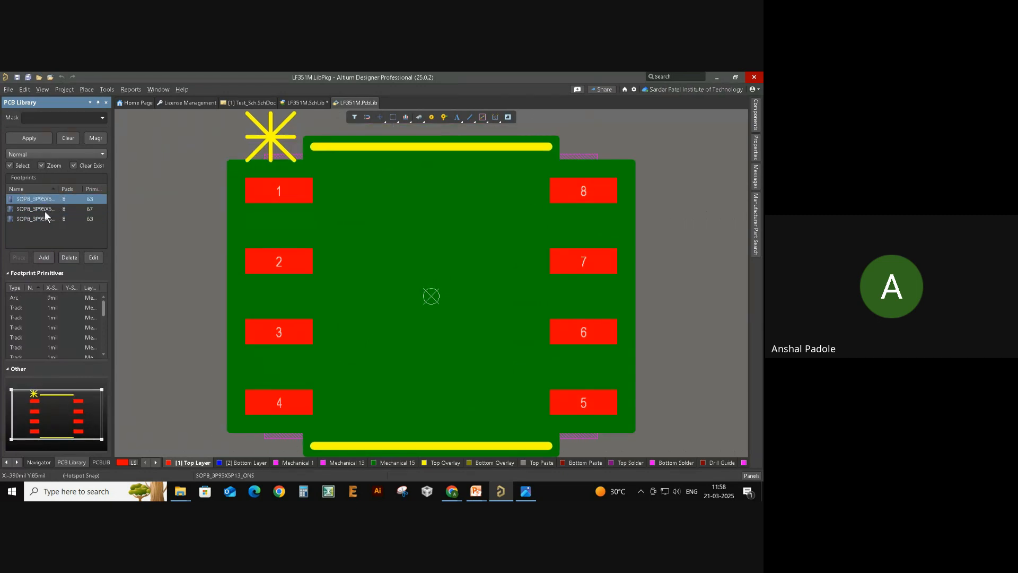
pyautogui.doubleClick(45, 219)
pyautogui.click(34, 138)
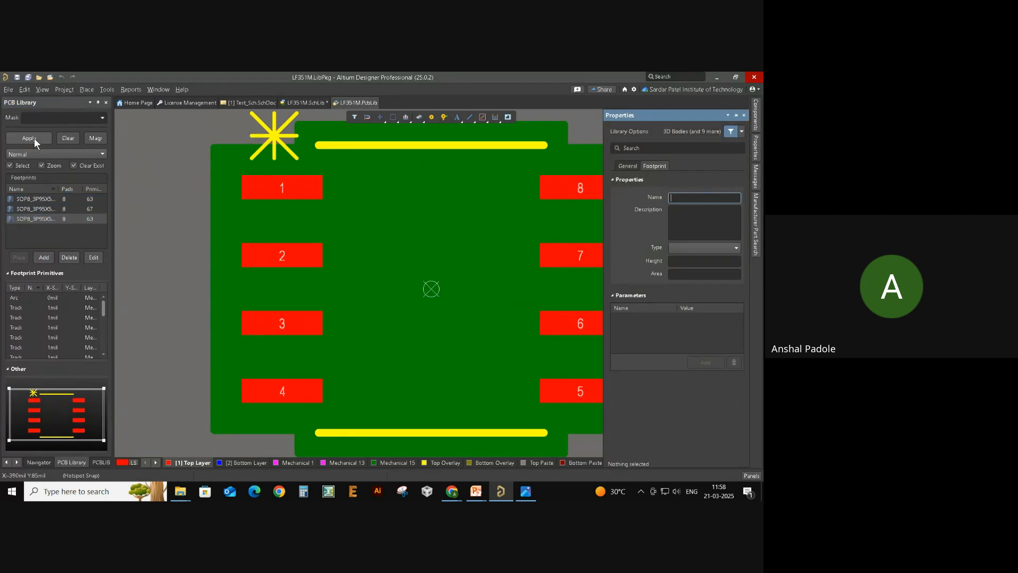
pyautogui.scroll(-1, 332, 238)
pyautogui.keyDown('ctrl'); pyautogui.scroll(-1, 332, 237); pyautogui.keyUp('ctrl')
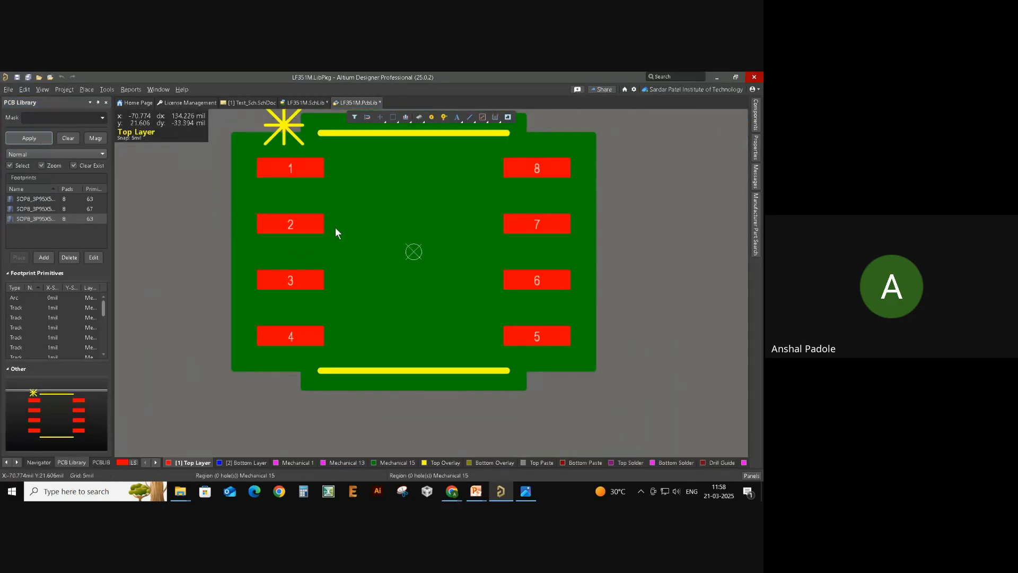
pyautogui.hotkey('ctrl', 's')
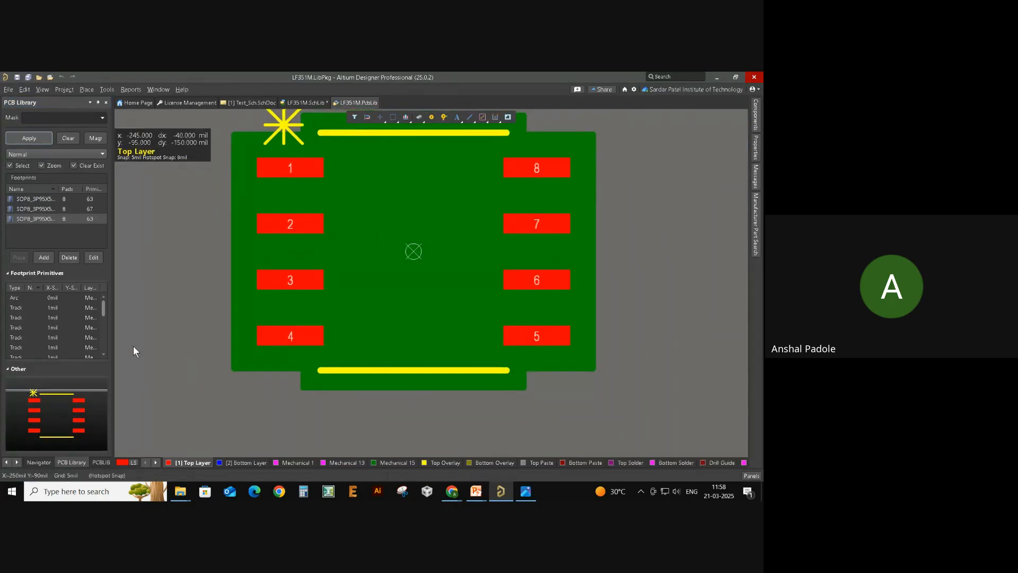
# - Preview the LF351M symbol's footprint in 3D, toggling to 2D and back
pyautogui.click(7, 462)
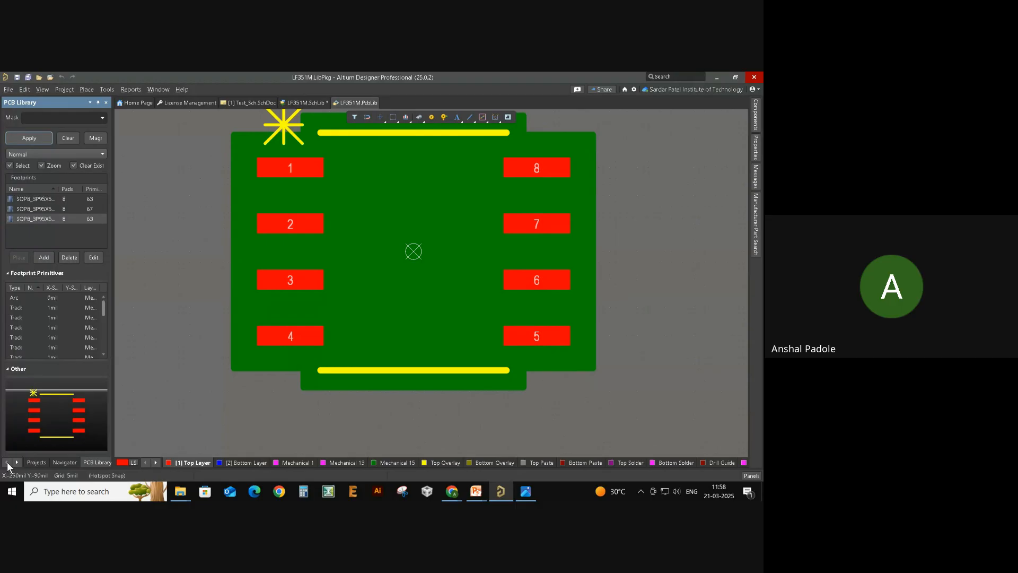
pyautogui.click(36, 462)
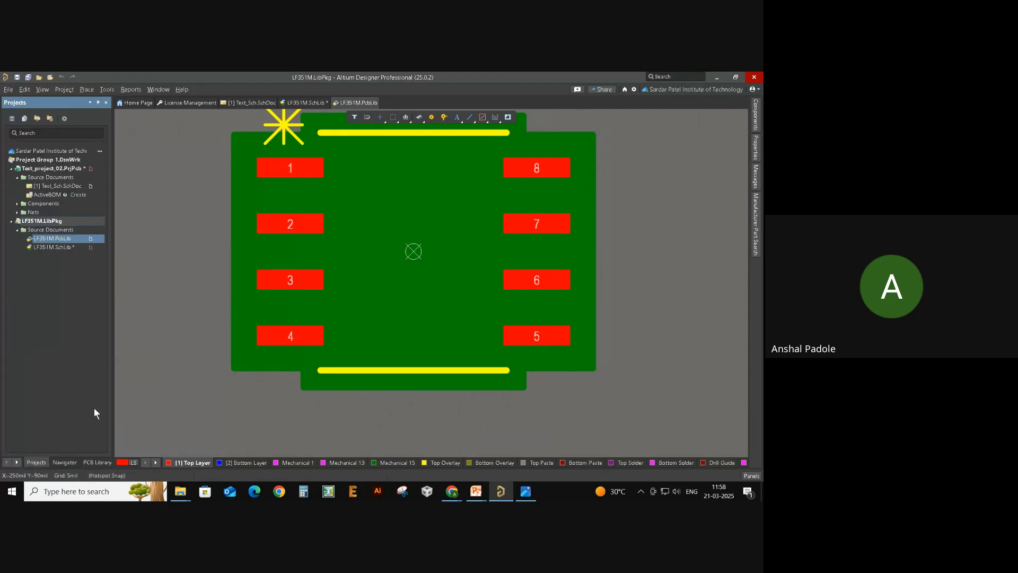
pyautogui.click(61, 245)
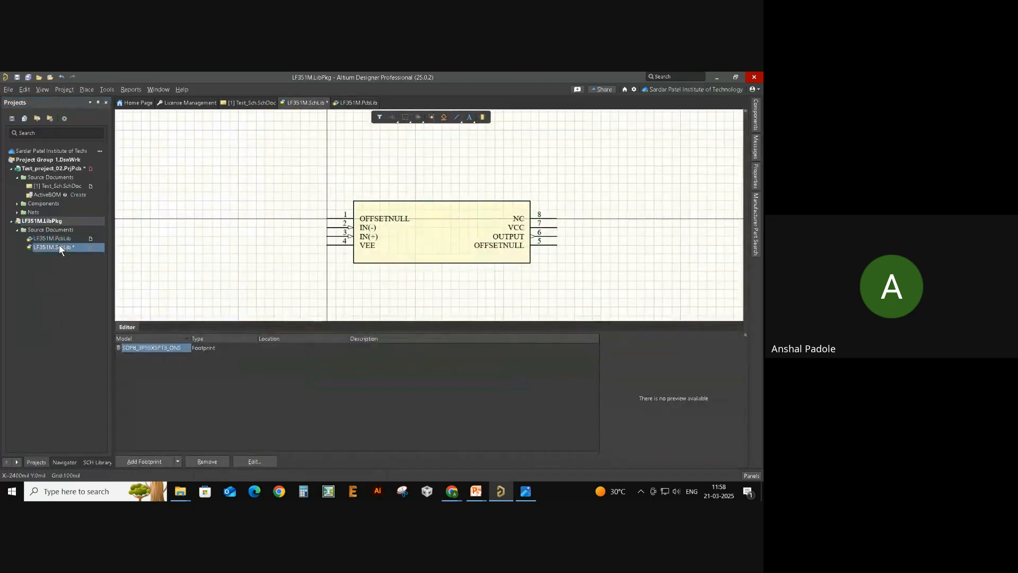
pyautogui.click(421, 237)
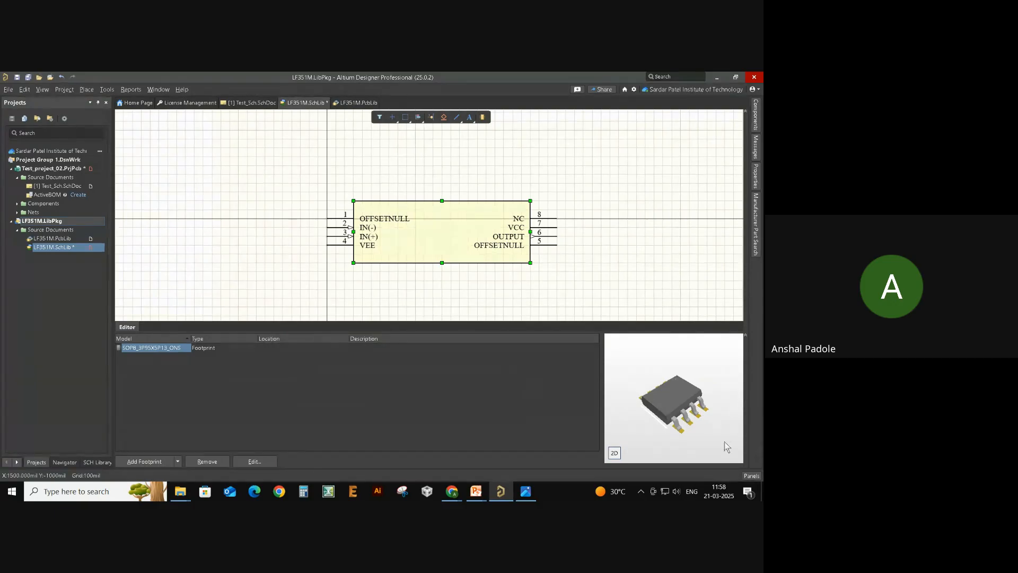
pyautogui.moveTo(674, 420); pyautogui.dragTo(675, 443)
pyautogui.click(615, 453)
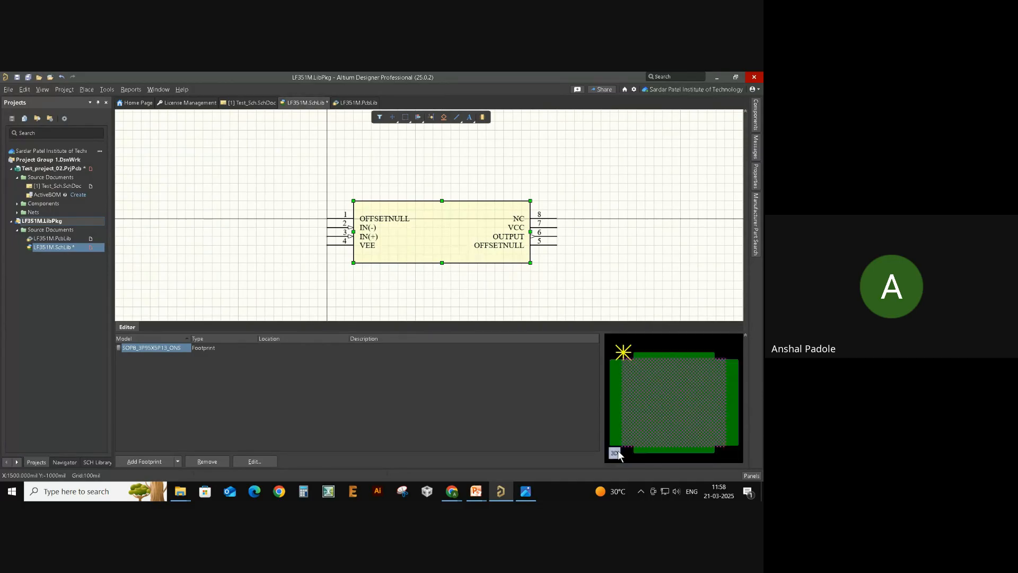
pyautogui.click(615, 453)
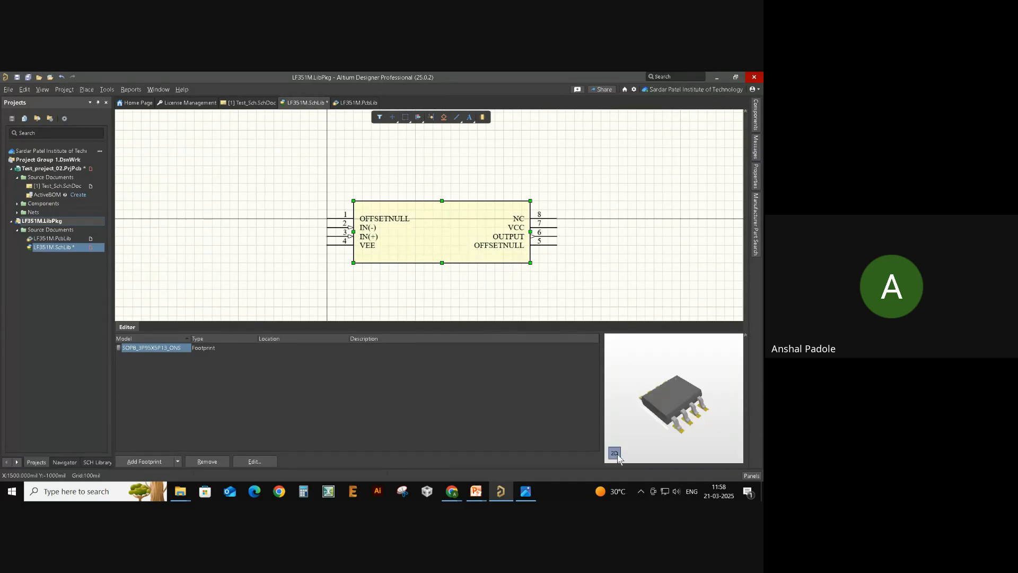
# - Recheck the second SOP8 footprint in LF351M.PcbLib, then return to the LF351M symbol
pyautogui.doubleClick(61, 239)
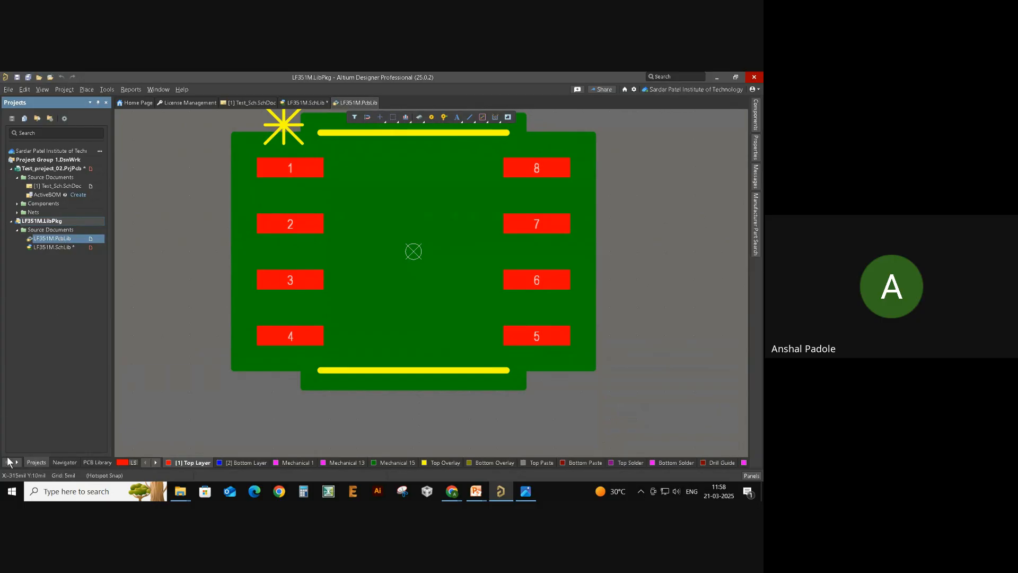
pyautogui.click(84, 462)
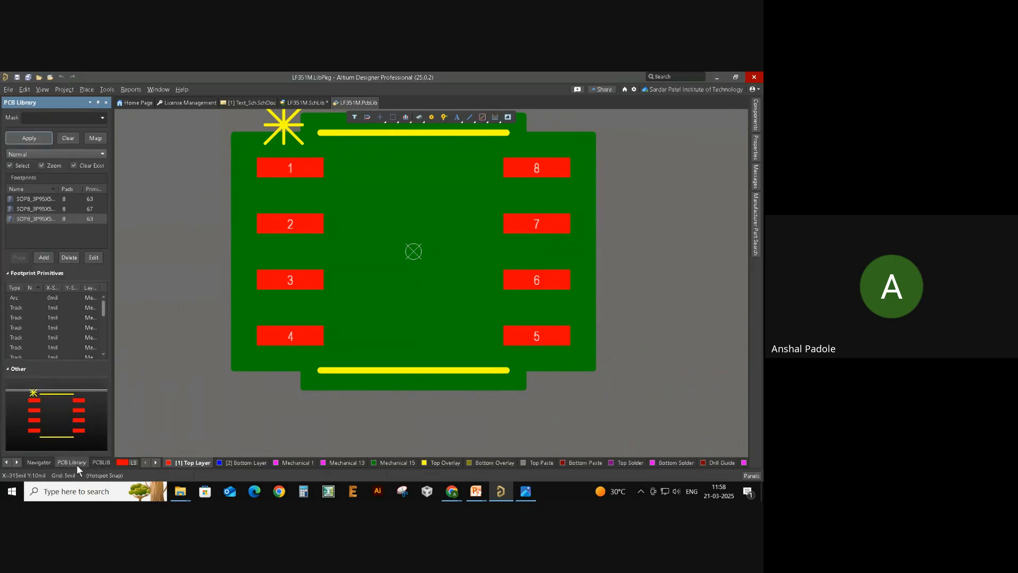
pyautogui.click(46, 208)
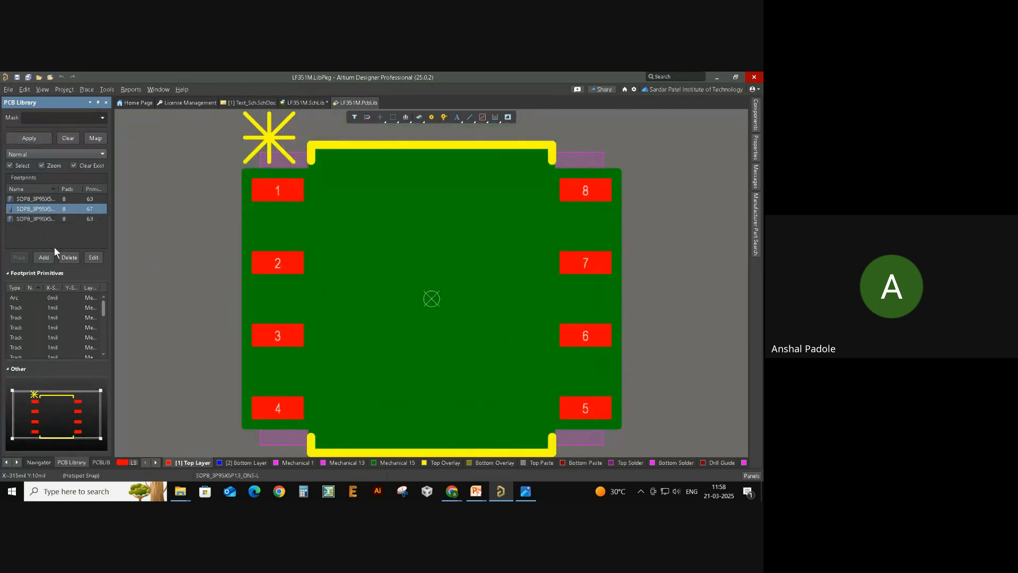
pyautogui.click(41, 143)
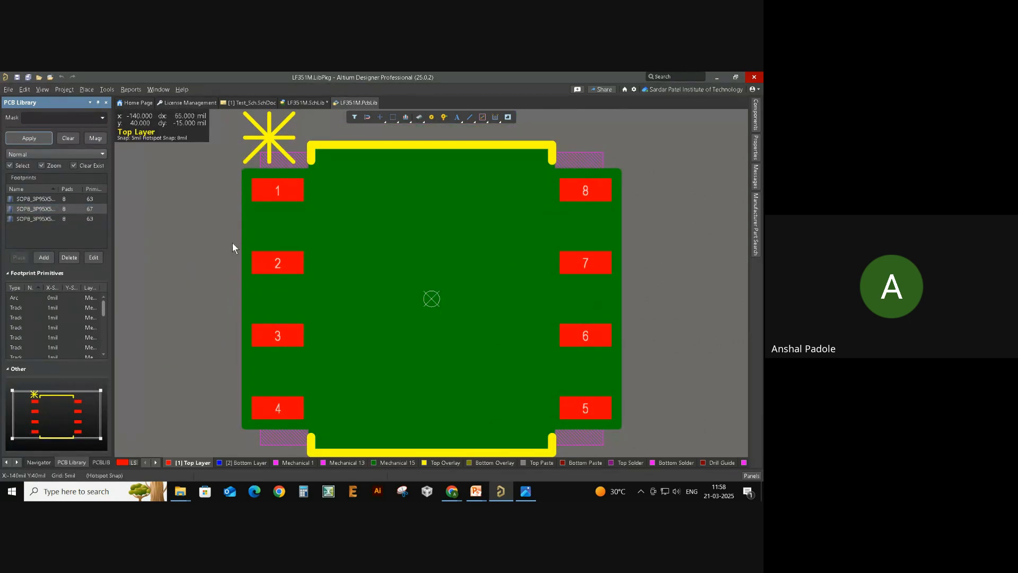
pyautogui.click(7, 461)
pyautogui.click(45, 462)
pyautogui.click(58, 246)
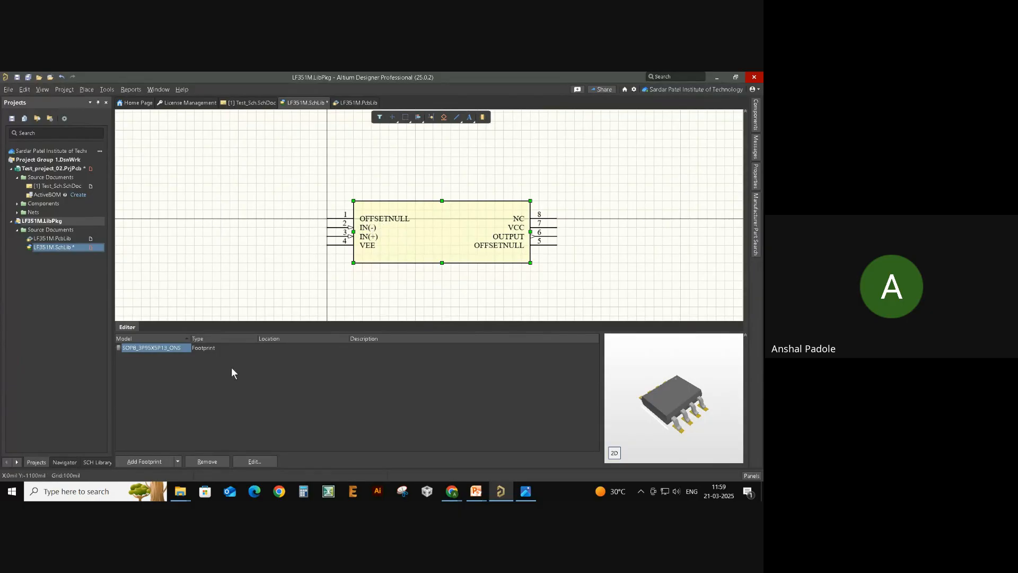
# - Compile the LF351M.LibPkg integrated library, saving the modified libraries
pyautogui.doubleClick(138, 349)
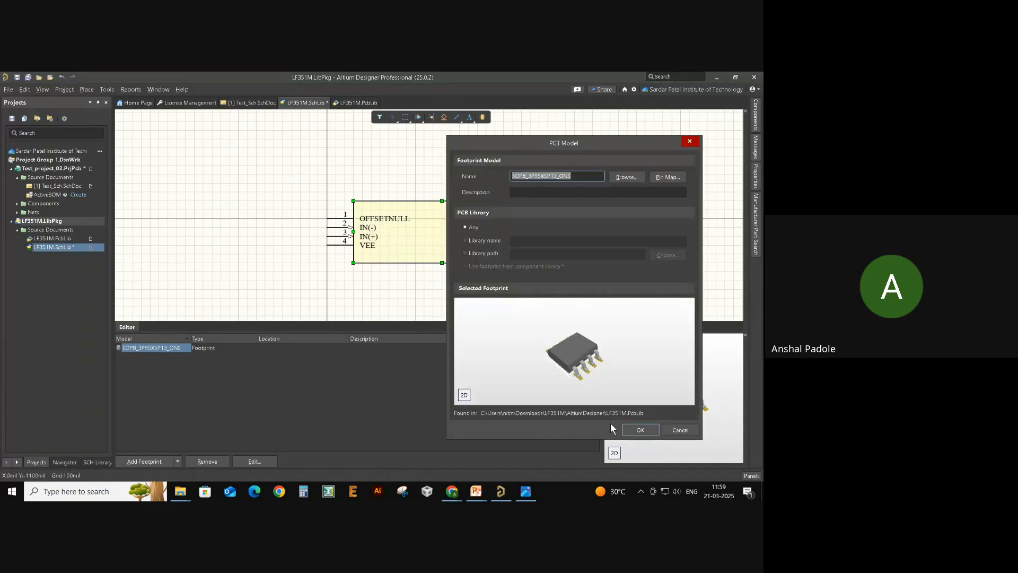
pyautogui.click(674, 429)
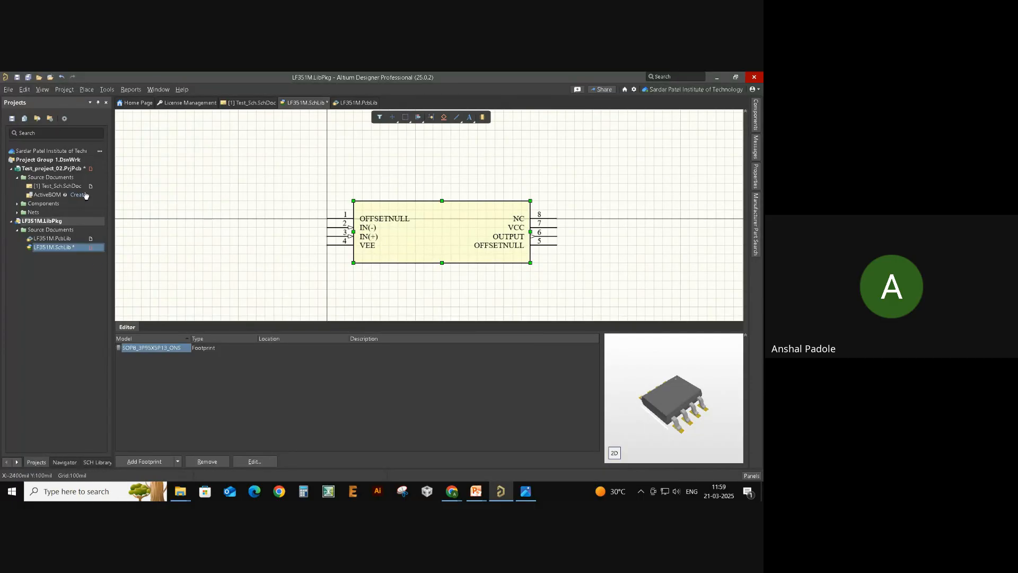
pyautogui.rightClick(45, 221)
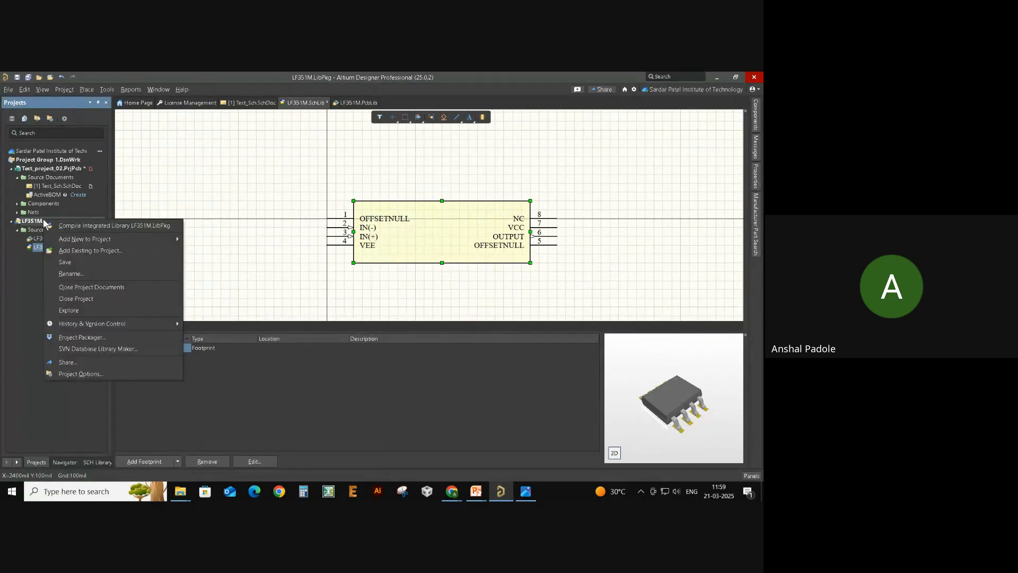
pyautogui.click(88, 227)
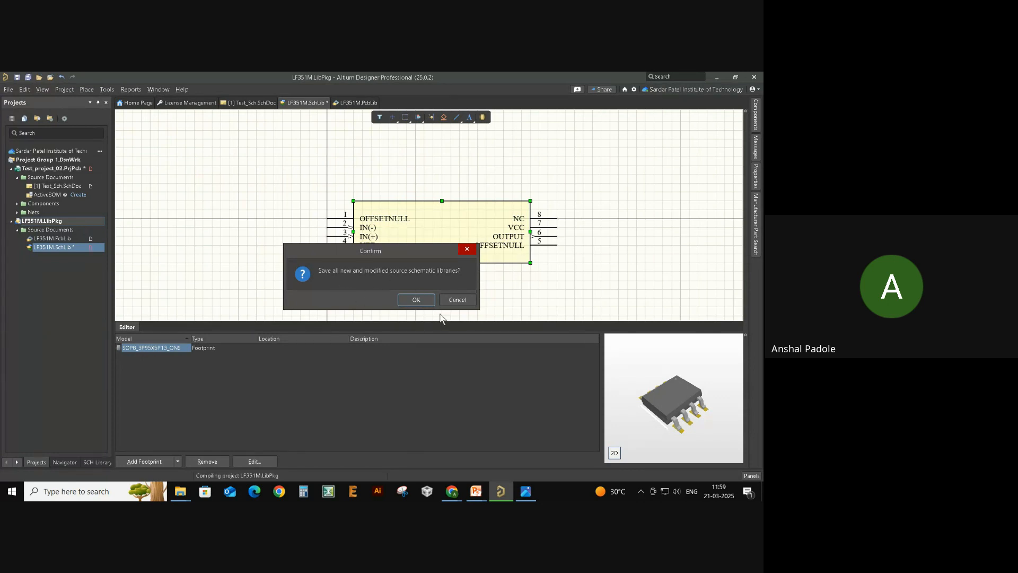
pyautogui.click(412, 299)
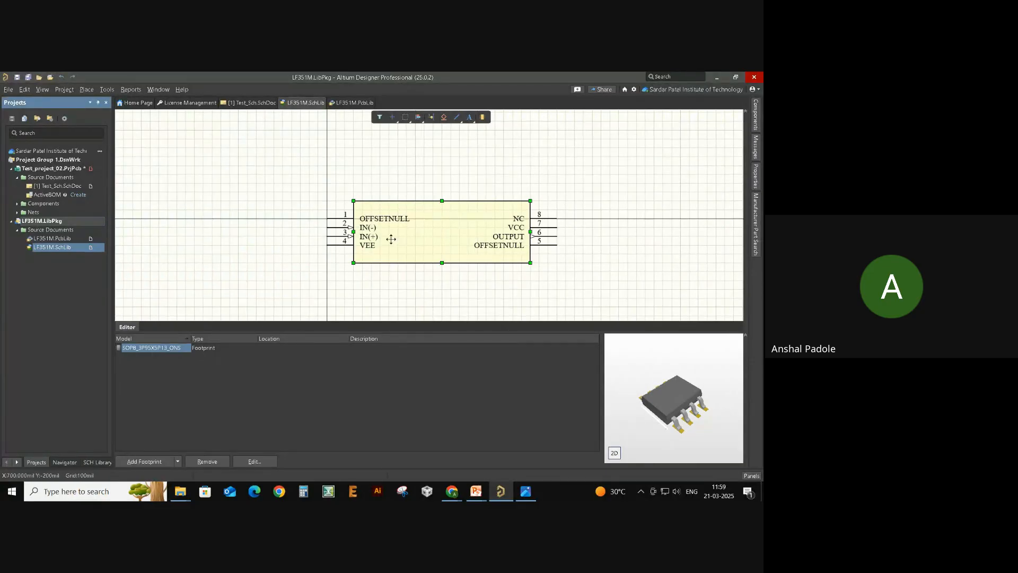
# - Place the LF351M part from the compiled LF351M.IntLib below the Sensing Circuit
pyautogui.doubleClick(57, 186)
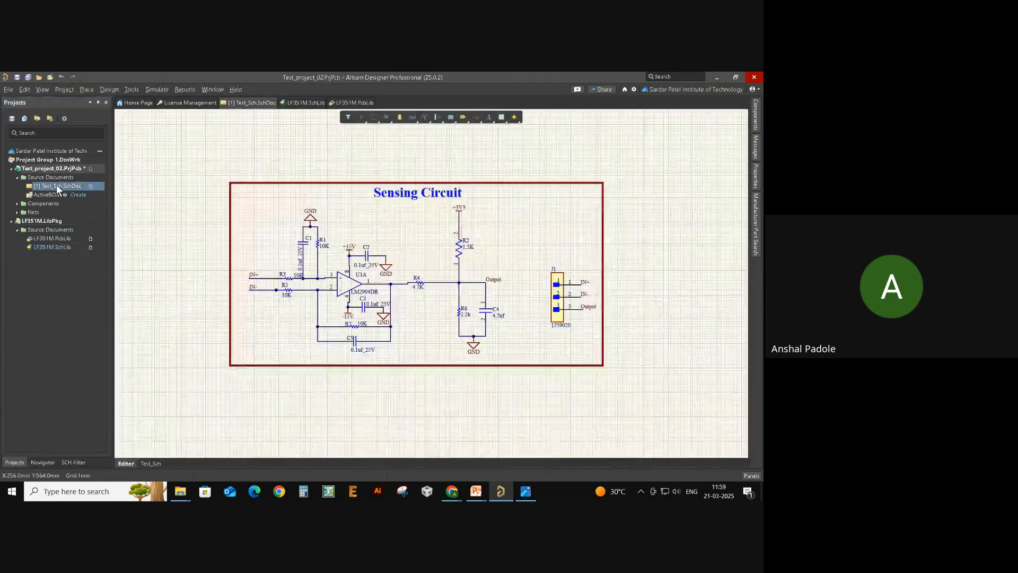
pyautogui.moveTo(446, 409); pyautogui.dragTo(439, 376, button='right')
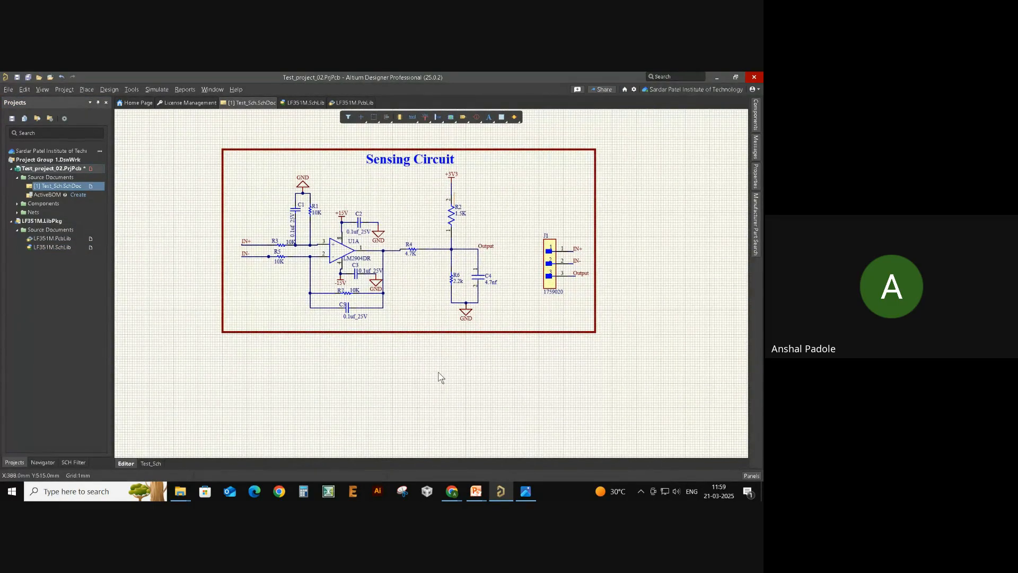
pyautogui.click(756, 120)
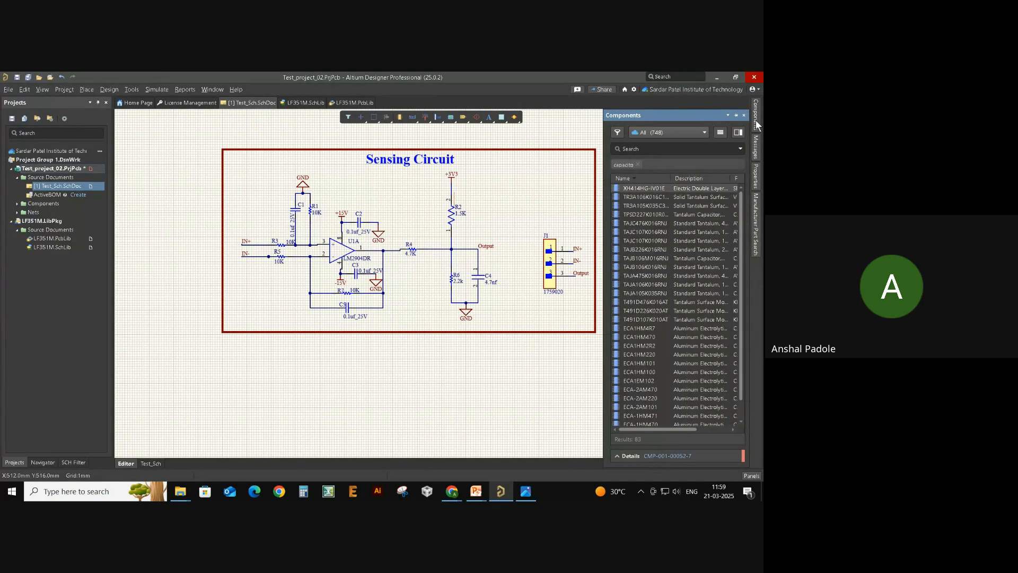
pyautogui.click(680, 132)
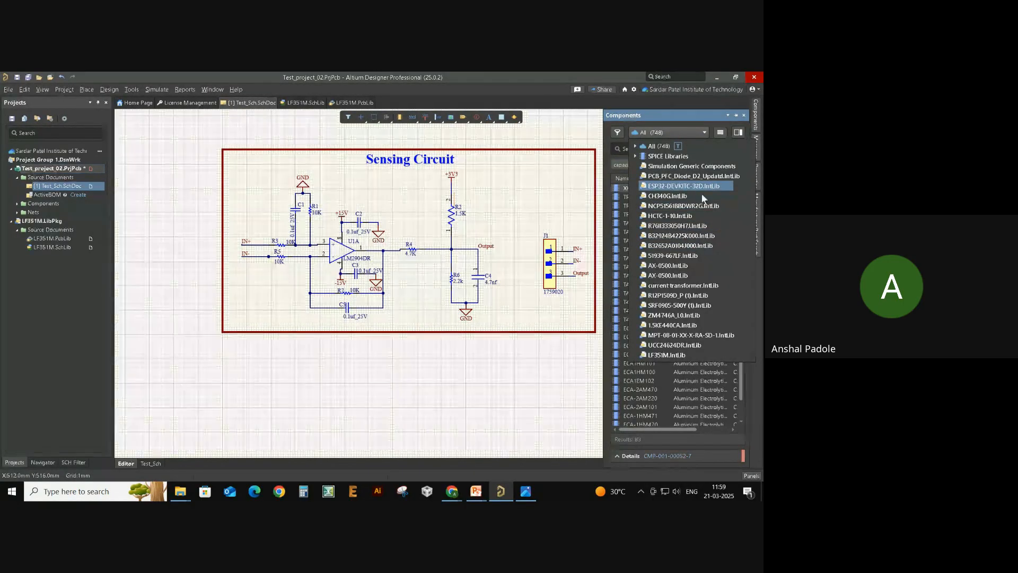
pyautogui.click(667, 354)
pyautogui.click(666, 185)
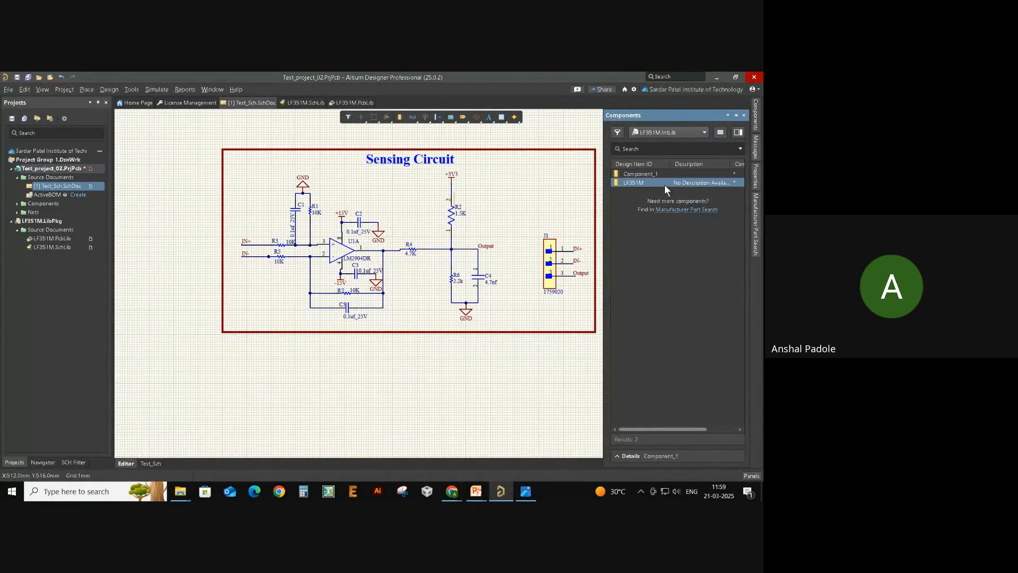
pyautogui.moveTo(633, 210); pyautogui.dragTo(324, 398)
# - Select the placed LF351M symbol and delete it
pyautogui.click(413, 431)
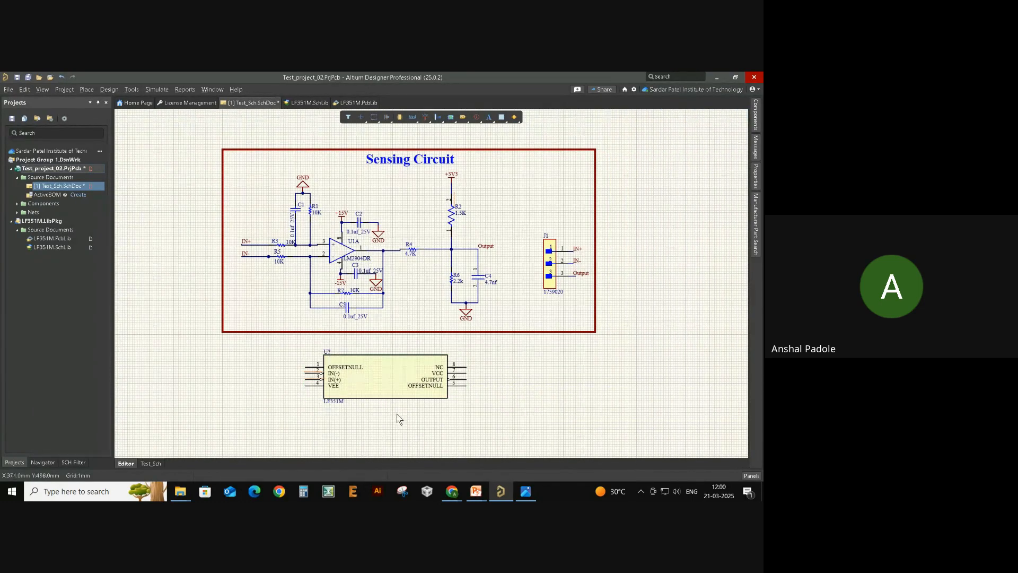
pyautogui.keyDown('ctrl'); pyautogui.scroll(3, 375, 404); pyautogui.keyUp('ctrl')
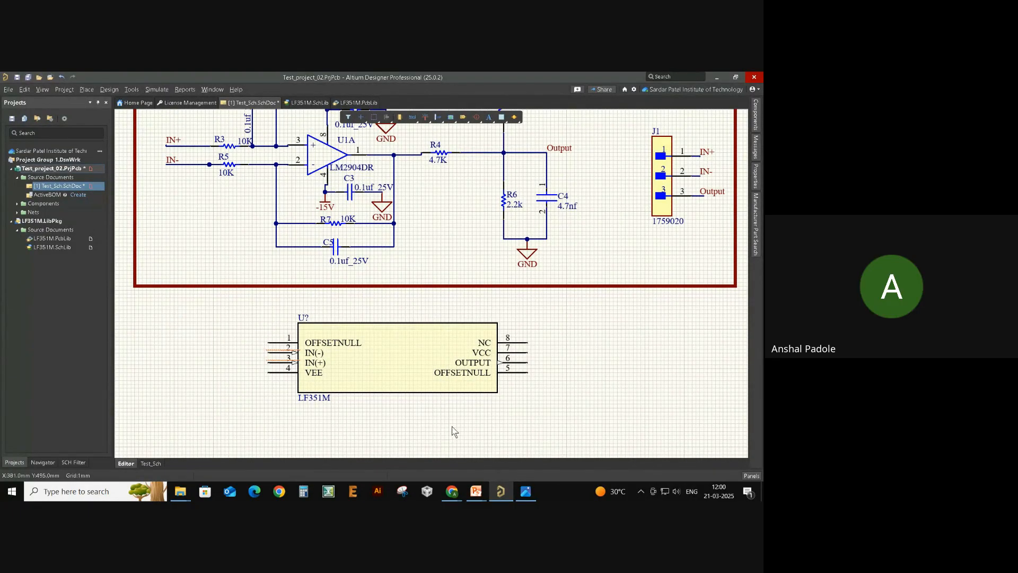
pyautogui.click(436, 366)
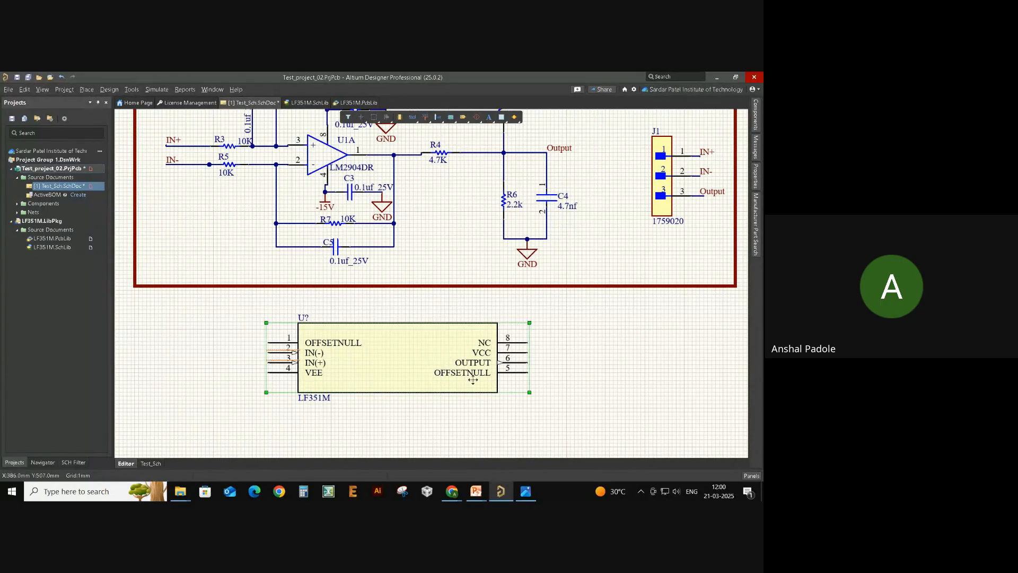
pyautogui.press('Delete')
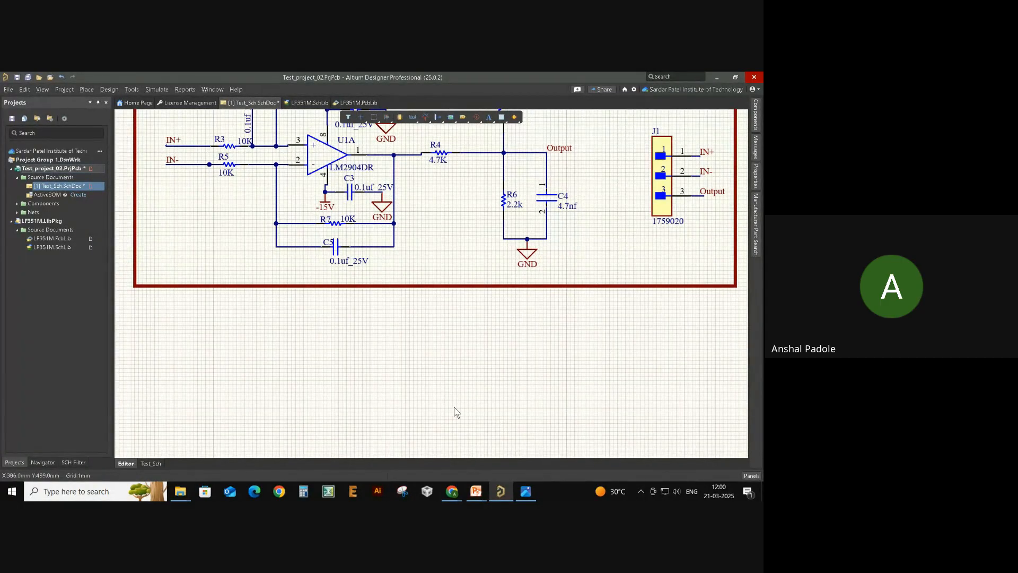
pyautogui.rightClick(193, 339)
pyautogui.click(192, 335)
pyautogui.click(11, 91)
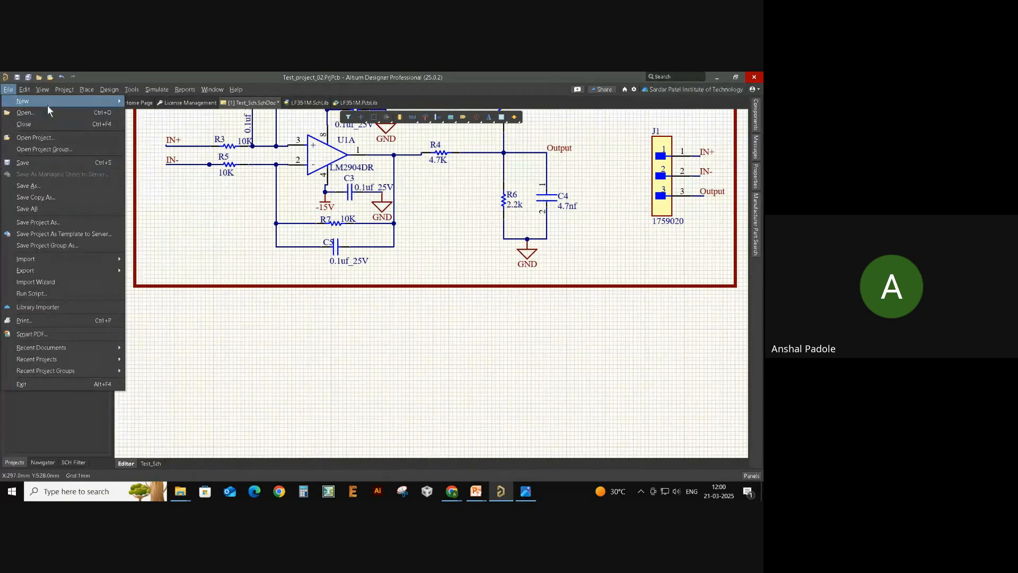
pyautogui.moveTo(50, 102)
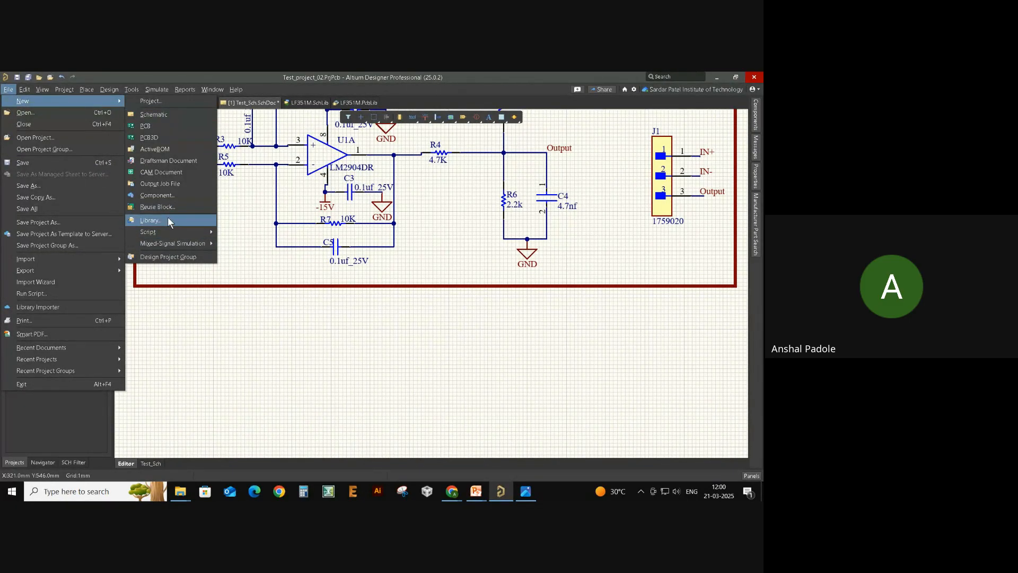
pyautogui.click(256, 327)
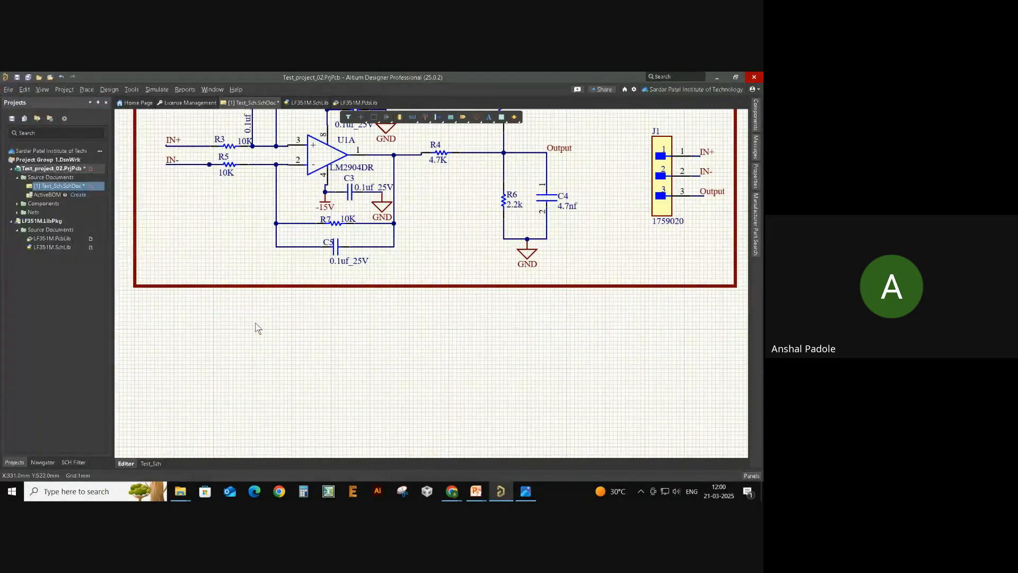
pyautogui.keyDown('ctrl'); pyautogui.scroll(-4, 256, 328); pyautogui.keyUp('ctrl')
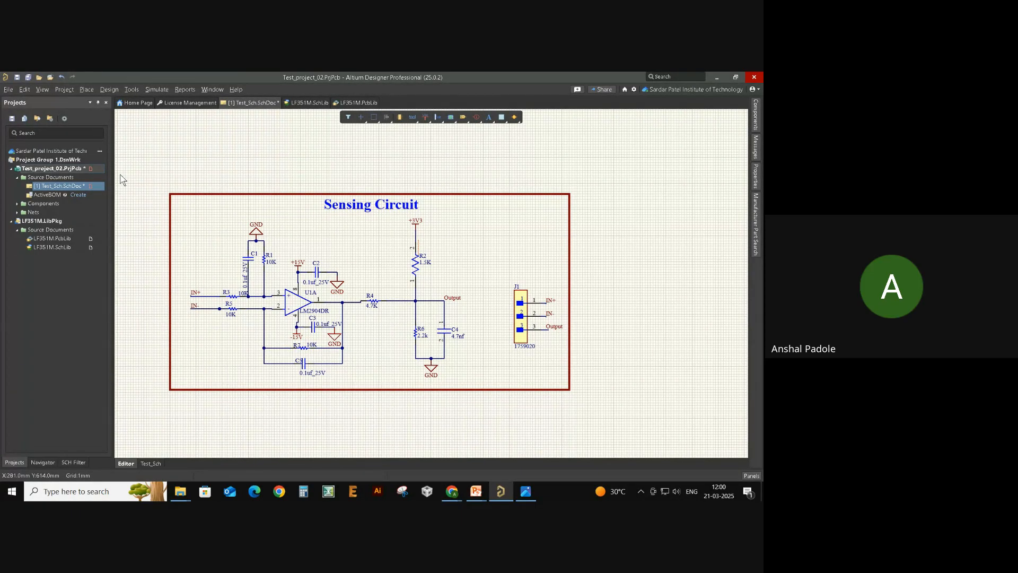
# - Inspect the IN+ input wire's properties, confirming its net name is IN+
pyautogui.moveTo(223, 220); pyautogui.dragTo(241, 217, button='right')
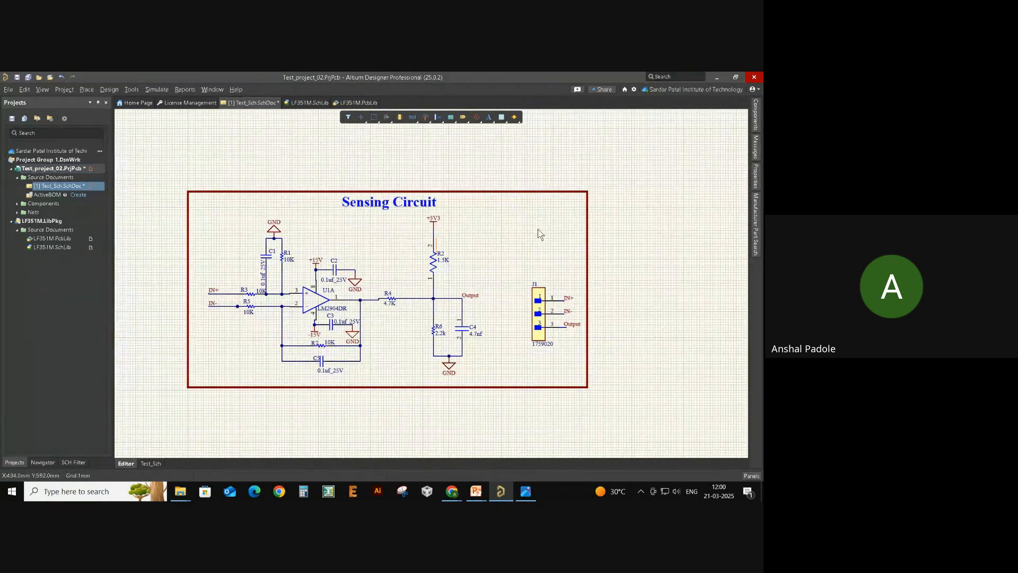
pyautogui.scroll(-1, 538, 234)
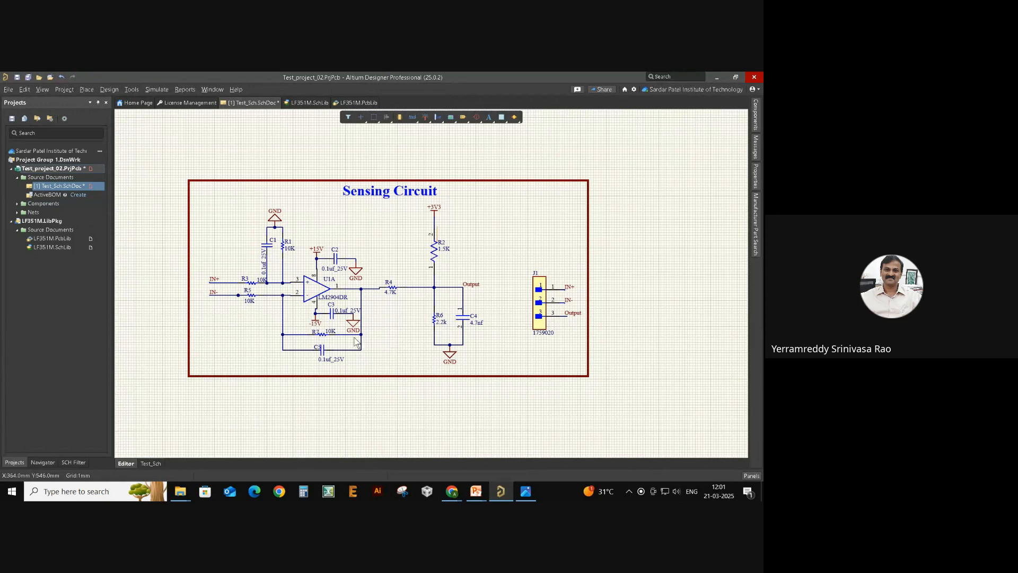
pyautogui.keyDown('ctrl'); pyautogui.scroll(2, 206, 277); pyautogui.keyUp('ctrl')
pyautogui.moveTo(468, 256); pyautogui.dragTo(446, 255, button='right')
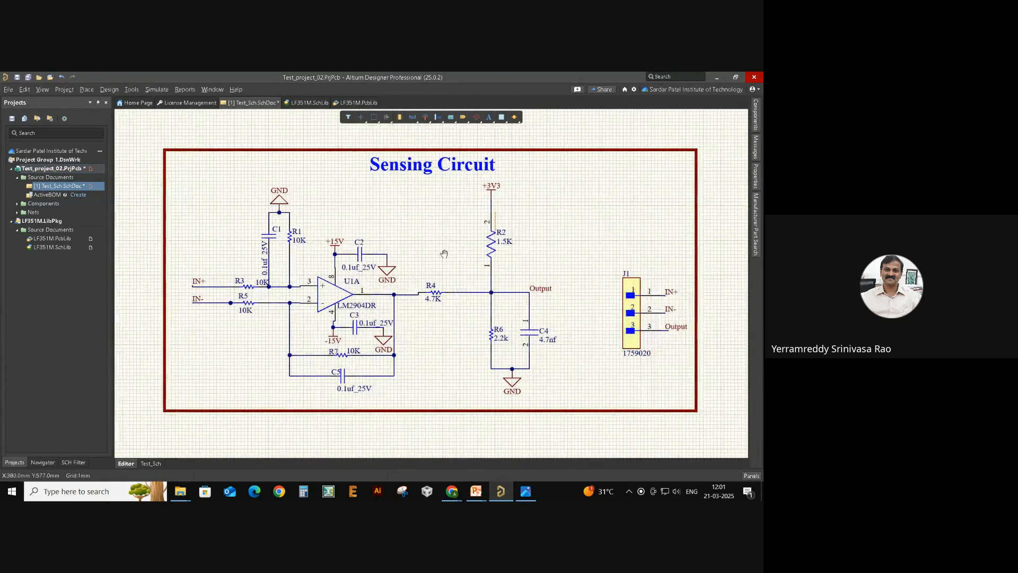
pyautogui.keyDown('ctrl'); pyautogui.scroll(2, 220, 308); pyautogui.keyUp('ctrl')
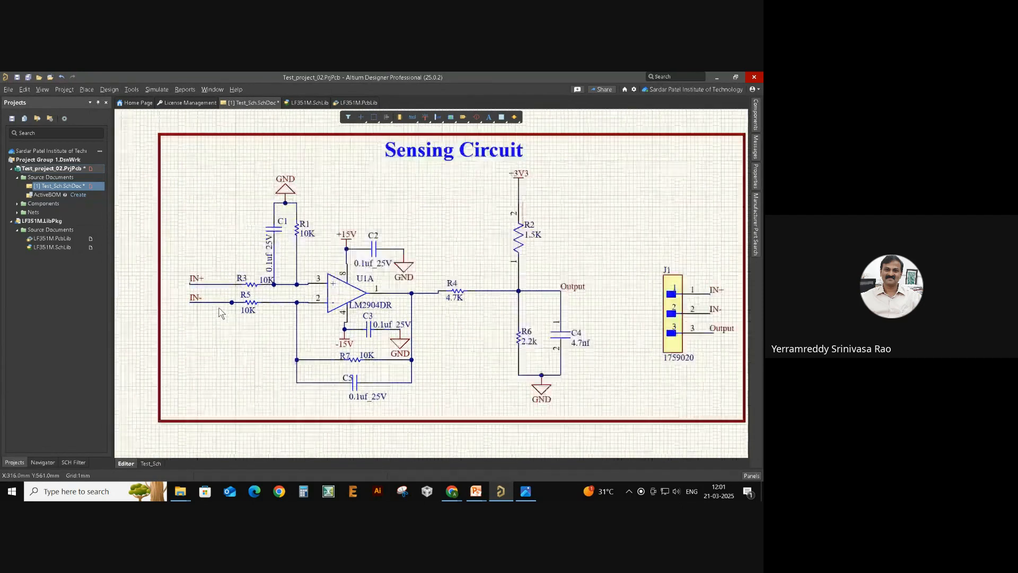
pyautogui.doubleClick(229, 286)
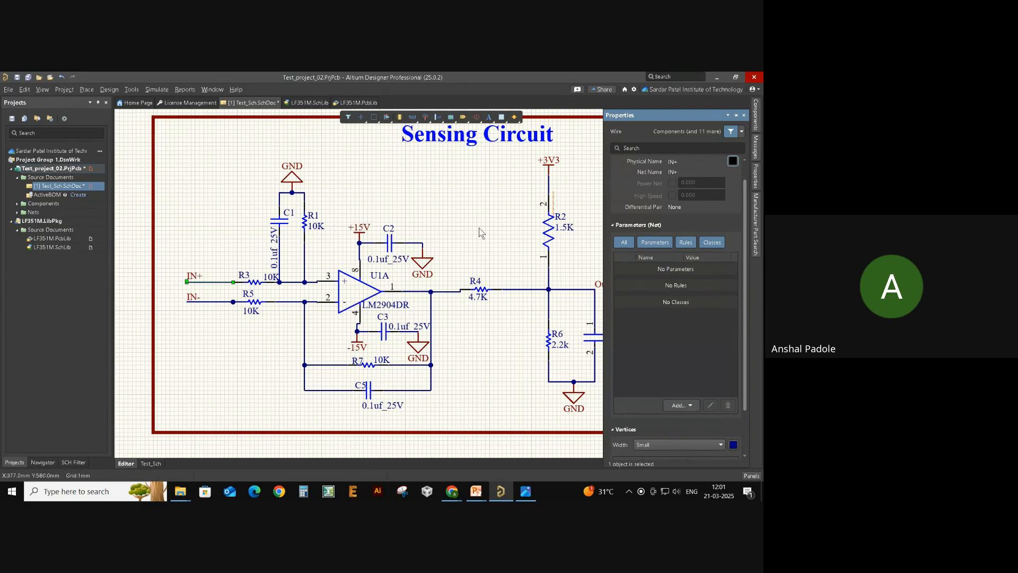
# - Confirm the wire on J1 pin 1 carries net IN+, then view the whole circuit
pyautogui.moveTo(480, 230); pyautogui.dragTo(283, 234, button='right')
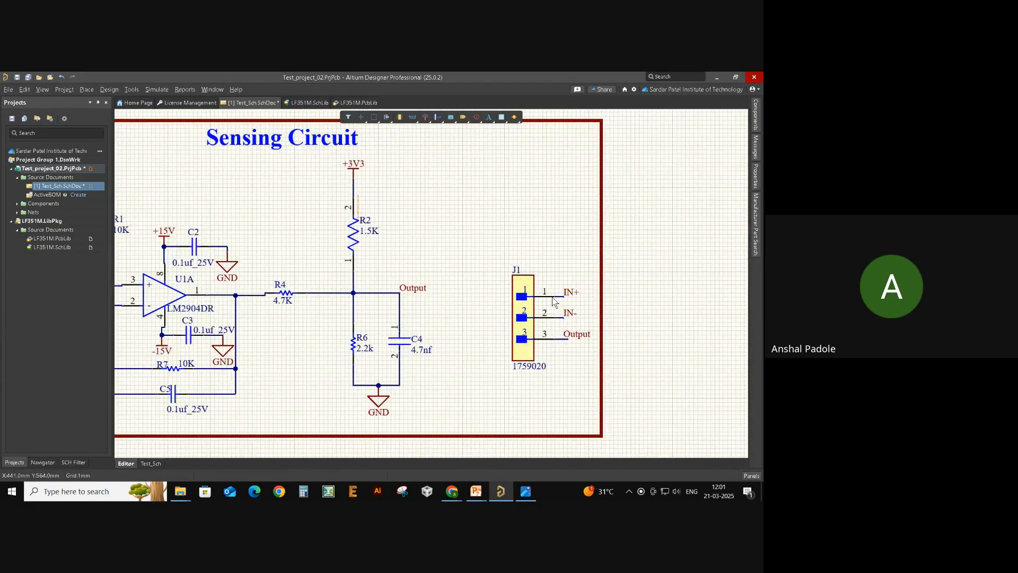
pyautogui.doubleClick(552, 297)
pyautogui.click(576, 237)
pyautogui.keyDown('ctrl'); pyautogui.scroll(2, 565, 293); pyautogui.keyUp('ctrl')
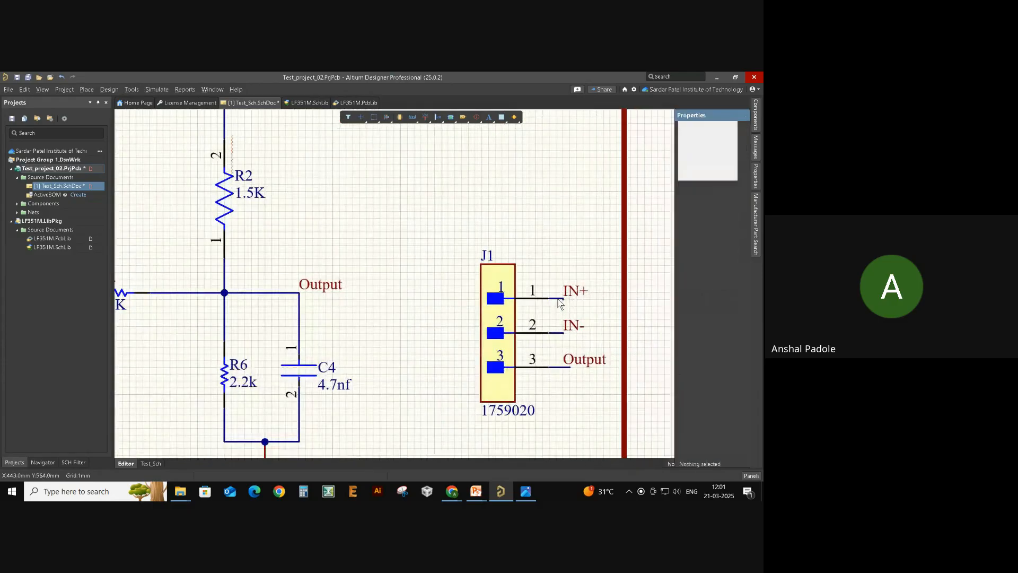
pyautogui.keyDown('ctrl'); pyautogui.scroll(1, 565, 298); pyautogui.keyUp('ctrl')
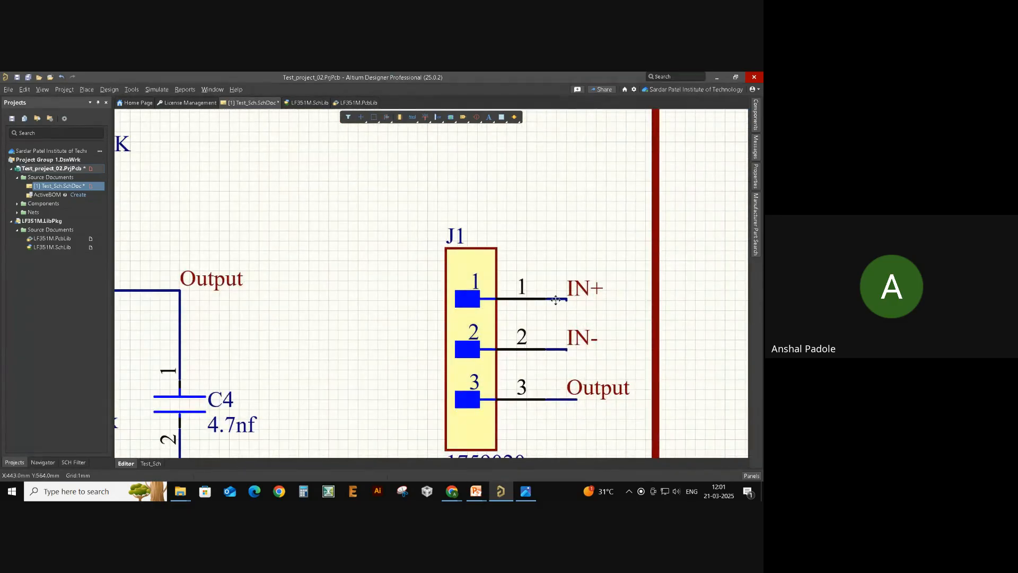
pyautogui.doubleClick(554, 299)
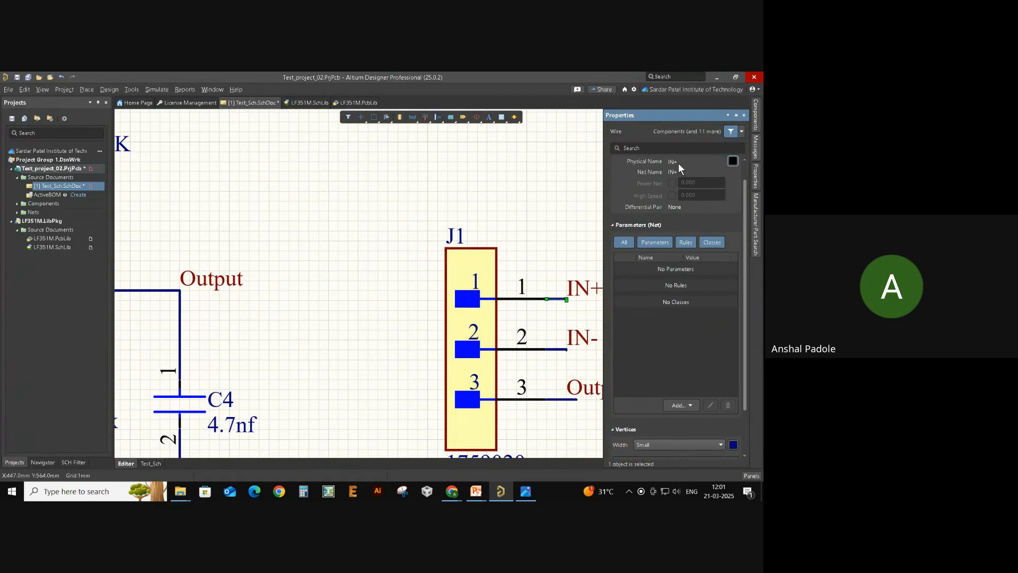
pyautogui.keyDown('ctrl'); pyautogui.scroll(-2, 562, 292); pyautogui.keyUp('ctrl')
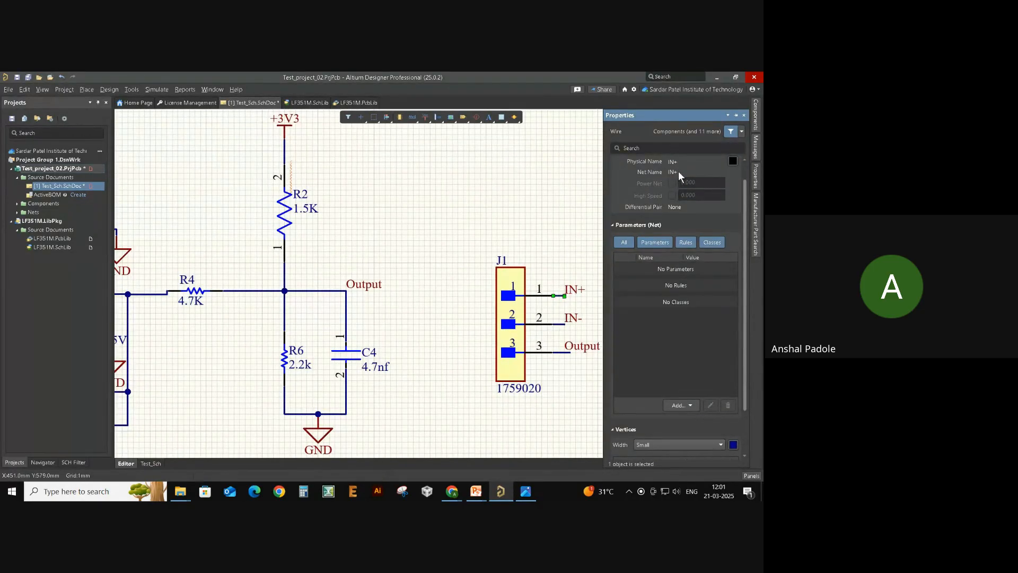
pyautogui.keyDown('ctrl'); pyautogui.scroll(-2, 578, 279); pyautogui.keyUp('ctrl')
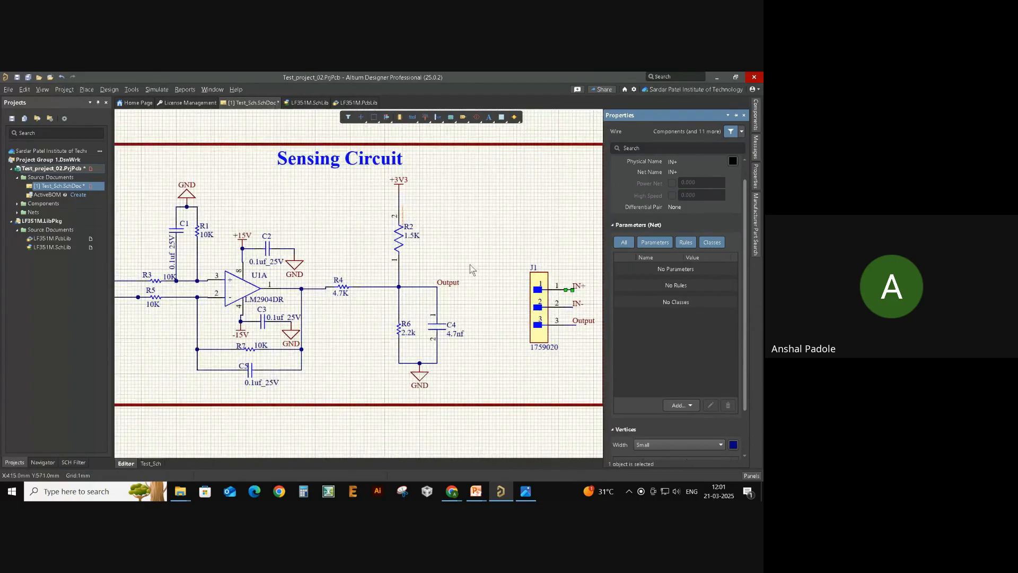
pyautogui.moveTo(480, 267); pyautogui.dragTo(505, 276, button='right')
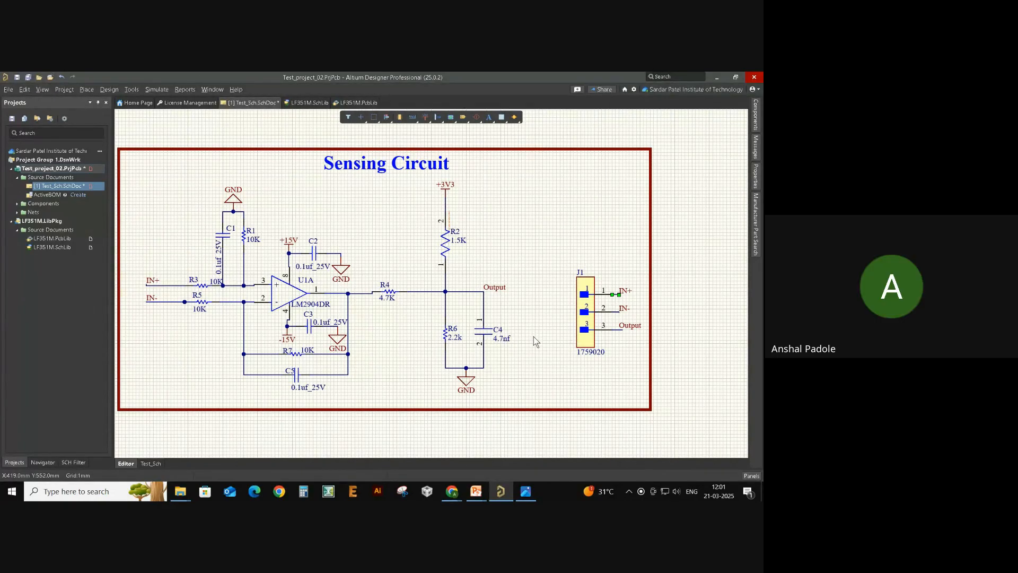
pyautogui.click(534, 312)
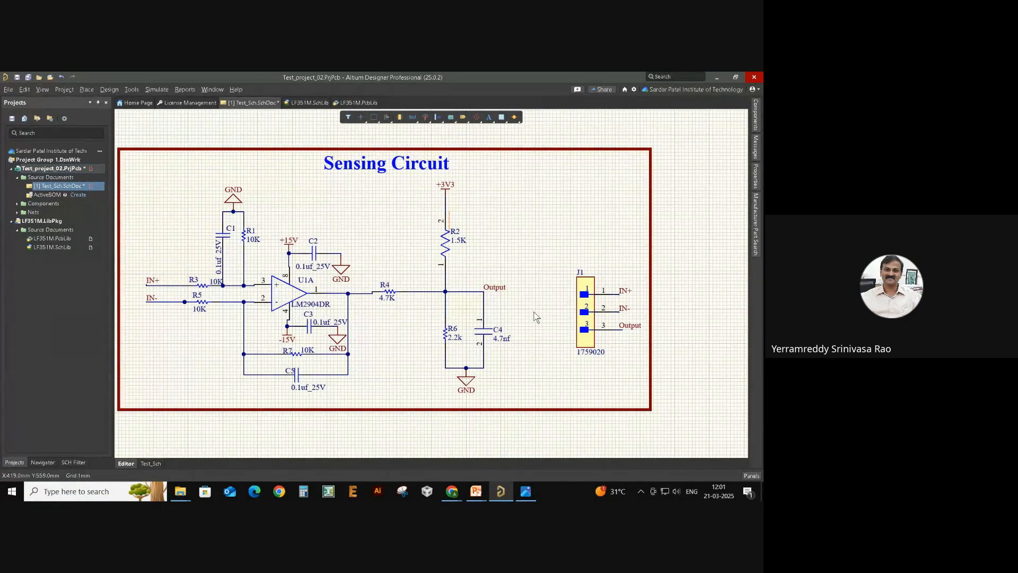
pyautogui.moveTo(537, 317); pyautogui.dragTo(560, 320, button='right')
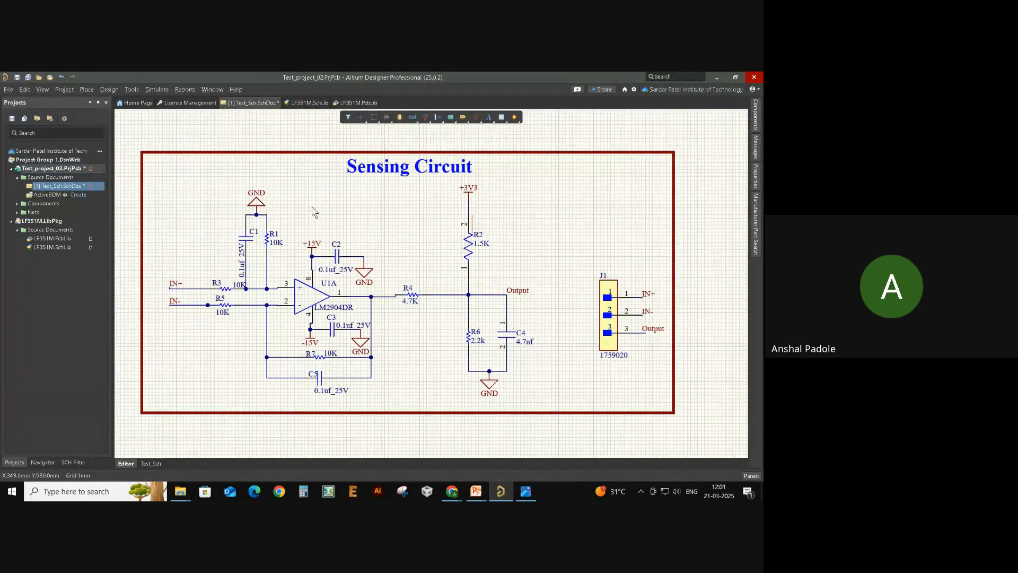
pyautogui.moveTo(313, 210); pyautogui.dragTo(410, 216, button='right')
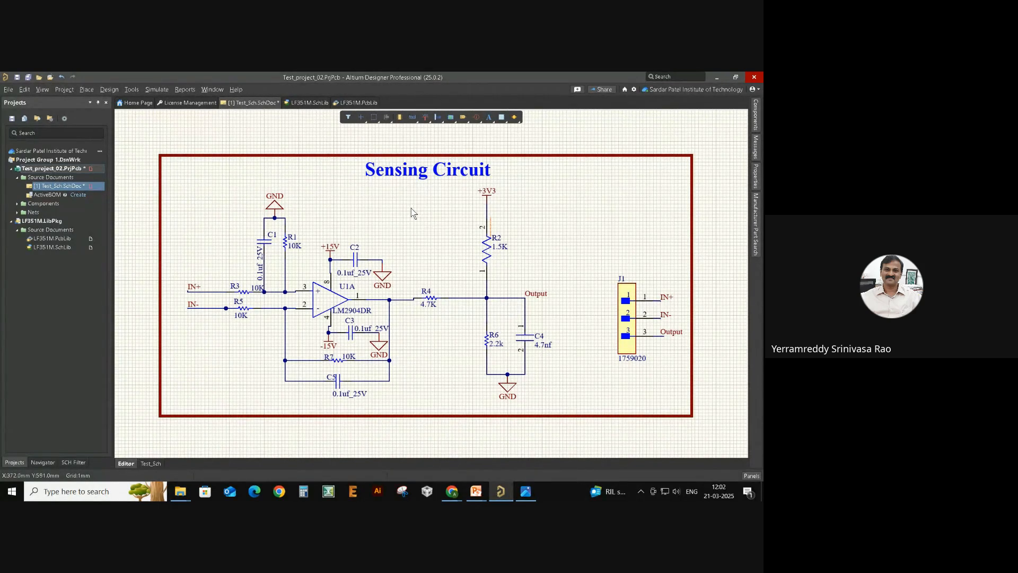
pyautogui.rightClick(384, 214)
pyautogui.click(380, 205)
pyautogui.keyDown('ctrl'); pyautogui.scroll(-1, 443, 214); pyautogui.keyUp('ctrl')
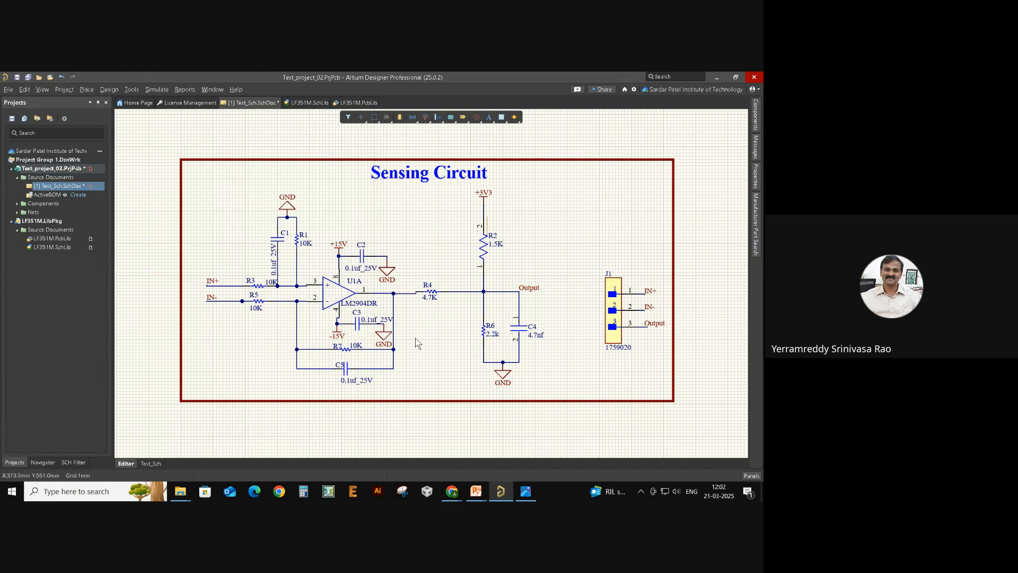
pyautogui.click(751, 477)
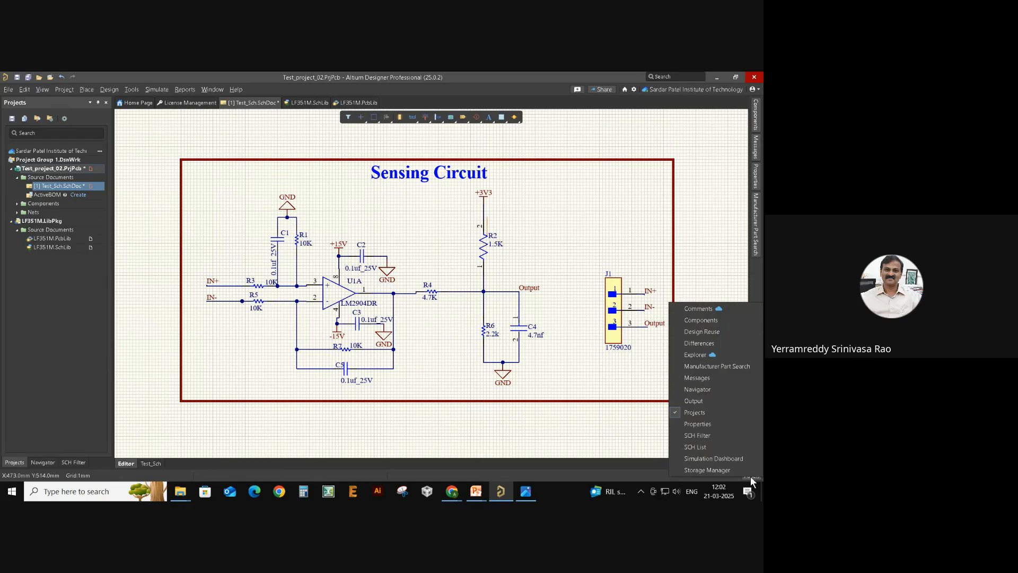
pyautogui.click(602, 445)
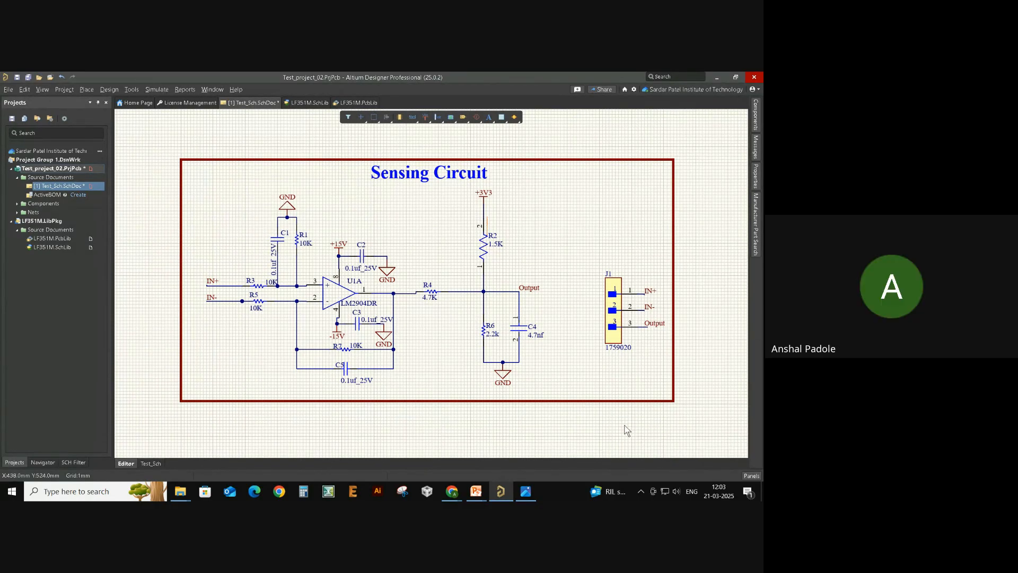
pyautogui.moveTo(628, 427); pyautogui.dragTo(625, 443, button='right')
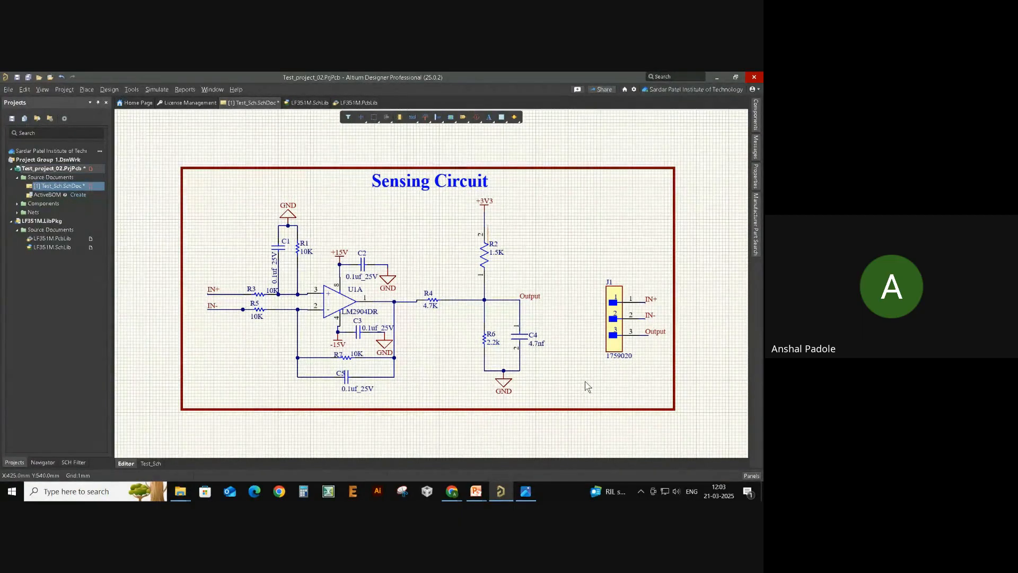
pyautogui.keyDown('ctrl'); pyautogui.scroll(-4, 558, 275); pyautogui.keyUp('ctrl')
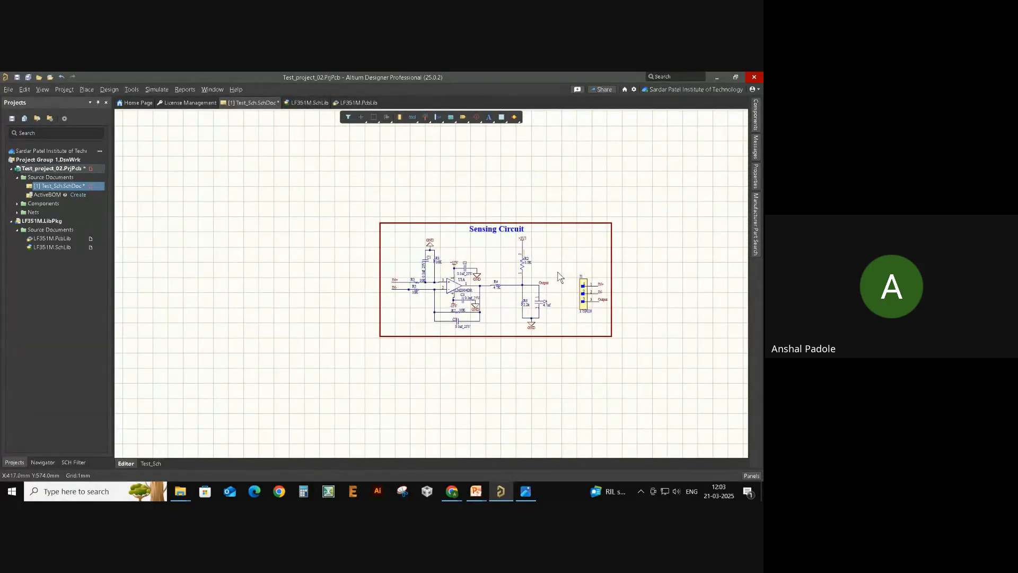
pyautogui.keyDown('ctrl'); pyautogui.scroll(3, 558, 275); pyautogui.keyUp('ctrl')
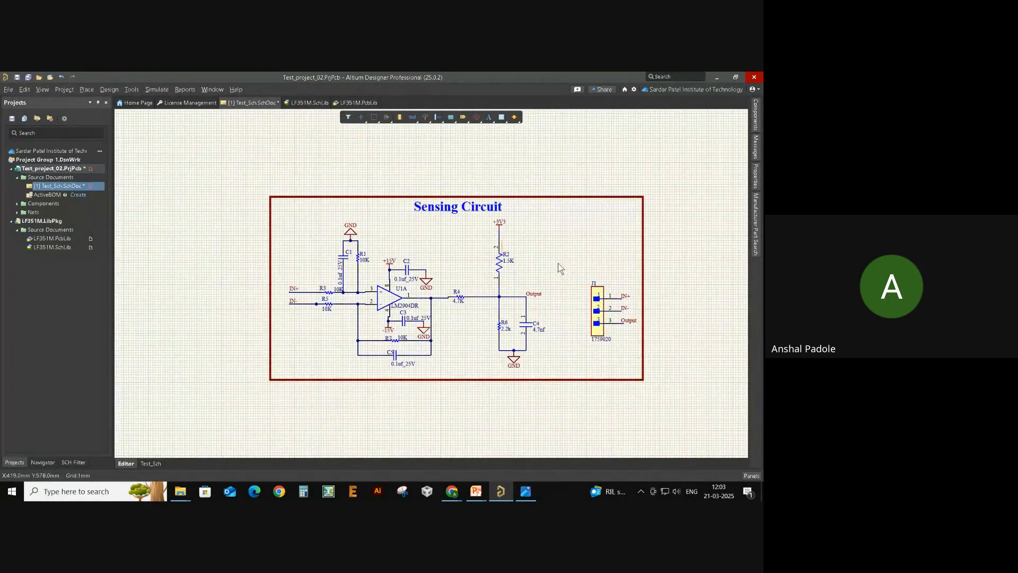
# - Open the Control_Board_EBC project and its [1] Main_Control_Board schematic
pyautogui.click(8, 89)
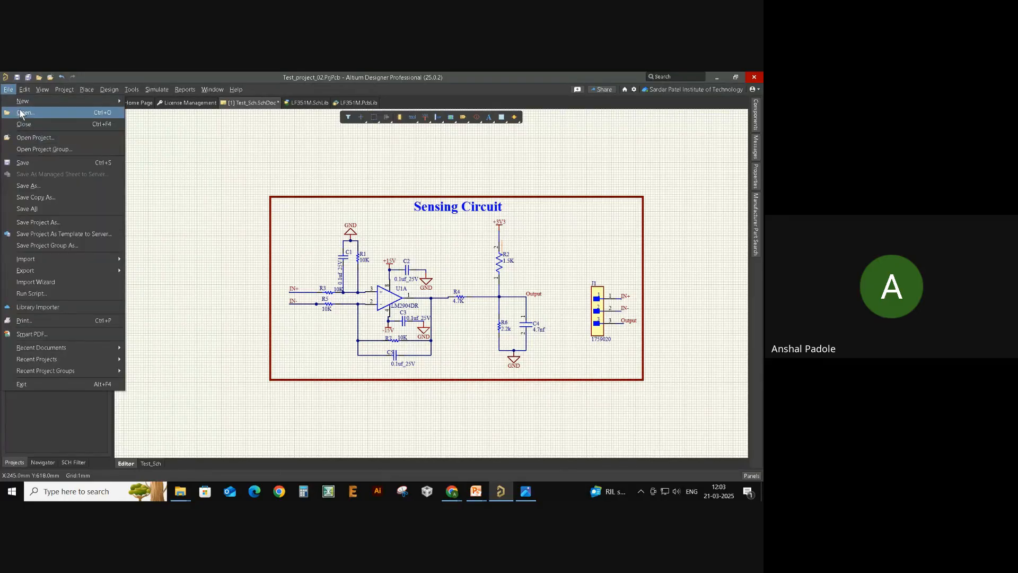
pyautogui.click(88, 137)
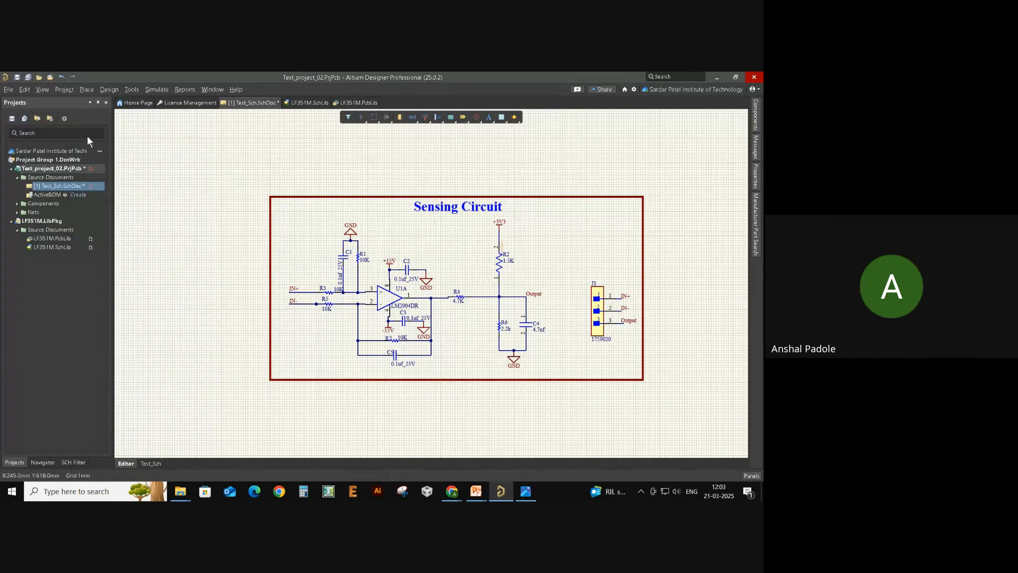
pyautogui.scroll(-3, 309, 253)
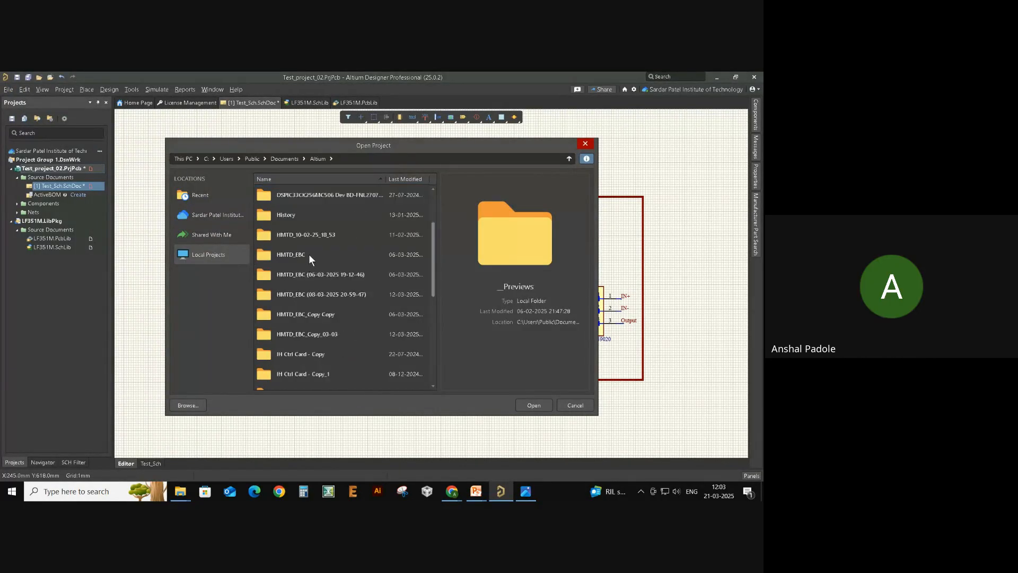
pyautogui.scroll(3, 309, 253)
pyautogui.doubleClick(332, 254)
pyautogui.doubleClick(343, 195)
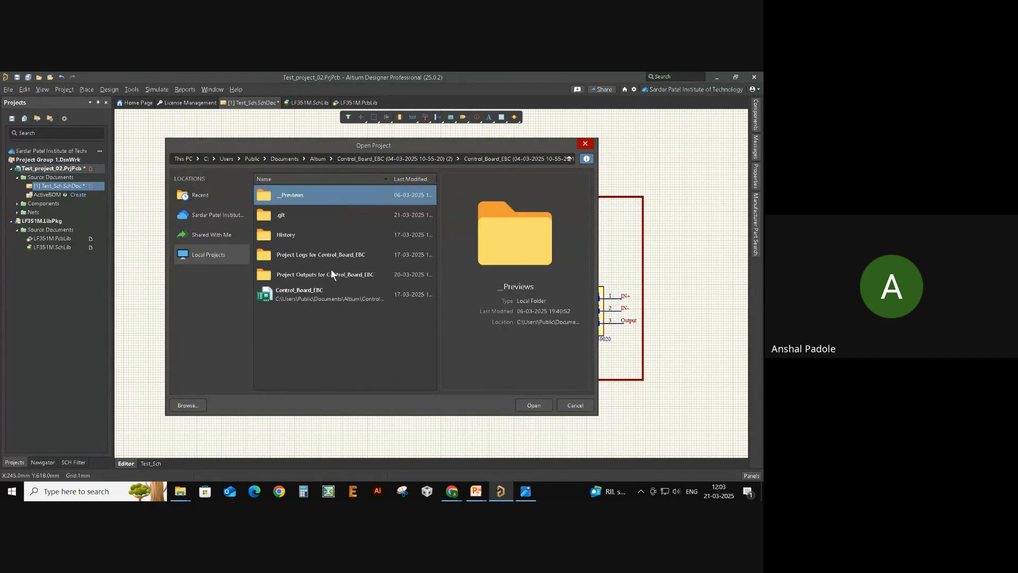
pyautogui.doubleClick(322, 294)
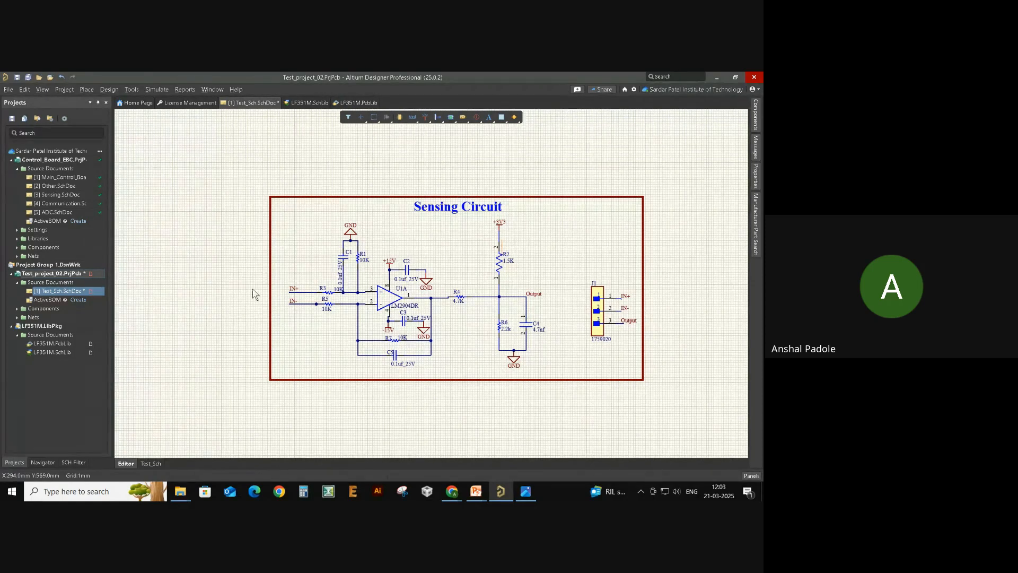
pyautogui.scroll(1, 138, 276)
pyautogui.doubleClick(57, 178)
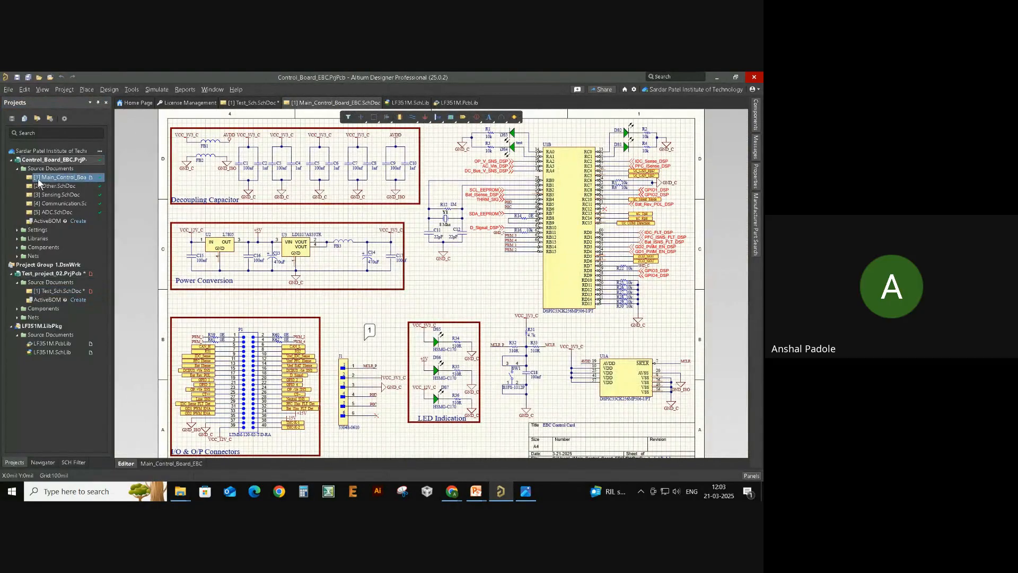
# - Open Other.SchDoc from the Projects panel and compare it with the main control board sheet
pyautogui.doubleClick(59, 183)
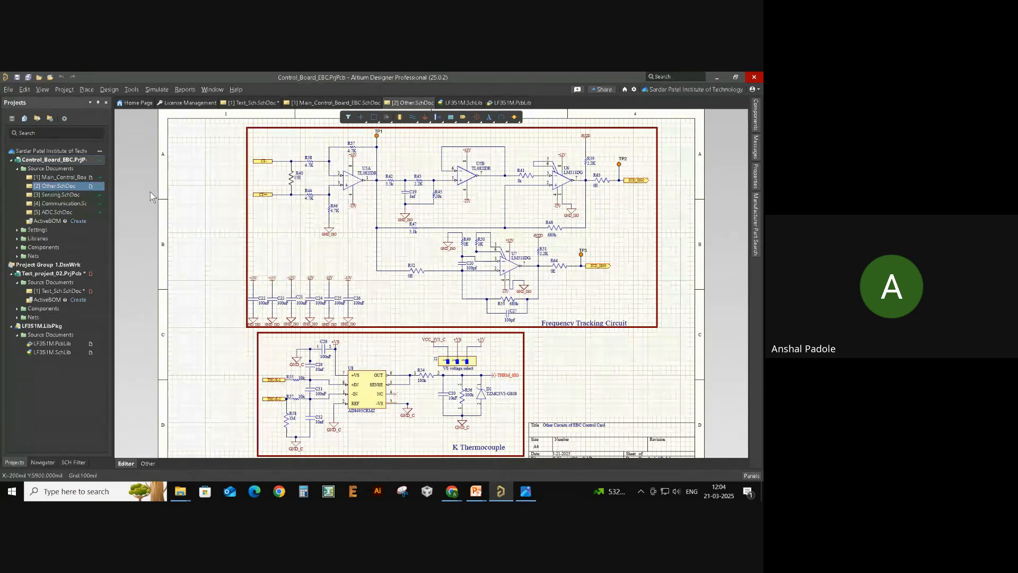
pyautogui.click(64, 177)
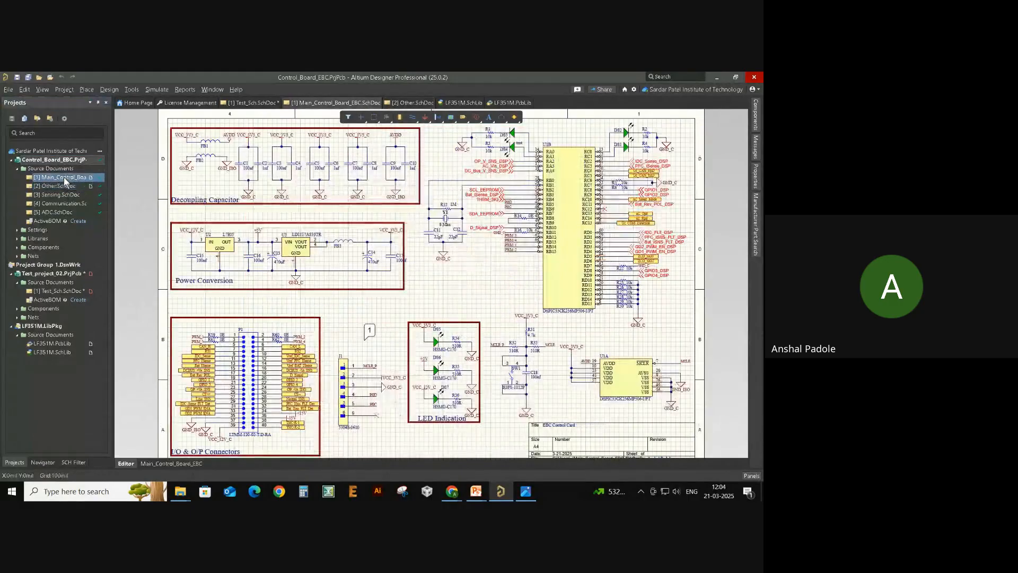
pyautogui.click(63, 184)
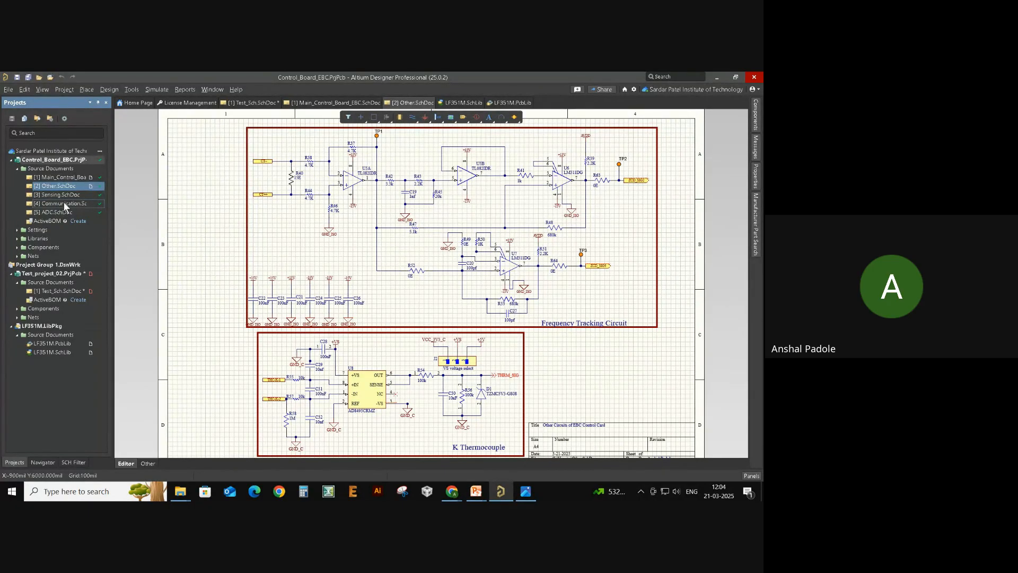
# - Check Other's sheet size without changing it, then reopen Main_Control_Board and Sensing.SchDoc
pyautogui.click(756, 180)
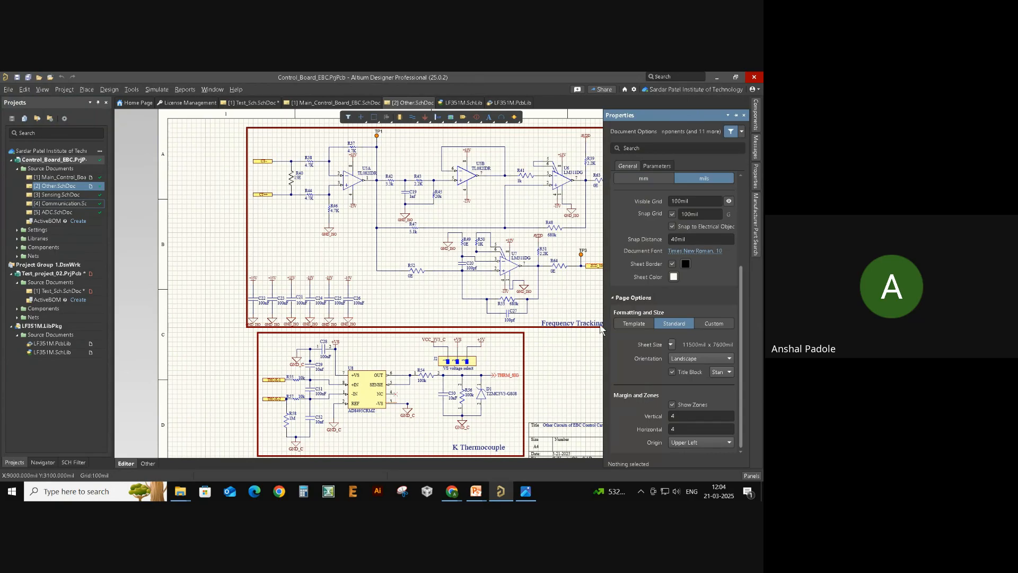
pyautogui.click(671, 344)
pyautogui.click(504, 357)
pyautogui.moveTo(541, 354); pyautogui.dragTo(512, 348, button='right')
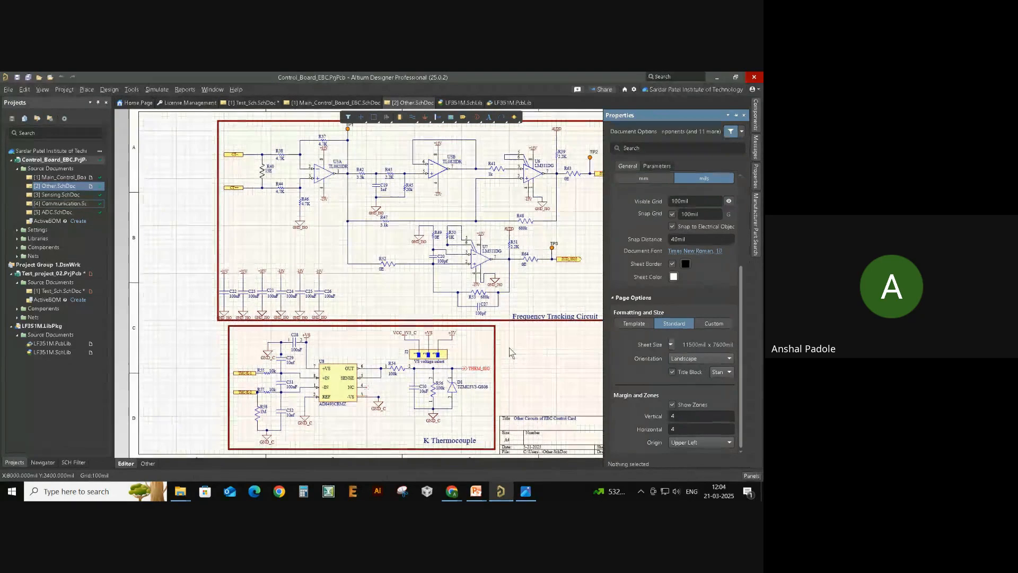
pyautogui.doubleClick(58, 178)
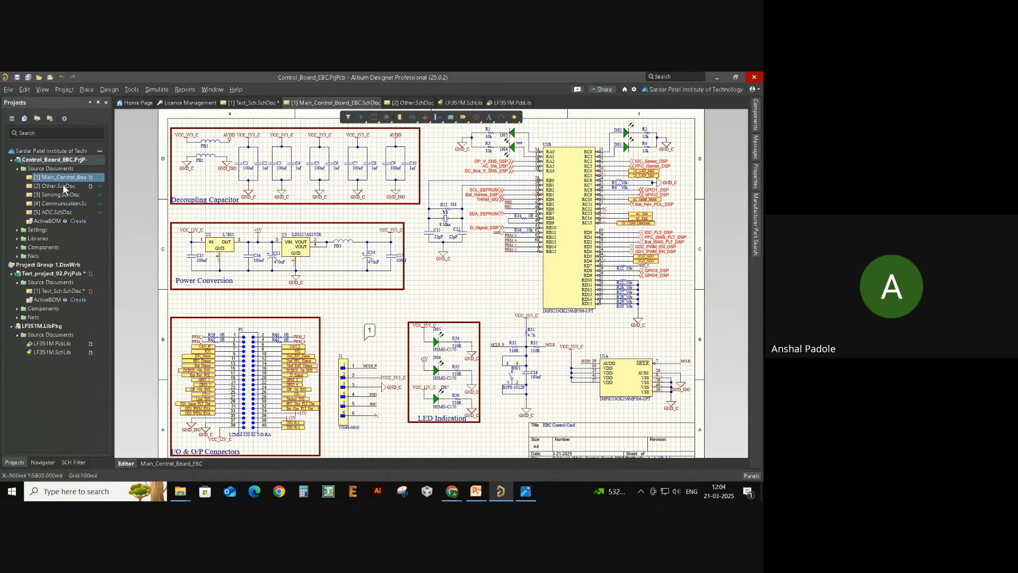
pyautogui.doubleClick(50, 193)
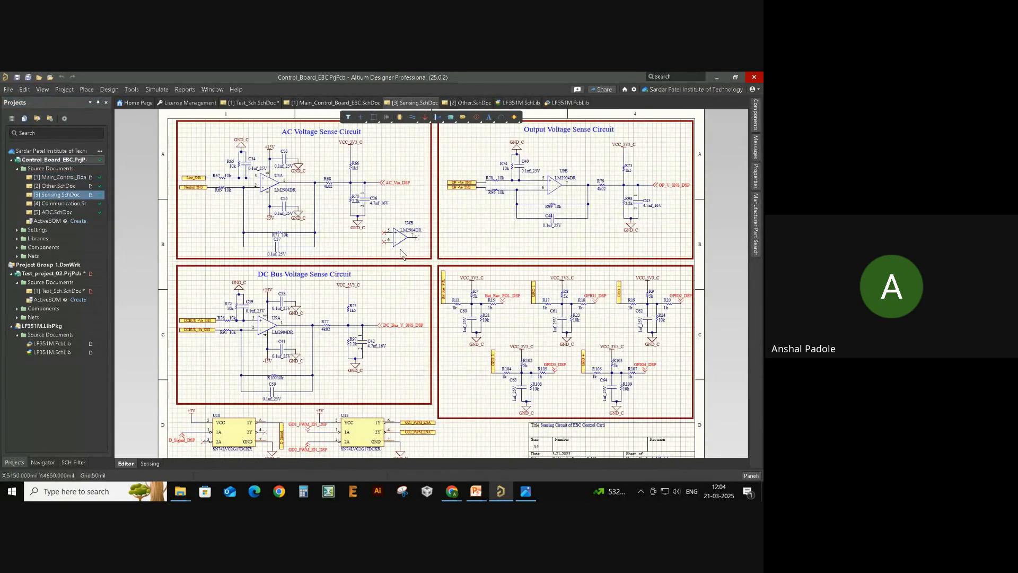
# - Open the Communication and ADC schematic sheets of Control_Board_EBC
pyautogui.keyDown('ctrl'); pyautogui.scroll(-1, 349, 231); pyautogui.keyUp('ctrl')
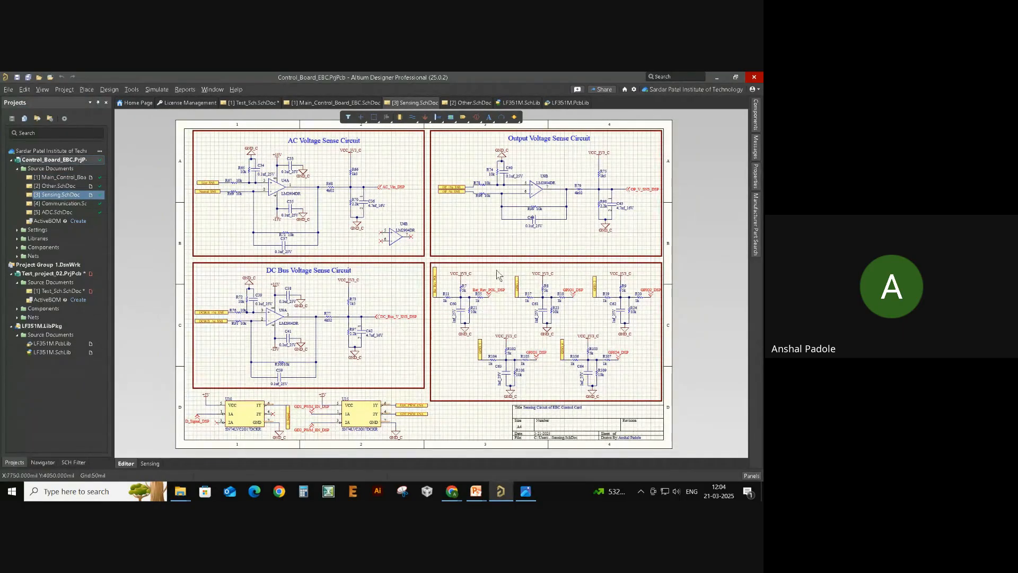
pyautogui.doubleClick(71, 203)
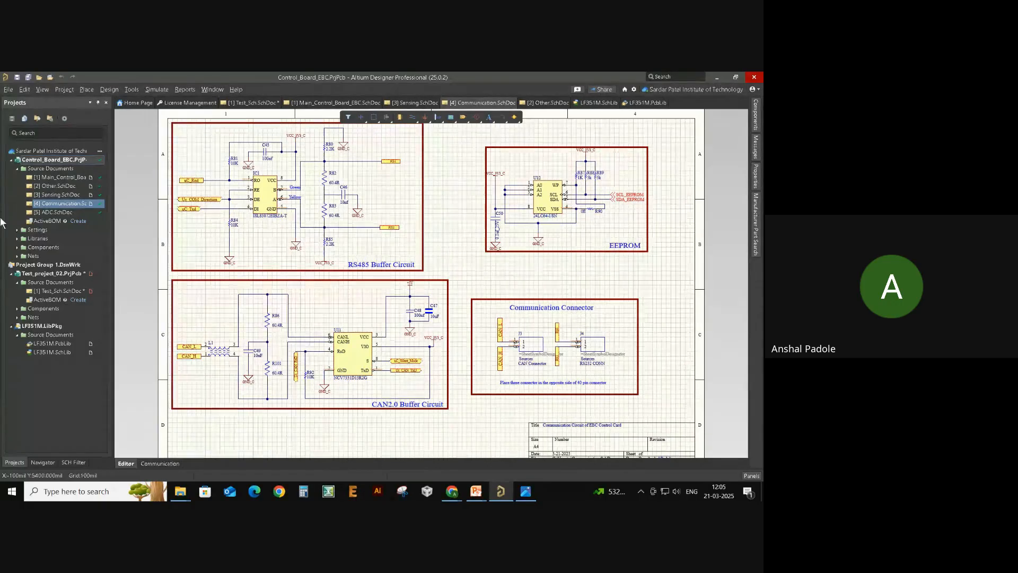
pyautogui.doubleClick(57, 212)
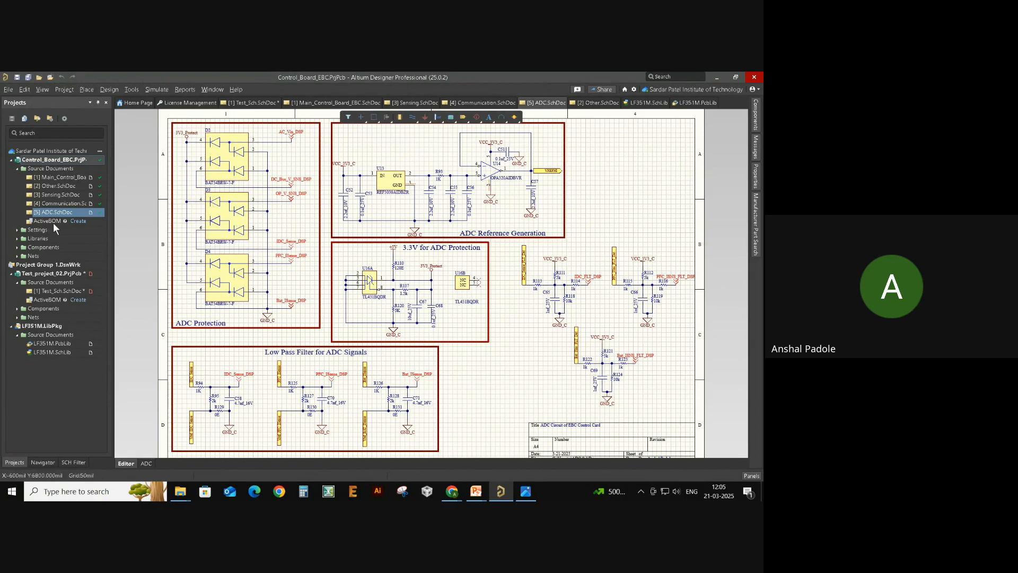
# - Cycle through all five sheet tabs, collapse Source Documents, and reopen Test_Sch.SchDoc
pyautogui.click(61, 203)
pyautogui.click(67, 194)
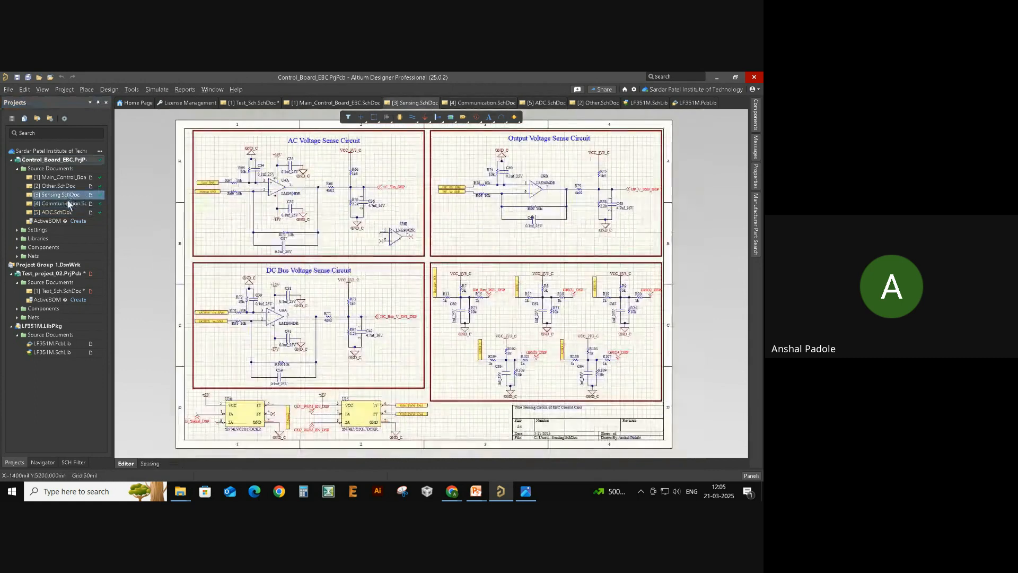
pyautogui.click(63, 213)
pyautogui.click(68, 186)
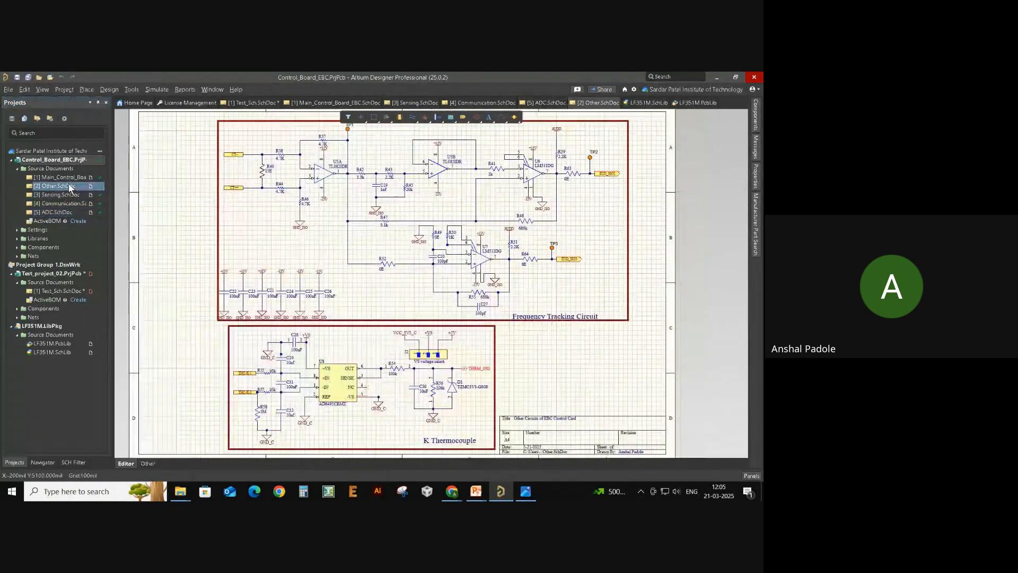
pyautogui.click(75, 177)
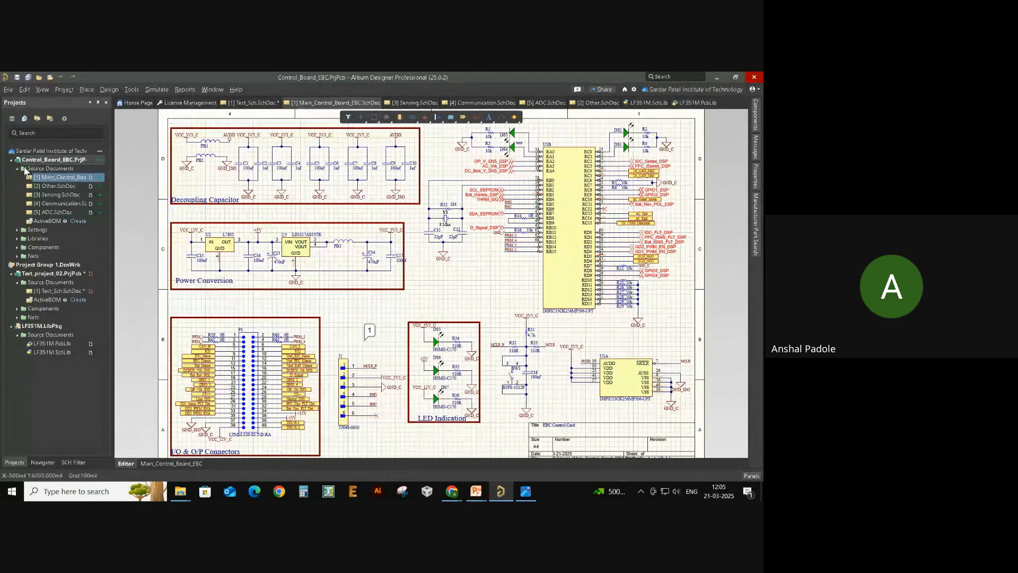
pyautogui.click(17, 168)
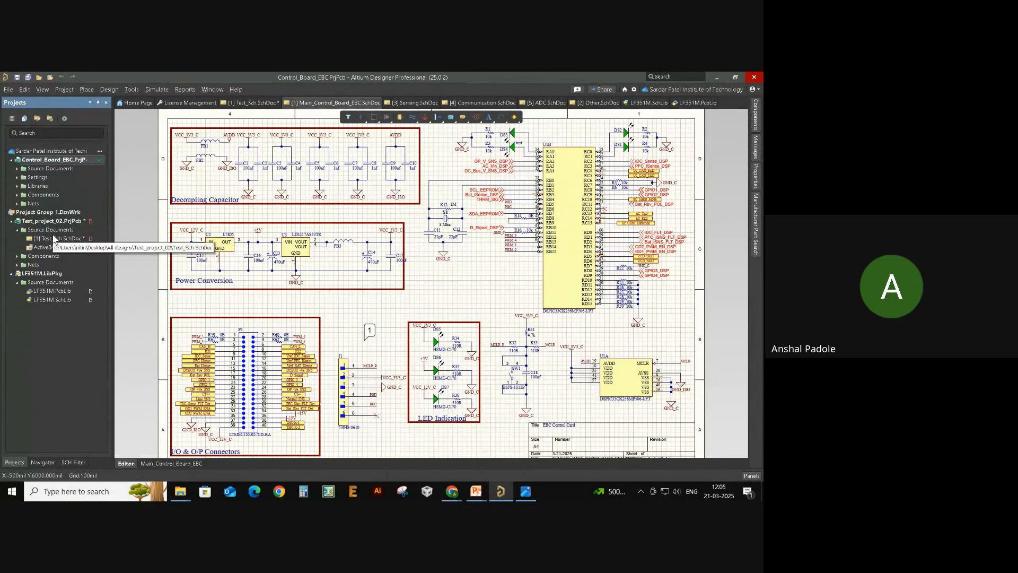
pyautogui.doubleClick(53, 239)
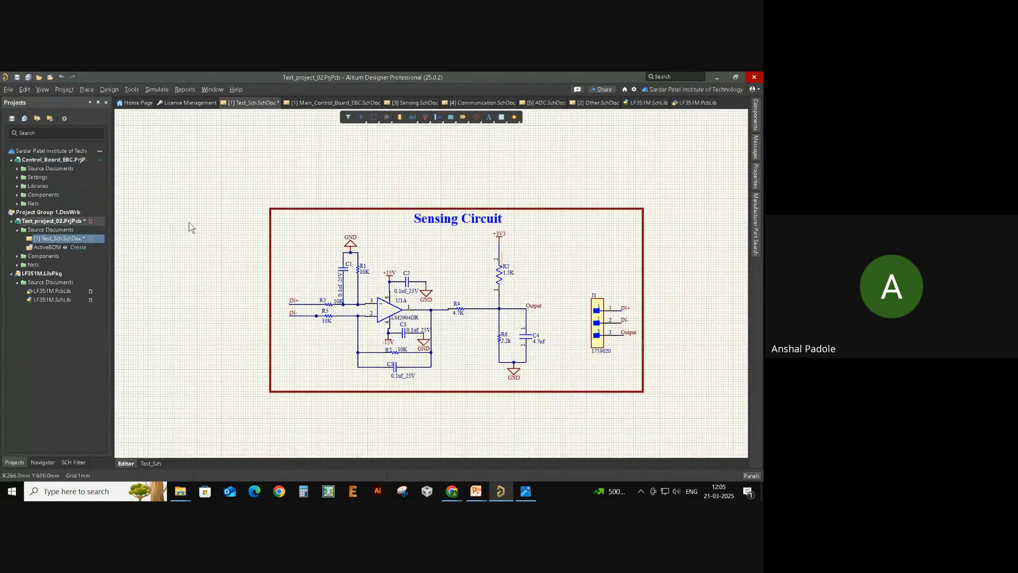
# - Add a new blank schematic, Sheet1.SchDoc, to Test_project_02 via Add New to Project
pyautogui.scroll(-1, 191, 224)
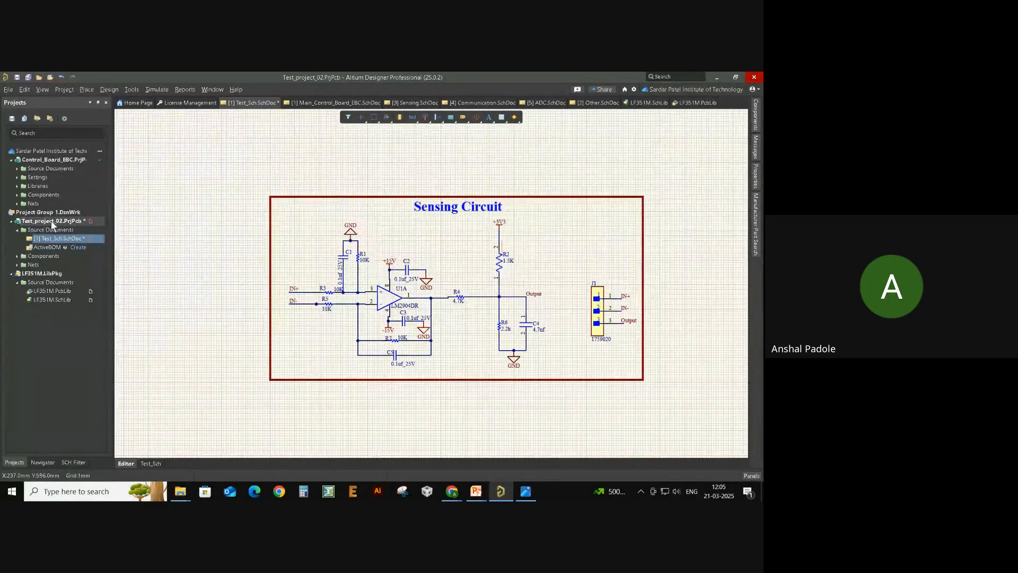
pyautogui.rightClick(52, 223)
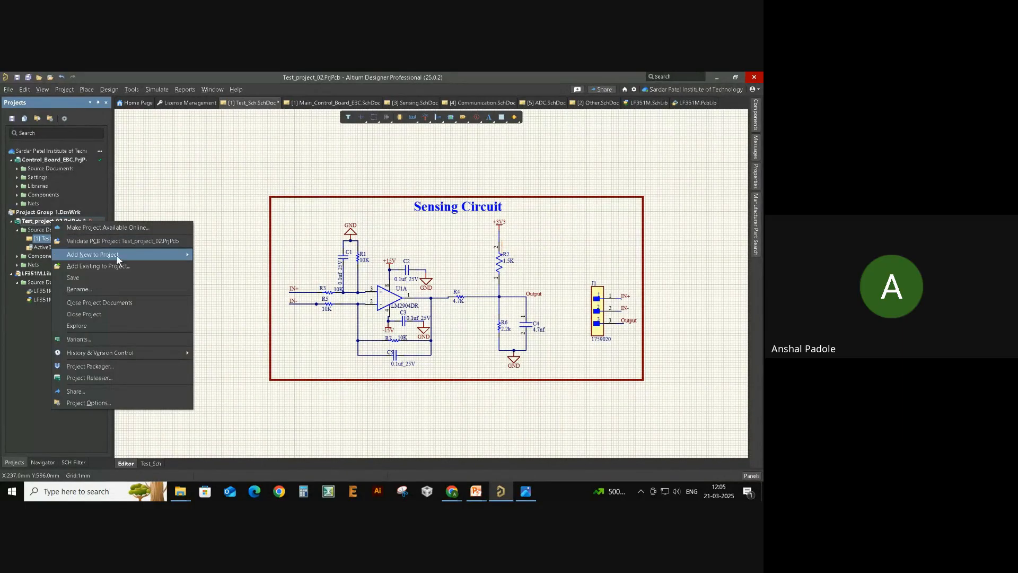
pyautogui.moveTo(115, 255)
pyautogui.click(196, 191)
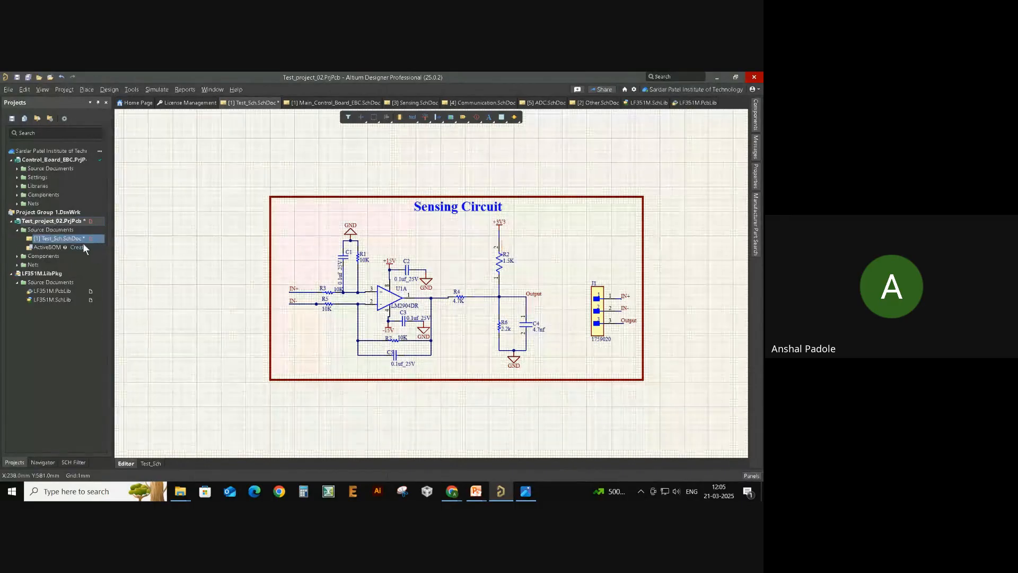
pyautogui.rightClick(63, 222)
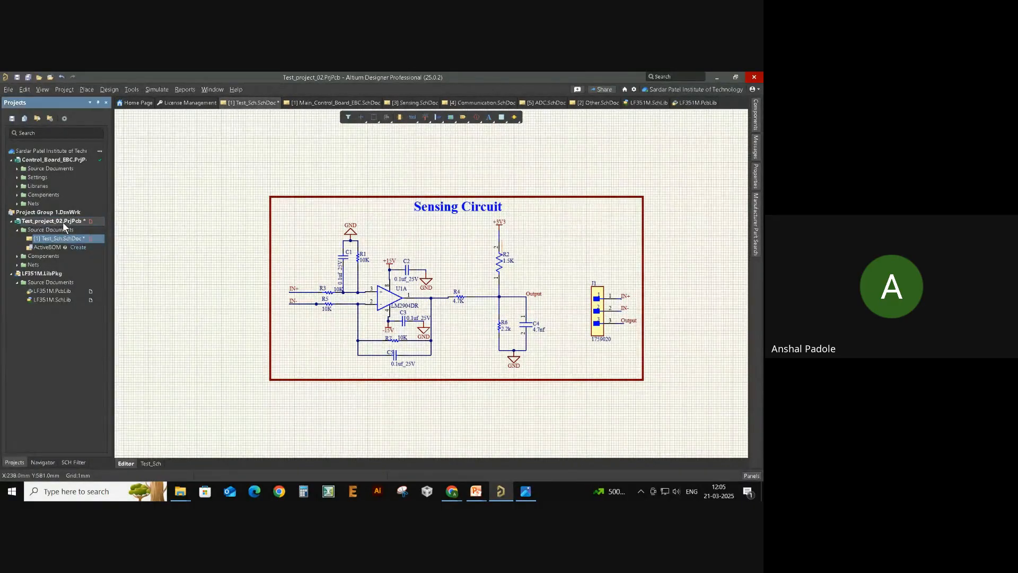
pyautogui.moveTo(115, 255)
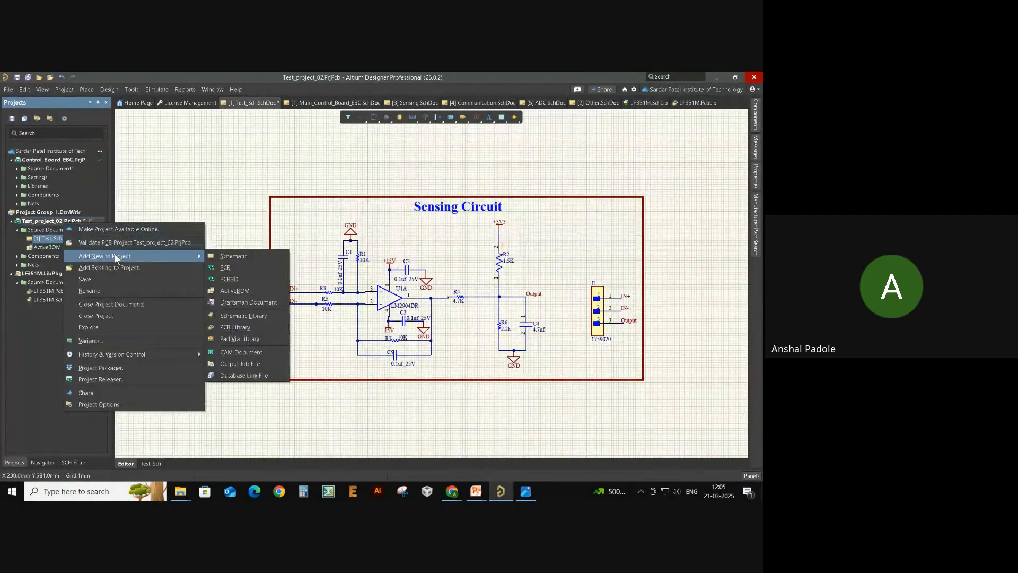
pyautogui.click(228, 256)
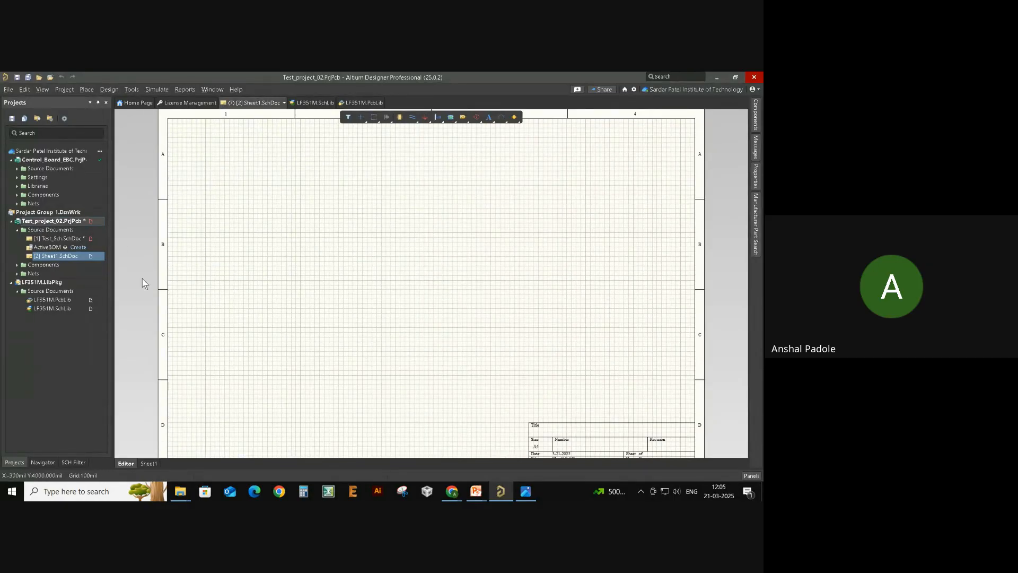
# - Look over the LF351M.SchLib and LF351M.PcbLib tabs, then close the LF351M.LibPkg project
pyautogui.click(316, 103)
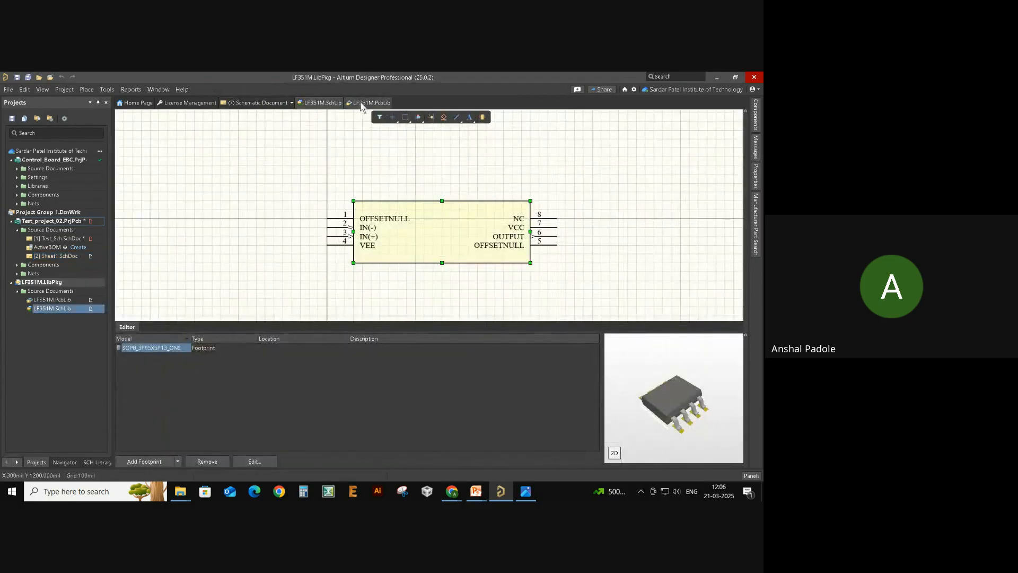
pyautogui.click(368, 103)
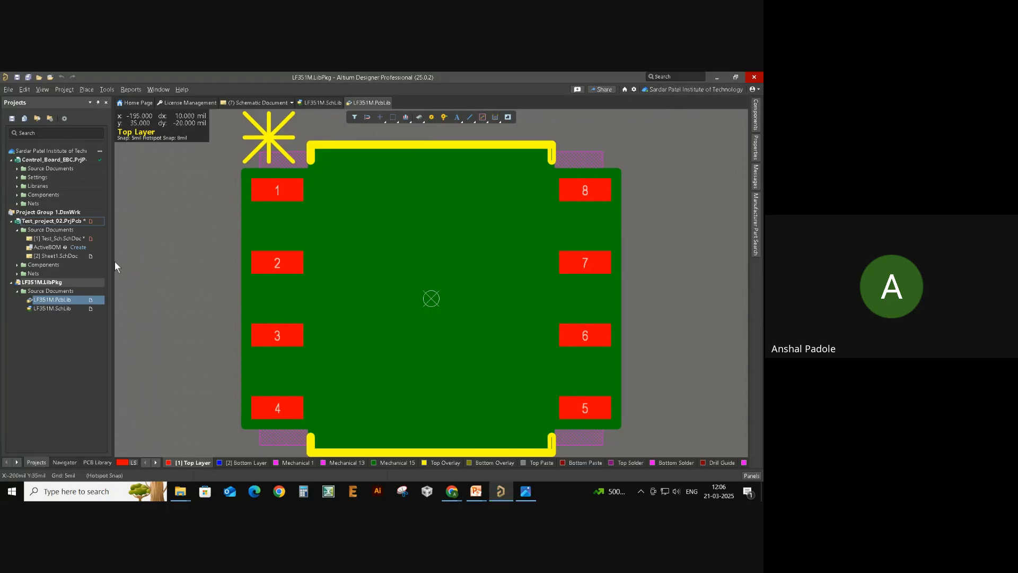
pyautogui.rightClick(32, 284)
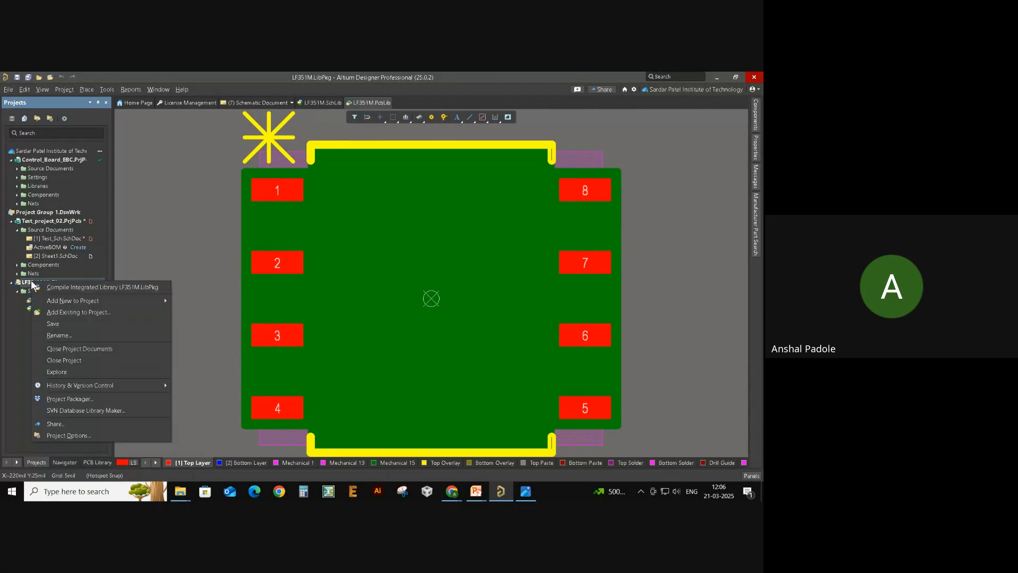
pyautogui.click(89, 360)
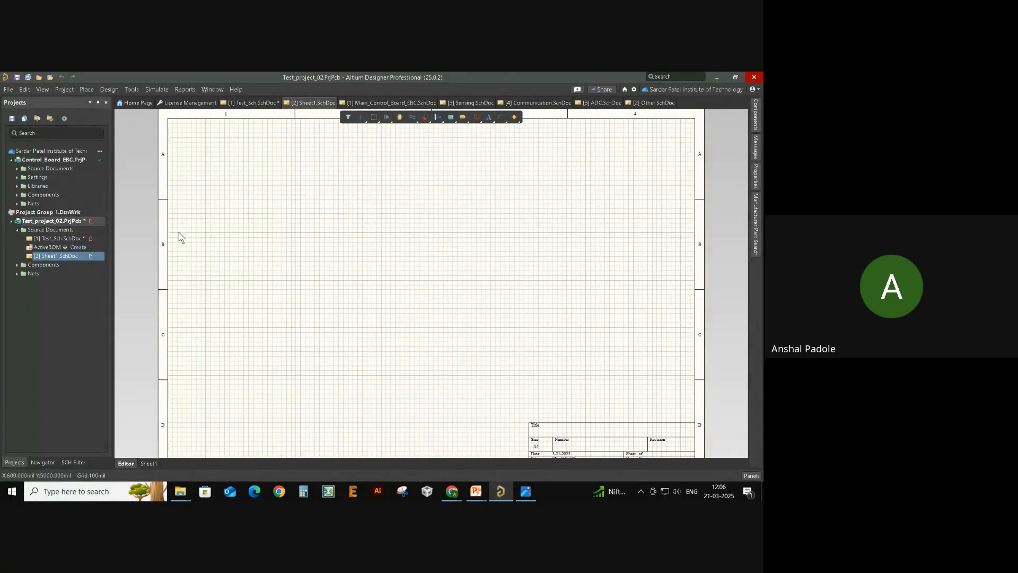
# - On the Sensing Circuit, bring connector J1 into view and select it with its IN+ and IN- labels
pyautogui.click(64, 238)
pyautogui.click(64, 238)
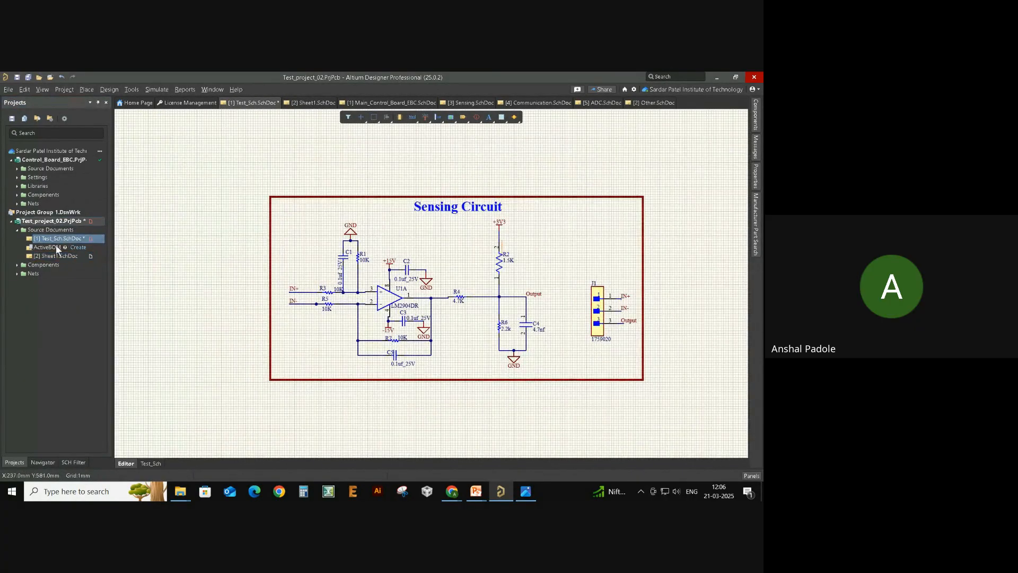
pyautogui.click(42, 255)
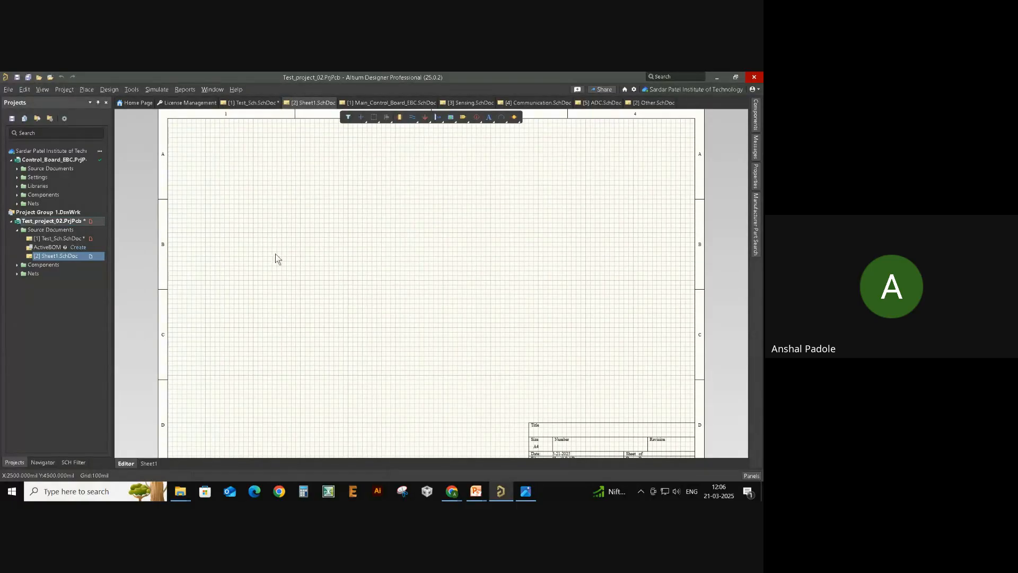
pyautogui.click(74, 238)
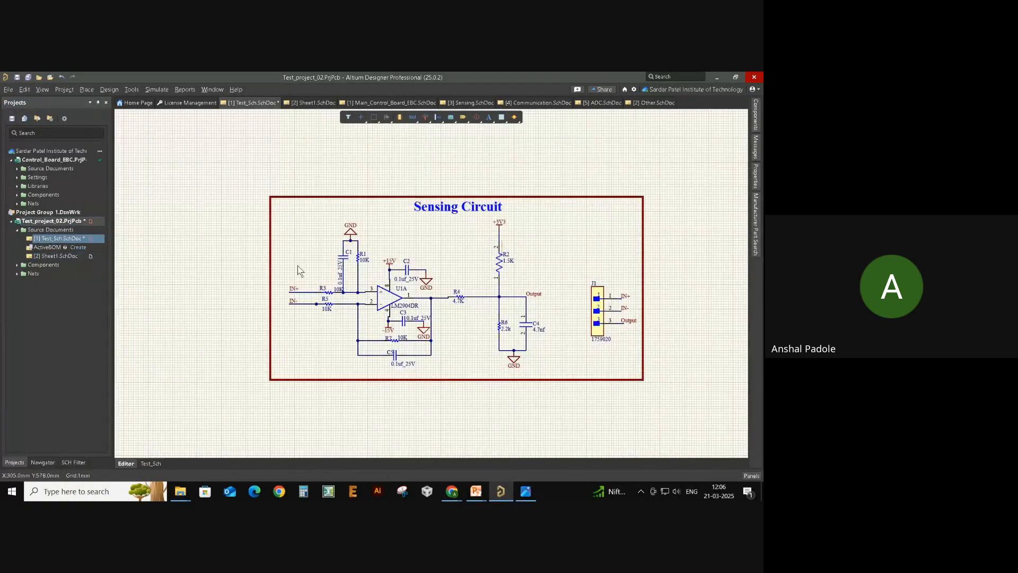
pyautogui.keyDown('ctrl'); pyautogui.scroll(3, 297, 305); pyautogui.keyUp('ctrl')
pyautogui.moveTo(309, 295); pyautogui.dragTo(180, 292, button='right')
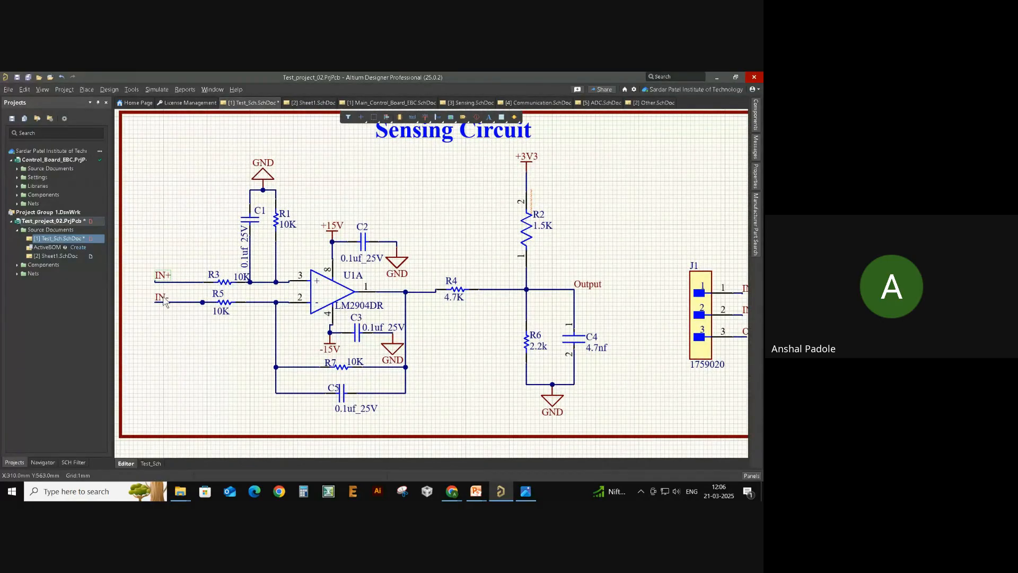
pyautogui.moveTo(646, 252); pyautogui.dragTo(575, 252, button='right')
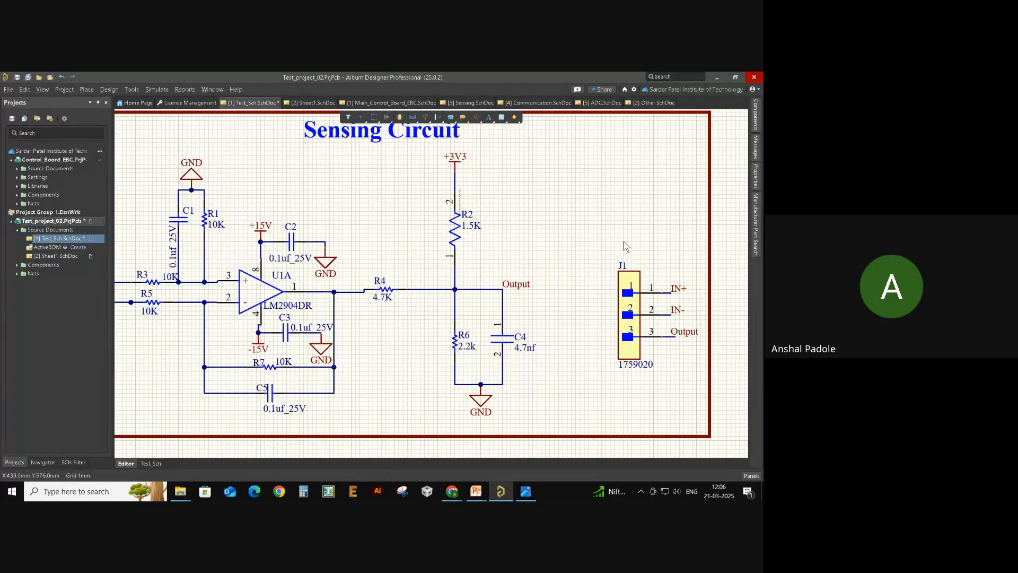
pyautogui.keyDown('ctrl'); pyautogui.scroll(-1, 627, 240); pyautogui.keyUp('ctrl')
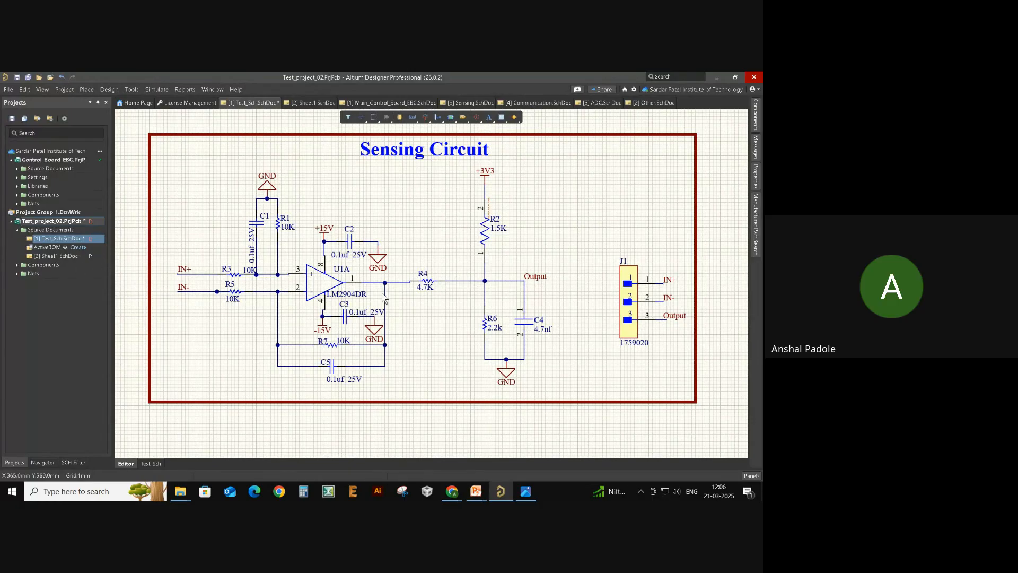
pyautogui.keyDown('ctrl'); pyautogui.scroll(2, 169, 278); pyautogui.keyUp('ctrl')
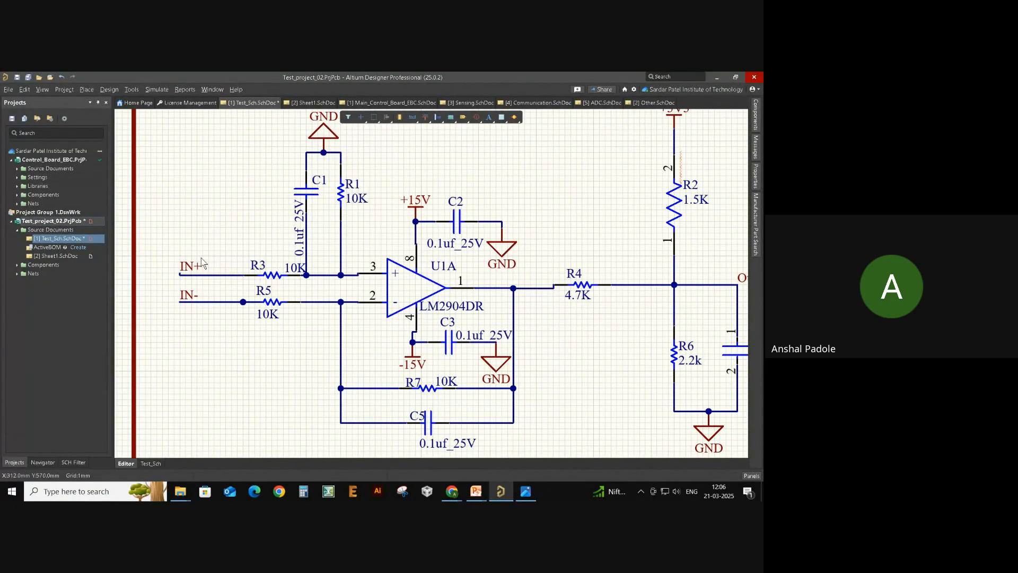
pyautogui.keyDown('ctrl'); pyautogui.scroll(-3, 201, 261); pyautogui.keyUp('ctrl')
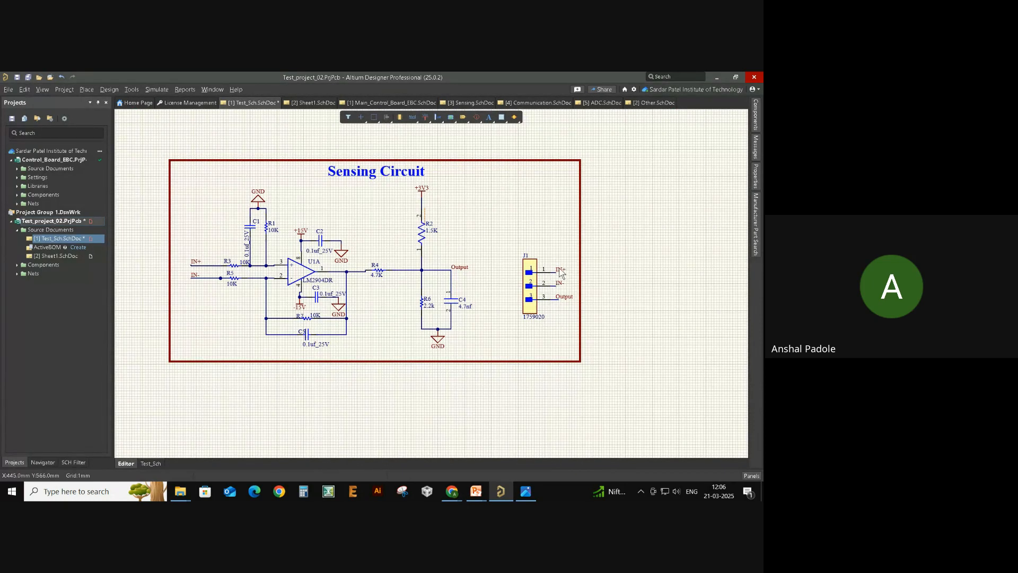
pyautogui.moveTo(570, 256); pyautogui.dragTo(515, 281)
pyautogui.click(530, 218)
# - Open the blank Sheet1 and place the IN+ net label on it
pyautogui.doubleClick(48, 255)
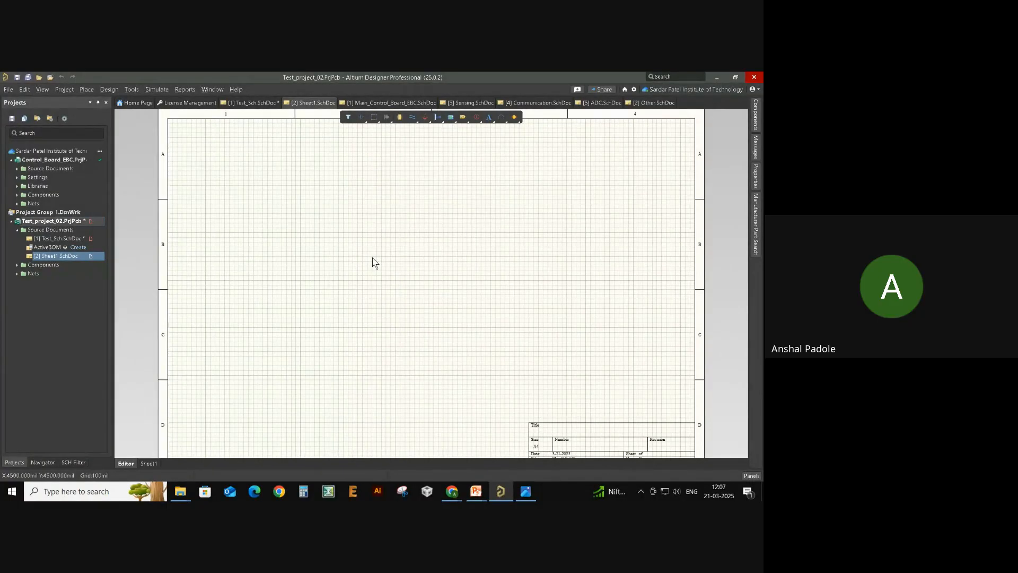
pyautogui.doubleClick(38, 238)
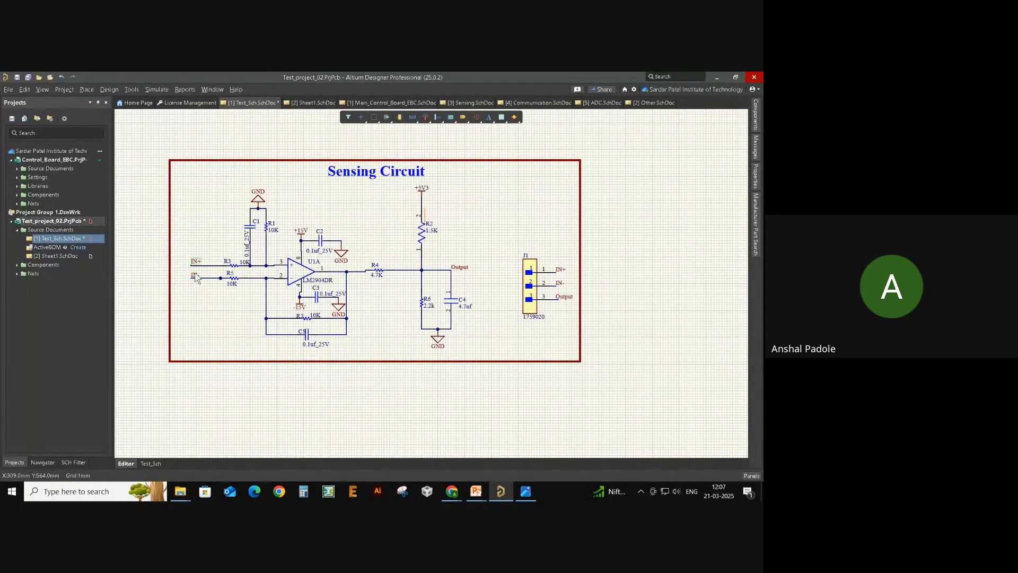
pyautogui.doubleClick(40, 256)
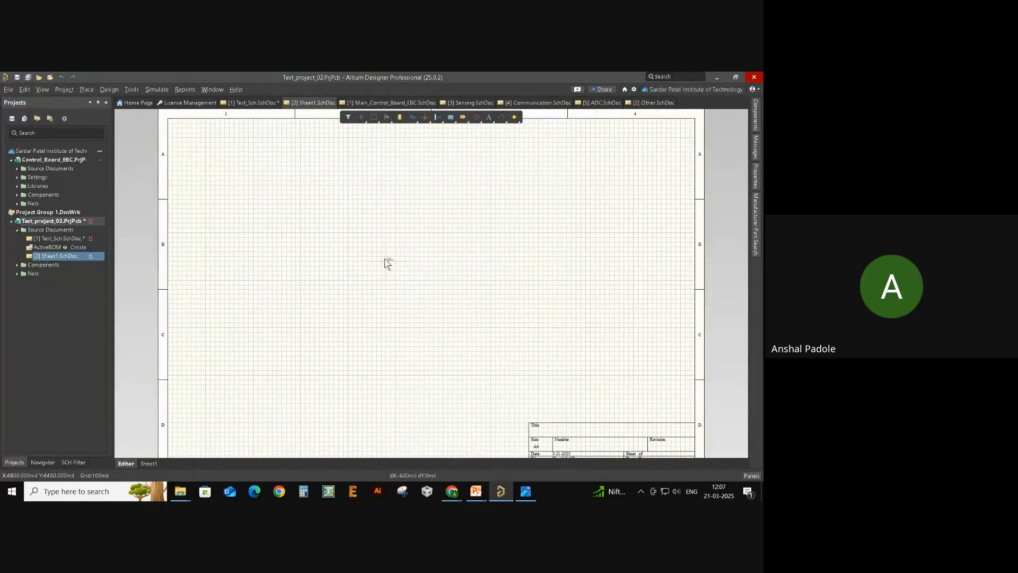
pyautogui.click(349, 234)
# - Search parts for '10k resistor' and place RC0603JR-0710KL on Sheet1 left of IN+
pyautogui.keyDown('ctrl'); pyautogui.scroll(3, 358, 248); pyautogui.keyUp('ctrl')
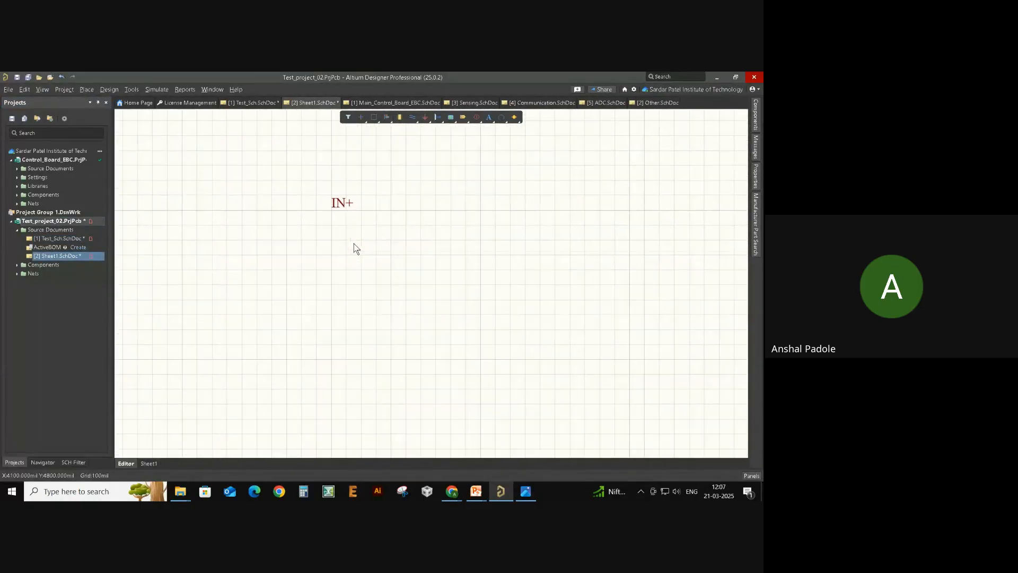
pyautogui.click(756, 196)
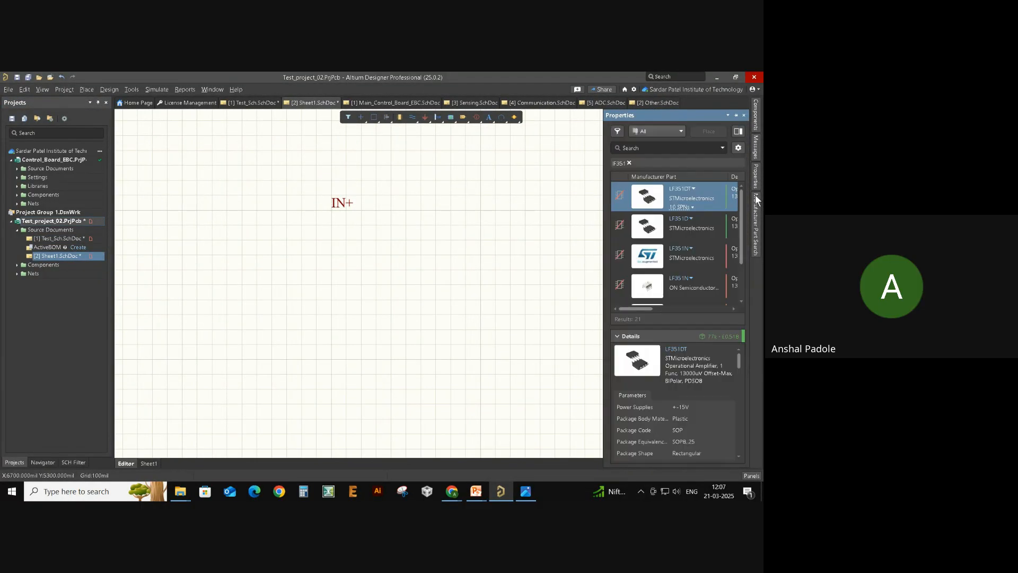
pyautogui.click(676, 148)
pyautogui.write('10k resistor')
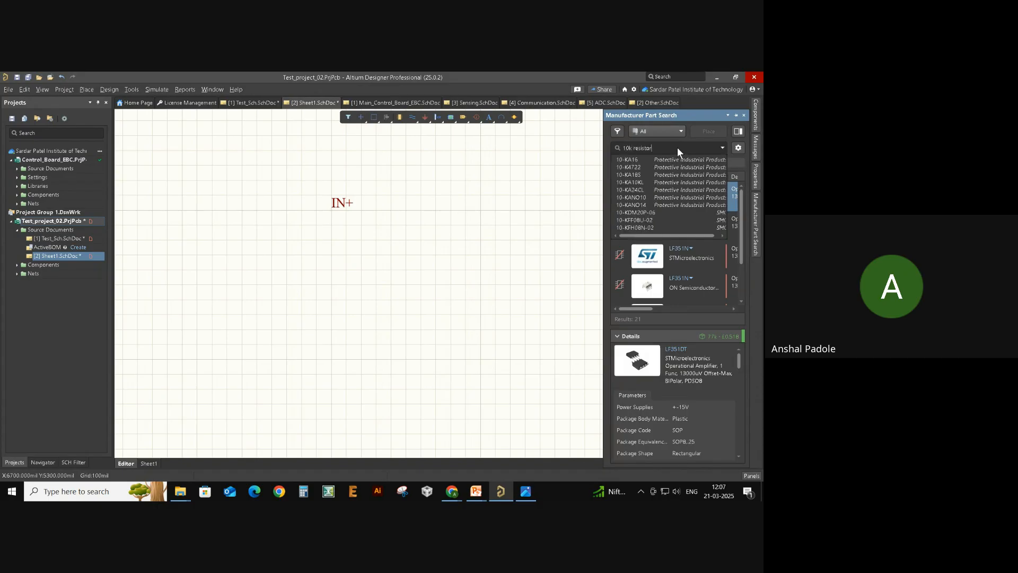
pyautogui.press('Return')
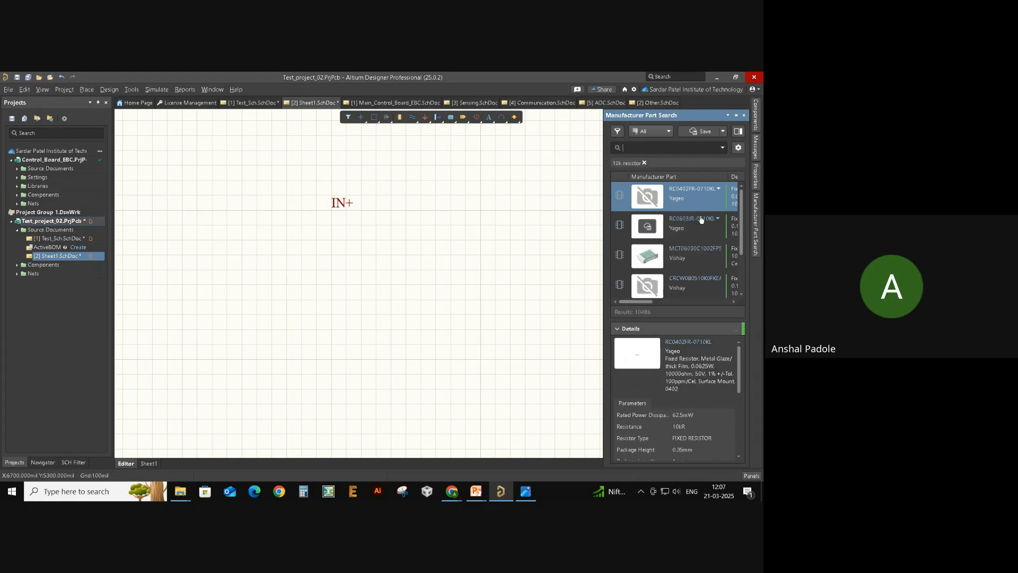
pyautogui.click(698, 223)
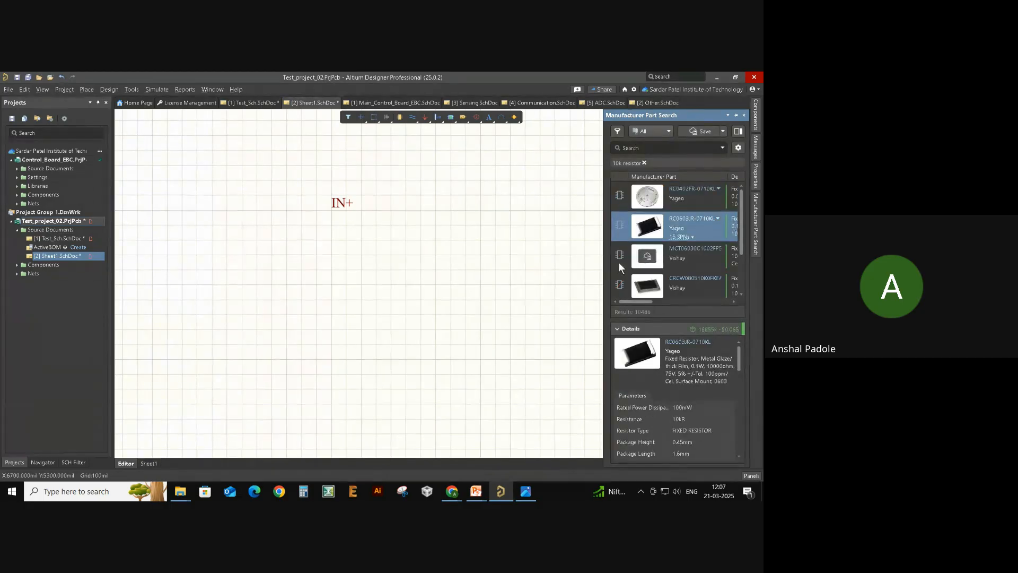
pyautogui.moveTo(735, 223); pyautogui.dragTo(489, 263)
pyautogui.moveTo(715, 225); pyautogui.dragTo(262, 246)
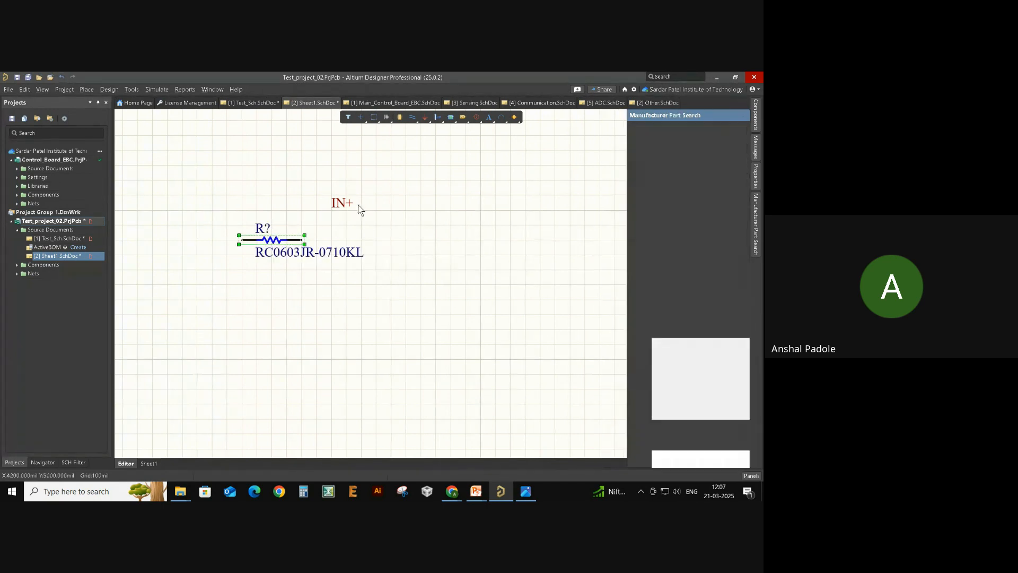
pyautogui.click(385, 250)
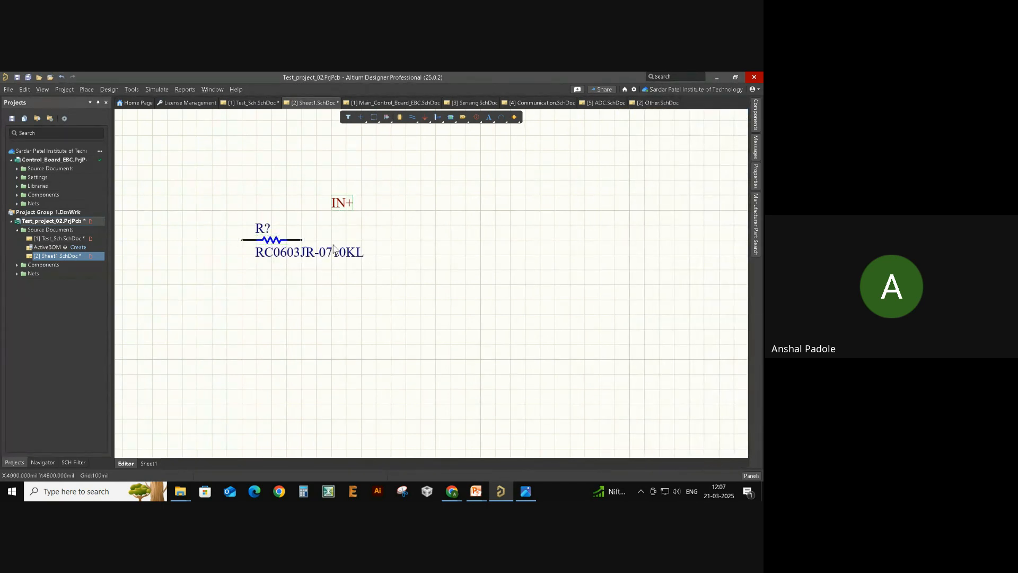
# - Wire the resistor's right pin to the IN+ label, then return to the Sensing Circuit
pyautogui.hotkey('ctrl', 'w')
pyautogui.click(301, 240)
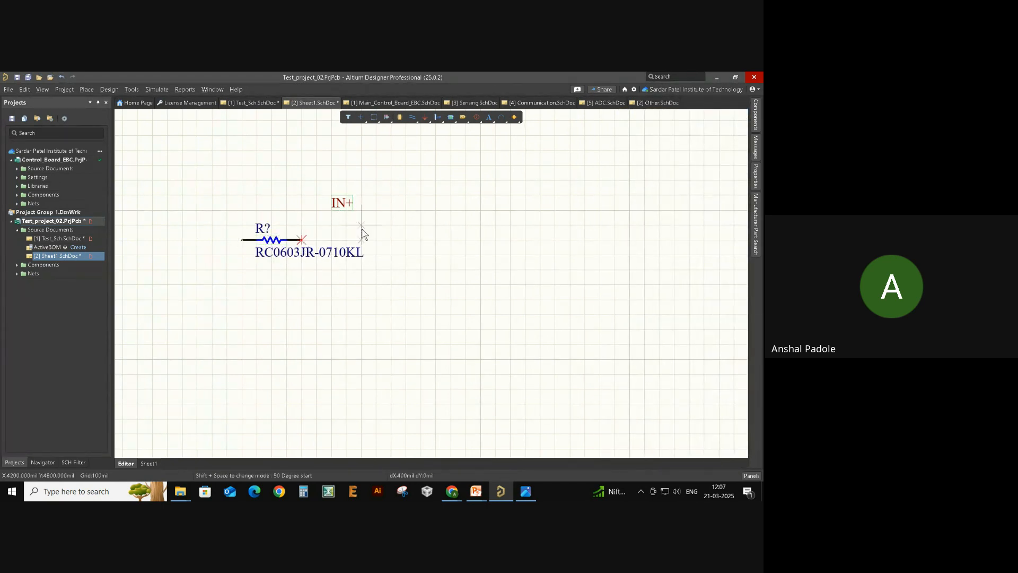
pyautogui.click(332, 211)
pyautogui.press('Escape')
pyautogui.moveTo(350, 210); pyautogui.dragTo(362, 215)
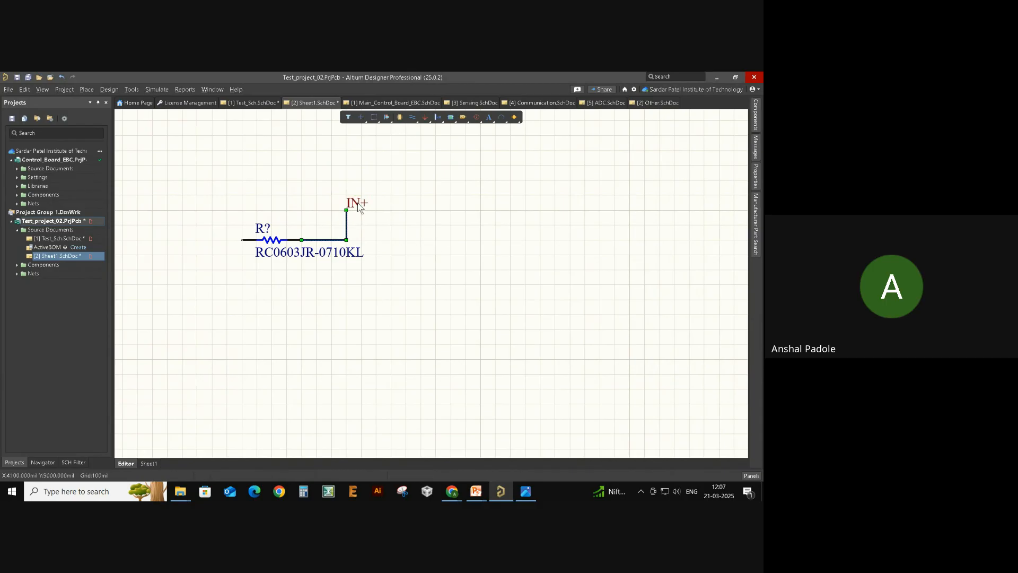
pyautogui.doubleClick(347, 229)
pyautogui.click(425, 266)
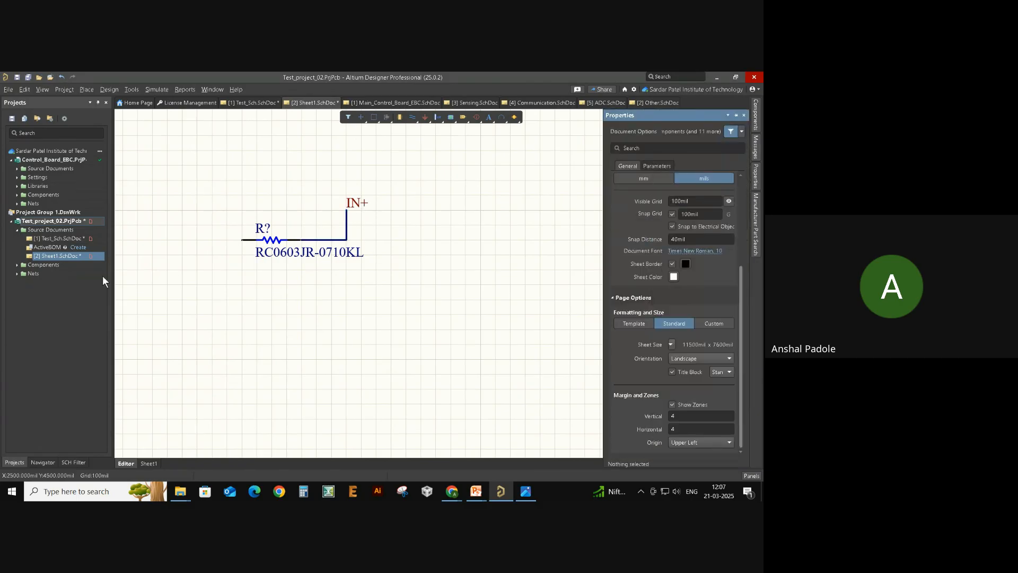
pyautogui.doubleClick(63, 239)
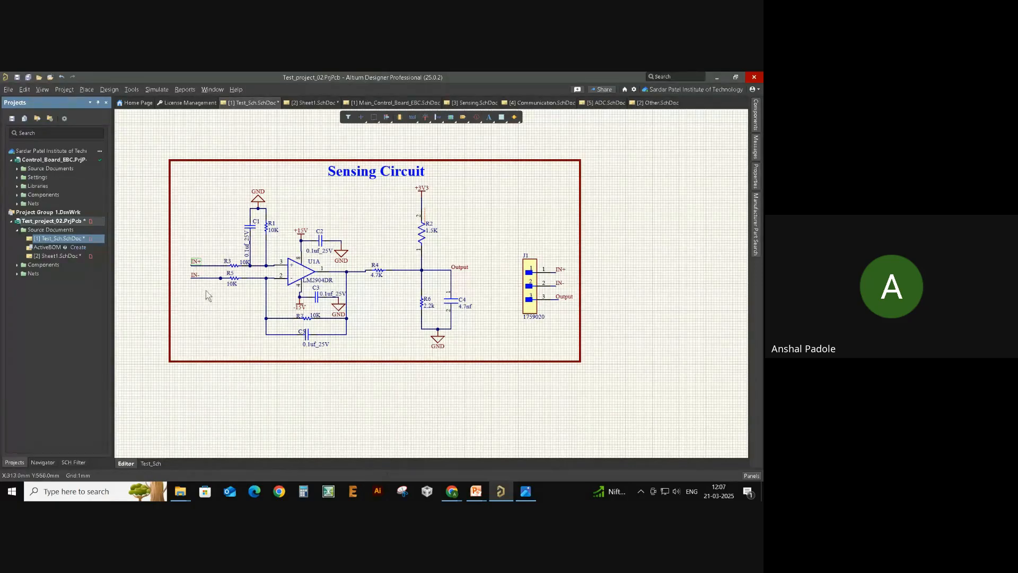
# - Compare Sheet1 with the Sensing Circuit, box-select its IN+ net label, and open the Place menu
pyautogui.keyDown('ctrl'); pyautogui.scroll(2, 207, 296); pyautogui.keyUp('ctrl')
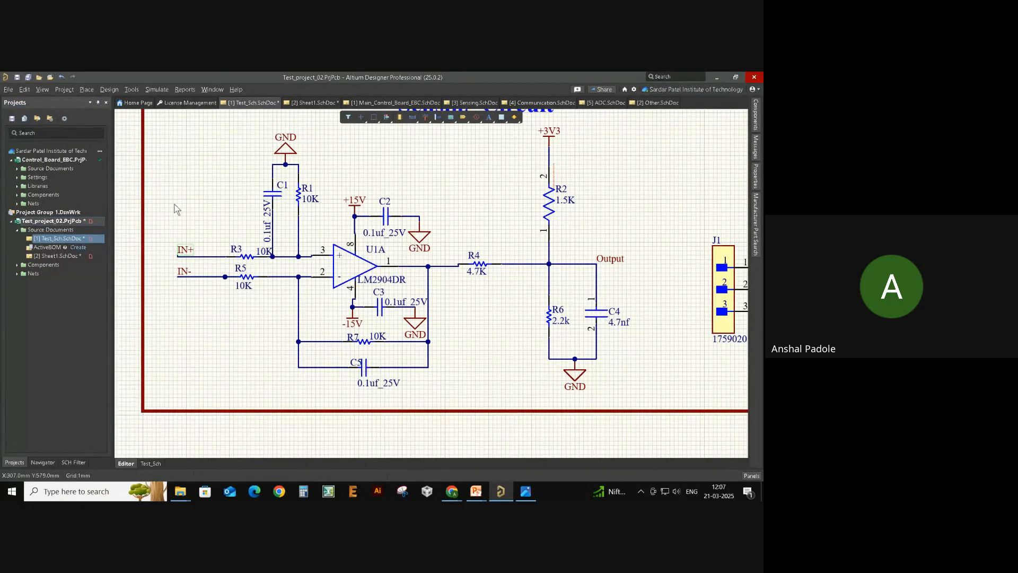
pyautogui.click(43, 255)
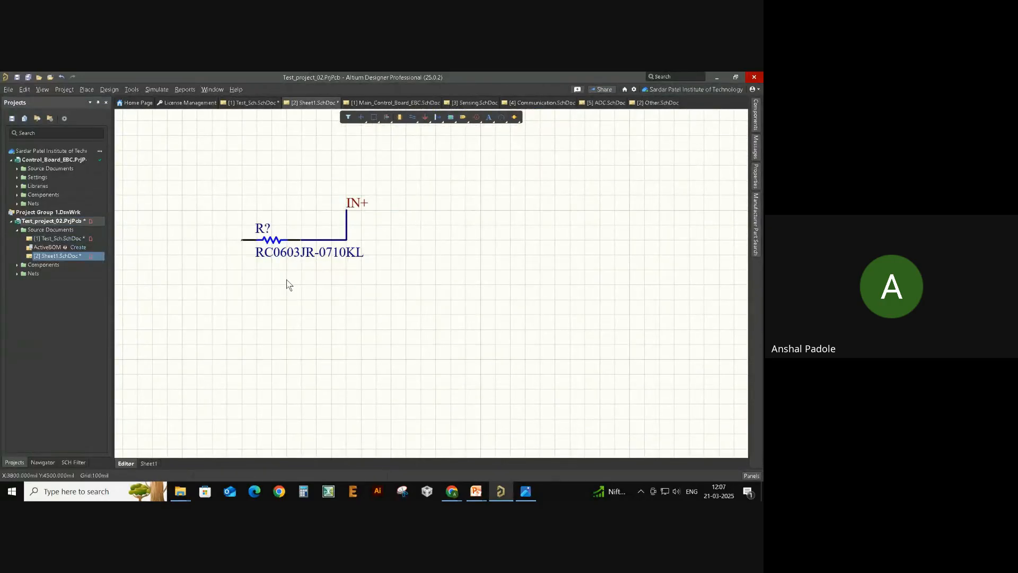
pyautogui.click(69, 239)
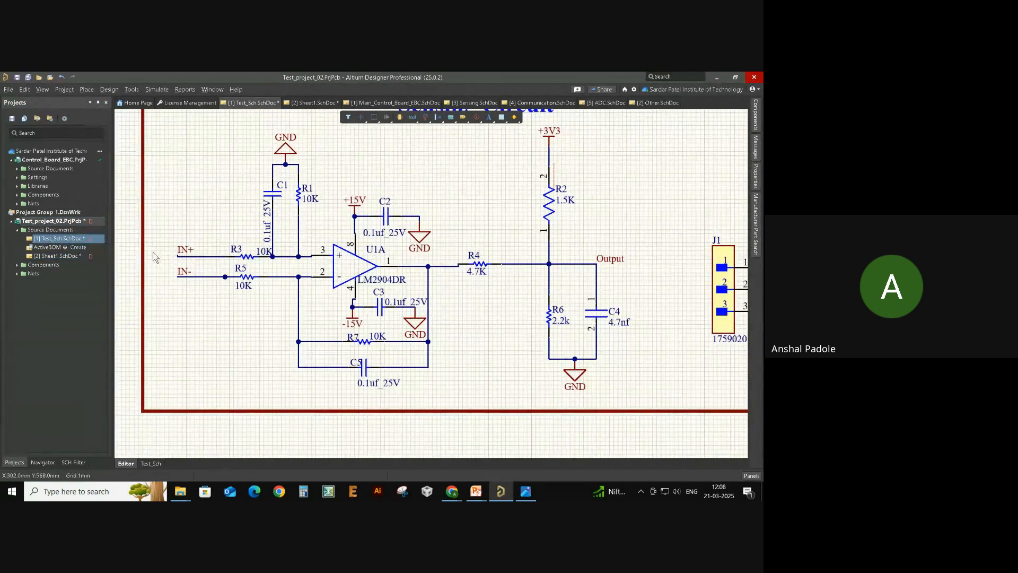
pyautogui.scroll(1, 197, 292)
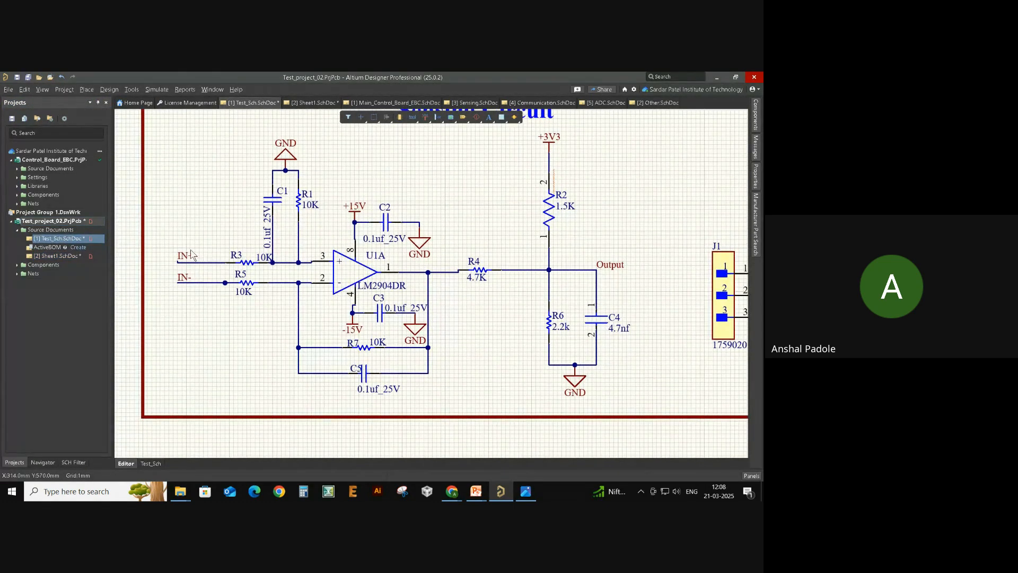
pyautogui.moveTo(168, 239); pyautogui.dragTo(199, 269)
pyautogui.keyDown('ctrl'); pyautogui.scroll(-3, 205, 262); pyautogui.keyUp('ctrl')
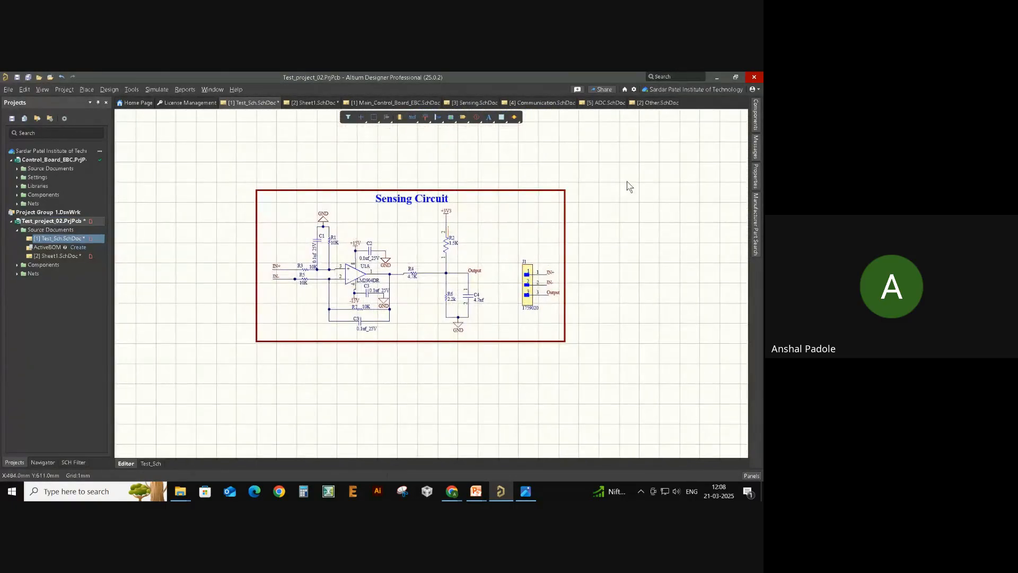
pyautogui.keyDown('ctrl'); pyautogui.scroll(1, 448, 297); pyautogui.keyUp('ctrl')
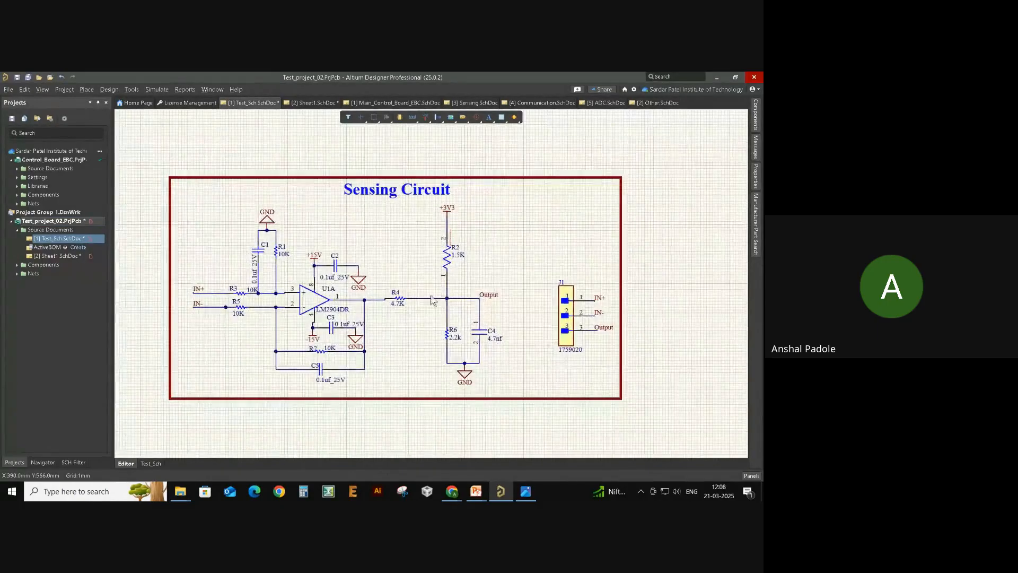
pyautogui.keyDown('ctrl'); pyautogui.scroll(1, 364, 301); pyautogui.keyUp('ctrl')
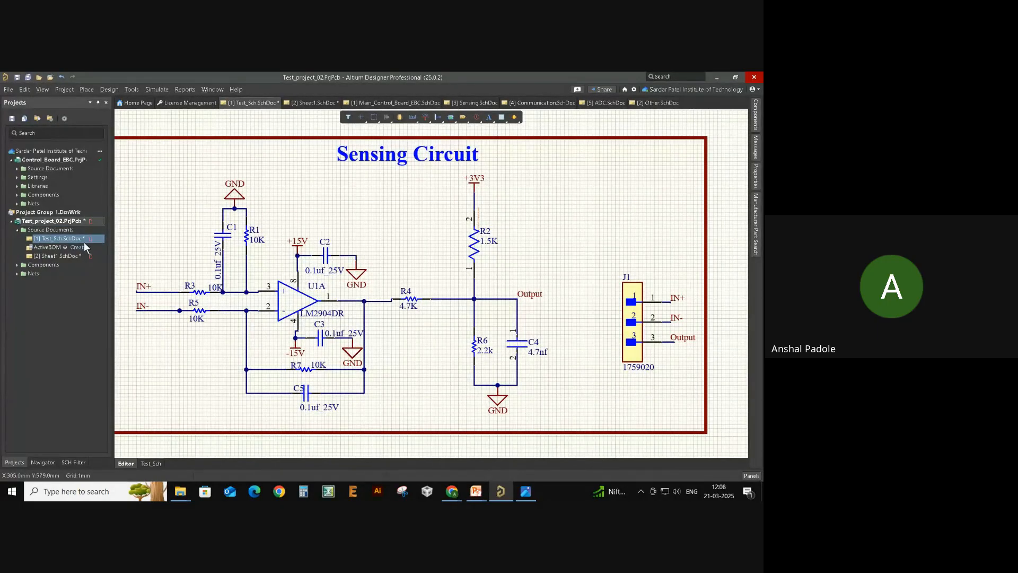
pyautogui.click(48, 256)
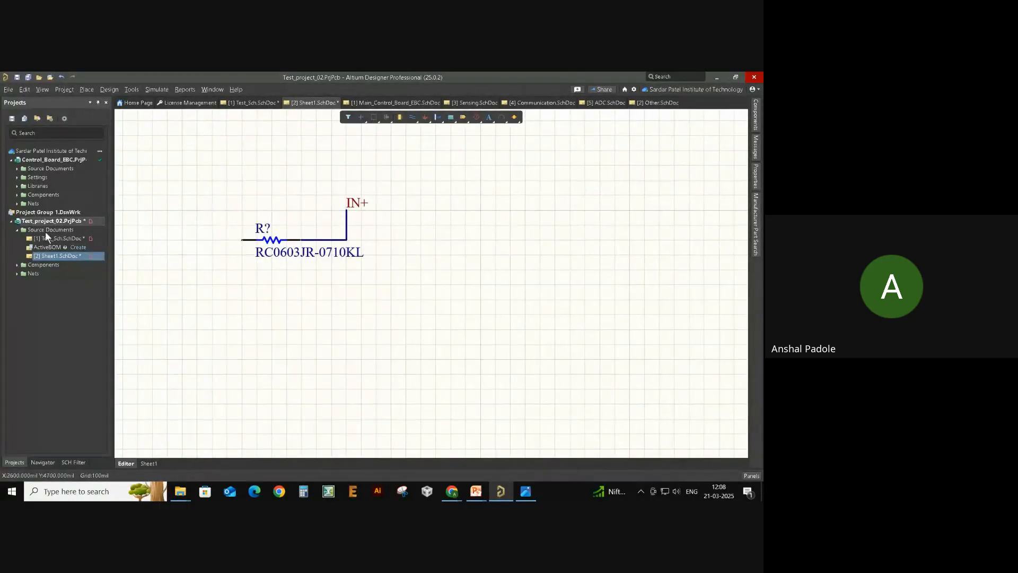
pyautogui.click(49, 238)
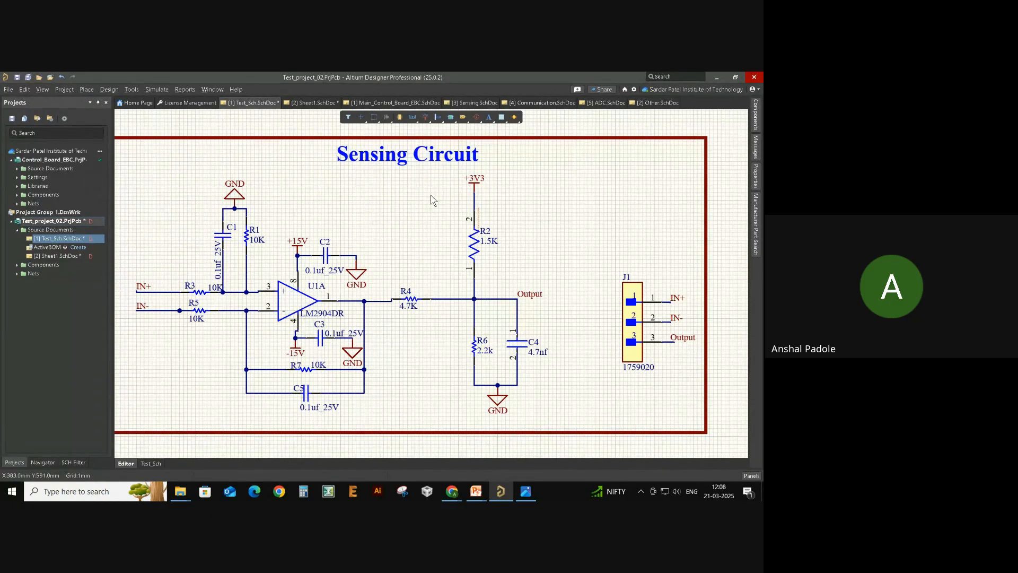
pyautogui.click(87, 89)
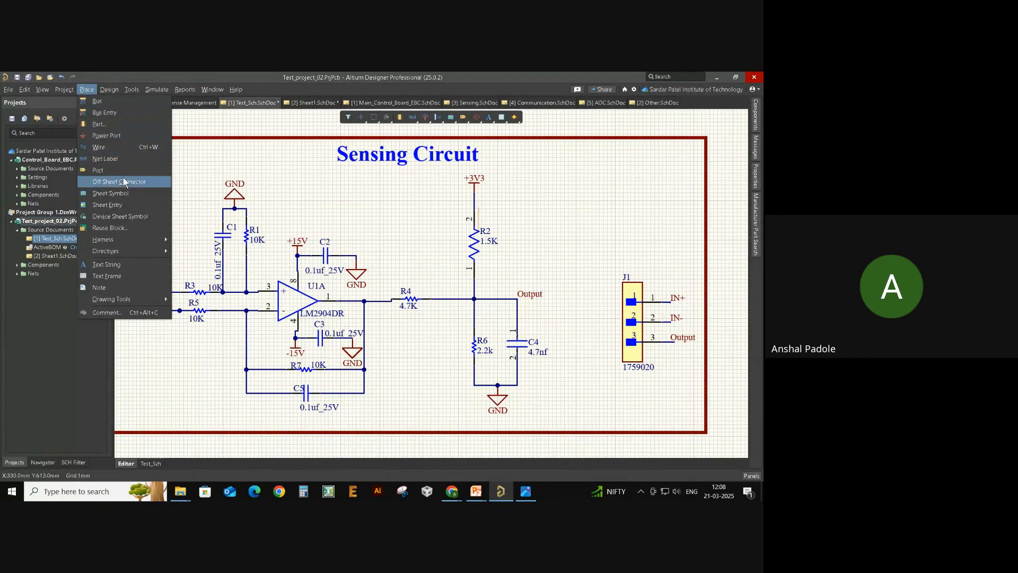
# - Place a port on the Sensing Circuit with its tip meeting the IN+ wire
pyautogui.click(108, 171)
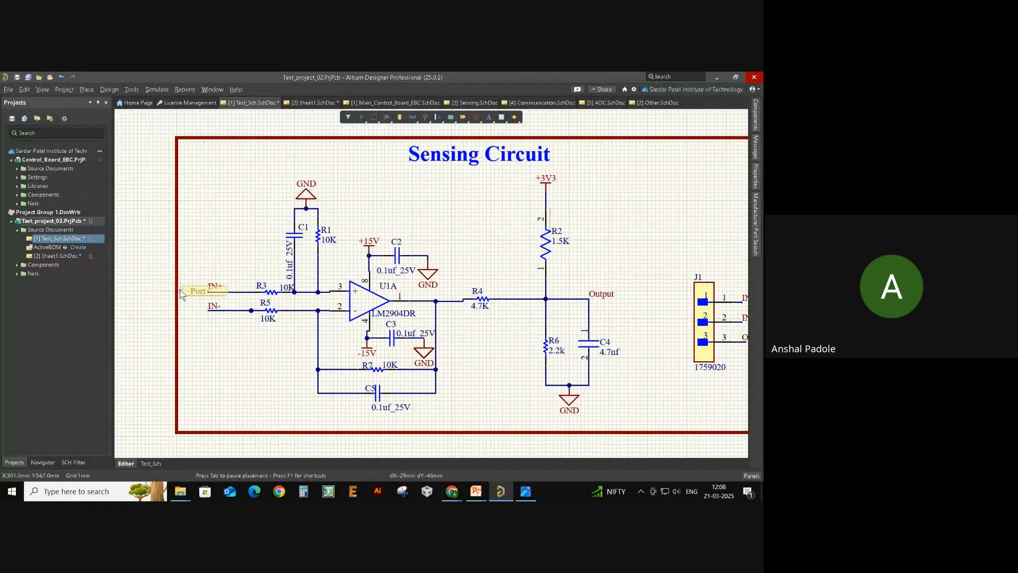
pyautogui.click(185, 292)
pyautogui.press('Escape')
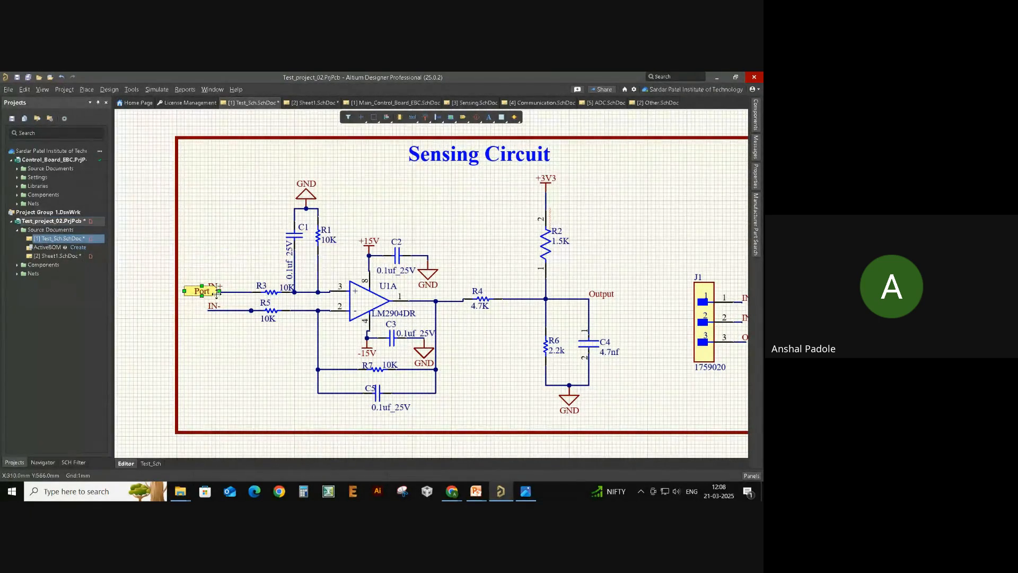
pyautogui.click(202, 295)
pyautogui.moveTo(200, 293); pyautogui.dragTo(196, 301)
pyautogui.click(53, 255)
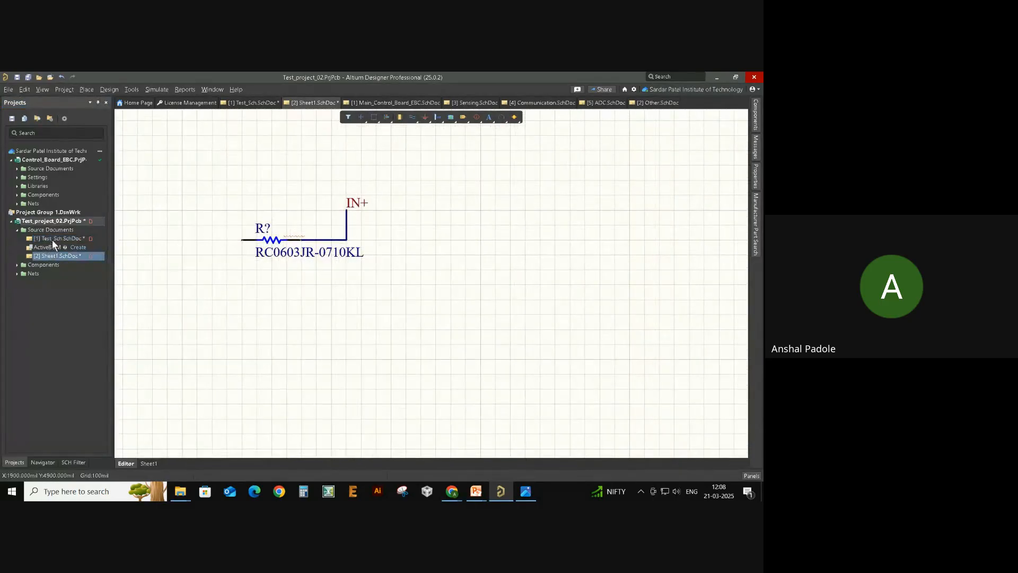
pyautogui.click(52, 240)
pyautogui.click(53, 256)
pyautogui.click(61, 236)
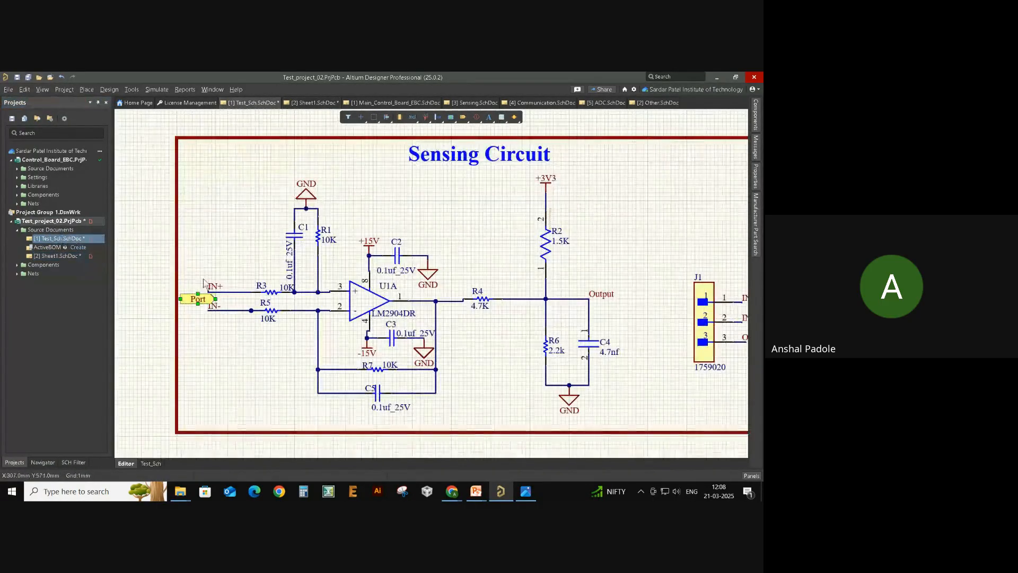
pyautogui.keyDown('ctrl'); pyautogui.scroll(3, 200, 299); pyautogui.keyUp('ctrl')
pyautogui.keyDown('ctrl'); pyautogui.scroll(2, 200, 298); pyautogui.keyUp('ctrl')
pyautogui.moveTo(204, 299); pyautogui.dragTo(223, 288)
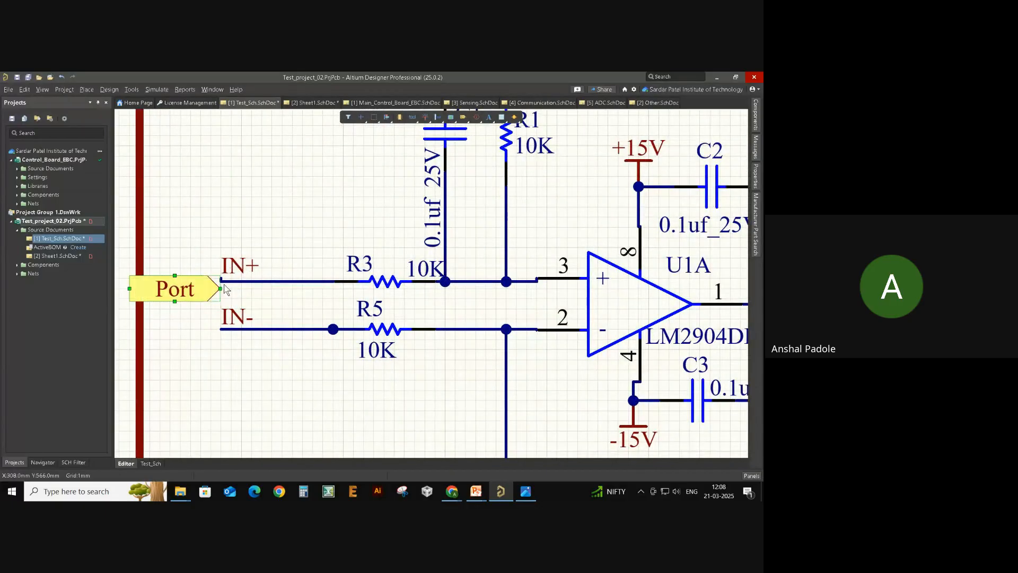
# - Name the port IN+ and delete the old IN+ net label
pyautogui.doubleClick(194, 289)
pyautogui.press('BackSpace')
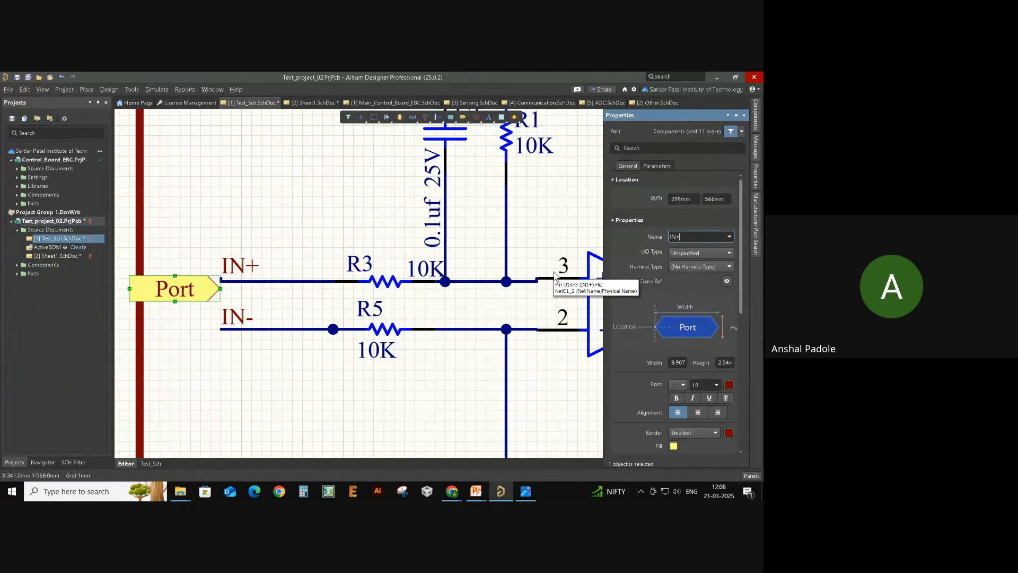
pyautogui.press('Return')
pyautogui.click(249, 265)
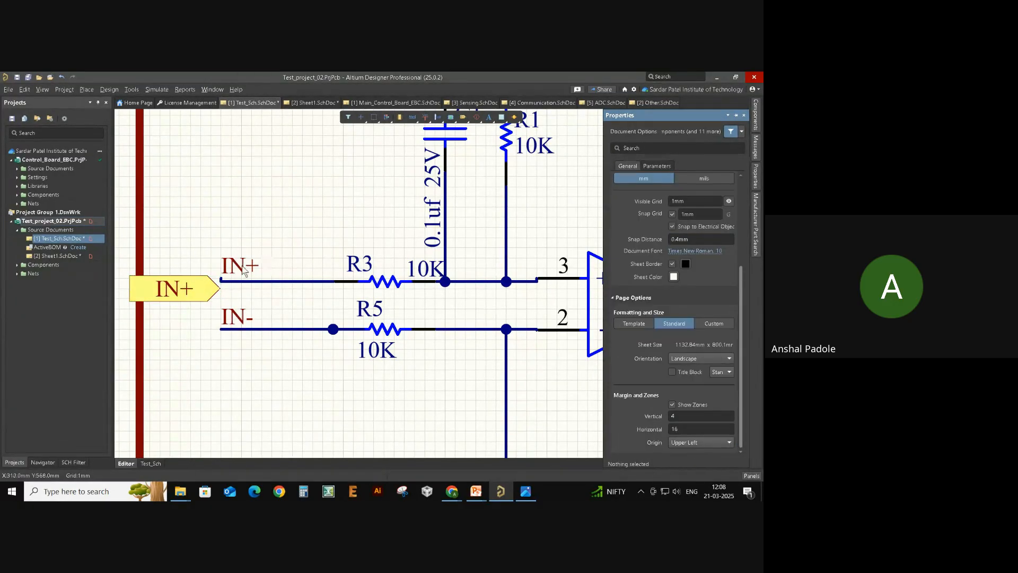
pyautogui.press('Delete')
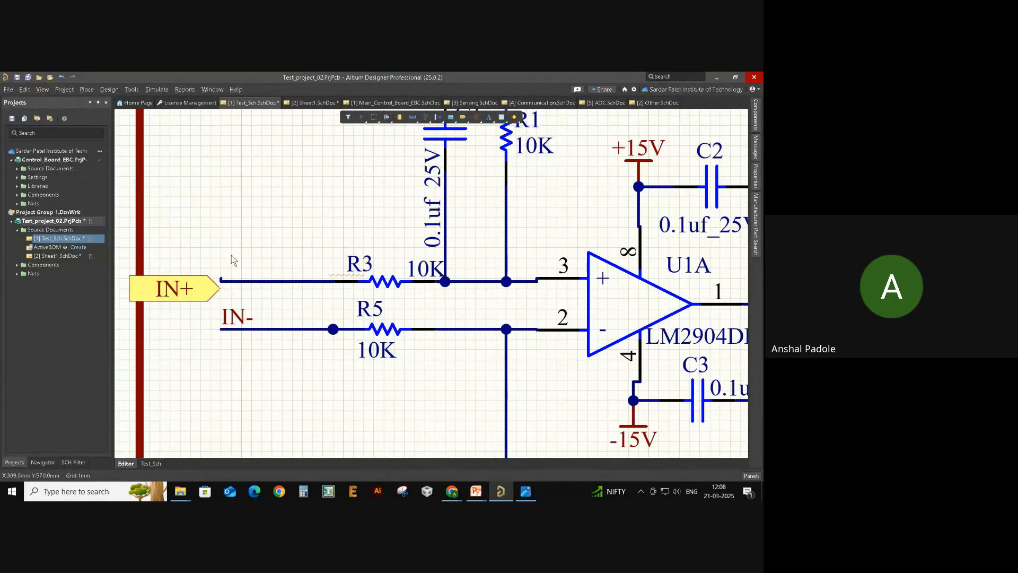
# - Wire the IN+ port to the R3 input line and align it on the wire
pyautogui.moveTo(213, 289); pyautogui.dragTo(210, 278)
pyautogui.hotkey('ctrl', 'w')
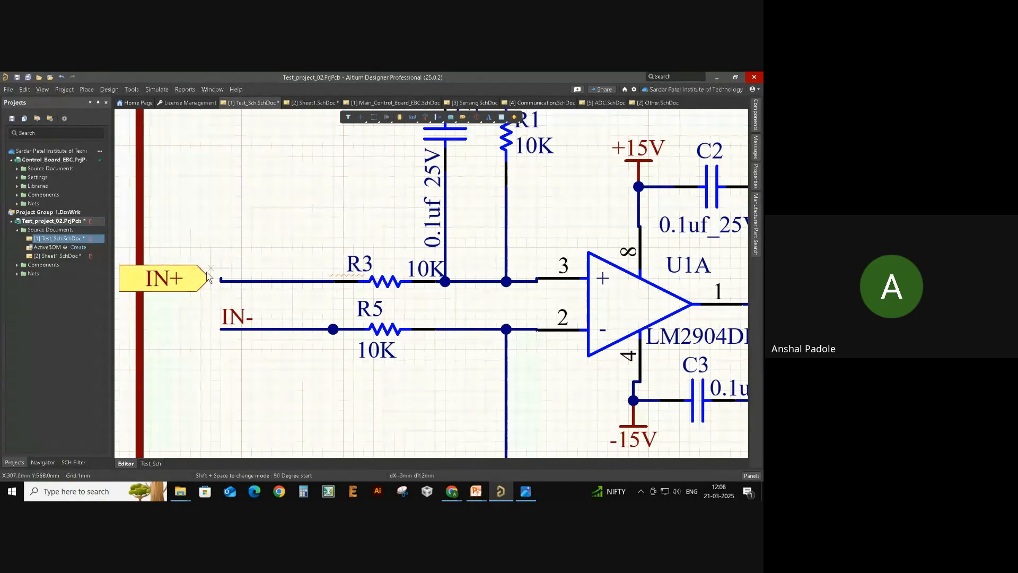
pyautogui.click(210, 280)
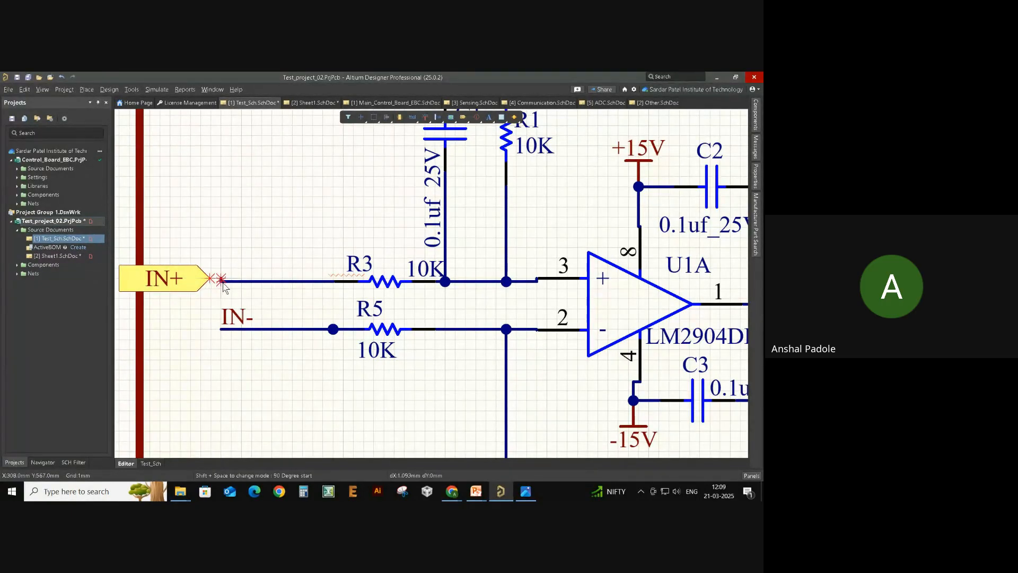
pyautogui.click(221, 281)
pyautogui.rightClick(244, 218)
pyautogui.click(244, 218)
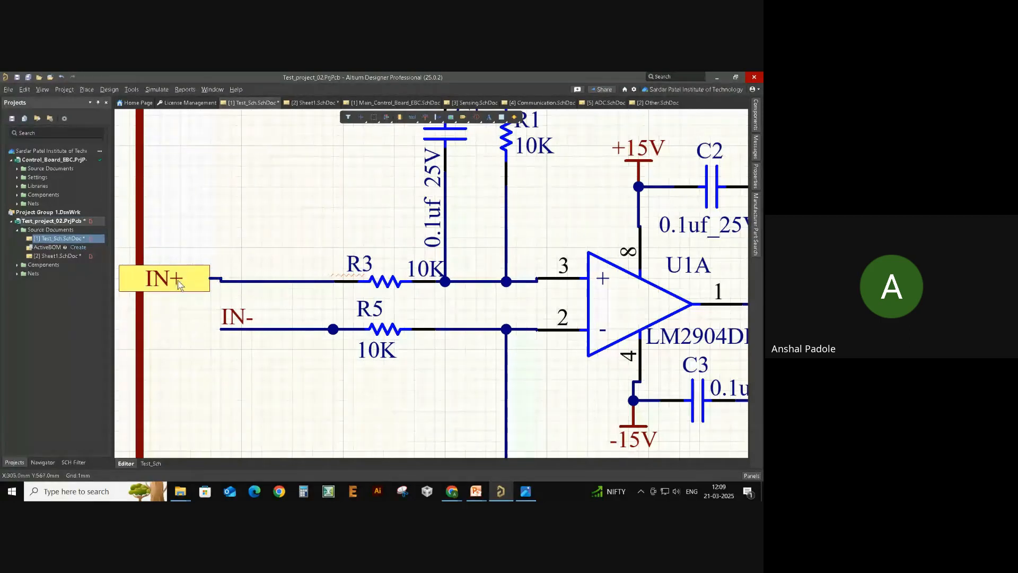
pyautogui.moveTo(177, 280); pyautogui.dragTo(215, 278)
pyautogui.keyDown('ctrl'); pyautogui.scroll(-1, 232, 271); pyautogui.keyUp('ctrl')
pyautogui.keyDown('ctrl'); pyautogui.scroll(-1, 232, 271); pyautogui.keyUp('ctrl')
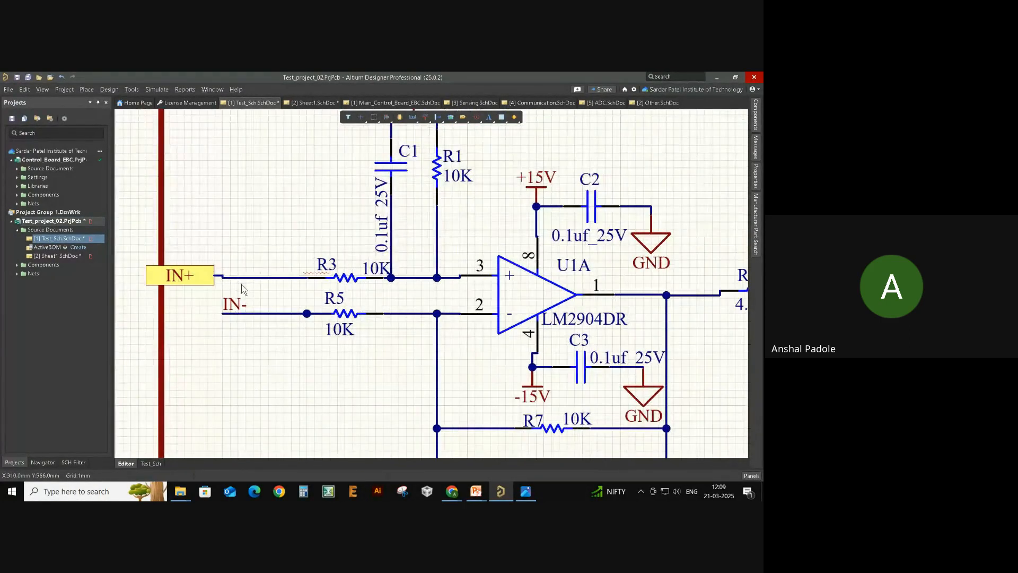
pyautogui.click(240, 277)
pyautogui.moveTo(227, 279)
pyautogui.mouseDown()
pyautogui.moveTo(252, 278)
pyautogui.moveTo(237, 276)
pyautogui.mouseUp()
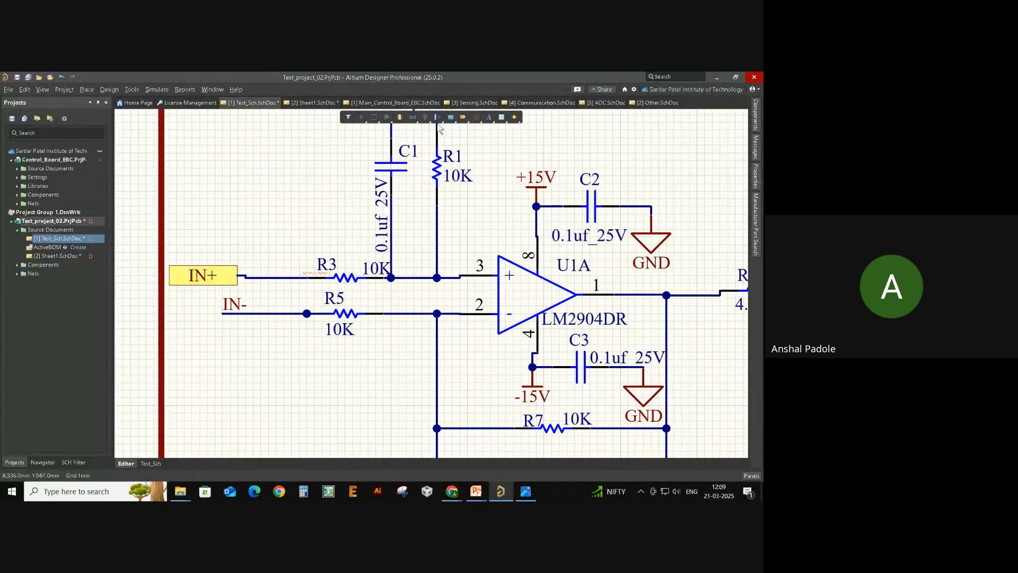
# - Place a second port on the IN- wire and name it IN-
pyautogui.click(463, 117)
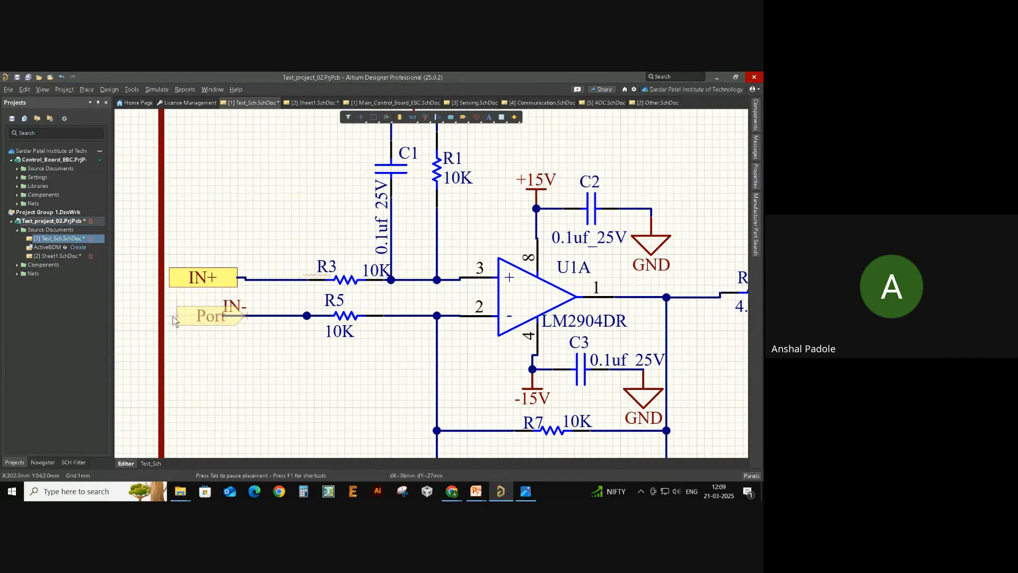
pyautogui.click(237, 321)
pyautogui.click(230, 334)
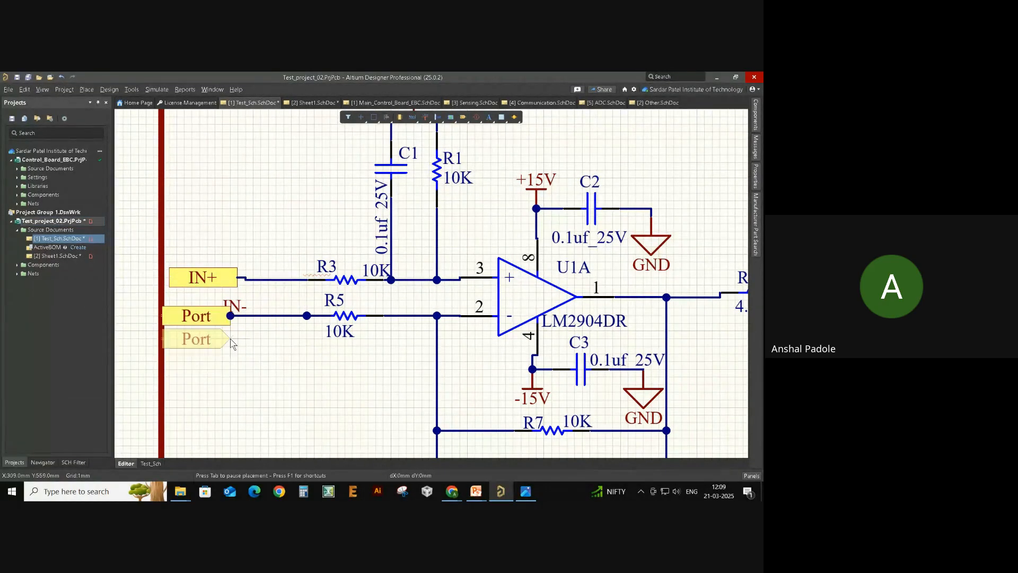
pyautogui.rightClick(245, 353)
pyautogui.doubleClick(209, 321)
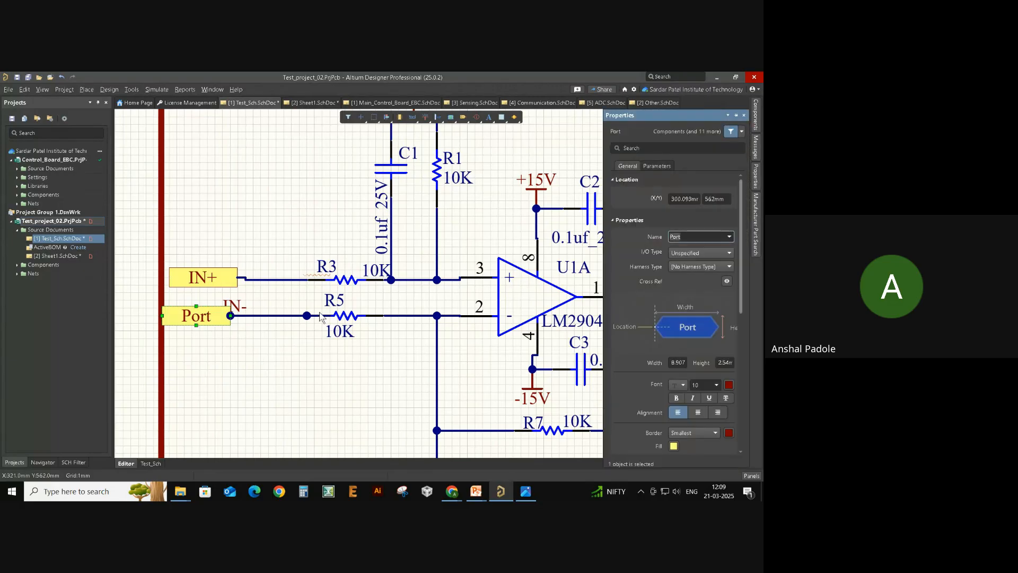
pyautogui.write('IN-')
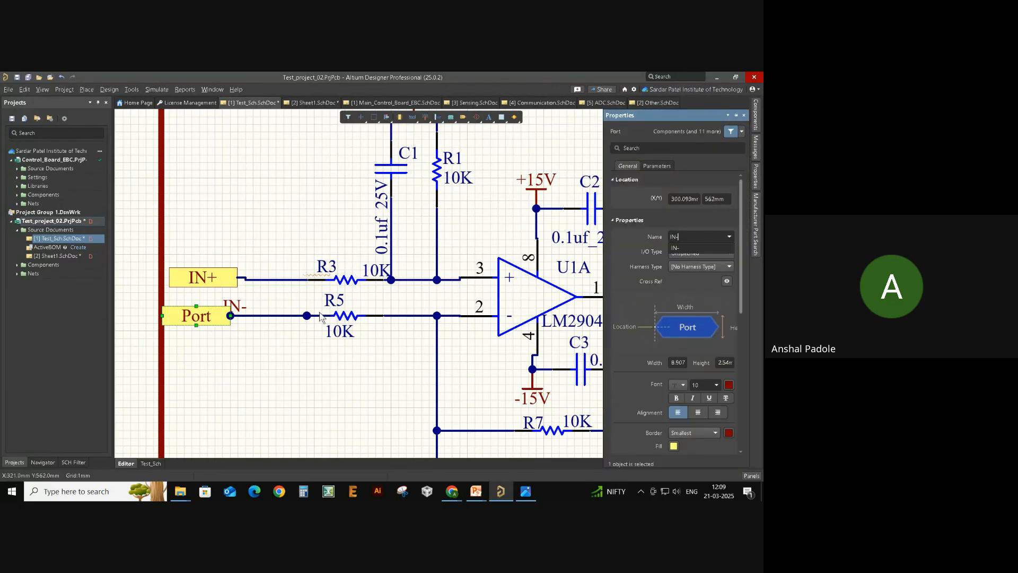
pyautogui.press('Return')
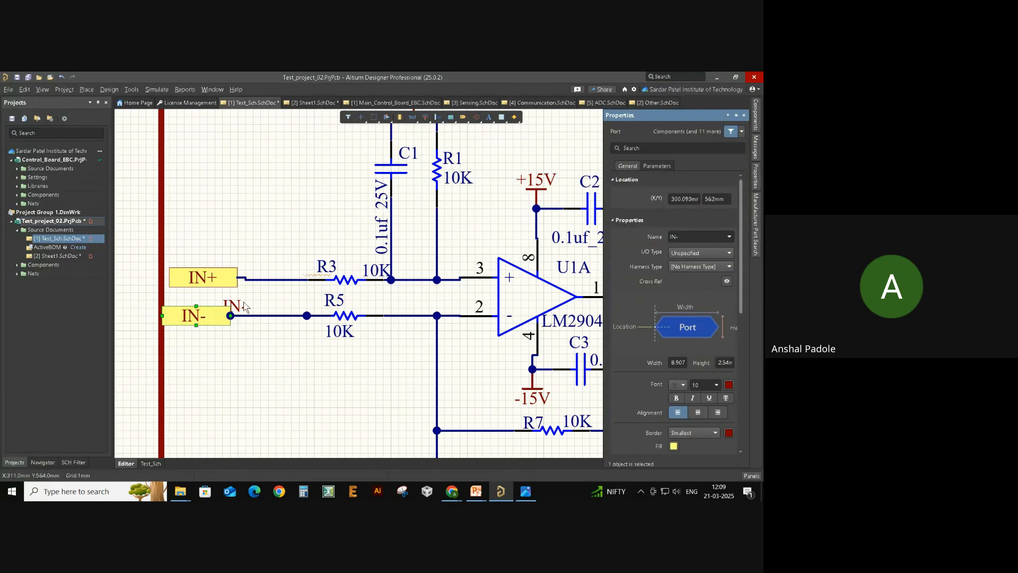
# - Line the IN- port up with the R5 wire
pyautogui.moveTo(225, 319); pyautogui.dragTo(307, 315)
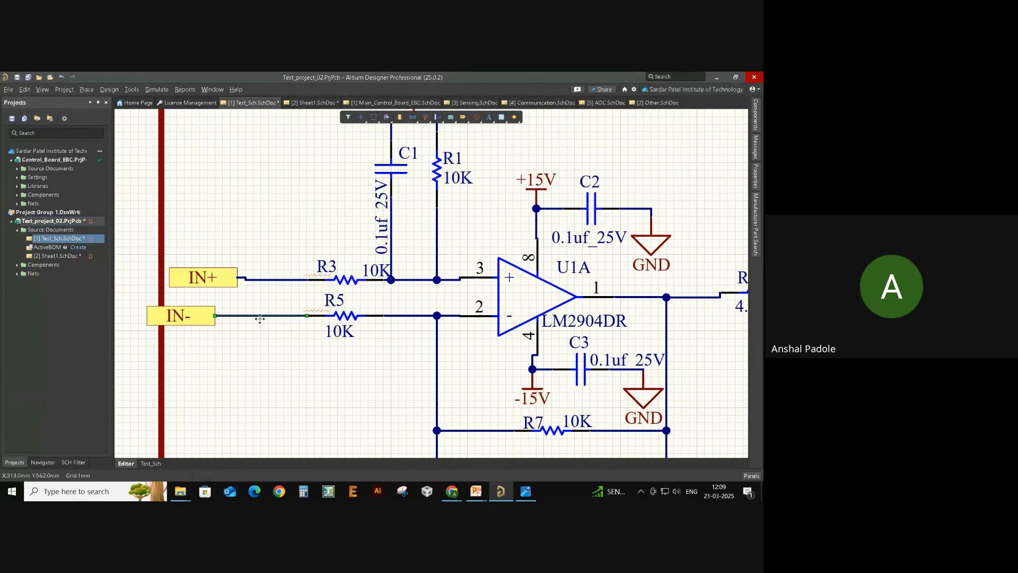
pyautogui.moveTo(194, 318); pyautogui.dragTo(246, 316)
pyautogui.hscroll(1, 280, 342)
pyautogui.keyDown('ctrl'); pyautogui.scroll(-2, 280, 345); pyautogui.keyUp('ctrl')
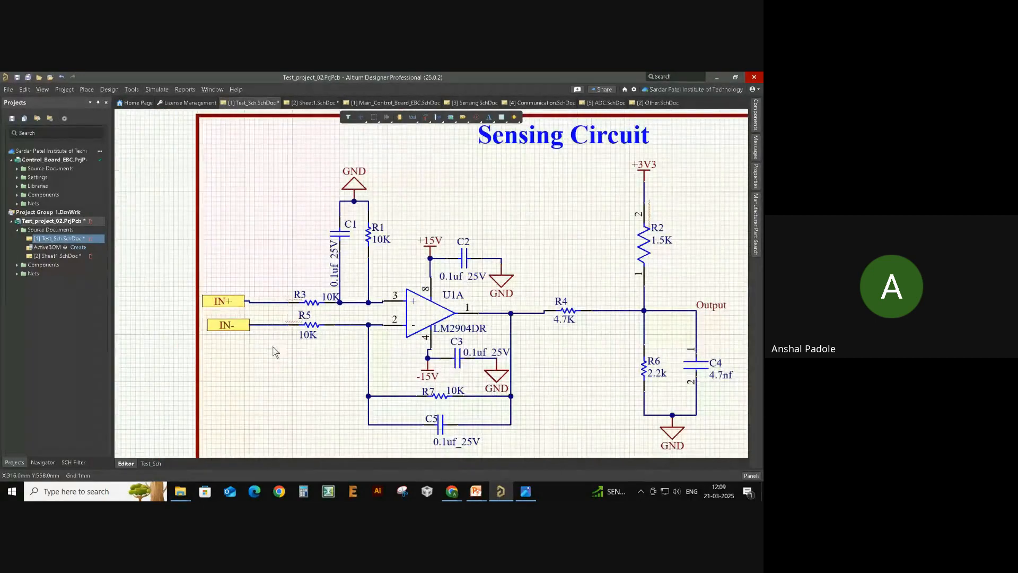
pyautogui.hscroll(1, 277, 346)
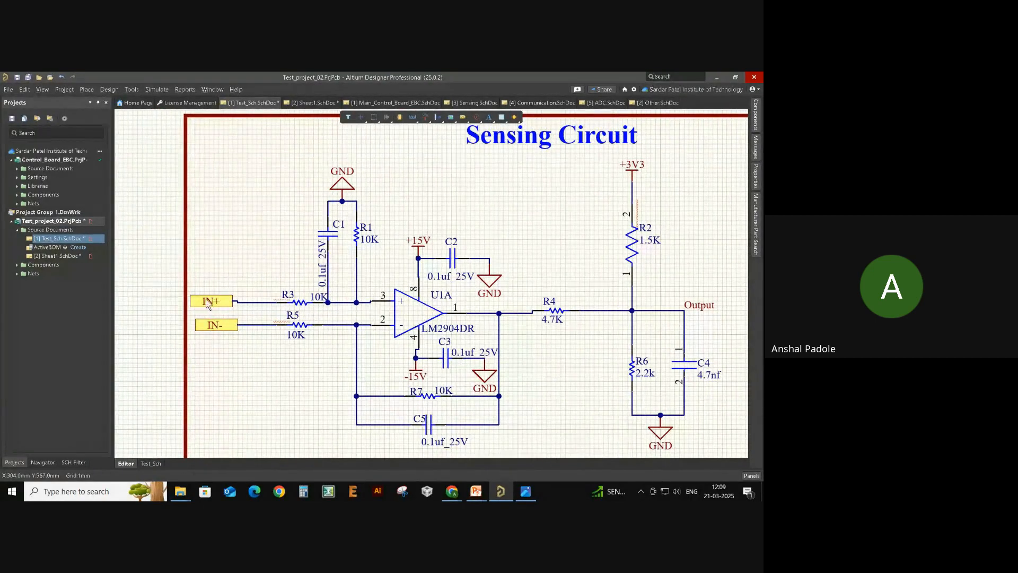
pyautogui.click(219, 326)
pyautogui.click(220, 350)
# - On Sheet1, place a port at the IN+ wire end
pyautogui.doubleClick(53, 256)
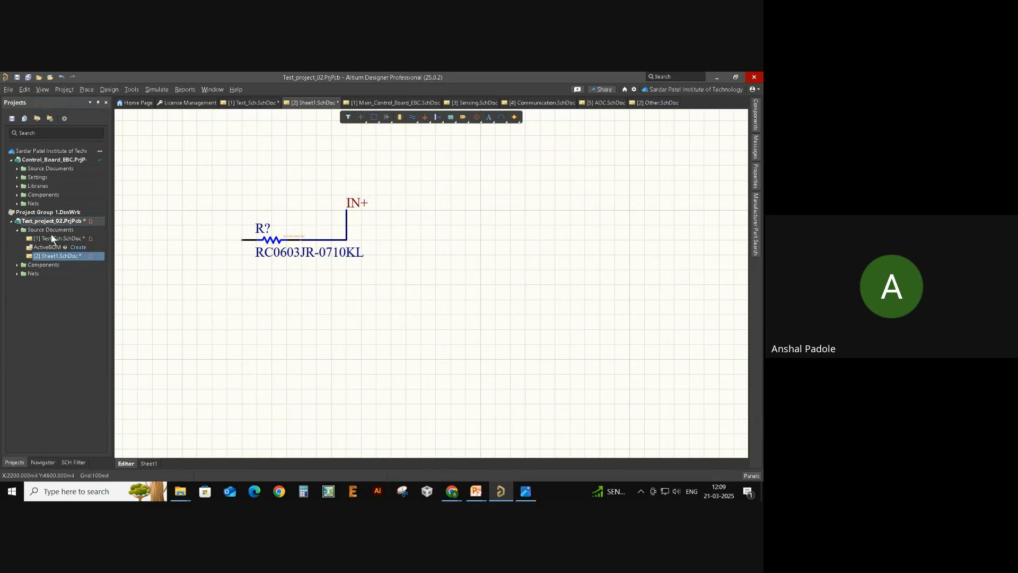
pyautogui.click(451, 118)
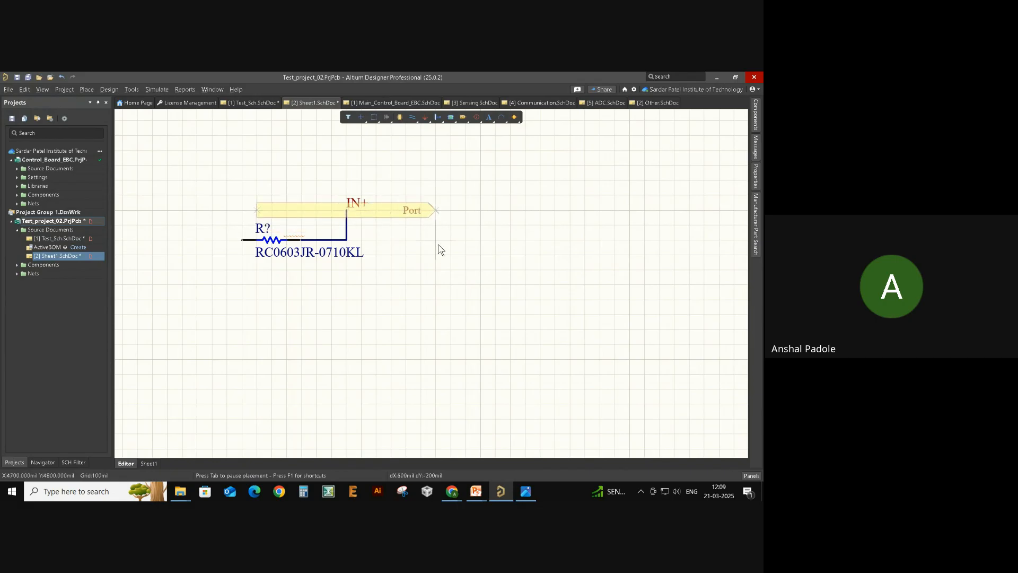
pyautogui.click(347, 210)
pyautogui.press('Escape')
pyautogui.click(299, 209)
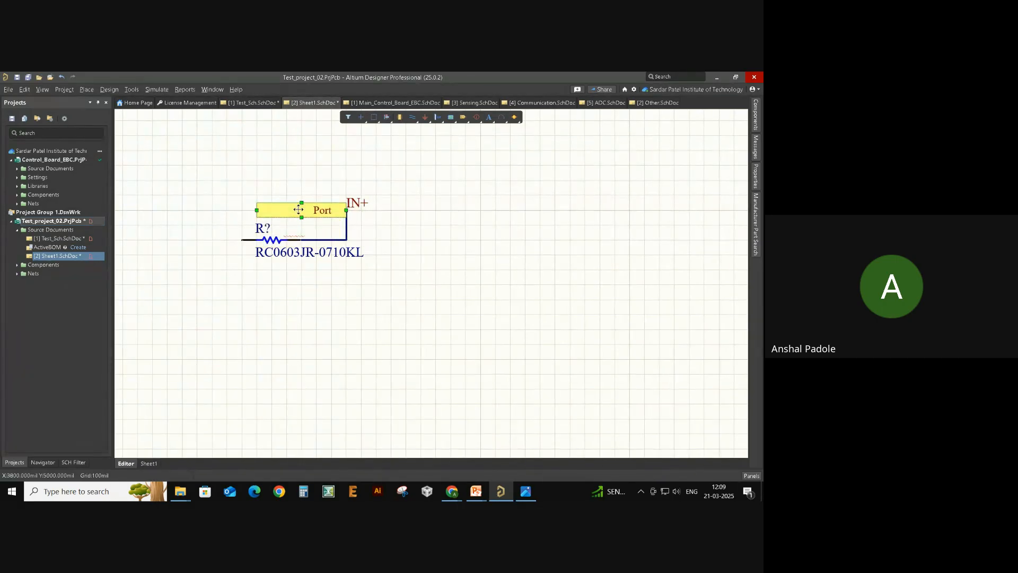
# - Name the new Sheet1 port IN+ from the existing port names list
pyautogui.doubleClick(299, 210)
pyautogui.write('I')
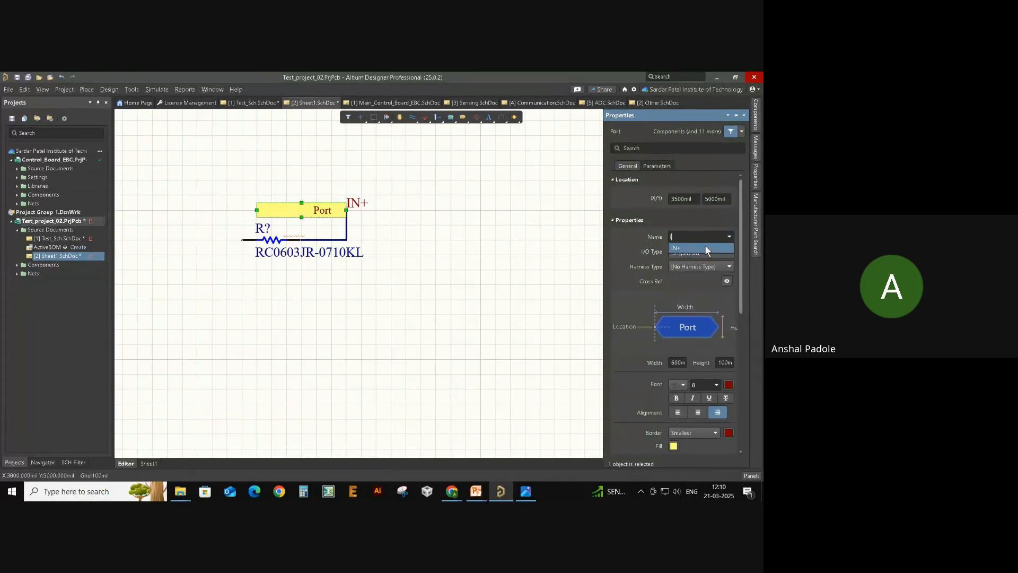
pyautogui.click(730, 235)
pyautogui.click(731, 235)
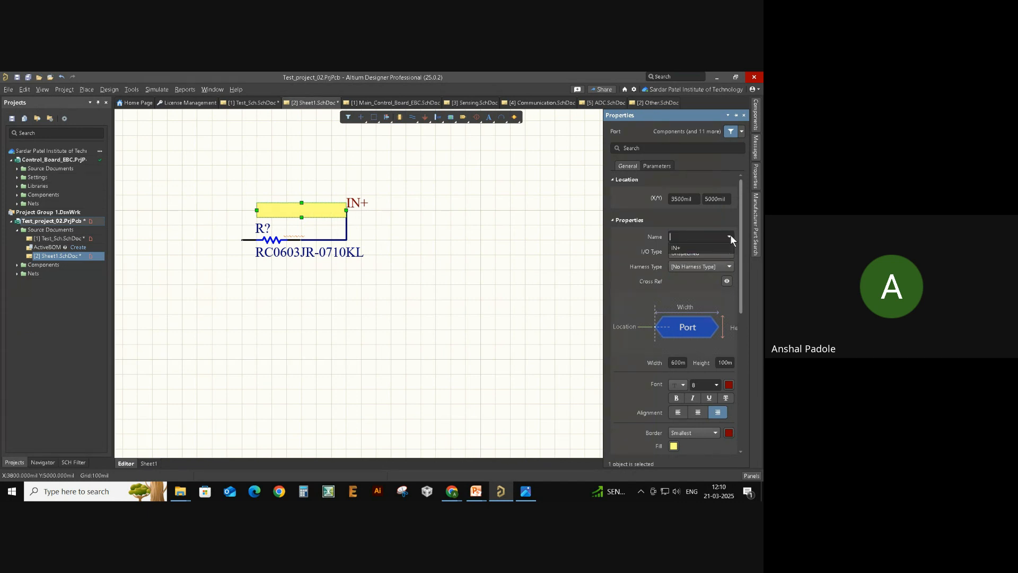
pyautogui.click(708, 248)
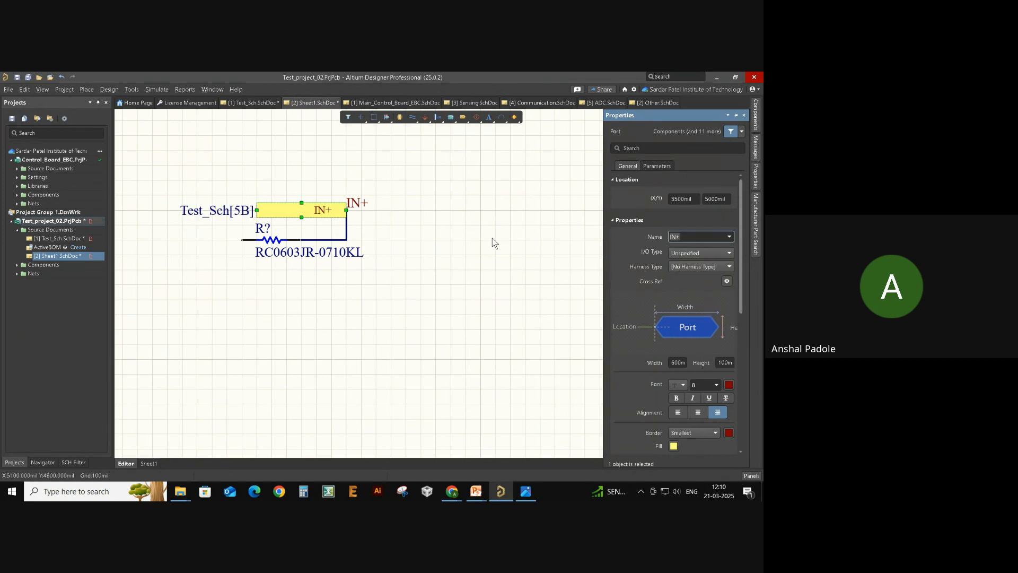
pyautogui.click(453, 254)
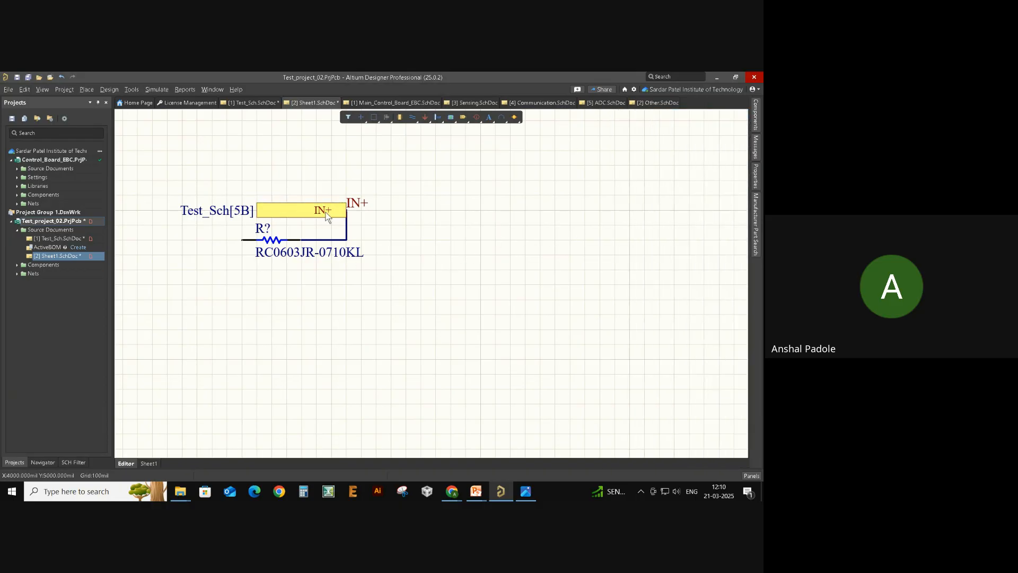
# - Recheck the IN+ port's Test_Sch[5B] cross-reference, then return to the Sensing Circuit sheet
pyautogui.moveTo(159, 186); pyautogui.dragTo(259, 228)
pyautogui.doubleClick(300, 211)
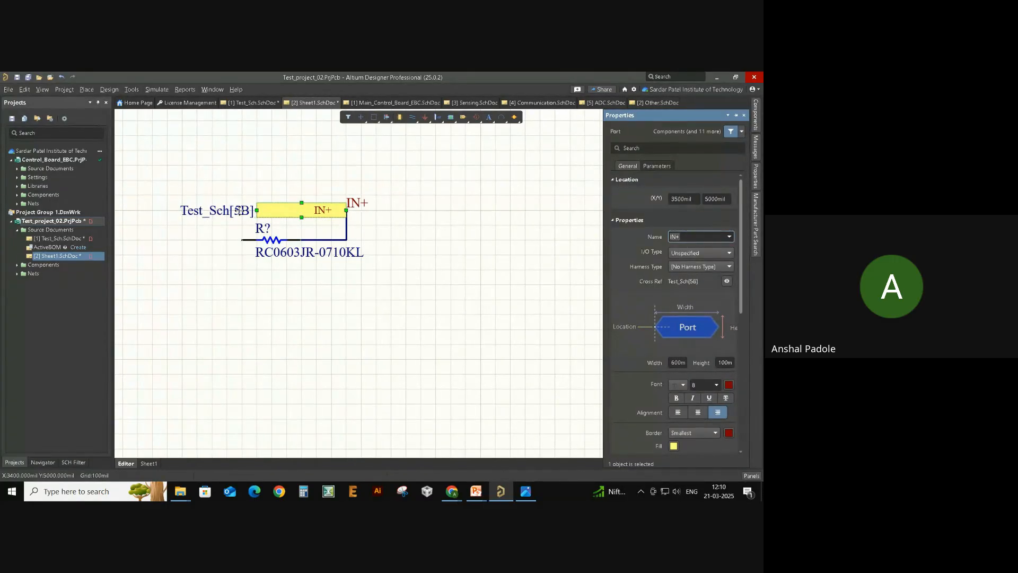
pyautogui.click(236, 194)
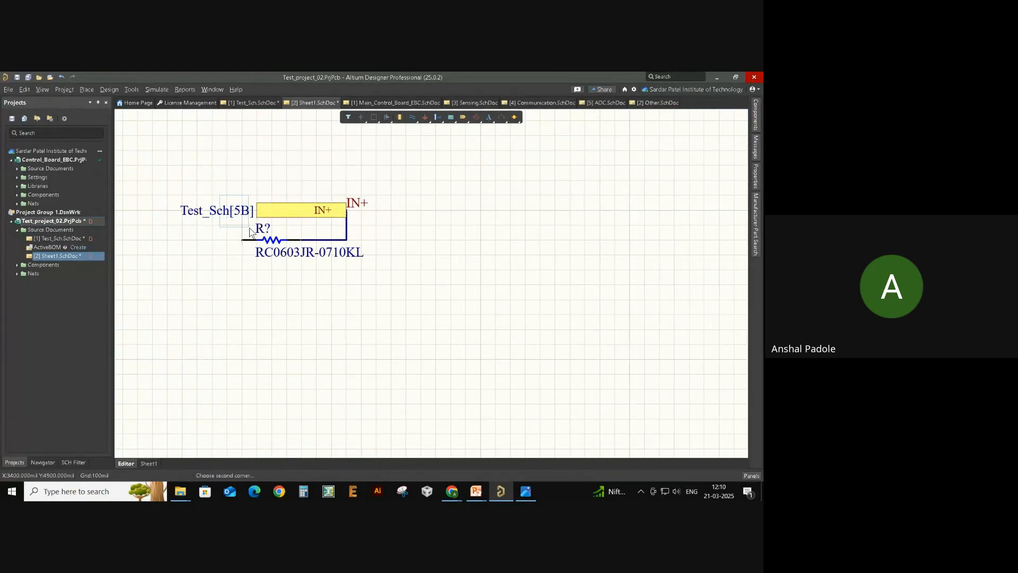
pyautogui.click(62, 238)
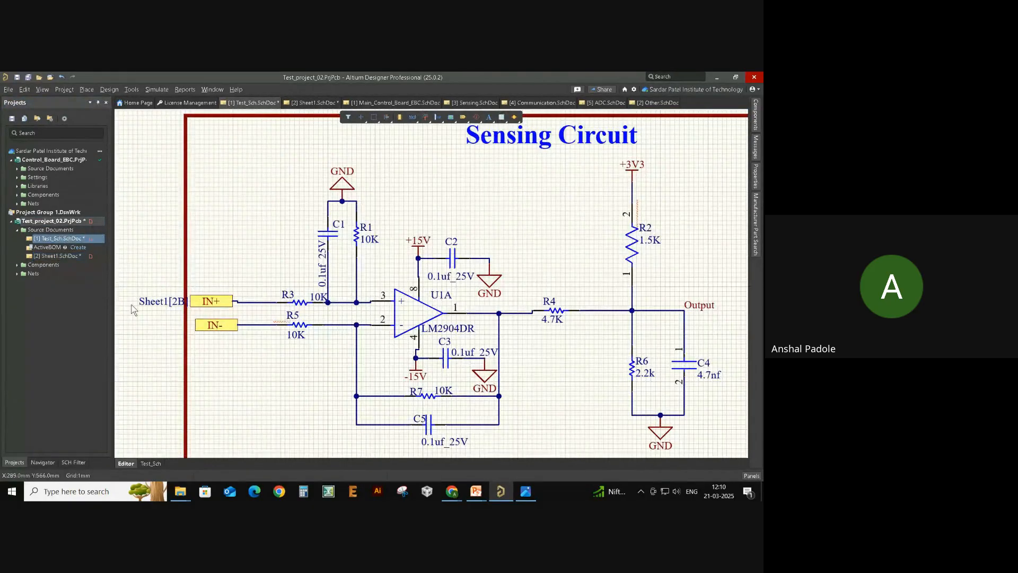
pyautogui.keyDown('ctrl'); pyautogui.scroll(3, 175, 313); pyautogui.keyUp('ctrl')
pyautogui.keyDown('ctrl'); pyautogui.scroll(2, 253, 324); pyautogui.keyUp('ctrl')
pyautogui.keyDown('ctrl'); pyautogui.scroll(-3, 239, 318); pyautogui.keyUp('ctrl')
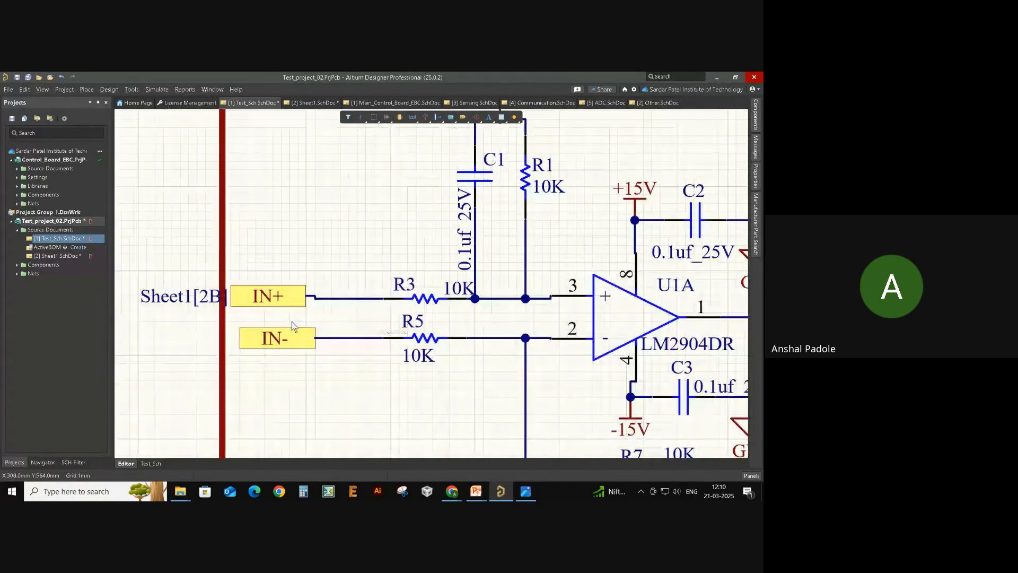
pyautogui.keyDown('ctrl'); pyautogui.scroll(3, 229, 312); pyautogui.keyUp('ctrl')
pyautogui.keyDown('ctrl'); pyautogui.scroll(-3, 313, 325); pyautogui.keyUp('ctrl')
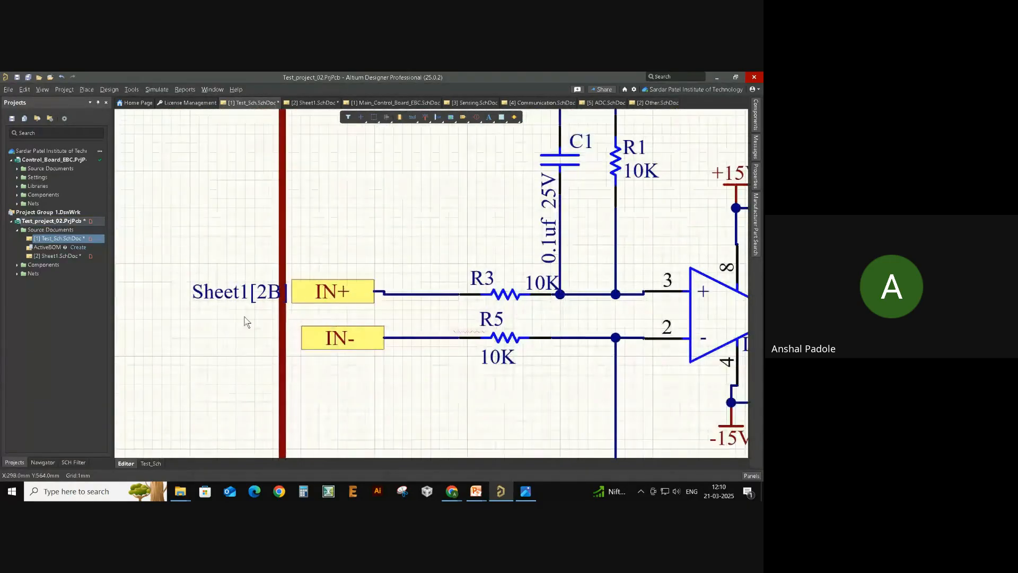
pyautogui.keyDown('ctrl'); pyautogui.scroll(1, 254, 316); pyautogui.keyUp('ctrl')
pyautogui.doubleClick(332, 292)
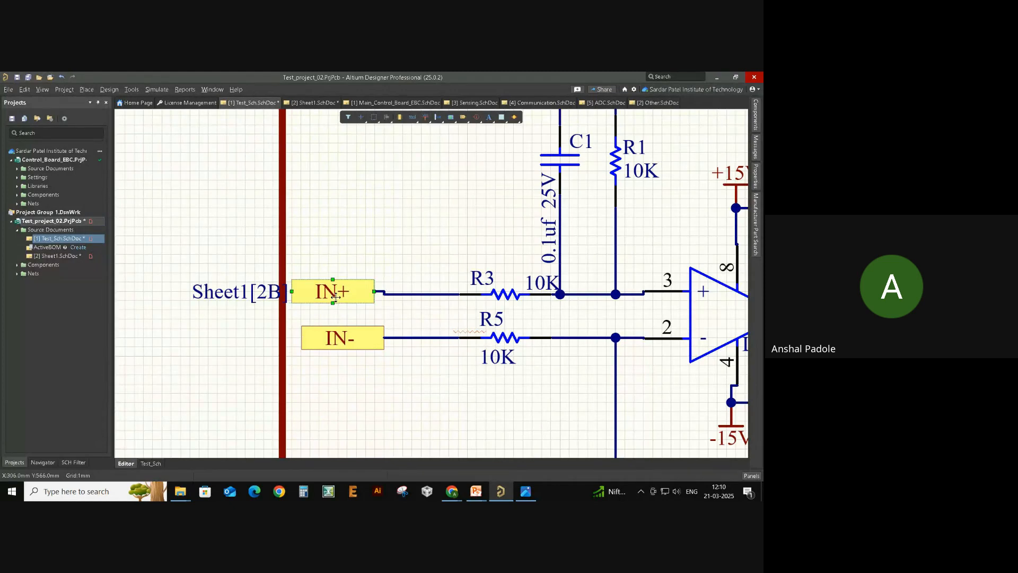
pyautogui.click(696, 283)
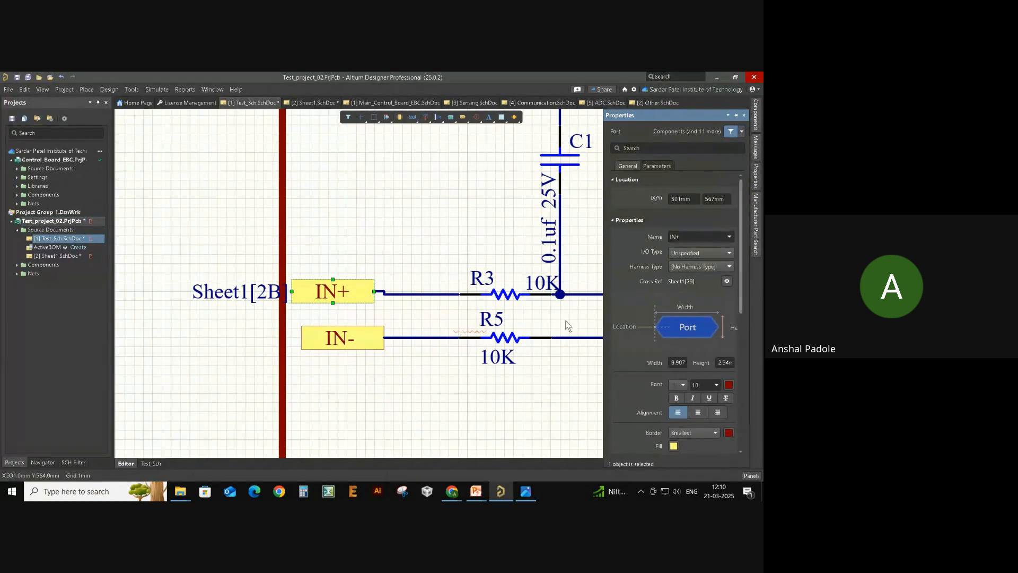
pyautogui.click(364, 379)
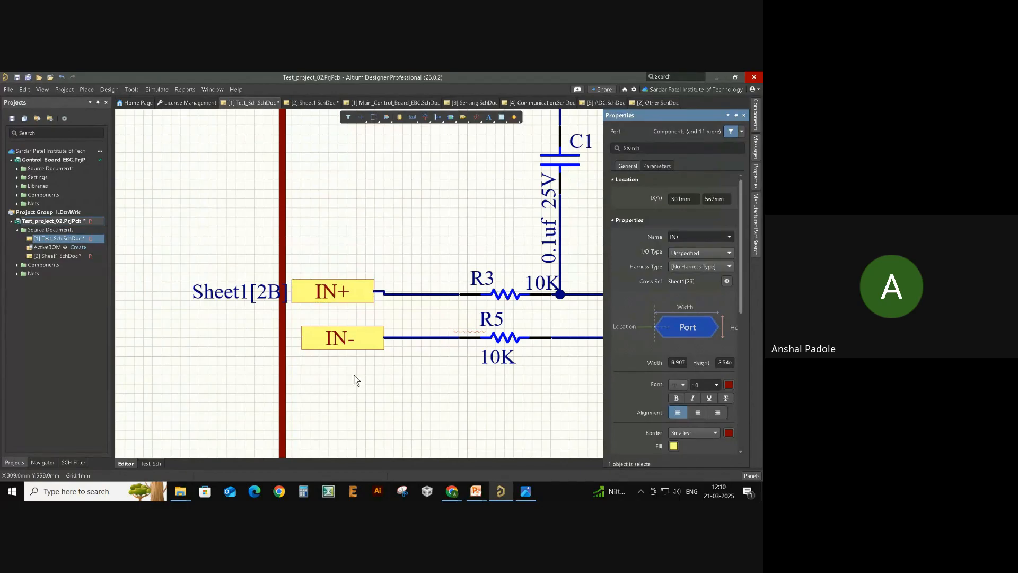
pyautogui.click(56, 257)
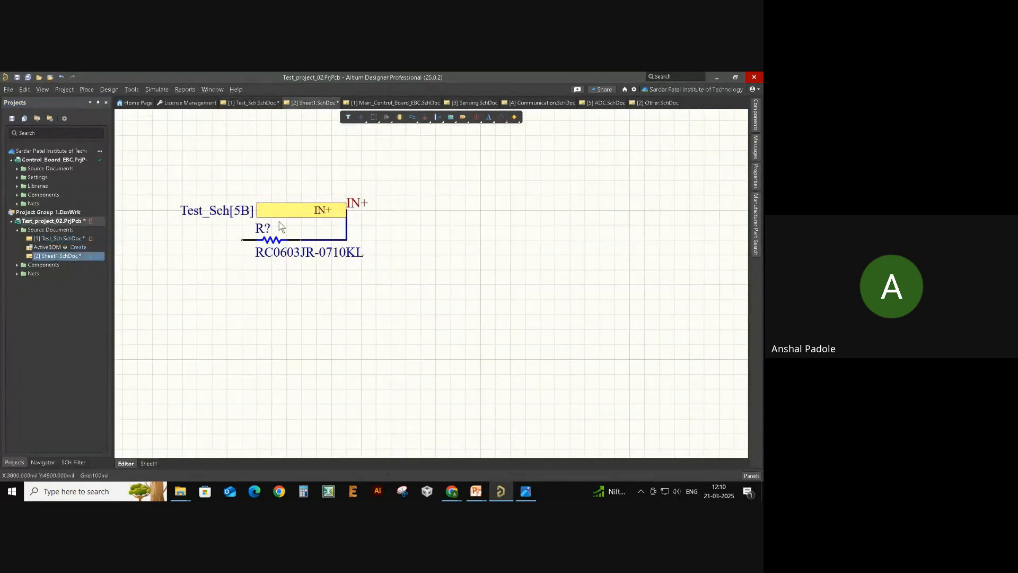
pyautogui.moveTo(161, 189); pyautogui.dragTo(316, 225)
pyautogui.click(61, 239)
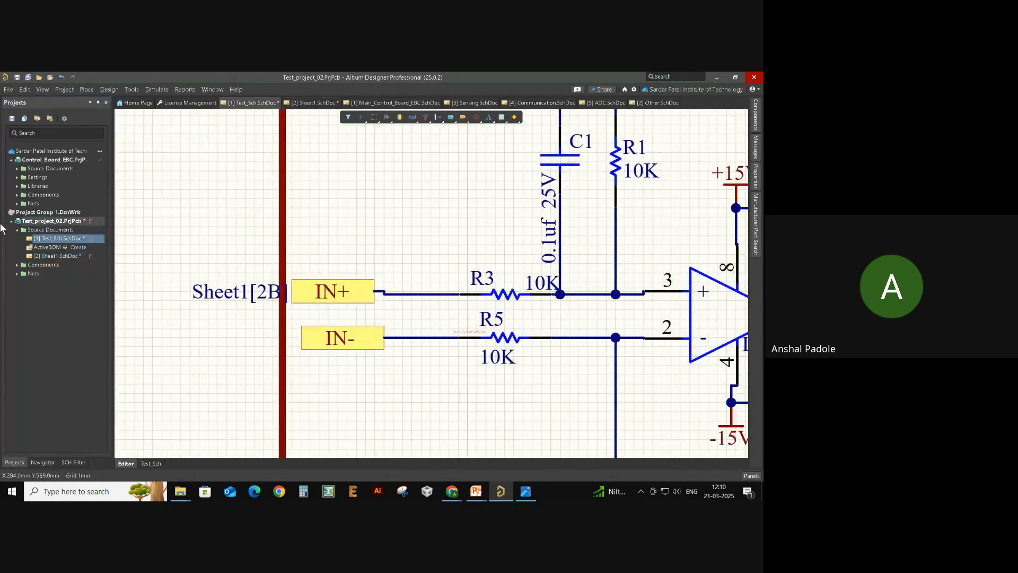
pyautogui.moveTo(392, 264); pyautogui.dragTo(254, 315)
pyautogui.click(396, 386)
pyautogui.click(330, 347)
pyautogui.click(56, 256)
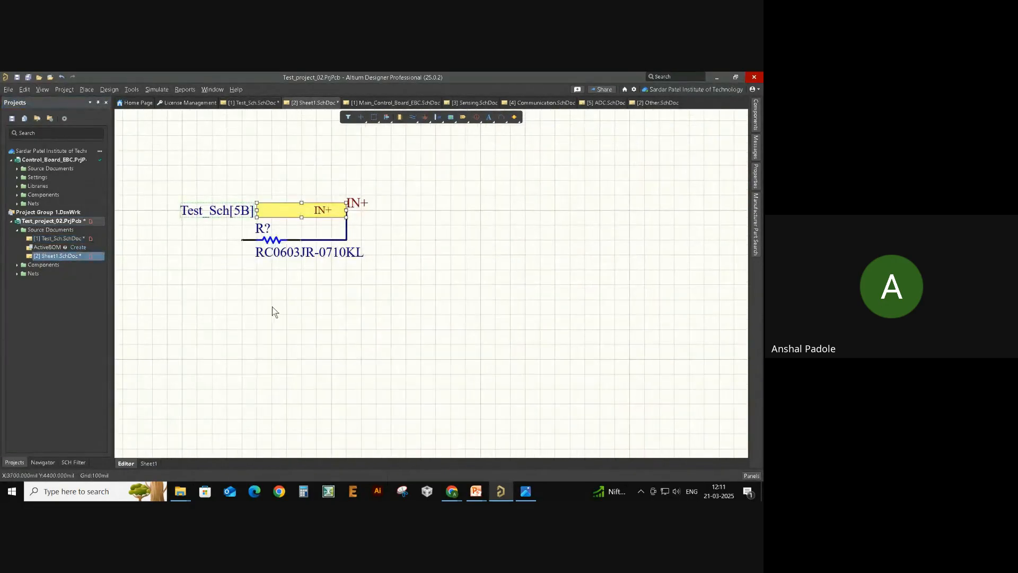
# - Wire the resistor's left pin leftward on Sheet1 and paste an IN- port at the wire's end
pyautogui.hotkey('ctrl', 'w')
pyautogui.click(241, 276)
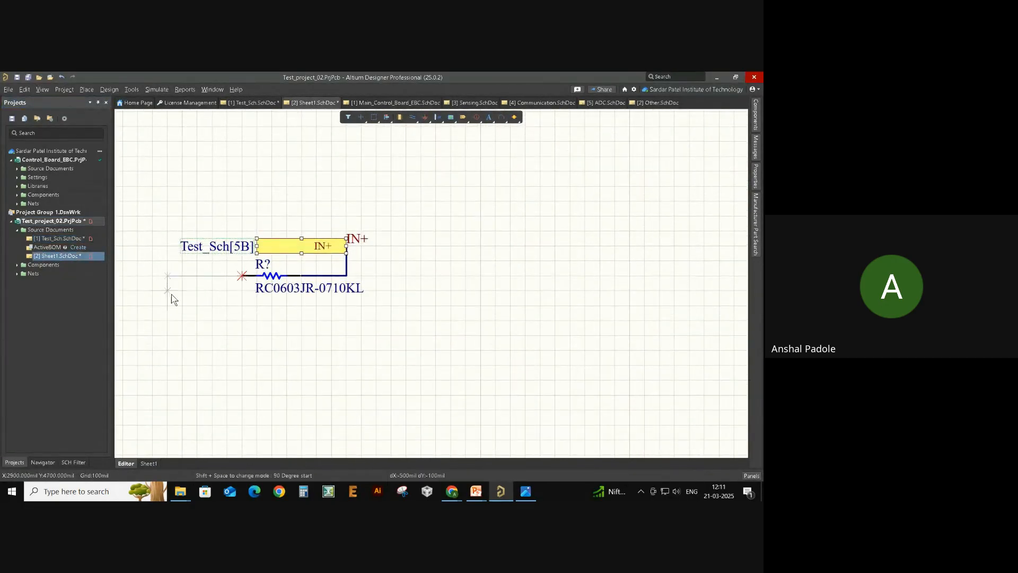
pyautogui.click(168, 292)
pyautogui.press('Escape')
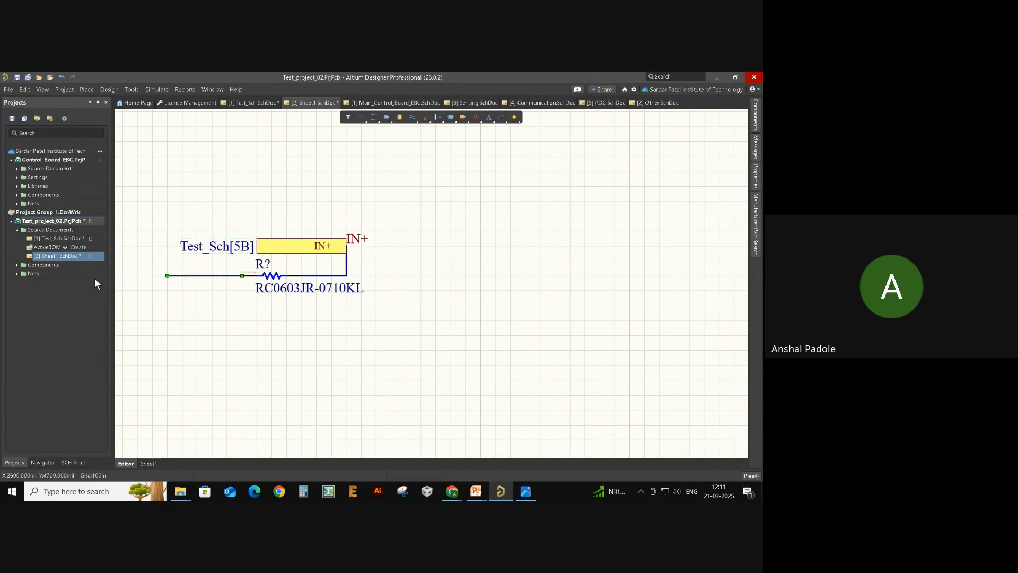
pyautogui.hotkey('ctrl', 'v')
pyautogui.click(171, 283)
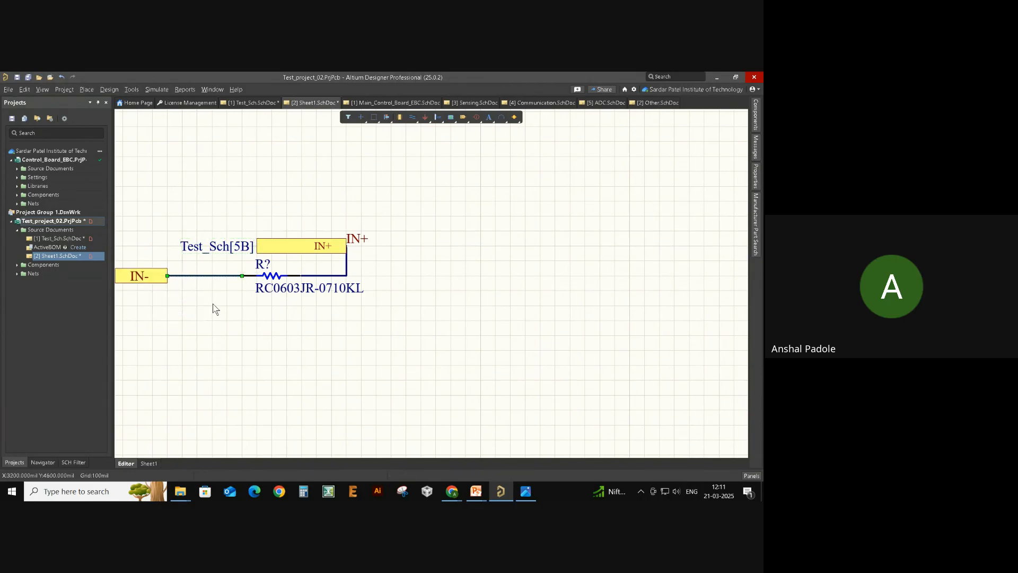
# - Inspect the new IN- port's properties, then go to Test_Sch to verify its Sheet1[1B] cross-reference
pyautogui.moveTo(216, 307); pyautogui.dragTo(491, 305, button='right')
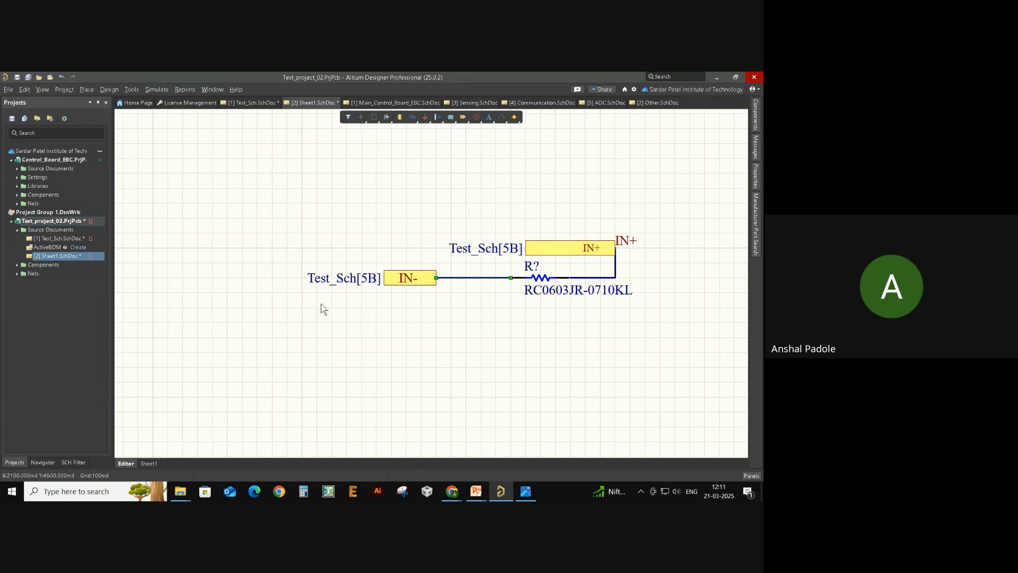
pyautogui.moveTo(289, 245); pyautogui.dragTo(385, 301)
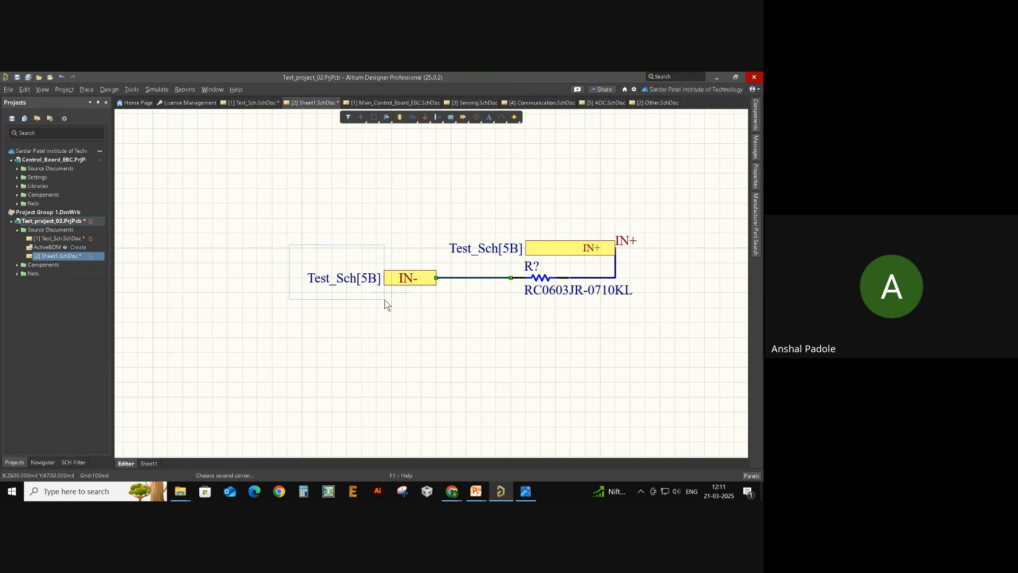
pyautogui.click(386, 303)
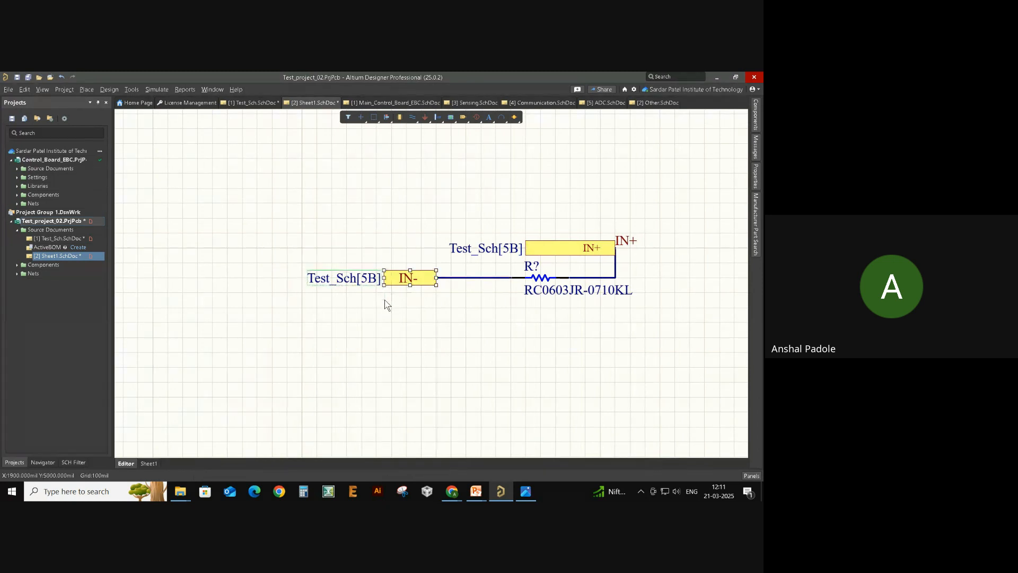
pyautogui.doubleClick(407, 278)
pyautogui.click(428, 354)
pyautogui.click(58, 239)
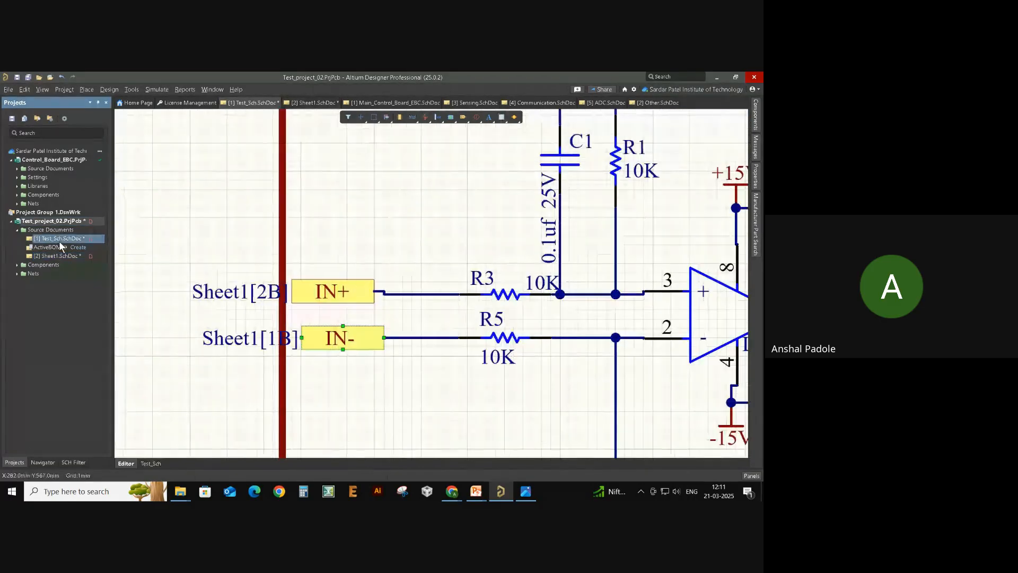
pyautogui.click(192, 329)
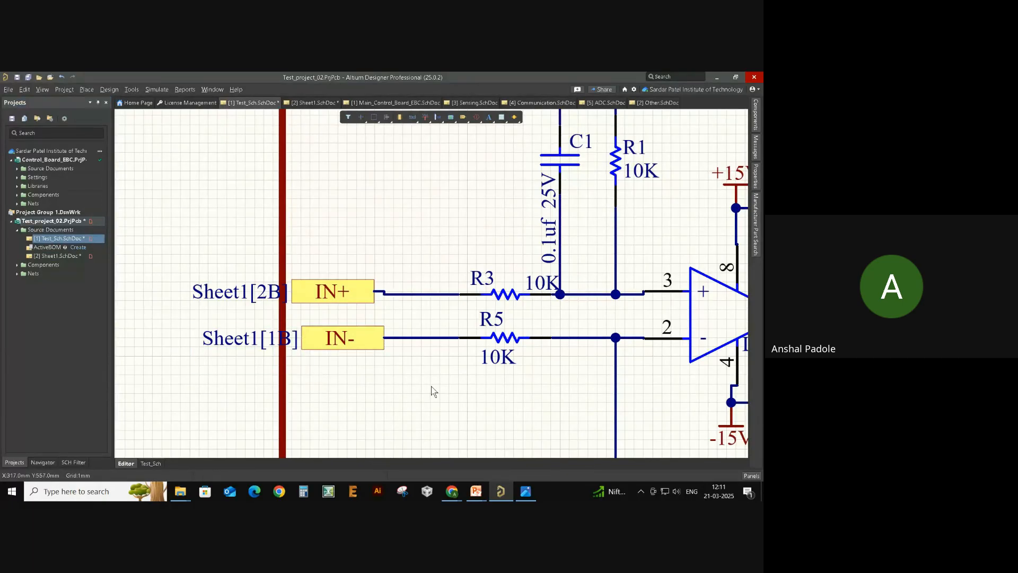
pyautogui.keyDown('ctrl'); pyautogui.scroll(-1, 432, 376); pyautogui.keyUp('ctrl')
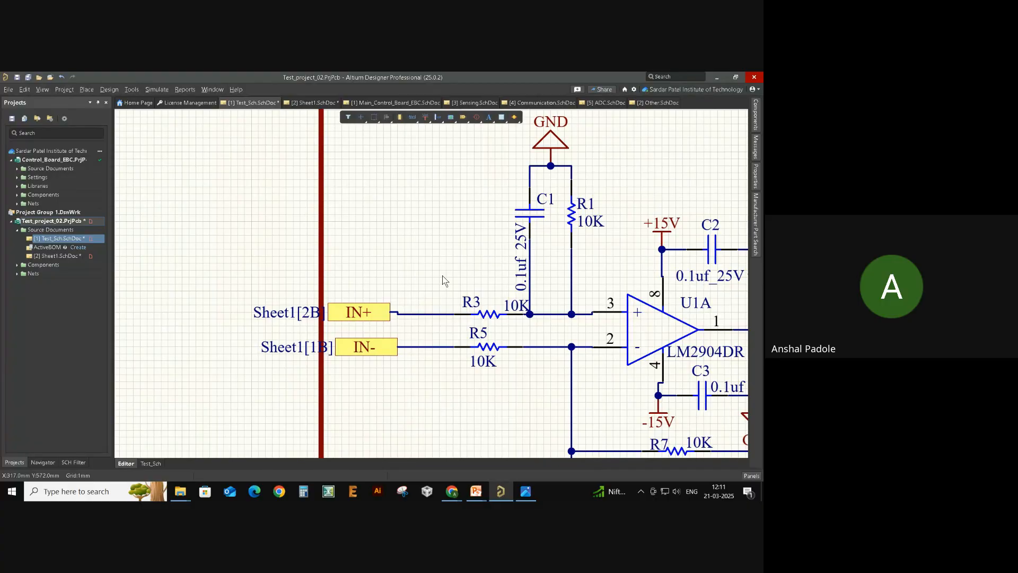
pyautogui.moveTo(410, 369); pyautogui.dragTo(305, 332, button='right')
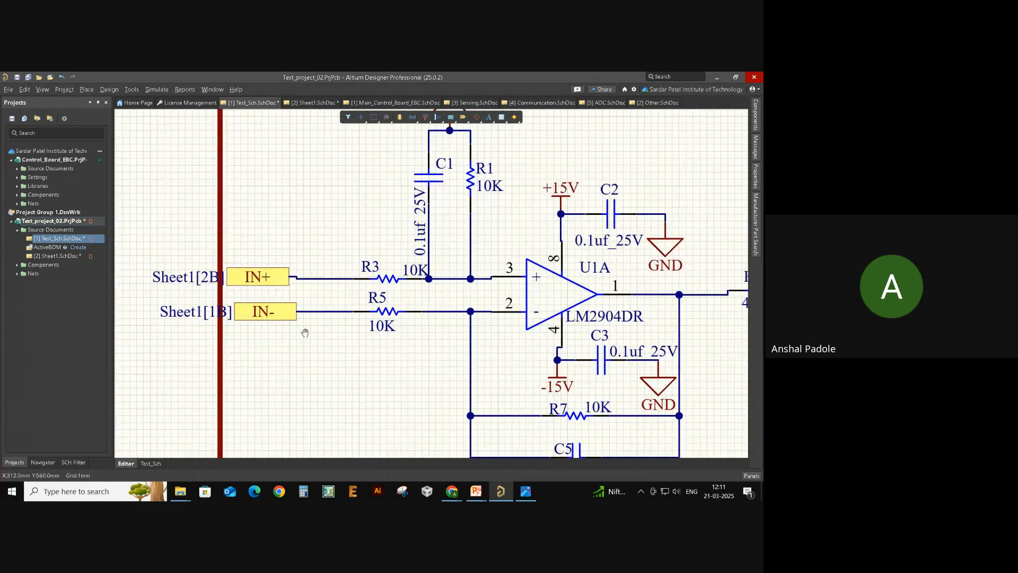
pyautogui.click(50, 258)
pyautogui.click(57, 240)
pyautogui.click(64, 256)
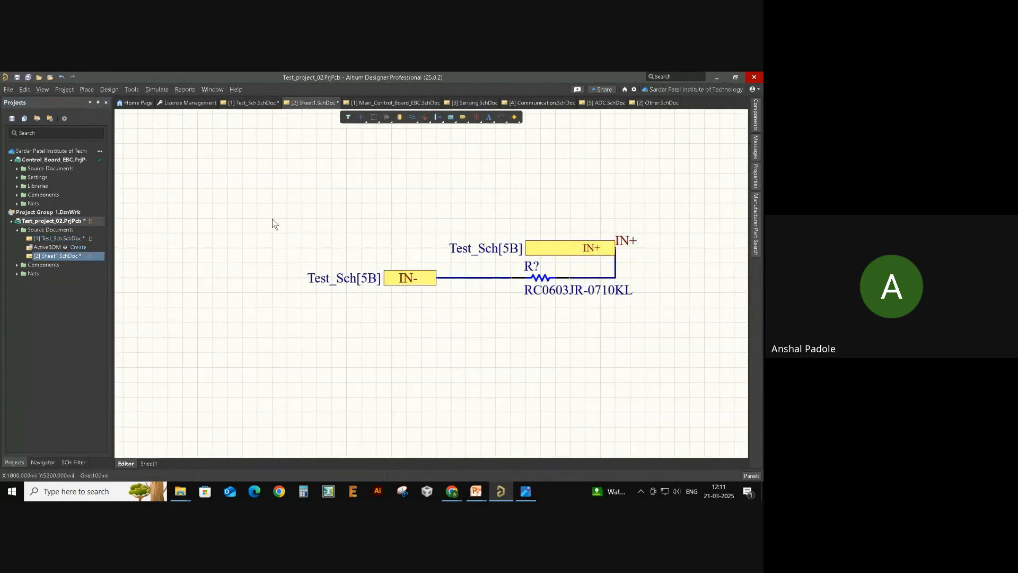
pyautogui.click(79, 239)
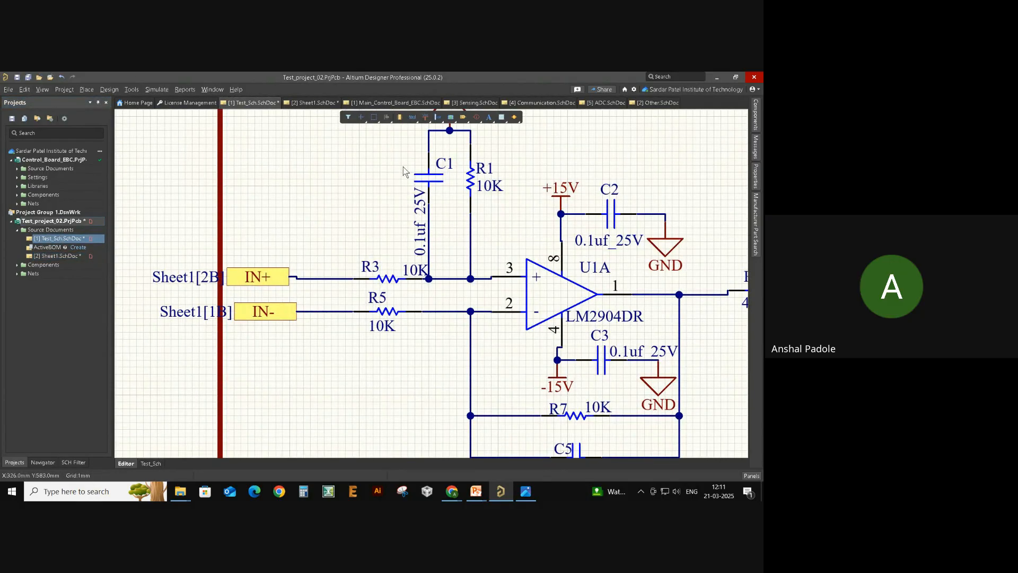
# - Place an off-sheet connector on Test_Sch's IN+ wire using Place > Off Sheet Connector
pyautogui.click(91, 90)
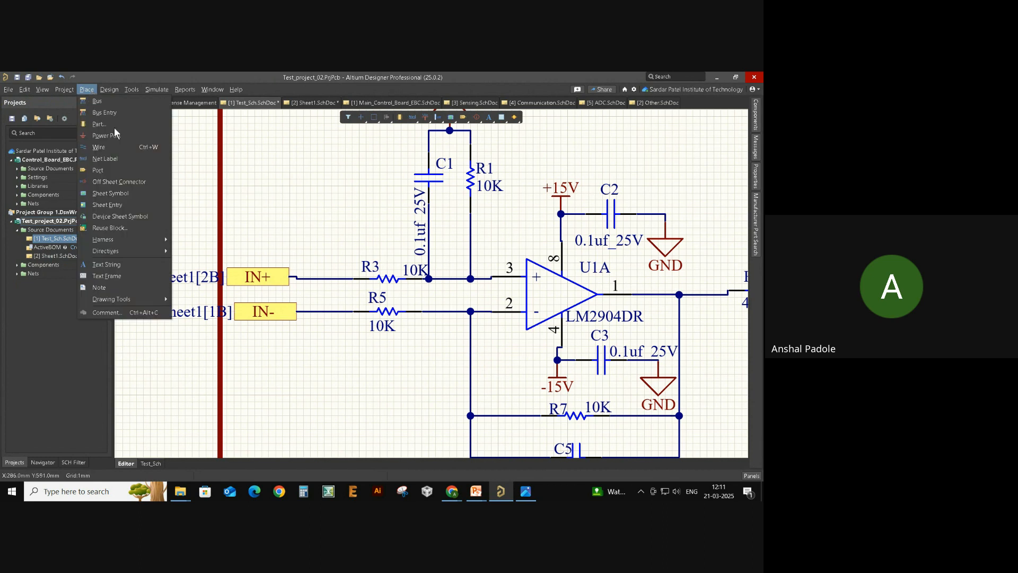
pyautogui.click(128, 181)
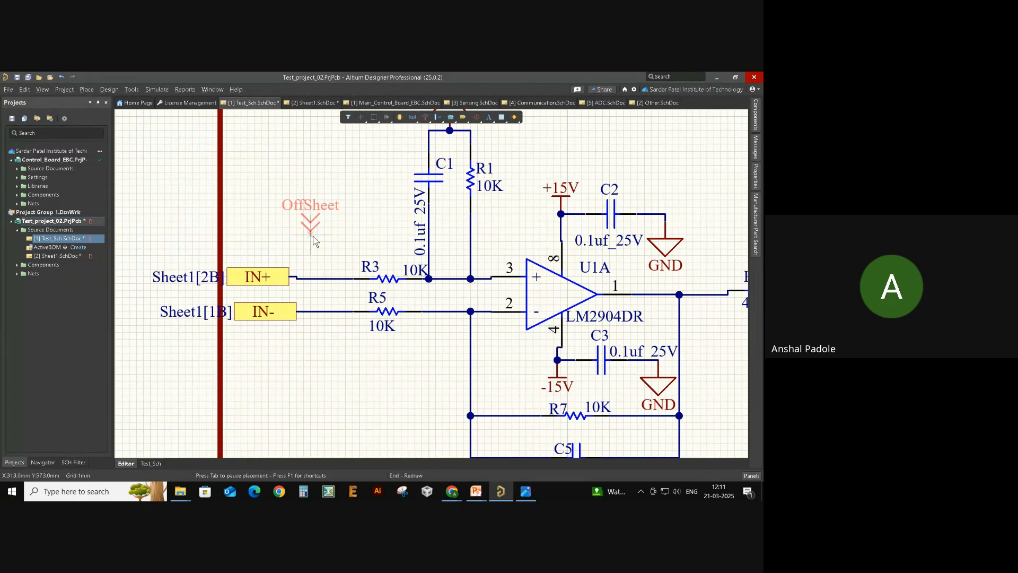
pyautogui.moveTo(314, 241); pyautogui.dragTo(434, 240, button='right')
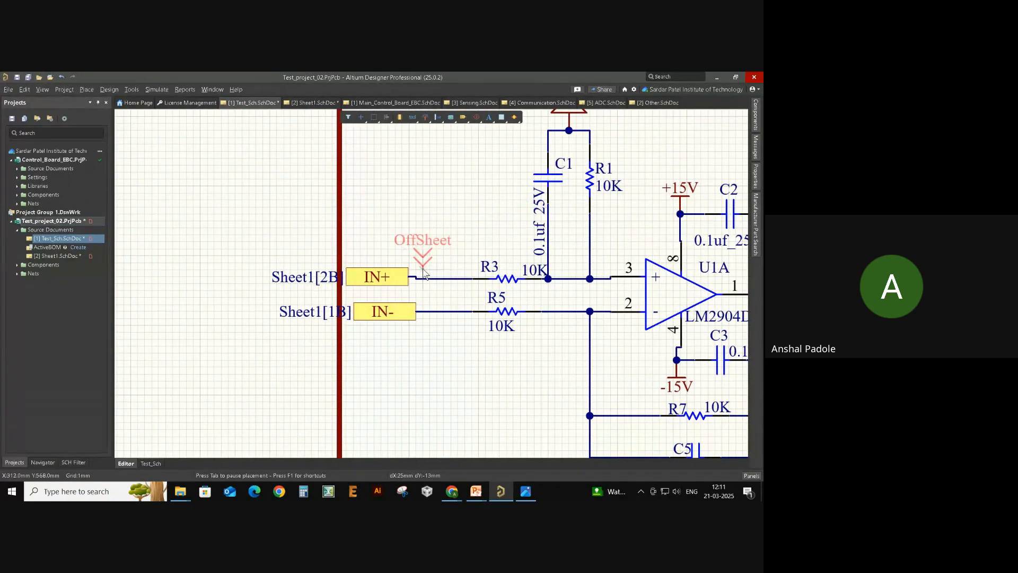
pyautogui.click(419, 279)
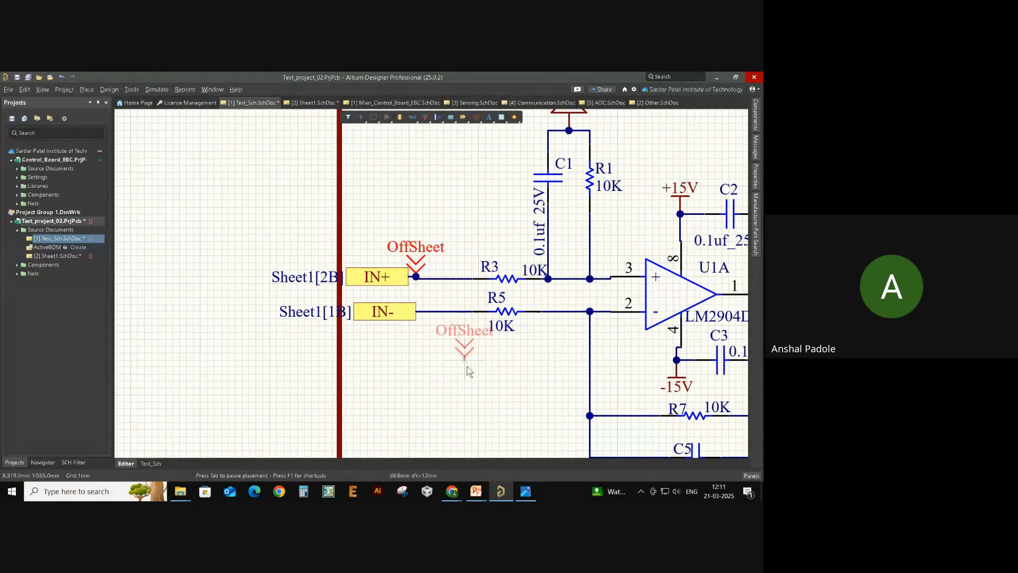
pyautogui.rightClick(457, 371)
pyautogui.click(430, 238)
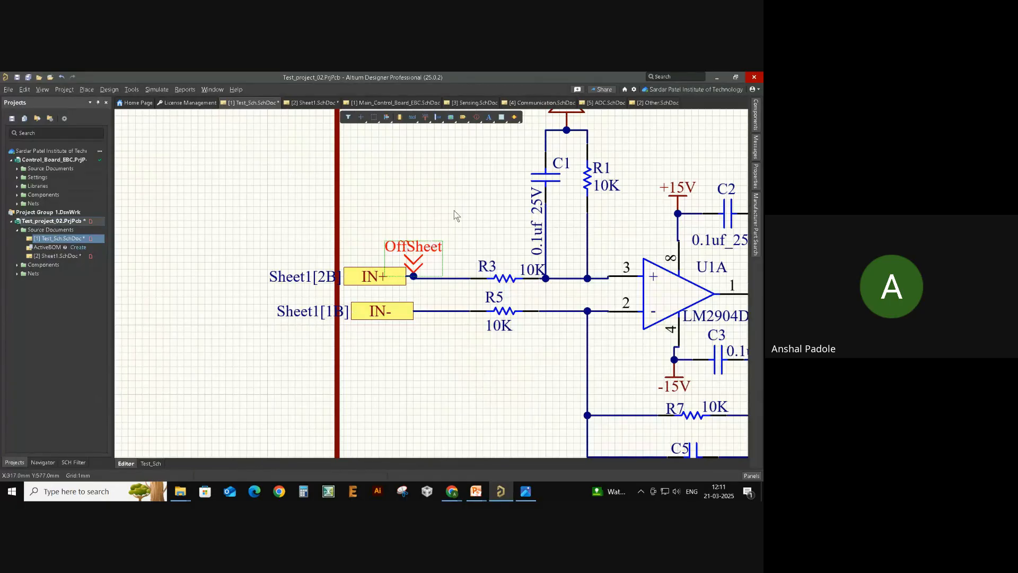
# - Set the off-sheet connector's Net Name to IN+ in Properties
pyautogui.doubleClick(424, 244)
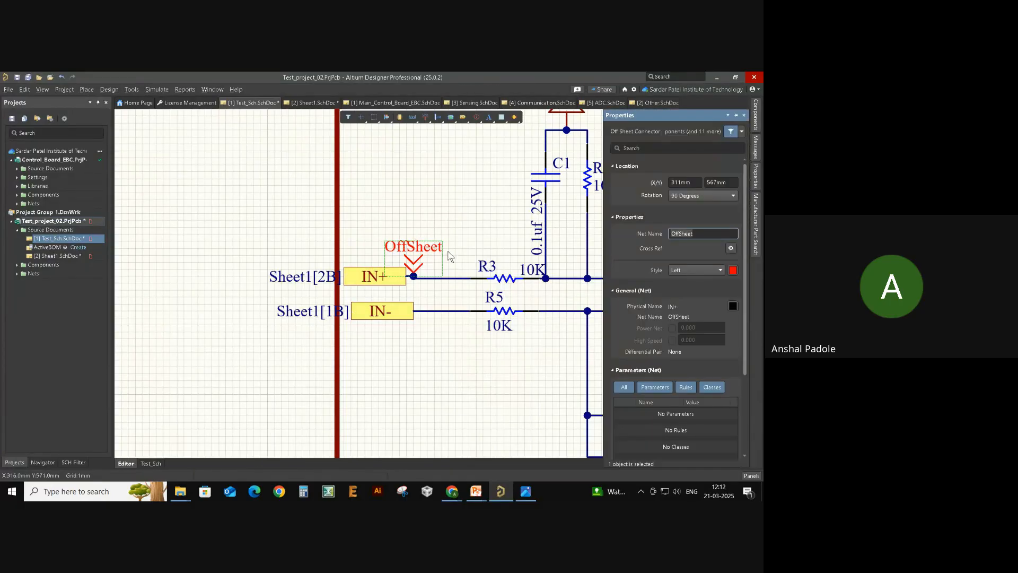
pyautogui.click(756, 224)
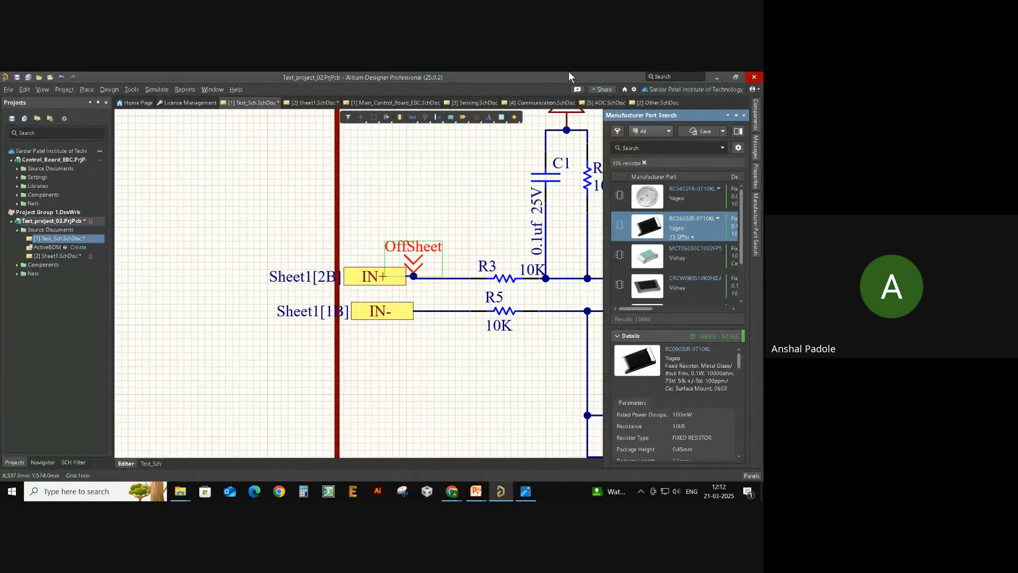
pyautogui.click(466, 238)
pyautogui.doubleClick(422, 248)
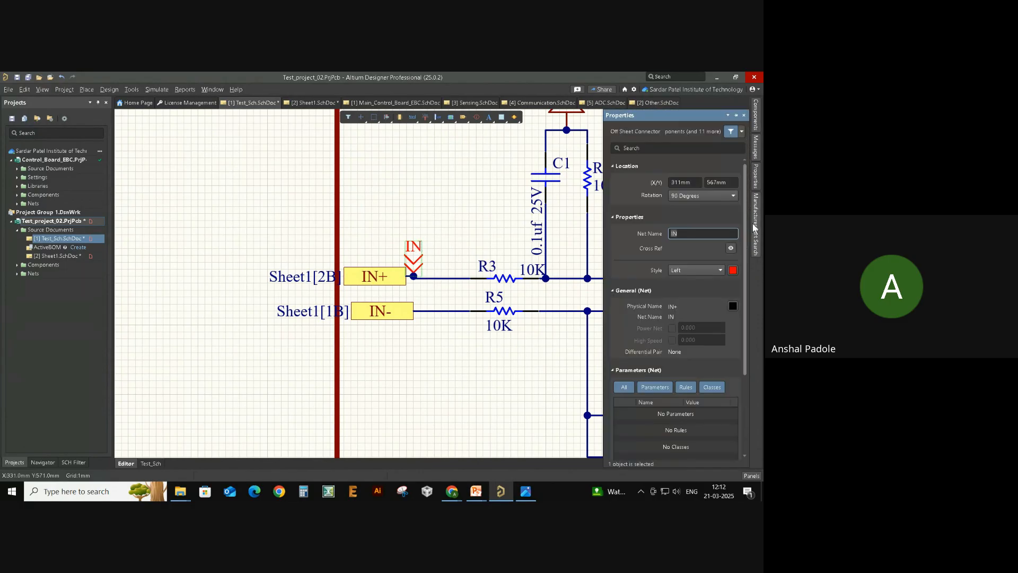
pyautogui.click(710, 231)
pyautogui.write('+')
pyautogui.press('Return')
pyautogui.click(431, 225)
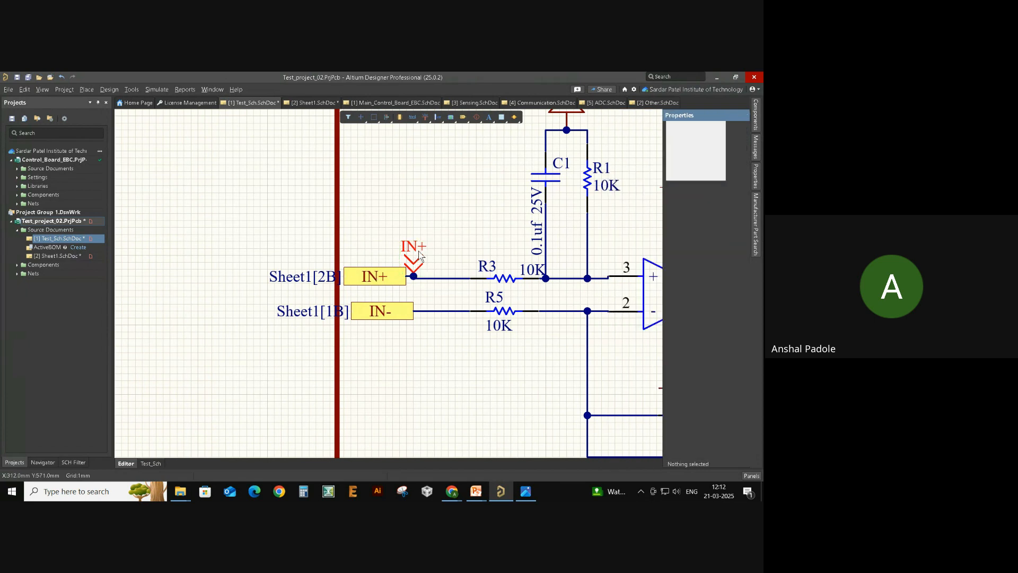
# - Paste a copy of the IN+ off-sheet connector onto Sheet1's IN+ wire
pyautogui.click(46, 254)
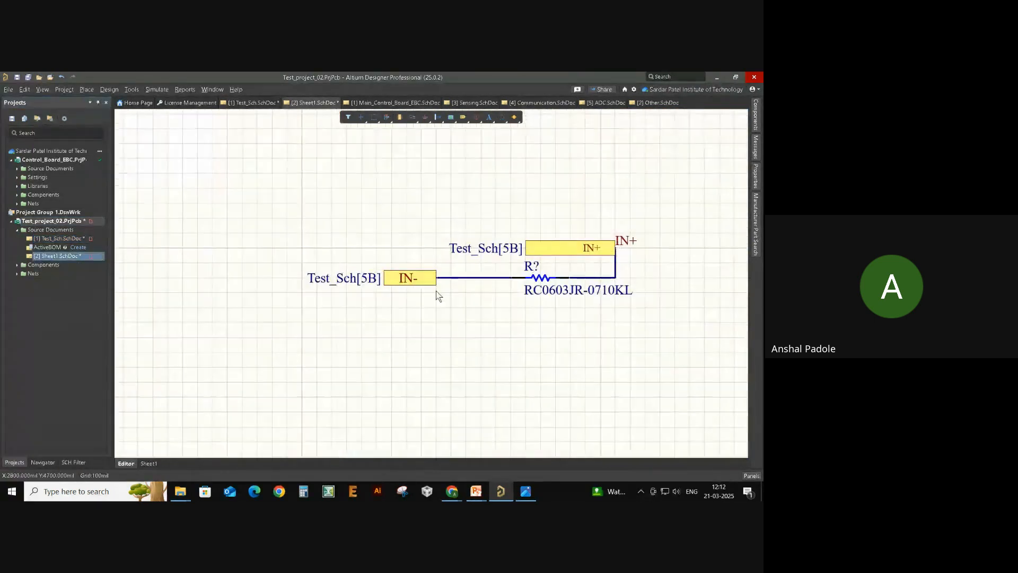
pyautogui.hotkey('ctrl', 'v')
pyautogui.click(614, 264)
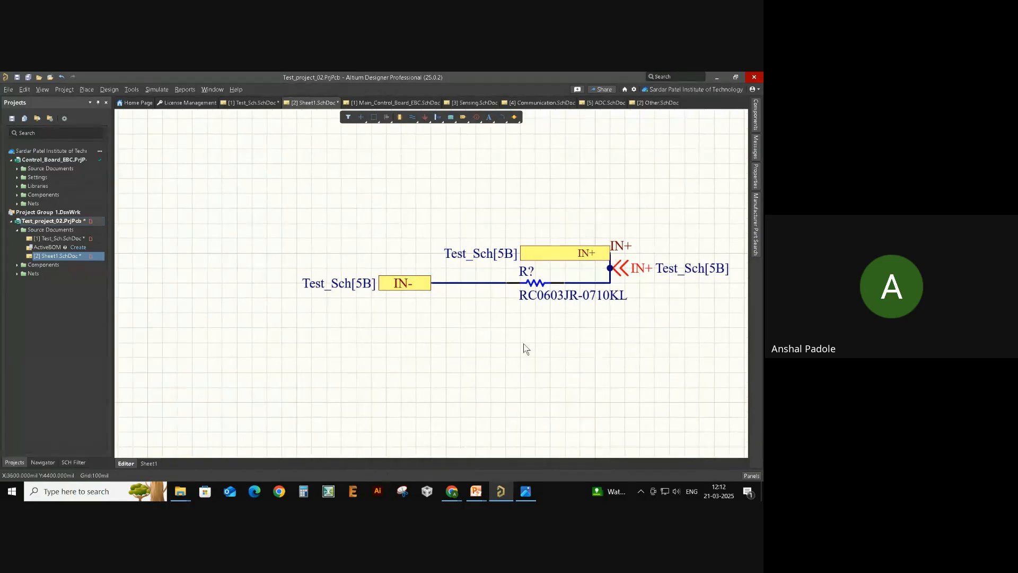
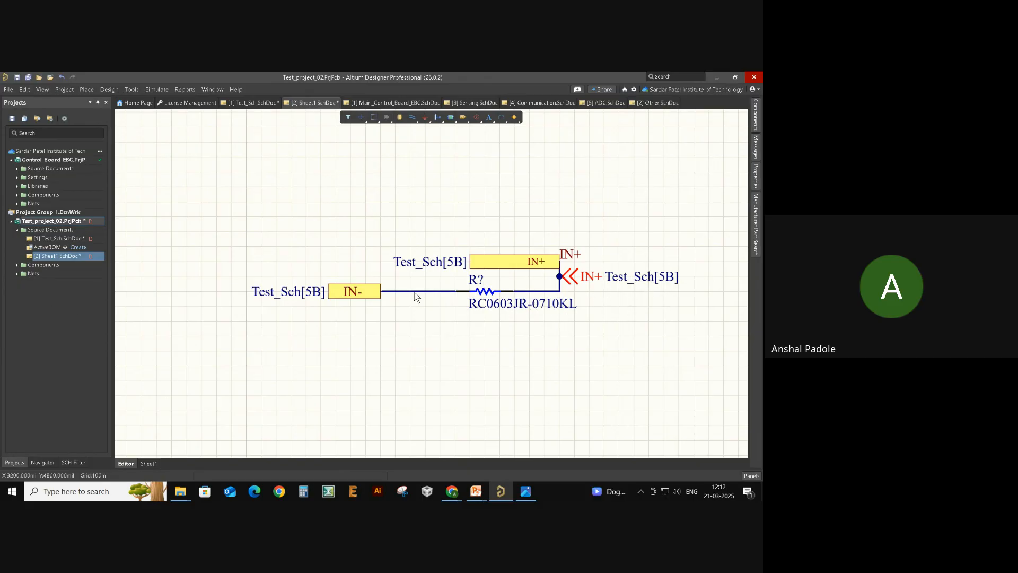
# - Look over the I/O connectors and microcontroller on Main_Control_Board_EBC, then return to Test_Sch
pyautogui.click(364, 101)
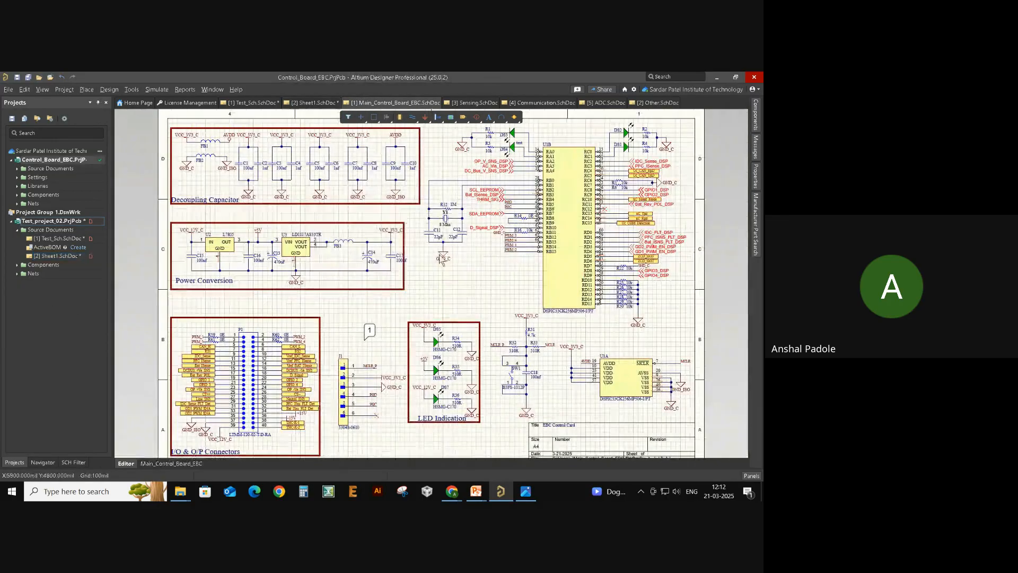
pyautogui.keyDown('ctrl'); pyautogui.scroll(3, 209, 413); pyautogui.keyUp('ctrl')
pyautogui.moveTo(210, 414); pyautogui.dragTo(263, 370, button='right')
pyautogui.keyDown('ctrl'); pyautogui.scroll(2, 263, 366); pyautogui.keyUp('ctrl')
pyautogui.keyDown('ctrl'); pyautogui.scroll(-5, 257, 332); pyautogui.keyUp('ctrl')
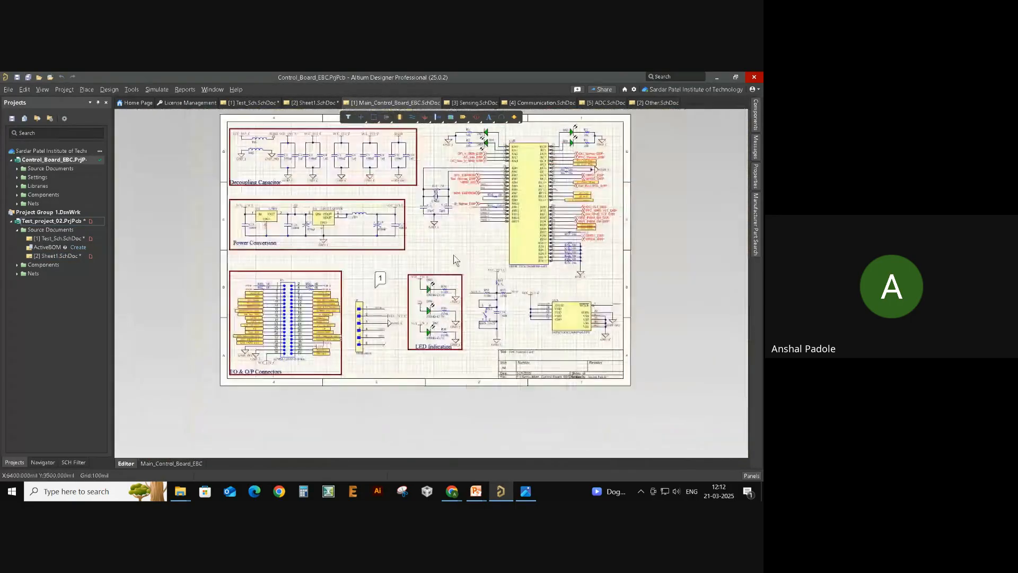
pyautogui.moveTo(575, 208); pyautogui.dragTo(424, 325, button='right')
pyautogui.keyDown('ctrl'); pyautogui.scroll(5, 427, 328); pyautogui.keyUp('ctrl')
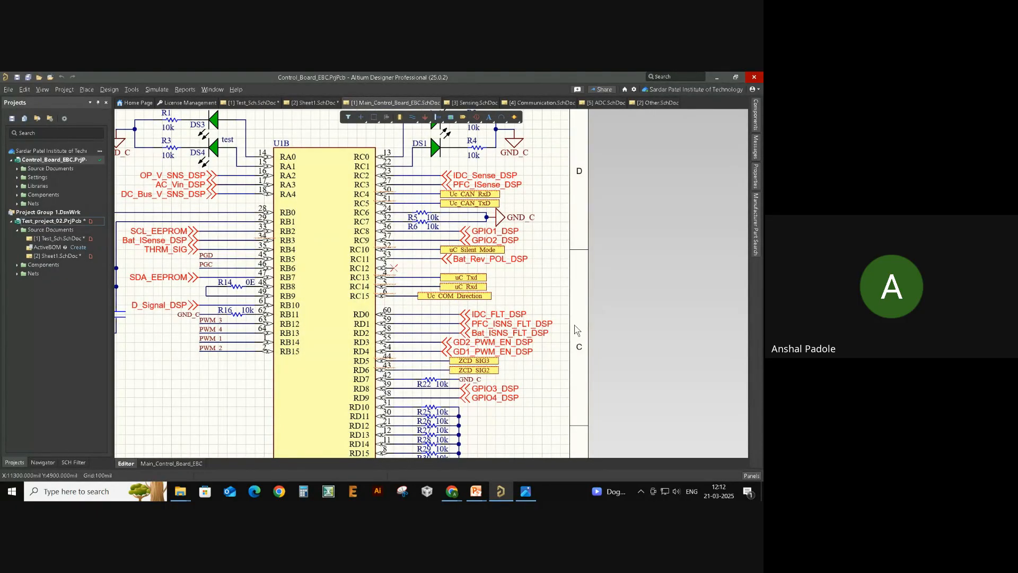
pyautogui.click(256, 103)
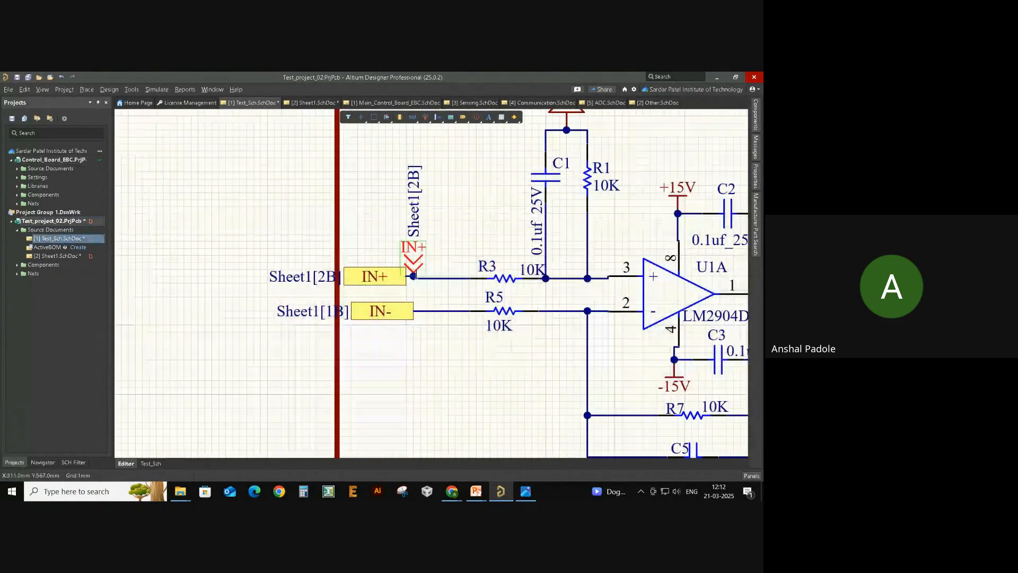
# - Hide the Sheet1[2B] and Sheet1[1B] cross-references on the IN+ and IN- ports
pyautogui.keyDown('ctrl'); pyautogui.scroll(3, 289, 288); pyautogui.keyUp('ctrl')
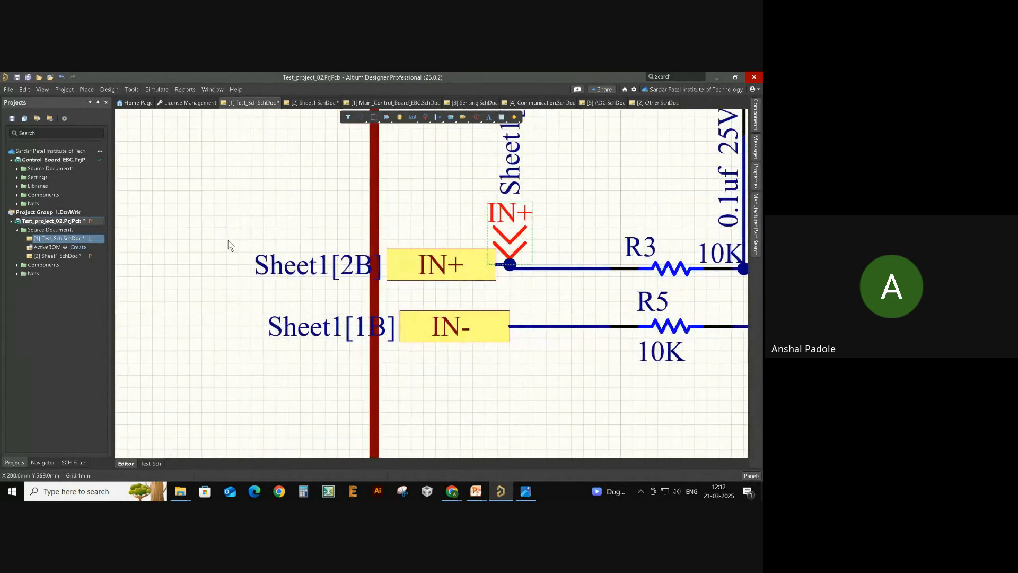
pyautogui.moveTo(229, 240); pyautogui.dragTo(385, 295)
pyautogui.click(386, 296)
pyautogui.keyDown('ctrl'); pyautogui.scroll(-3, 301, 290); pyautogui.keyUp('ctrl')
pyautogui.keyDown('ctrl'); pyautogui.scroll(1, 302, 291); pyautogui.keyUp('ctrl')
pyautogui.keyDown('ctrl'); pyautogui.scroll(-4, 446, 389); pyautogui.keyUp('ctrl')
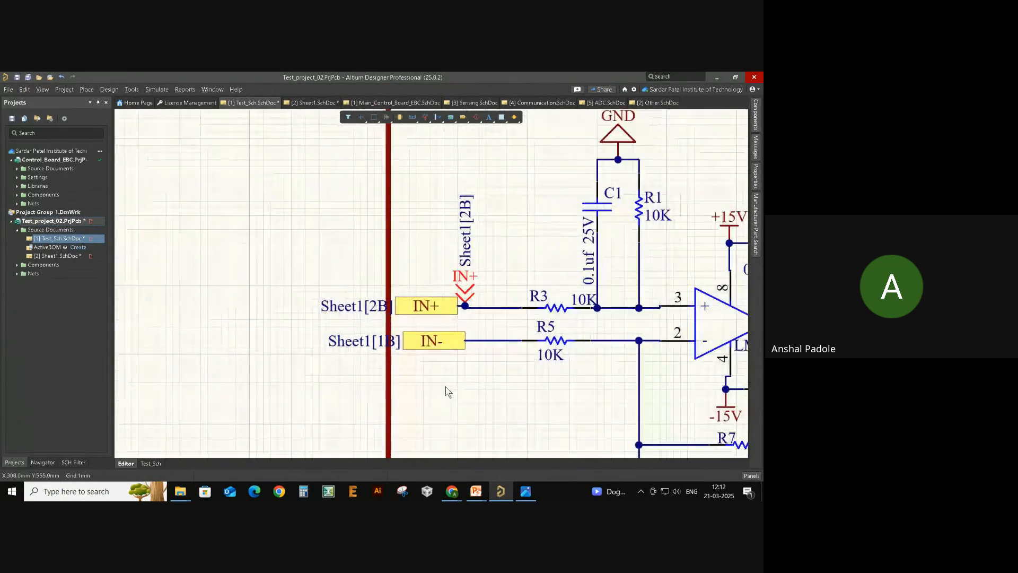
pyautogui.moveTo(448, 390); pyautogui.dragTo(383, 405, button='right')
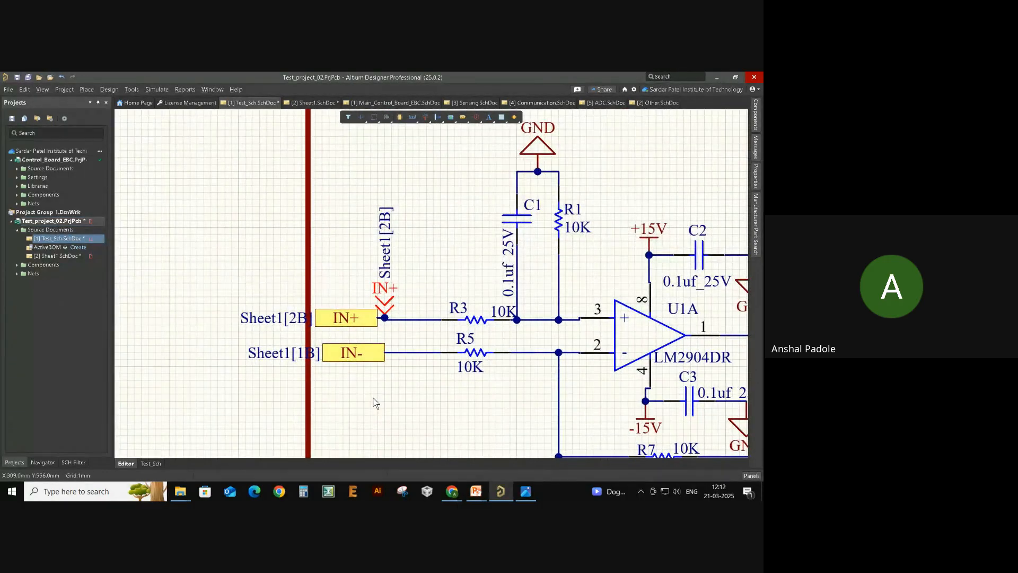
pyautogui.doubleClick(278, 320)
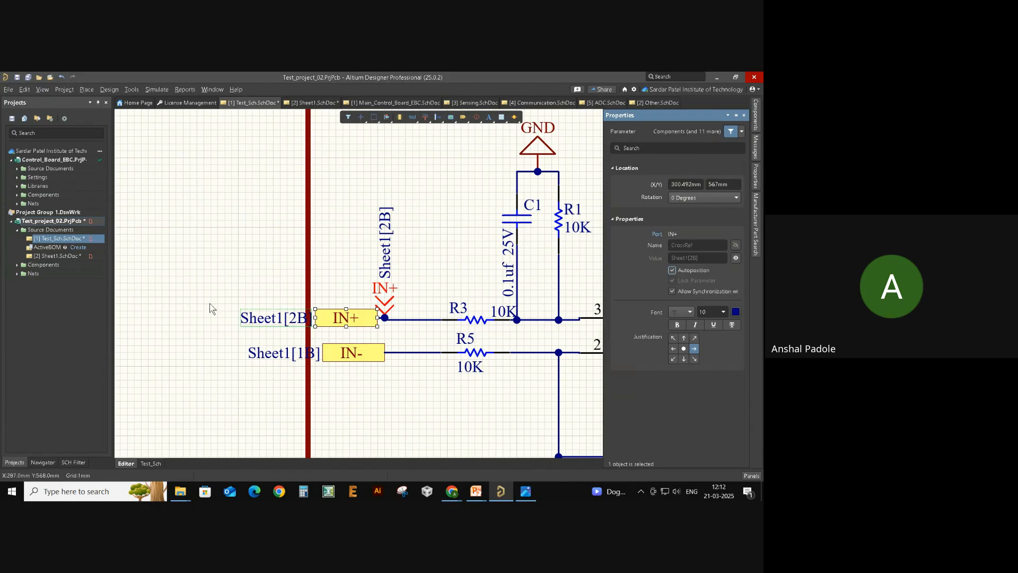
pyautogui.click(223, 313)
pyautogui.click(272, 317)
pyautogui.click(736, 258)
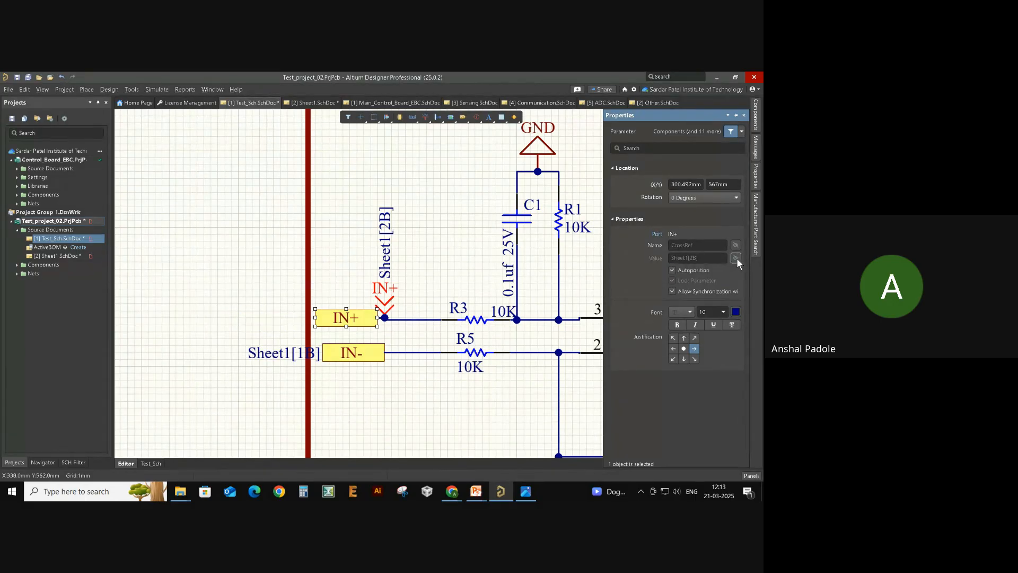
pyautogui.click(291, 355)
pyautogui.click(737, 258)
pyautogui.click(434, 445)
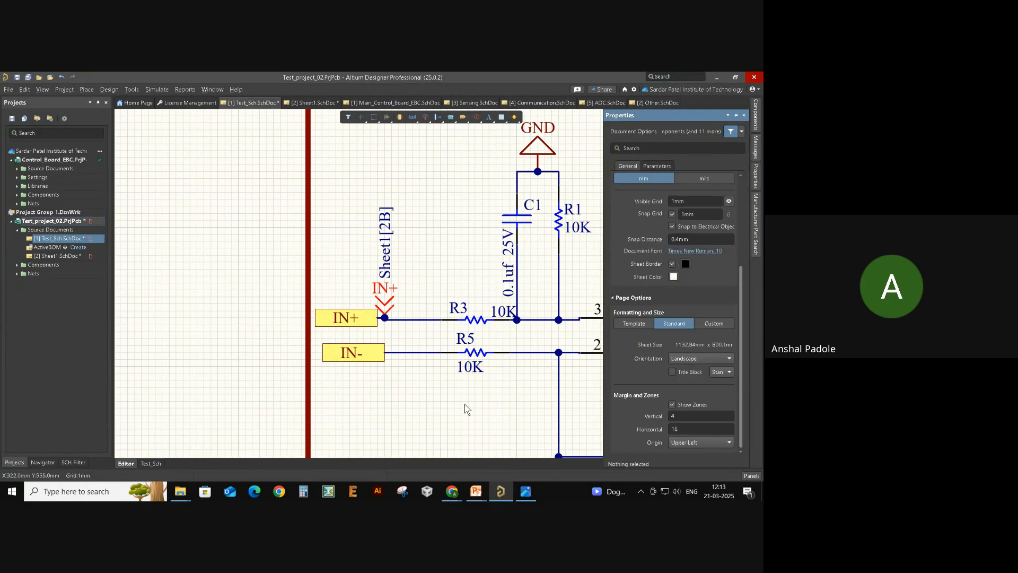
# - Hide the IN+ off-sheet connector's Sheet1[2B] cross-reference, then open Sheet1.SchDoc
pyautogui.moveTo(466, 408); pyautogui.dragTo(303, 374, button='right')
pyautogui.keyDown('ctrl'); pyautogui.scroll(-2, 297, 395); pyautogui.keyUp('ctrl')
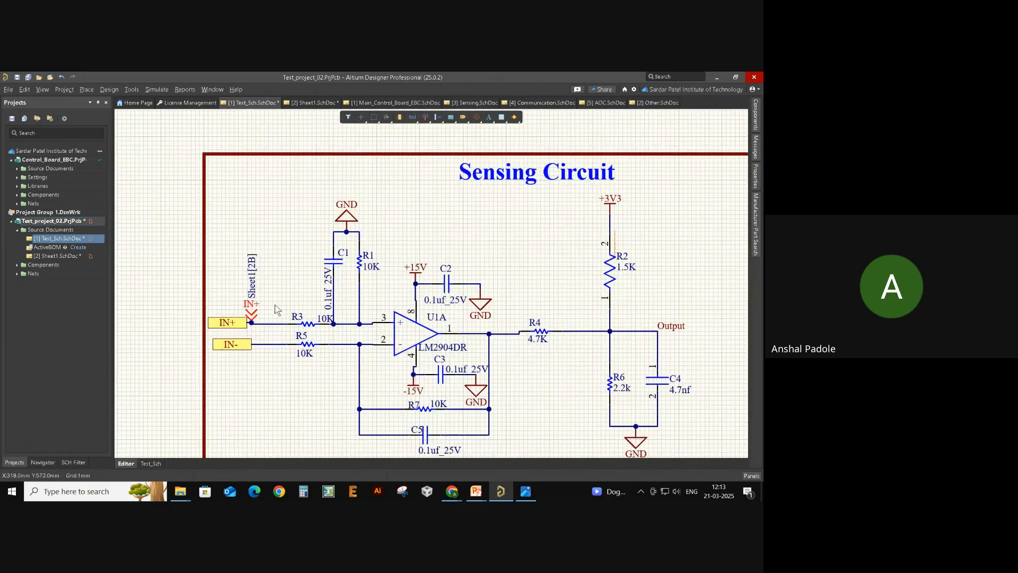
pyautogui.doubleClick(253, 314)
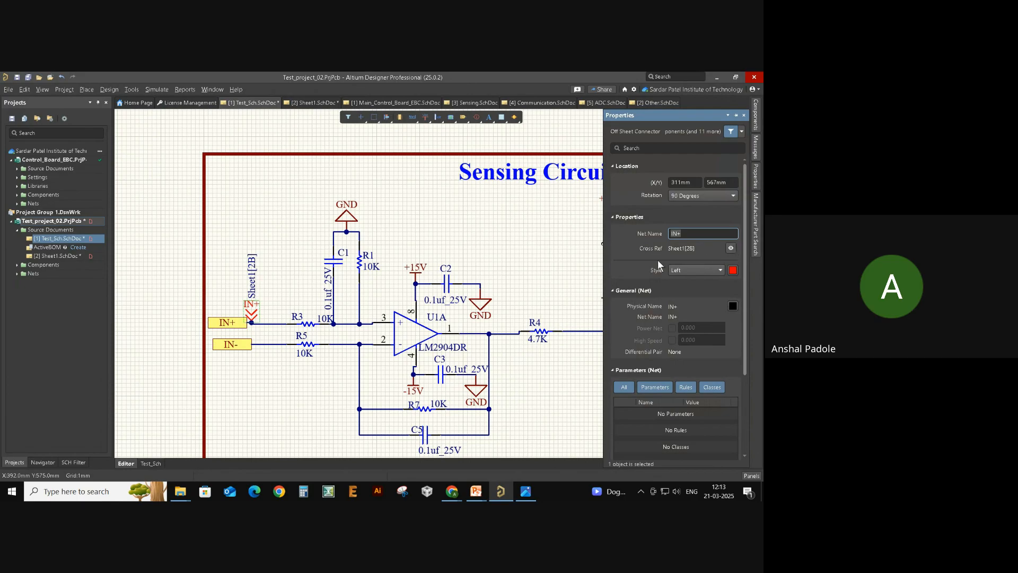
pyautogui.click(731, 249)
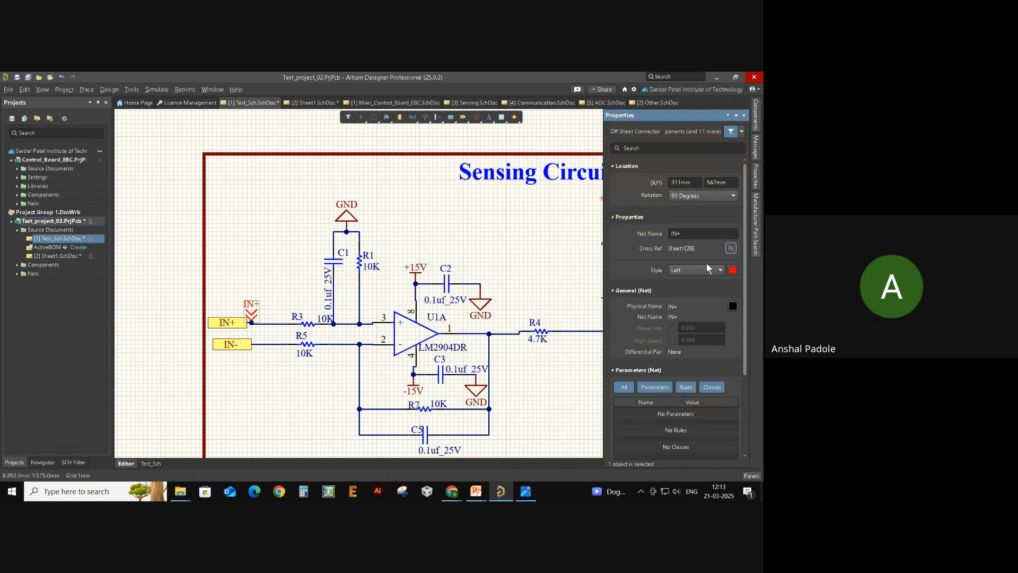
pyautogui.click(284, 398)
pyautogui.moveTo(284, 398); pyautogui.dragTo(183, 354, button='right')
pyautogui.click(39, 256)
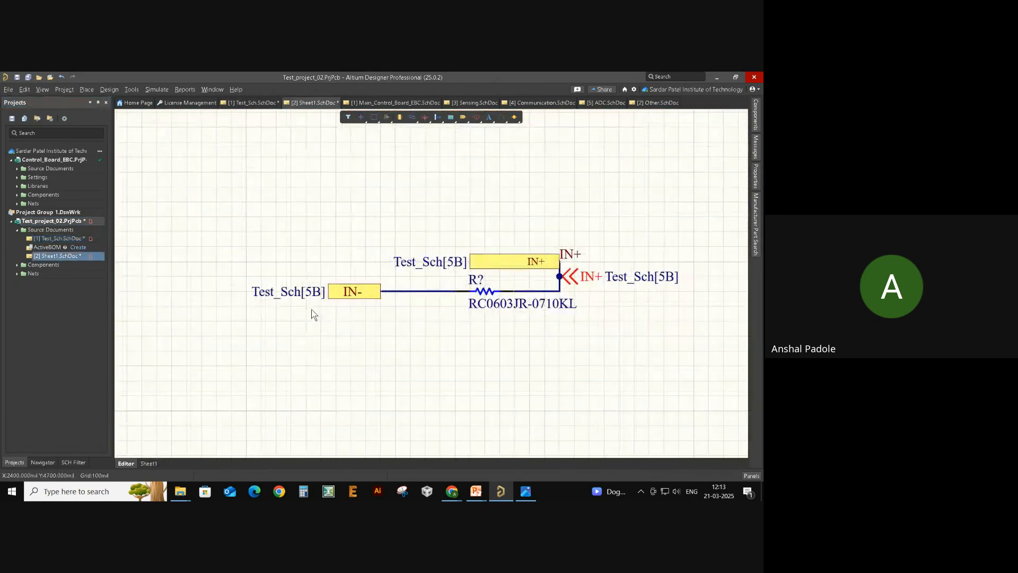
# - Hide the separate Test_Sch[5B] label and show the IN- port's own Cross Ref instead
pyautogui.click(332, 291)
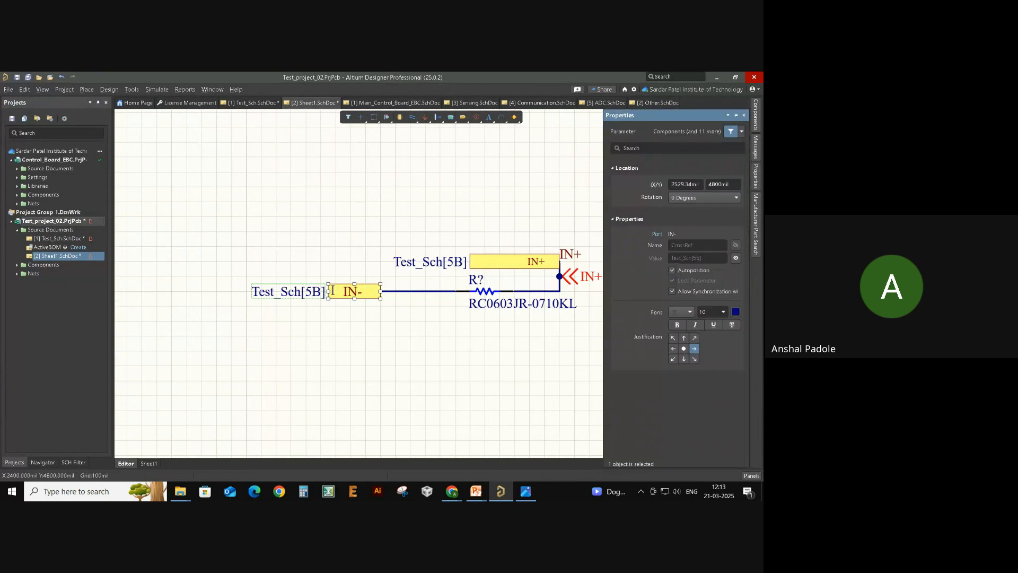
pyautogui.click(736, 258)
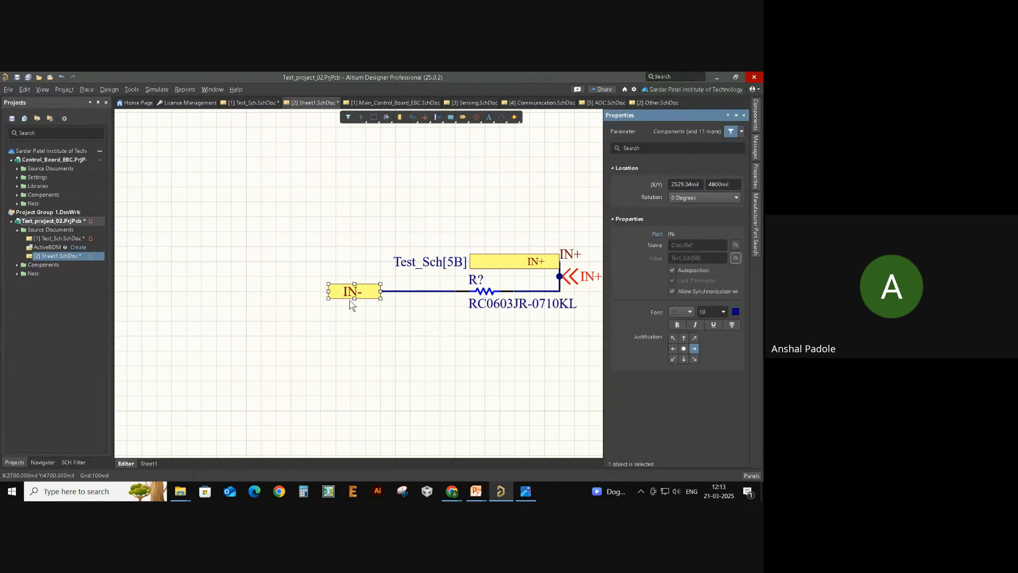
pyautogui.click(347, 326)
pyautogui.moveTo(491, 330); pyautogui.dragTo(428, 337, button='right')
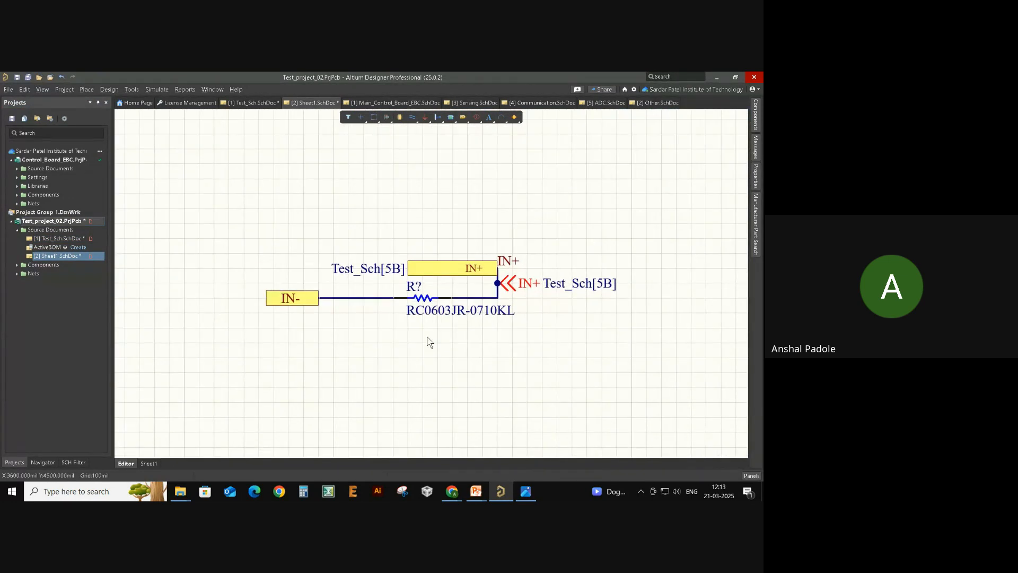
pyautogui.doubleClick(303, 301)
pyautogui.click(734, 279)
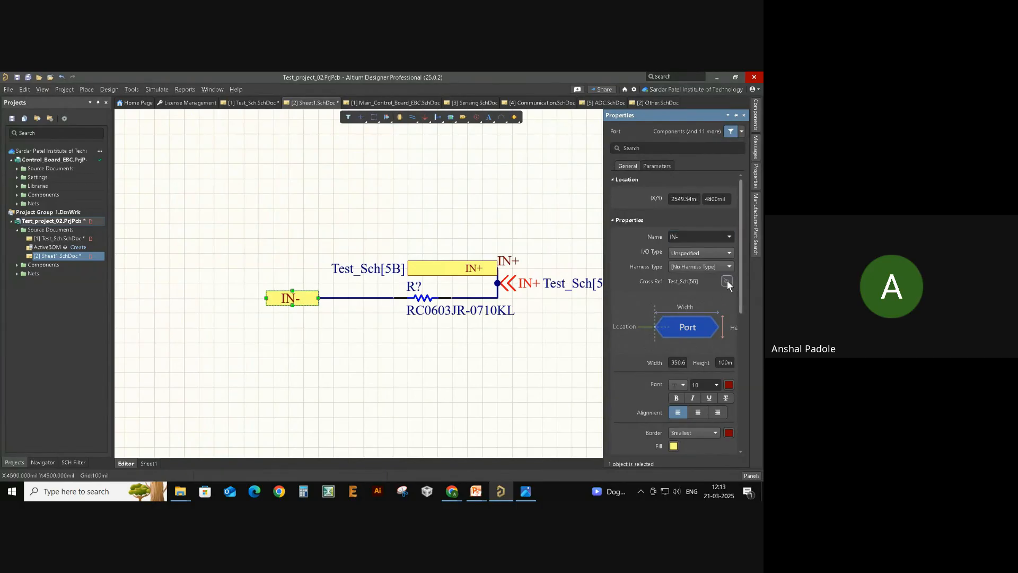
pyautogui.click(727, 281)
pyautogui.click(499, 380)
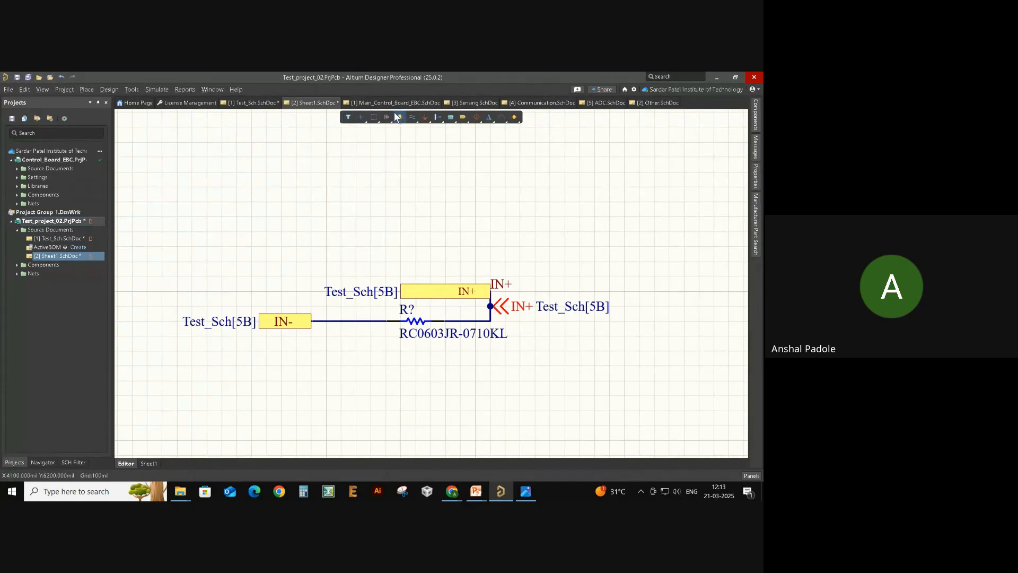
# - Set the Active Bar selection filter to All - Off and confirm box selections capture nothing
pyautogui.click(348, 118)
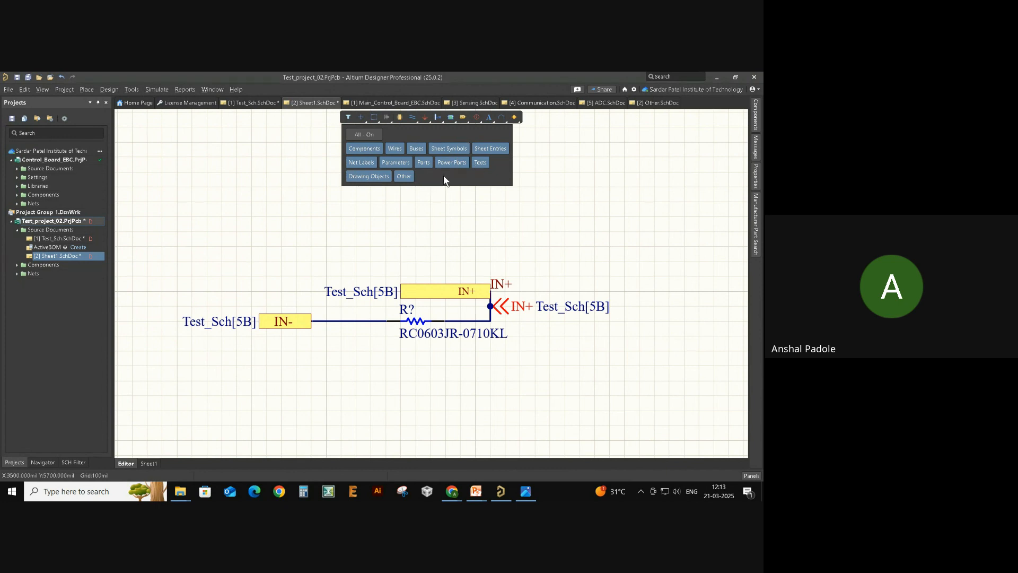
pyautogui.click(375, 138)
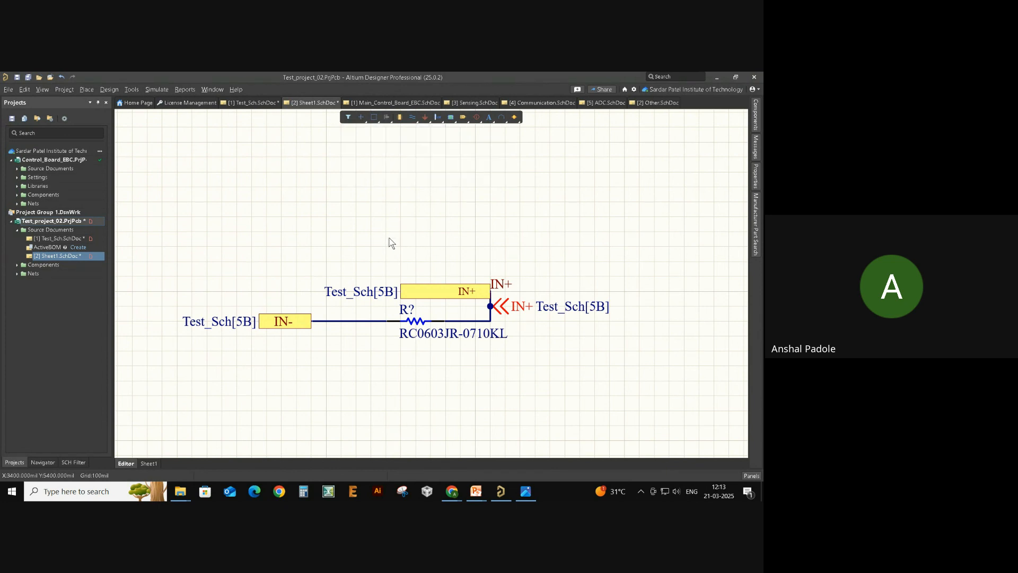
pyautogui.moveTo(356, 296); pyautogui.dragTo(268, 326)
pyautogui.moveTo(263, 318); pyautogui.dragTo(451, 367)
pyautogui.moveTo(640, 283)
pyautogui.mouseDown()
pyautogui.moveTo(318, 344)
pyautogui.moveTo(263, 320)
pyautogui.mouseUp()
pyautogui.moveTo(197, 367); pyautogui.dragTo(254, 330)
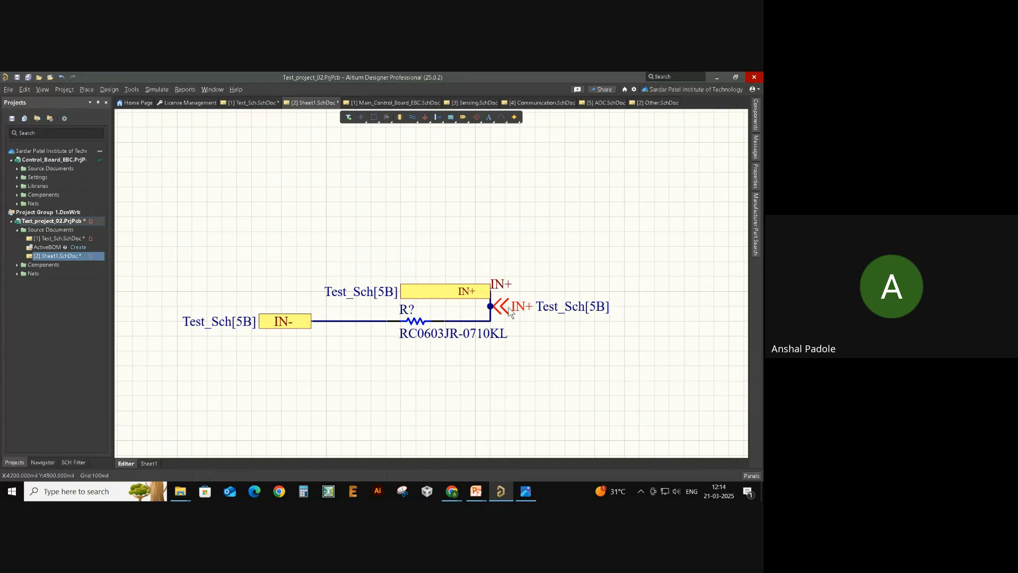
pyautogui.click(71, 239)
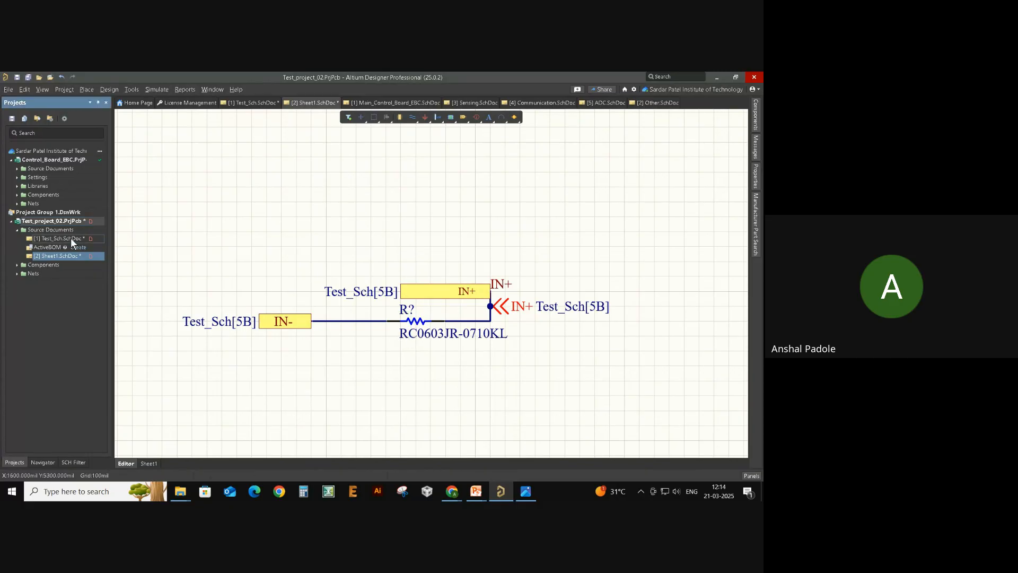
pyautogui.doubleClick(71, 238)
pyautogui.click(347, 120)
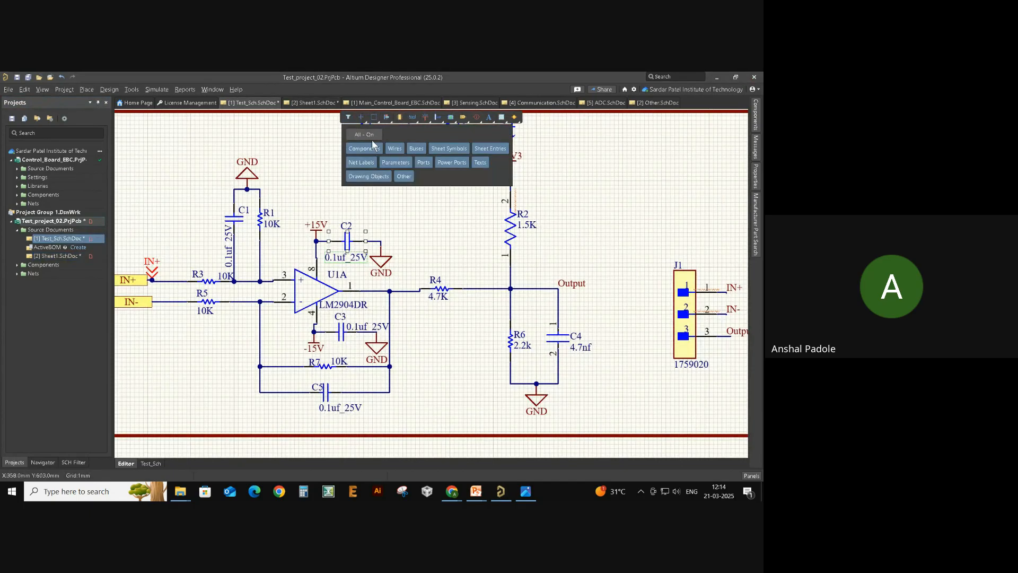
pyautogui.click(371, 139)
pyautogui.click(430, 229)
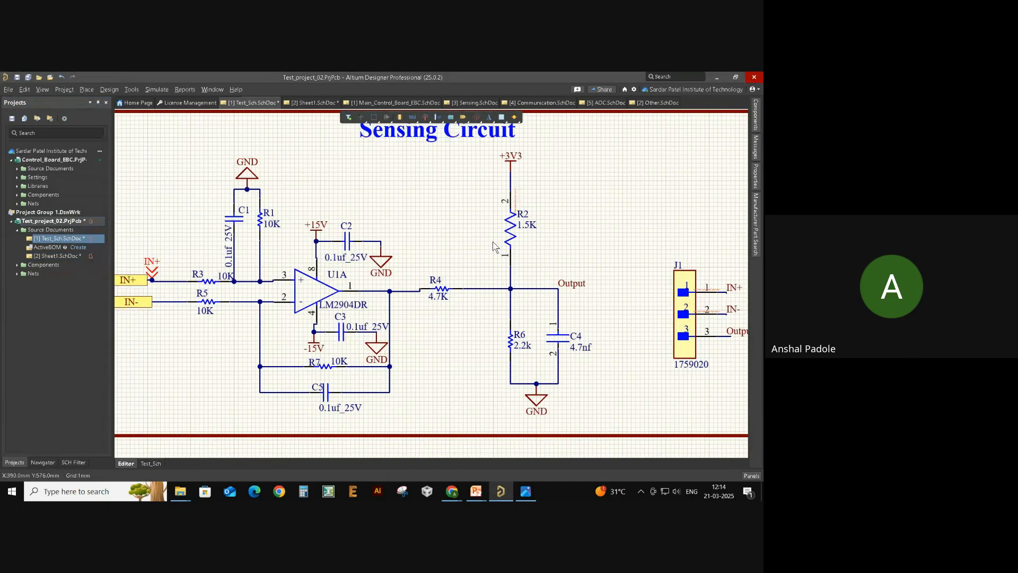
pyautogui.moveTo(162, 247); pyautogui.dragTo(281, 329)
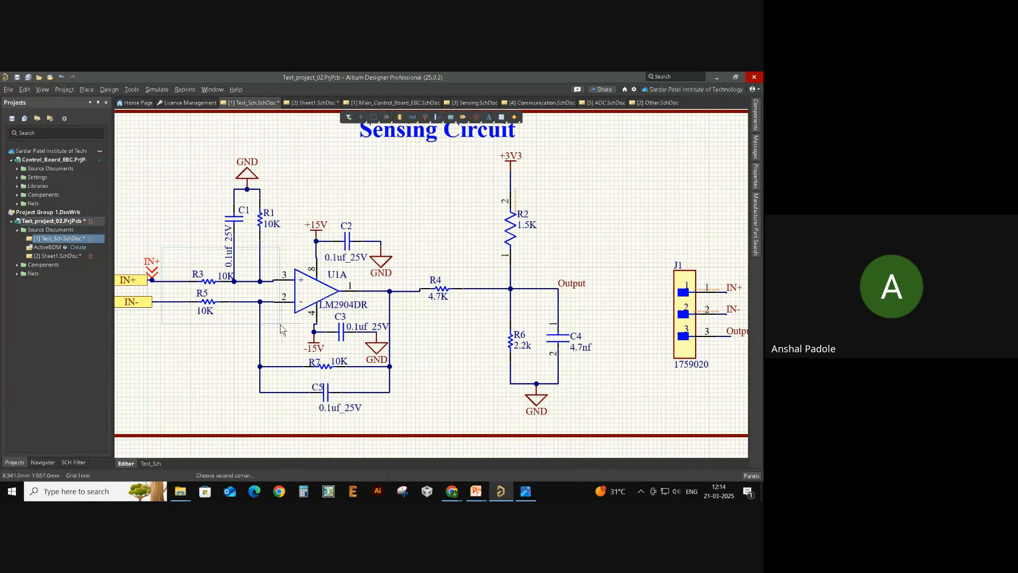
pyautogui.keyDown('ctrl'); pyautogui.scroll(-1, 529, 270); pyautogui.keyUp('ctrl')
pyautogui.keyDown('ctrl'); pyautogui.scroll(2, 463, 163); pyautogui.keyUp('ctrl')
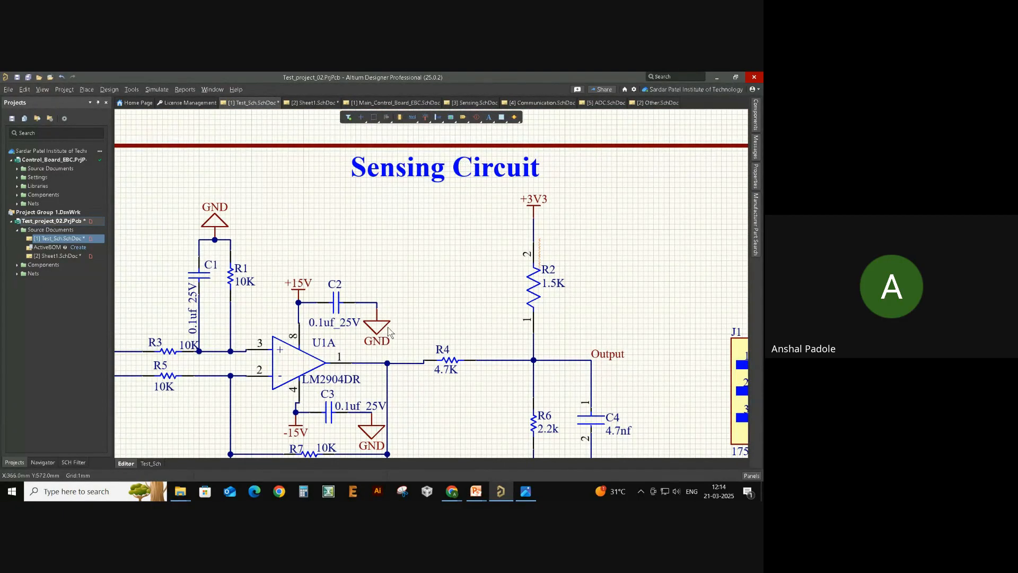
pyautogui.keyDown('ctrl'); pyautogui.scroll(-2, 470, 314); pyautogui.keyUp('ctrl')
pyautogui.moveTo(465, 318); pyautogui.dragTo(439, 264, button='right')
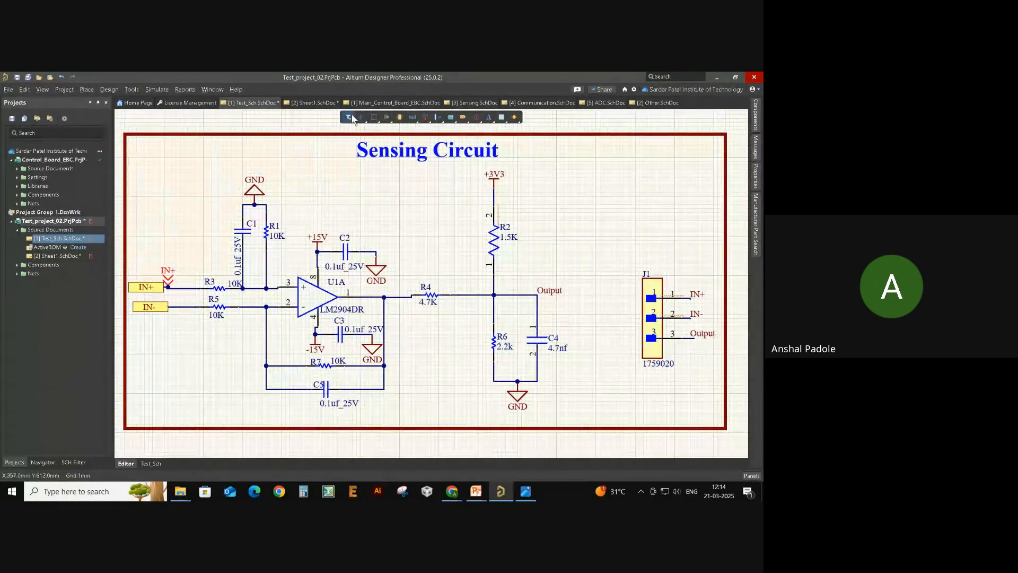
pyautogui.click(350, 117)
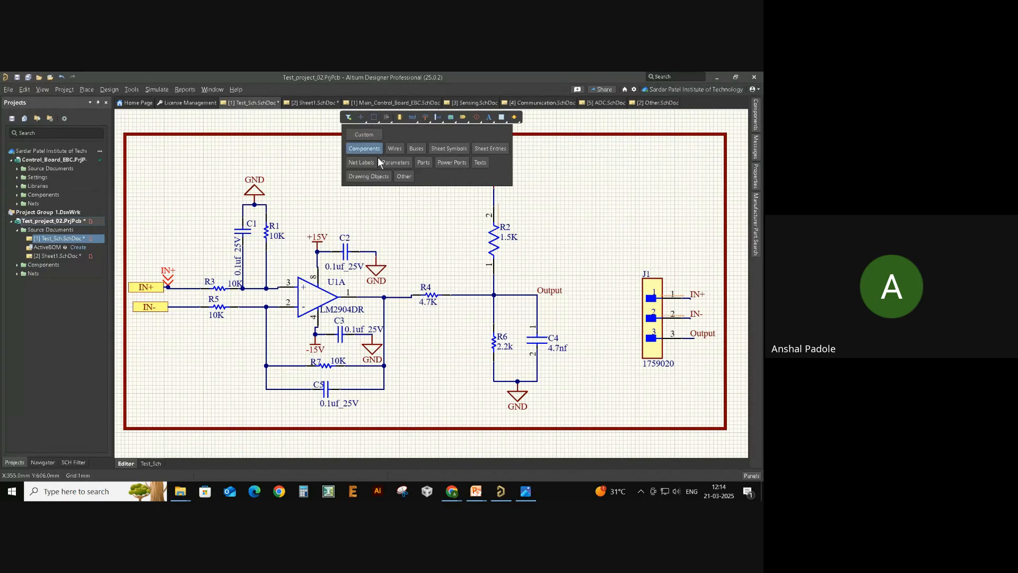
pyautogui.scroll(1, 378, 250)
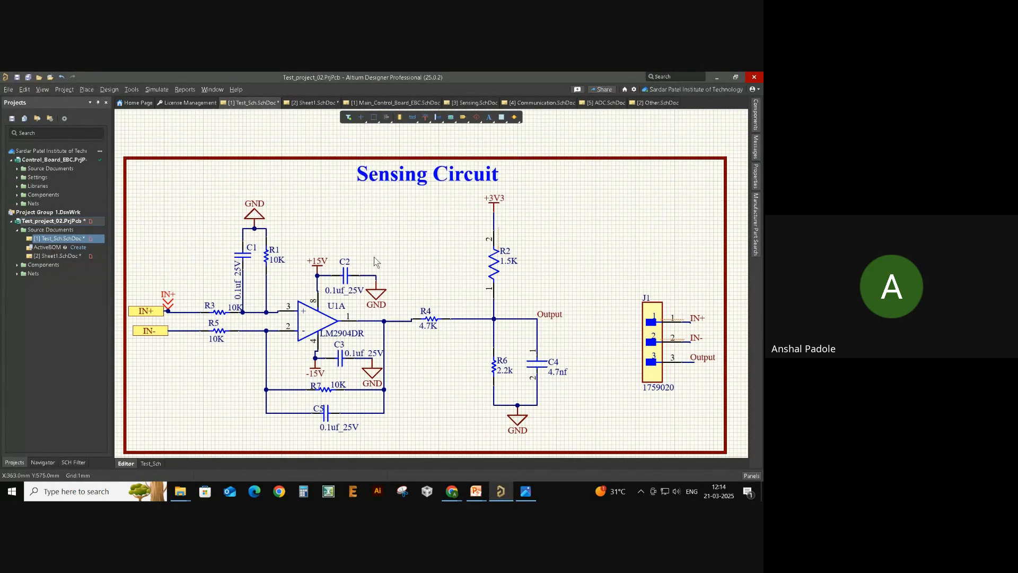
pyautogui.keyDown('ctrl'); pyautogui.scroll(2, 372, 275); pyautogui.keyUp('ctrl')
pyautogui.keyDown('ctrl'); pyautogui.scroll(1, 371, 284); pyautogui.keyUp('ctrl')
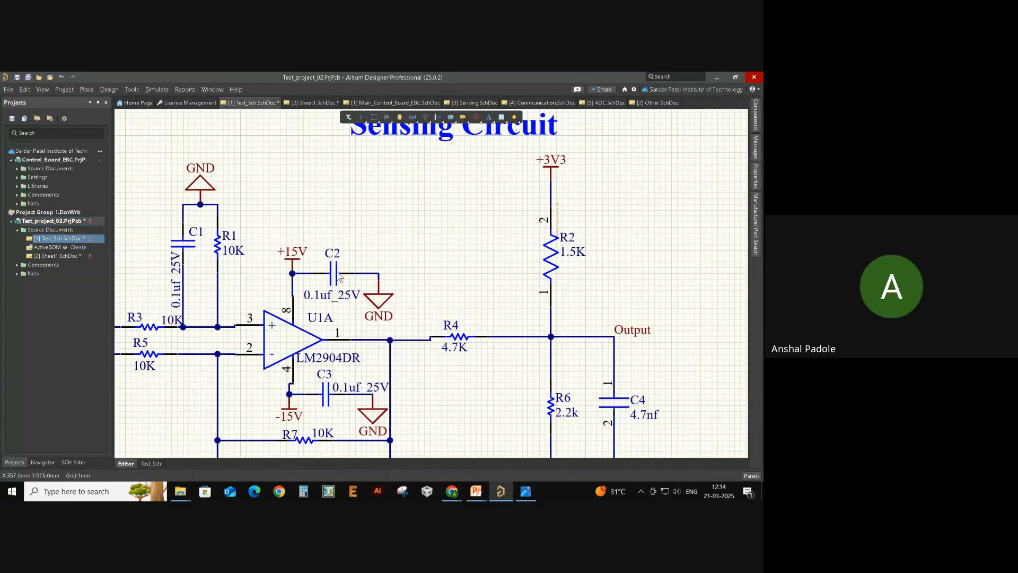
pyautogui.moveTo(340, 278); pyautogui.dragTo(361, 286)
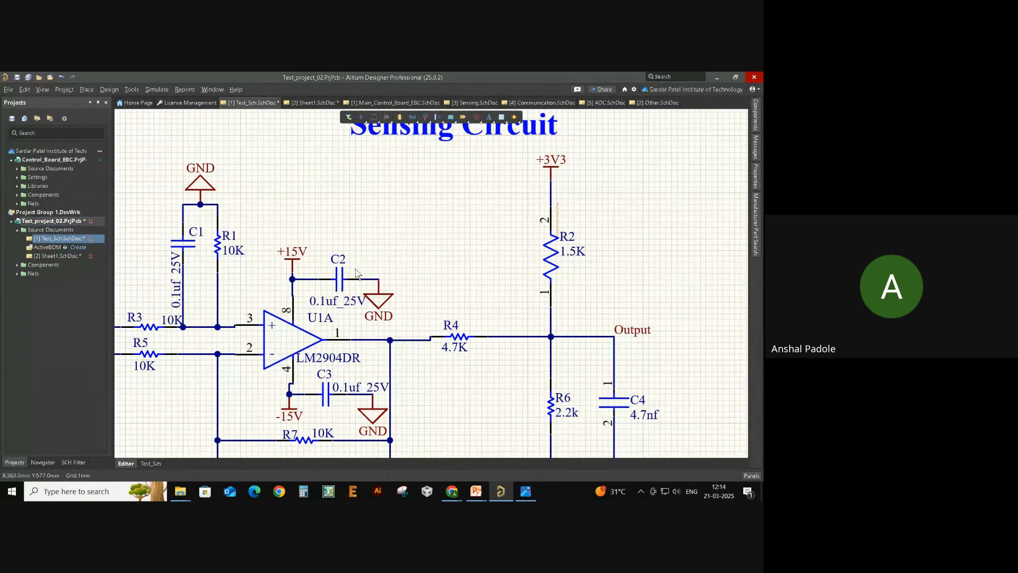
pyautogui.keyDown('ctrl'); pyautogui.scroll(-1, 431, 275); pyautogui.keyUp('ctrl')
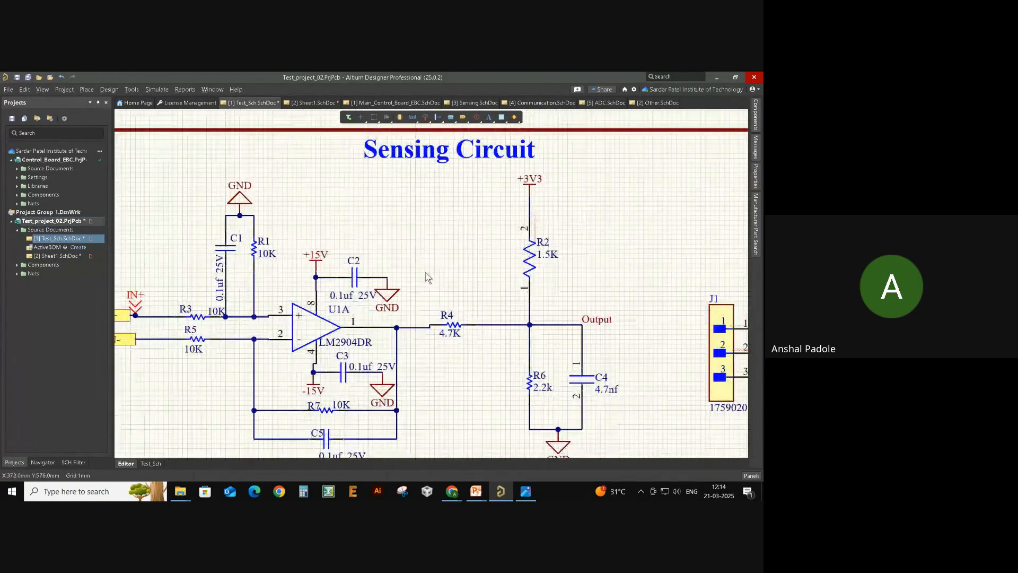
pyautogui.scroll(1, 463, 203)
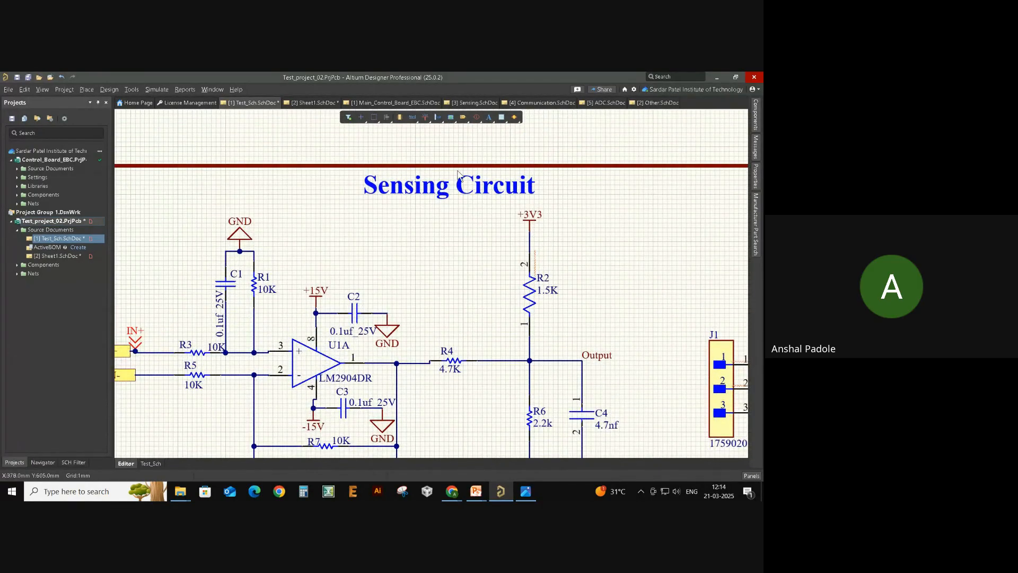
pyautogui.moveTo(372, 181); pyautogui.dragTo(474, 221)
pyautogui.moveTo(416, 189); pyautogui.dragTo(456, 222)
pyautogui.moveTo(453, 187); pyautogui.dragTo(429, 182)
pyautogui.keyDown('ctrl'); pyautogui.scroll(-1, 441, 205); pyautogui.keyUp('ctrl')
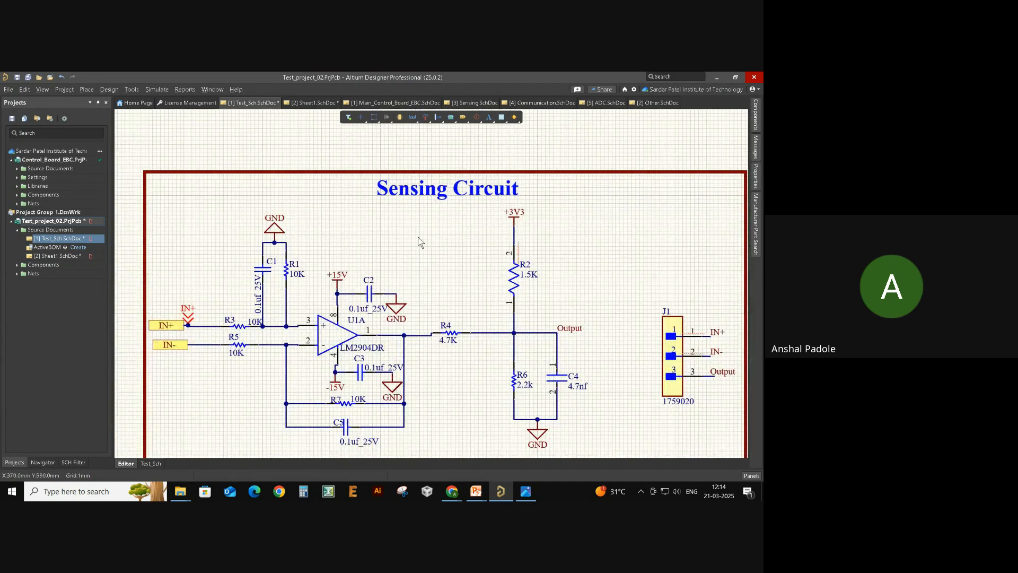
pyautogui.moveTo(337, 329); pyautogui.dragTo(341, 311)
# - Turn the selection filter back to All - On so every object type is selectable
pyautogui.click(348, 117)
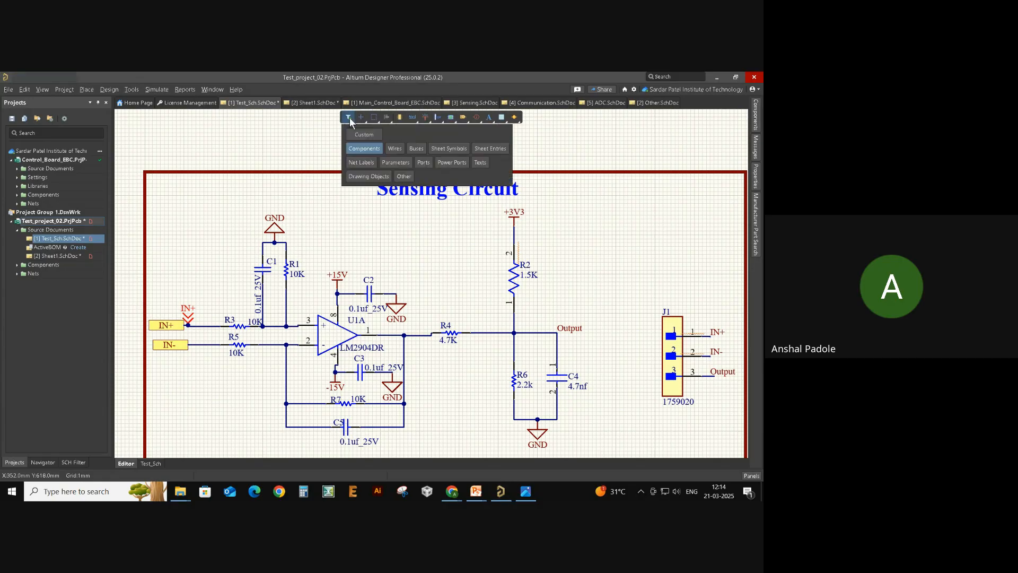
pyautogui.click(183, 314)
pyautogui.moveTo(184, 312)
pyautogui.mouseDown()
pyautogui.moveTo(197, 285)
pyautogui.moveTo(184, 303)
pyautogui.mouseUp()
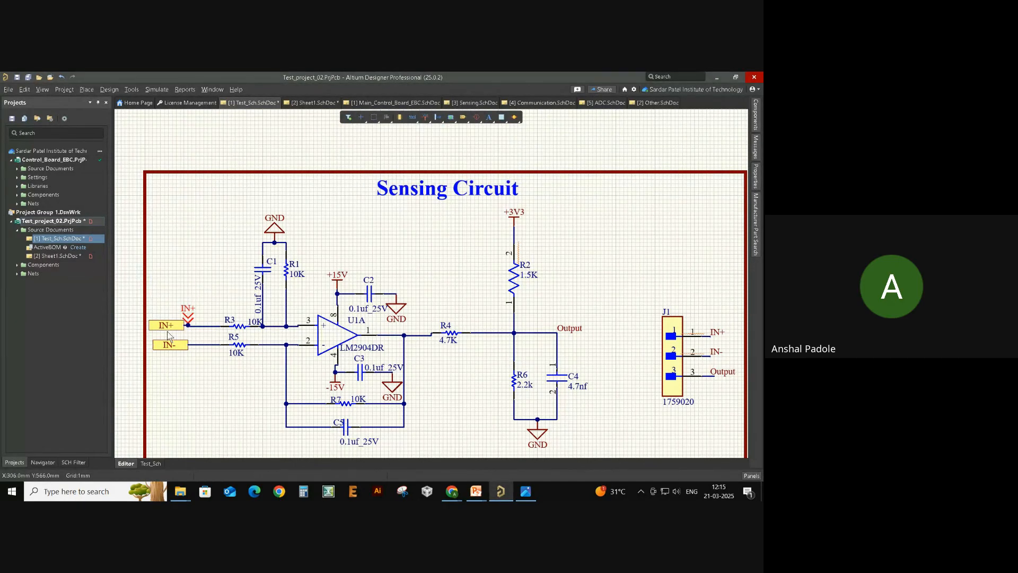
pyautogui.keyDown('ctrl'); pyautogui.scroll(2, 157, 340); pyautogui.keyUp('ctrl')
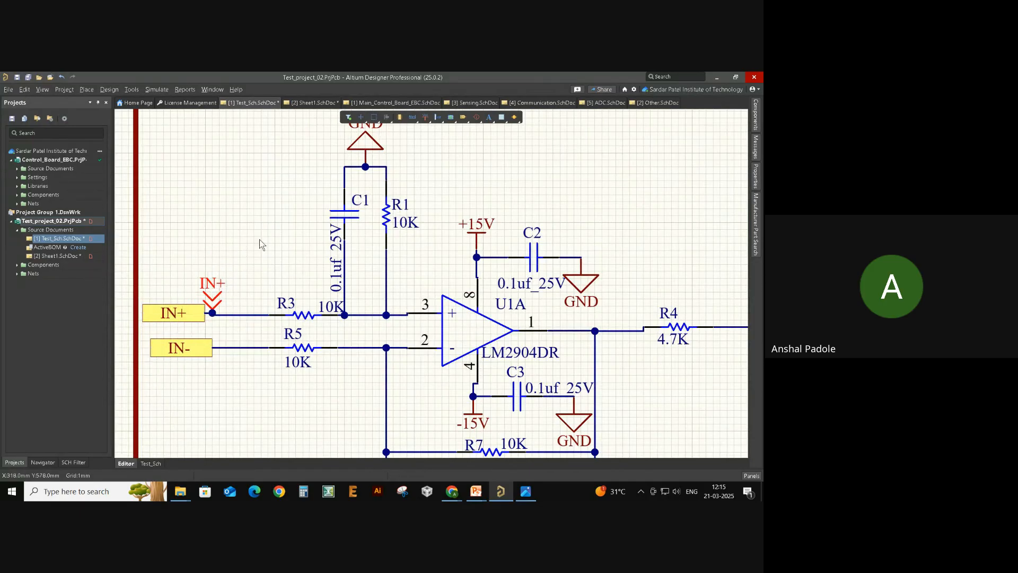
pyautogui.click(358, 118)
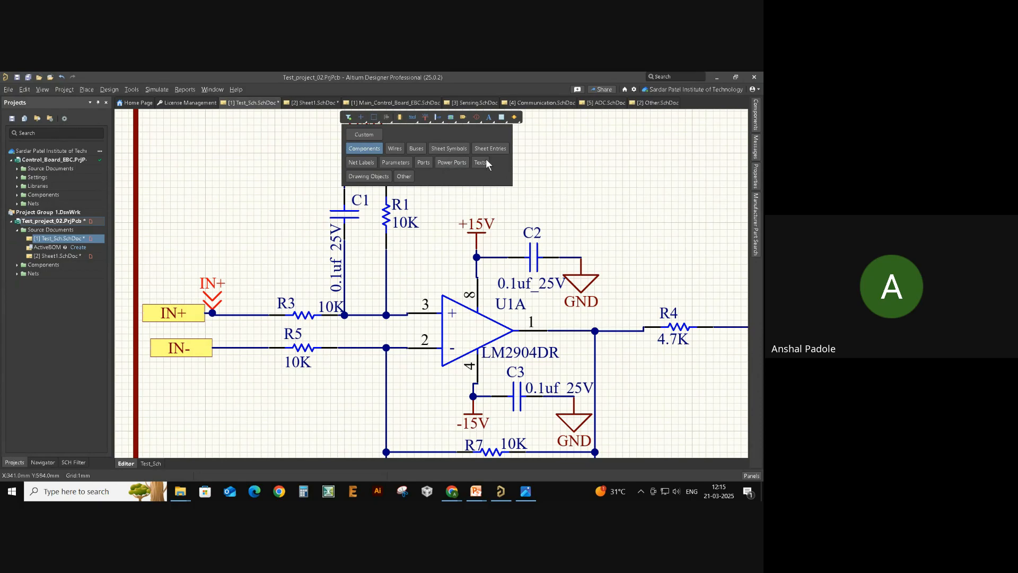
pyautogui.click(360, 136)
pyautogui.moveTo(606, 170); pyautogui.dragTo(483, 221, button='right')
pyautogui.keyDown('ctrl'); pyautogui.scroll(-4, 480, 214); pyautogui.keyUp('ctrl')
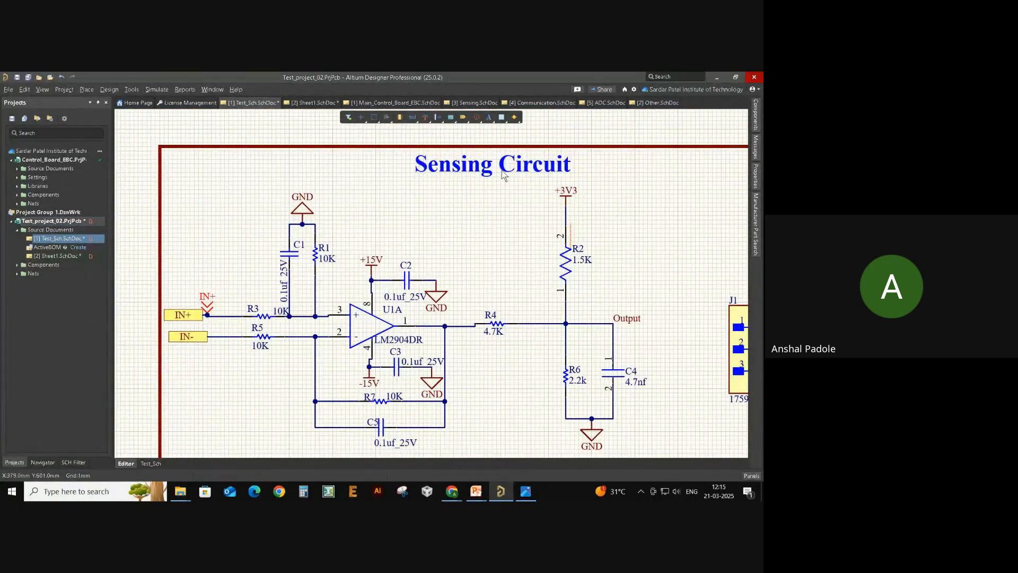
# - Shift the Sensing Circuit title slightly right, then restrict the selection filter to Texts
pyautogui.moveTo(502, 169); pyautogui.dragTo(552, 162)
pyautogui.keyDown('ctrl'); pyautogui.scroll(-5, 658, 247); pyautogui.keyUp('ctrl')
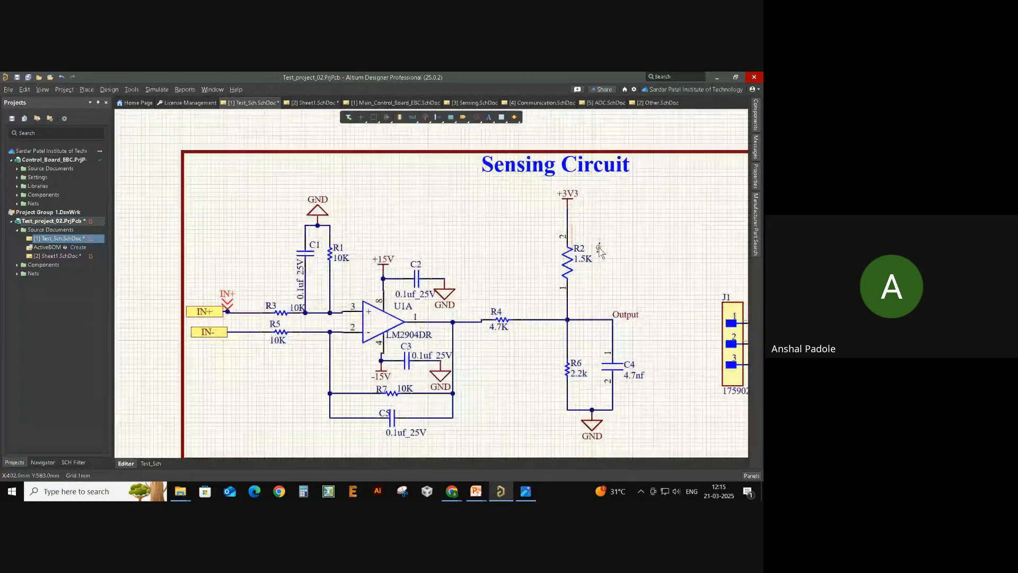
pyautogui.moveTo(456, 245); pyautogui.dragTo(494, 274, button='right')
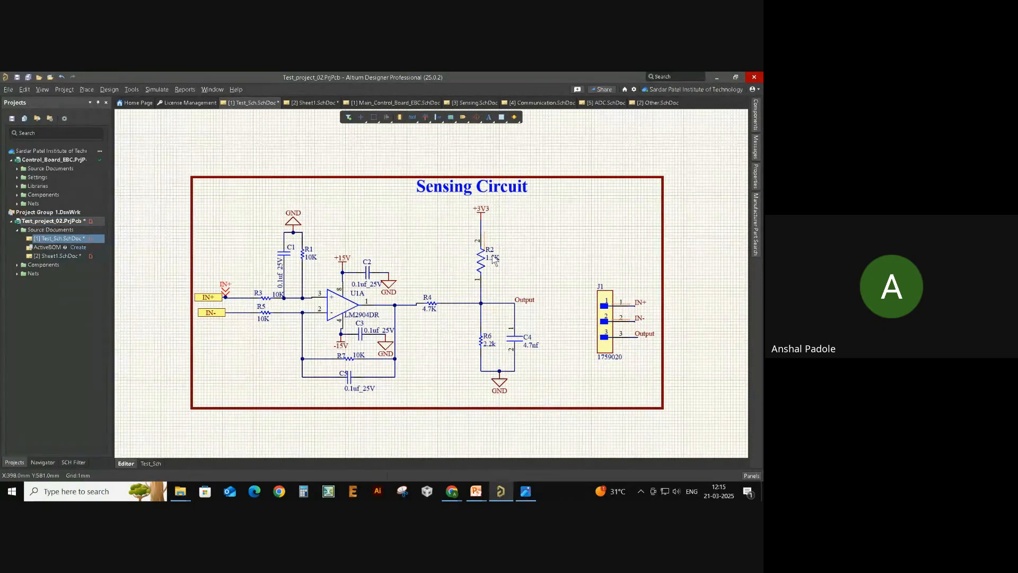
pyautogui.click(349, 117)
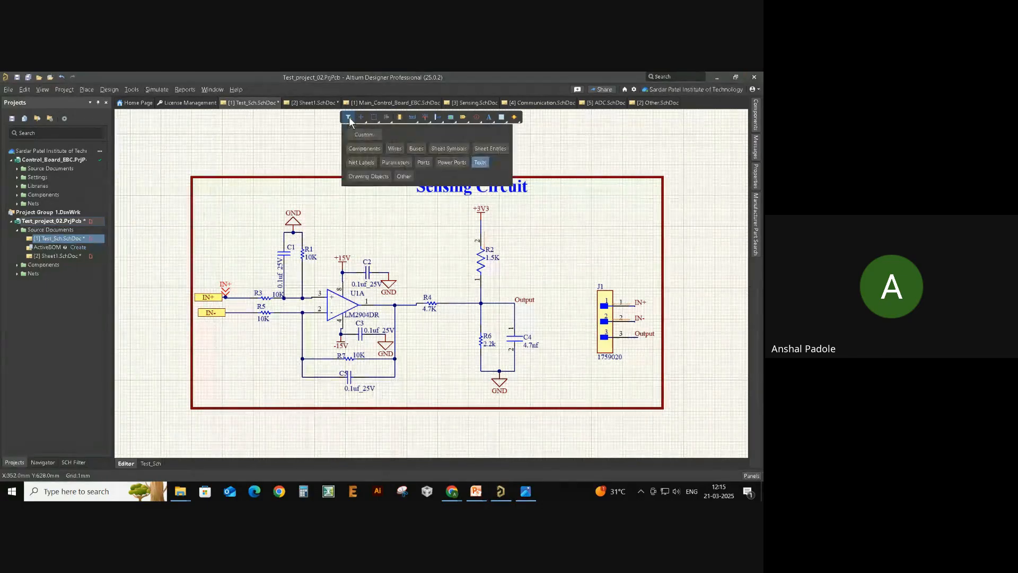
# - Open Sheet1 and enable Ports in the selection filter
pyautogui.doubleClick(75, 255)
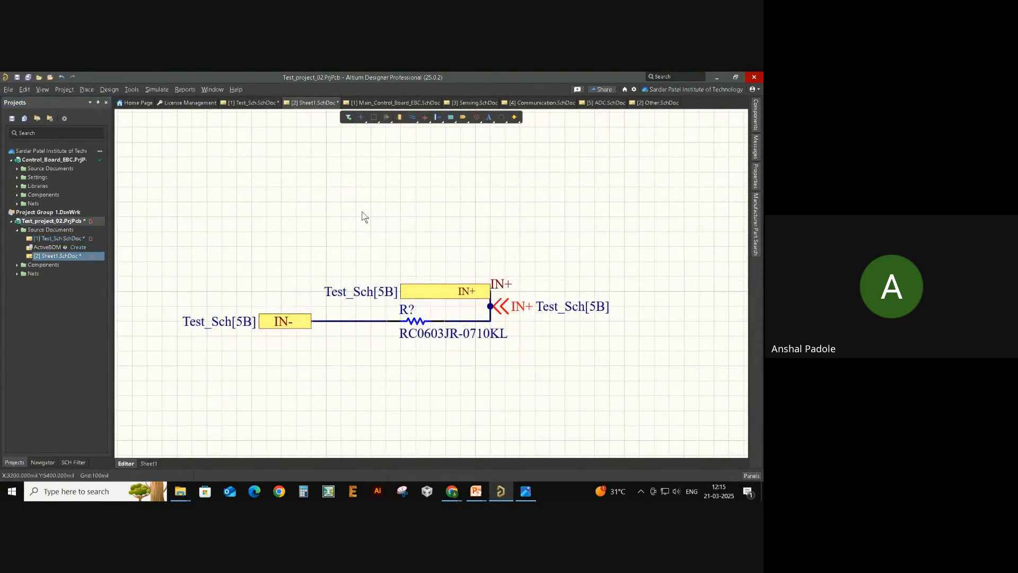
pyautogui.click(352, 118)
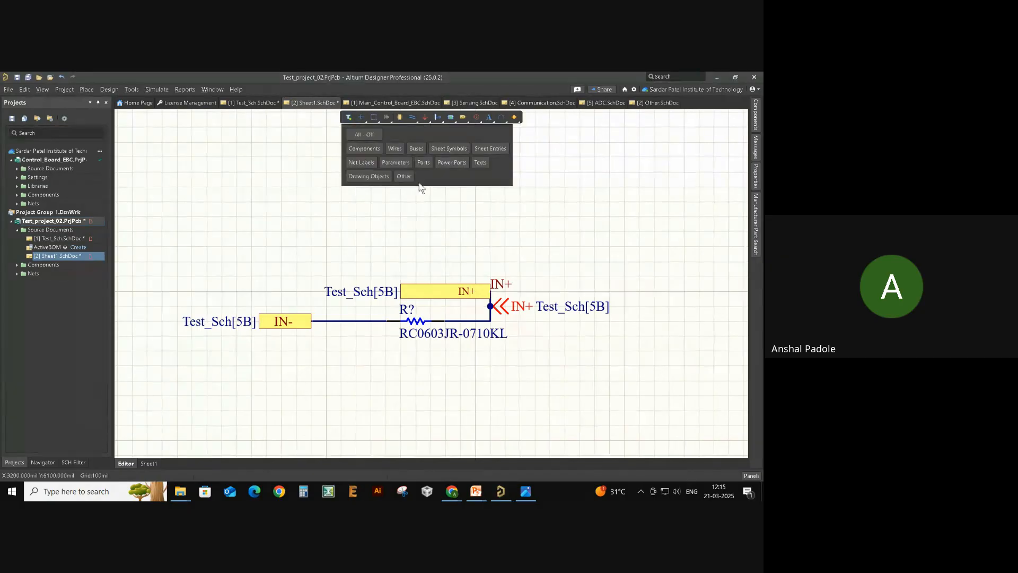
pyautogui.click(423, 163)
pyautogui.doubleClick(278, 322)
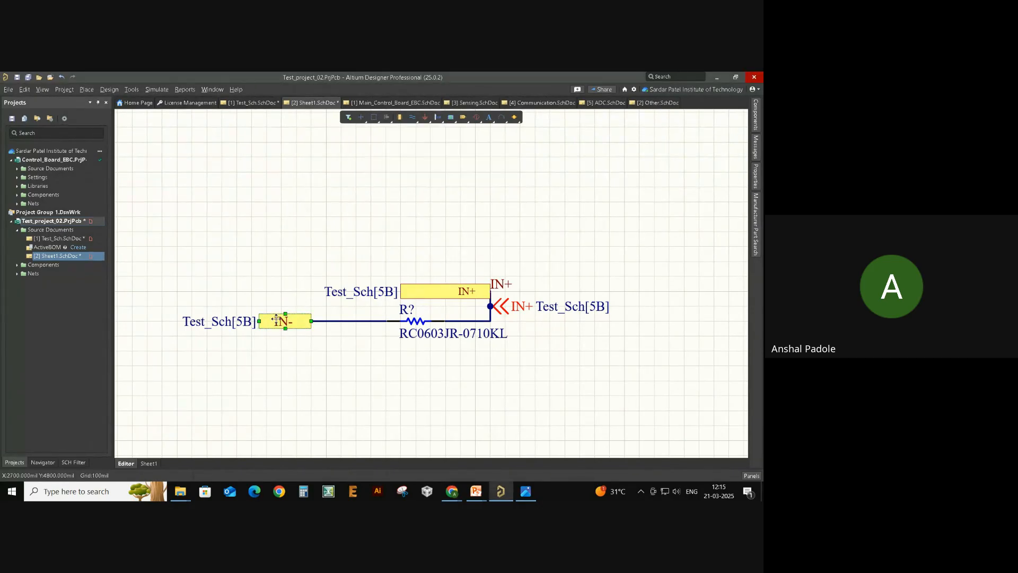
pyautogui.click(488, 310)
# - Select both ports and the off-sheet connector and show their shared Properties
pyautogui.click(349, 116)
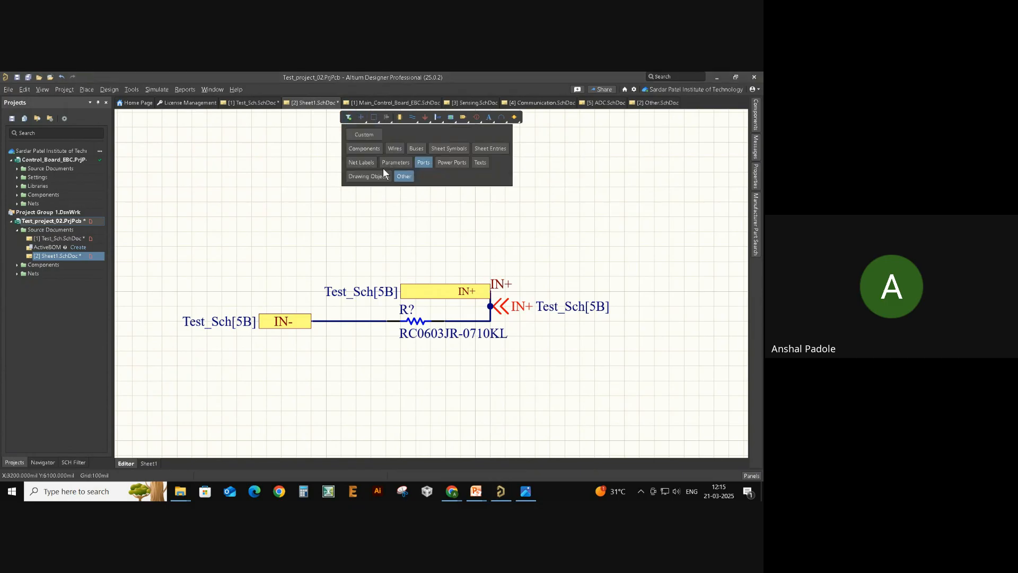
pyautogui.click(394, 227)
pyautogui.hotkey('ctrl', 'a')
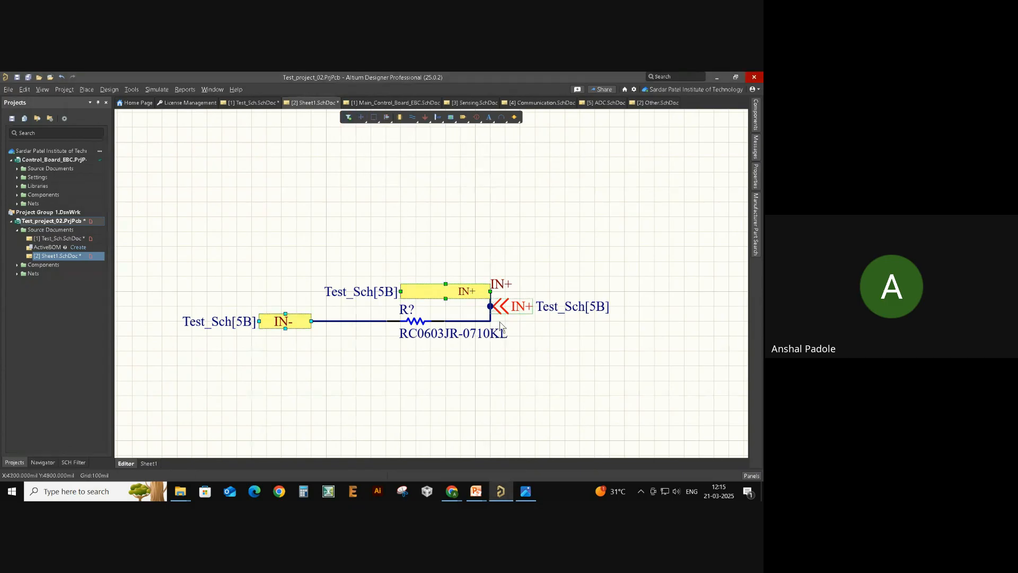
pyautogui.keyDown('ctrl'); pyautogui.scroll(1, 461, 314); pyautogui.keyUp('ctrl')
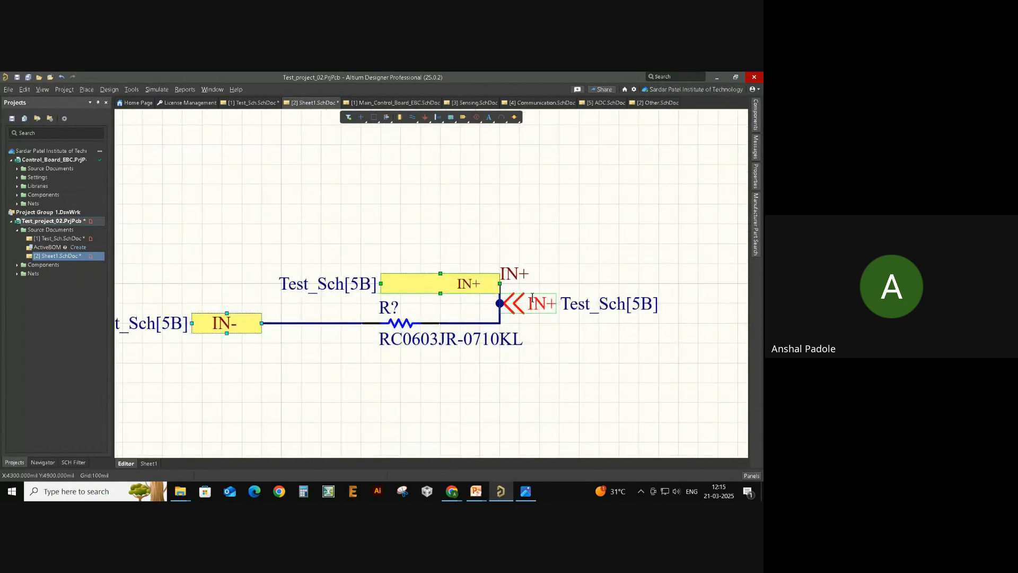
pyautogui.rightClick(233, 324)
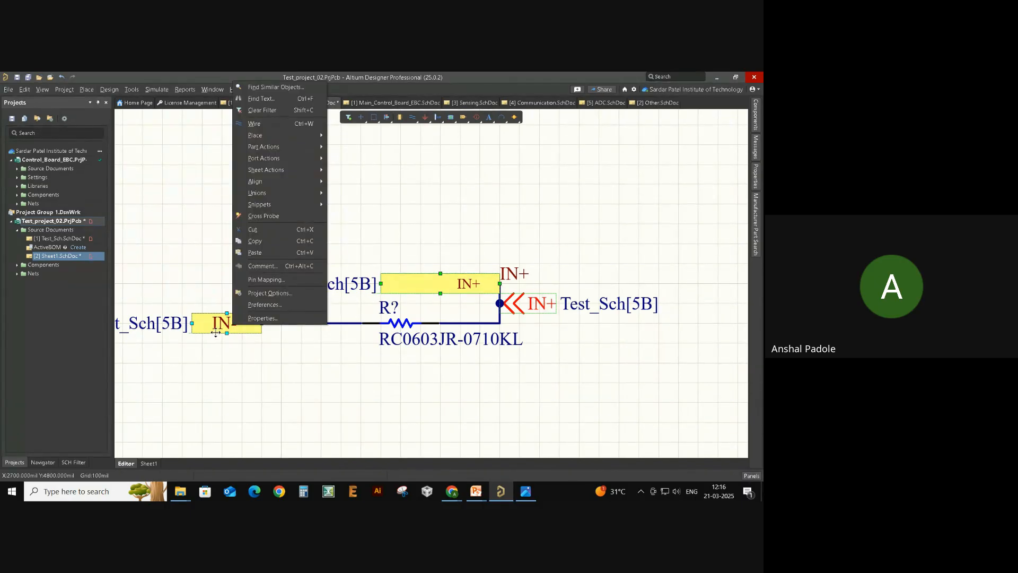
pyautogui.click(265, 319)
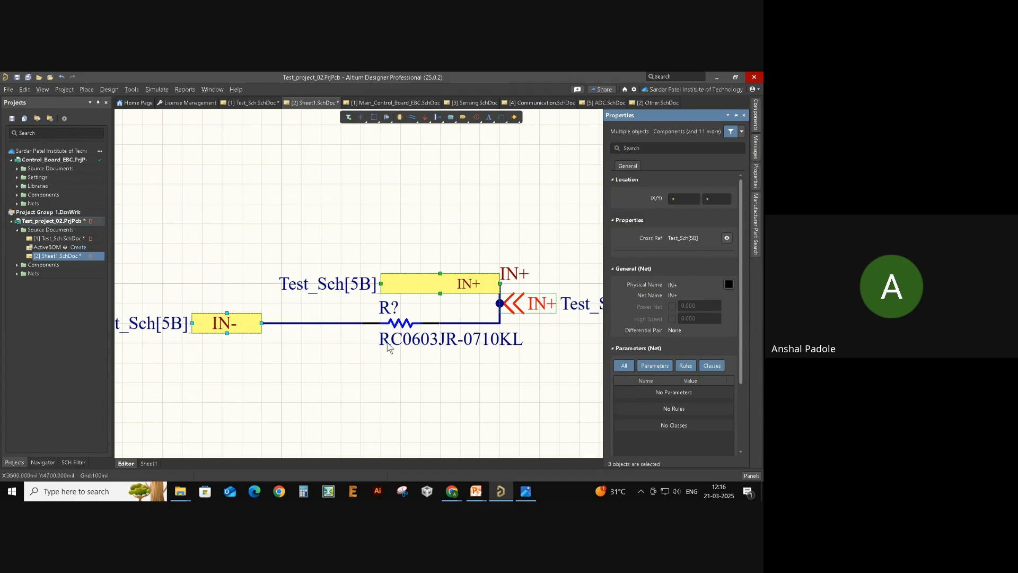
# - Hide the ports' Test_Sch[5B] cross-references and move IN- next to the resistor
pyautogui.keyDown('ctrl'); pyautogui.scroll(-1, 391, 340); pyautogui.keyUp('ctrl')
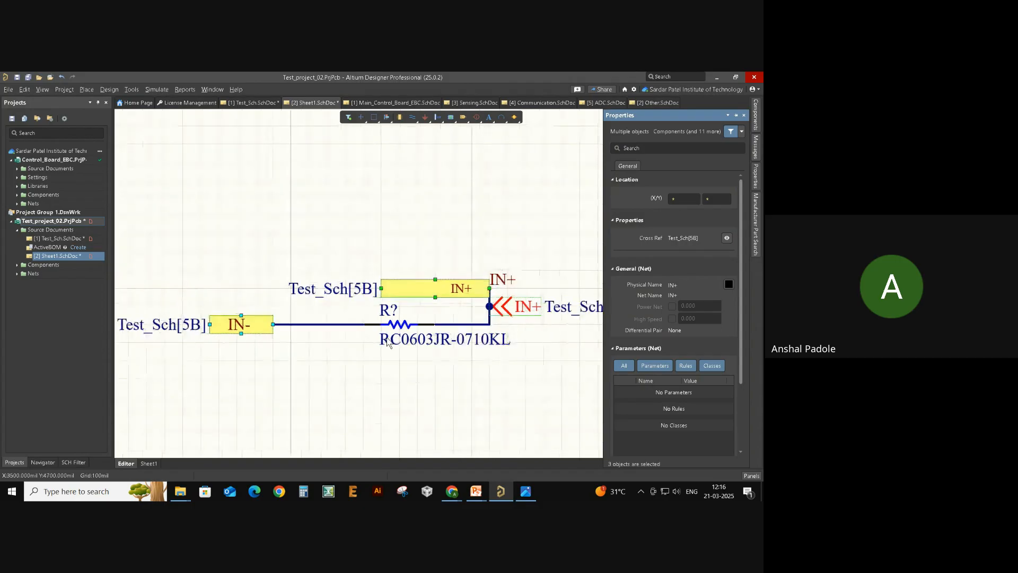
pyautogui.click(728, 238)
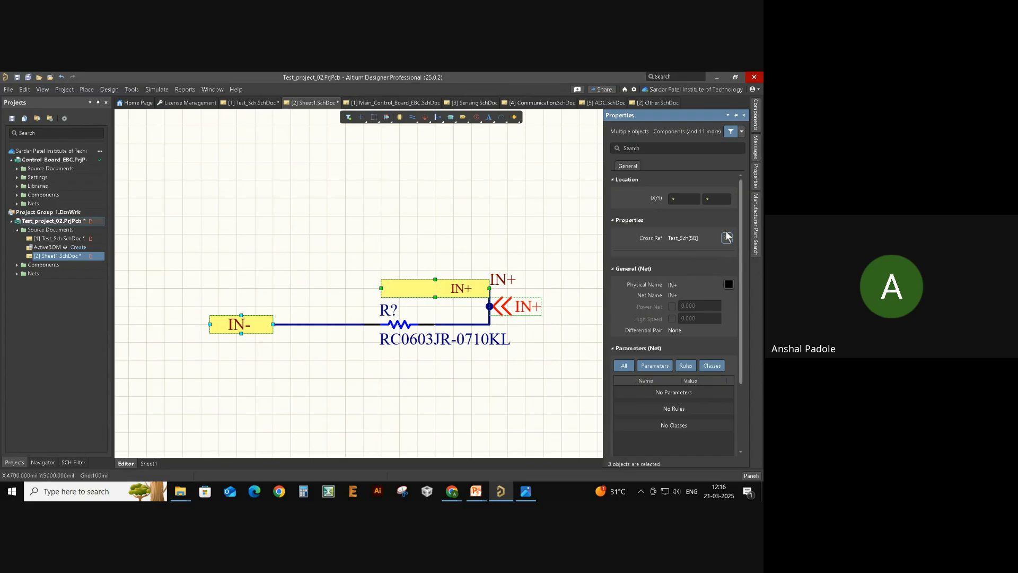
pyautogui.click(537, 263)
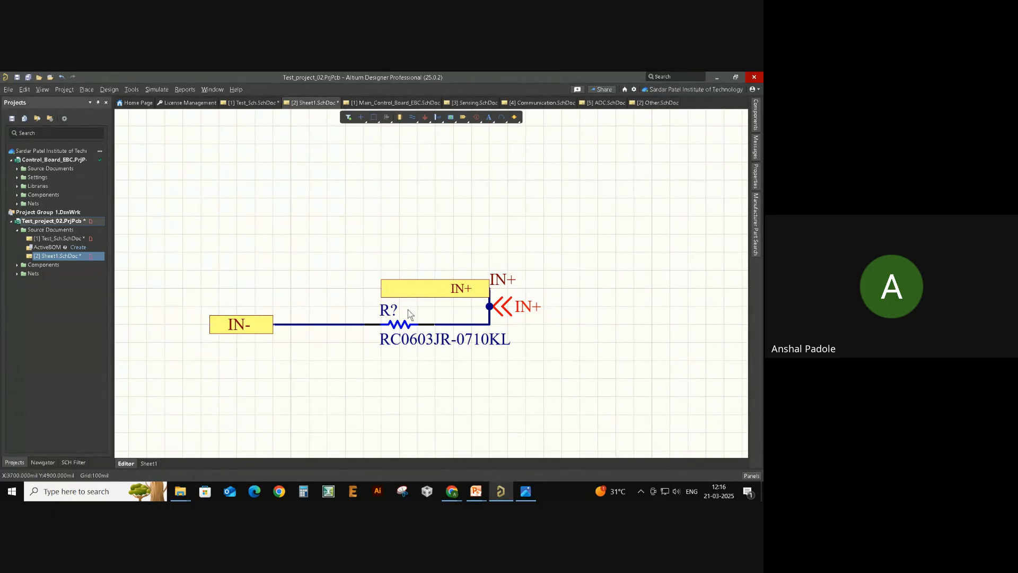
pyautogui.click(348, 118)
pyautogui.moveTo(247, 325); pyautogui.dragTo(319, 324)
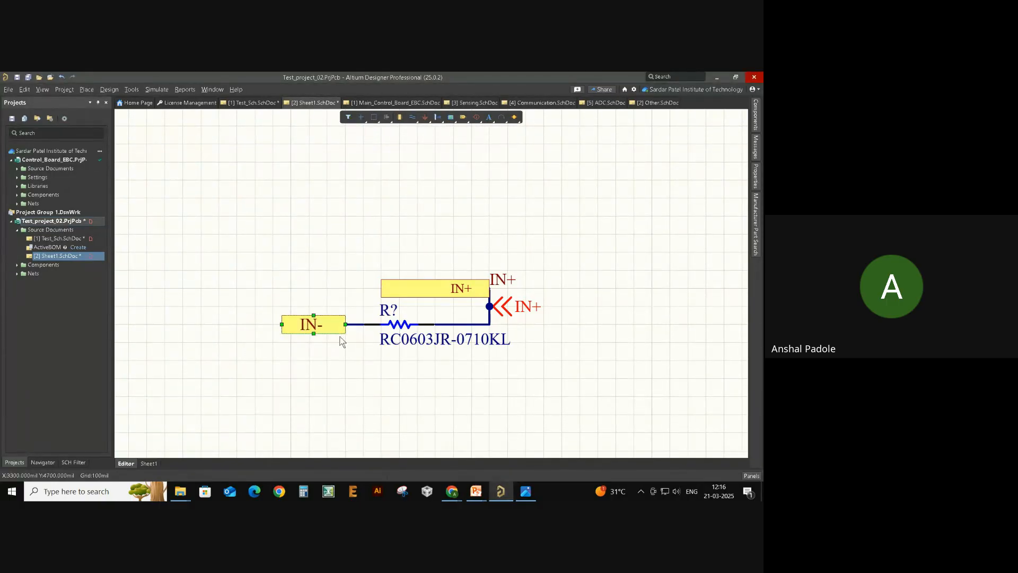
# - Box-select and delete Sheet1's ports, resistor and wires
pyautogui.keyDown('ctrl'); pyautogui.scroll(-1, 431, 378); pyautogui.keyUp('ctrl')
pyautogui.moveTo(266, 268); pyautogui.dragTo(617, 392)
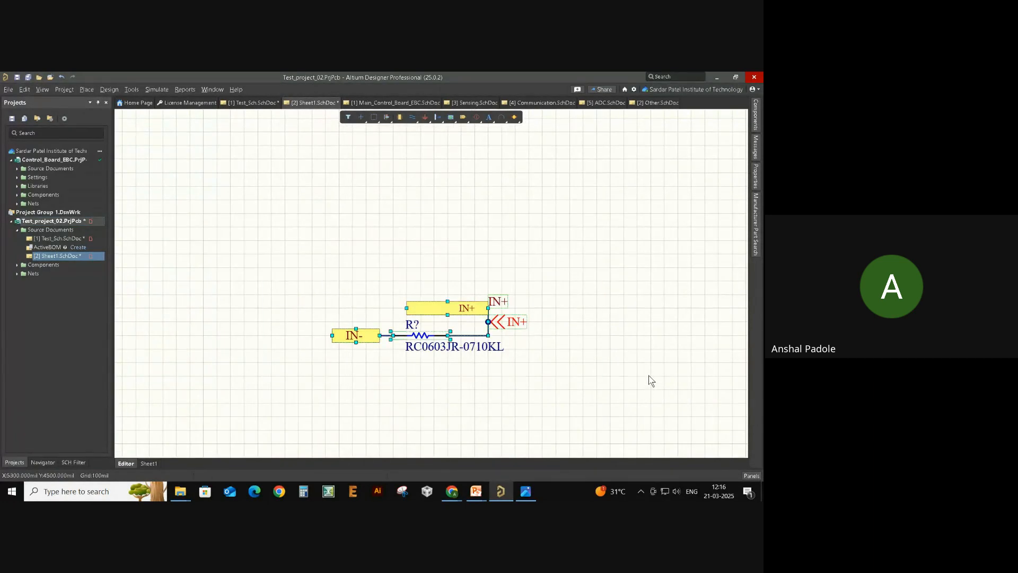
pyautogui.press('Delete')
# - Close Sheet1 without saving its changes and return to the Sensing Circuit sheet
pyautogui.rightClick(45, 260)
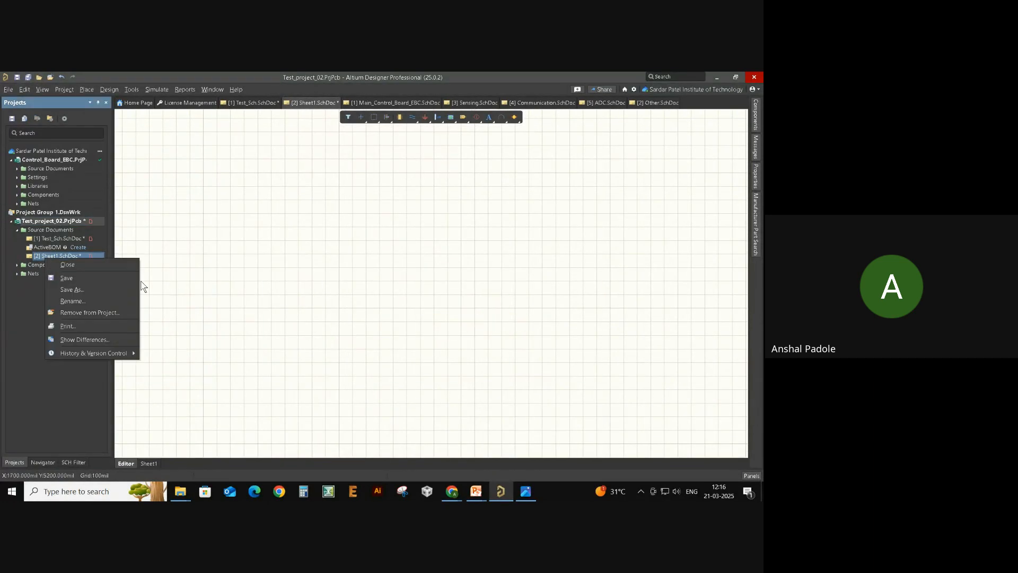
pyautogui.click(109, 268)
pyautogui.click(407, 318)
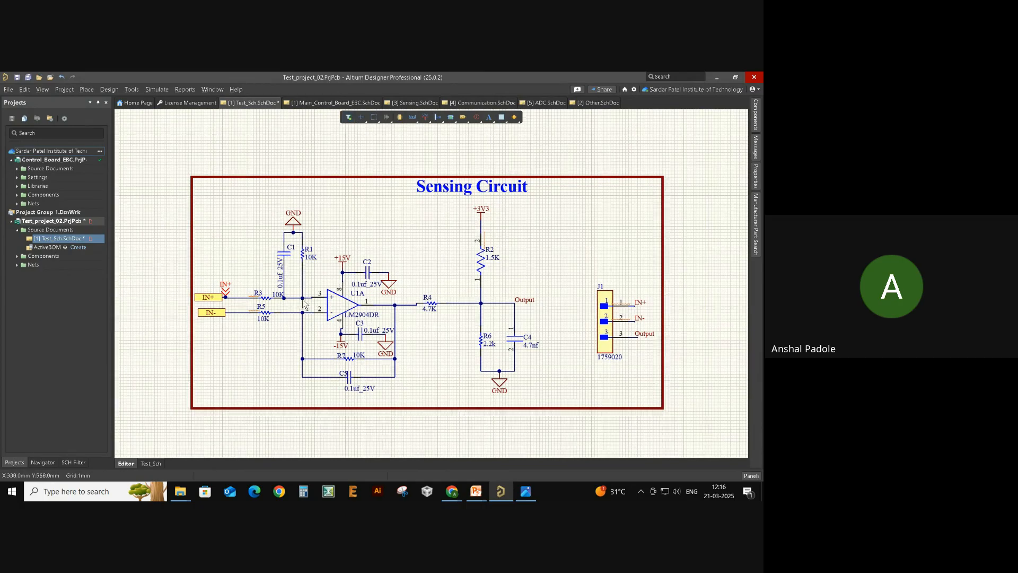
pyautogui.keyDown('ctrl'); pyautogui.scroll(5, 297, 313); pyautogui.keyUp('ctrl')
pyautogui.keyDown('ctrl'); pyautogui.scroll(-4, 324, 309); pyautogui.keyUp('ctrl')
pyautogui.moveTo(494, 288); pyautogui.dragTo(420, 309, button='right')
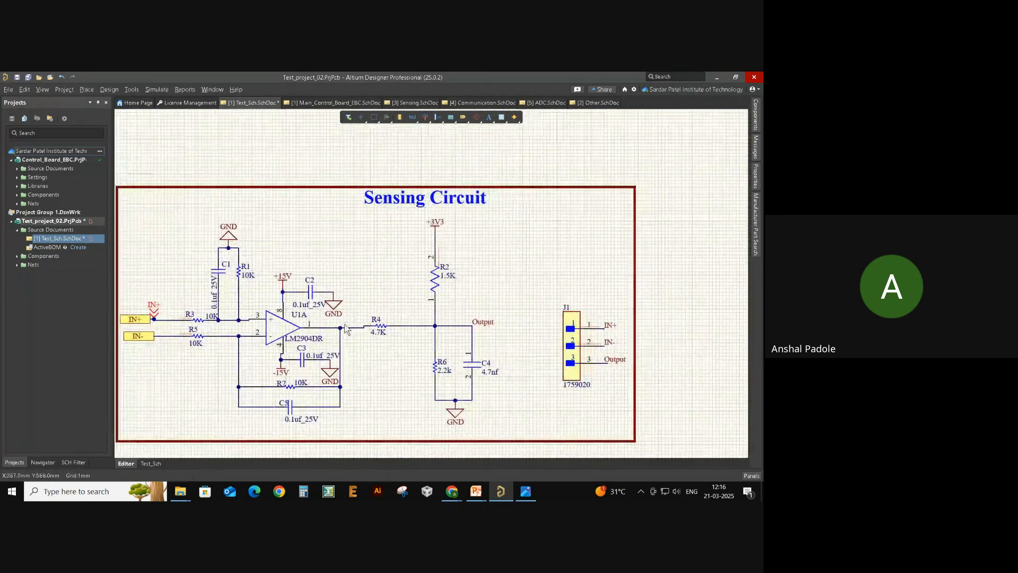
pyautogui.keyDown('ctrl'); pyautogui.scroll(2, 289, 320); pyautogui.keyUp('ctrl')
# - Make all object types selectable again and frame the whole Sensing Circuit sheet
pyautogui.click(349, 117)
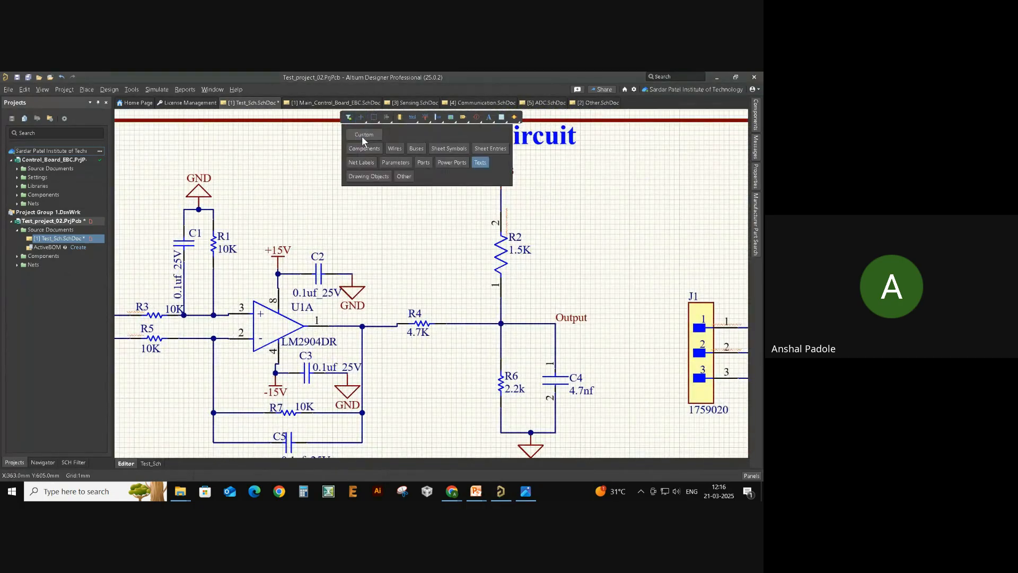
pyautogui.click(362, 134)
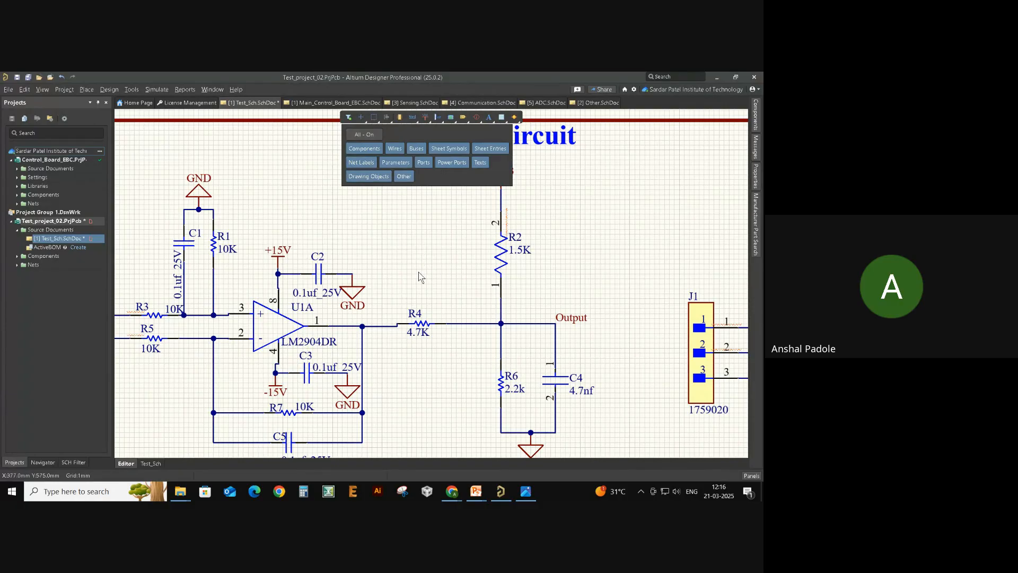
pyautogui.click(412, 255)
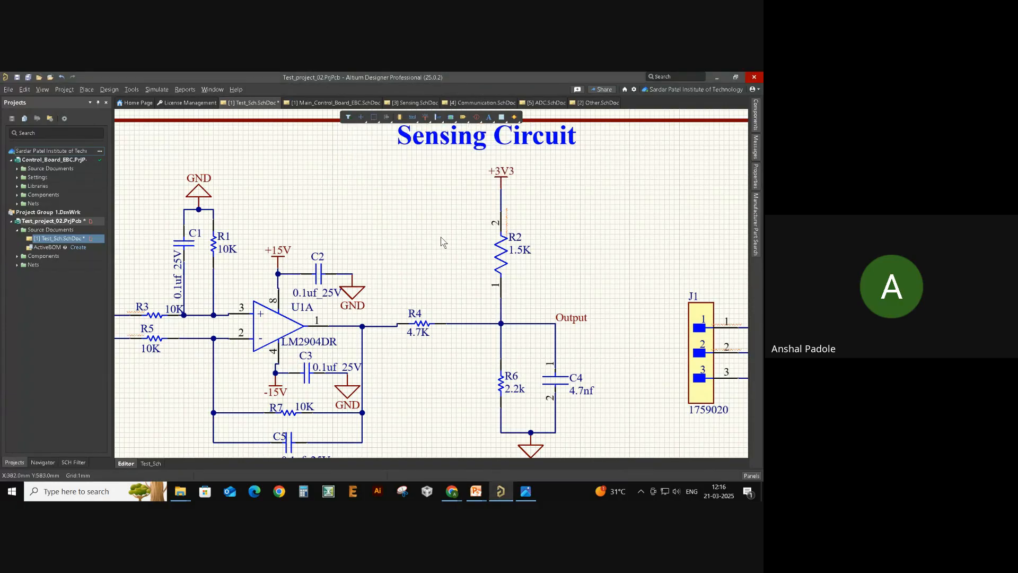
pyautogui.keyDown('ctrl'); pyautogui.scroll(-4, 441, 237); pyautogui.keyUp('ctrl')
pyautogui.keyDown('ctrl'); pyautogui.scroll(3, 538, 256); pyautogui.keyUp('ctrl')
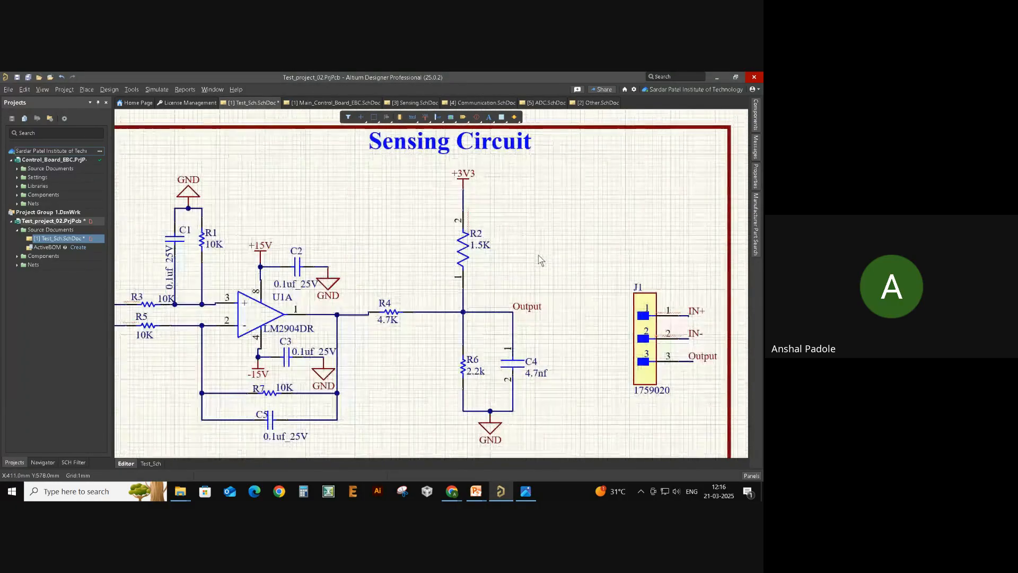
pyautogui.click(351, 117)
pyautogui.click(365, 233)
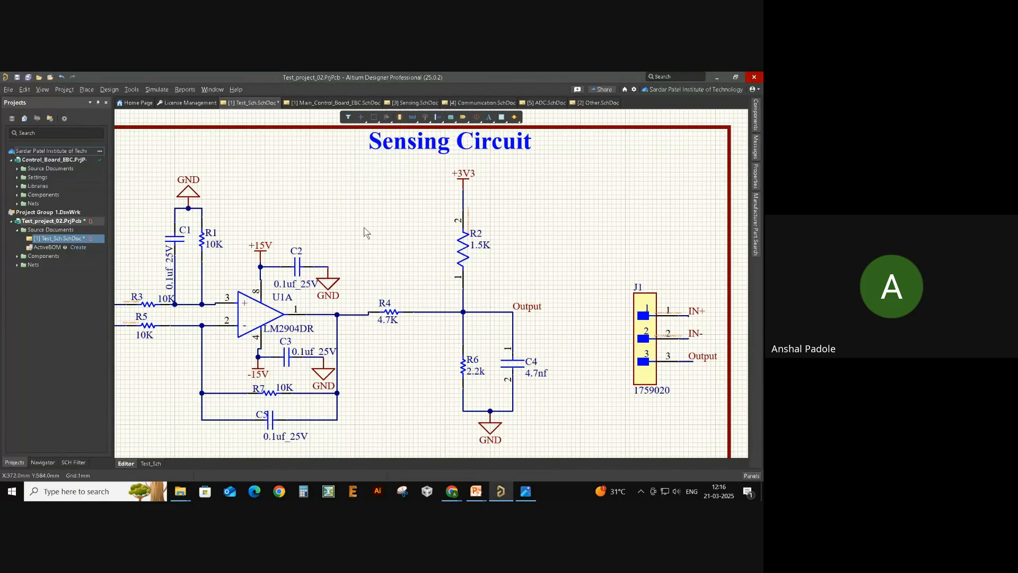
pyautogui.moveTo(365, 233); pyautogui.dragTo(403, 204, button='right')
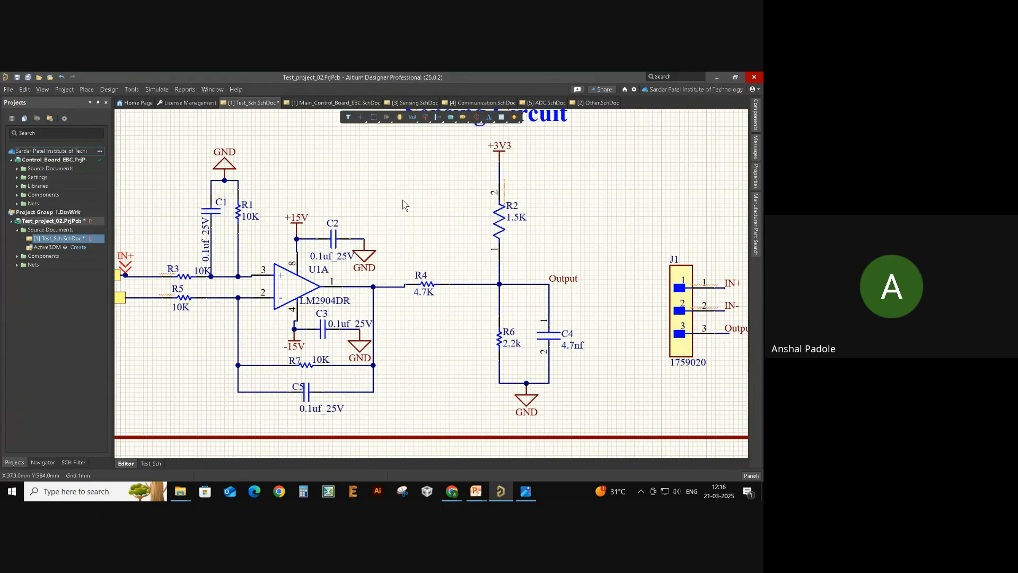
pyautogui.keyDown('ctrl'); pyautogui.scroll(-1, 403, 204); pyautogui.keyUp('ctrl')
pyautogui.moveTo(404, 205); pyautogui.dragTo(416, 241, button='right')
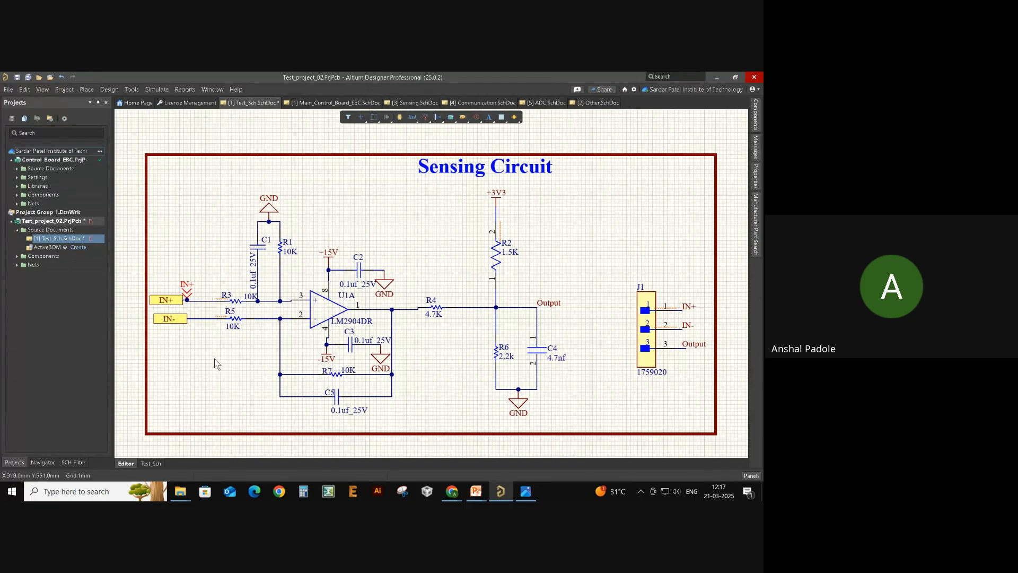
# - Save Test_Sch.SchDoc with Ctrl+S after slightly adjusting the view
pyautogui.moveTo(446, 337)
pyautogui.mouseDown(button='right')
pyautogui.moveTo(440, 345)
pyautogui.moveTo(450, 336)
pyautogui.mouseUp(button='right')
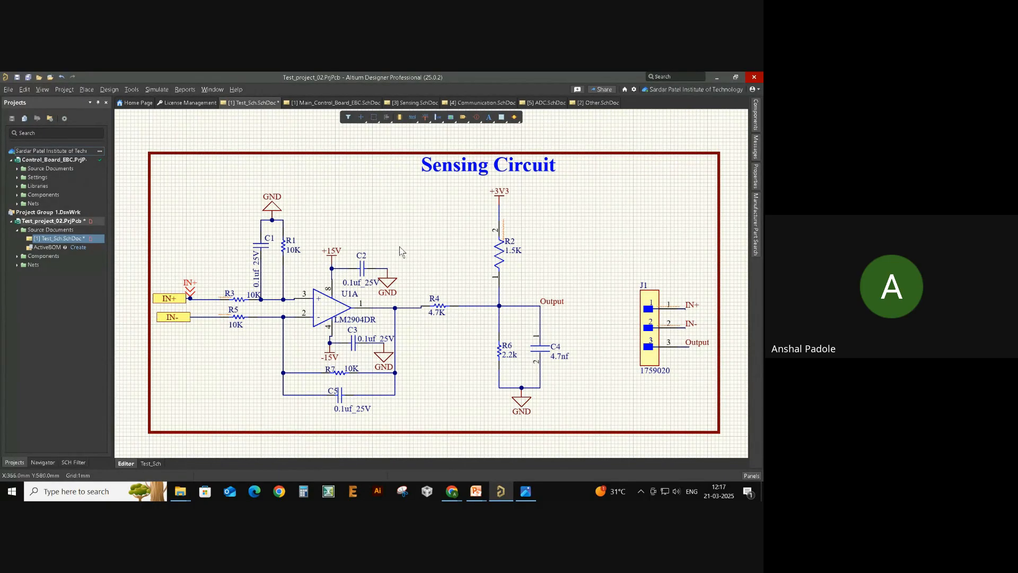
pyautogui.moveTo(393, 230); pyautogui.dragTo(380, 222, button='right')
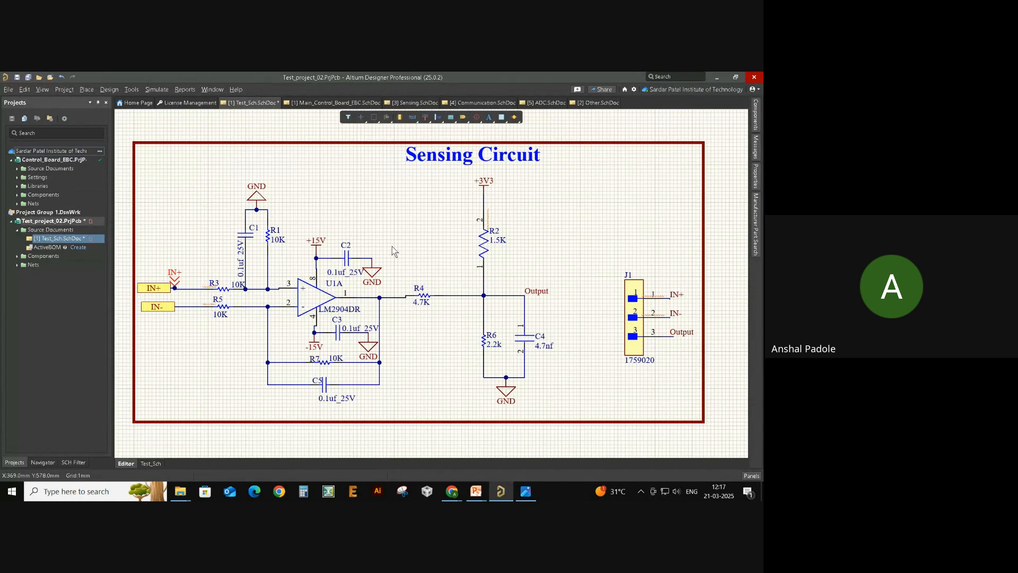
pyautogui.moveTo(425, 235); pyautogui.dragTo(434, 238, button='right')
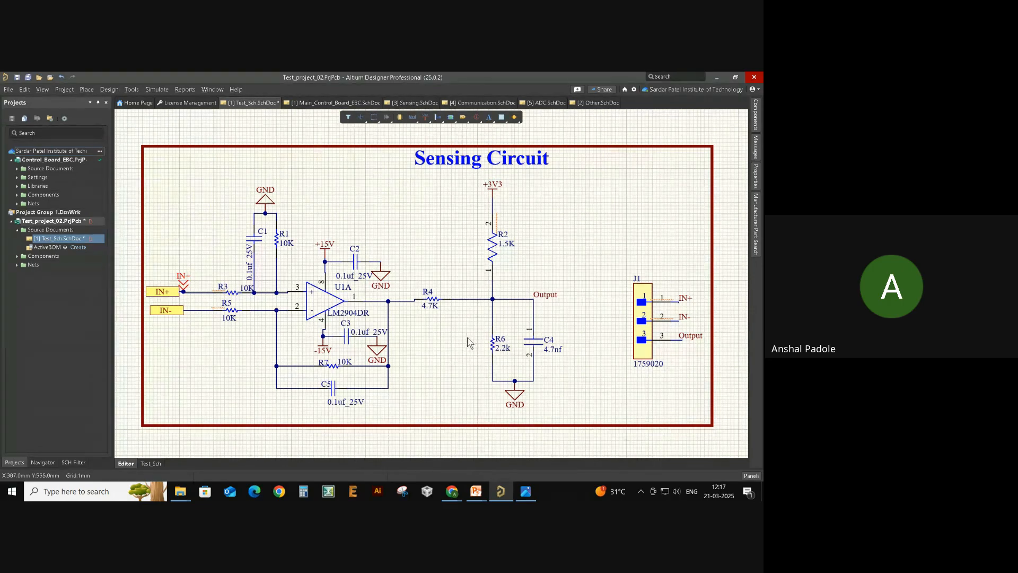
pyautogui.hotkey('ctrl', 's')
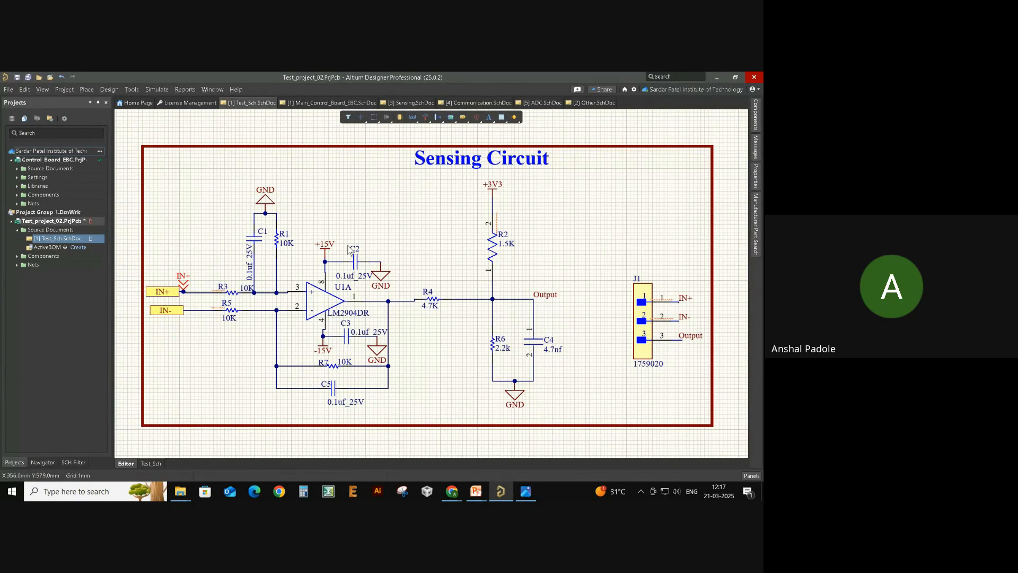
# - Choose Make Project Available Online for Test_project_02.PrjPcb
pyautogui.rightClick(41, 225)
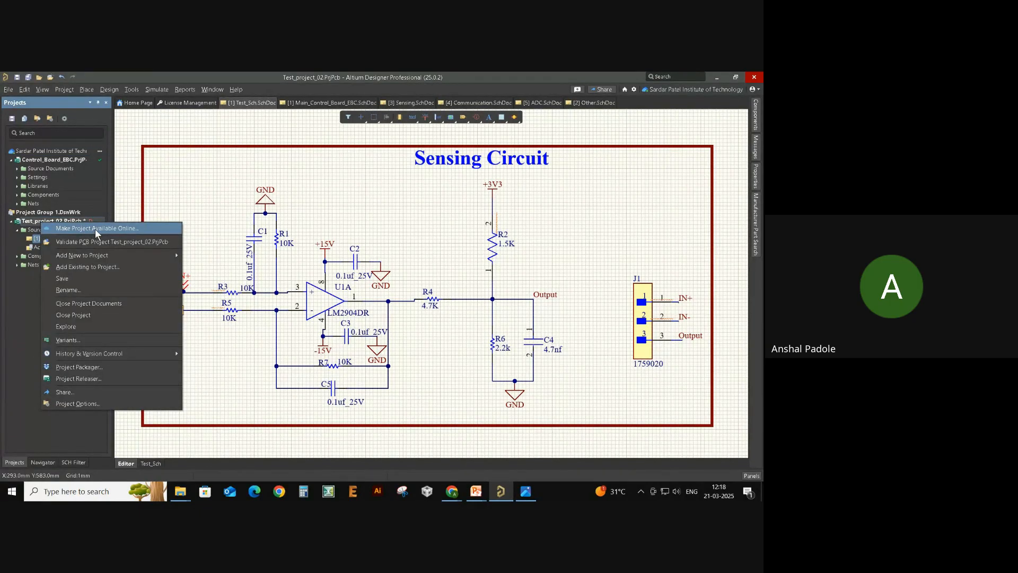
pyautogui.click(155, 201)
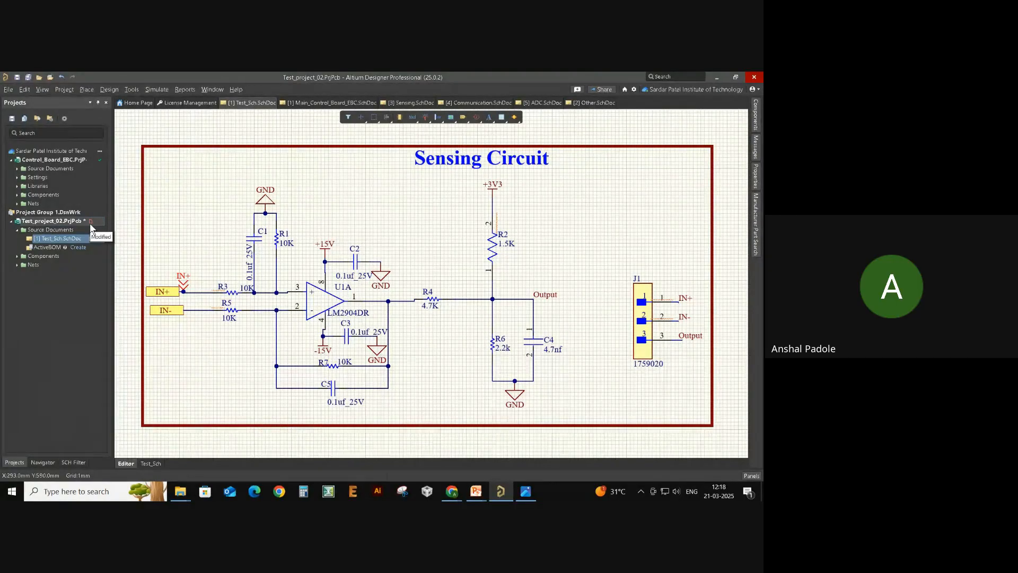
pyautogui.rightClick(66, 221)
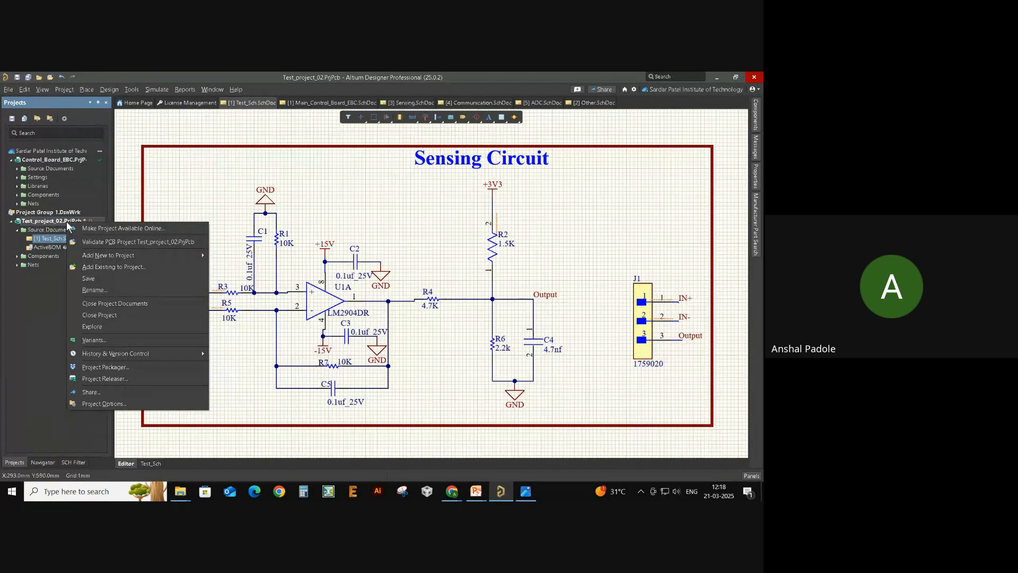
pyautogui.click(92, 229)
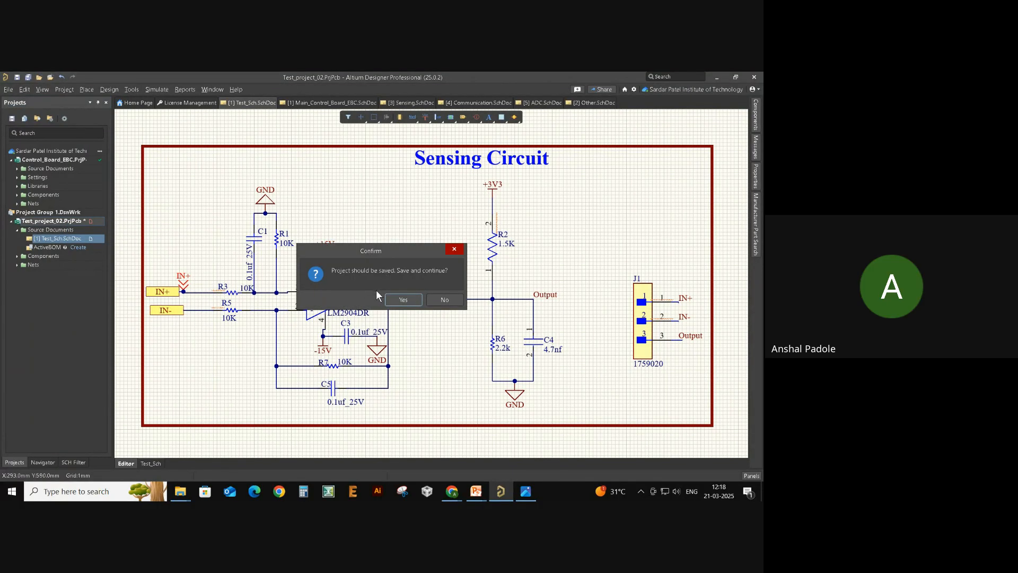
# - Make Test_project_02 available online with description 'This is the test project schematic' and version control on
pyautogui.click(410, 300)
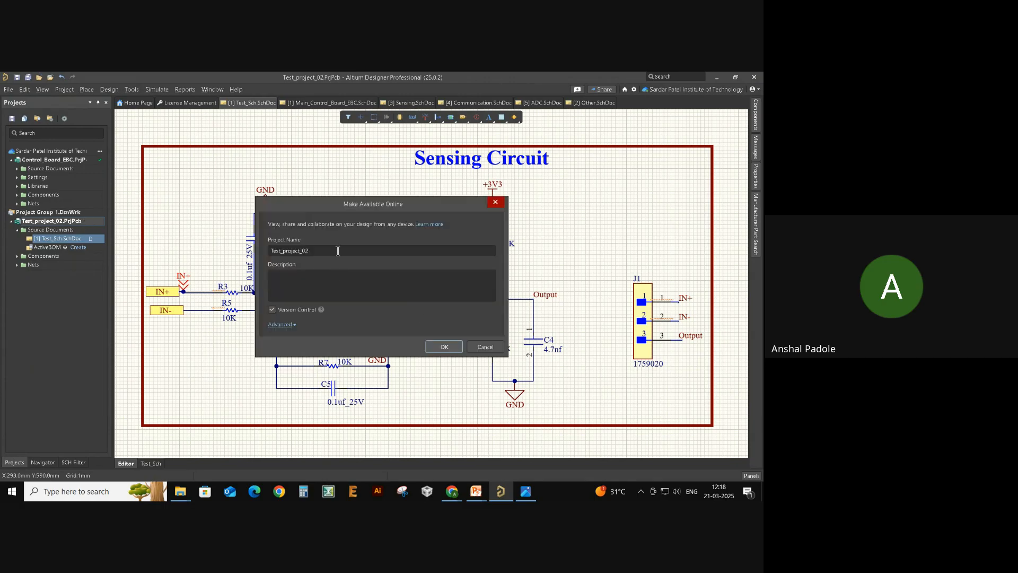
pyautogui.click(345, 249)
pyautogui.click(345, 249)
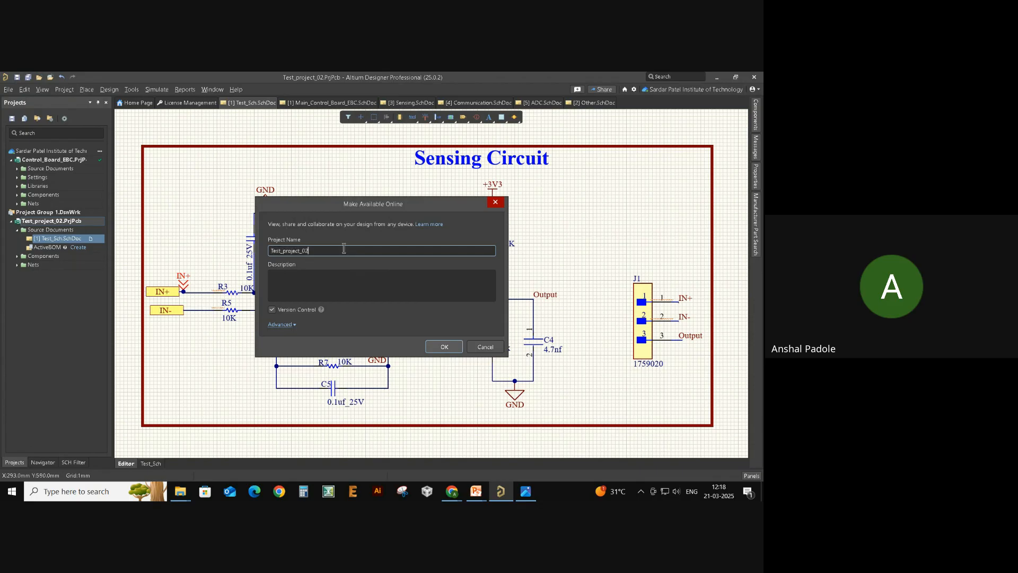
pyautogui.click(358, 299)
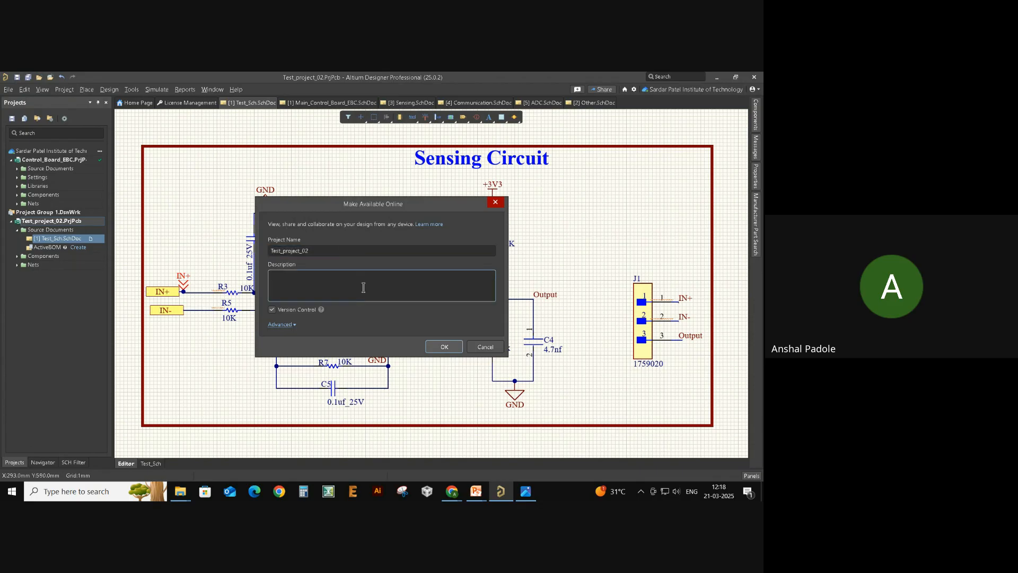
pyautogui.click(358, 252)
pyautogui.click(358, 253)
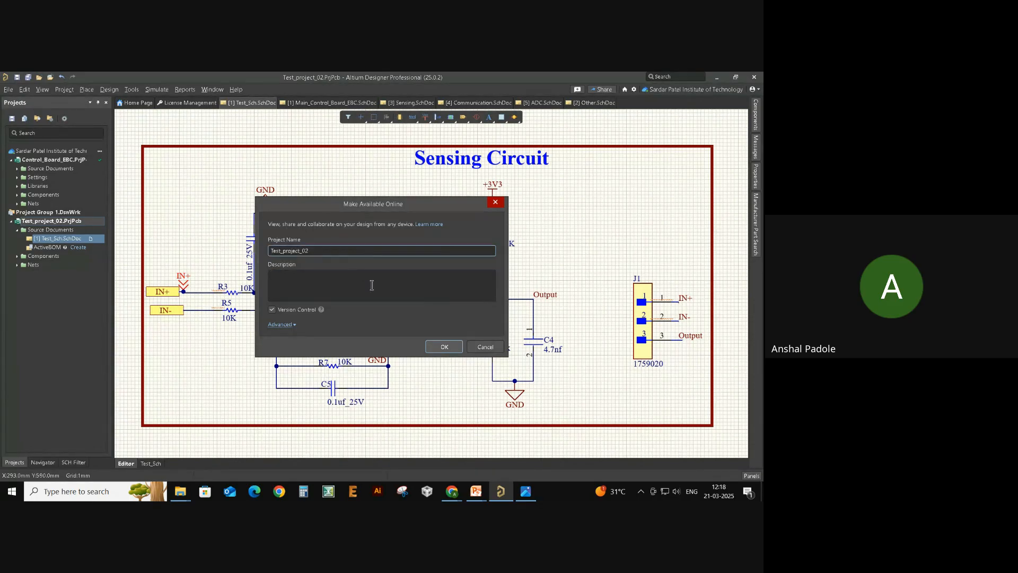
pyautogui.click(372, 285)
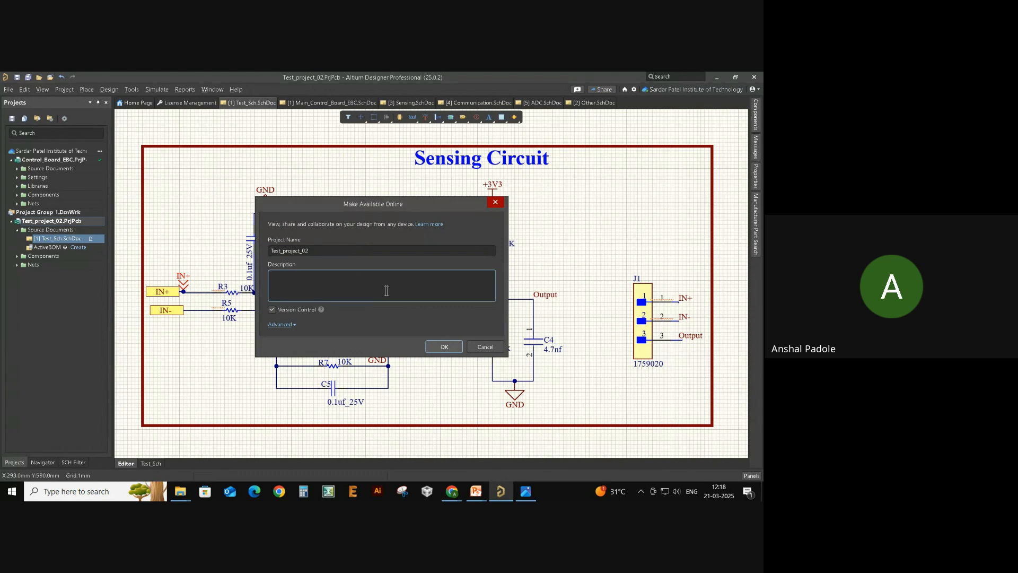
pyautogui.write('This is the test project schematic')
pyautogui.click(443, 347)
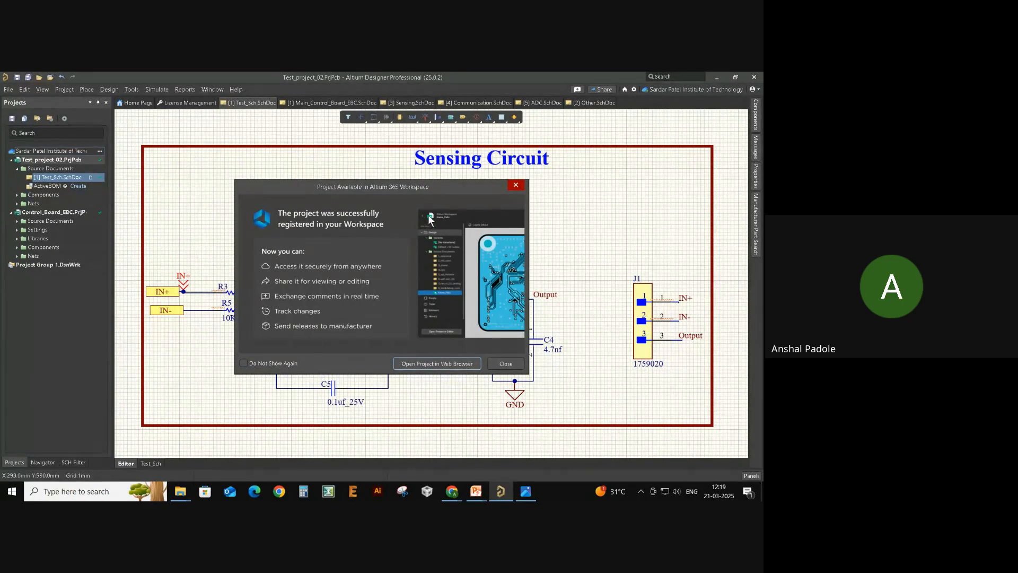
# - Close the registration success notice and bring up the list of workspaces
pyautogui.click(515, 185)
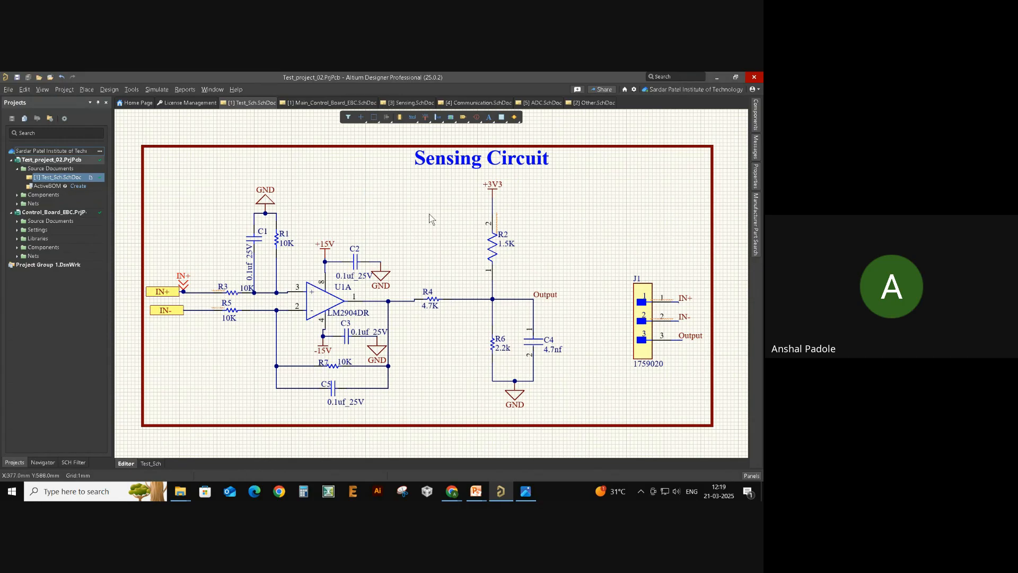
pyautogui.click(715, 89)
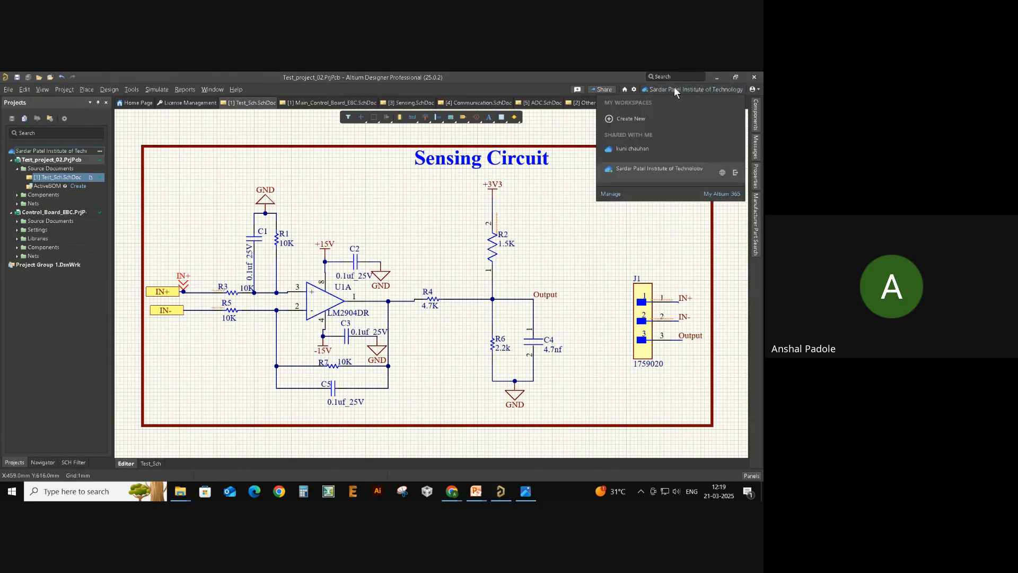
# - Open the workspace in the browser and view Test_project_02's schematic from the Projects list
pyautogui.click(722, 173)
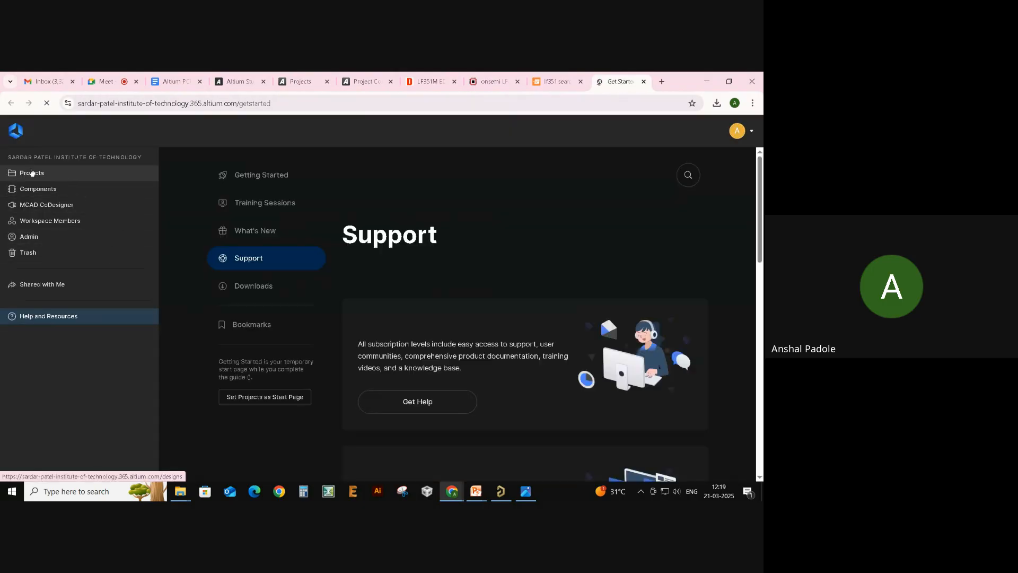
pyautogui.click(31, 173)
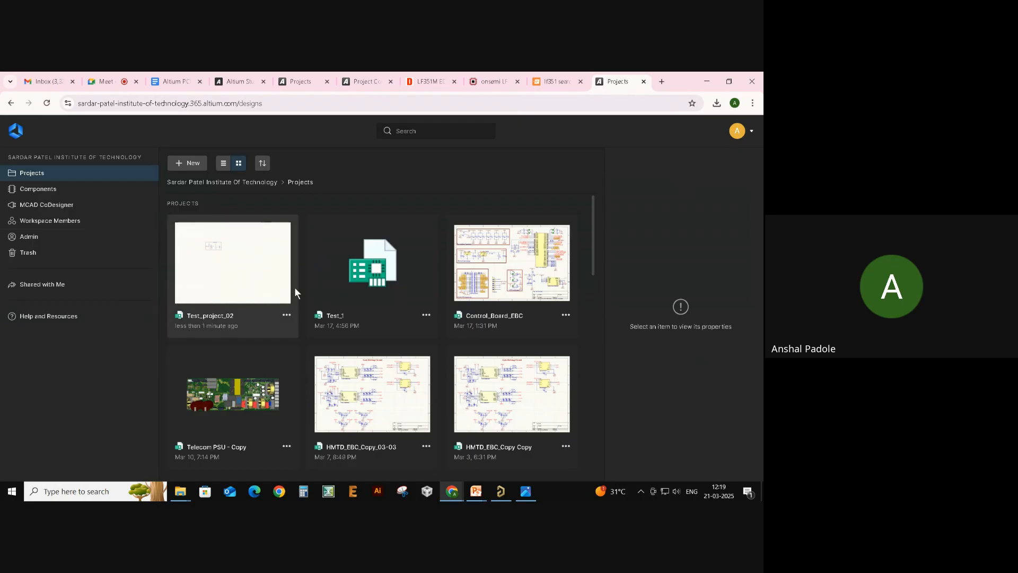
pyautogui.doubleClick(270, 282)
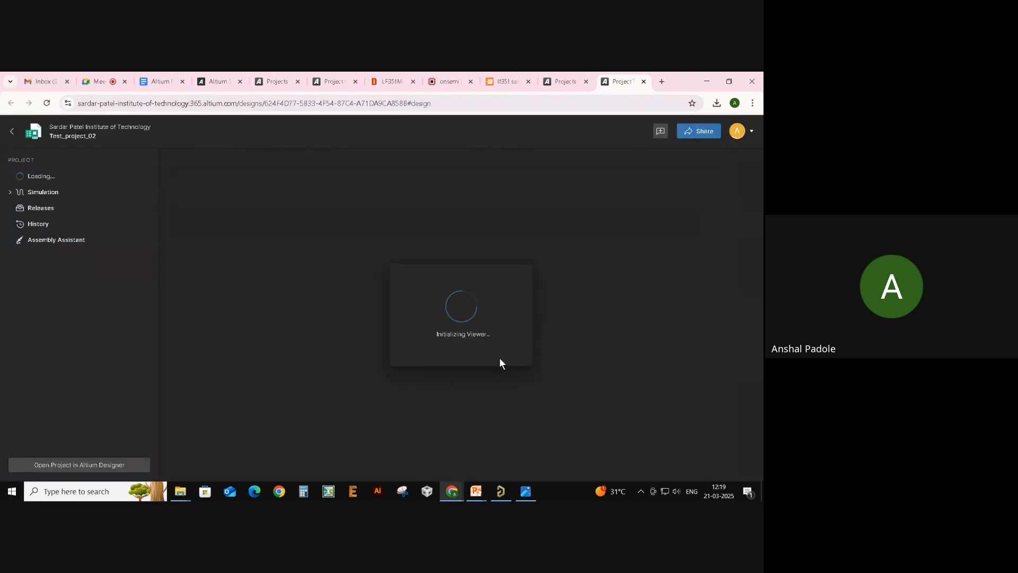
pyautogui.scroll(5, 402, 289)
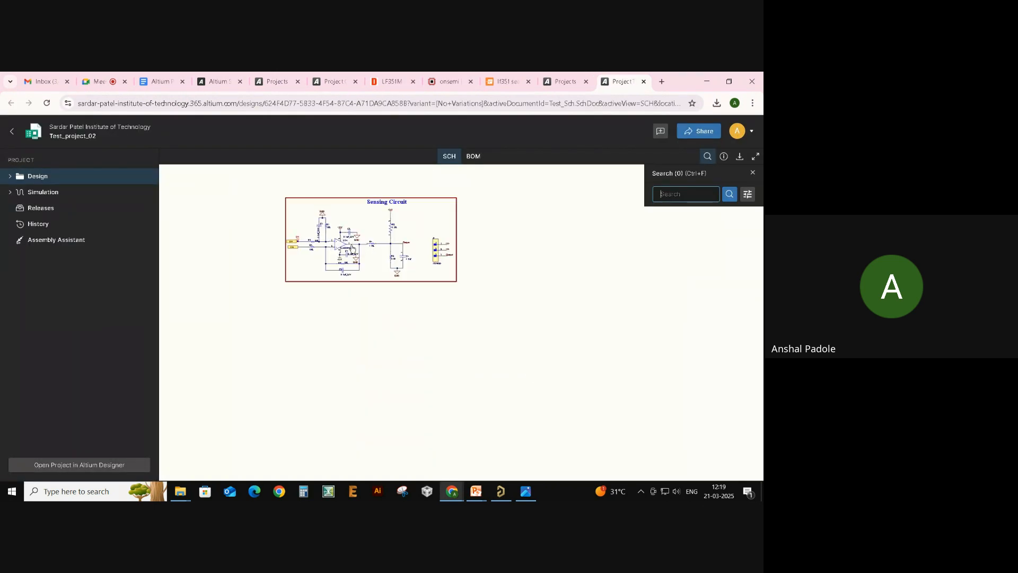
pyautogui.scroll(3, 352, 248)
pyautogui.scroll(-3, 433, 323)
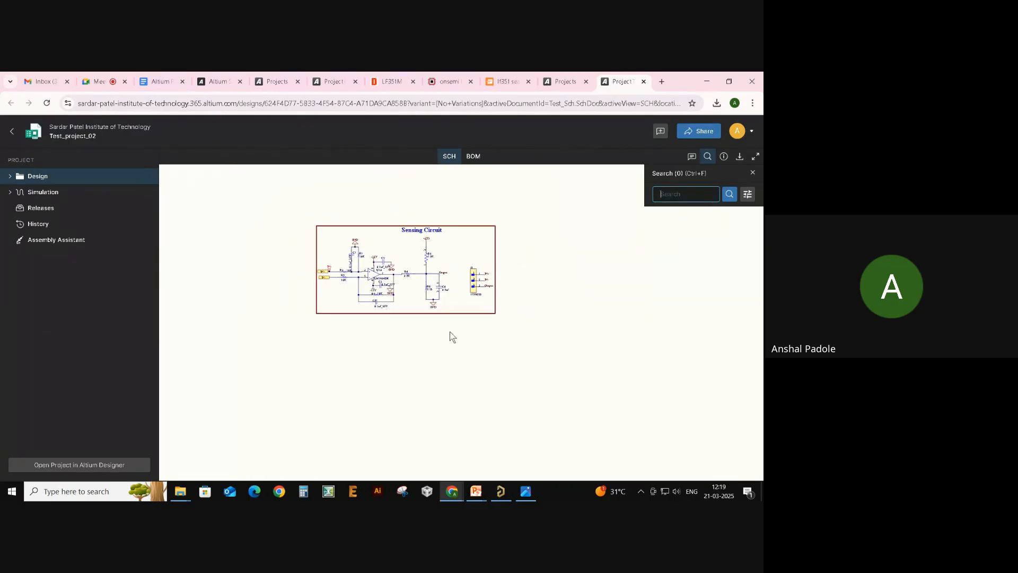
pyautogui.scroll(-5, 453, 337)
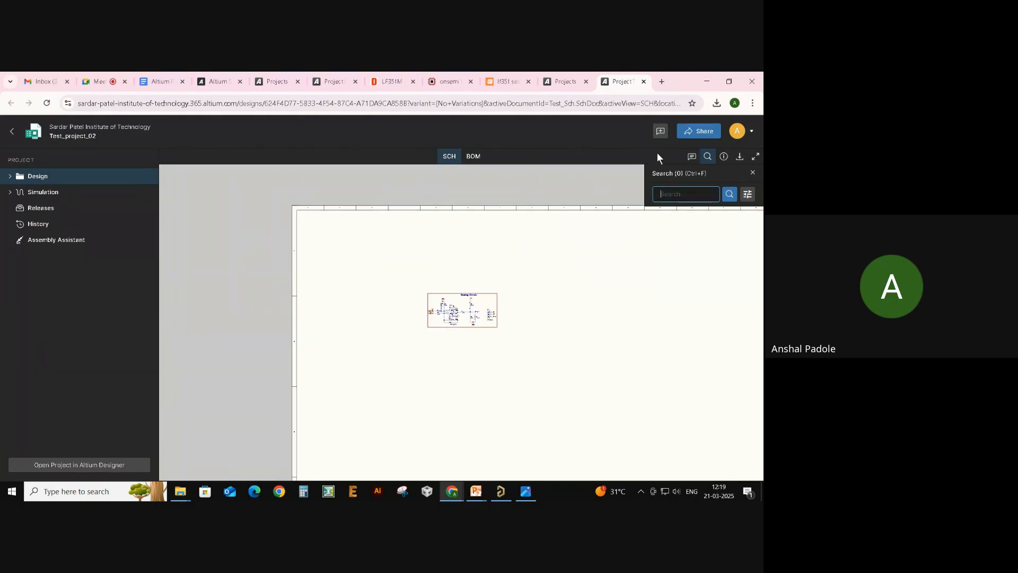
pyautogui.click(606, 193)
pyautogui.hotkey('alt', 'Tab')
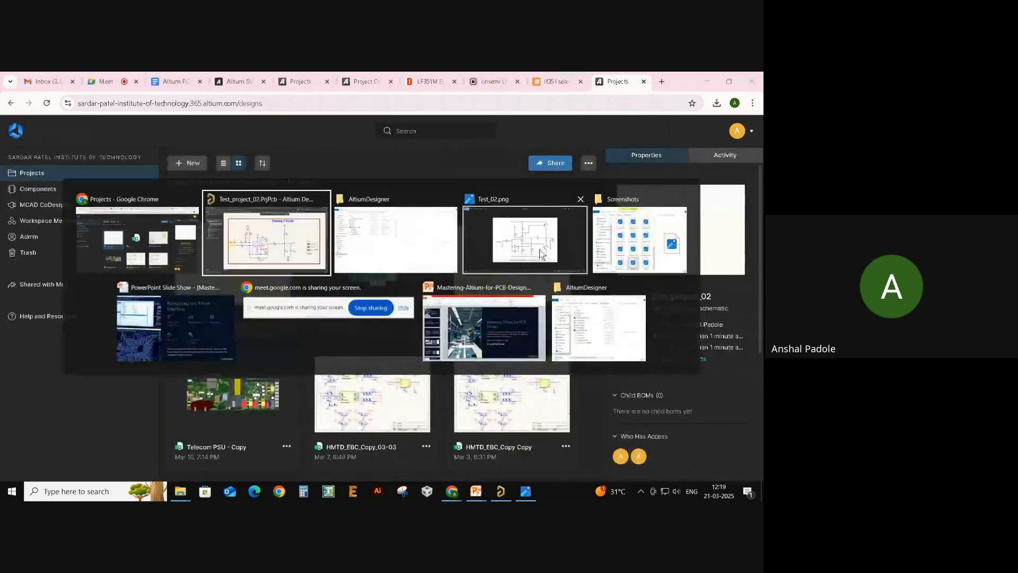
# - Move connector J1 up and delete the Output net label above C4
pyautogui.click(290, 251)
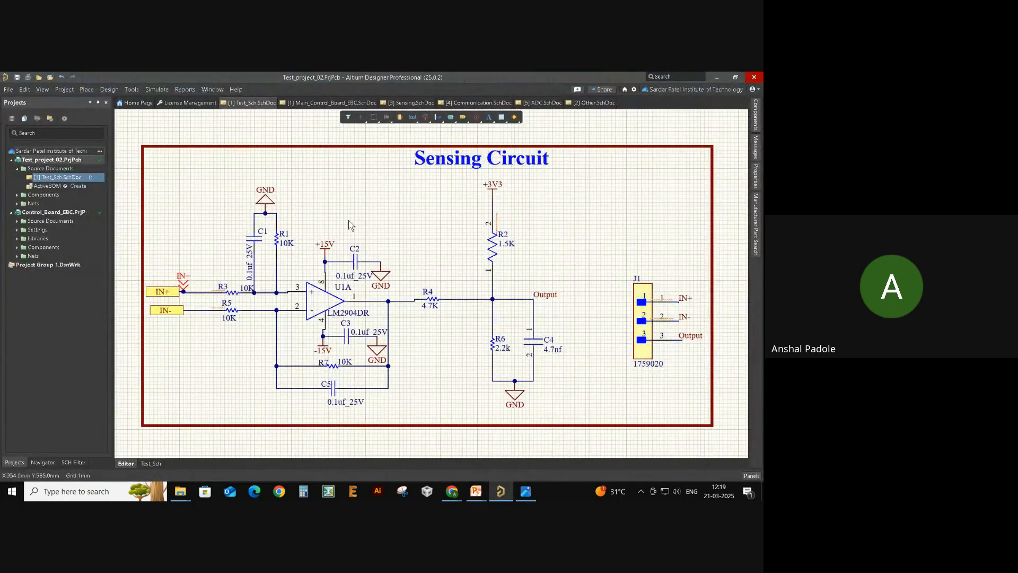
pyautogui.moveTo(378, 202); pyautogui.dragTo(358, 208, button='right')
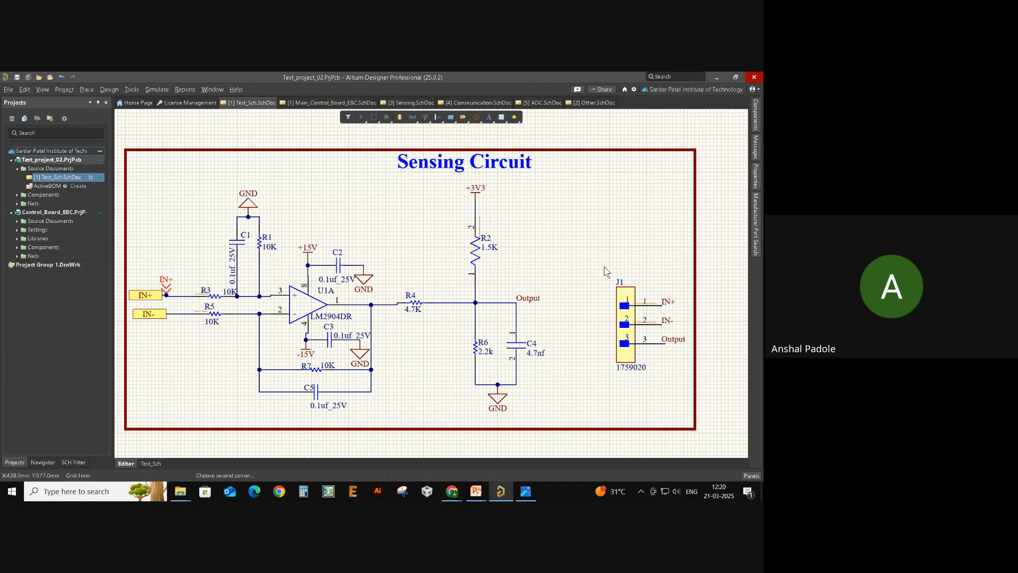
pyautogui.moveTo(604, 272); pyautogui.dragTo(689, 412)
pyautogui.moveTo(631, 342); pyautogui.dragTo(612, 316)
pyautogui.click(540, 313)
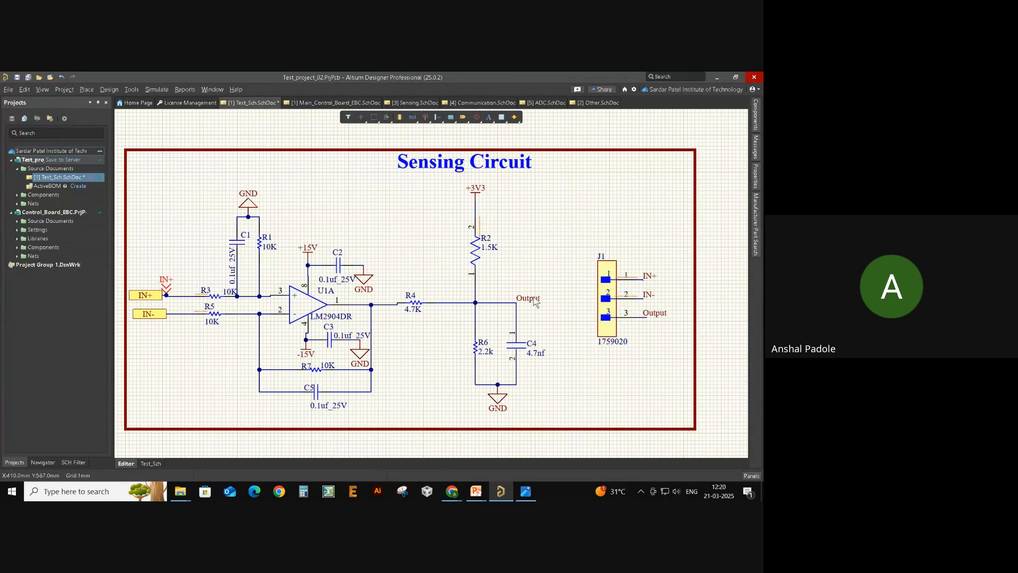
pyautogui.click(530, 300)
pyautogui.press('Delete')
# - Place a port on the wire near C4, then delete the misplaced port
pyautogui.click(460, 119)
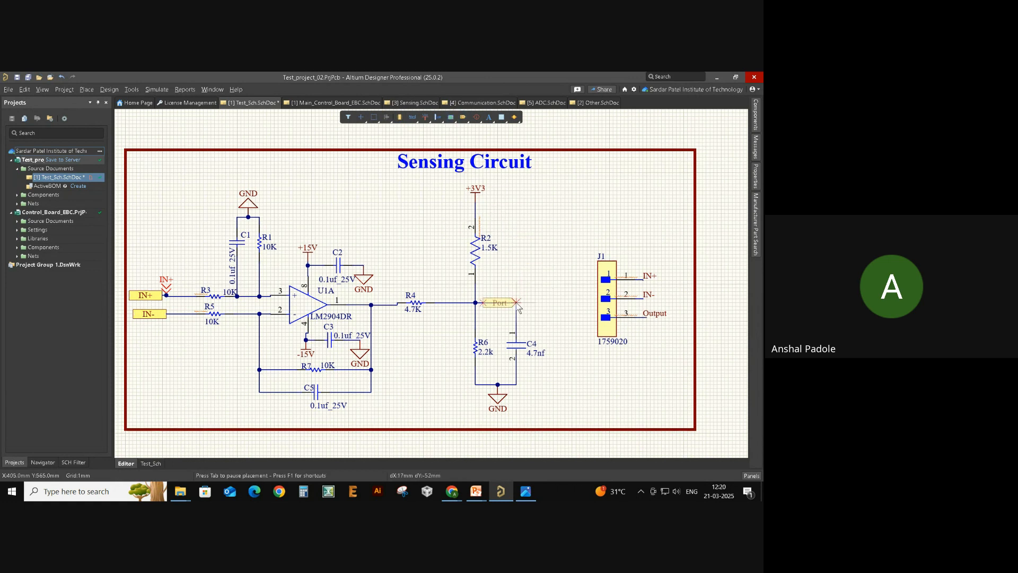
pyautogui.click(517, 307)
pyautogui.click(517, 314)
pyautogui.rightClick(537, 309)
pyautogui.moveTo(508, 304); pyautogui.dragTo(541, 299)
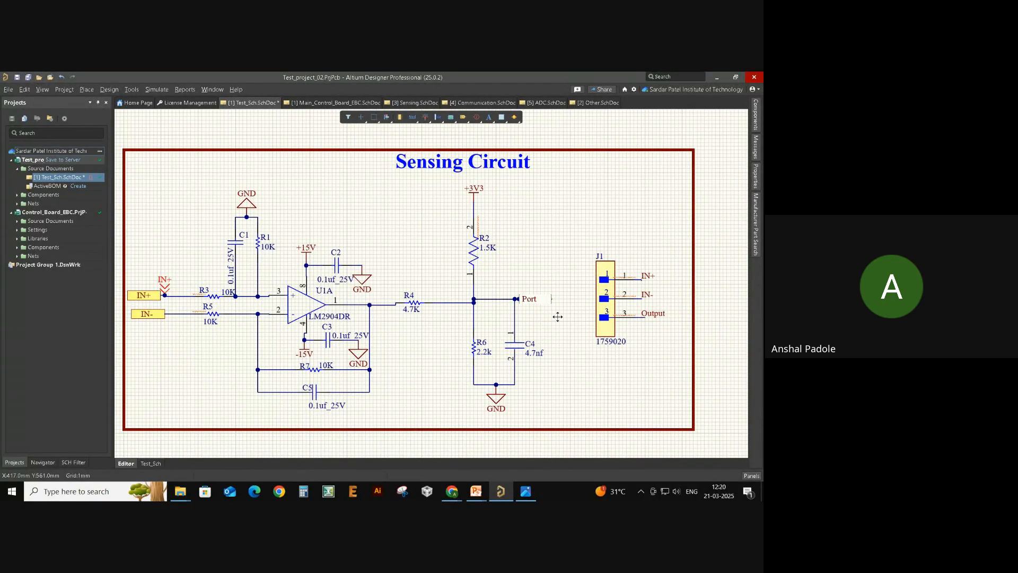
pyautogui.click(546, 300)
pyautogui.press('Delete')
# - Place a new port at the wire end, name it Output, and align it with the wire
pyautogui.click(463, 117)
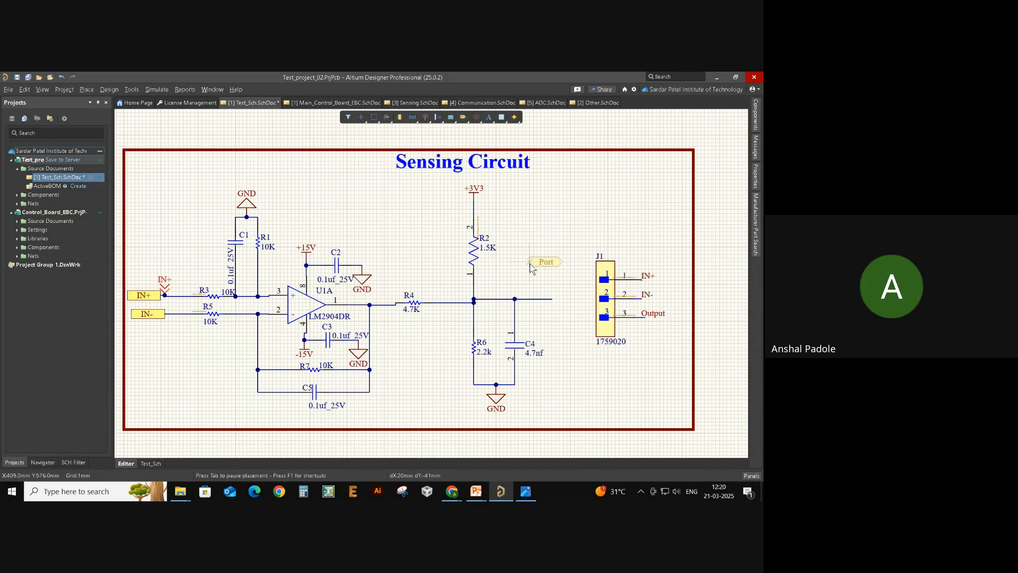
pyautogui.click(551, 299)
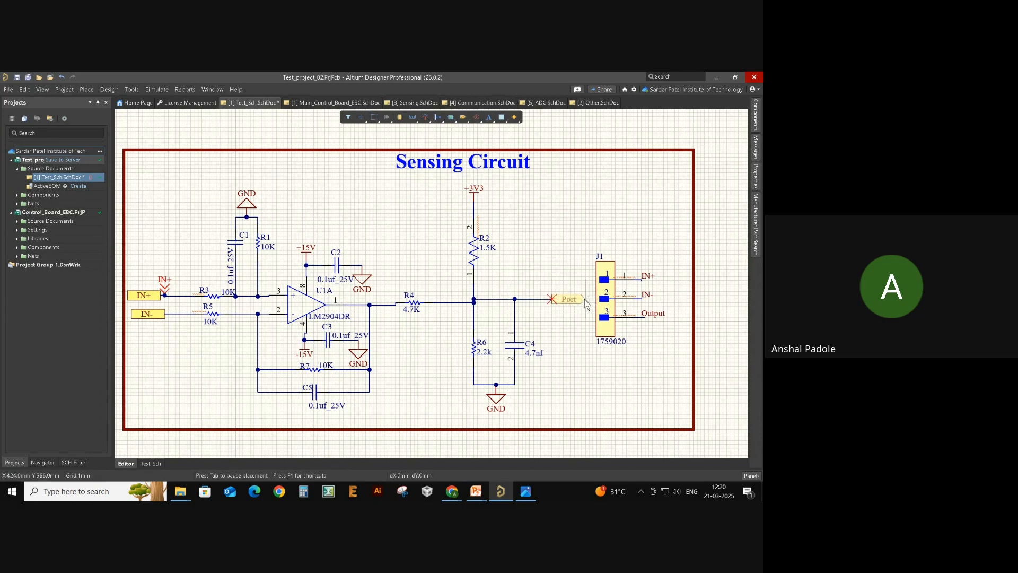
pyautogui.click(590, 301)
pyautogui.rightClick(553, 322)
pyautogui.click(567, 298)
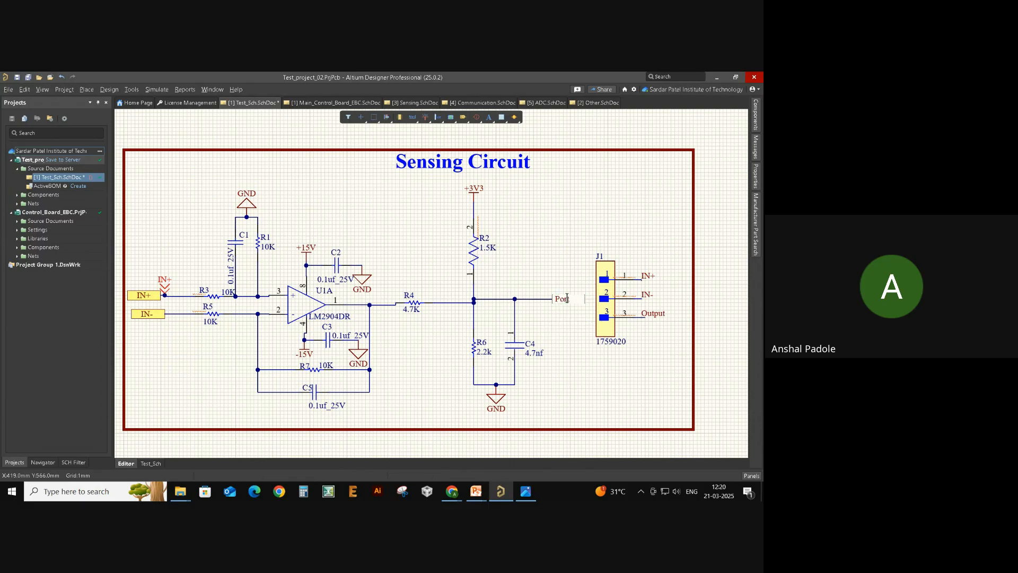
pyautogui.doubleClick(567, 295)
pyautogui.write('Output')
pyautogui.press('Return')
pyautogui.moveTo(565, 303); pyautogui.dragTo(557, 302)
# - Save Test_project_02 with the modified Test_Sch.SchDoc to the server
pyautogui.click(73, 162)
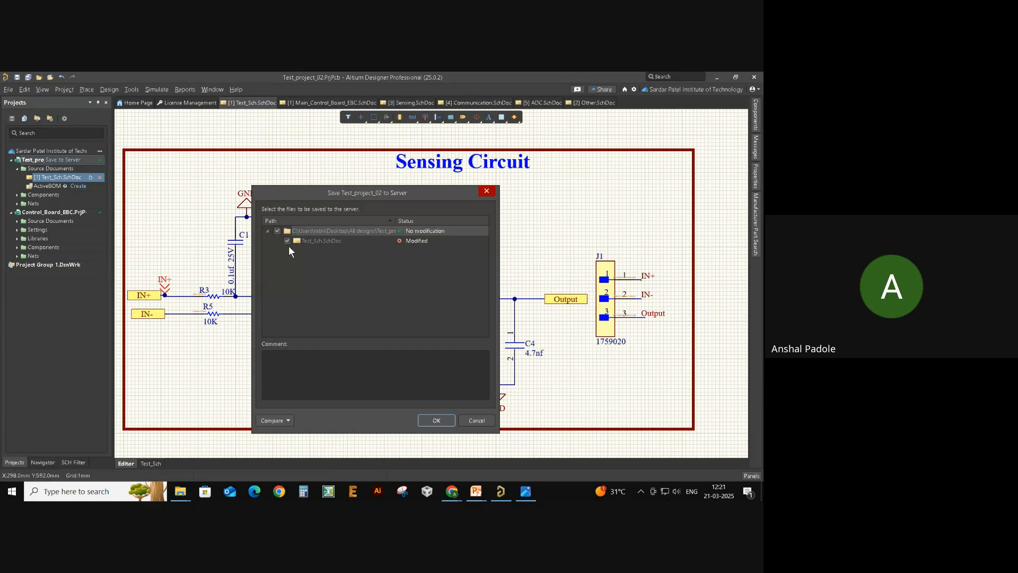
pyautogui.click(323, 263)
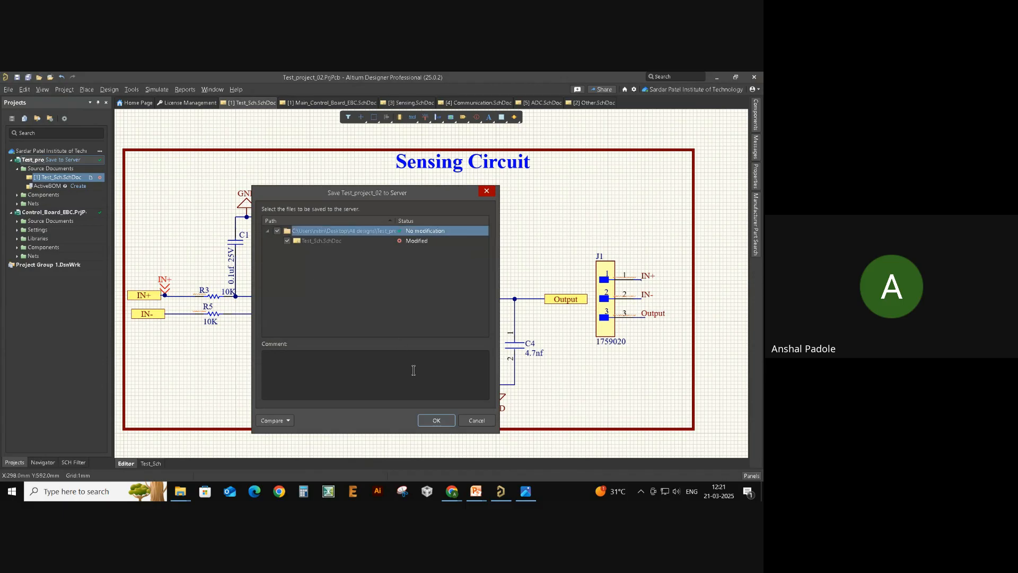
pyautogui.click(440, 422)
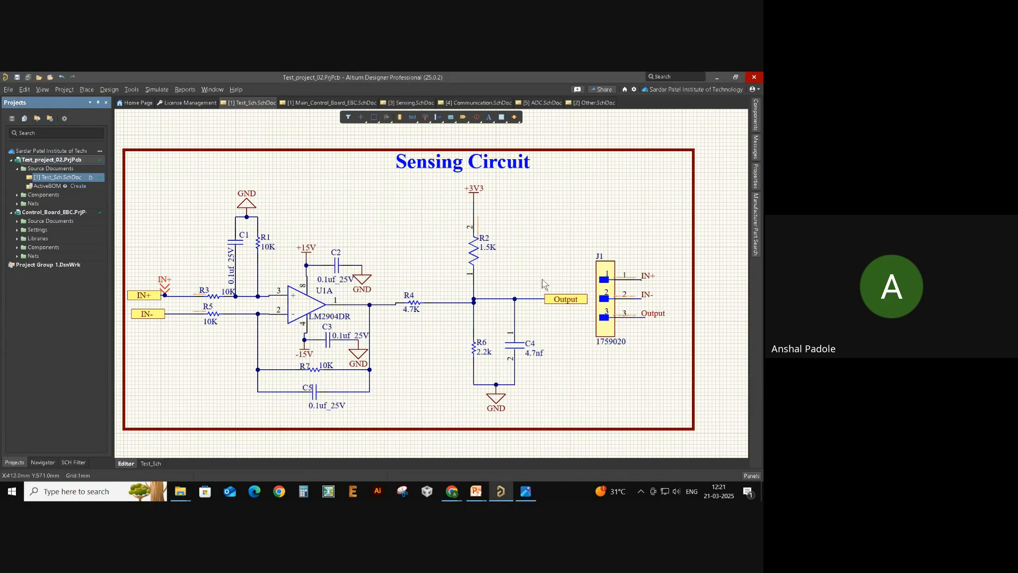
pyautogui.moveTo(581, 284); pyautogui.dragTo(551, 336)
pyautogui.click(460, 317)
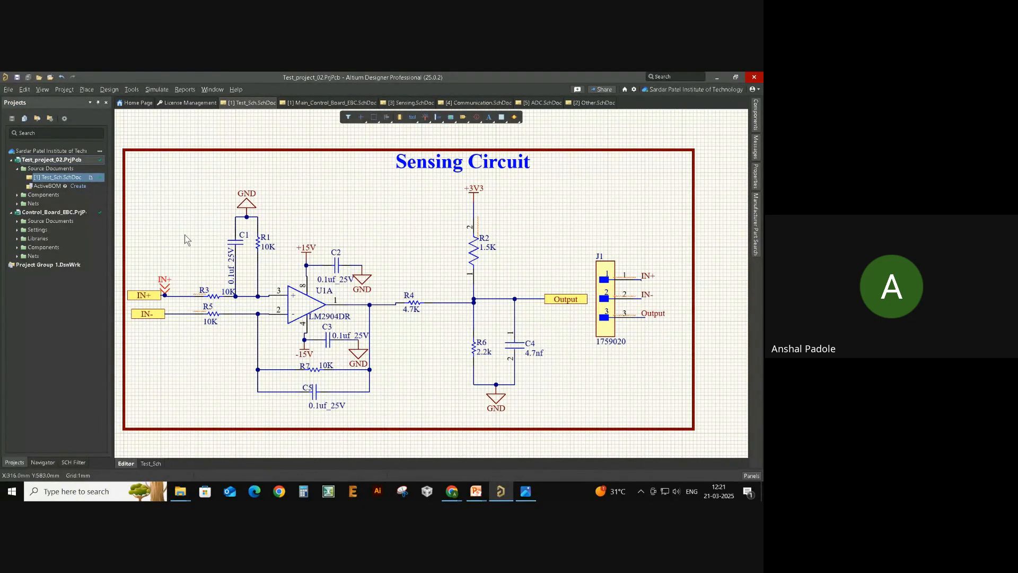
pyautogui.hotkey('alt', 'Tab')
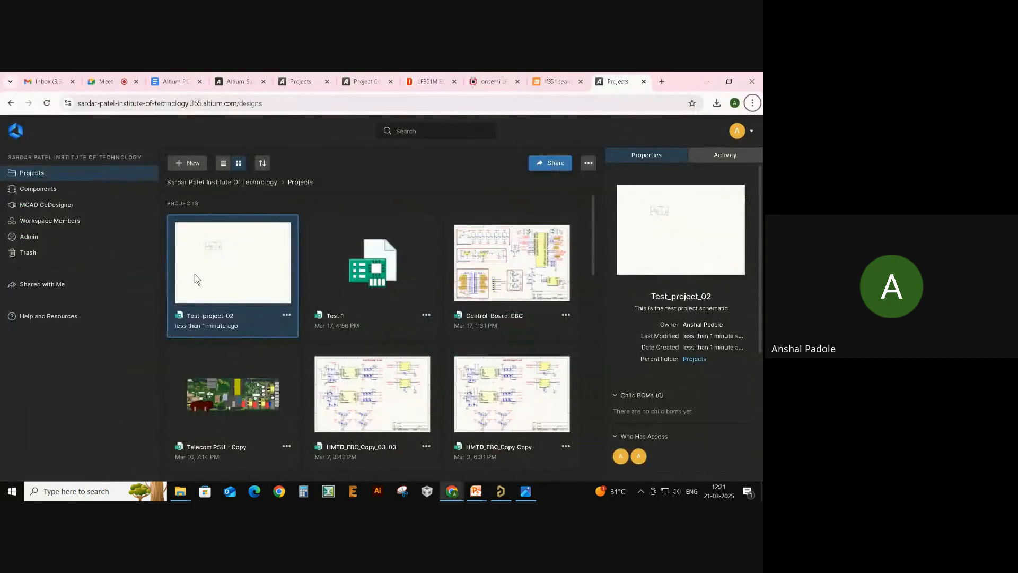
# - Open Test_project_02 in the web viewer, then close it and reload the Projects page
pyautogui.doubleClick(229, 276)
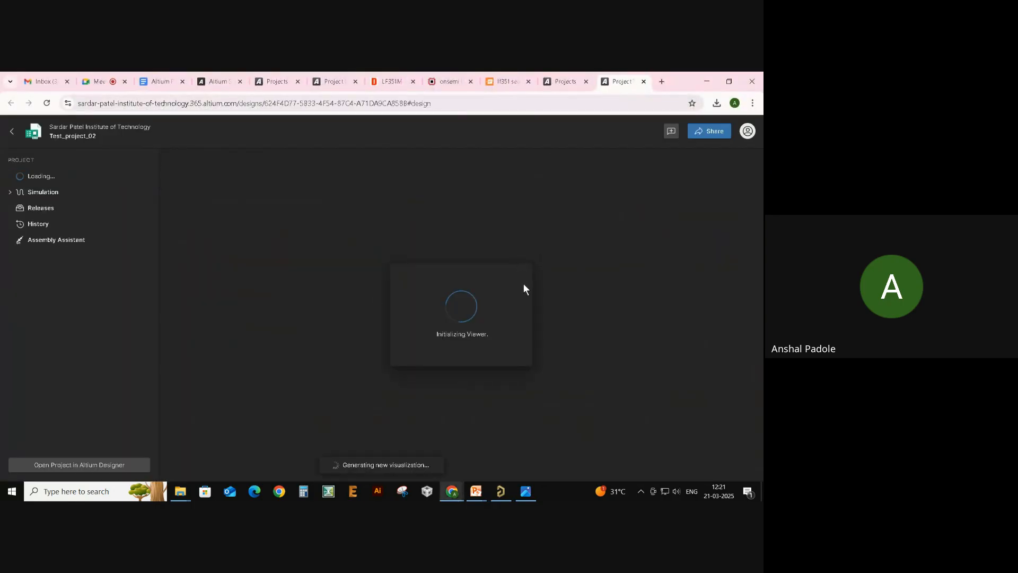
pyautogui.scroll(5, 379, 264)
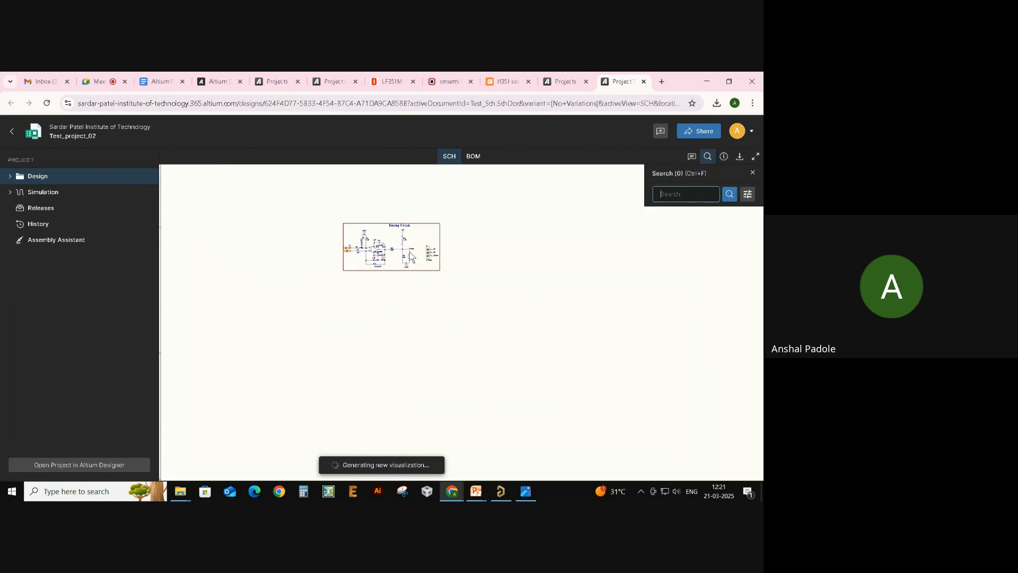
pyautogui.scroll(-3, 412, 248)
pyautogui.scroll(-2, 462, 238)
pyautogui.scroll(5, 461, 238)
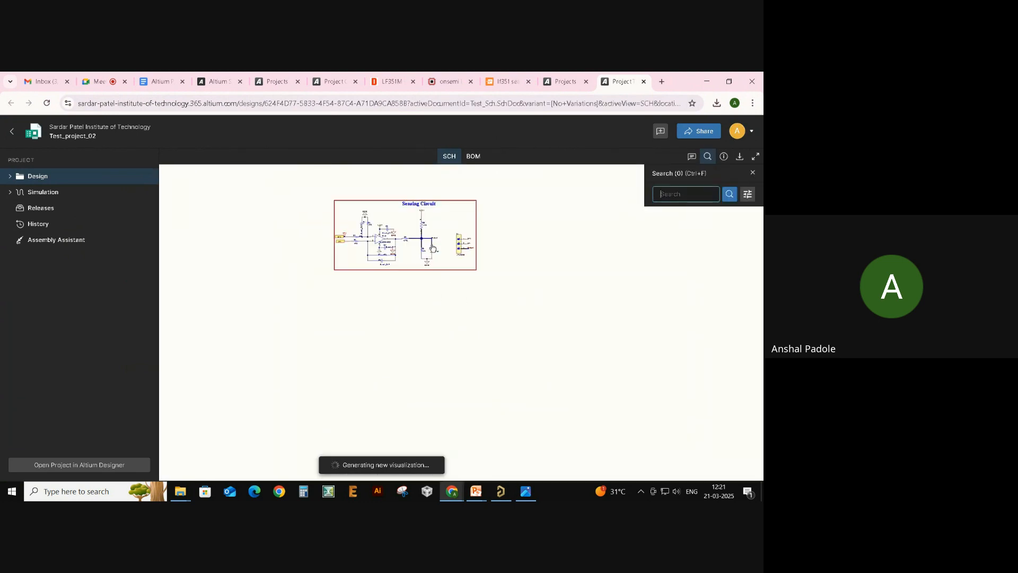
pyautogui.click(644, 81)
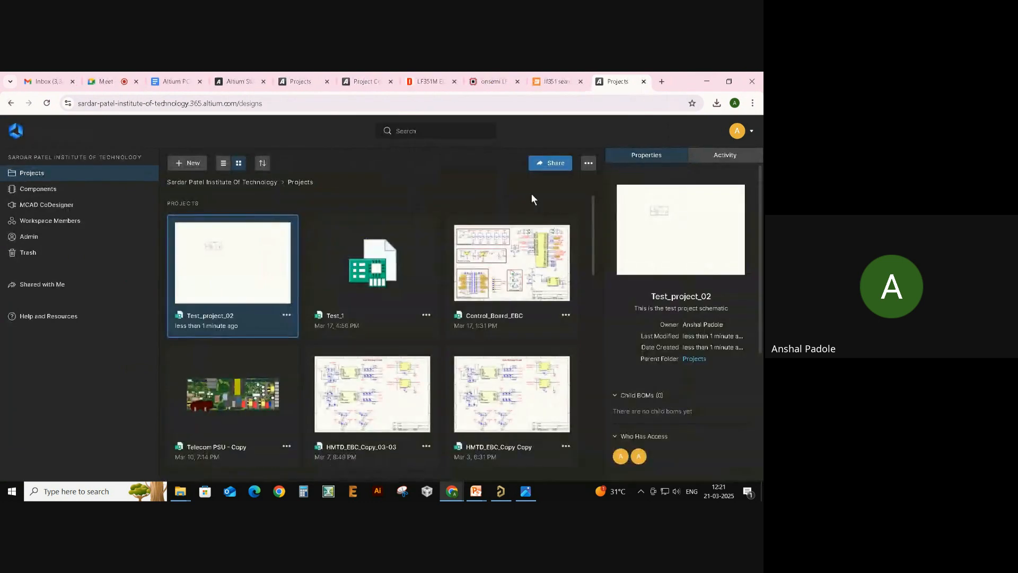
pyautogui.click(47, 103)
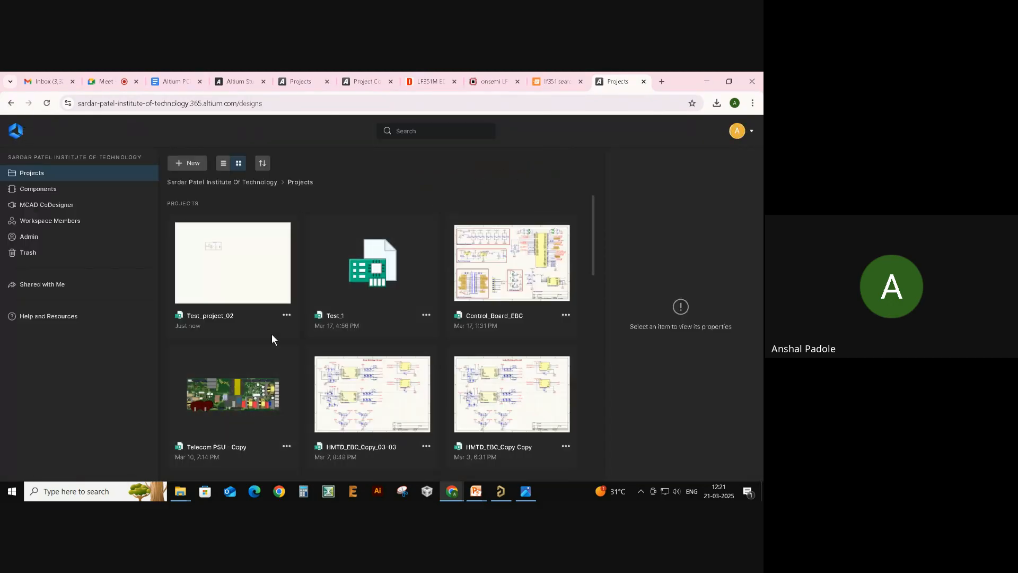
# - Reopen Test_project_02 and zoom and pan to the updated Sensing Circuit schematic
pyautogui.doubleClick(231, 287)
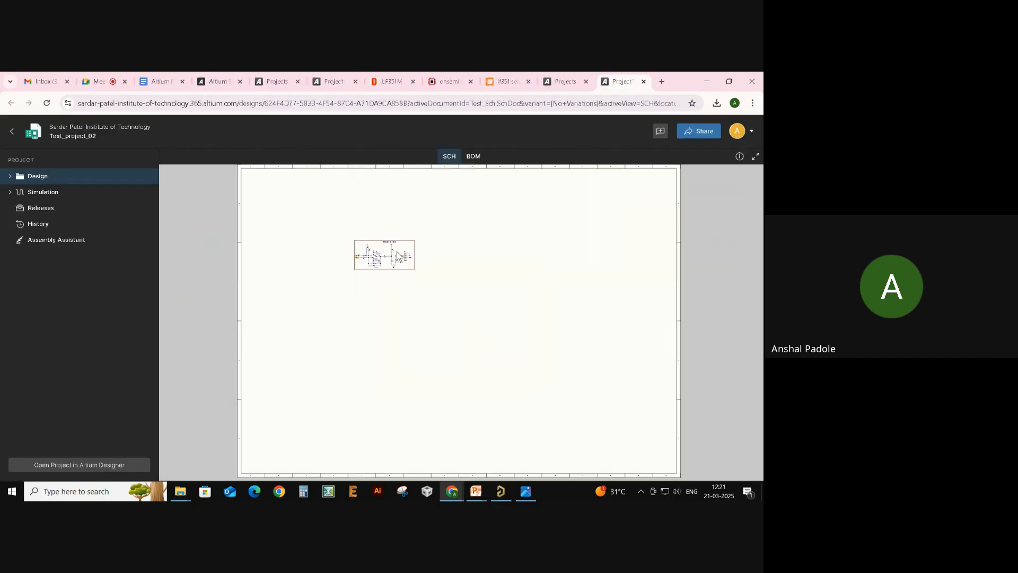
pyautogui.scroll(7, 397, 252)
pyautogui.scroll(2, 409, 272)
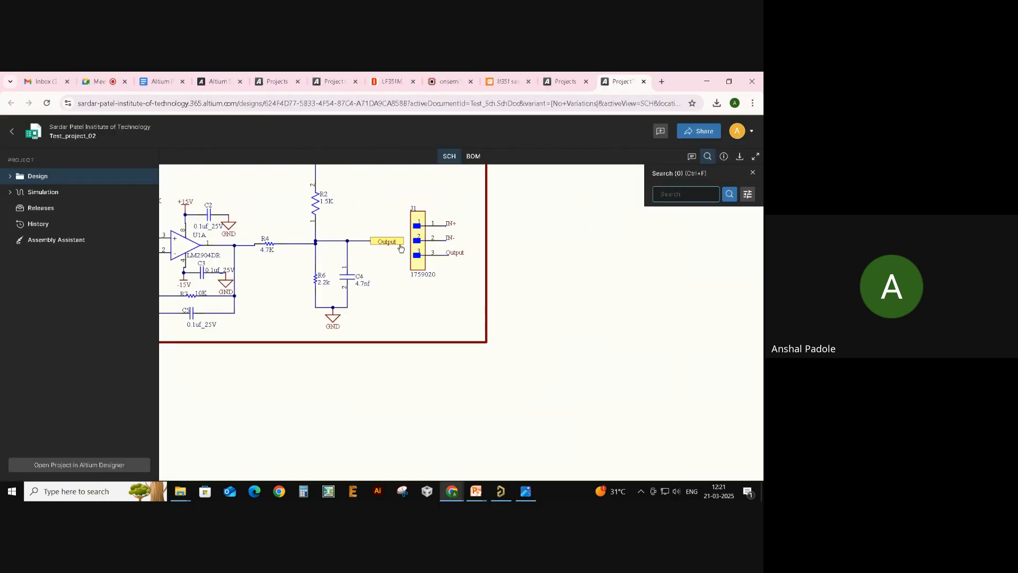
pyautogui.scroll(3, 396, 270)
pyautogui.moveTo(392, 286); pyautogui.dragTo(622, 368)
pyautogui.click(621, 368)
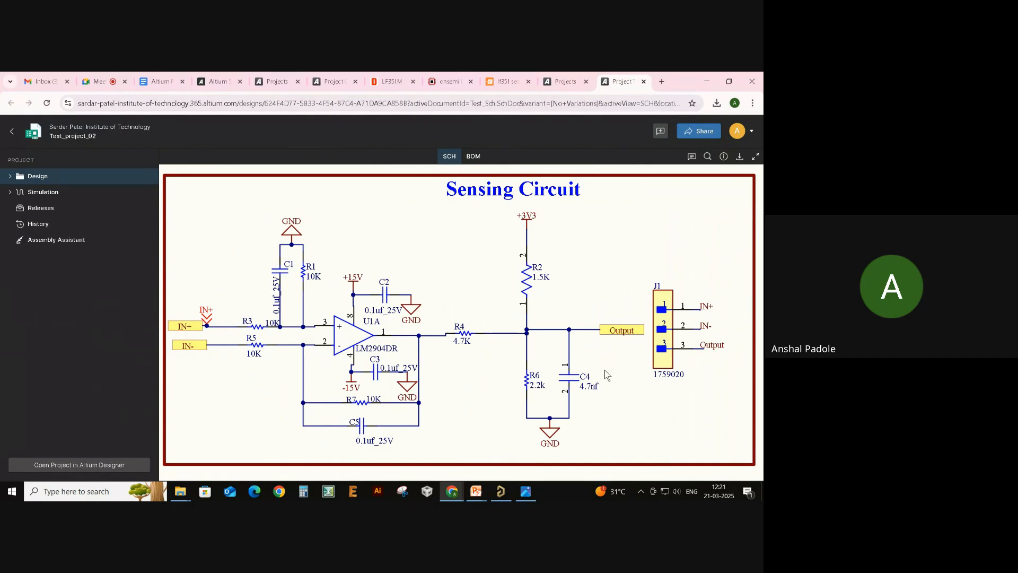
pyautogui.scroll(-3, 605, 370)
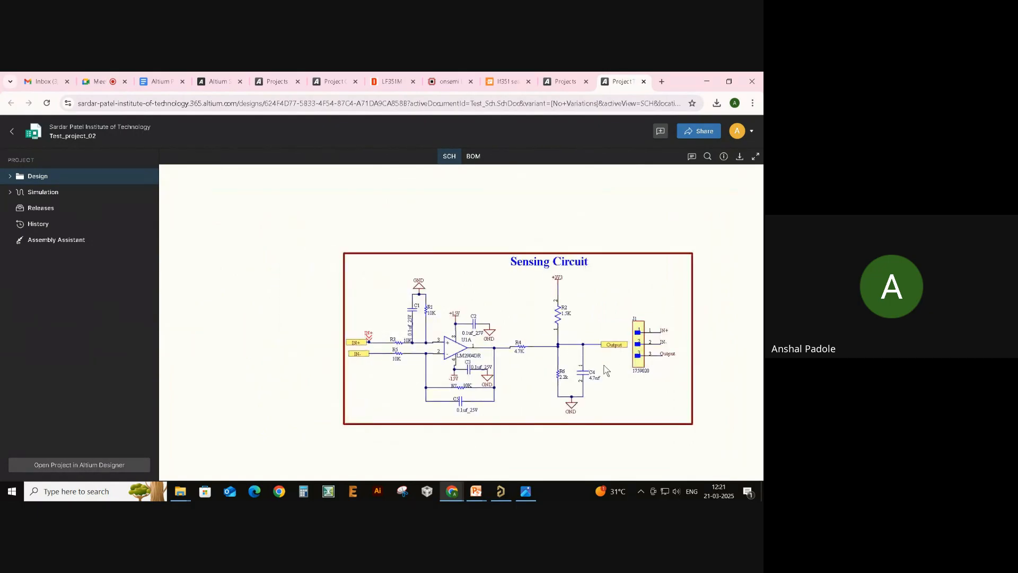
pyautogui.moveTo(605, 370); pyautogui.dragTo(494, 352)
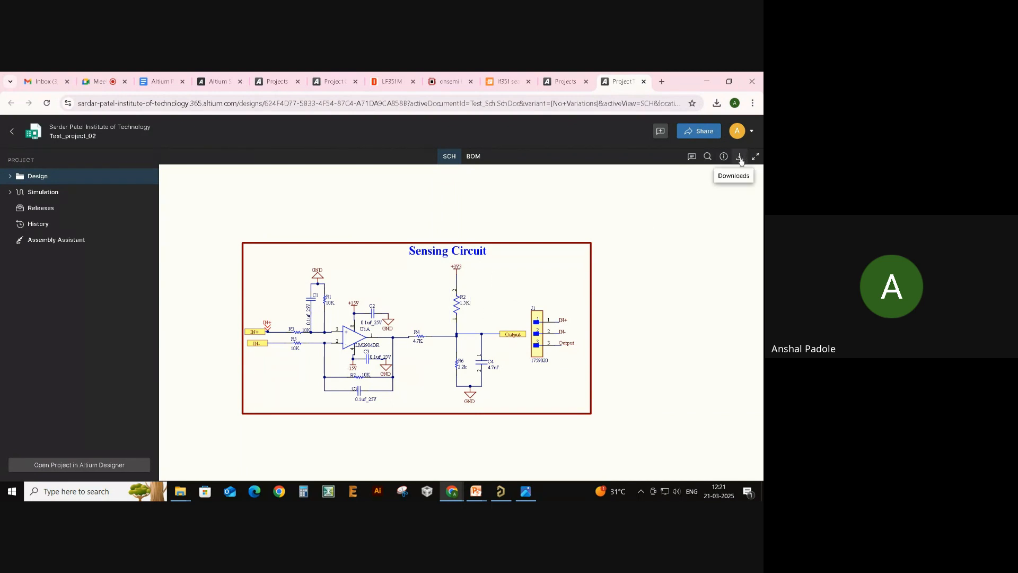
# - Return to the Projects list and look at Test_project_02's actions menu
pyautogui.click(13, 130)
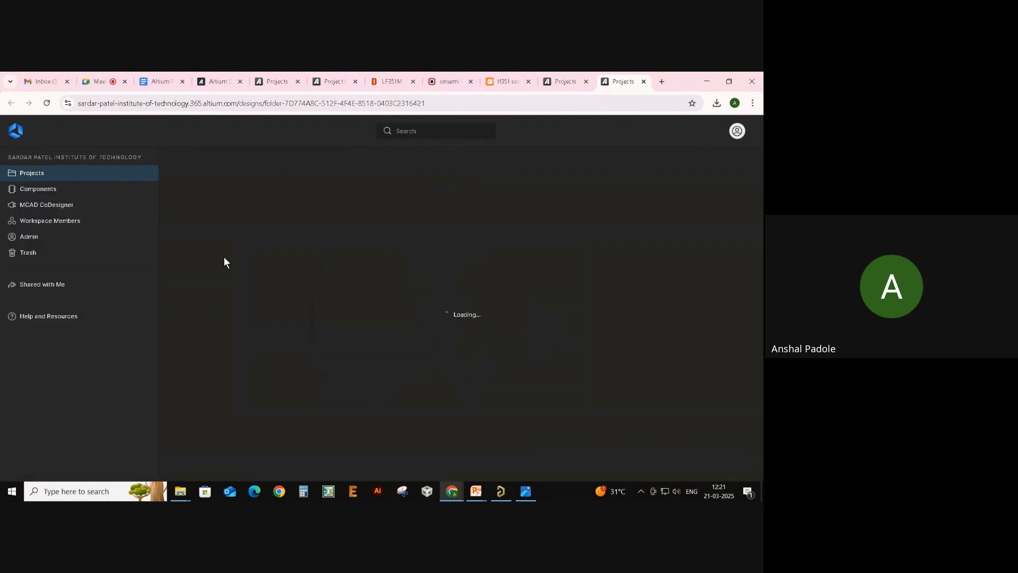
pyautogui.click(287, 315)
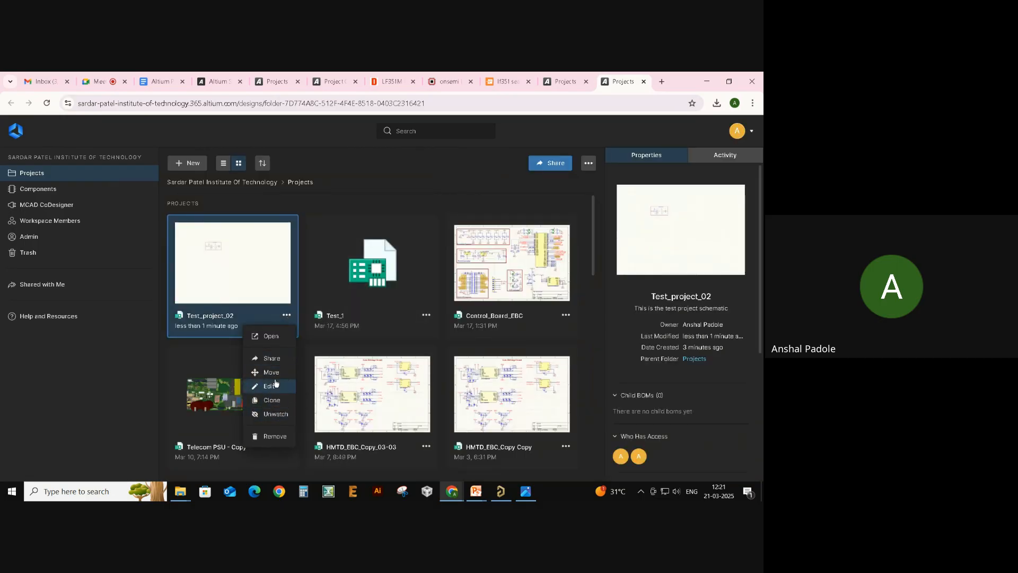
pyautogui.click(240, 261)
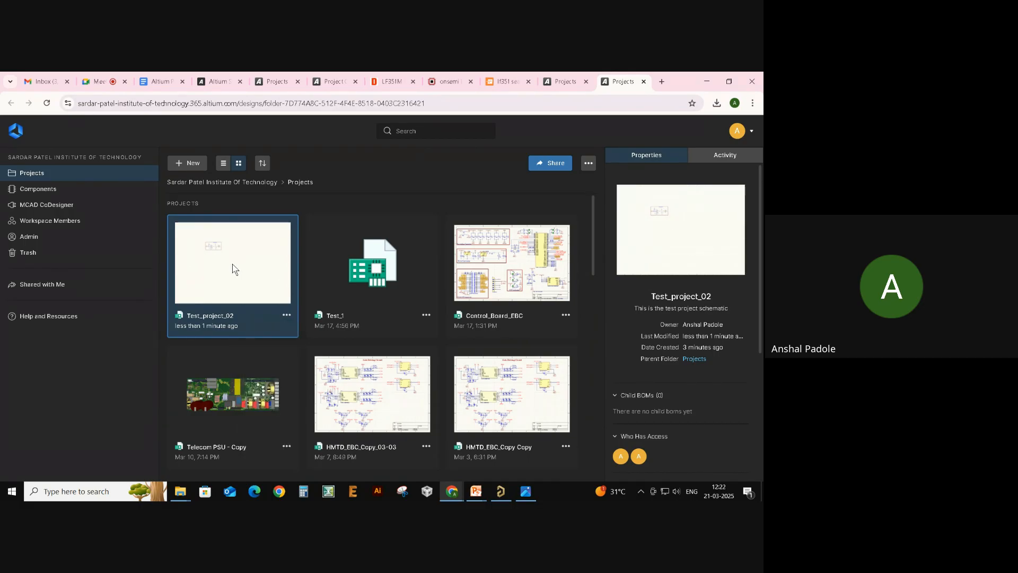
# - Reopen Test_project_02's schematic, zoom in, then close the viewer tab
pyautogui.doubleClick(213, 288)
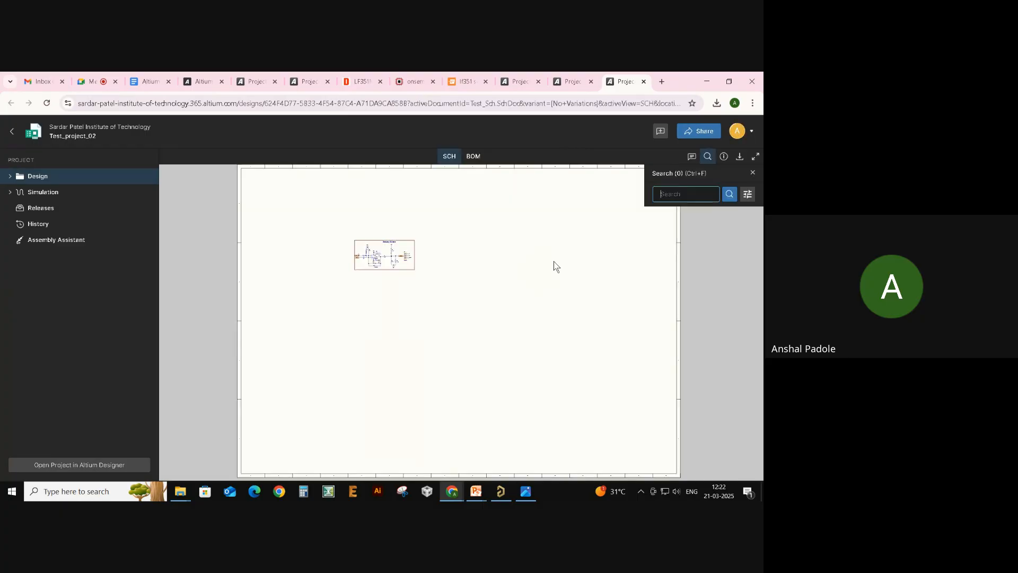
pyautogui.scroll(3, 385, 260)
pyautogui.scroll(2, 397, 256)
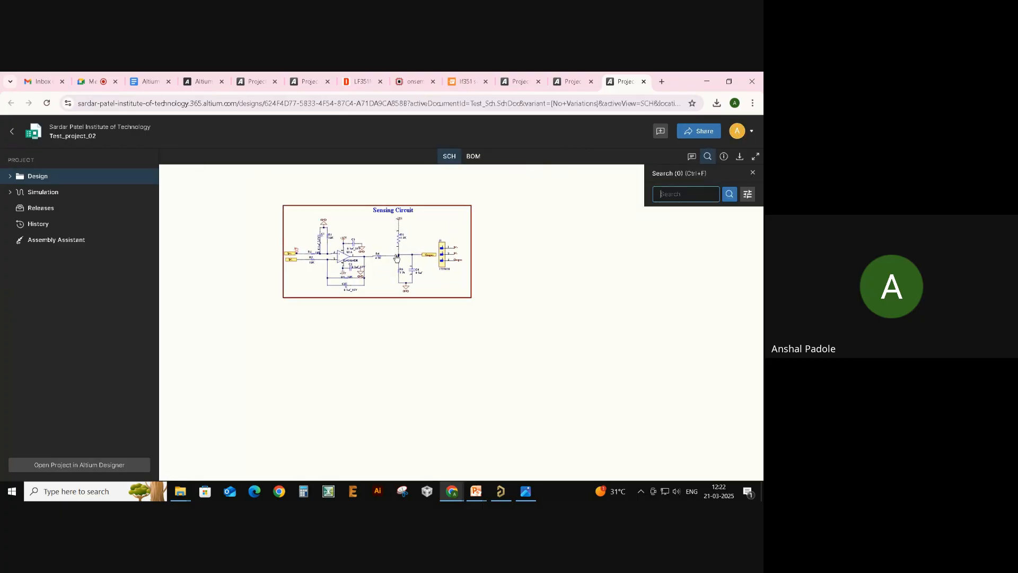
pyautogui.moveTo(502, 266); pyautogui.dragTo(430, 321)
pyautogui.click(752, 172)
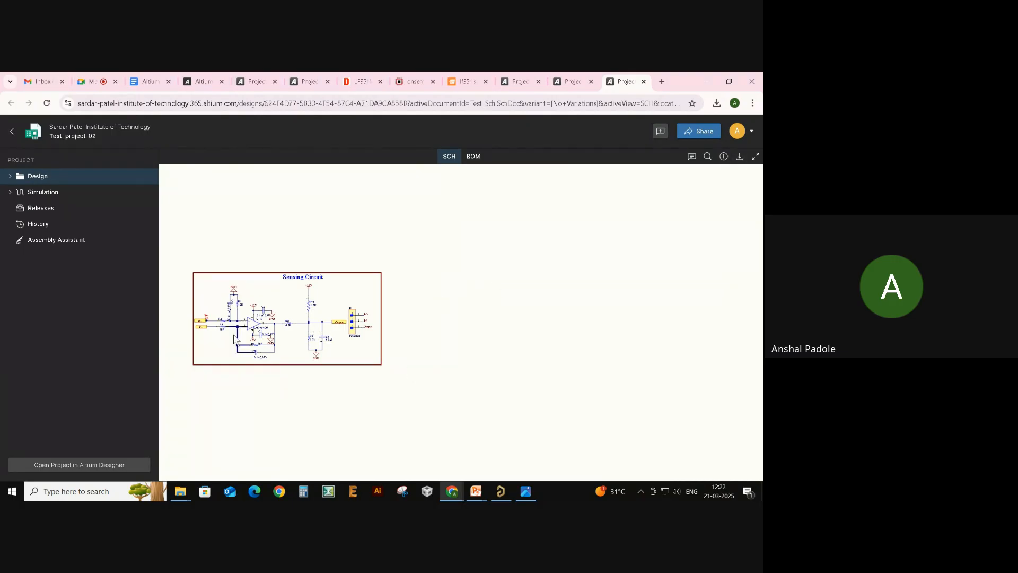
pyautogui.scroll(-2, 469, 306)
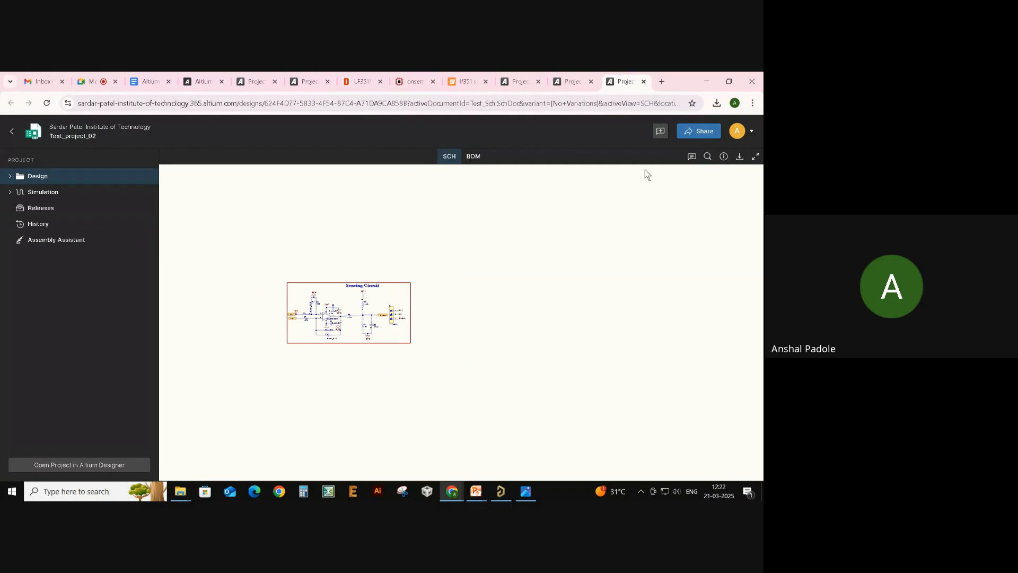
pyautogui.click(644, 81)
pyautogui.hotkey('alt', 'Tab')
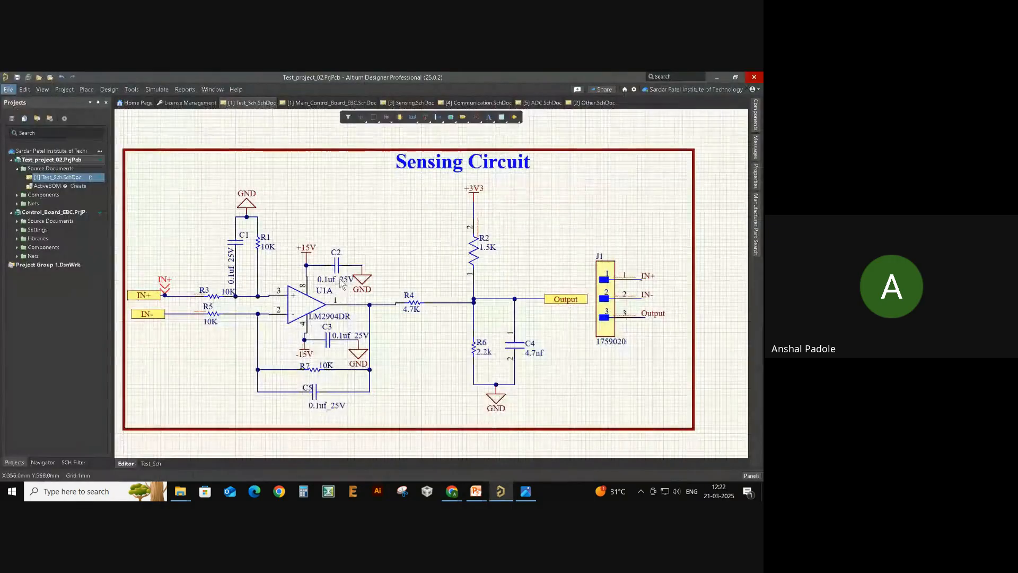
# - Pan the Sensing Circuit schematic to reposition it in the editor
pyautogui.moveTo(353, 212); pyautogui.dragTo(372, 214, button='right')
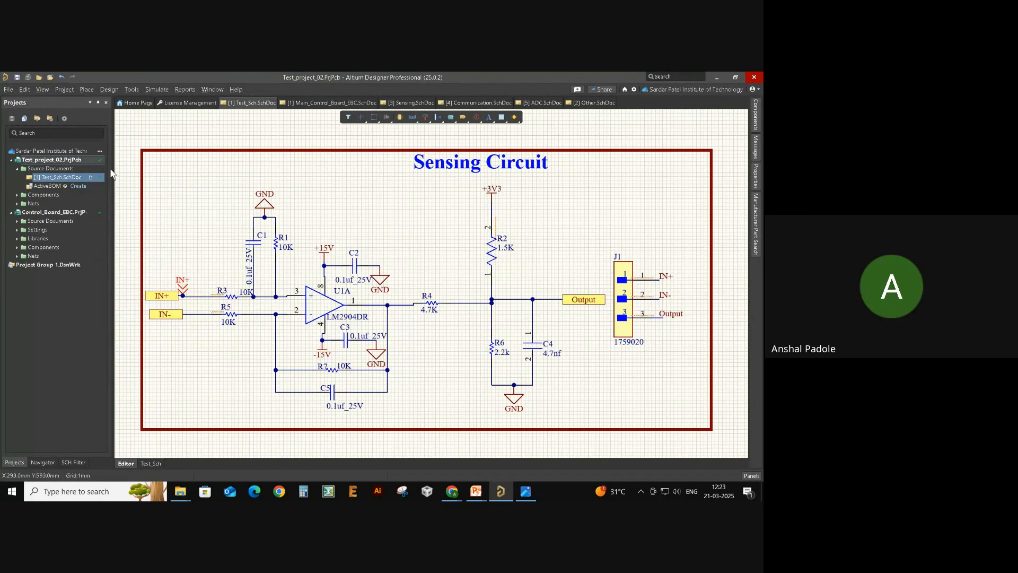
pyautogui.moveTo(143, 181); pyautogui.dragTo(178, 185, button='right')
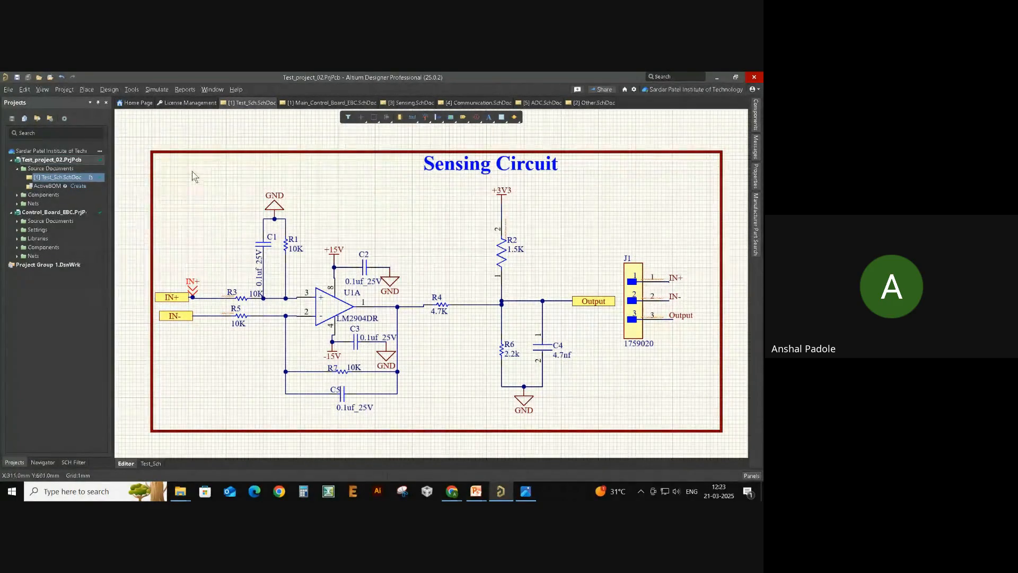
# - Generate the bill of materials for Test_project_02 and review its eight parts' quantities
pyautogui.click(186, 90)
pyautogui.click(186, 90)
pyautogui.click(189, 90)
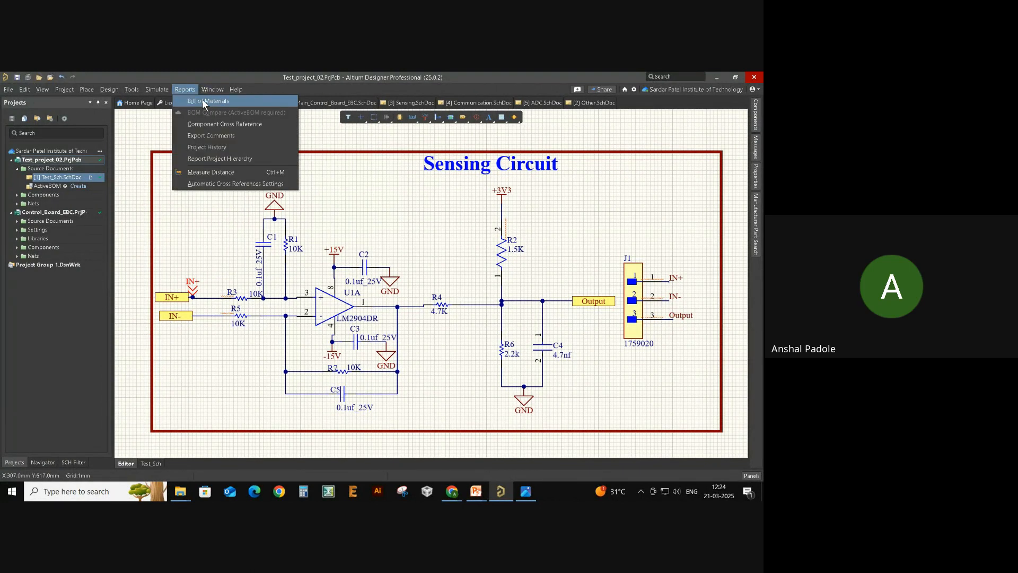
pyautogui.click(205, 101)
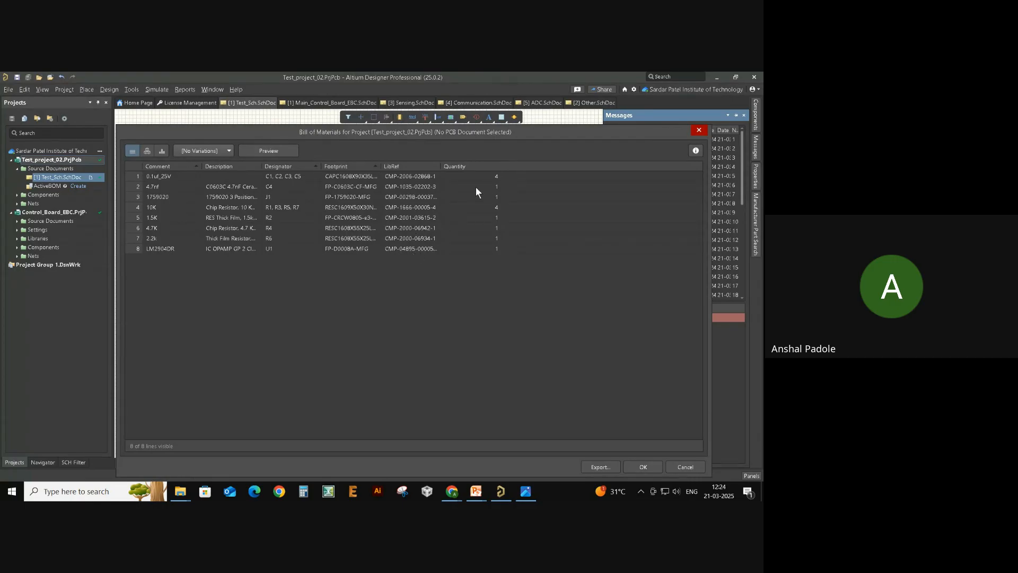
pyautogui.moveTo(479, 177); pyautogui.dragTo(482, 259)
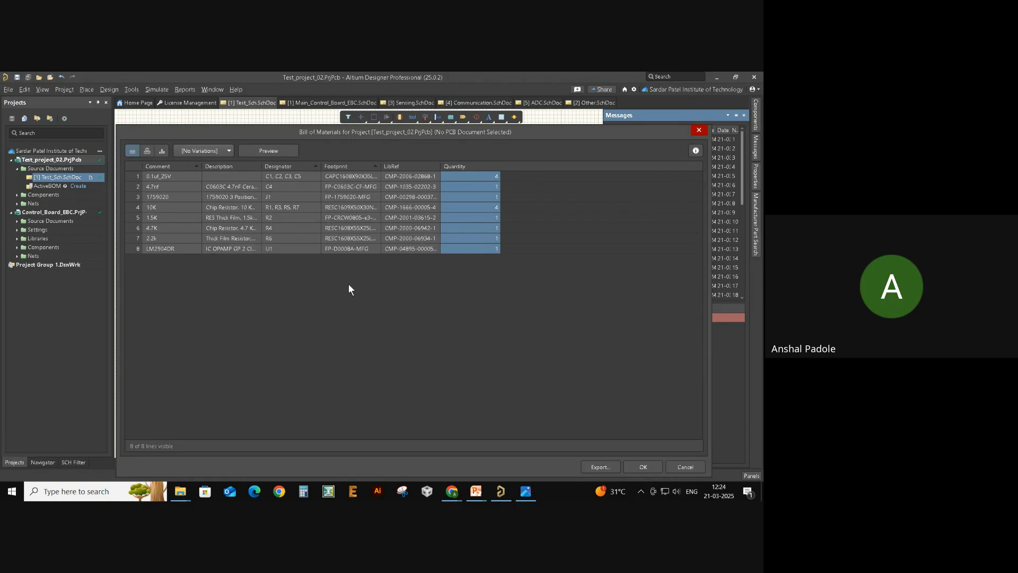
# - Export the BOM as an MS-Excel file named Test_project_02 and close the report
pyautogui.click(593, 469)
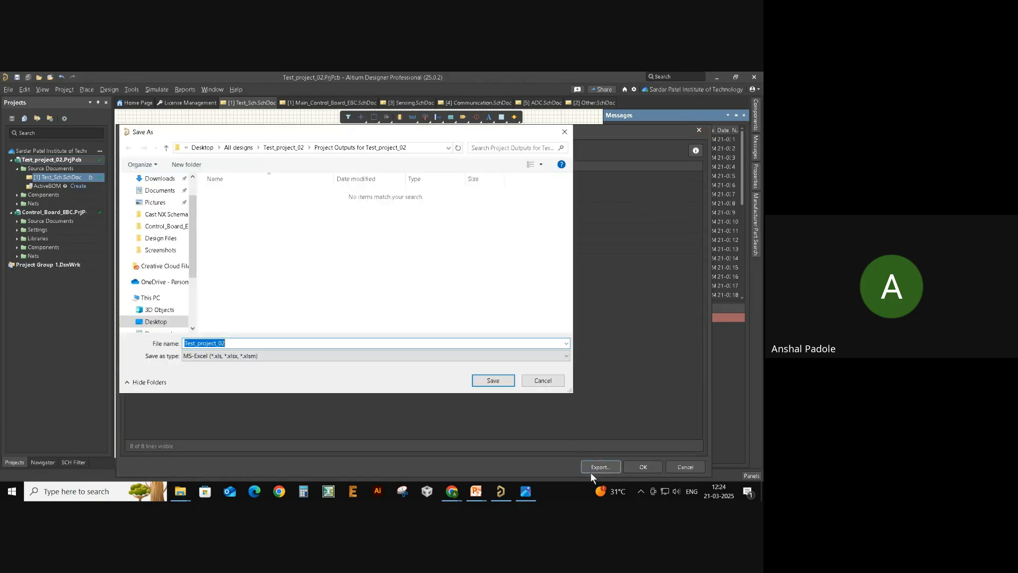
pyautogui.click(248, 357)
pyautogui.click(248, 357)
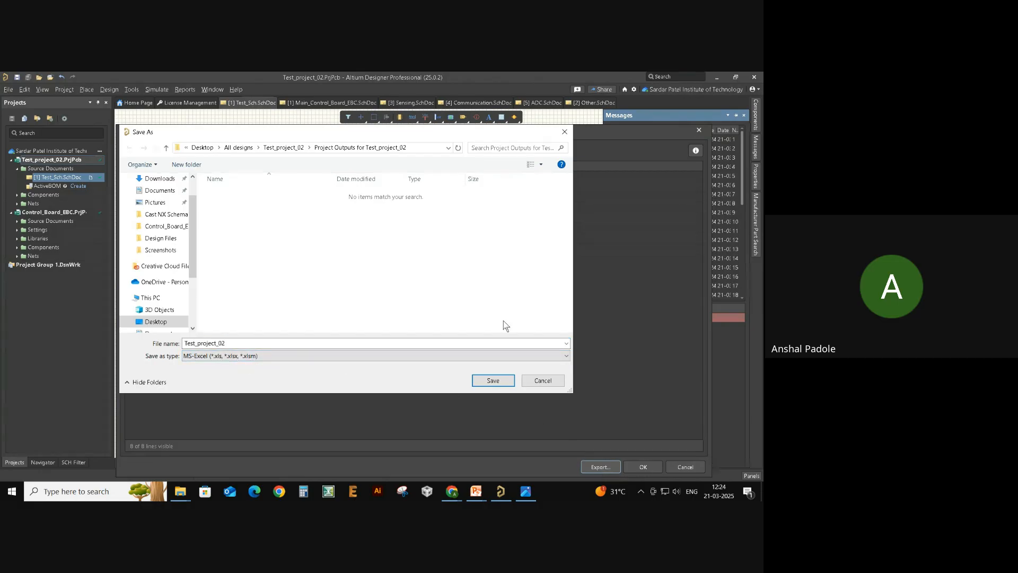
pyautogui.click(488, 382)
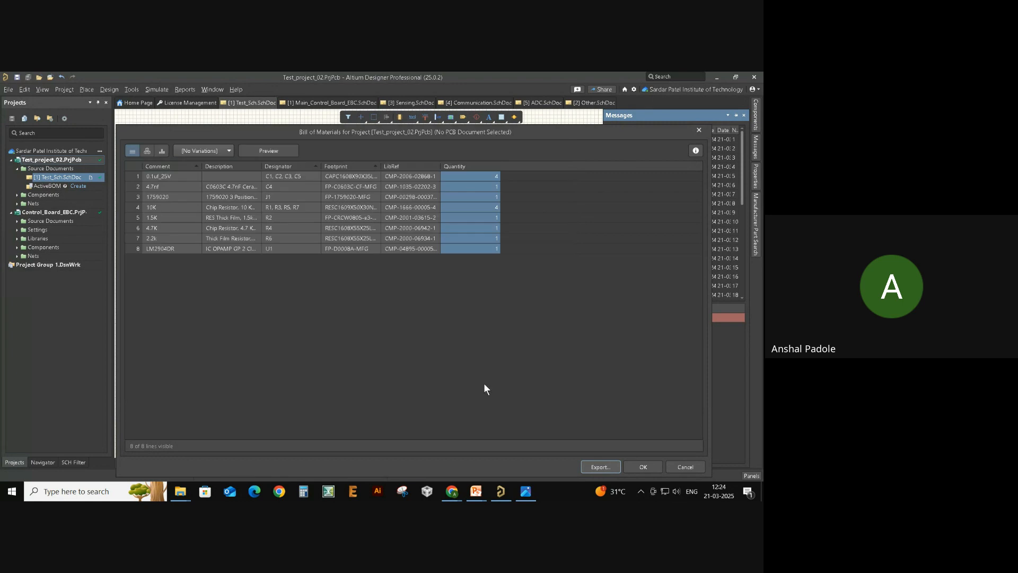
pyautogui.click(643, 467)
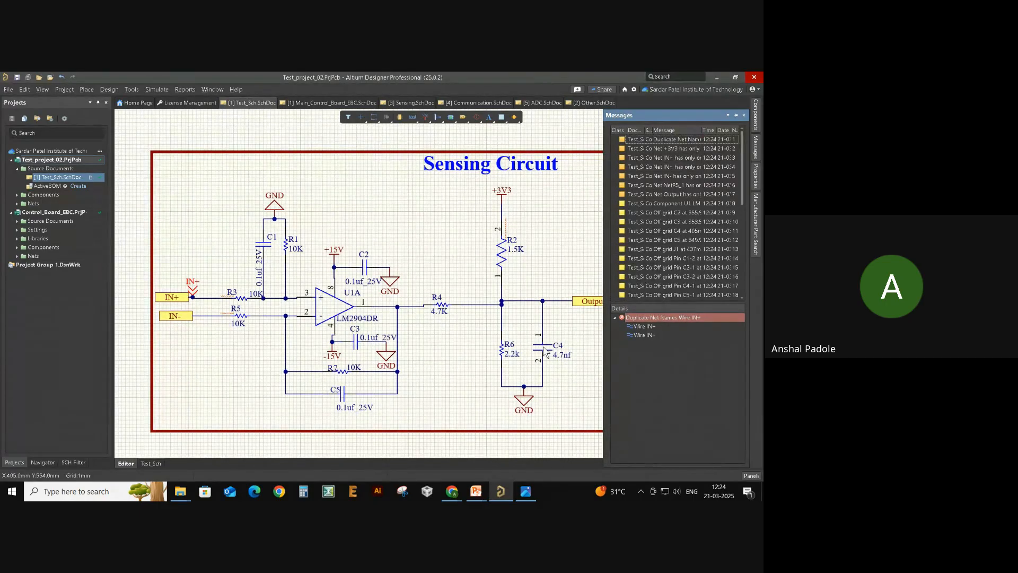
pyautogui.hotkey('alt', 'Tab')
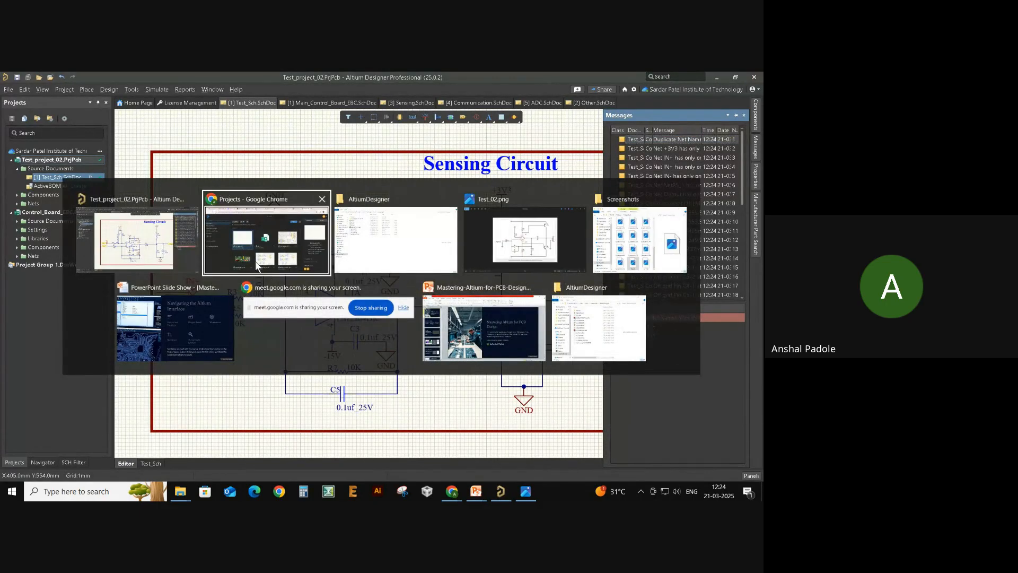
# - Navigate File Explorer from Local Disk (C:) through Users, Public and Public Documents into Altium
pyautogui.click(378, 248)
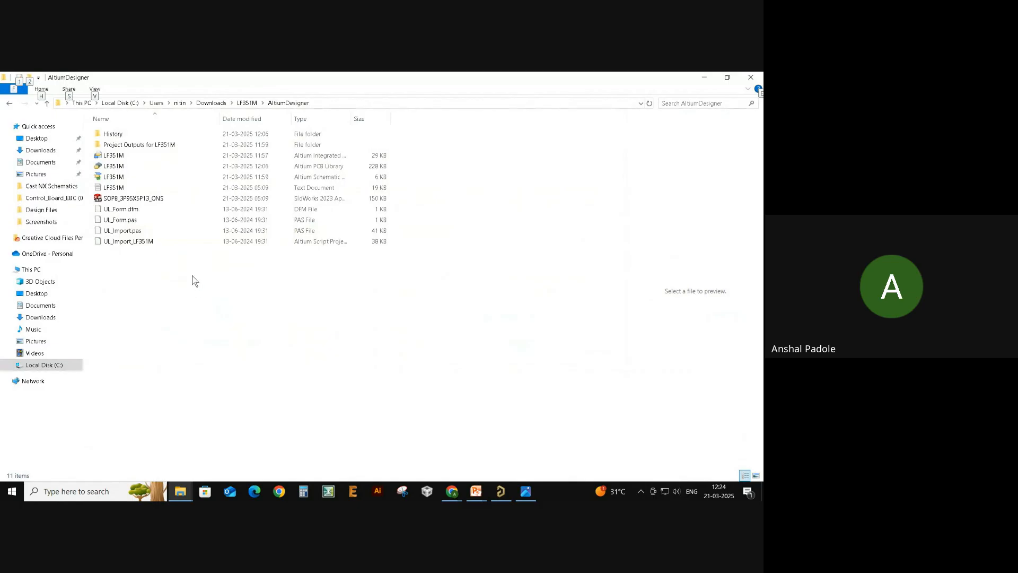
pyautogui.click(49, 365)
pyautogui.doubleClick(141, 357)
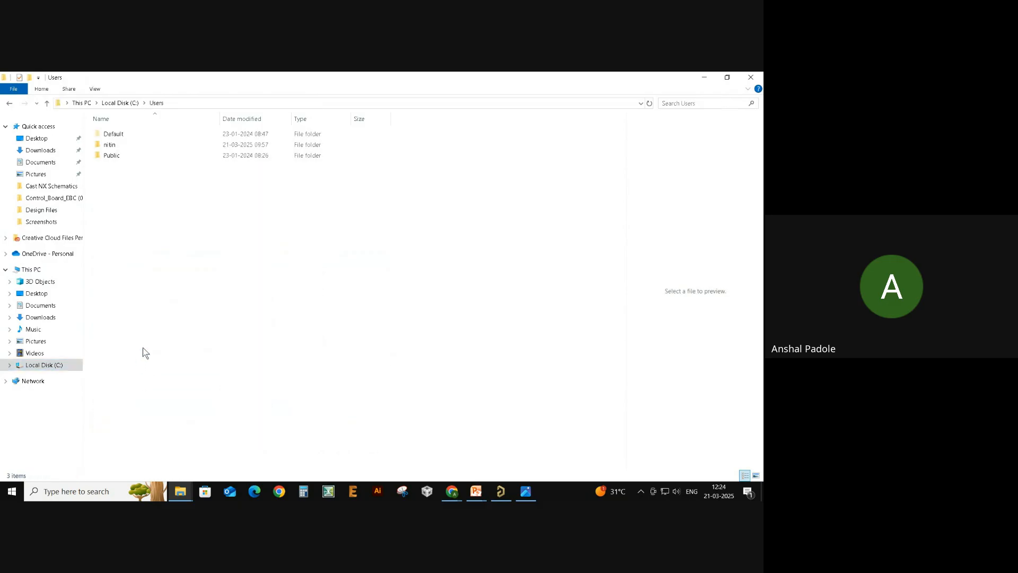
pyautogui.doubleClick(158, 156)
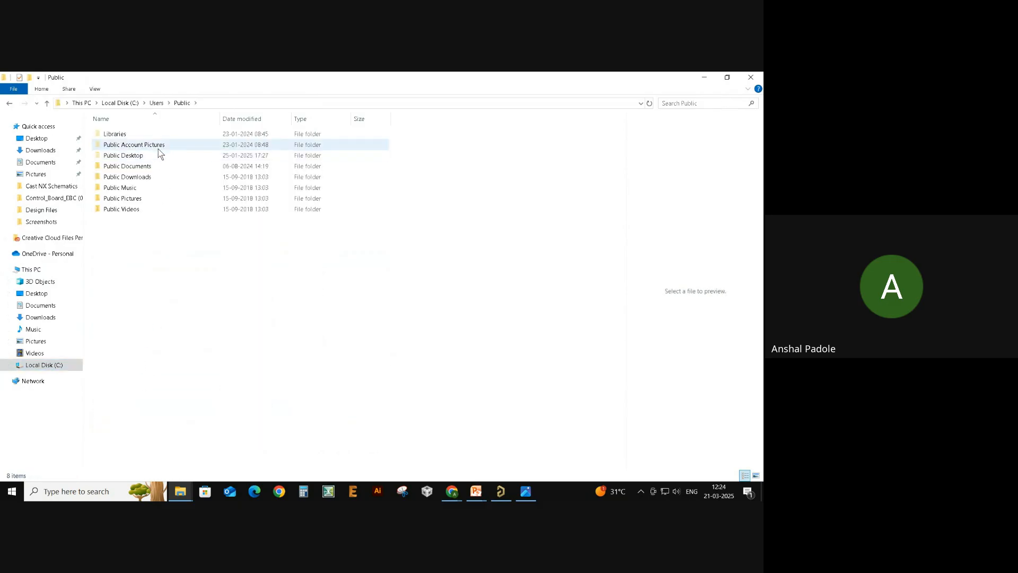
pyautogui.doubleClick(155, 167)
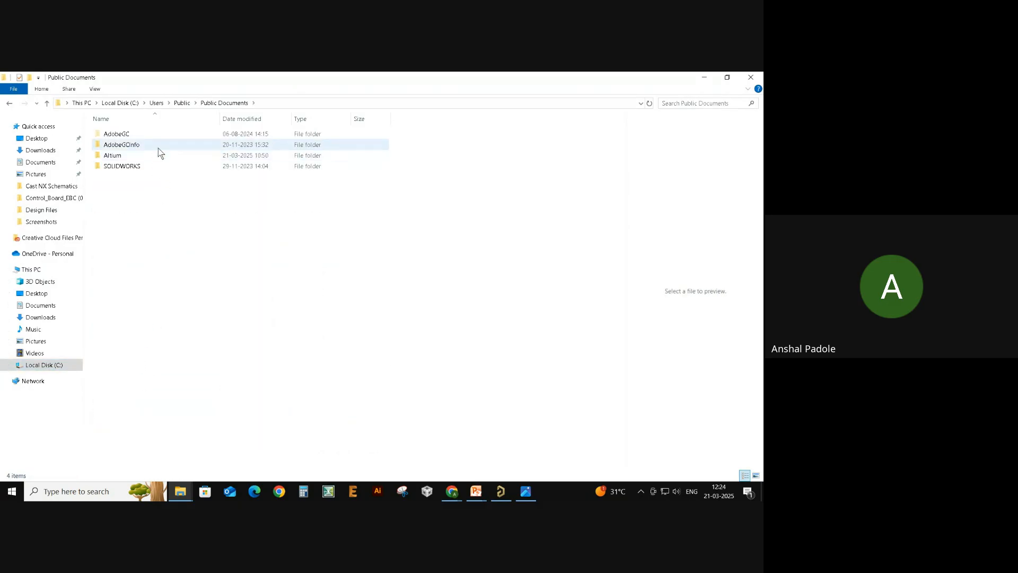
pyautogui.doubleClick(159, 155)
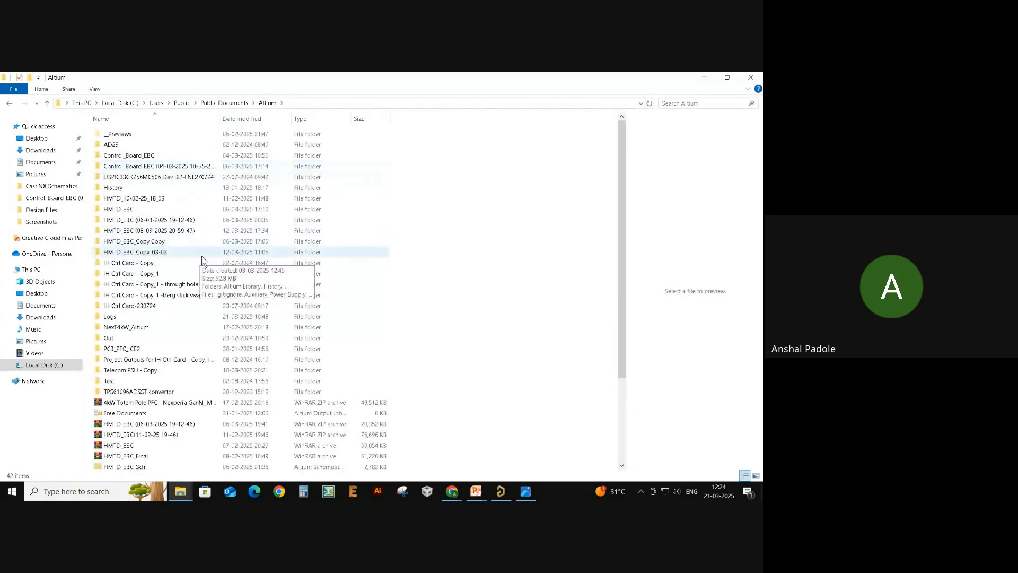
# - Scroll the Altium folder, peek into the Test folder, and go back up
pyautogui.scroll(-1, 183, 385)
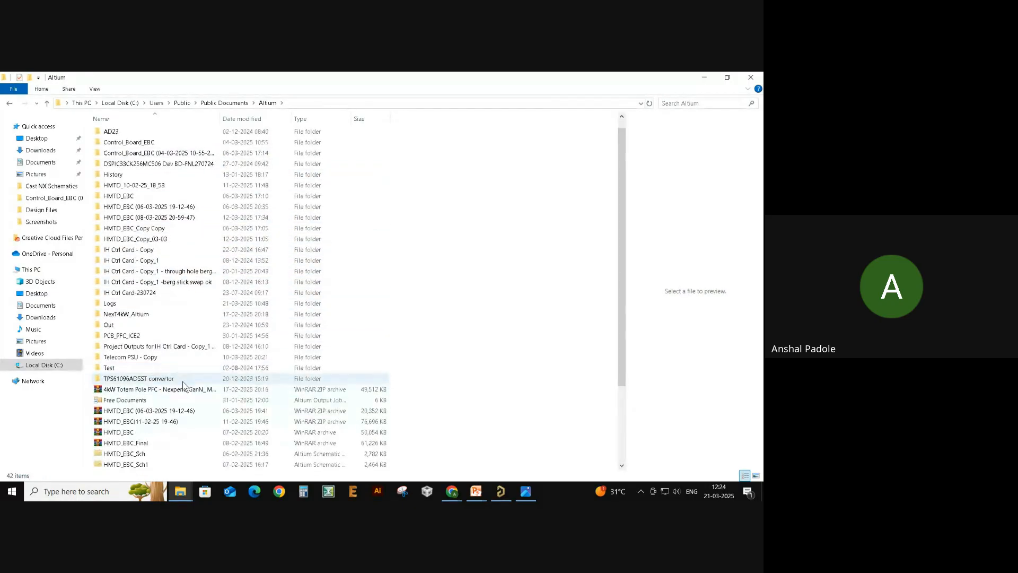
pyautogui.scroll(-3, 183, 385)
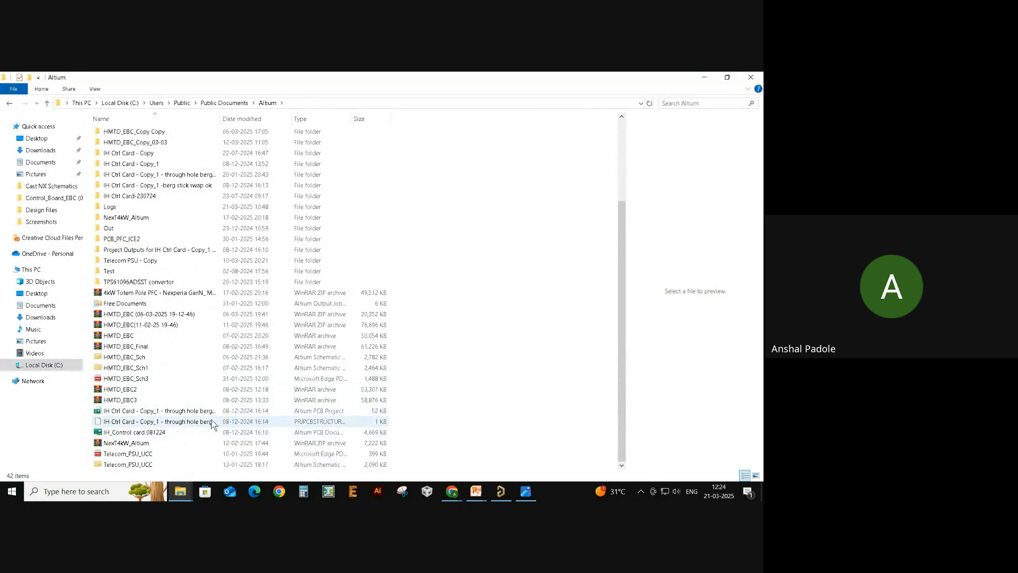
pyautogui.scroll(1, 241, 399)
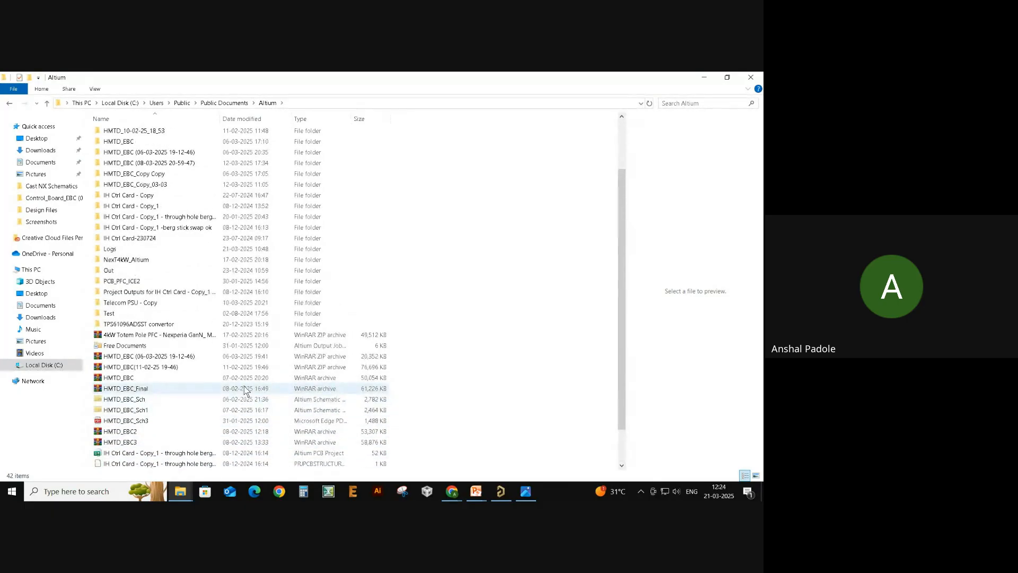
pyautogui.doubleClick(136, 314)
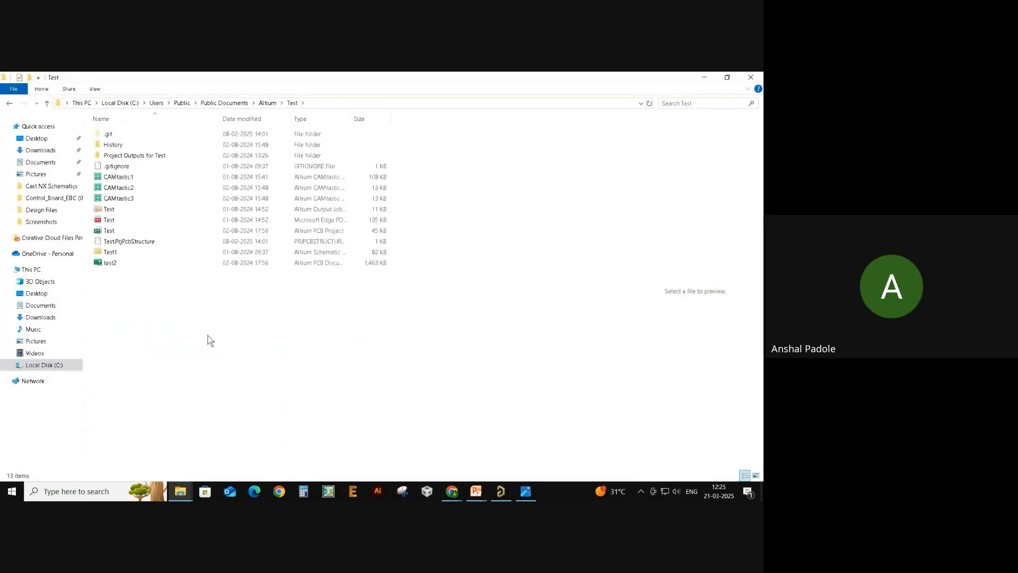
pyautogui.click(46, 103)
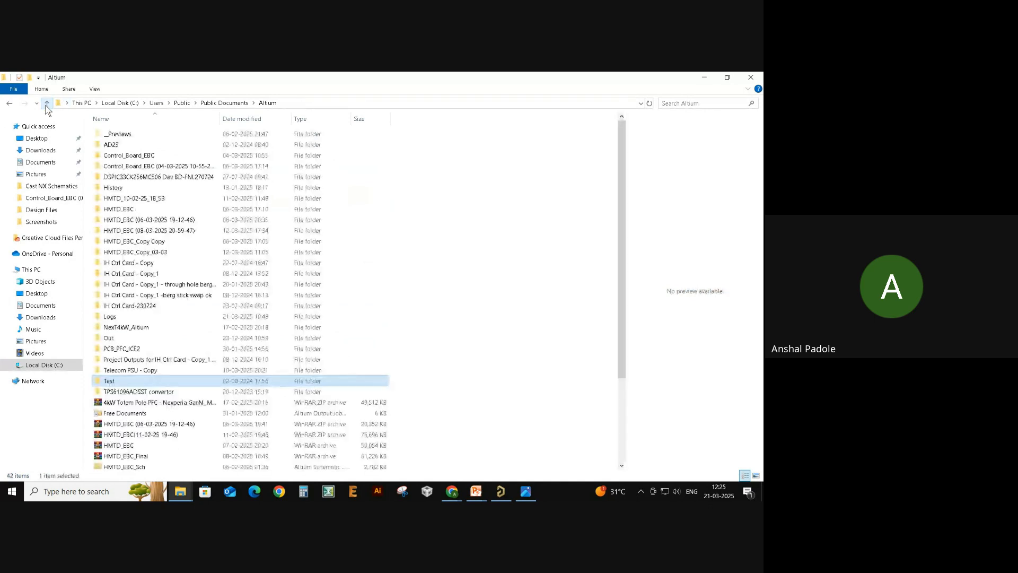
pyautogui.hotkey('alt', 'Tab')
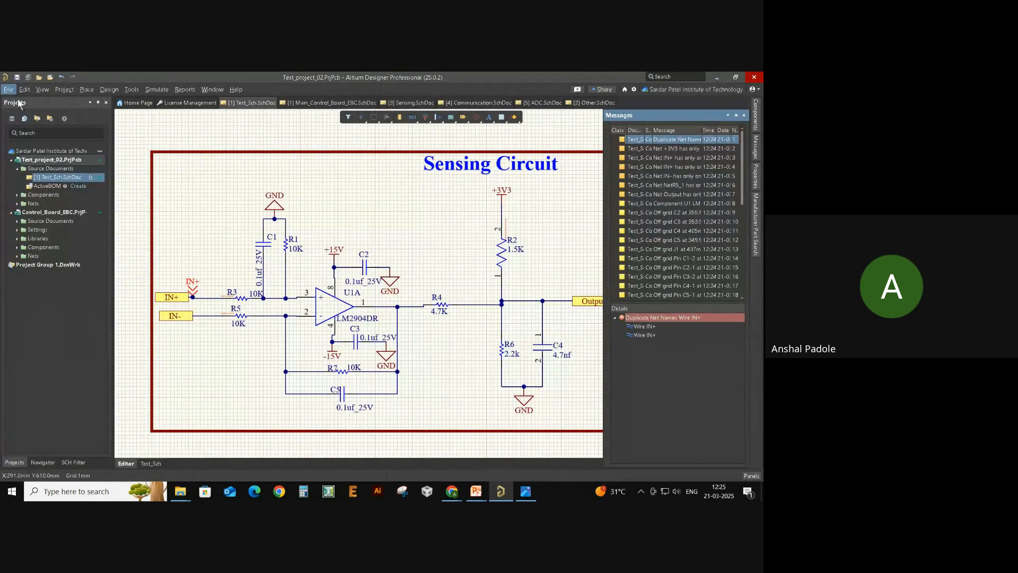
# - Review Test_project_02's project options (Comparator, Error Reporting) and close them without changes
pyautogui.rightClick(48, 160)
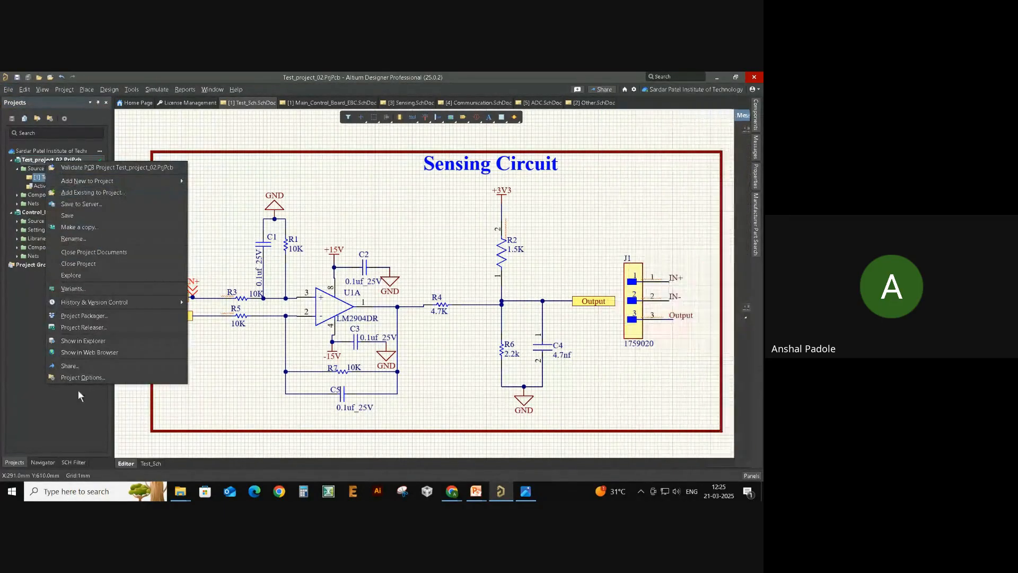
pyautogui.click(95, 377)
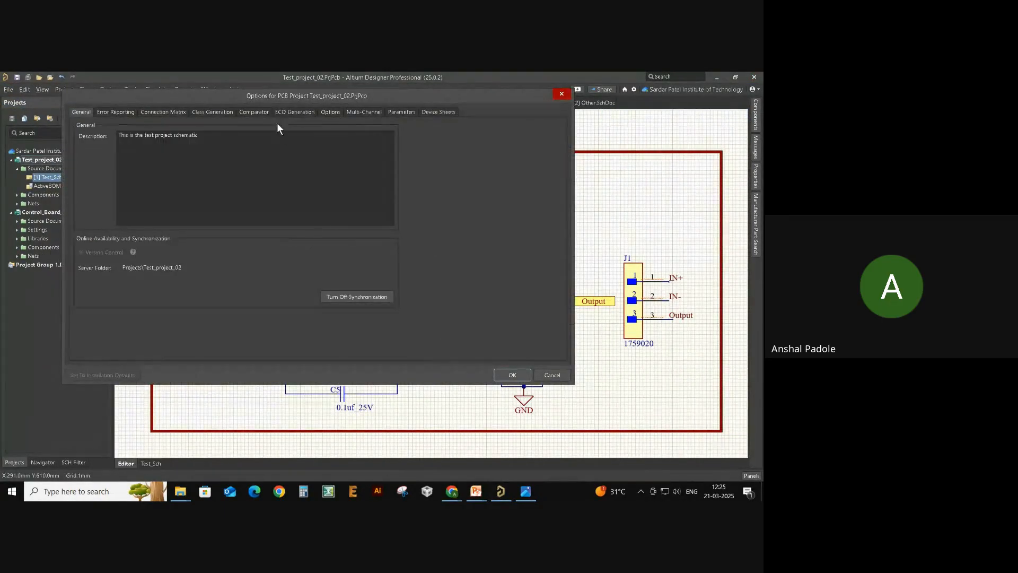
pyautogui.click(261, 110)
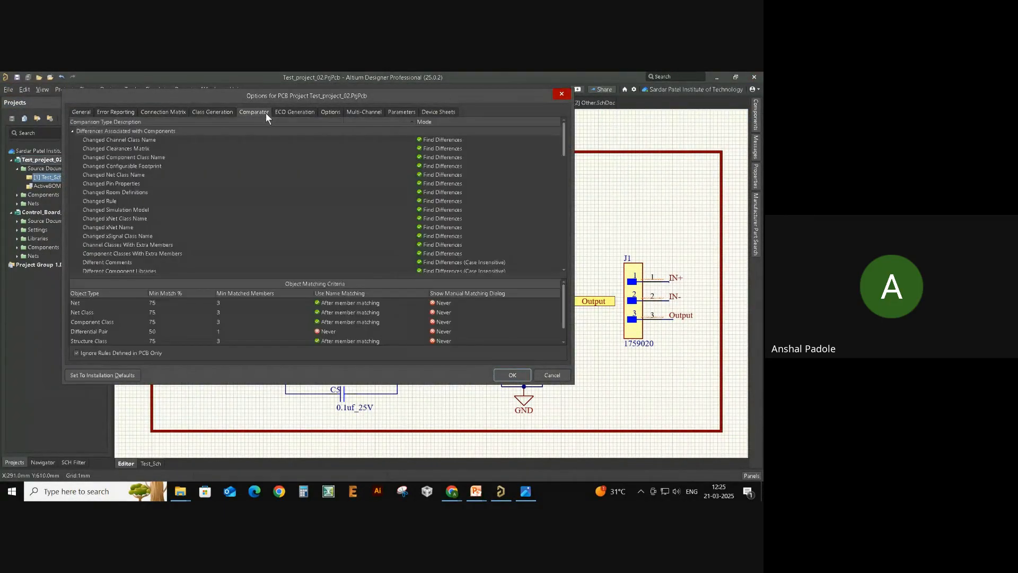
pyautogui.click(81, 110)
pyautogui.click(124, 112)
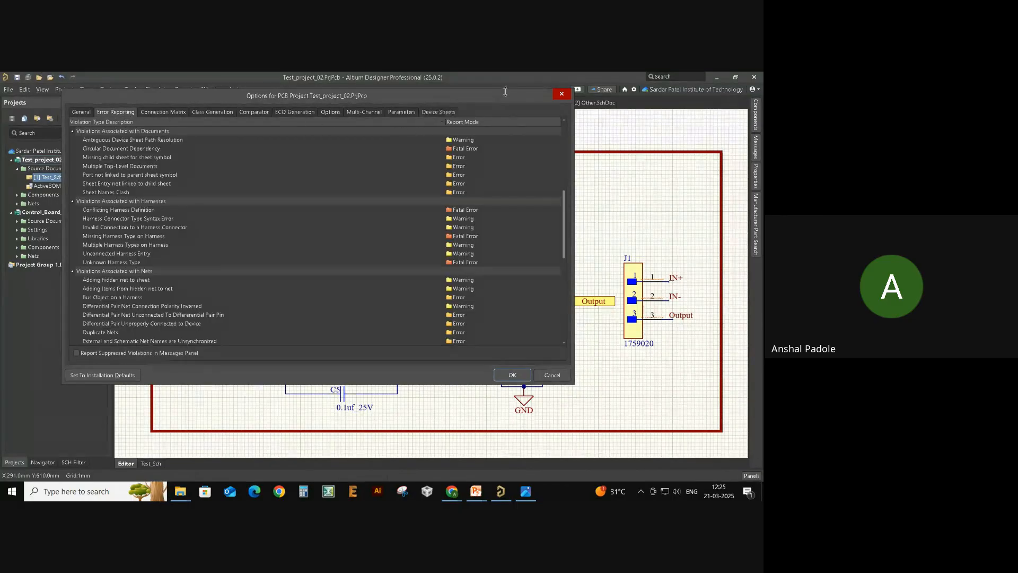
pyautogui.click(562, 95)
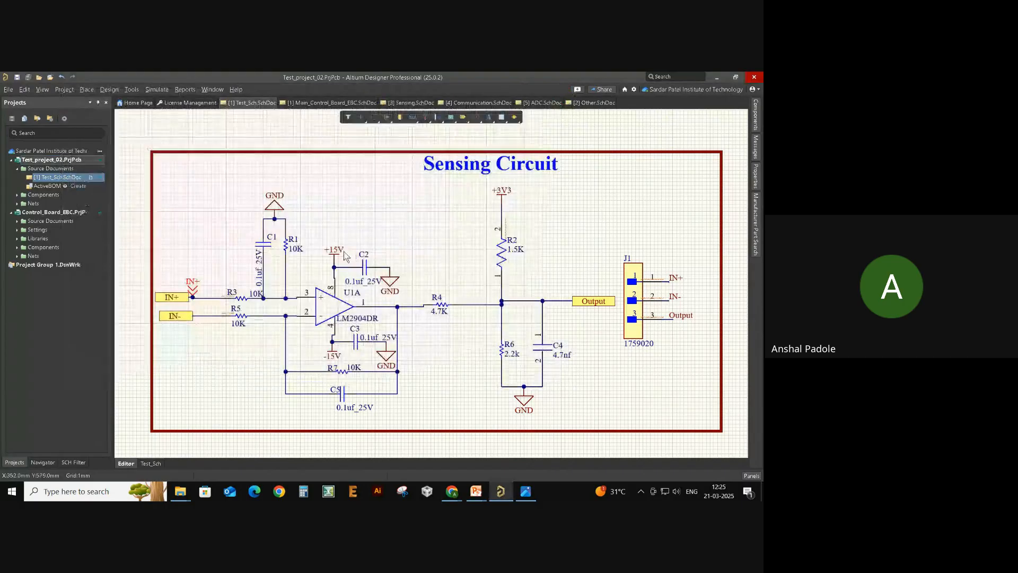
# - Validate the Test_project_02 PCB project and bring up the Reports menu
pyautogui.rightClick(70, 159)
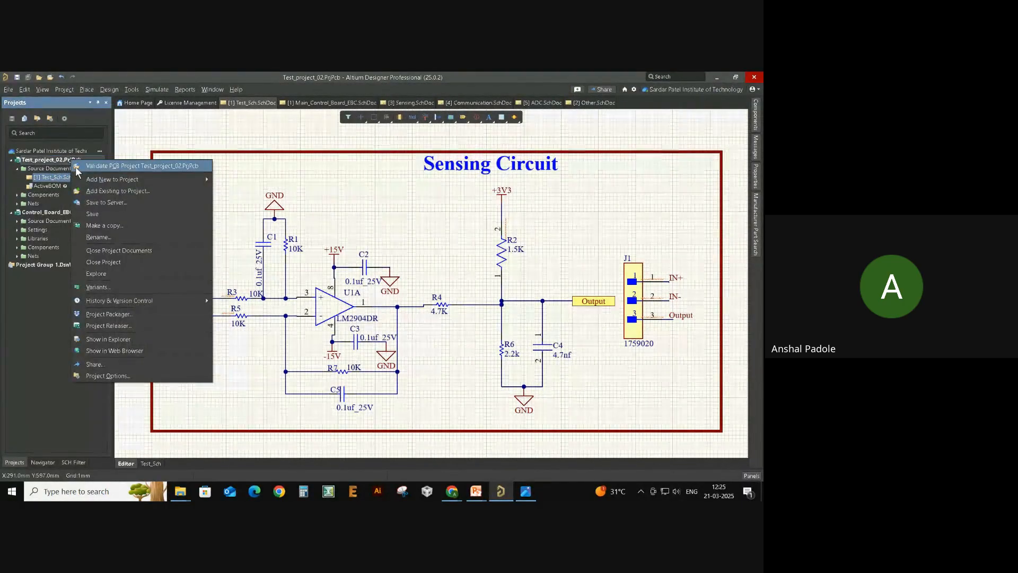
pyautogui.click(77, 166)
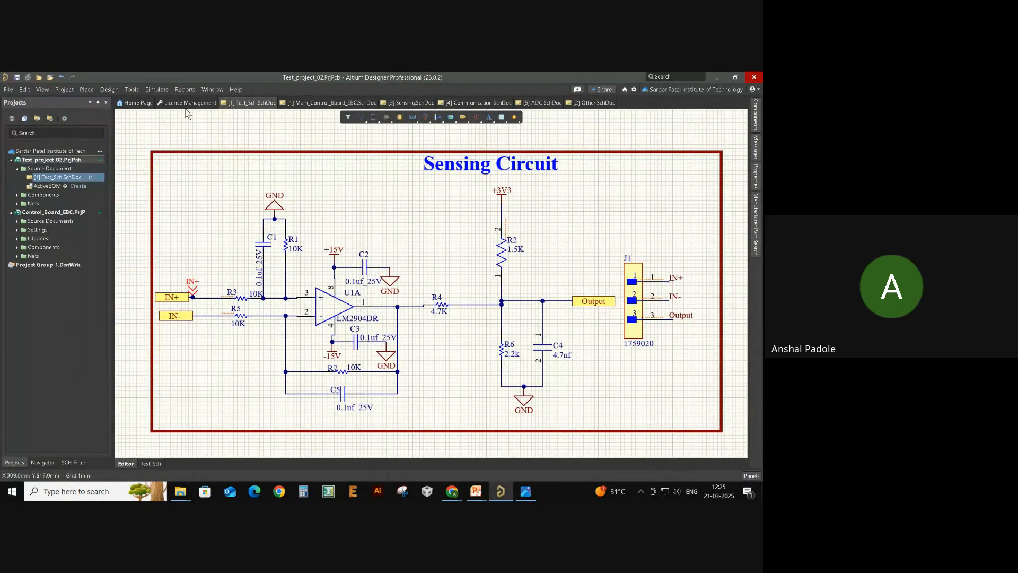
pyautogui.click(185, 89)
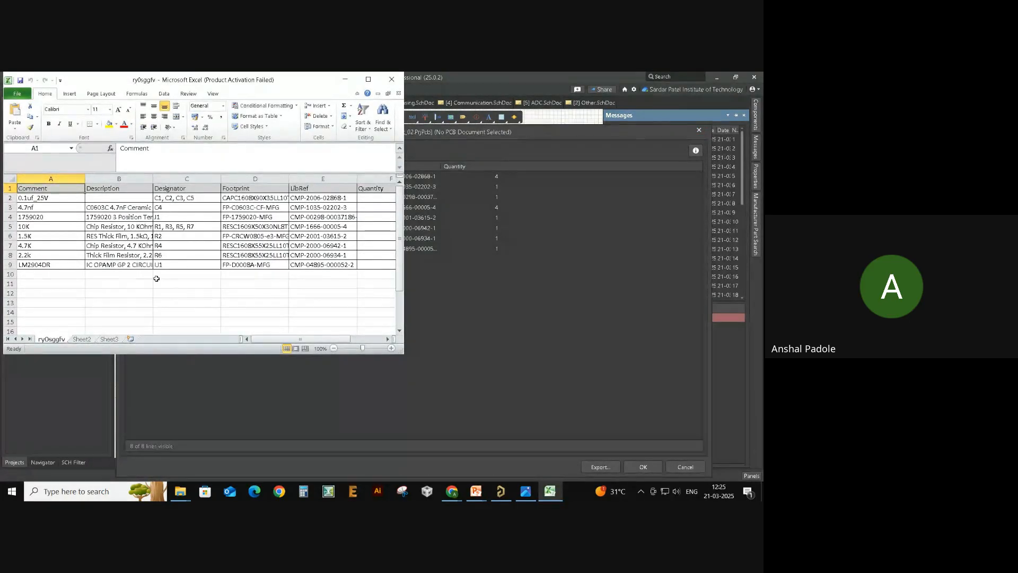
# - Inspect the BOM spreadsheet's Comment, Description, Designator and Footprint entries, scrolling across the sheet
pyautogui.moveTo(58, 191); pyautogui.dragTo(62, 253)
pyautogui.moveTo(109, 196); pyautogui.dragTo(116, 237)
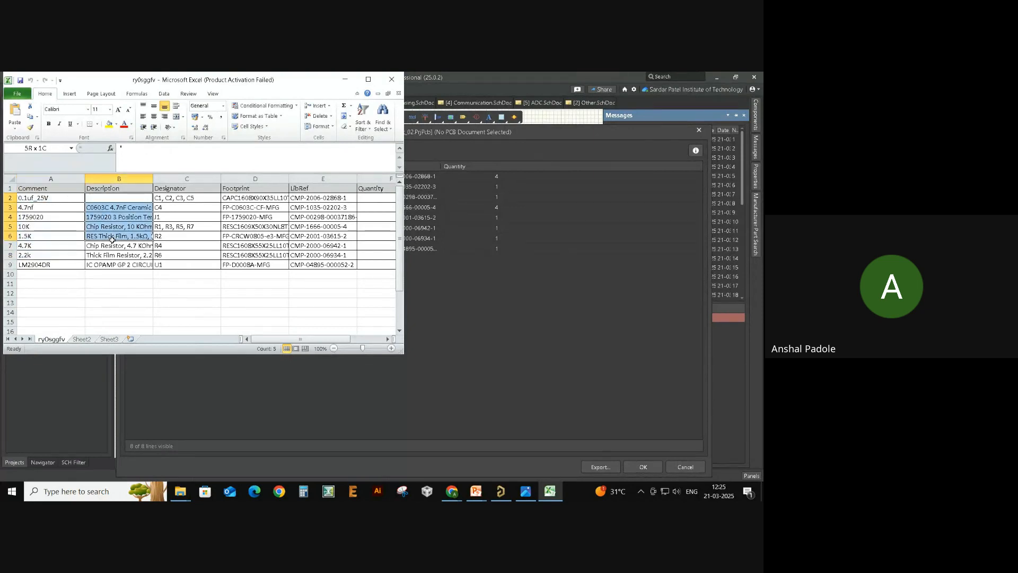
pyautogui.moveTo(164, 198); pyautogui.dragTo(170, 246)
pyautogui.moveTo(254, 217); pyautogui.dragTo(265, 256)
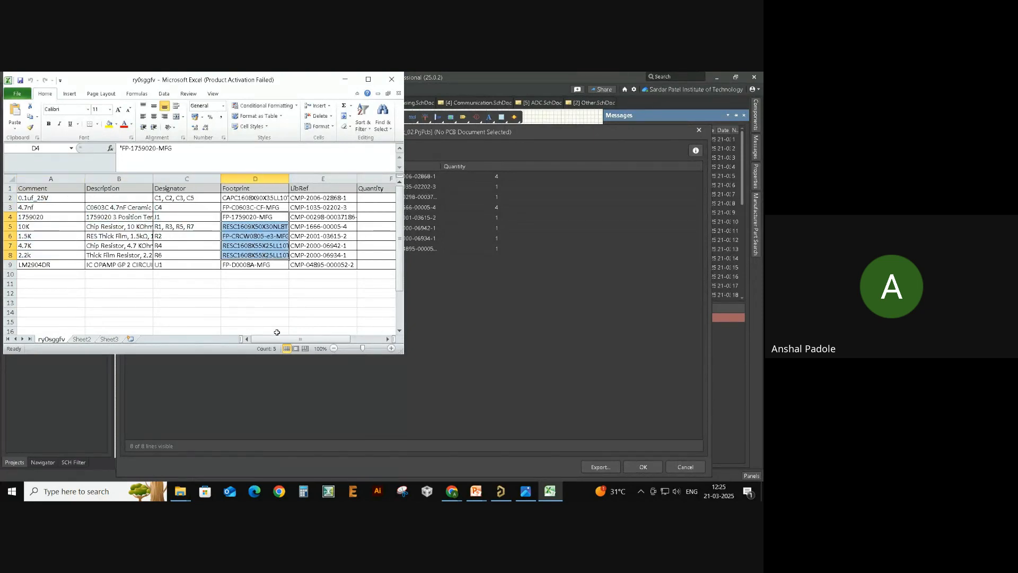
pyautogui.moveTo(308, 339); pyautogui.dragTo(269, 338)
# - Close Excel, export the bill of materials to a Save As window, and bring File Explorer forward
pyautogui.click(391, 79)
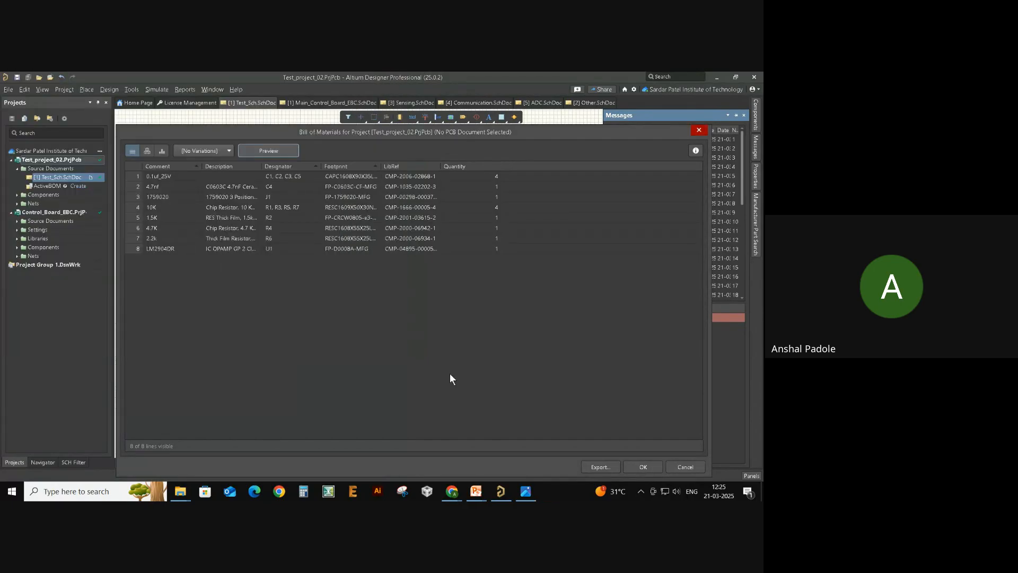
pyautogui.click(600, 469)
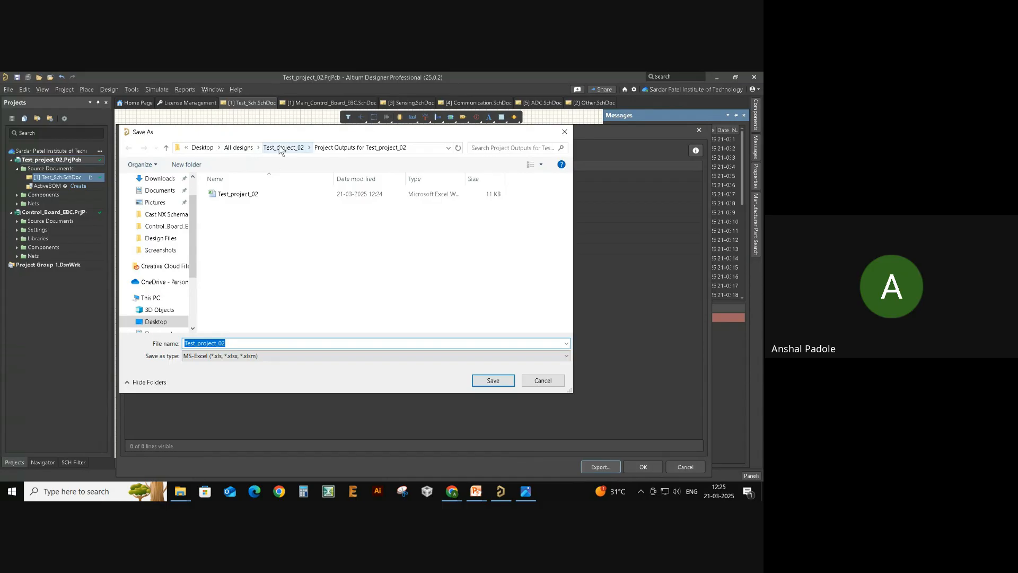
pyautogui.hotkey('alt', 'Tab')
pyautogui.click(384, 265)
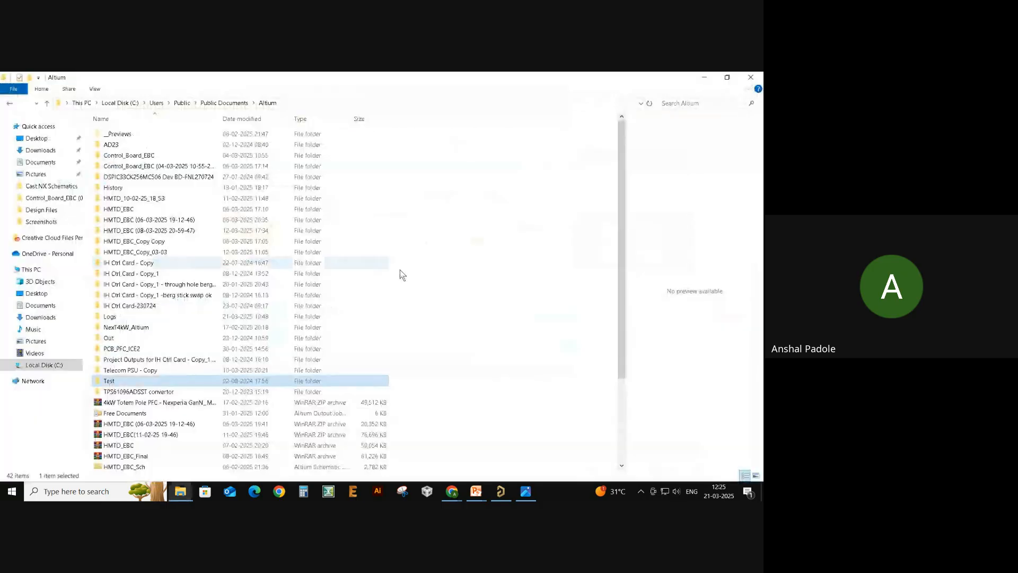
# - Browse to Desktop > All designs > Test_project_02 > Project Outputs for Test_project_02
pyautogui.click(38, 126)
pyautogui.click(44, 138)
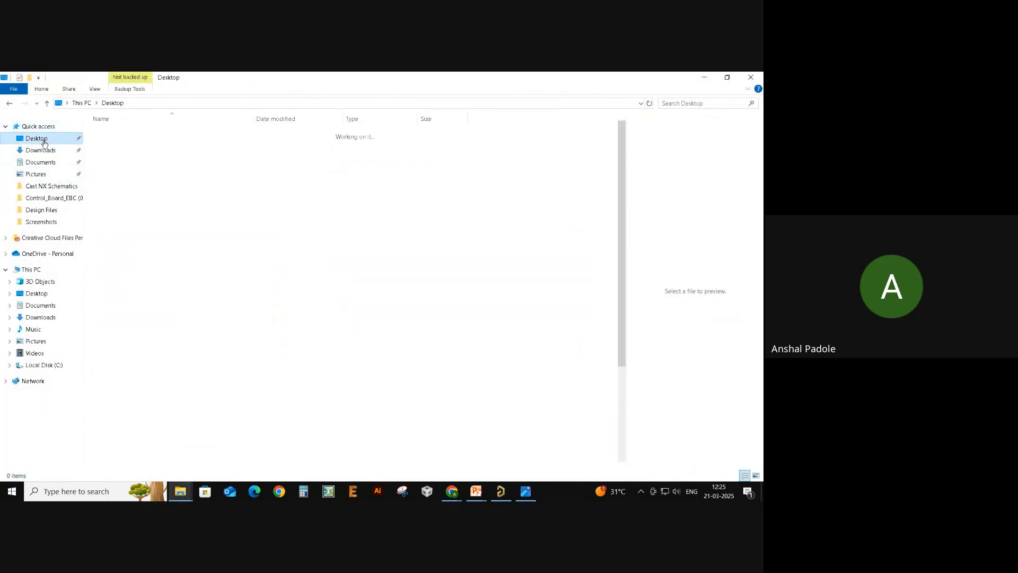
pyautogui.doubleClick(156, 139)
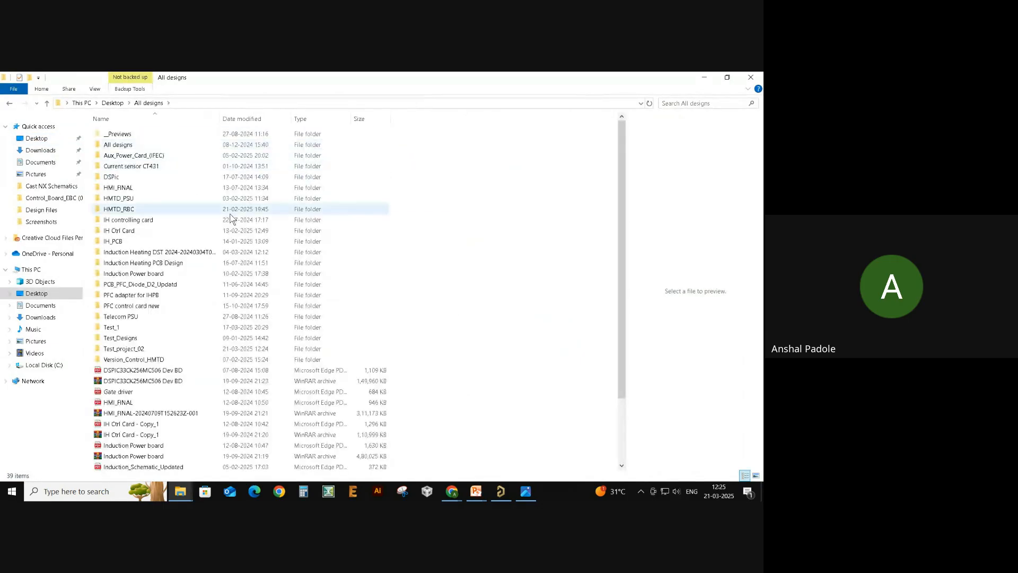
pyautogui.click(162, 349)
pyautogui.doubleClick(163, 349)
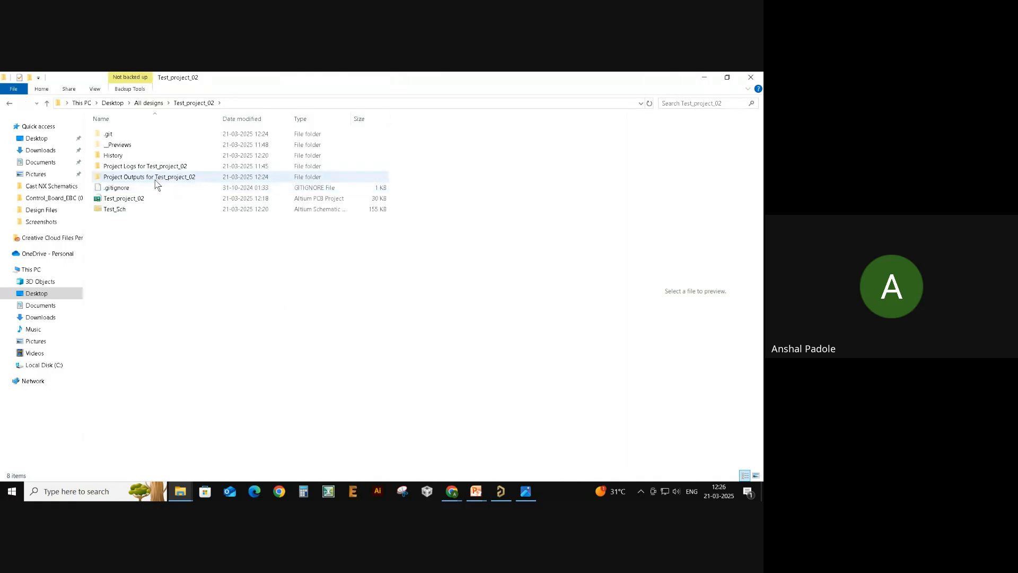
pyautogui.doubleClick(155, 178)
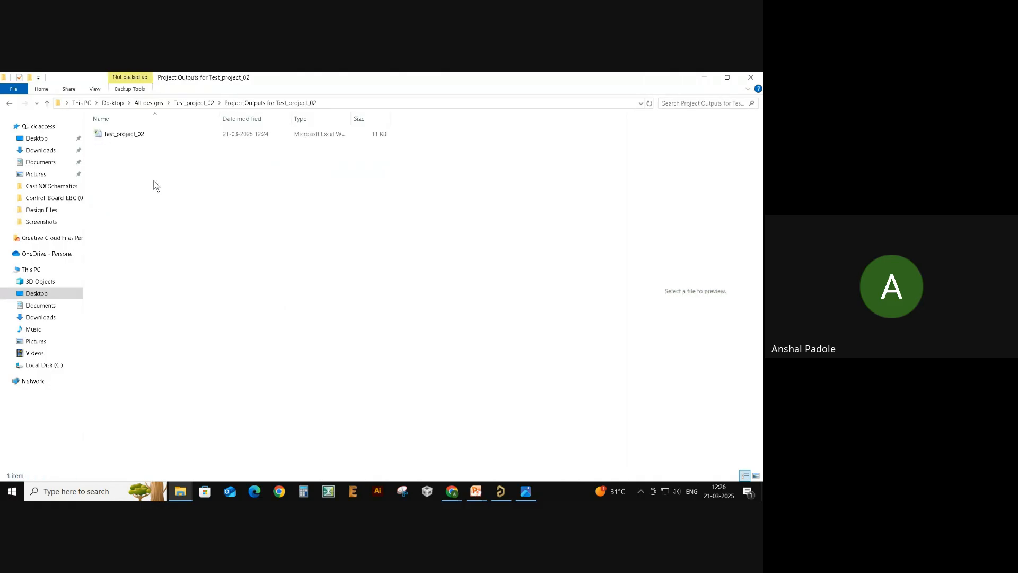
# - Check the Test_project_02 BOM spreadsheet in Excel, close it, and return to Altium's save window
pyautogui.click(145, 138)
pyautogui.doubleClick(166, 136)
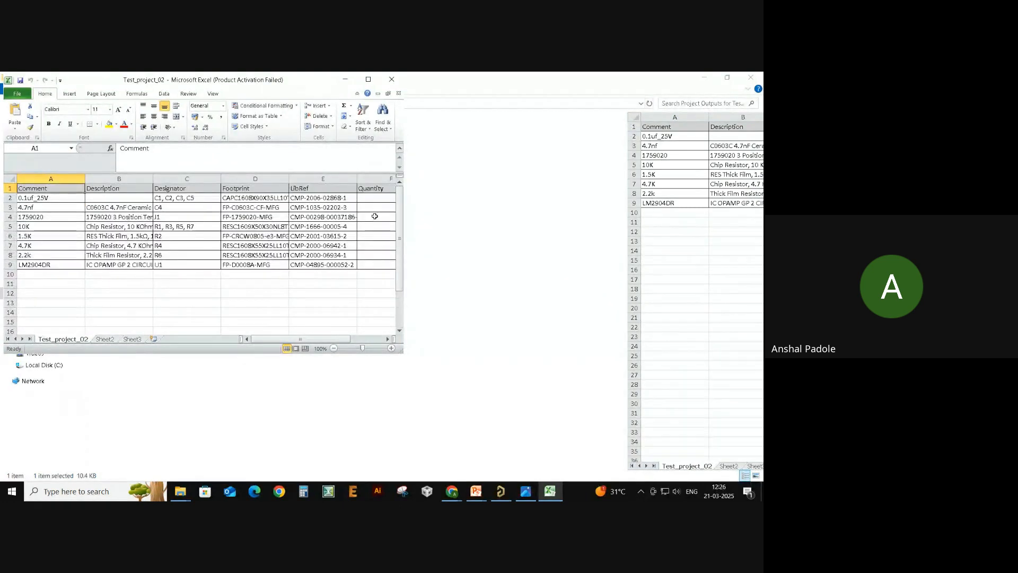
pyautogui.moveTo(312, 339); pyautogui.dragTo(268, 334)
pyautogui.click(391, 79)
pyautogui.hotkey('alt', 'Tab')
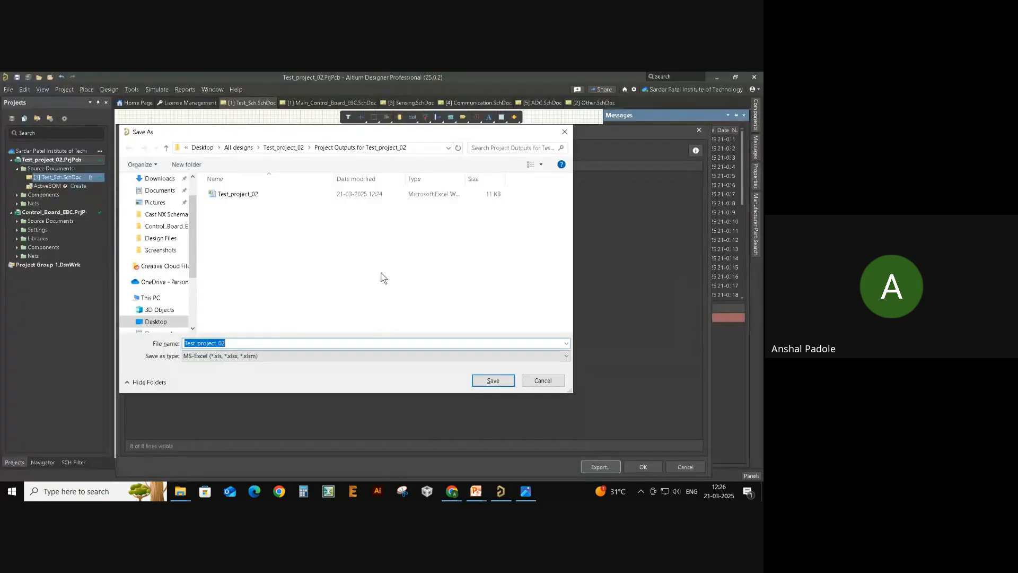
# - Cancel the repeat BOM save and close the Bill of Materials window
pyautogui.click(526, 380)
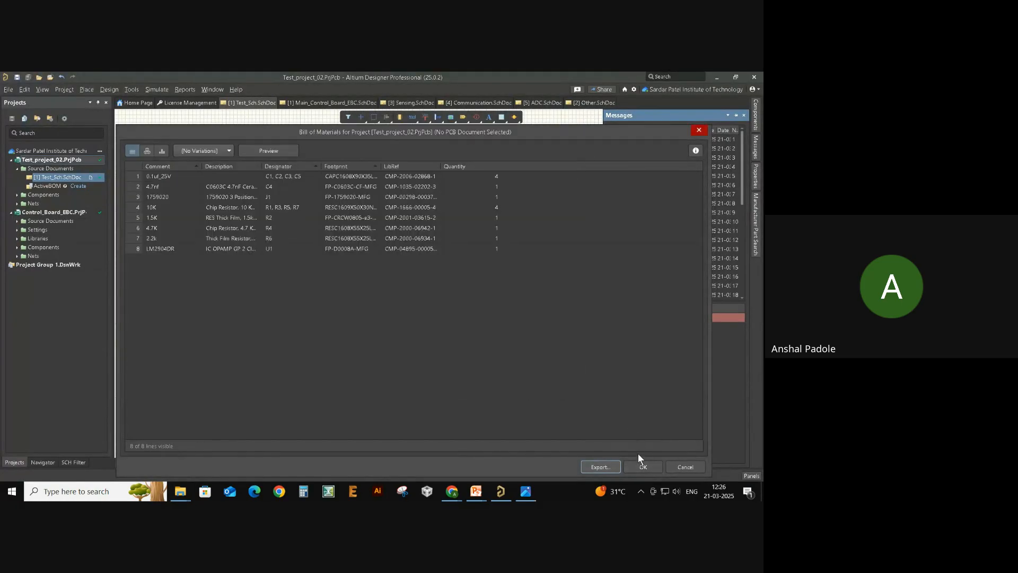
pyautogui.click(668, 468)
pyautogui.keyDown('ctrl'); pyautogui.scroll(2, 429, 227); pyautogui.keyUp('ctrl')
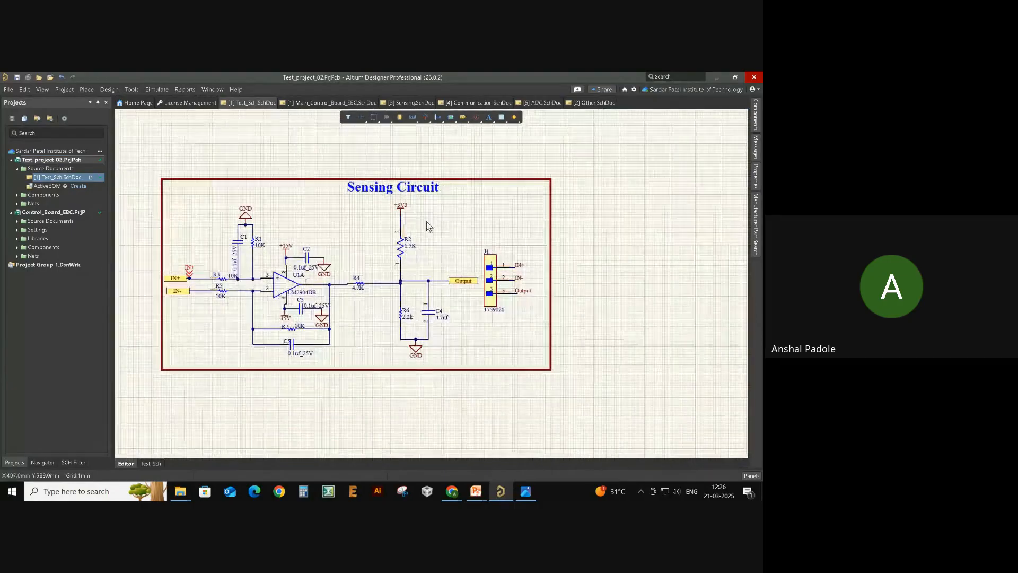
# - Start a Smart PDF of the current project's schematic, keeping the bill of materials export enabled
pyautogui.click(8, 90)
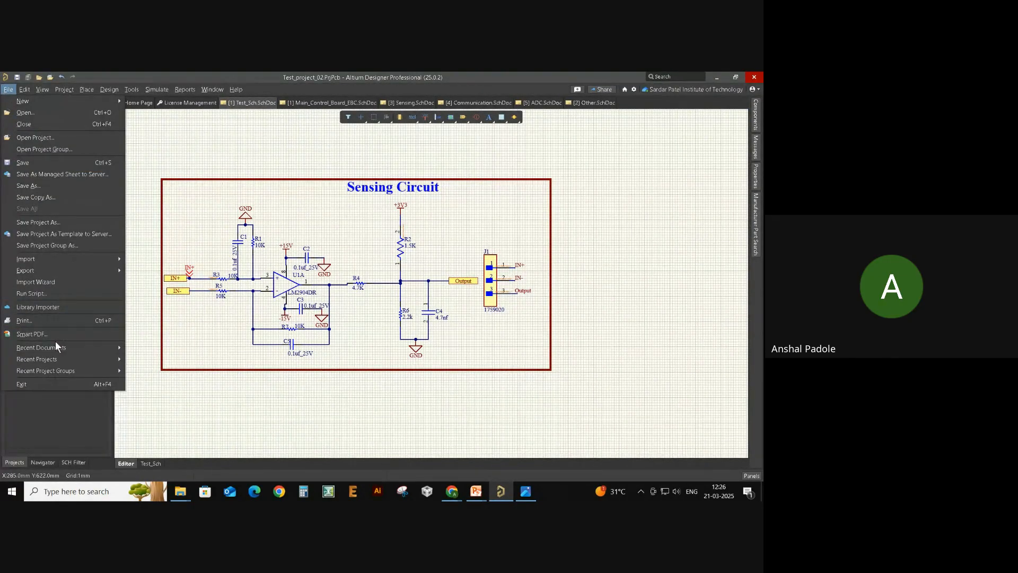
pyautogui.click(42, 336)
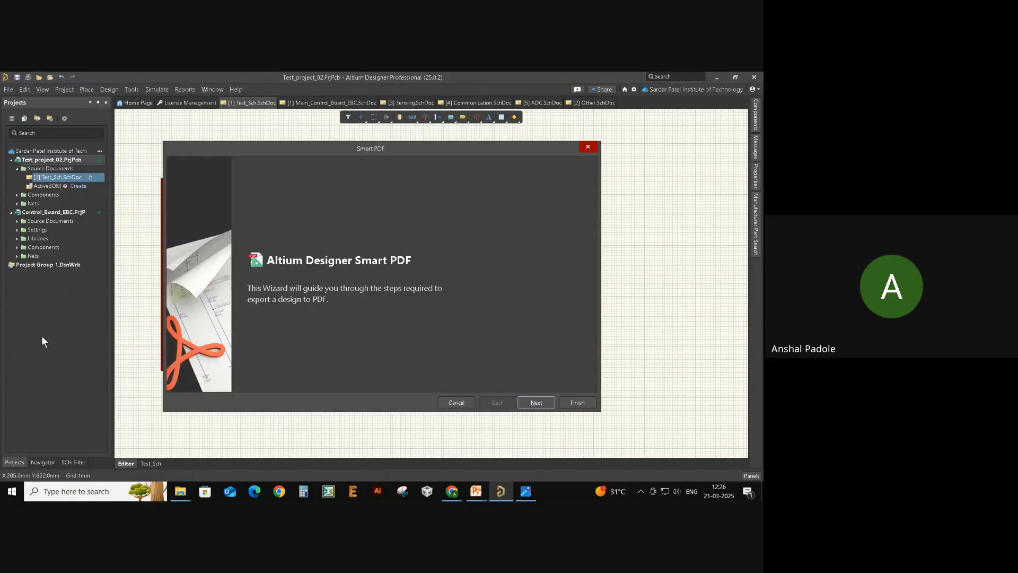
pyautogui.click(536, 403)
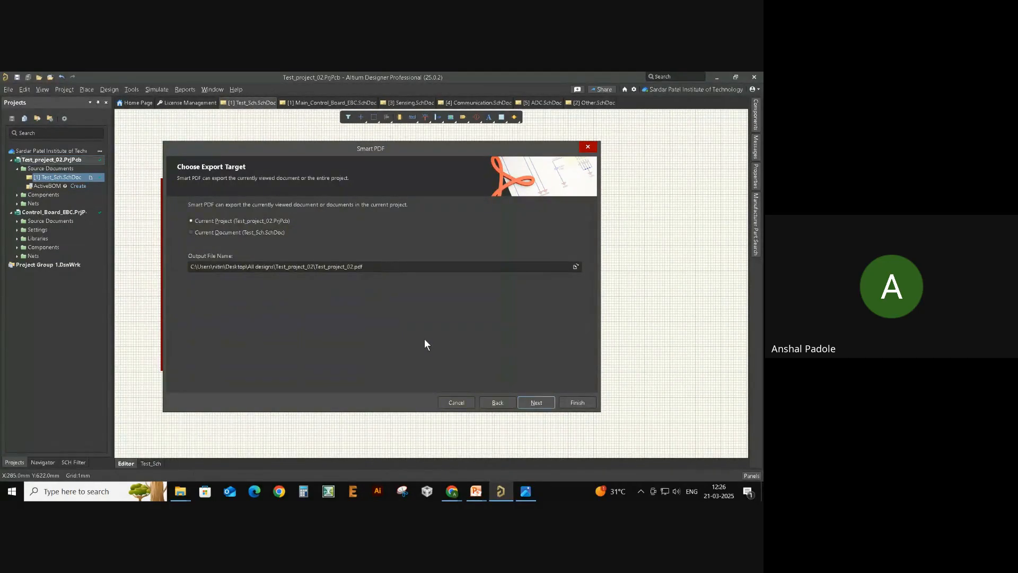
pyautogui.click(538, 403)
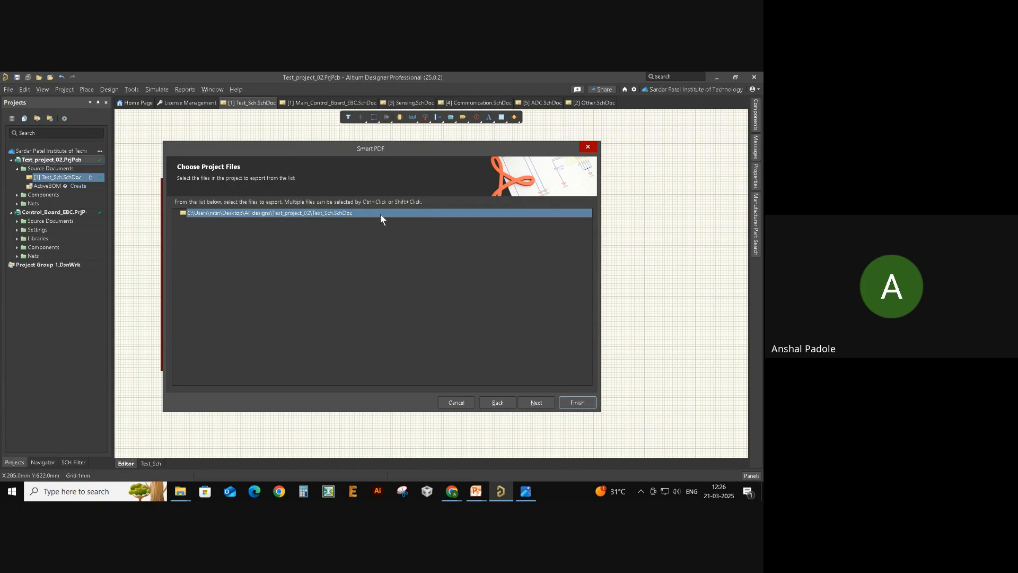
pyautogui.click(535, 402)
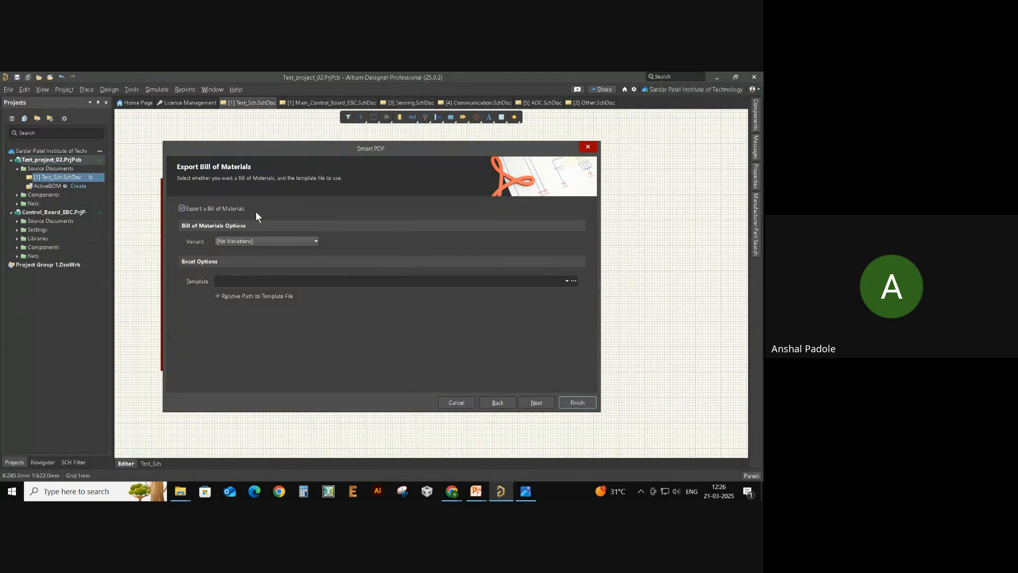
pyautogui.click(181, 209)
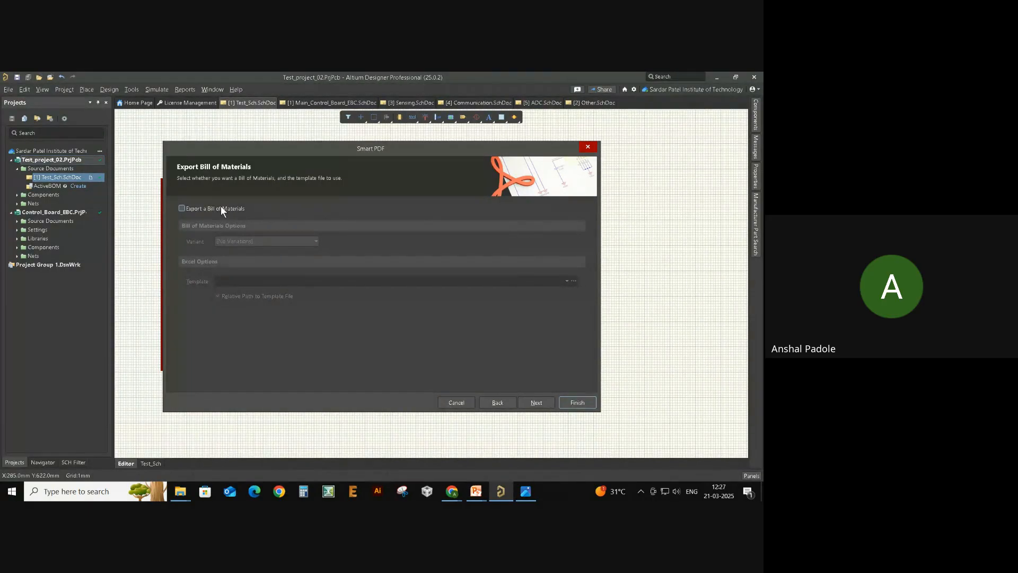
pyautogui.click(217, 209)
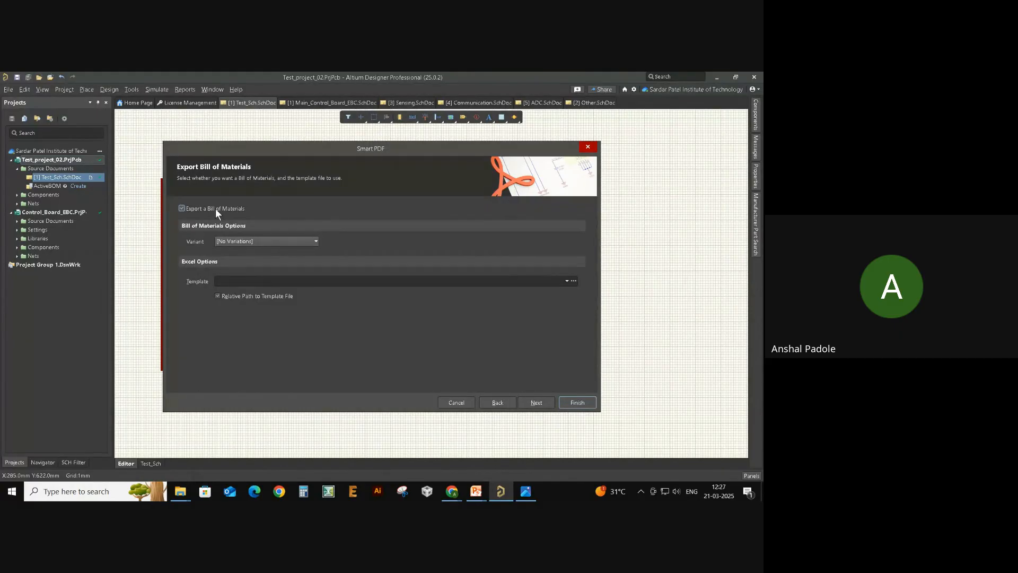
# - Set schematics to print in greyscale and advance the Smart PDF wizard to Final Steps
pyautogui.click(537, 402)
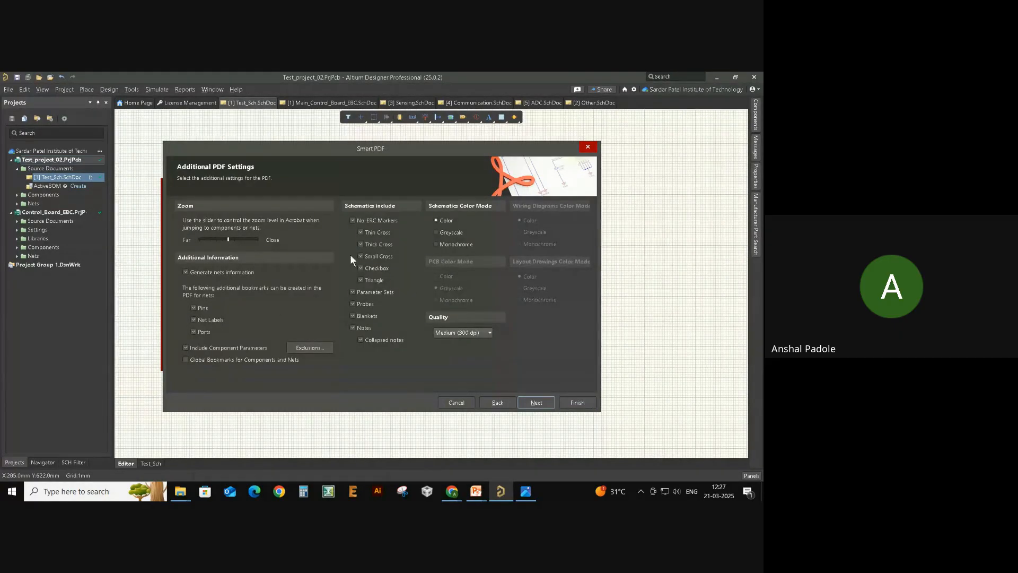
pyautogui.click(446, 232)
pyautogui.click(538, 404)
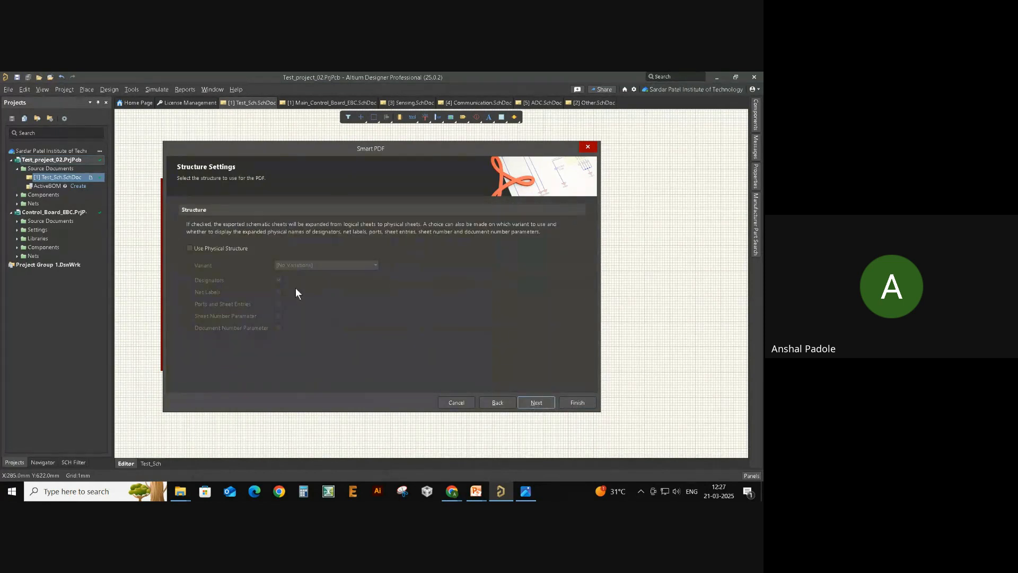
pyautogui.click(533, 404)
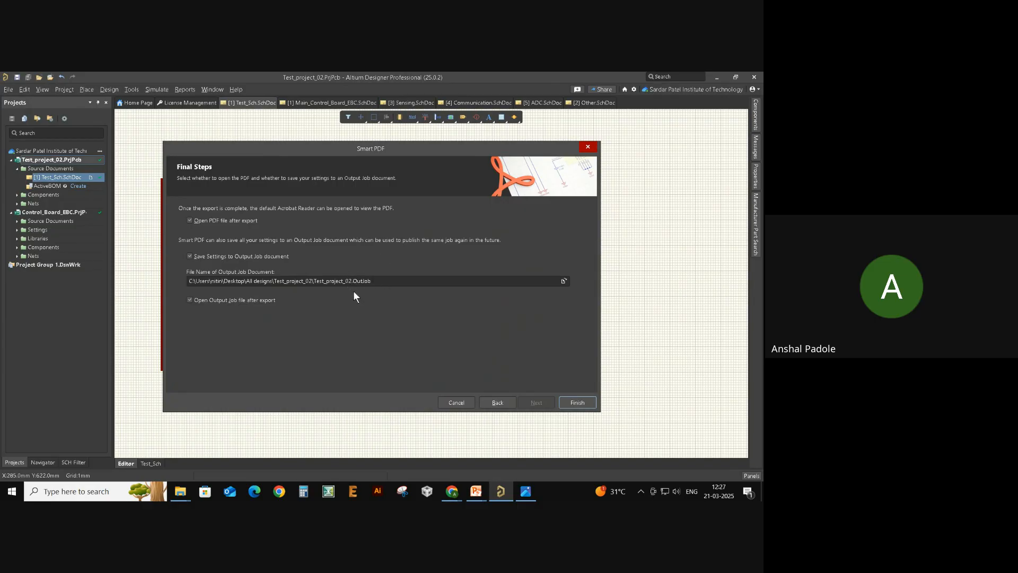
# - Finish the Smart PDF export and open Test_project_02.pdf from the Test_project_02 folder
pyautogui.click(573, 406)
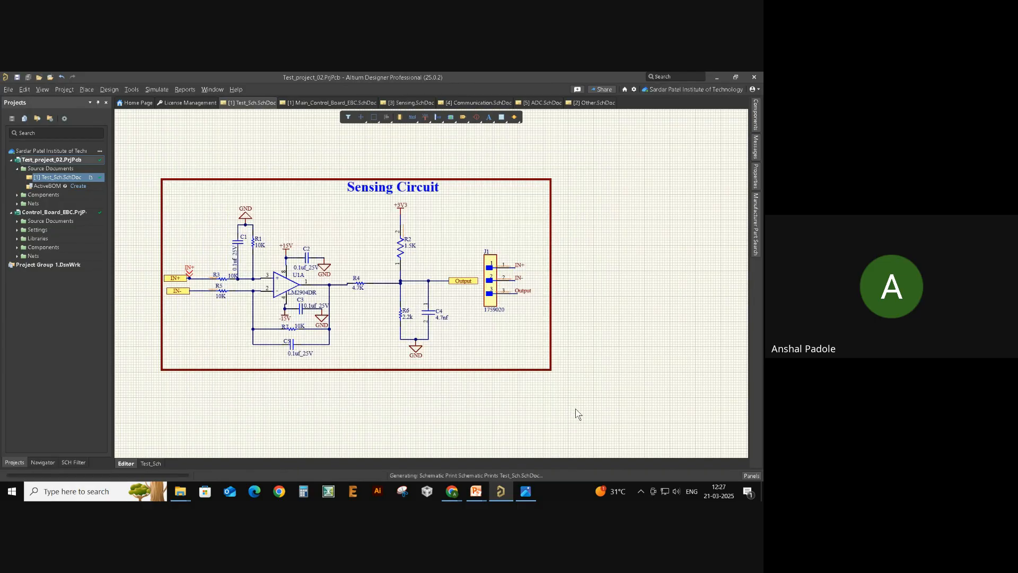
pyautogui.hotkey('alt', 'Tab')
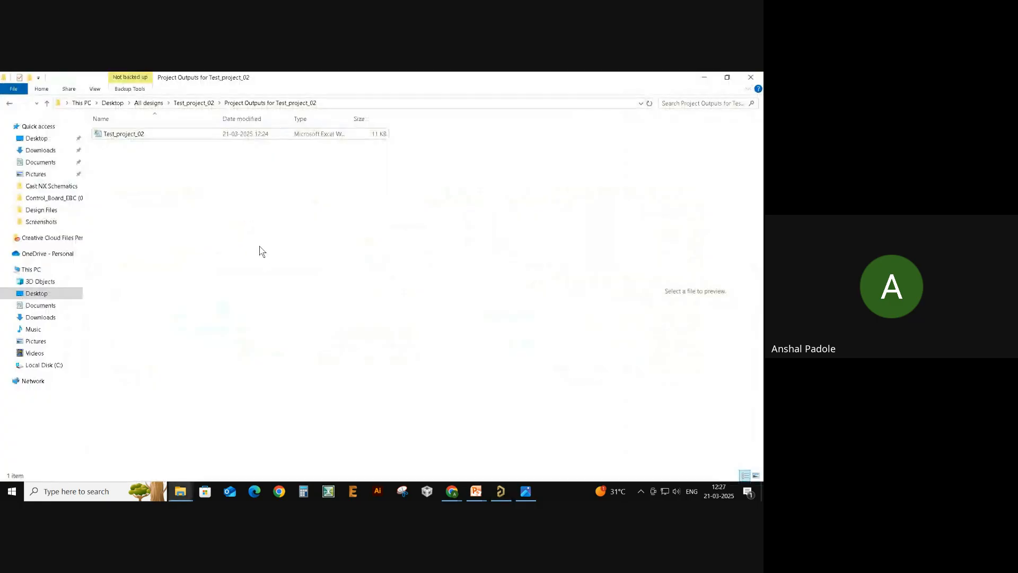
pyautogui.click(47, 103)
pyautogui.click(151, 199)
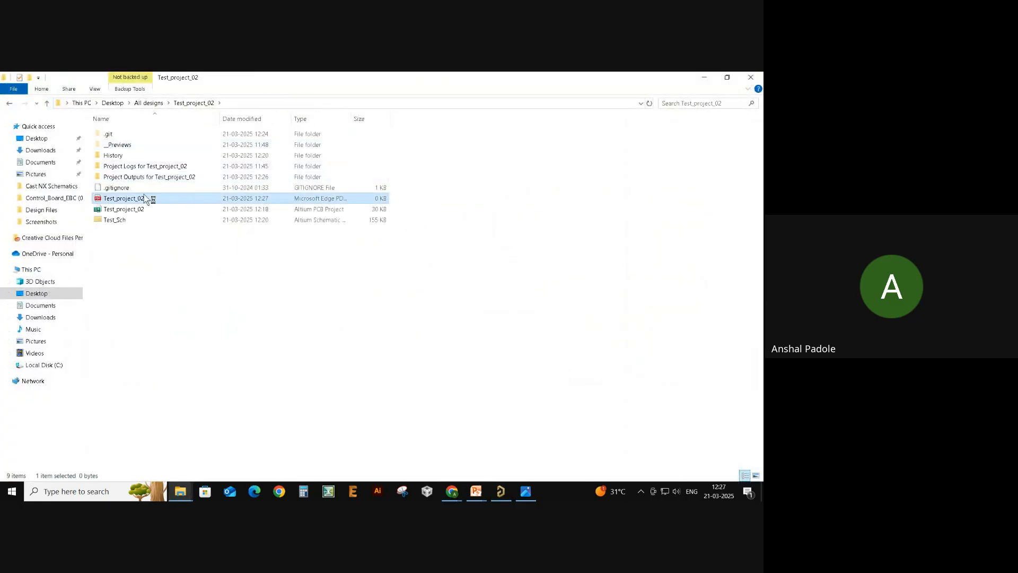
pyautogui.doubleClick(155, 199)
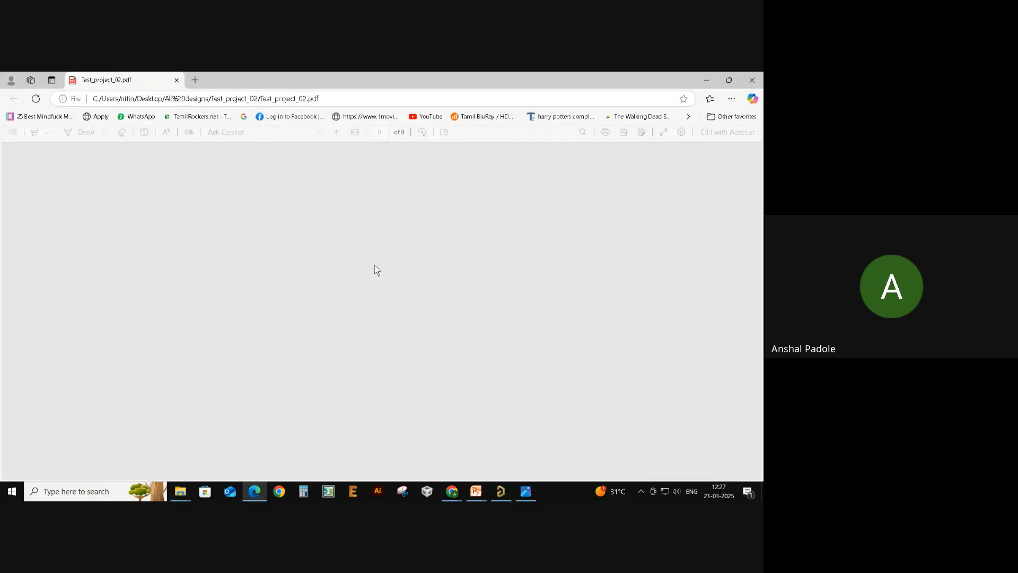
# - Scroll between the PDF's Sensing Circuit schematic and BOM table pages, then switch windows
pyautogui.keyDown('ctrl'); pyautogui.scroll(5, 278, 285); pyautogui.keyUp('ctrl')
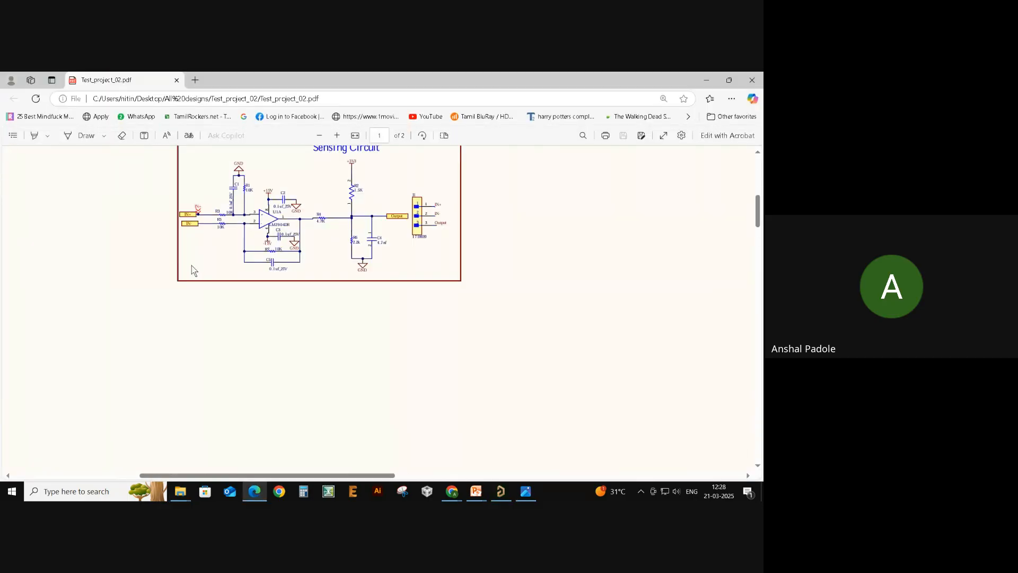
pyautogui.keyDown('ctrl'); pyautogui.scroll(-4, 355, 269); pyautogui.keyUp('ctrl')
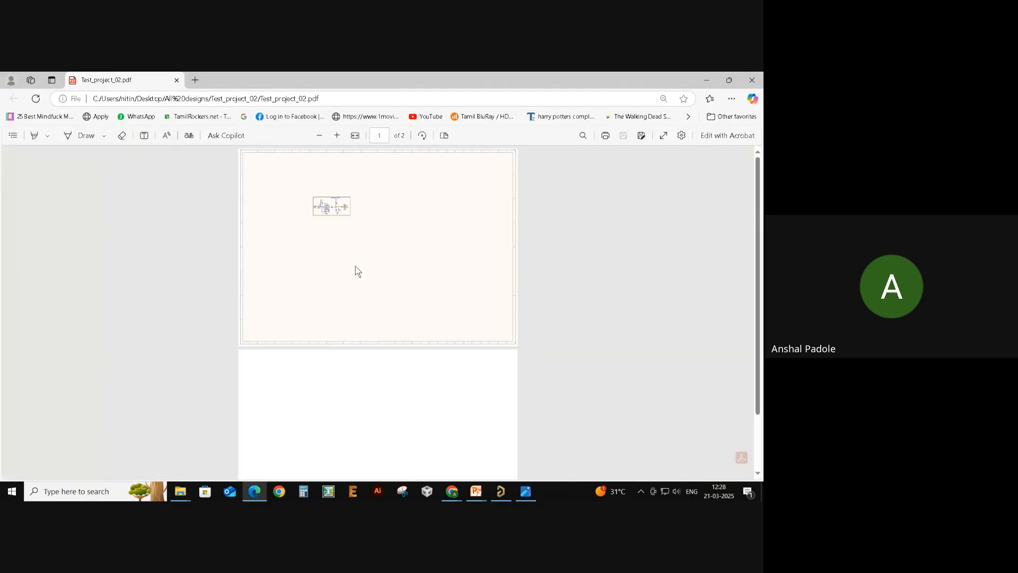
pyautogui.scroll(-2, 356, 298)
pyautogui.keyDown('ctrl'); pyautogui.scroll(4, 371, 399); pyautogui.keyUp('ctrl')
pyautogui.scroll(-3, 371, 399)
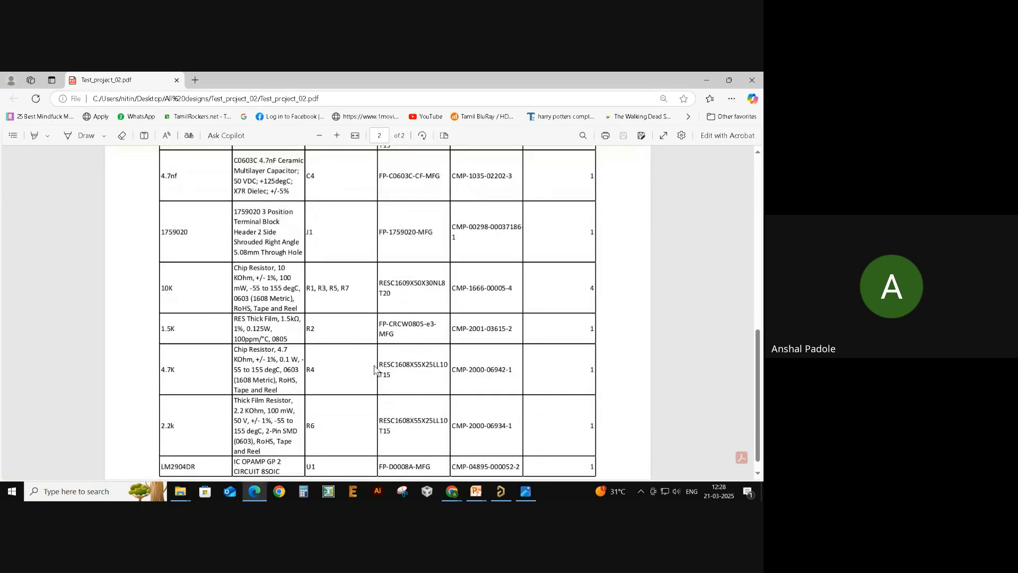
pyautogui.scroll(4, 366, 396)
pyautogui.hotkey('alt', 'Tab')
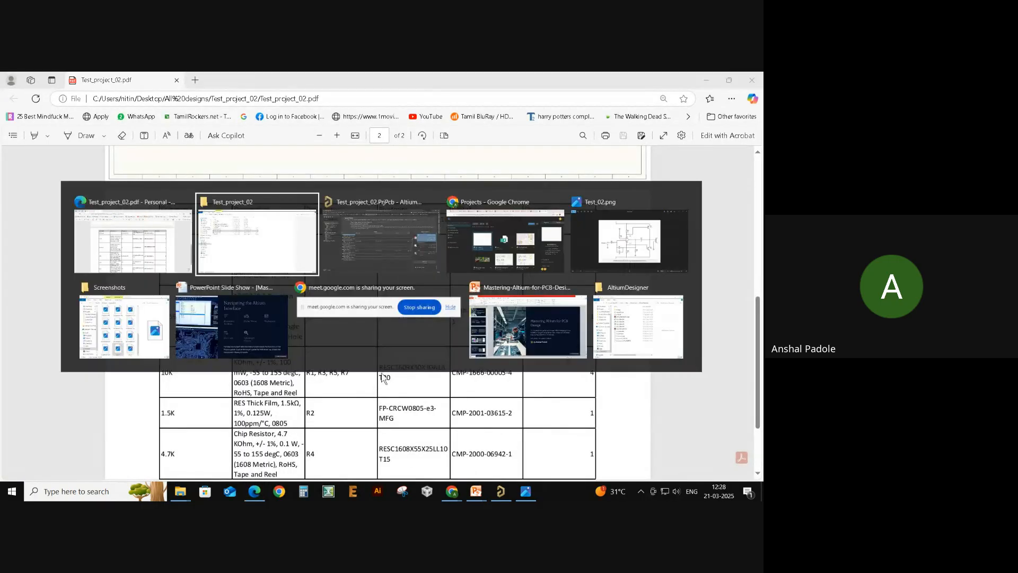
pyautogui.scroll(-4, 371, 391)
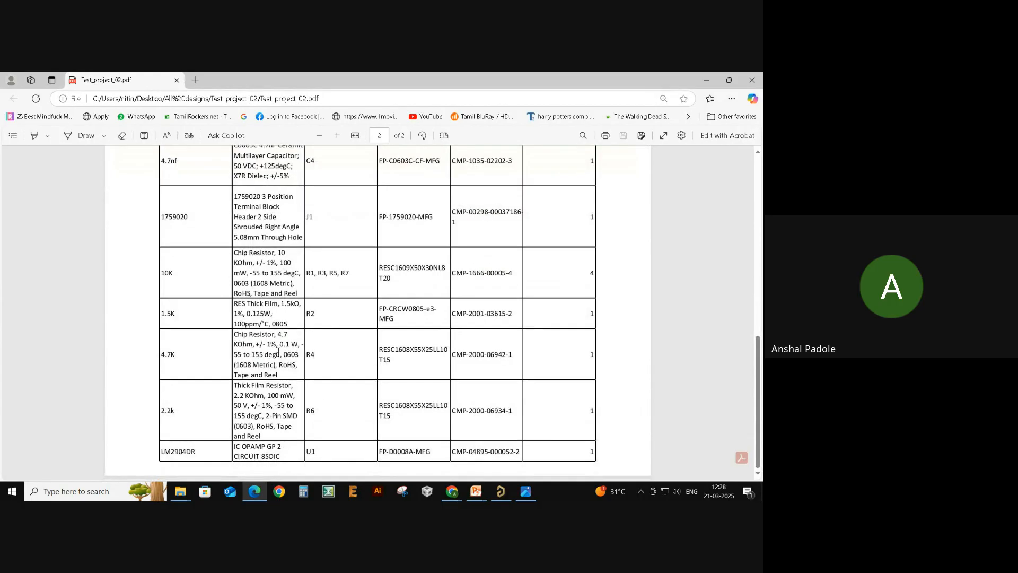
pyautogui.hotkey('alt', 'Tab')
# - Back in Altium Designer, close the Test_project_02.OutJob document
pyautogui.click(374, 254)
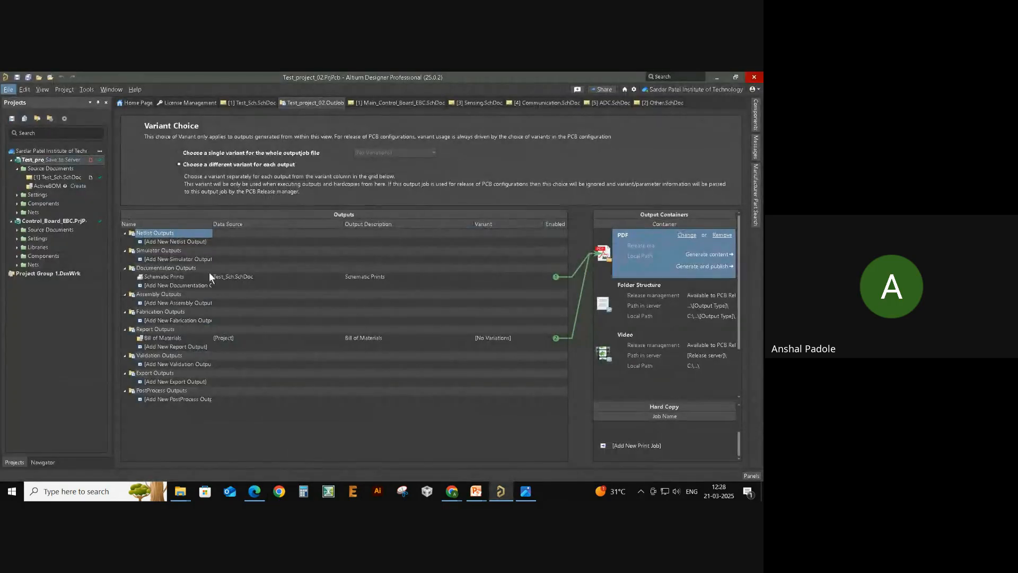
pyautogui.rightClick(310, 103)
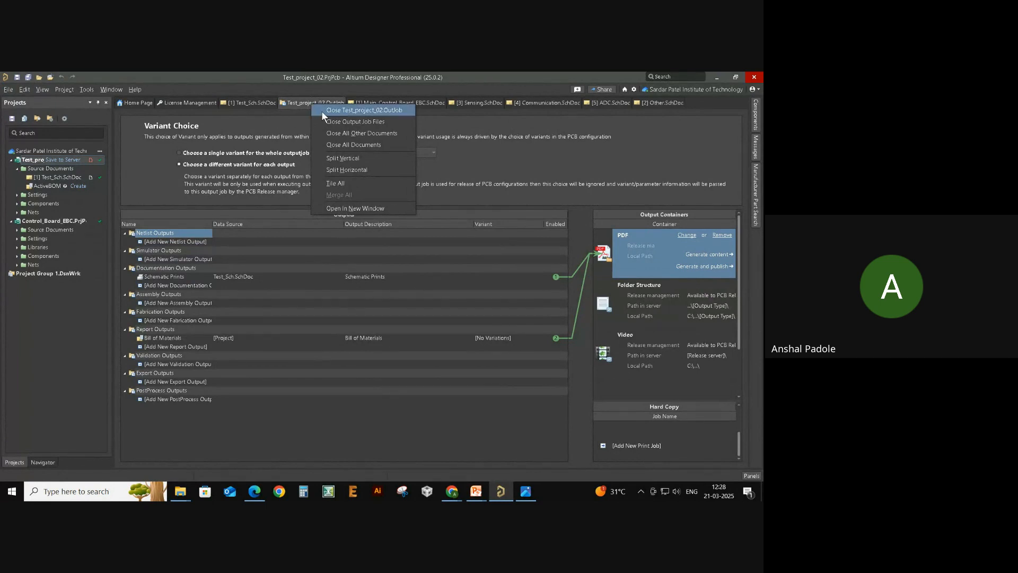
pyautogui.click(341, 110)
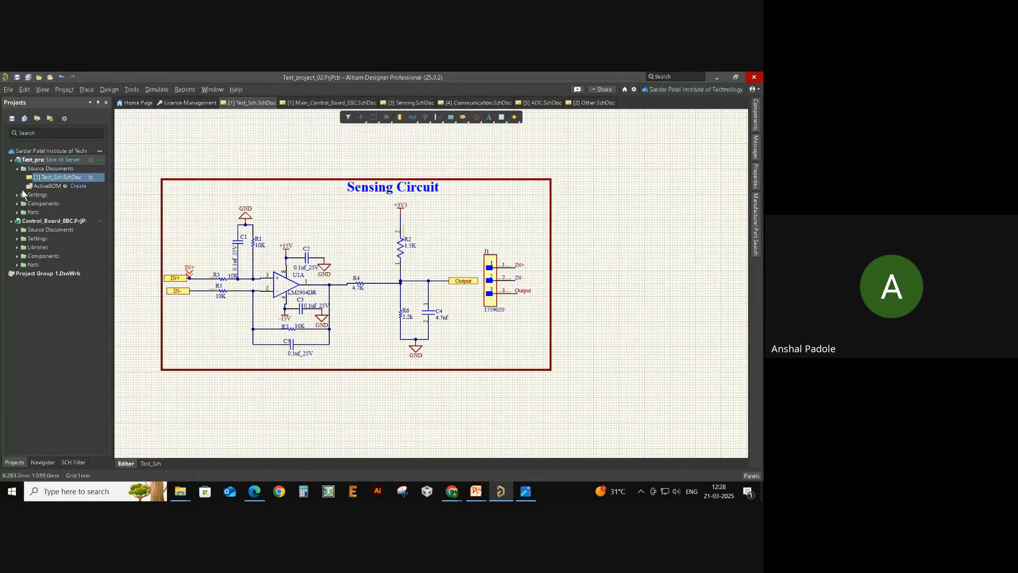
# - Add a new Output Job File to the Test_project_02 project
pyautogui.rightClick(29, 161)
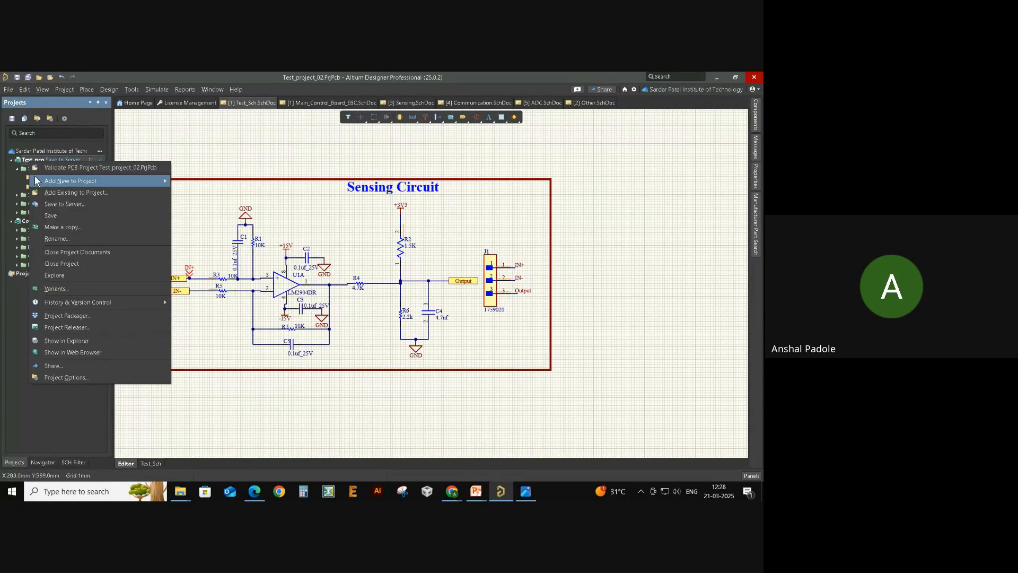
pyautogui.moveTo(75, 180)
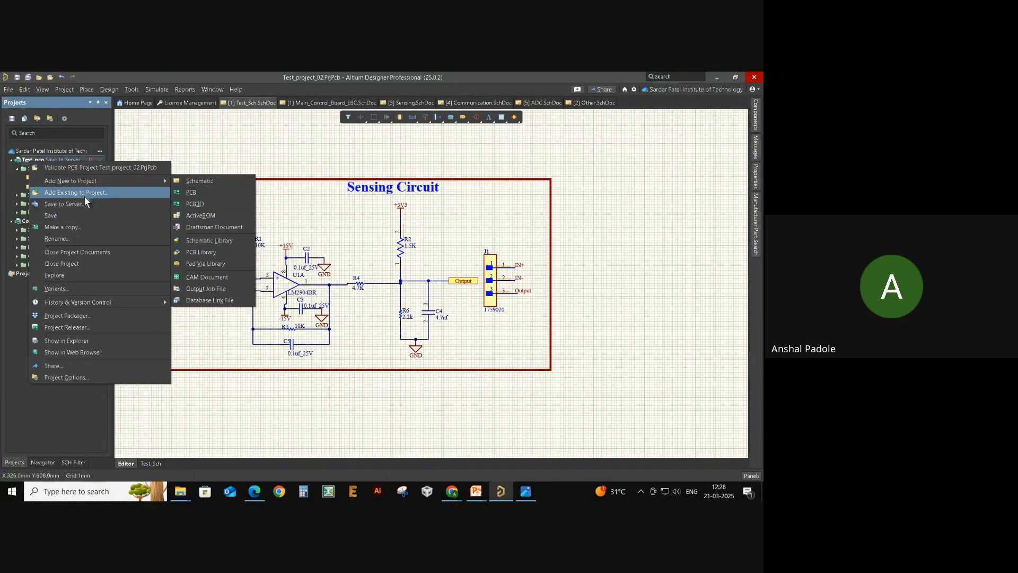
pyautogui.click(213, 291)
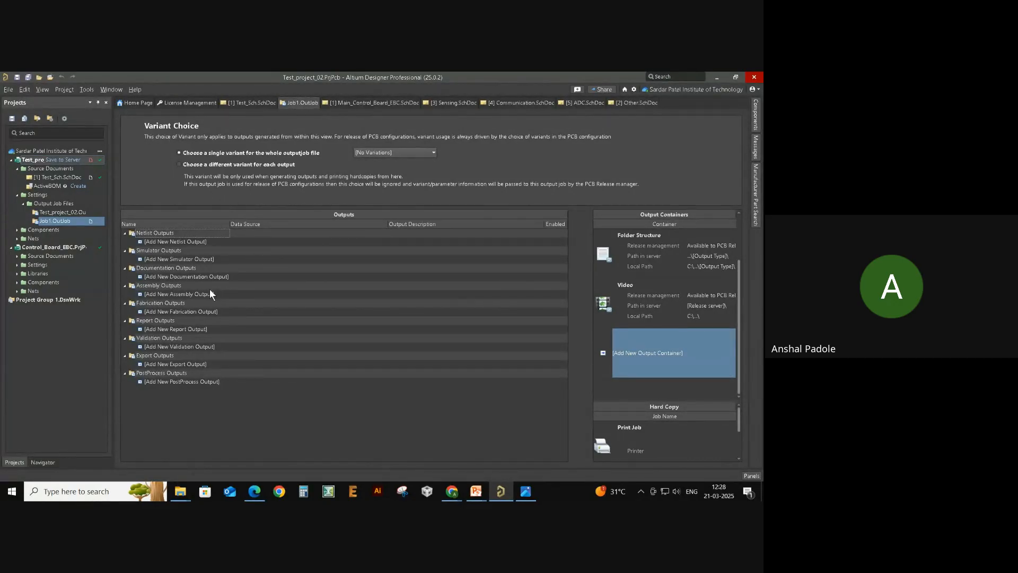
# - Browse the Assembly and Documentation output types to add a Schematic Prints output
pyautogui.click(171, 295)
pyautogui.click(161, 295)
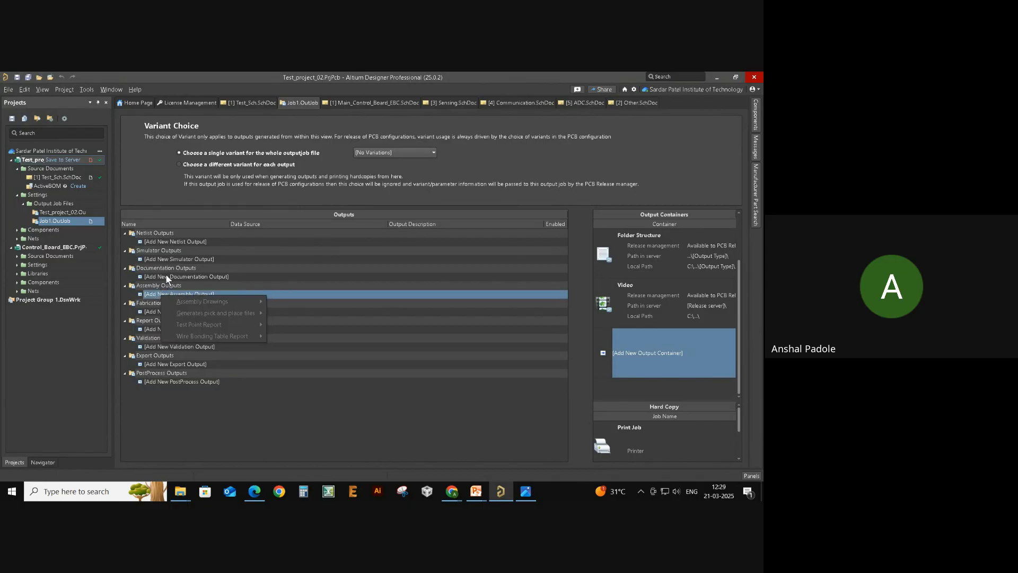
pyautogui.click(148, 279)
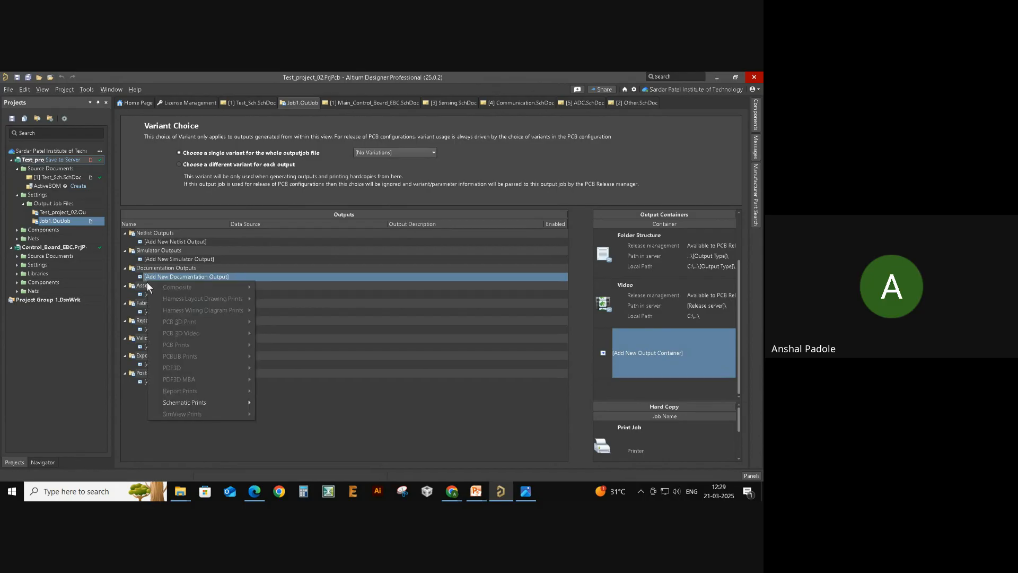
pyautogui.click(169, 269)
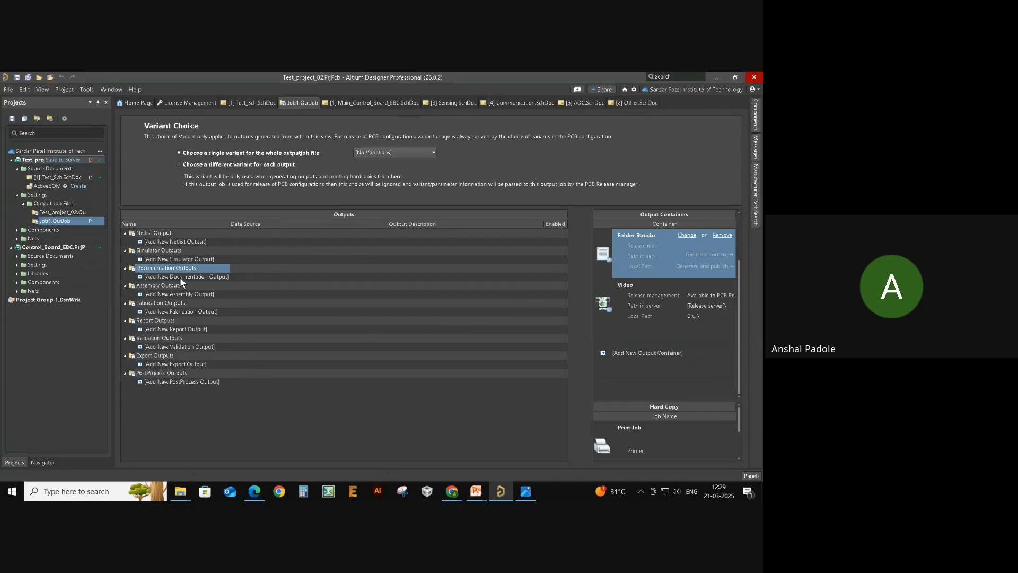
pyautogui.click(162, 293)
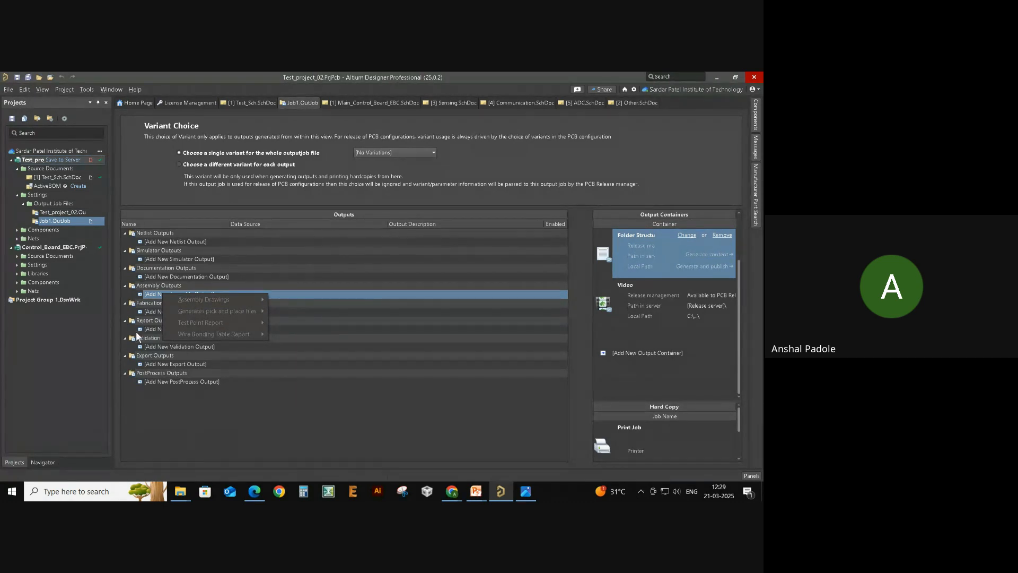
pyautogui.click(155, 277)
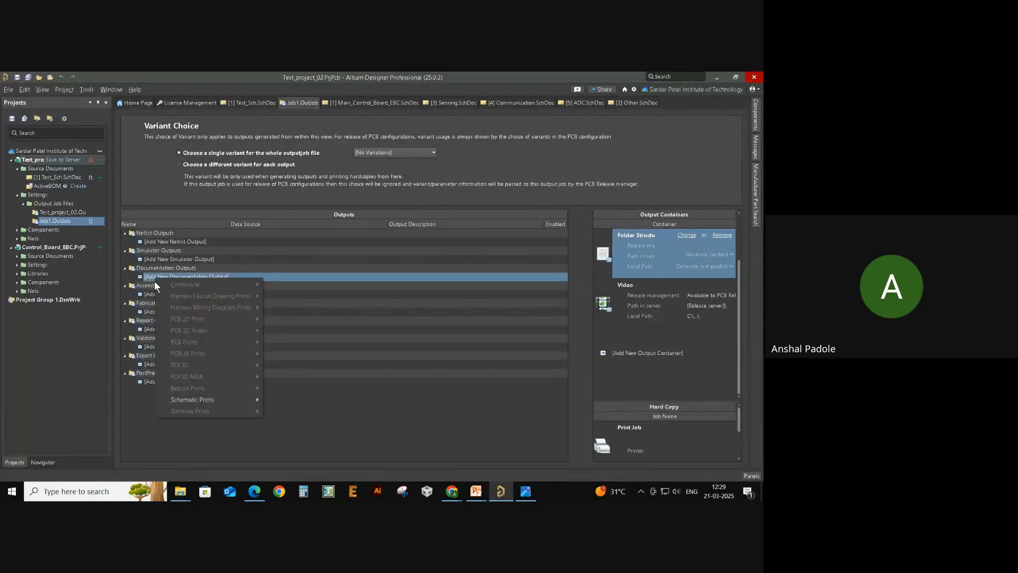
pyautogui.moveTo(211, 403)
pyautogui.click(651, 268)
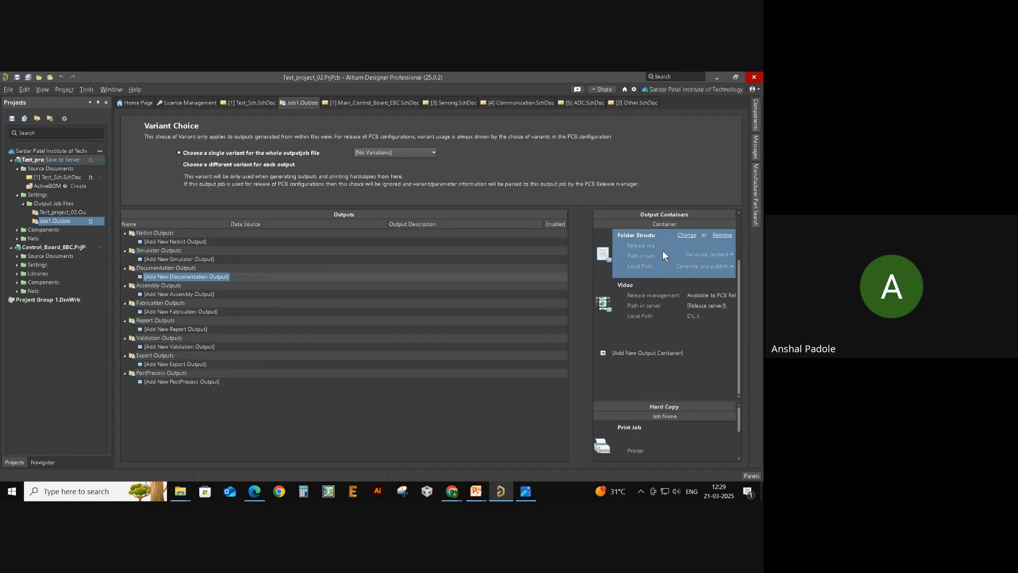
pyautogui.click(164, 277)
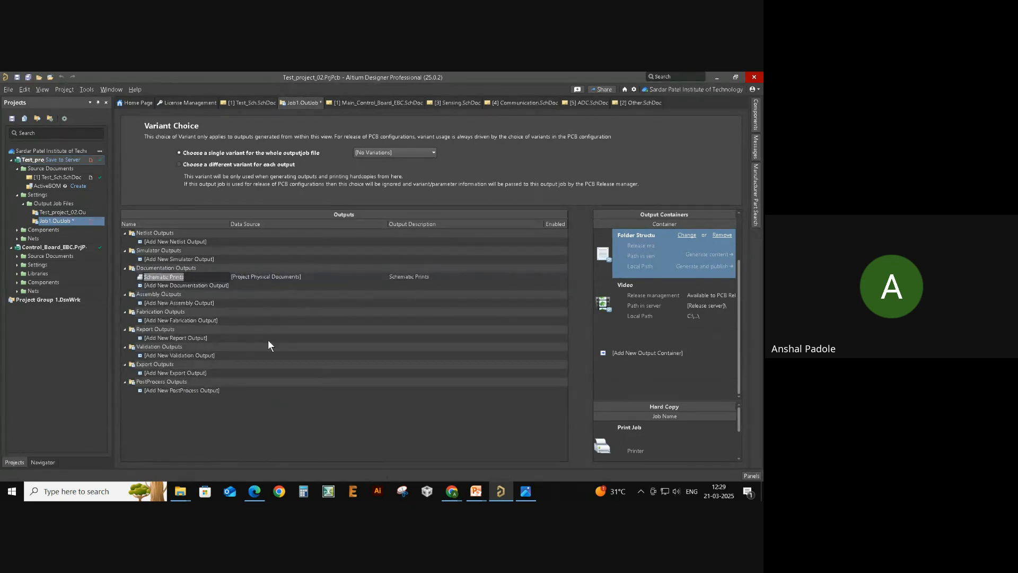
# - Rename the Schematic Prints output to 01
pyautogui.click(187, 279)
pyautogui.moveTo(187, 280); pyautogui.dragTo(134, 282)
pyautogui.write('01')
pyautogui.press('Return')
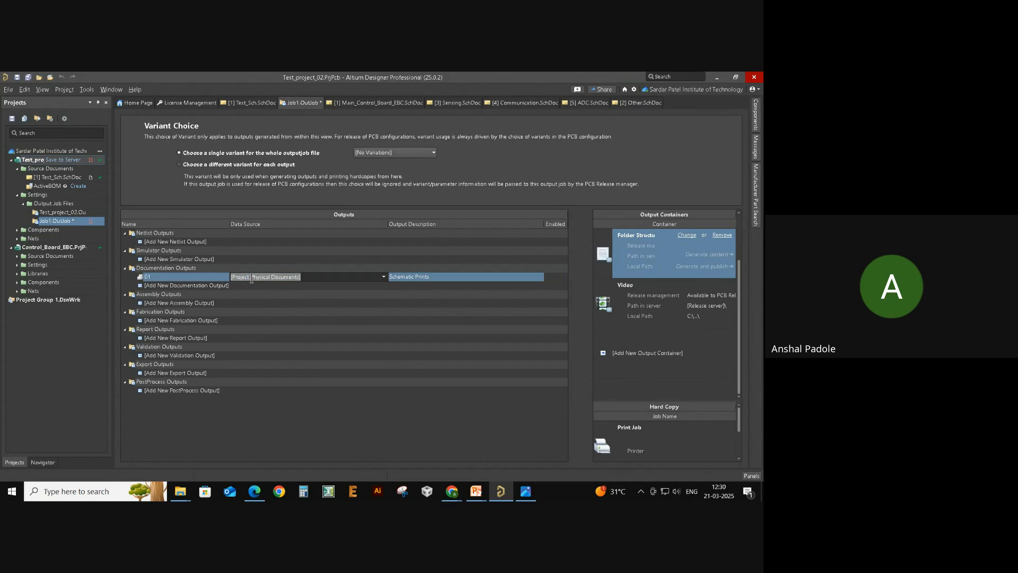
# - Configure output 01 to print with the Color color set, refresh the preview, and accept
pyautogui.rightClick(170, 276)
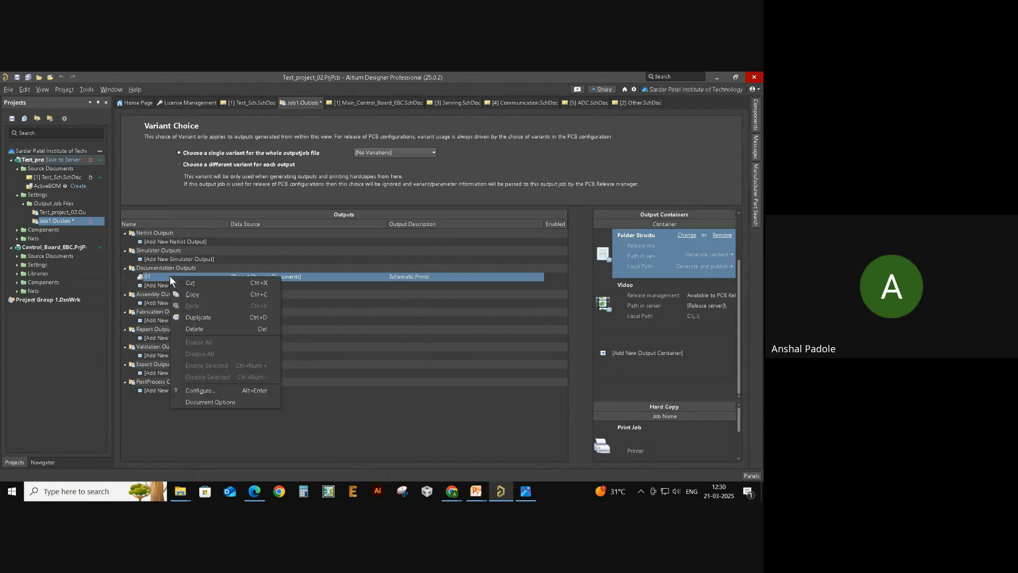
pyautogui.click(208, 390)
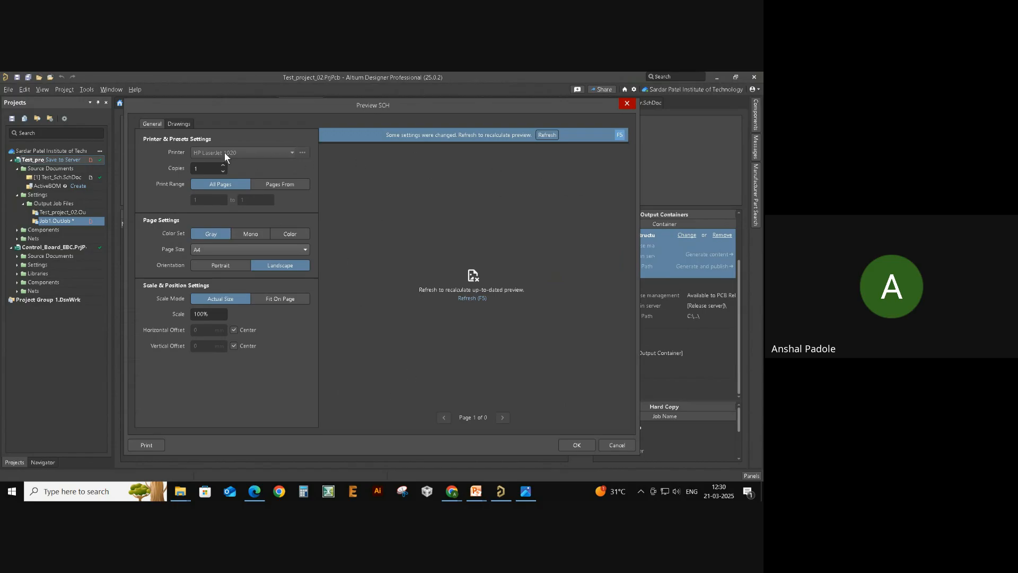
pyautogui.click(544, 134)
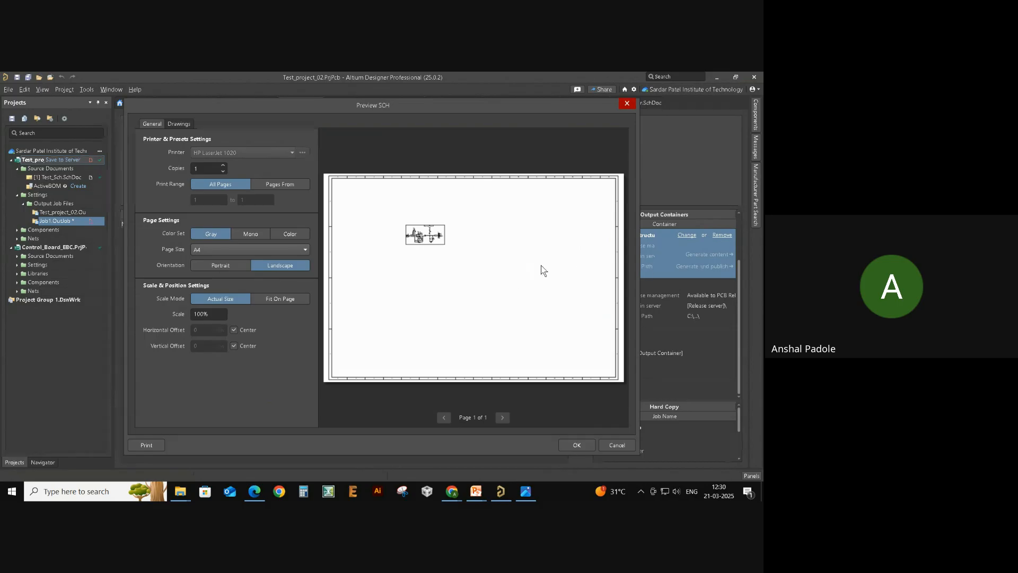
pyautogui.click(293, 236)
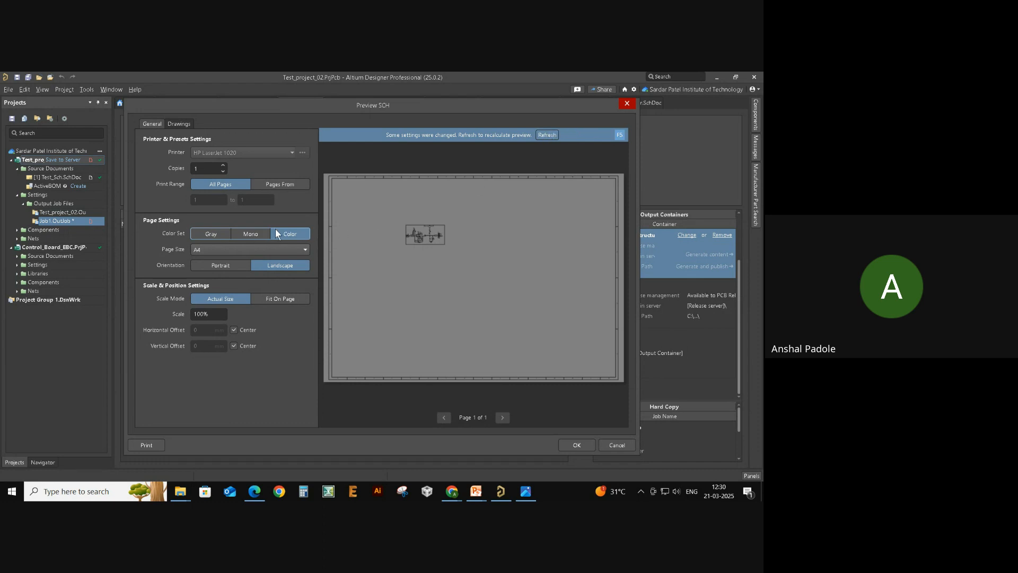
pyautogui.click(547, 135)
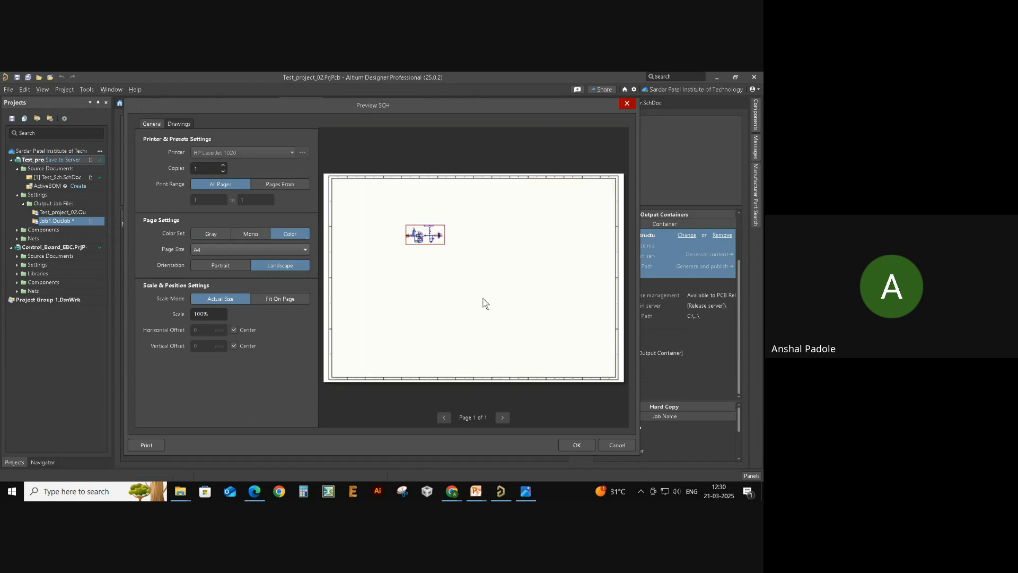
pyautogui.click(183, 125)
pyautogui.click(159, 125)
pyautogui.click(578, 445)
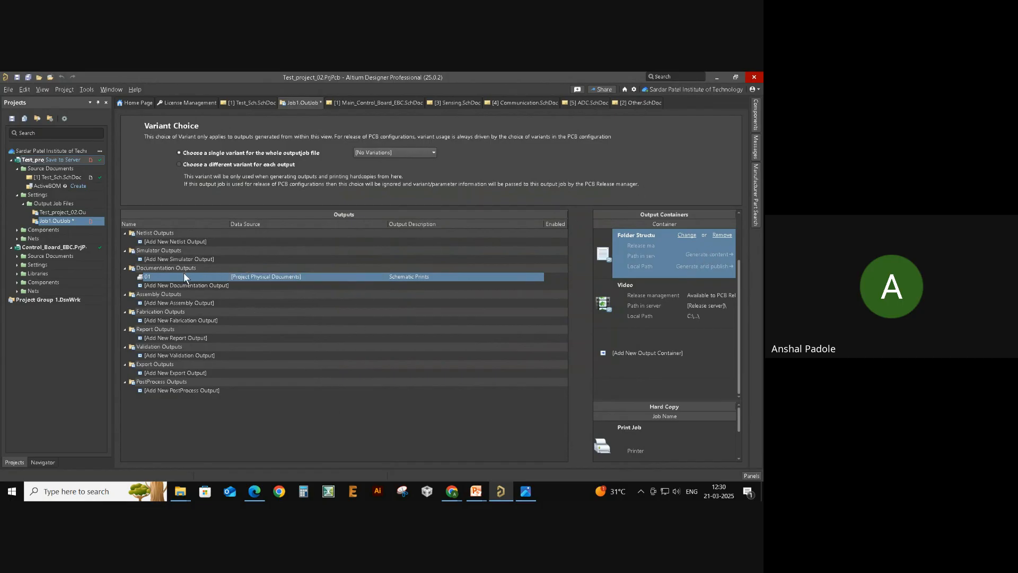
# - Reopen output 01's print settings to check the Drawings options and preview, then cancel
pyautogui.click(173, 287)
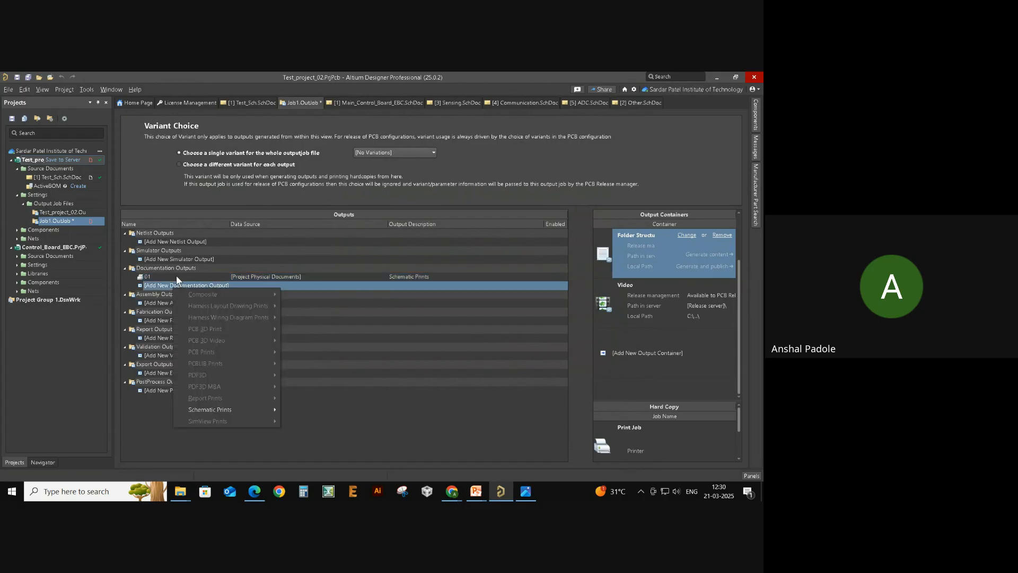
pyautogui.click(127, 412)
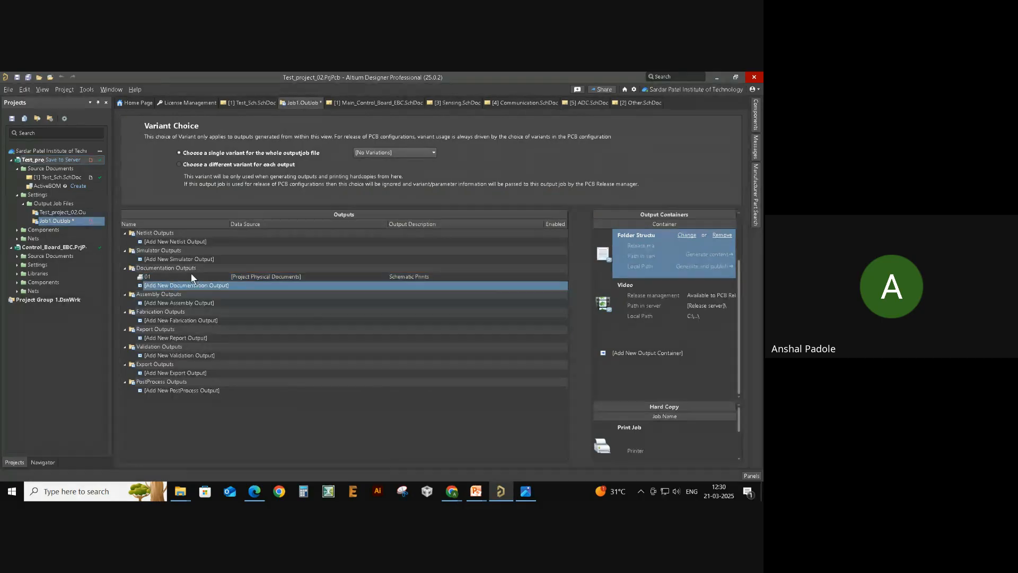
pyautogui.rightClick(190, 276)
pyautogui.click(229, 395)
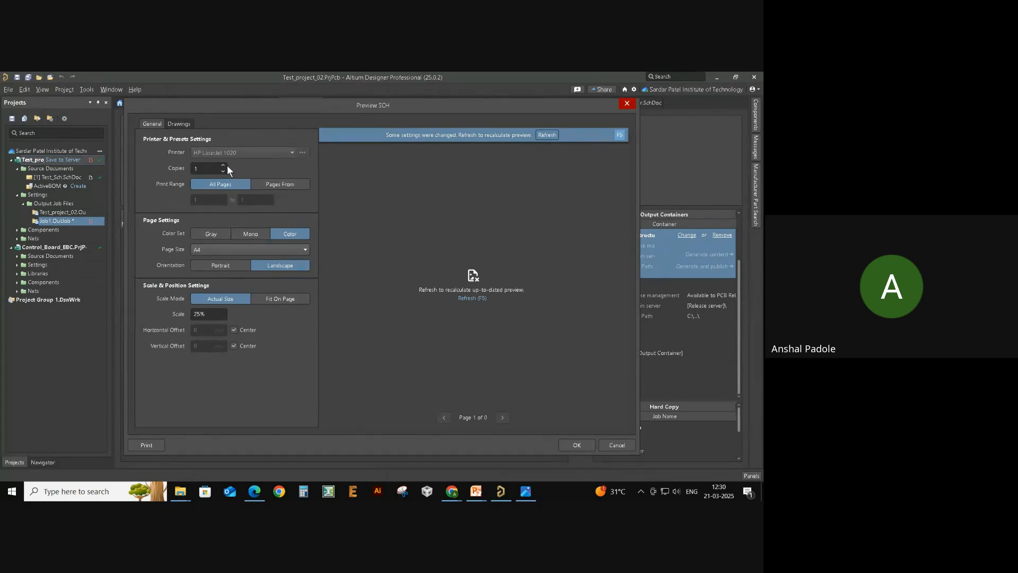
pyautogui.click(180, 125)
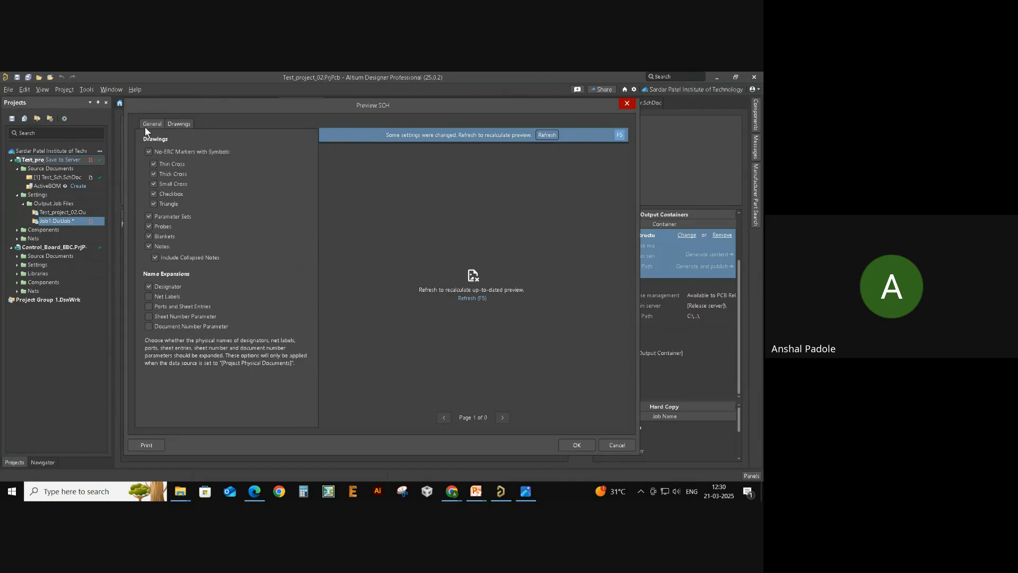
pyautogui.click(546, 135)
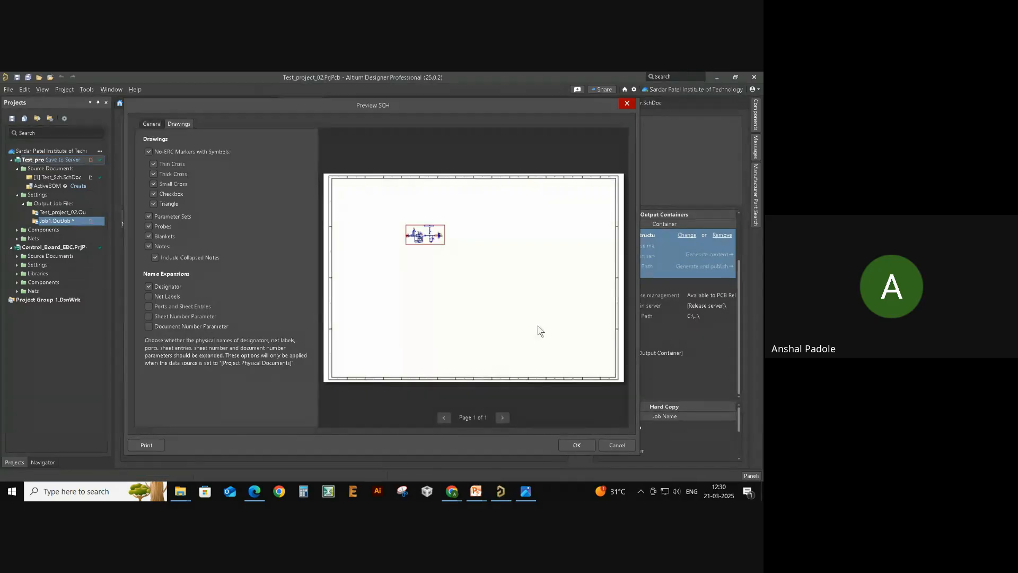
pyautogui.click(601, 445)
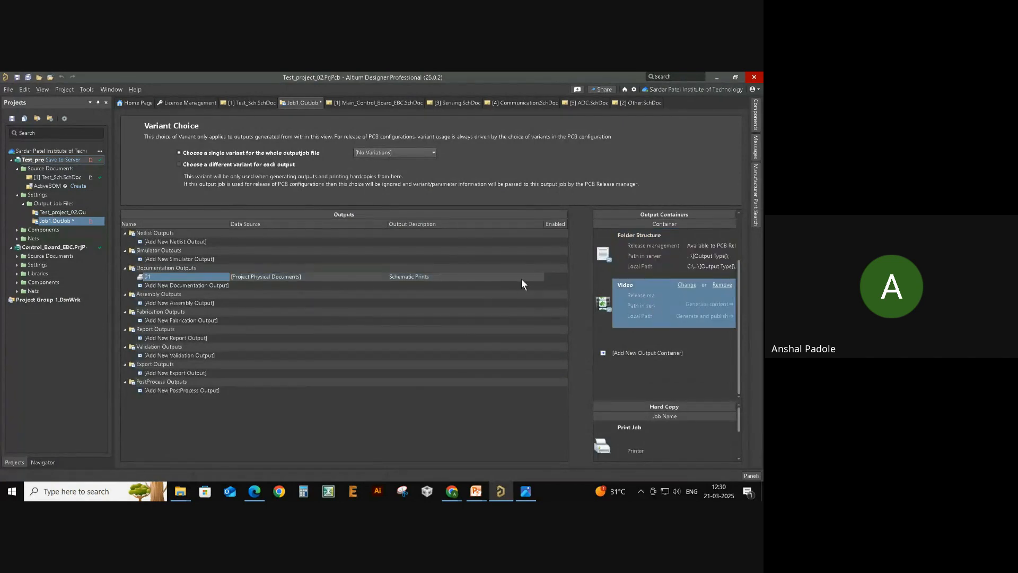
# - Assign Microsoft Print to PDF as the Print Job's printer, replacing HP LaserJet 1020
pyautogui.click(645, 256)
pyautogui.click(623, 434)
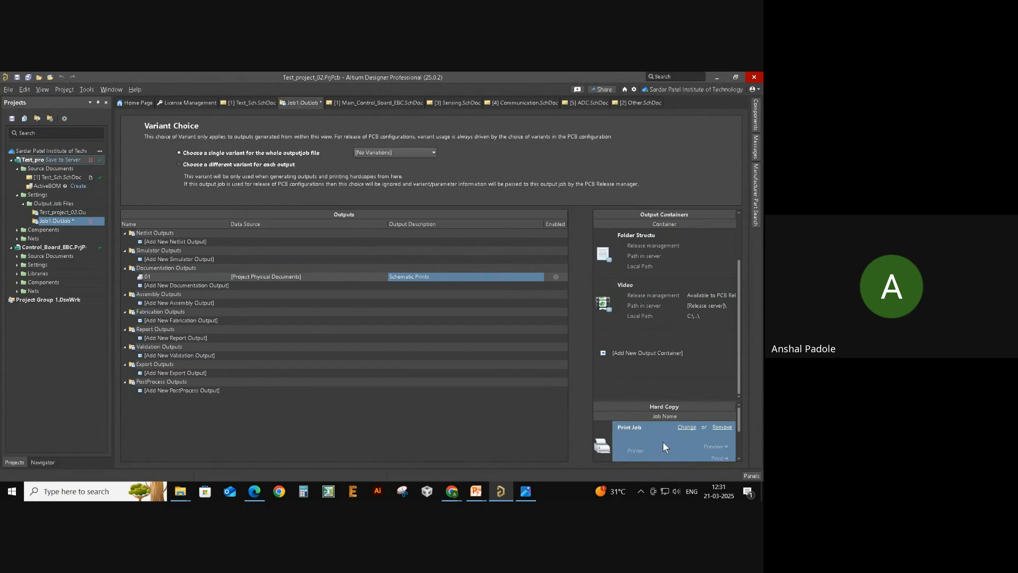
pyautogui.click(688, 428)
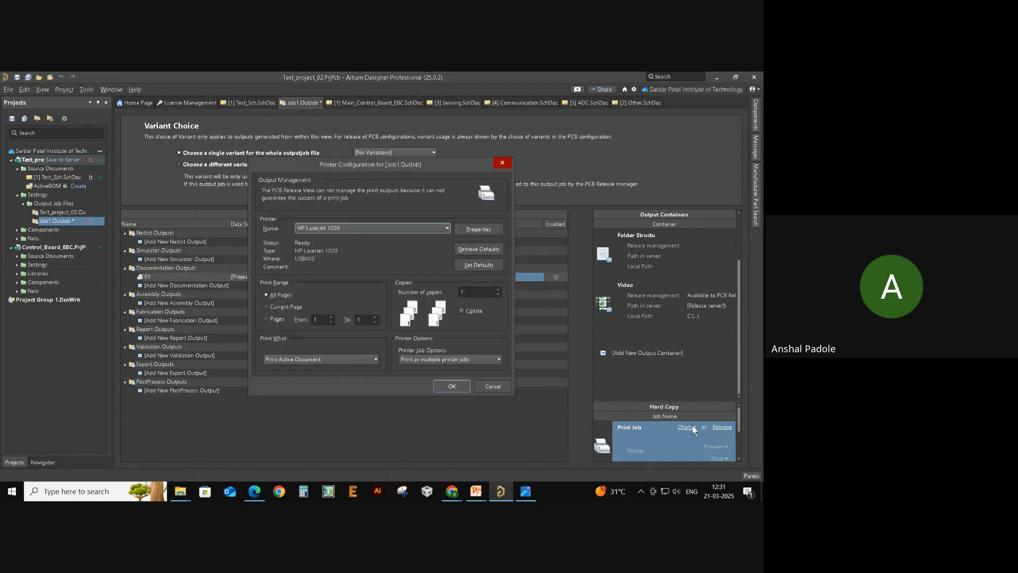
pyautogui.click(444, 229)
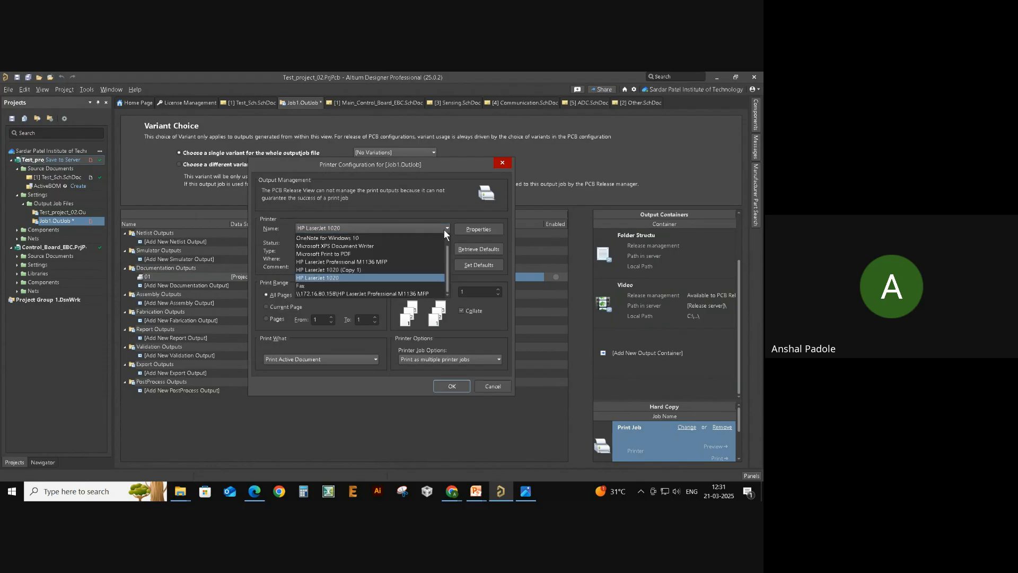
pyautogui.click(406, 255)
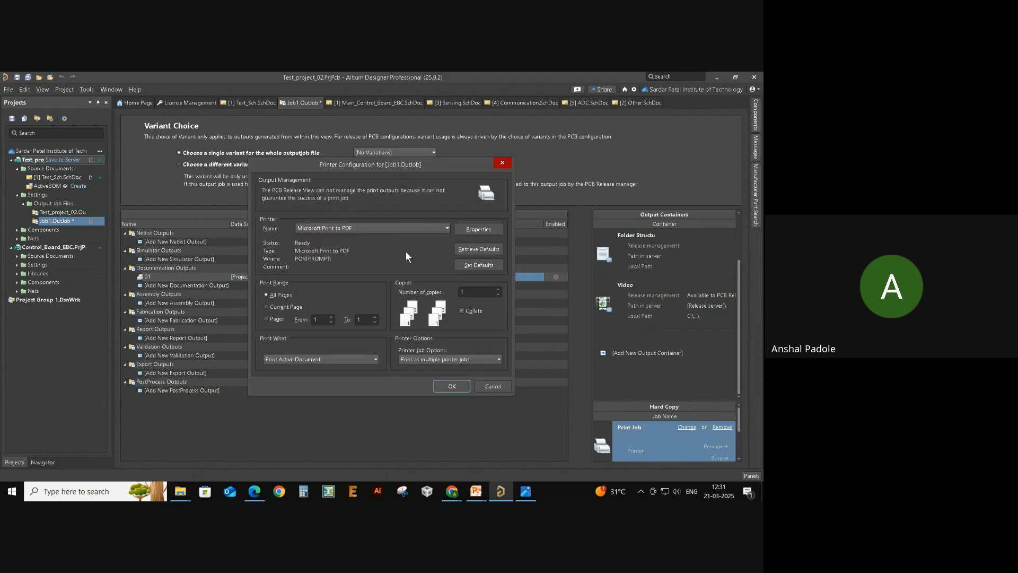
pyautogui.click(447, 386)
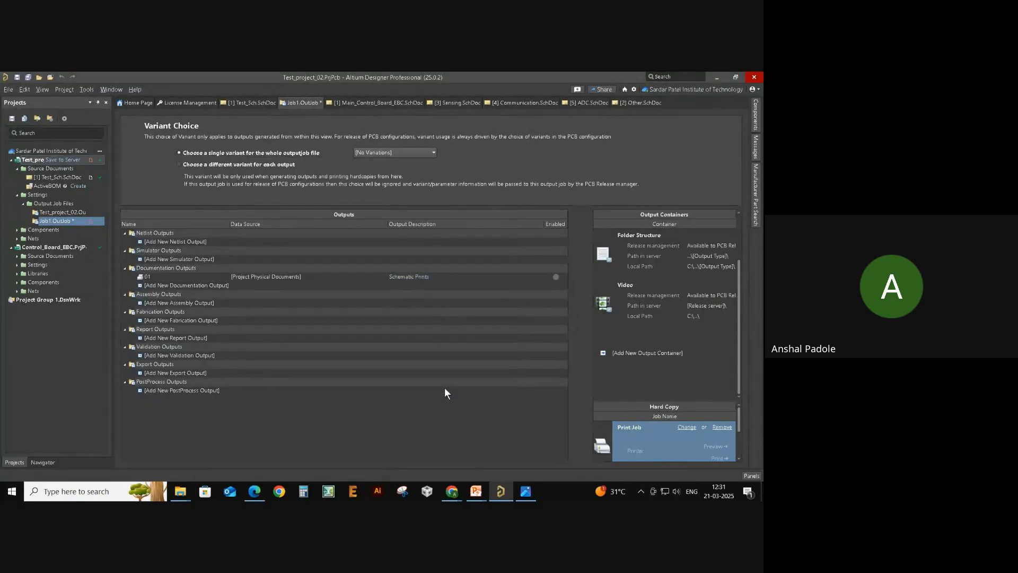
# - Enable output 01, link it to the Print Job, and start printing it to PDF
pyautogui.click(556, 277)
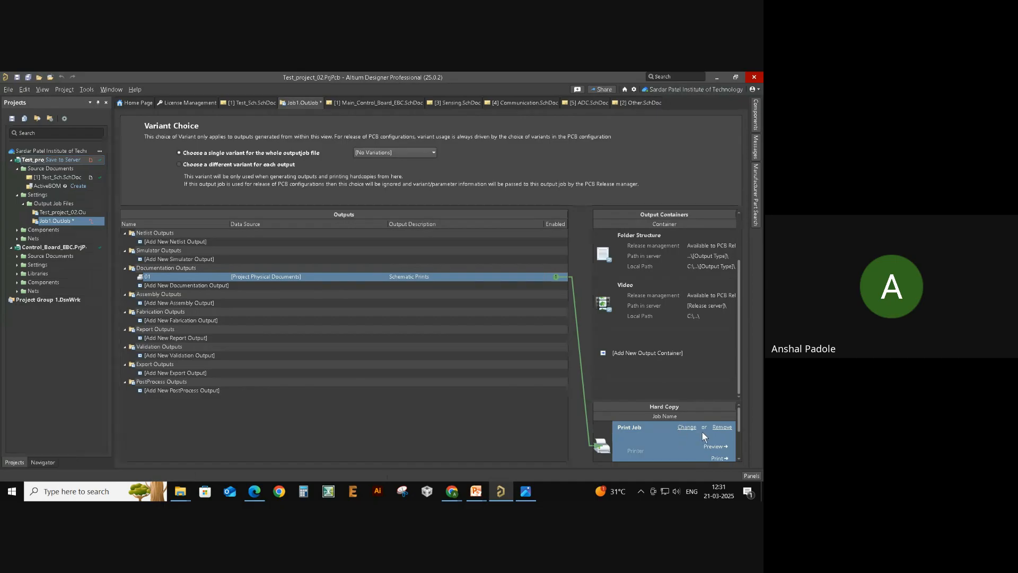
pyautogui.click(717, 458)
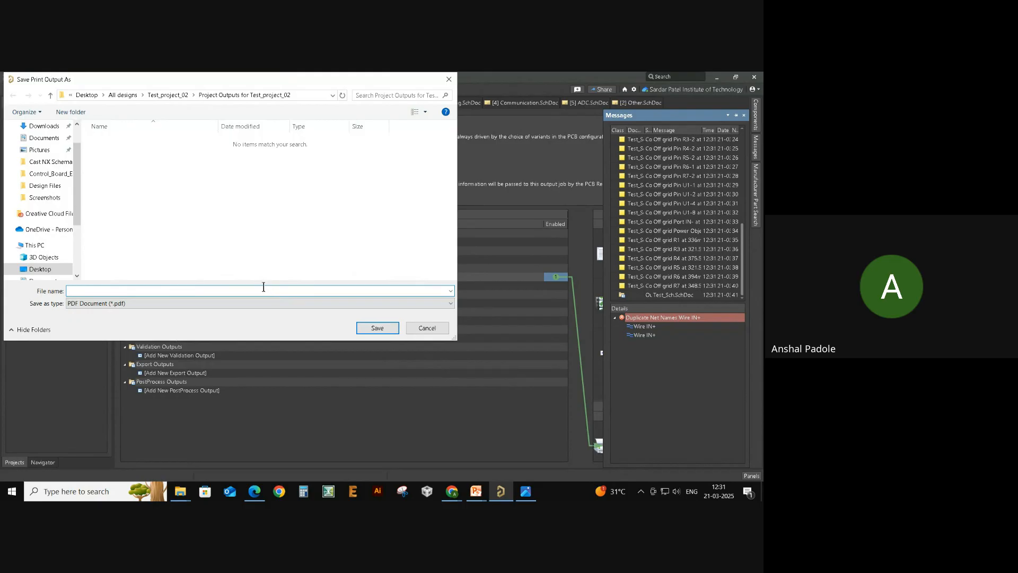
# - Save the print output PDF under the name 01
pyautogui.write('01')
pyautogui.press('Return')
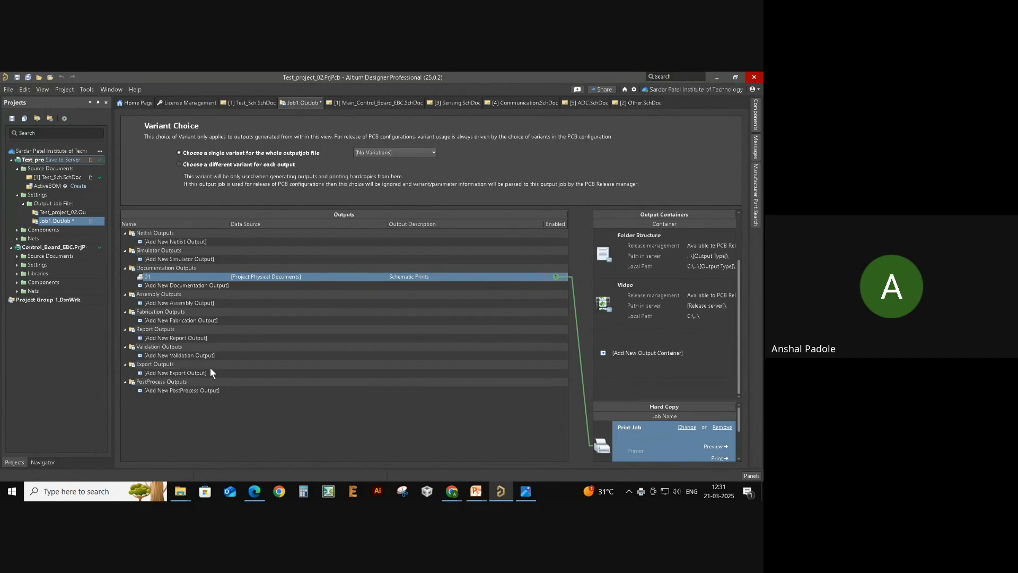
# - Browse the Validation, Report, Fabrication and Assembly output type lists without adding any
pyautogui.click(175, 354)
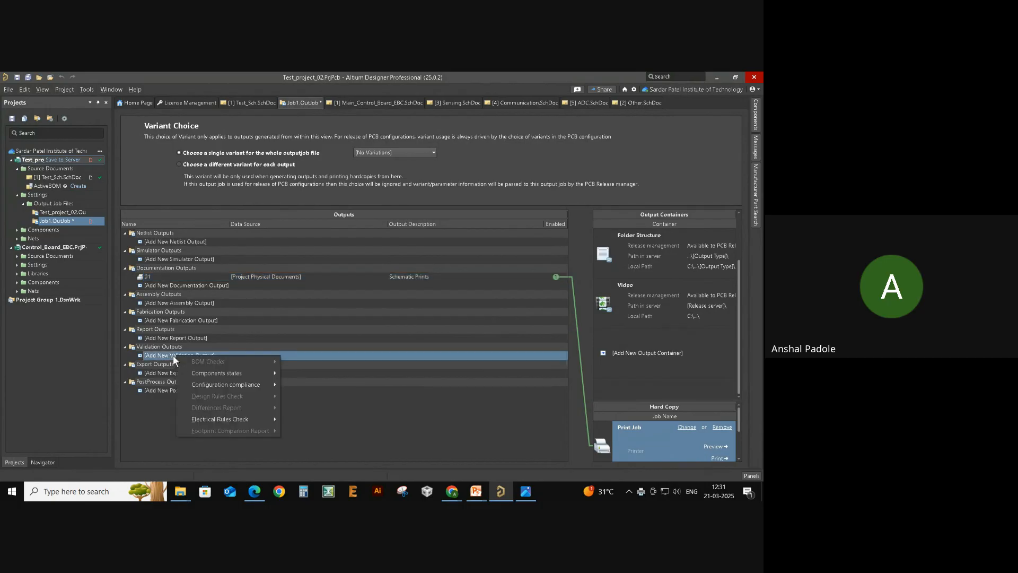
pyautogui.click(153, 409)
pyautogui.click(188, 333)
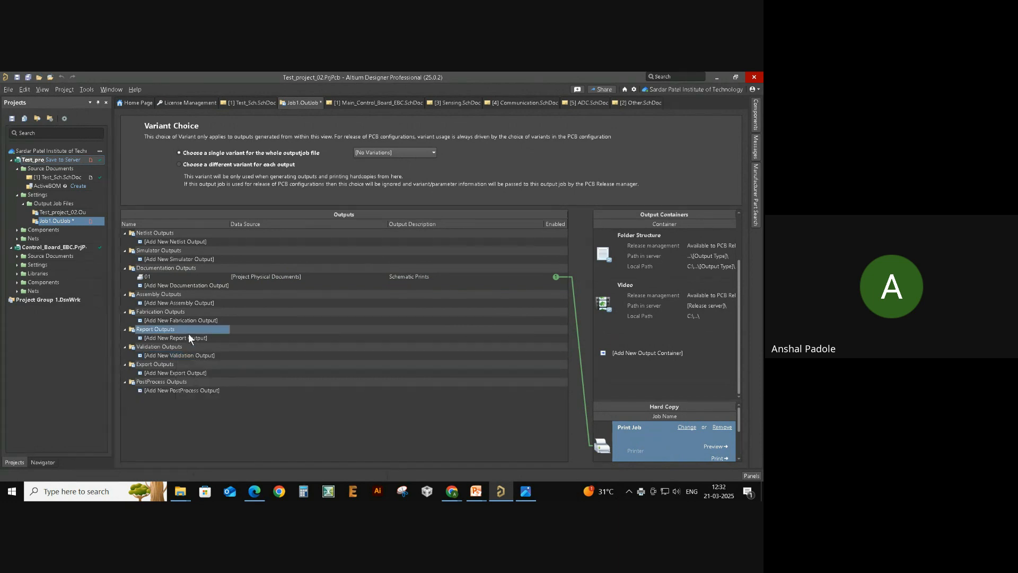
pyautogui.click(187, 341)
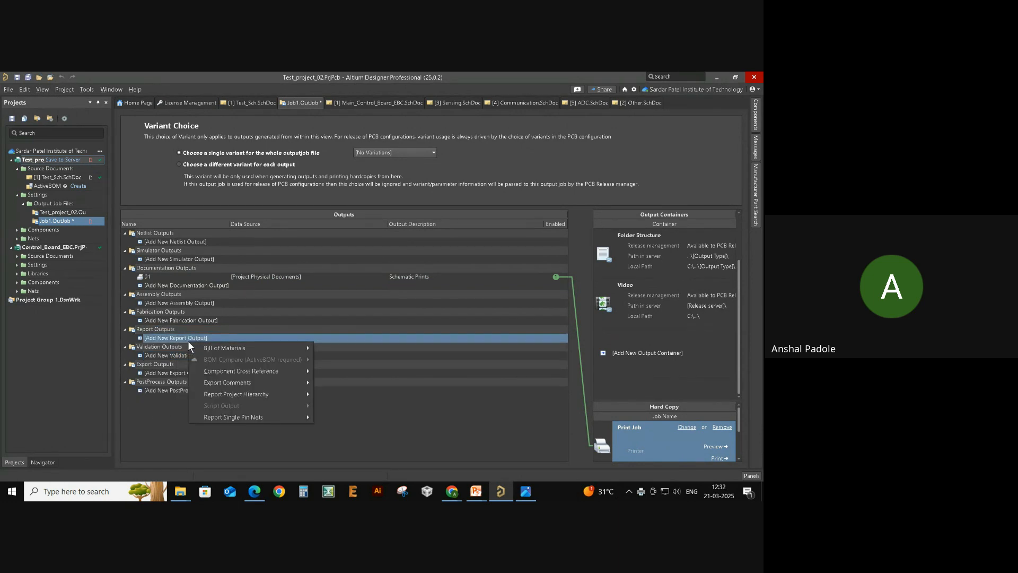
pyautogui.click(181, 320)
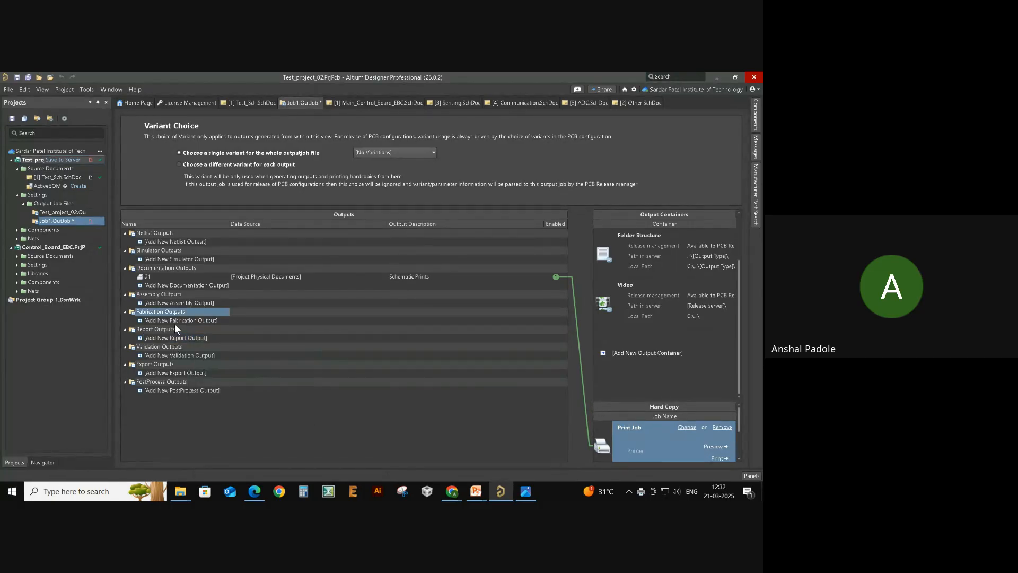
pyautogui.click(175, 319)
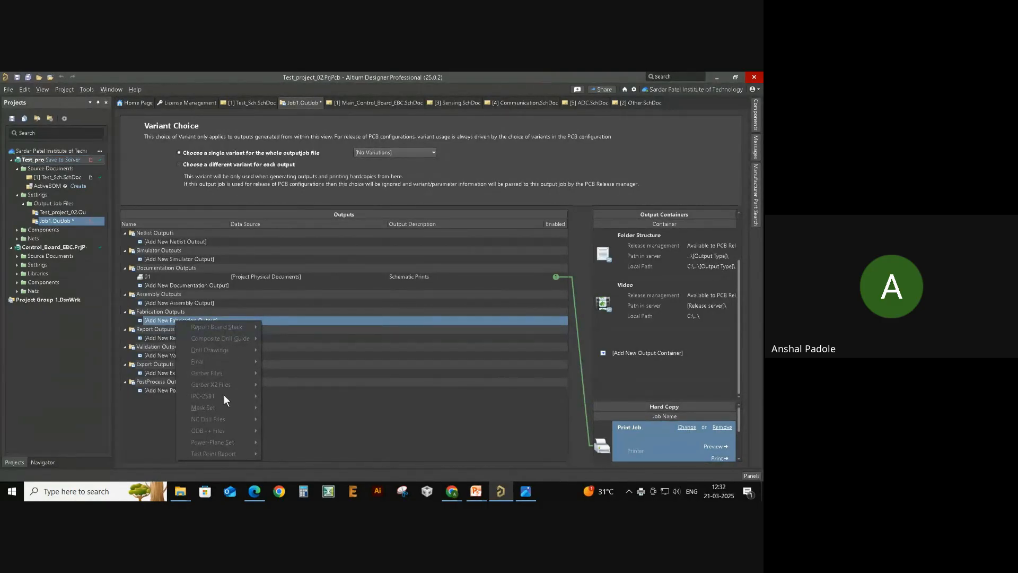
pyautogui.click(161, 421)
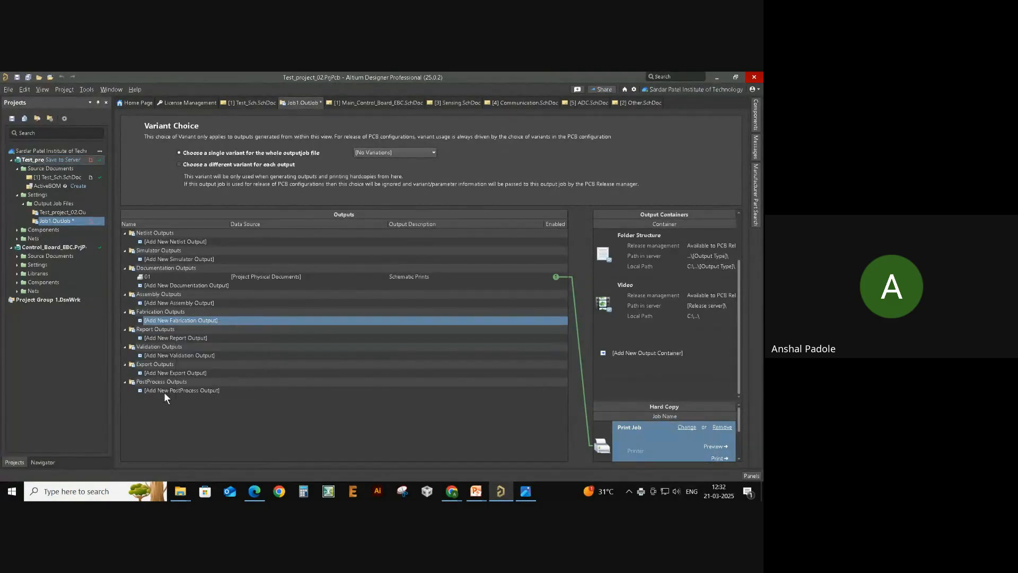
pyautogui.click(154, 302)
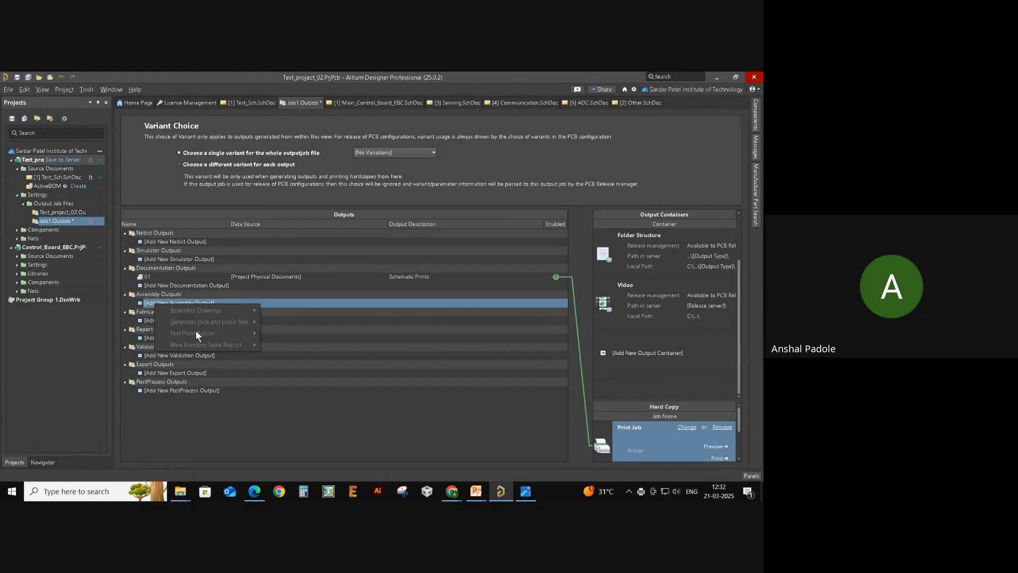
pyautogui.click(296, 417)
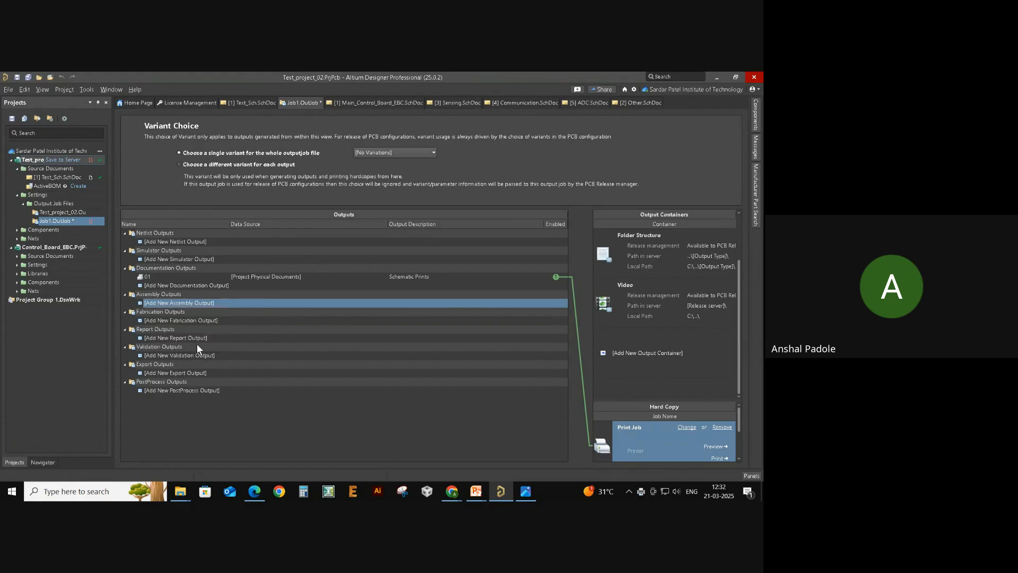
pyautogui.click(173, 339)
pyautogui.moveTo(232, 346)
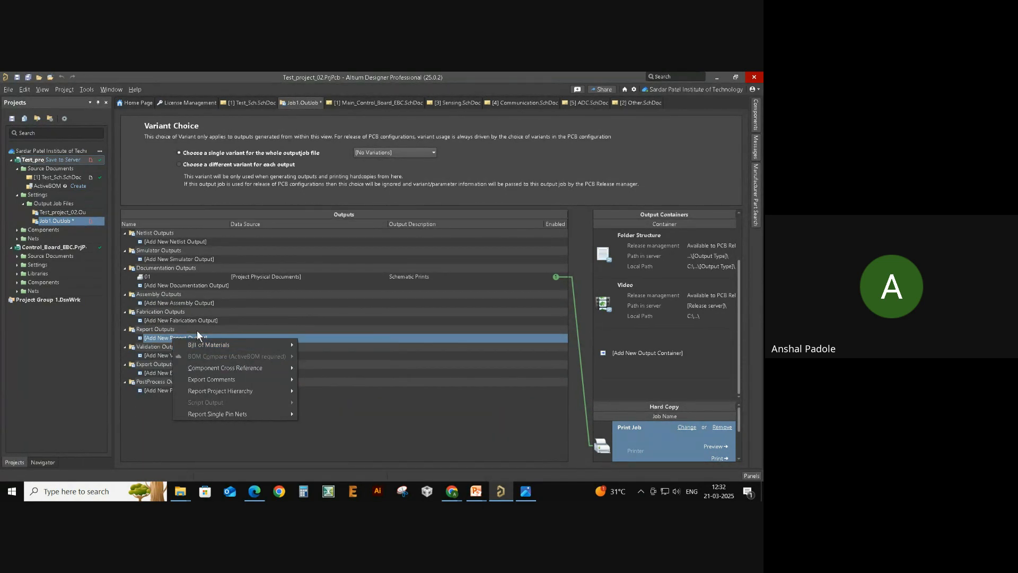
pyautogui.click(160, 415)
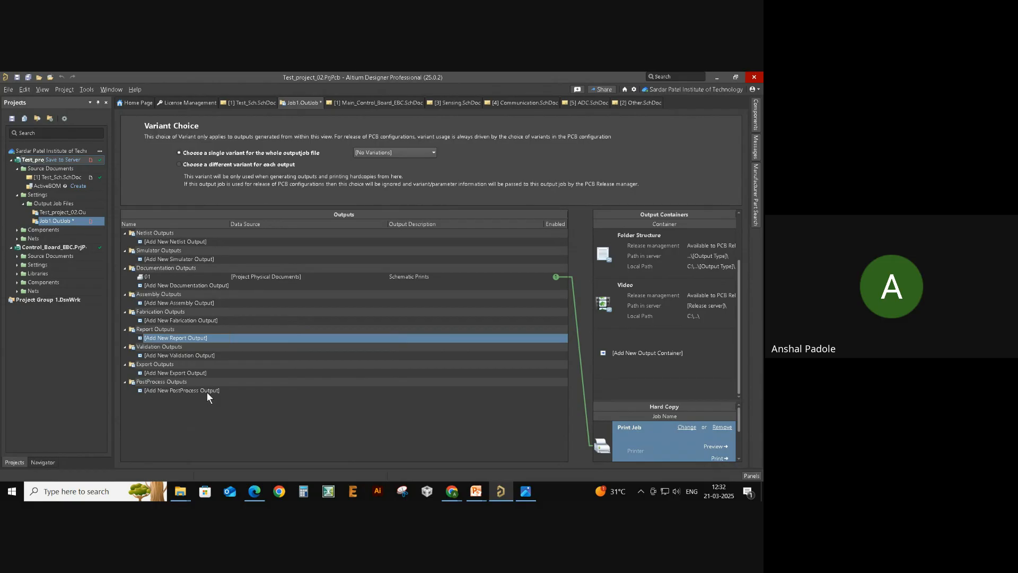
# - Review the Export, Validation, Report, Fabrication, Assembly and Documentation output type lists again
pyautogui.click(195, 372)
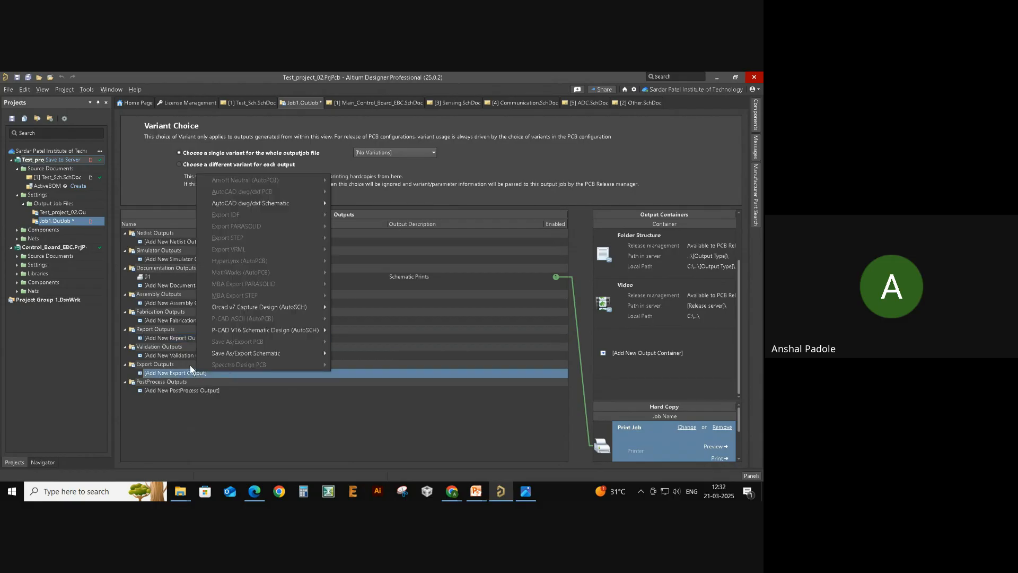
pyautogui.click(170, 363)
pyautogui.click(178, 354)
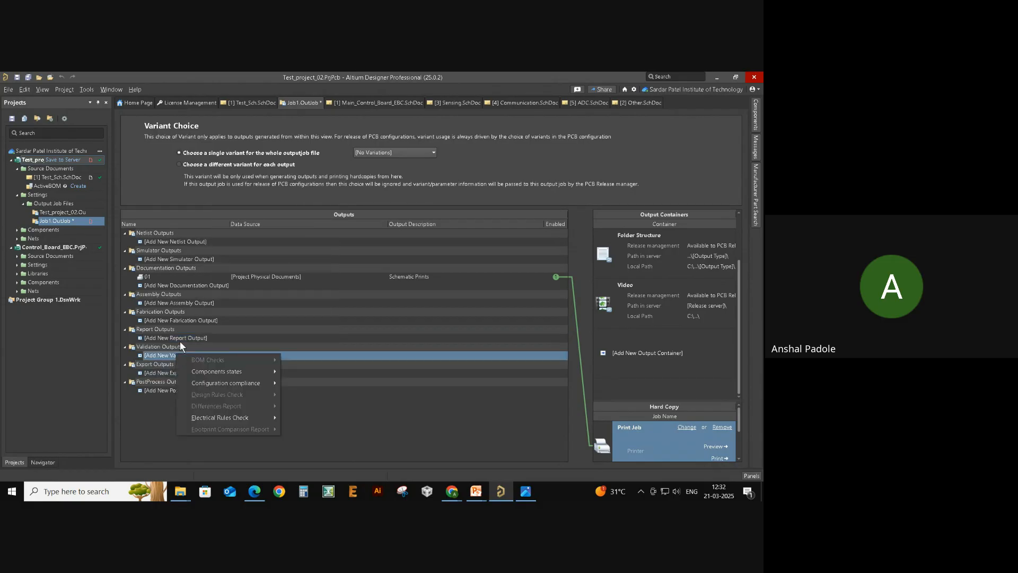
pyautogui.click(180, 338)
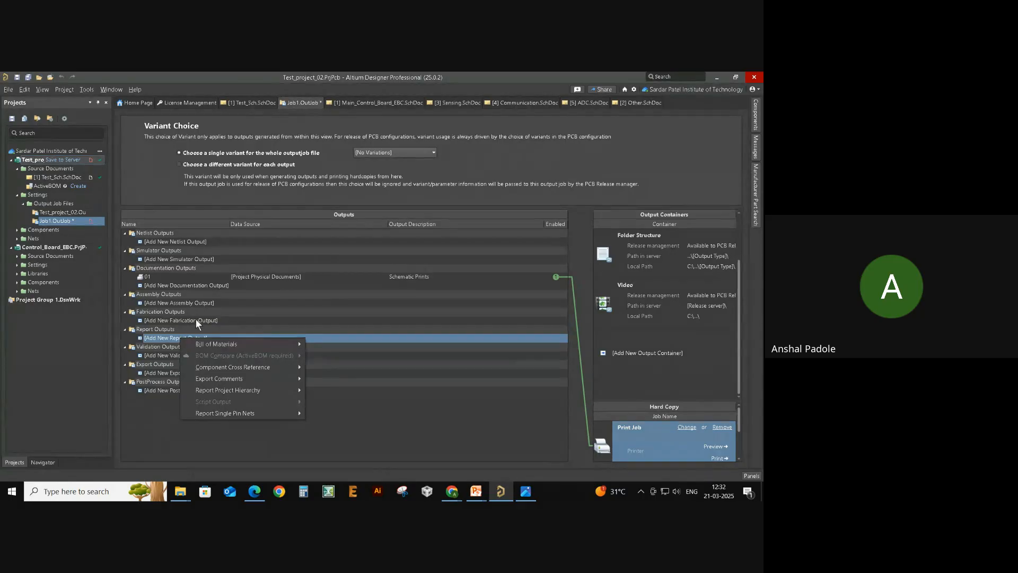
pyautogui.click(196, 320)
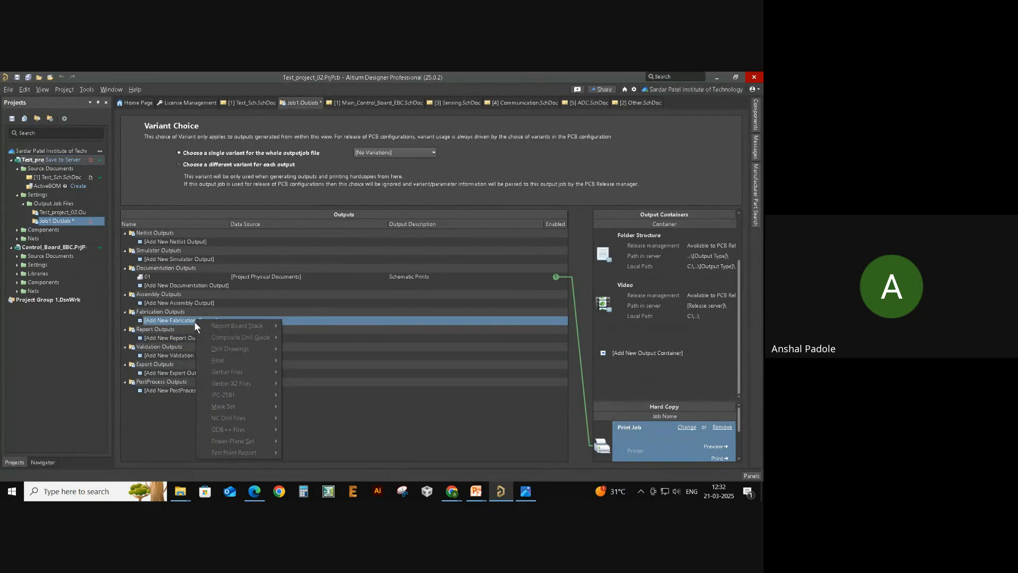
pyautogui.click(174, 303)
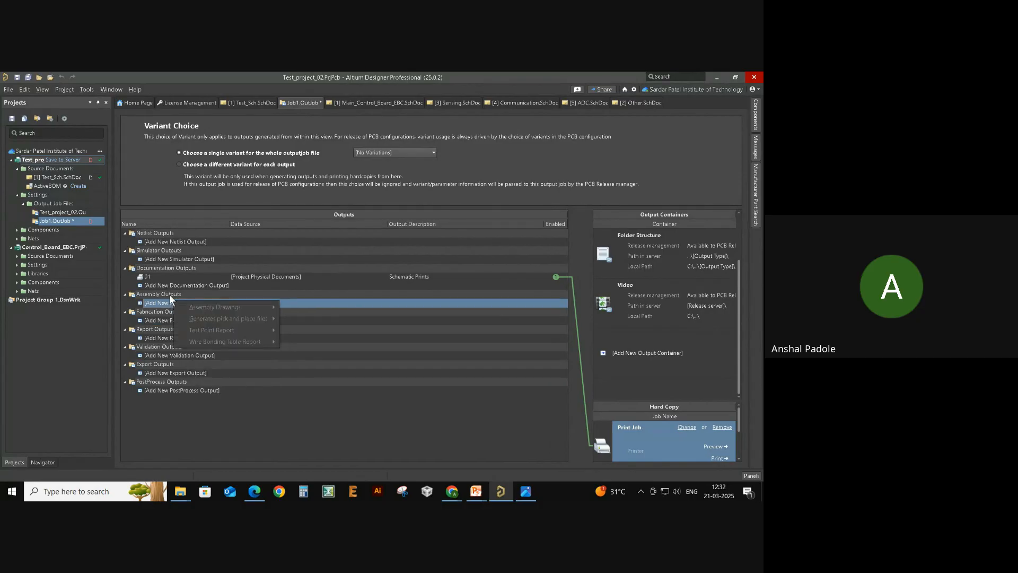
pyautogui.click(165, 288)
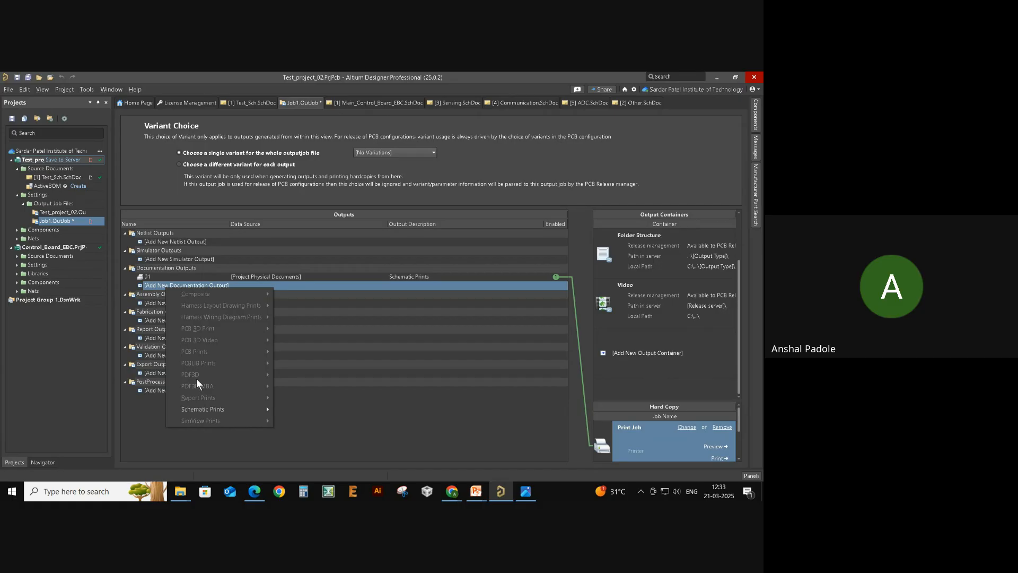
# - Switch to Chrome and open the Altium PCB Playlist Google Doc
pyautogui.hotkey('alt', 'Tab')
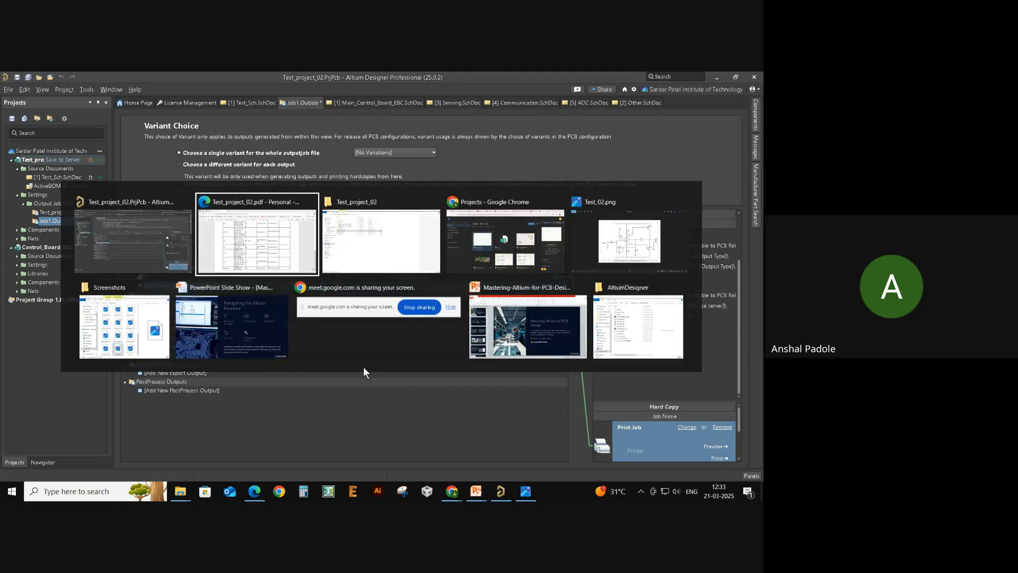
pyautogui.click(506, 254)
pyautogui.click(159, 82)
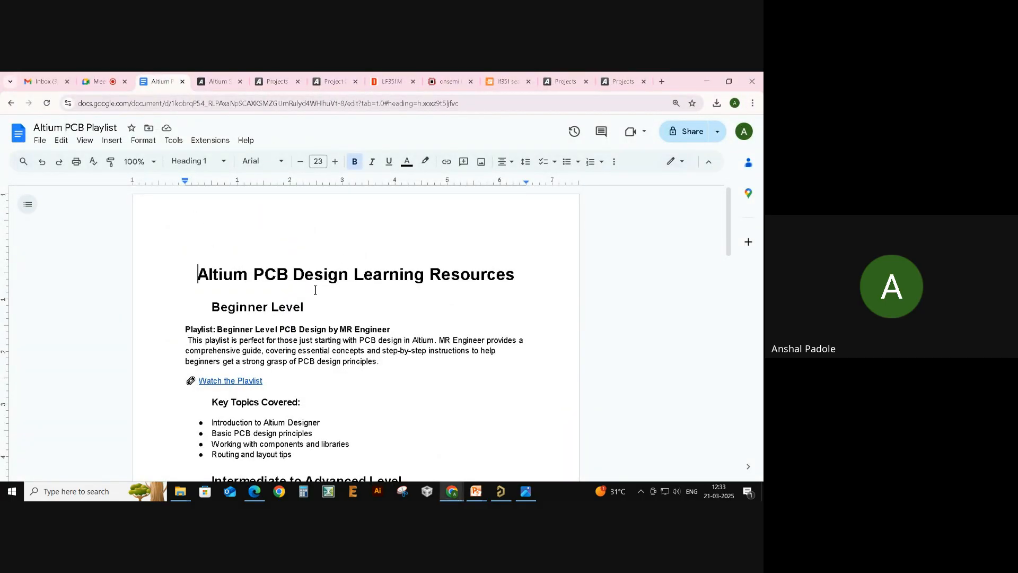
pyautogui.scroll(-2, 315, 291)
pyautogui.scroll(2, 339, 345)
pyautogui.scroll(-1, 343, 345)
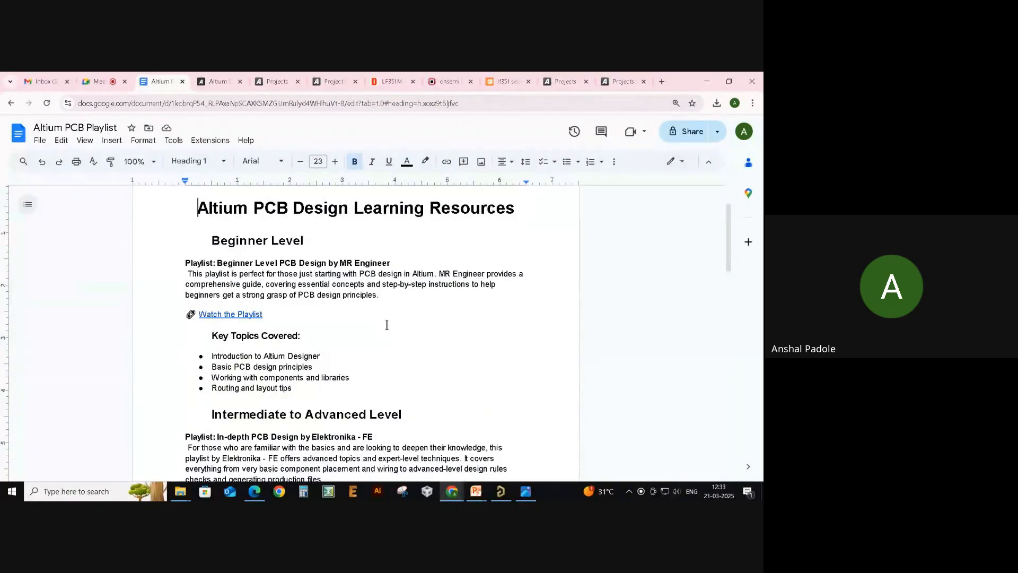
# - Read down past the playlist descriptions to the installation link under Additional Resources
pyautogui.click(389, 336)
pyautogui.scroll(-2, 343, 306)
pyautogui.scroll(-1, 343, 306)
pyautogui.click(395, 317)
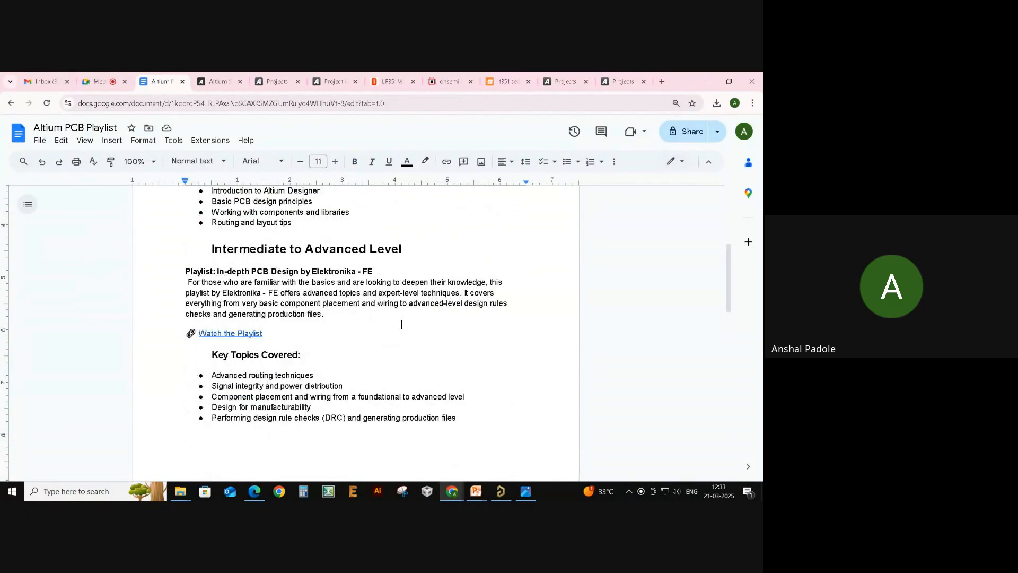
pyautogui.scroll(-6, 390, 319)
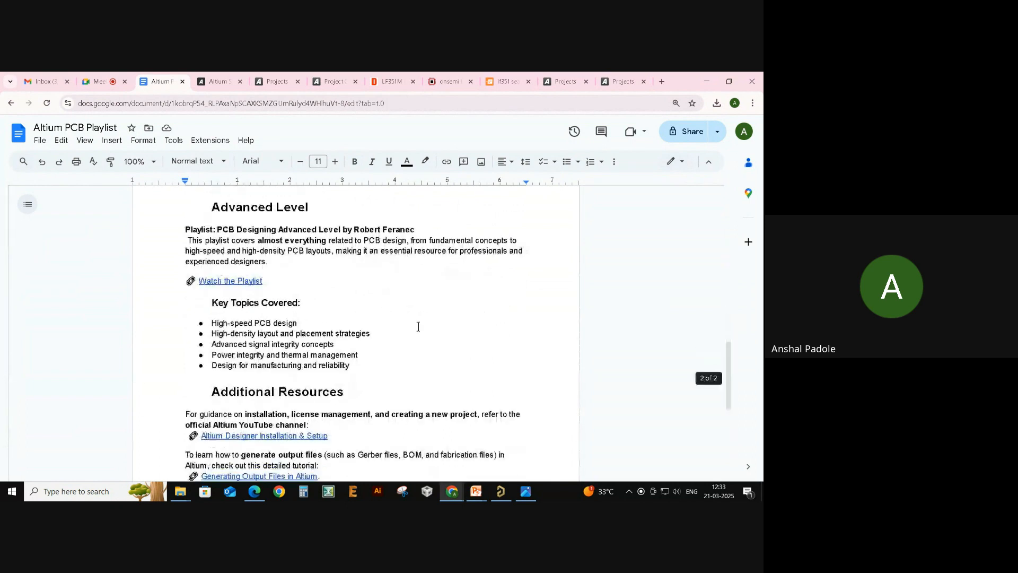
pyautogui.moveTo(368, 379); pyautogui.dragTo(179, 221)
pyautogui.click(421, 311)
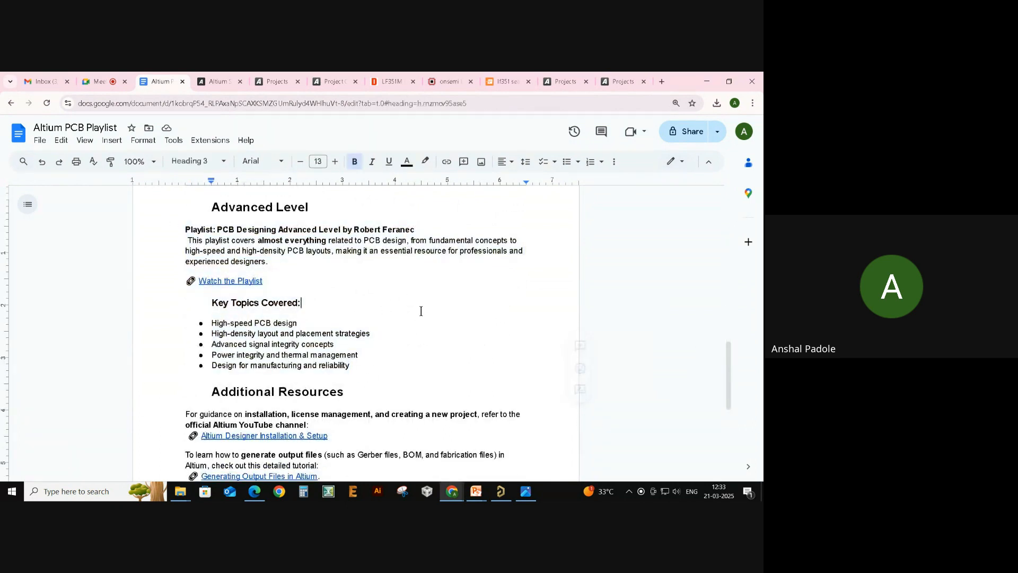
pyautogui.scroll(-2, 421, 314)
pyautogui.click(353, 336)
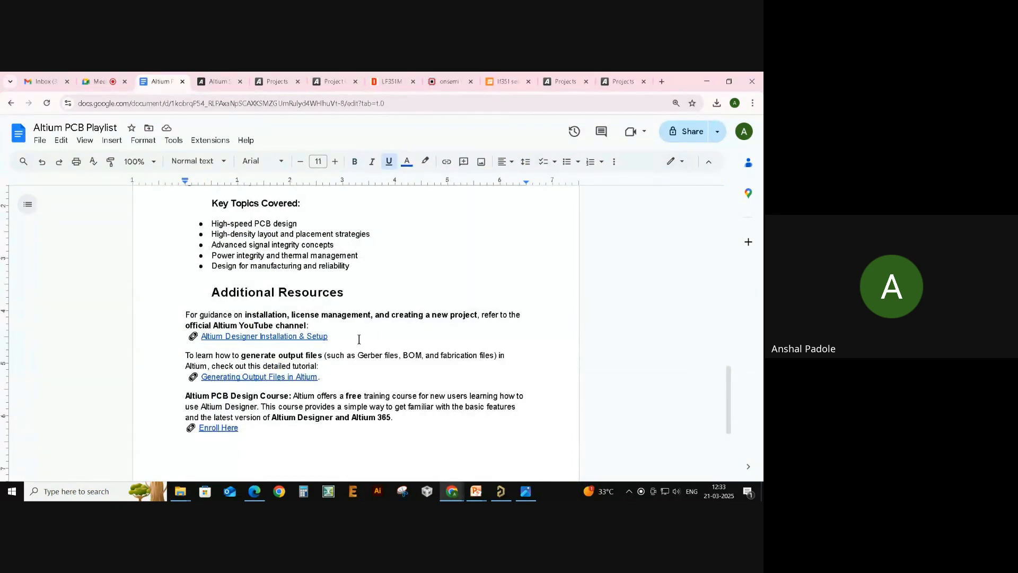
pyautogui.moveTo(358, 340); pyautogui.dragTo(197, 343)
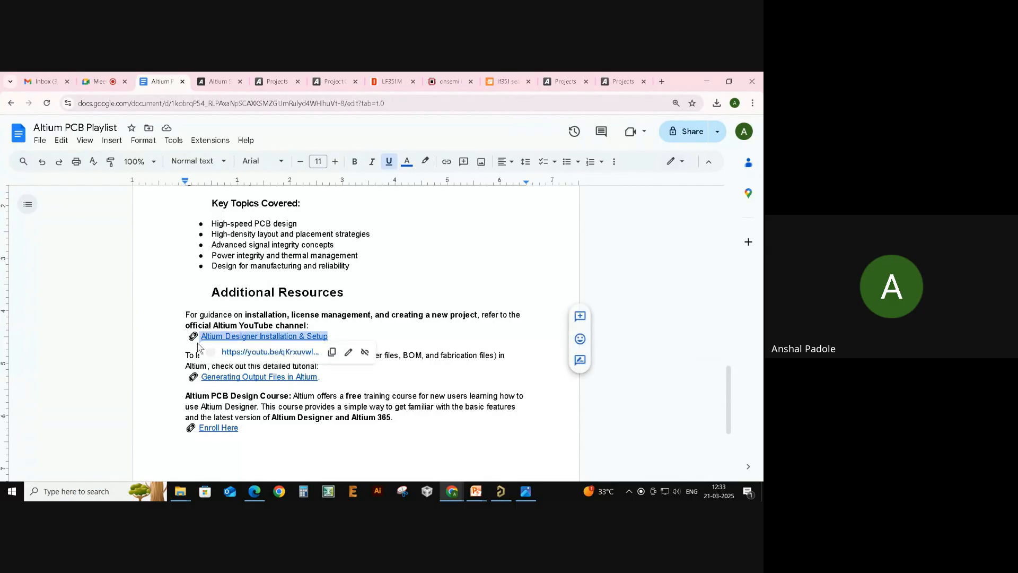
pyautogui.click(346, 383)
pyautogui.moveTo(345, 384); pyautogui.dragTo(172, 356)
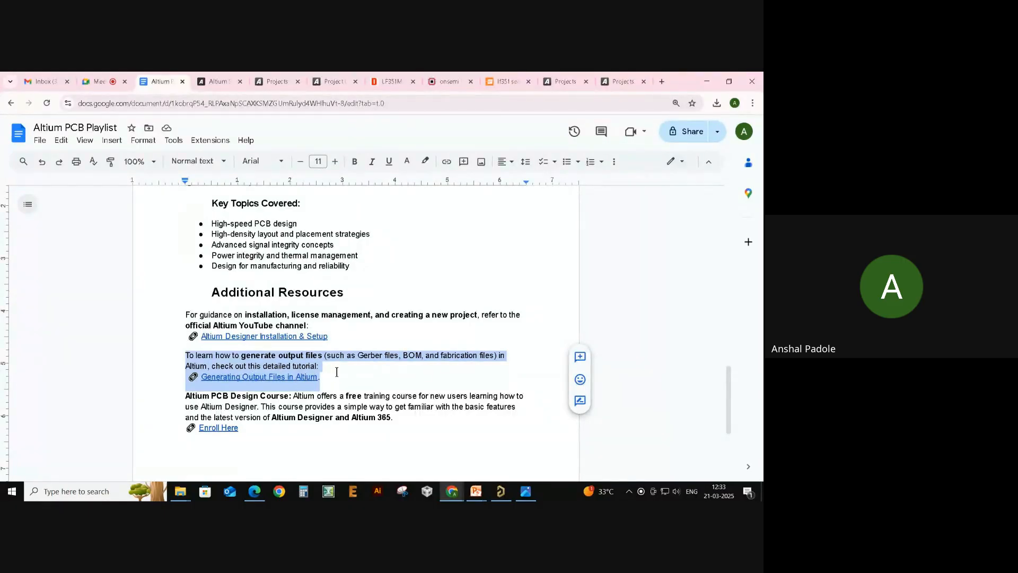
pyautogui.click(364, 374)
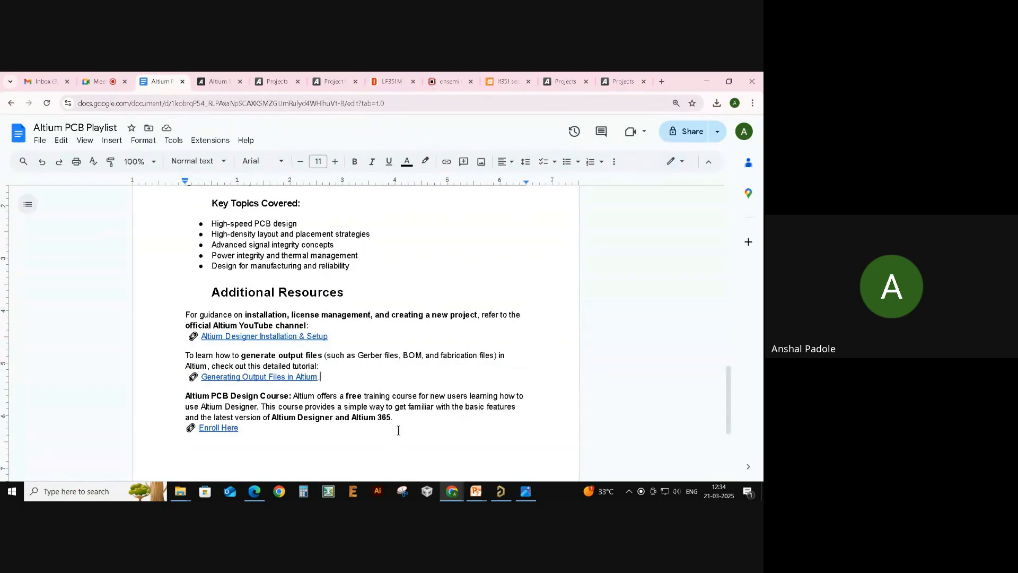
pyautogui.moveTo(239, 428); pyautogui.dragTo(186, 402)
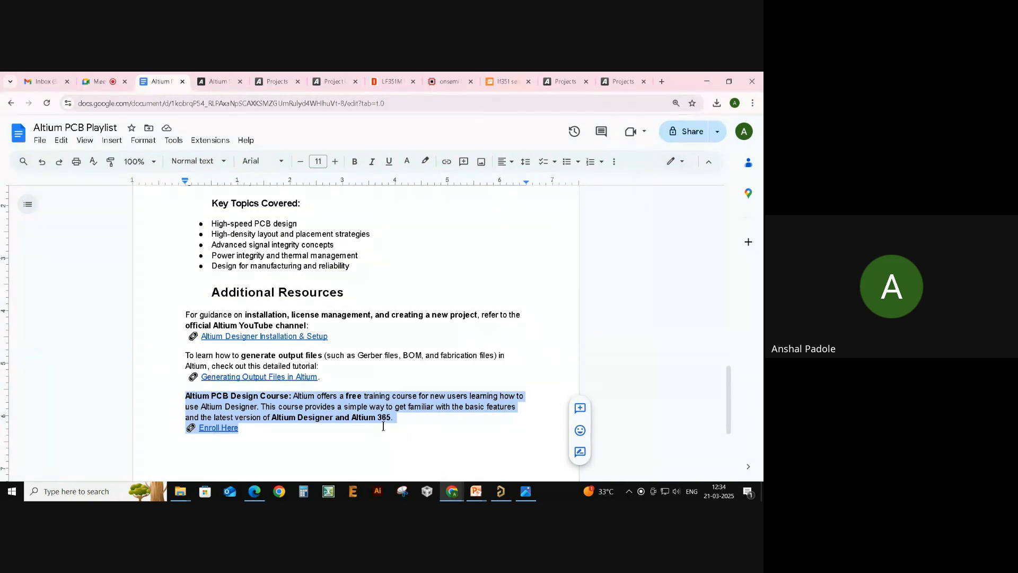
pyautogui.press('Right')
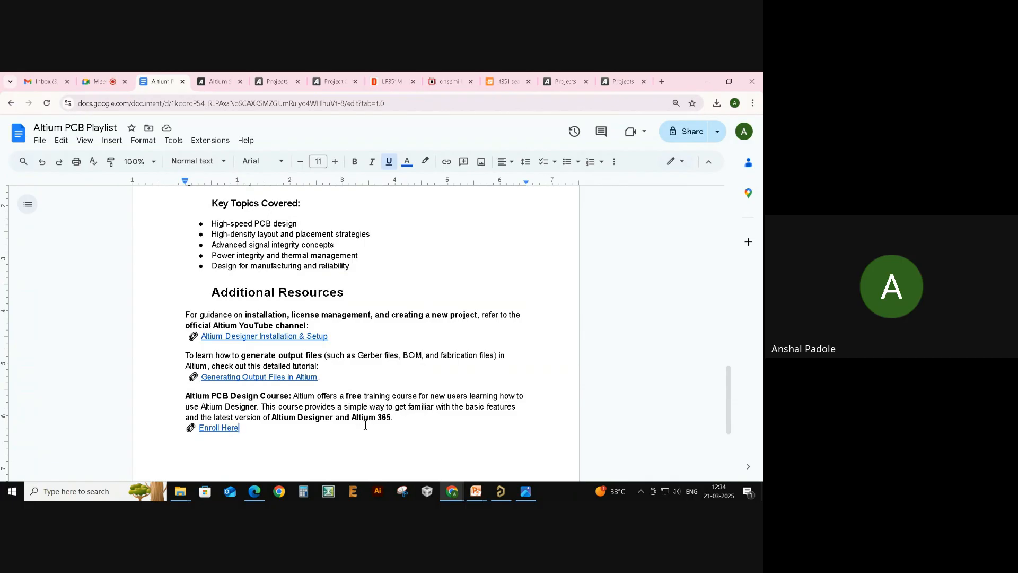
pyautogui.click(240, 429)
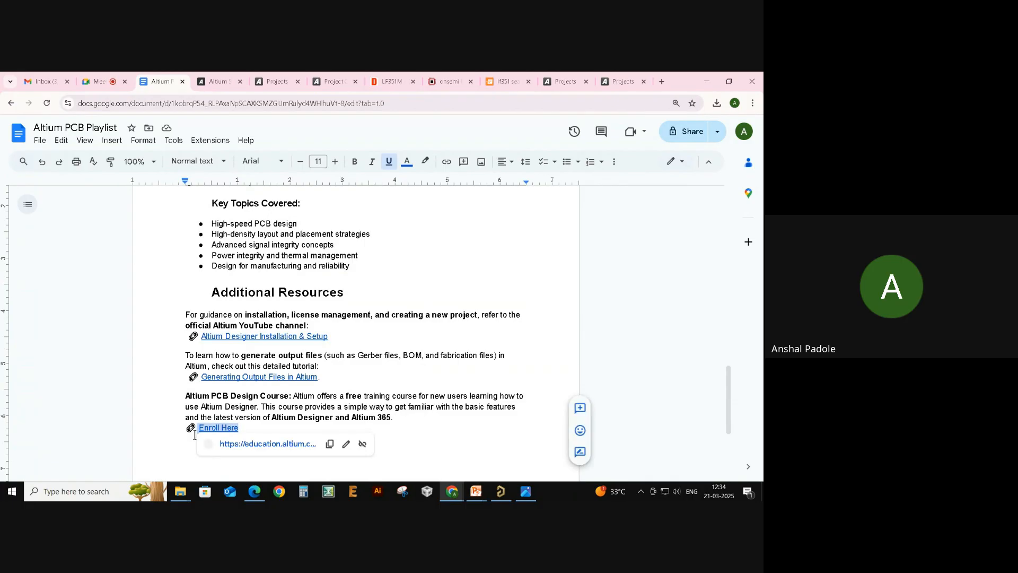
pyautogui.moveTo(239, 428); pyautogui.dragTo(190, 435)
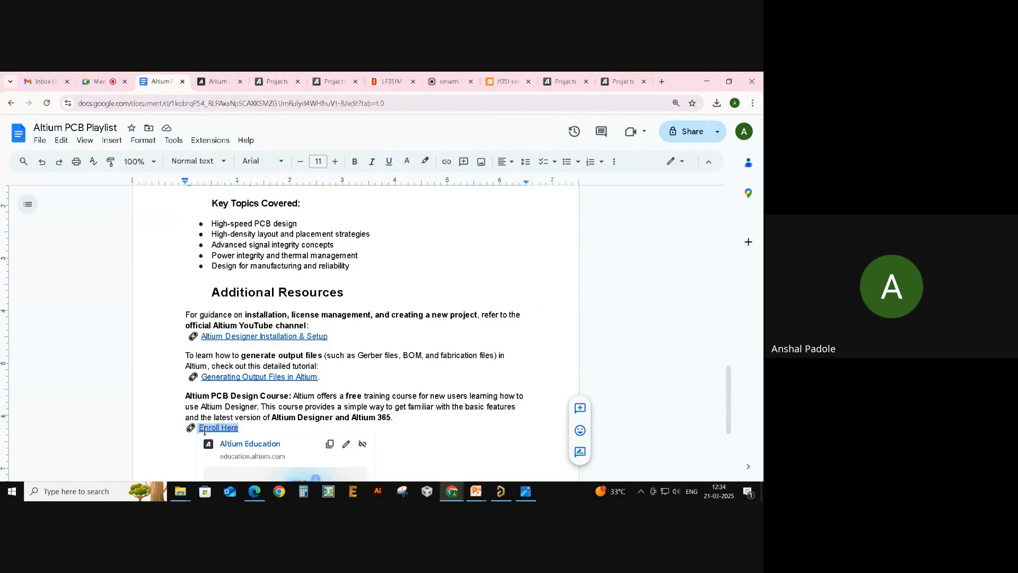
pyautogui.click(294, 419)
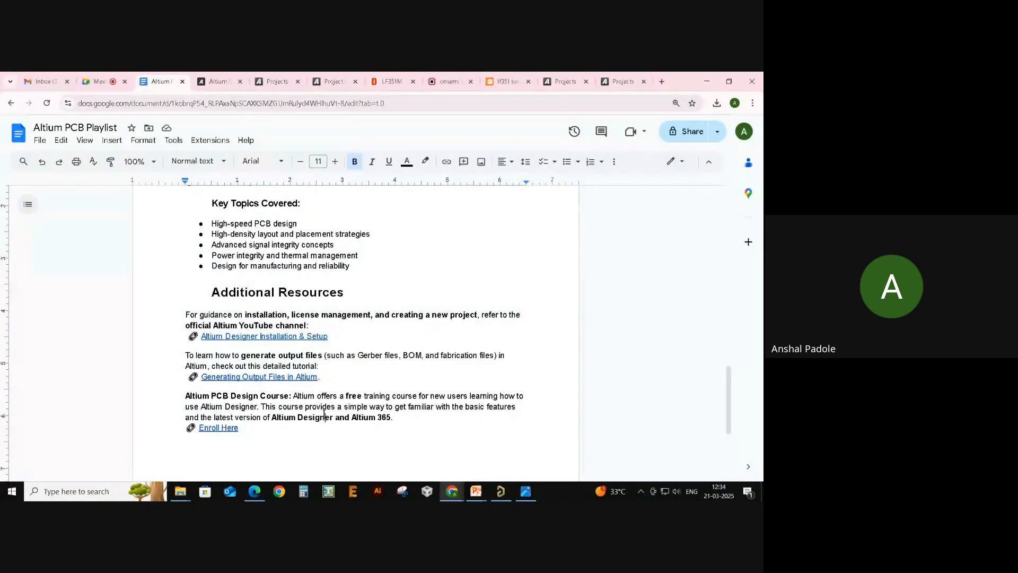
pyautogui.scroll(1, 336, 426)
pyautogui.scroll(-1, 339, 419)
pyautogui.hotkey('alt', 'Tab')
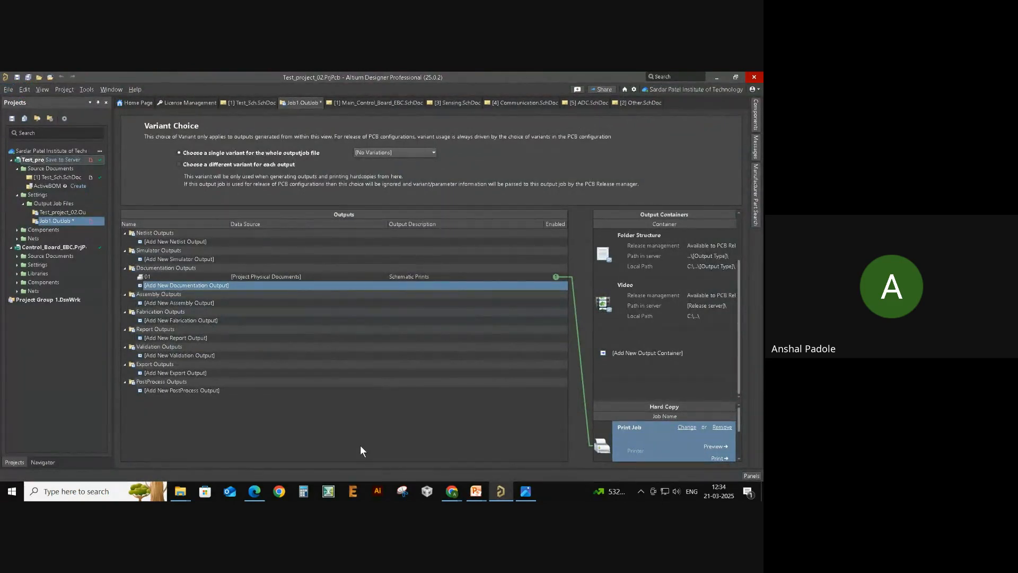
pyautogui.hotkey('alt', 'Tab')
pyautogui.scroll(1, 354, 400)
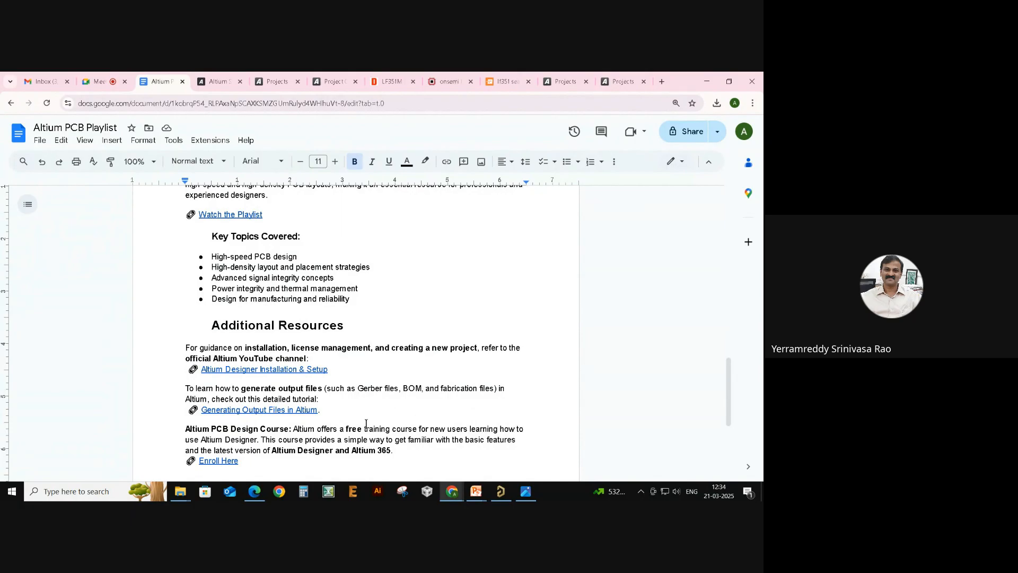
pyautogui.press('alt')
pyautogui.hotkey('alt', 'Tab')
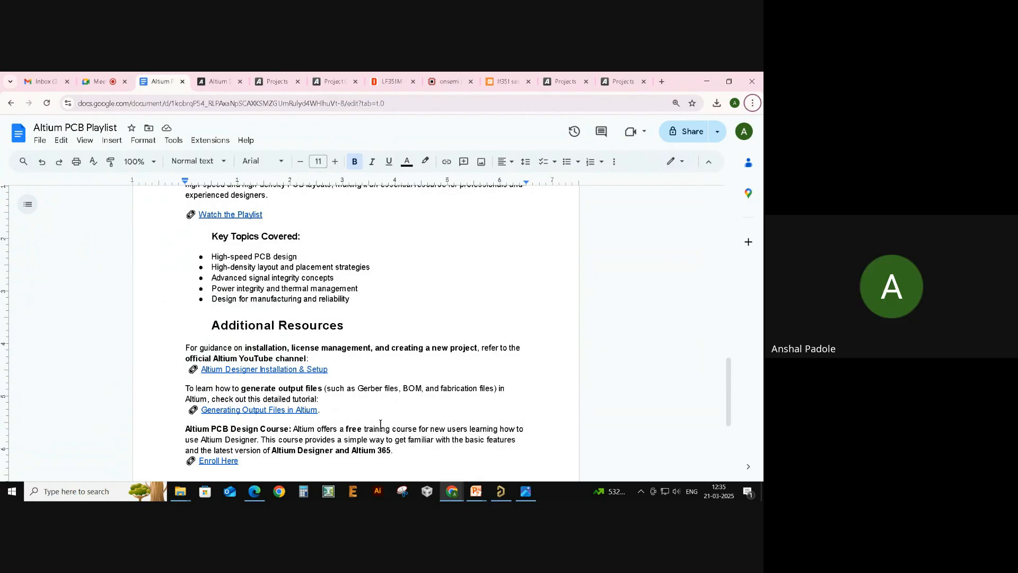
pyautogui.moveTo(344, 411); pyautogui.dragTo(197, 419)
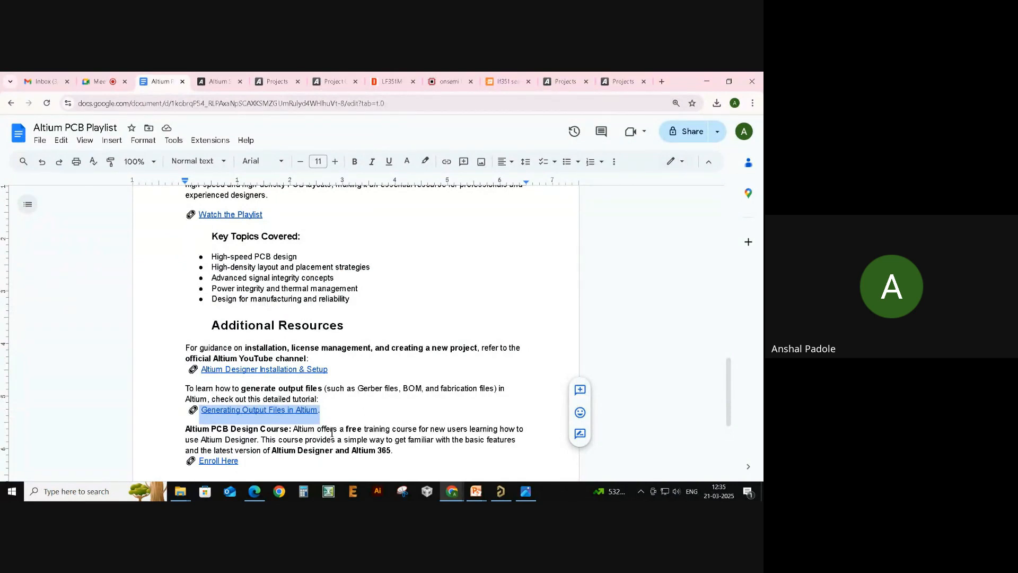
pyautogui.click(361, 406)
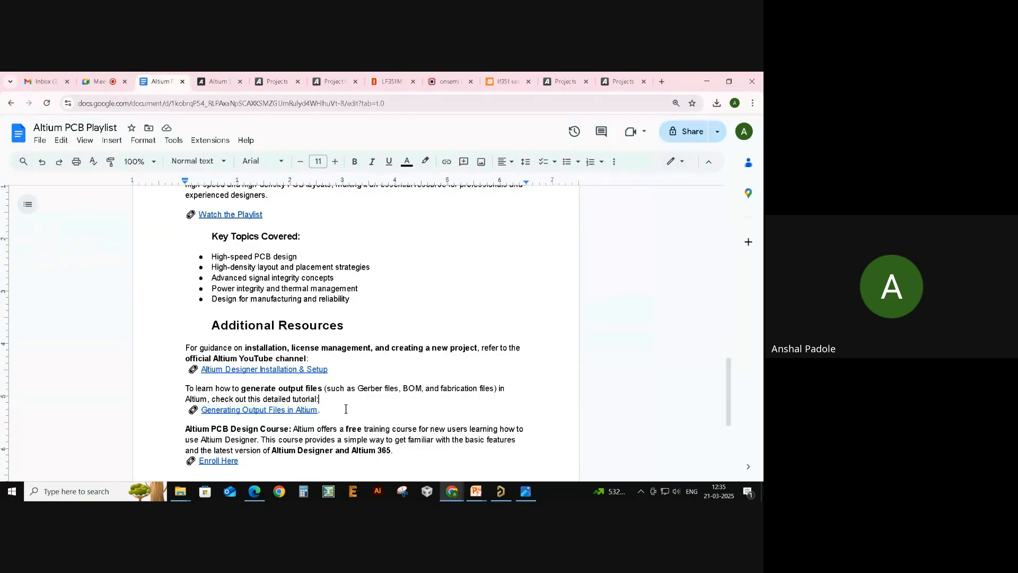